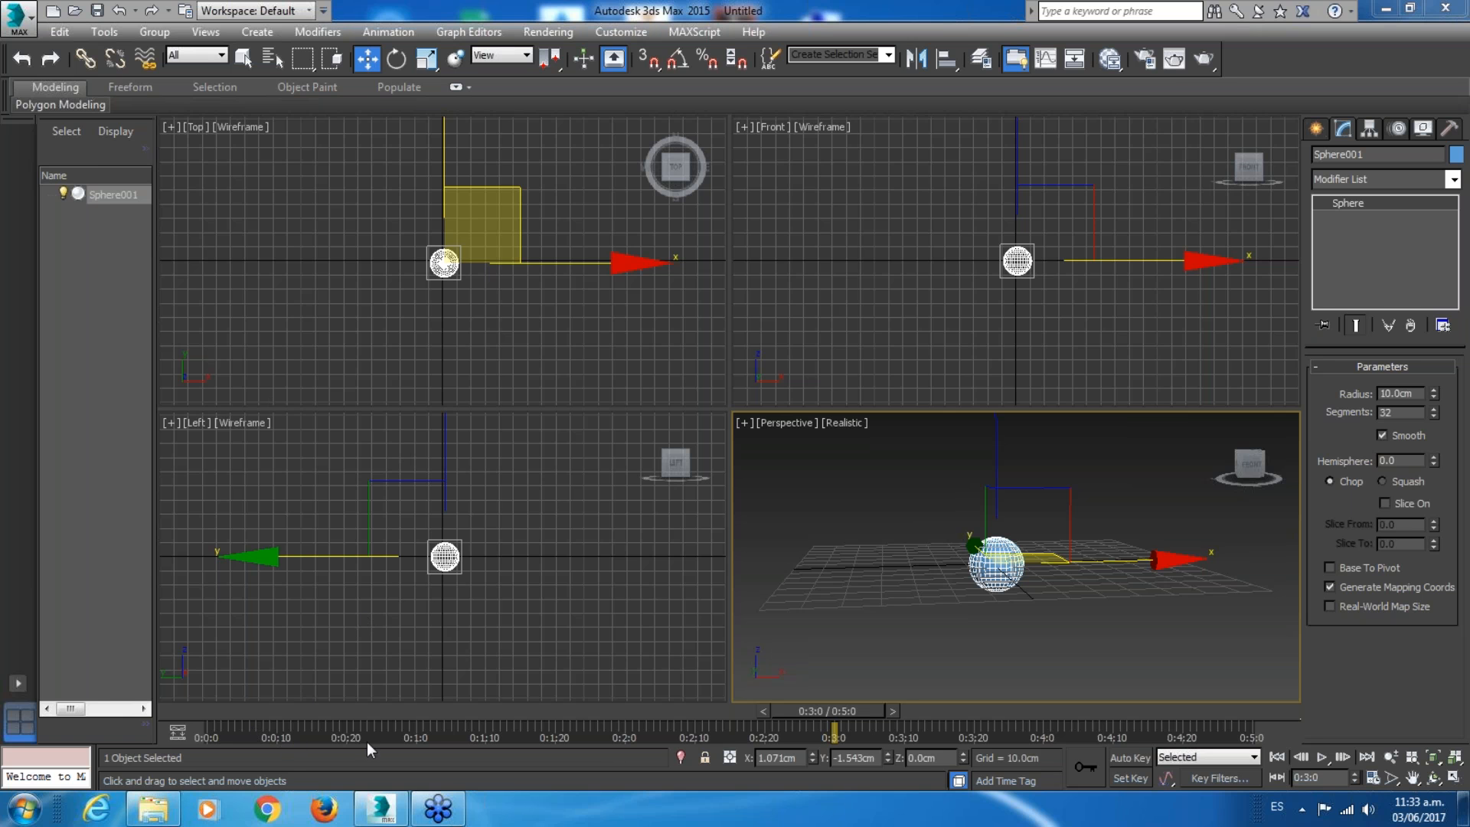
# Configure the time display to Frames and set the animation's end time to 100.
pyautogui.moveTo(833, 709); pyautogui.dragTo(295, 715)
pyautogui.rightClick(1313, 758)
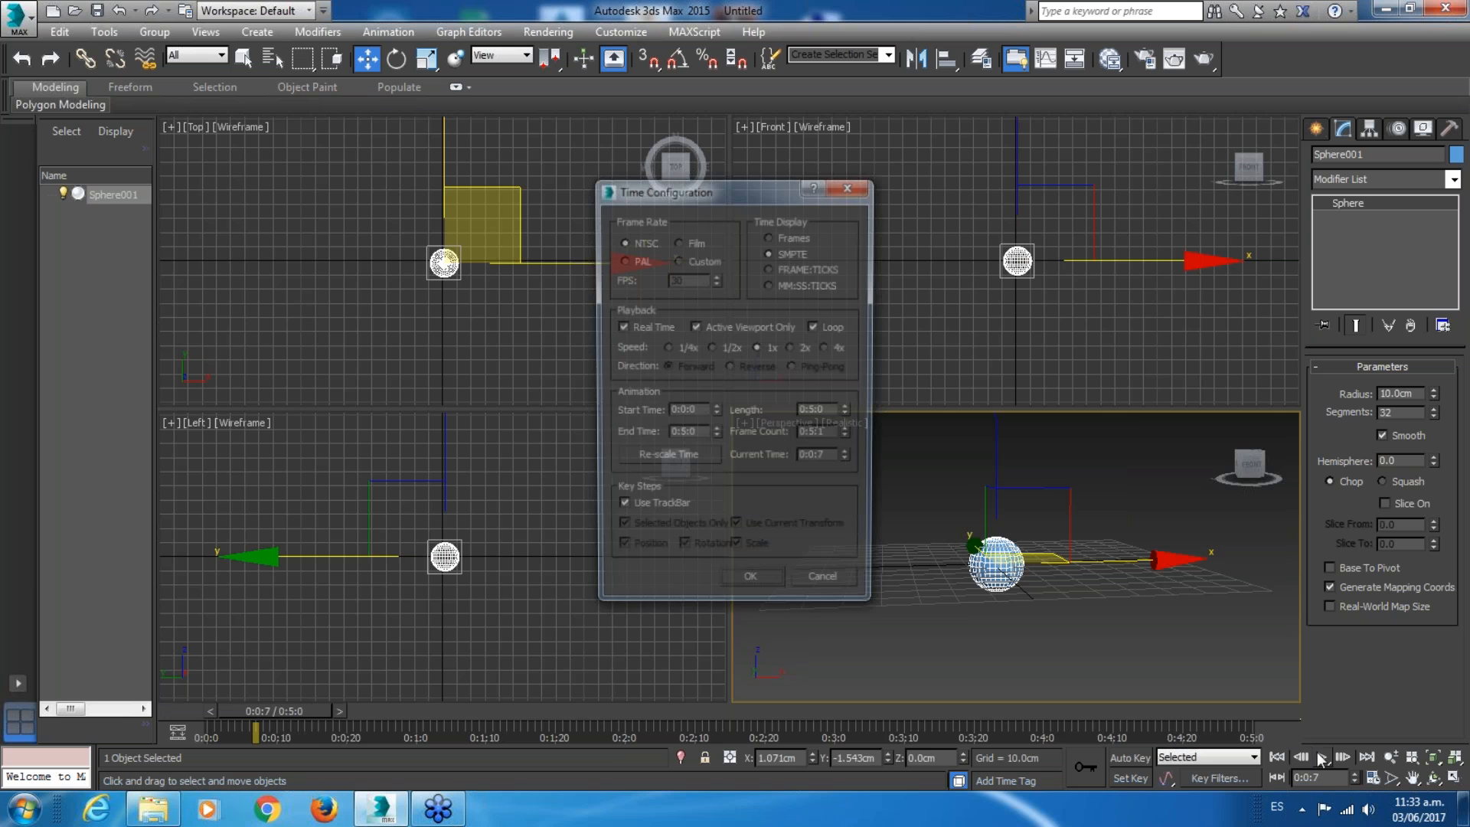
pyautogui.click(780, 237)
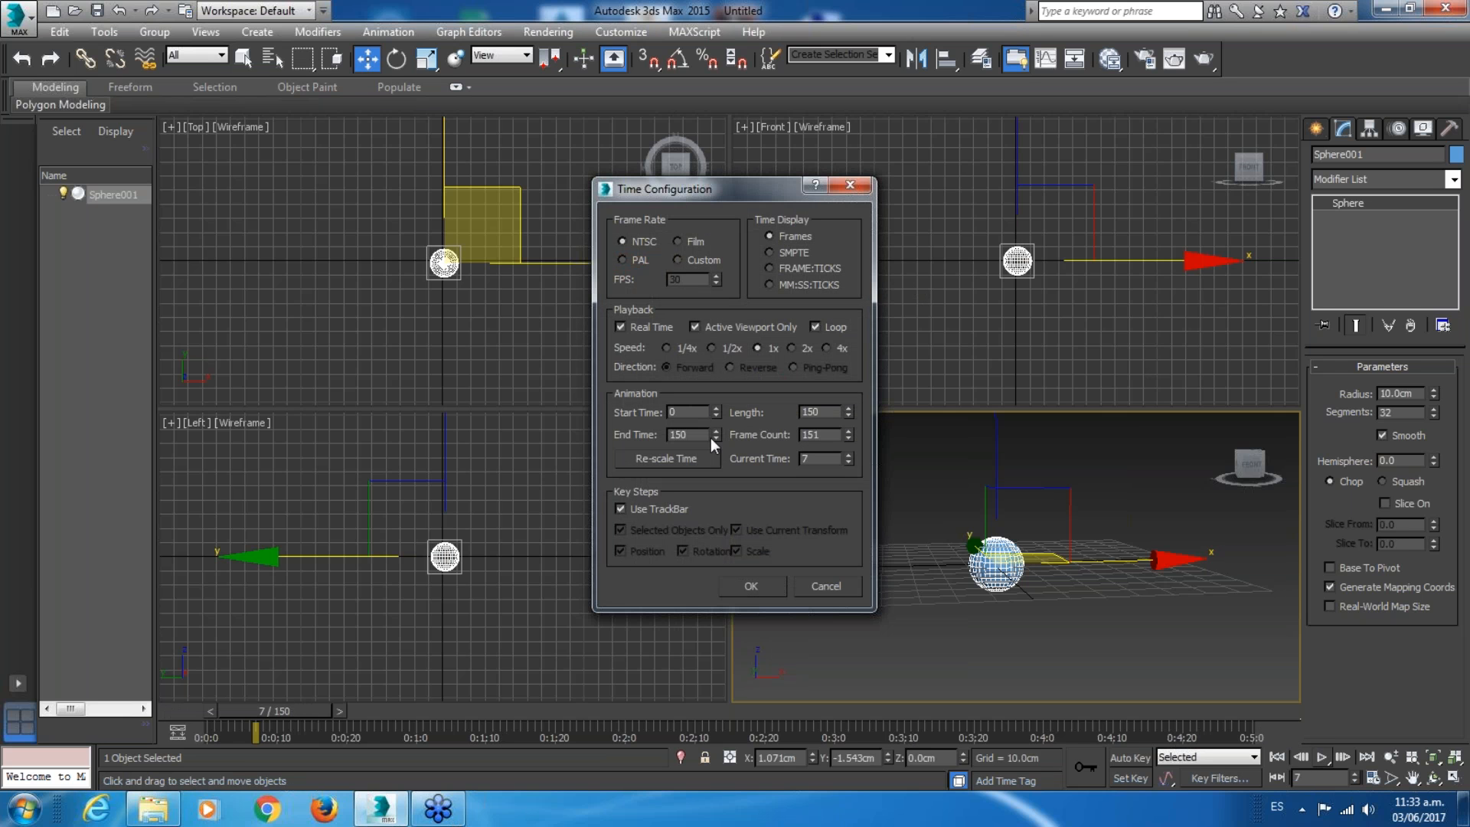
pyautogui.doubleClick(685, 434)
pyautogui.write('100')
pyautogui.press('Return')
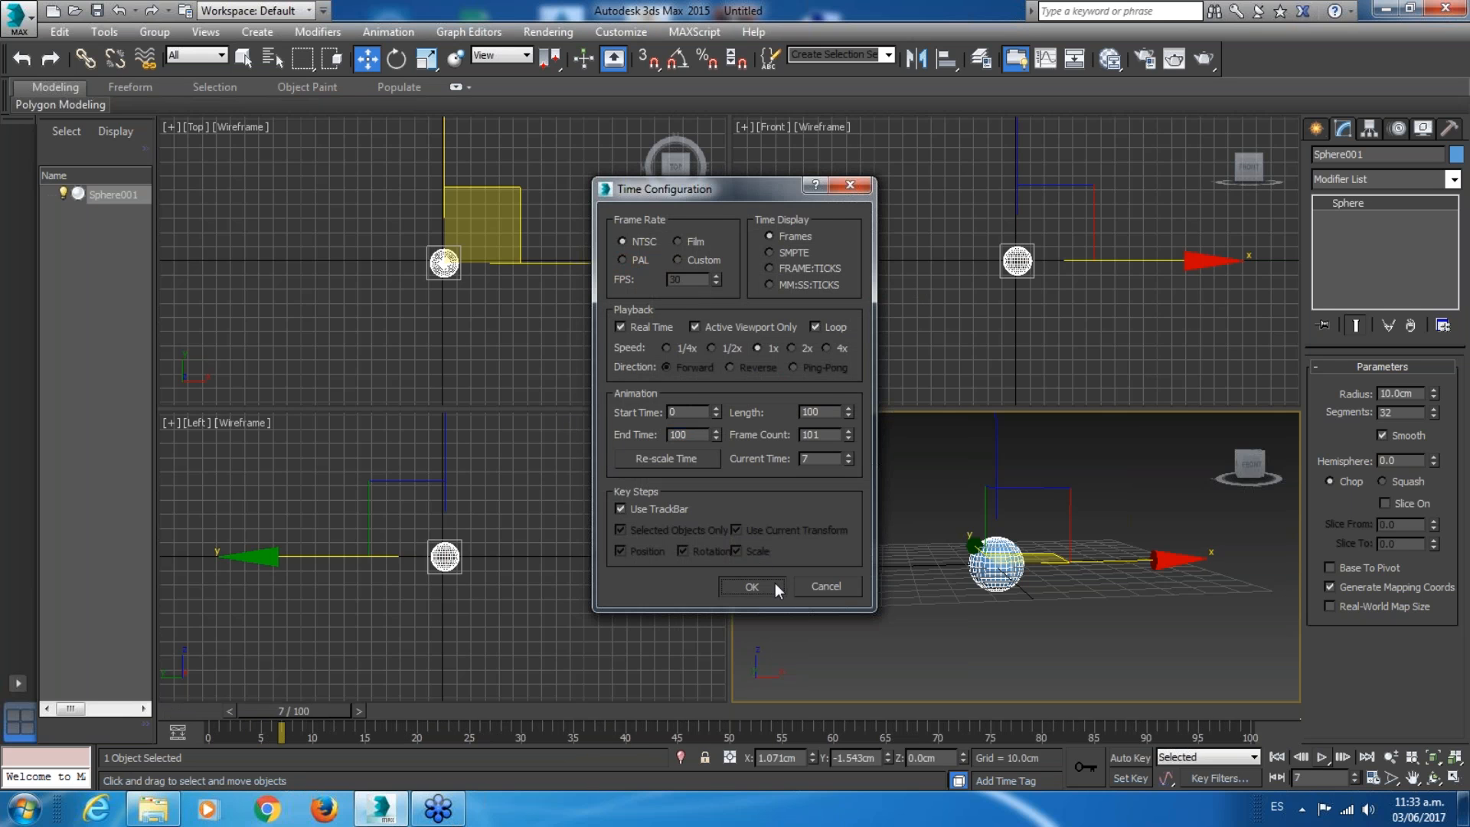
pyautogui.click(777, 585)
# Scrub the timeline to frame 100 and back to frame 40, and preview the playback briefly.
pyautogui.moveTo(307, 715); pyautogui.dragTo(1275, 742)
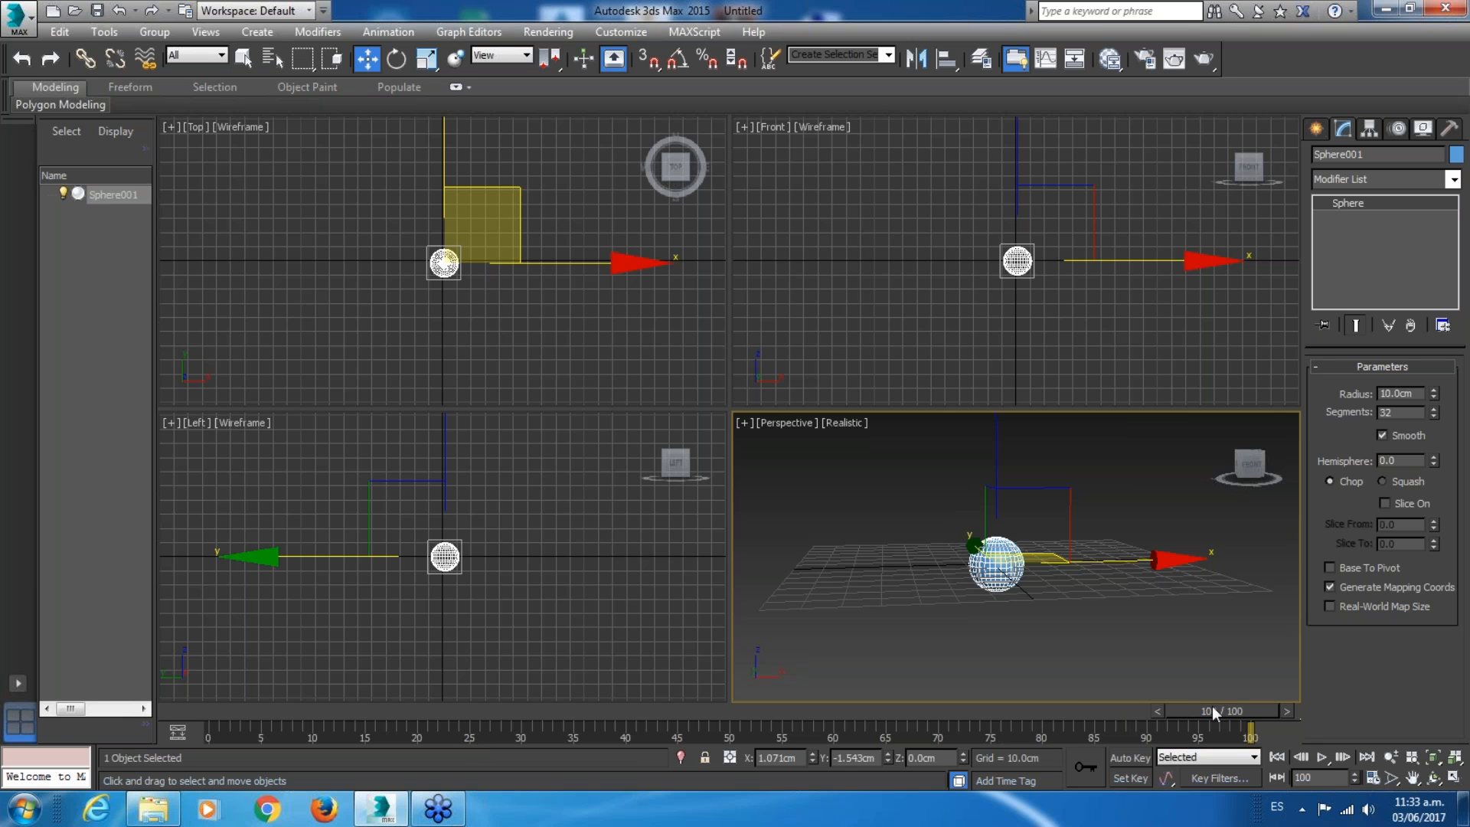
pyautogui.moveTo(1220, 711); pyautogui.dragTo(624, 710)
pyautogui.press('w')
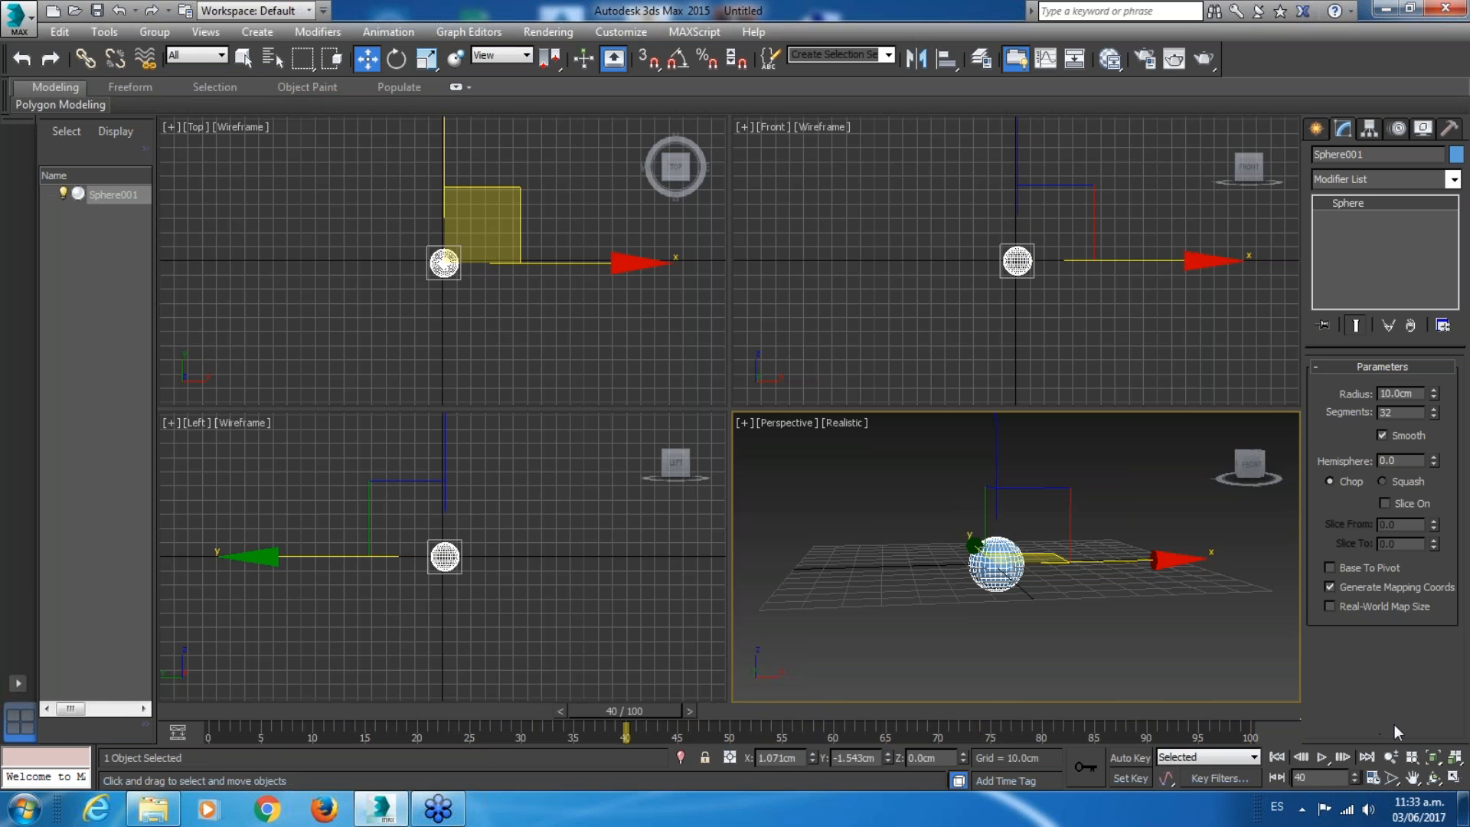
pyautogui.click(1322, 757)
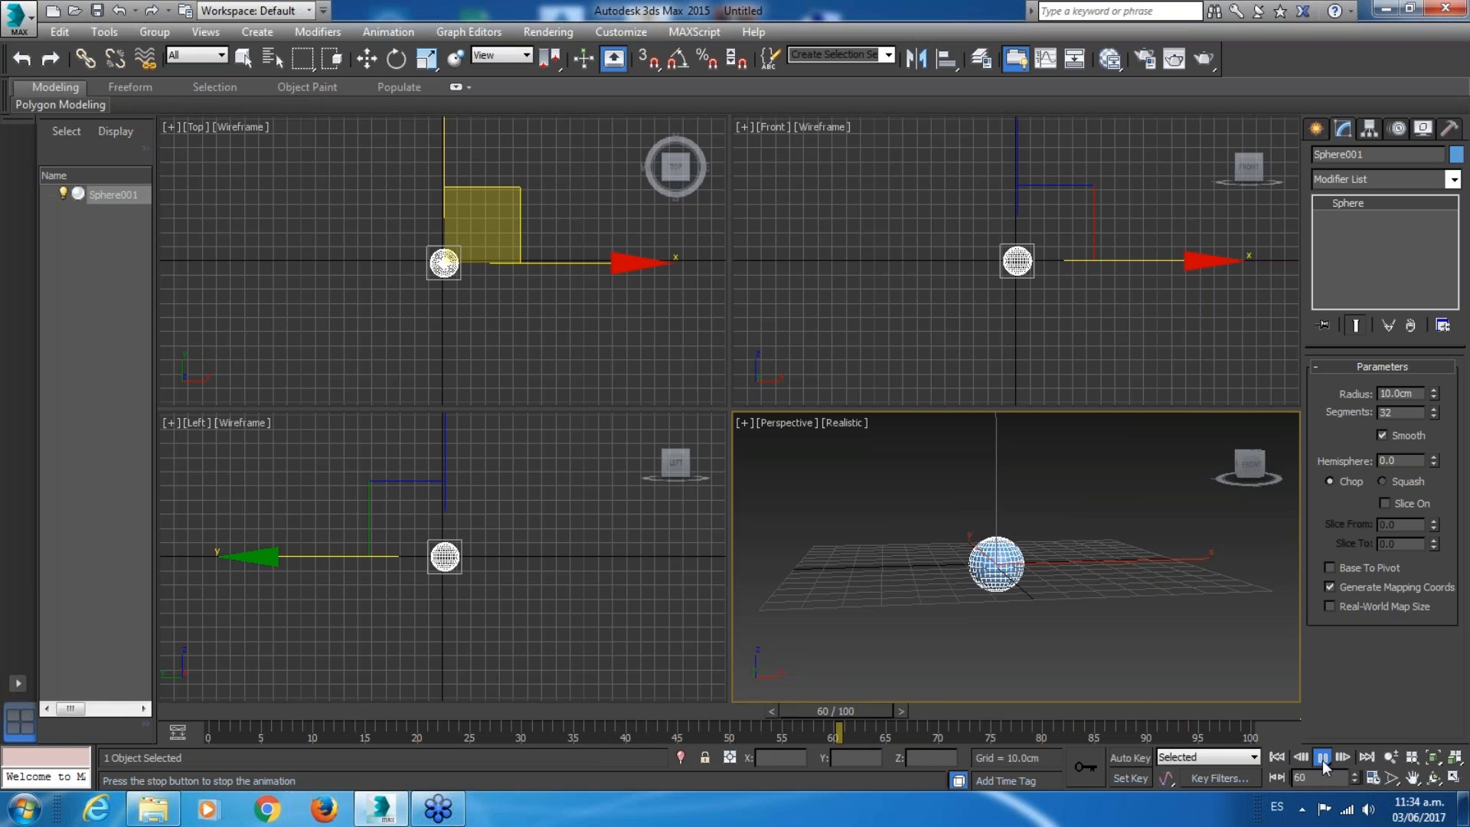
pyautogui.click(1321, 761)
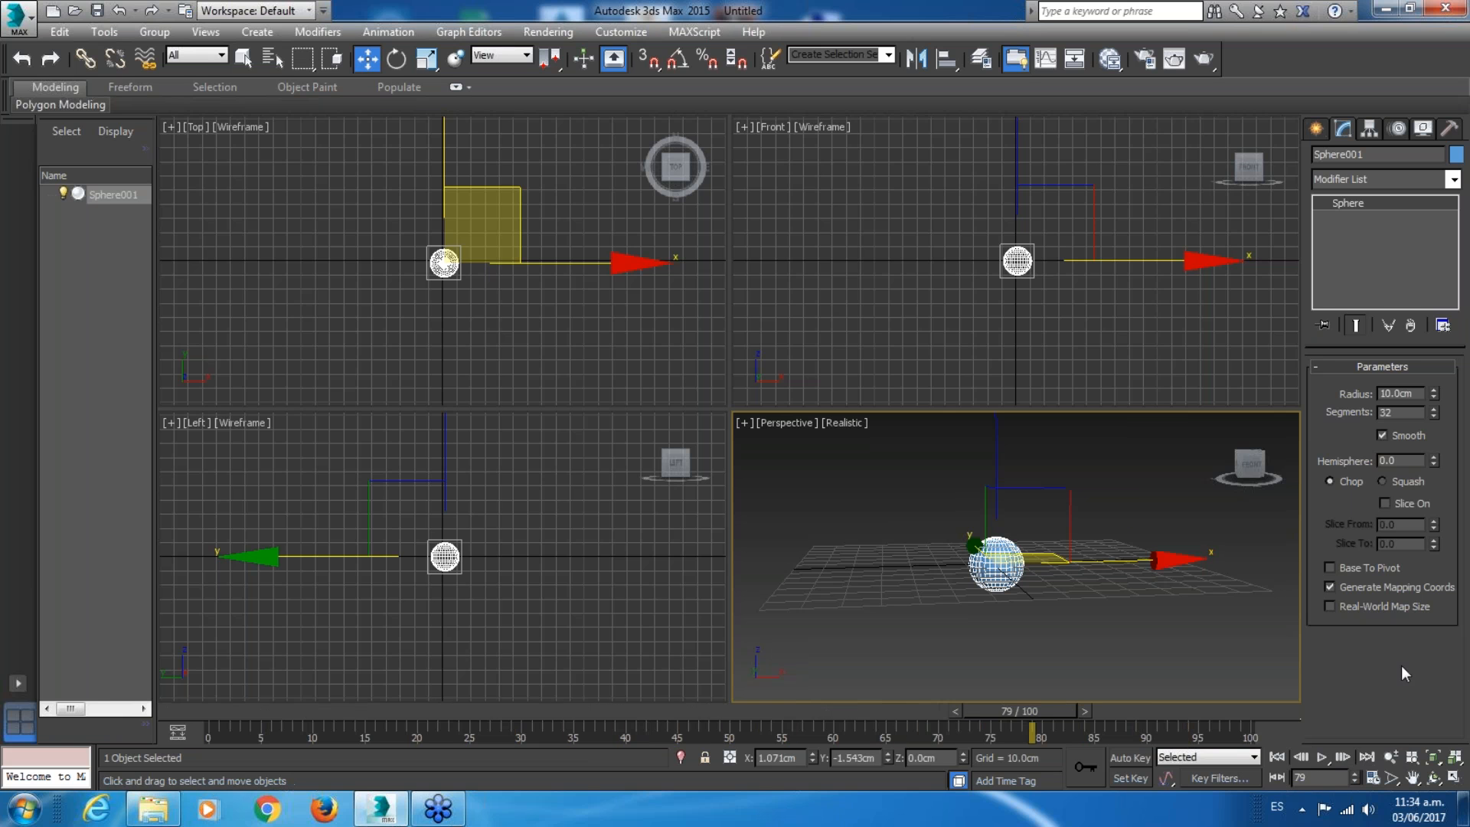
# Step backward and forward frame by frame, jump to the first frame and finish on the last frame.
pyautogui.click(1306, 760)
pyautogui.click(1306, 760)
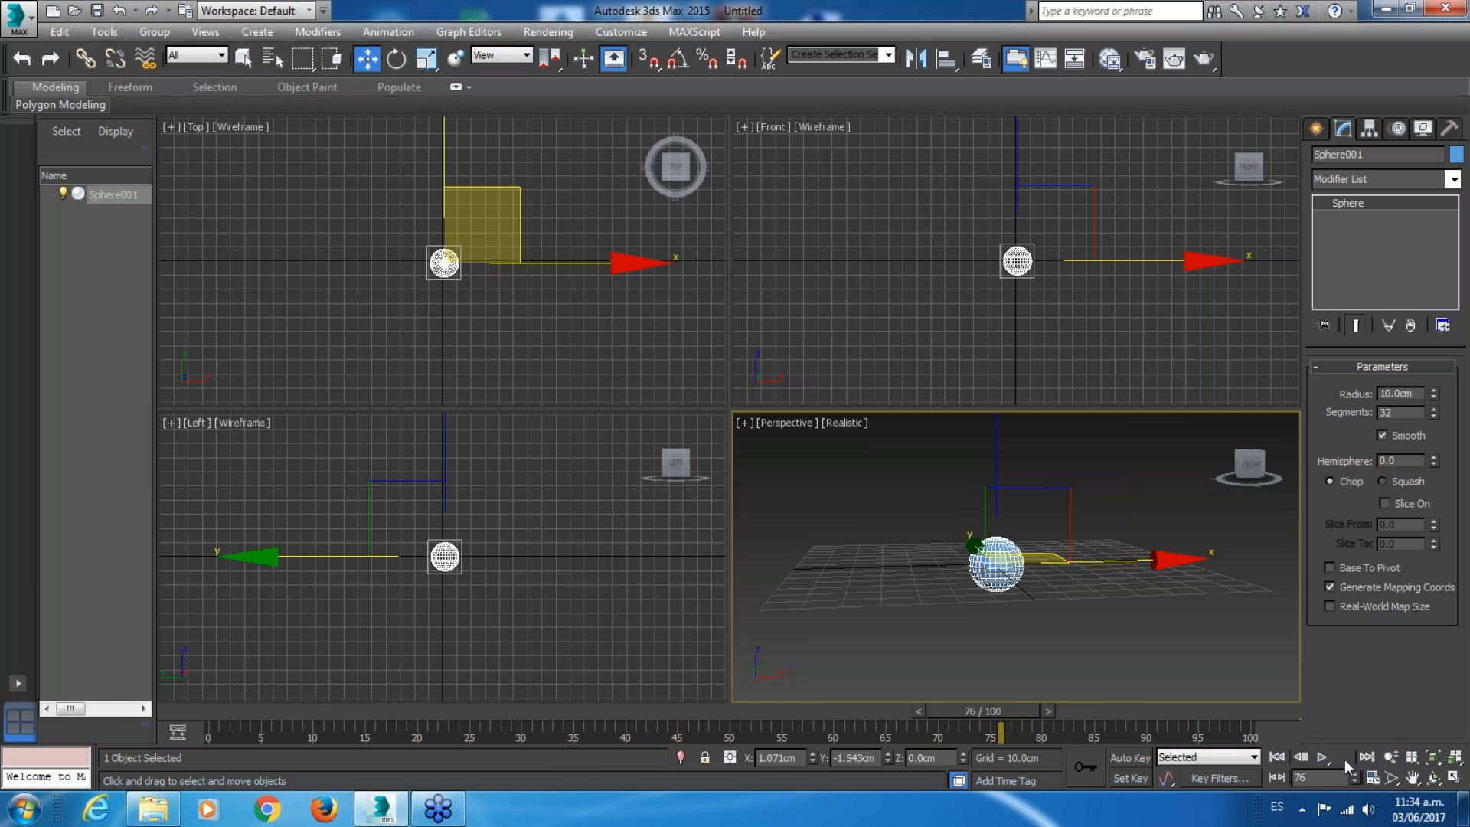
pyautogui.click(1343, 757)
pyautogui.click(1344, 757)
pyautogui.click(1344, 757)
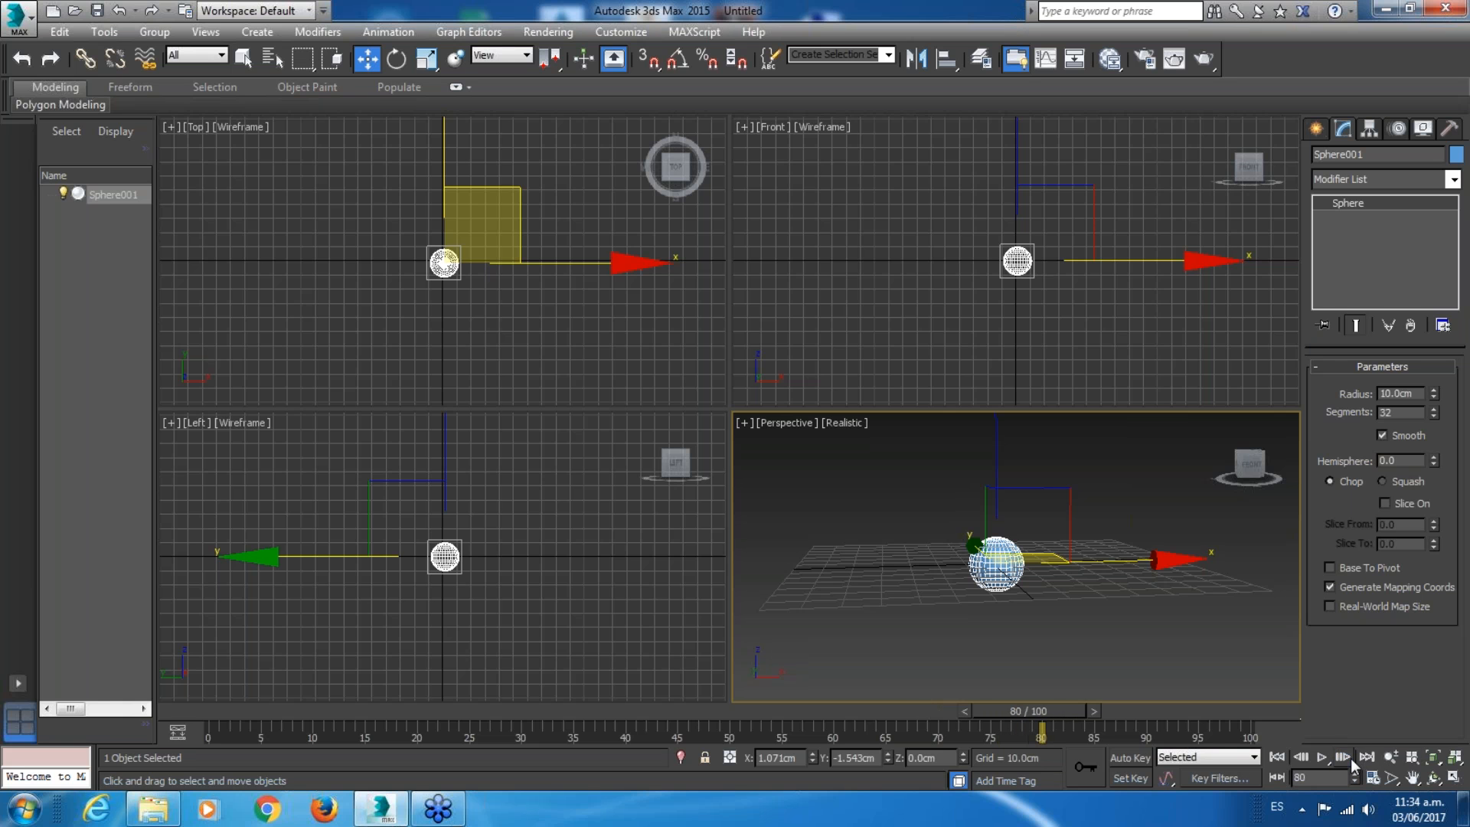
pyautogui.click(1279, 755)
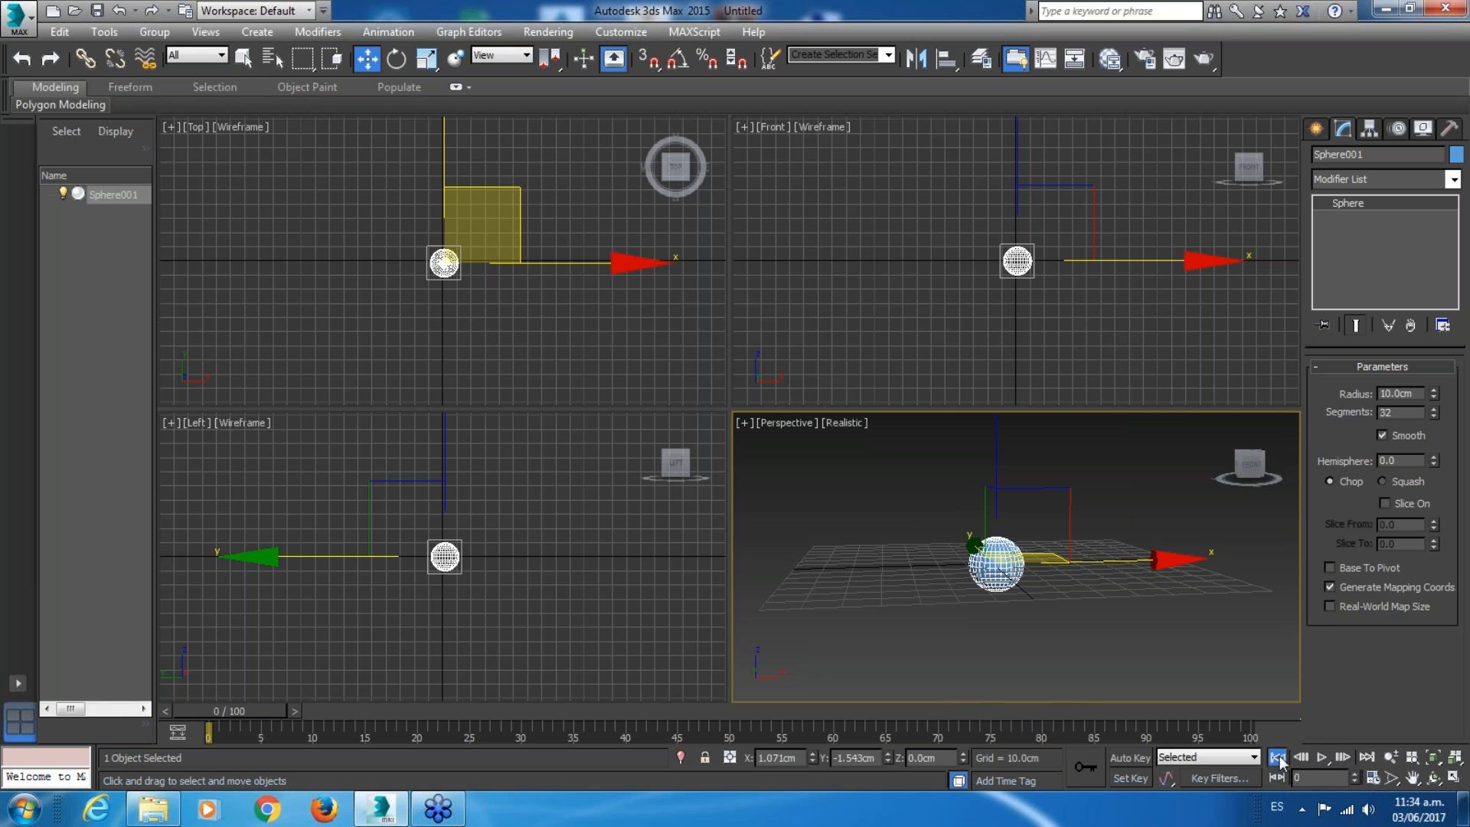
pyautogui.click(1344, 757)
pyautogui.click(1366, 757)
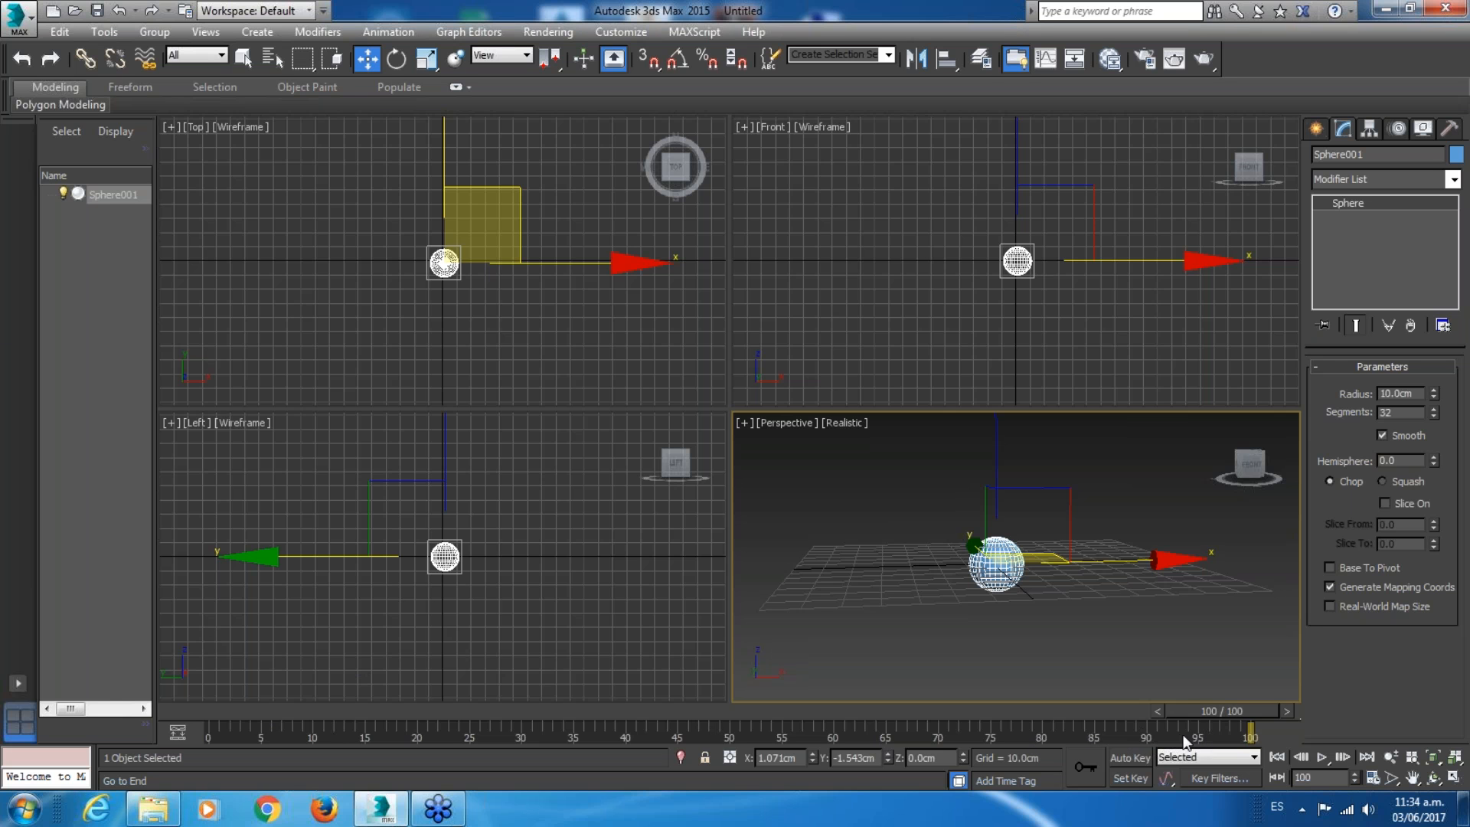
# Open the time configuration and switch the time display to SMPTE.
pyautogui.rightClick(1323, 753)
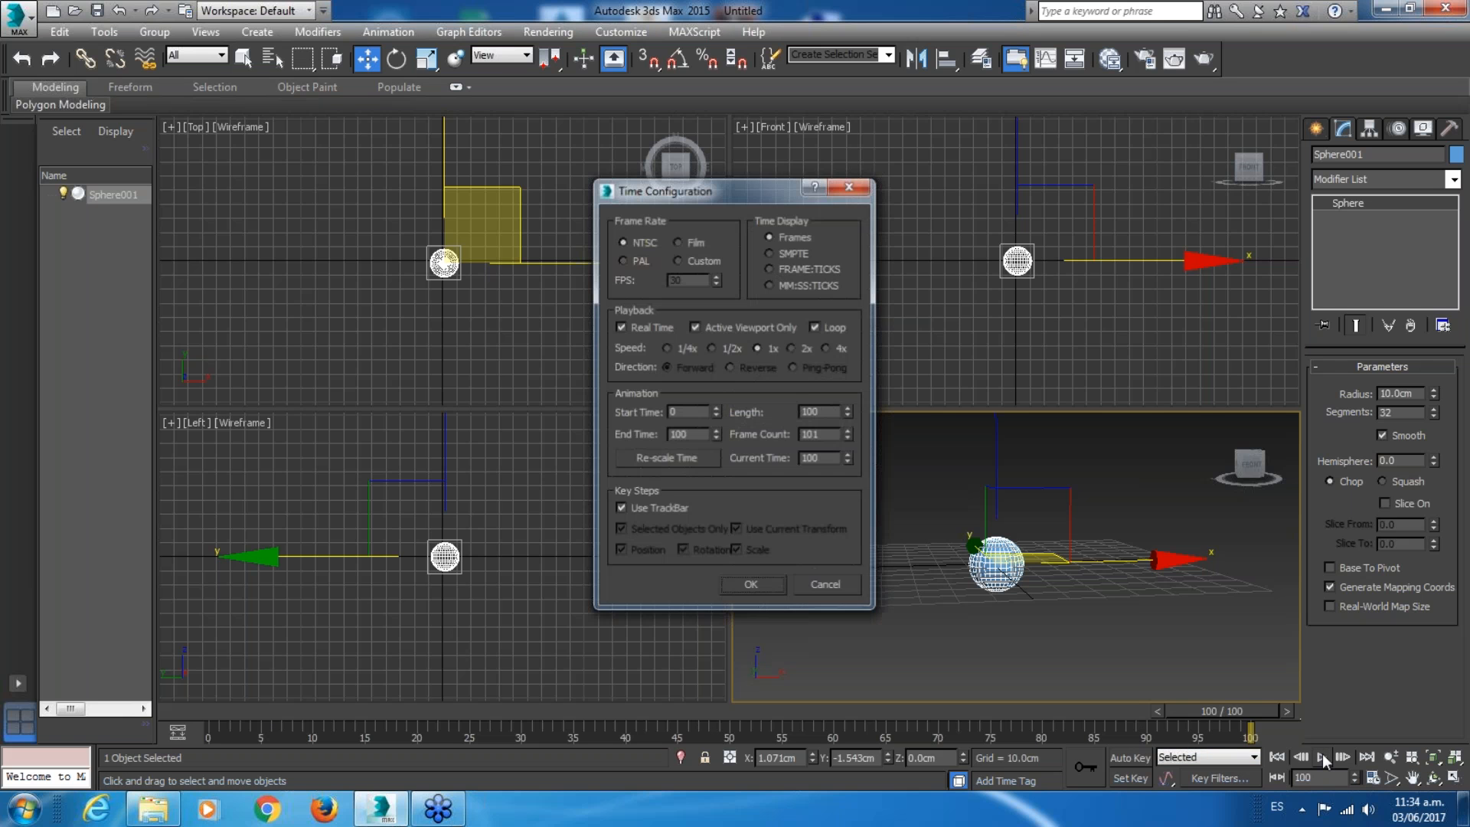
pyautogui.click(770, 253)
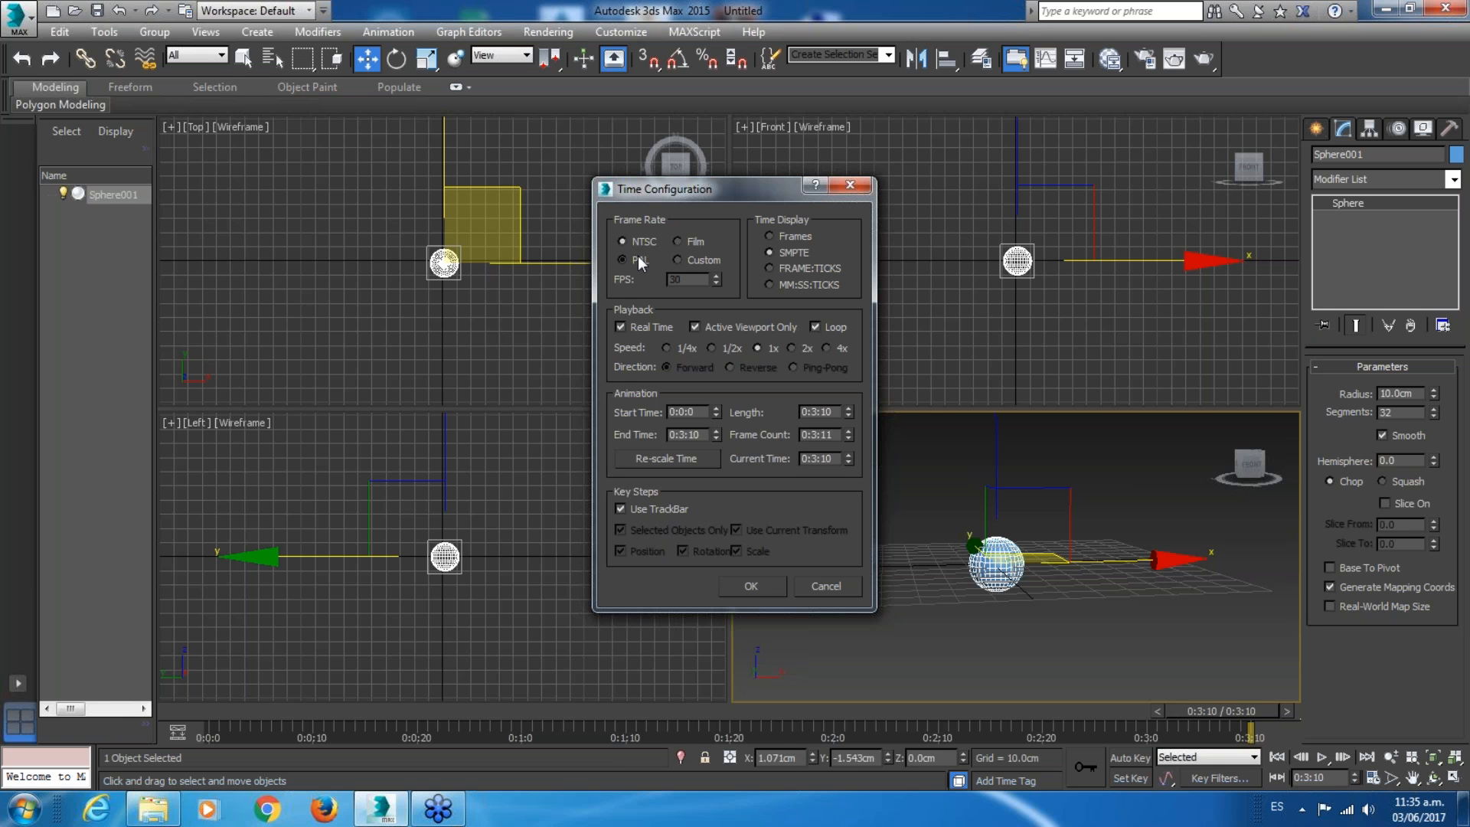
# Try the PAL, Film and Custom 80 FPS frame rates, and return the frame rate to NTSC.
pyautogui.click(640, 260)
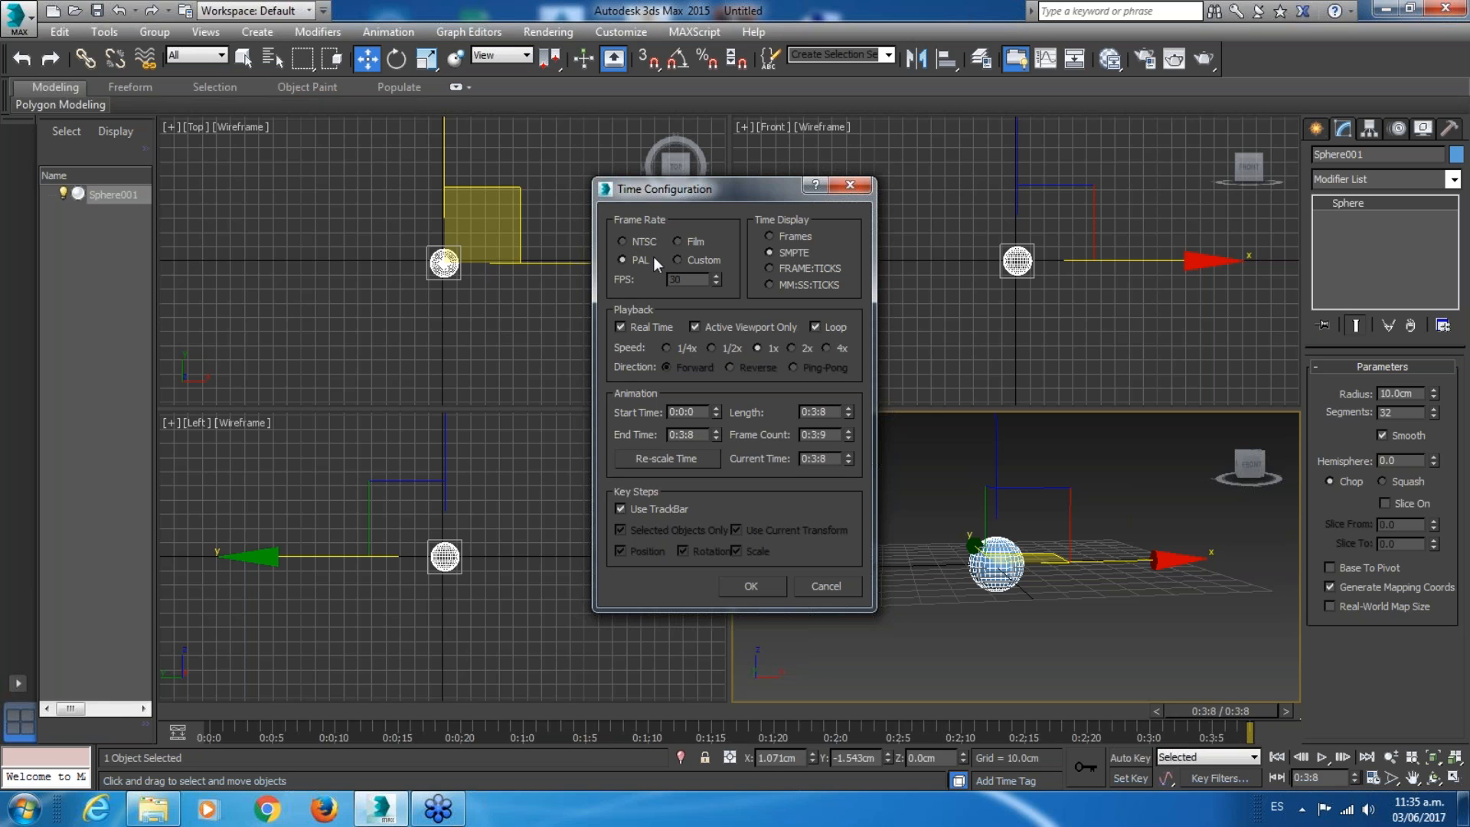
pyautogui.click(684, 241)
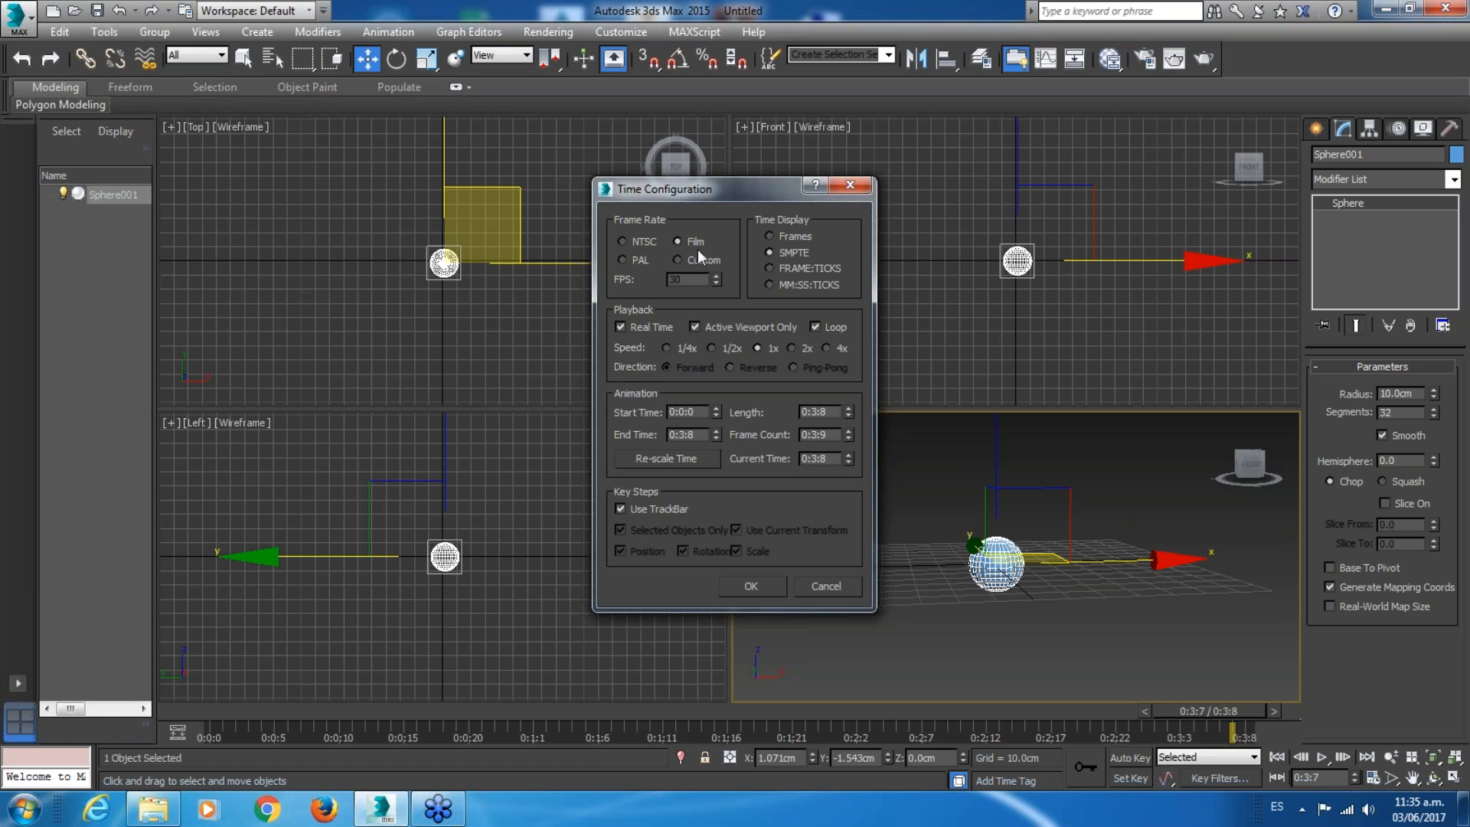
pyautogui.click(678, 261)
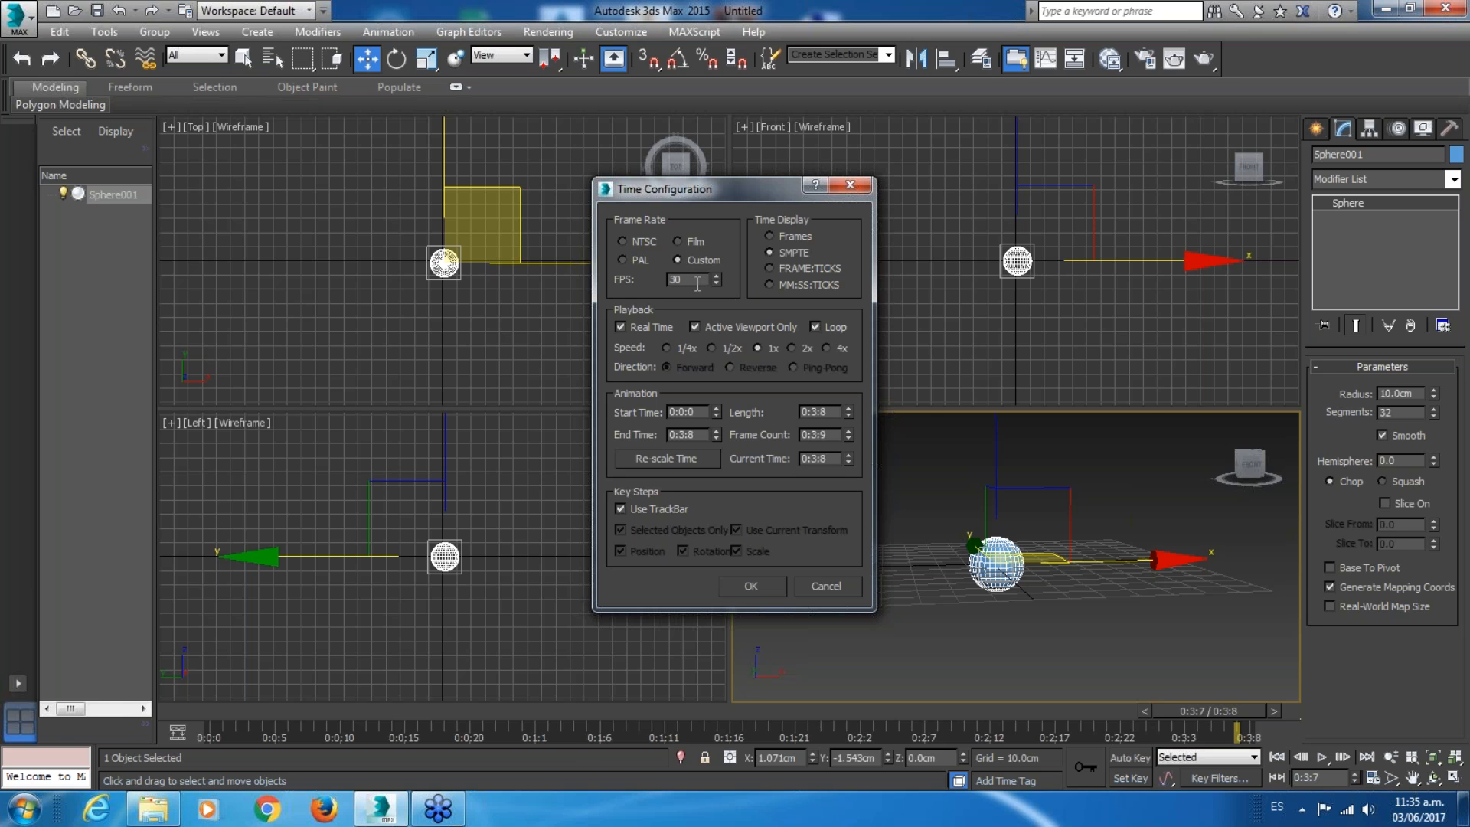
pyautogui.moveTo(697, 283); pyautogui.dragTo(636, 271)
pyautogui.write('80')
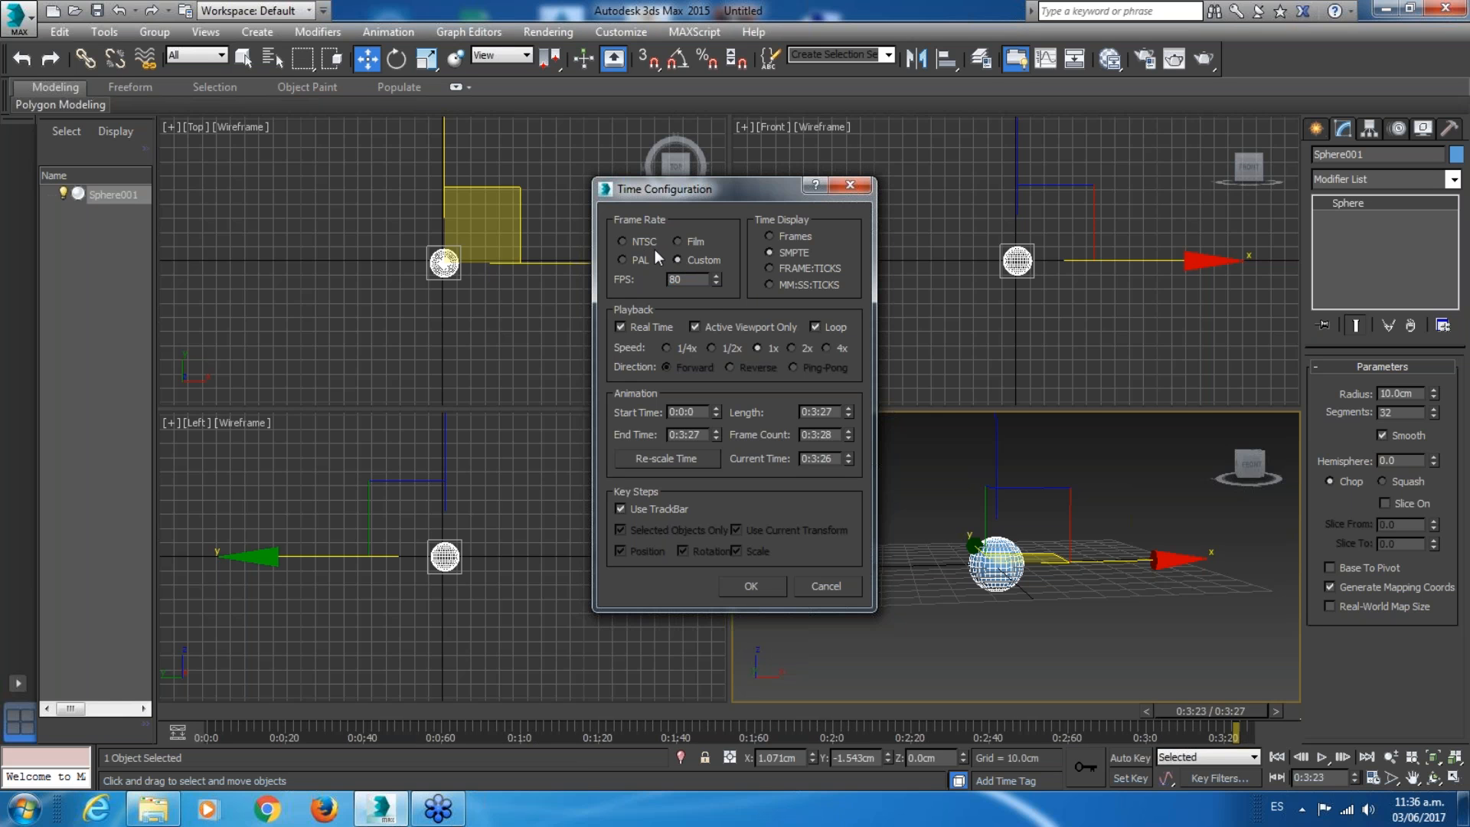
pyautogui.press('Return')
pyautogui.click(620, 239)
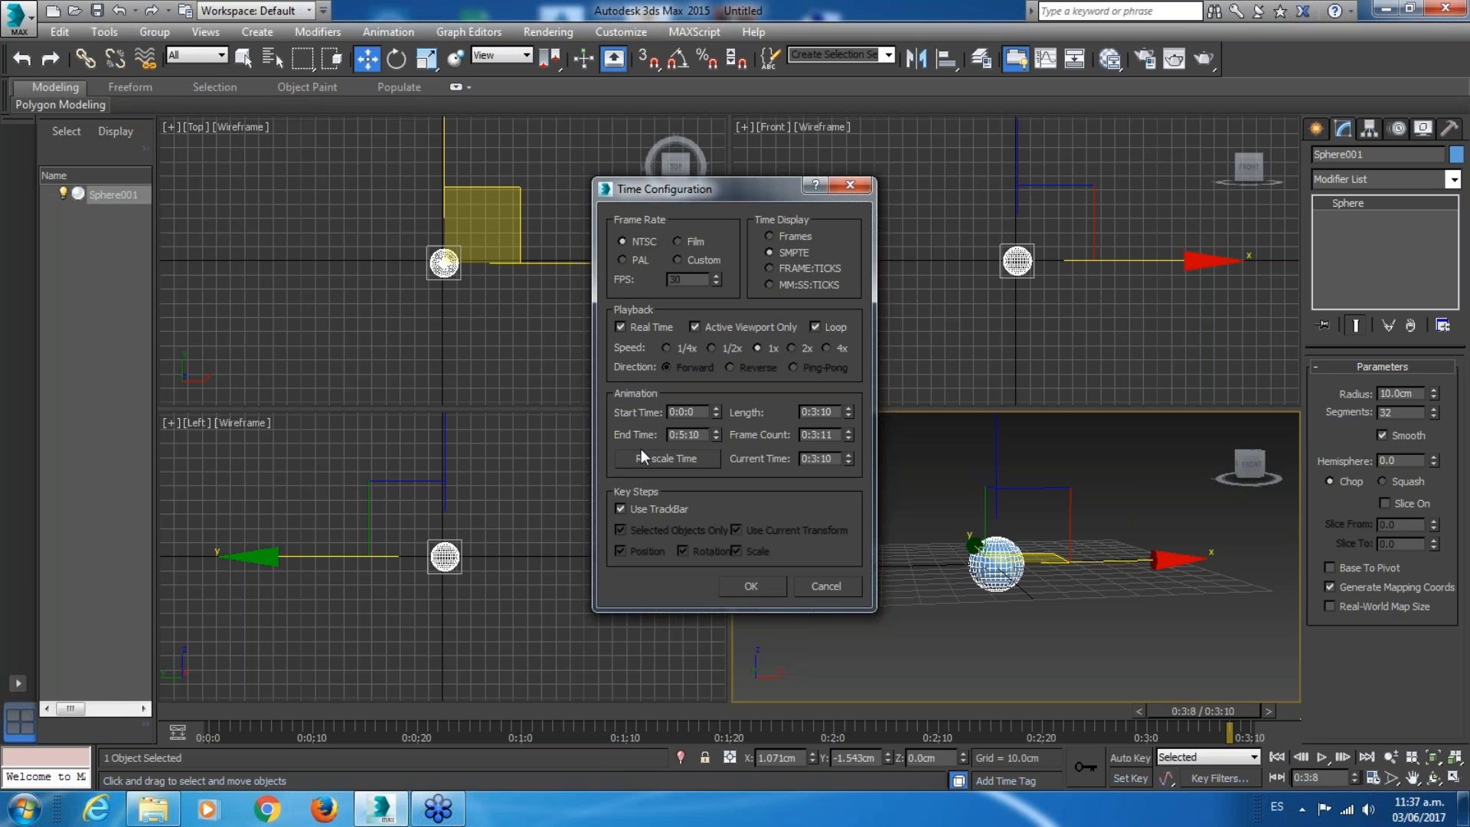
# Set the animation's end time to 0:5:0 in the time configuration.
pyautogui.moveTo(692, 435); pyautogui.dragTo(760, 442)
pyautogui.press('BackSpace')
pyautogui.press('BackSpace')
pyautogui.write('0')
pyautogui.press('Return')
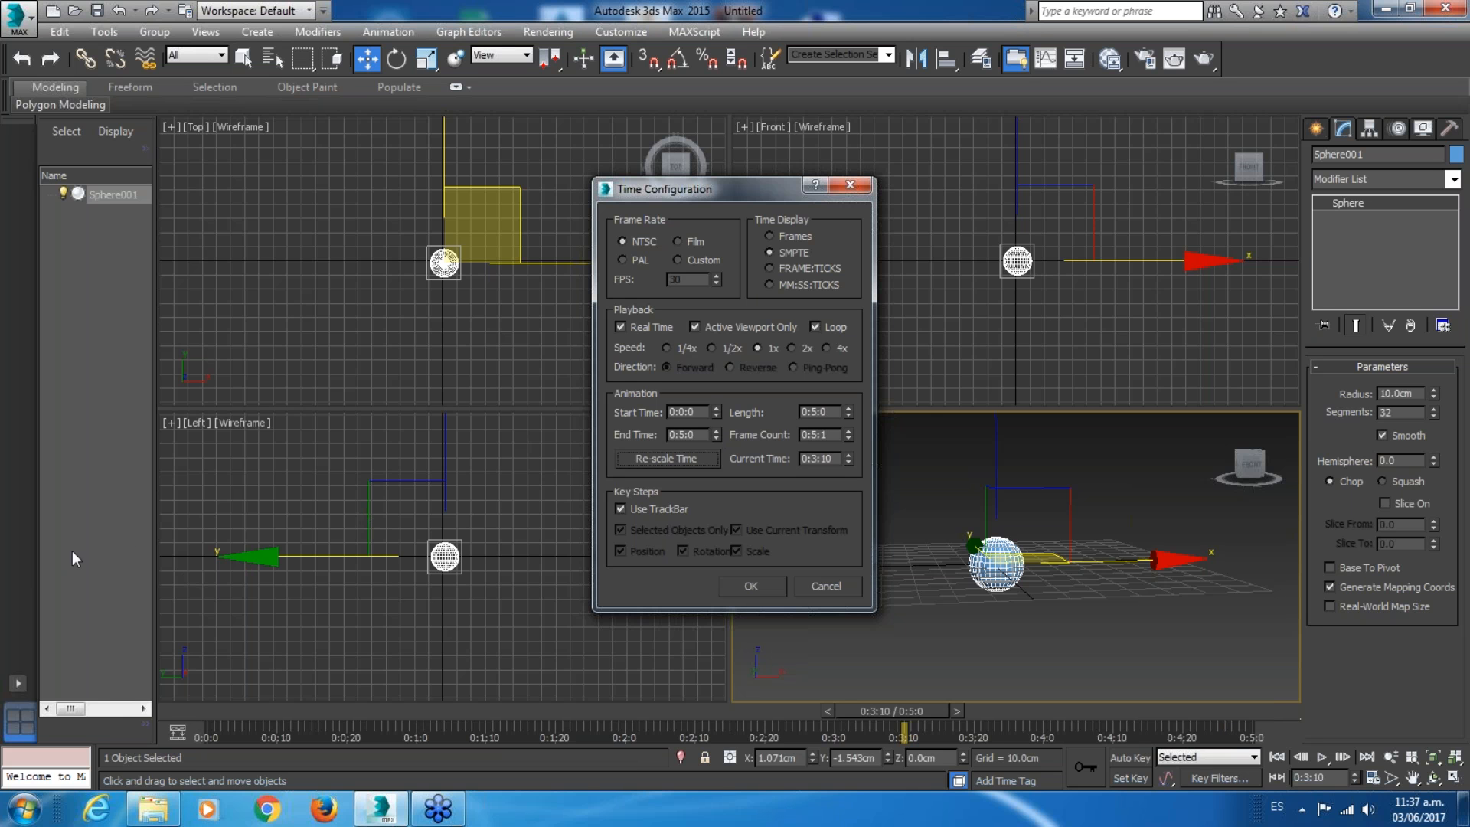
pyautogui.click(283, 251)
pyautogui.click(309, 305)
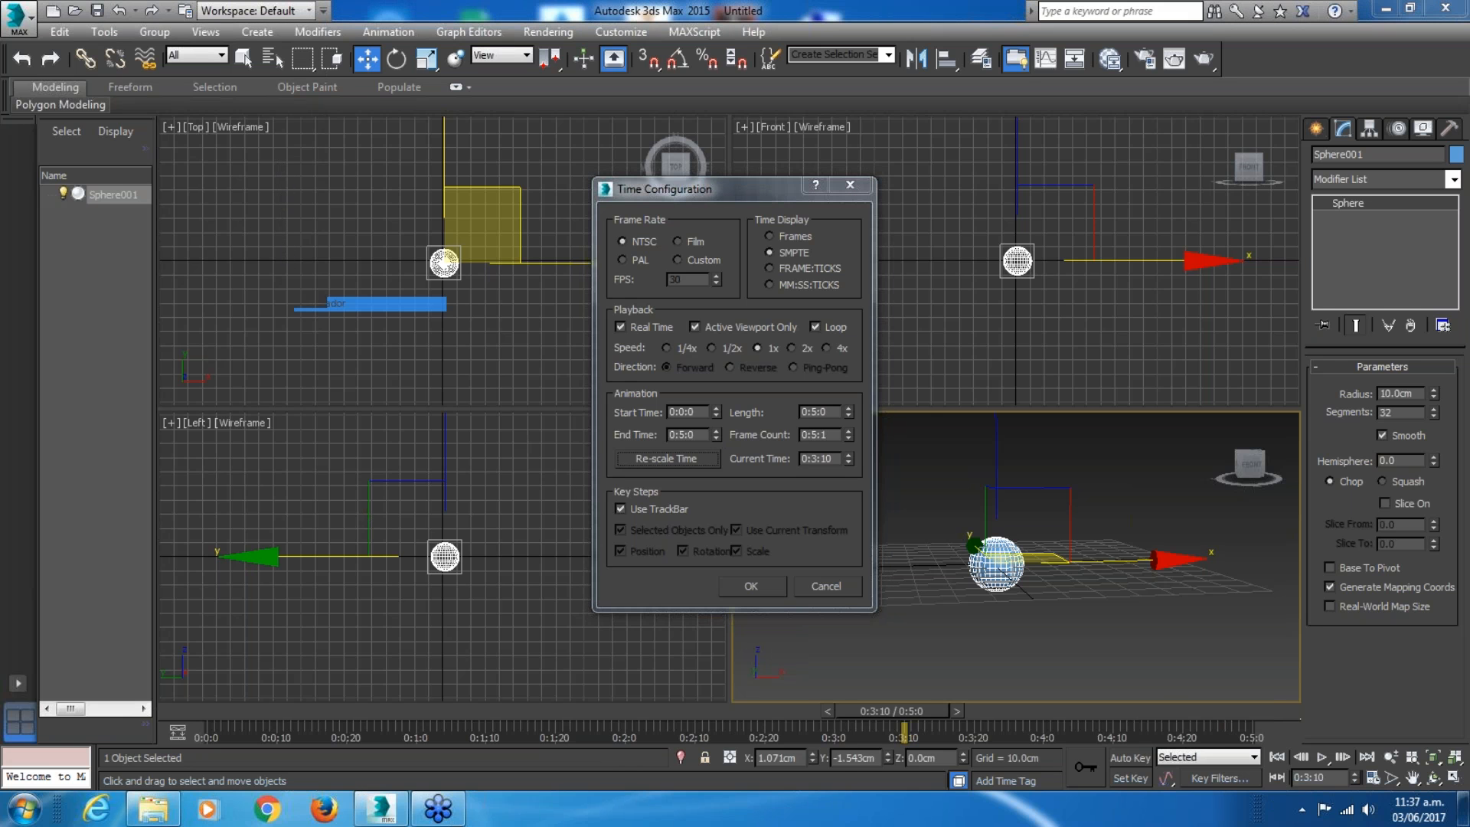
pyautogui.moveTo(613, 383)
pyautogui.mouseDown()
pyautogui.moveTo(812, 490)
pyautogui.moveTo(879, 426)
pyautogui.moveTo(807, 375)
pyautogui.moveTo(626, 375)
pyautogui.mouseUp()
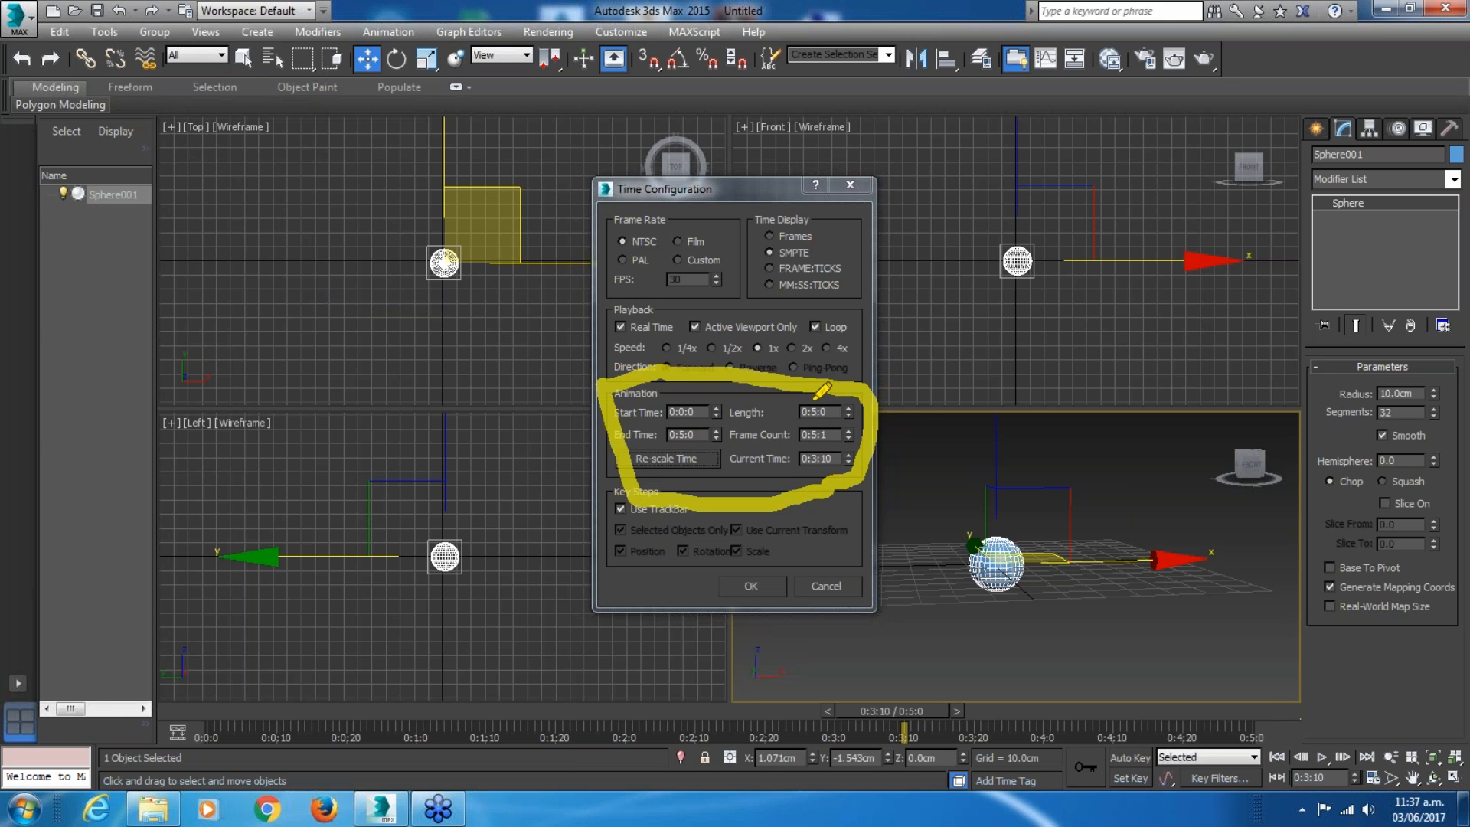
pyautogui.moveTo(613, 206)
pyautogui.mouseDown()
pyautogui.moveTo(741, 198)
pyautogui.moveTo(663, 160)
pyautogui.moveTo(609, 201)
pyautogui.mouseUp()
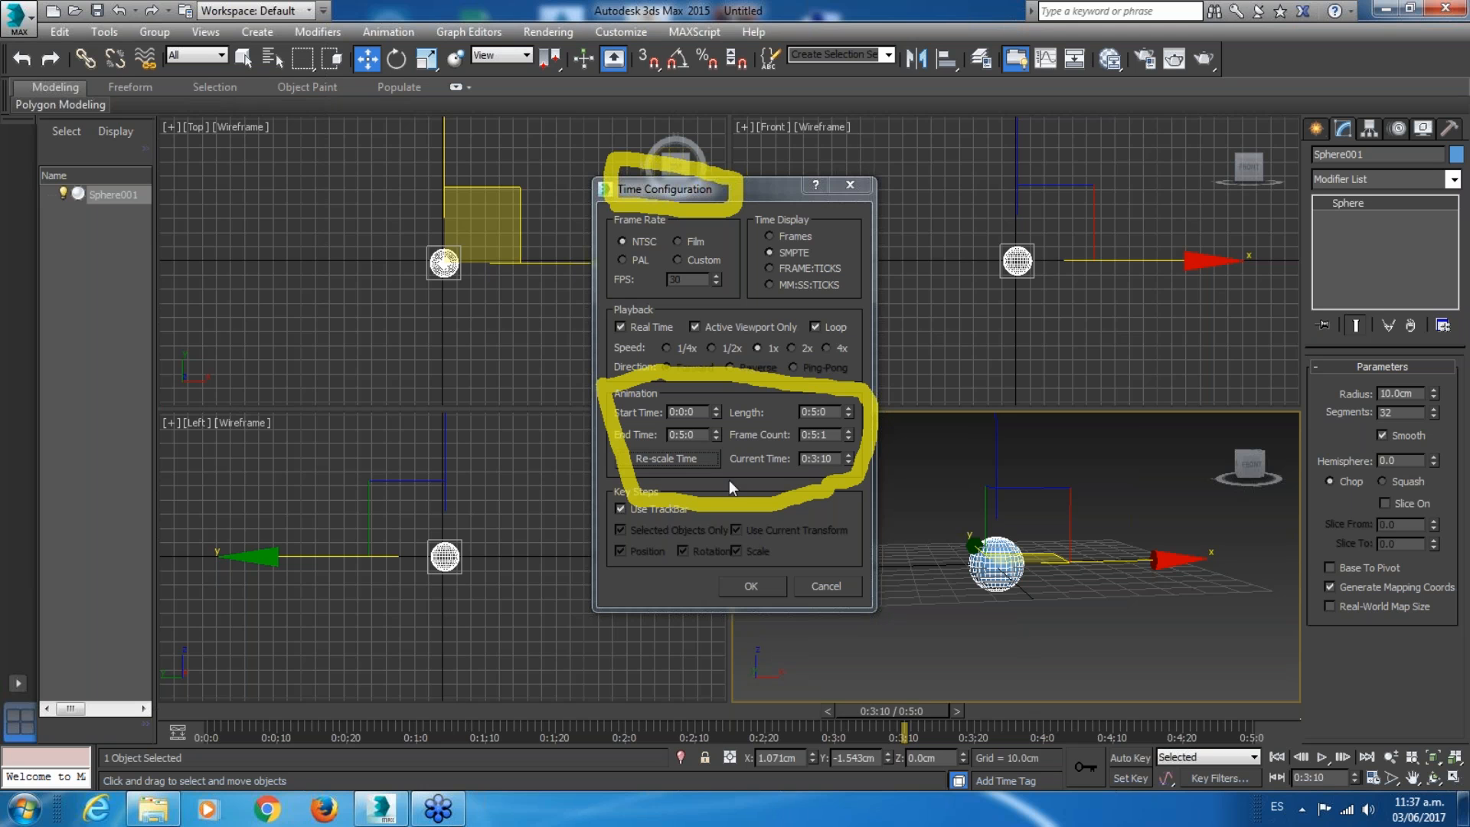
# Set the animation's end time to 0:8:0 and apply the time configuration.
pyautogui.click(685, 436)
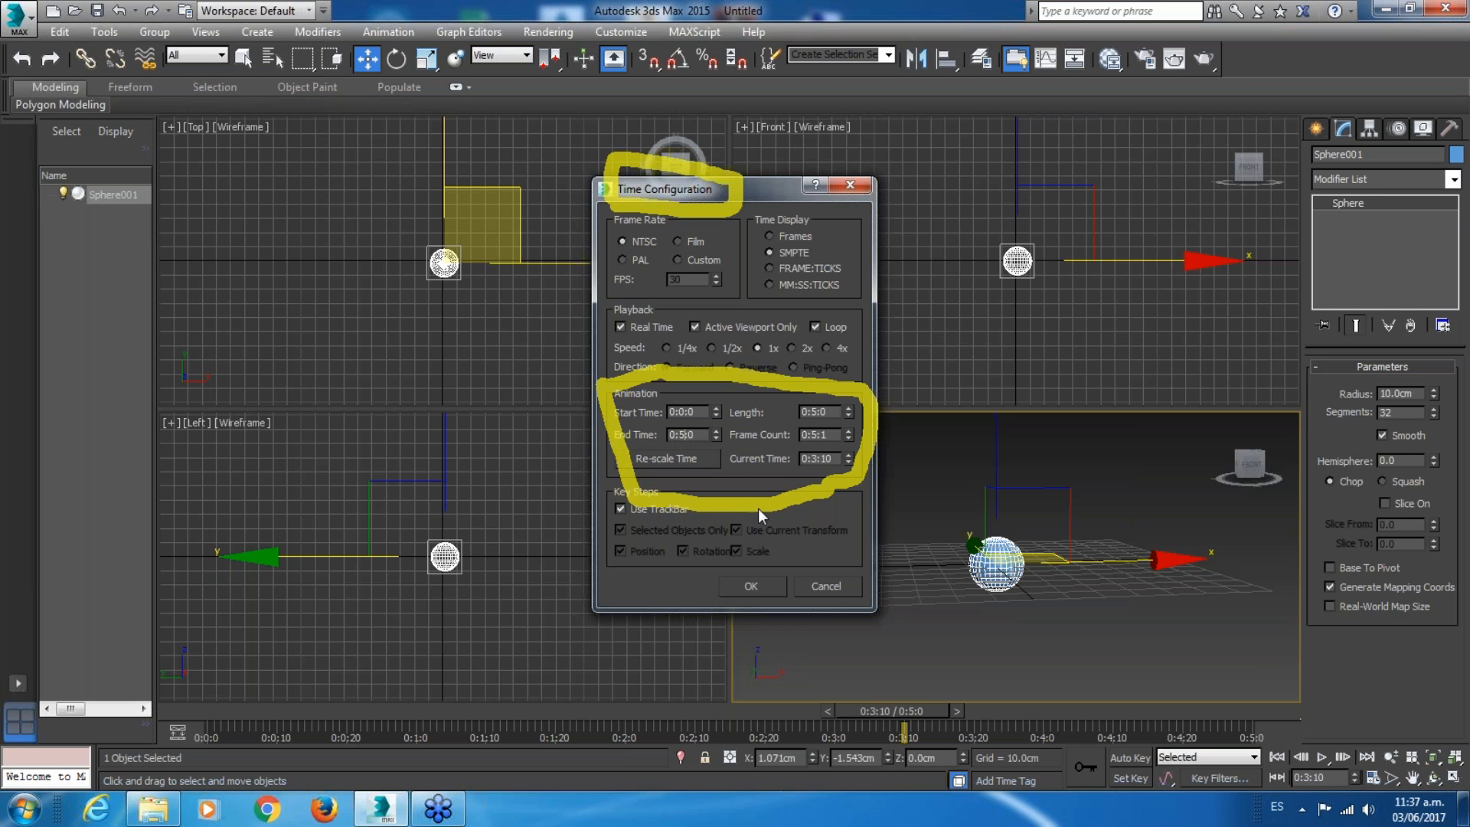
pyautogui.press('BackSpace')
pyautogui.write('8')
pyautogui.press('Tab')
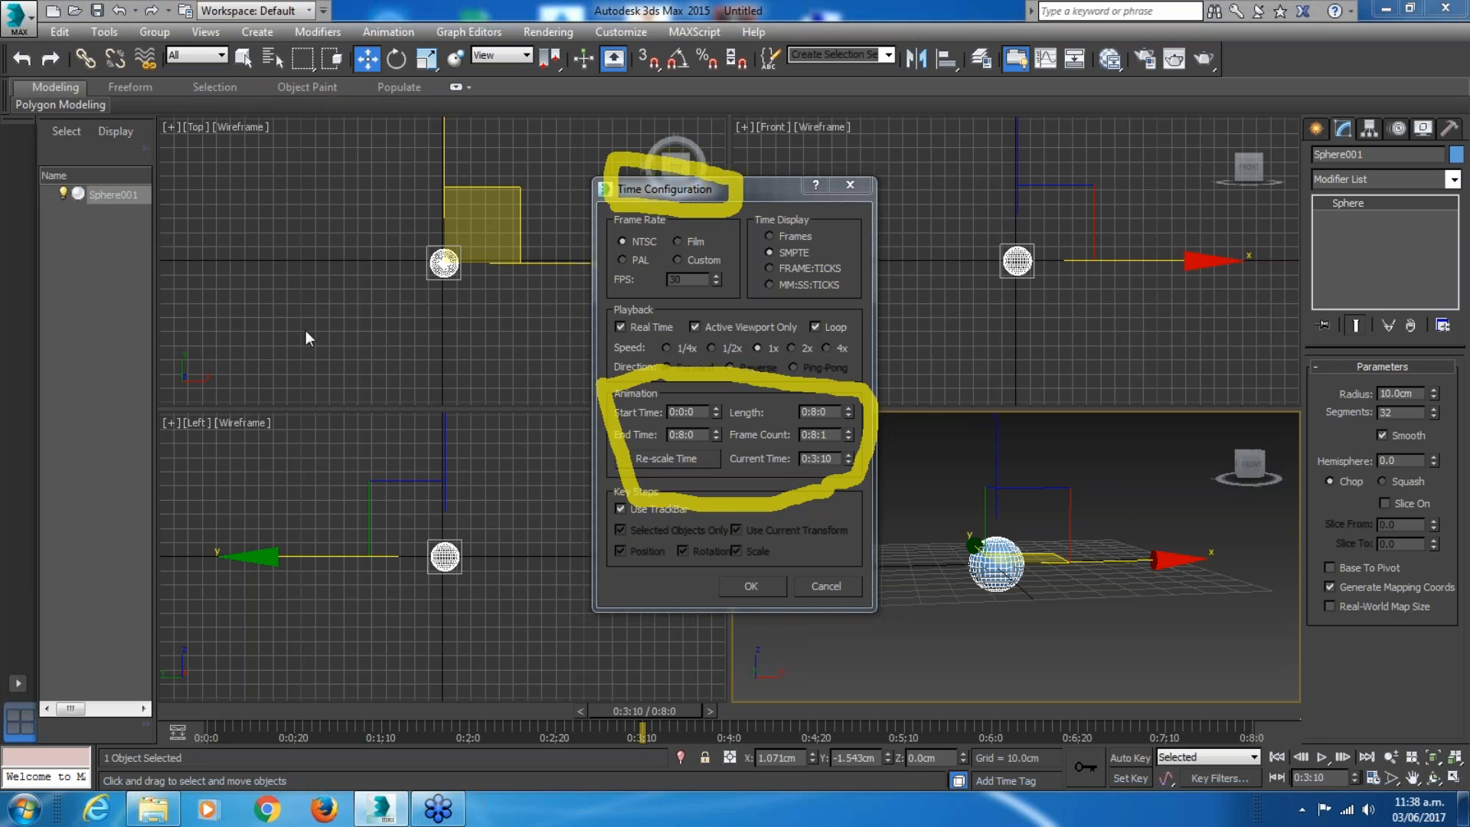
pyautogui.rightClick(292, 356)
pyautogui.click(295, 358)
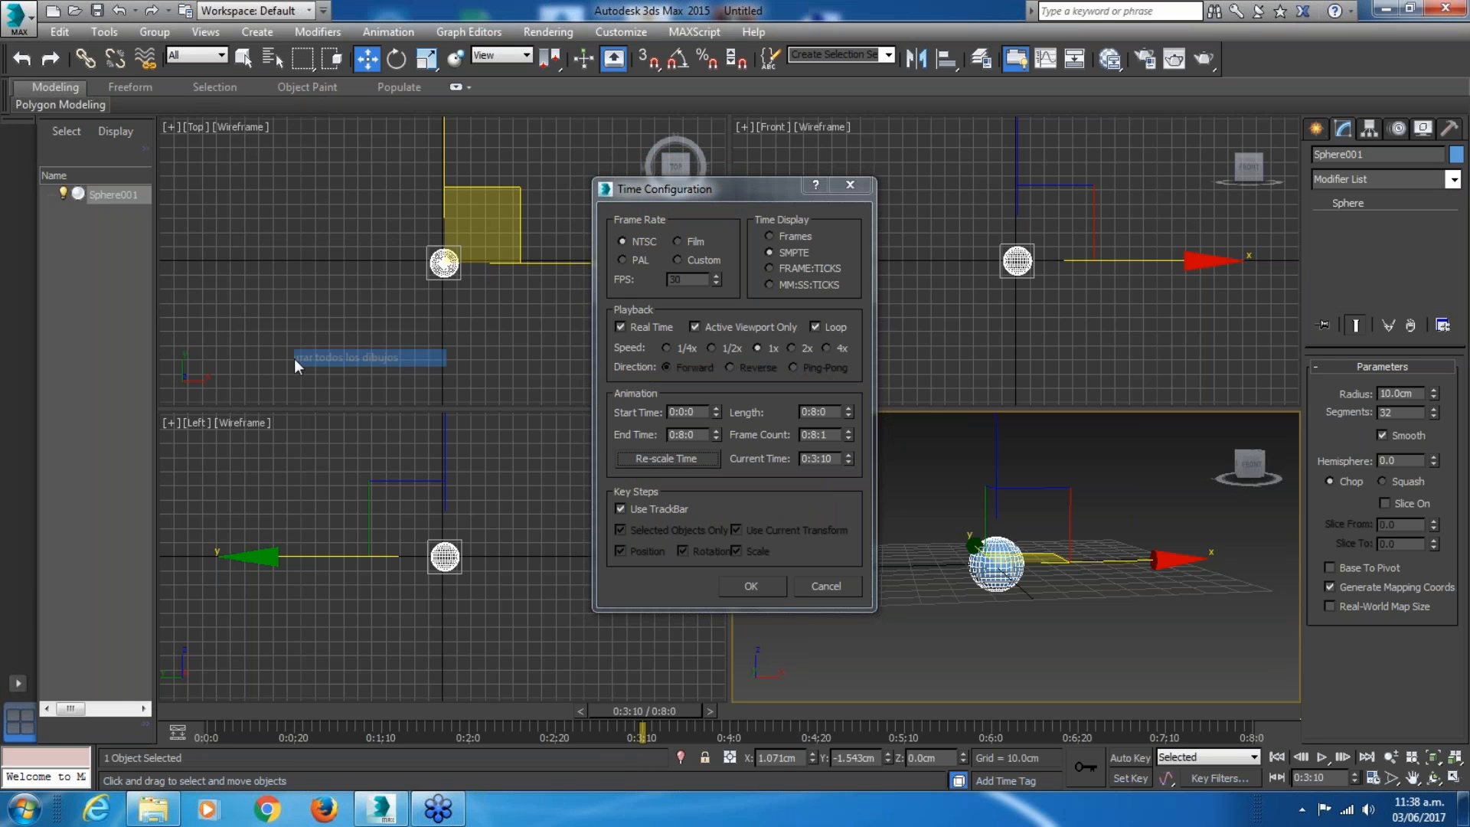
pyautogui.click(765, 588)
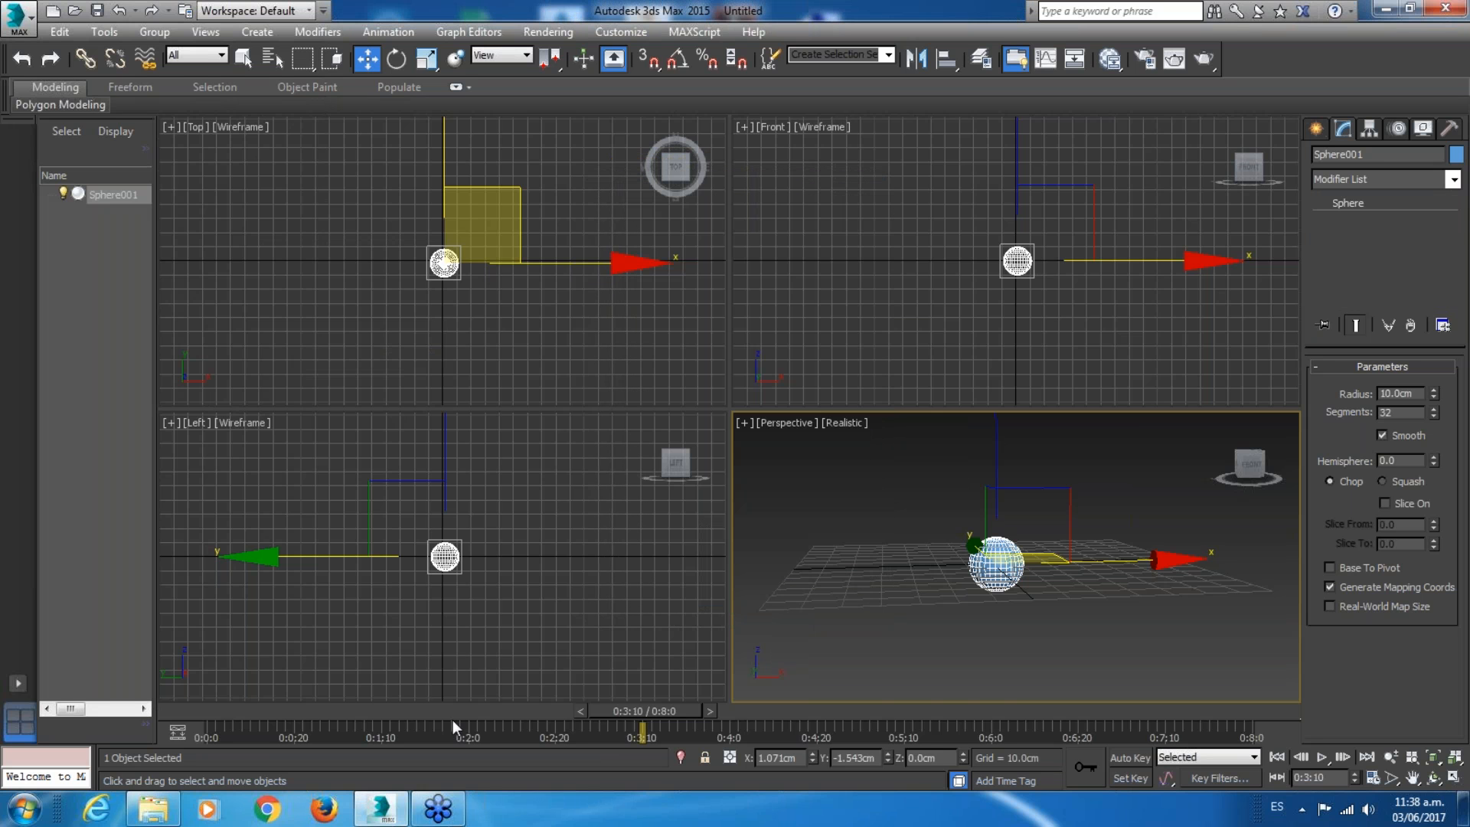
# Scrub the timeline forward to 0:5:4 and preview the playback of the new time range briefly.
pyautogui.moveTo(672, 708); pyautogui.dragTo(877, 733)
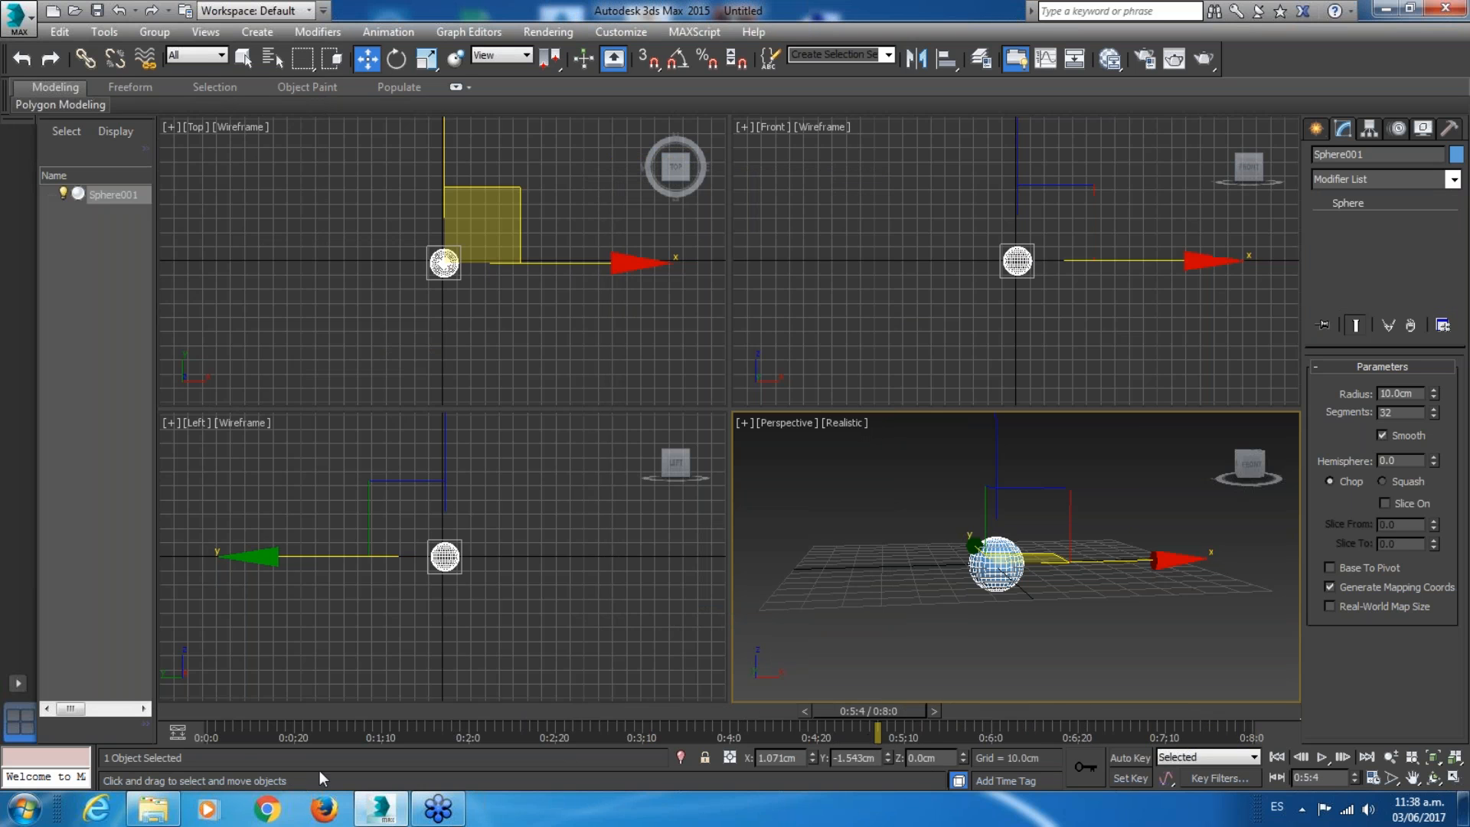
pyautogui.click(1328, 757)
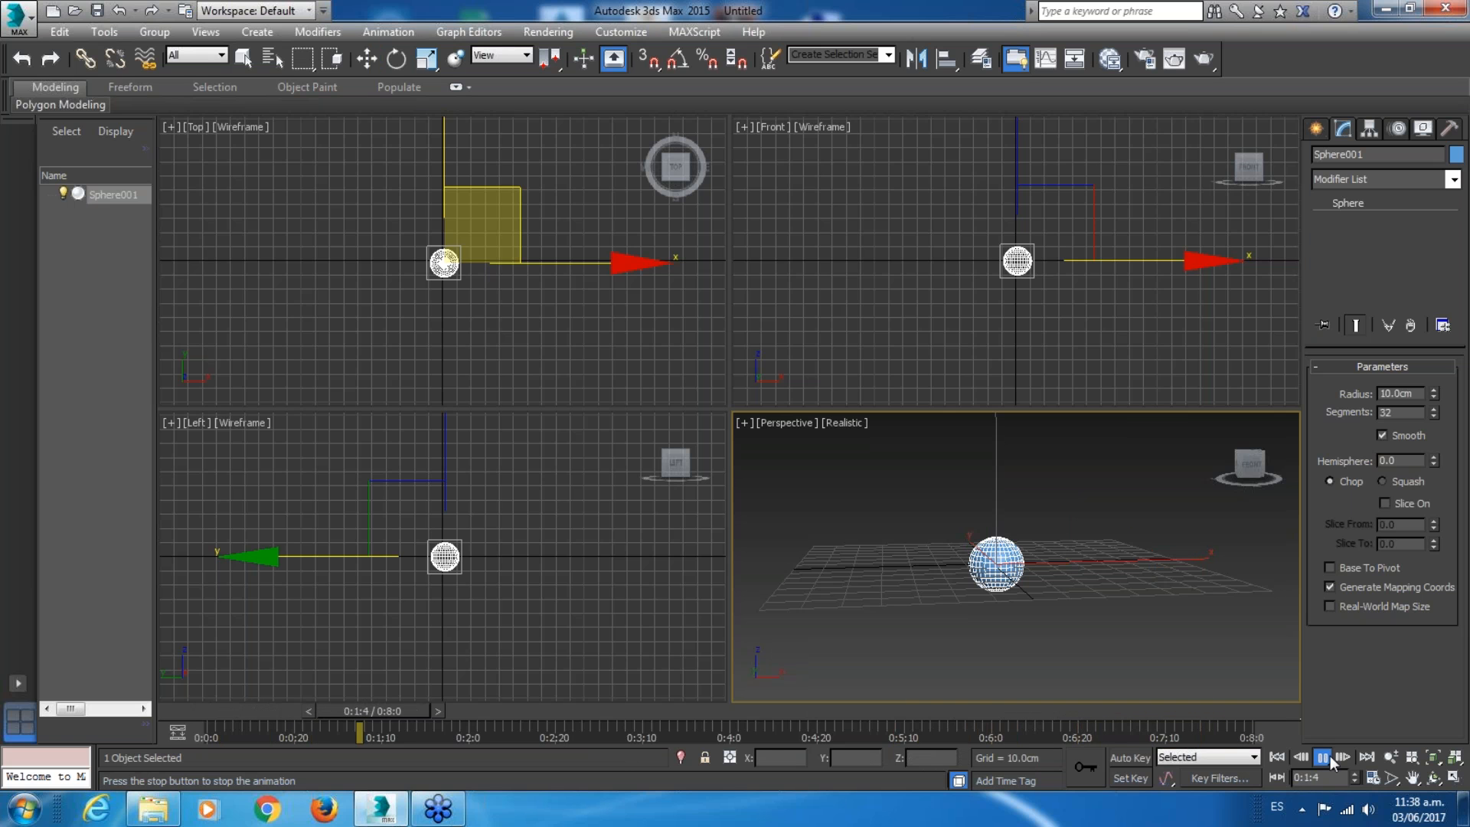
pyautogui.click(1329, 756)
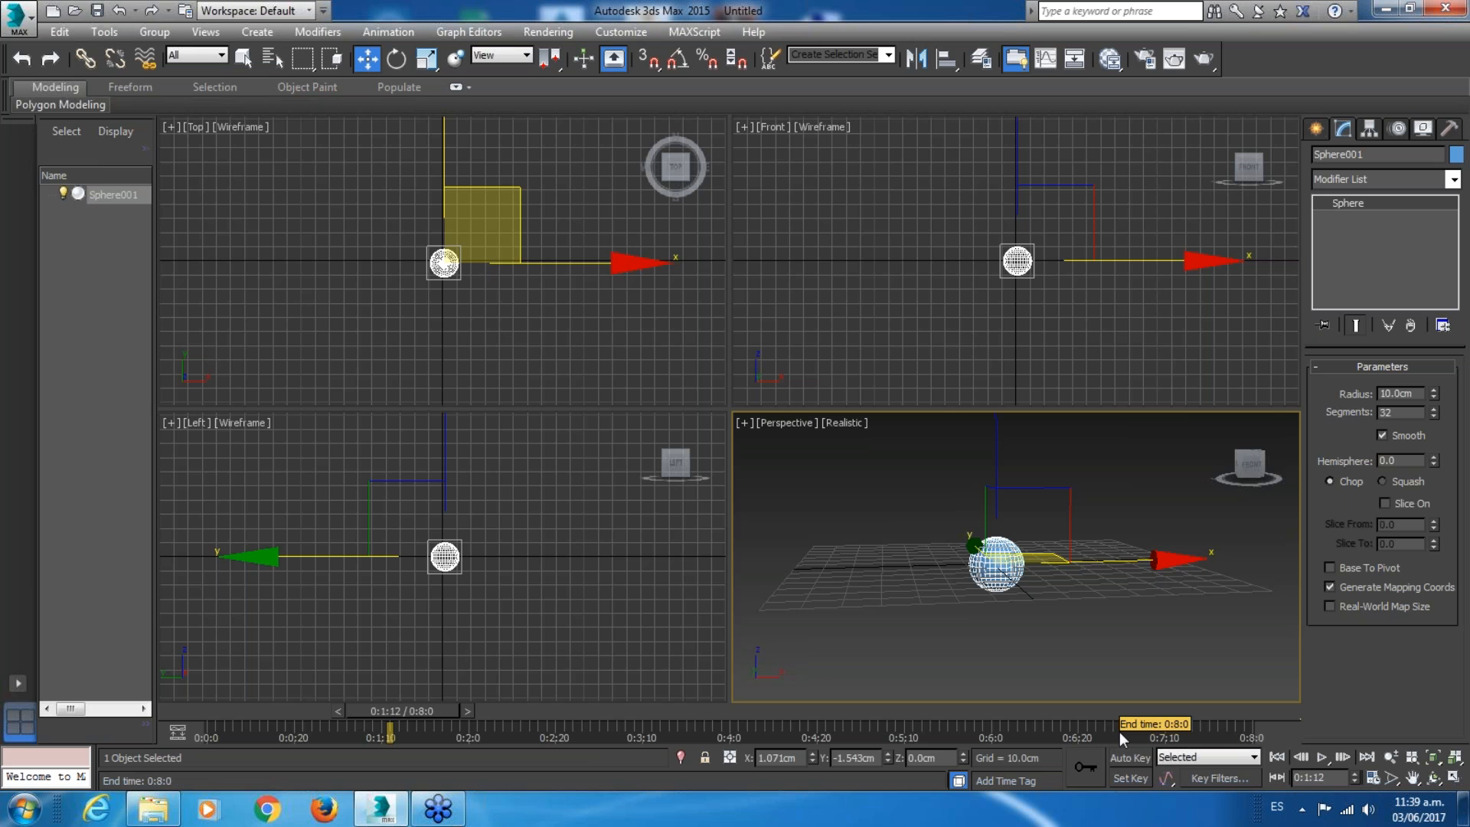
# Extend the end time directly on the track bar to 0:10:0, and shorten it to 0:5:0.
pyautogui.keyDown('ctrl'); pyautogui.keyDown('alt'); pyautogui.moveTo(1104, 731); pyautogui.dragTo(856, 726, button='right'); pyautogui.keyUp('alt'); pyautogui.keyUp('ctrl')
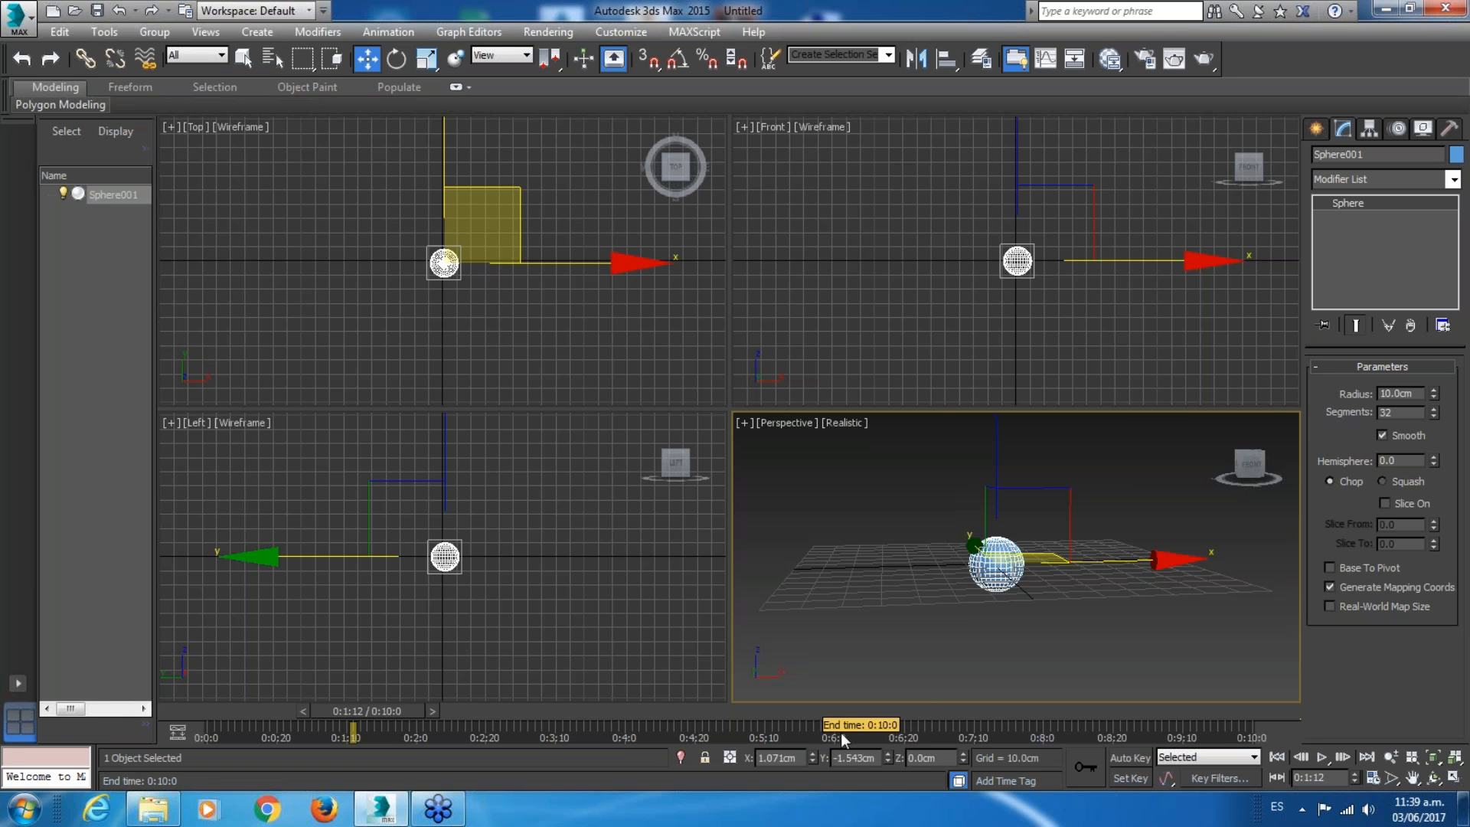
pyautogui.keyDown('ctrl'); pyautogui.keyDown('alt'); pyautogui.moveTo(840, 732); pyautogui.dragTo(1353, 738, button='right'); pyautogui.keyUp('alt'); pyautogui.keyUp('ctrl')
pyautogui.keyDown('ctrl'); pyautogui.keyDown('alt'); pyautogui.moveTo(1344, 738); pyautogui.dragTo(1346, 738, button='right'); pyautogui.keyUp('alt'); pyautogui.keyUp('ctrl')
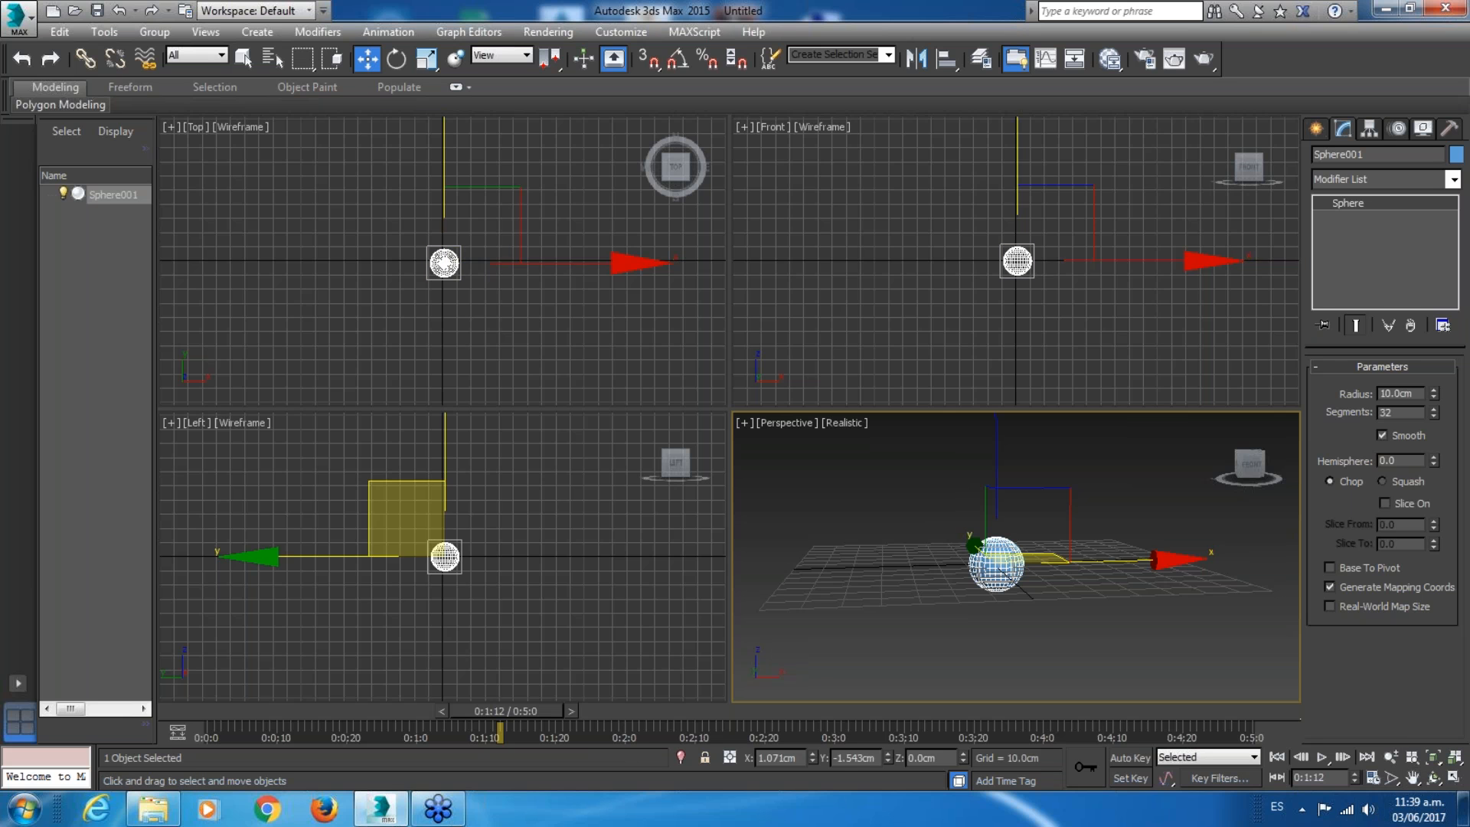
pyautogui.moveTo(1059, 626); pyautogui.dragTo(1098, 620, button='middle')
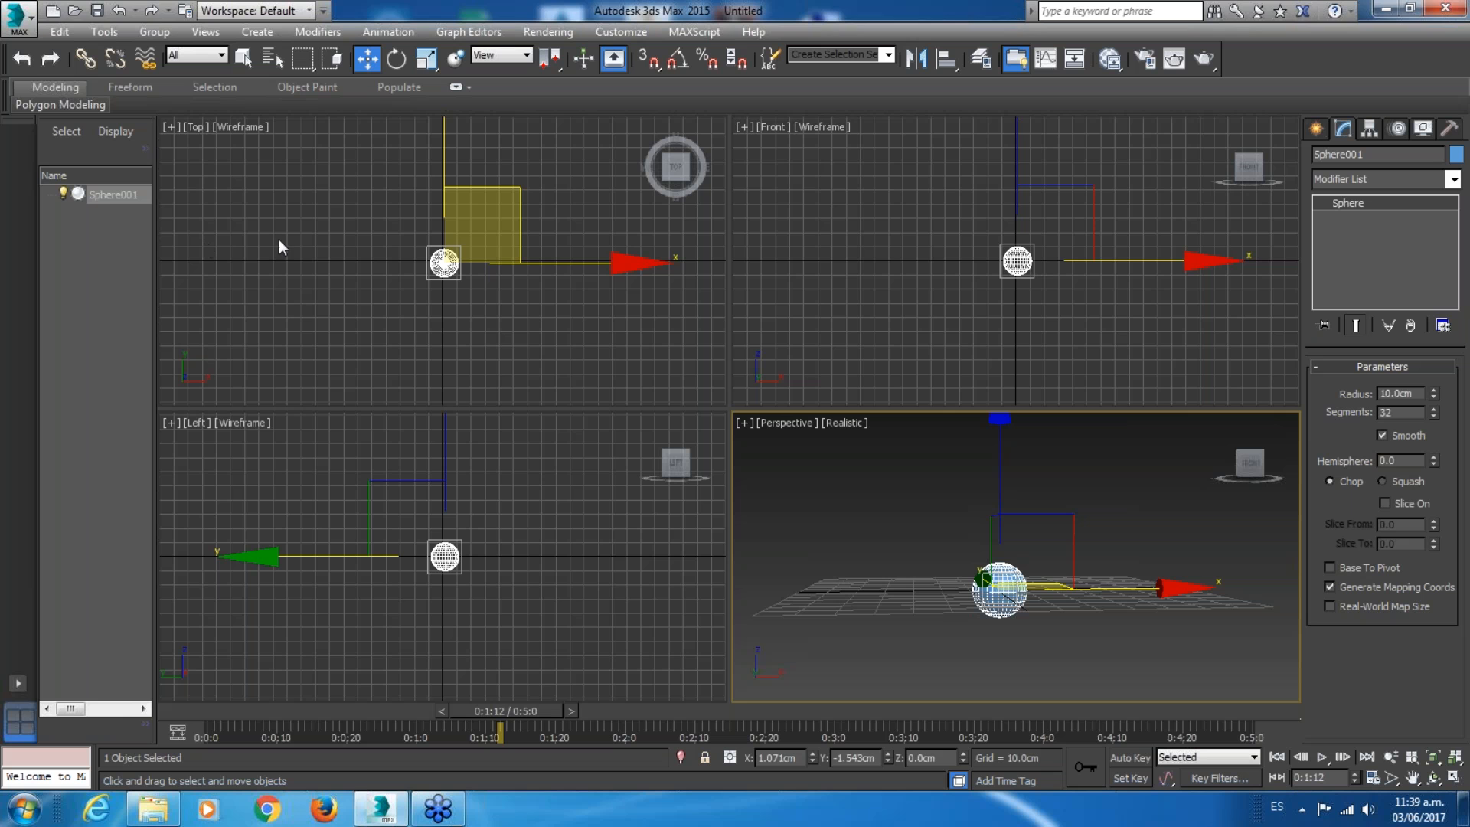
pyautogui.rightClick(346, 308)
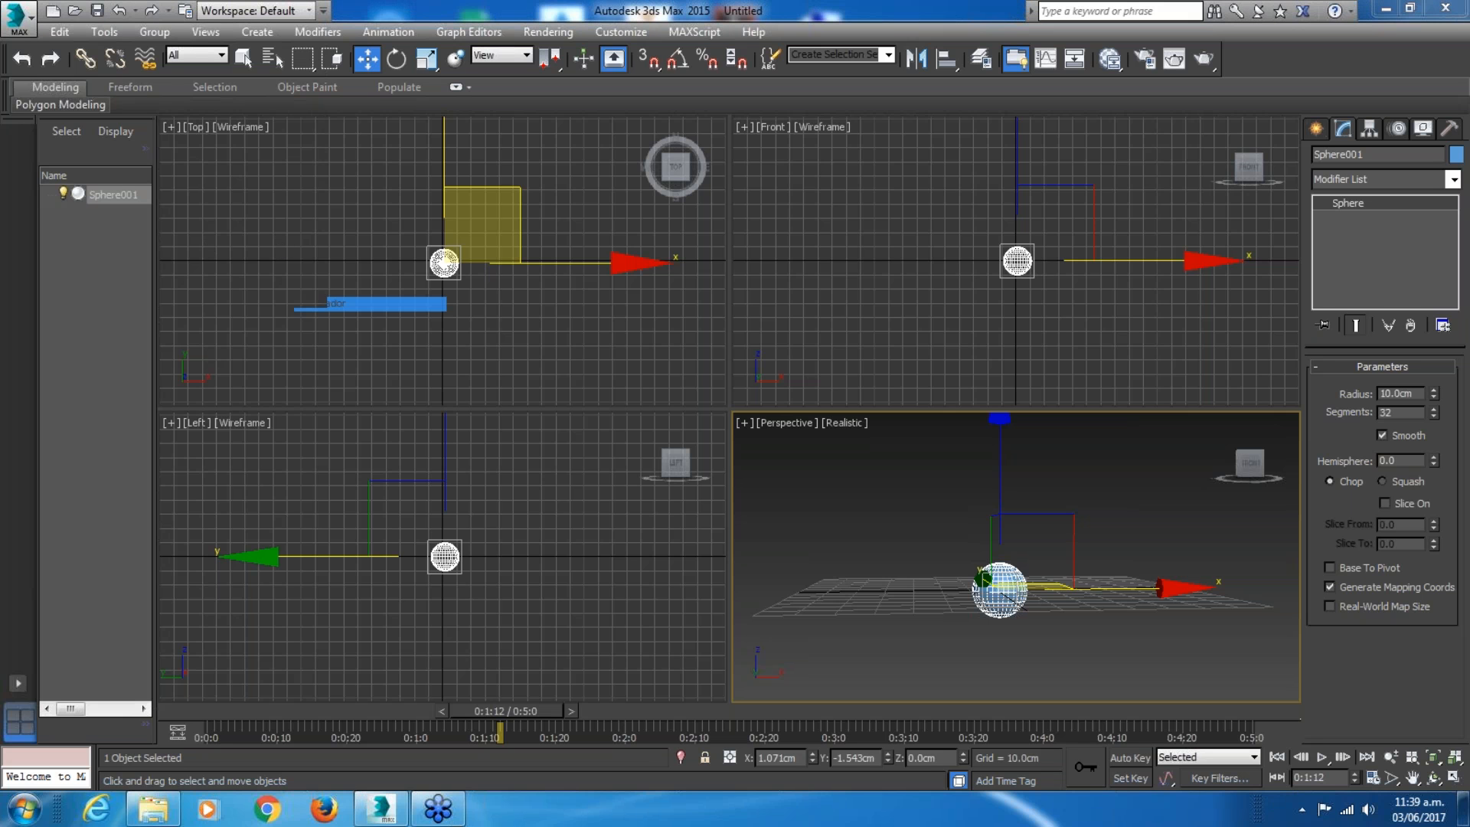
pyautogui.click(1055, 741)
pyautogui.moveTo(1055, 741)
pyautogui.mouseDown()
pyautogui.moveTo(1168, 800)
pyautogui.moveTo(1110, 727)
pyautogui.moveTo(1076, 731)
pyautogui.mouseUp()
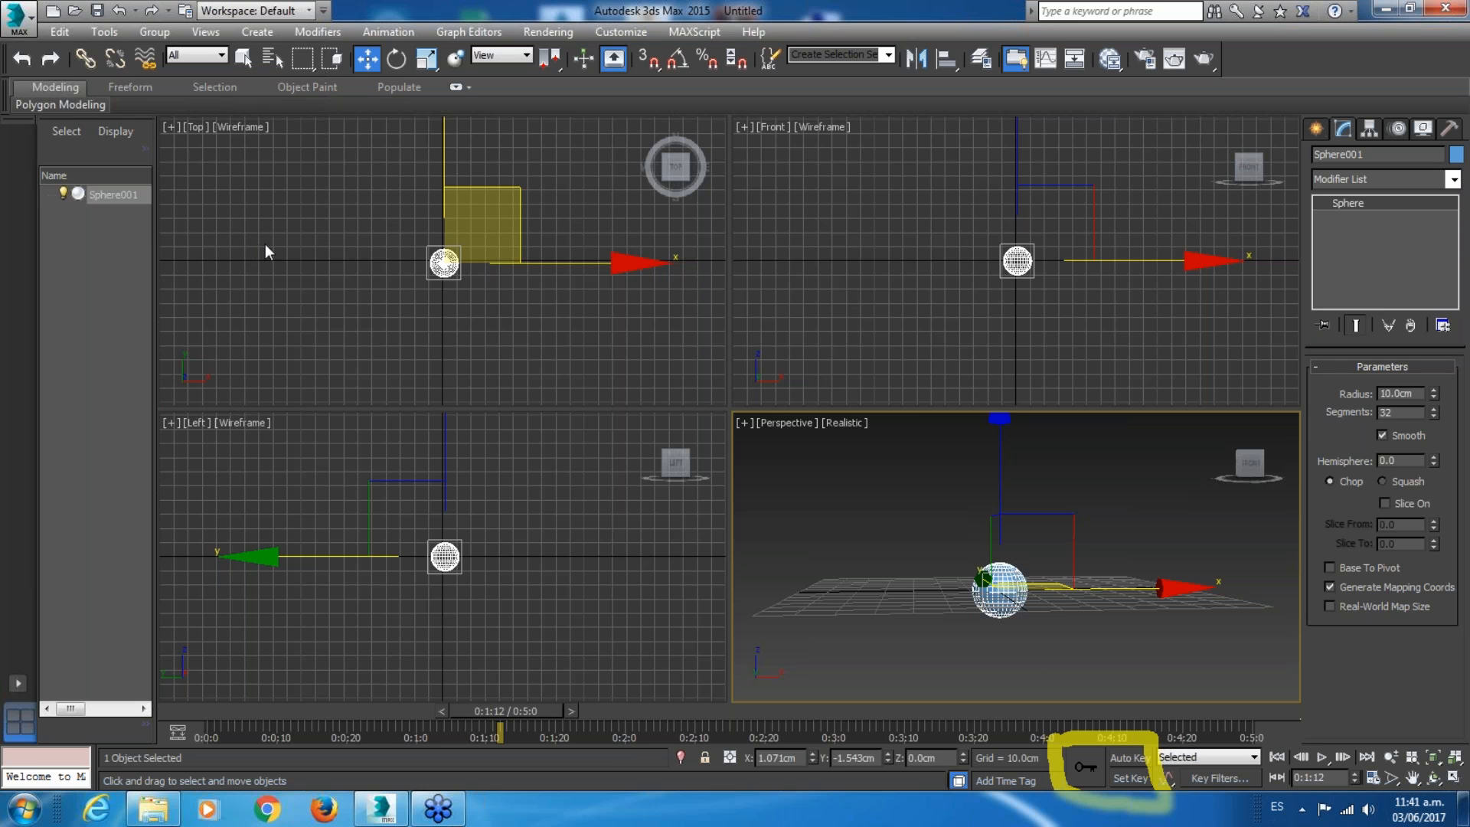
pyautogui.click(318, 357)
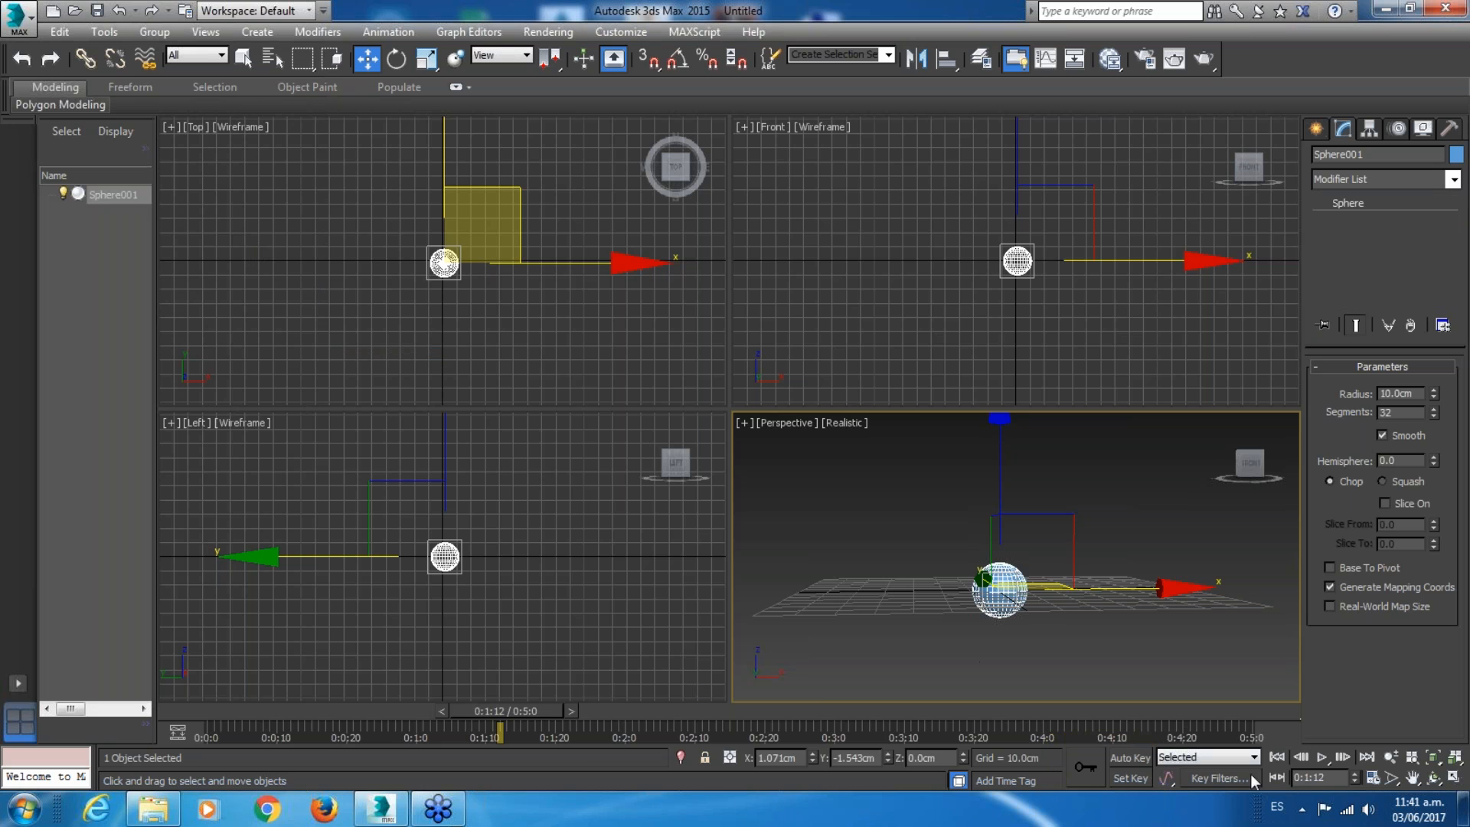
# Return to time 0:0:0, turn on Auto Key and deselect the sphere while switching the active viewport.
pyautogui.click(1274, 757)
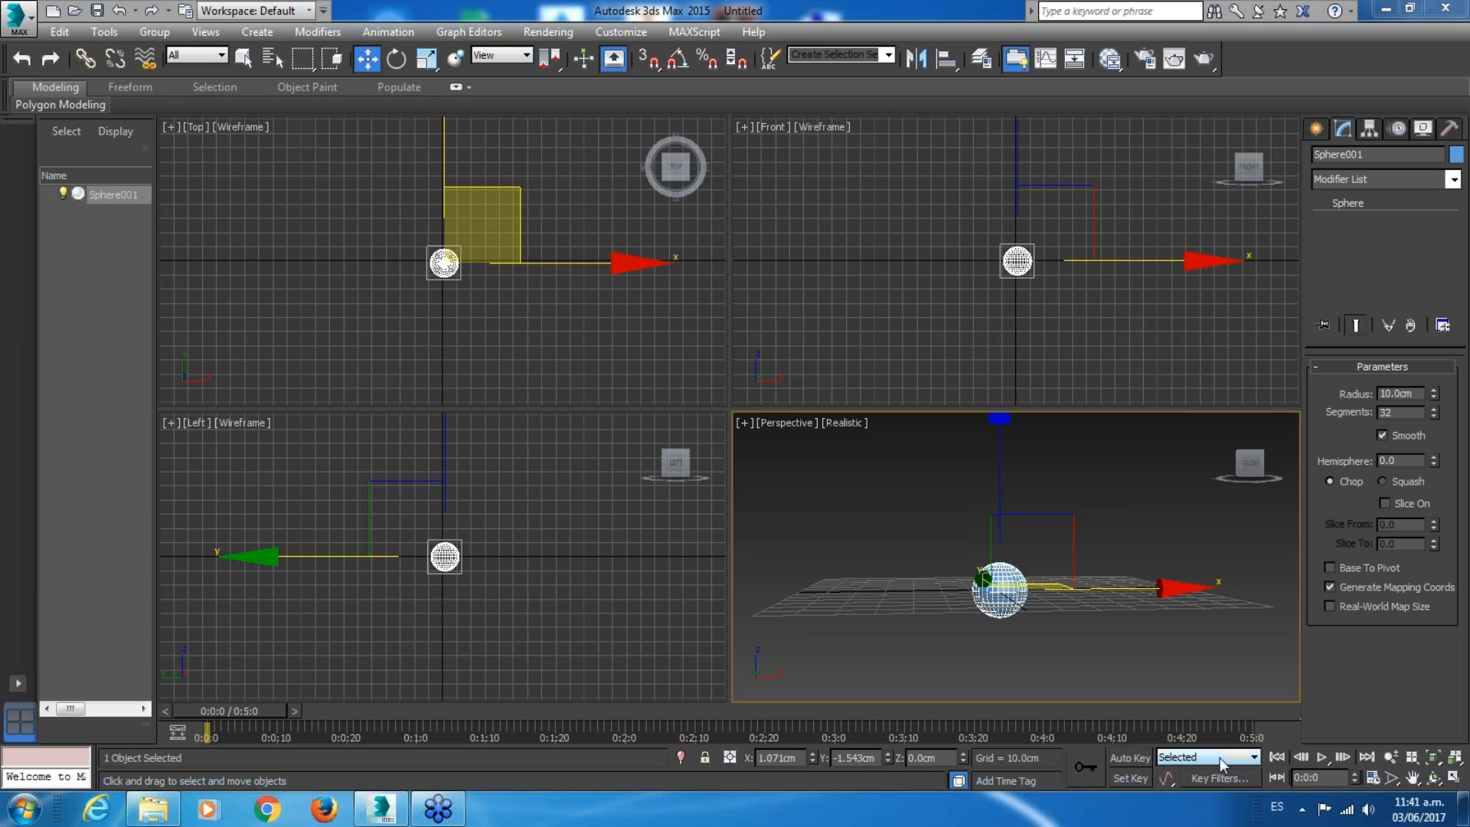
pyautogui.click(1130, 758)
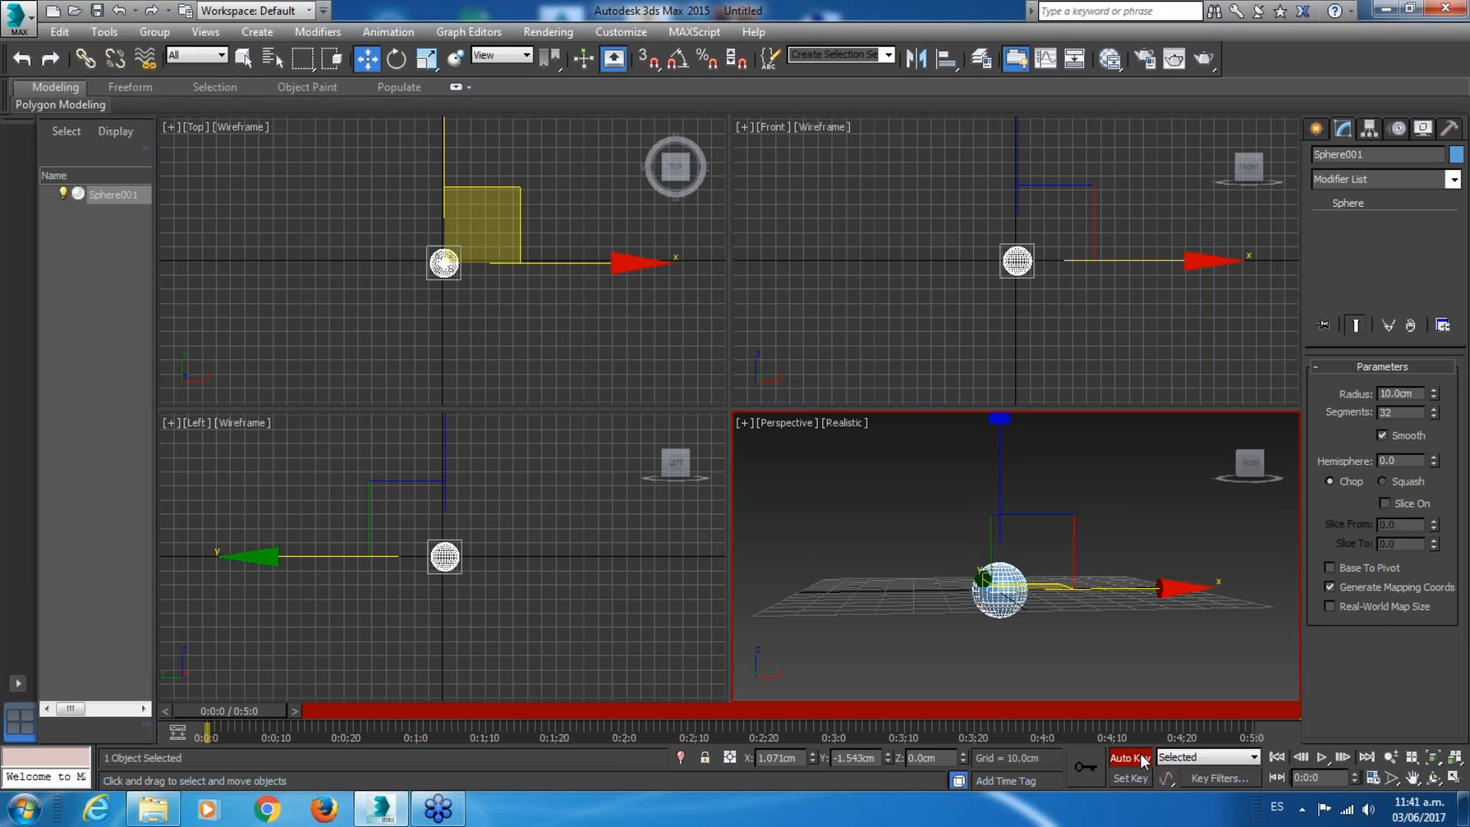
pyautogui.rightClick(952, 344)
pyautogui.click(952, 344)
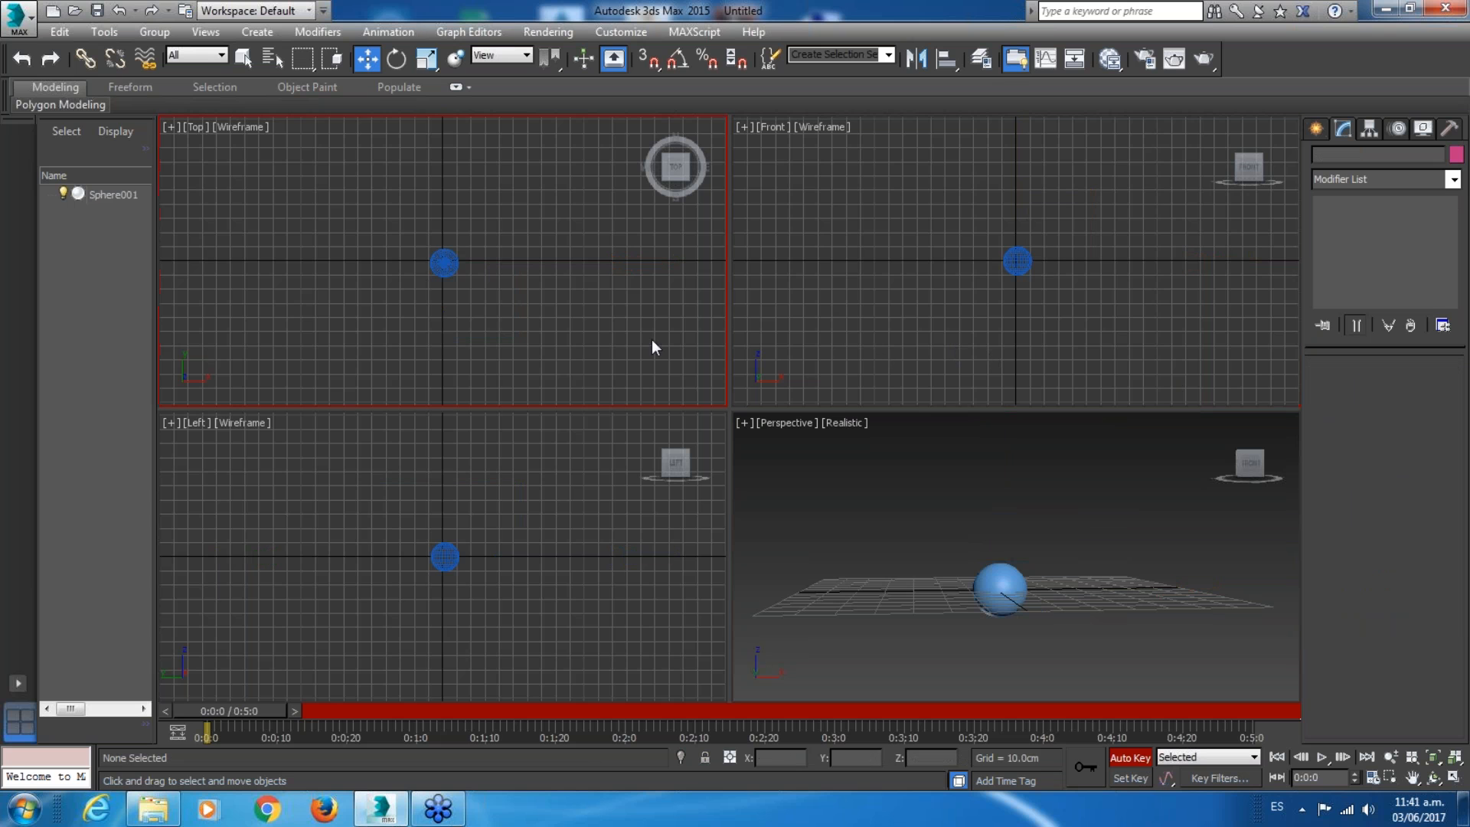
pyautogui.click(660, 515)
pyautogui.click(871, 512)
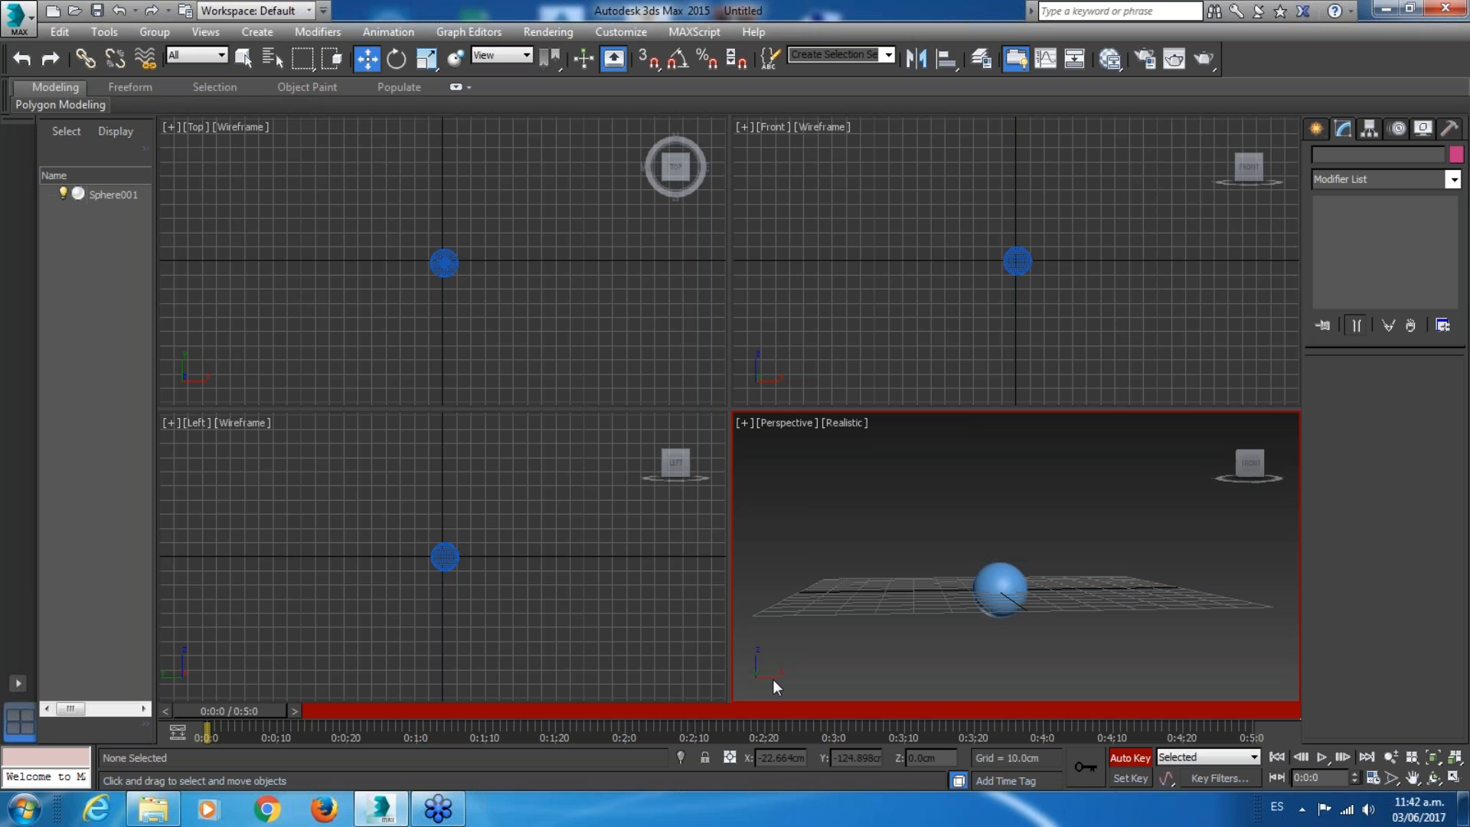
# Go to 0:1:0 and keyframe the sphere by raising it along Z to about 73 cm.
pyautogui.moveTo(252, 714); pyautogui.dragTo(452, 738)
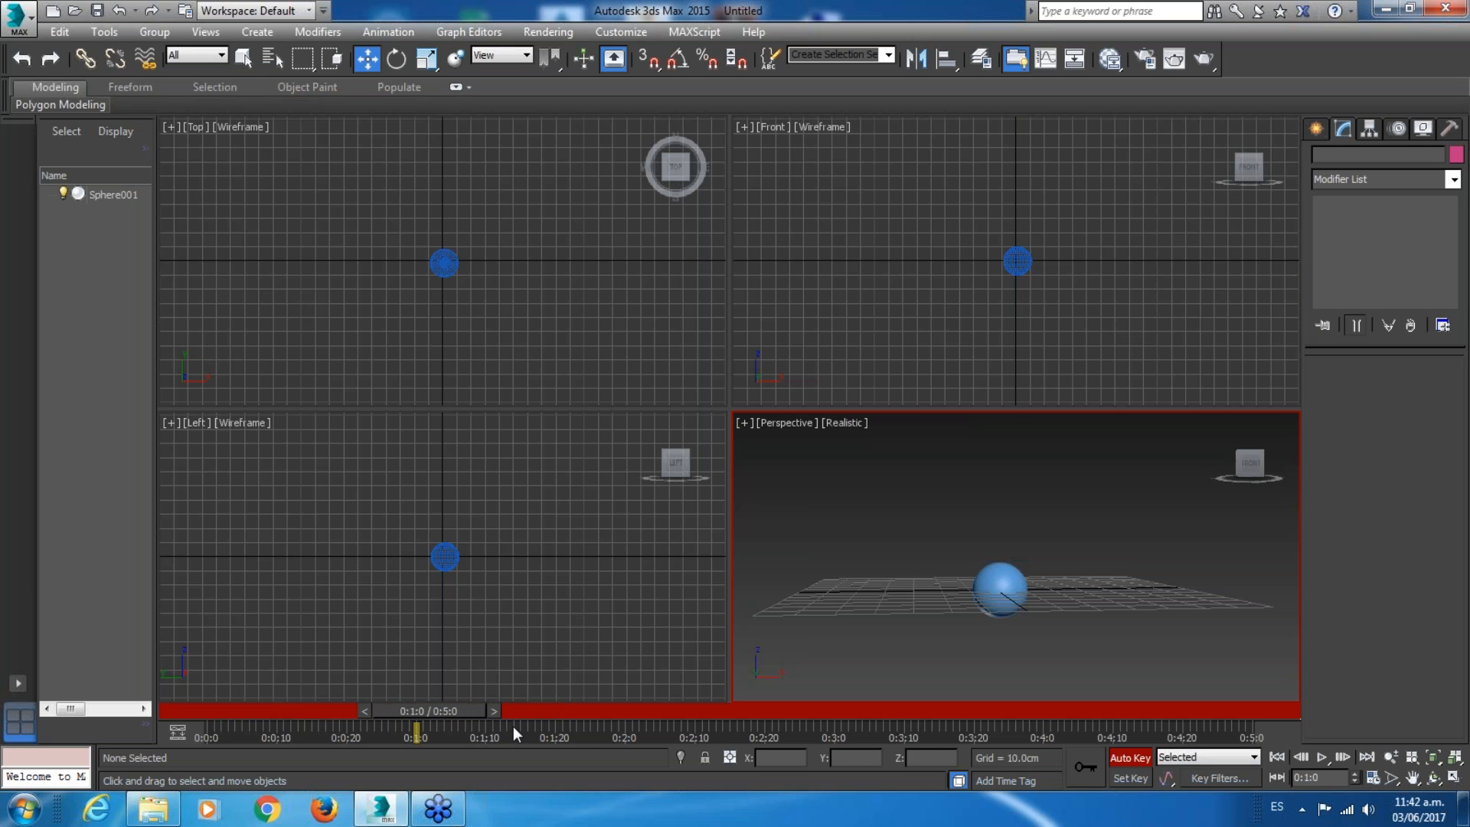
pyautogui.click(1010, 586)
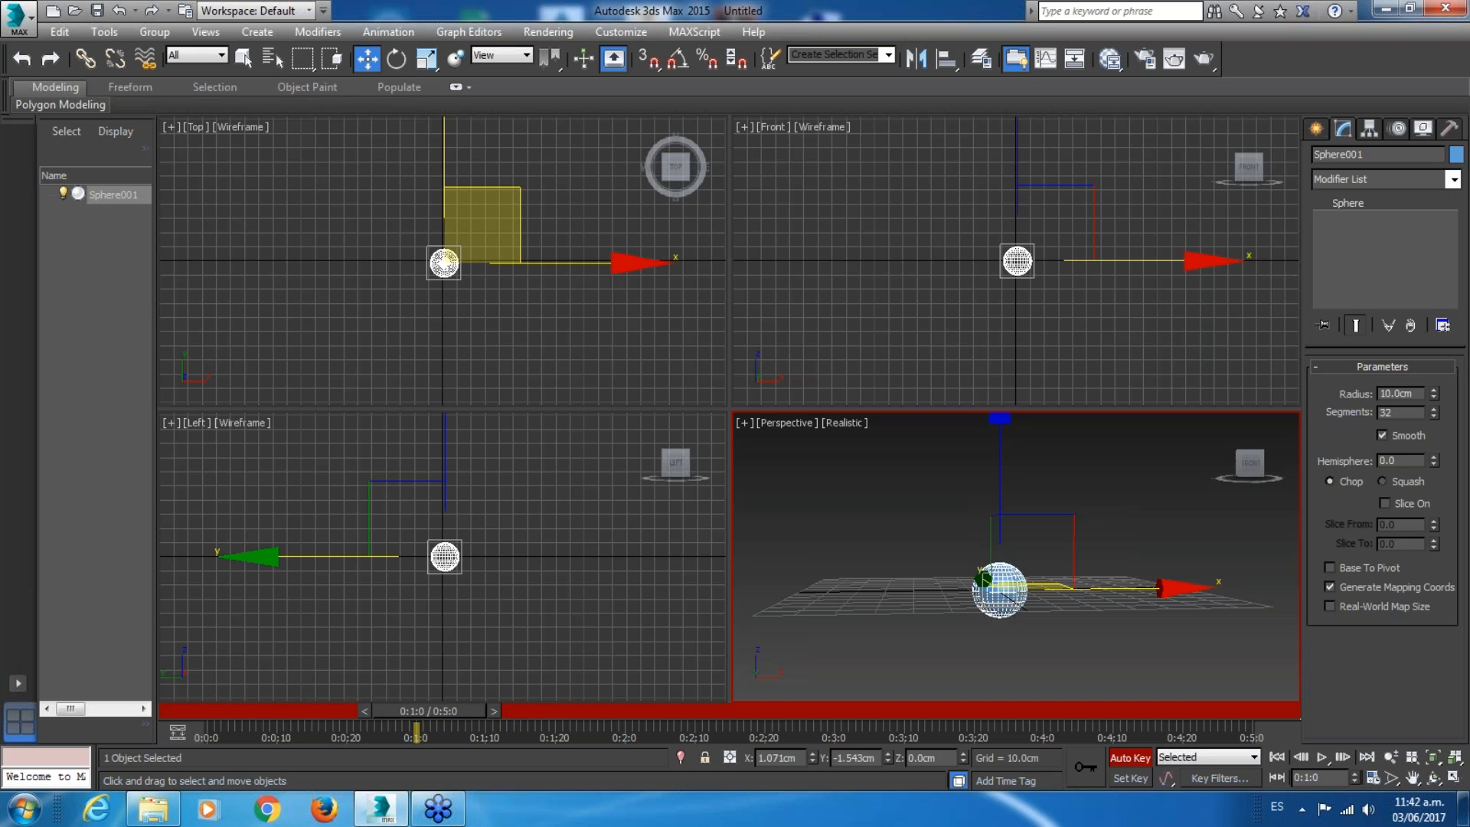
pyautogui.moveTo(965, 504); pyautogui.dragTo(941, 559, button='middle')
pyautogui.moveTo(978, 499); pyautogui.dragTo(978, 305)
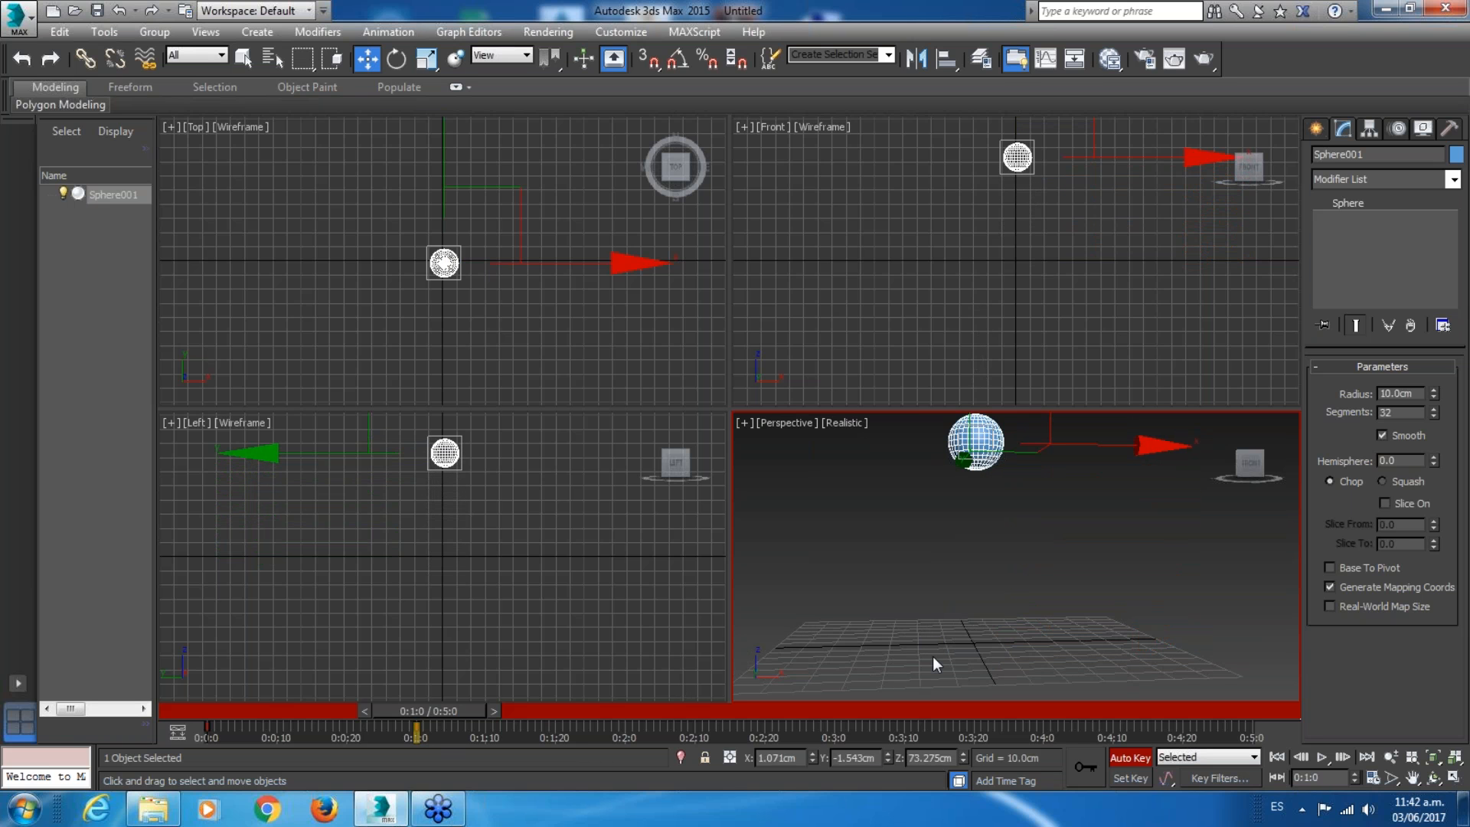
# Scrub between the keys at 0:0:0 and 0:1:0 to examine how the sphere moves between them.
pyautogui.click(207, 729)
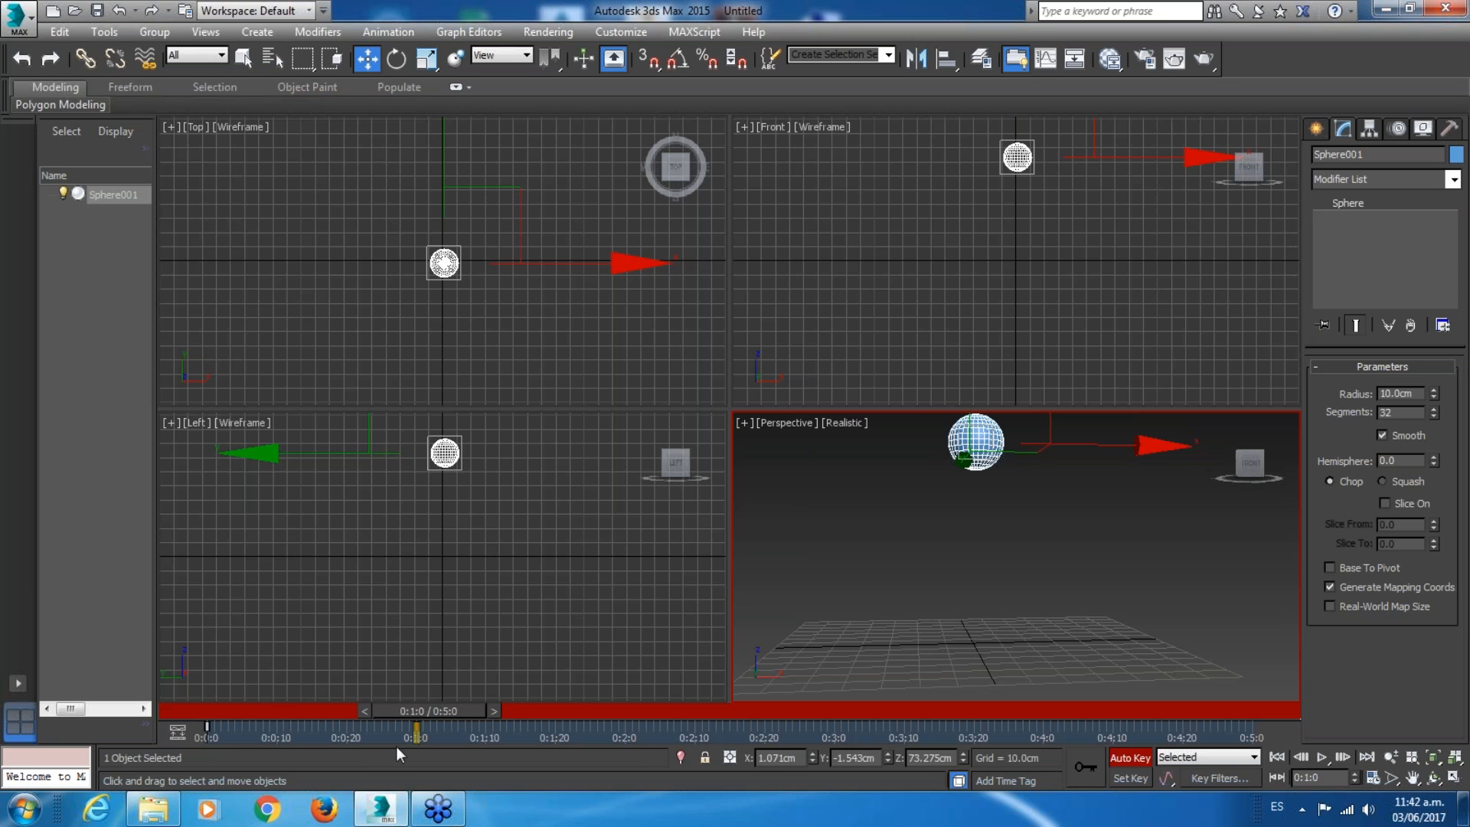
pyautogui.moveTo(432, 708); pyautogui.dragTo(461, 710)
pyautogui.click(216, 738)
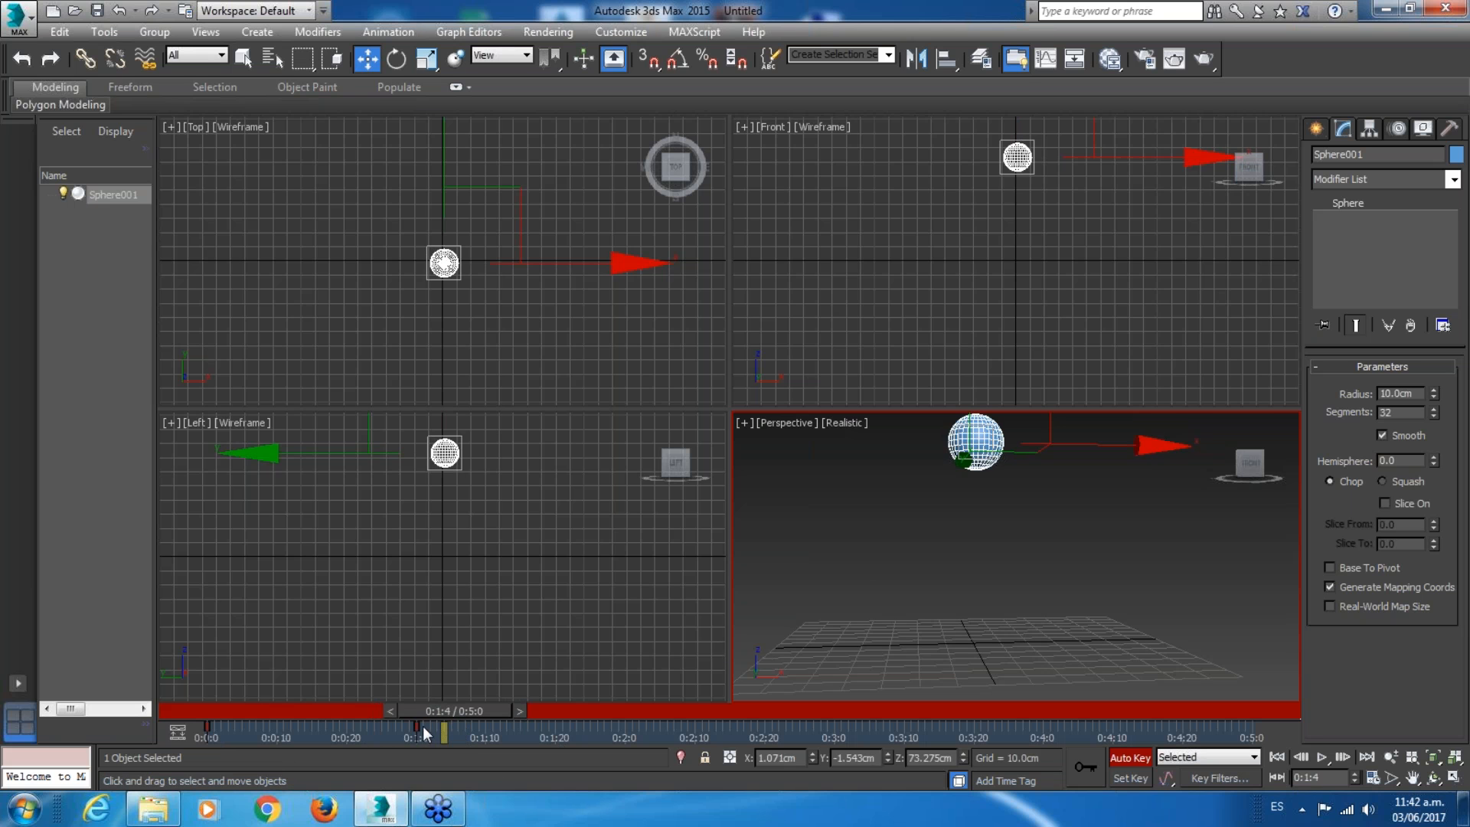
pyautogui.moveTo(452, 712); pyautogui.dragTo(415, 726)
pyautogui.press('w')
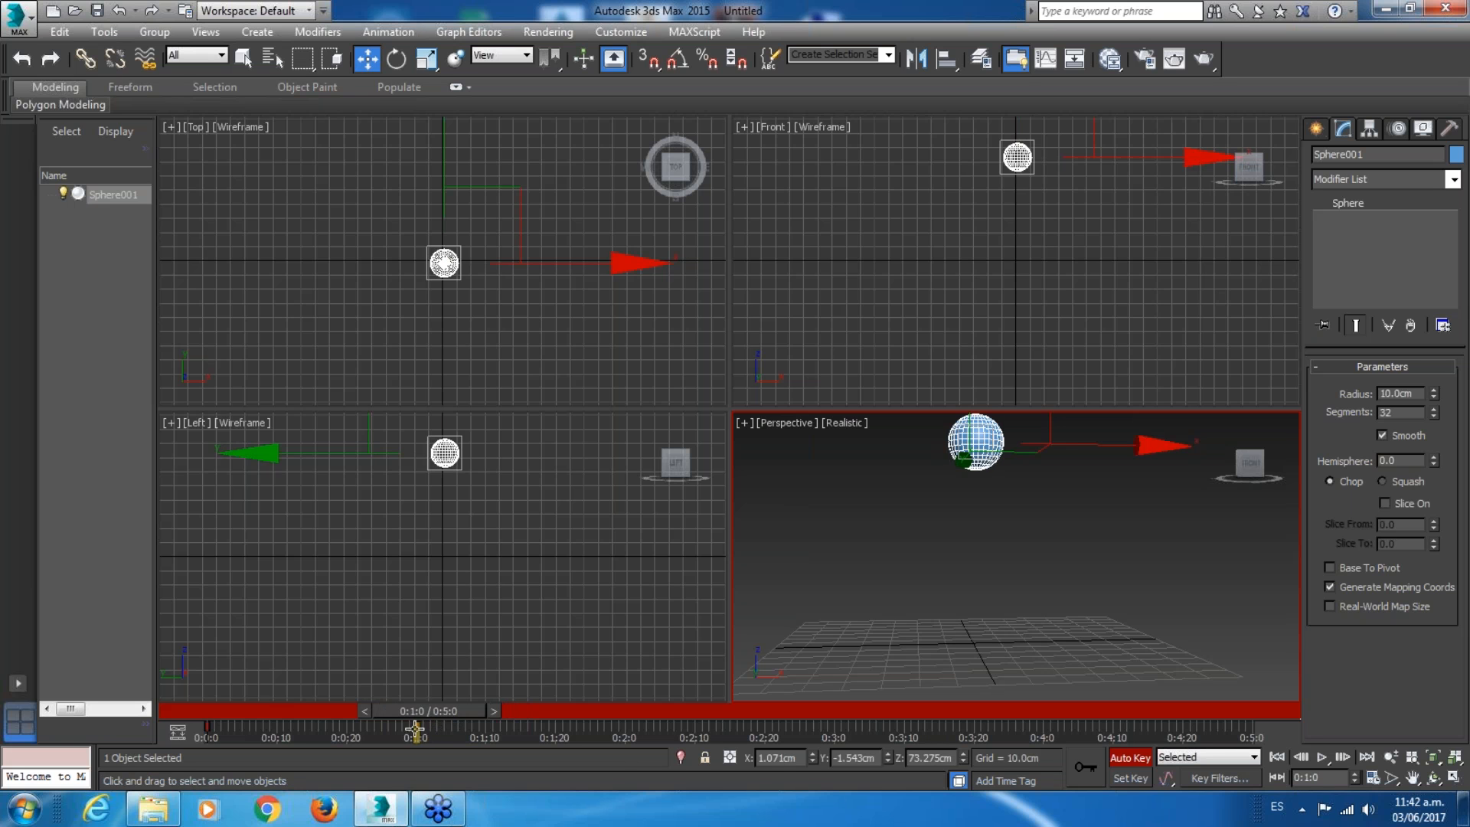
pyautogui.moveTo(426, 715); pyautogui.dragTo(483, 723)
pyautogui.press('w')
pyautogui.moveTo(238, 714); pyautogui.dragTo(207, 715)
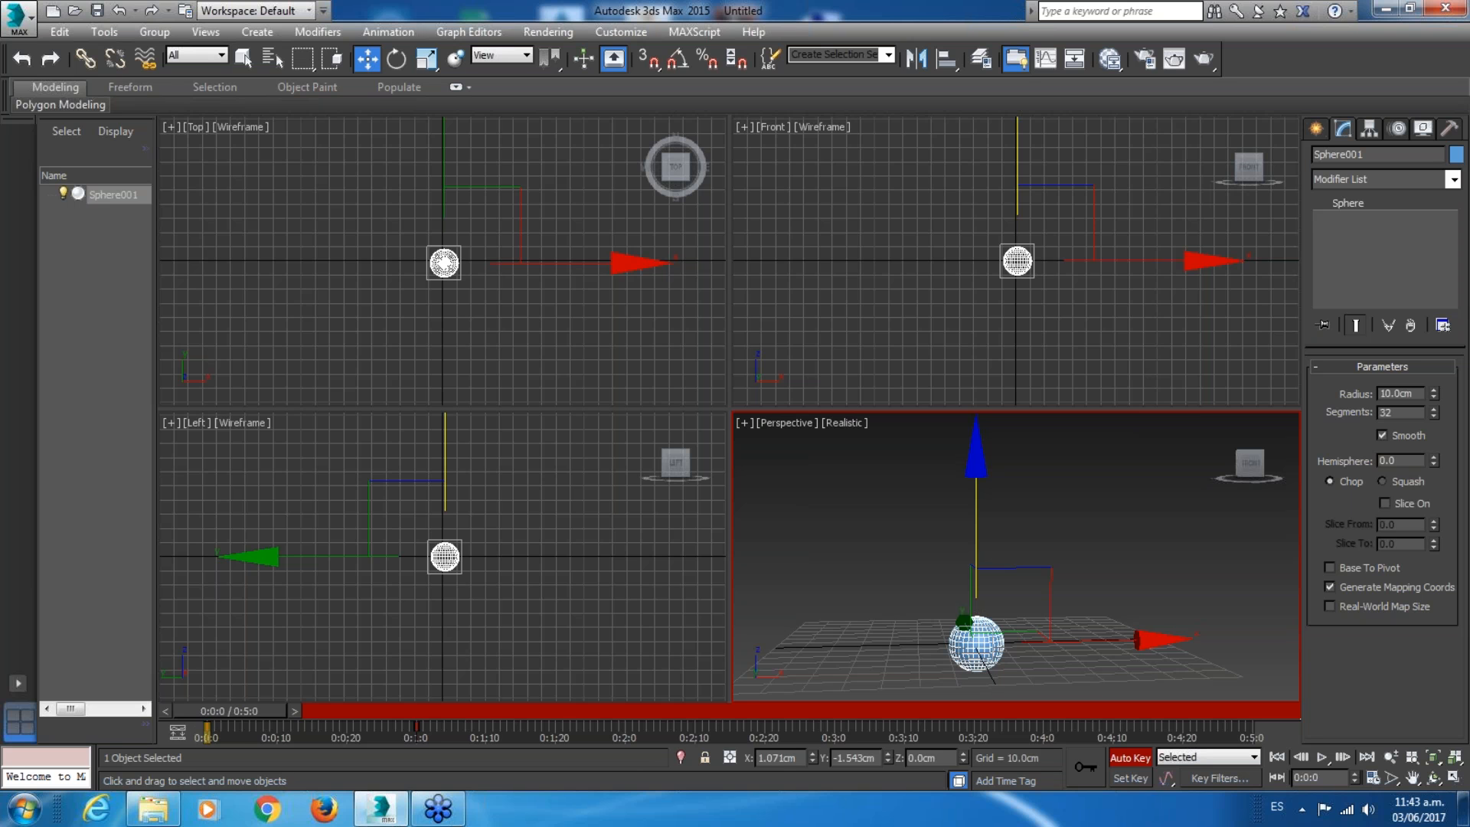
pyautogui.moveTo(209, 715); pyautogui.dragTo(241, 715)
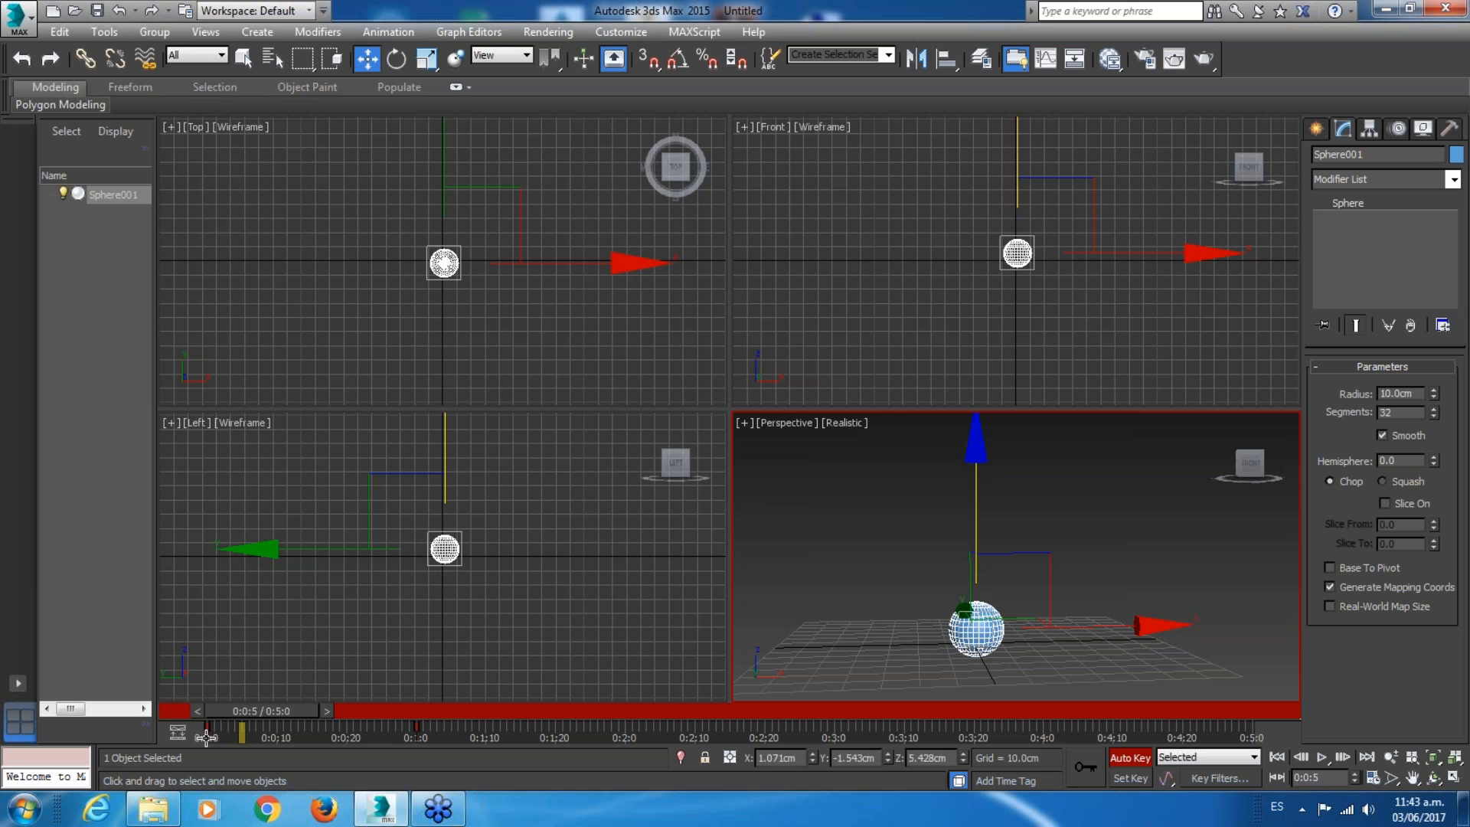
pyautogui.moveTo(279, 719); pyautogui.dragTo(225, 746)
pyautogui.press('w')
pyautogui.press('w')
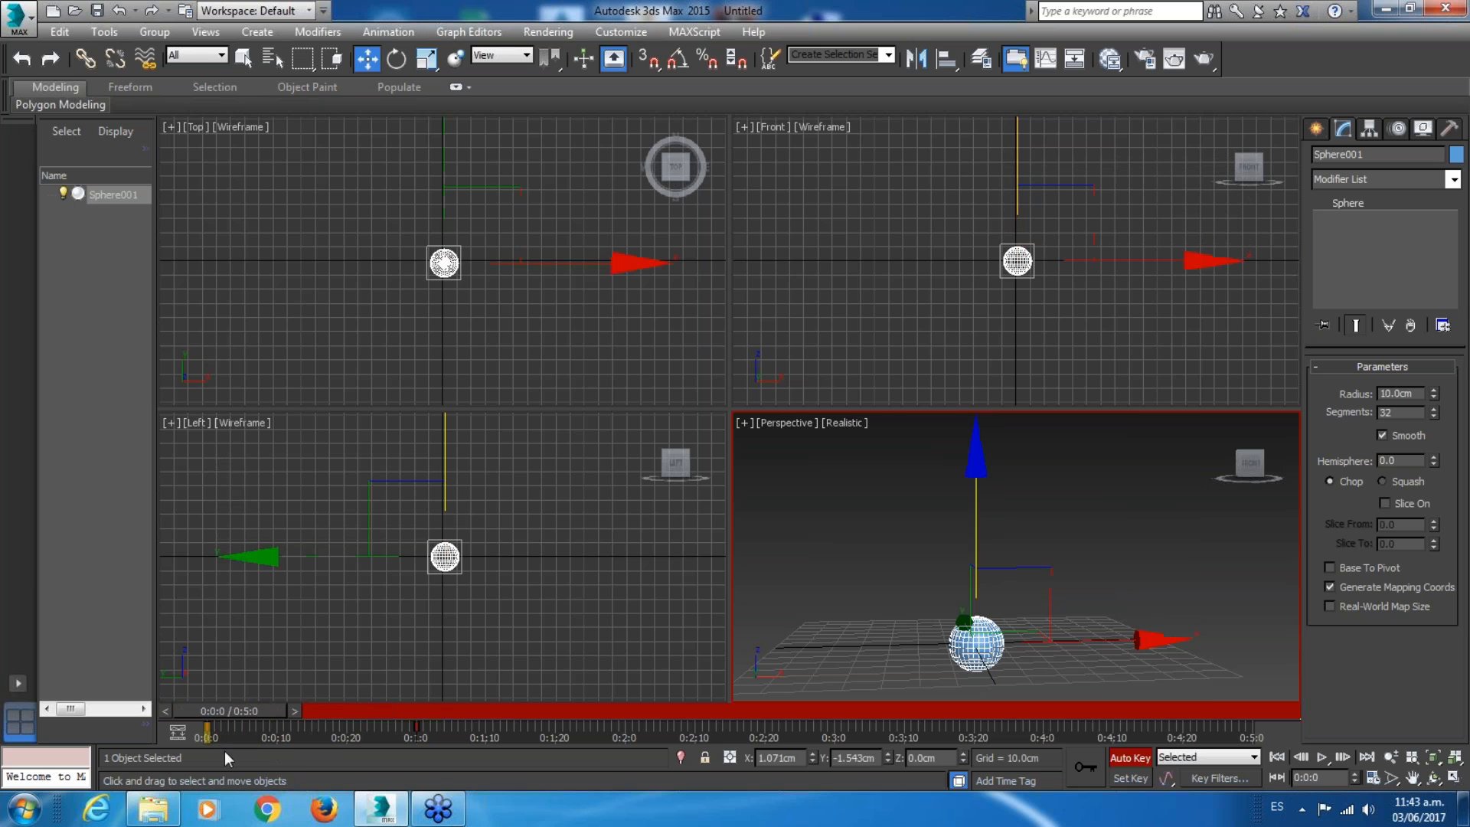
# With Auto Key off, try raising the sphere to about 74 cm at 0:1:0, and reset its Z position to 0 at 0:0:0.
pyautogui.click(1142, 761)
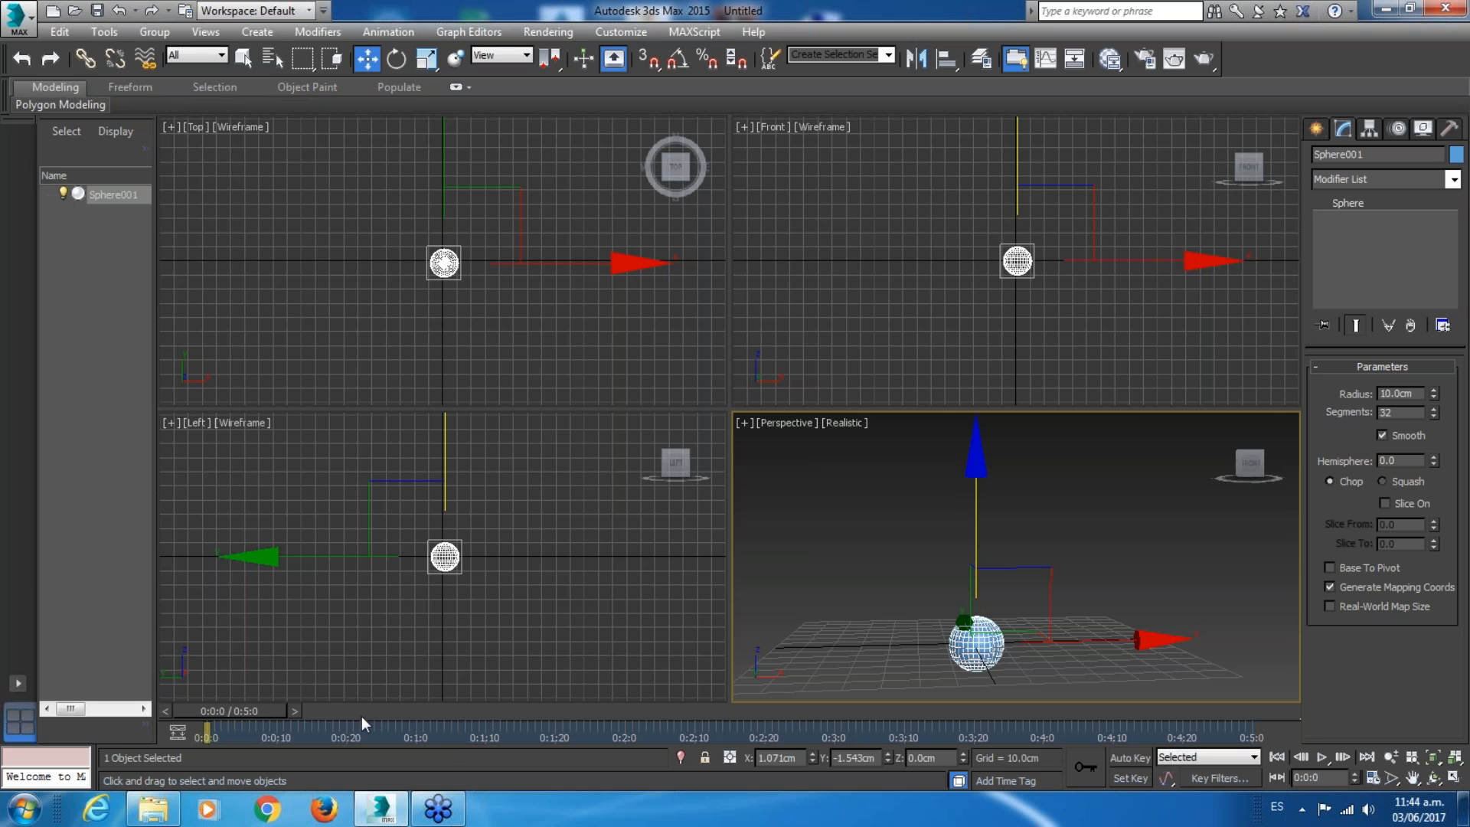
pyautogui.moveTo(247, 711); pyautogui.dragTo(456, 709)
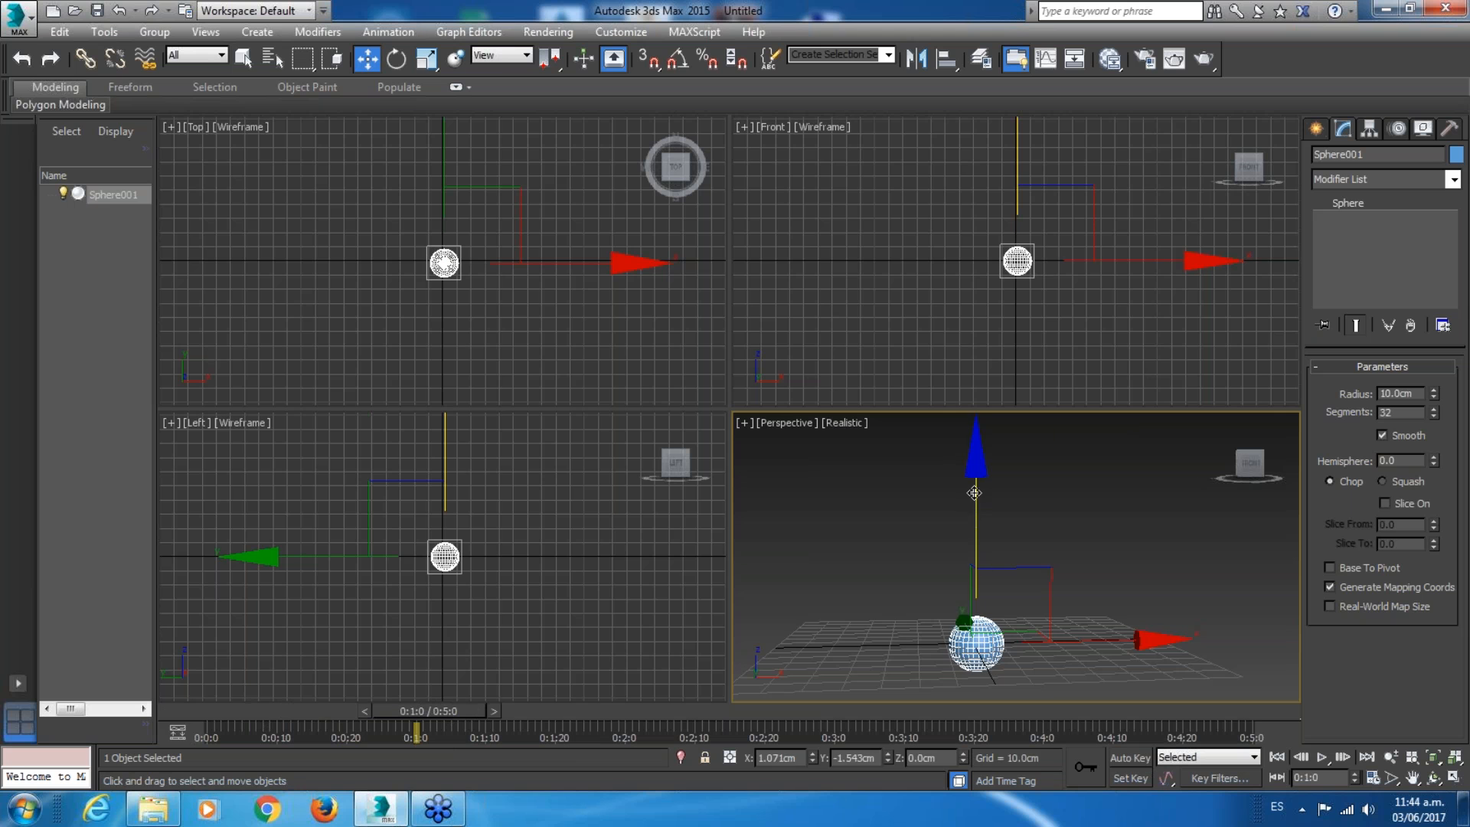
pyautogui.moveTo(443, 704); pyautogui.dragTo(209, 747)
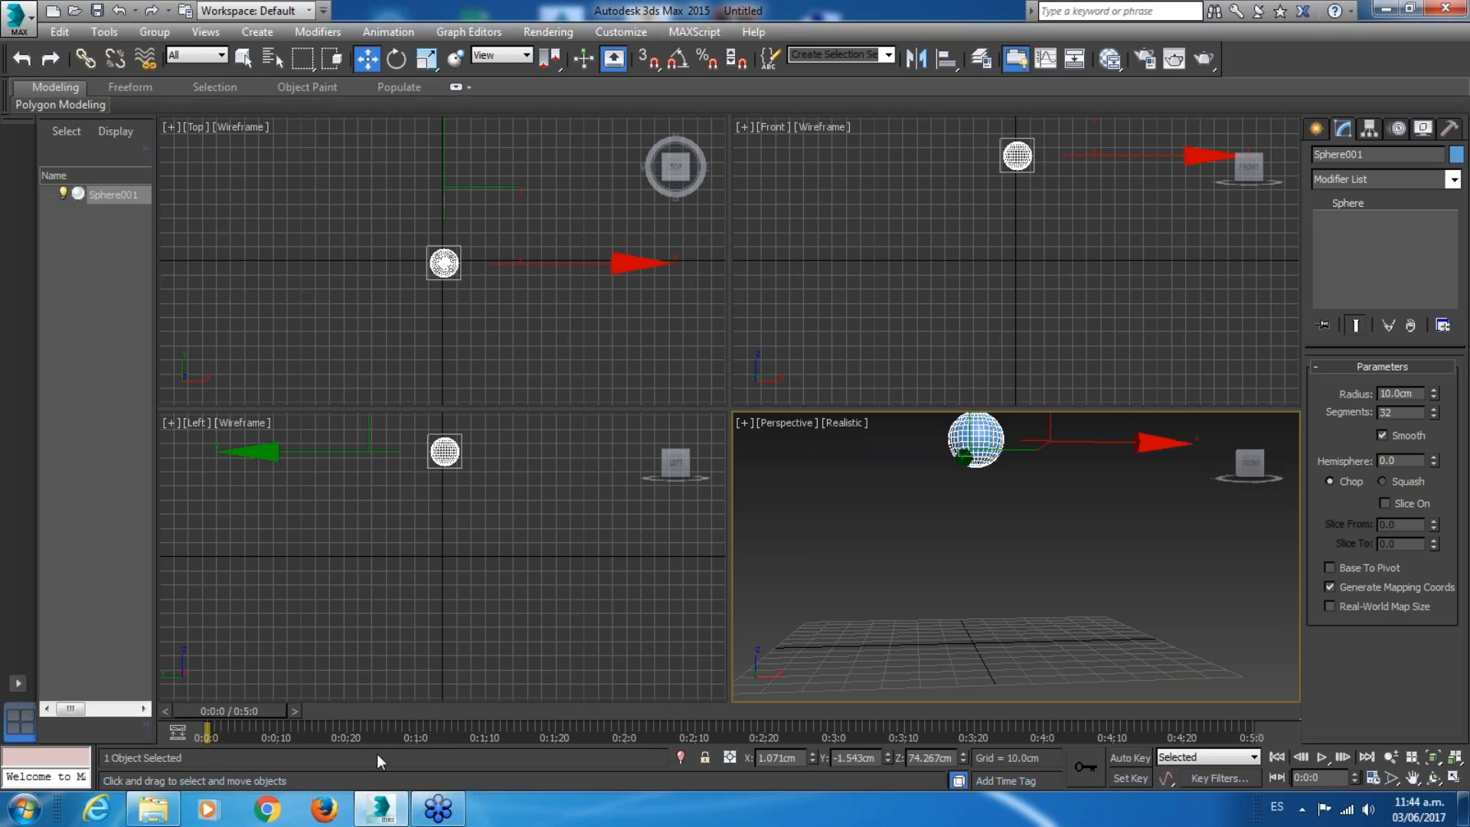
pyautogui.rightClick(966, 757)
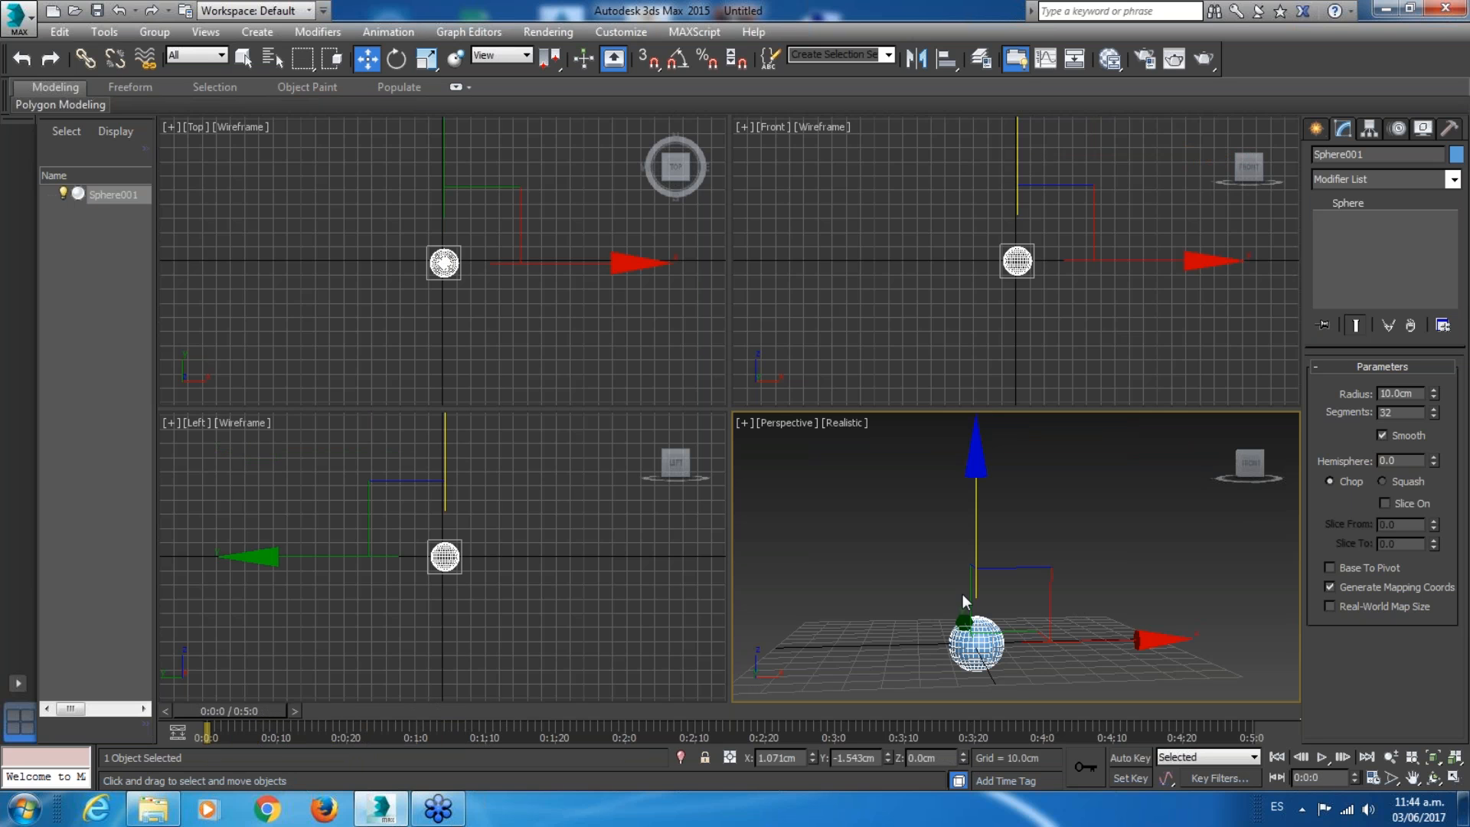
# With Auto Key on, keyframe the sphere at 0:1:0 raised along Z to about 73 cm, and scrub to check the motion.
pyautogui.click(1135, 757)
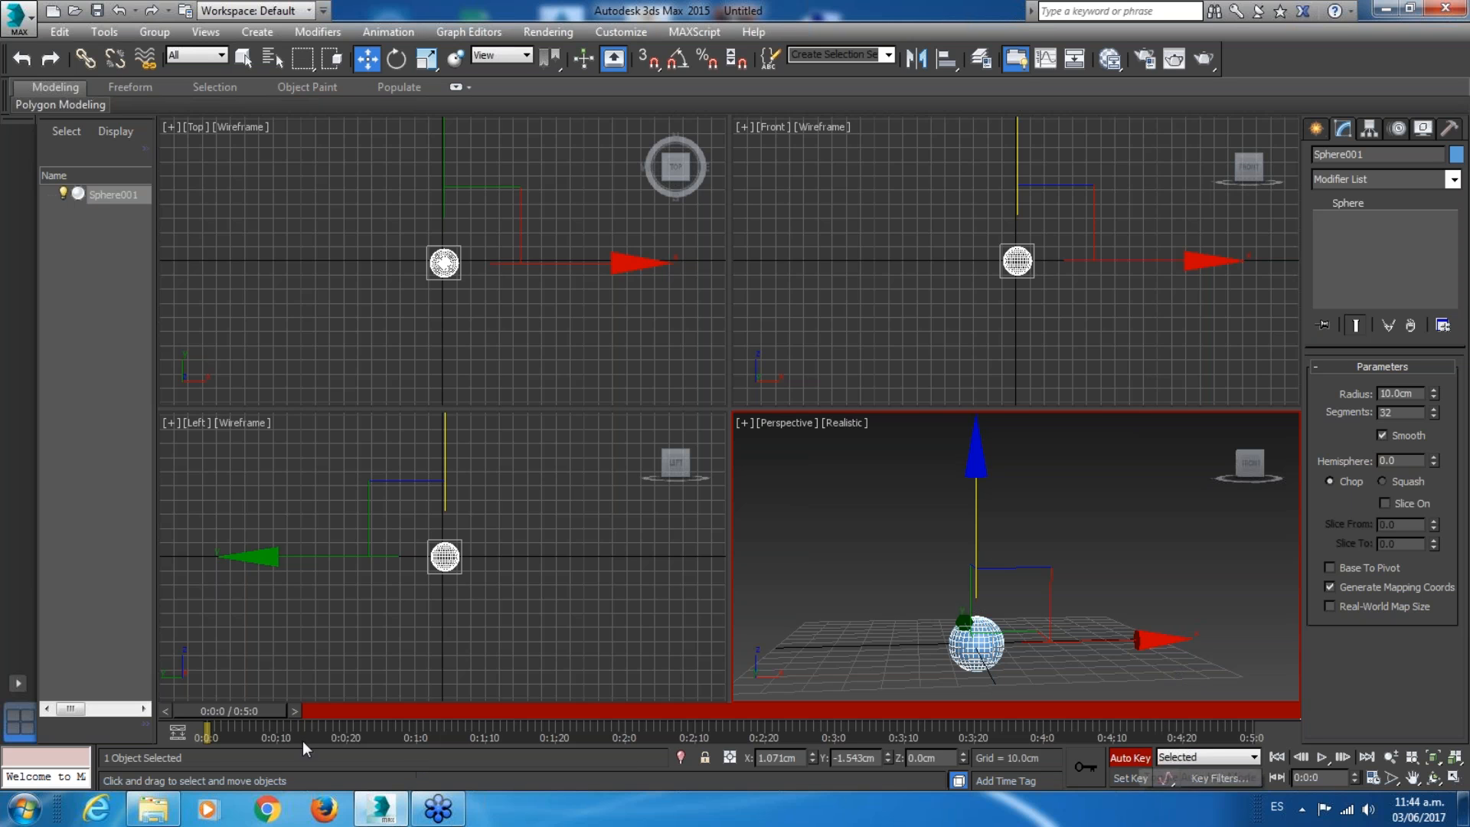
pyautogui.moveTo(214, 706); pyautogui.dragTo(429, 710)
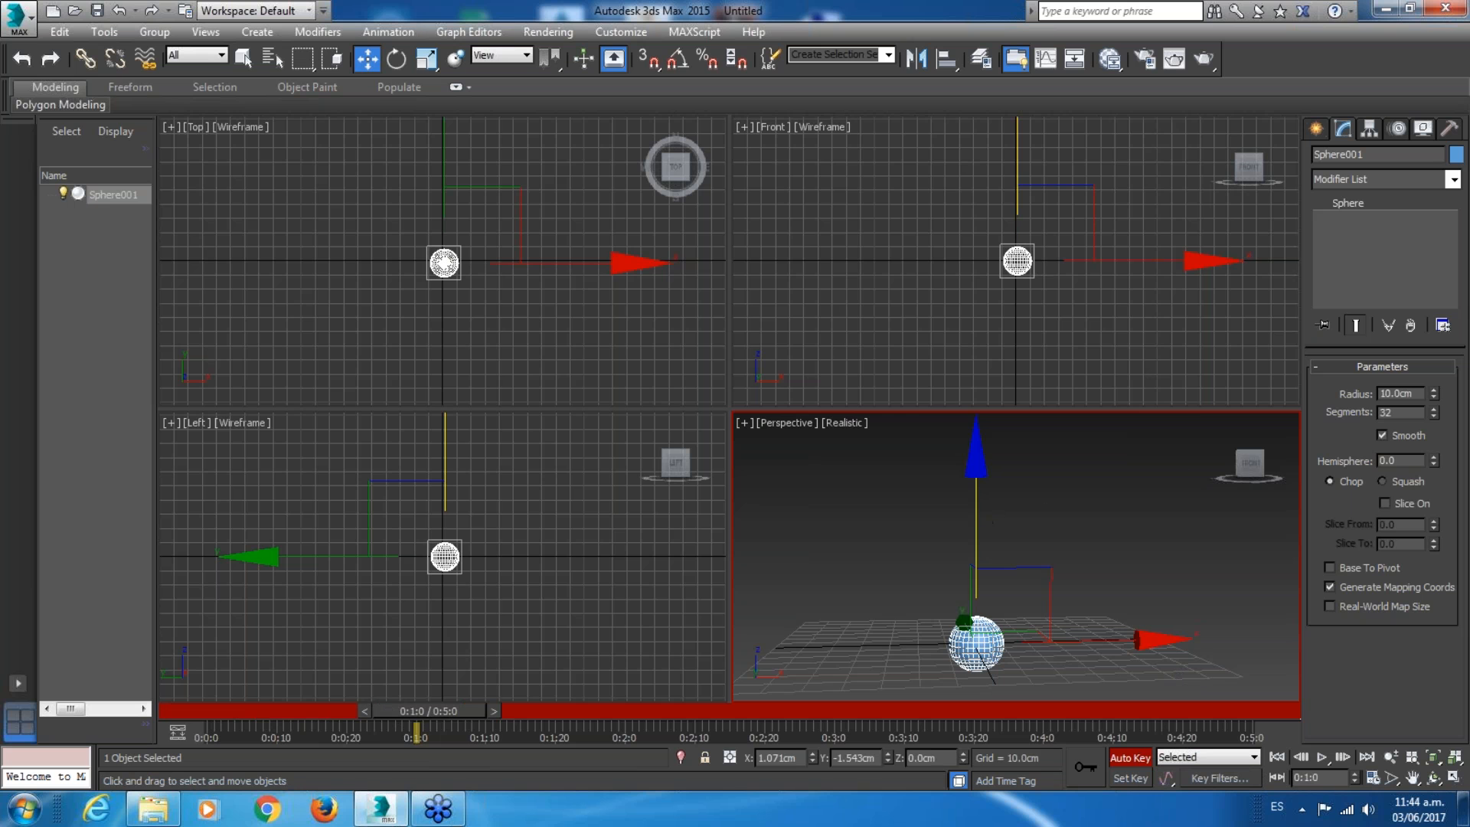
pyautogui.moveTo(976, 524); pyautogui.dragTo(989, 315)
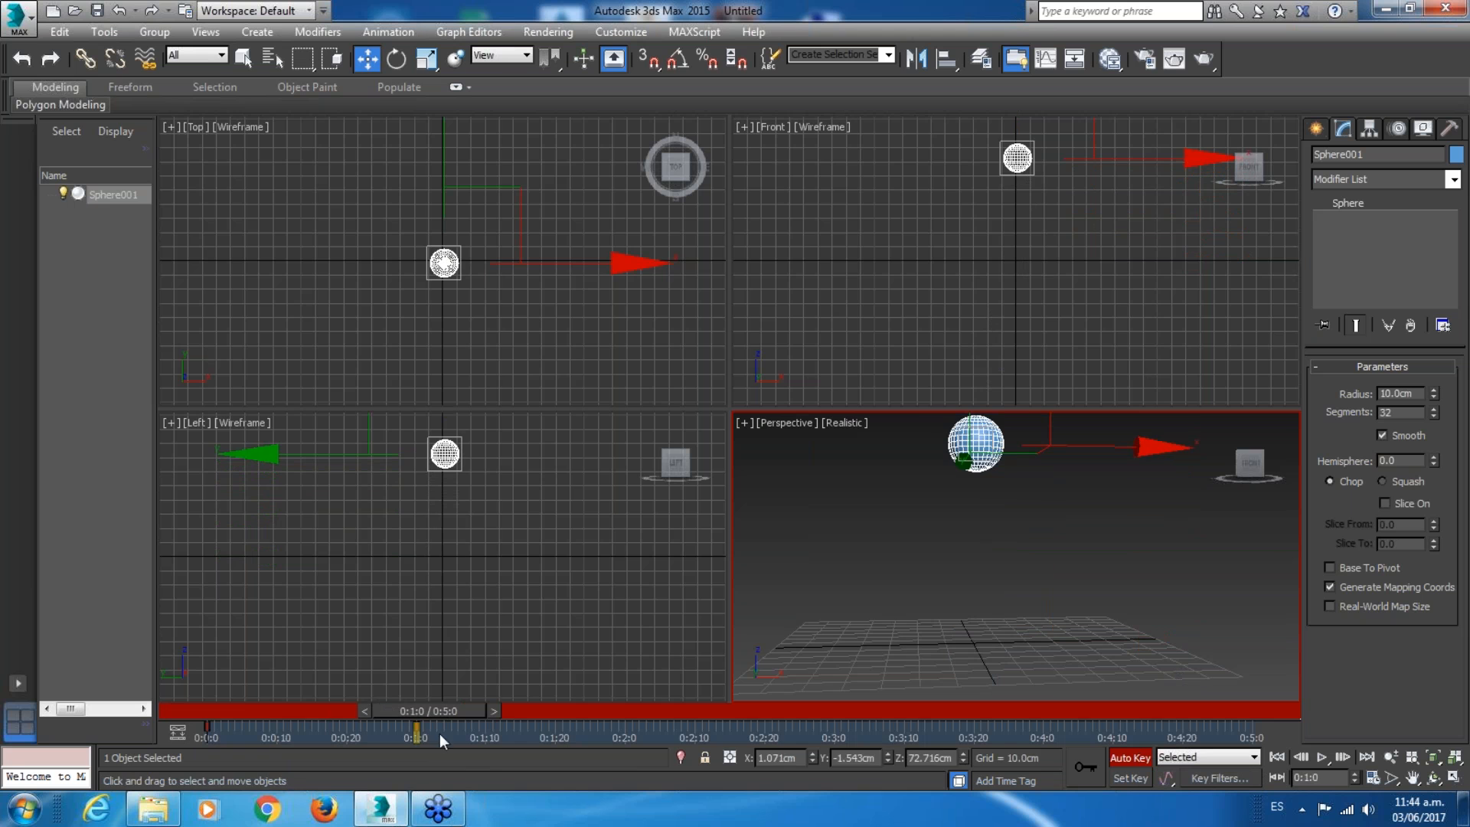
pyautogui.moveTo(454, 712); pyautogui.dragTo(417, 720)
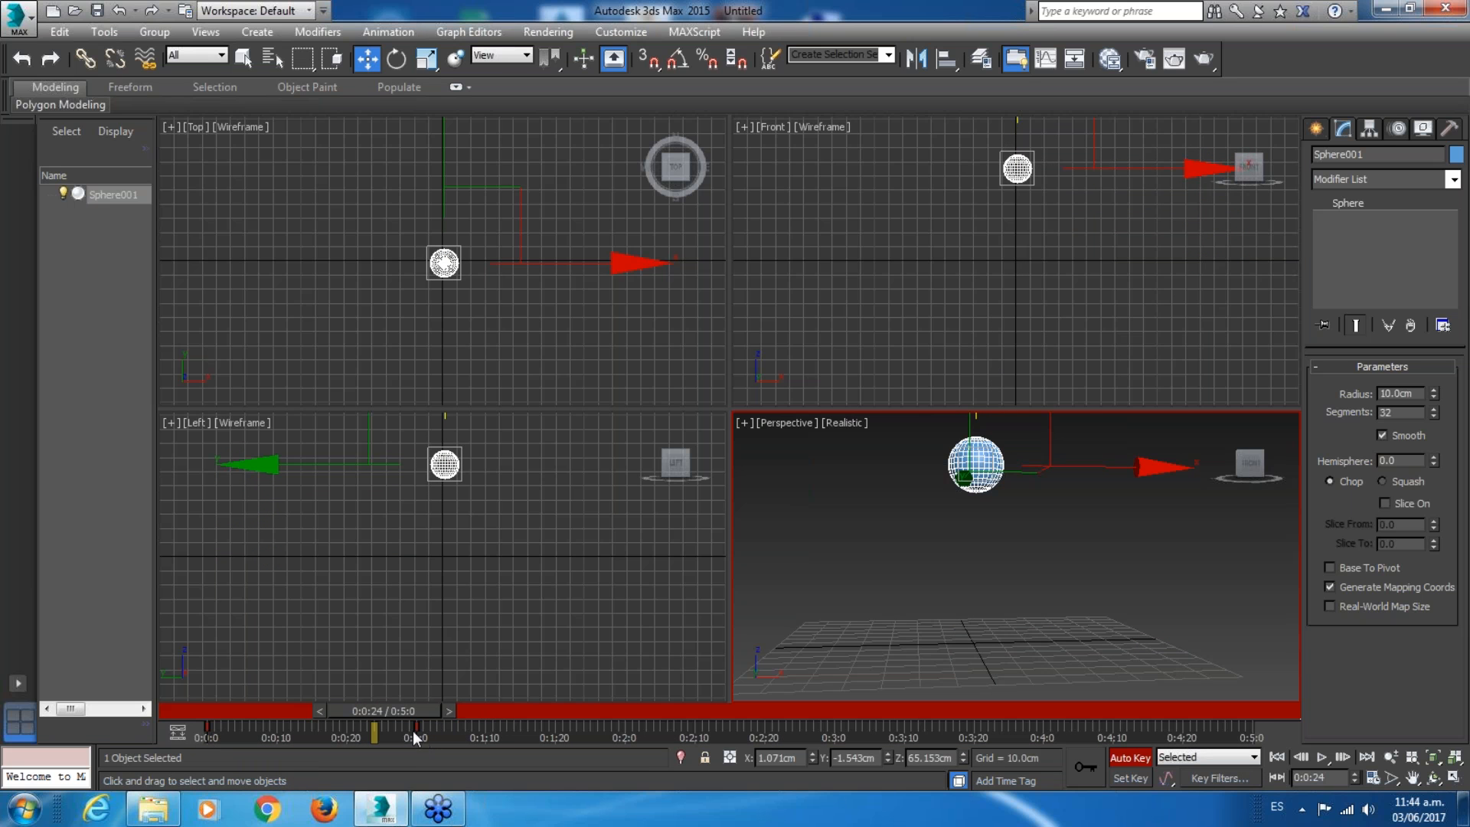
pyautogui.moveTo(410, 713)
pyautogui.mouseDown()
pyautogui.moveTo(360, 708)
pyautogui.moveTo(430, 710)
pyautogui.mouseUp()
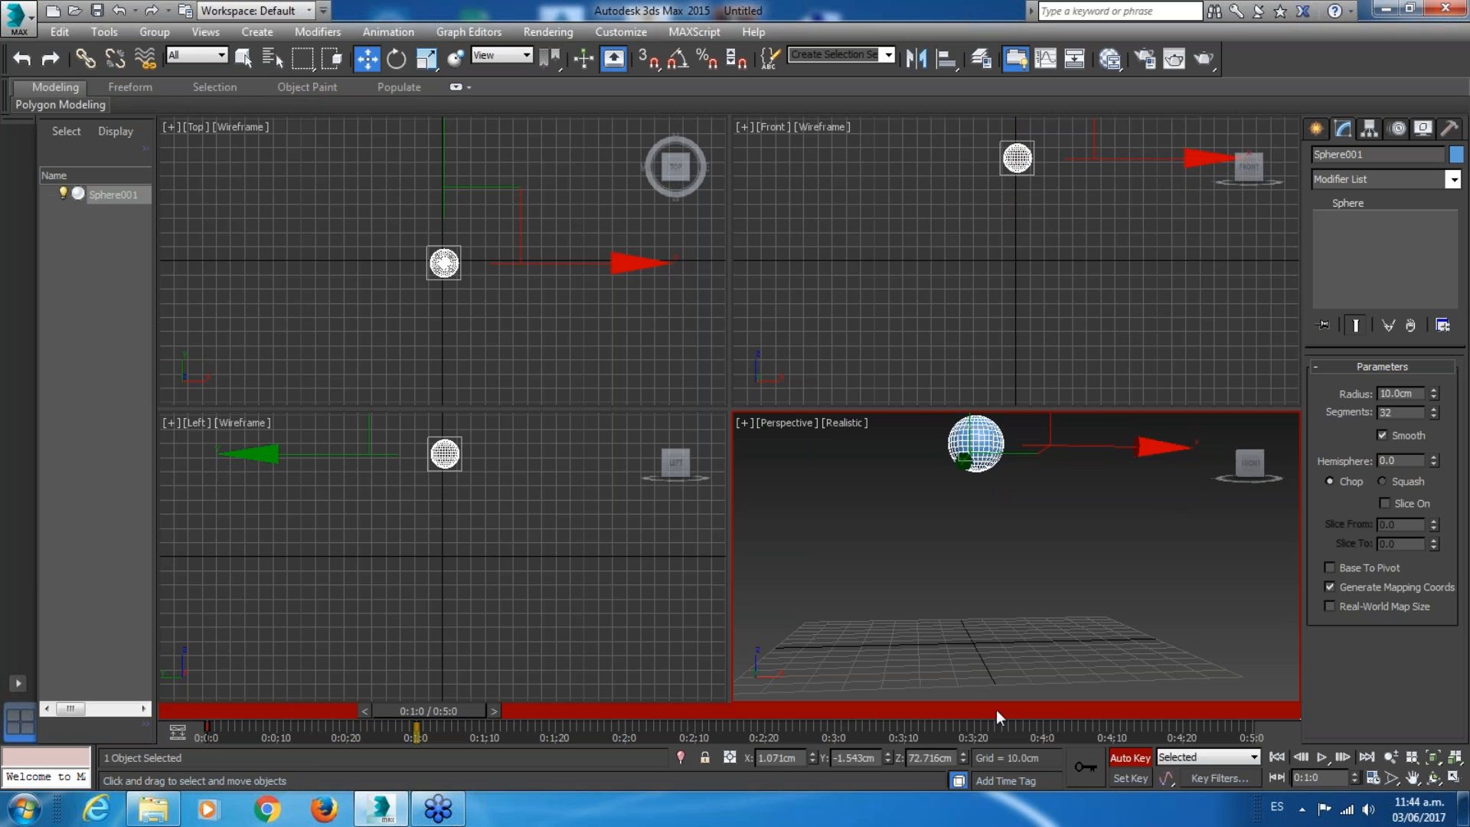
# Keyframe the sphere at 0:2:0 by moving it in the positive X direction in the Front view.
pyautogui.moveTo(449, 715); pyautogui.dragTo(650, 729)
pyautogui.press('w')
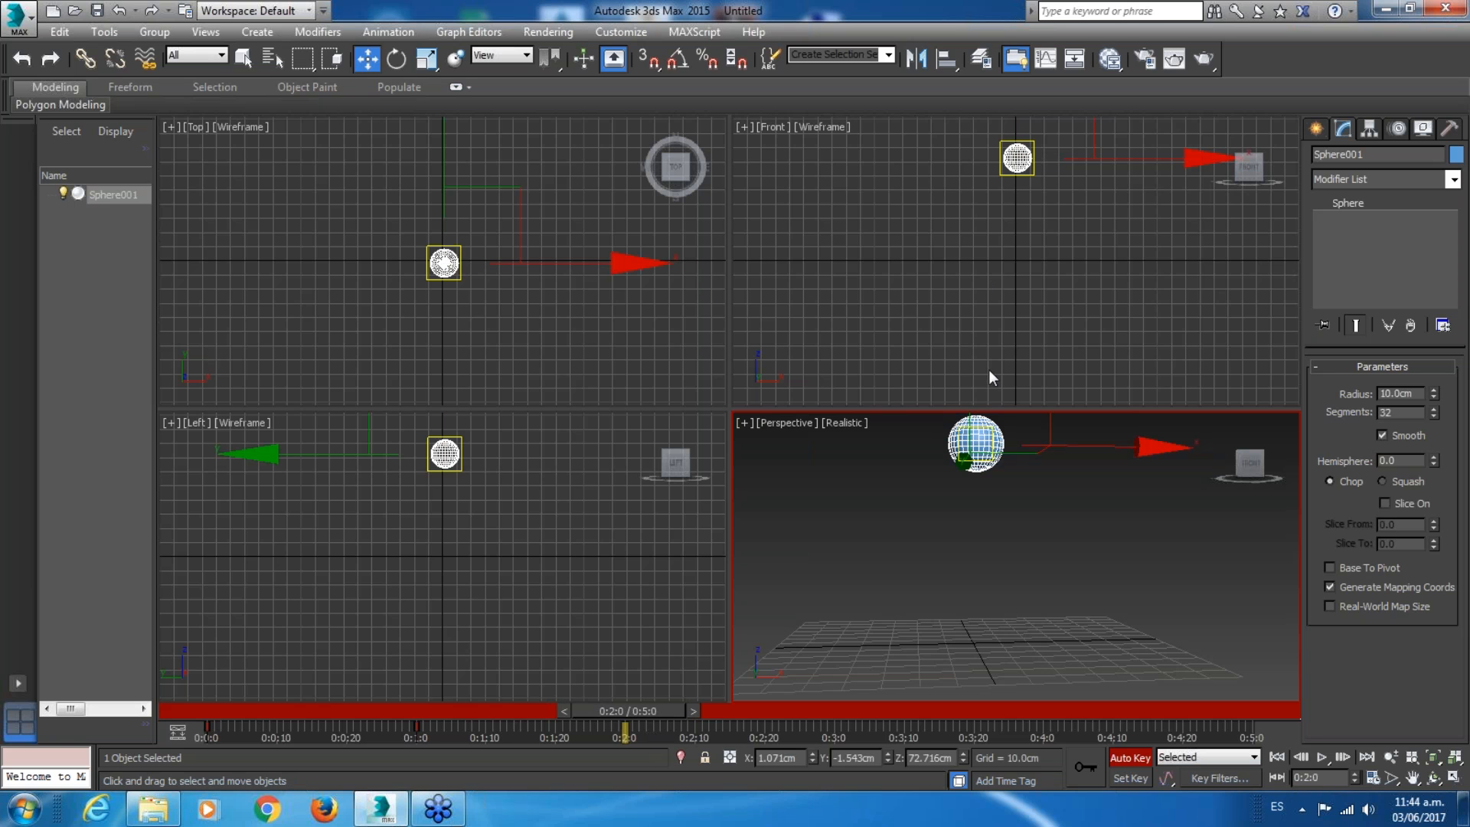
pyautogui.moveTo(1019, 191); pyautogui.dragTo(1007, 306, button='middle')
pyautogui.moveTo(1121, 273); pyautogui.dragTo(1274, 275)
# Keyframe the sphere at 0:3:0 in the Front view, moved to about X -133 cm and lowered to about Z 23 cm.
pyautogui.moveTo(643, 718); pyautogui.dragTo(824, 704)
pyautogui.moveTo(1075, 351); pyautogui.dragTo(999, 380, button='middle')
pyautogui.moveTo(1204, 302); pyautogui.dragTo(859, 326)
pyautogui.moveTo(901, 322); pyautogui.dragTo(1145, 279, button='middle')
pyautogui.moveTo(1058, 180); pyautogui.dragTo(1048, 251)
# Keyframe the sphere at 0:4:0 with its X, Y and Z positions reset to 0, and turn off Auto Key.
pyautogui.moveTo(811, 715); pyautogui.dragTo(1022, 718)
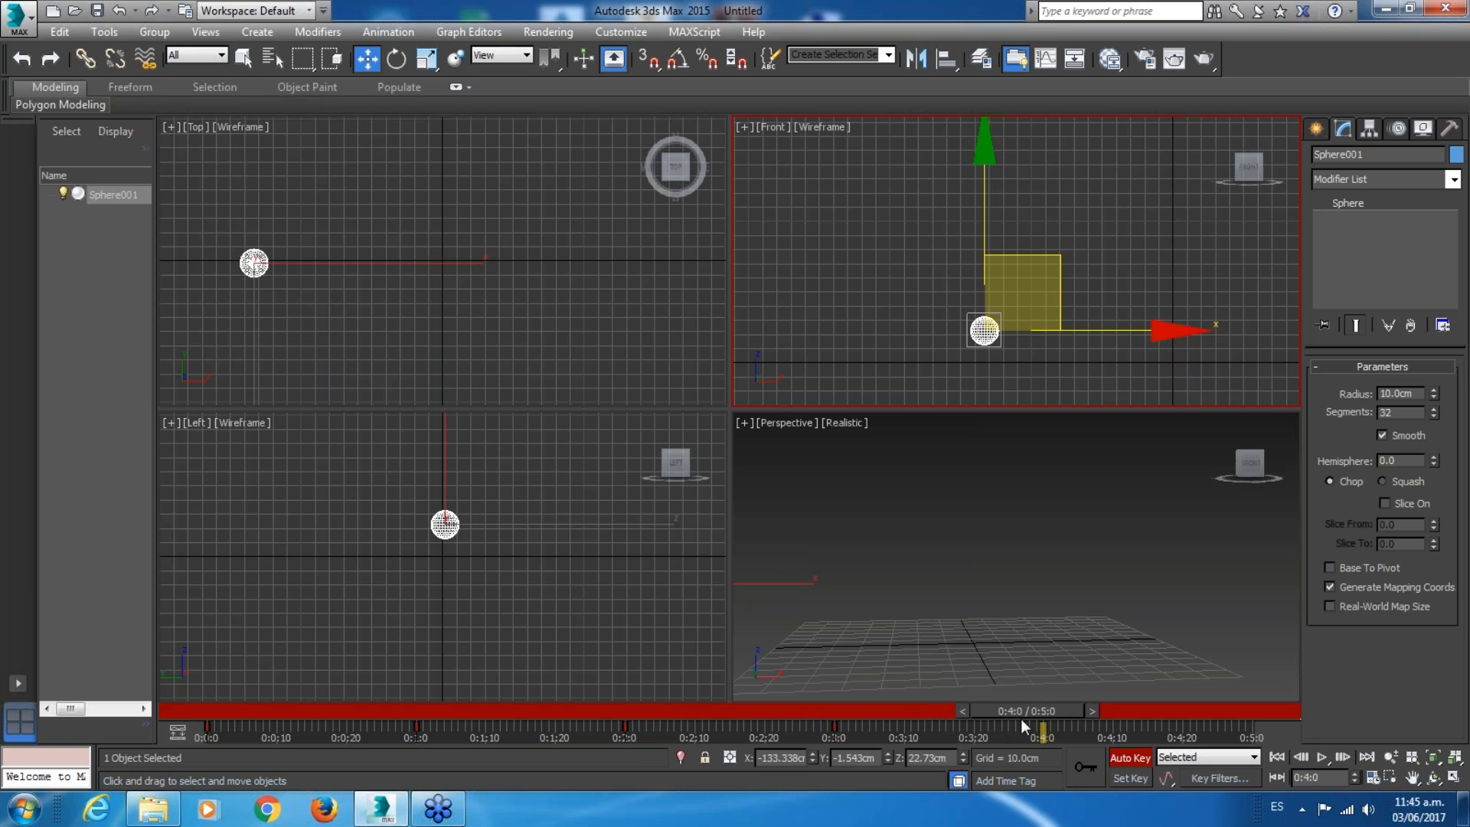
pyautogui.rightClick(811, 758)
pyautogui.rightClick(886, 757)
pyautogui.rightClick(962, 757)
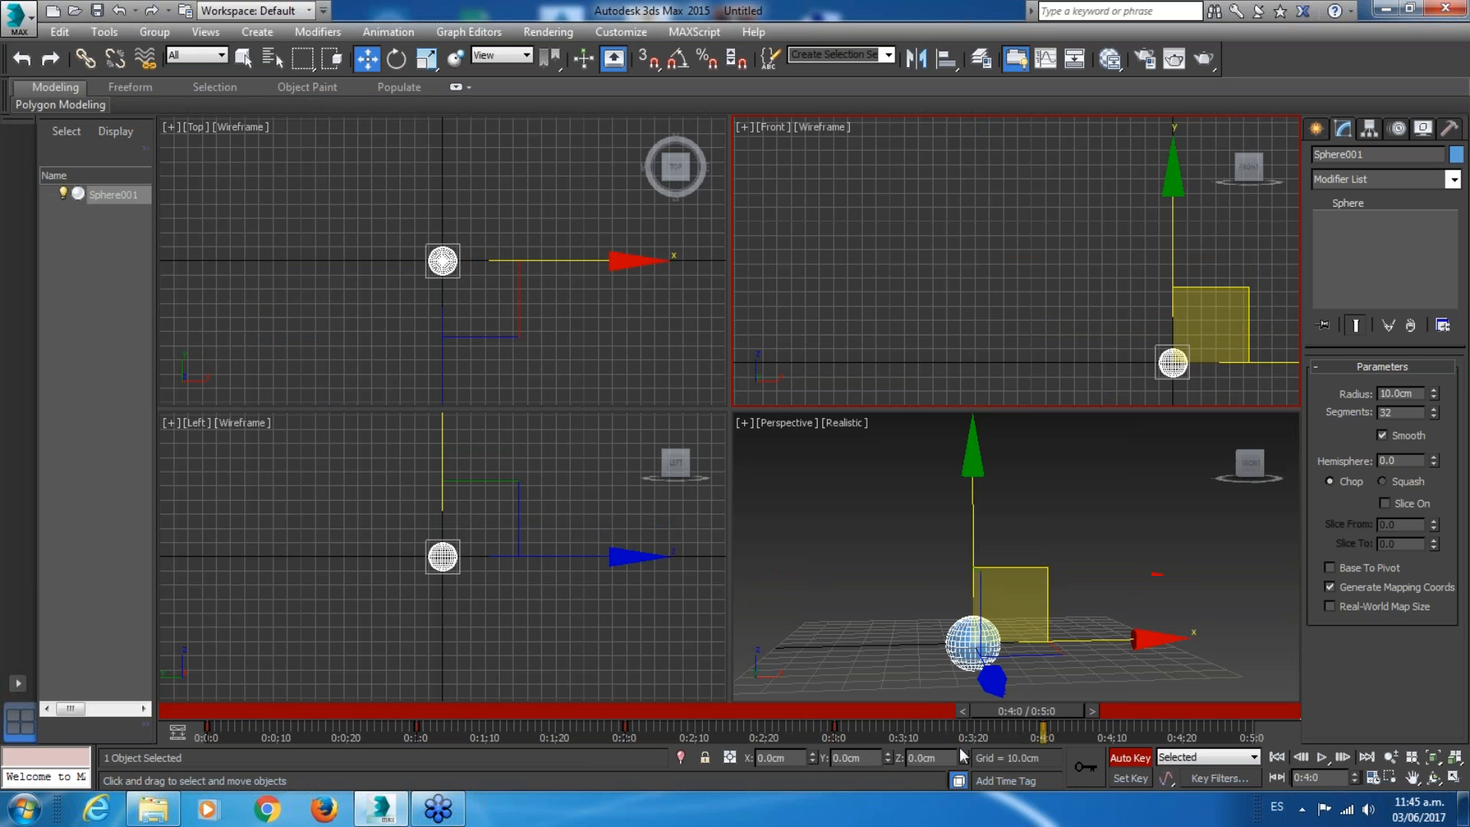
pyautogui.moveTo(996, 606); pyautogui.dragTo(1002, 570, button='middle')
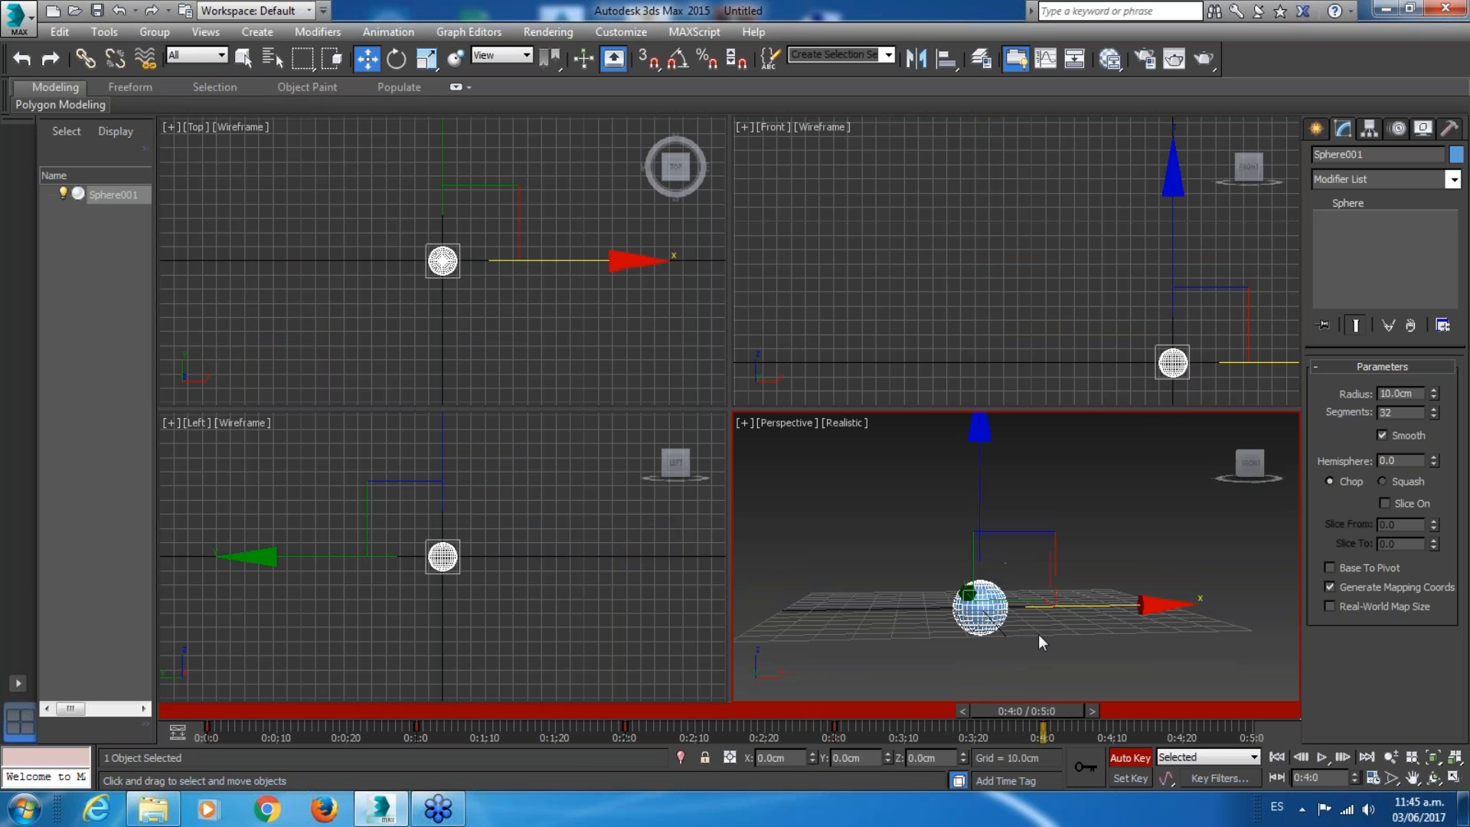
pyautogui.click(1143, 760)
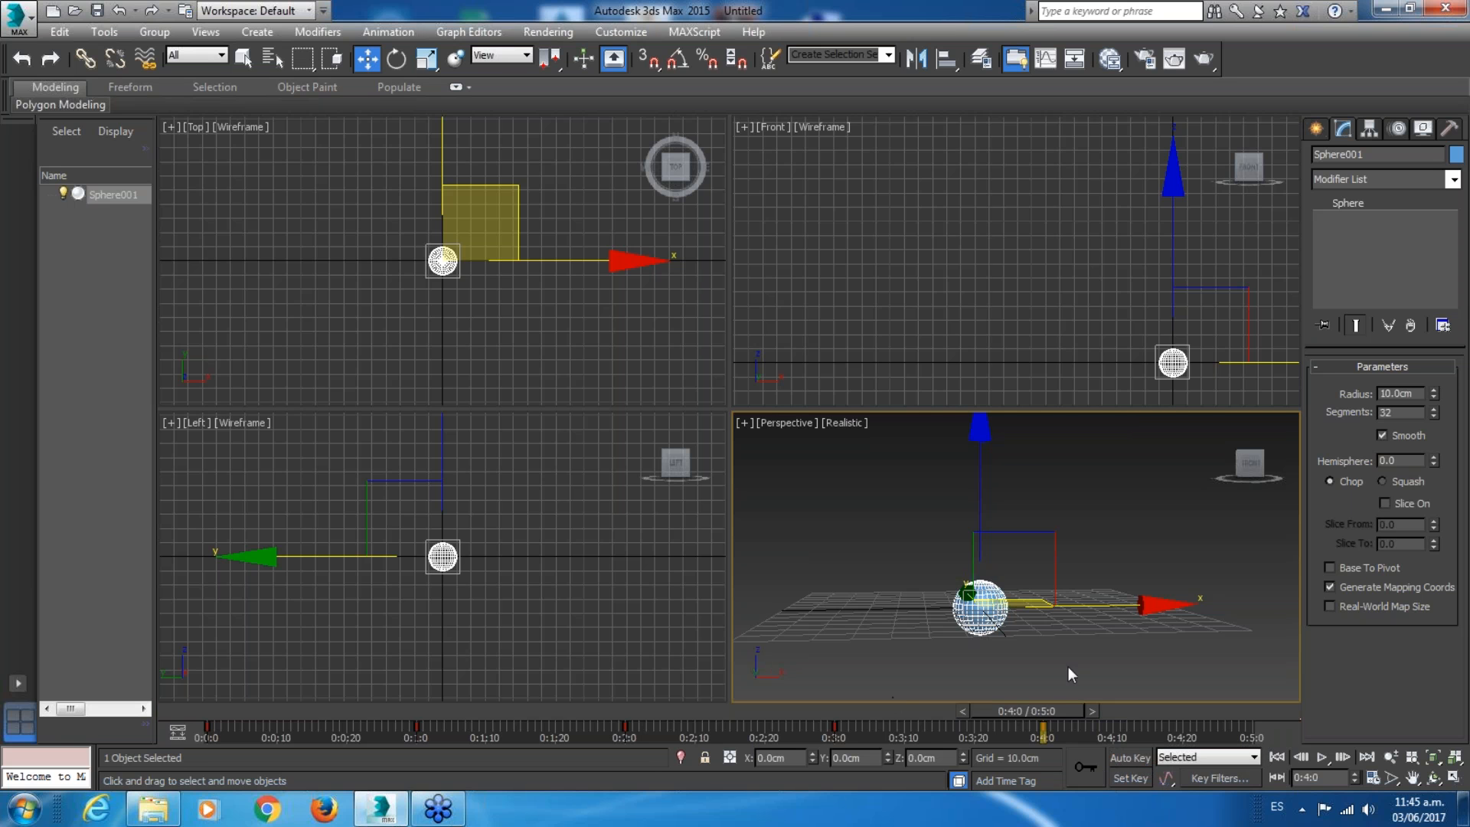
# Play the animation from 0:0:0, watch it in the Front, Top, Left and Perspective views, and stop playback.
pyautogui.moveTo(1063, 699); pyautogui.dragTo(107, 781)
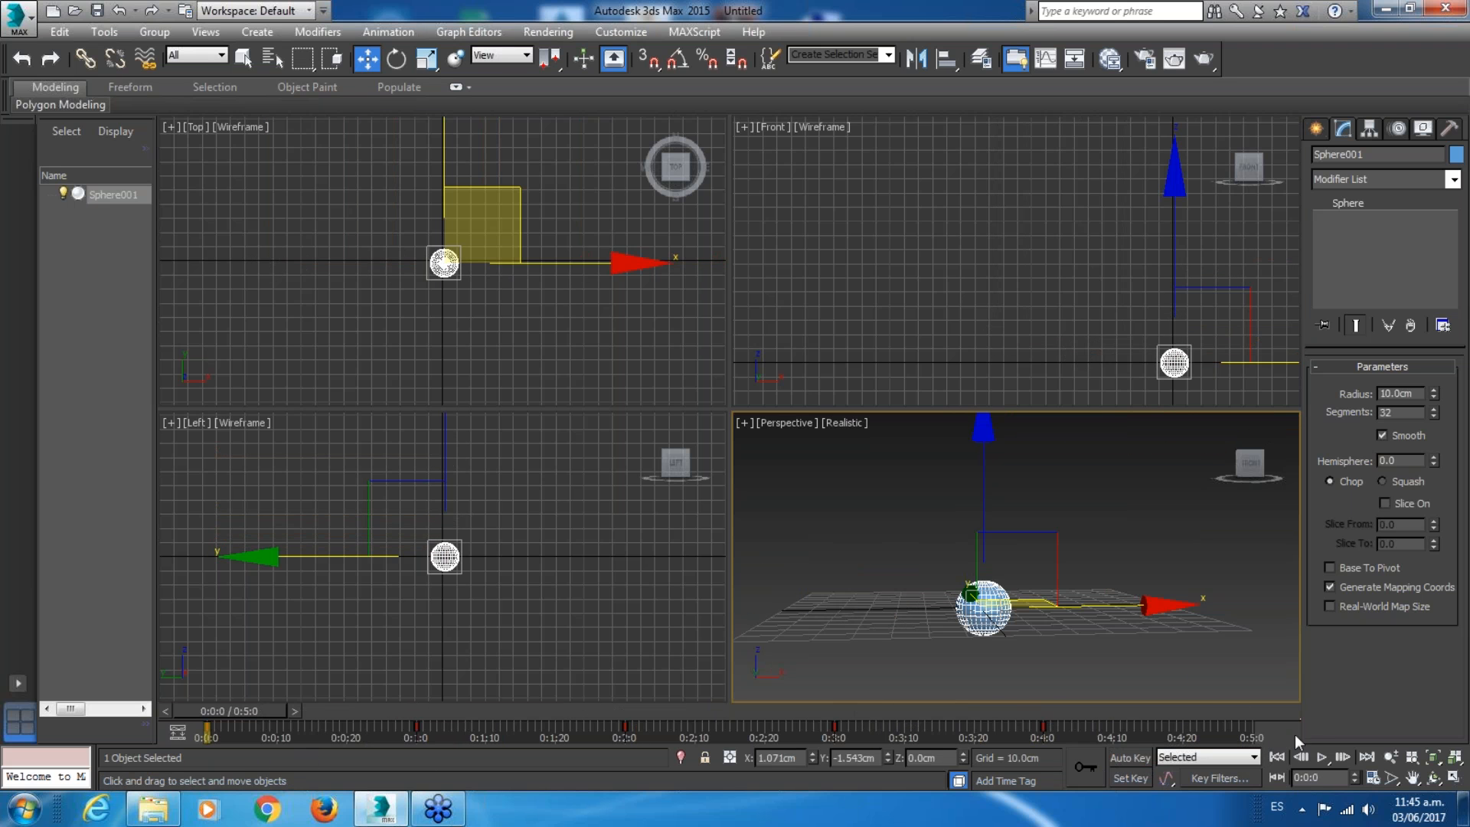
pyautogui.click(1321, 758)
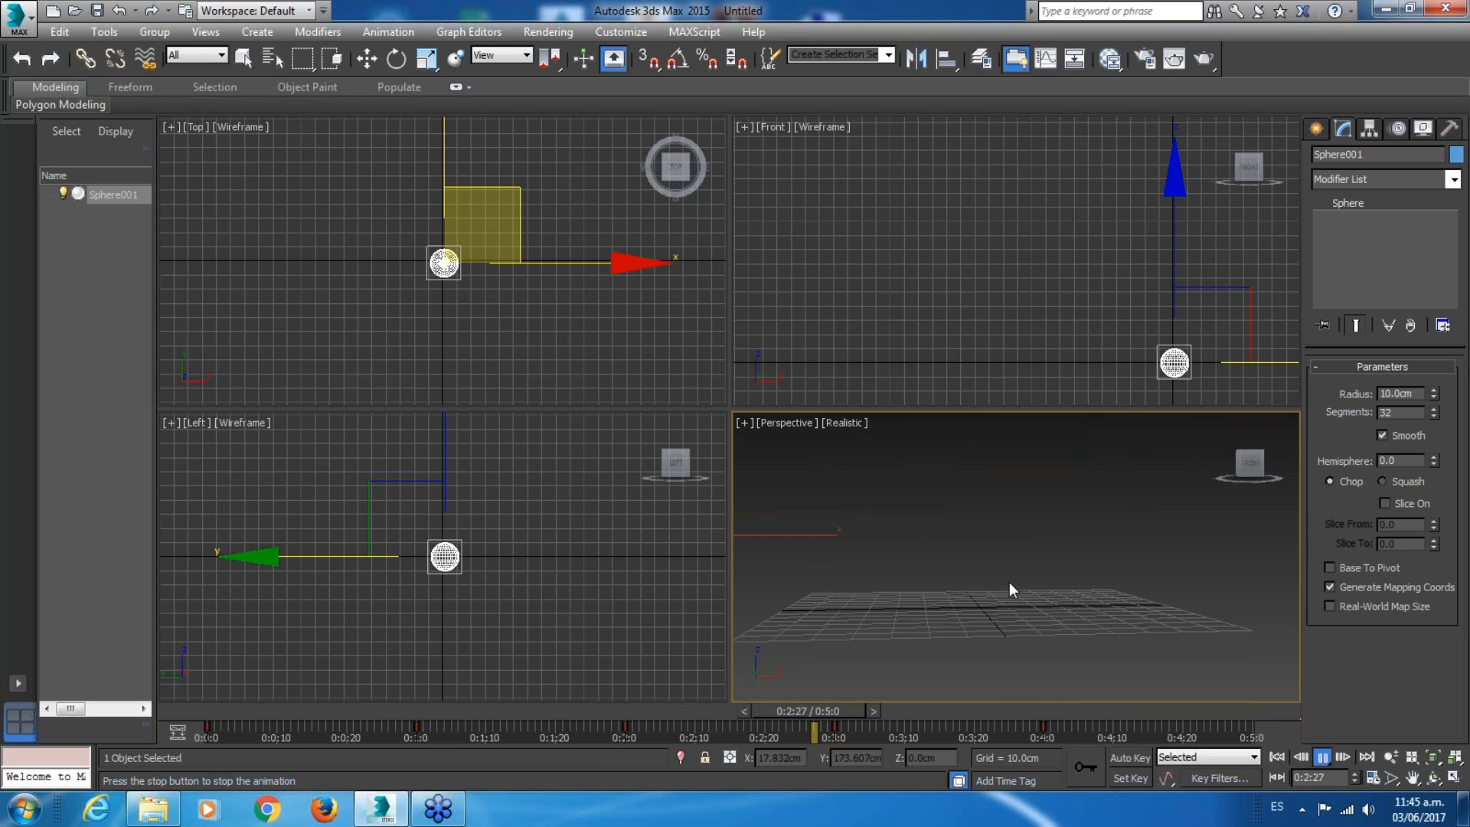
pyautogui.rightClick(893, 255)
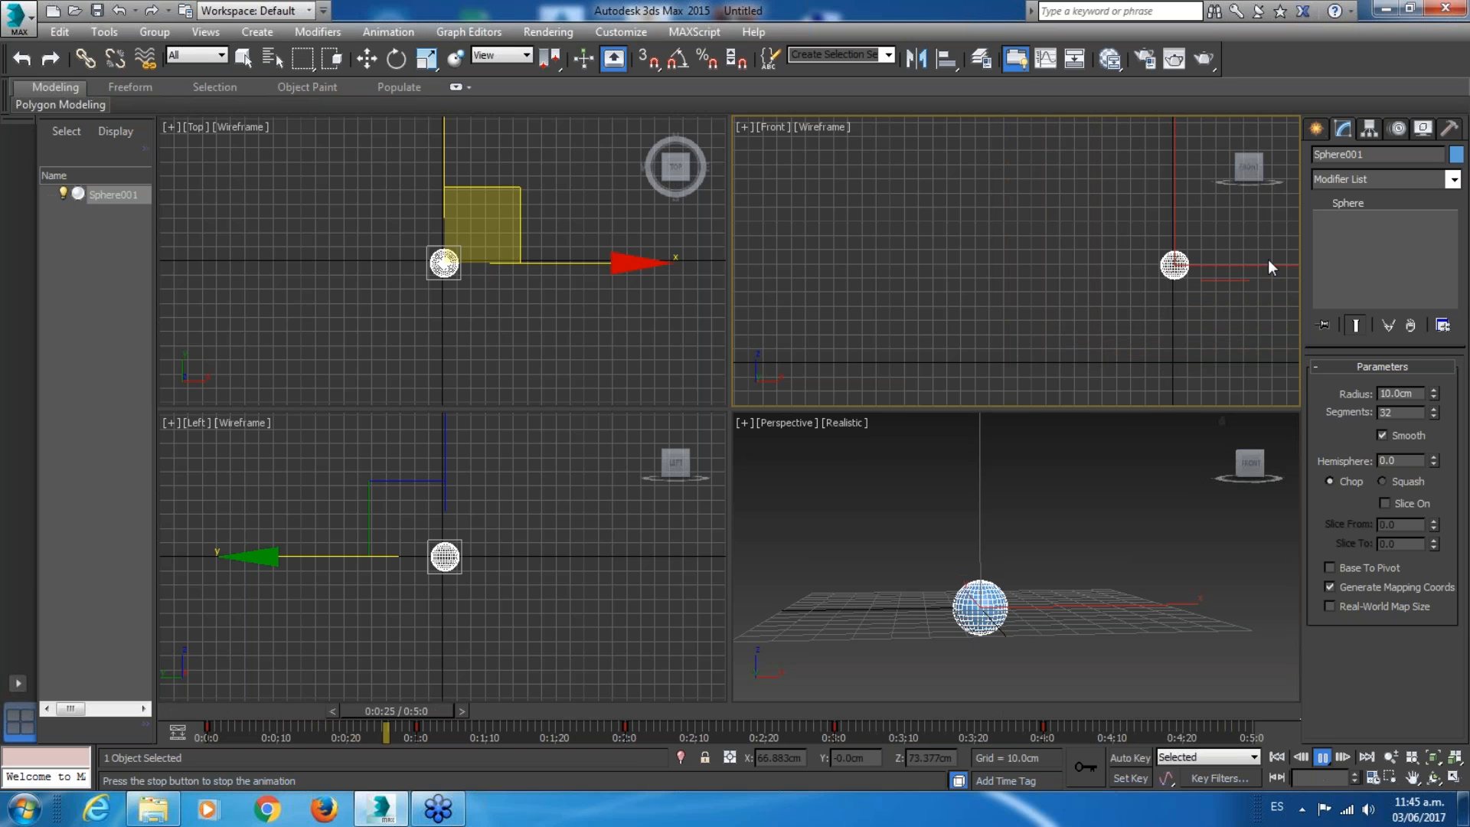
pyautogui.rightClick(395, 275)
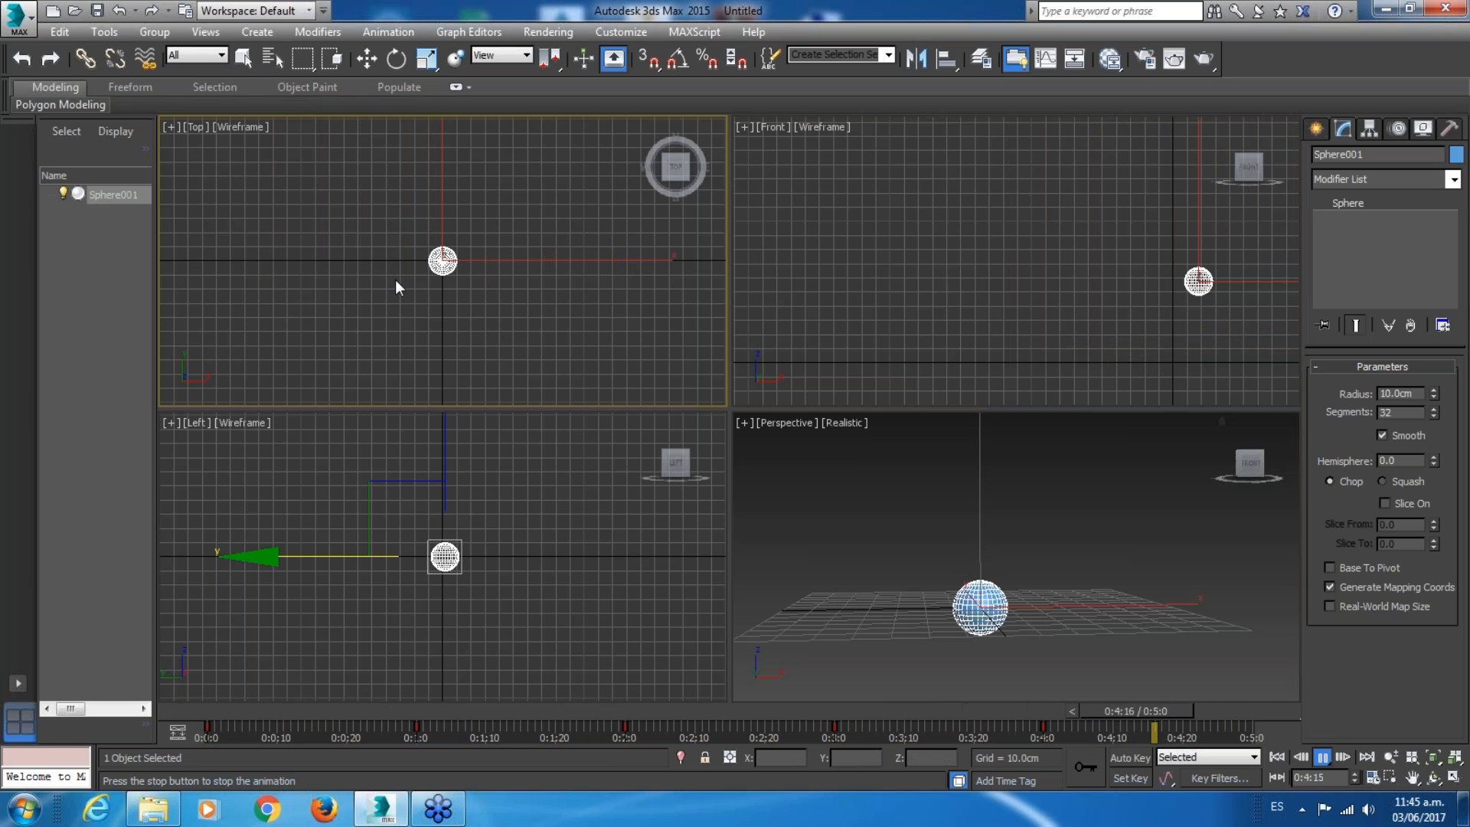
pyautogui.rightClick(569, 553)
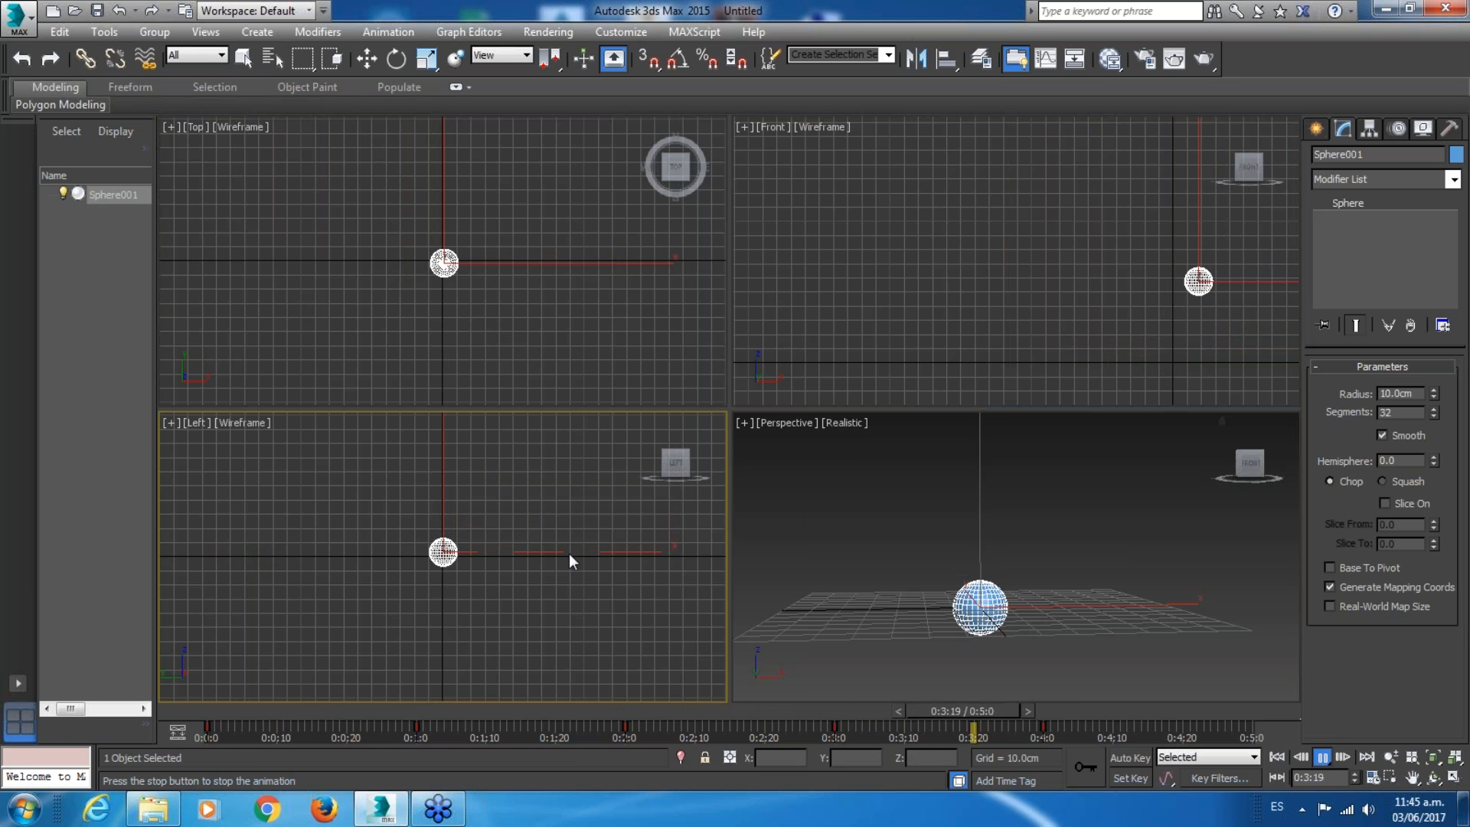
pyautogui.rightClick(931, 467)
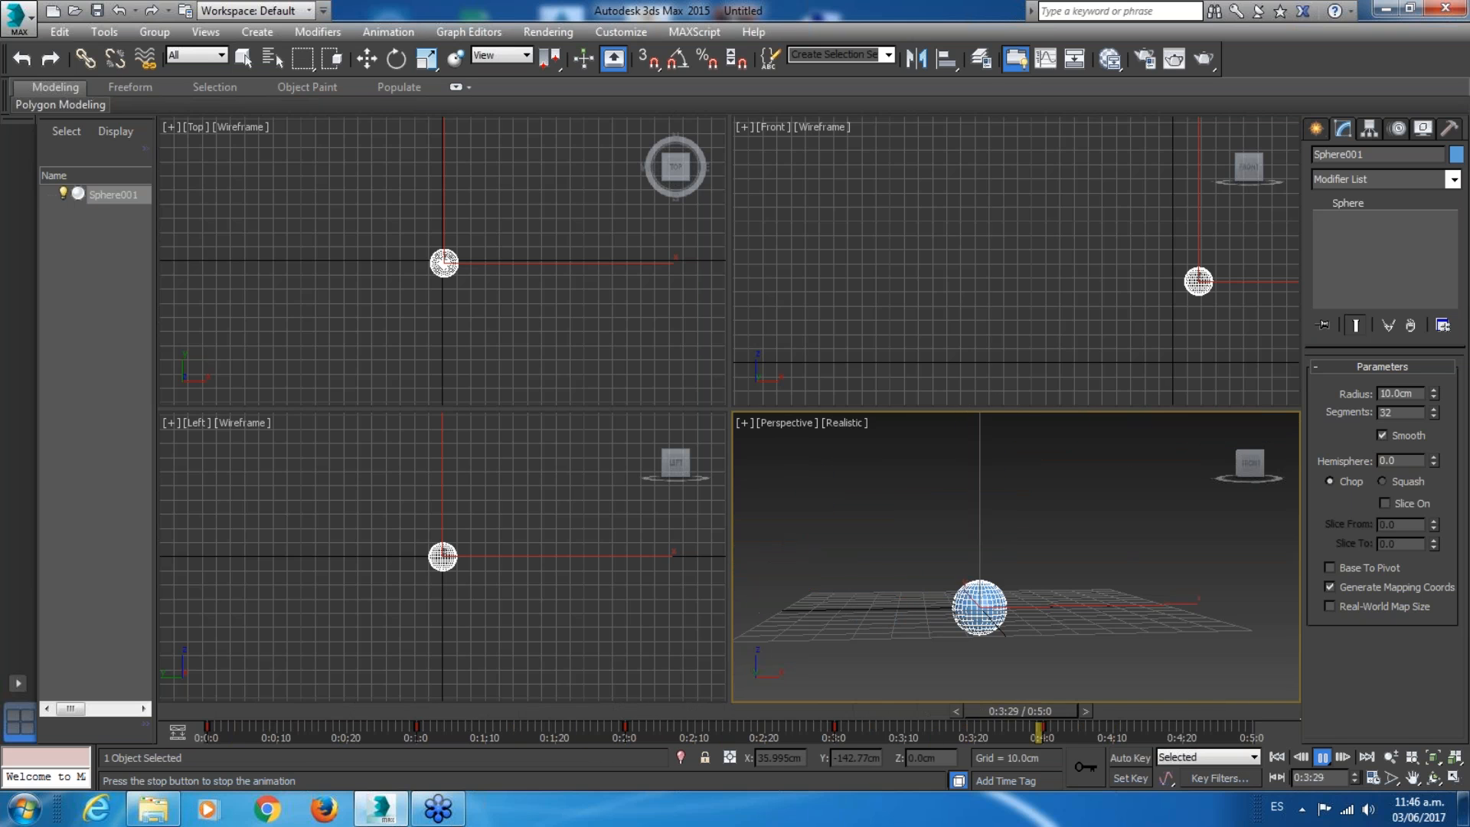
pyautogui.click(1322, 758)
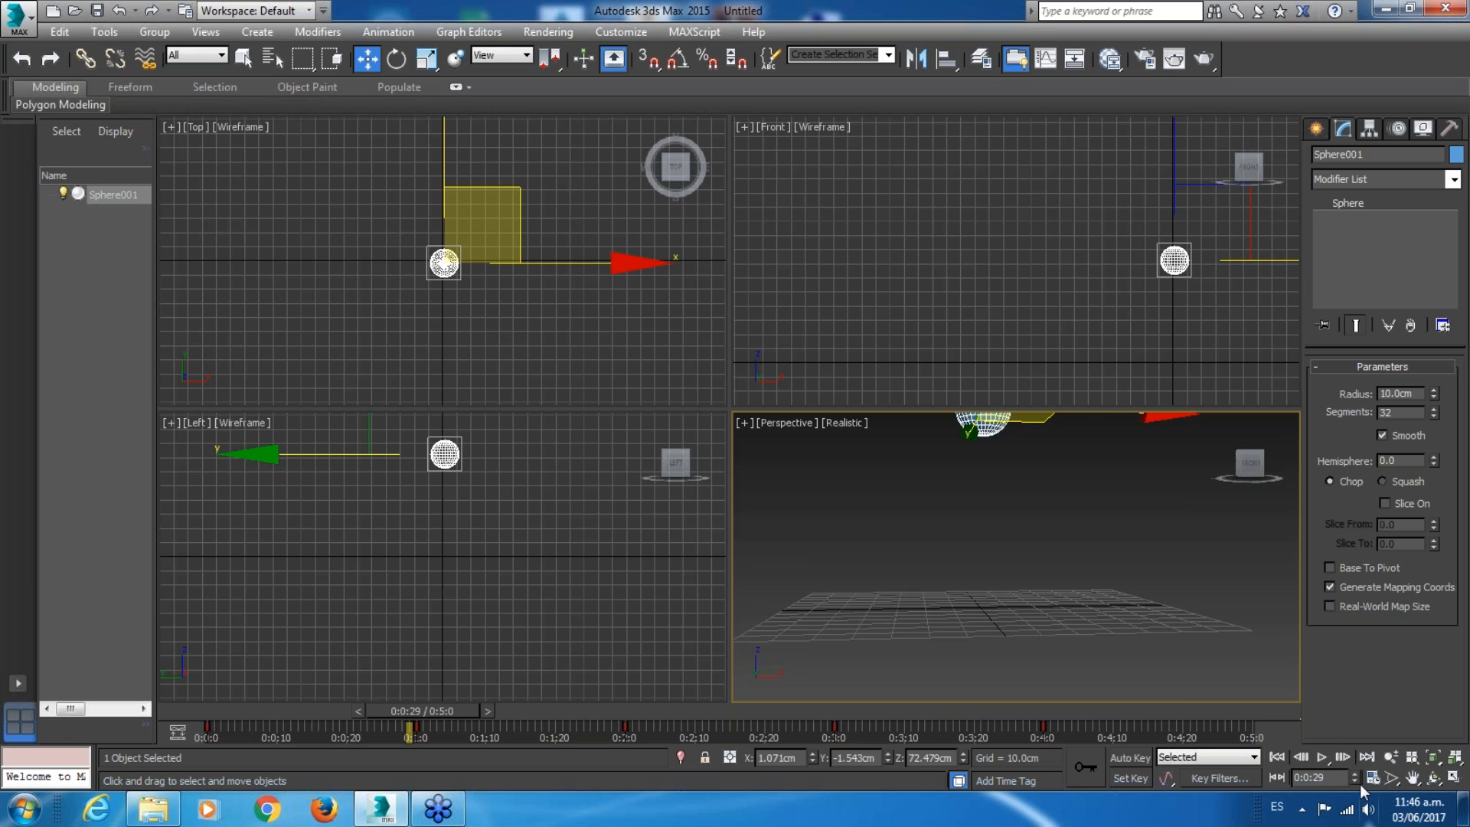
# Turn off Active Viewport Only and Loop in the animation's playback settings.
pyautogui.rightClick(1323, 758)
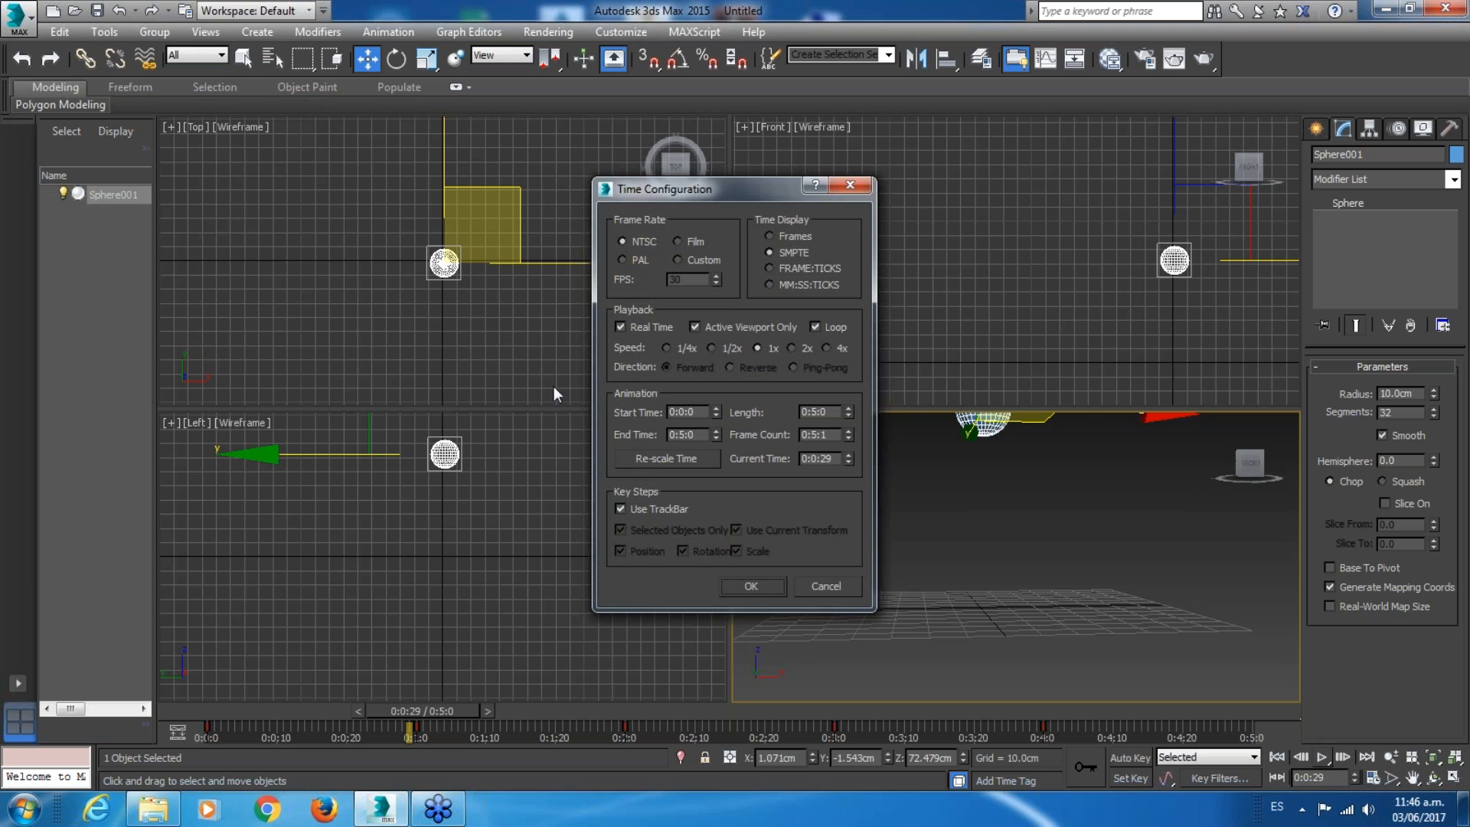
pyautogui.click(26, 245)
pyautogui.click(66, 302)
pyautogui.moveTo(611, 297)
pyautogui.mouseDown()
pyautogui.moveTo(598, 387)
pyautogui.moveTo(765, 288)
pyautogui.moveTo(612, 293)
pyautogui.mouseUp()
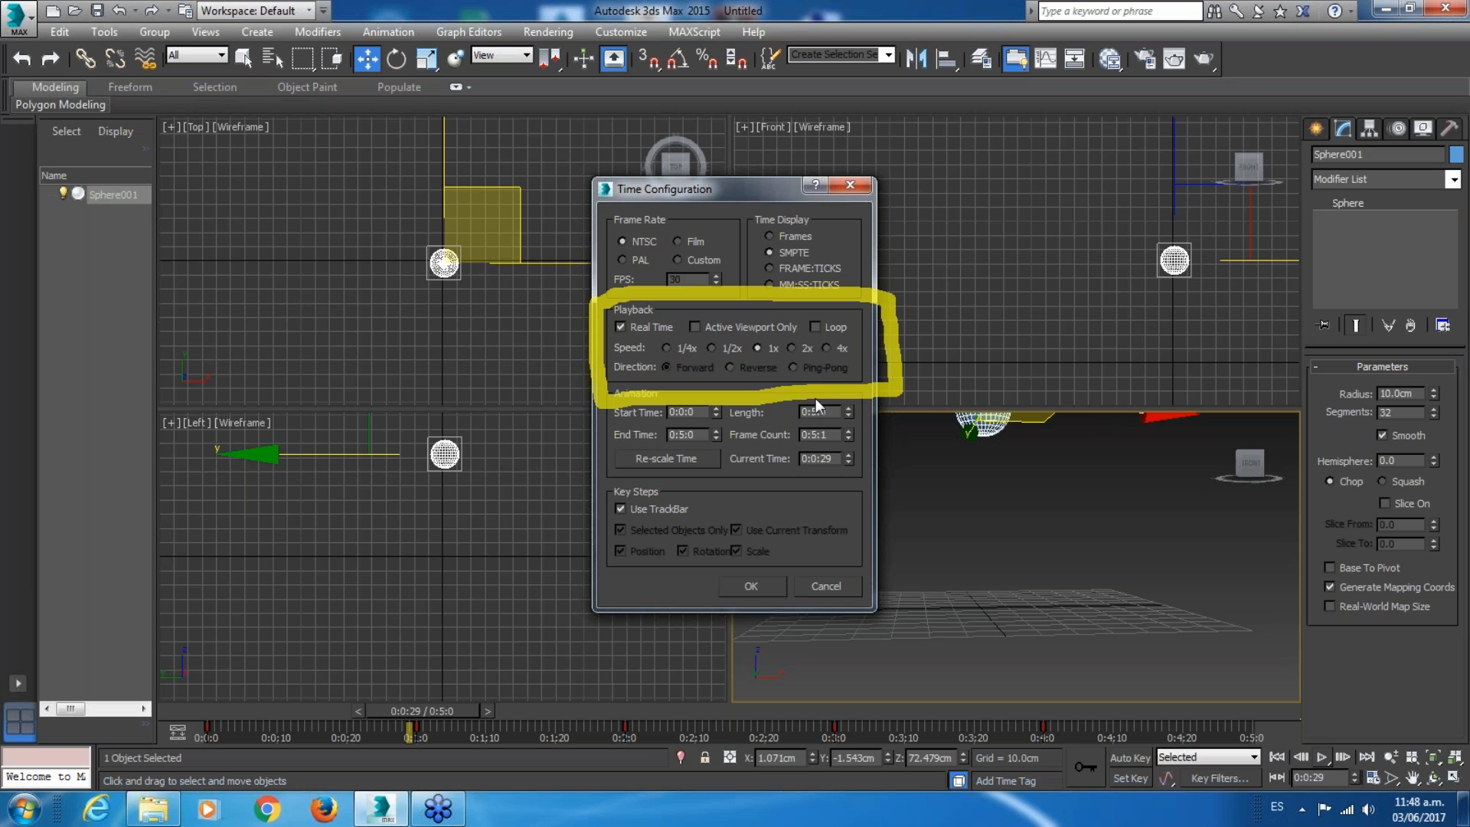
pyautogui.click(761, 587)
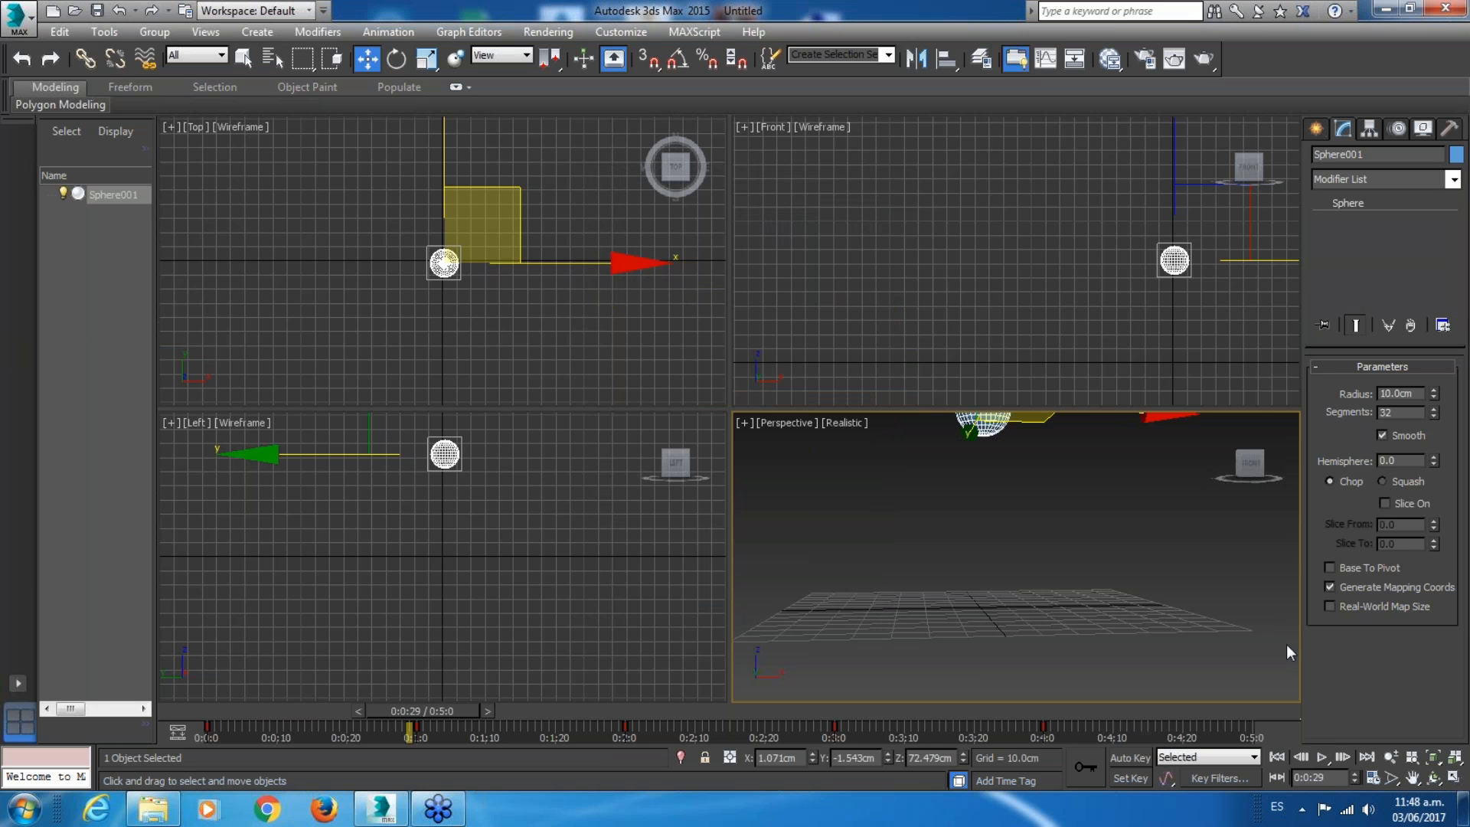
# Play the animation from 0:0:0 and watch it in all four viewports.
pyautogui.click(1277, 756)
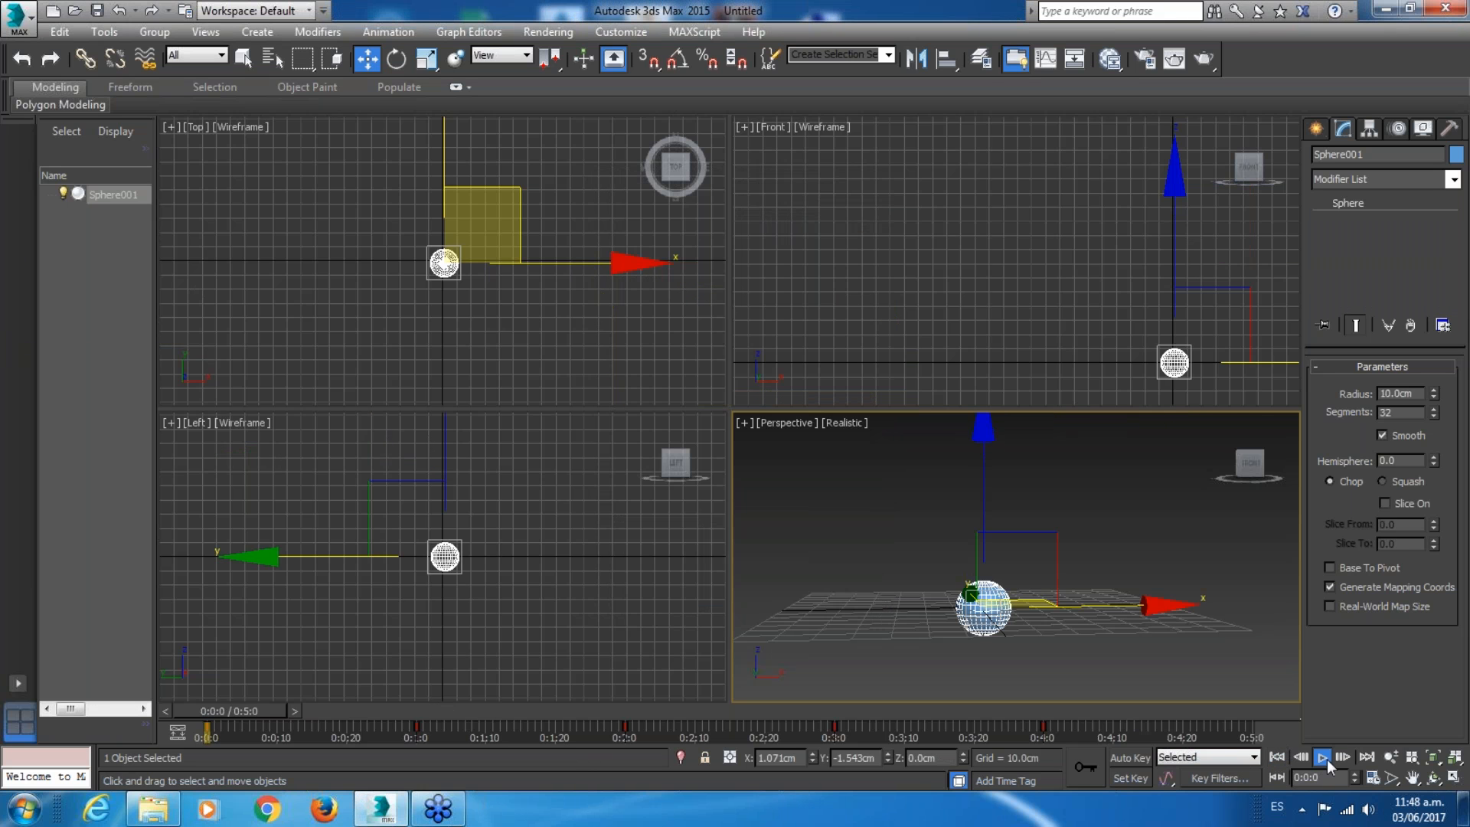
pyautogui.click(1322, 757)
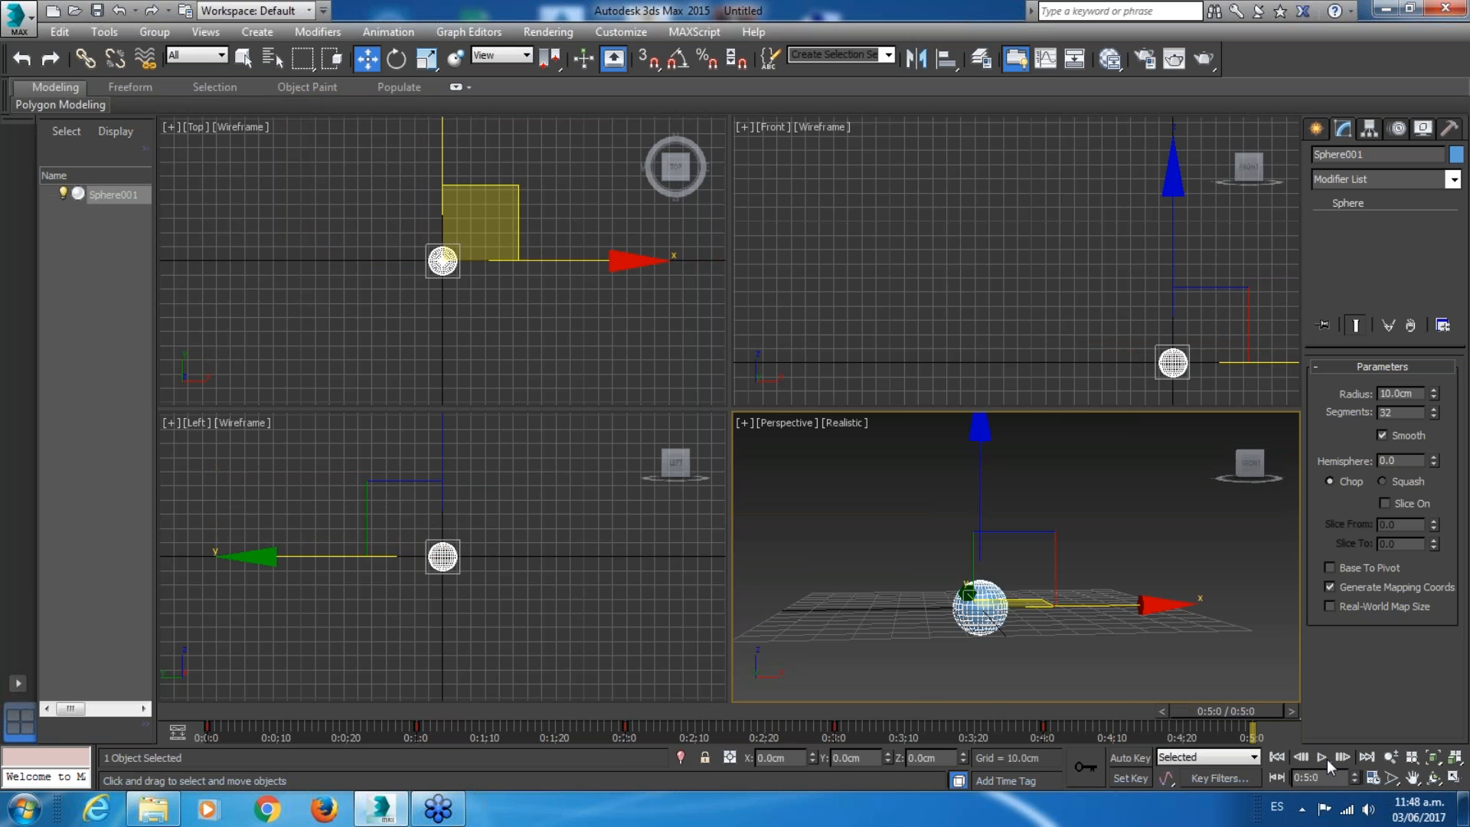
pyautogui.click(1326, 760)
# Turn on Loop, set the playback speed to 4x, and preview the animation at that speed.
pyautogui.click(1373, 777)
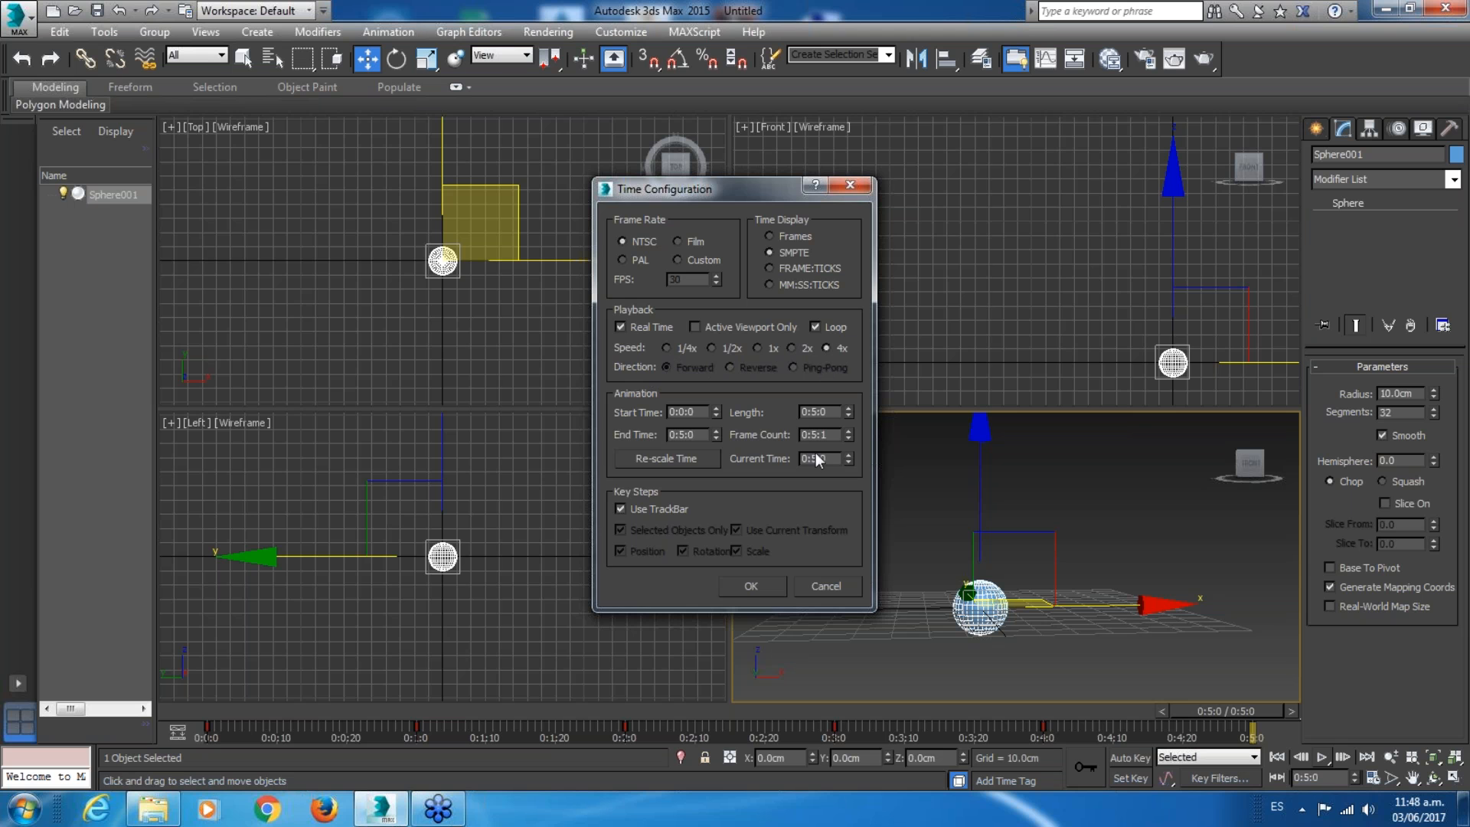
pyautogui.click(752, 586)
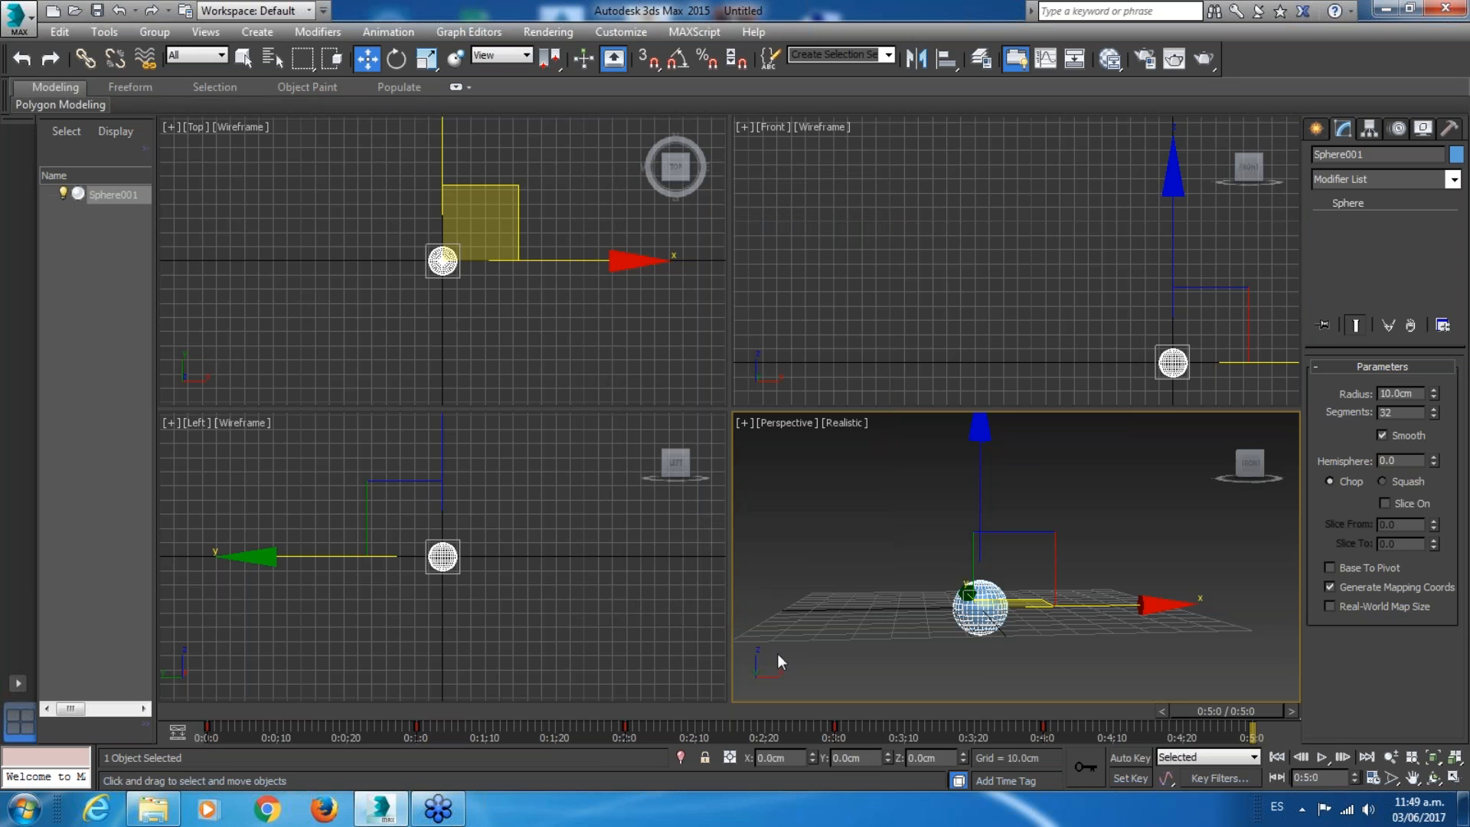
pyautogui.click(1322, 757)
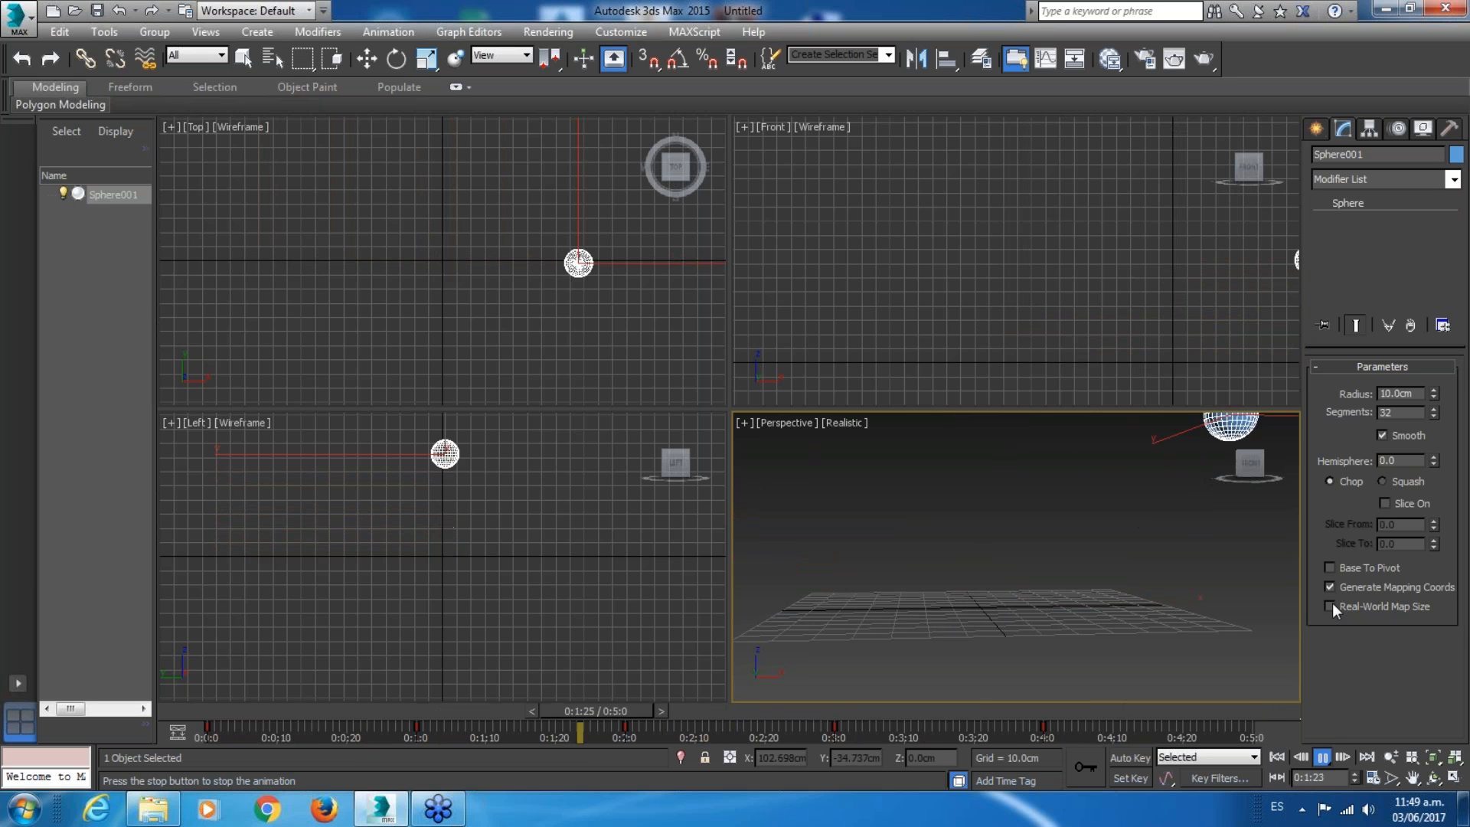
pyautogui.click(1323, 757)
# Set the playback speed to 1/4x and play the animation from 0:0:0.
pyautogui.rightClick(1322, 758)
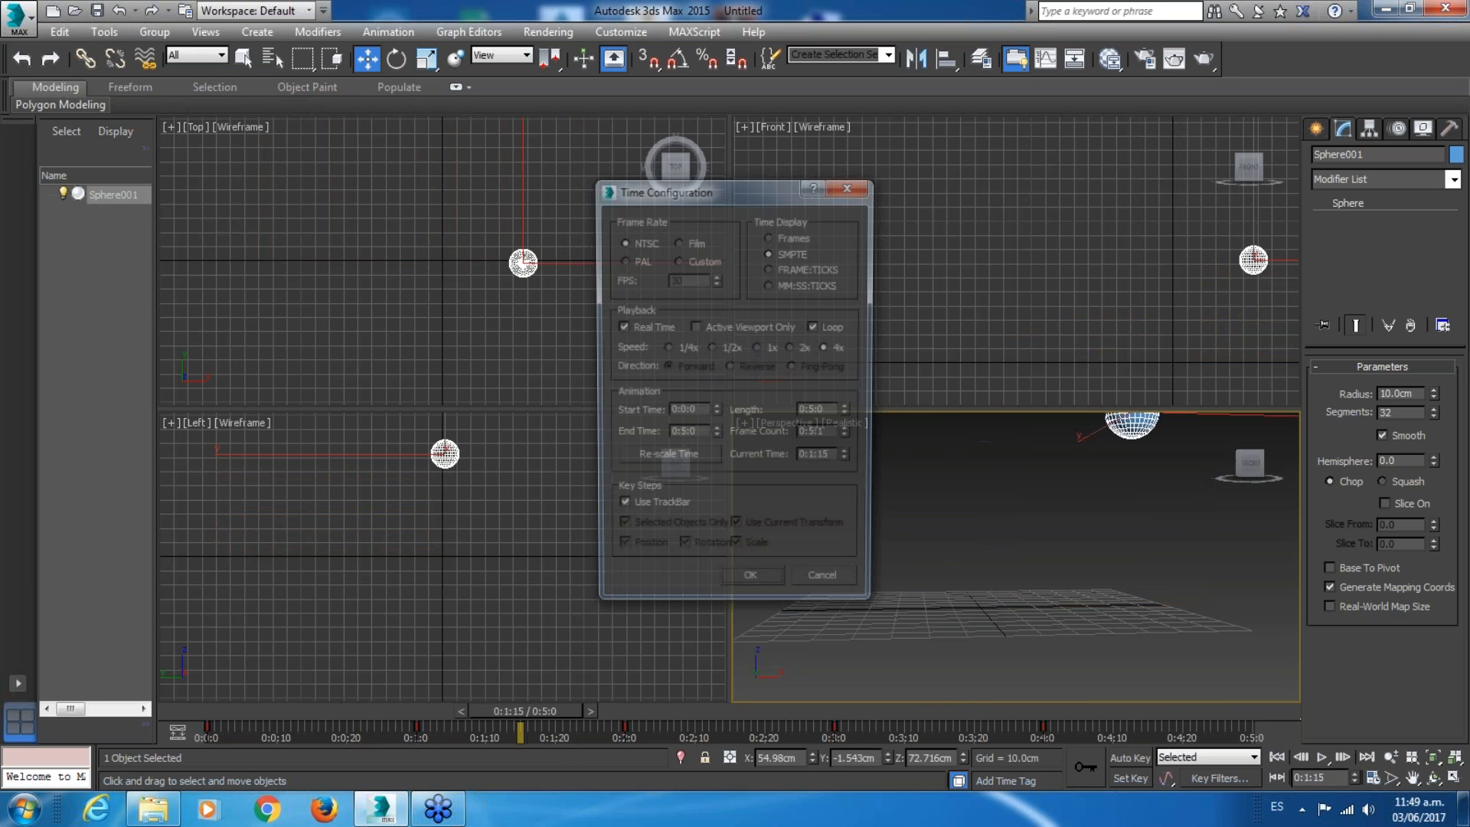
pyautogui.click(667, 349)
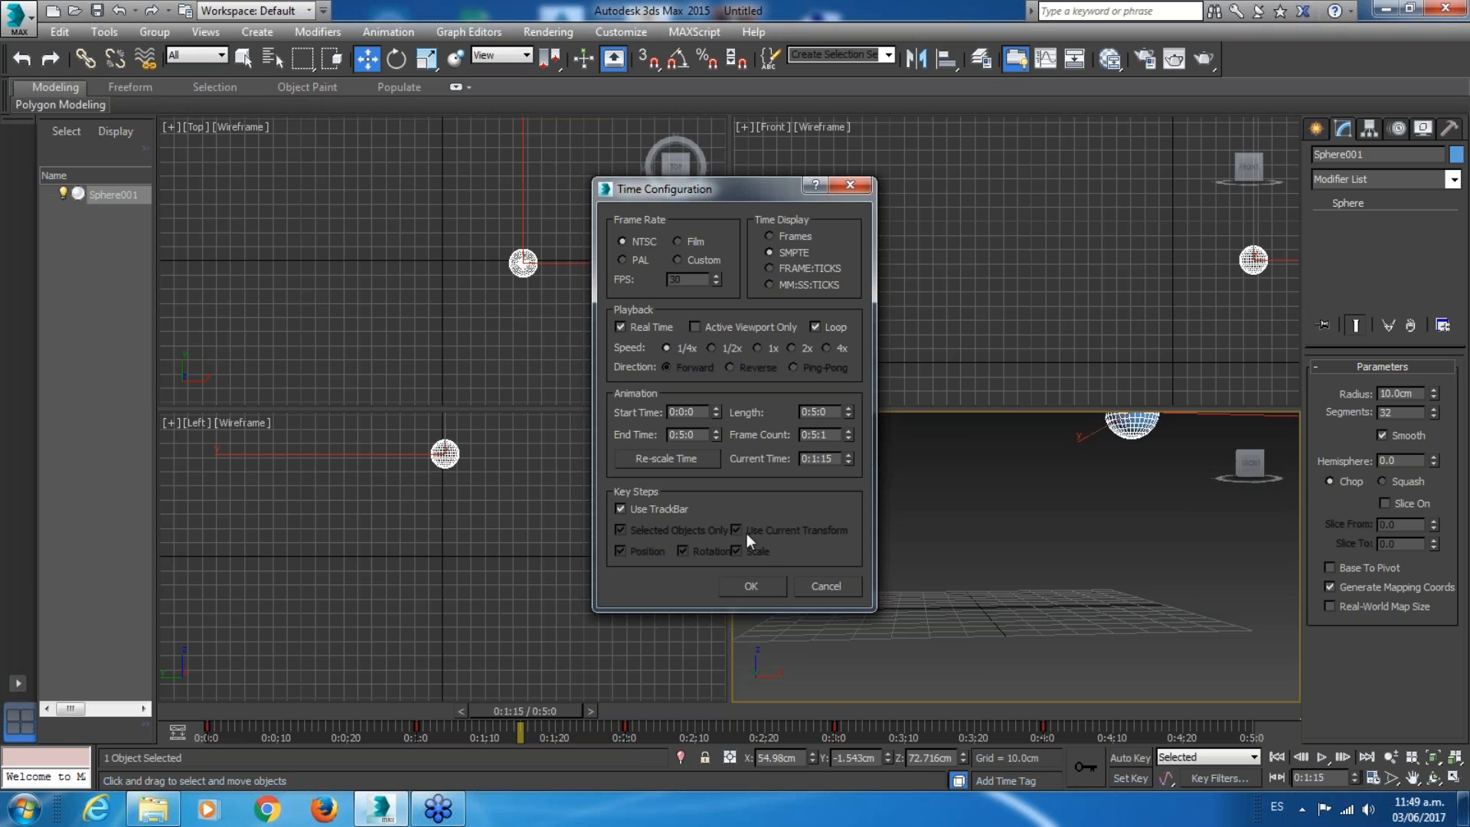
pyautogui.click(751, 586)
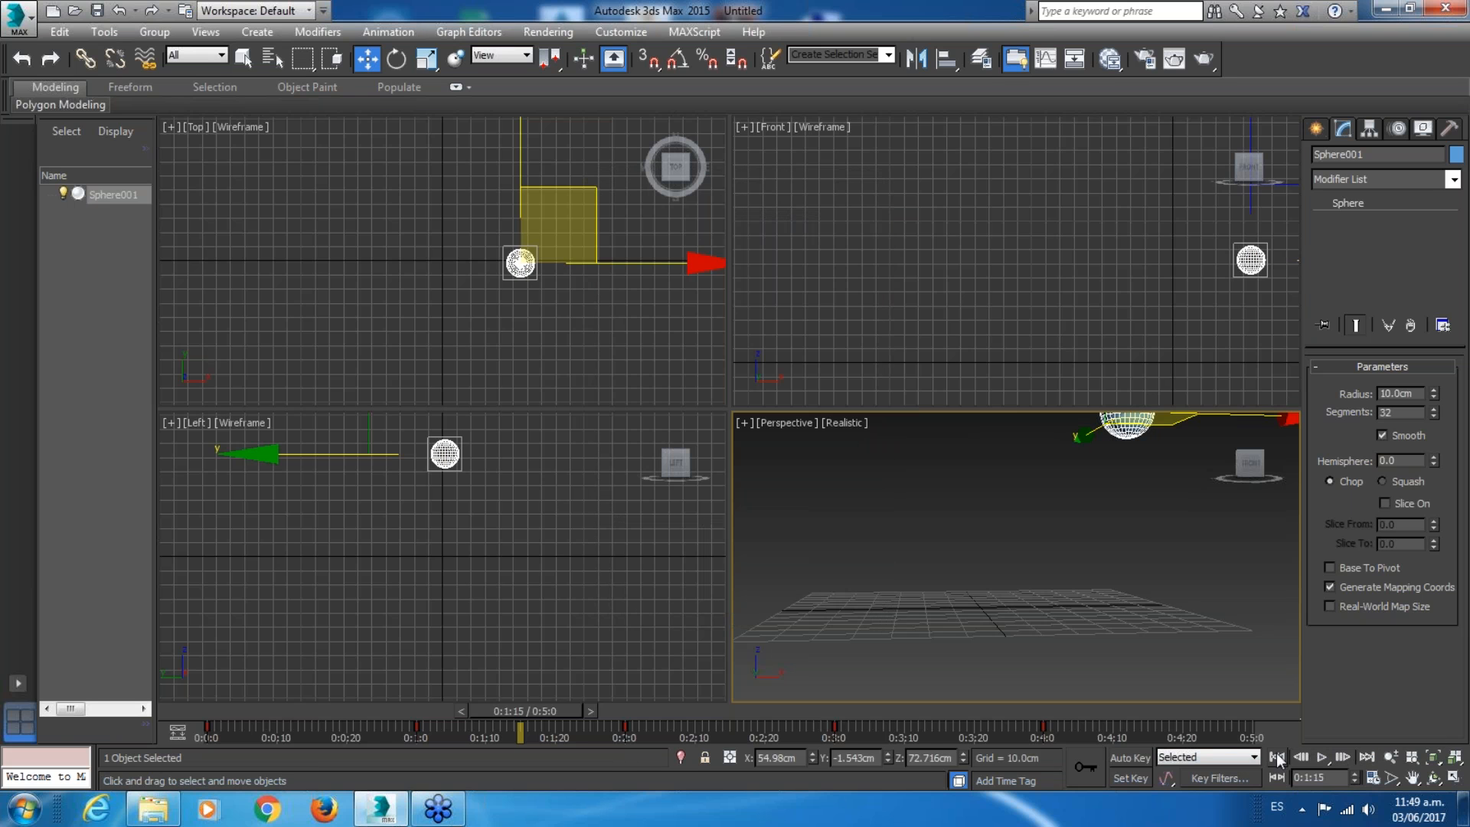
pyautogui.click(1276, 757)
pyautogui.click(1323, 757)
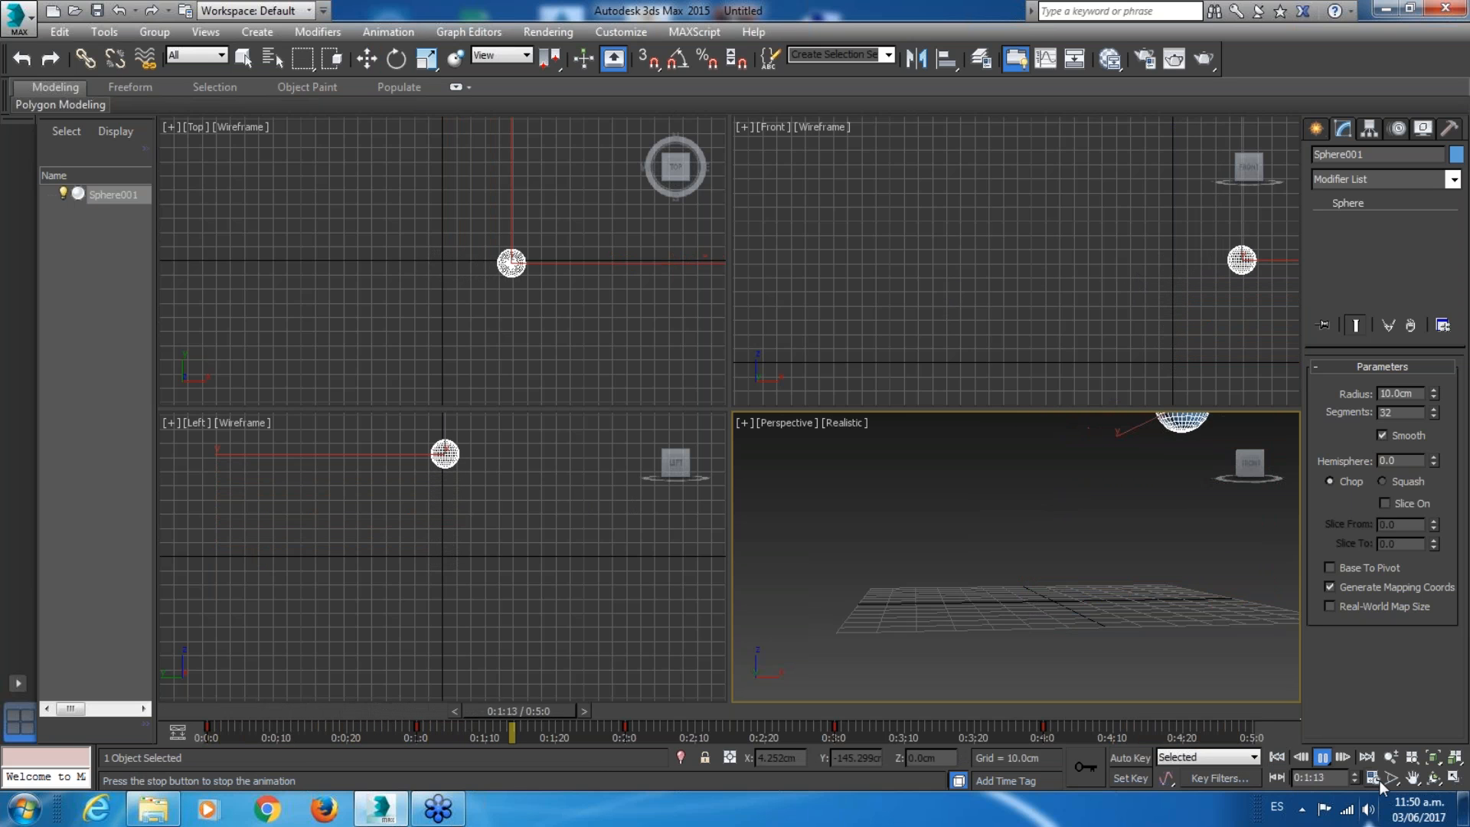
# Set the playback speed to 1x, turn off Real Time, choose the Ping-Pong direction, and preview the animation.
pyautogui.rightClick(1323, 758)
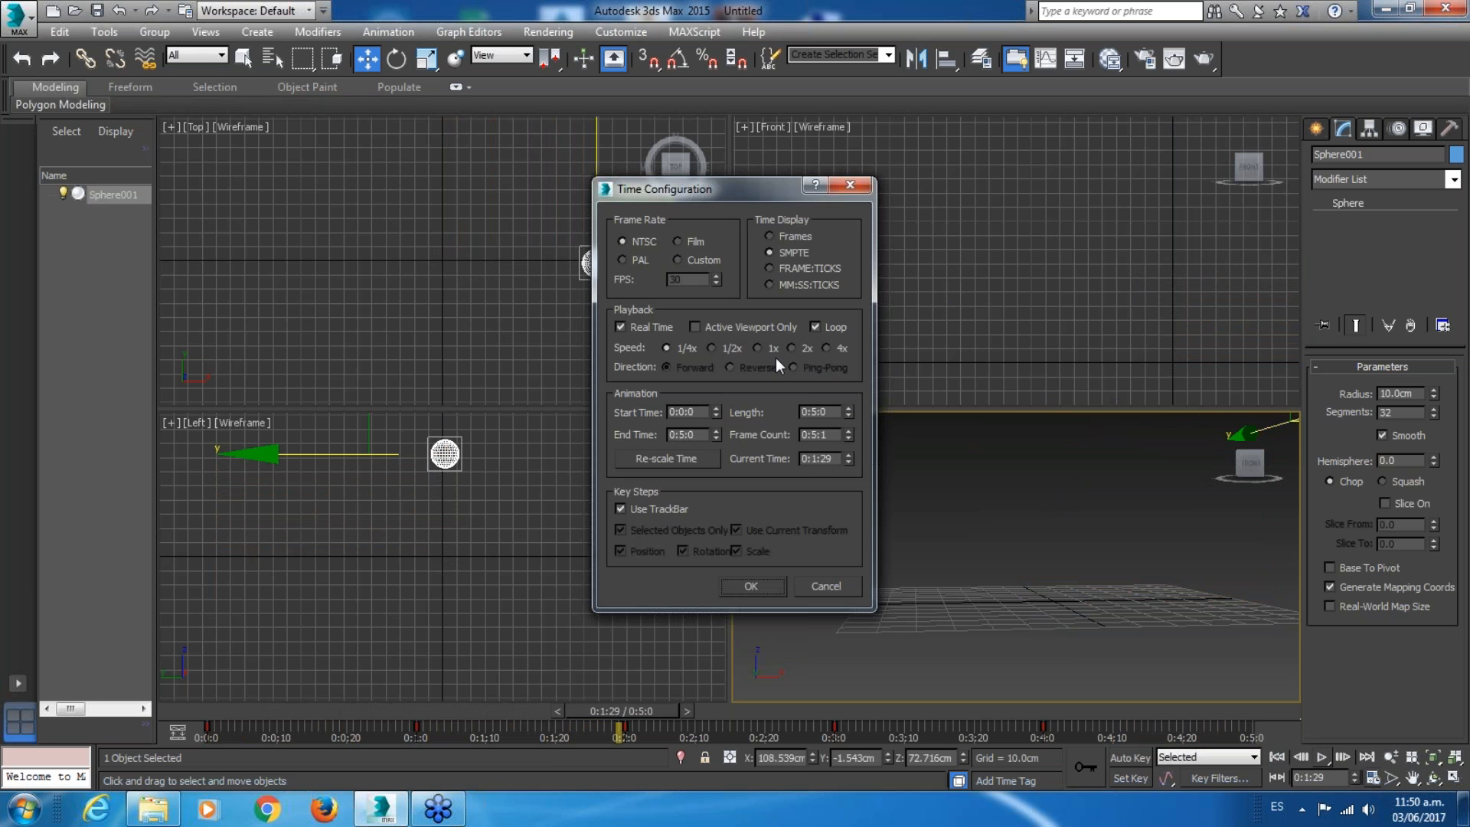
pyautogui.click(757, 347)
pyautogui.click(620, 327)
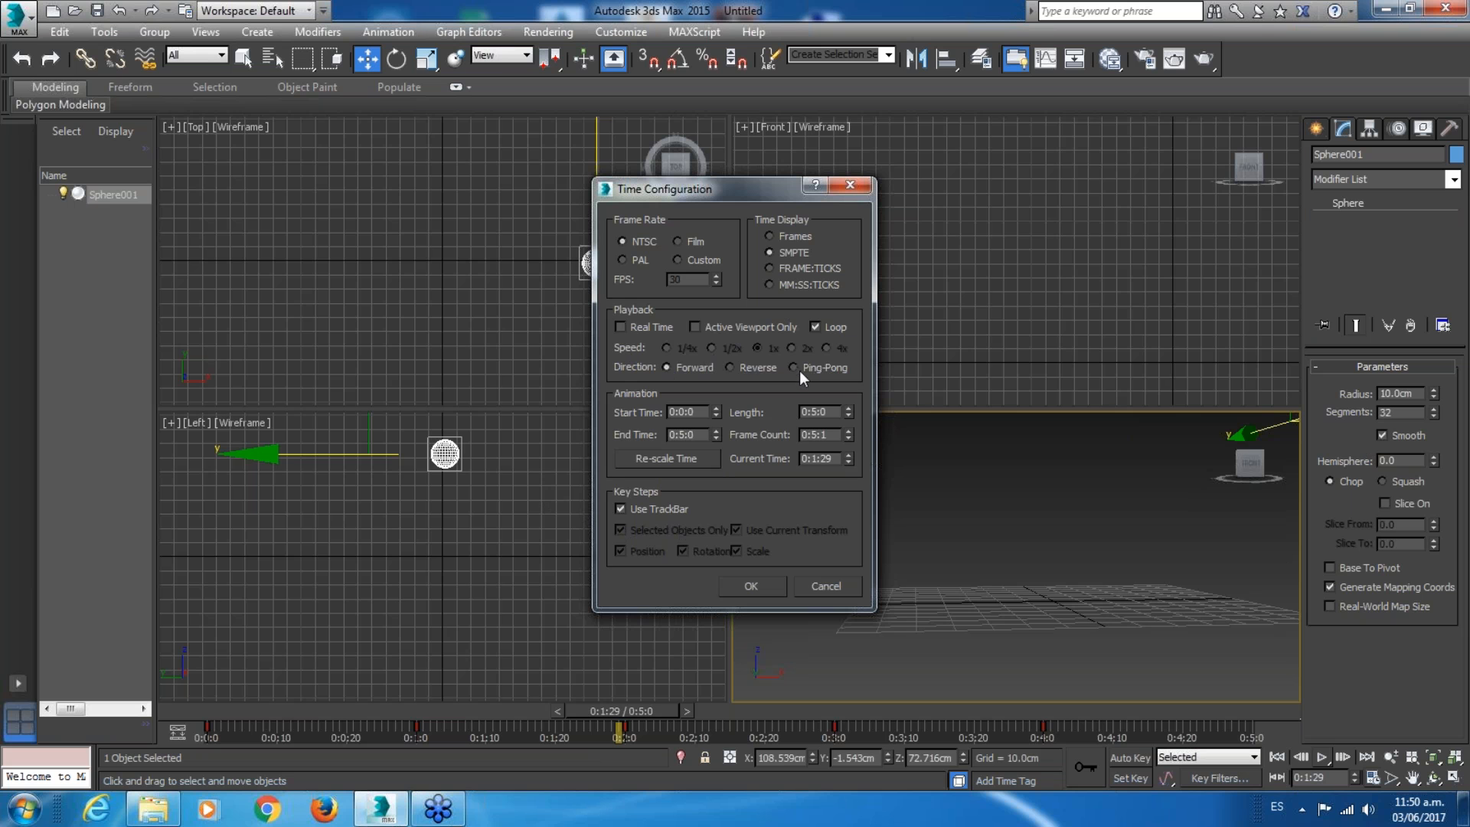
pyautogui.click(752, 586)
pyautogui.click(1323, 756)
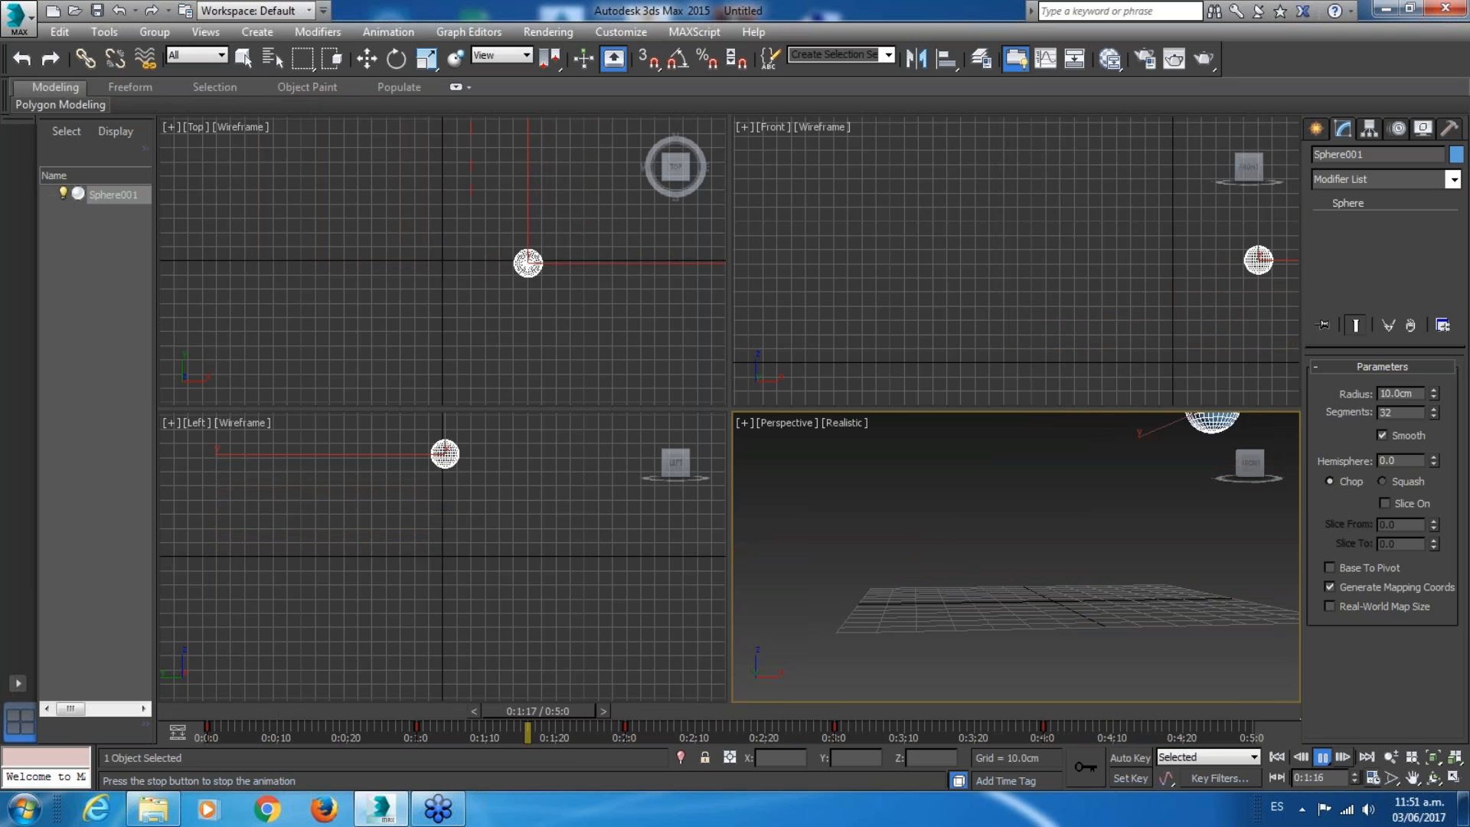
pyautogui.click(1327, 764)
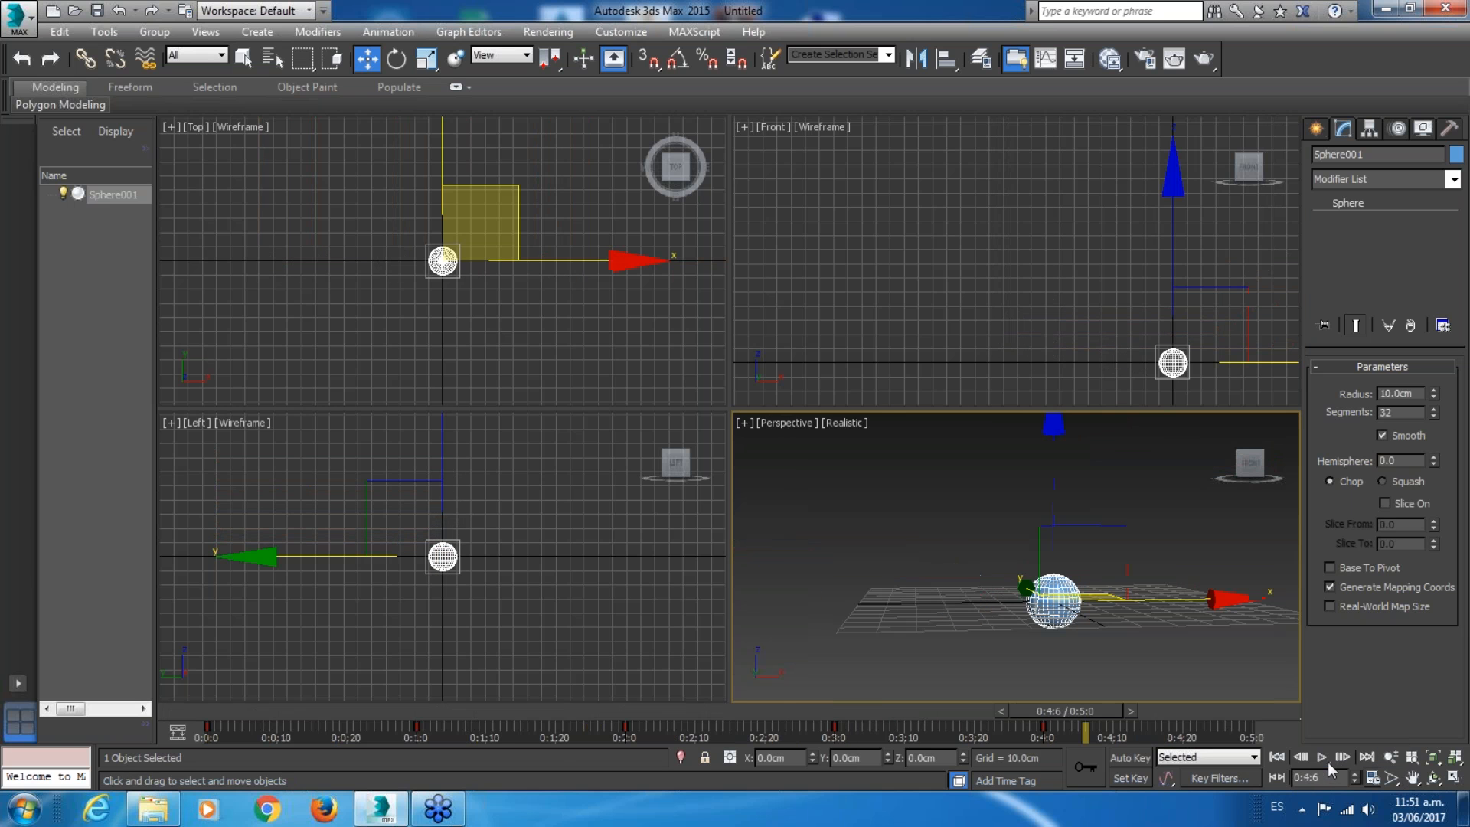
# Set the playback direction to Forward and turn Real Time on in the time configuration.
pyautogui.rightClick(1328, 761)
pyautogui.click(670, 368)
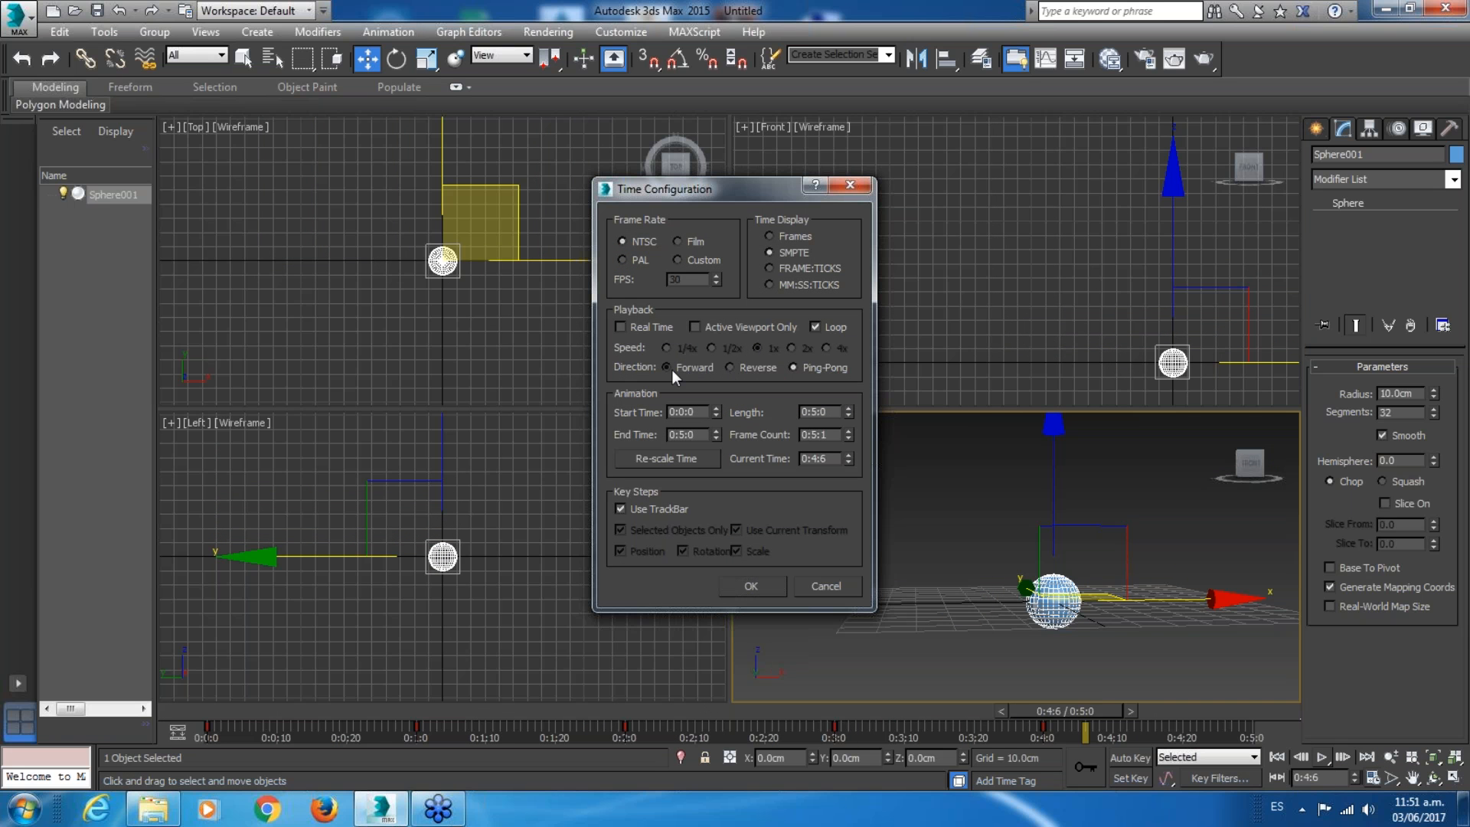
pyautogui.click(622, 328)
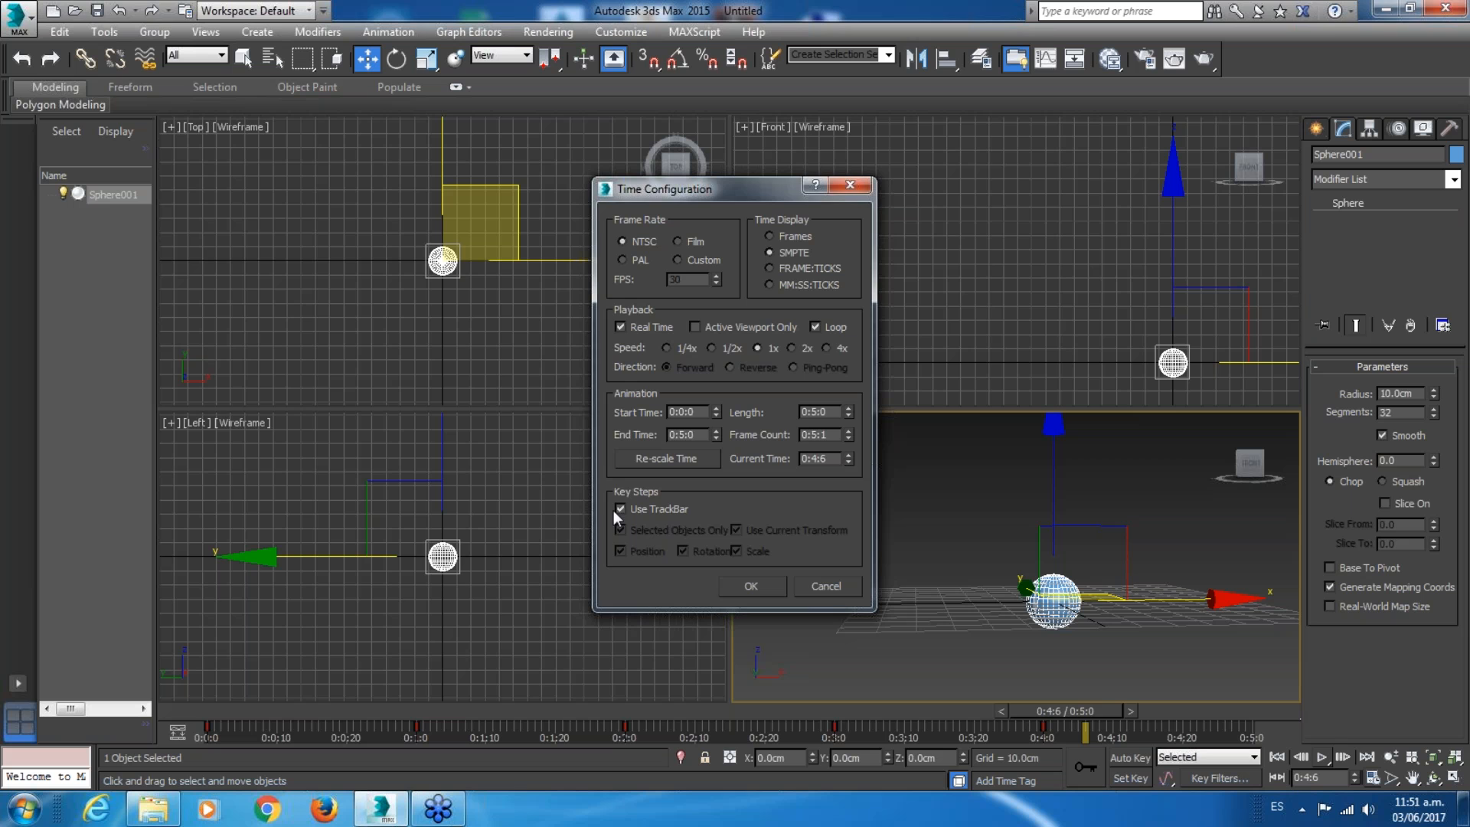
pyautogui.click(50, 307)
pyautogui.moveTo(608, 479)
pyautogui.mouseDown()
pyautogui.moveTo(605, 536)
pyautogui.moveTo(842, 583)
pyautogui.moveTo(761, 464)
pyautogui.moveTo(616, 481)
pyautogui.mouseUp()
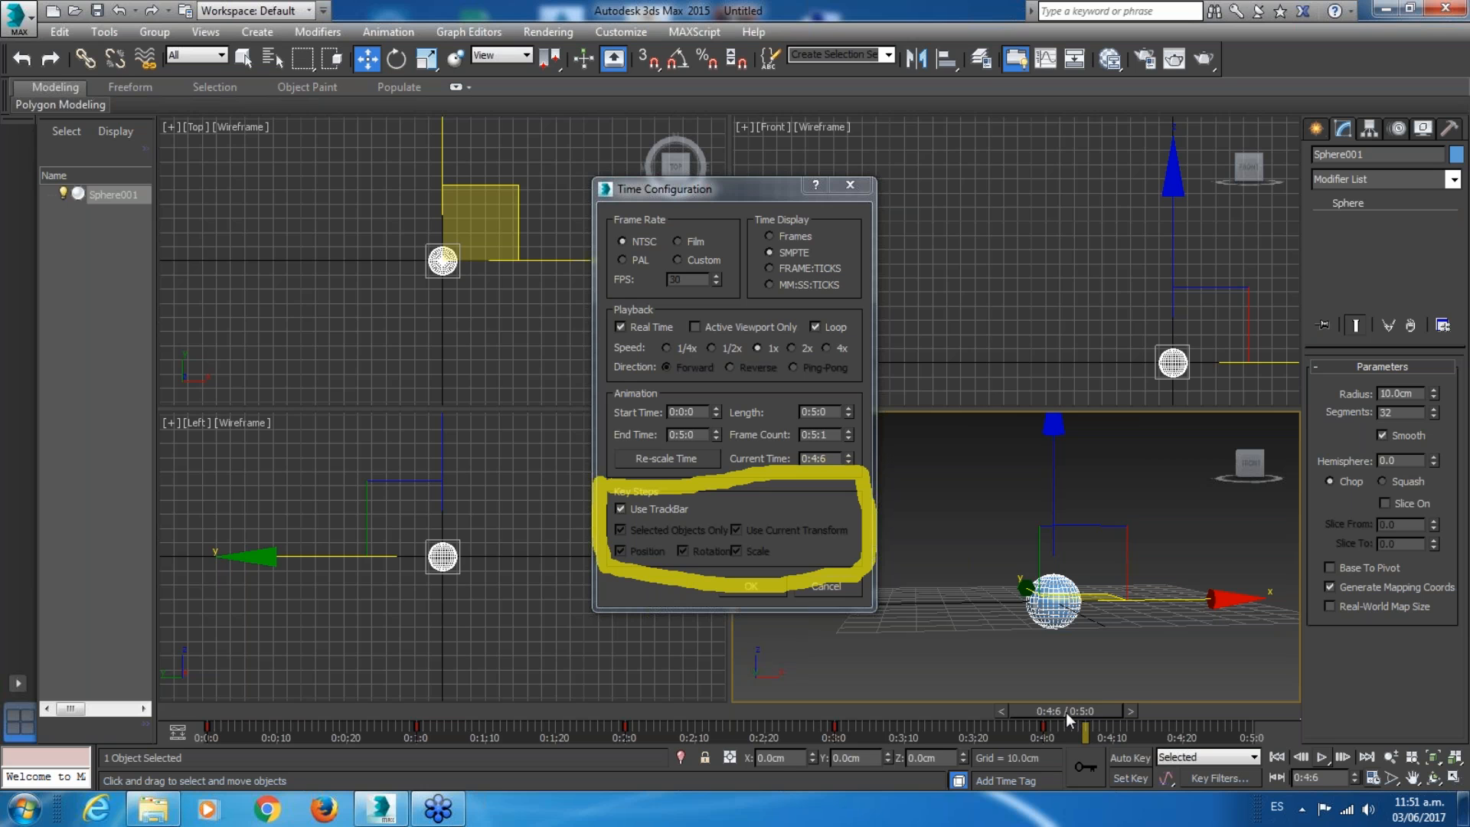
# Turn off Use Current Transform in the key step settings, keeping Use TrackBar enabled.
pyautogui.click(620, 509)
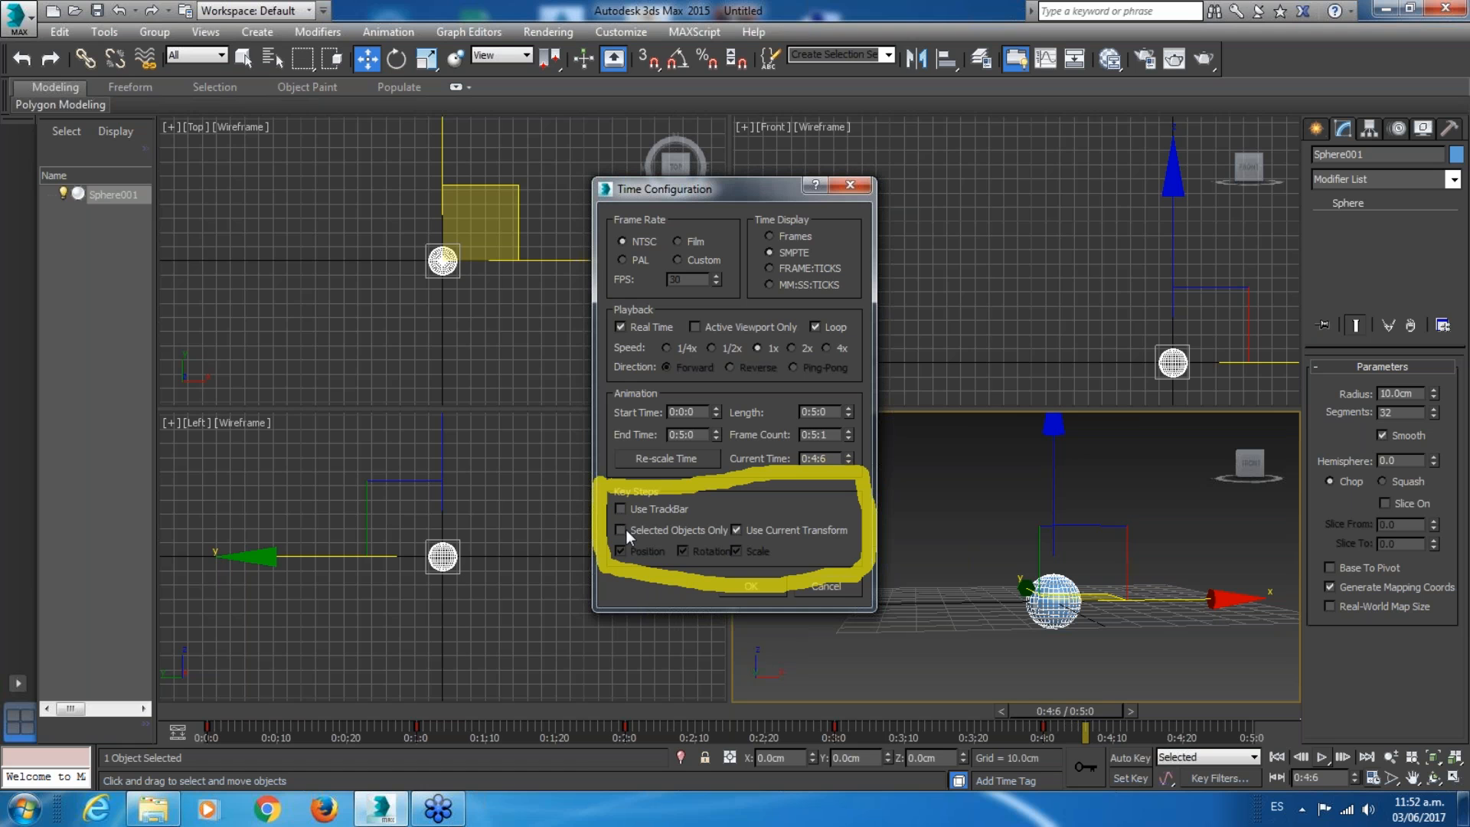
pyautogui.click(747, 530)
pyautogui.click(620, 508)
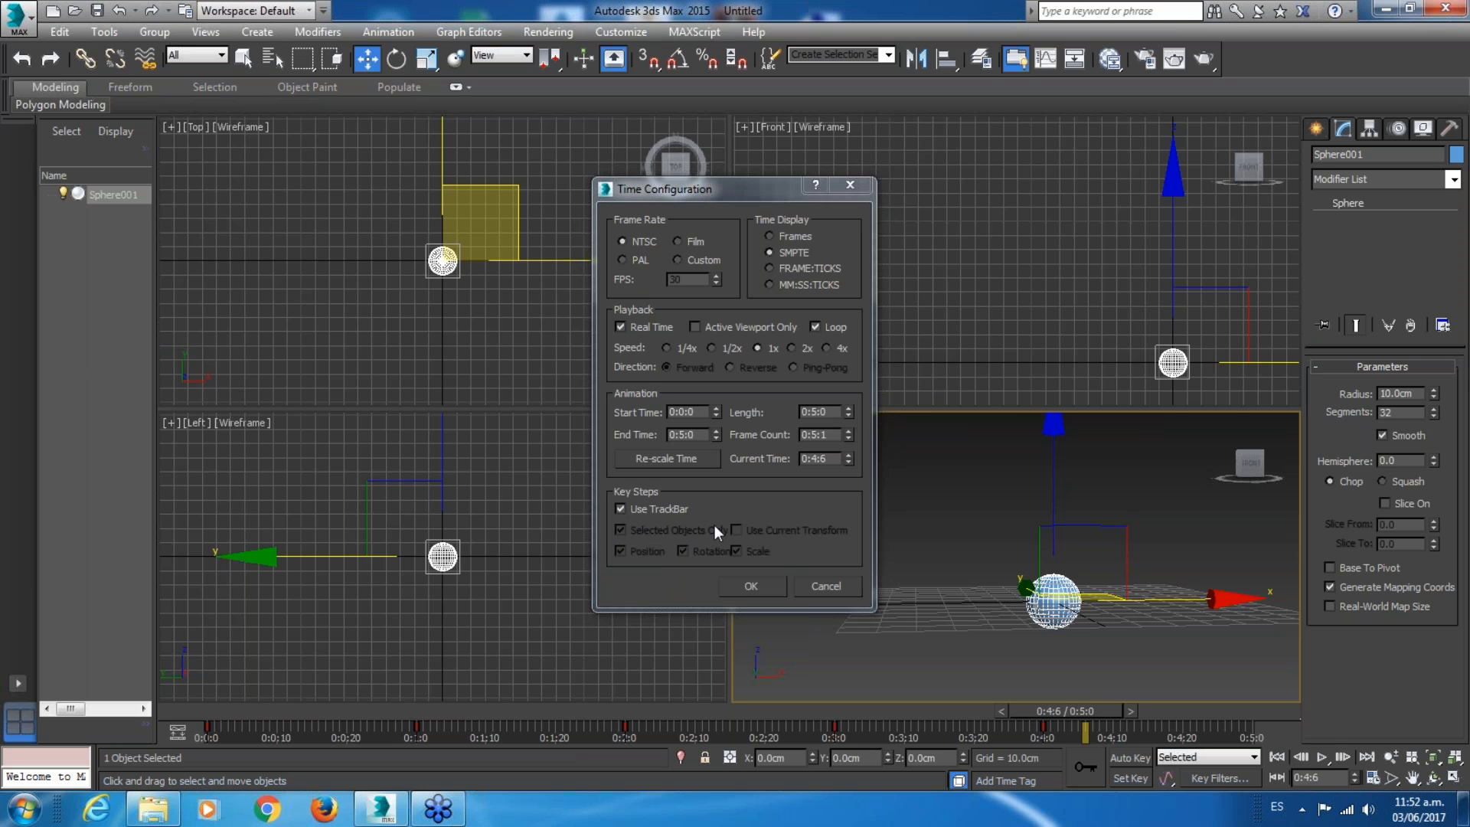
pyautogui.click(751, 585)
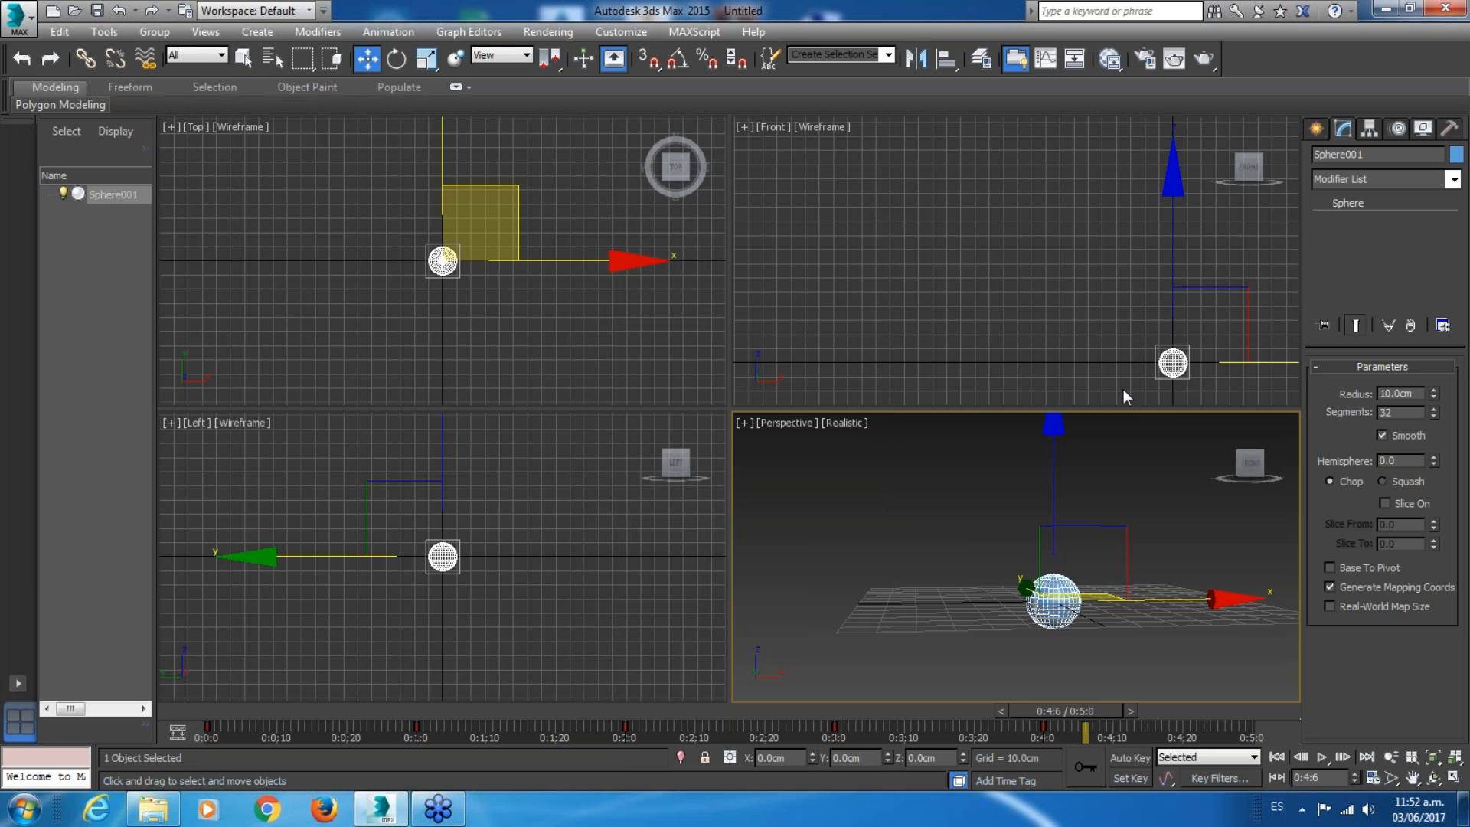
# Play the animation from 0:0:0 in real time and stop it.
pyautogui.click(1276, 756)
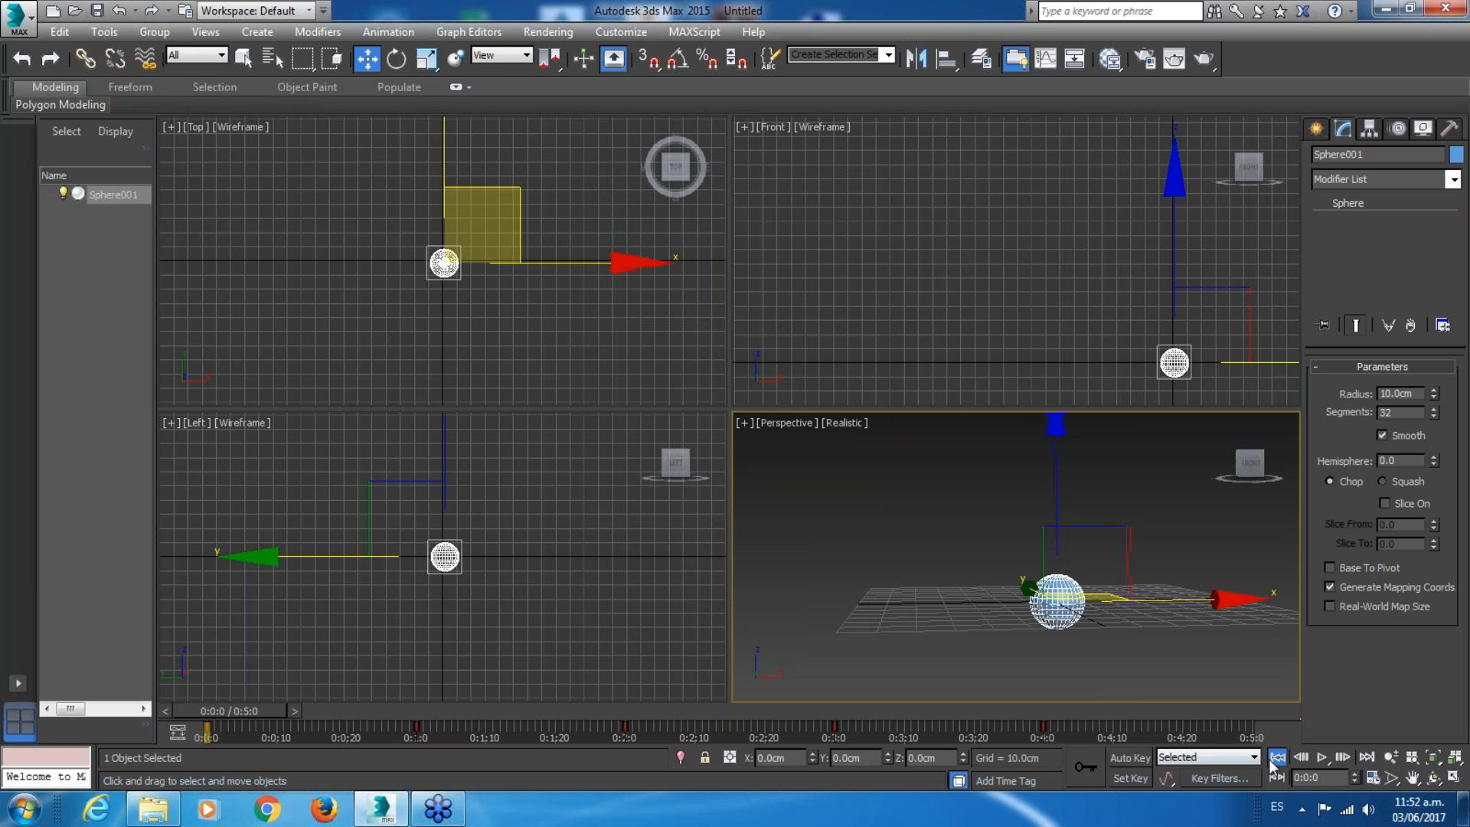
pyautogui.click(1312, 756)
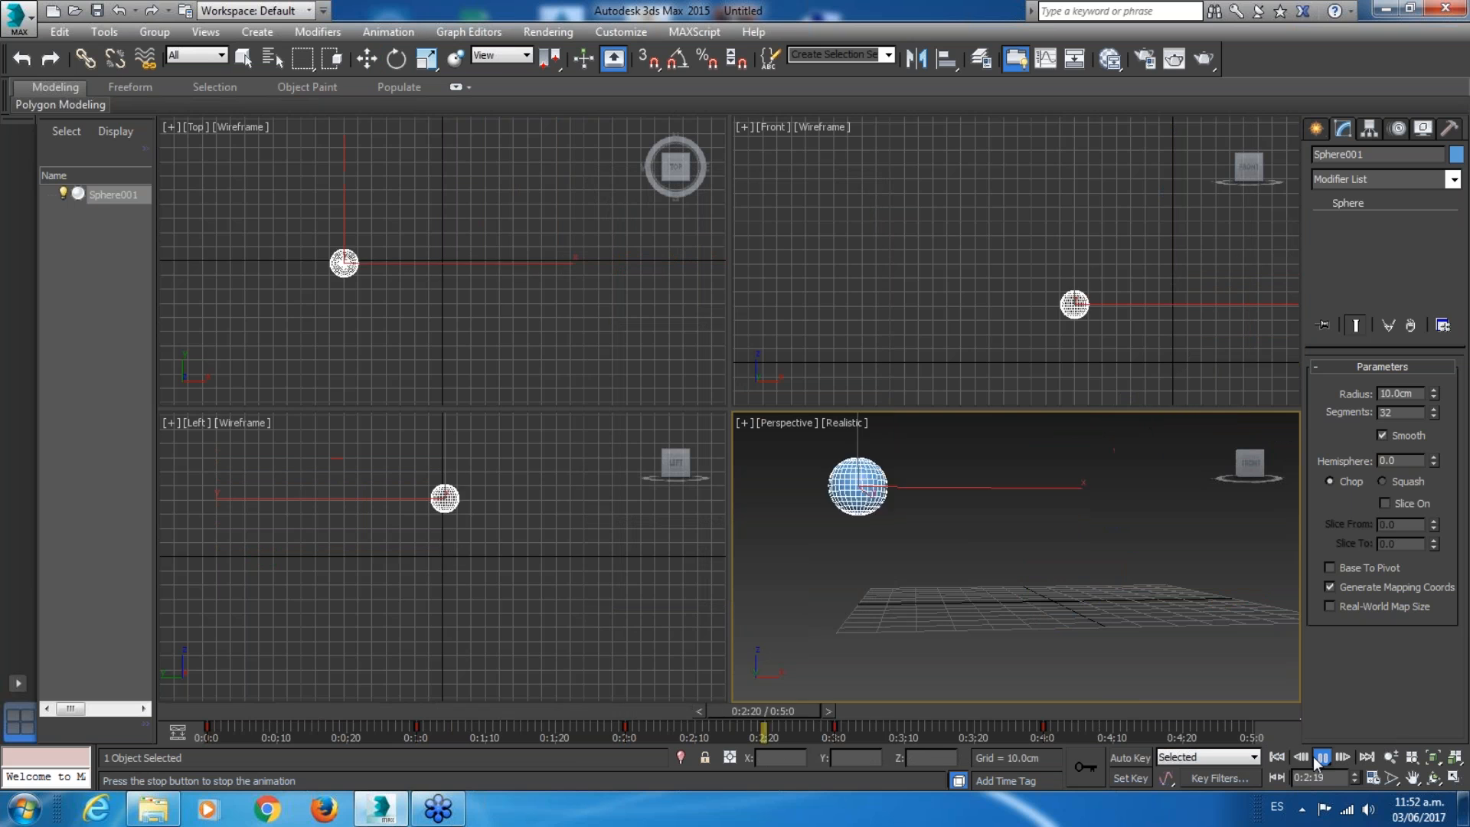
pyautogui.click(1315, 757)
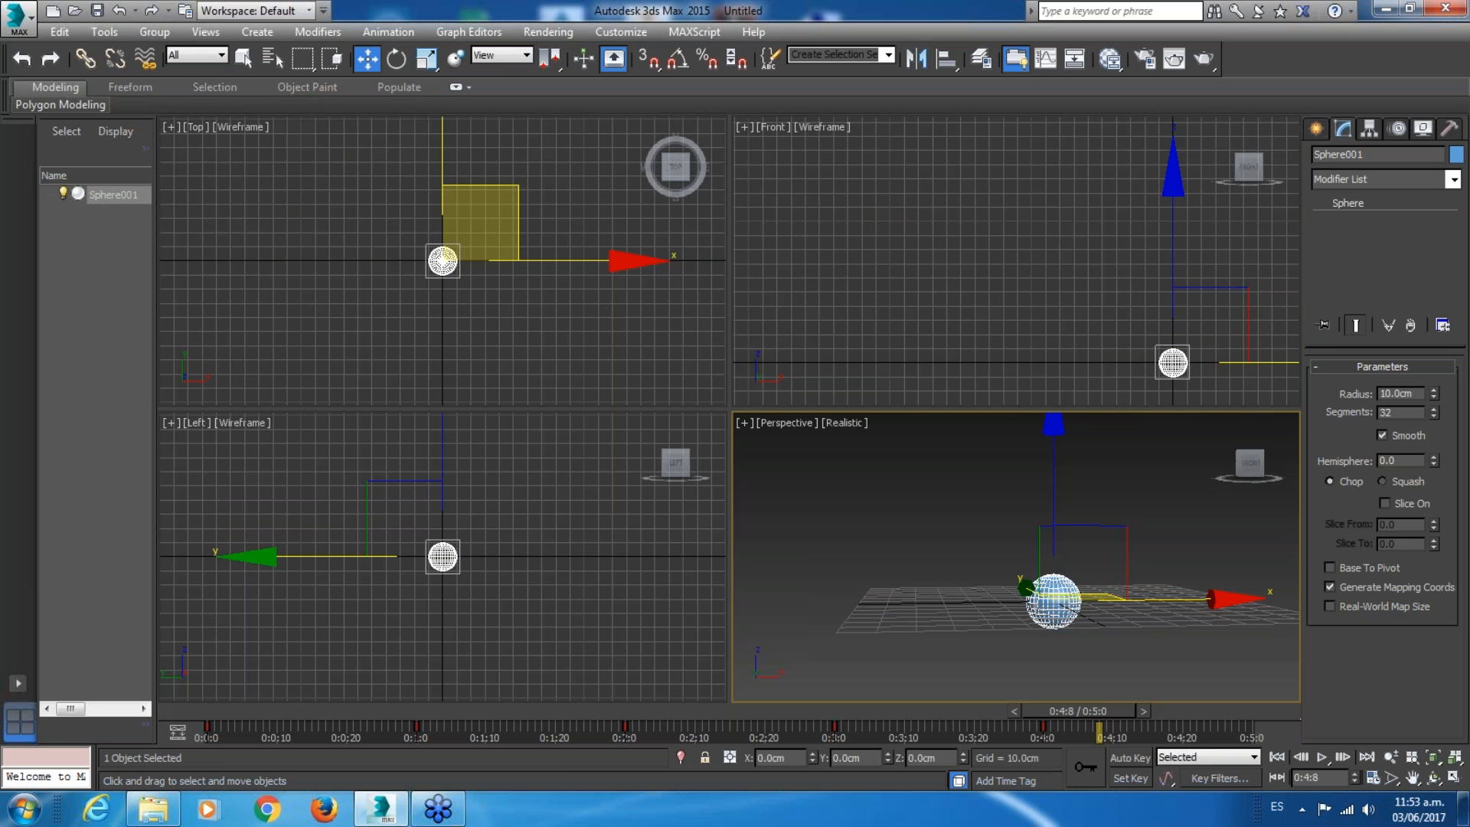
# Clone the sphere in the Top view, placing the copy about 45 cm away in the positive Y direction.
pyautogui.moveTo(466, 213); pyautogui.dragTo(476, 238, button='middle')
pyautogui.keyDown('shift'); pyautogui.moveTo(475, 243); pyautogui.dragTo(475, 179); pyautogui.keyUp('shift')
pyautogui.click(732, 479)
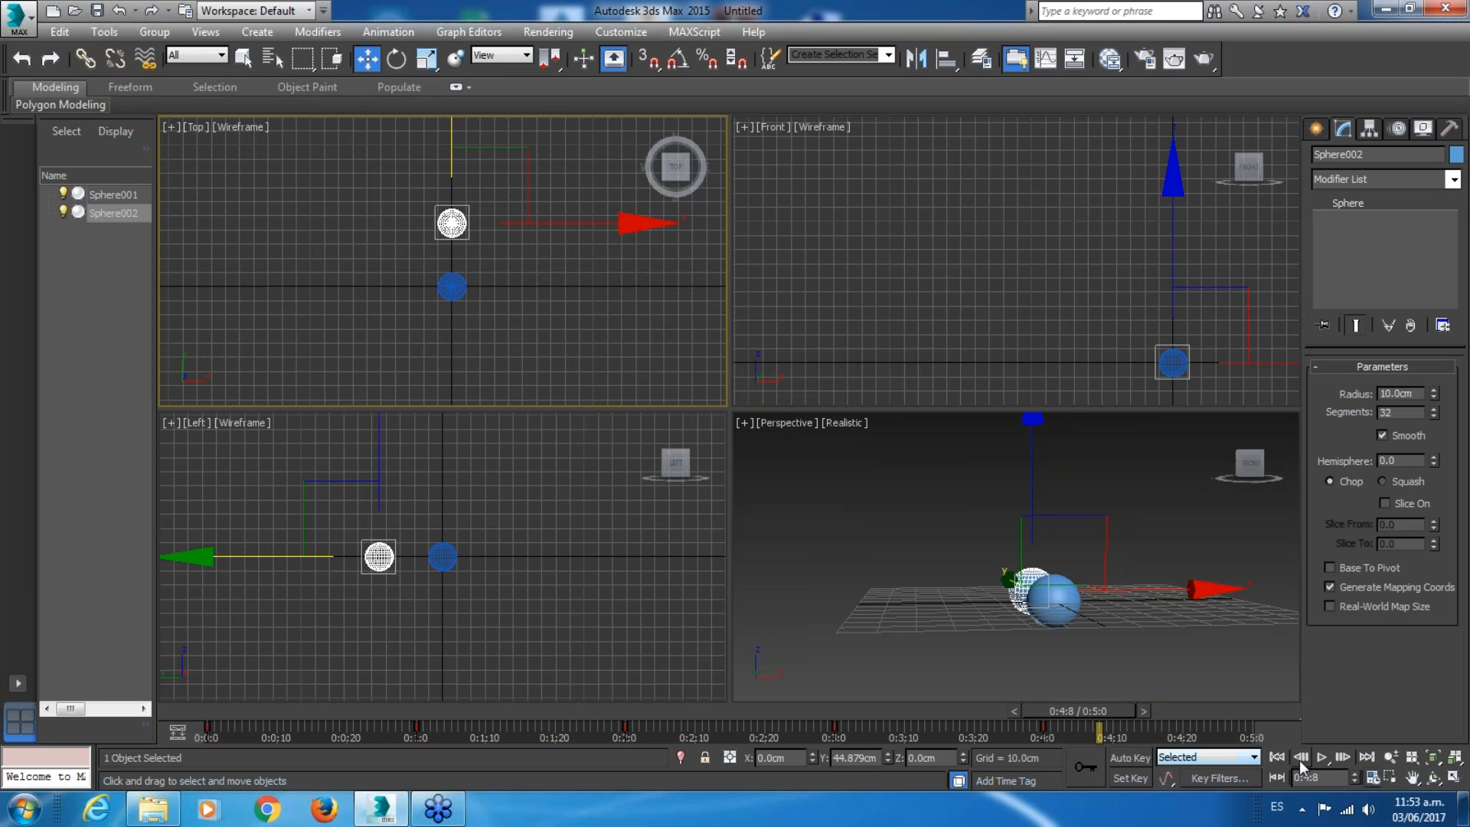
# Play the animation with both spheres from the start and return to 0:0:0.
pyautogui.click(1277, 757)
pyautogui.click(1326, 755)
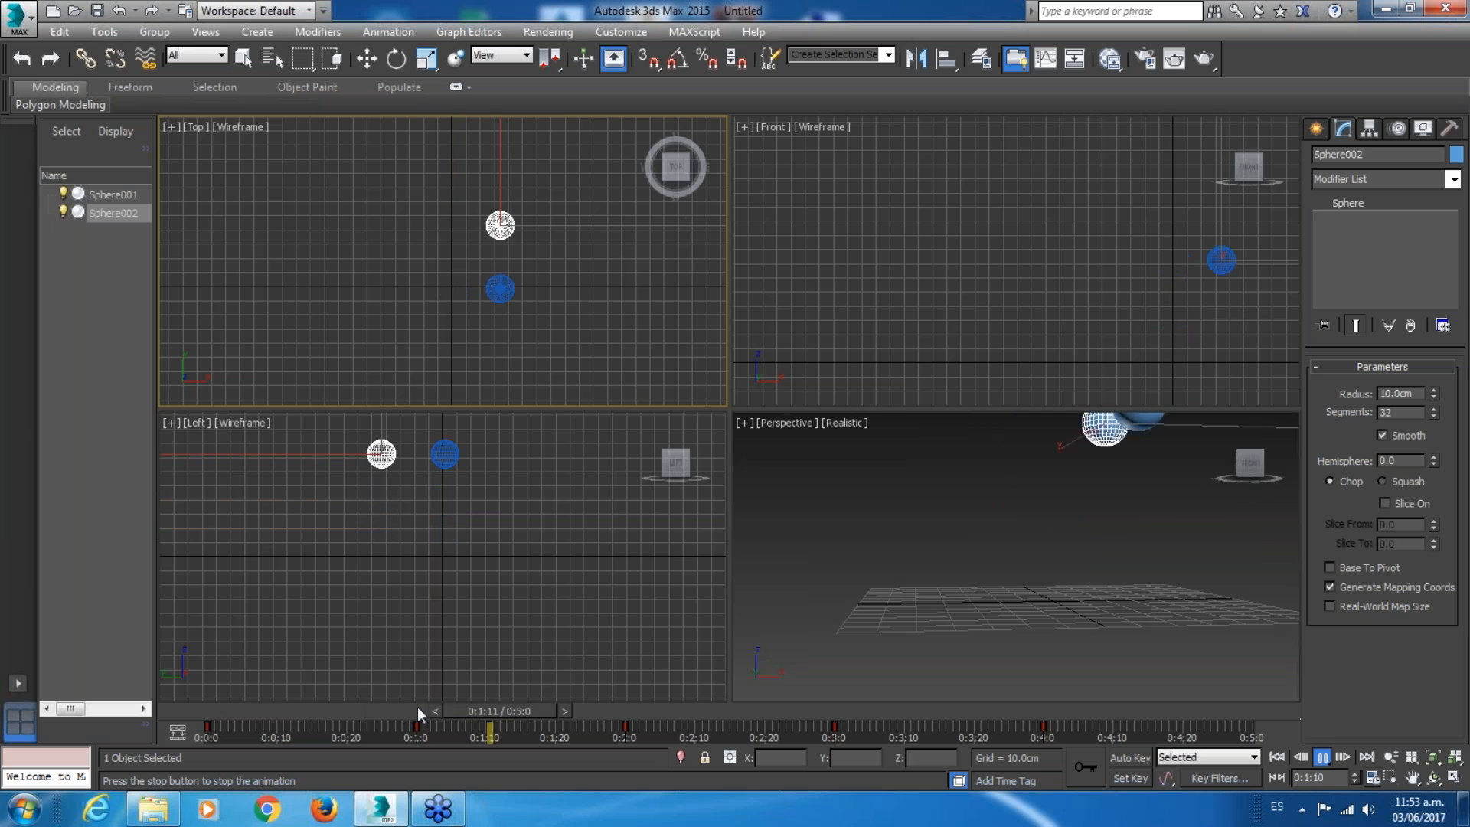
pyautogui.moveTo(413, 709); pyautogui.dragTo(230, 709)
pyautogui.press('w')
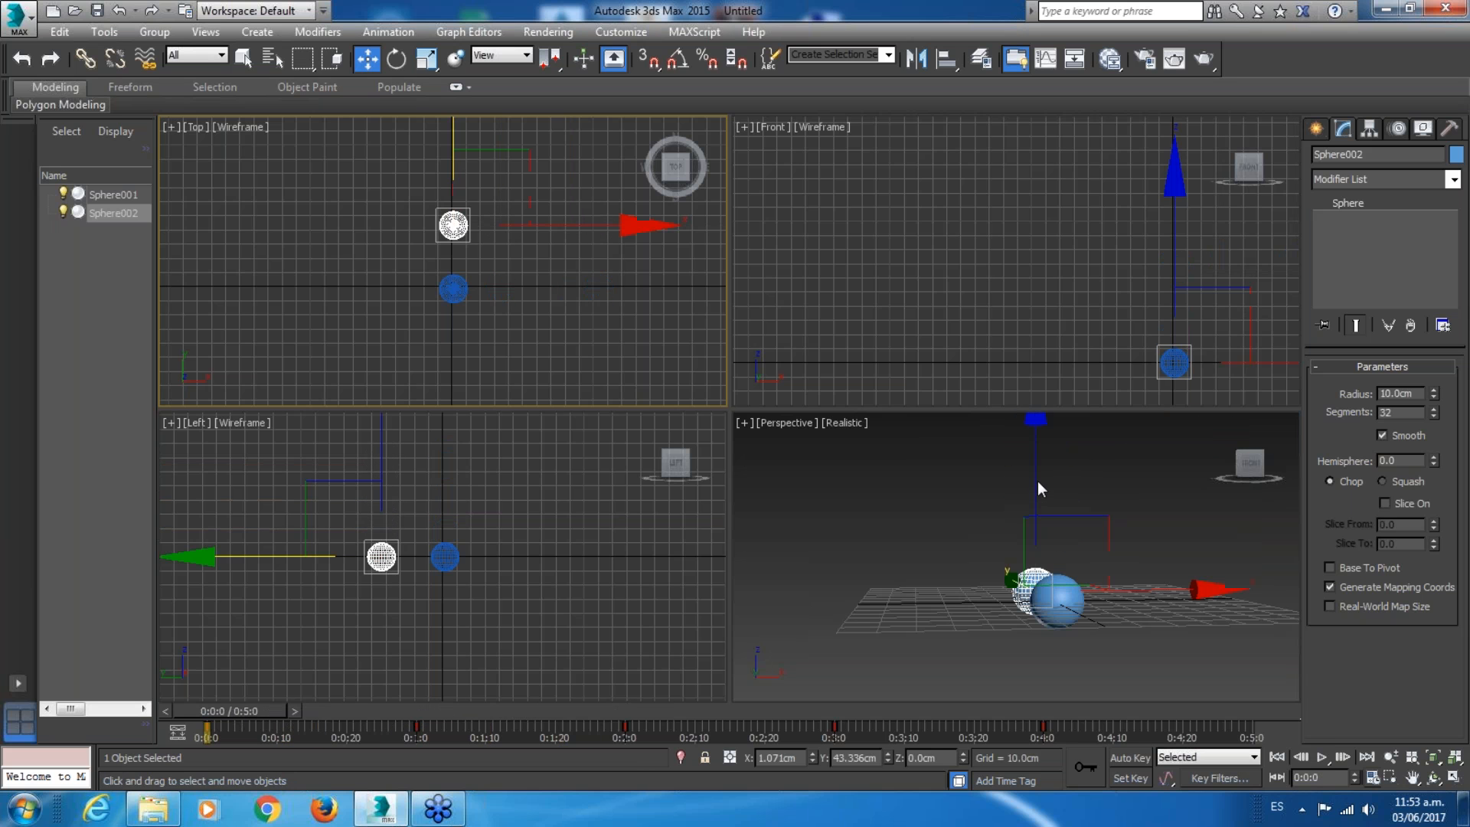
# At 0:0:0, lower the cloned sphere to about Z -29 cm and rotate it with Angle Snap on.
pyautogui.moveTo(1036, 490); pyautogui.dragTo(1035, 546)
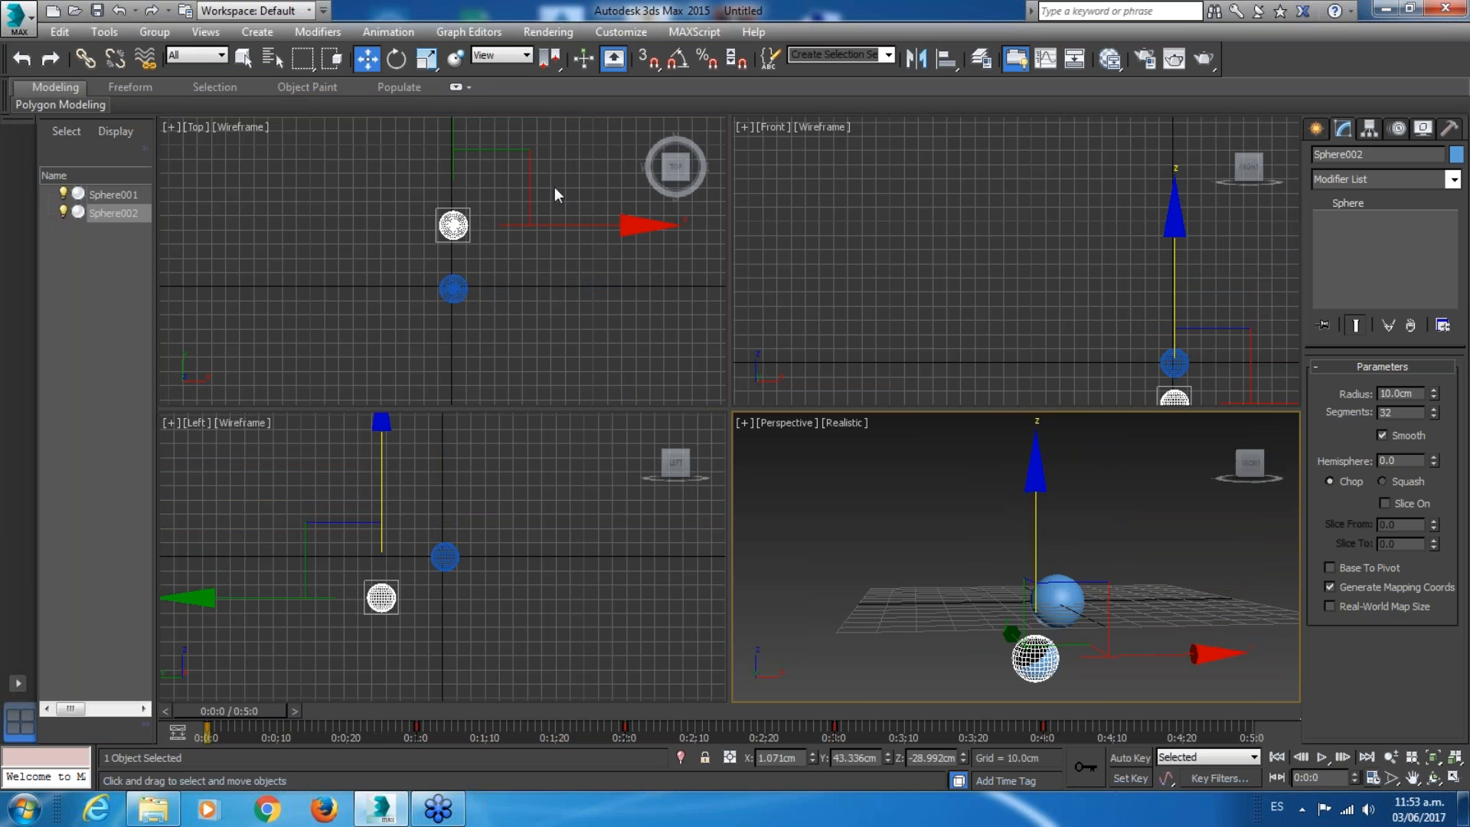
pyautogui.click(395, 59)
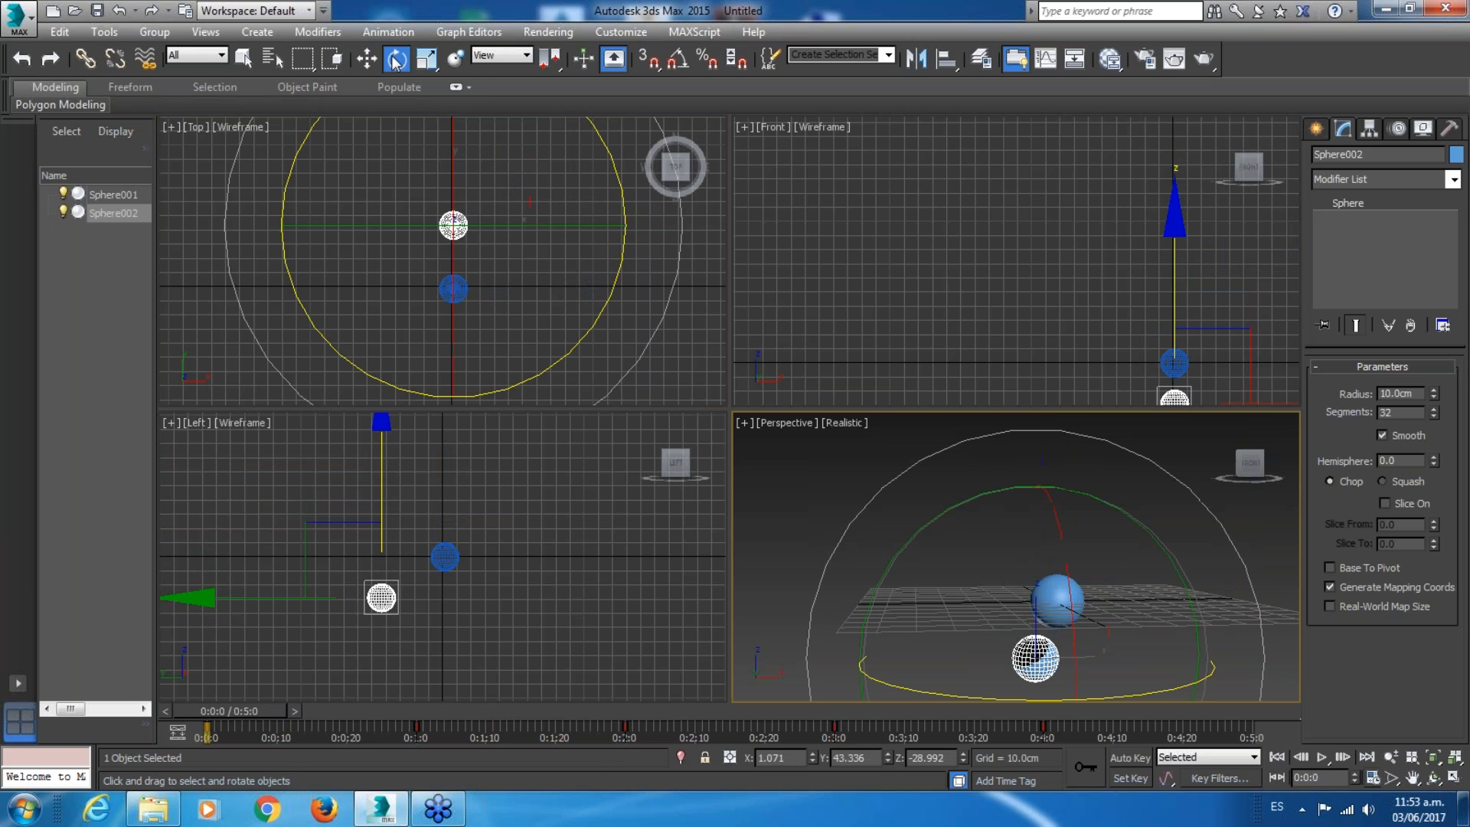
pyautogui.click(678, 61)
pyautogui.moveTo(1013, 692); pyautogui.dragTo(968, 533, button='middle')
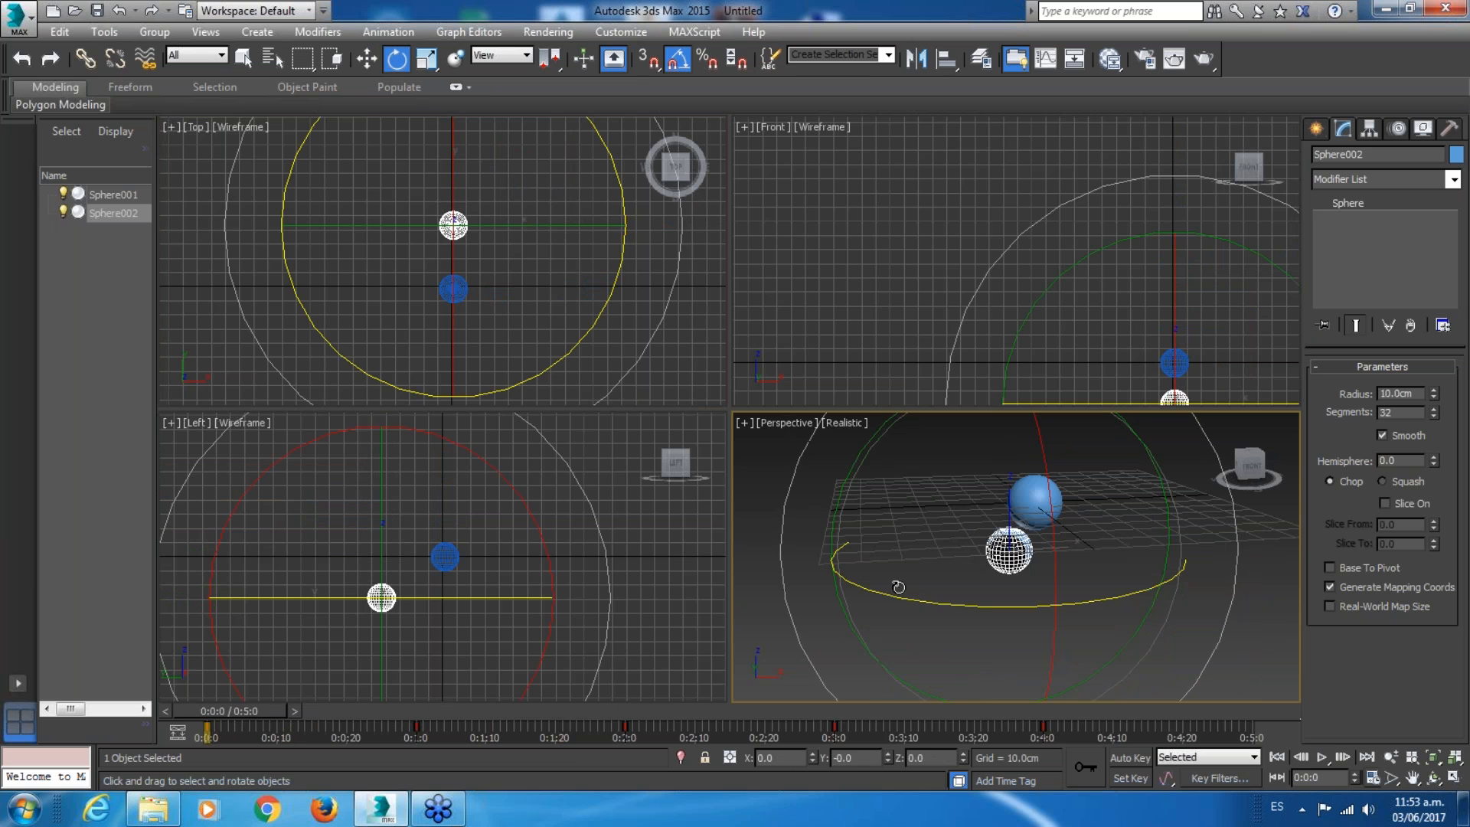
pyautogui.moveTo(900, 597); pyautogui.dragTo(1164, 589)
# Play the animation, watch both spheres in the Perspective view, and scrub the timeline to 0:0:15.
pyautogui.click(367, 59)
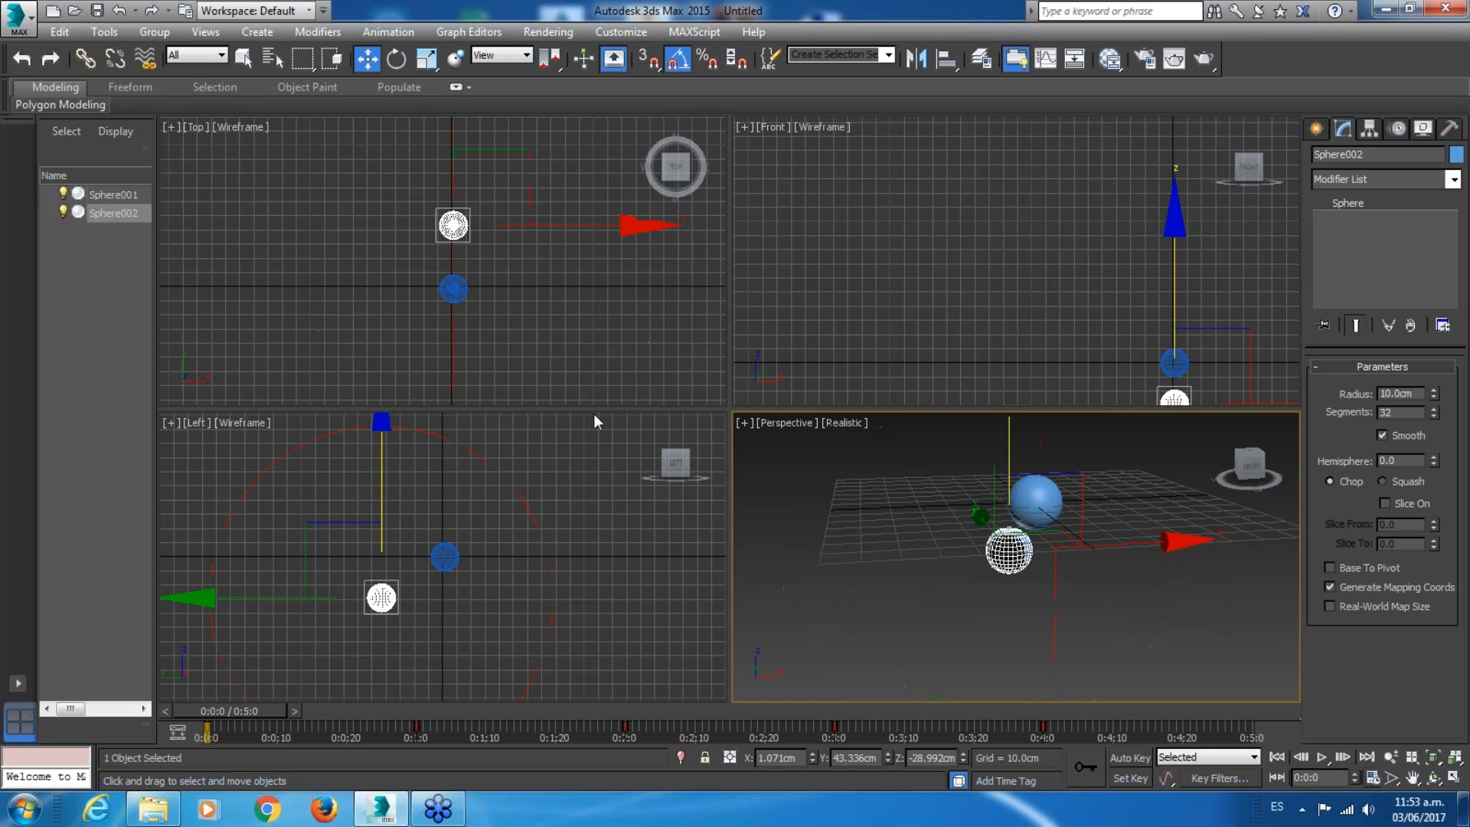
pyautogui.click(1323, 758)
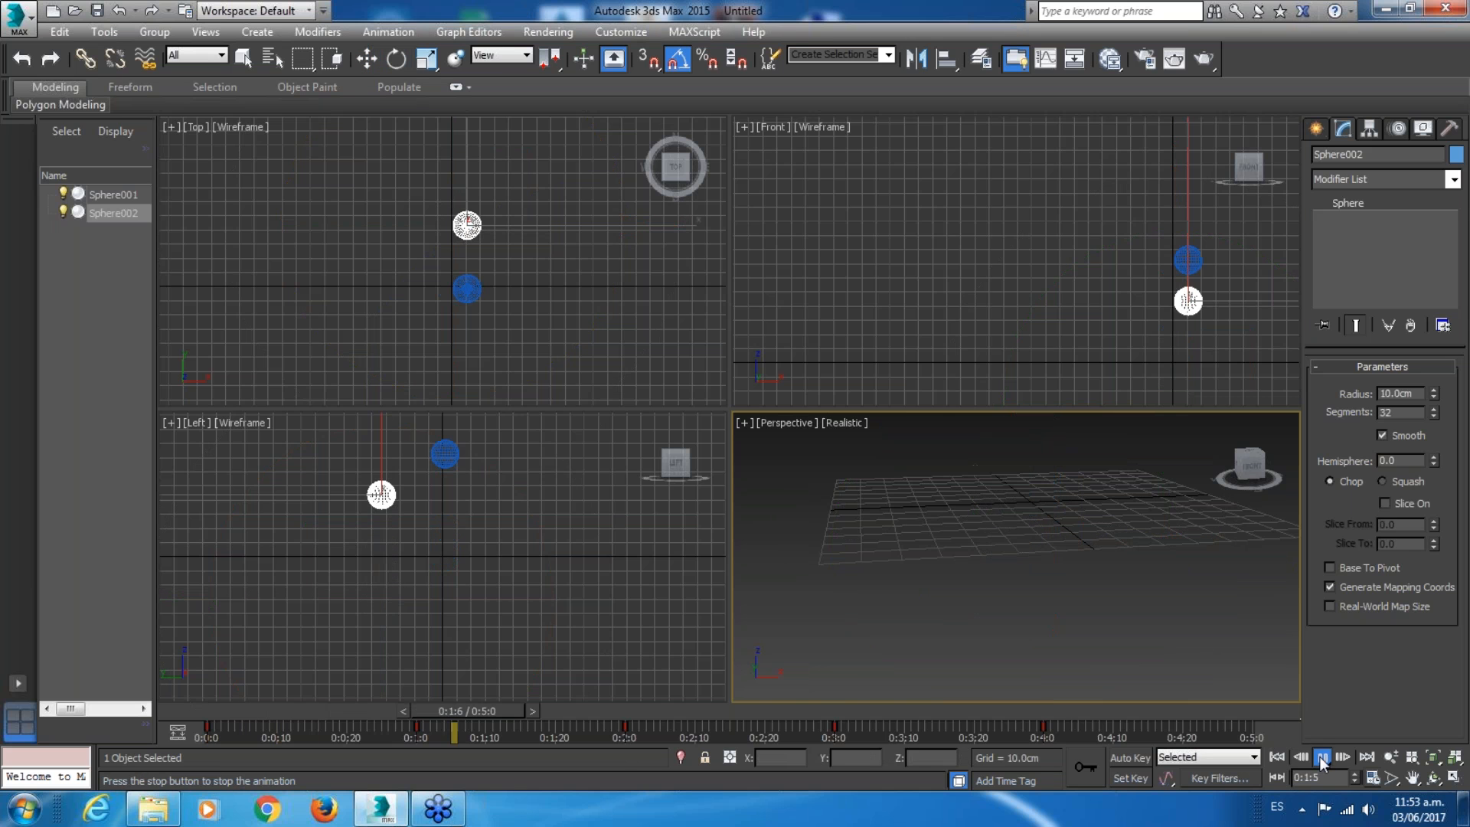
pyautogui.moveTo(1027, 475); pyautogui.dragTo(862, 530, button='middle')
pyautogui.scroll(-3, 973, 580)
pyautogui.moveTo(972, 579); pyautogui.dragTo(1130, 517, button='middle')
pyautogui.scroll(1, 1130, 517)
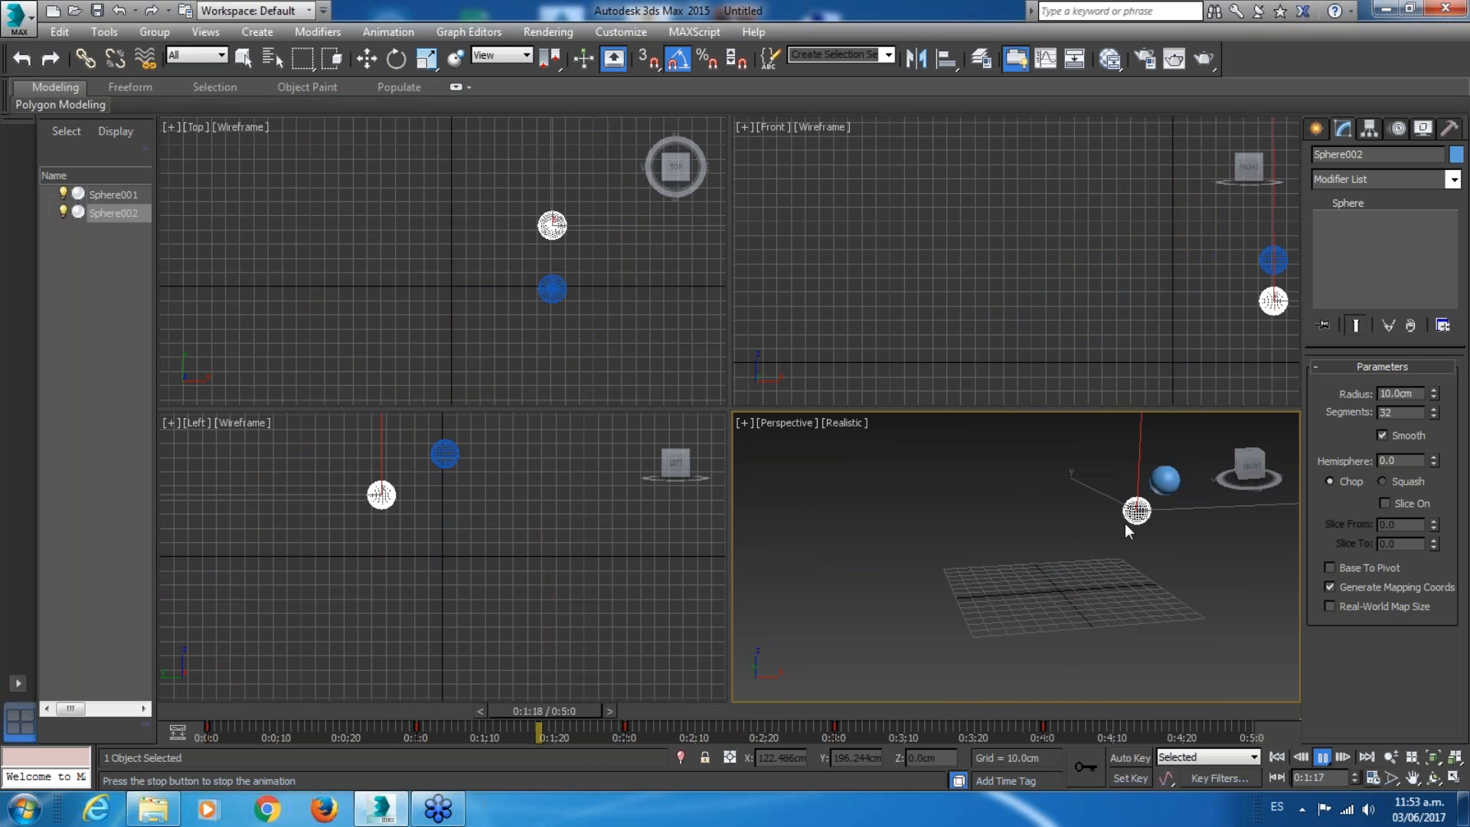
pyautogui.click(367, 59)
pyautogui.click(312, 706)
pyautogui.moveTo(312, 707); pyautogui.dragTo(343, 707)
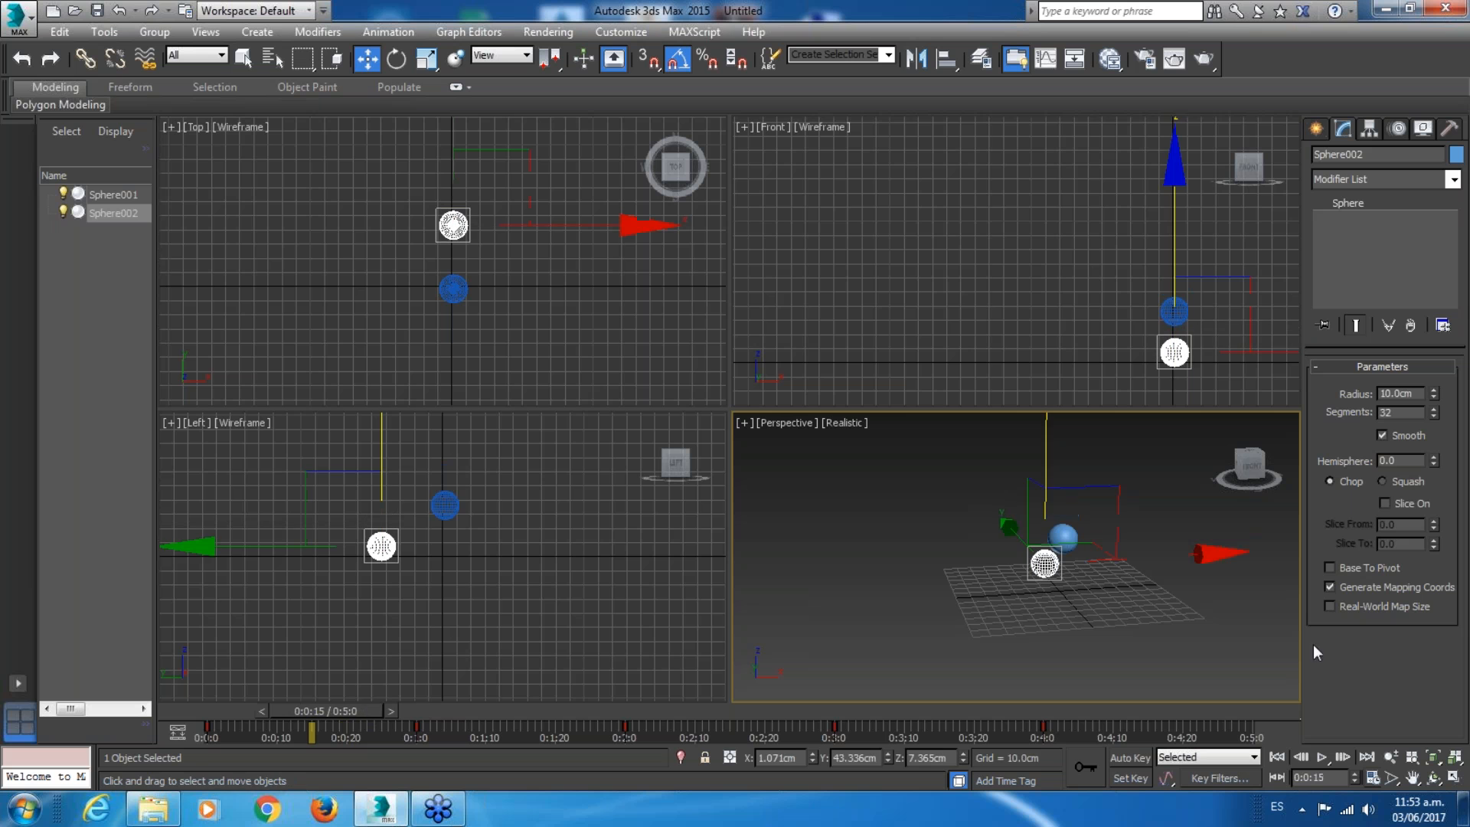
# Move the cloned sphere to about X -76 cm and Z 15 cm, play the animation, and return to 0:0:0.
pyautogui.moveTo(1116, 512); pyautogui.dragTo(1003, 510)
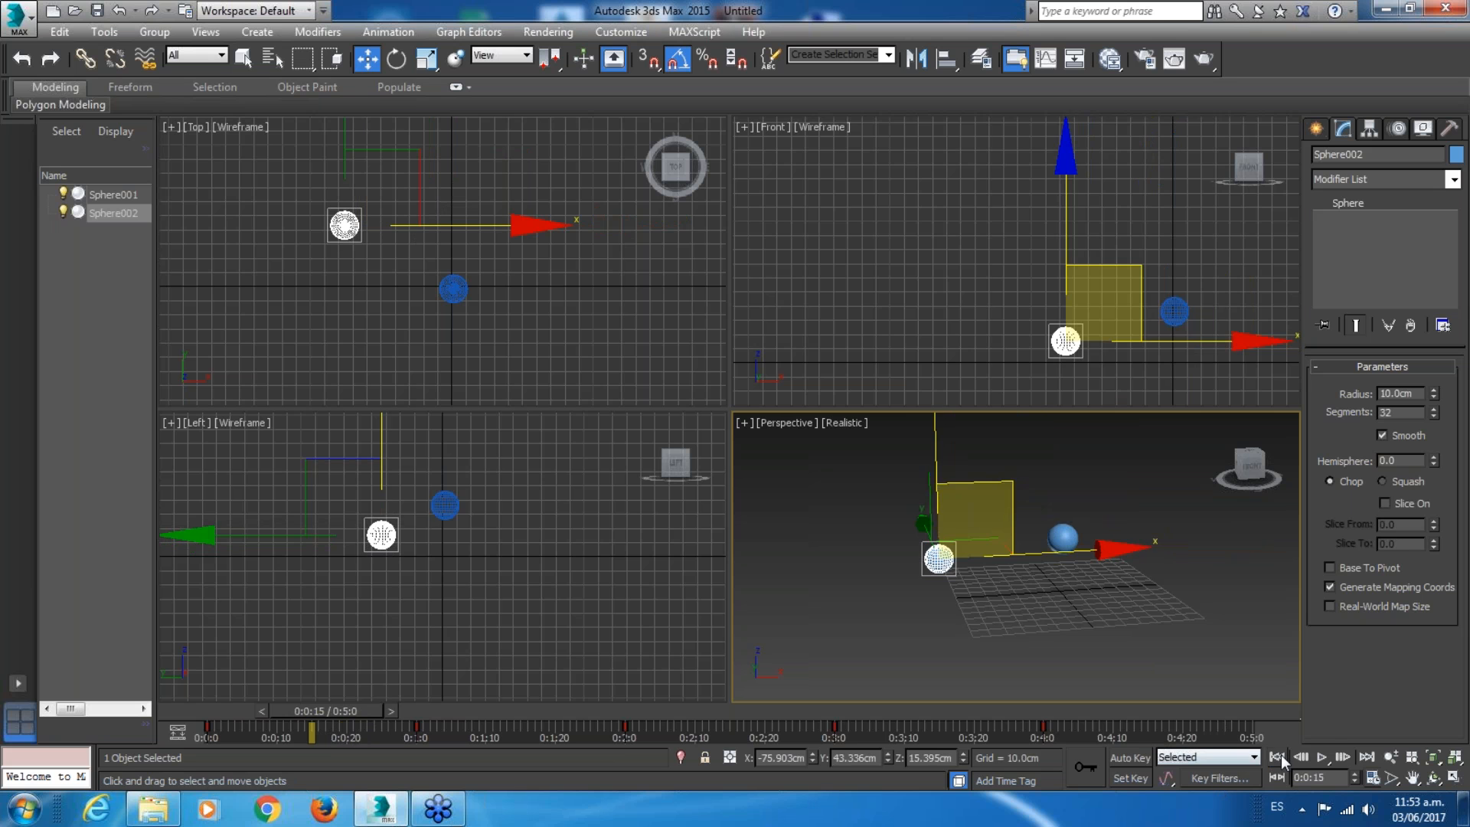
pyautogui.click(1322, 757)
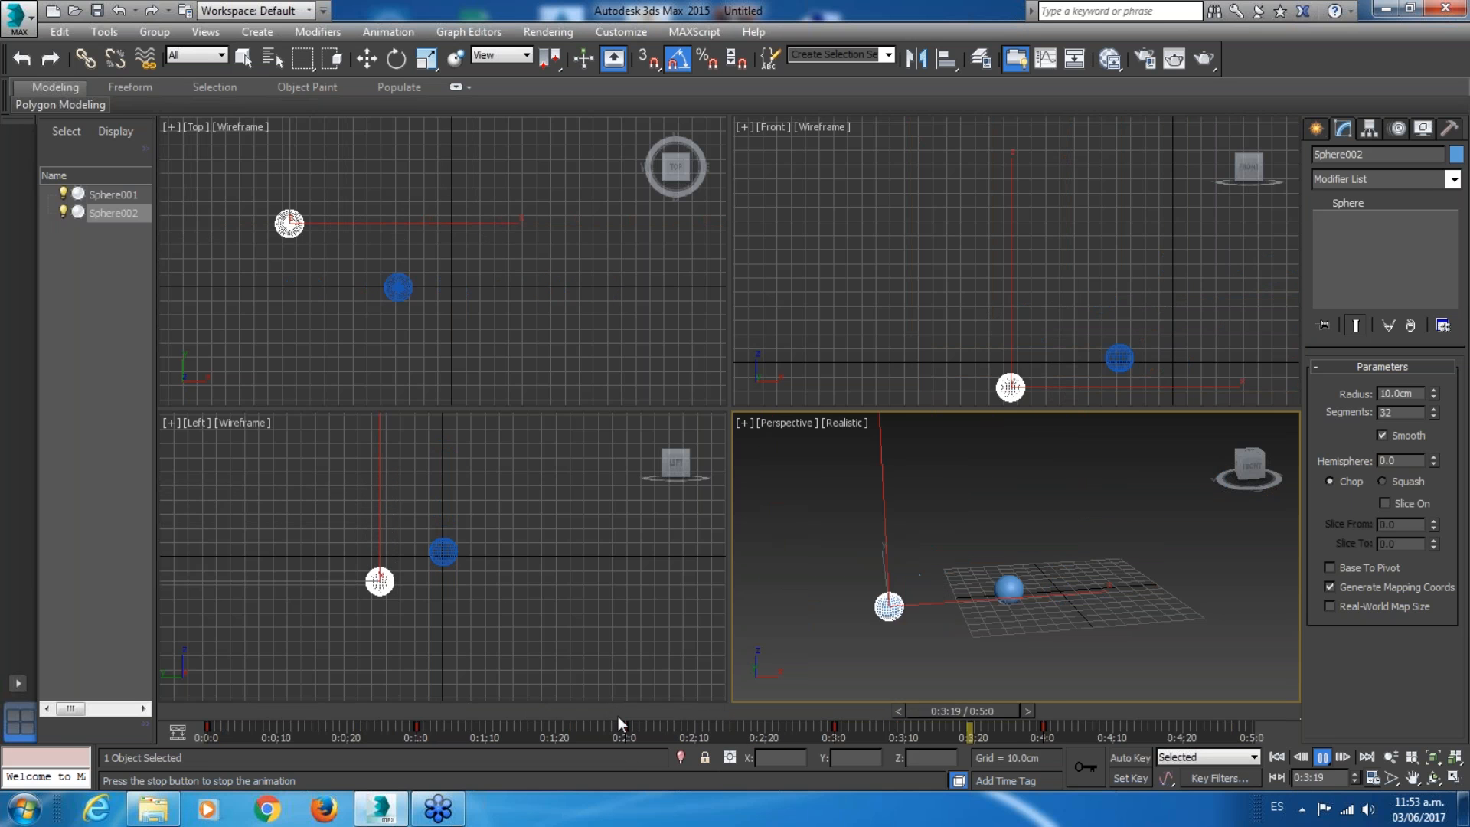
pyautogui.moveTo(583, 715); pyautogui.dragTo(145, 721)
pyautogui.press('w')
pyautogui.click(1026, 646)
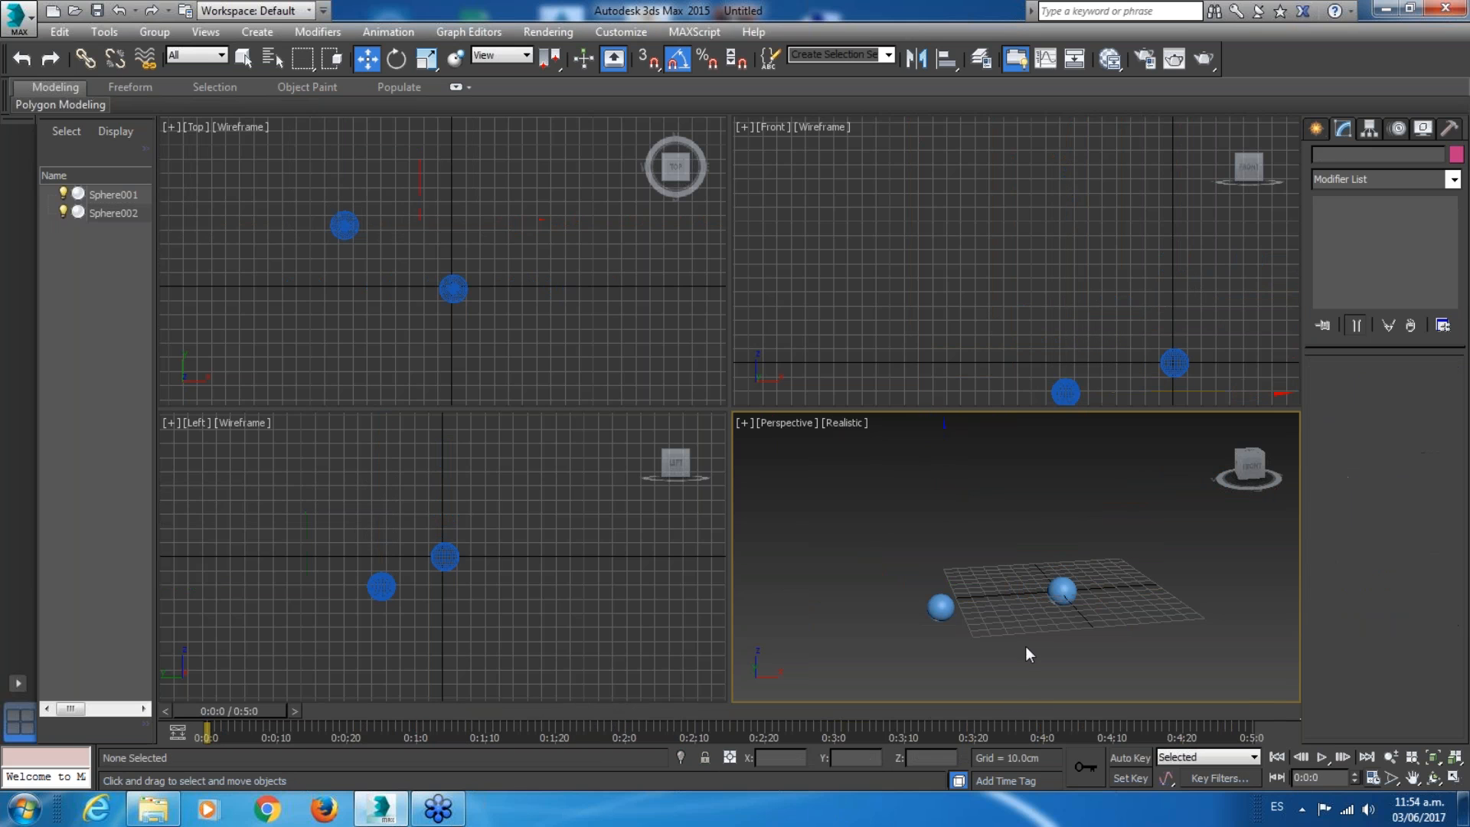
# Examine the original sphere's keys on the timeline by selecting them as a group, and clear the selection.
pyautogui.click(1061, 590)
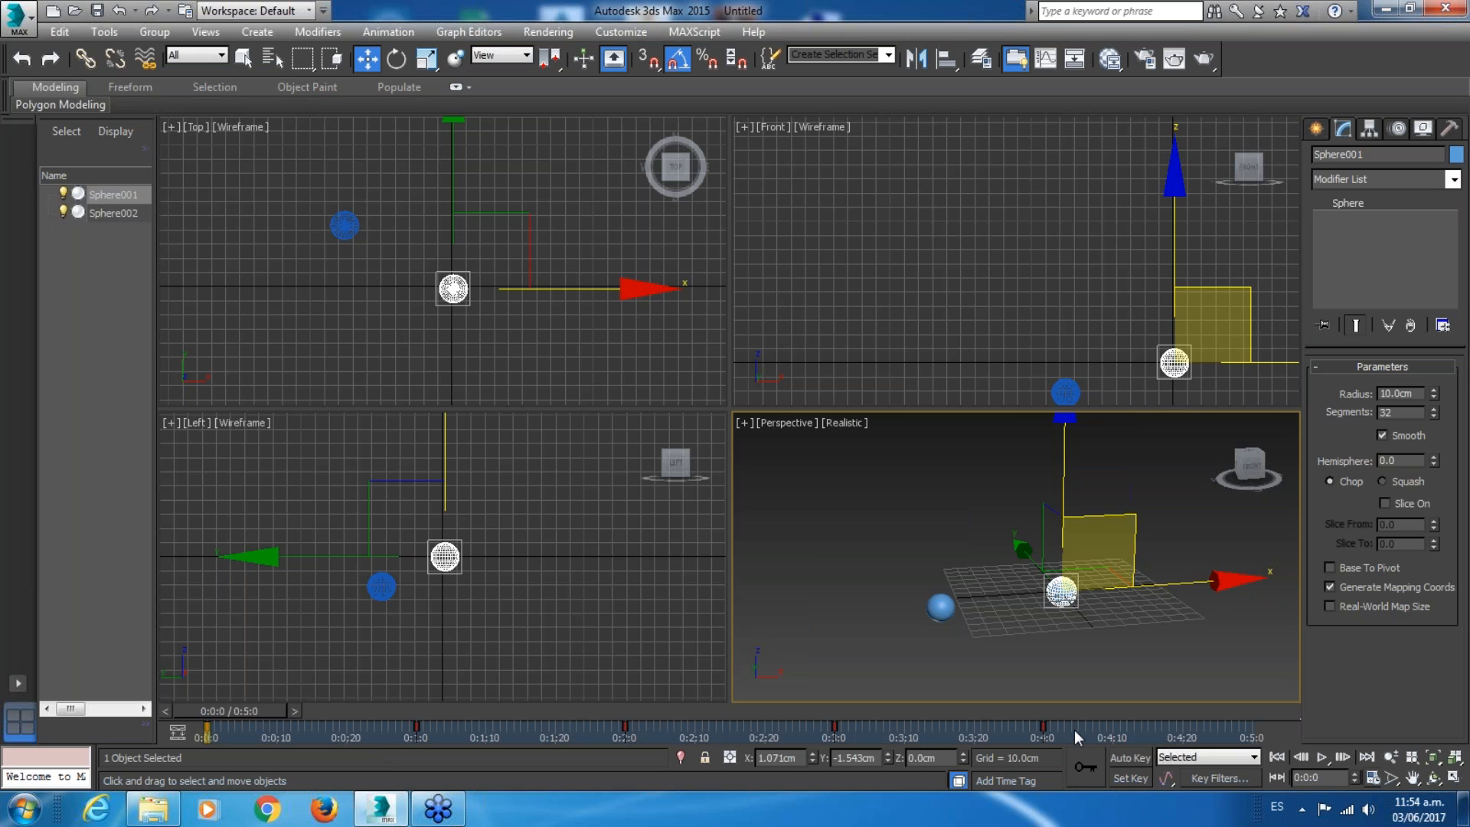
pyautogui.moveTo(972, 738); pyautogui.dragTo(196, 724)
pyautogui.moveTo(1044, 735); pyautogui.dragTo(202, 747)
pyautogui.click(1104, 735)
pyautogui.click(1045, 671)
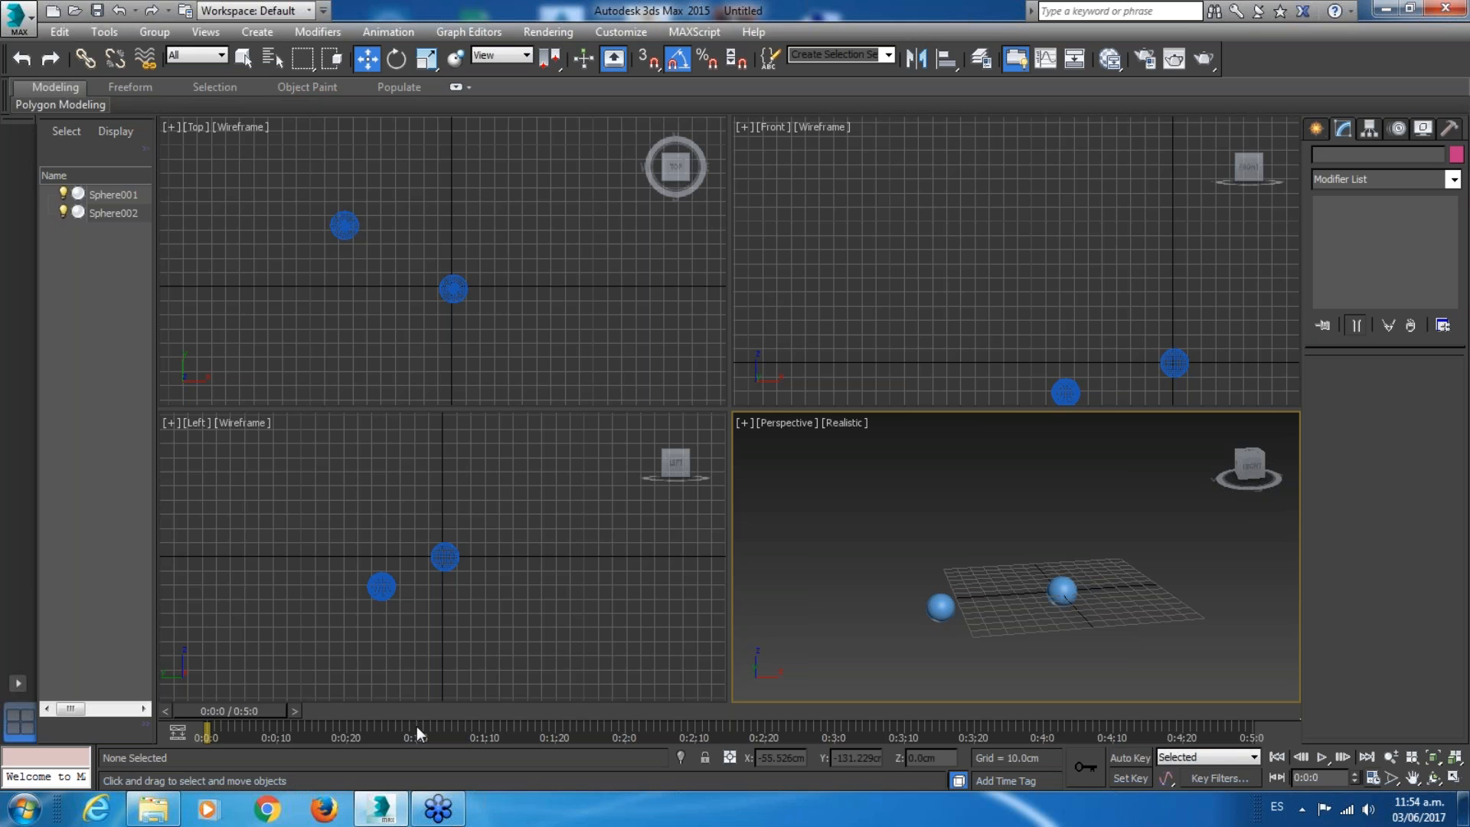
# Delete all of the cloned sphere's keys from the timeline and delete the cloned sphere itself.
pyautogui.click(940, 607)
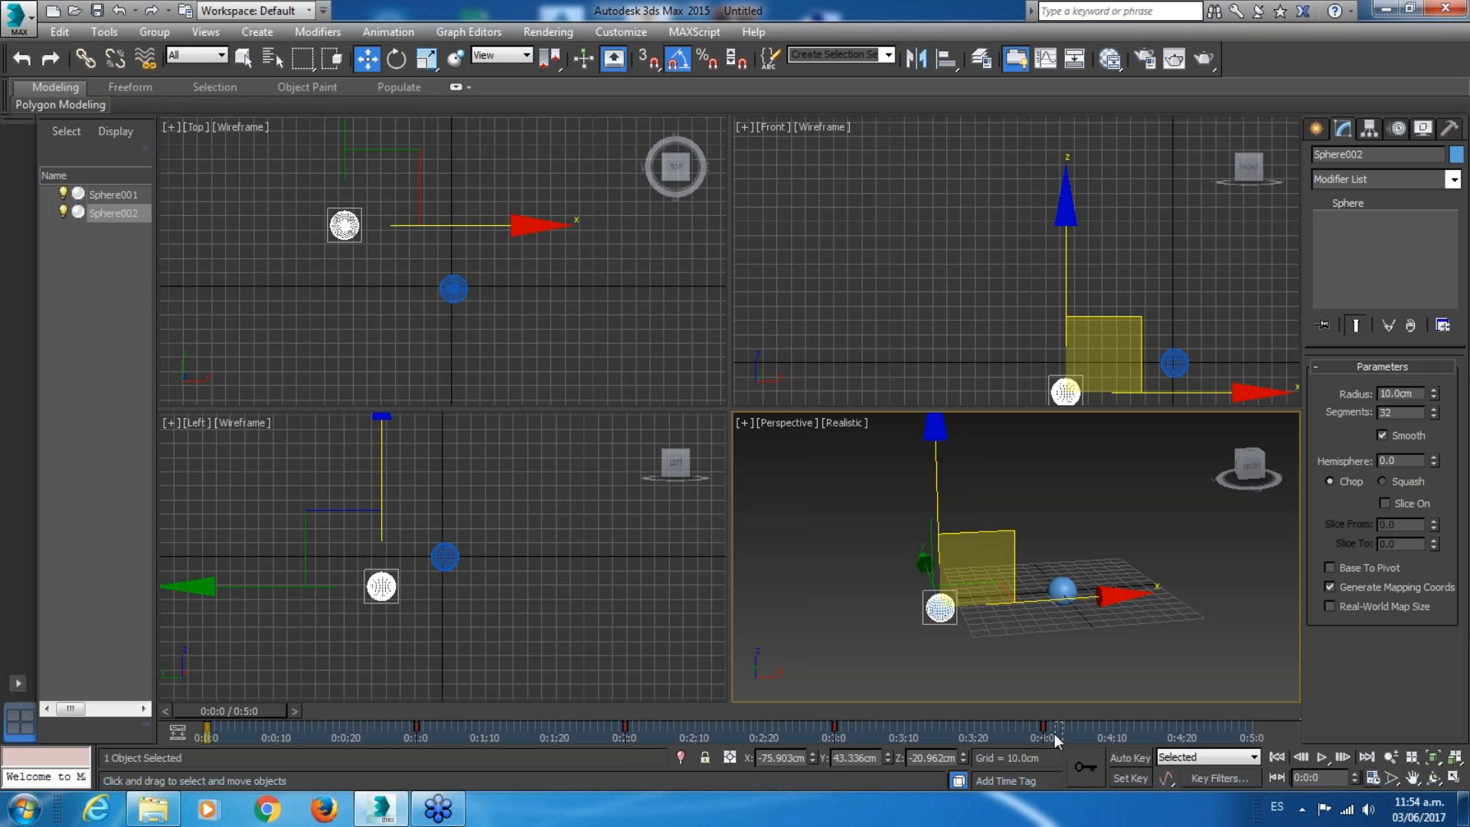
pyautogui.moveTo(517, 728); pyautogui.dragTo(180, 746)
pyautogui.press('Delete')
pyautogui.click(1130, 638)
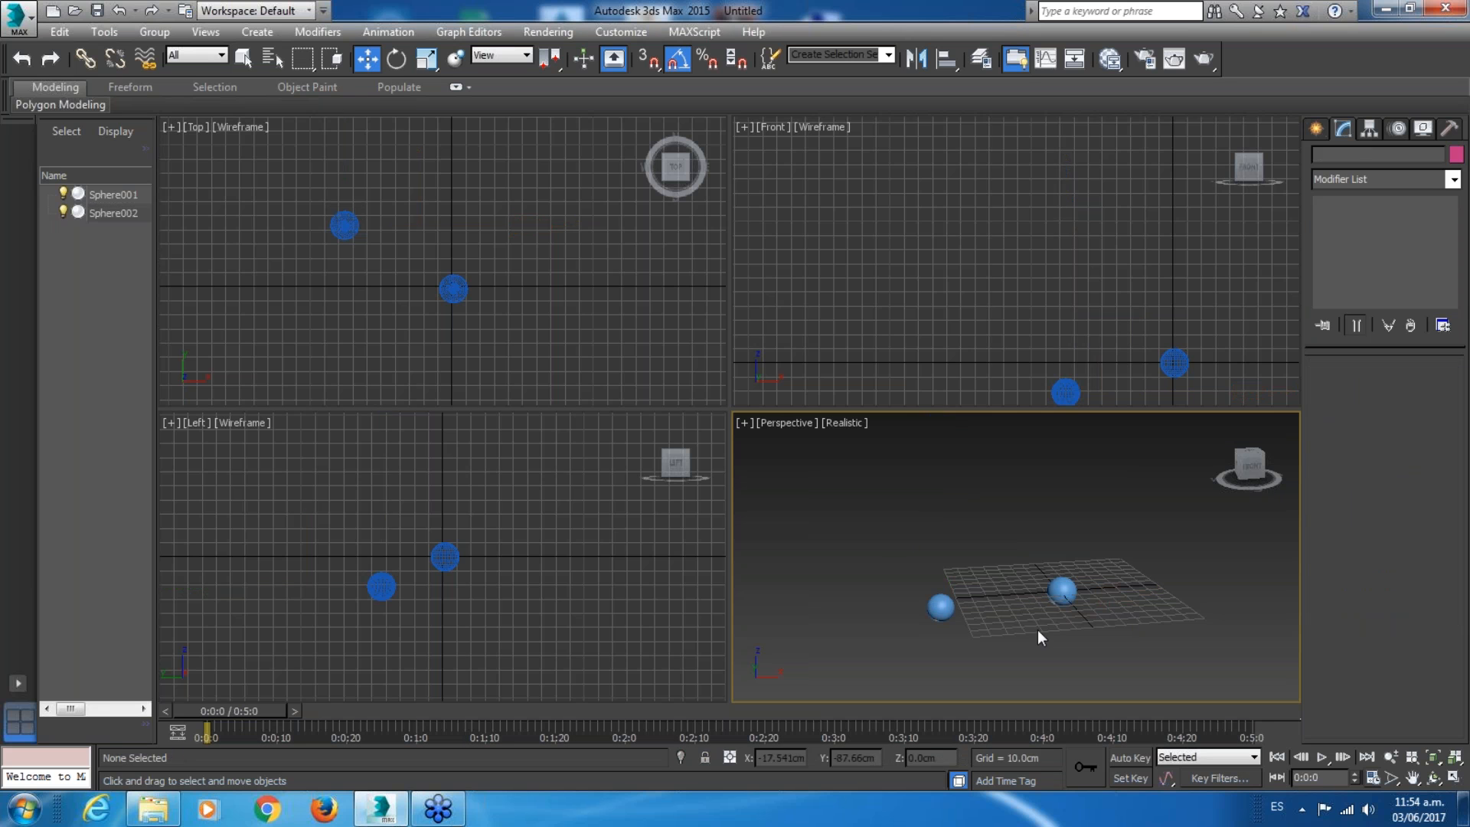
pyautogui.click(937, 607)
pyautogui.press('Delete')
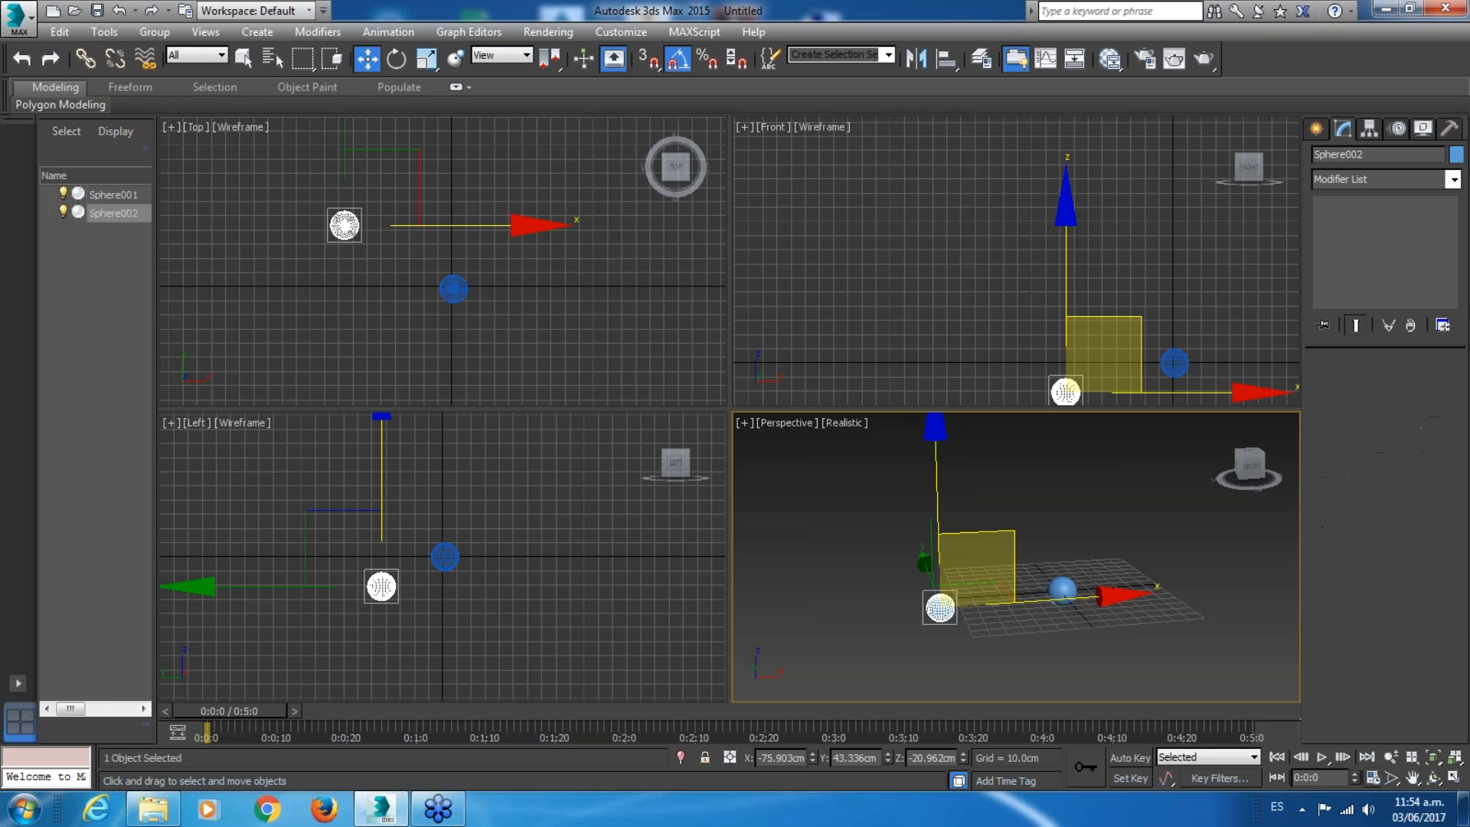
# Delete all of the remaining sphere's keys from the timeline.
pyautogui.click(1064, 593)
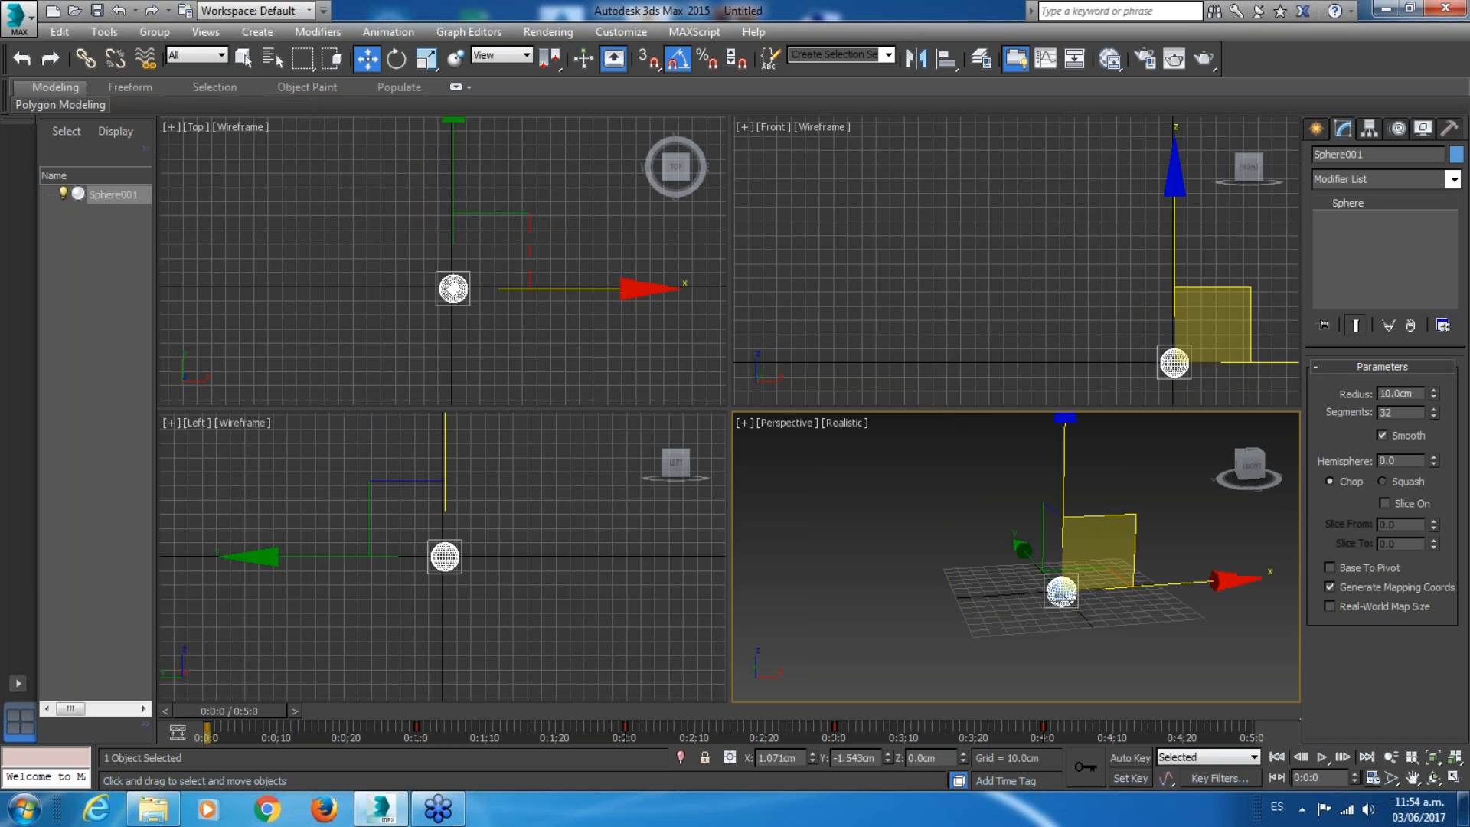
pyautogui.scroll(5, 1037, 612)
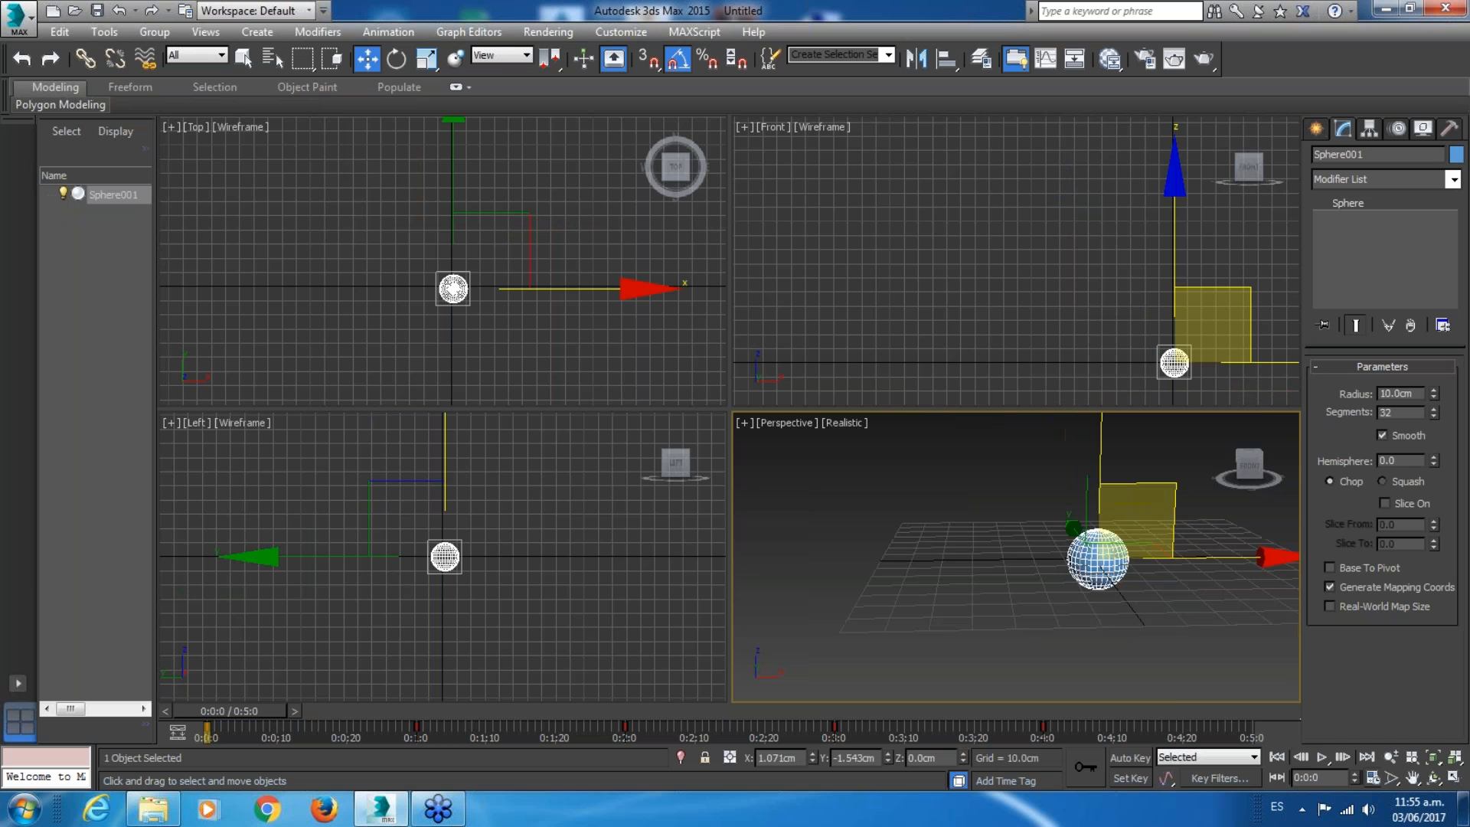
pyautogui.scroll(4, 1031, 618)
pyautogui.moveTo(968, 554); pyautogui.dragTo(866, 636, button='middle')
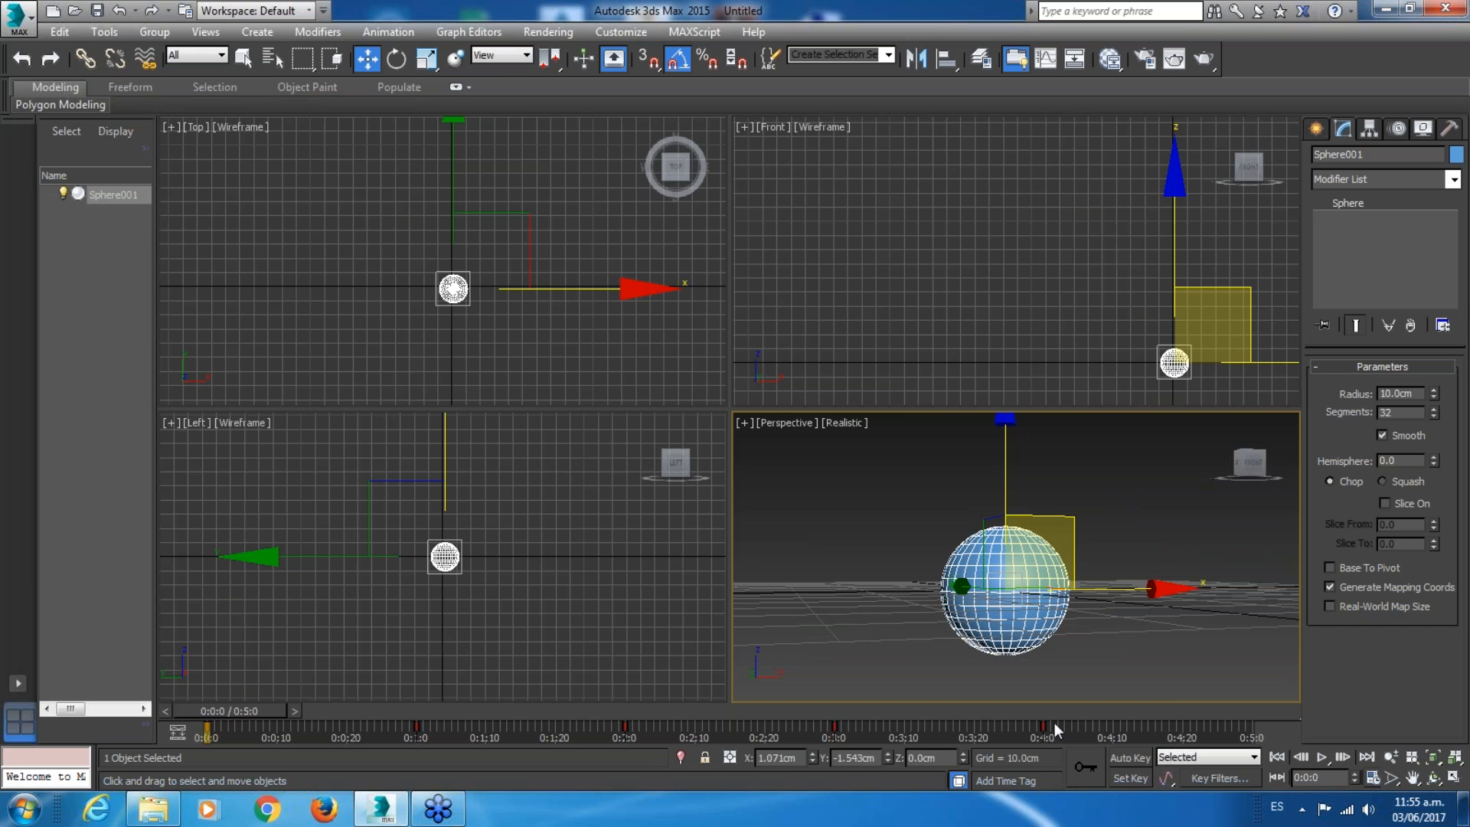
pyautogui.moveTo(1065, 727); pyautogui.dragTo(165, 711)
pyautogui.press('Delete')
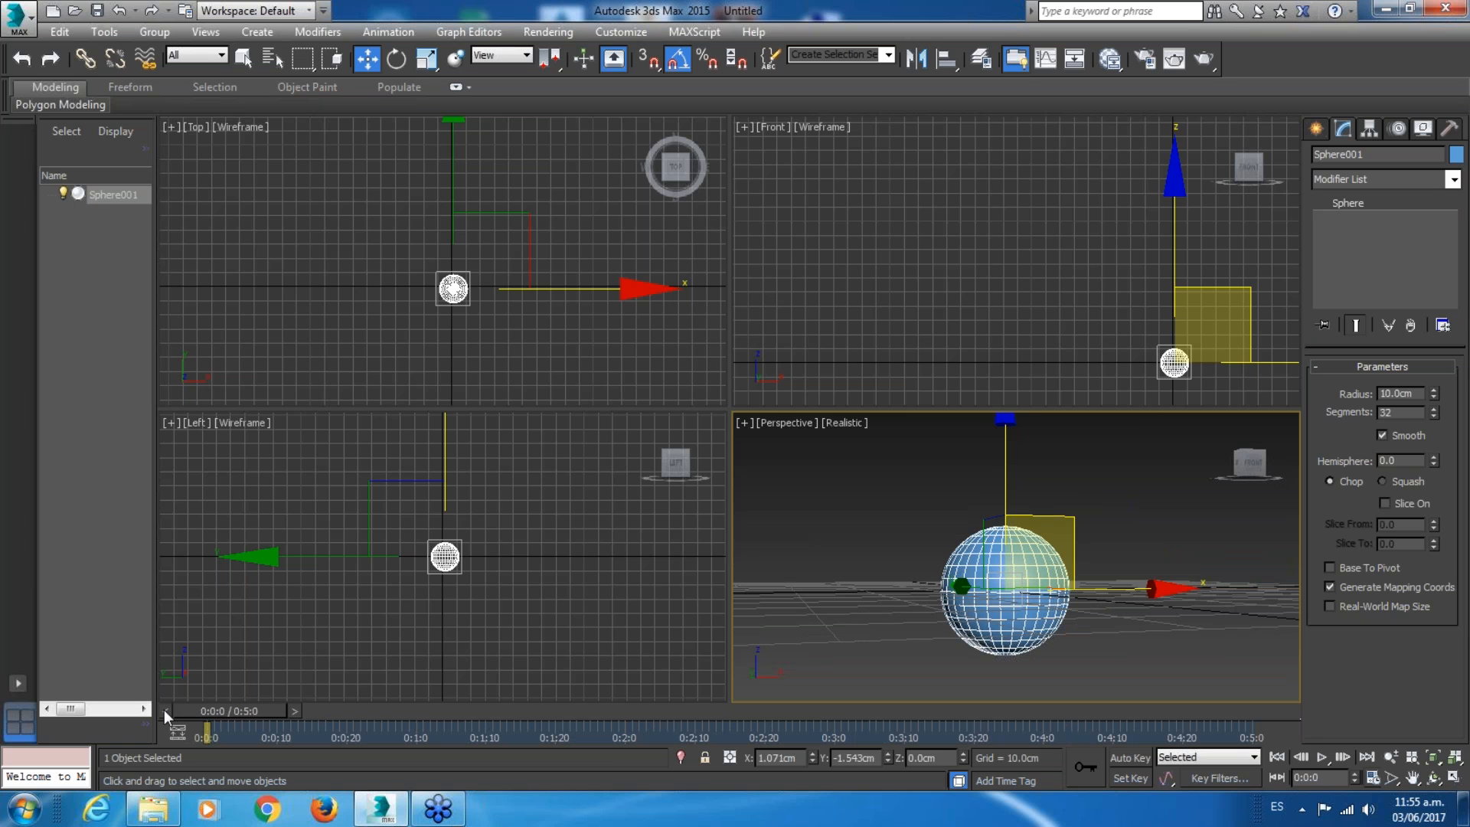
# Play the timeline to check the sphere without keys, and stop playback.
pyautogui.moveTo(910, 600)
pyautogui.mouseDown(button='middle')
pyautogui.moveTo(873, 600)
pyautogui.moveTo(886, 584)
pyautogui.mouseUp(button='middle')
pyautogui.scroll(-2, 873, 600)
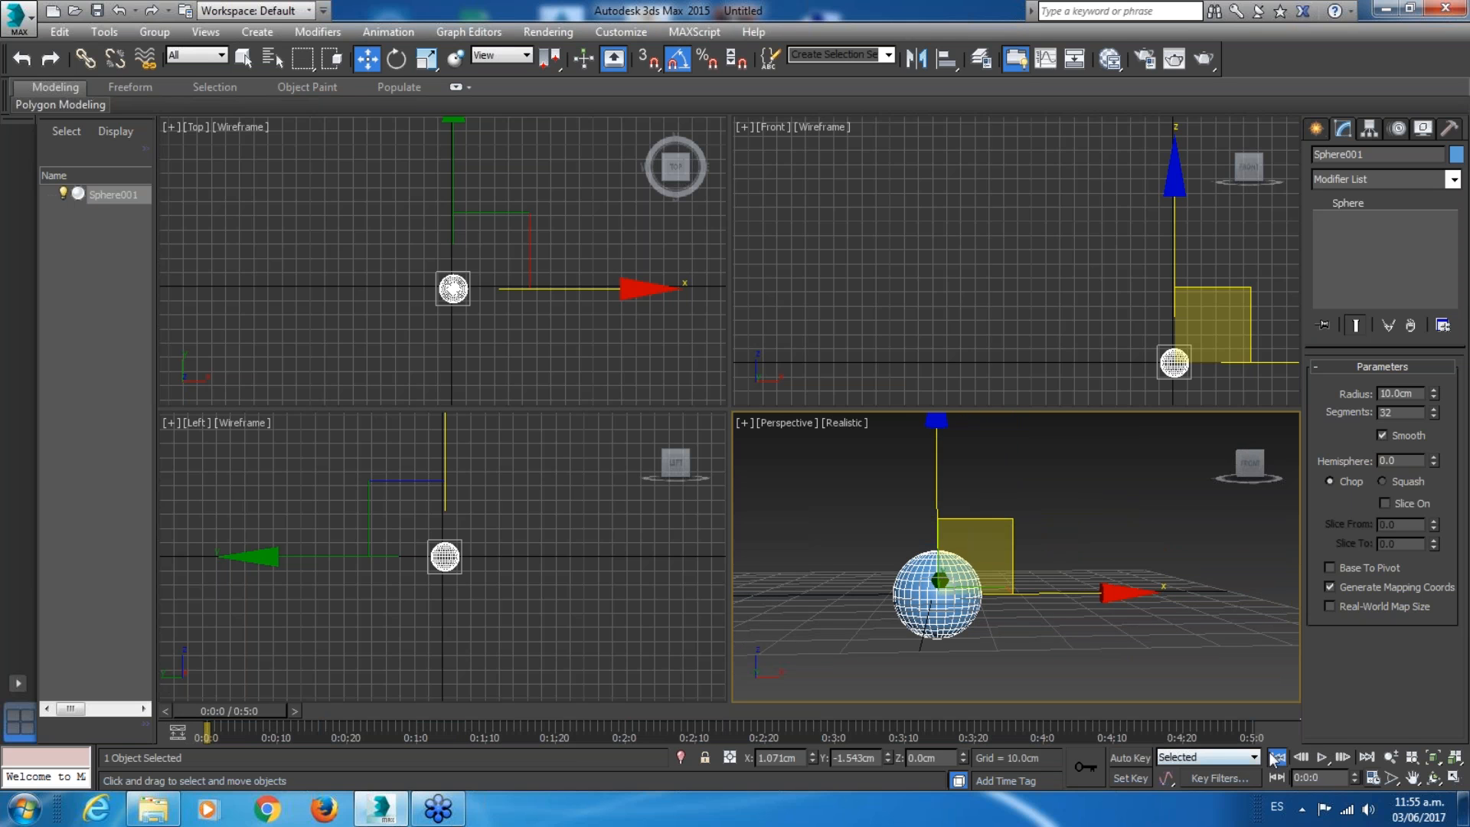
pyautogui.click(1320, 757)
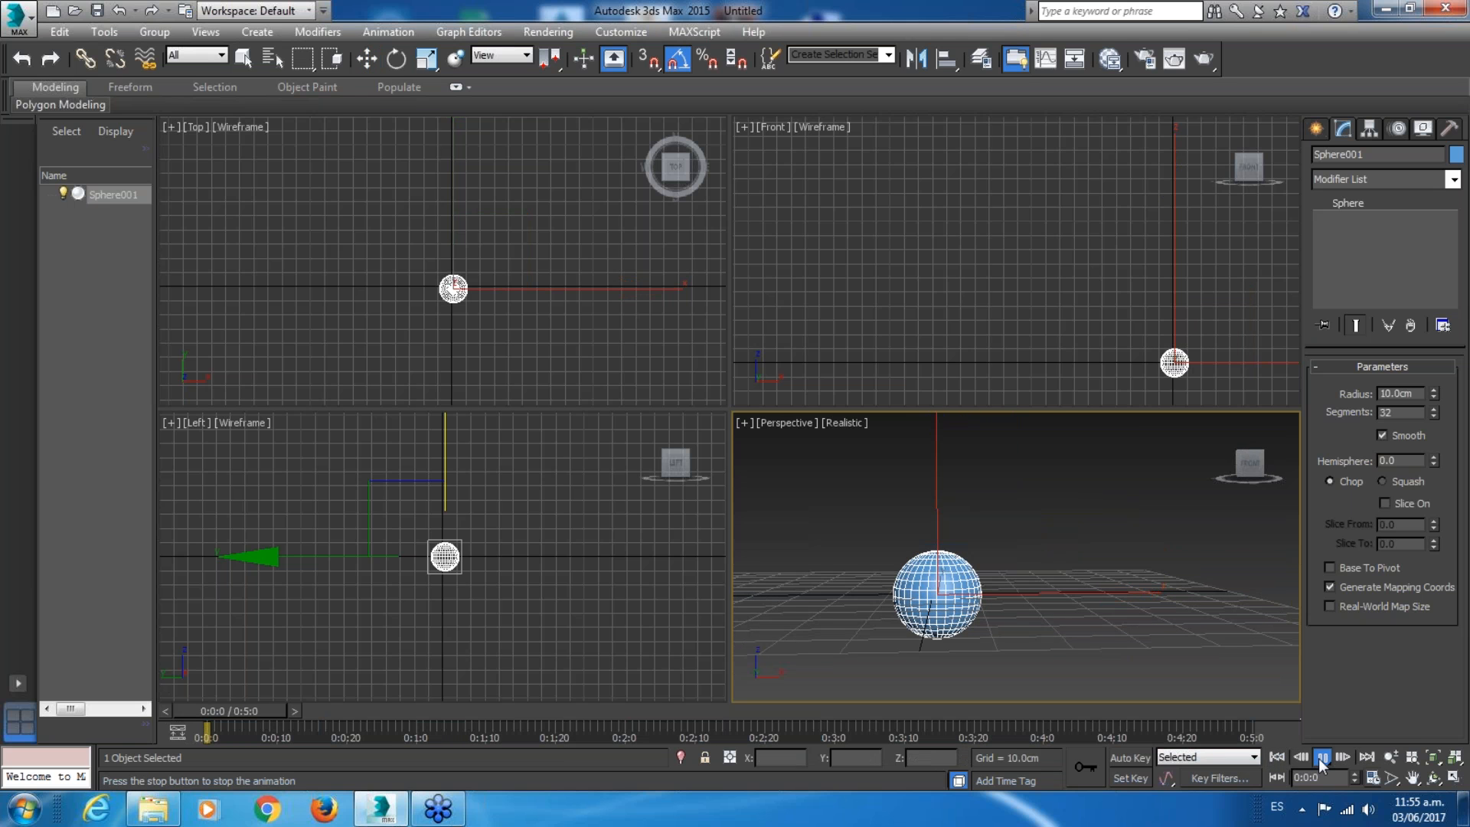
pyautogui.click(1323, 758)
pyautogui.click(1287, 757)
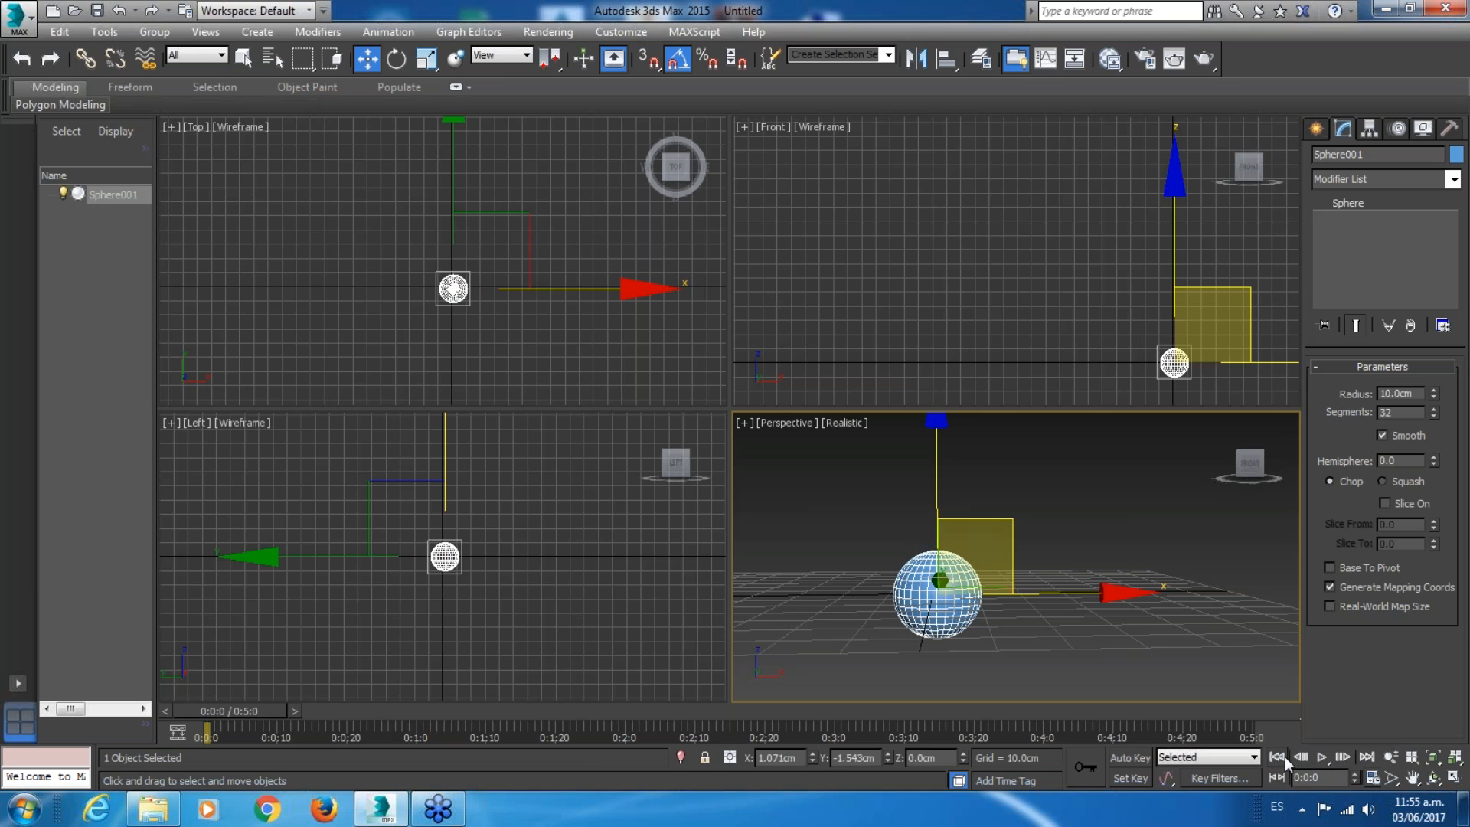
# With Auto Key on, raise the sphere to about Z 97 cm at 0:1:0, and turn Auto Key off.
pyautogui.click(1133, 754)
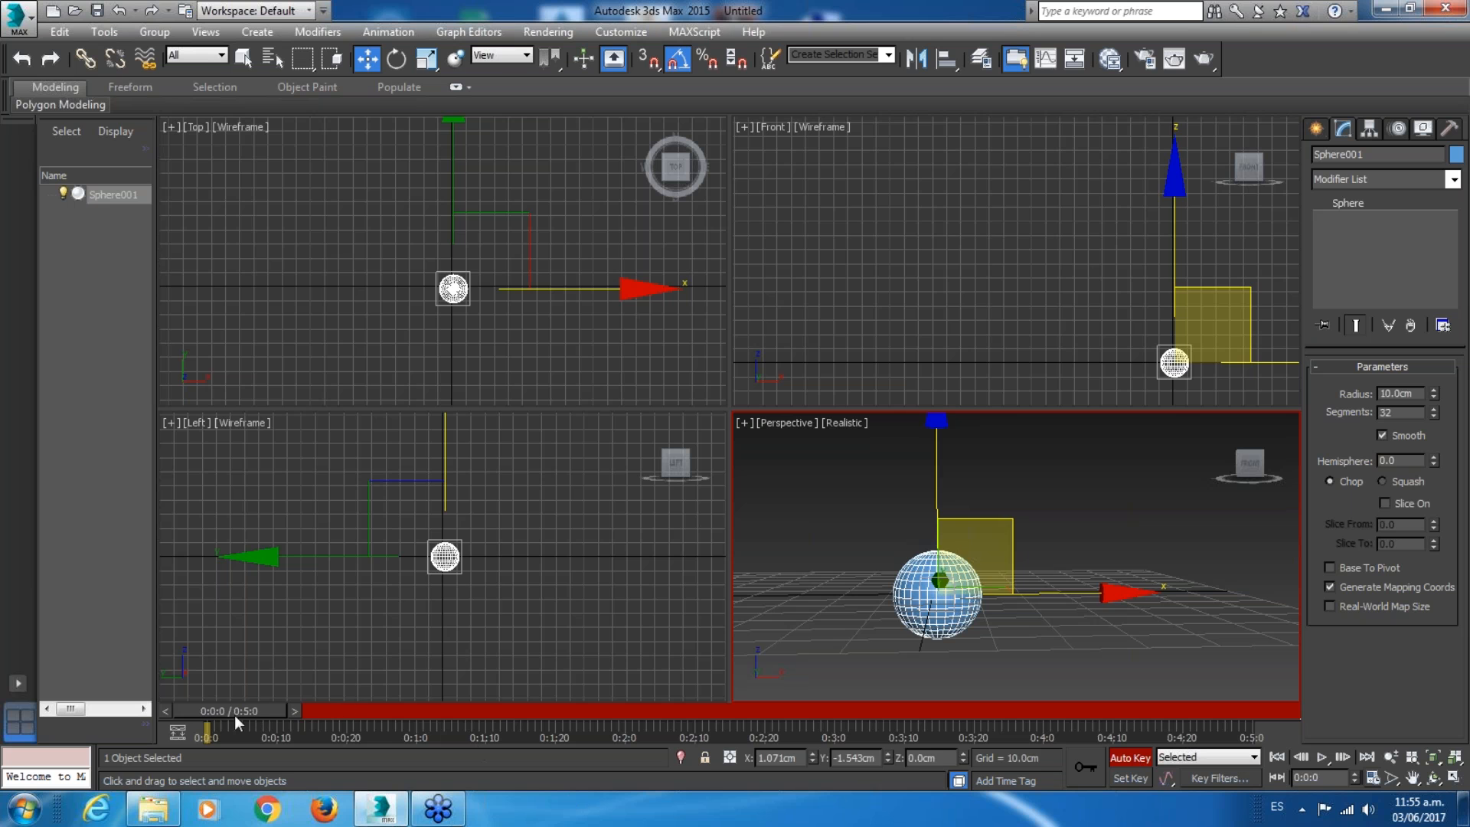
pyautogui.moveTo(213, 702); pyautogui.dragTo(416, 715)
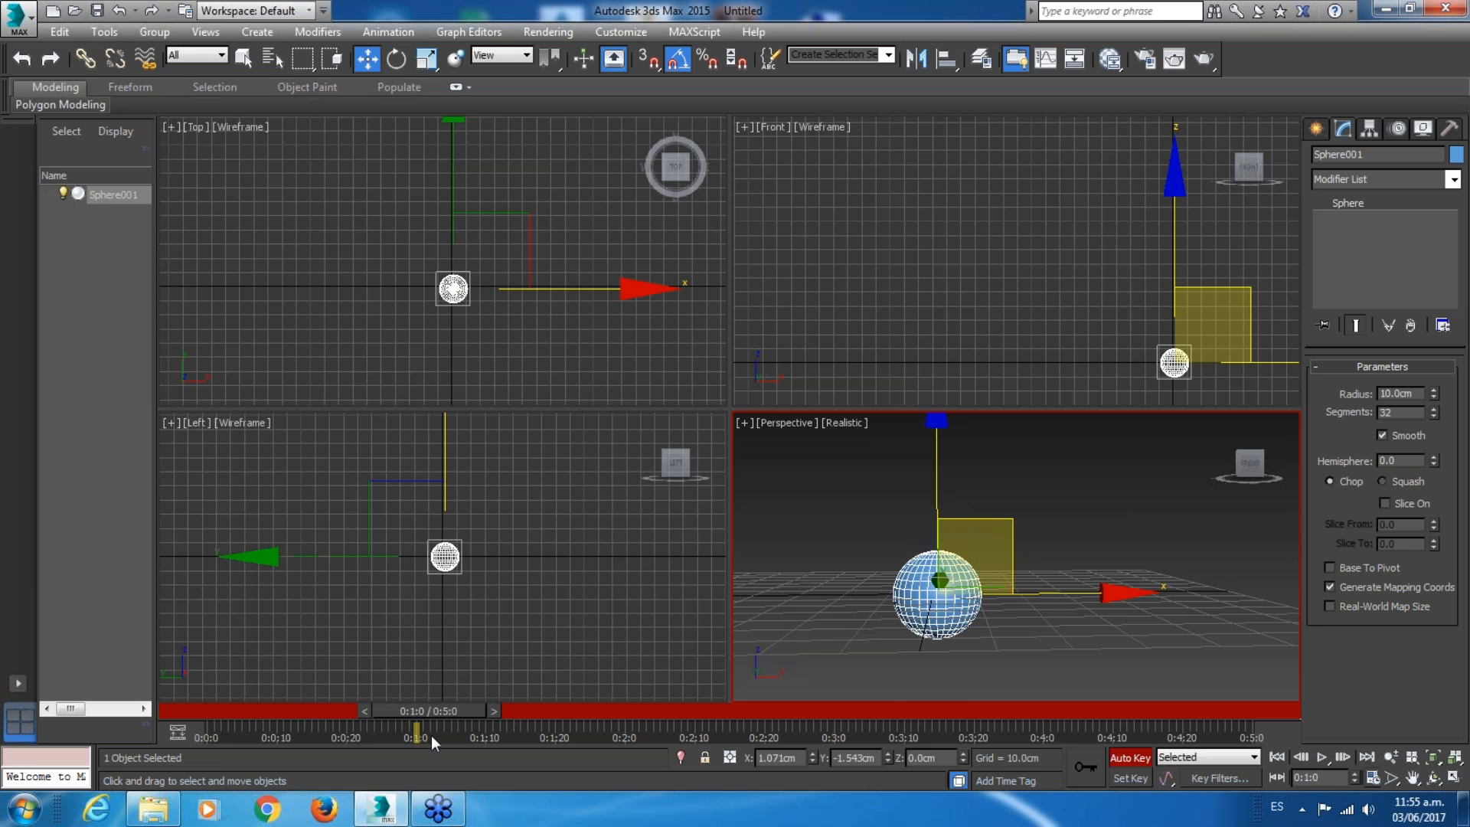
pyautogui.moveTo(874, 537); pyautogui.dragTo(935, 616, button='middle')
pyautogui.scroll(-3, 902, 575)
pyautogui.moveTo(957, 536); pyautogui.dragTo(967, 281)
pyautogui.scroll(-3, 978, 544)
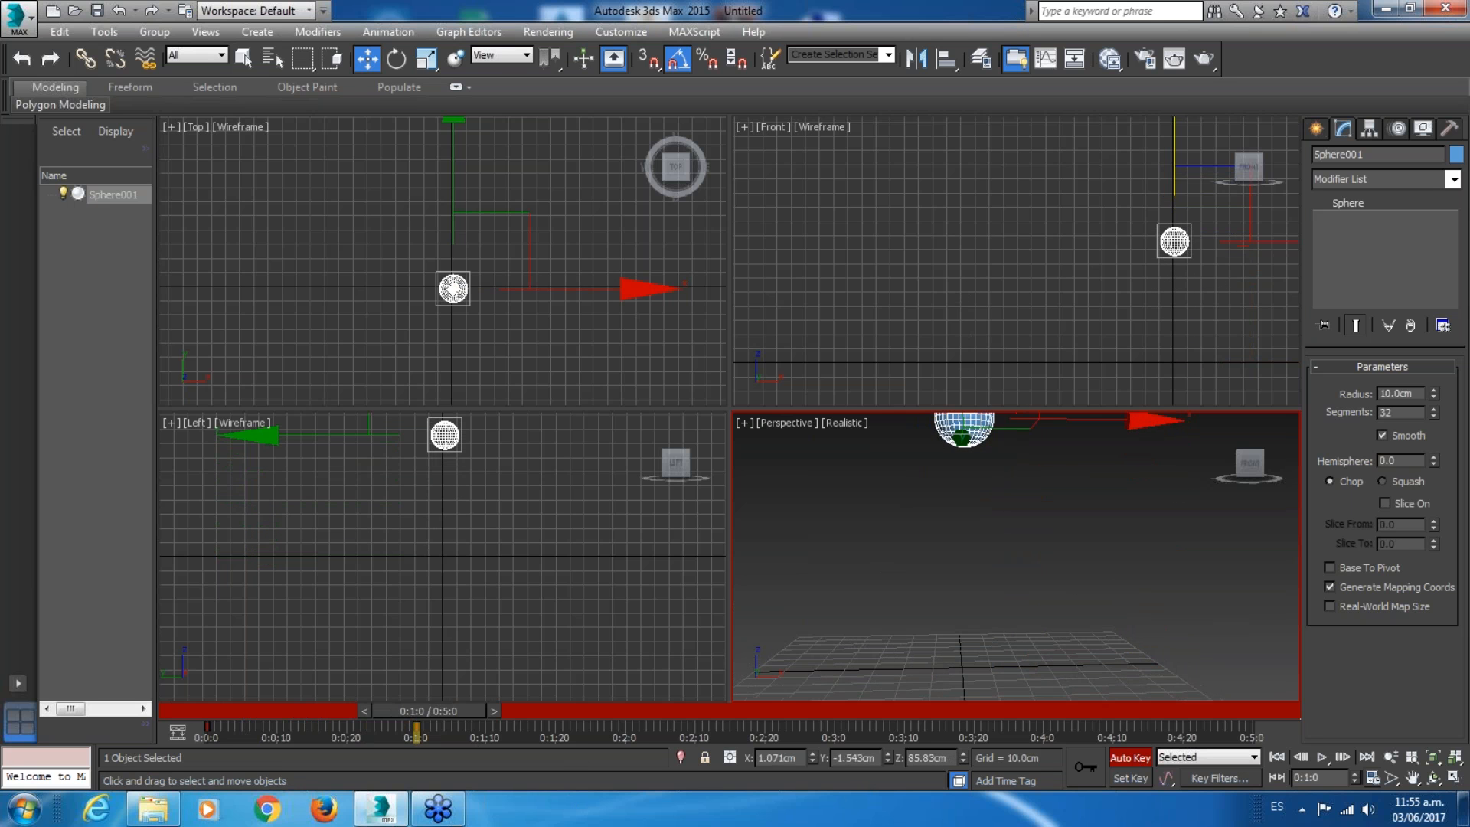
pyautogui.moveTo(1022, 540); pyautogui.dragTo(1021, 585, button='middle')
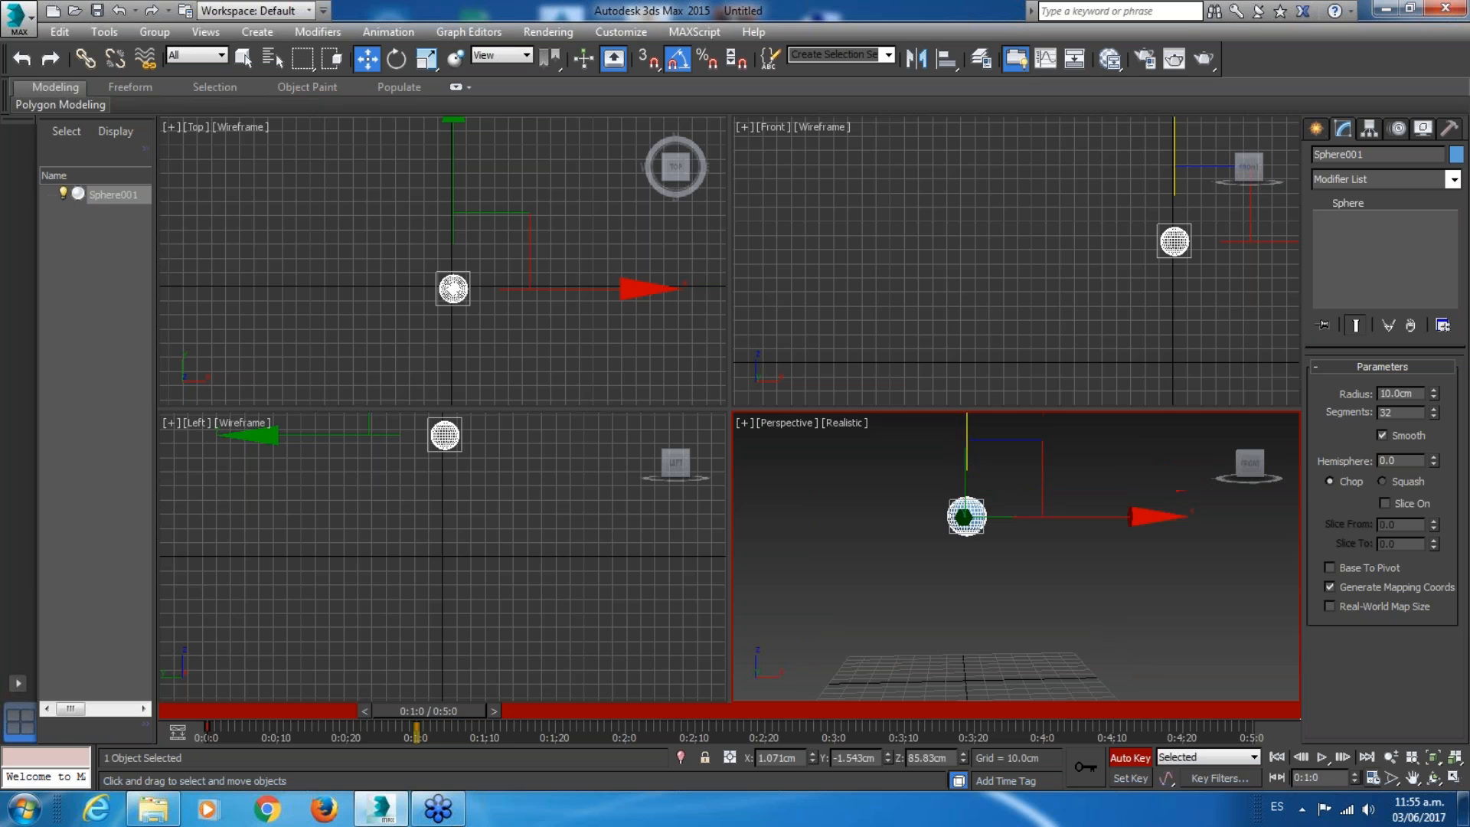
pyautogui.moveTo(965, 426); pyautogui.dragTo(969, 404)
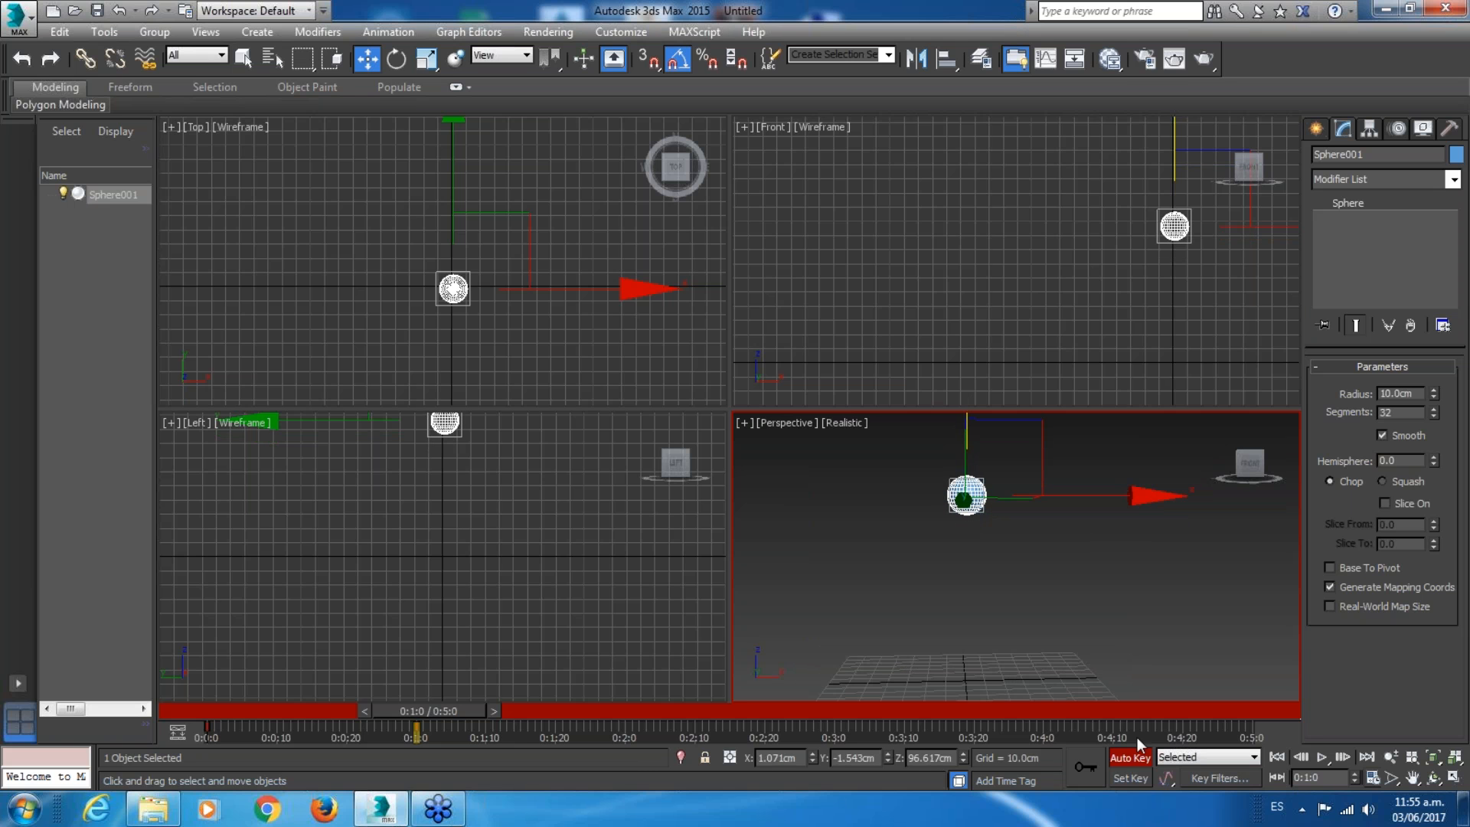
pyautogui.click(1130, 757)
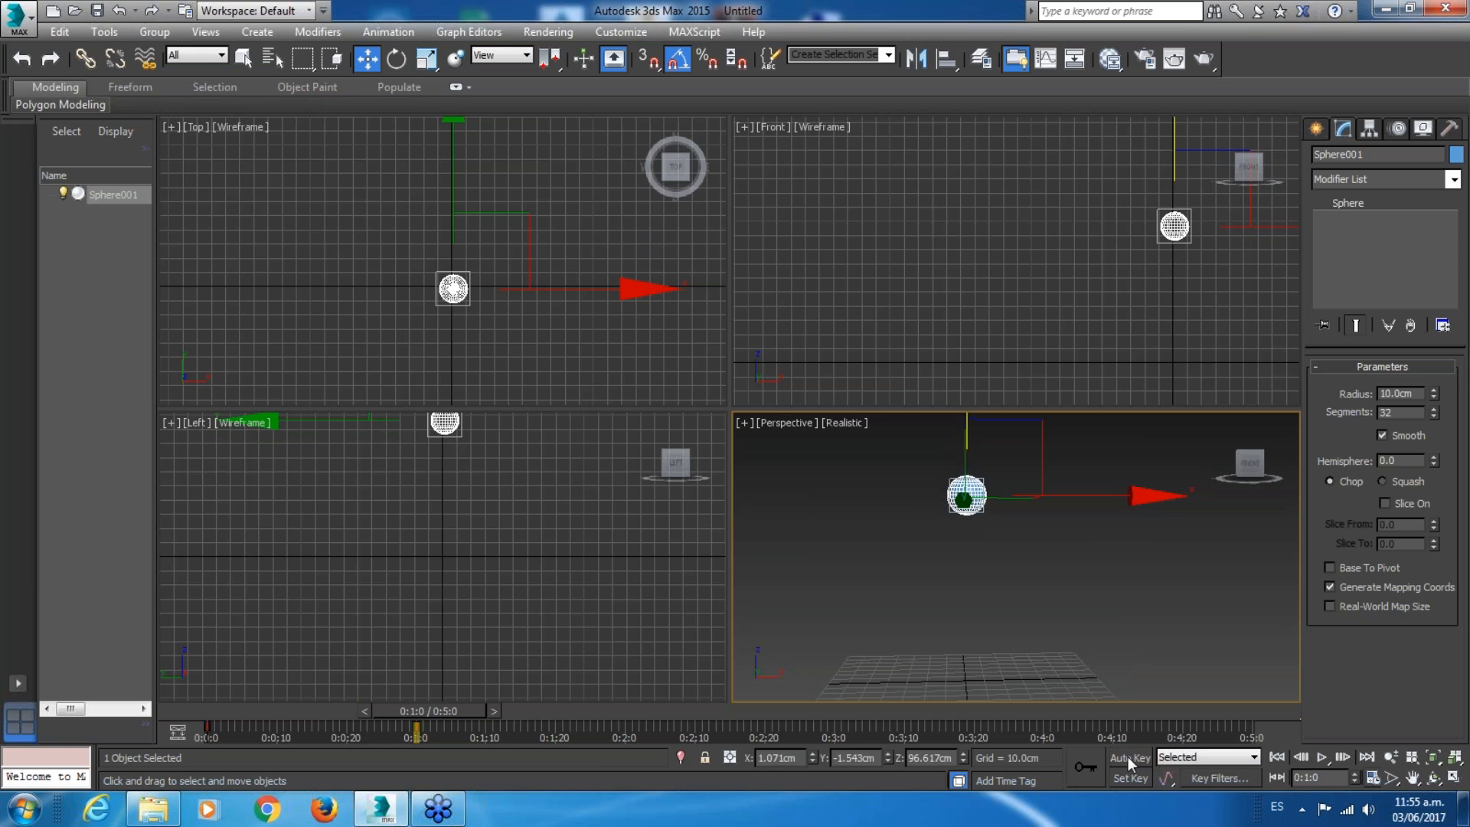
# Play the sphere's one-second rise several times from the start and return to 0:0:0.
pyautogui.click(1274, 756)
pyautogui.click(1325, 760)
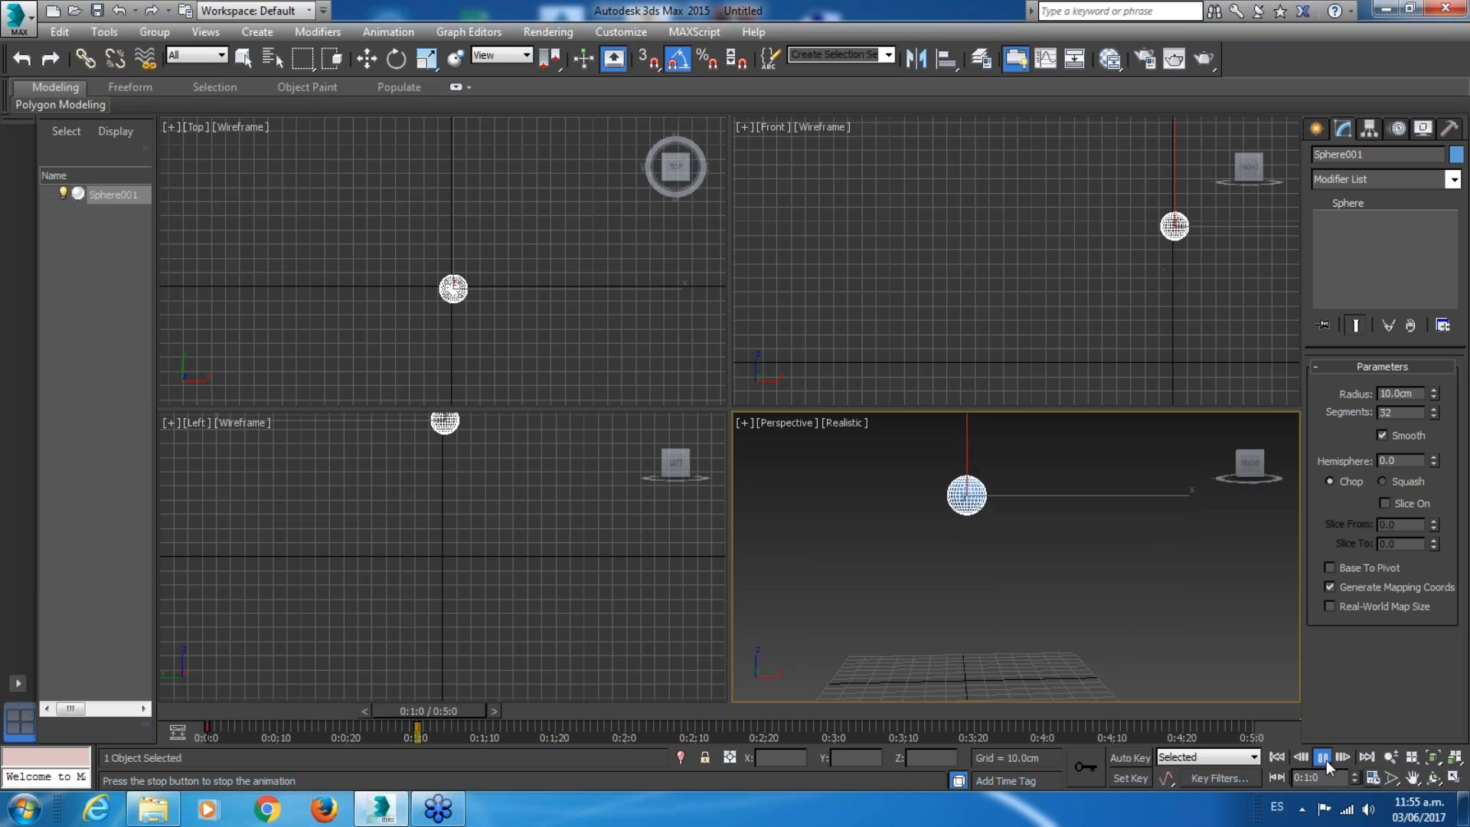
pyautogui.click(1278, 758)
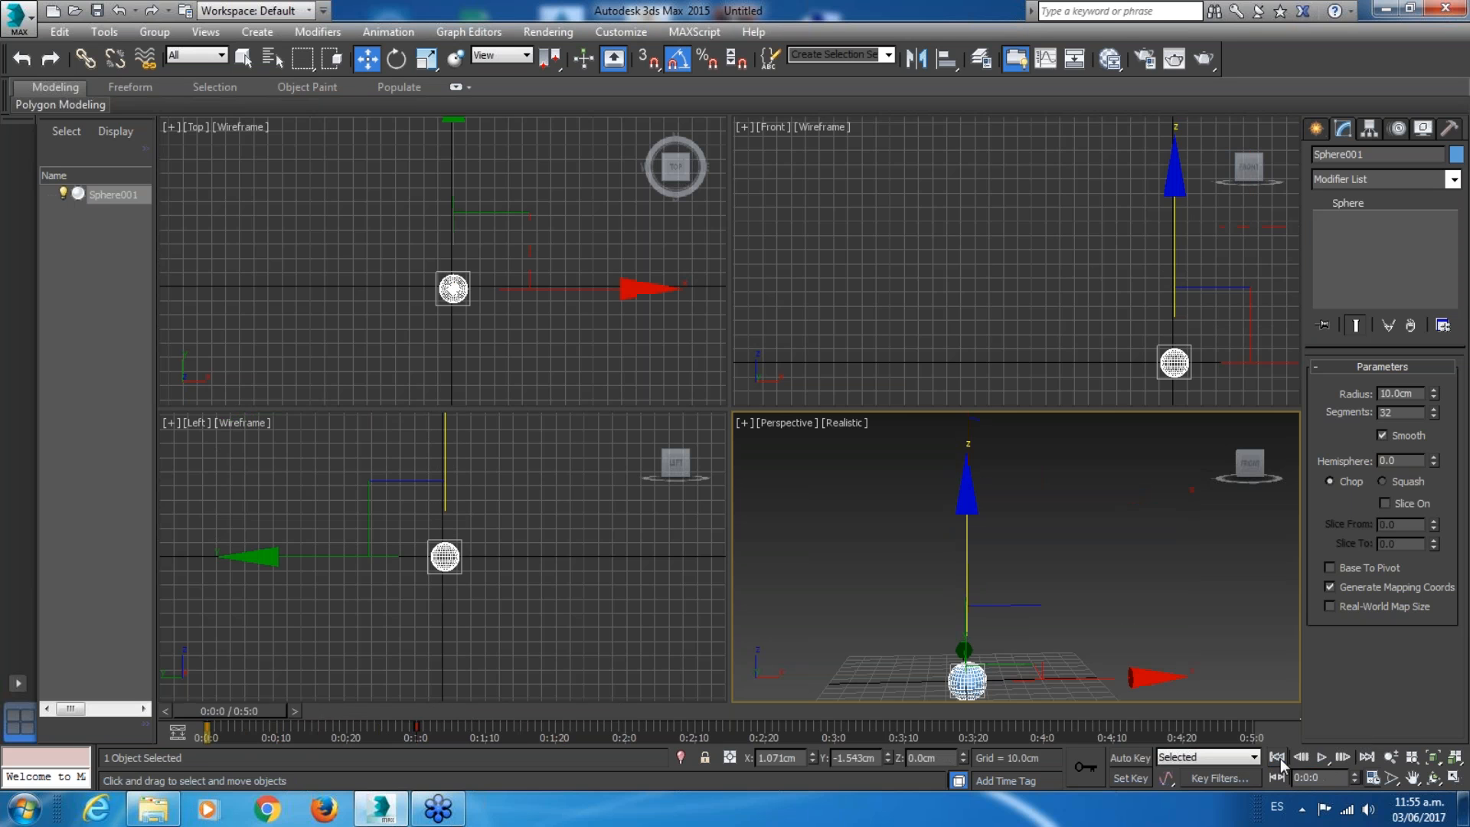
pyautogui.click(1321, 758)
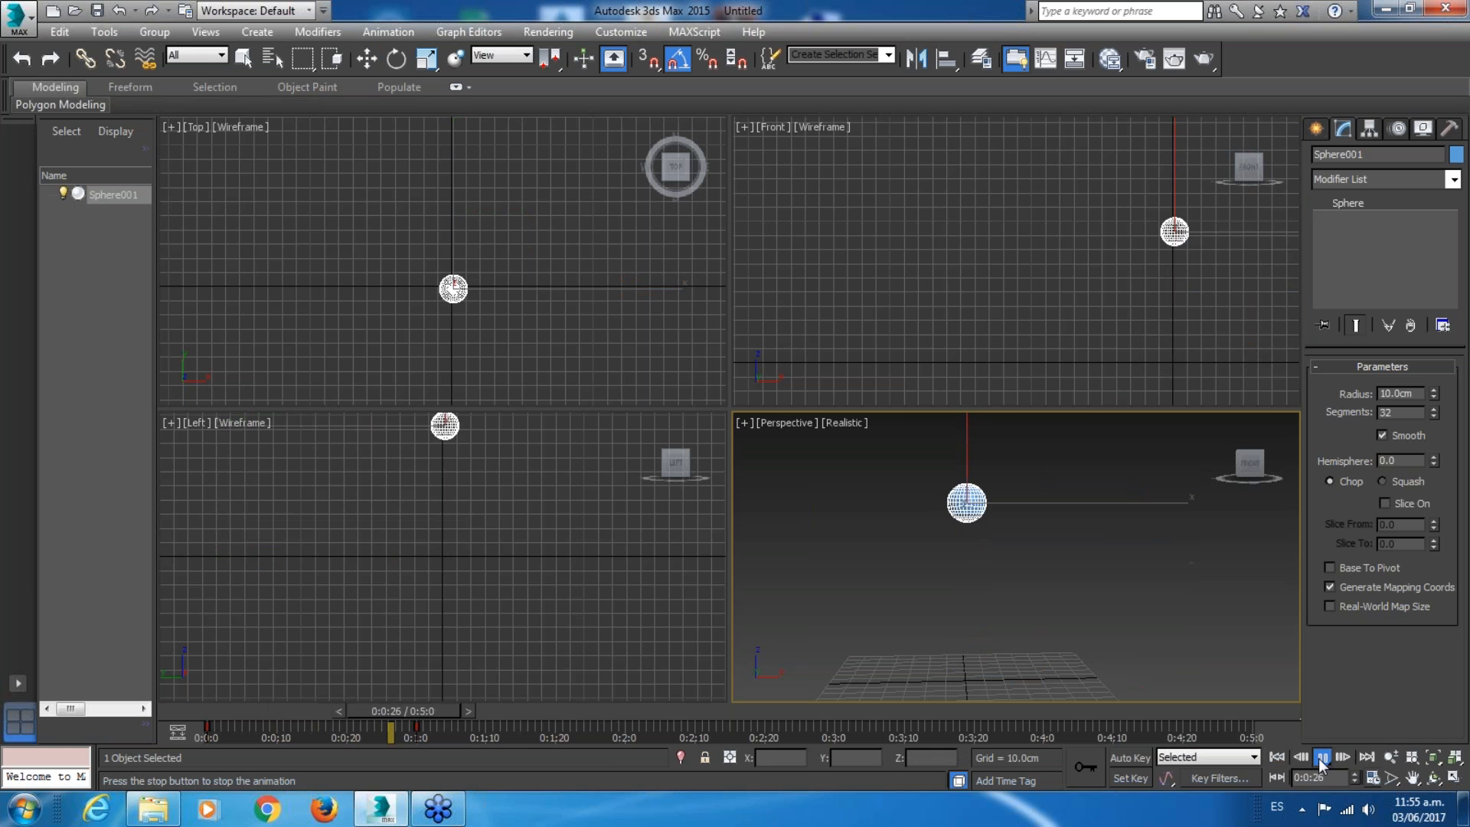
pyautogui.click(1322, 758)
pyautogui.moveTo(564, 710); pyautogui.dragTo(210, 738)
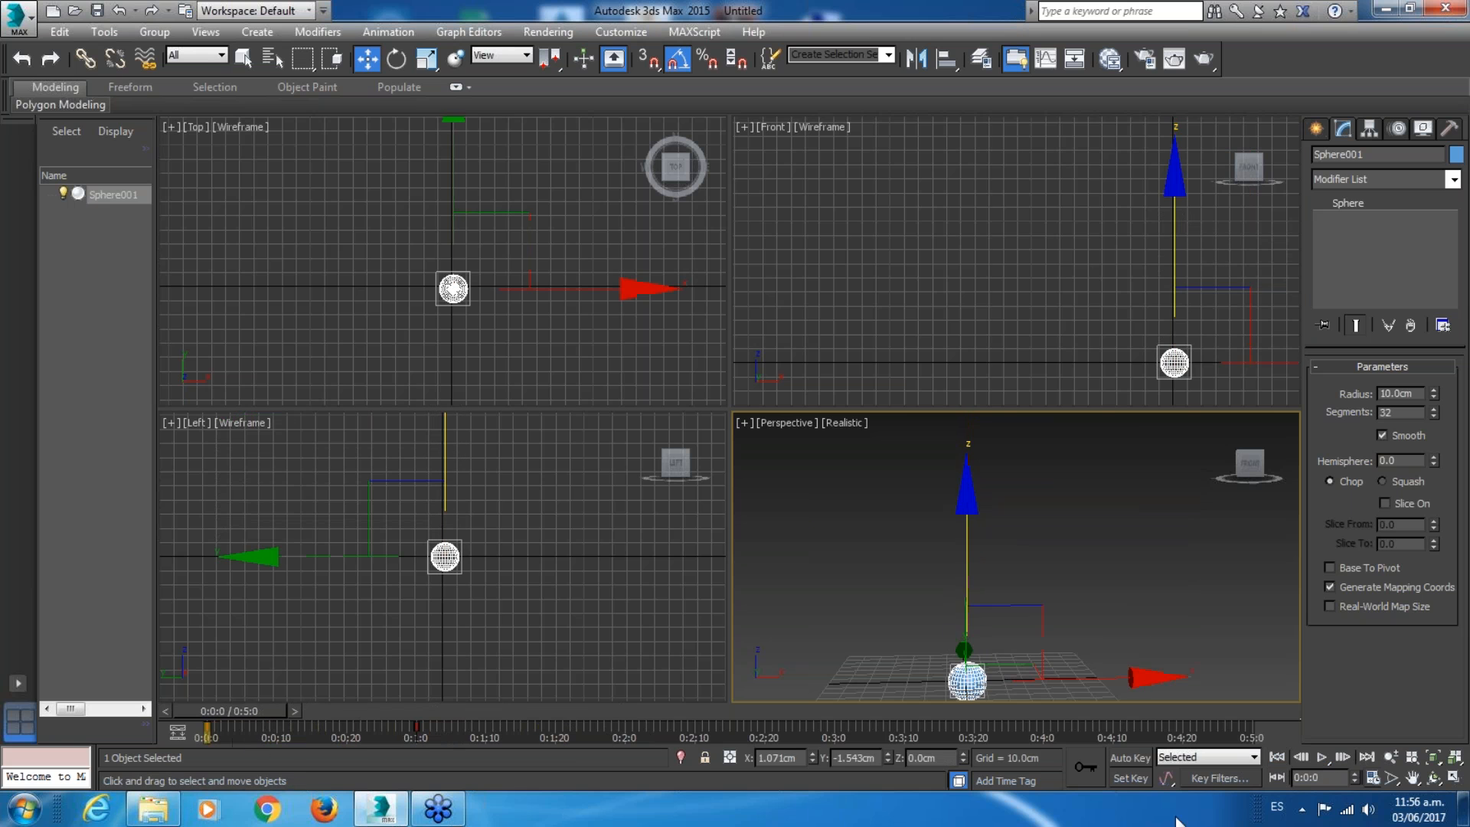
pyautogui.click(1320, 756)
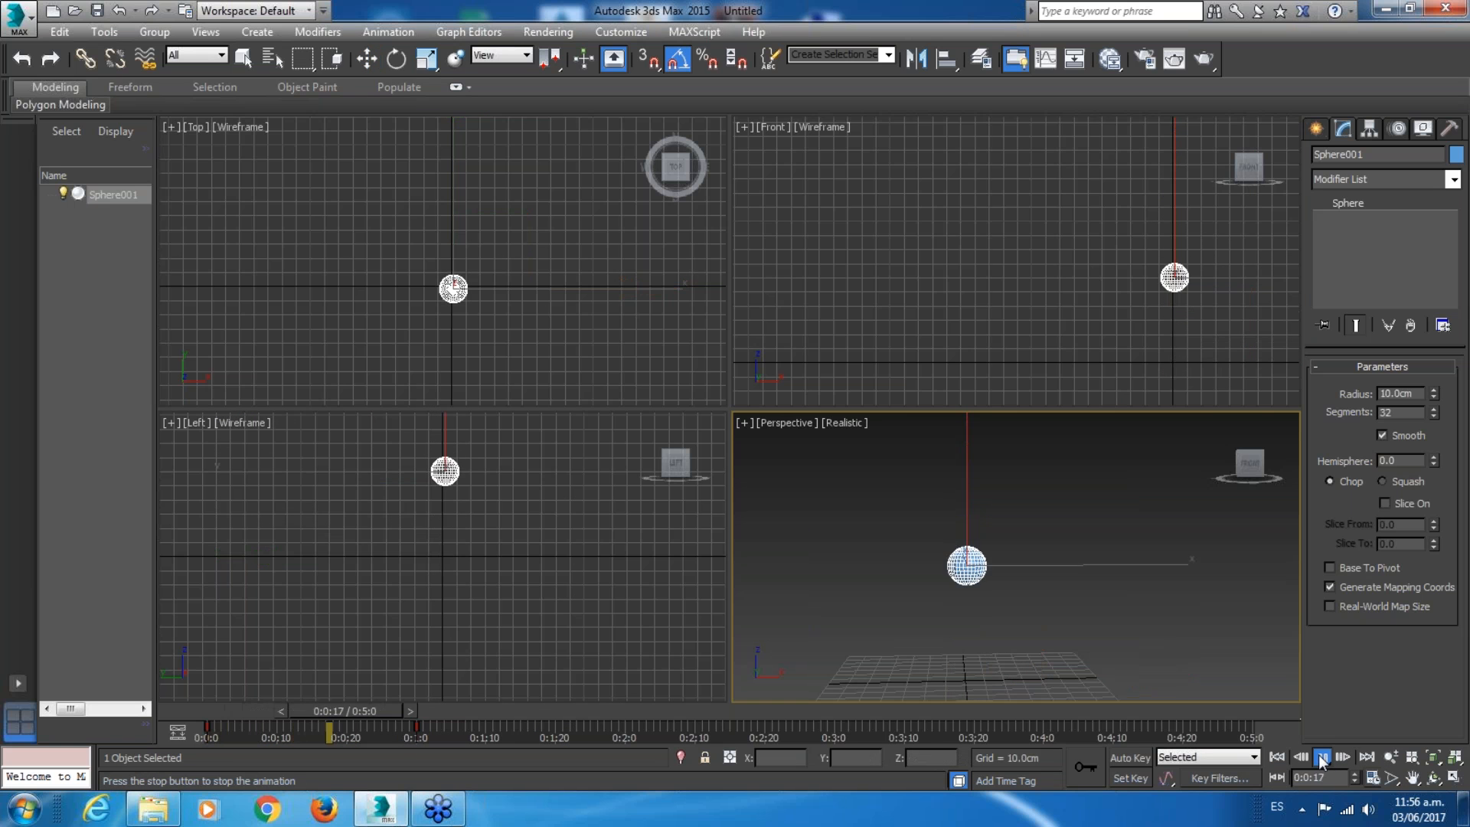
pyautogui.click(1322, 757)
pyautogui.click(1277, 757)
pyautogui.click(1323, 757)
pyautogui.click(1323, 757)
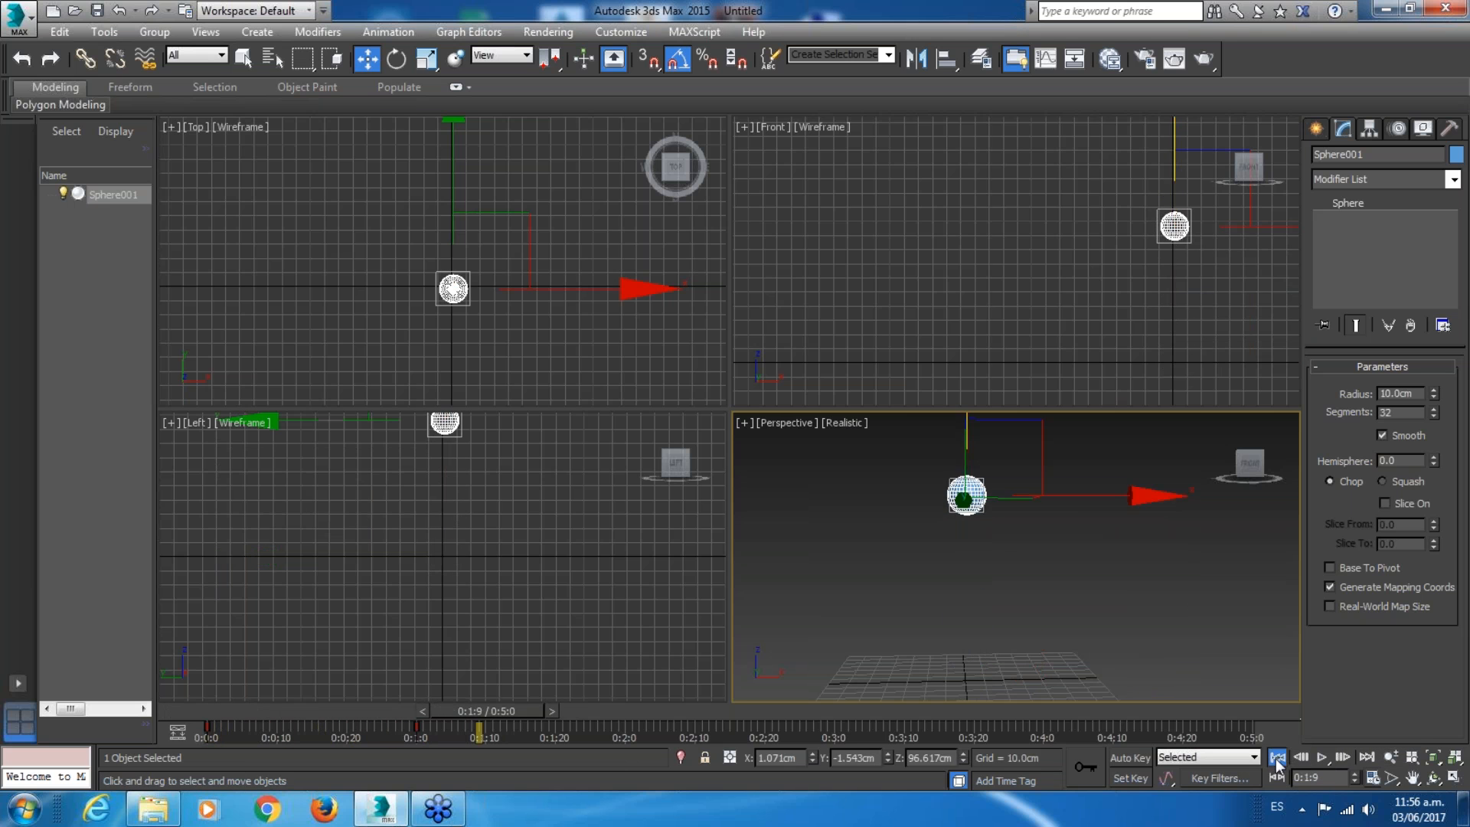
pyautogui.click(1277, 758)
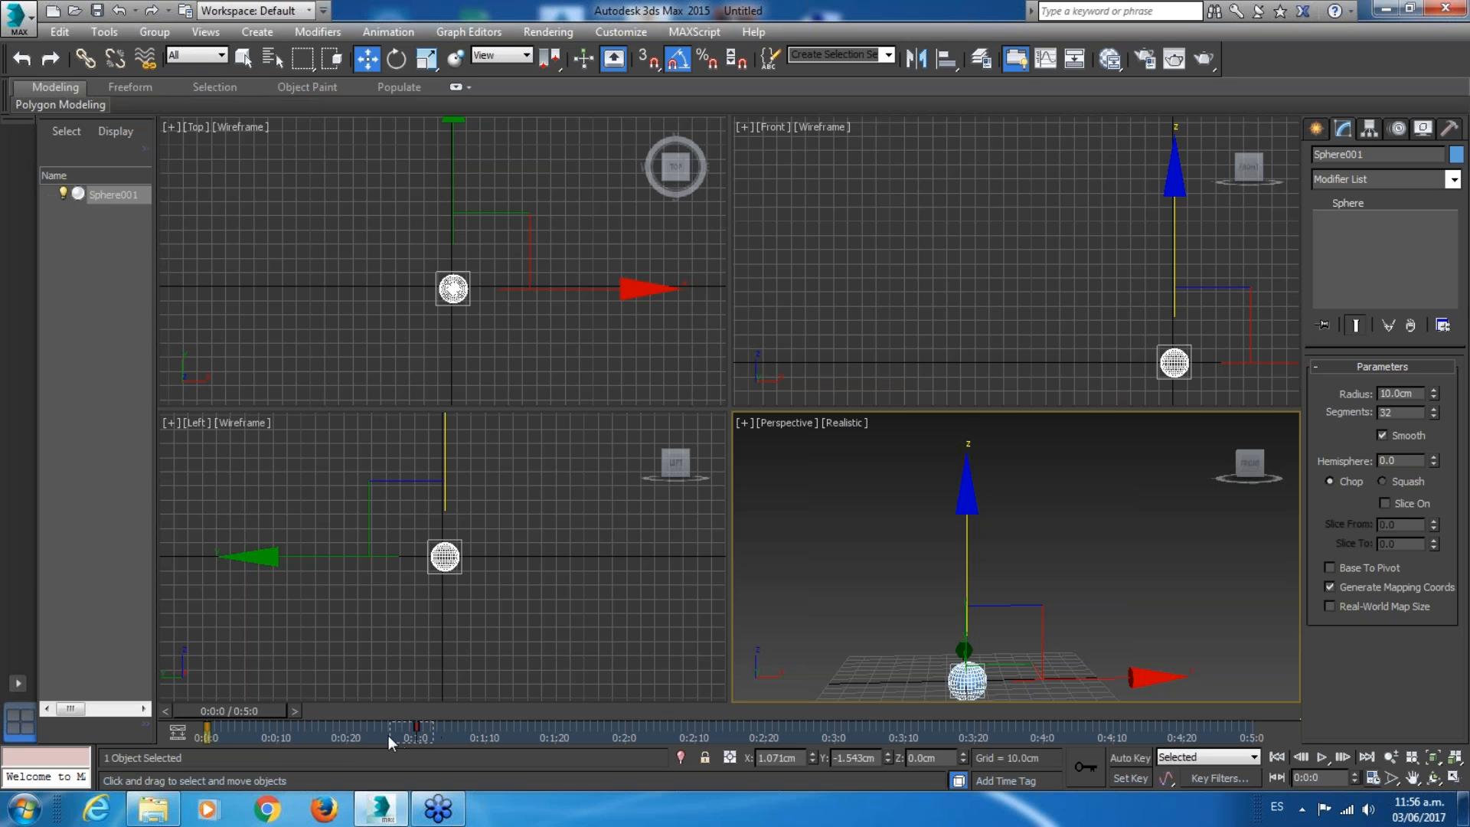
# Move the sphere's key from 0:1:0 to 0:2:0 and replay the slower rise from the start.
pyautogui.moveTo(412, 735); pyautogui.dragTo(625, 736)
pyautogui.click(1317, 756)
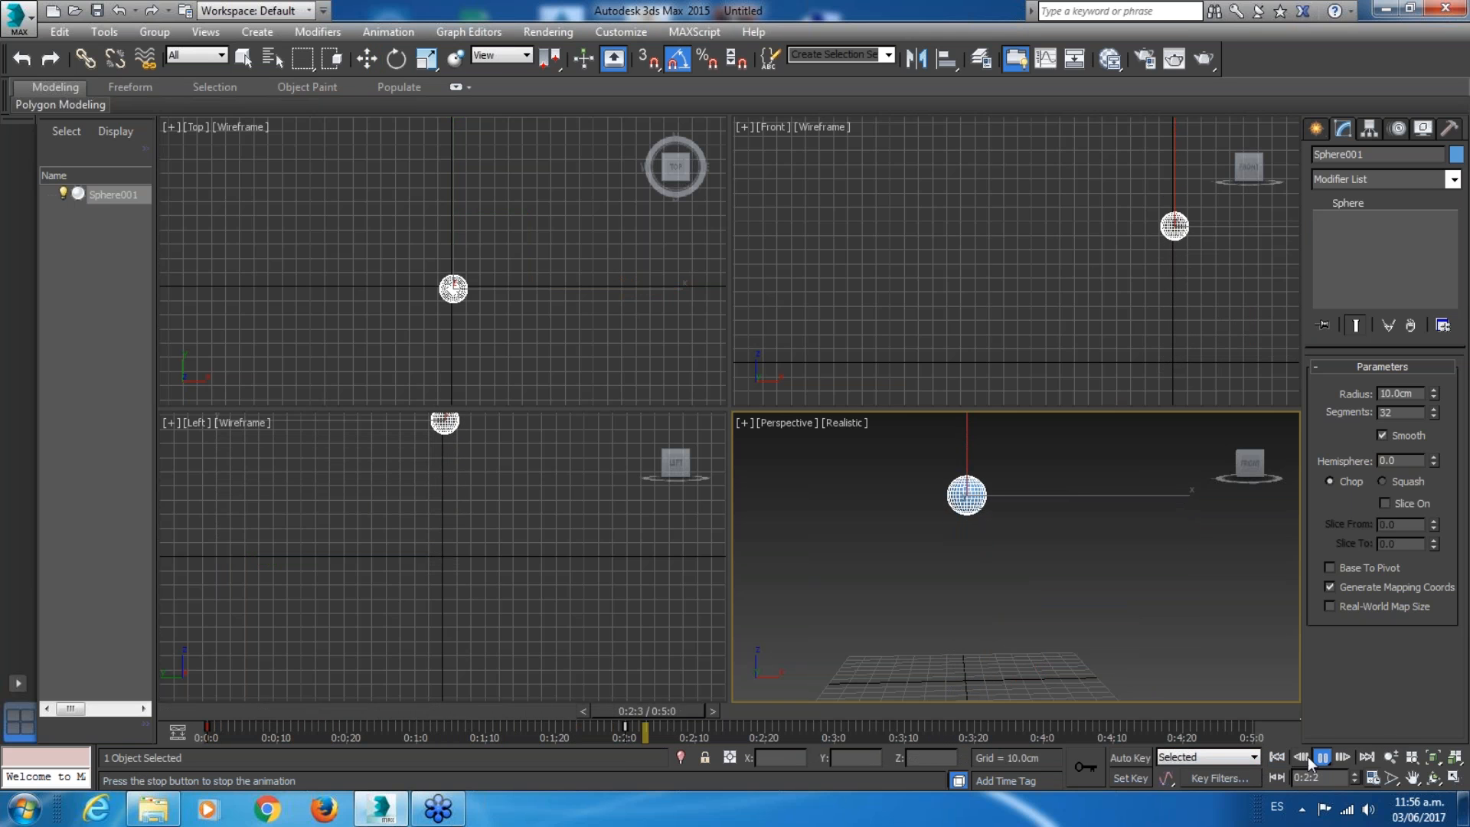
pyautogui.click(1284, 758)
pyautogui.click(1321, 756)
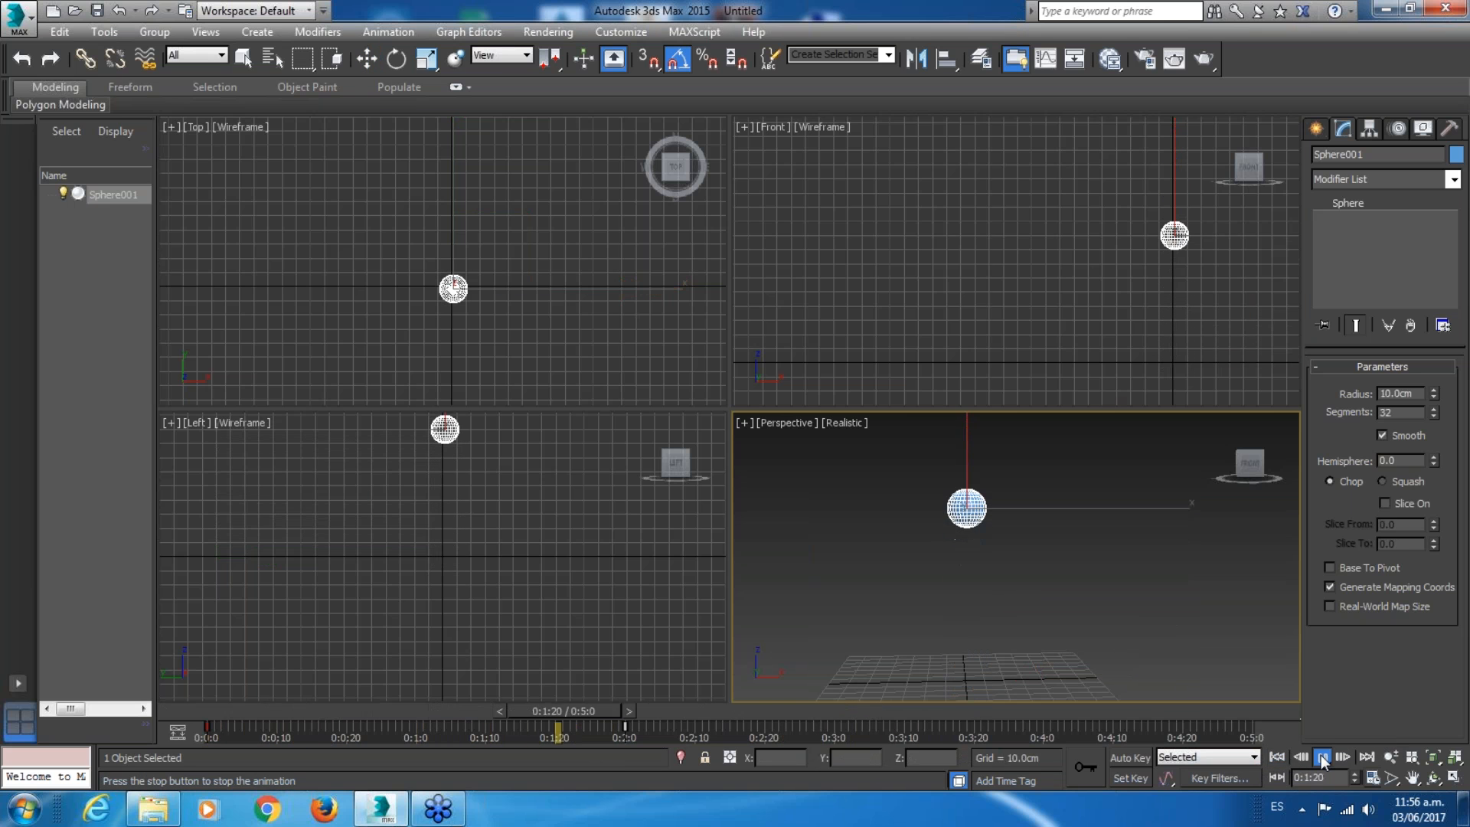
pyautogui.click(1322, 756)
pyautogui.click(1277, 756)
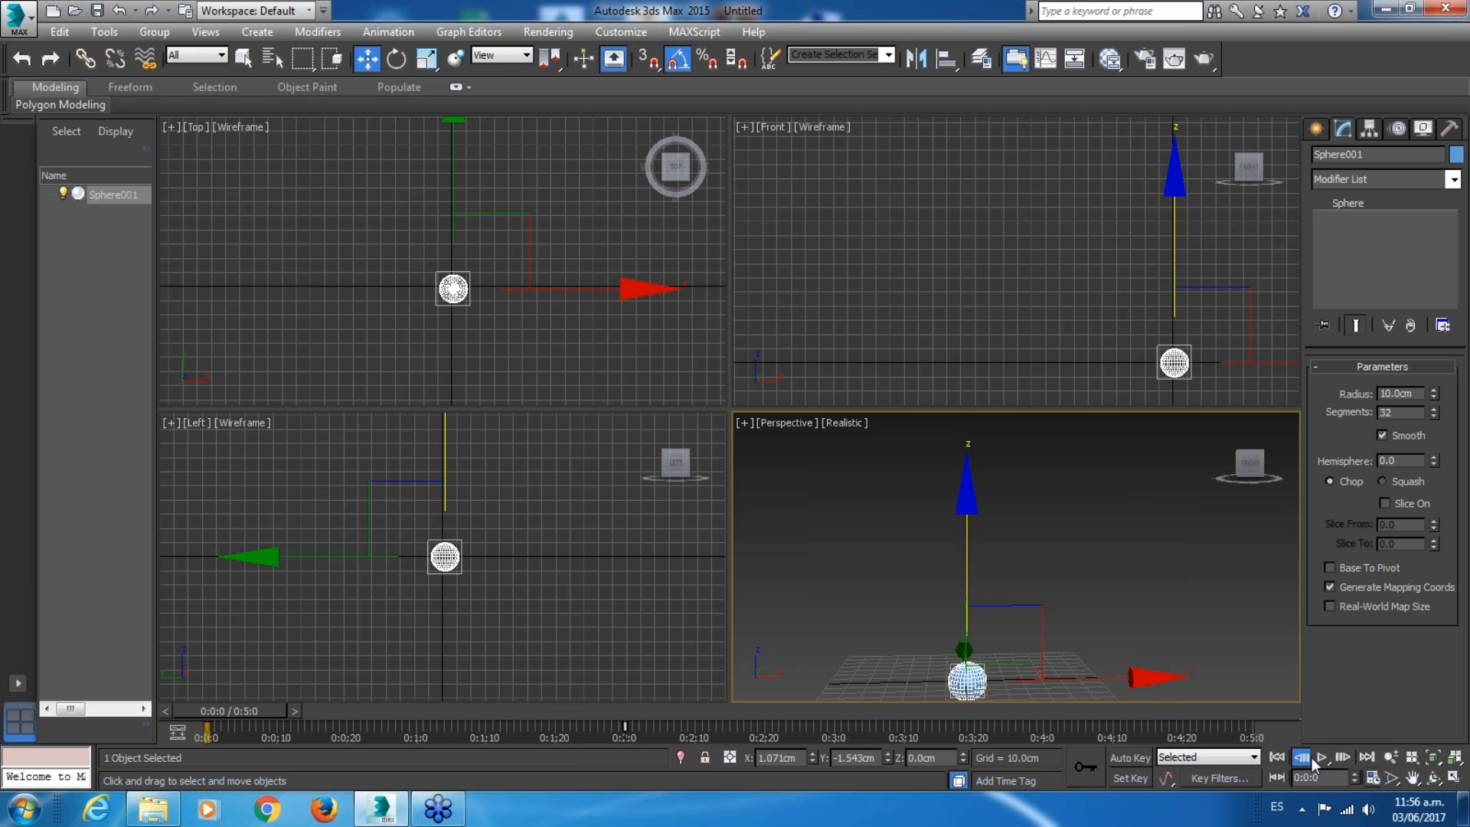
pyautogui.click(1312, 757)
pyautogui.click(1318, 758)
pyautogui.click(1318, 758)
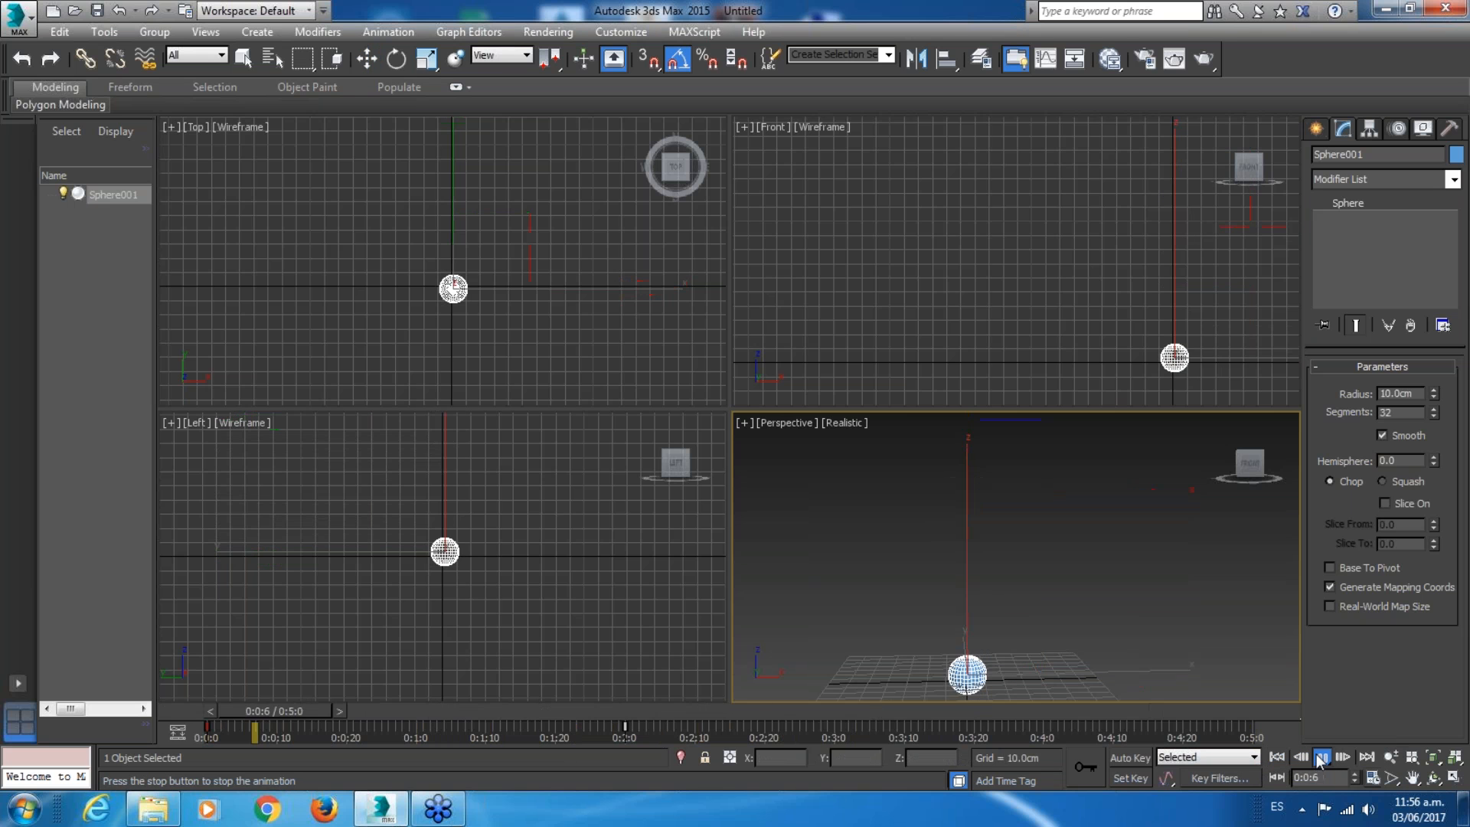
pyautogui.click(1320, 757)
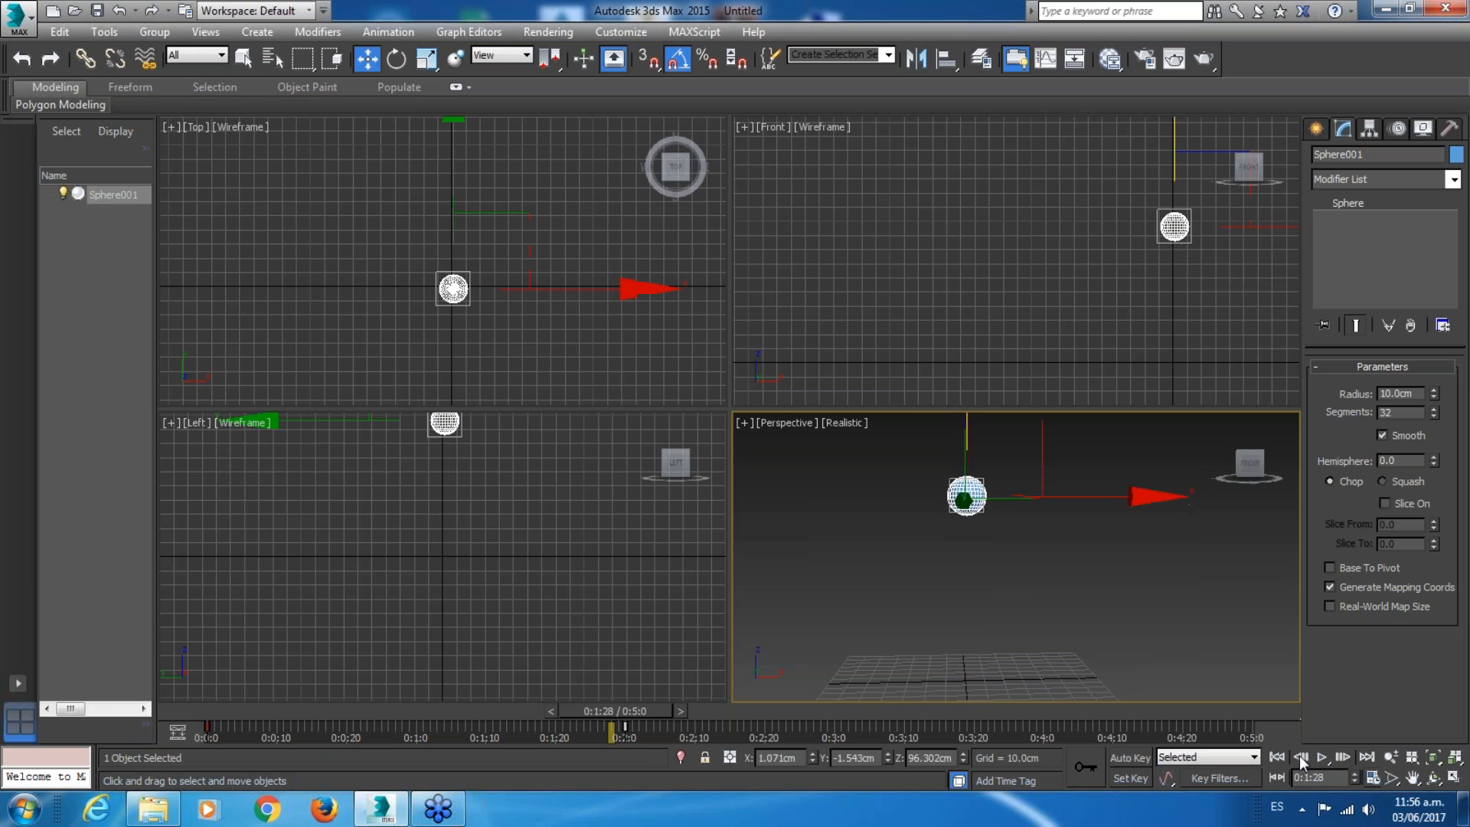
# Set the current time to 0:1:0 and move the sphere's raised-position key from 0:2:0 to 0:0:15.
pyautogui.moveTo(628, 710); pyautogui.dragTo(429, 725)
pyautogui.click(559, 733)
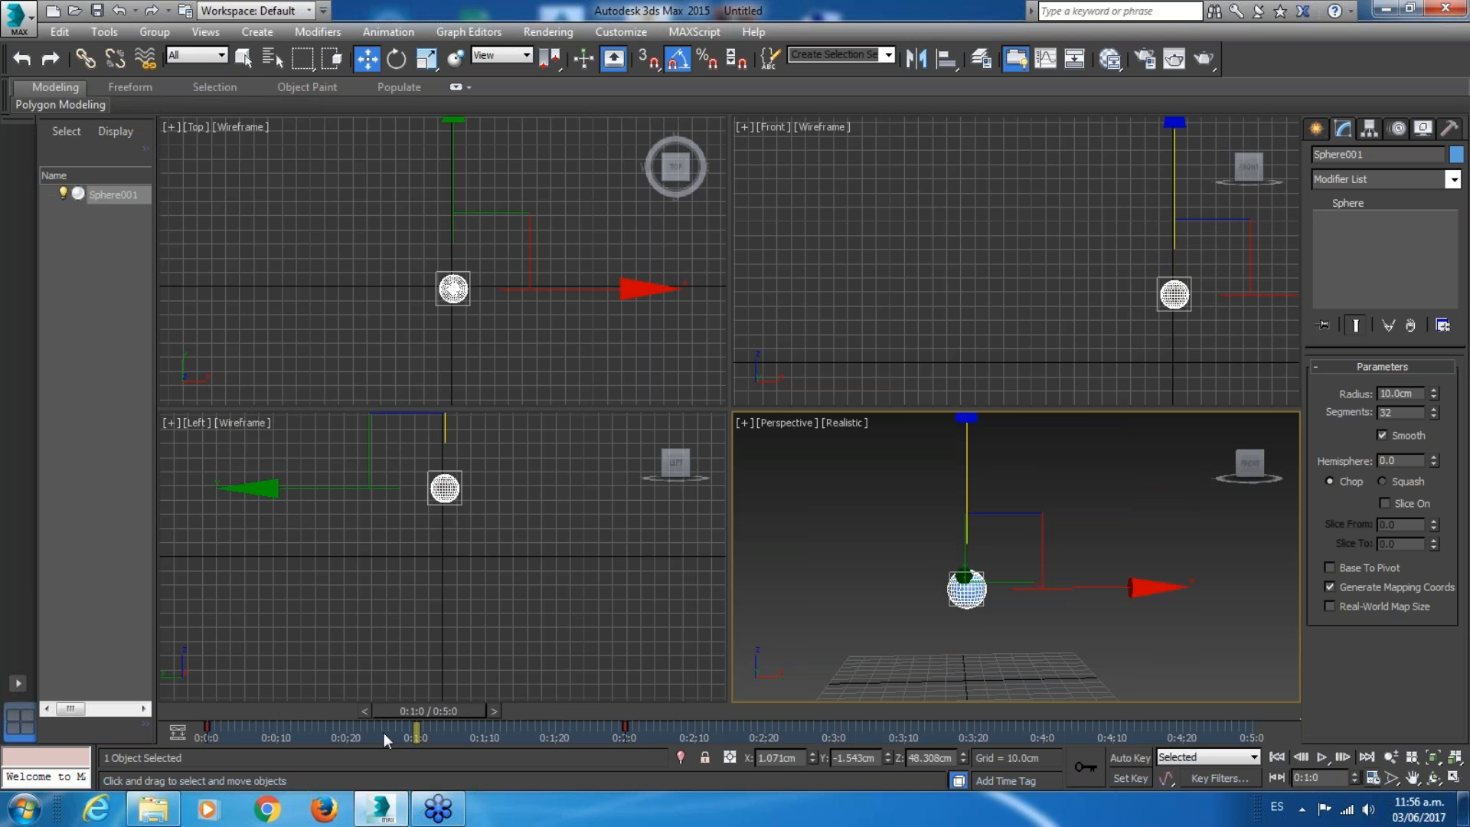
pyautogui.click(623, 725)
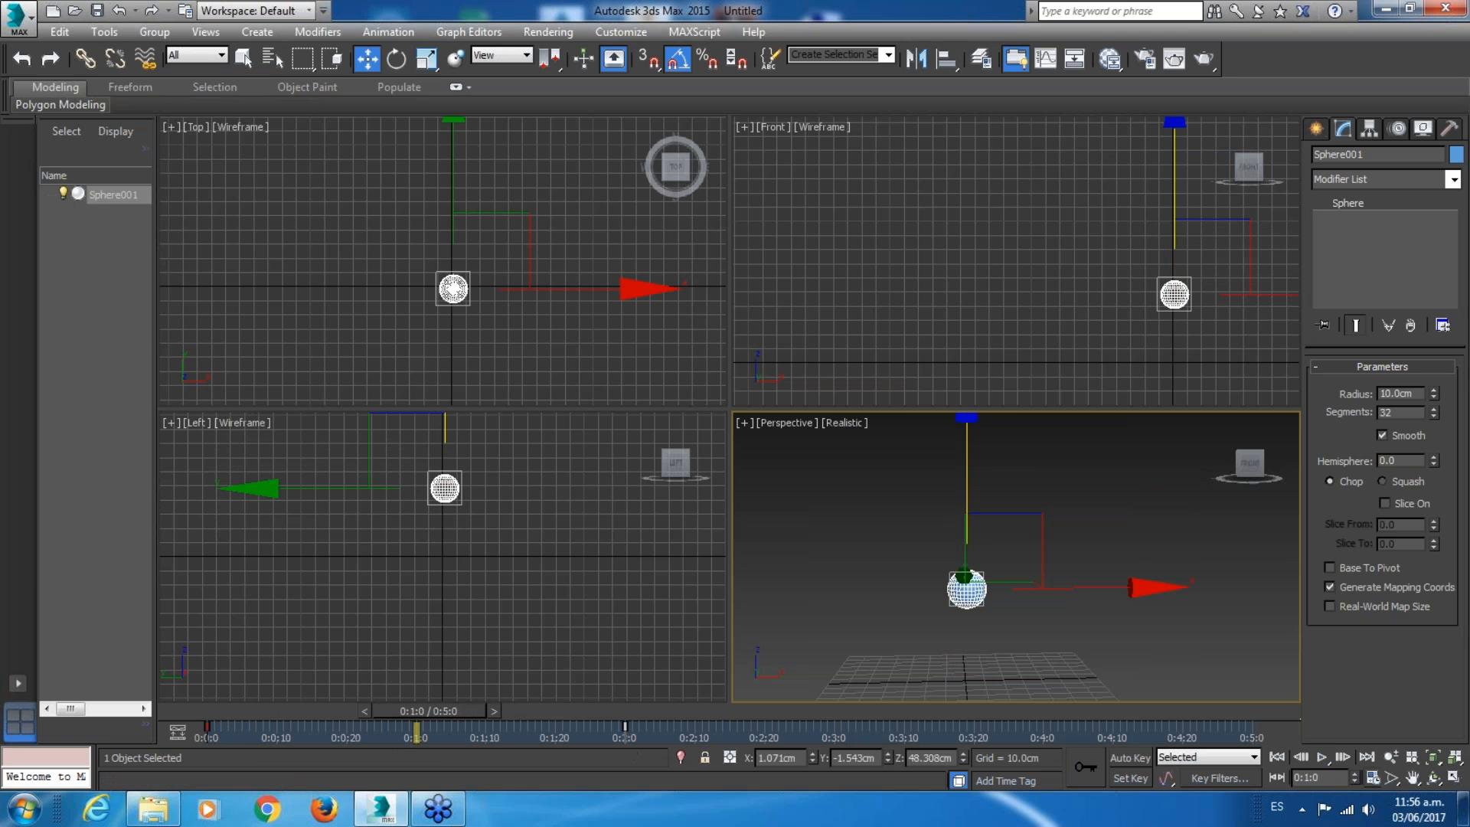
pyautogui.click(644, 726)
pyautogui.moveTo(624, 727); pyautogui.dragTo(312, 733)
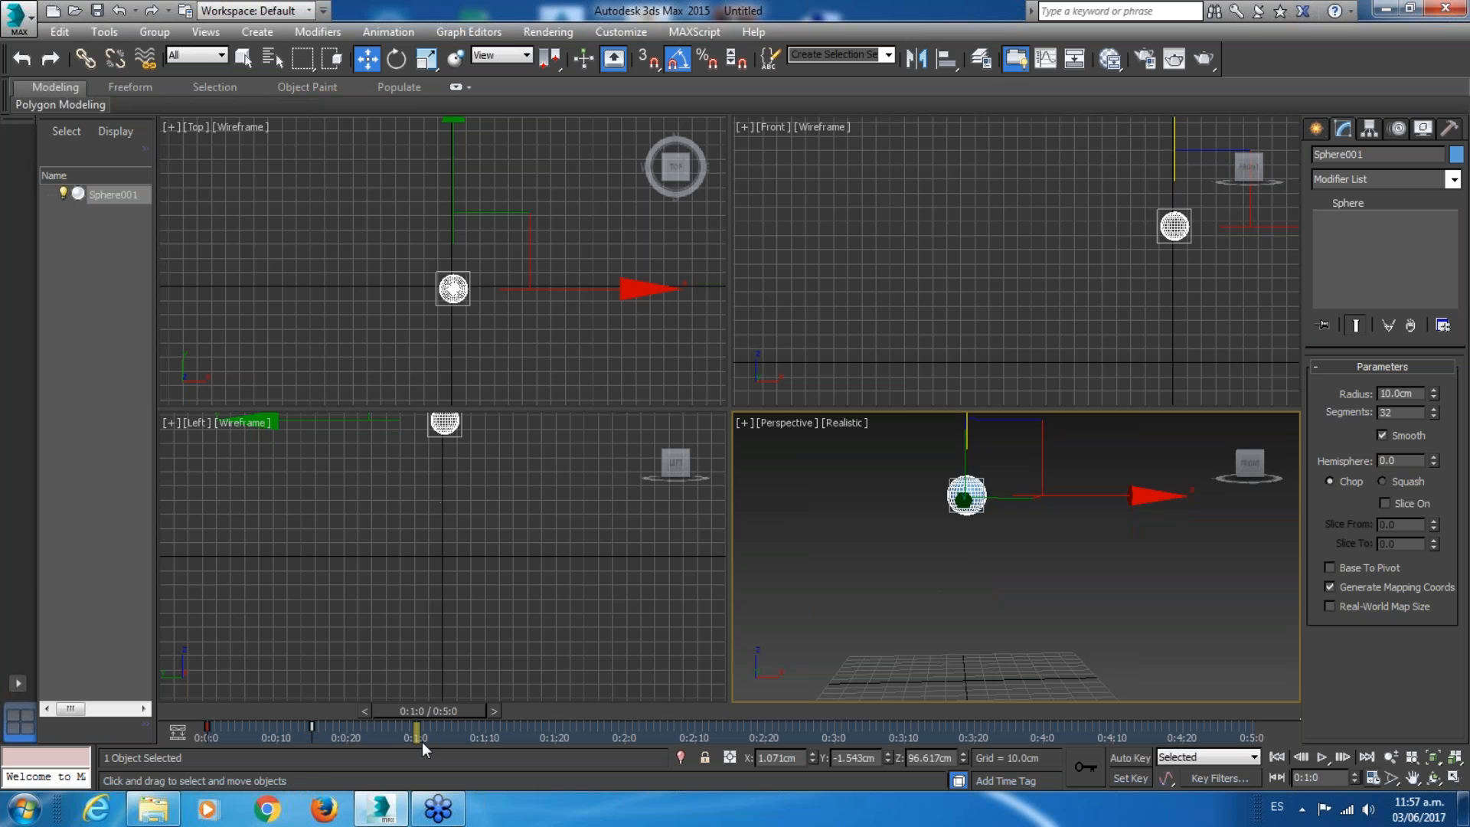
# Play the sphere's half-second rise several times from the start and return to 0:0:0.
pyautogui.click(1276, 757)
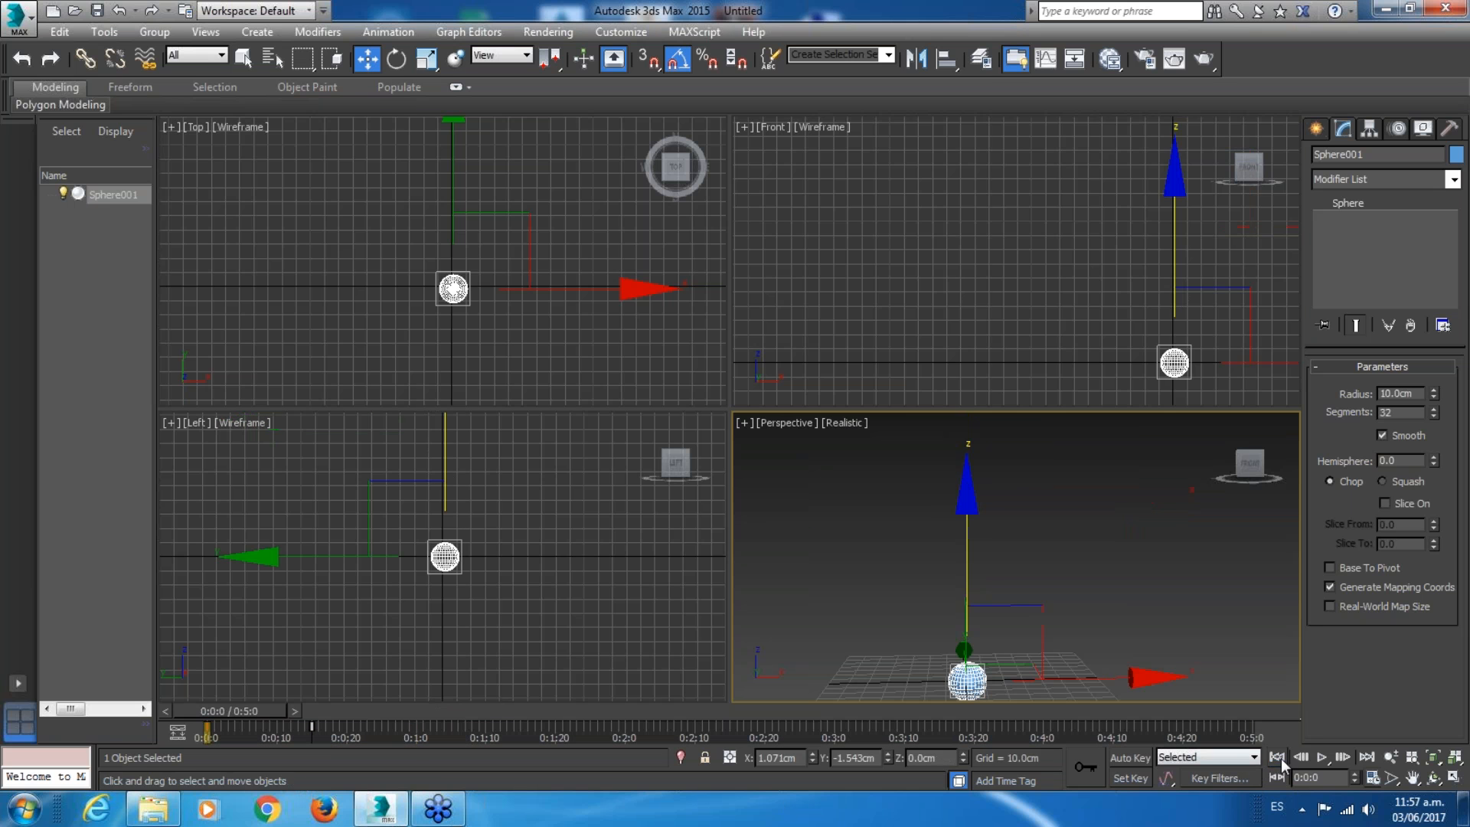
pyautogui.click(1323, 756)
pyautogui.click(1323, 758)
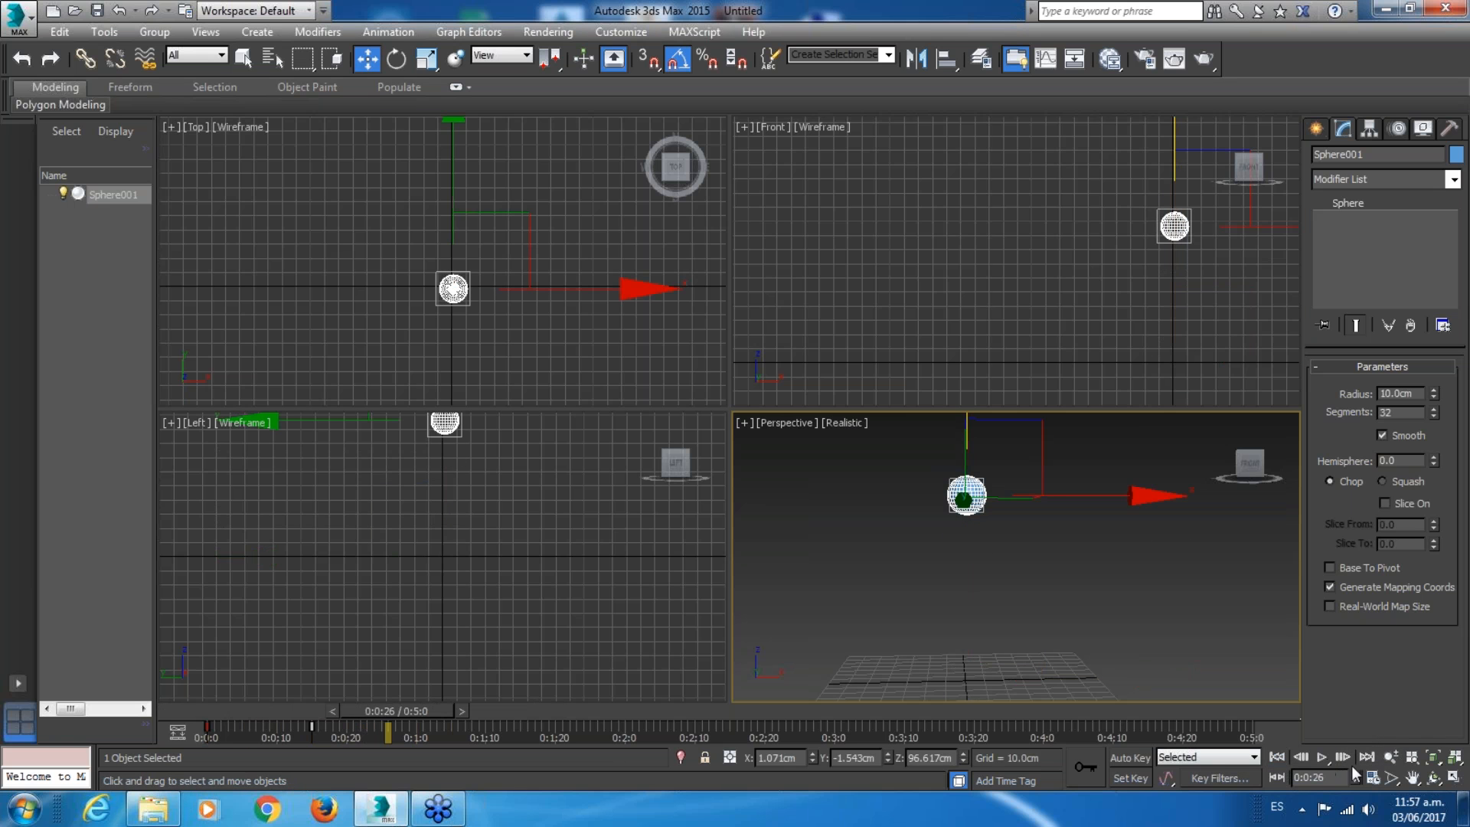
pyautogui.click(1284, 758)
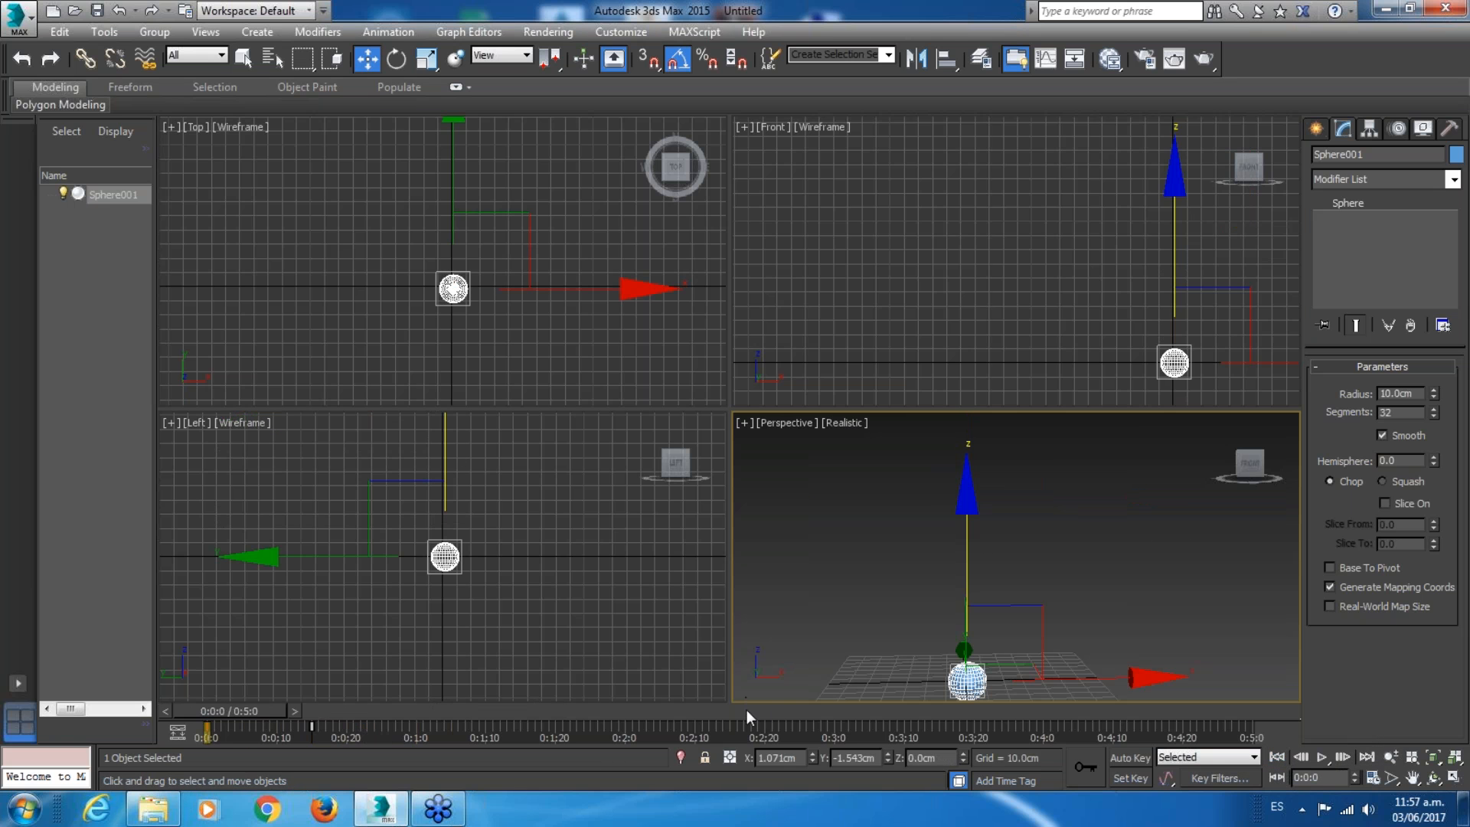
pyautogui.click(748, 732)
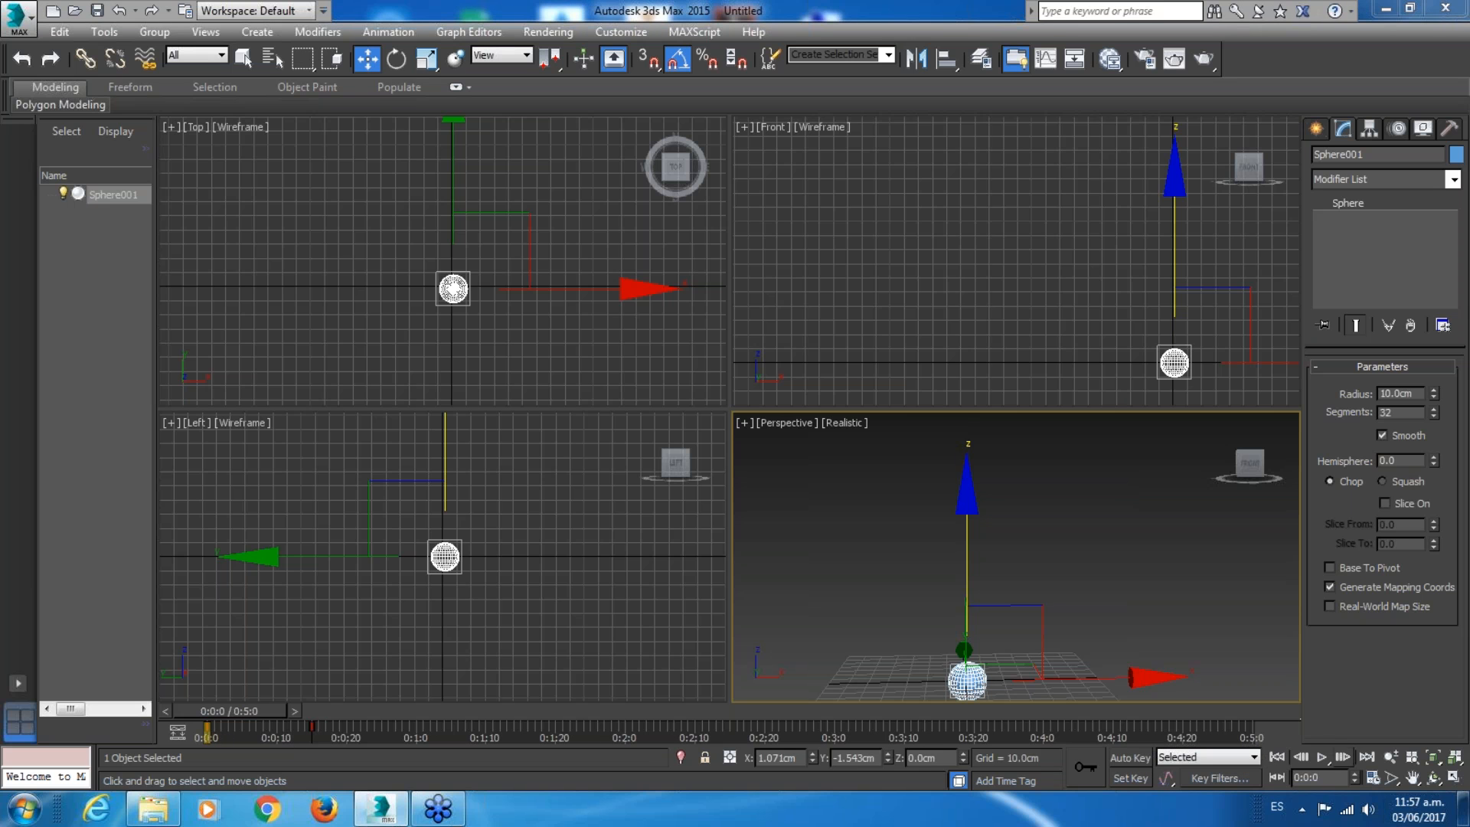
pyautogui.click(1320, 756)
pyautogui.click(1320, 758)
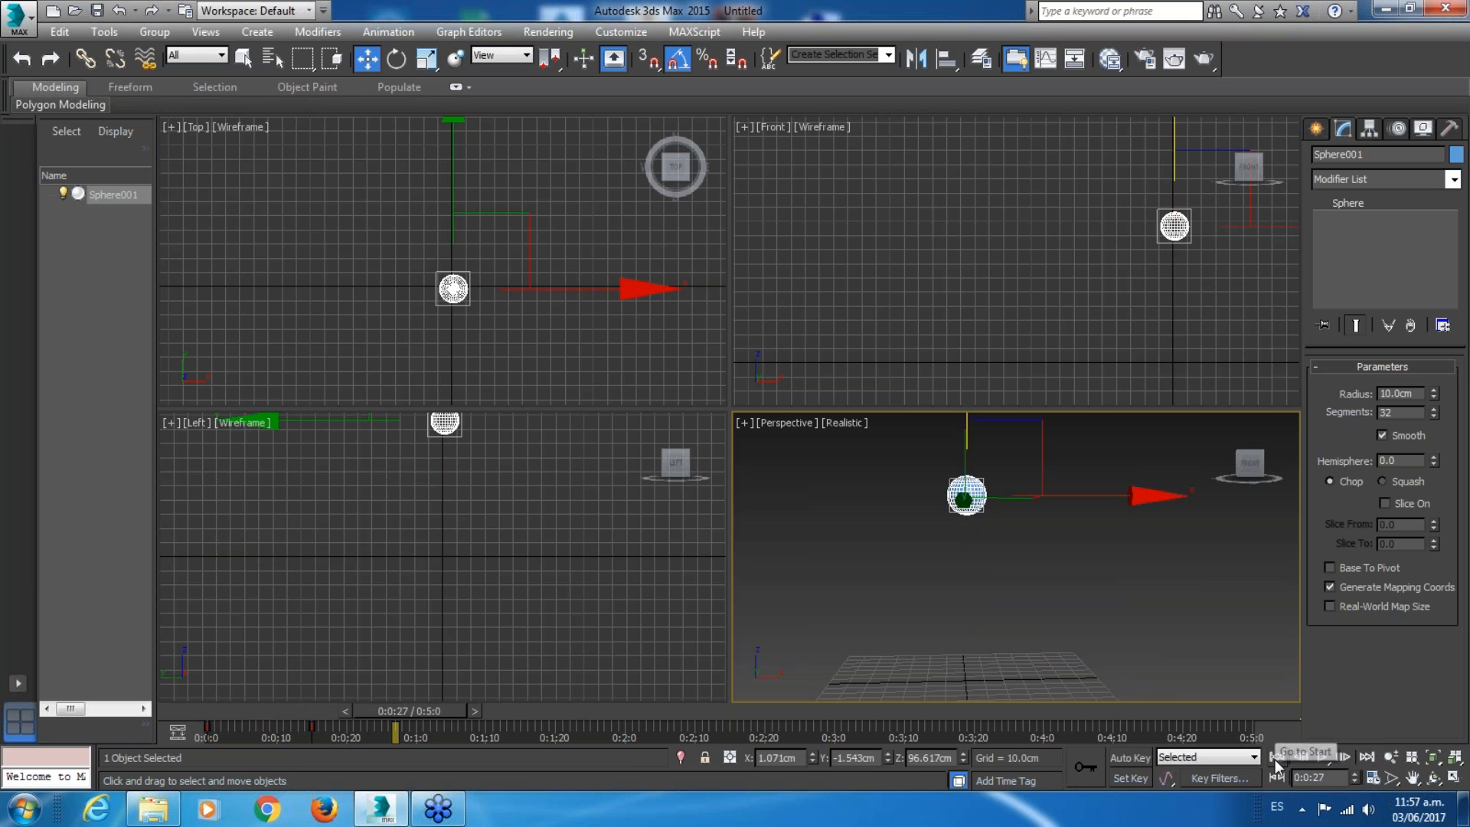
pyautogui.click(1277, 756)
pyautogui.click(1324, 758)
pyautogui.click(1323, 757)
pyautogui.moveTo(394, 712); pyautogui.dragTo(214, 709)
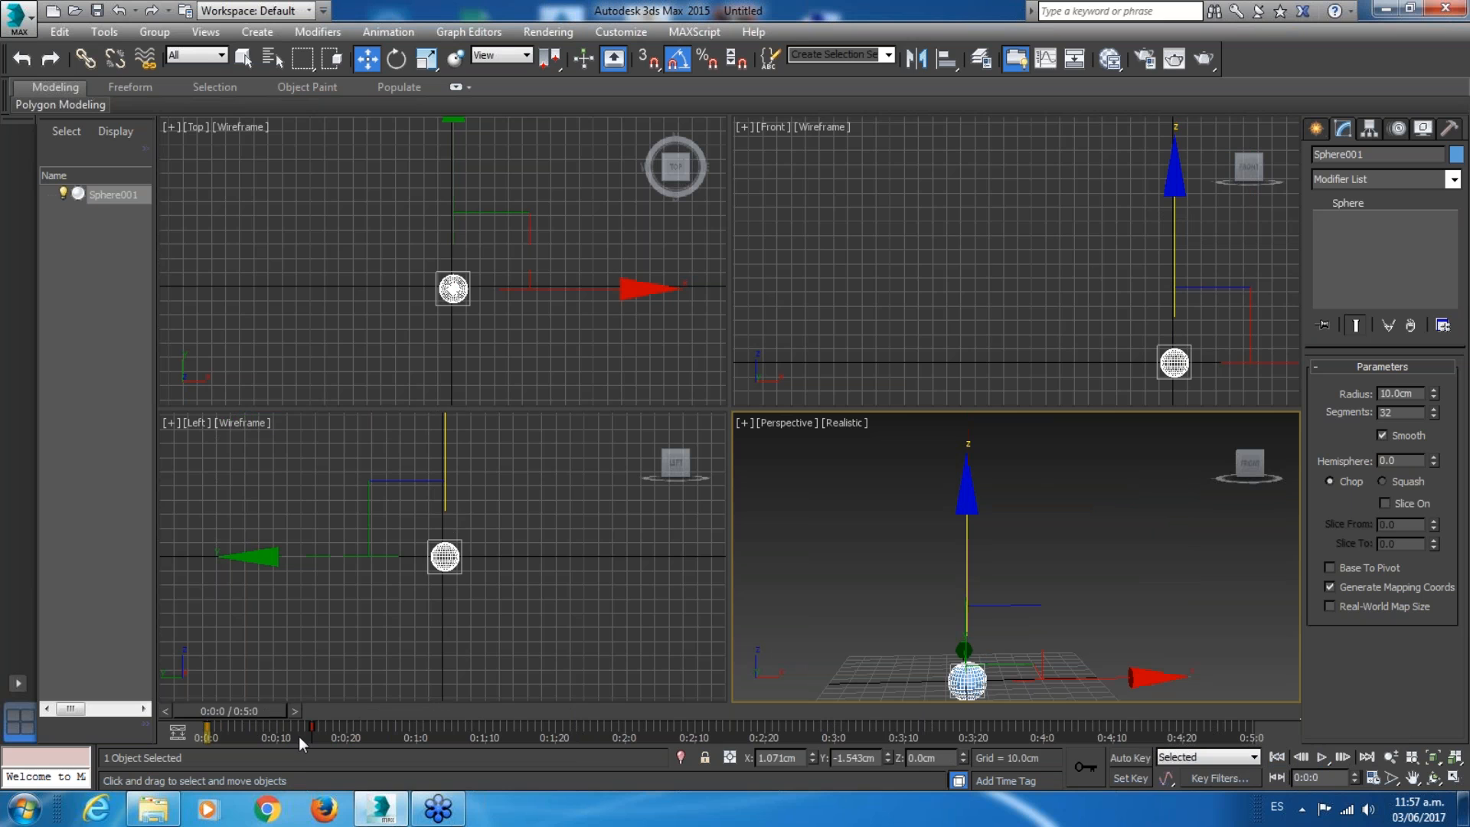
pyautogui.moveTo(308, 728)
pyautogui.mouseDown()
pyautogui.moveTo(326, 732)
pyautogui.moveTo(311, 733)
pyautogui.mouseUp()
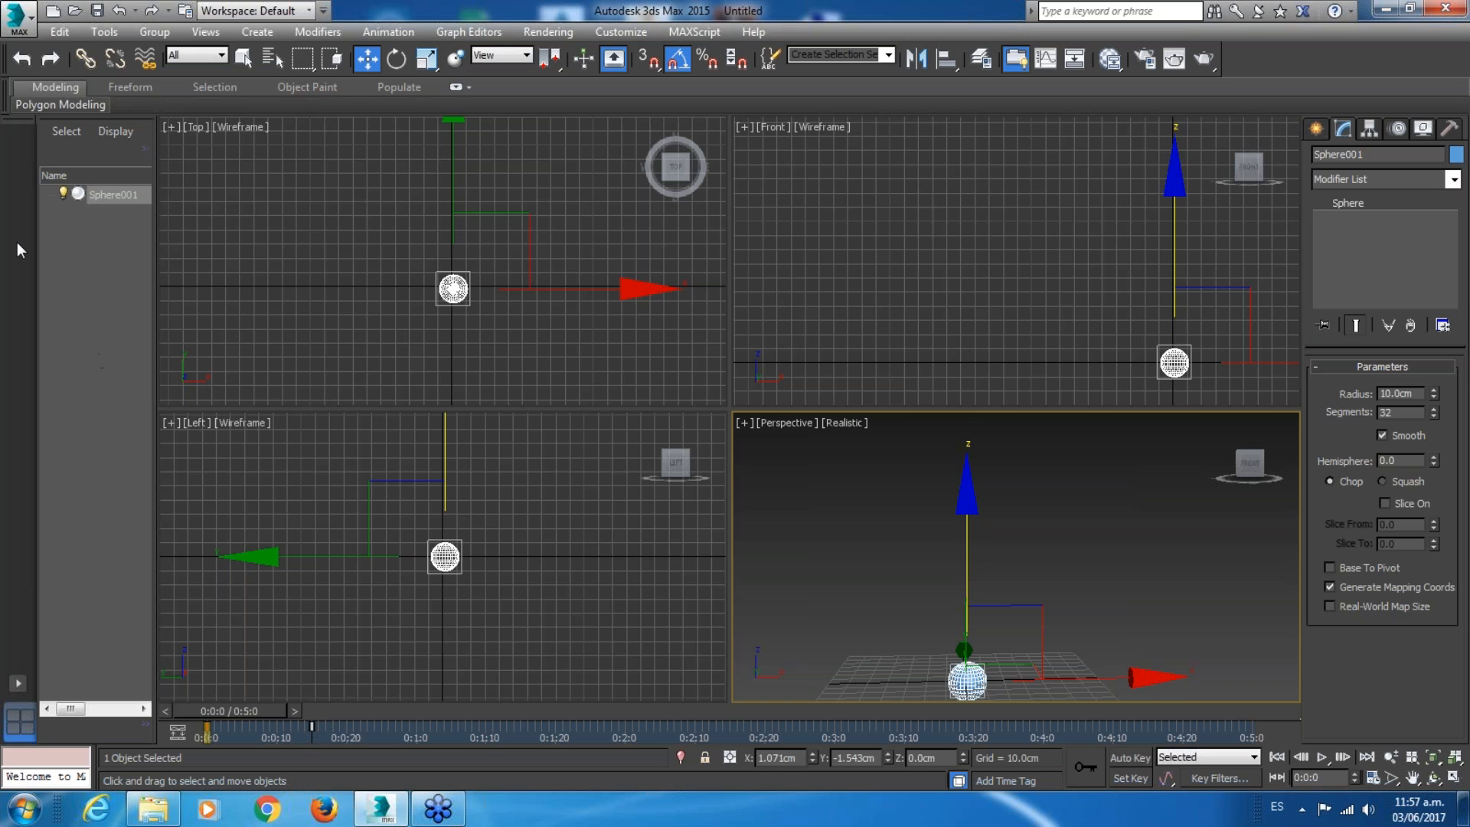
pyautogui.click(89, 310)
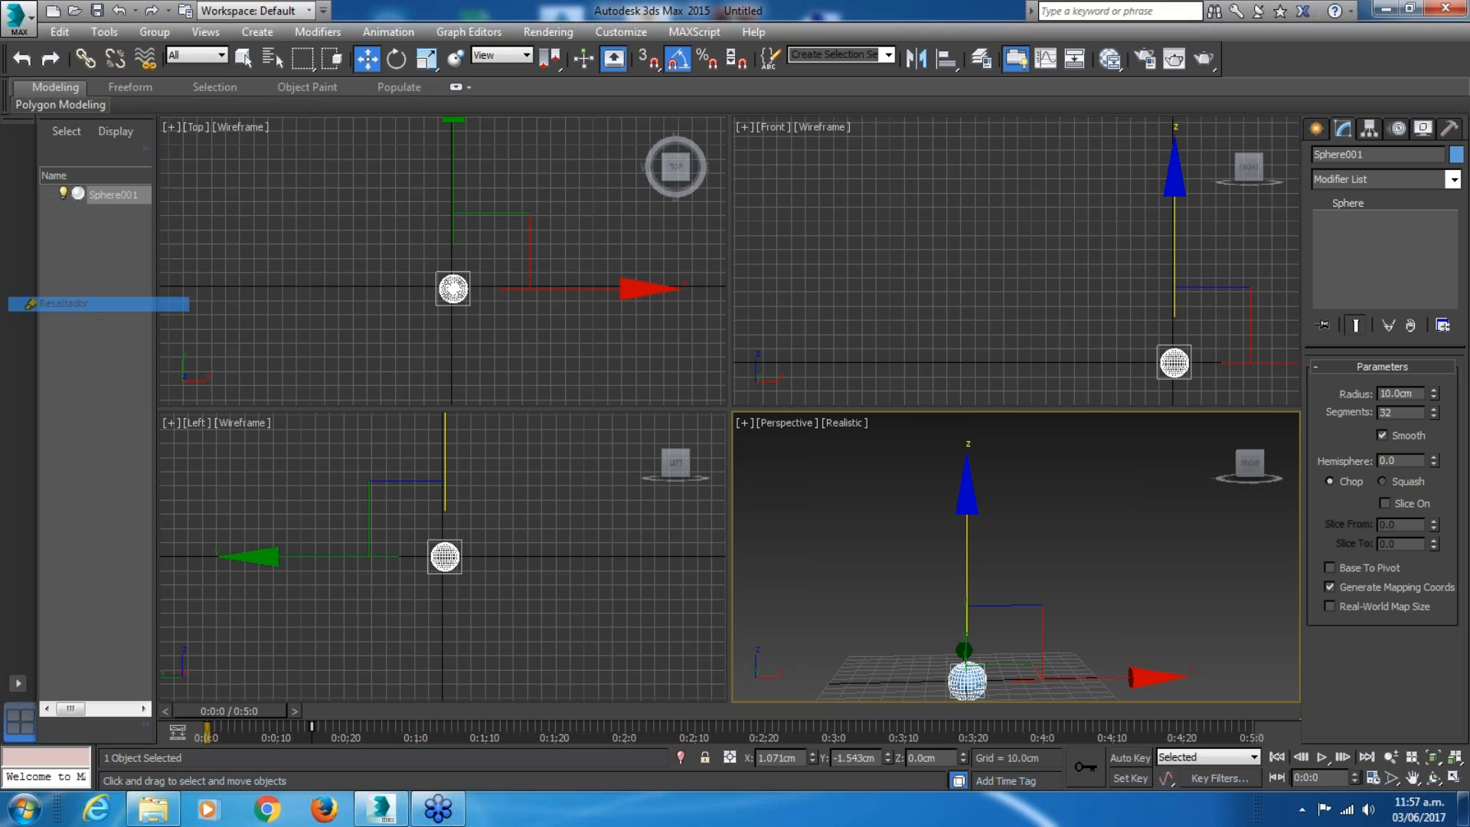
pyautogui.moveTo(351, 738)
pyautogui.mouseDown()
pyautogui.moveTo(284, 792)
pyautogui.moveTo(90, 790)
pyautogui.moveTo(93, 737)
pyautogui.moveTo(353, 738)
pyautogui.mouseUp()
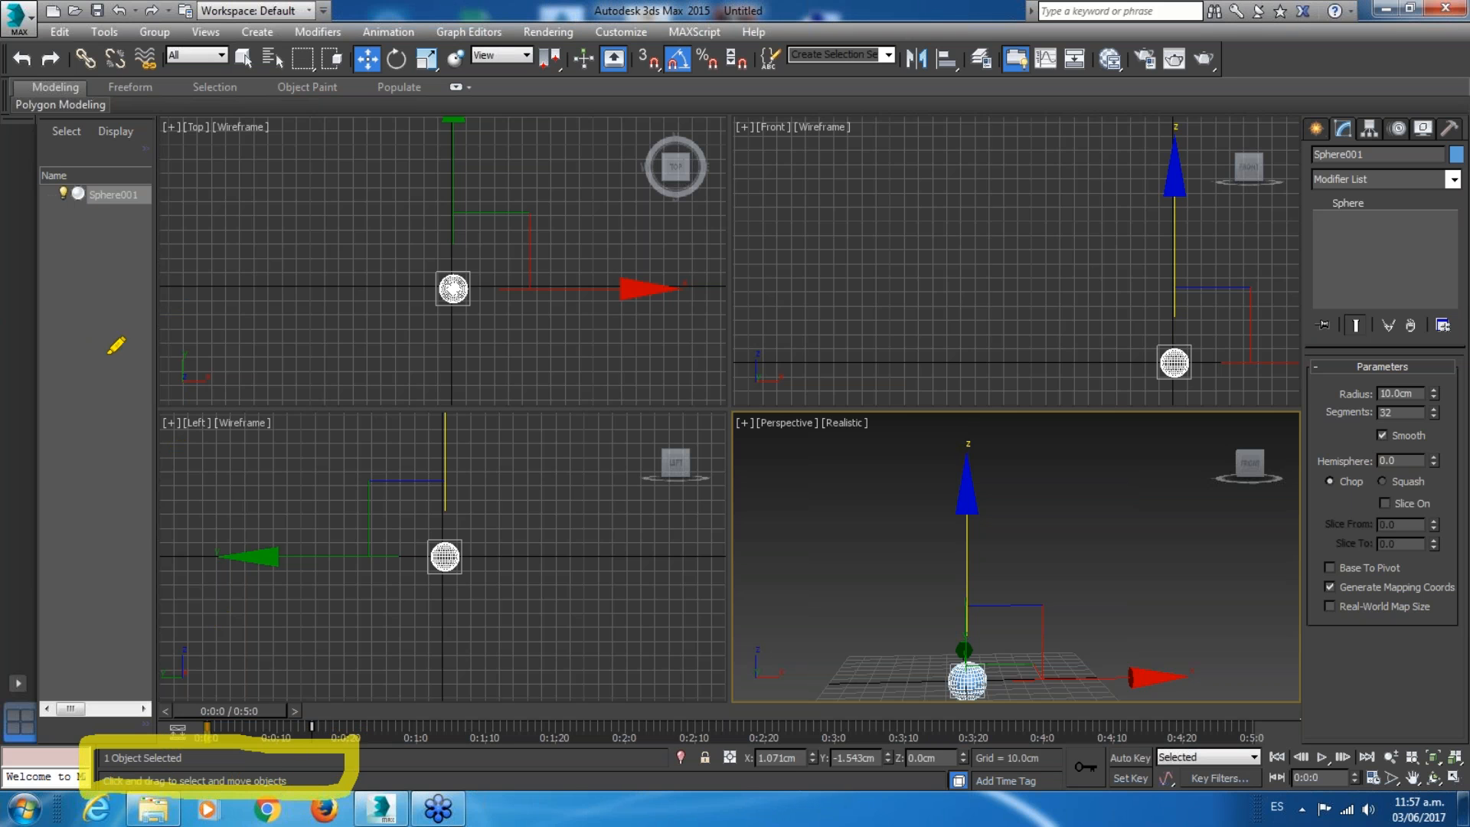
pyautogui.click(111, 357)
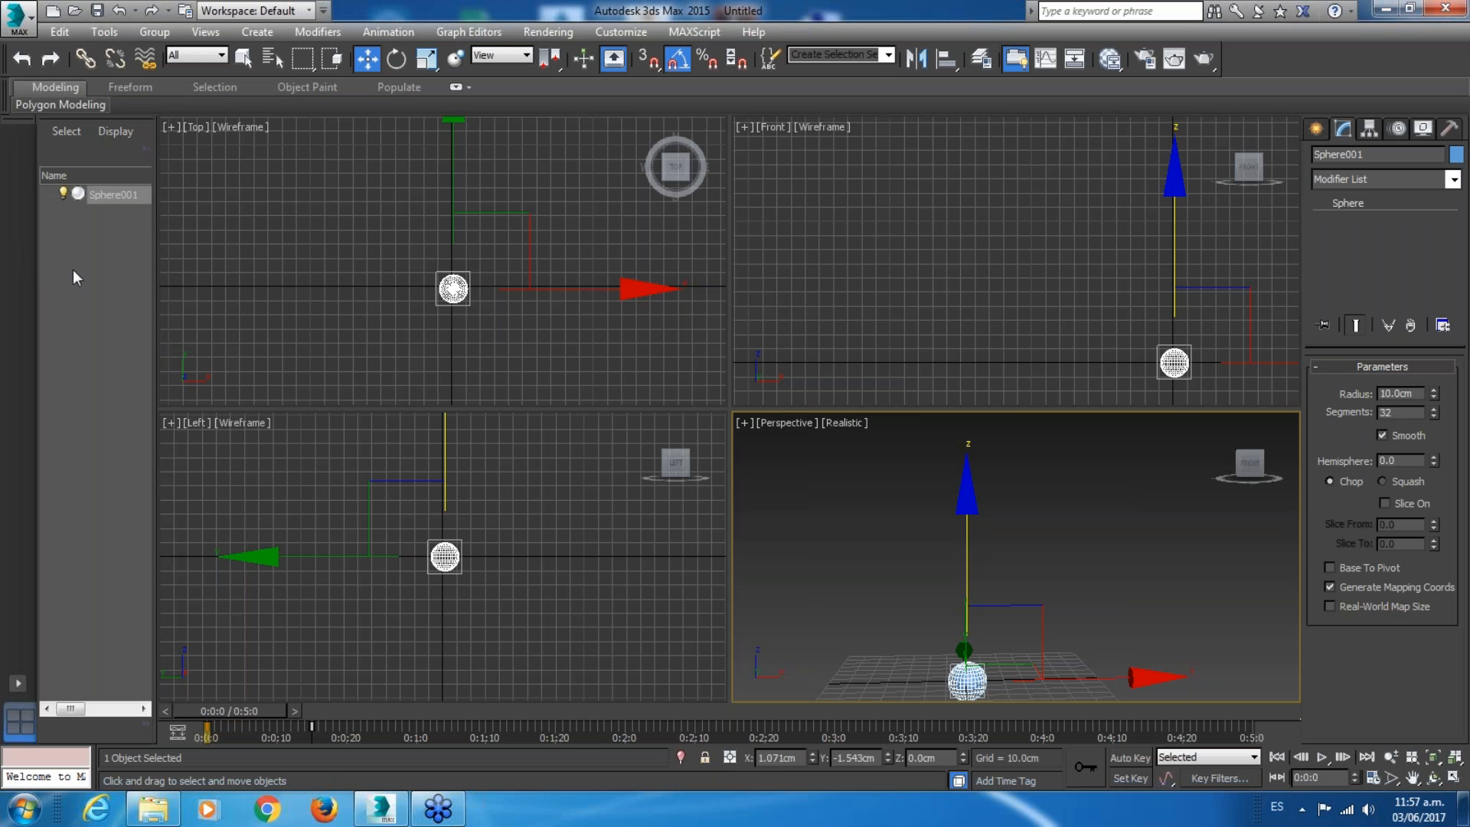
# Move the sphere's key from 0:0:15 to 0:1:0 and set the current time to 0:1:0.
pyautogui.moveTo(392, 714); pyautogui.dragTo(353, 715)
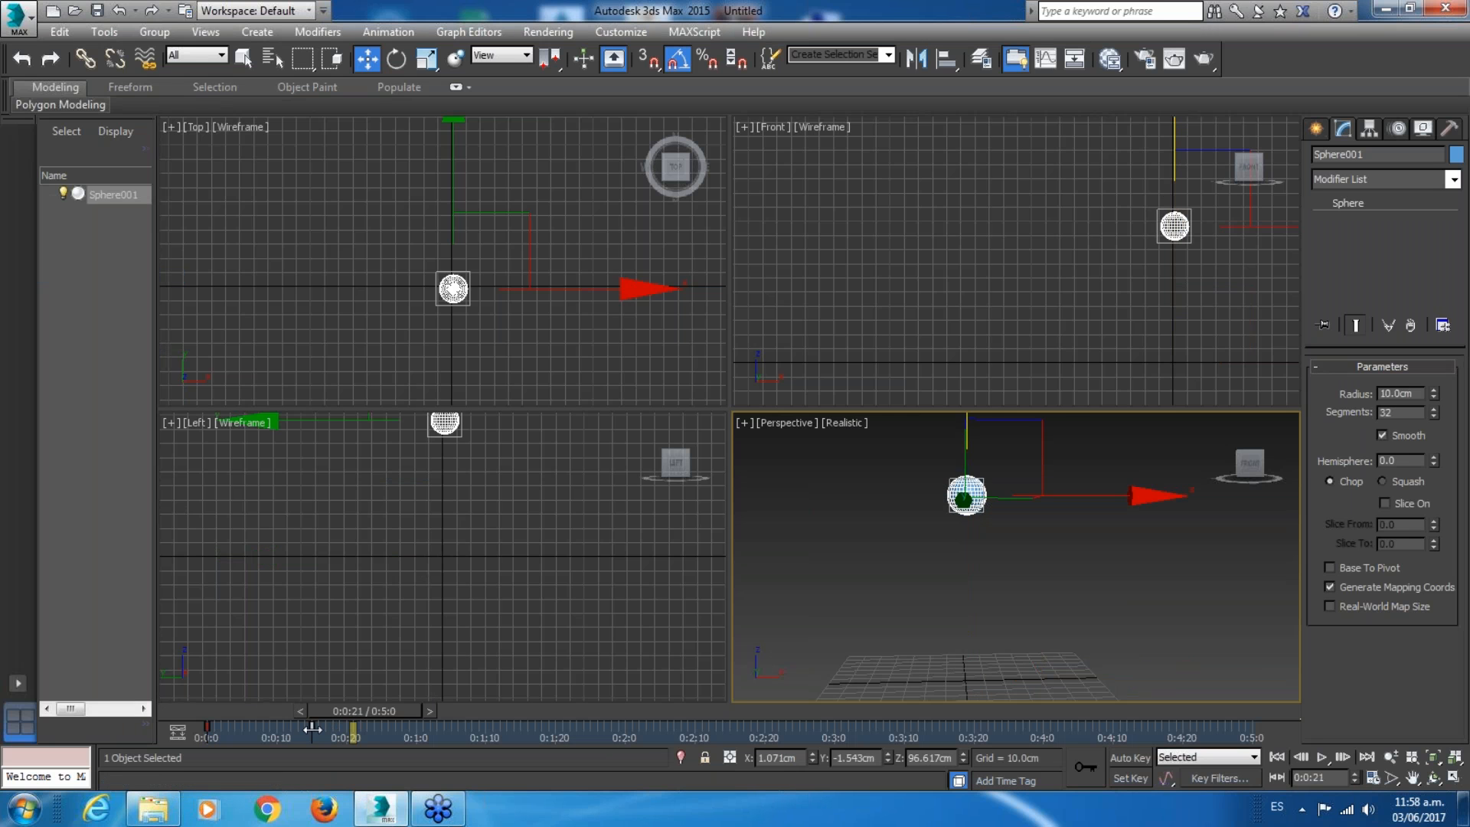
pyautogui.moveTo(313, 727); pyautogui.dragTo(366, 727)
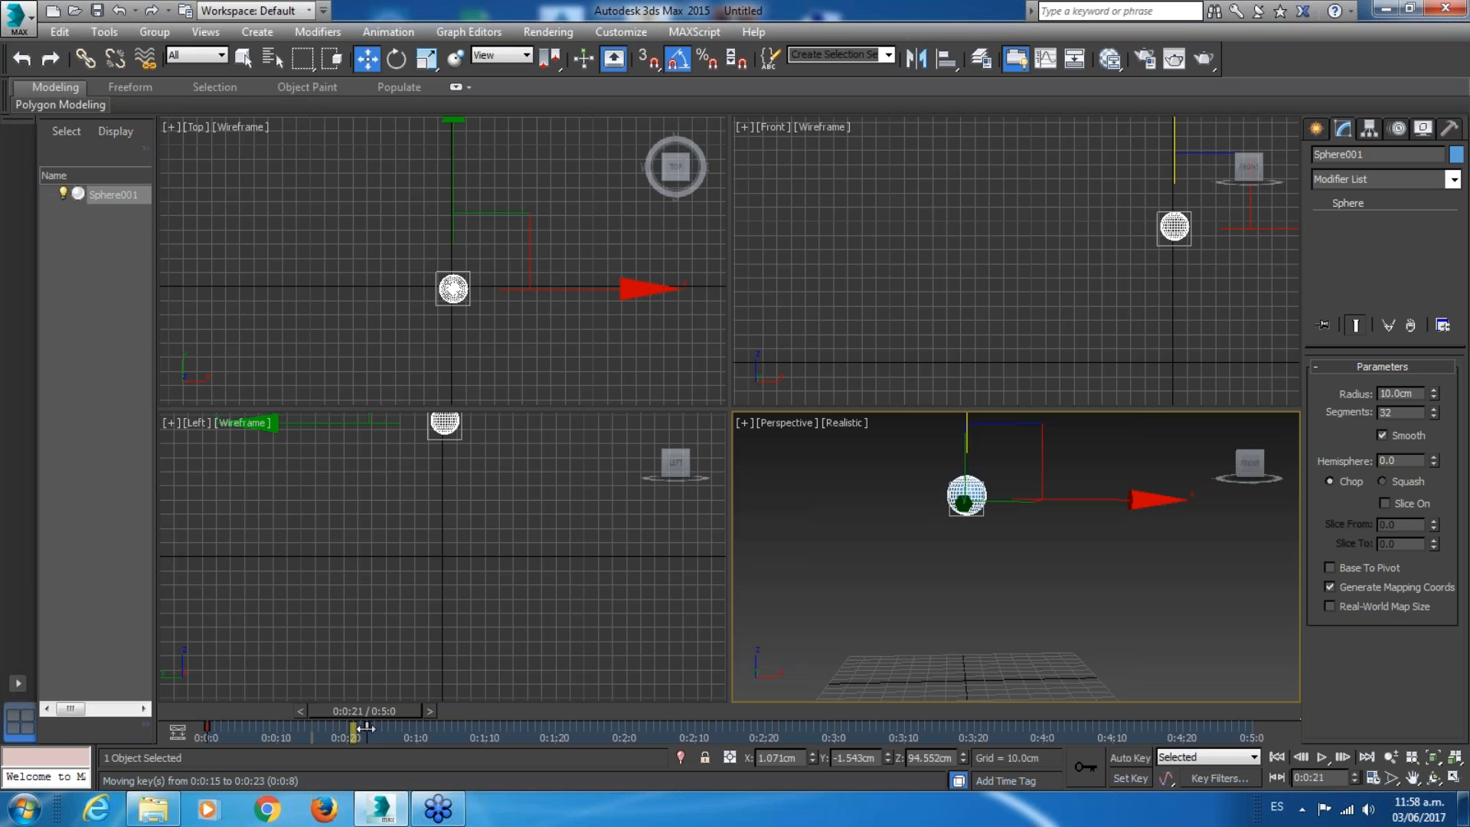
pyautogui.moveTo(368, 728); pyautogui.dragTo(416, 729)
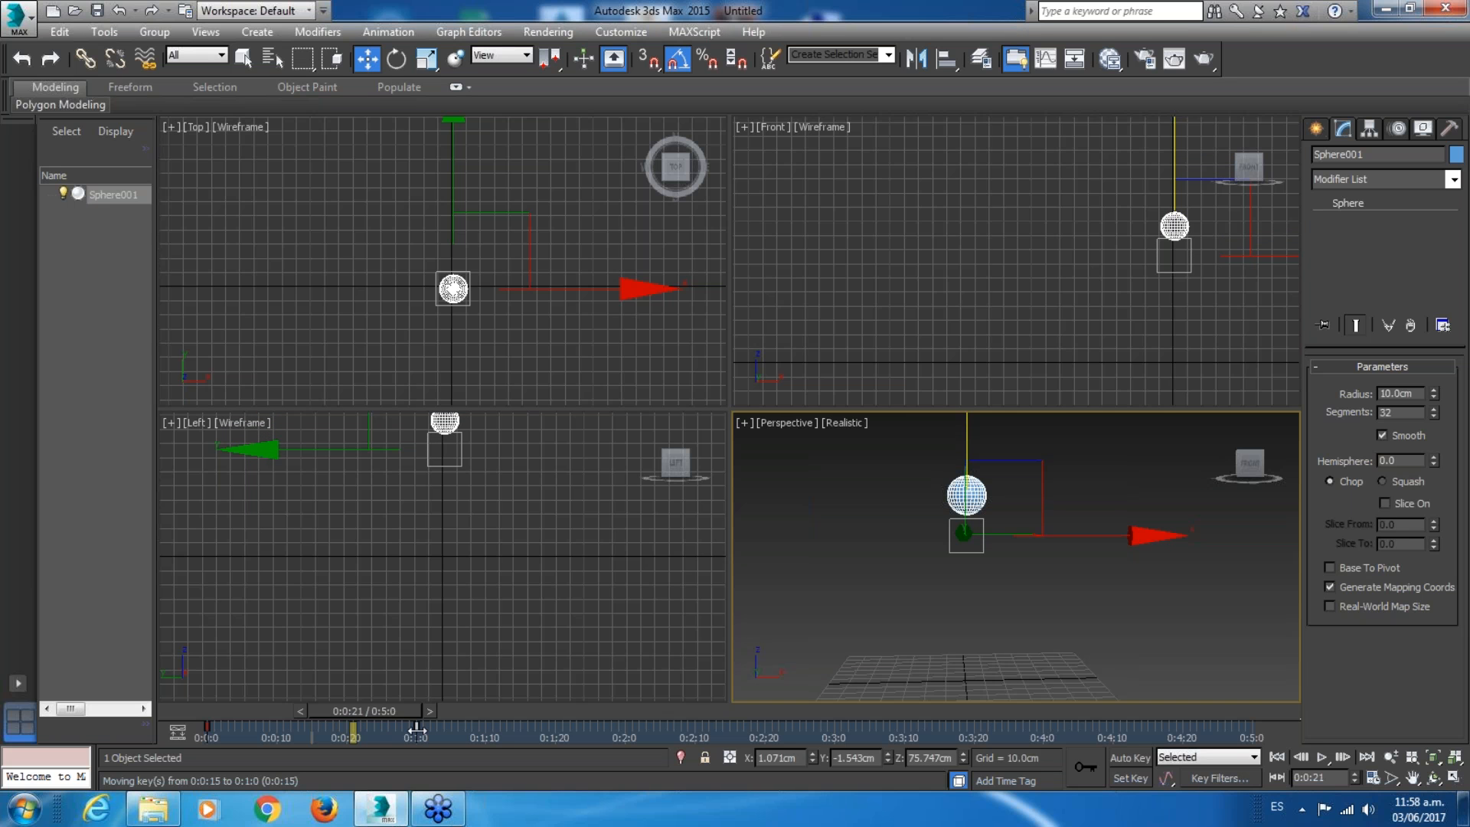
pyautogui.moveTo(416, 728); pyautogui.dragTo(417, 729)
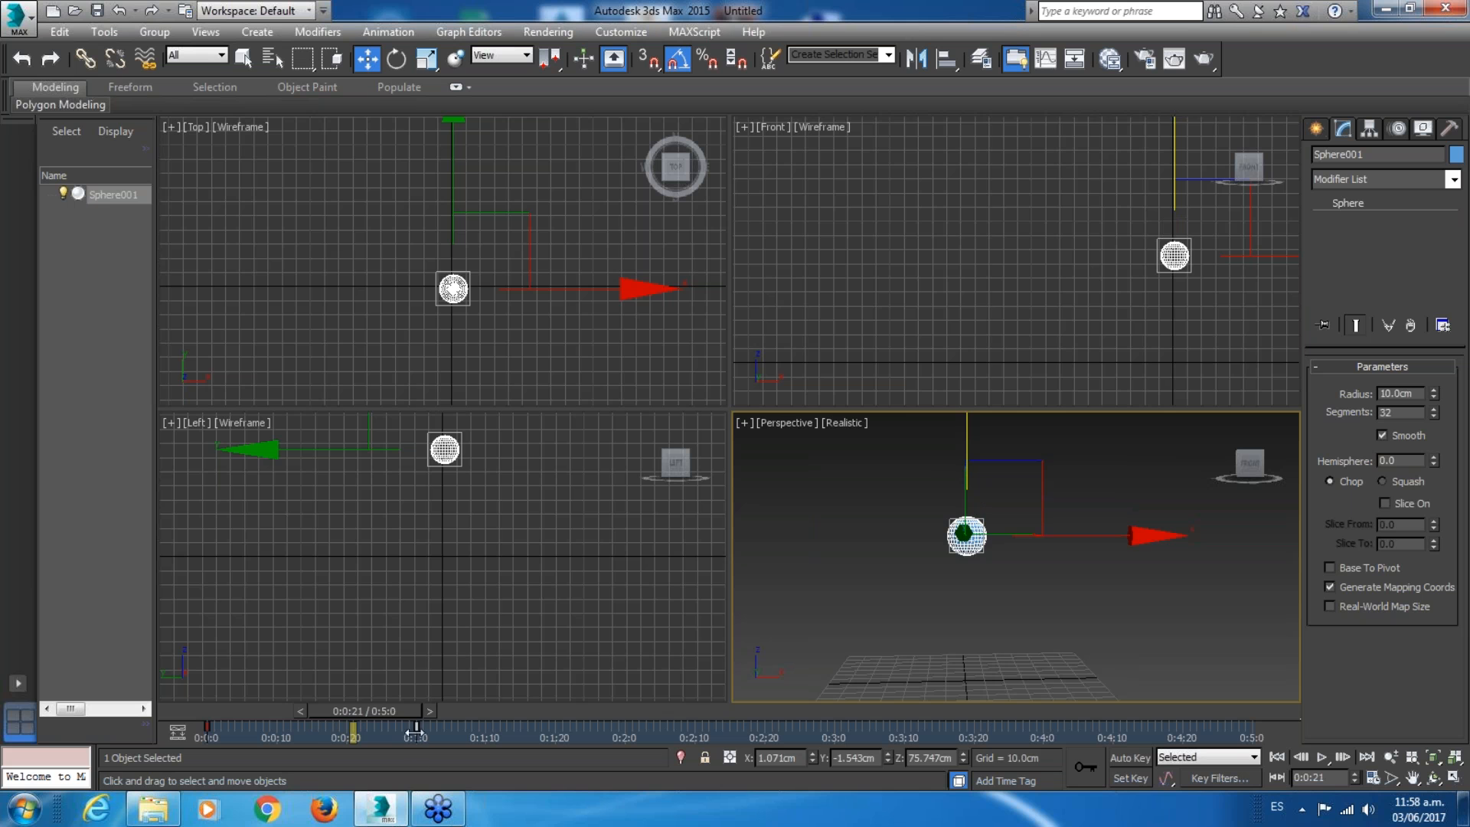
pyautogui.moveTo(379, 708); pyautogui.dragTo(430, 715)
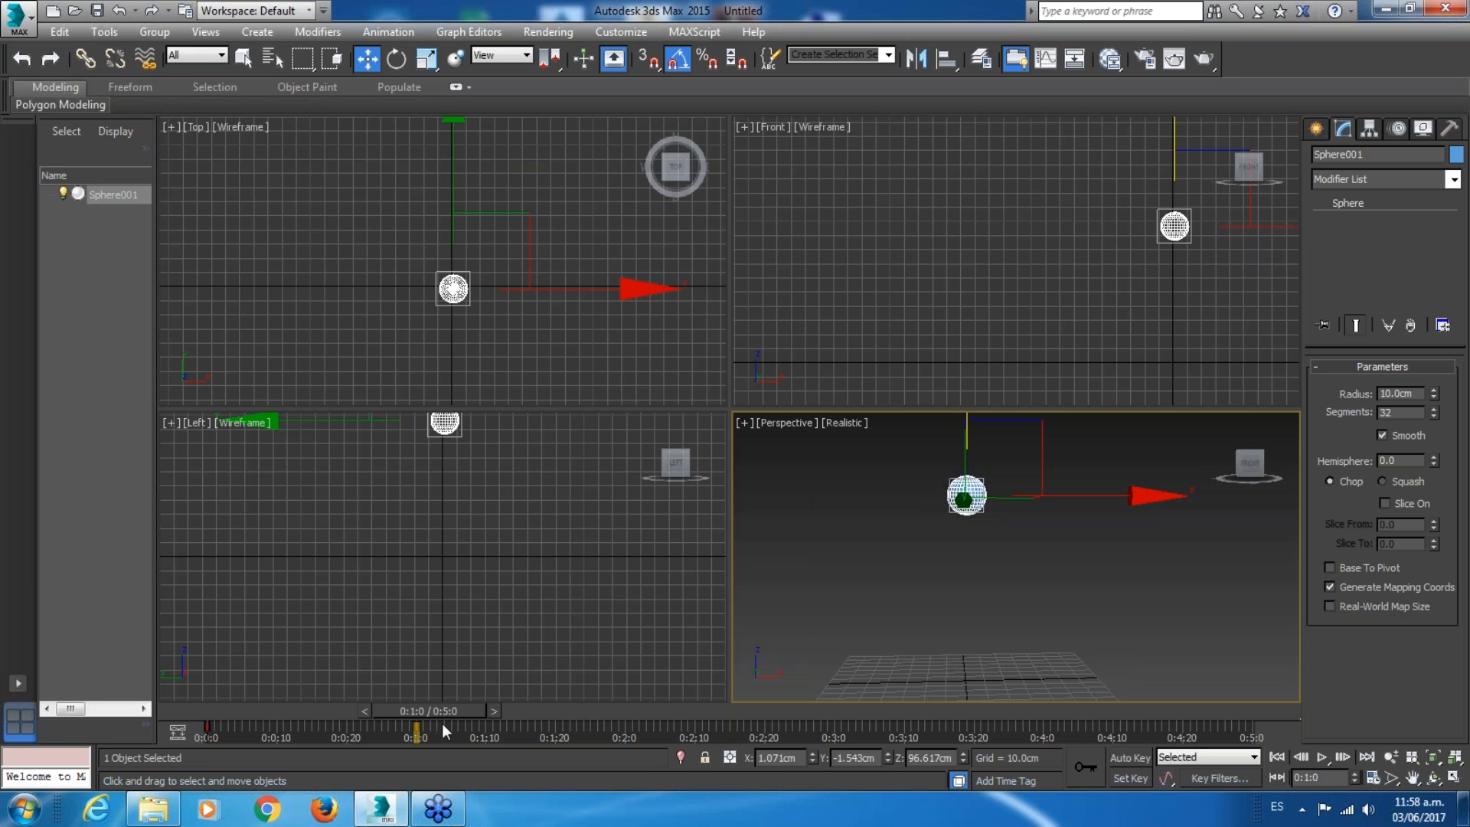
# Replay the sphere's one-second rise from the start and scrub back to 0:0:19.
pyautogui.moveTo(430, 712); pyautogui.dragTo(395, 718)
pyautogui.press('w')
pyautogui.click(1284, 755)
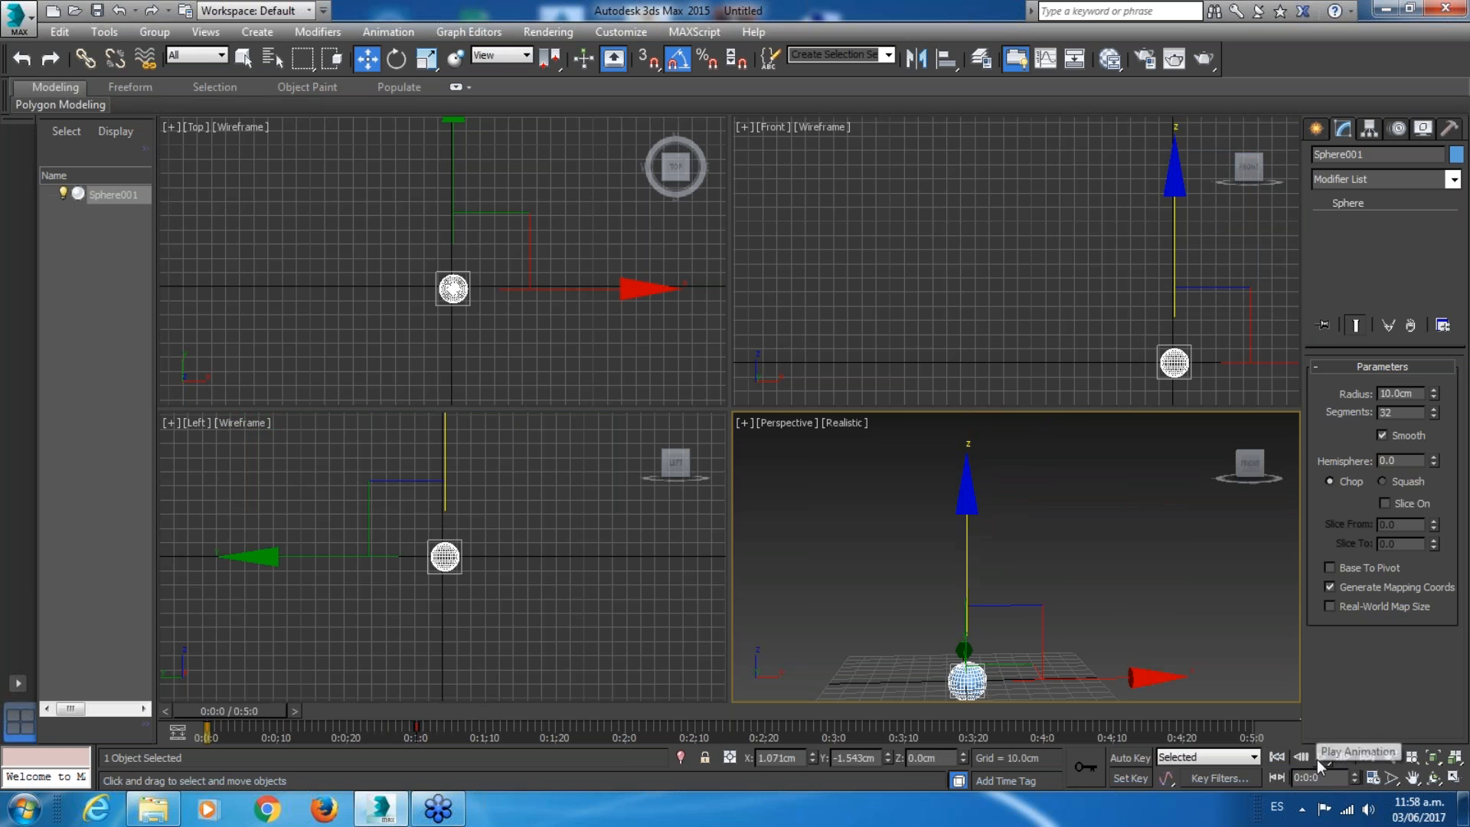
pyautogui.click(1322, 756)
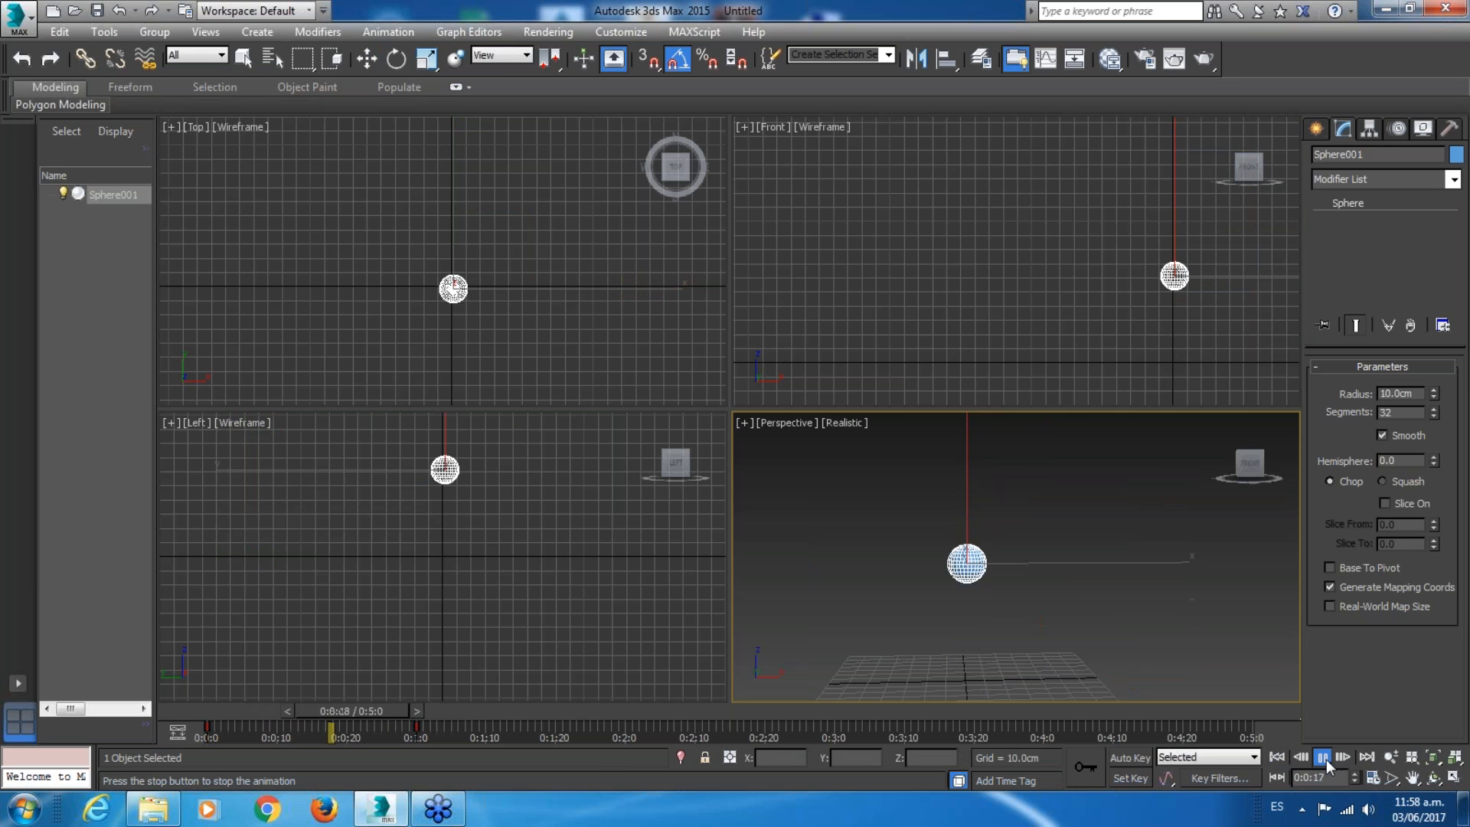
pyautogui.moveTo(509, 709); pyautogui.dragTo(347, 734)
pyautogui.press('w')
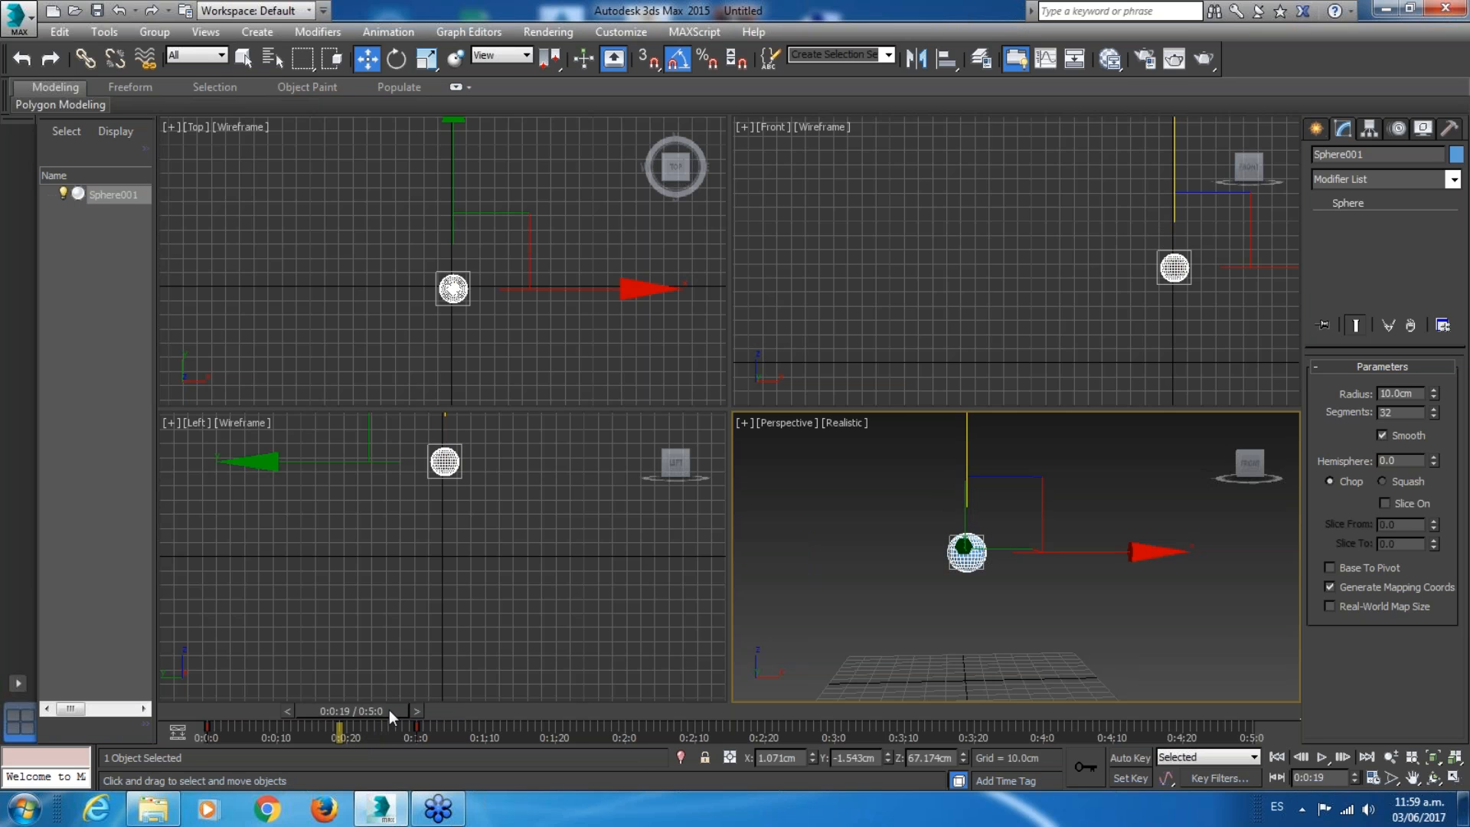
pyautogui.click(207, 725)
pyautogui.rightClick(209, 728)
pyautogui.click(338, 764)
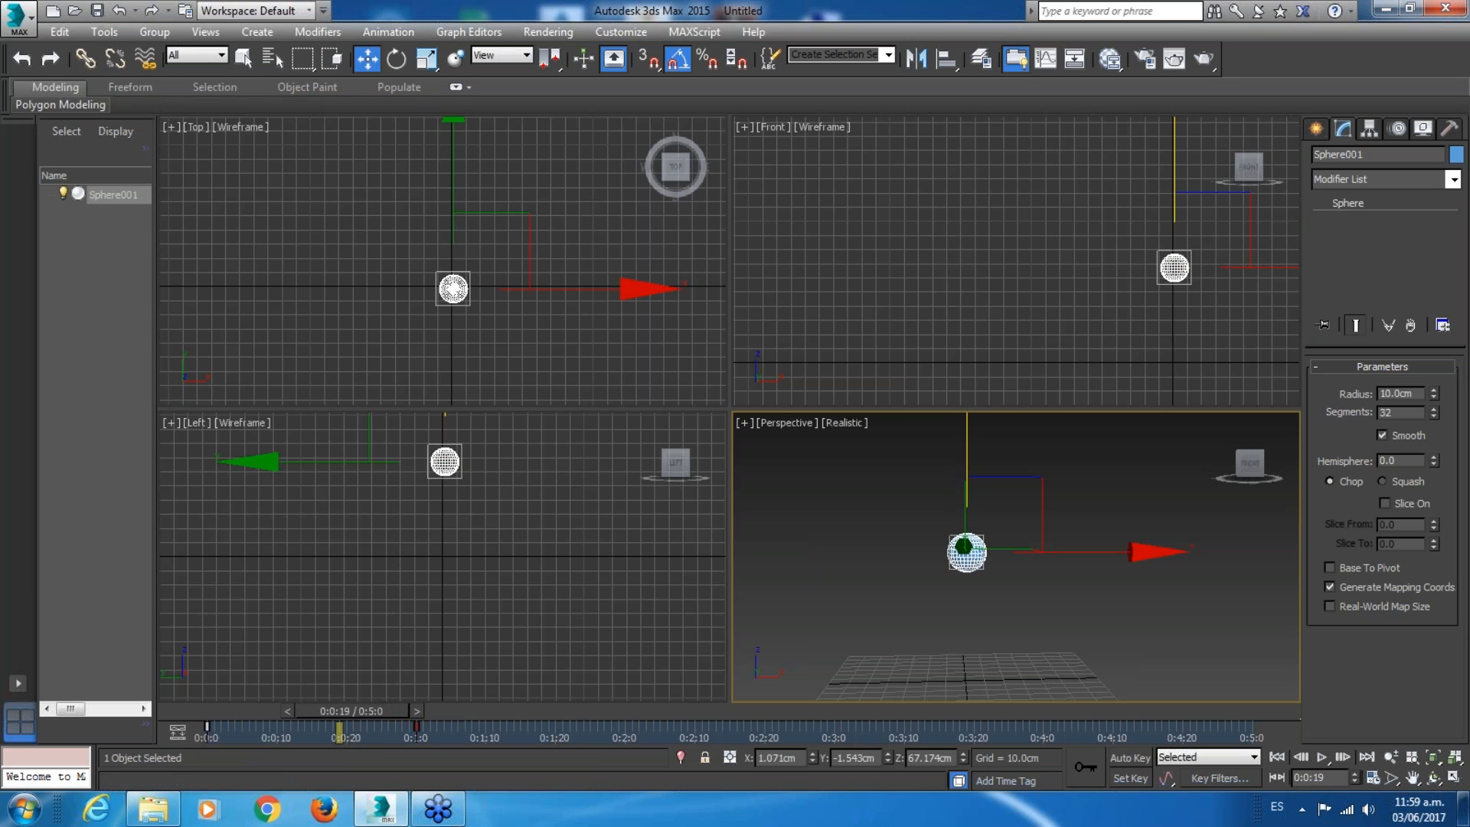
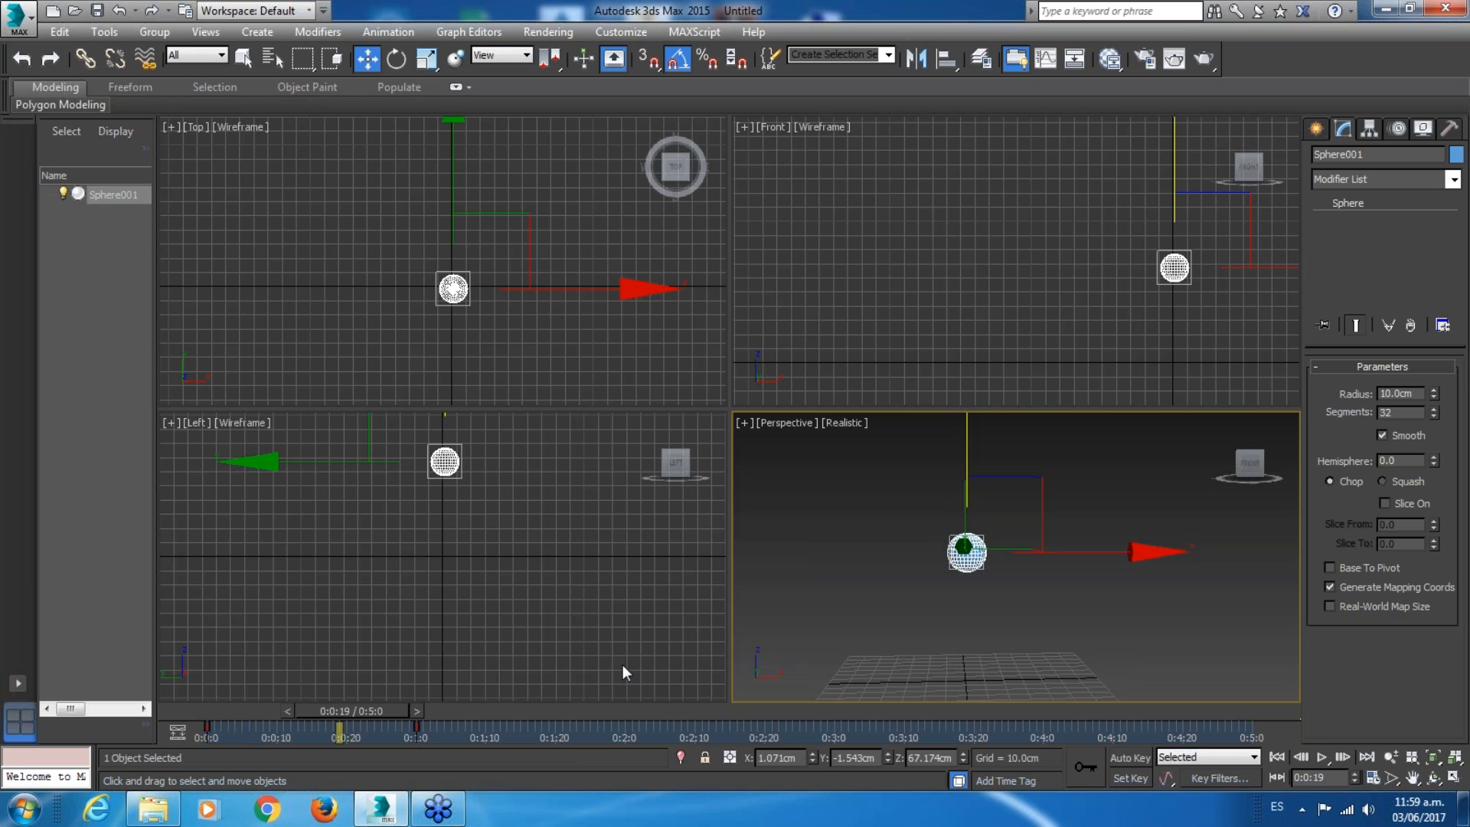
# At 0:2:0, record a key with Auto Key that lowers the sphere to Z 0 cm, and turn Auto Key off.
pyautogui.moveTo(310, 711); pyautogui.dragTo(433, 709)
pyautogui.press('w')
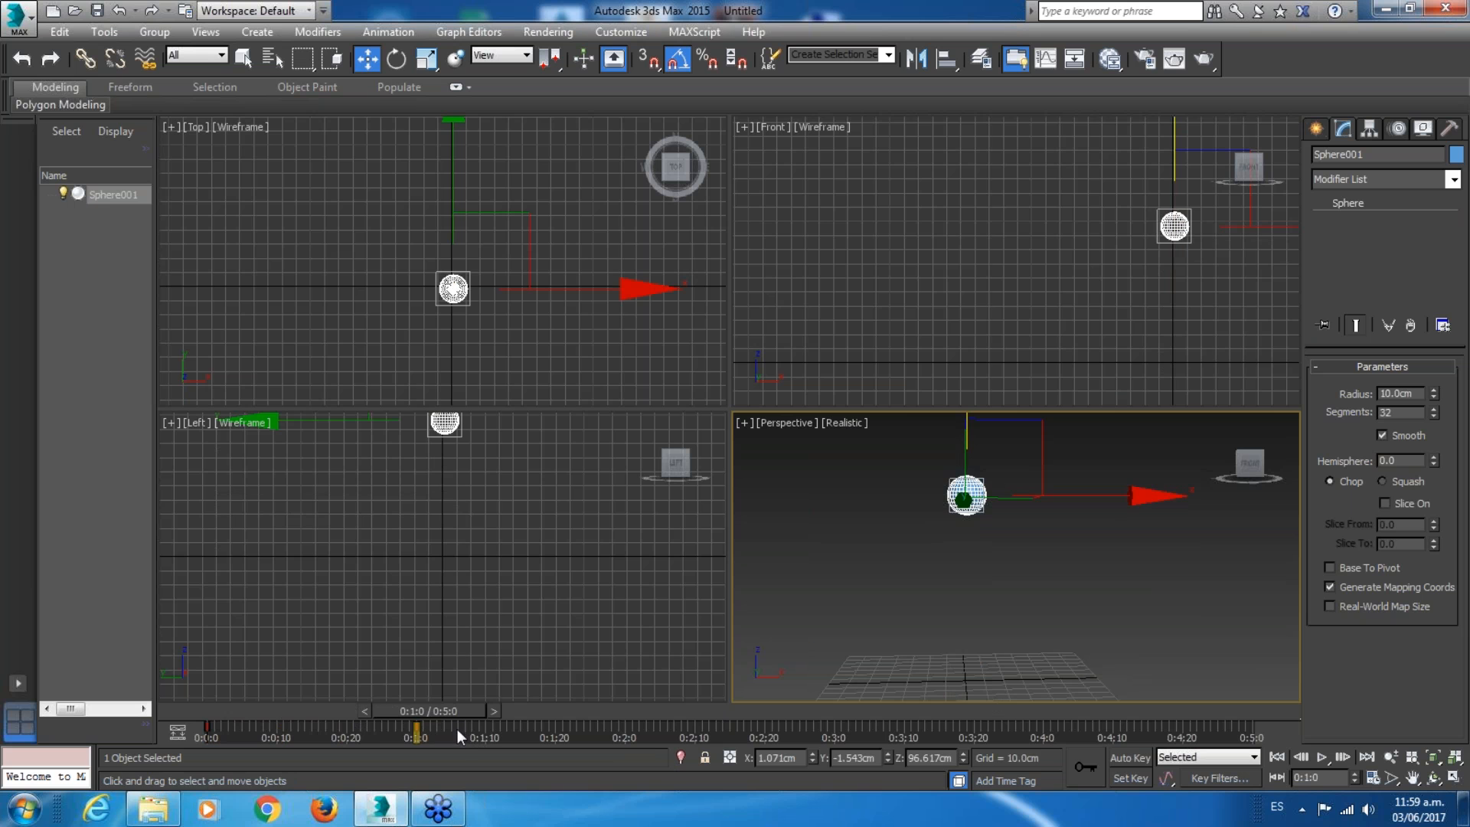
pyautogui.moveTo(462, 716); pyautogui.dragTo(663, 723)
pyautogui.press('w')
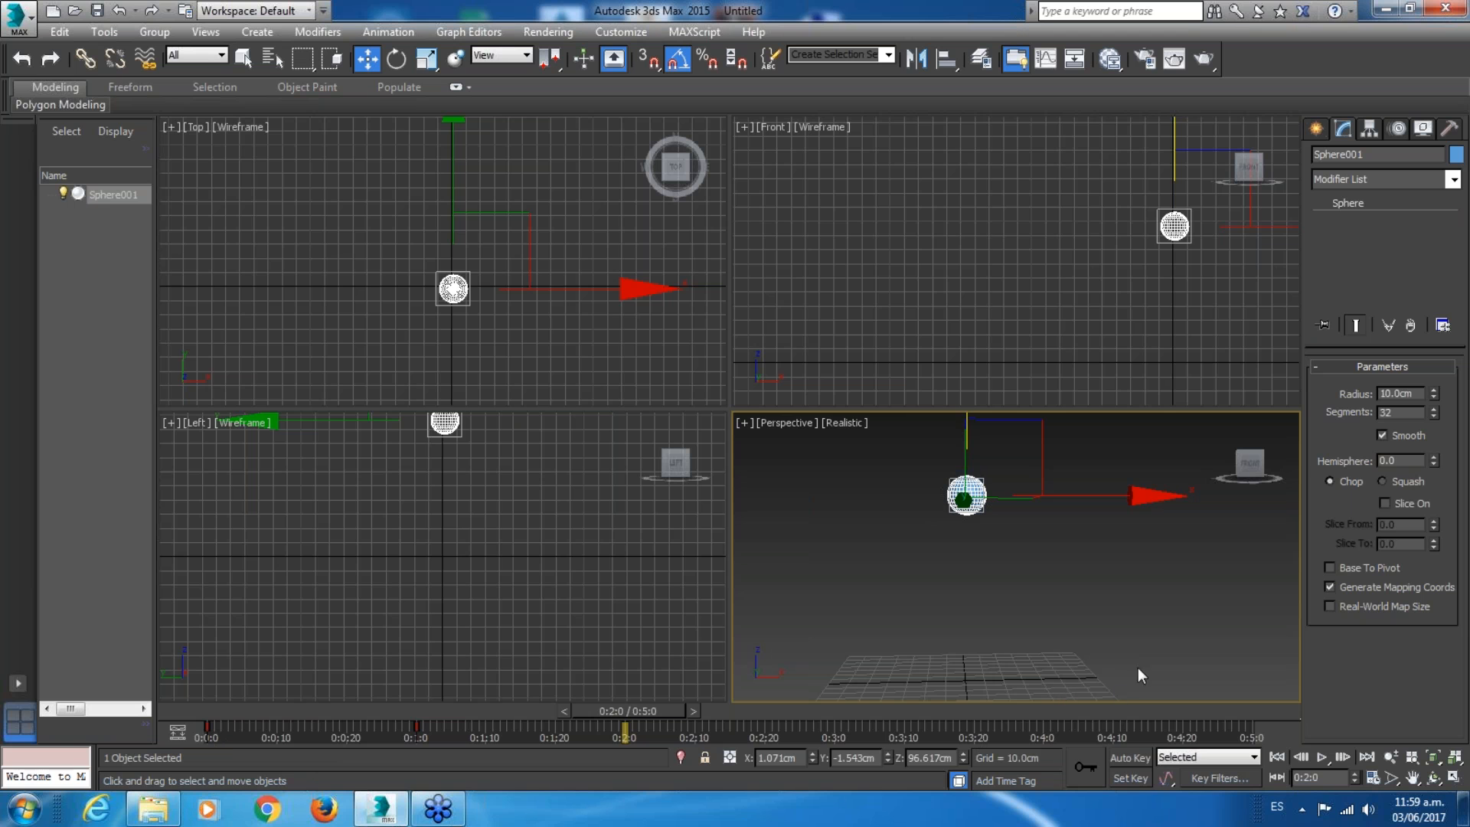
pyautogui.click(1131, 757)
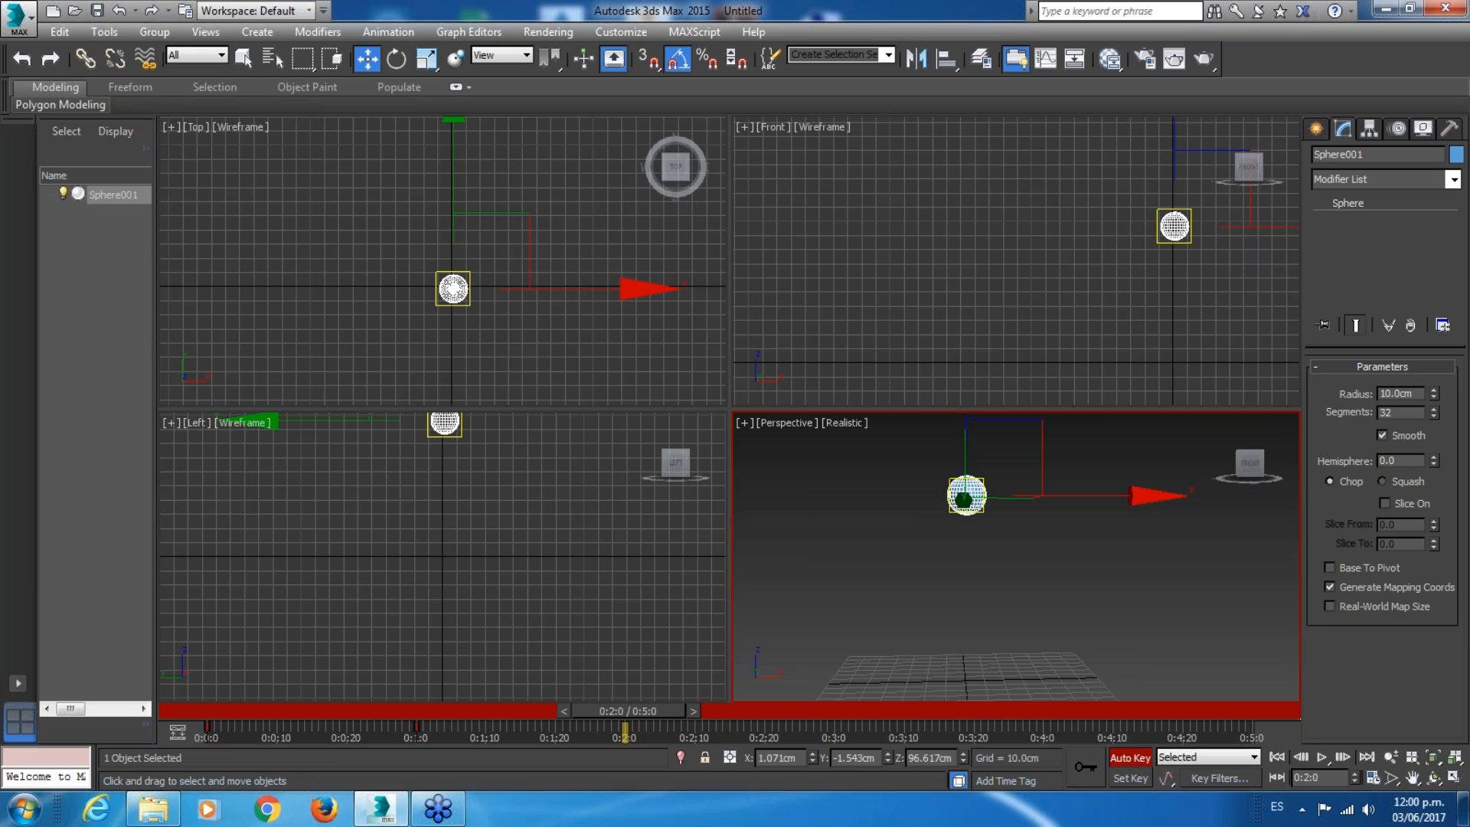
pyautogui.rightClick(962, 760)
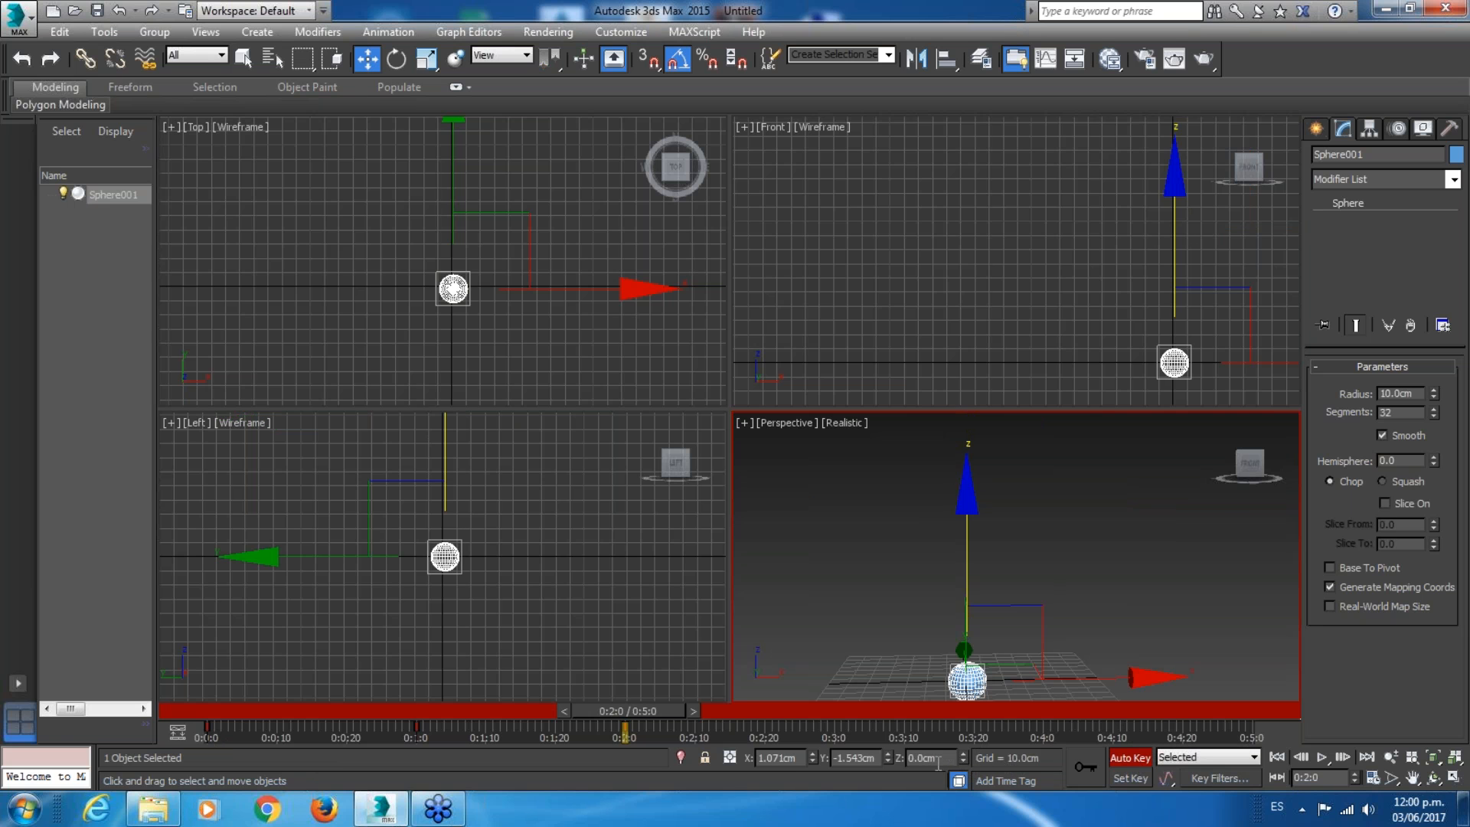
pyautogui.click(1132, 757)
# Play the sphere's rise and descent from the start, and scrub to 0:2:0.
pyautogui.moveTo(654, 715)
pyautogui.mouseDown()
pyautogui.moveTo(601, 715)
pyautogui.moveTo(663, 715)
pyautogui.mouseUp()
pyautogui.press('w')
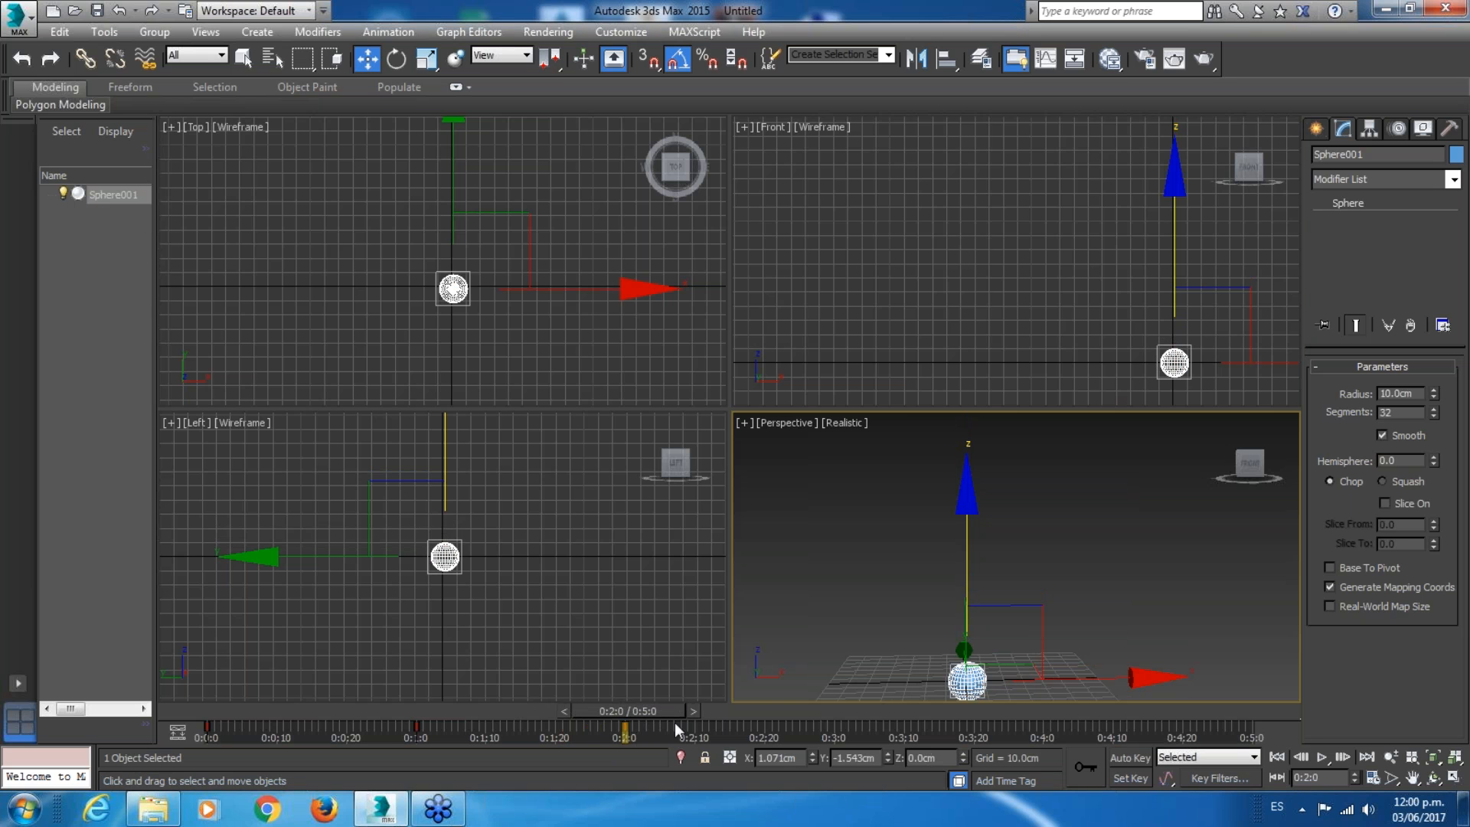
pyautogui.click(1277, 758)
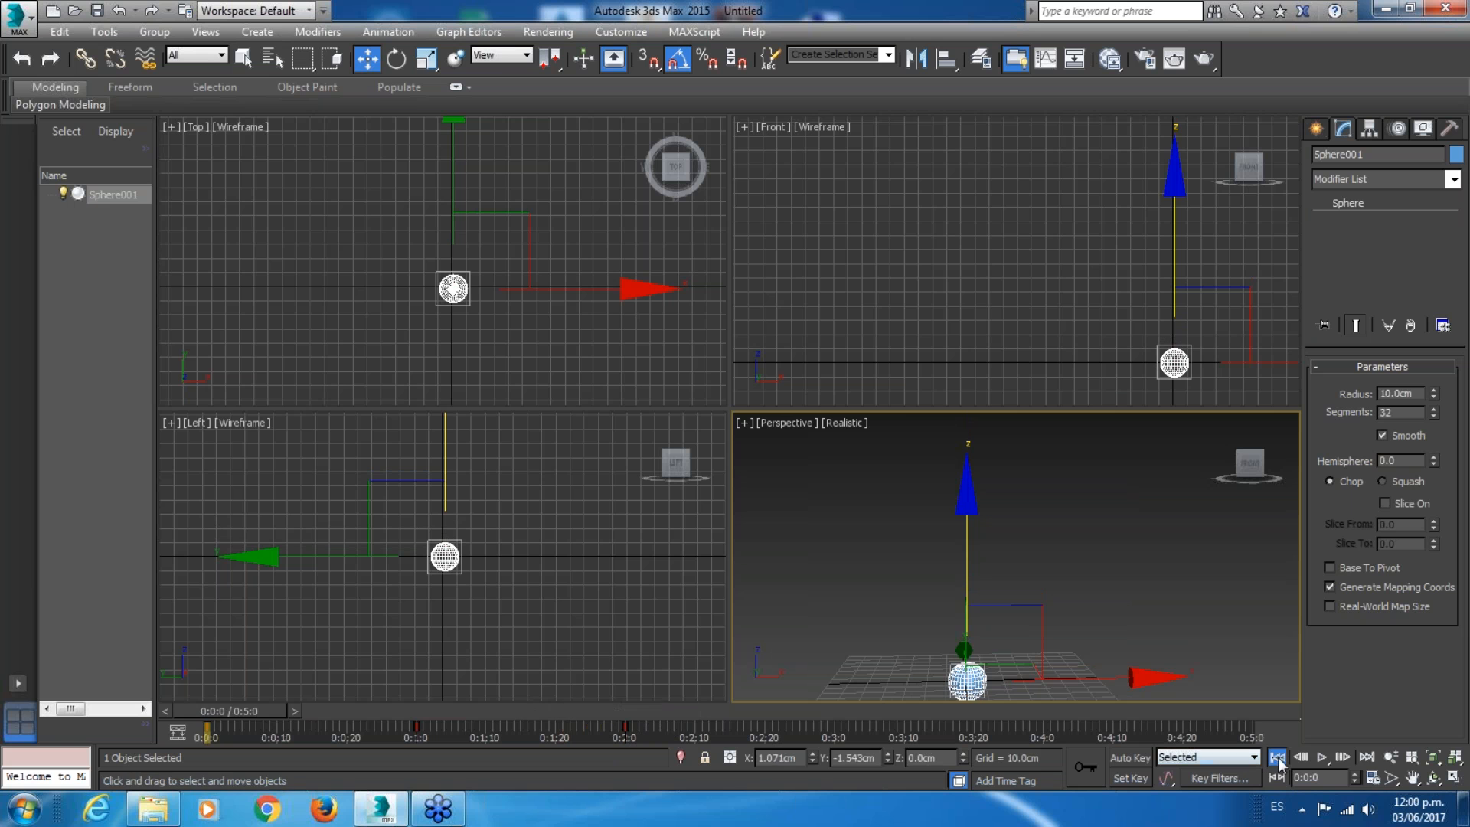
pyautogui.click(1325, 757)
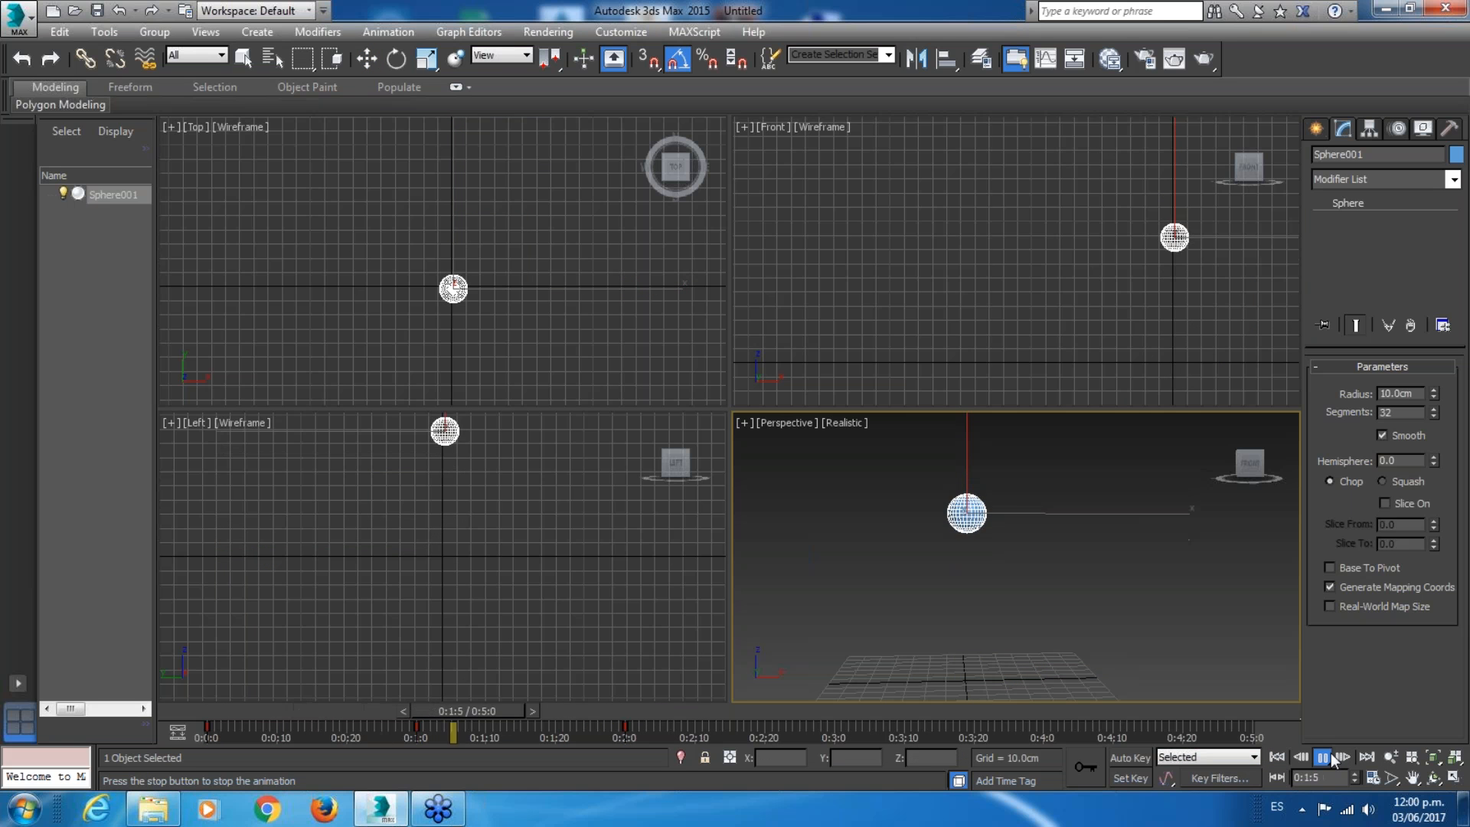
pyautogui.click(664, 709)
pyautogui.moveTo(664, 710); pyautogui.dragTo(620, 718)
pyautogui.click(573, 712)
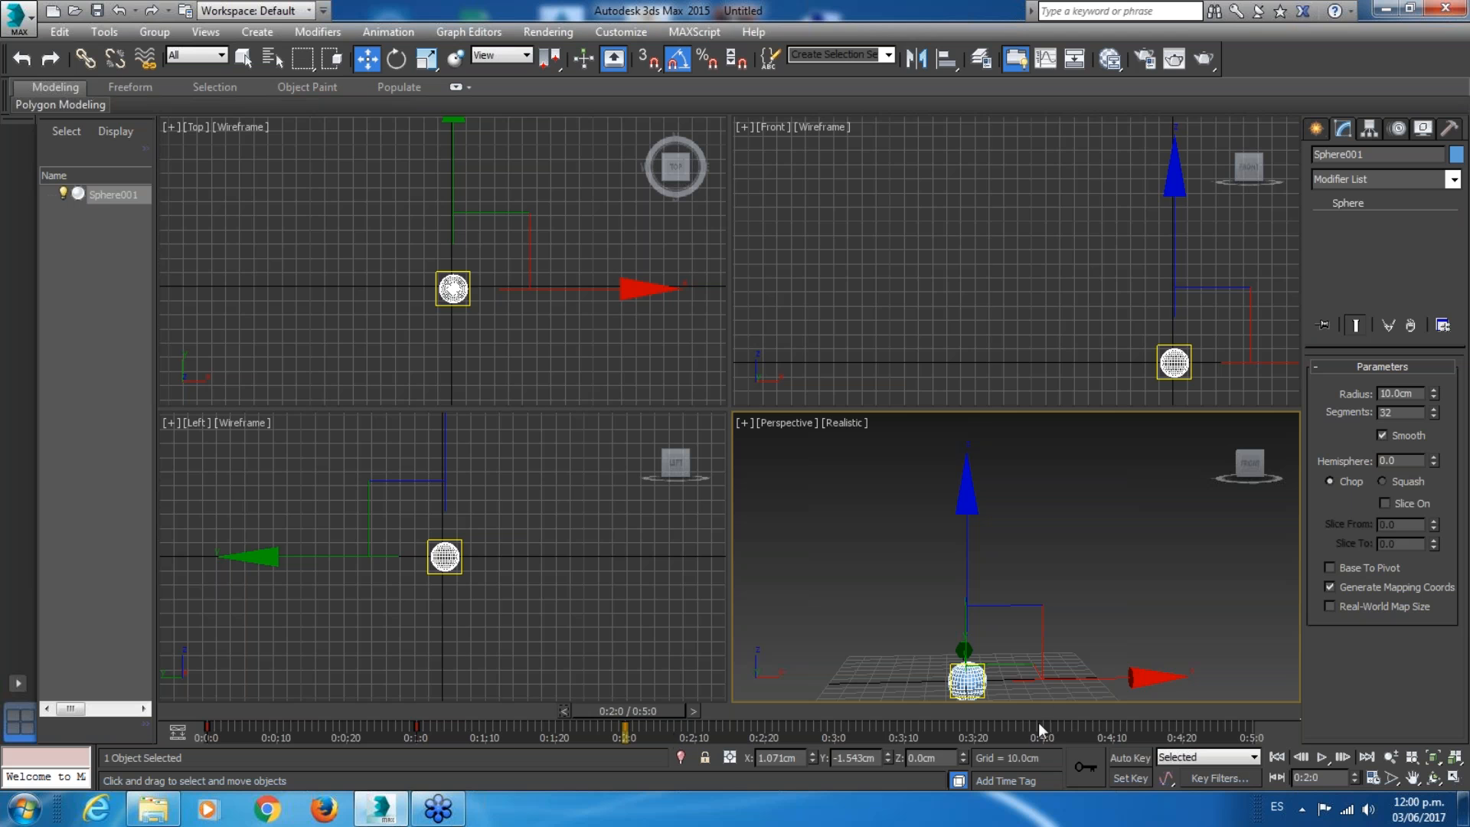
# Delete the sphere's key at 0:2:0 and set the current time back to 0:2:0.
pyautogui.moveTo(660, 714); pyautogui.dragTo(655, 724)
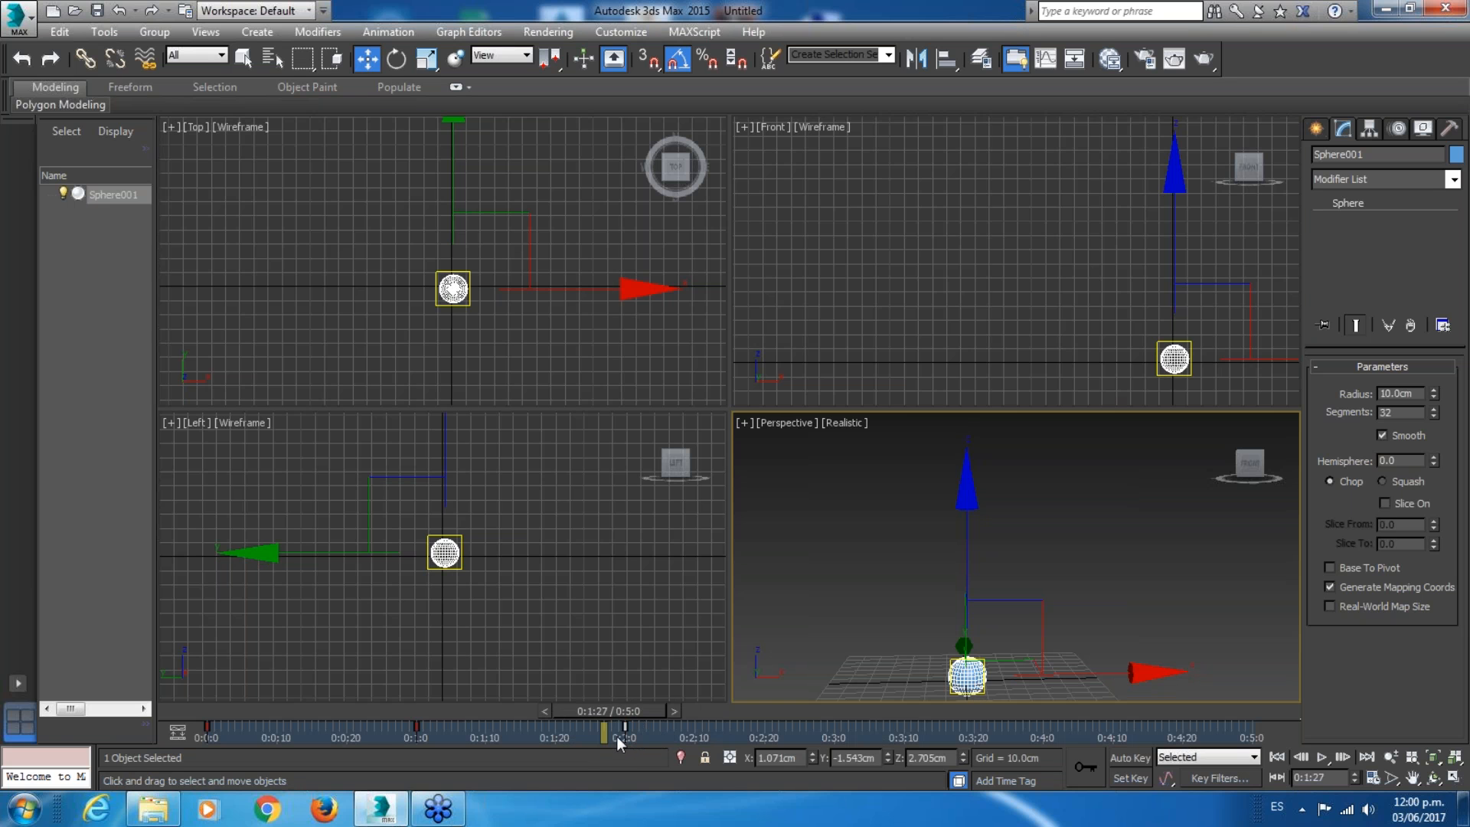
pyautogui.press('Delete')
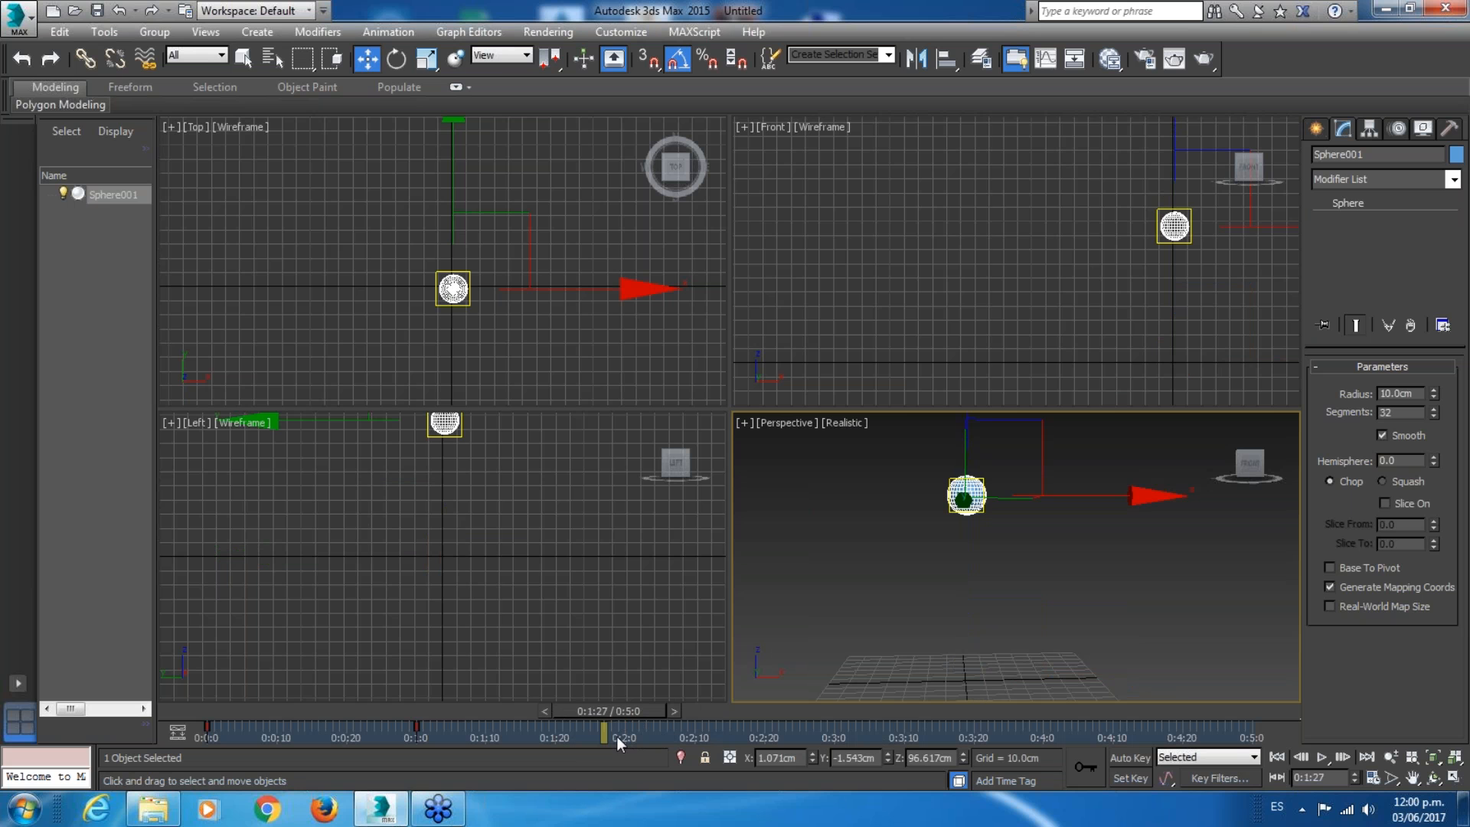
pyautogui.moveTo(614, 705); pyautogui.dragTo(619, 742)
pyautogui.press('w')
pyautogui.press('w')
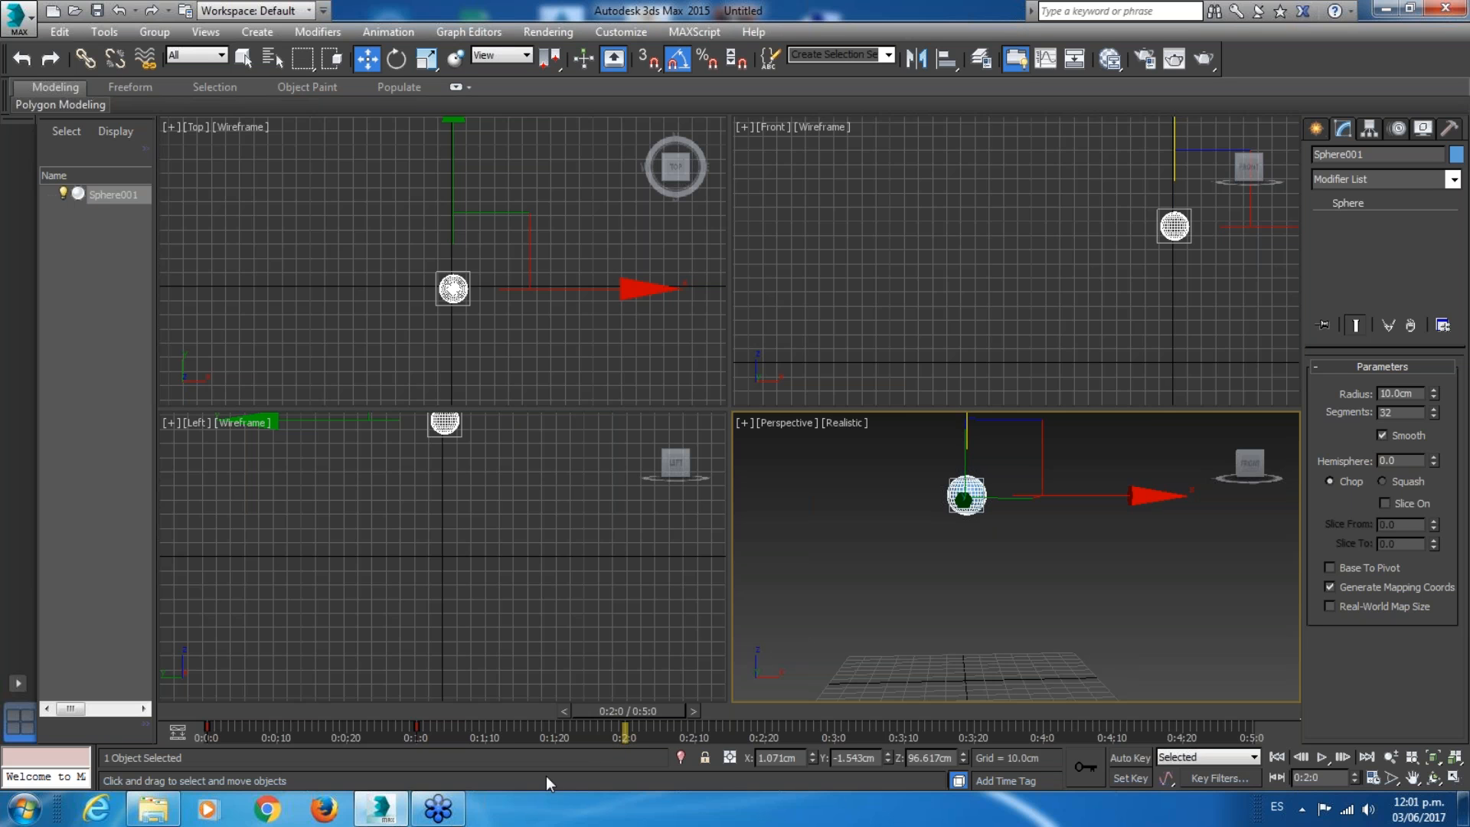
# Copy the sphere's starting key from 0:0:0 to 0:2:0.
pyautogui.click(205, 726)
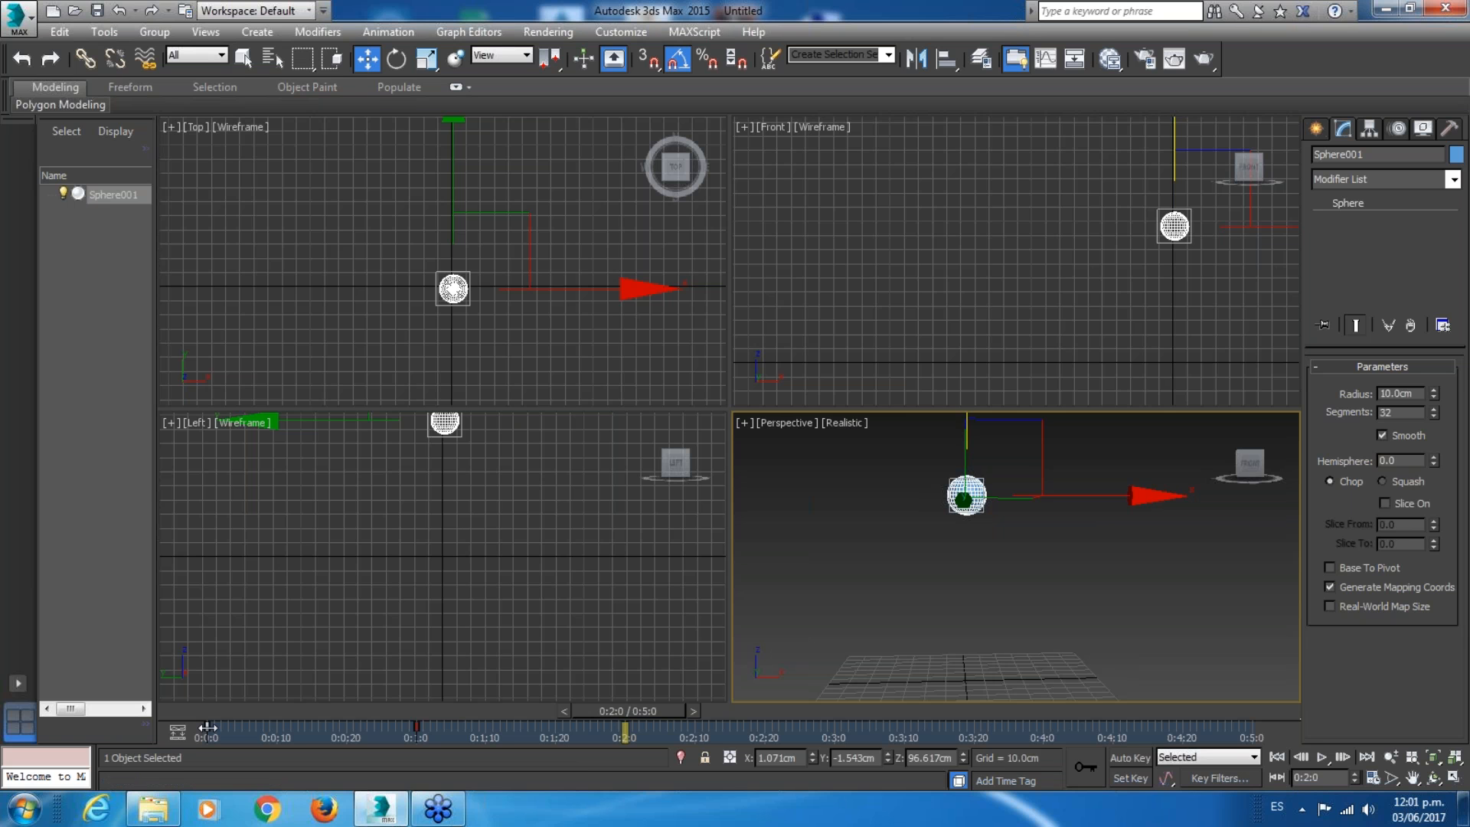
pyautogui.keyDown('shift'); pyautogui.moveTo(209, 727); pyautogui.dragTo(582, 748); pyautogui.keyUp('shift')
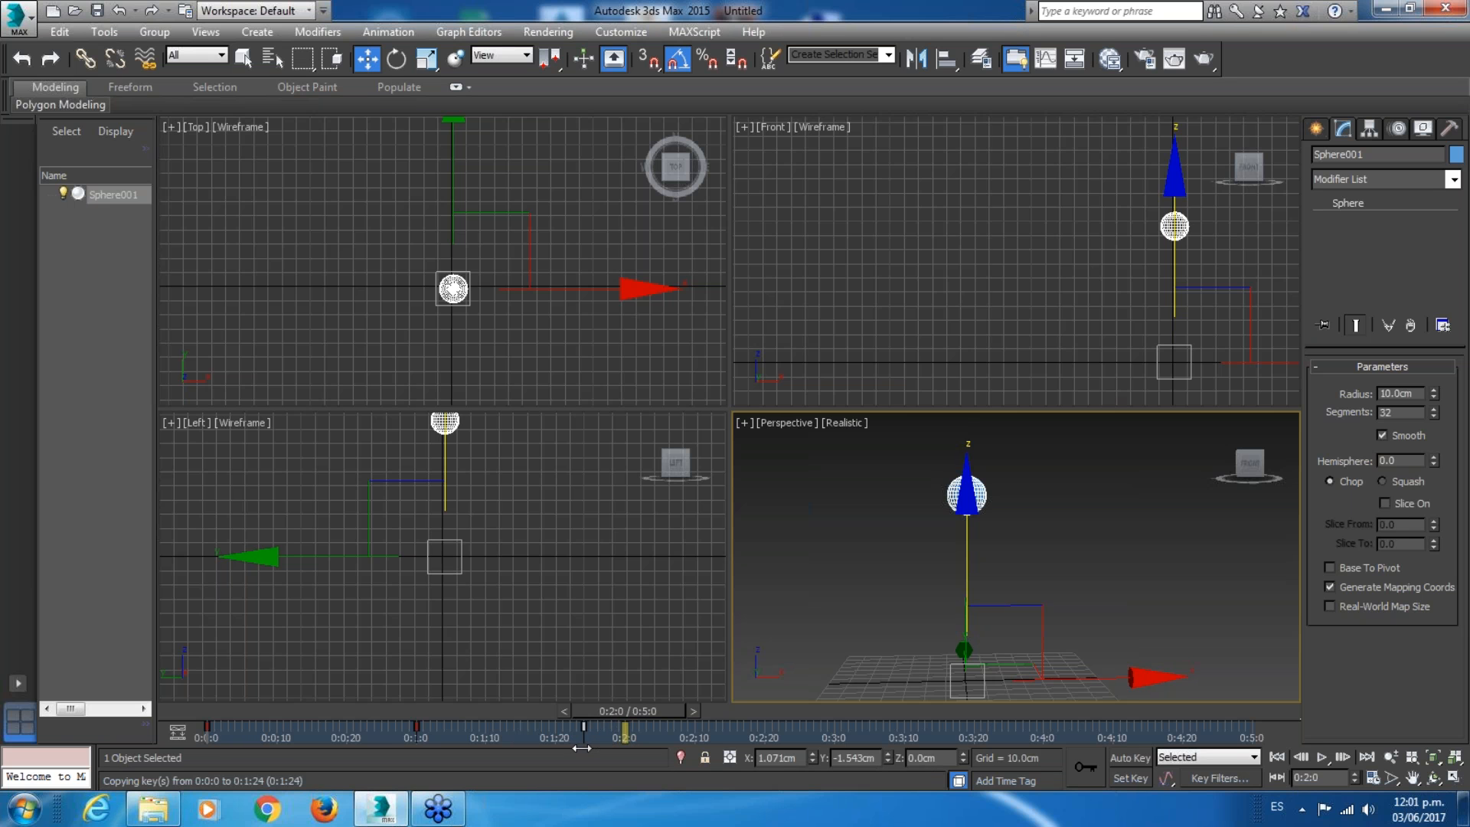
pyautogui.keyDown('shift'); pyautogui.moveTo(584, 748); pyautogui.dragTo(623, 741); pyautogui.keyUp('shift')
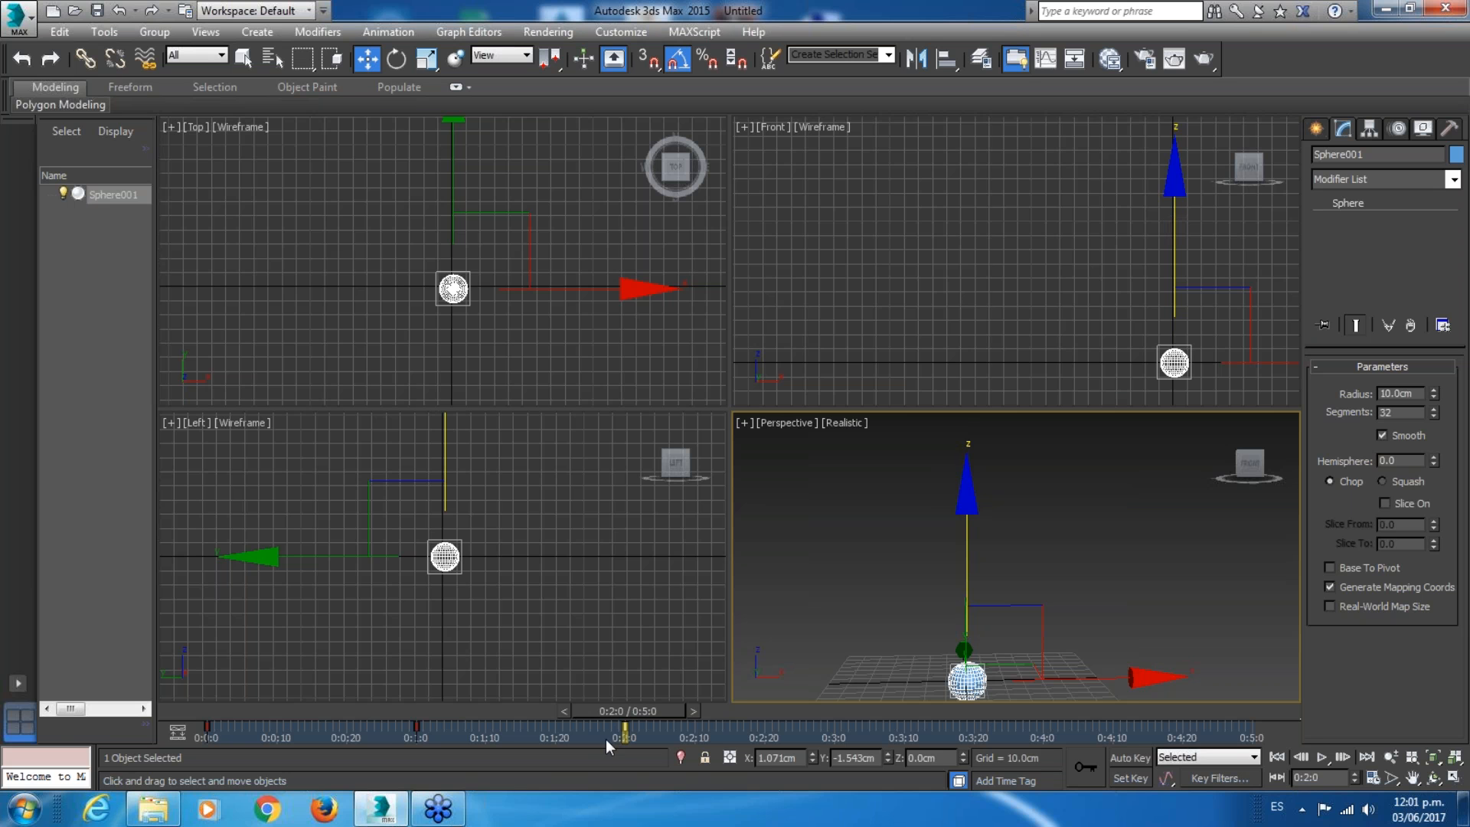
# Play the sphere's rise and return, and scrub through it between 0:1:0 and 0:2:10.
pyautogui.moveTo(623, 715); pyautogui.dragTo(265, 731)
pyautogui.click(1322, 758)
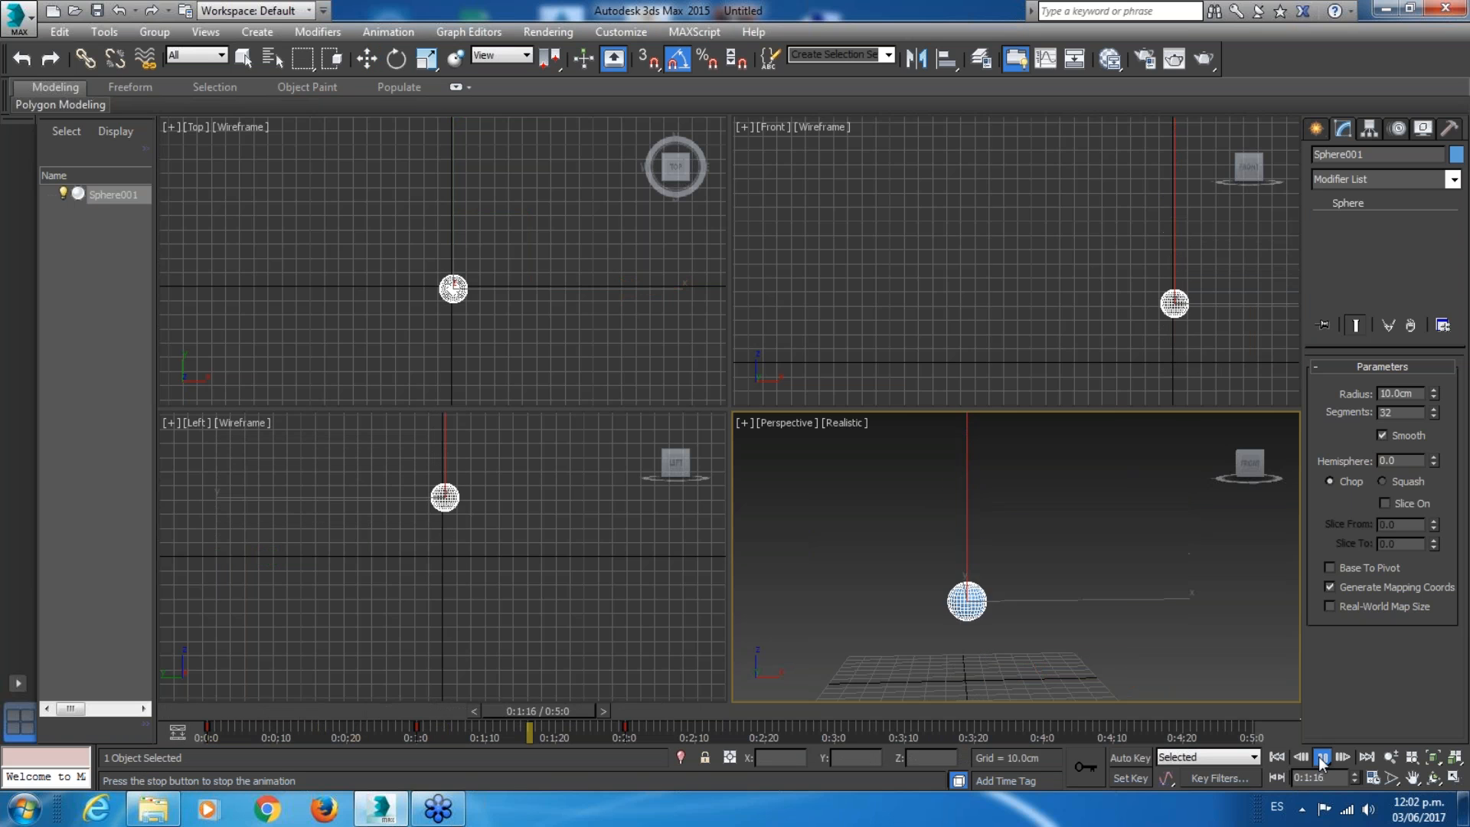
pyautogui.click(1322, 758)
pyautogui.moveTo(632, 709); pyautogui.dragTo(407, 706)
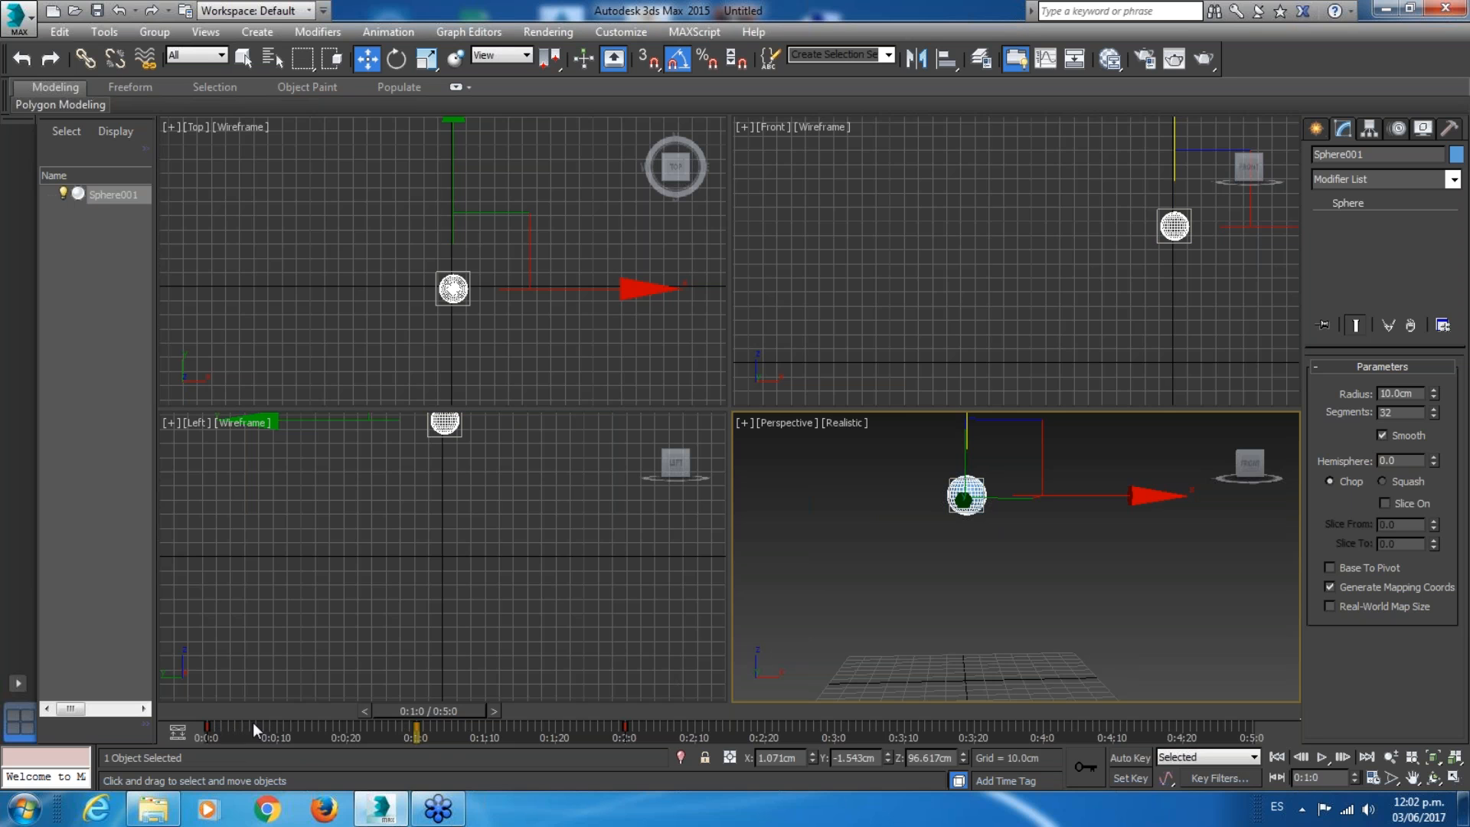
pyautogui.moveTo(426, 710); pyautogui.dragTo(623, 730)
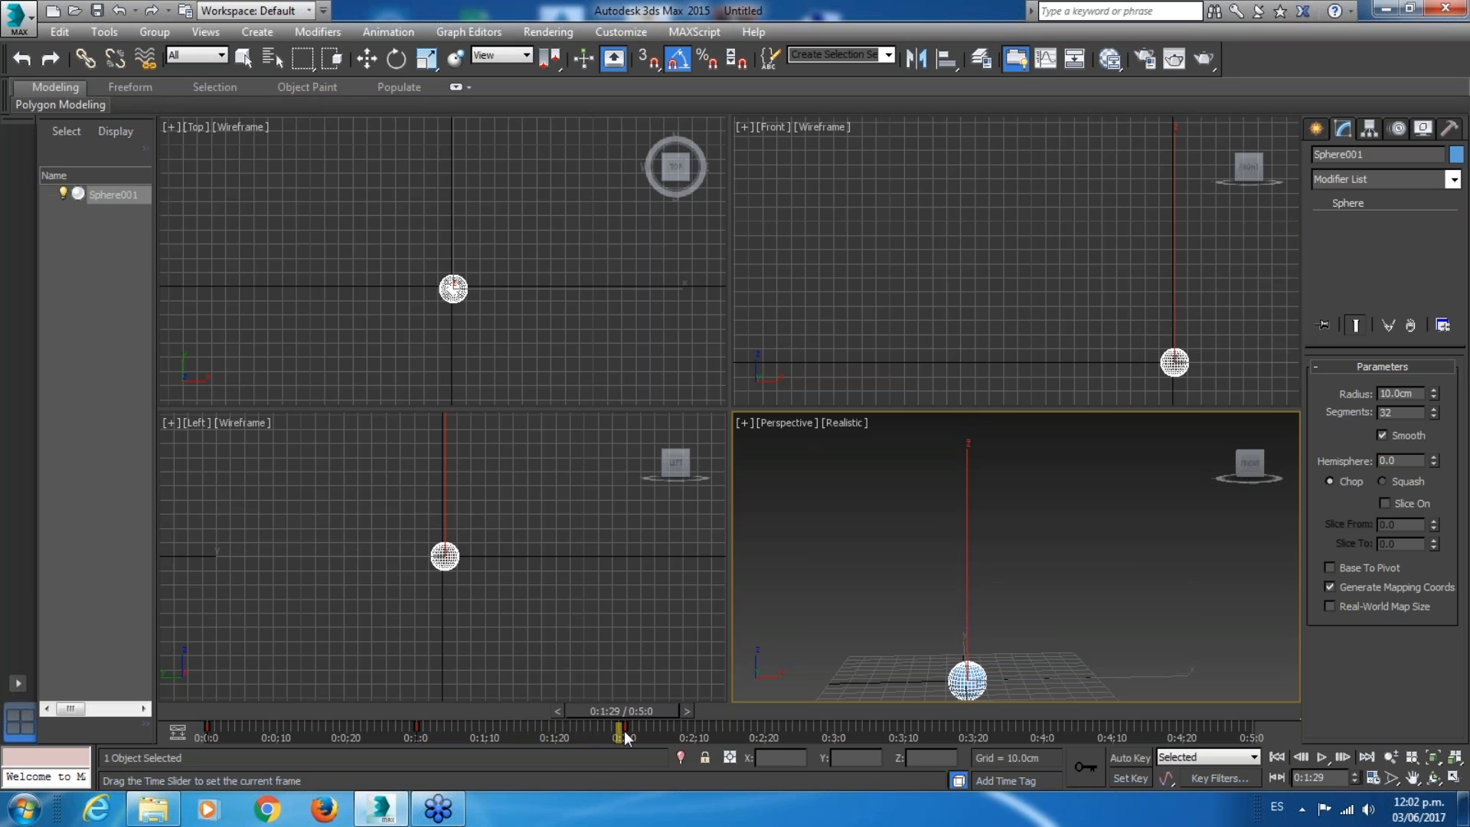
pyautogui.press('w')
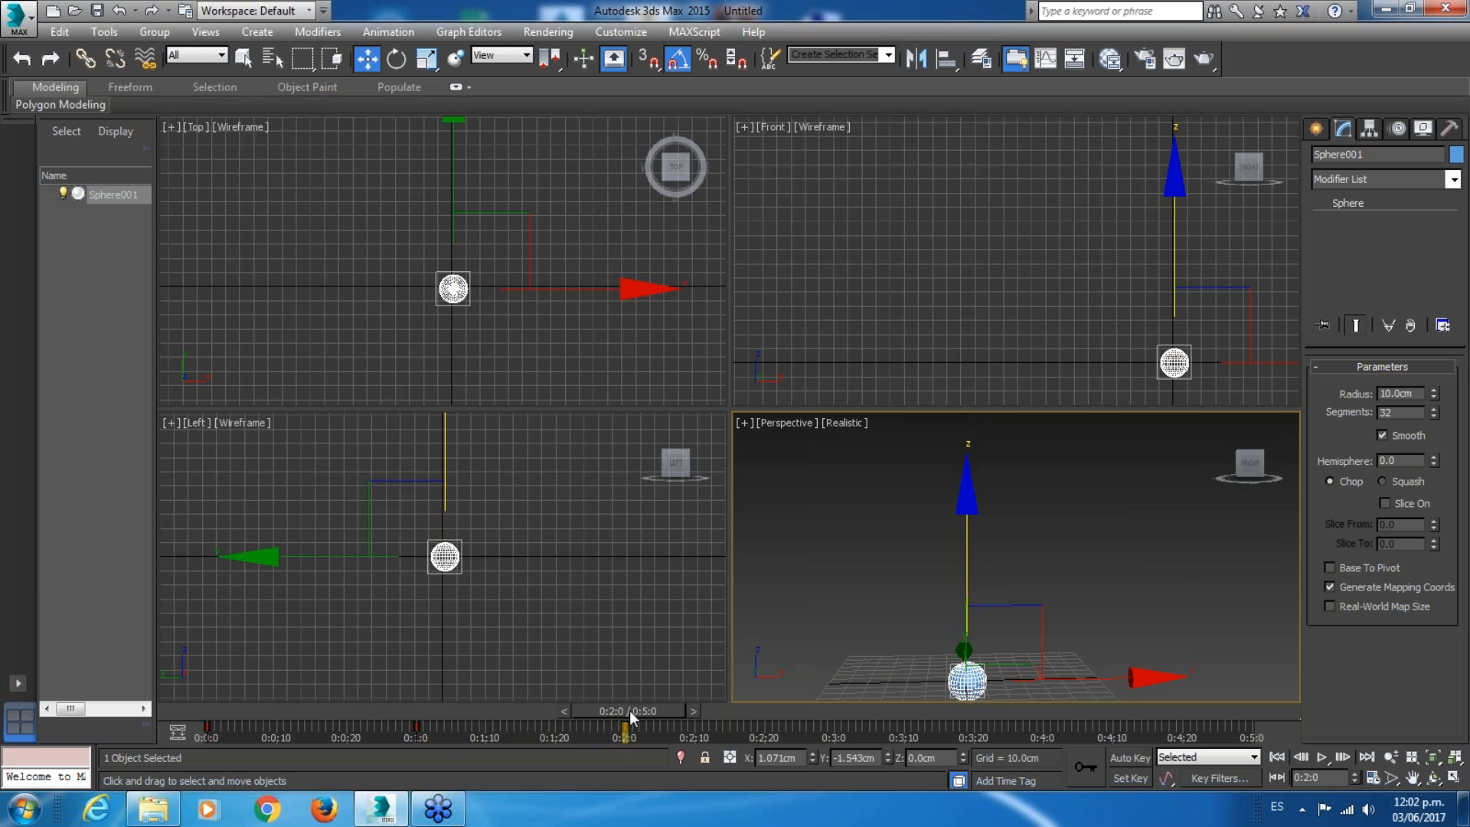
pyautogui.press('q')
pyautogui.moveTo(631, 709); pyautogui.dragTo(697, 725)
pyautogui.press('w')
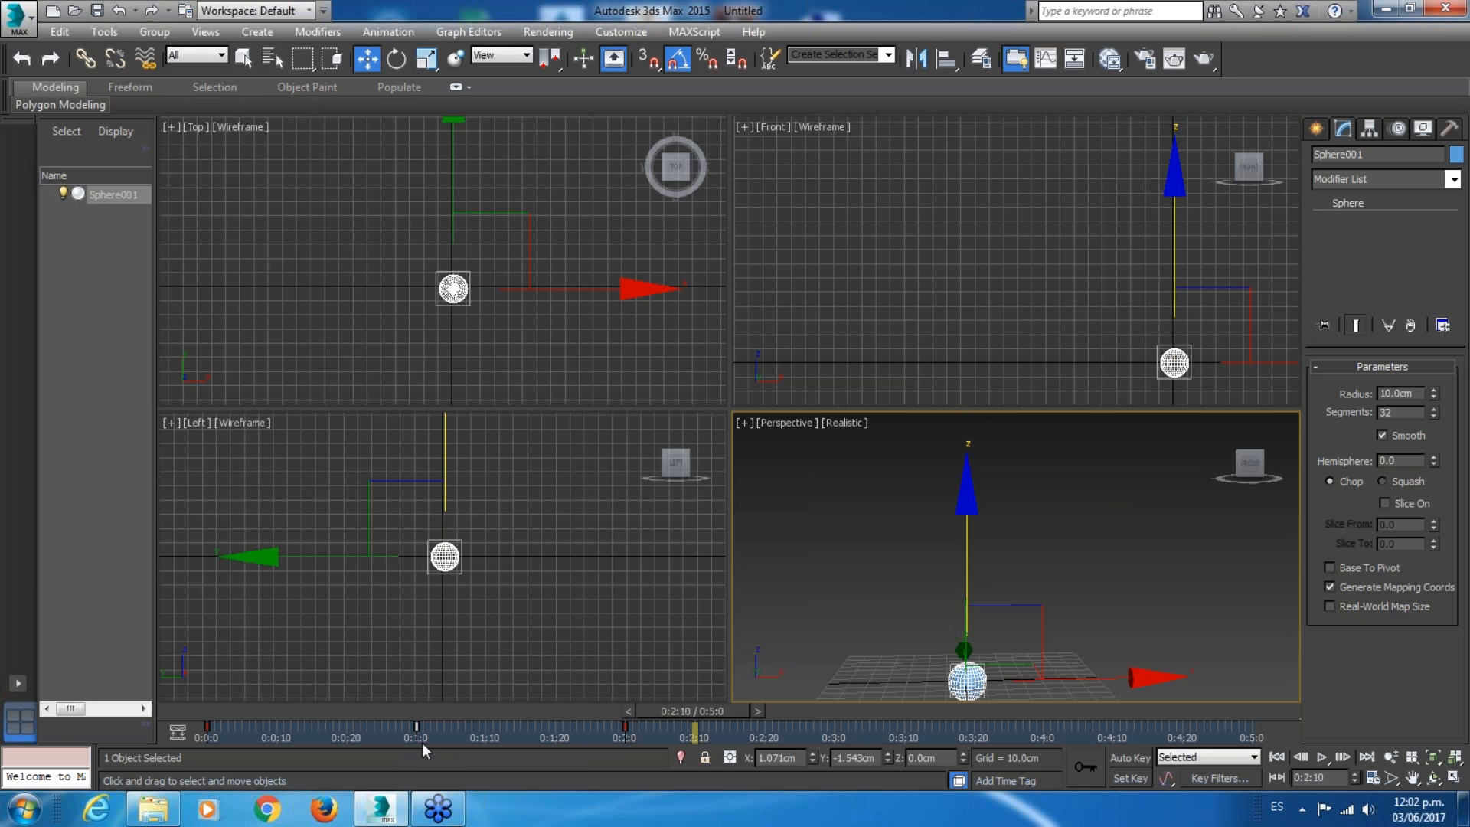
# Copy the raised-position key from 0:1:0 to 0:3:0, play the animation from the start and scrub back to 0:1:23.
pyautogui.keyDown('shift'); pyautogui.moveTo(415, 726); pyautogui.dragTo(834, 756); pyautogui.keyUp('shift')
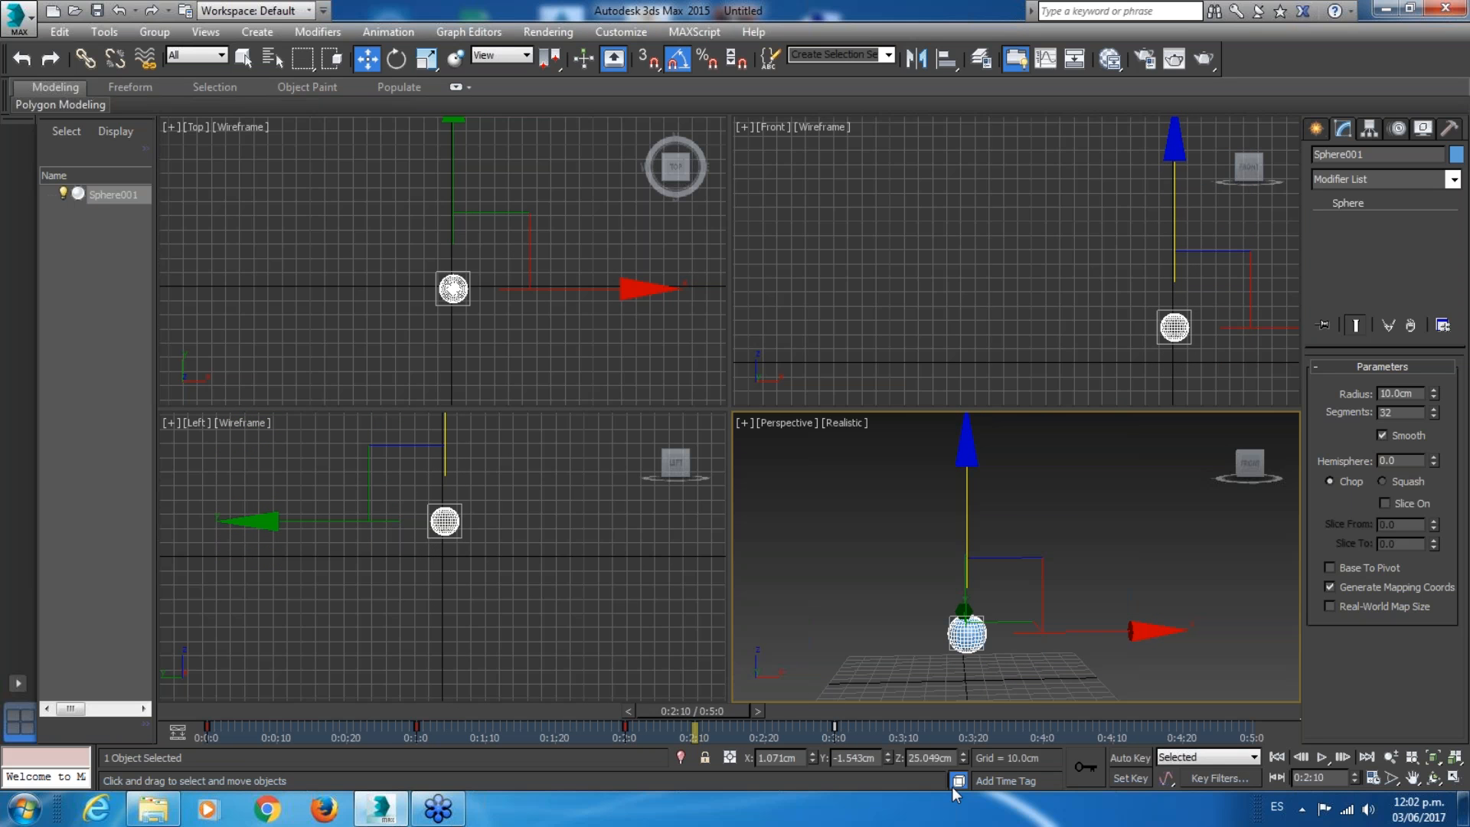
pyautogui.click(1278, 756)
pyautogui.click(1321, 756)
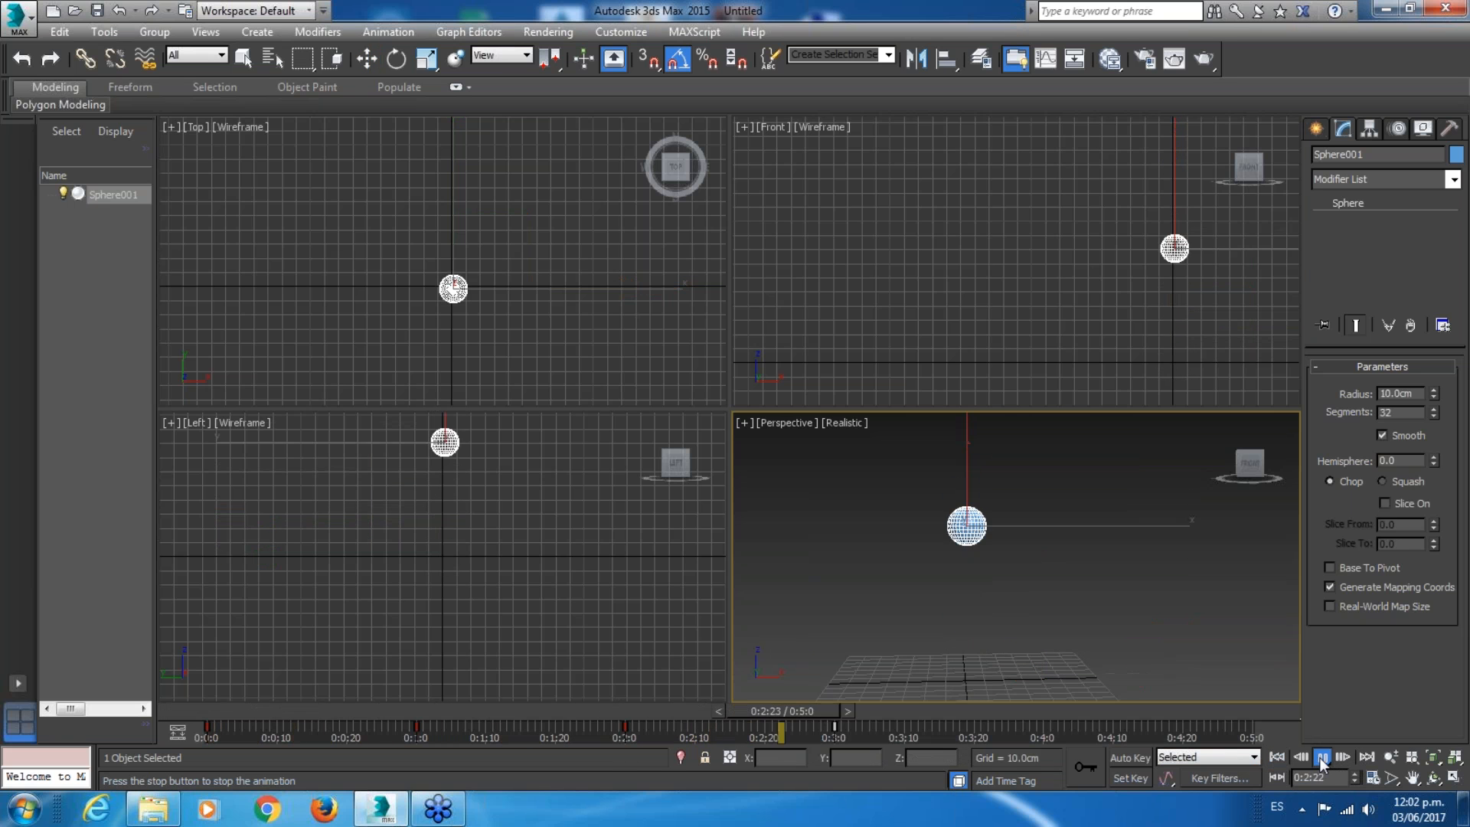
pyautogui.click(826, 718)
pyautogui.moveTo(826, 720); pyautogui.dragTo(594, 696)
# Copy the lowered-position key from 0:2:0 to 0:4:0, play the animation from the start and scrub to 0:2:21.
pyautogui.moveTo(663, 733); pyautogui.dragTo(610, 737)
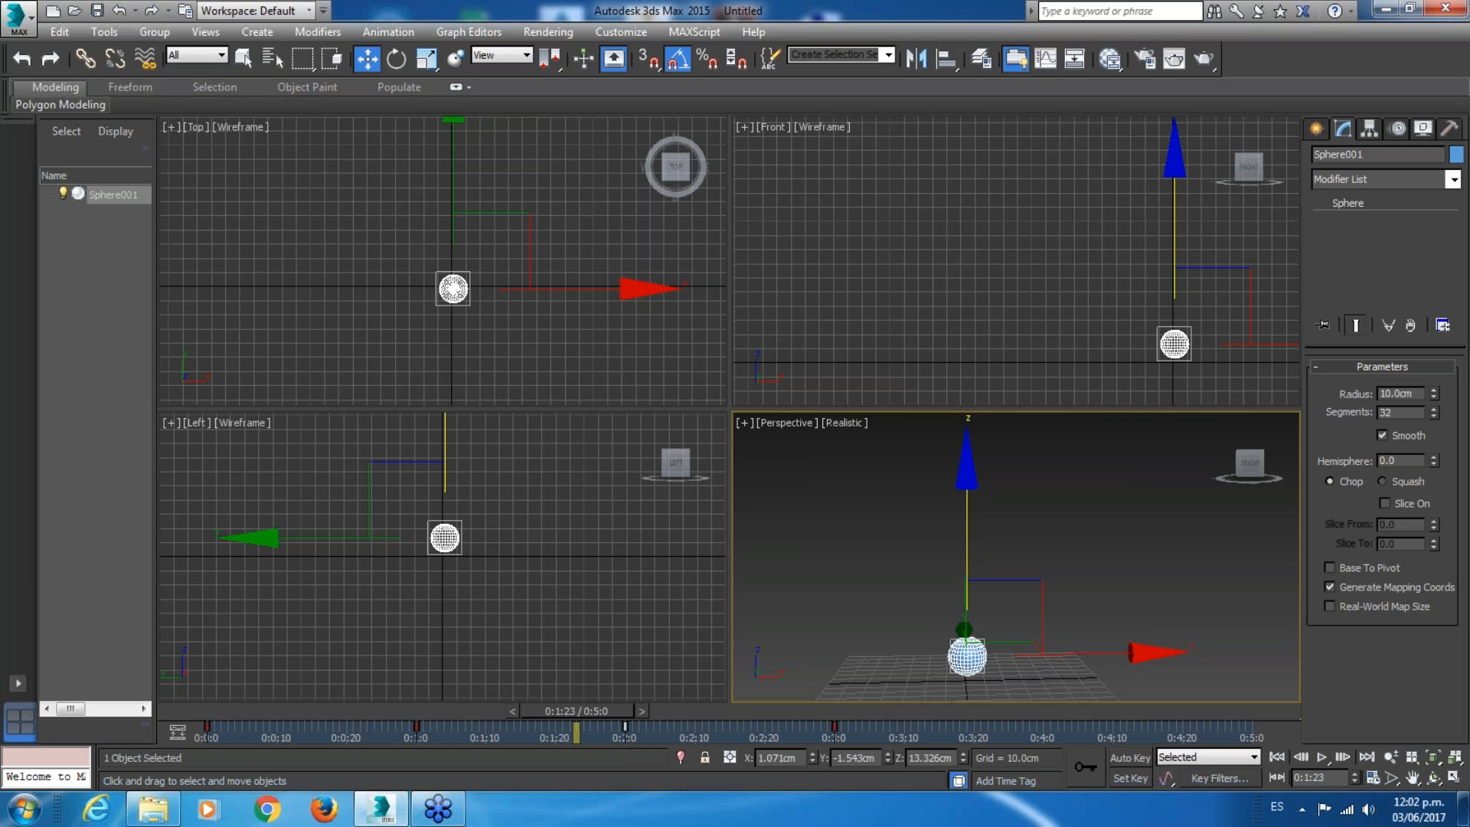
pyautogui.keyDown('shift'); pyautogui.moveTo(726, 721); pyautogui.dragTo(1046, 725); pyautogui.keyUp('shift')
pyautogui.click(1275, 758)
pyautogui.click(1322, 756)
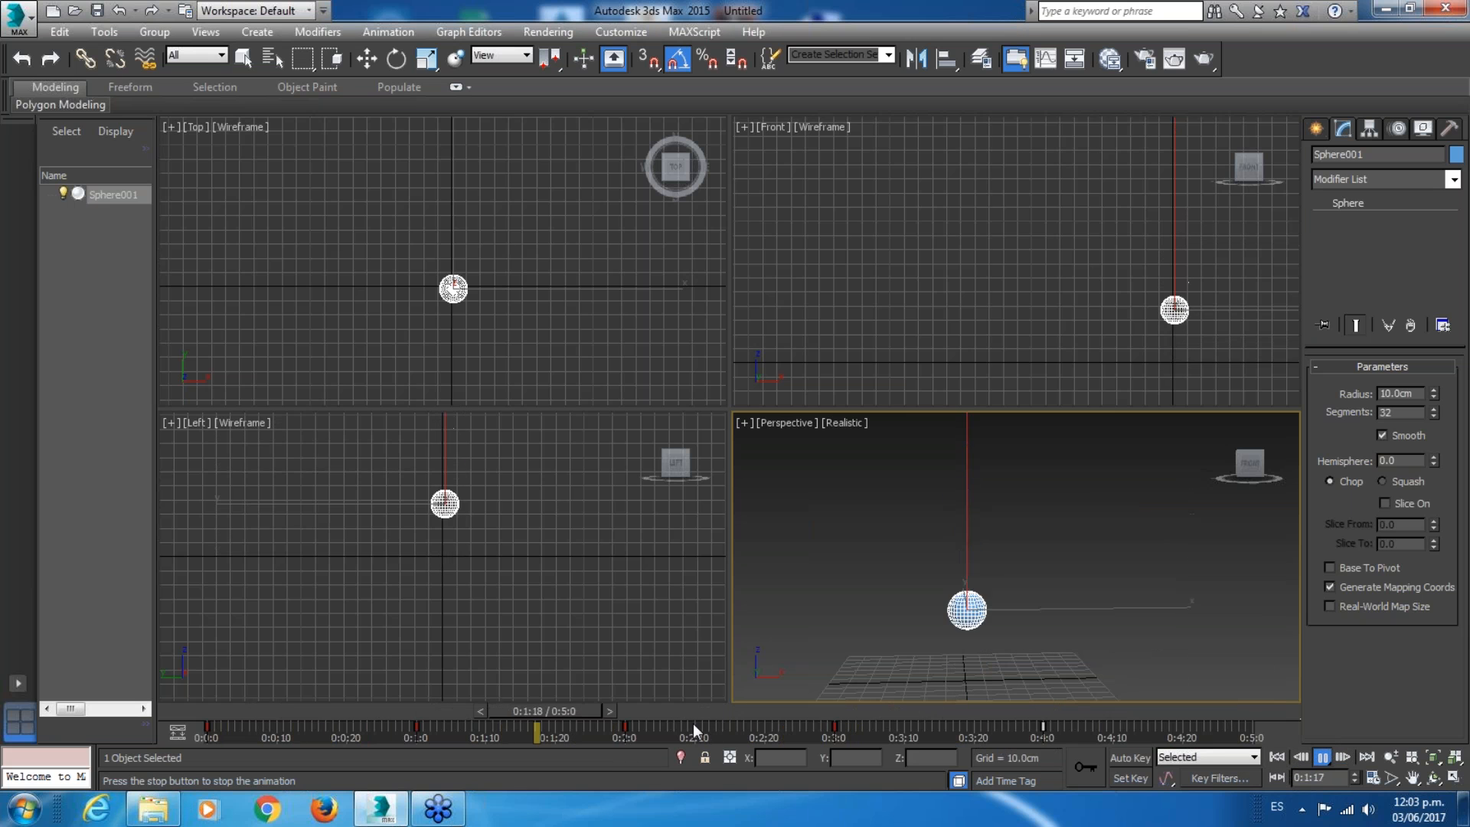
pyautogui.moveTo(889, 711); pyautogui.dragTo(733, 719)
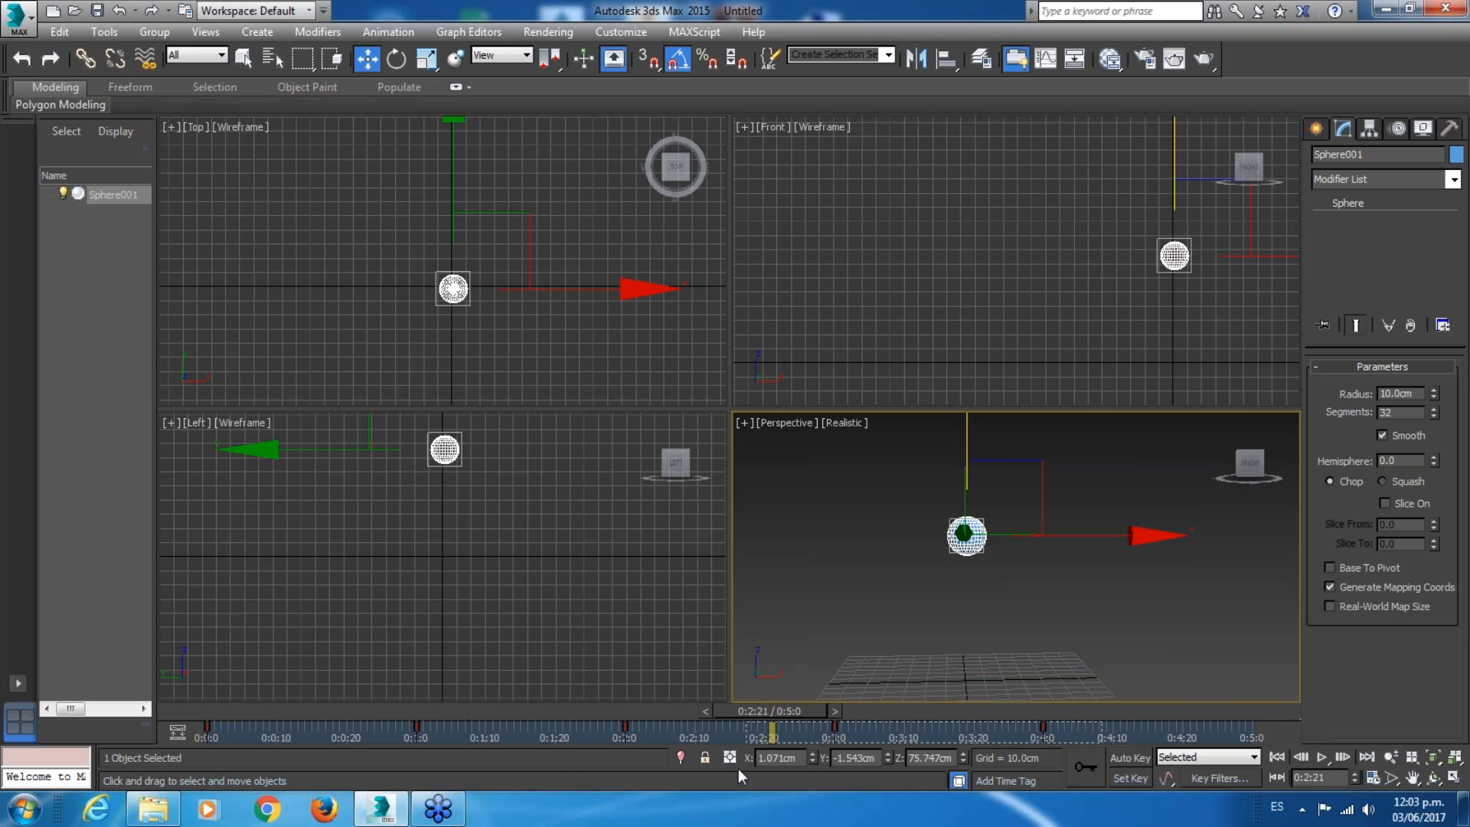
# Delete the sphere's copied keys at 0:2:0, 0:3:0 and 0:4:0 together.
pyautogui.moveTo(594, 754); pyautogui.dragTo(601, 725)
pyautogui.moveTo(656, 729); pyautogui.dragTo(577, 733)
pyautogui.press('Delete')
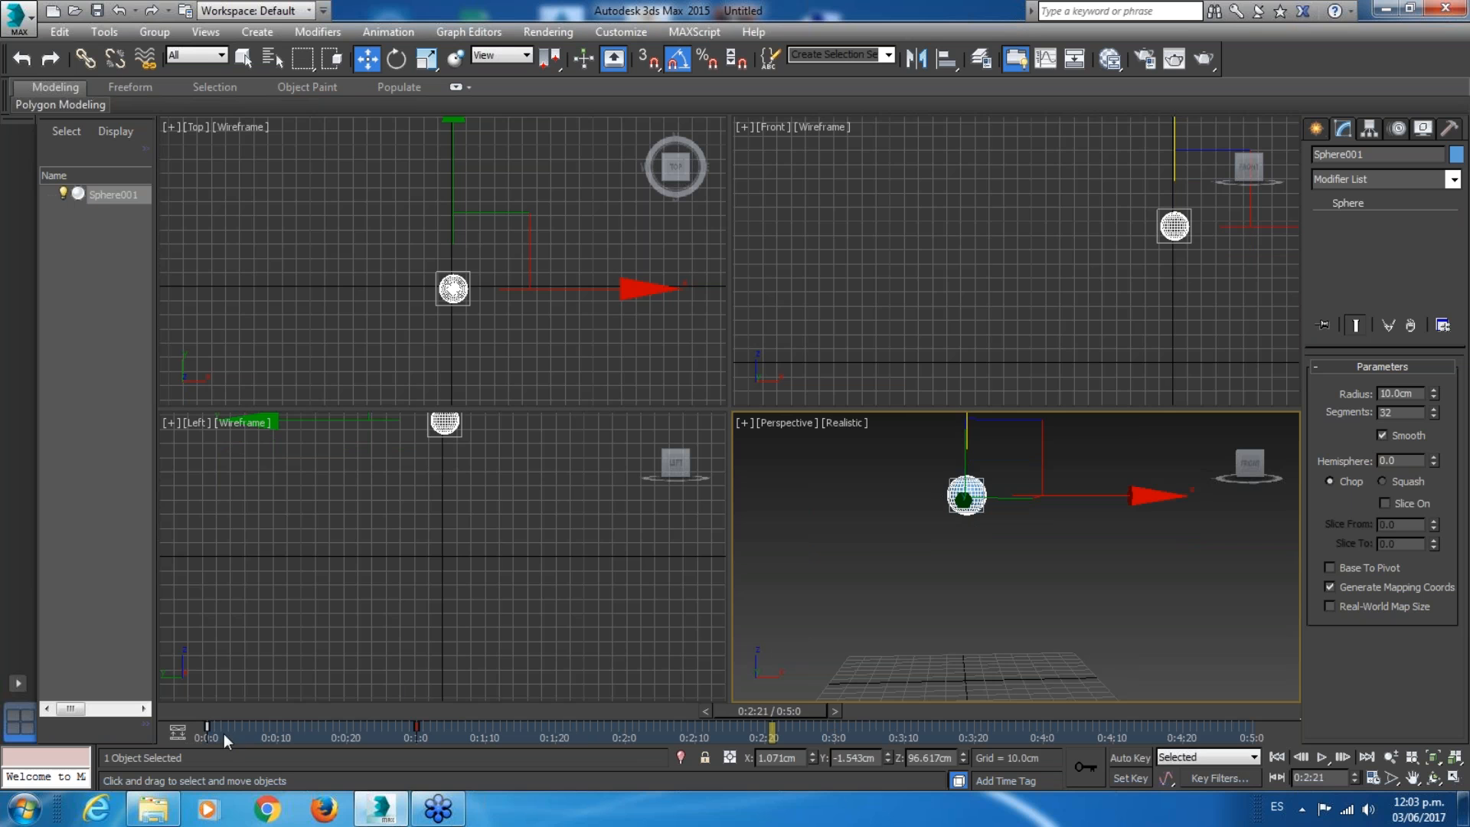
# Copy the starting key to 0:2:0, and repeat the 0:1:0 and 0:2:0 keys as a pair at one-second spacing through 0:6:0.
pyautogui.keyDown('shift'); pyautogui.moveTo(207, 728); pyautogui.dragTo(625, 727); pyautogui.keyUp('shift')
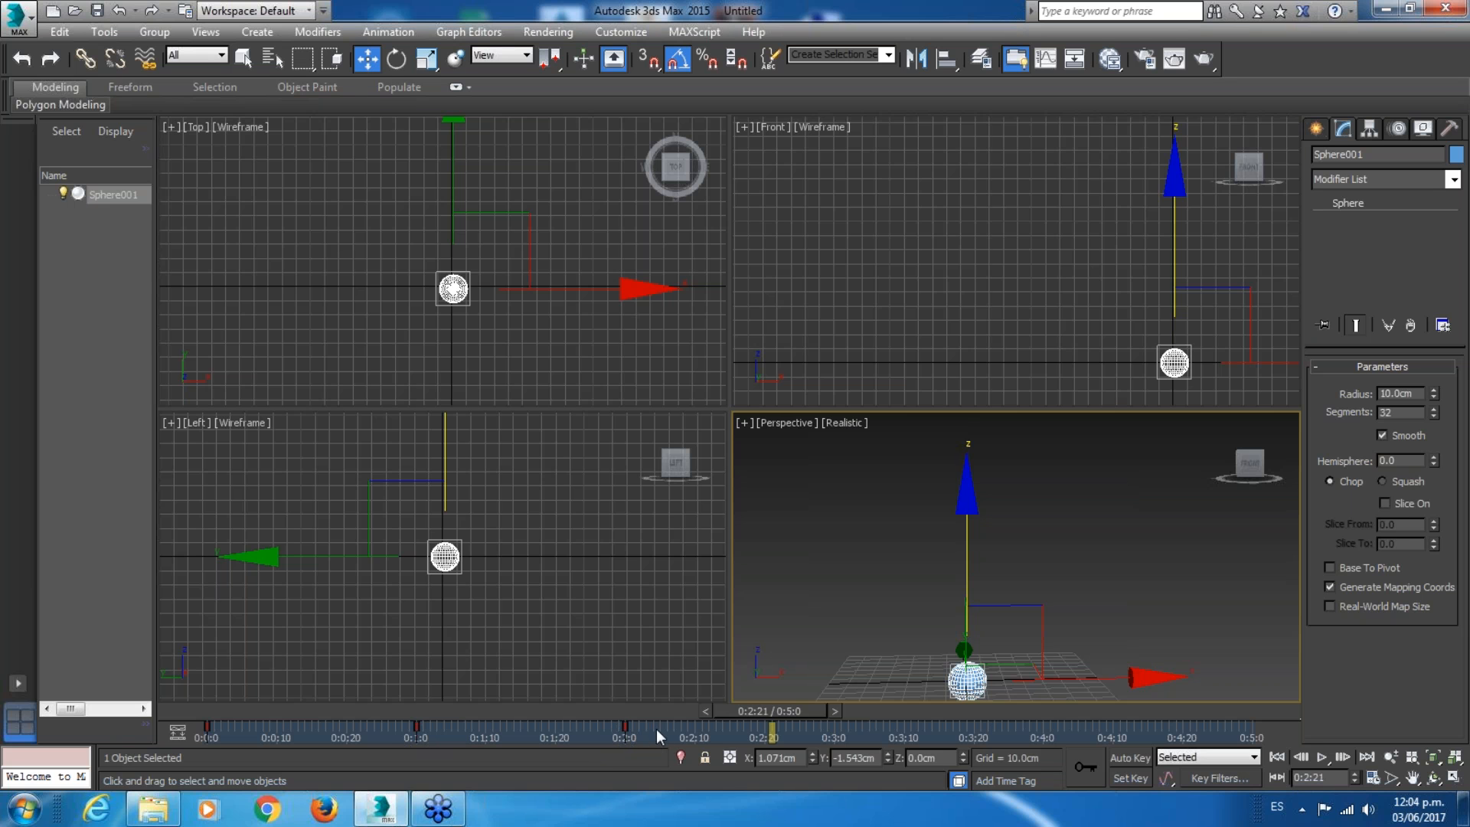
pyautogui.moveTo(662, 732); pyautogui.dragTo(393, 715)
pyautogui.keyDown('shift'); pyautogui.moveTo(420, 721); pyautogui.dragTo(1253, 727); pyautogui.keyUp('shift')
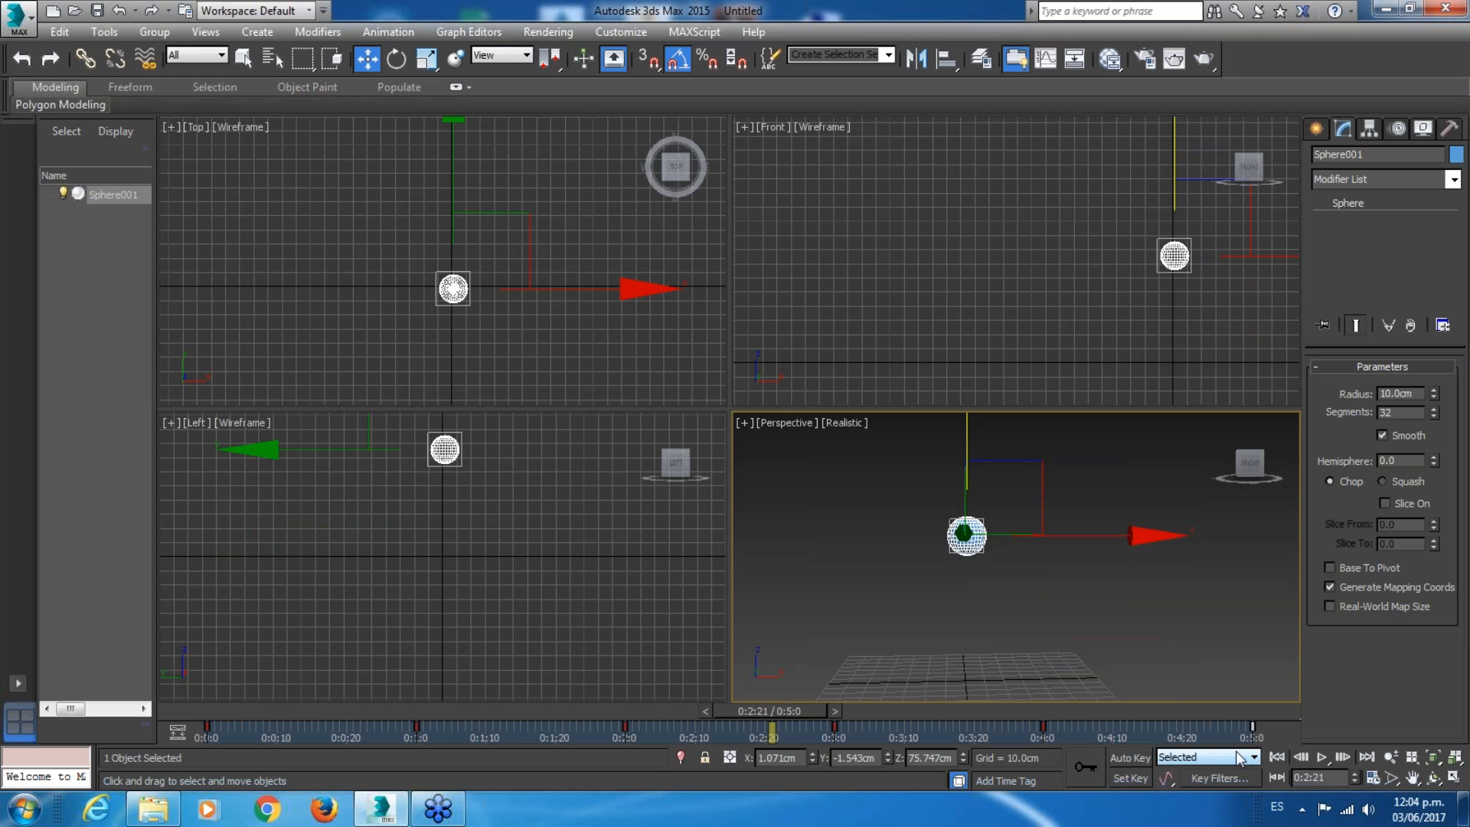
# Extend the timeline's end to 0:6:0, play the repeated bounce from the start and stop at 0:2:4.
pyautogui.keyDown('ctrl'); pyautogui.keyDown('alt'); pyautogui.moveTo(1238, 749); pyautogui.dragTo(1028, 740, button='right'); pyautogui.keyUp('alt'); pyautogui.keyUp('ctrl')
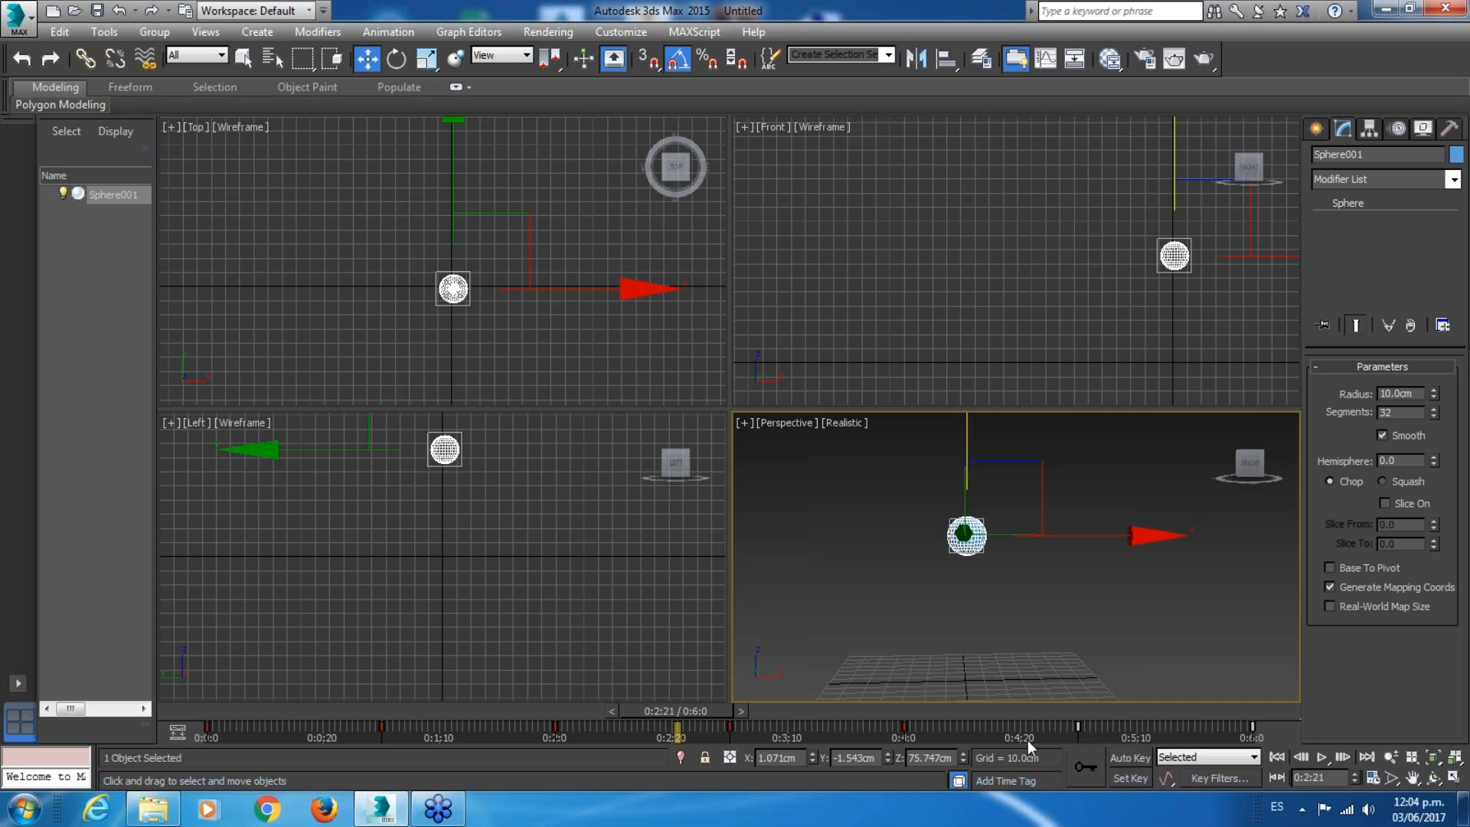
pyautogui.click(1277, 757)
pyautogui.click(1322, 757)
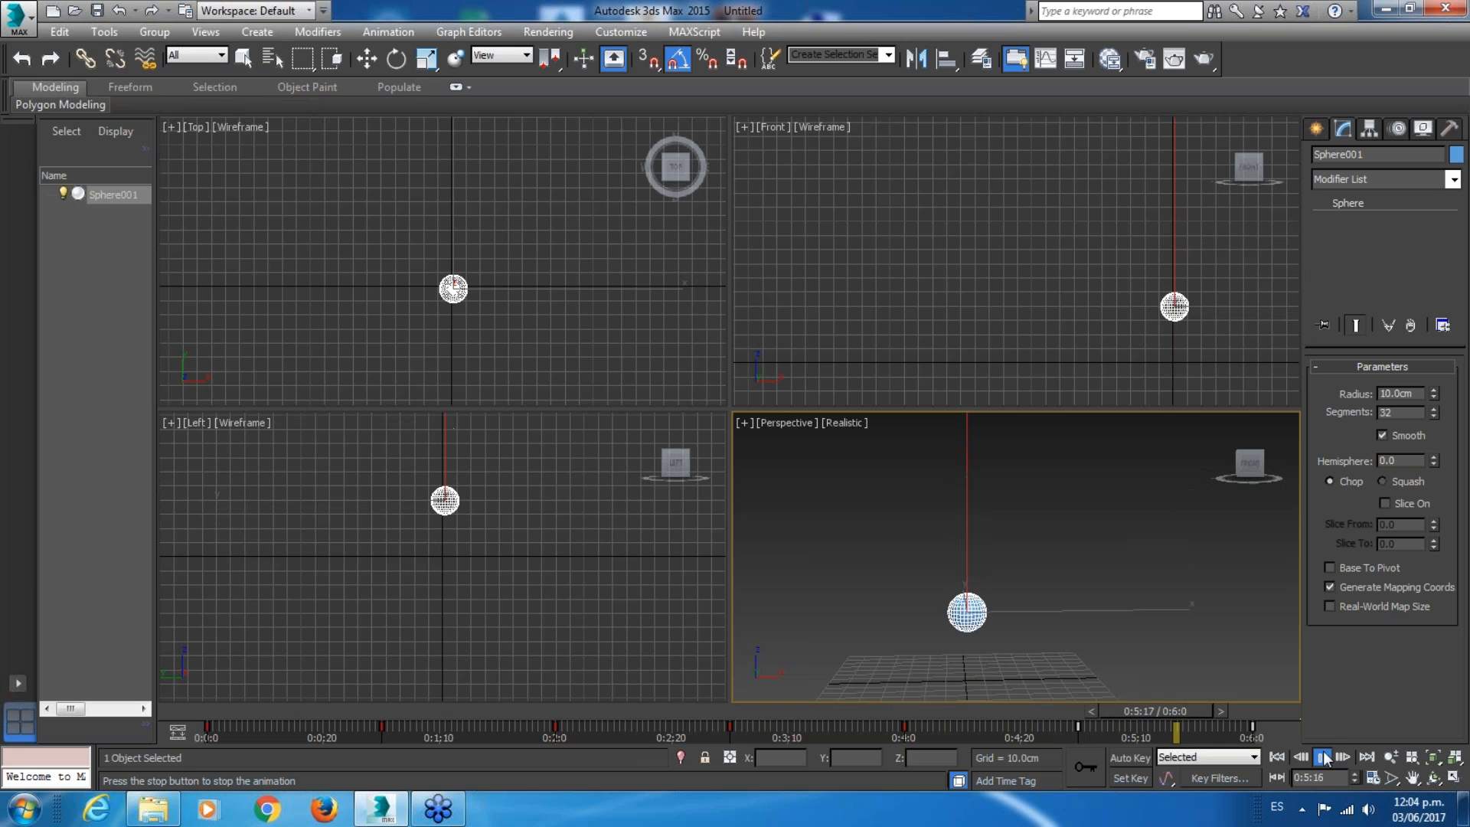
pyautogui.click(559, 709)
pyautogui.press('w')
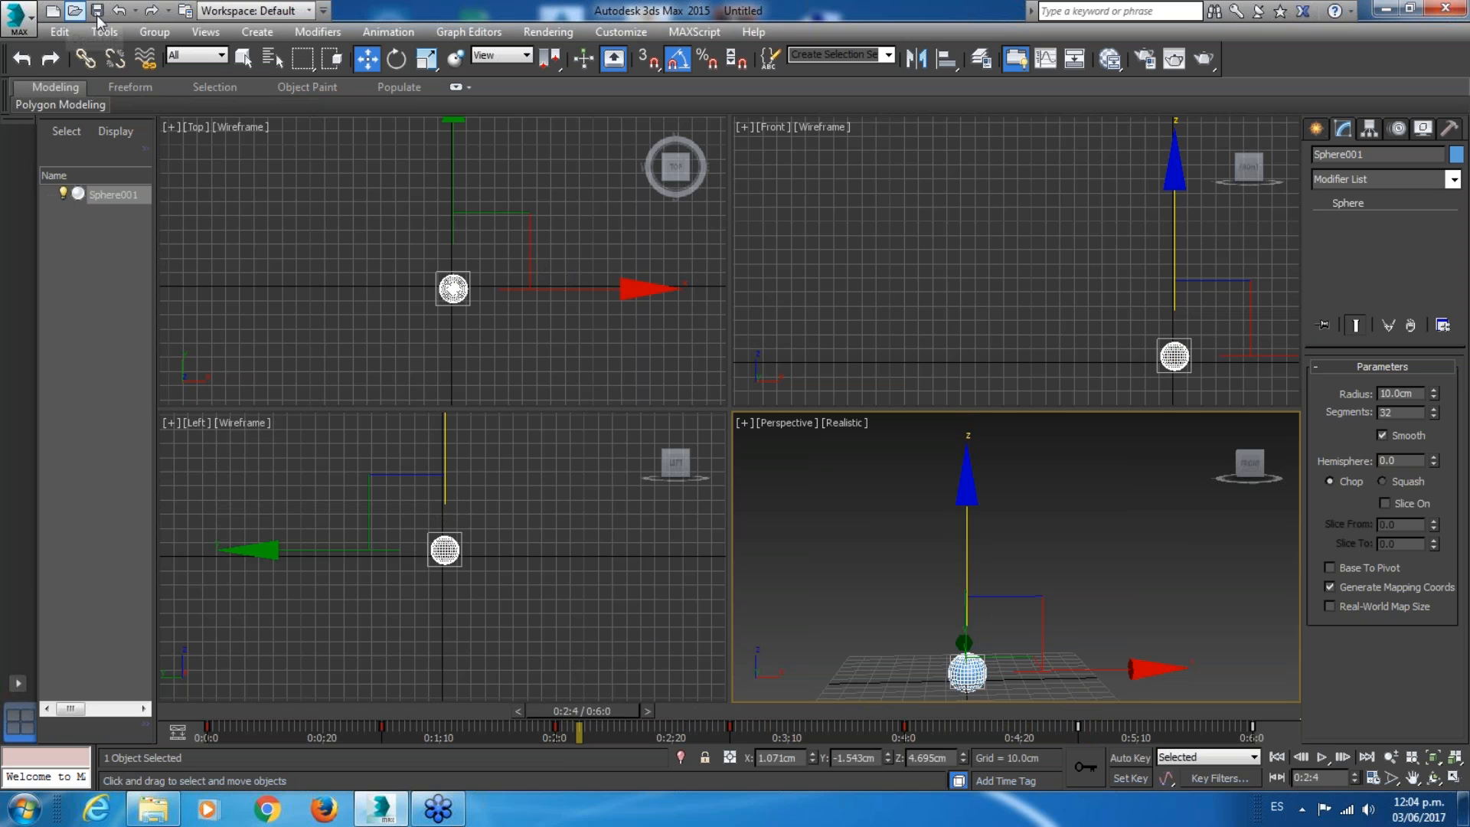
# Start a new empty scene with the New All option, discarding the changes to the sphere scene.
pyautogui.click(53, 11)
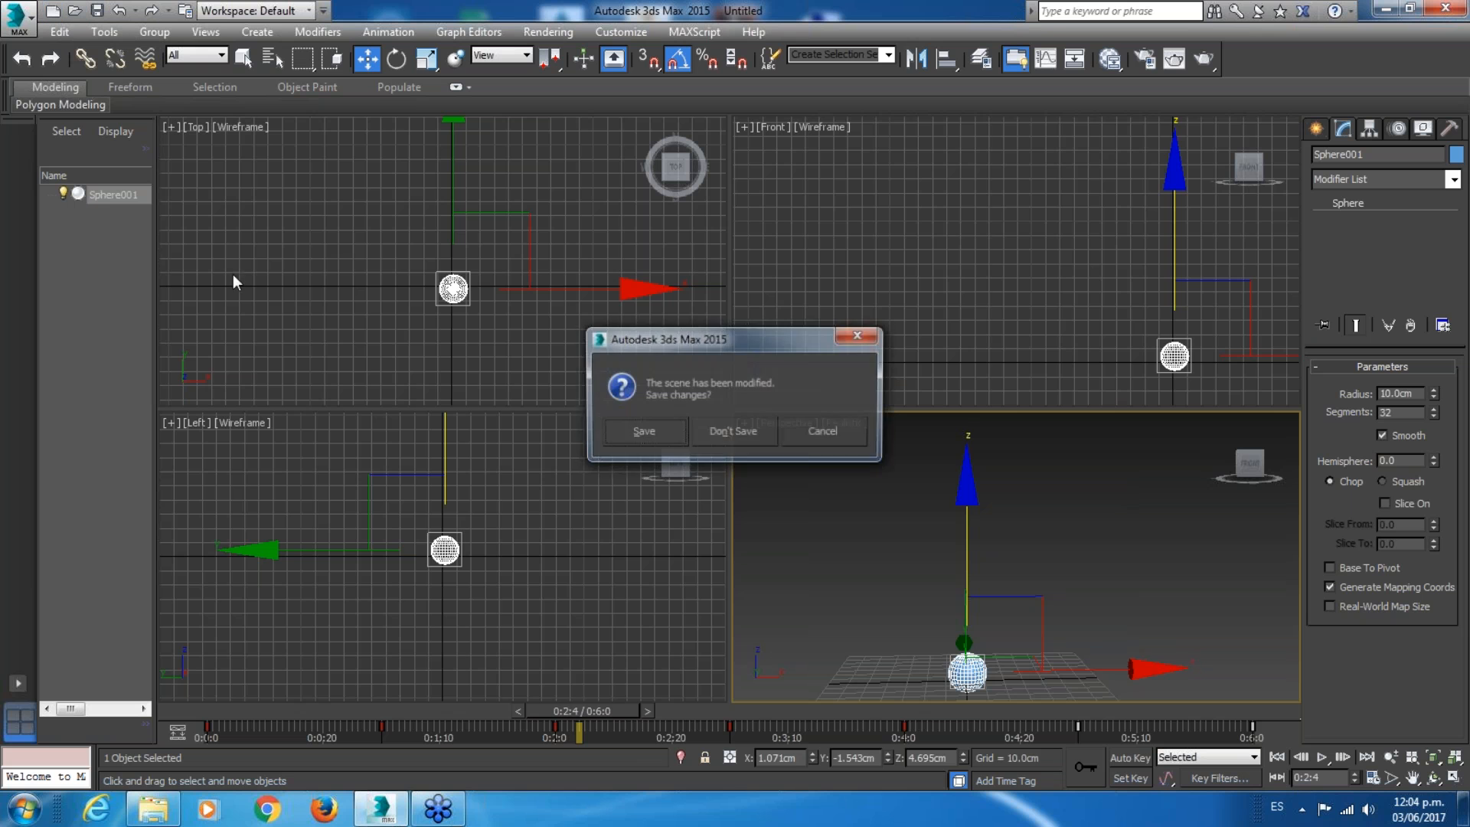
pyautogui.click(746, 434)
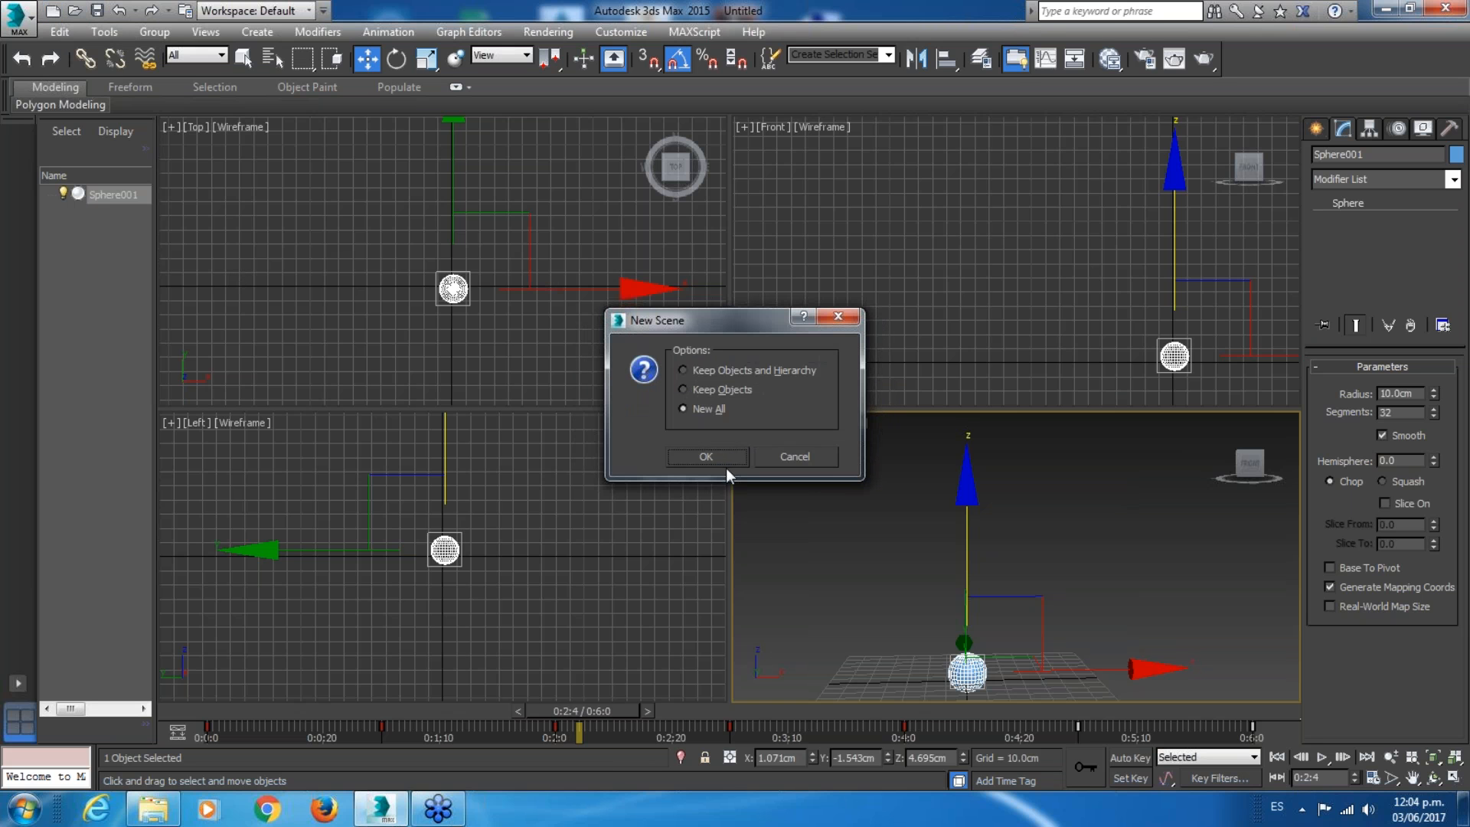
pyautogui.click(729, 461)
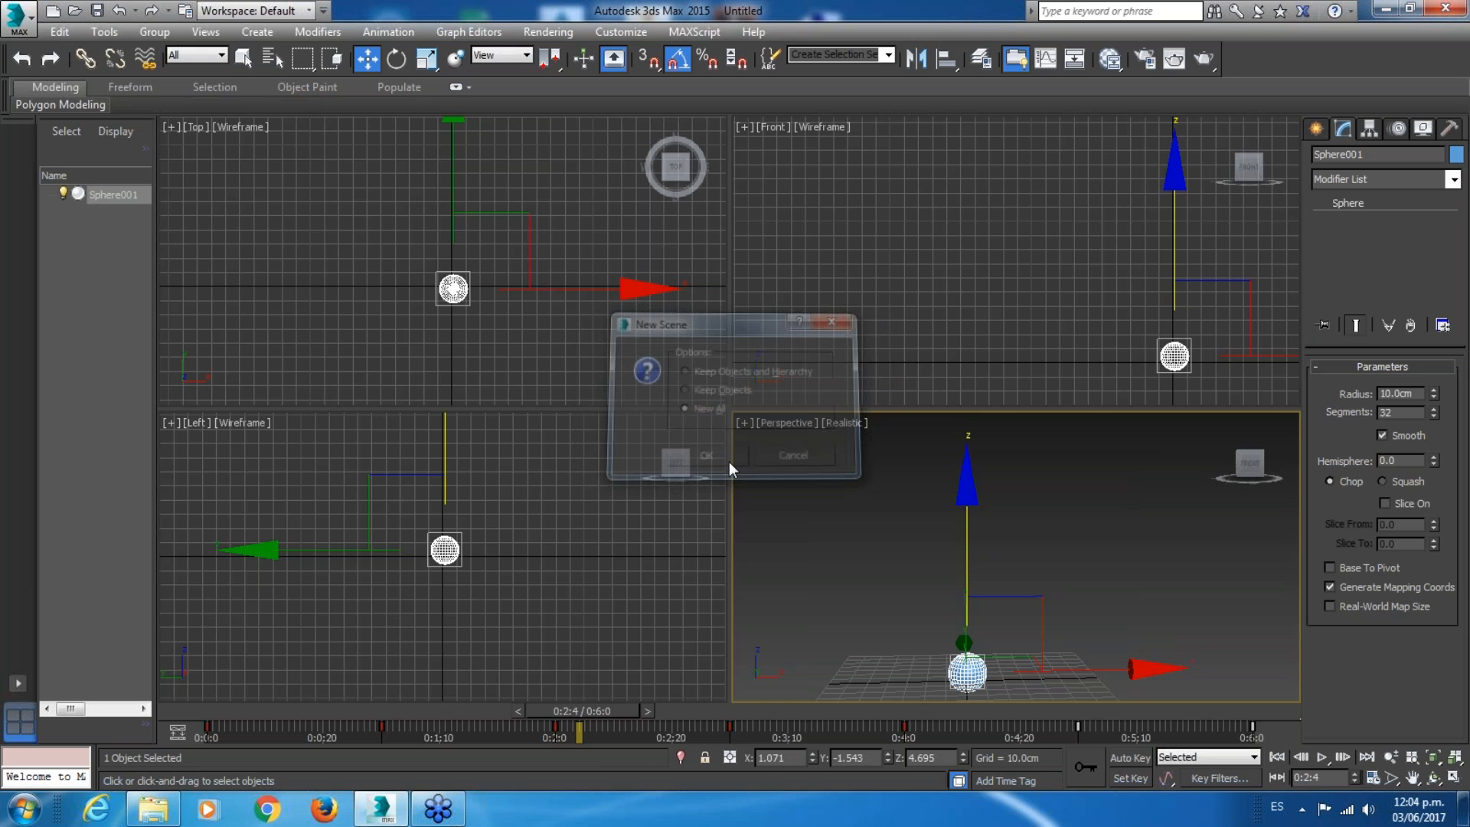
pyautogui.click(385, 815)
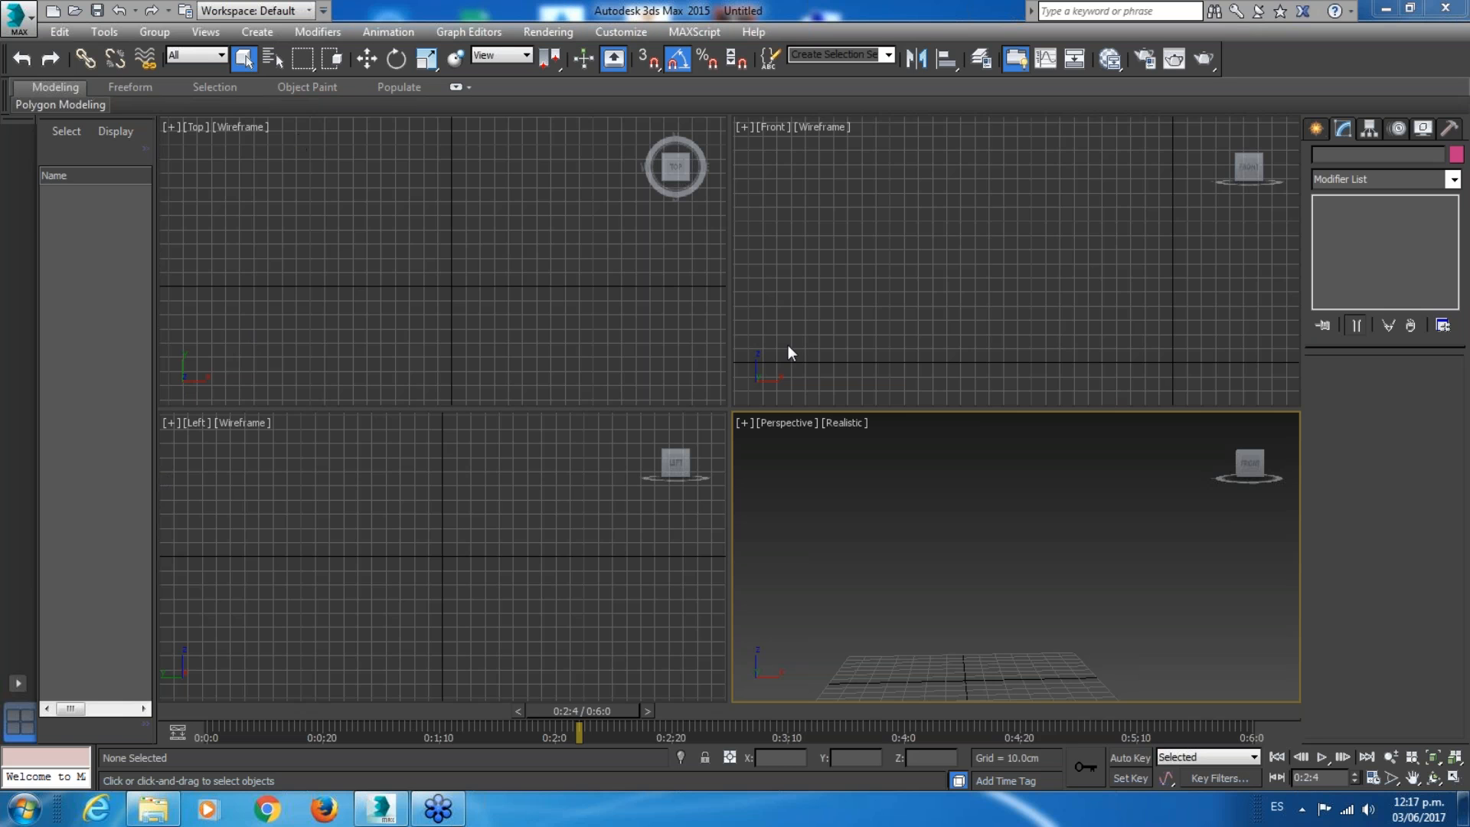
# Create a box about 31.4 cm long, 30.5 cm wide and 14.3 cm high near the grid centre in the Perspective view.
pyautogui.scroll(2, 1049, 643)
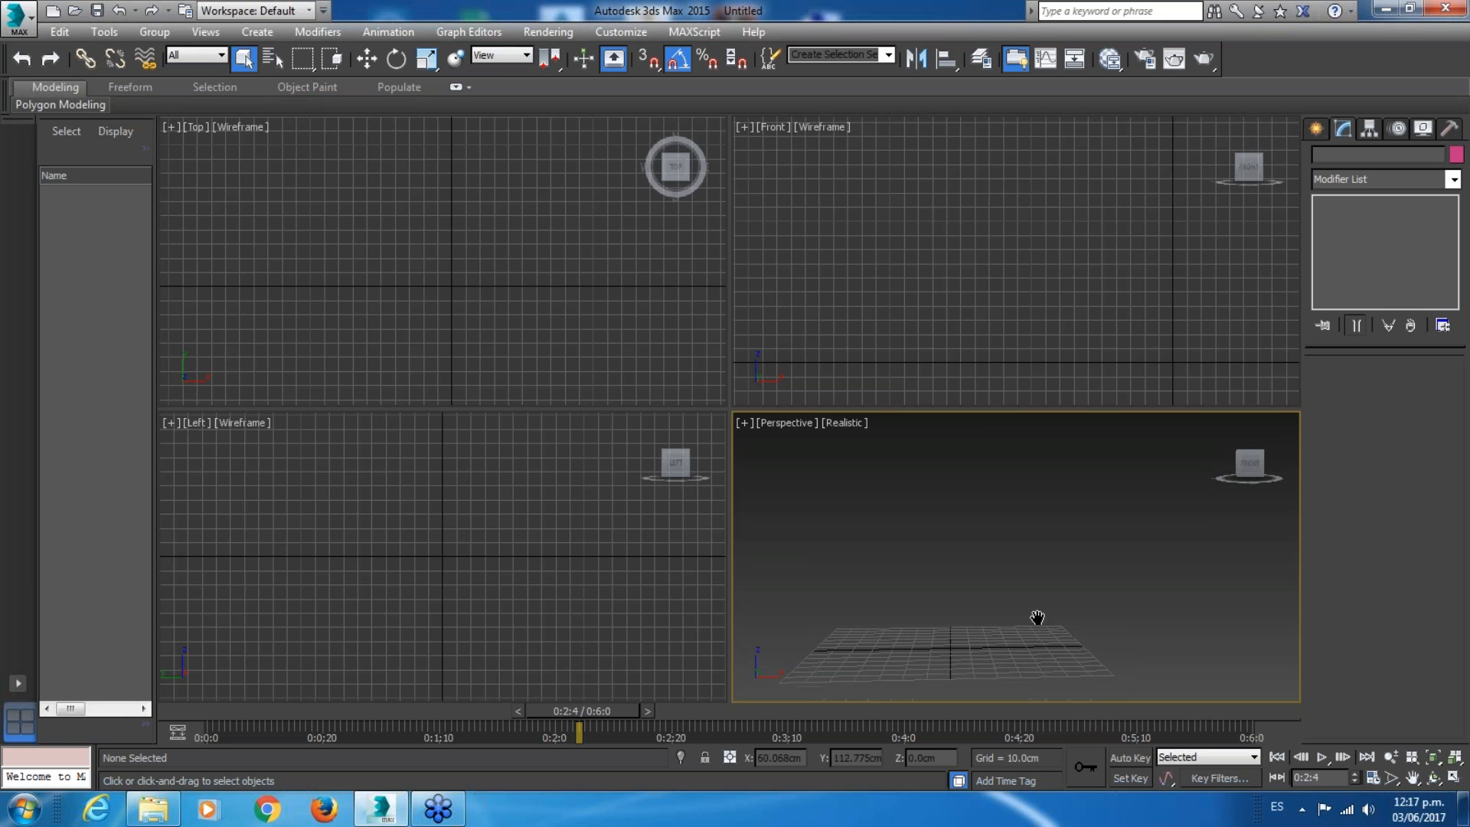
pyautogui.scroll(2, 1026, 621)
pyautogui.keyDown('alt'); pyautogui.moveTo(1029, 629); pyautogui.dragTo(989, 589, button='middle'); pyautogui.keyUp('alt')
pyautogui.click(1316, 128)
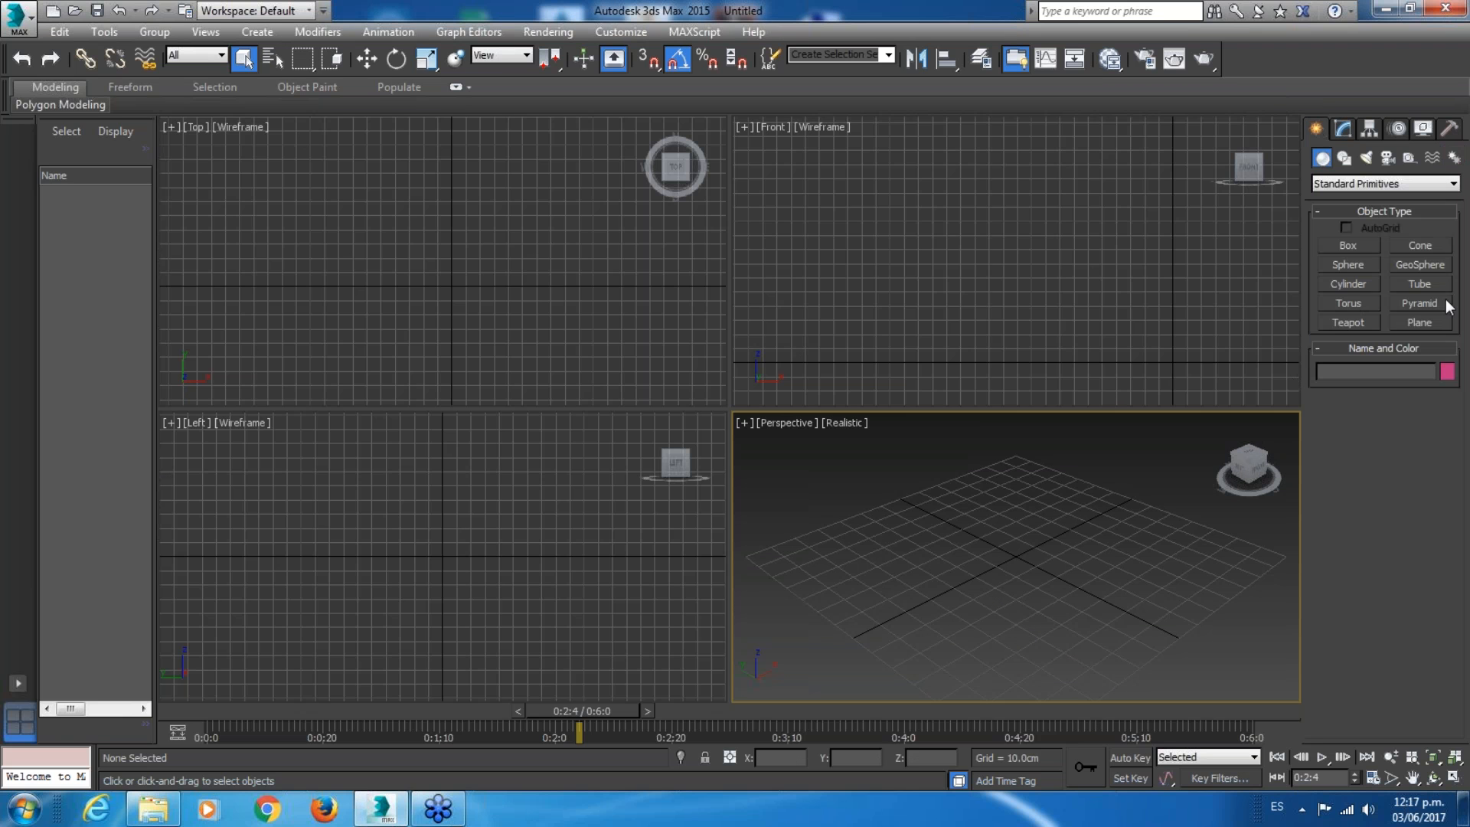
pyautogui.click(1346, 247)
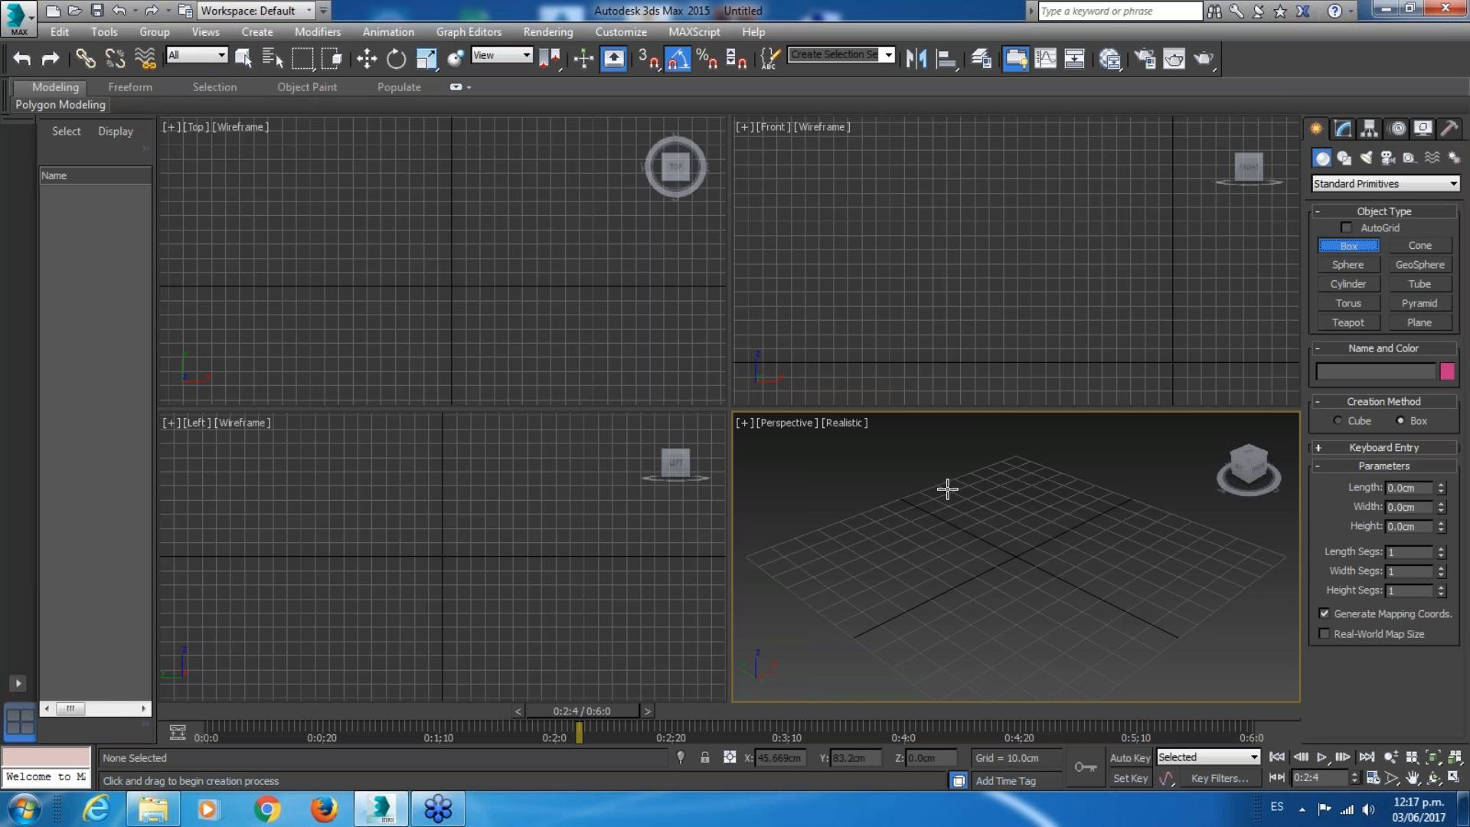
pyautogui.moveTo(952, 562); pyautogui.dragTo(1076, 565)
pyautogui.click(1079, 528)
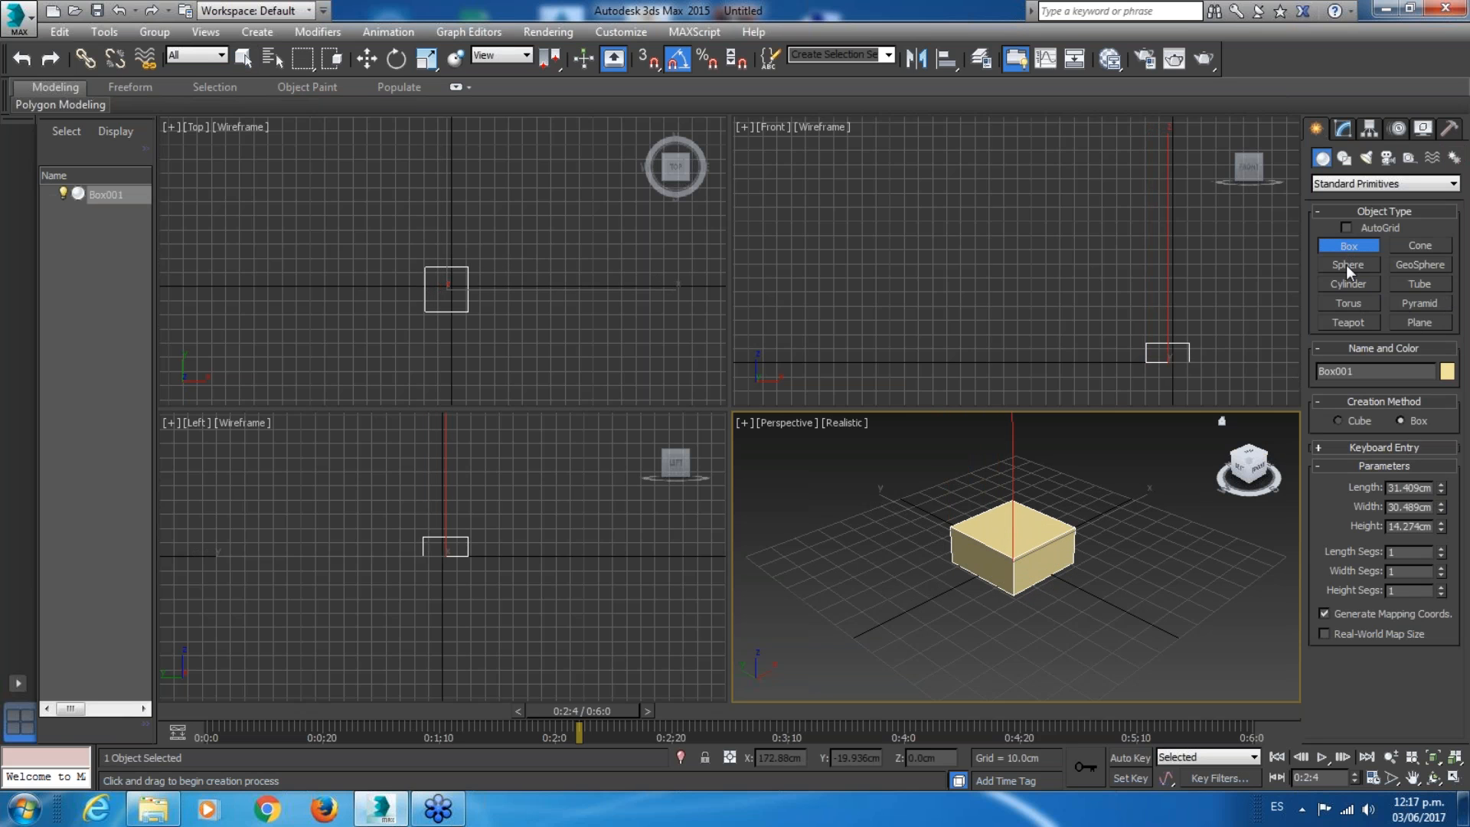
pyautogui.click(1344, 130)
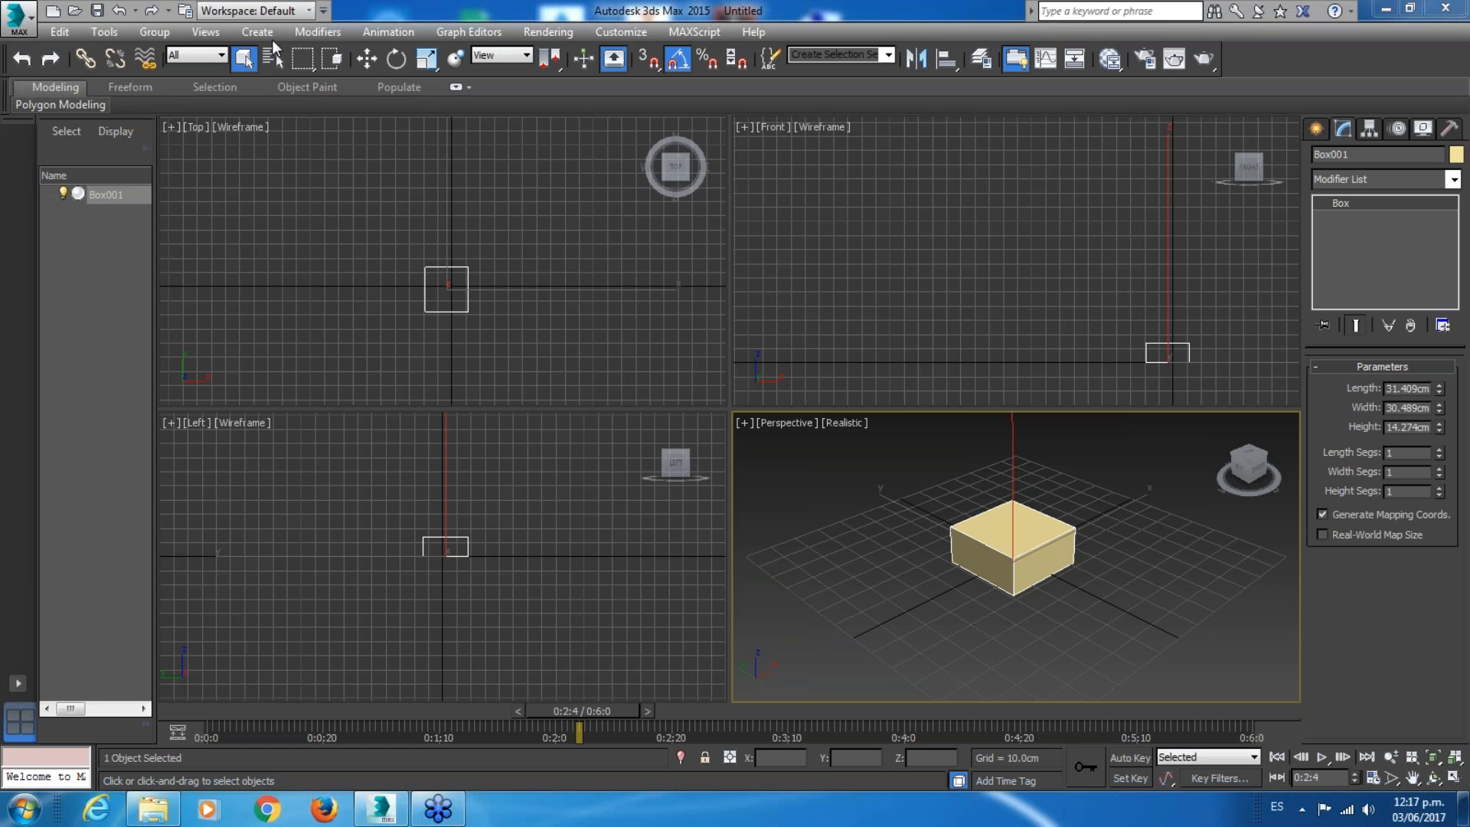
# Move the box to the origin by resetting its X and Y positions to 0 cm.
pyautogui.click(366, 69)
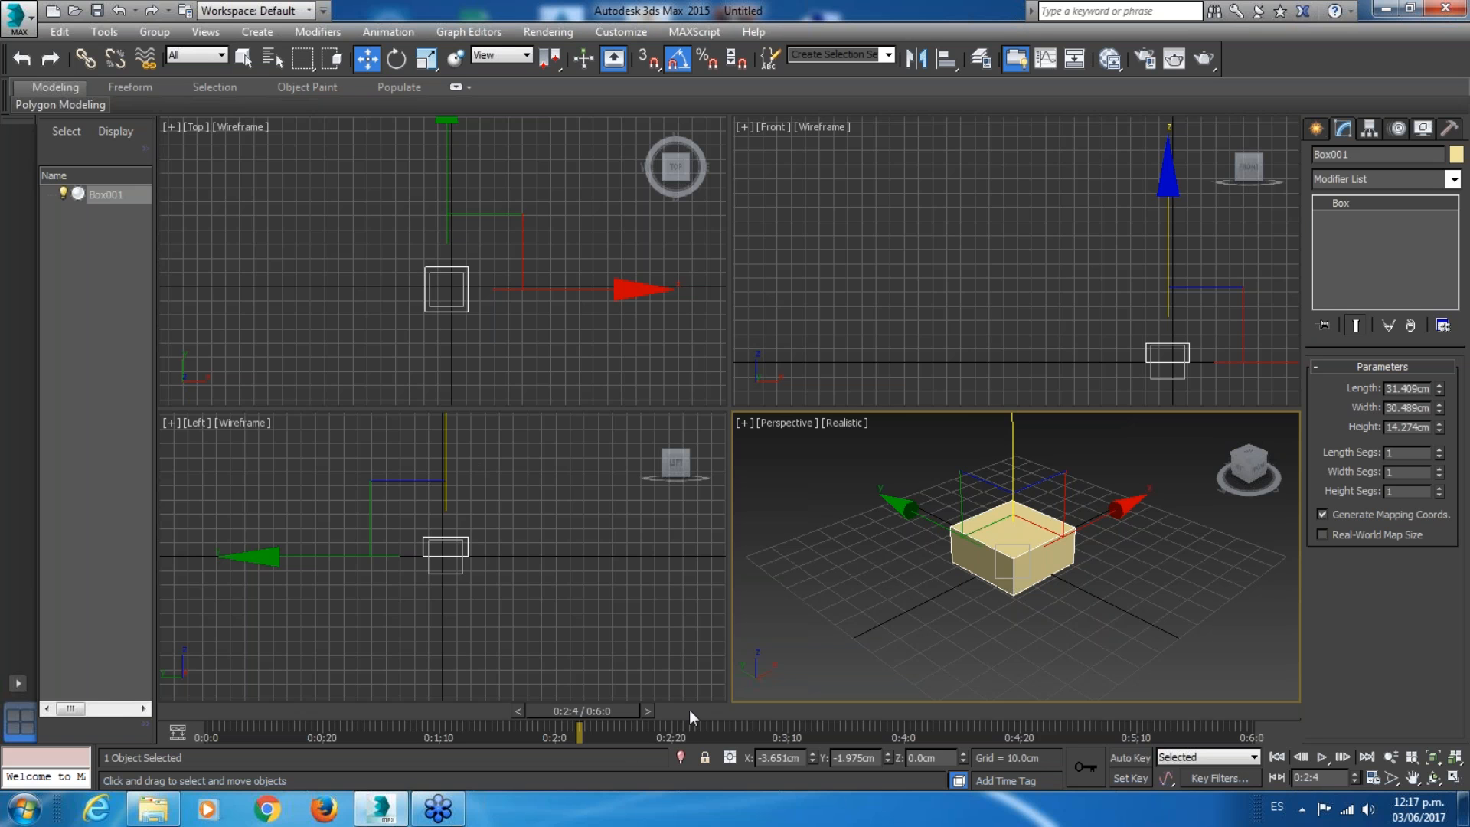
pyautogui.rightClick(812, 761)
pyautogui.rightClick(888, 760)
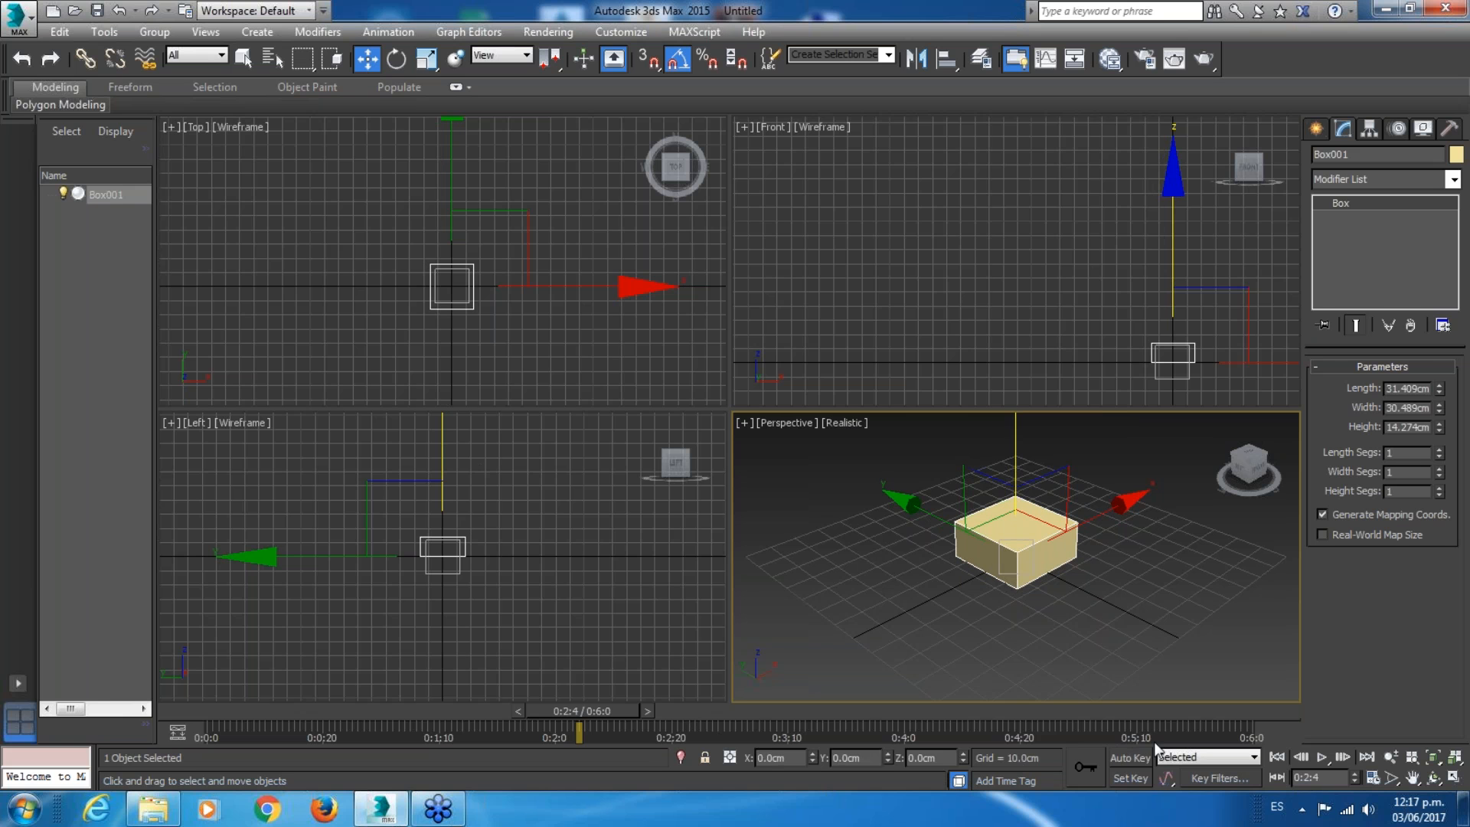
# Return the time slider to 0:0:0 and frame the box closely in the Front view.
pyautogui.moveTo(1168, 714); pyautogui.dragTo(176, 716)
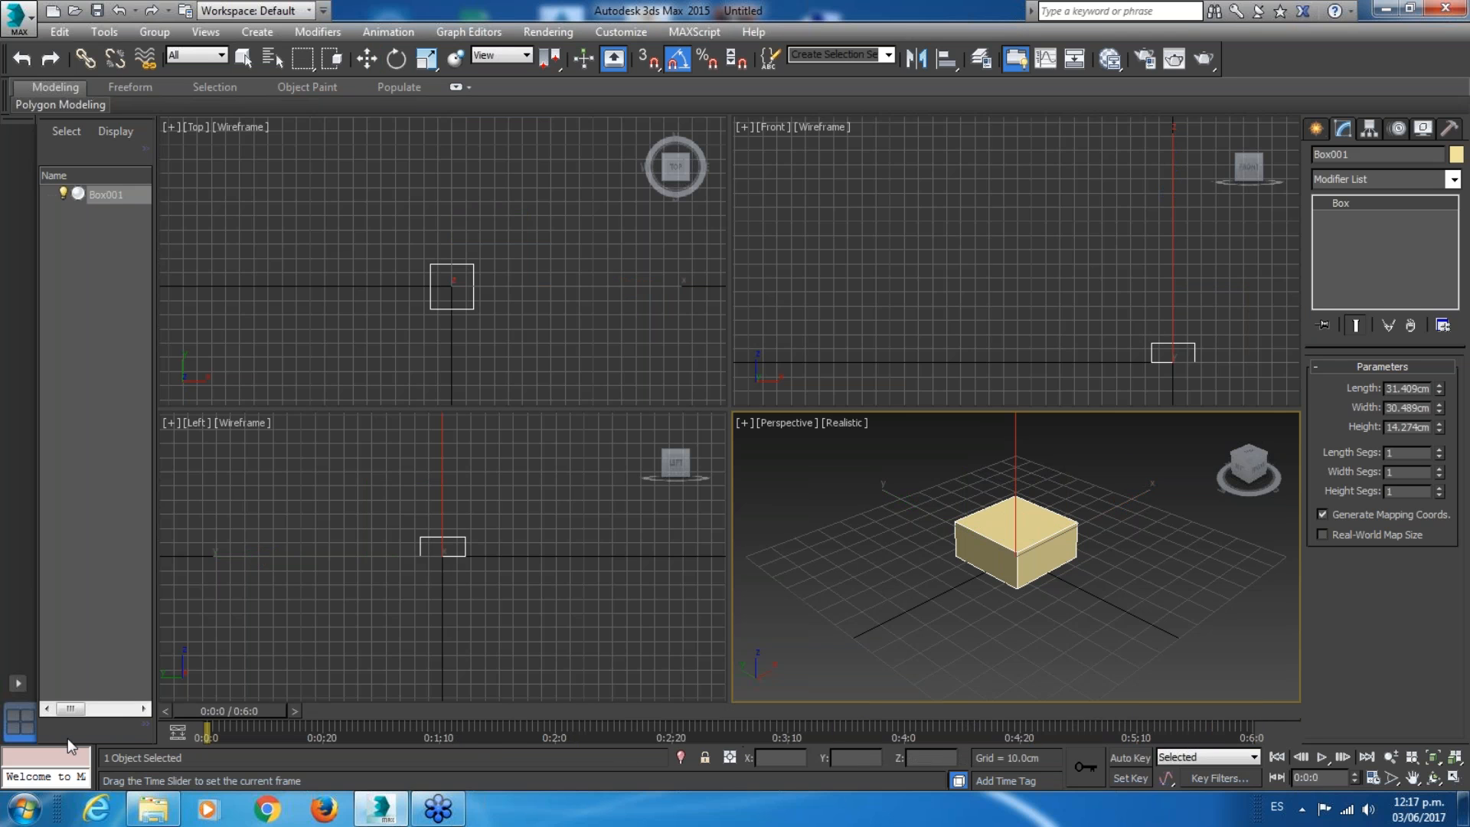
pyautogui.press('w')
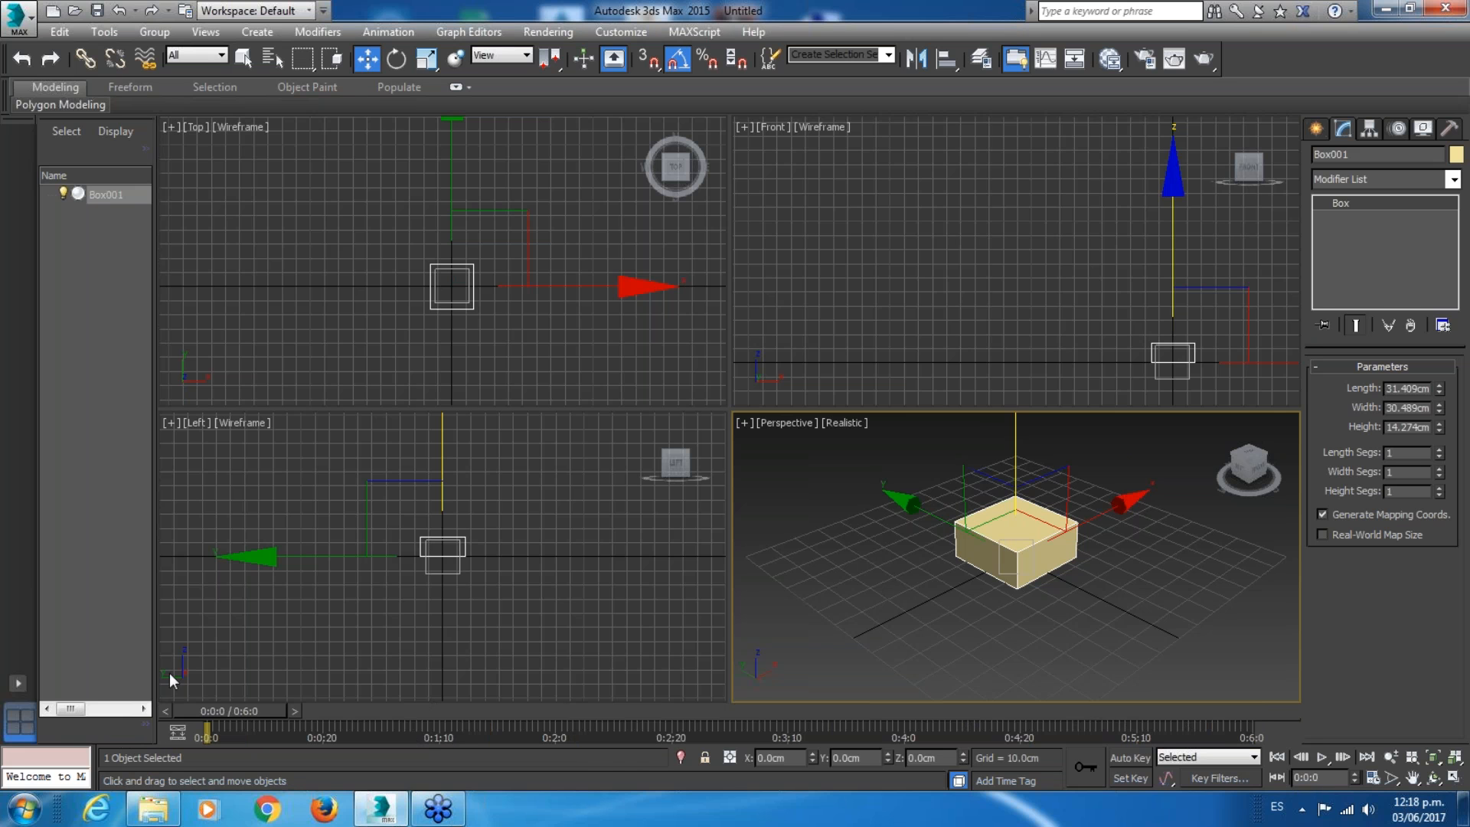
pyautogui.rightClick(948, 377)
pyautogui.moveTo(1065, 343); pyautogui.dragTo(785, 271, button='middle')
pyautogui.scroll(5, 919, 297)
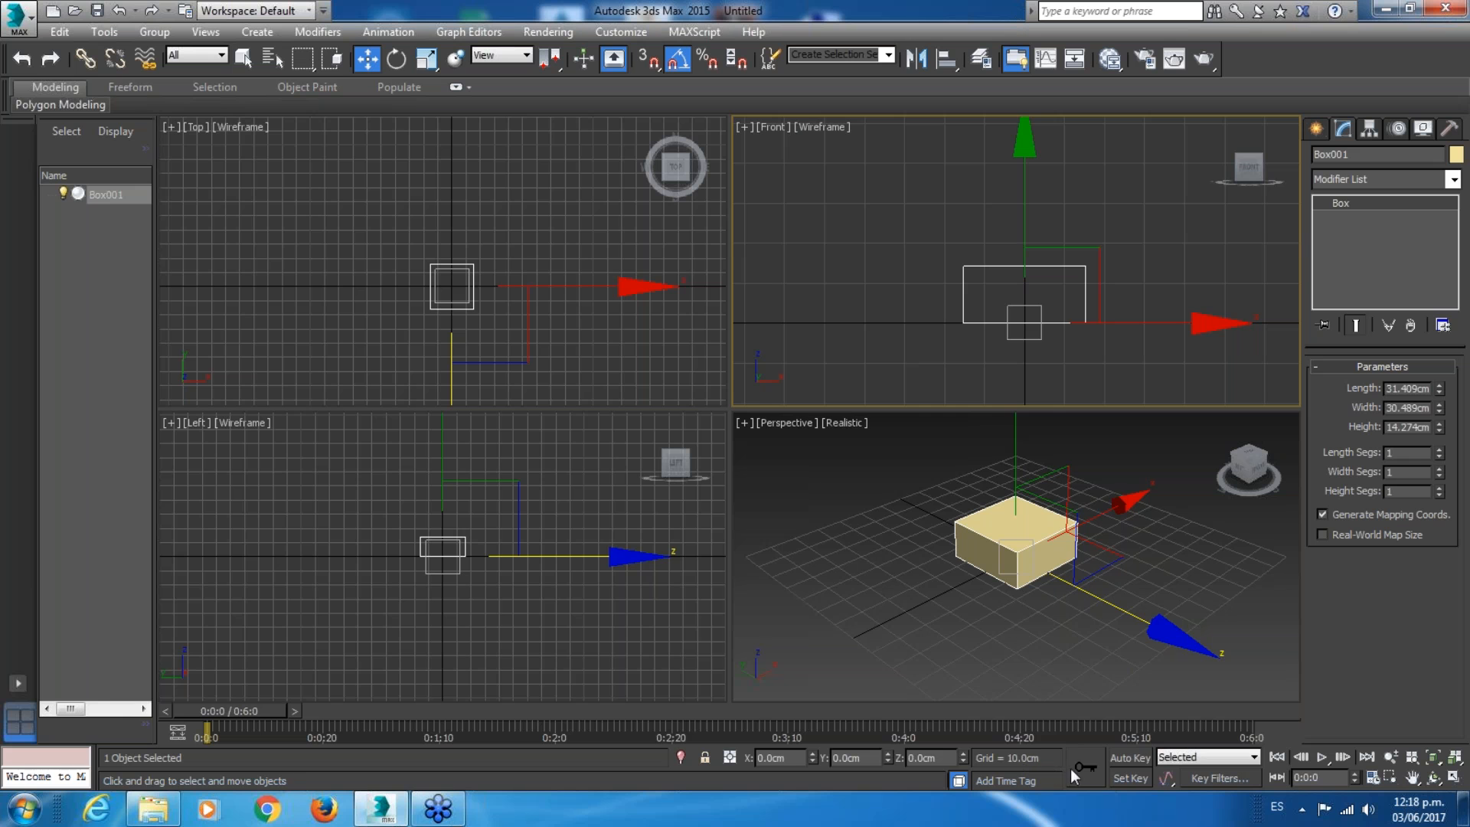
# Turn on Auto Key and set the current time to 0:2:0.
pyautogui.click(1128, 756)
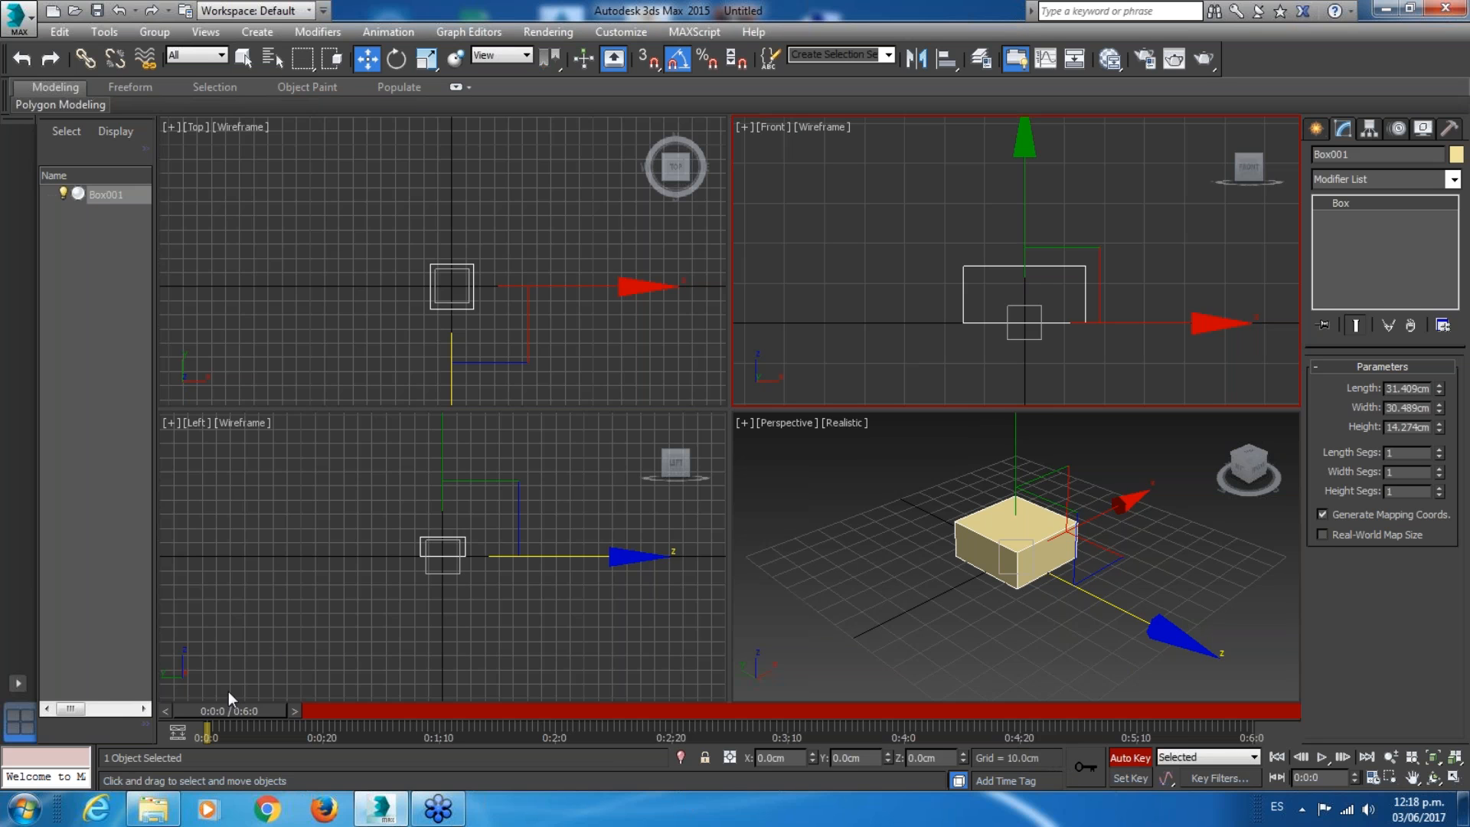
pyautogui.moveTo(228, 710); pyautogui.dragTo(563, 727)
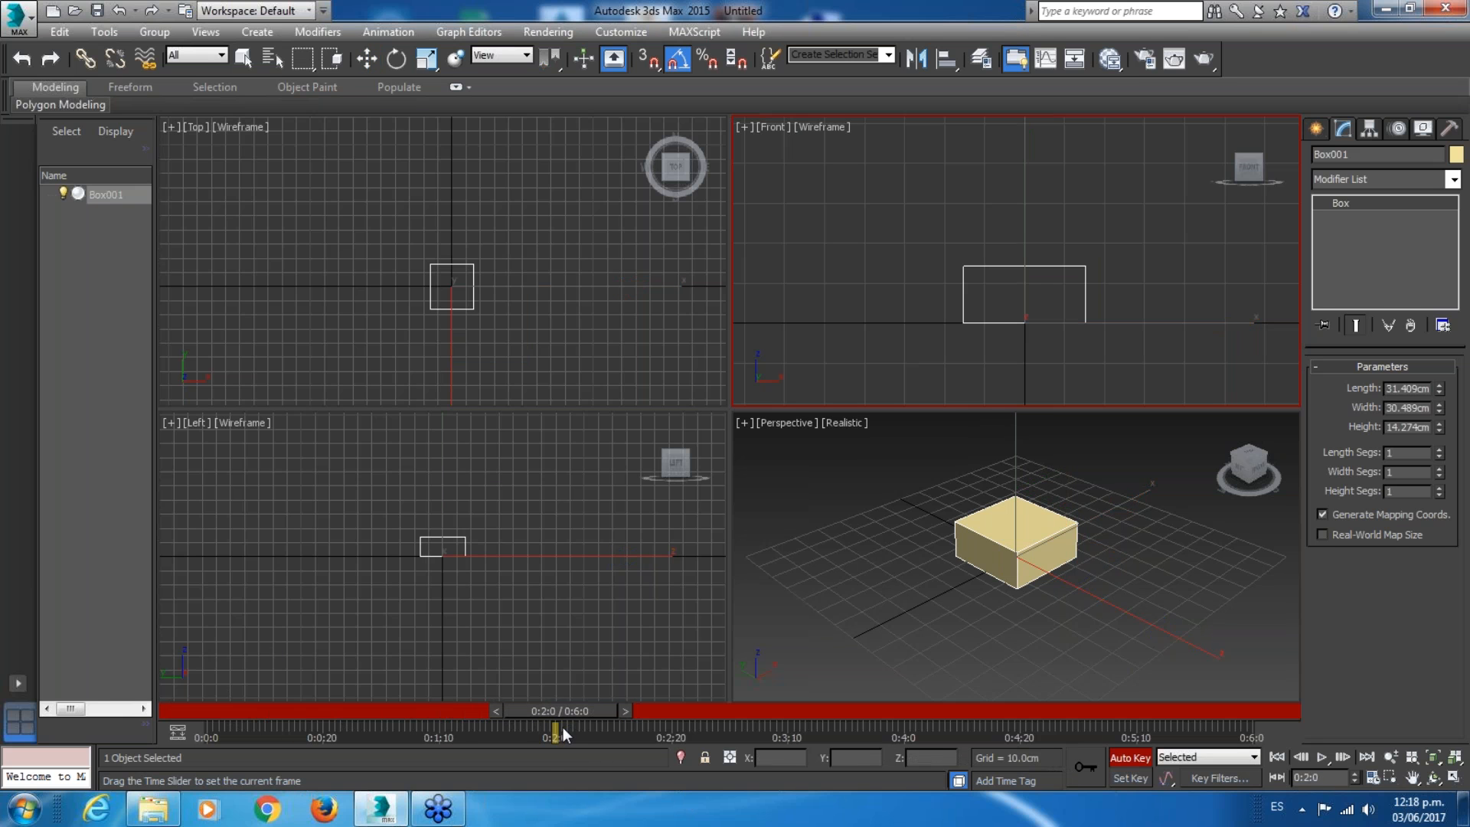
pyautogui.press('w')
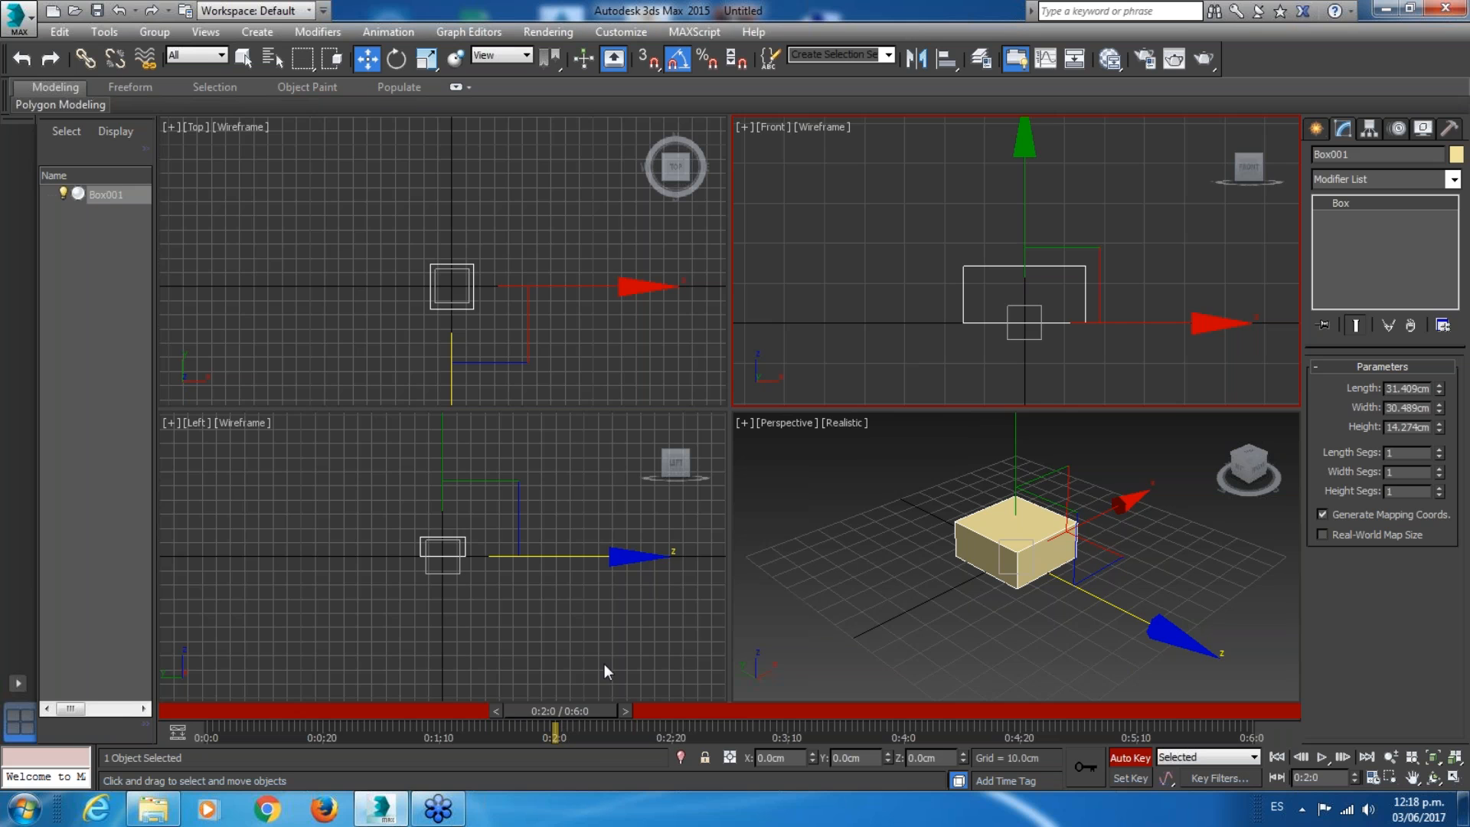
# Rotate the box one full clockwise turn in the Front view to record its key at 0:2:0, and turn off Auto Key.
pyautogui.click(392, 62)
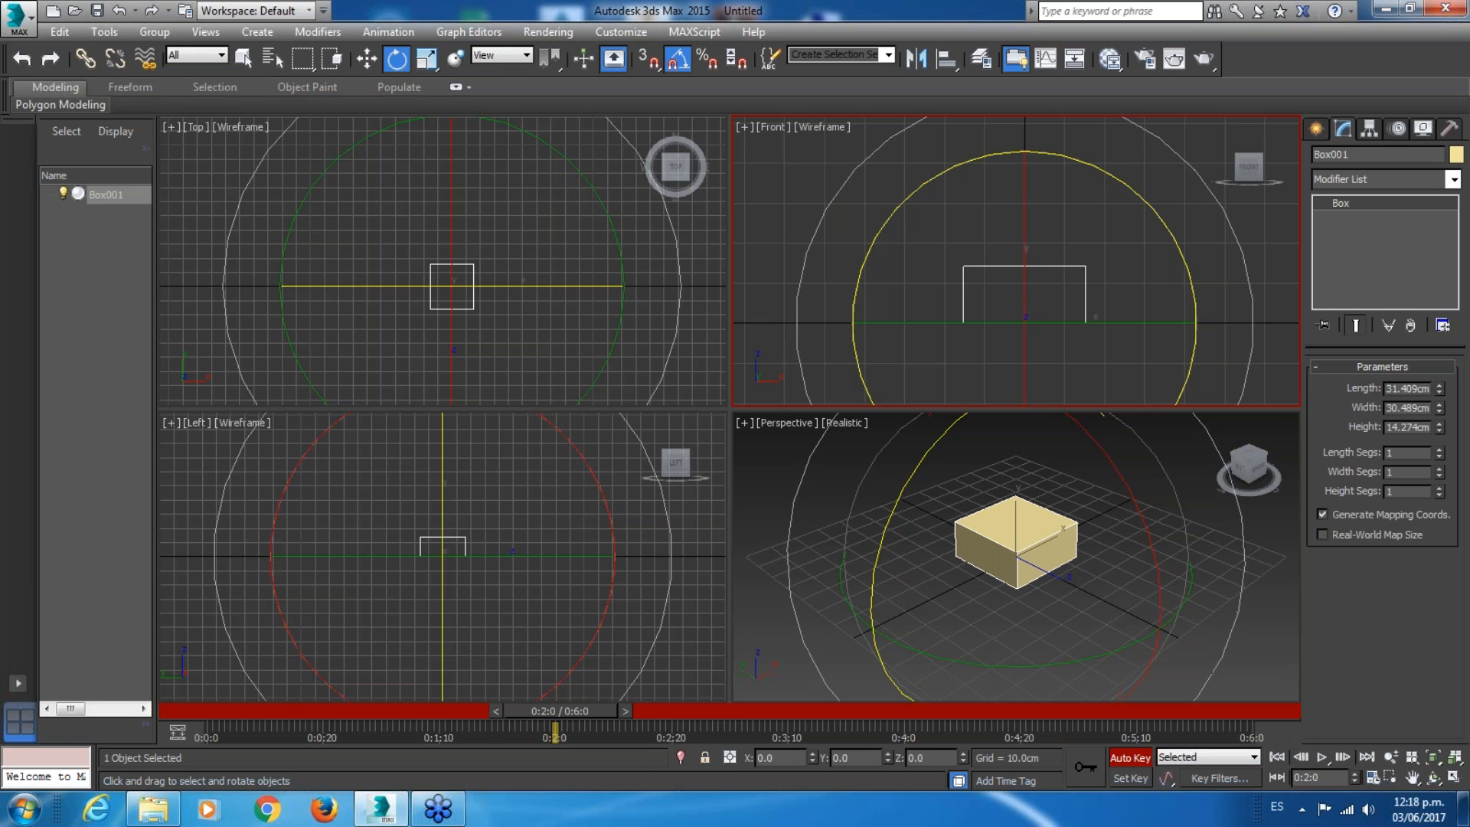
pyautogui.moveTo(586, 706)
pyautogui.mouseDown()
pyautogui.moveTo(219, 719)
pyautogui.moveTo(366, 730)
pyautogui.moveTo(586, 715)
pyautogui.mouseUp()
pyautogui.click(790, 183)
pyautogui.moveTo(963, 278); pyautogui.dragTo(866, 268, button='middle')
pyautogui.click(971, 257)
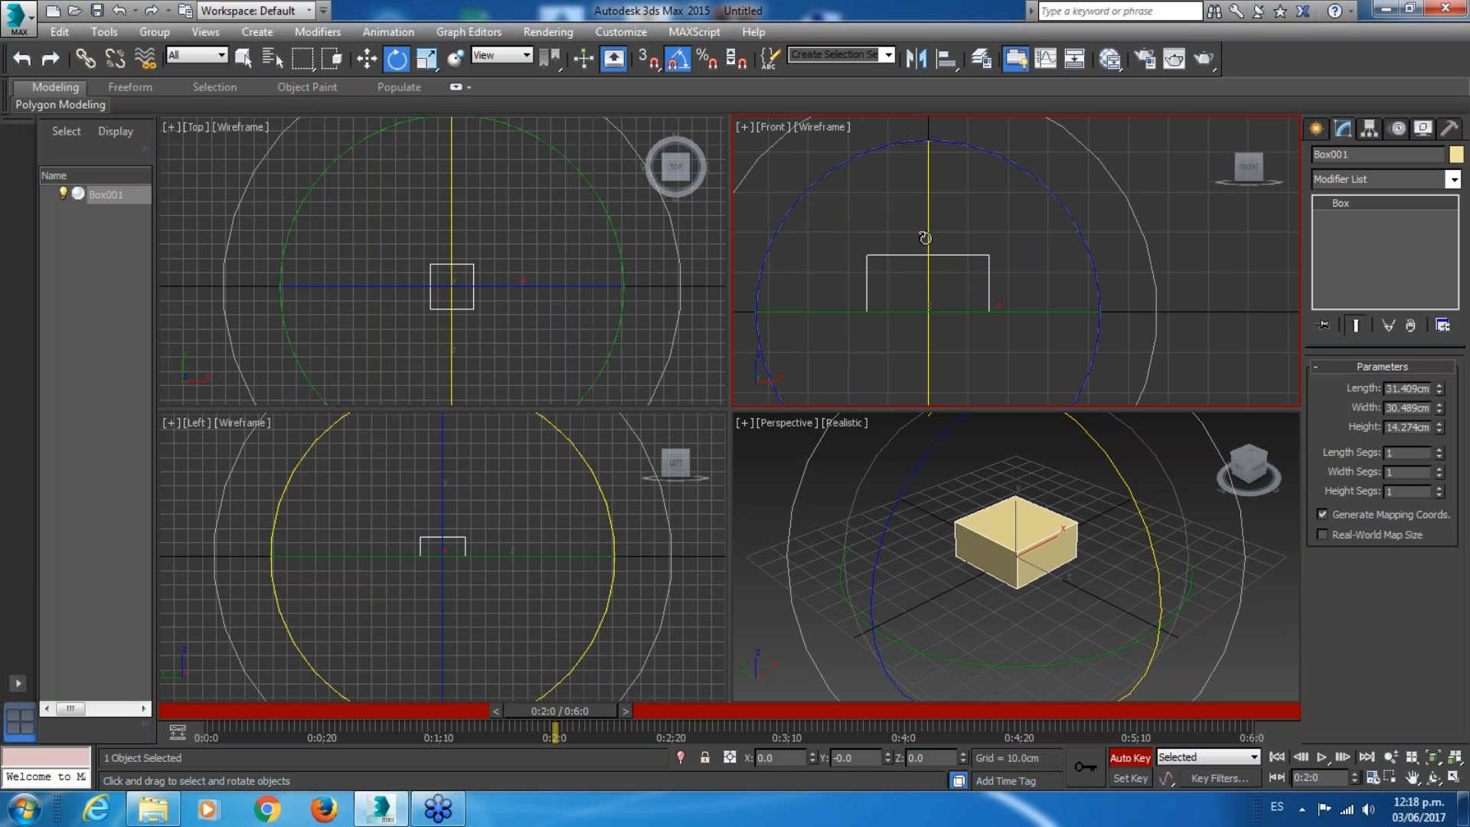
pyautogui.click(680, 62)
pyautogui.click(680, 62)
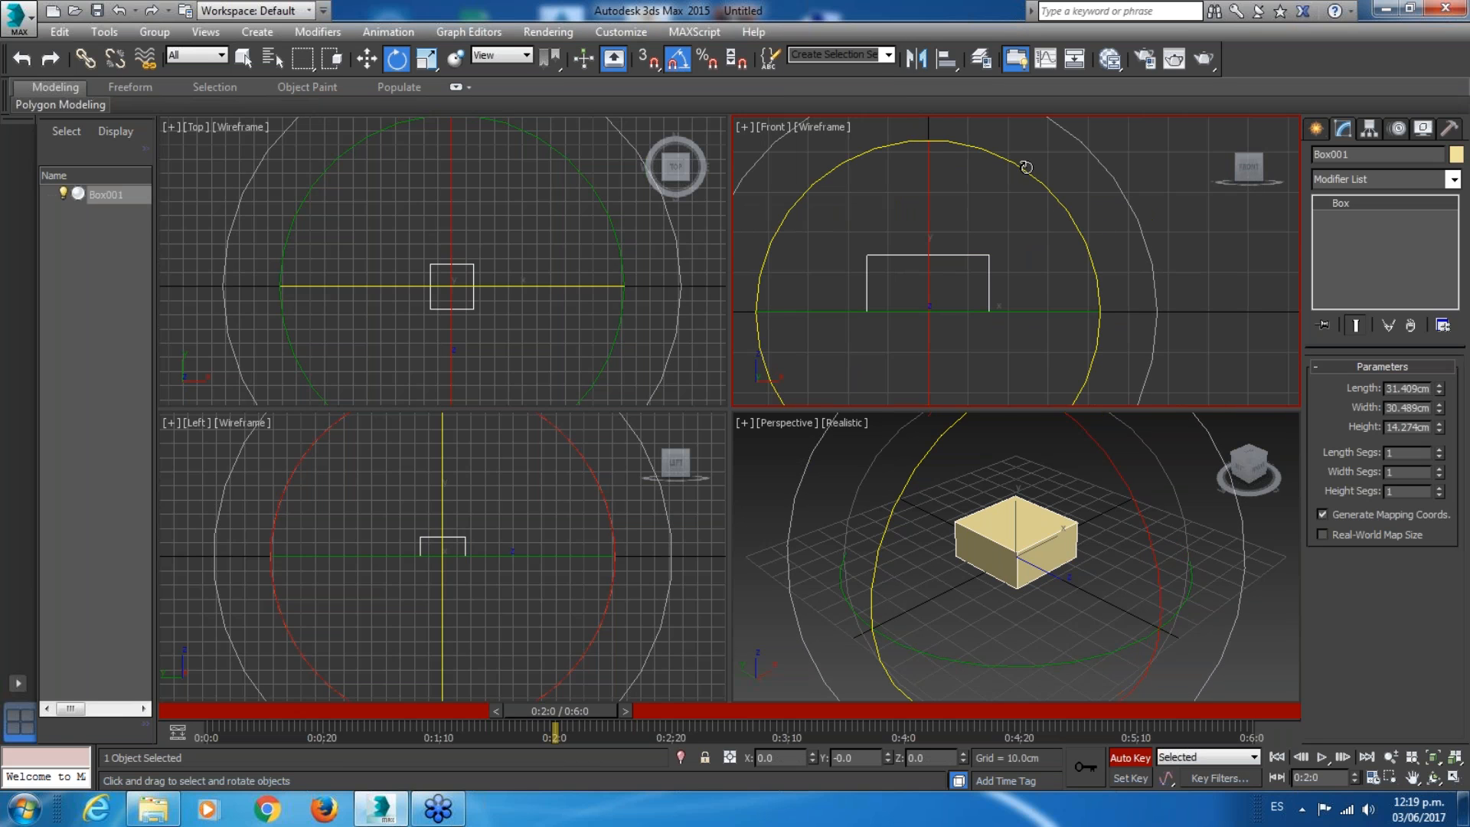
pyautogui.moveTo(1026, 167); pyautogui.dragTo(1388, 168)
pyautogui.click(370, 60)
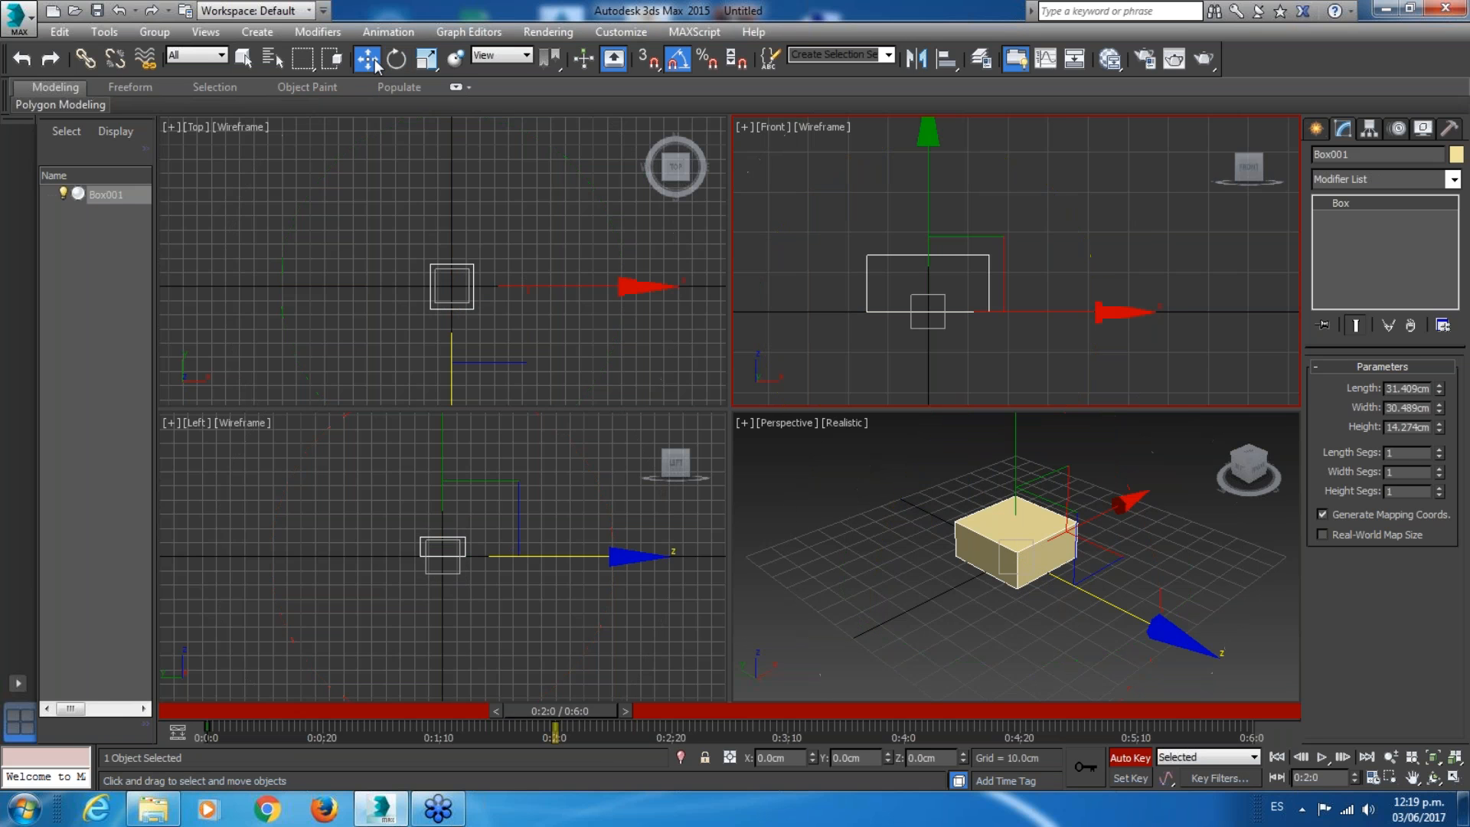
pyautogui.click(1138, 755)
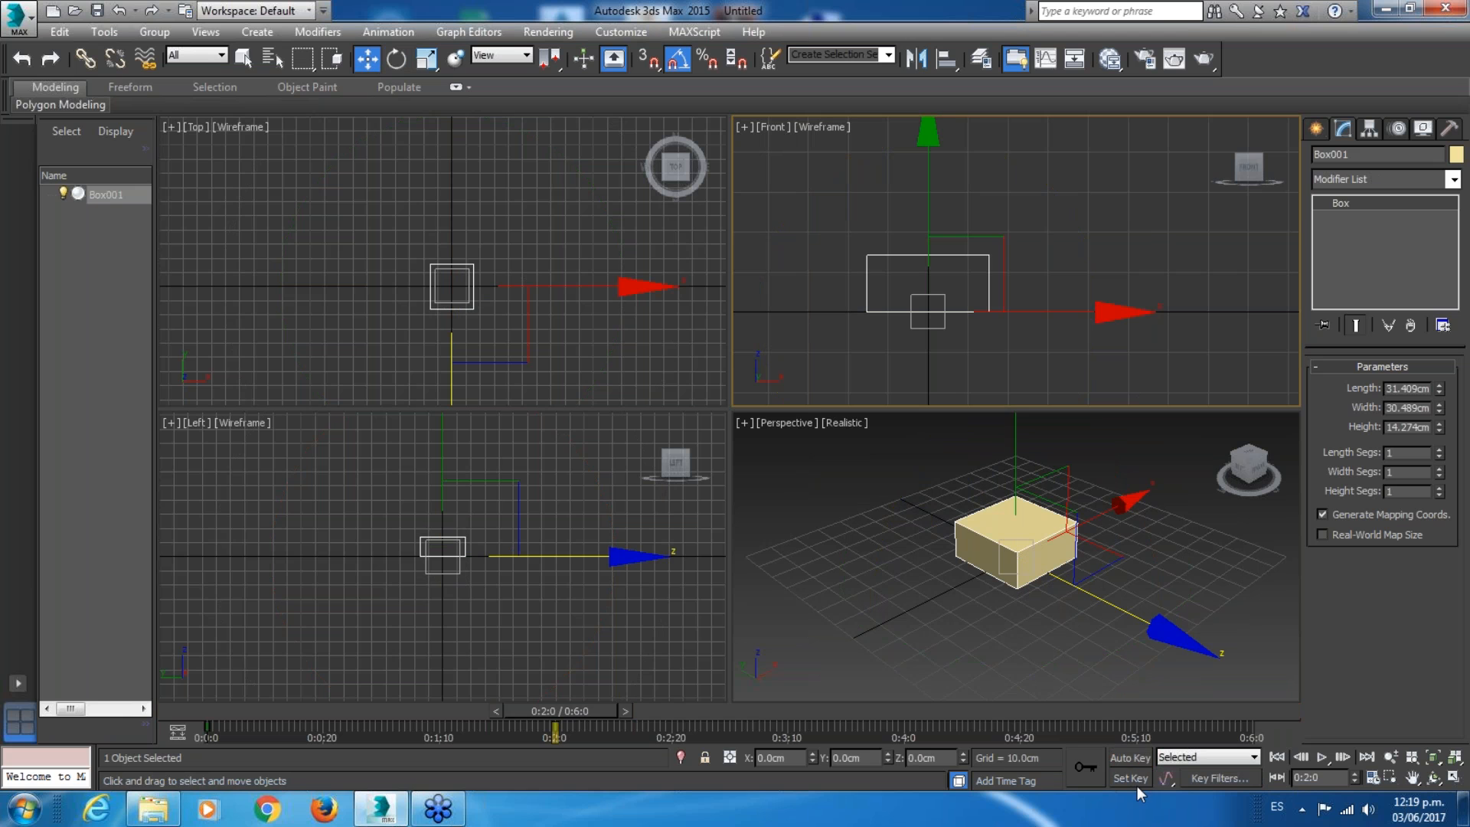
# Play the box's rotation several times from the start to examine the point it turns around.
pyautogui.click(1277, 757)
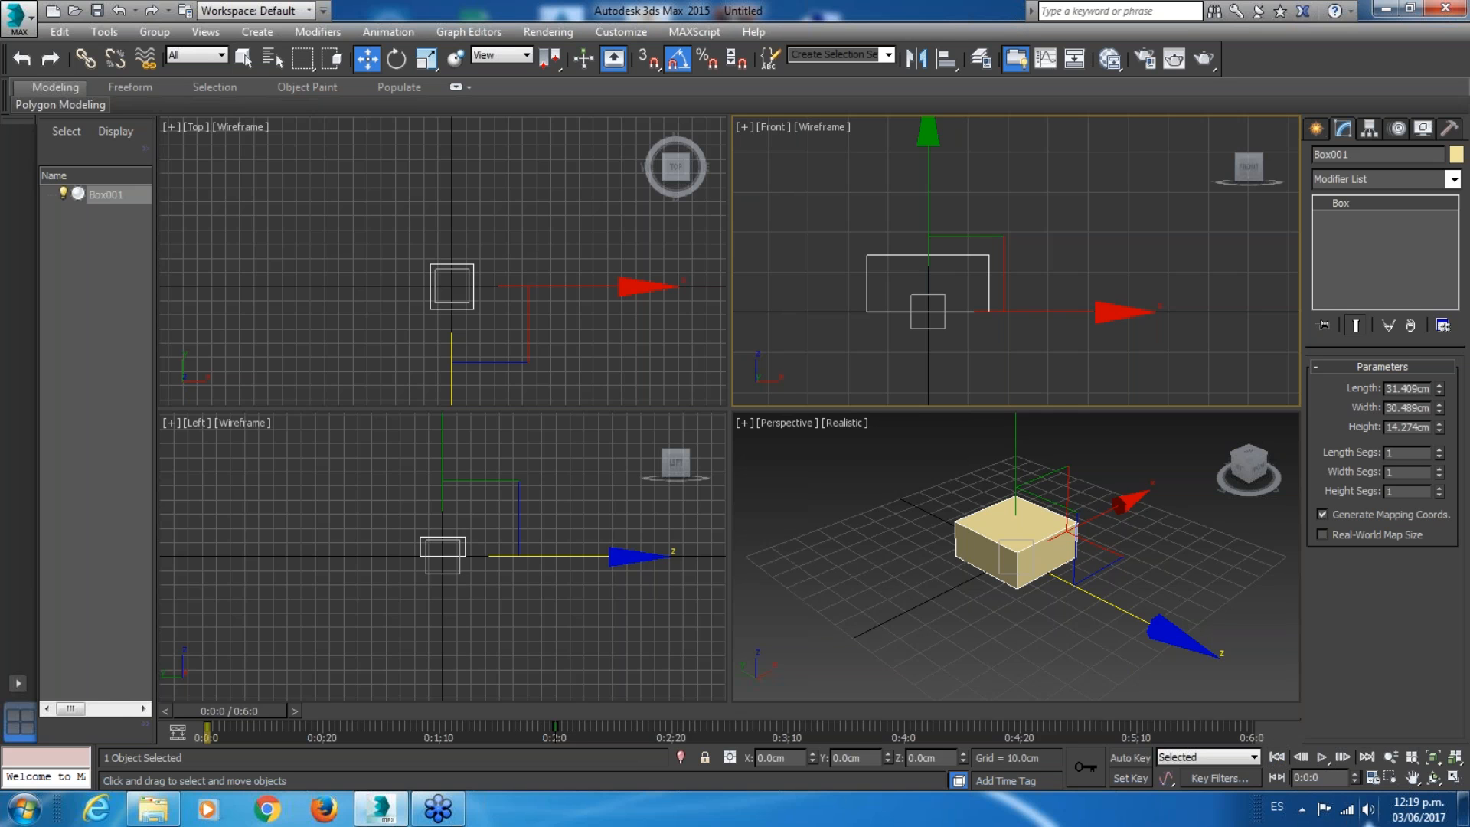
pyautogui.click(1323, 757)
pyautogui.click(1276, 758)
pyautogui.click(1323, 757)
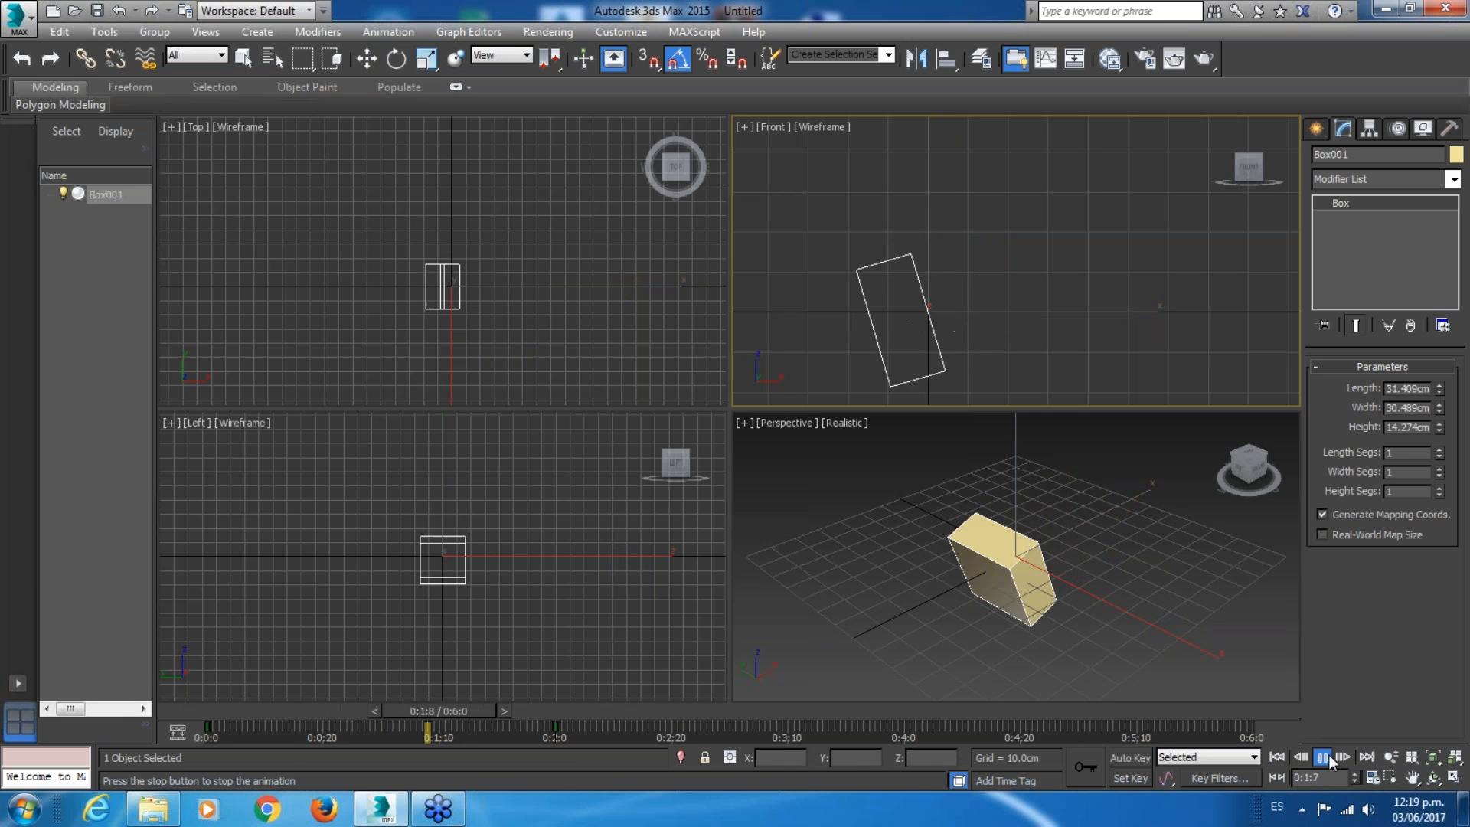
pyautogui.click(1329, 755)
pyautogui.click(1326, 760)
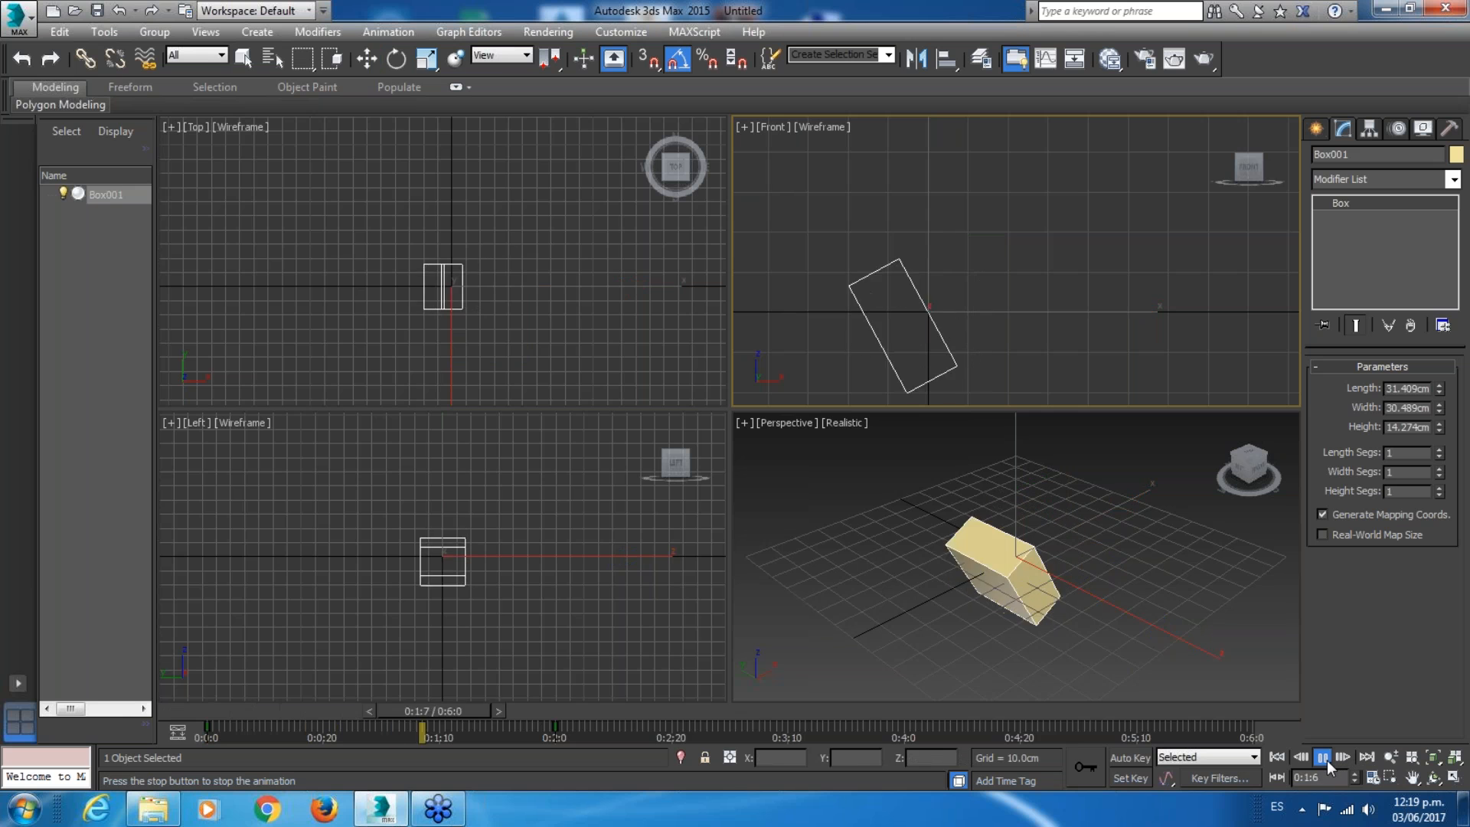
pyautogui.click(1326, 761)
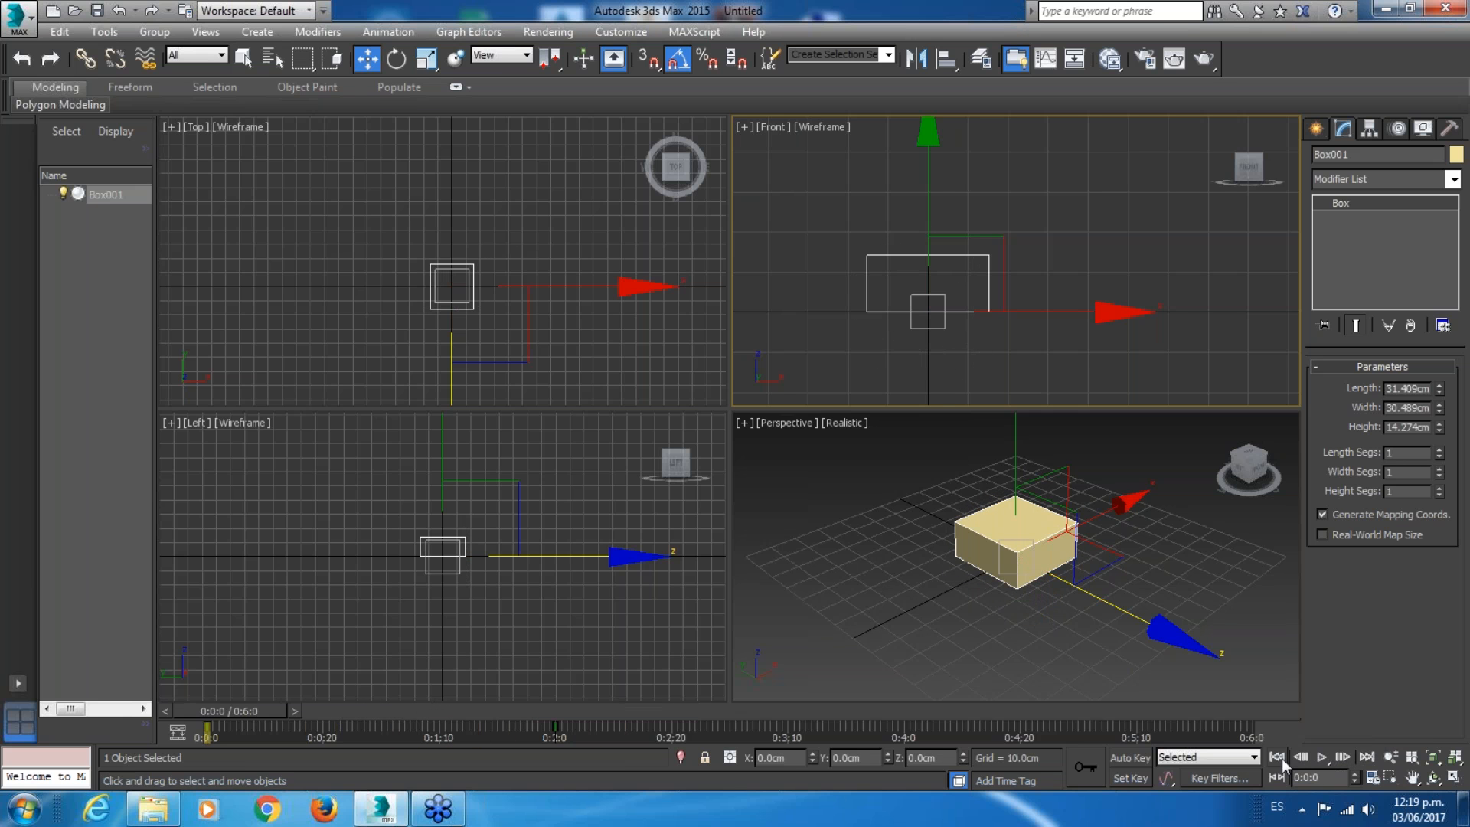
pyautogui.click(1325, 761)
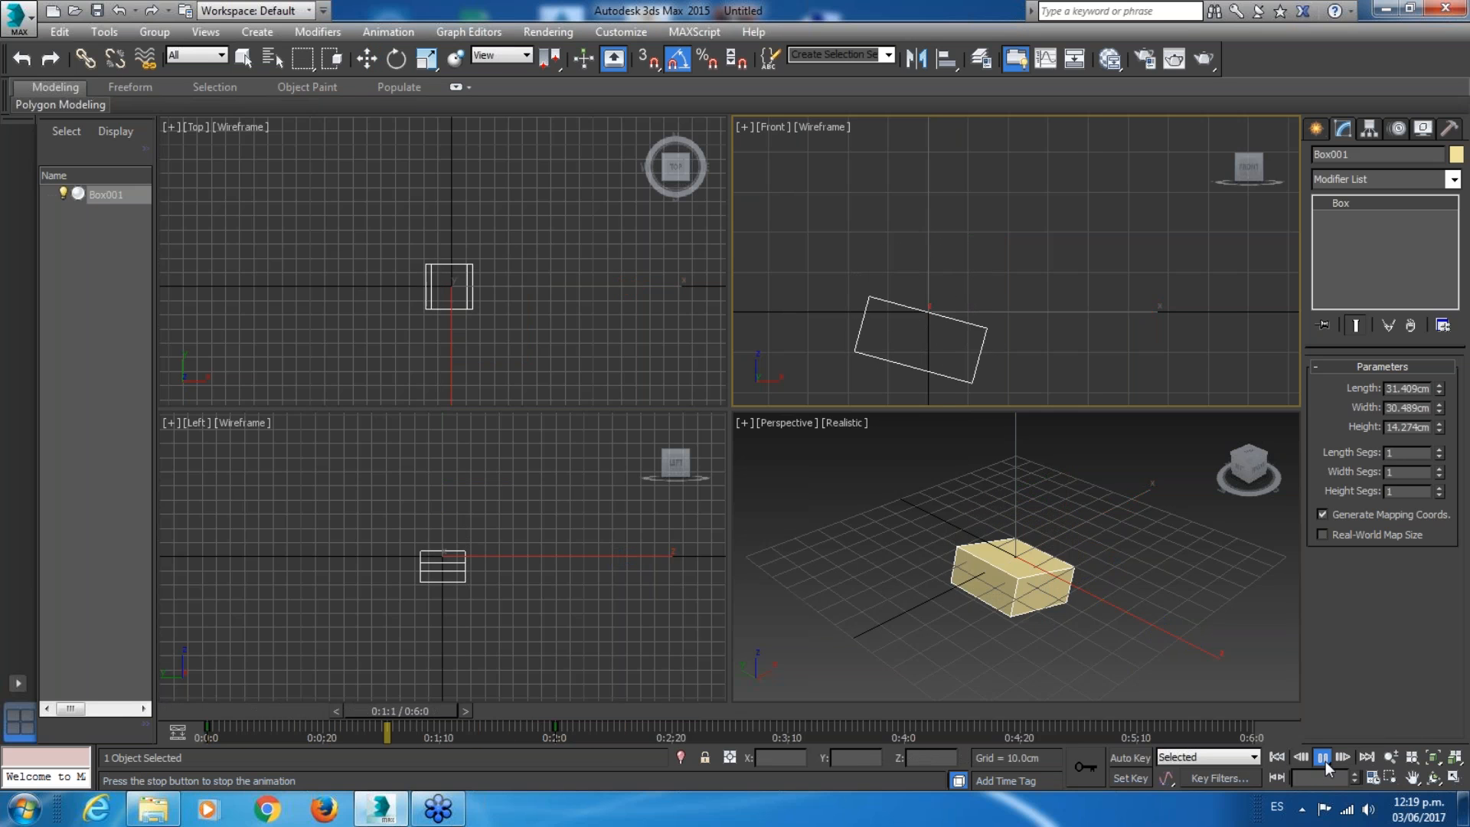
pyautogui.click(1325, 761)
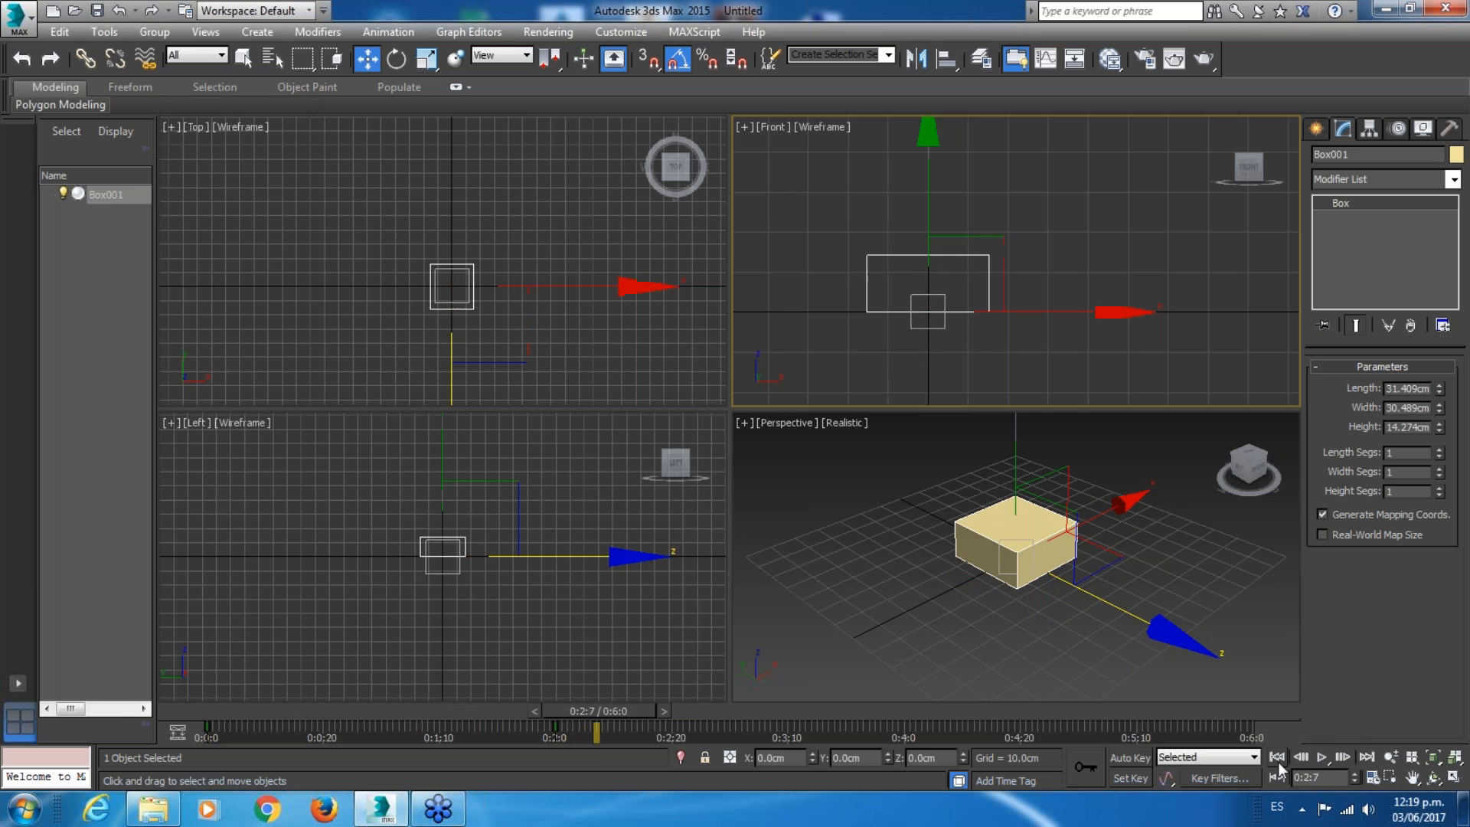
pyautogui.click(1324, 757)
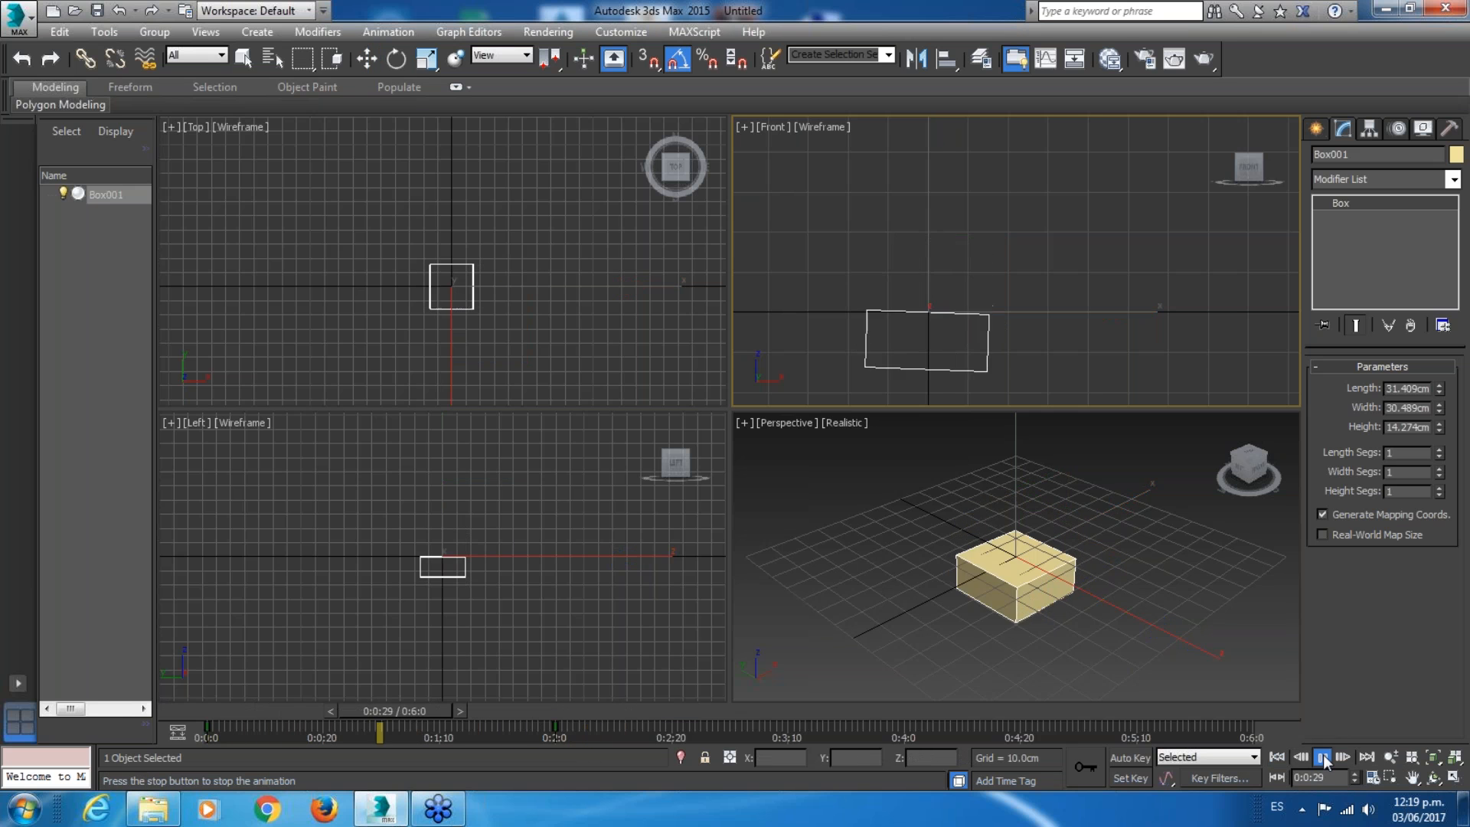
pyautogui.click(1285, 762)
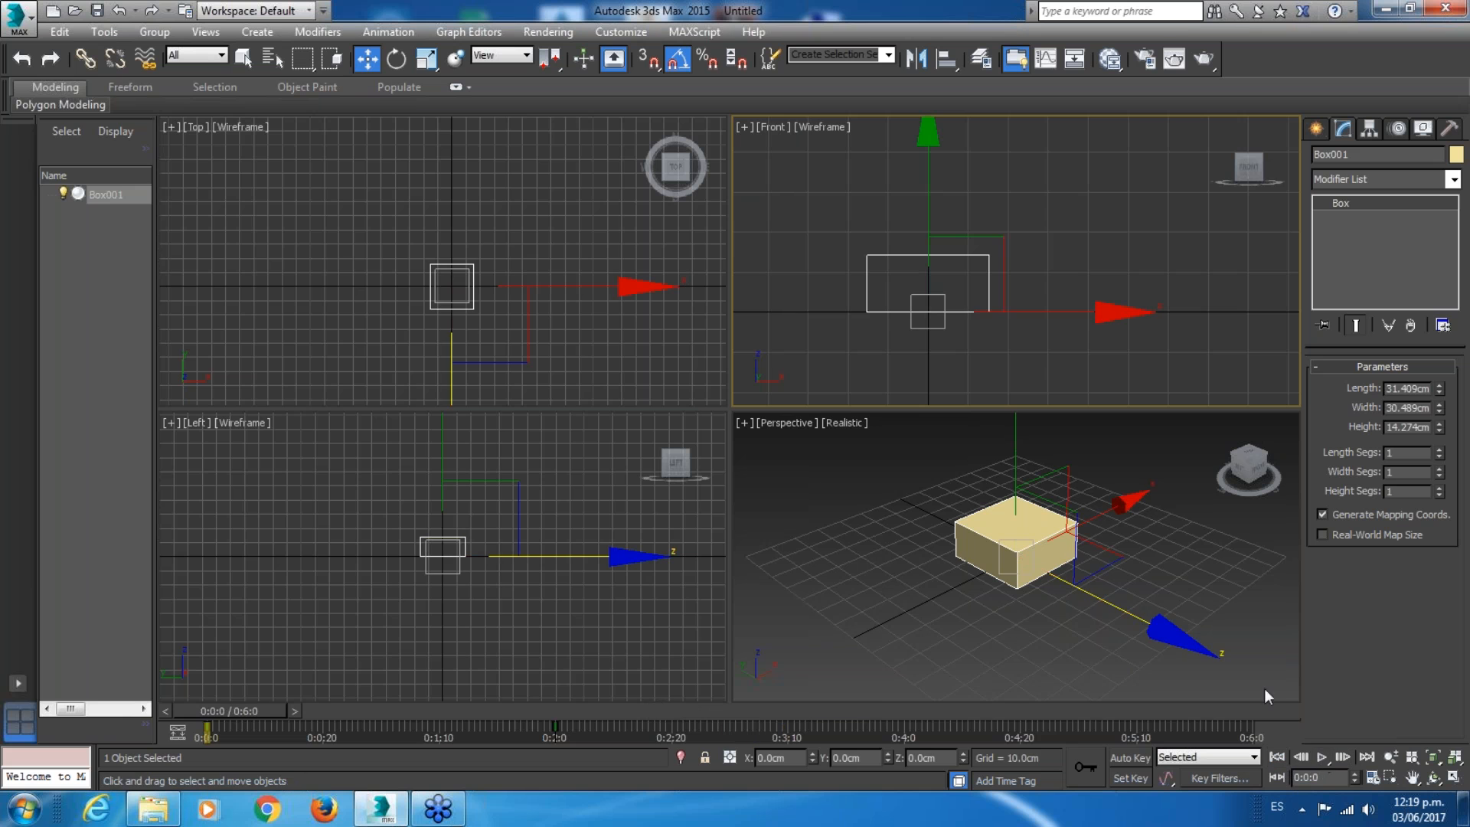
pyautogui.click(1322, 757)
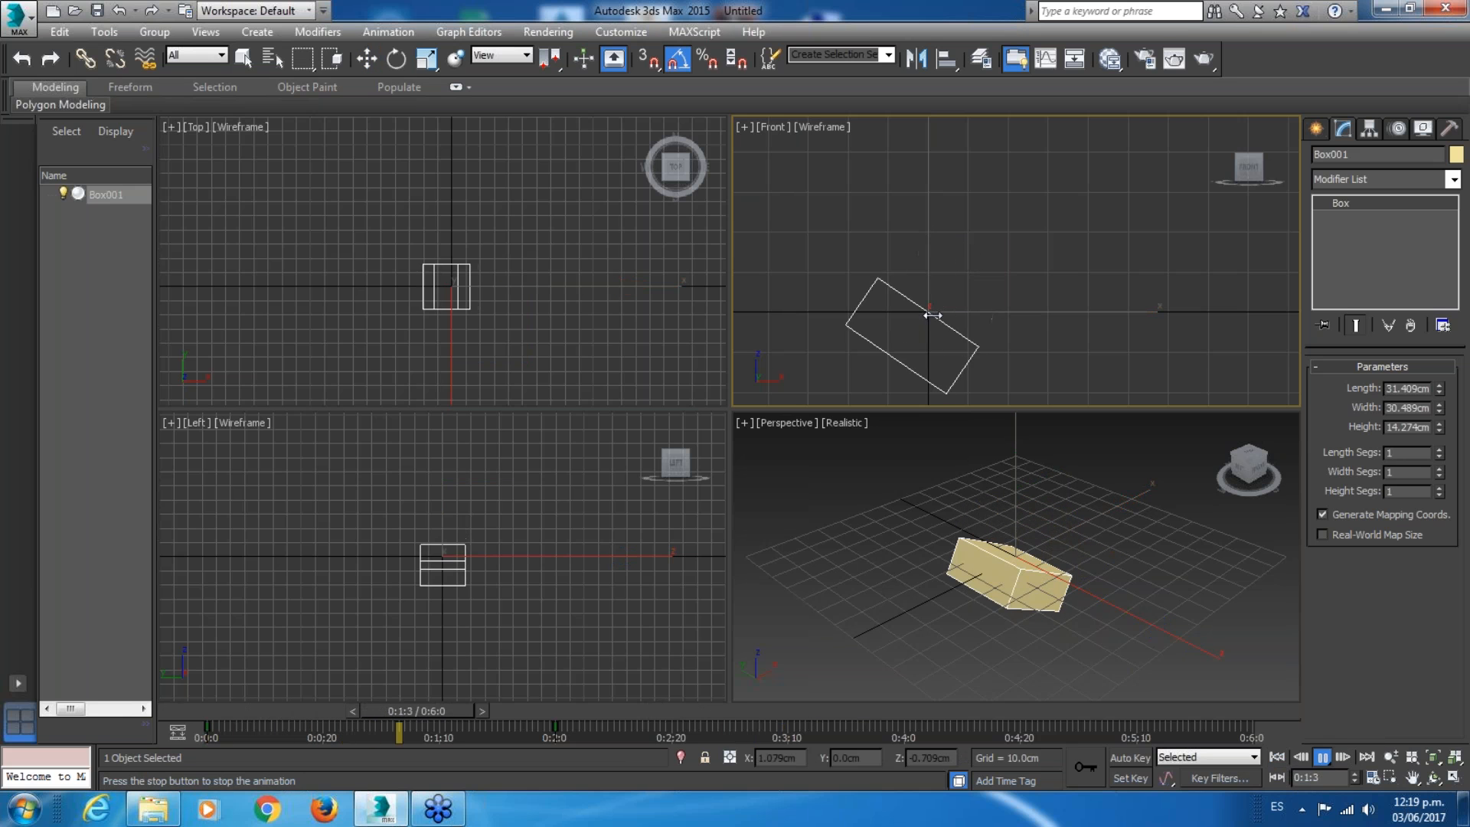
pyautogui.click(1277, 758)
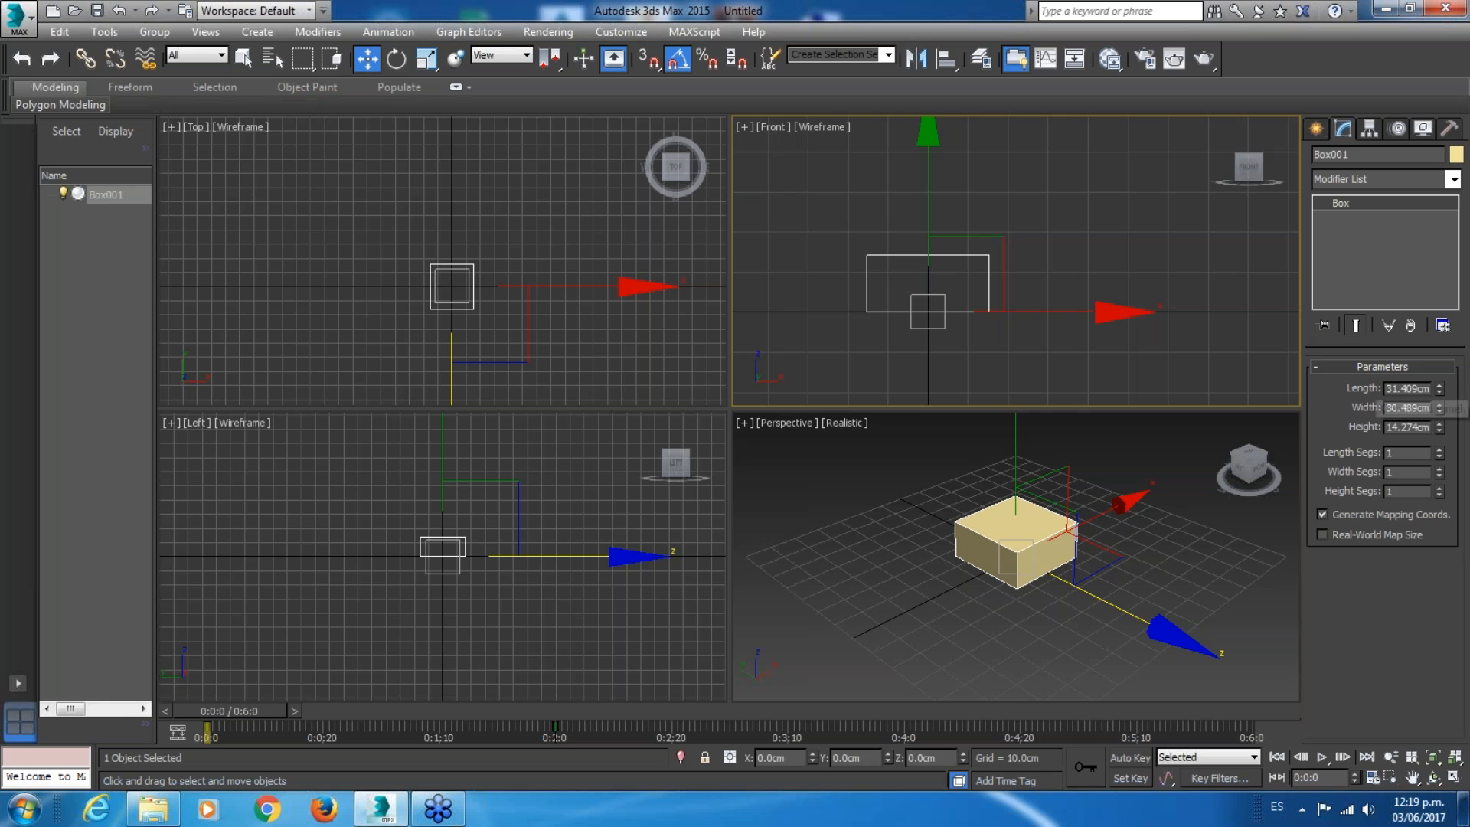
# Center the box's pivot to the object using Affect Pivot Only, and leave pivot editing.
pyautogui.click(1070, 526)
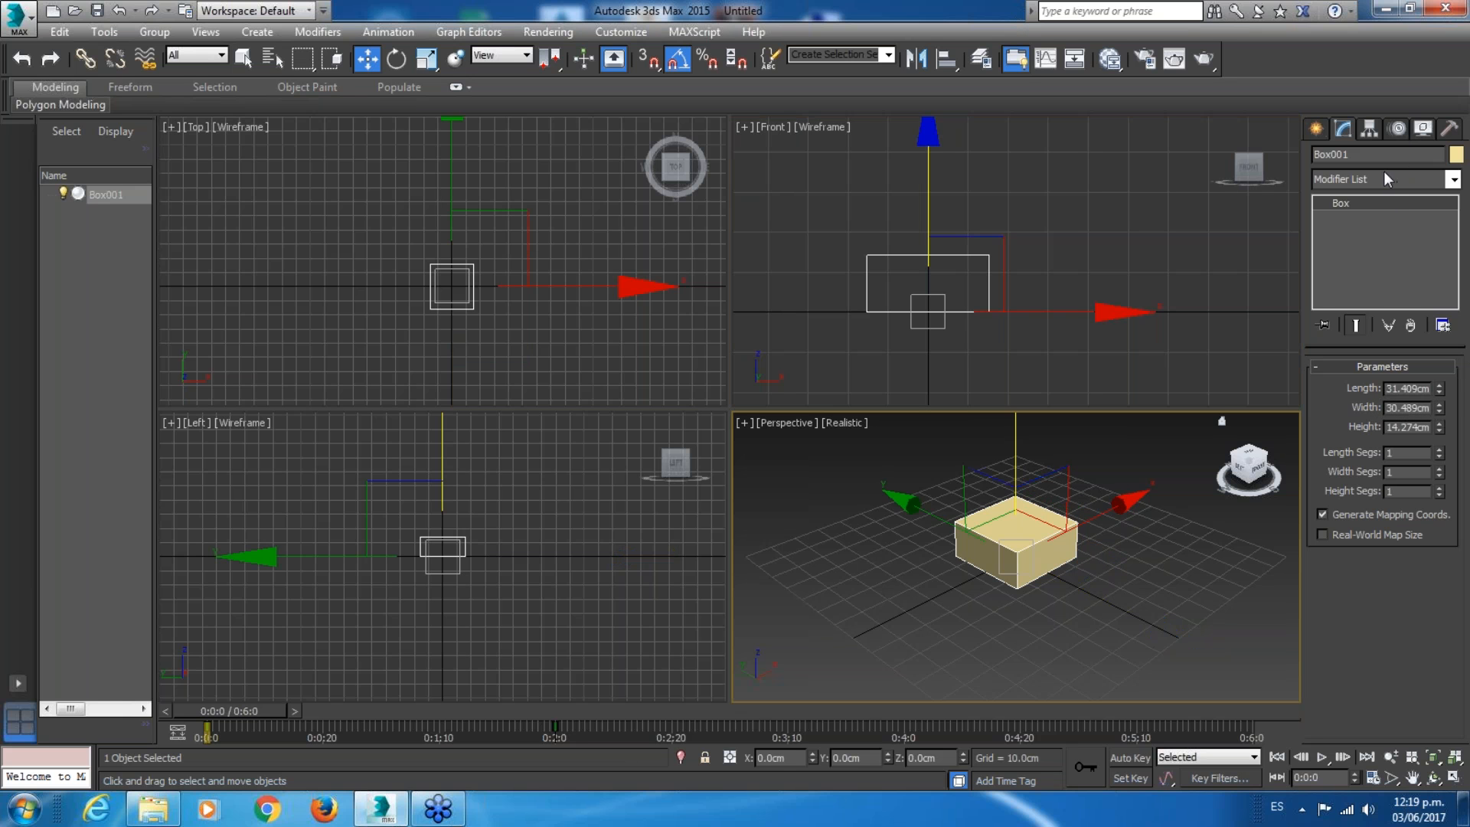
pyautogui.click(1370, 131)
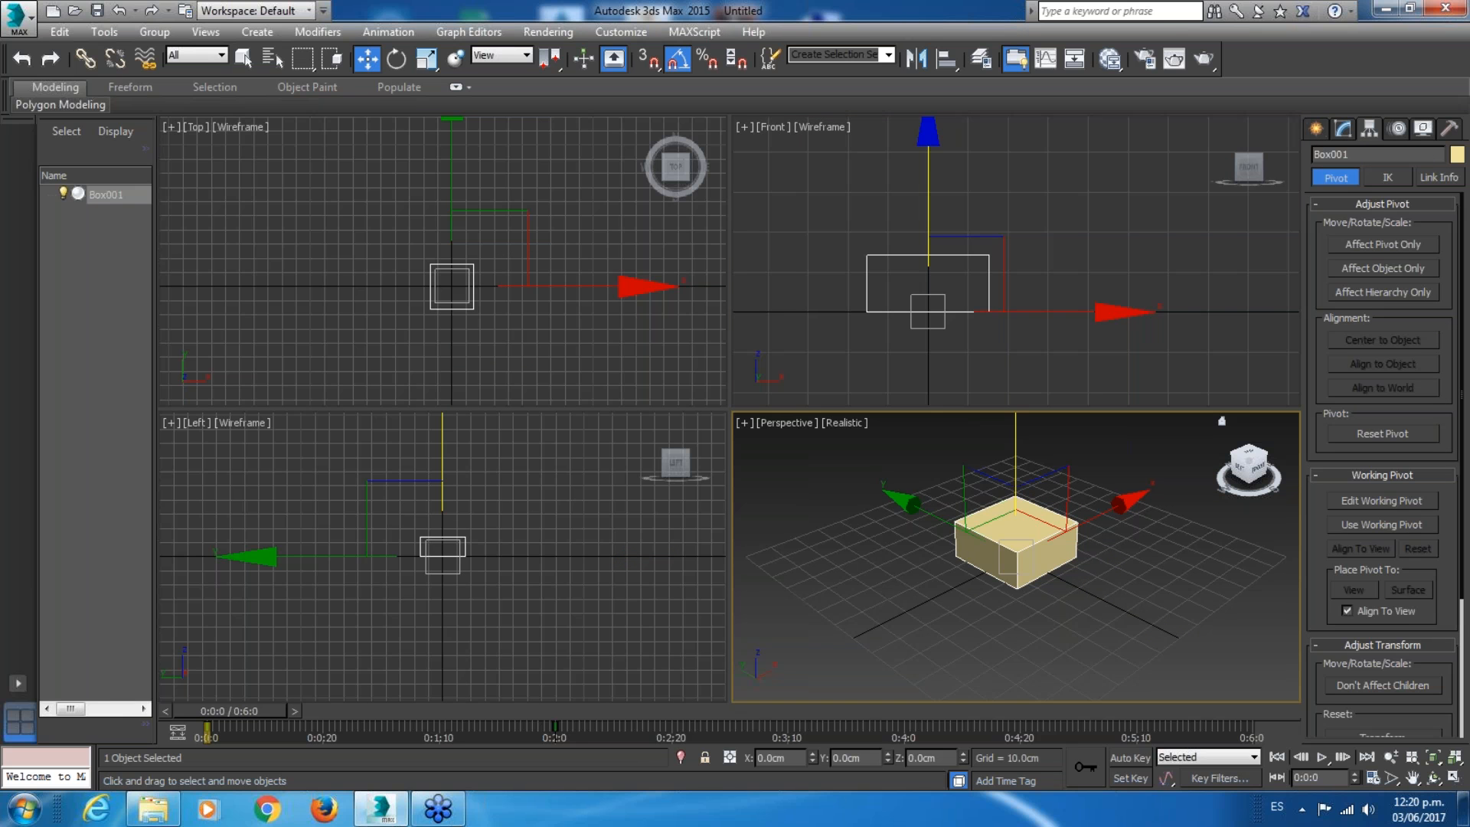
pyautogui.click(1382, 244)
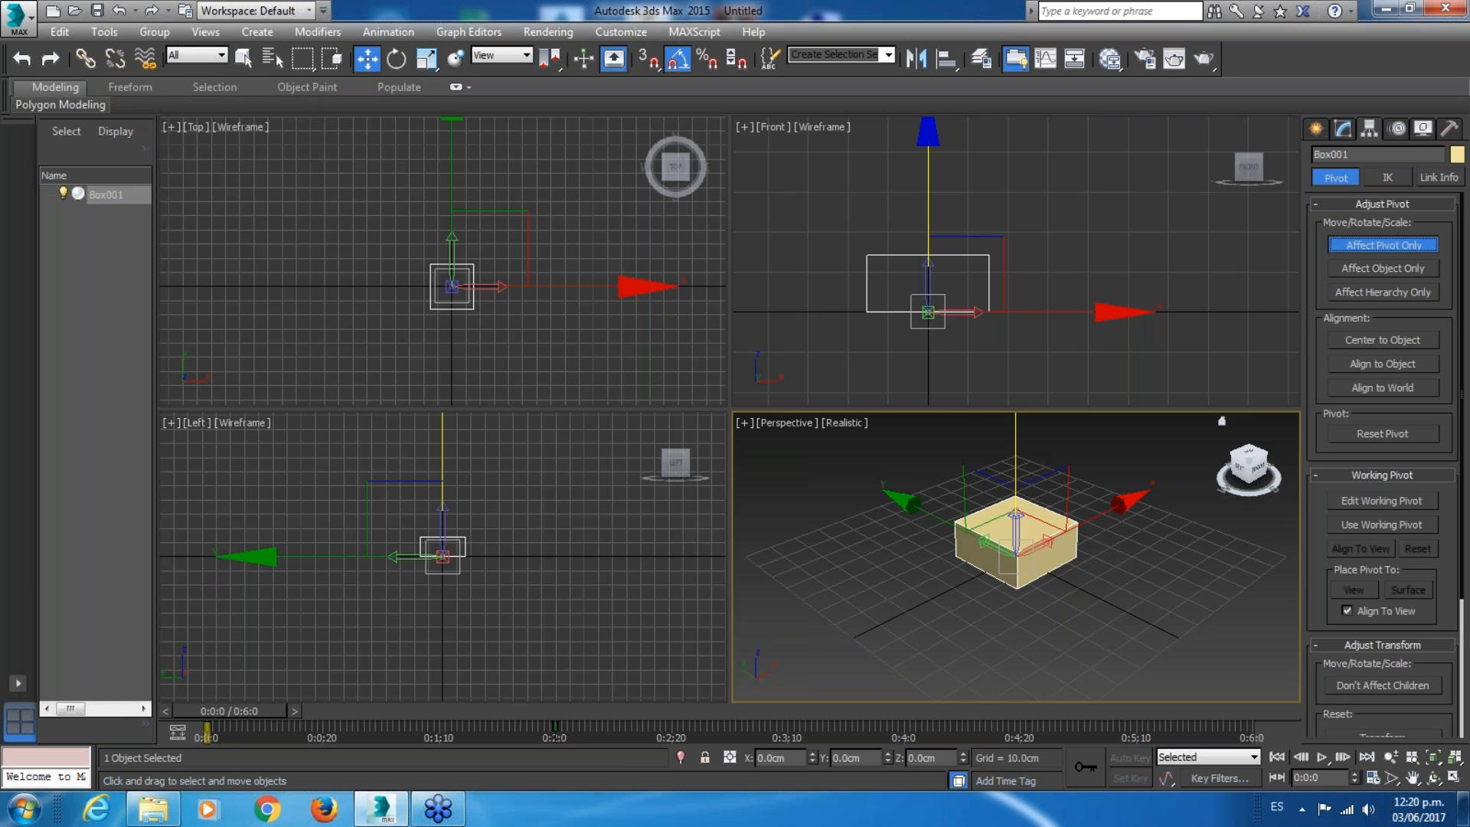
pyautogui.click(1403, 336)
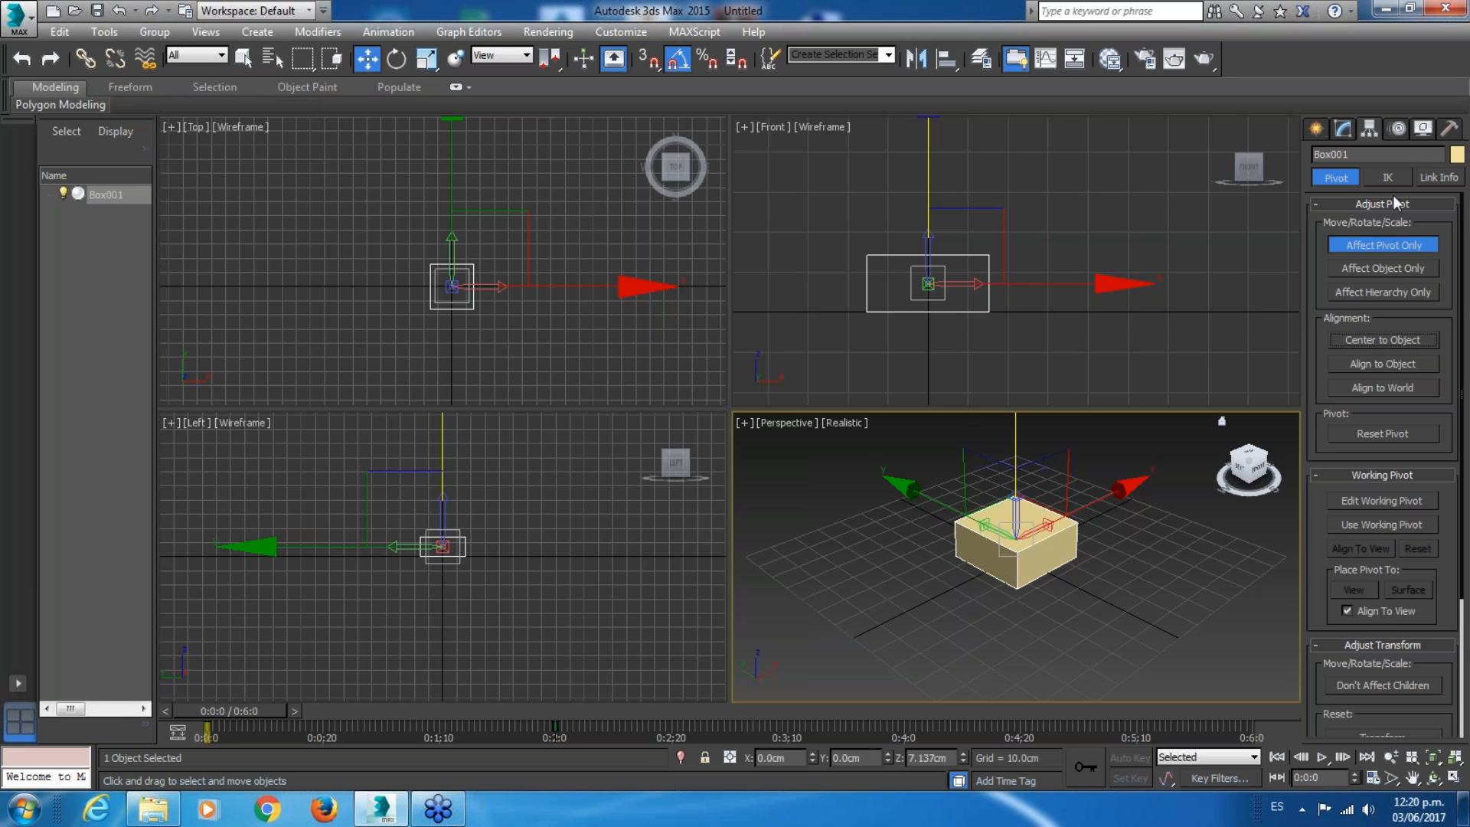
pyautogui.click(1347, 245)
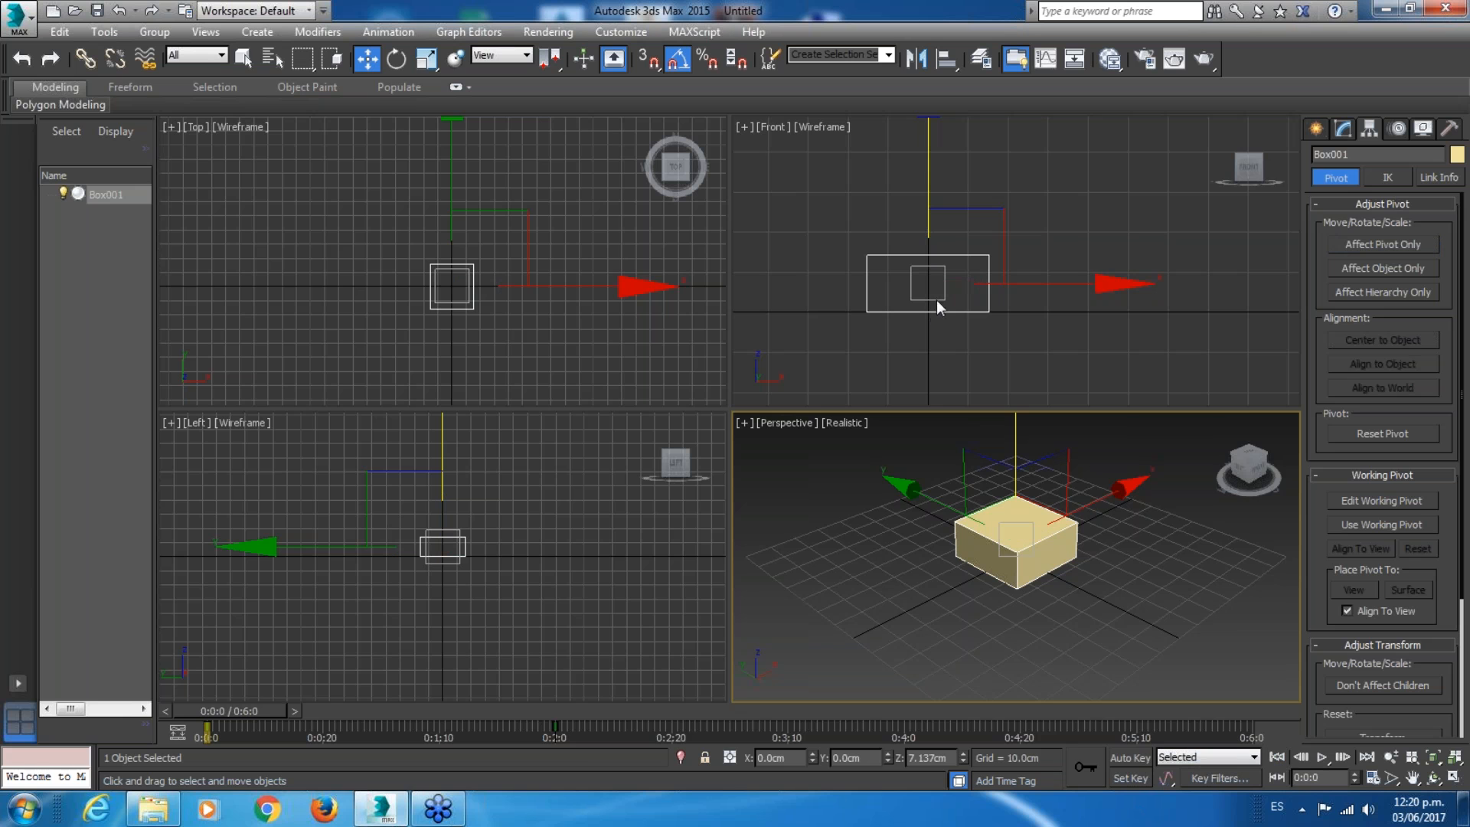
# Replay the rotation around the centered pivot several times, and return the time slider to 0:0:0.
pyautogui.click(1319, 756)
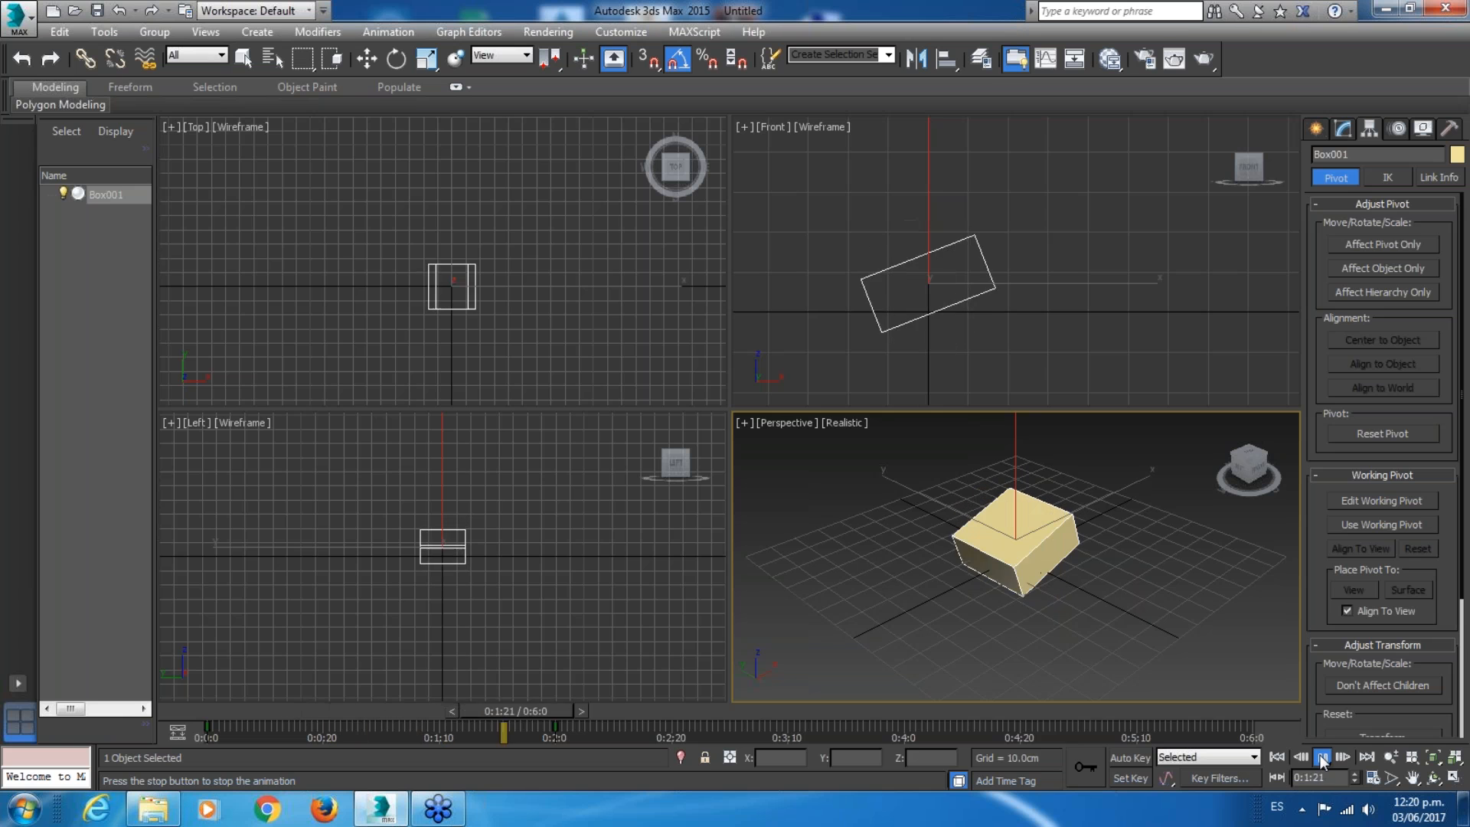
pyautogui.click(1283, 757)
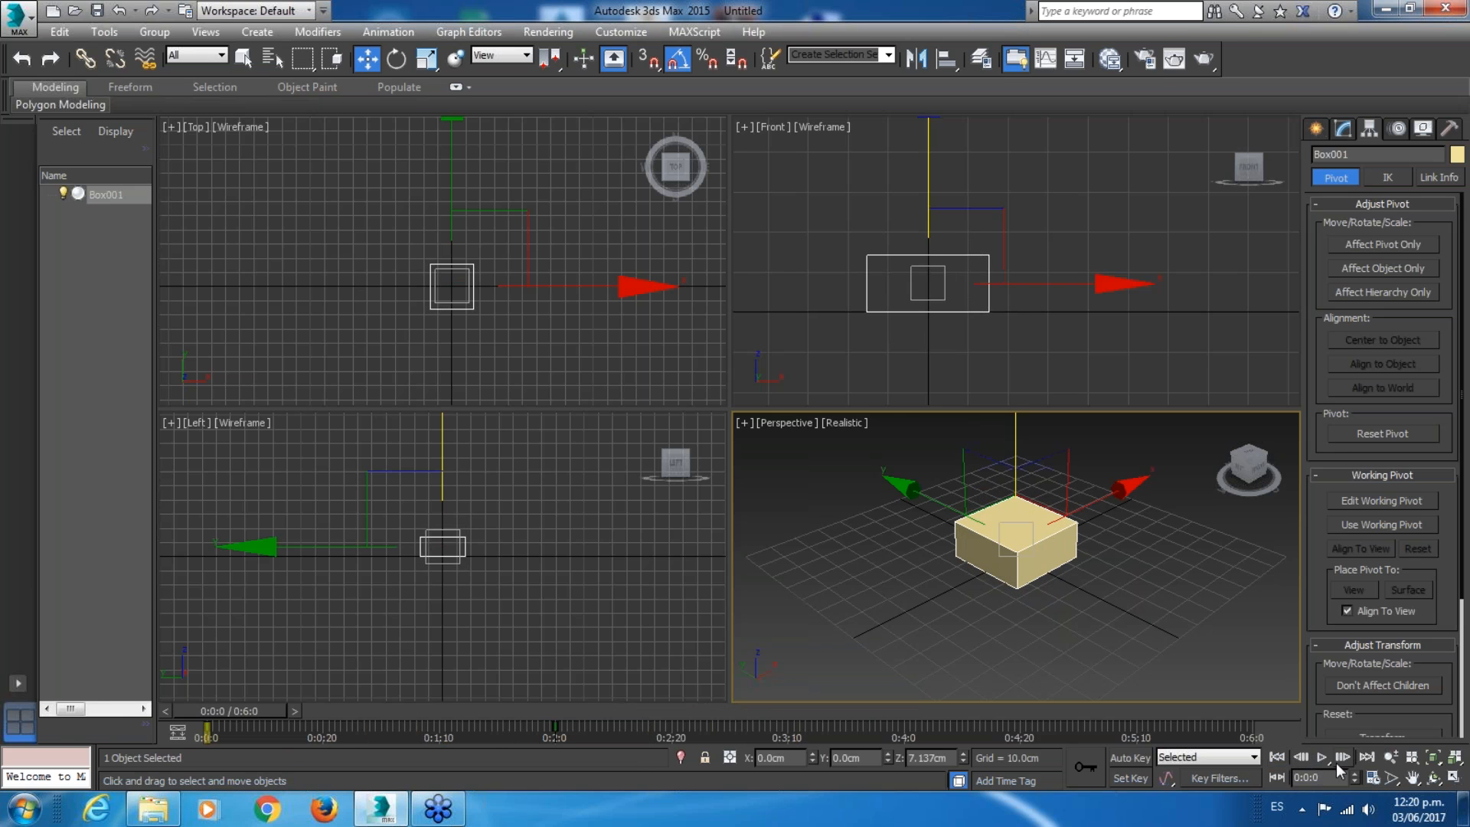
pyautogui.click(1324, 761)
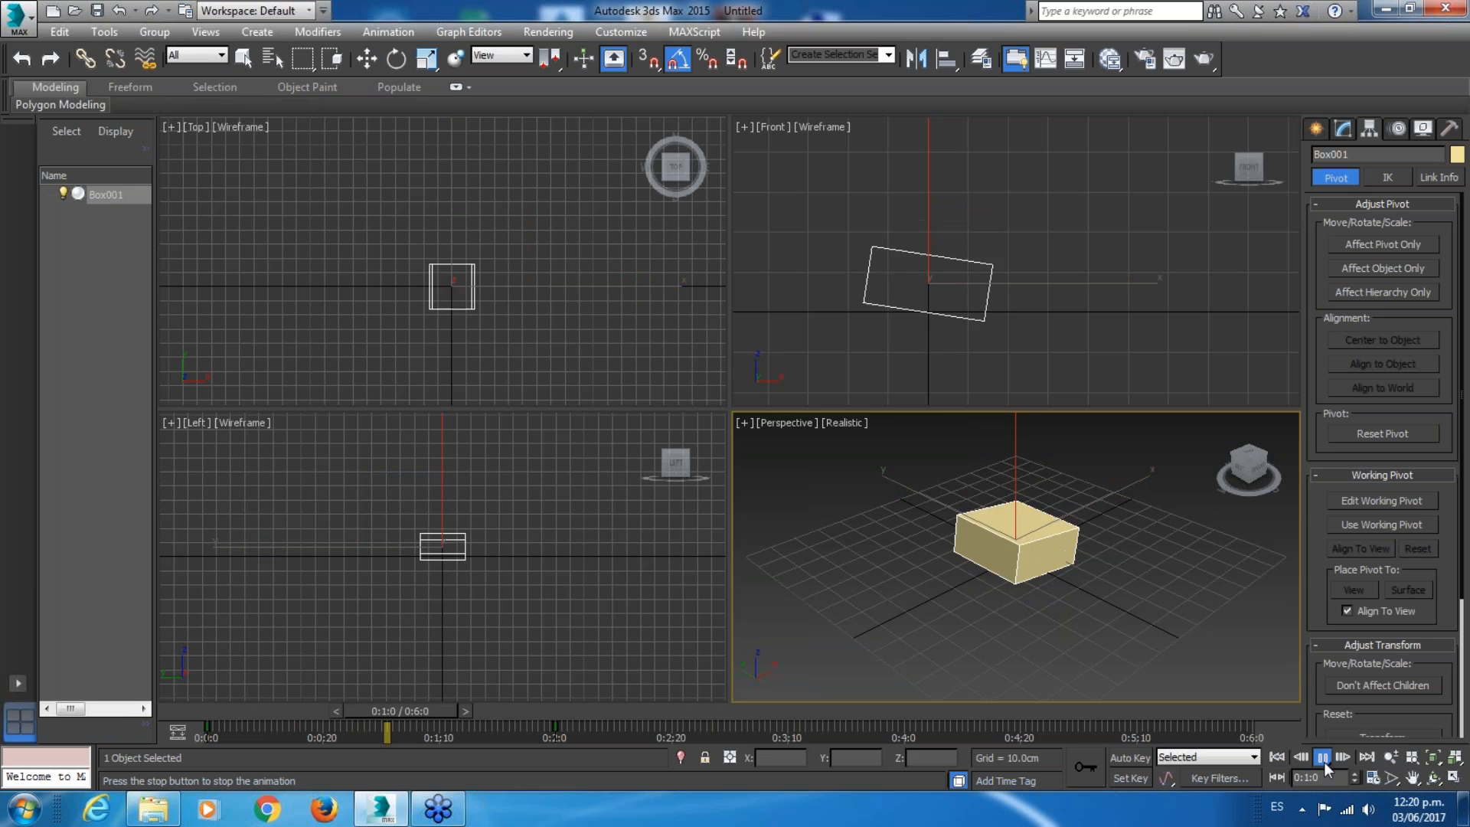
pyautogui.click(1276, 758)
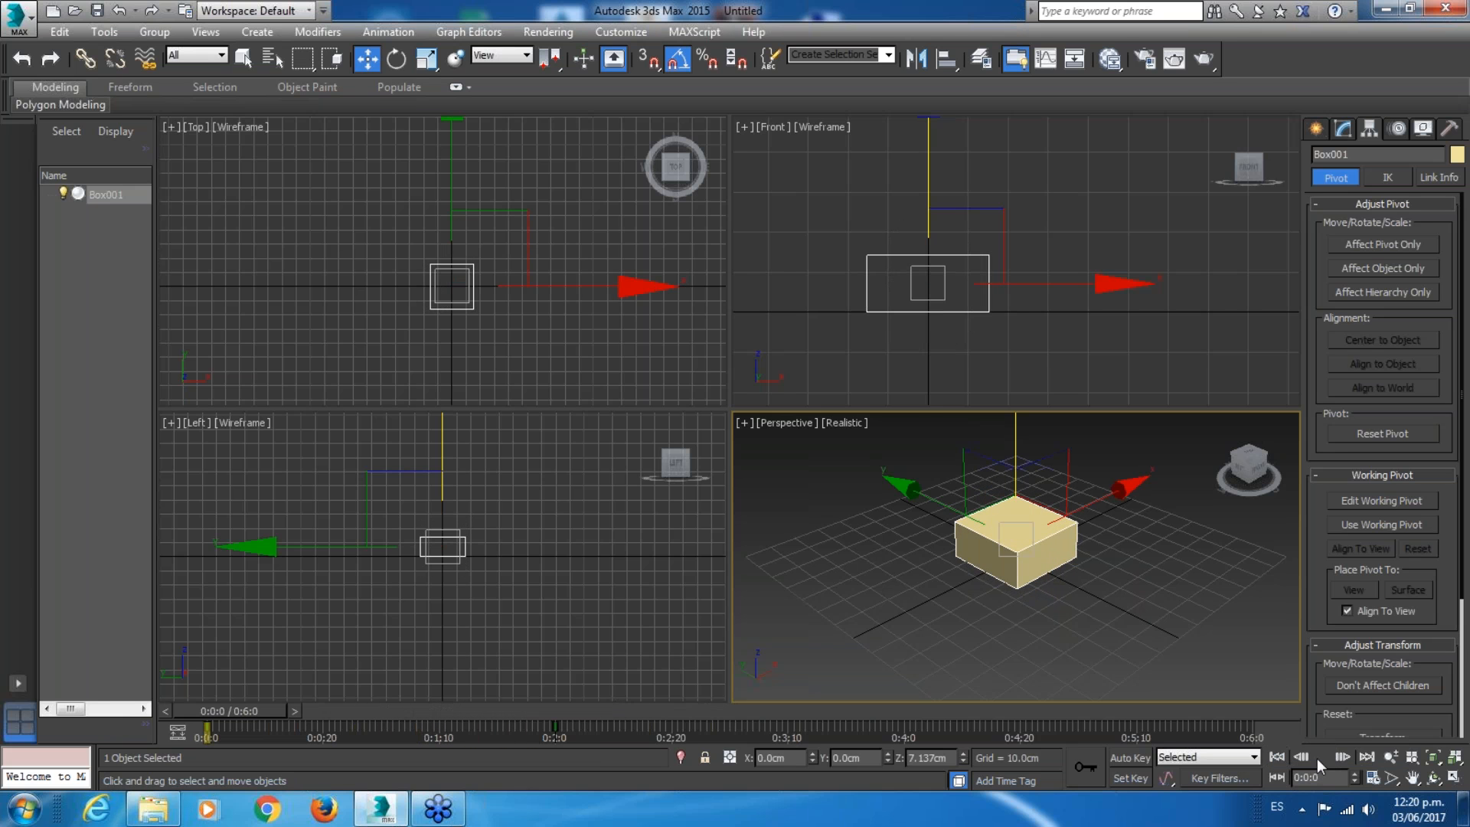
pyautogui.click(1322, 757)
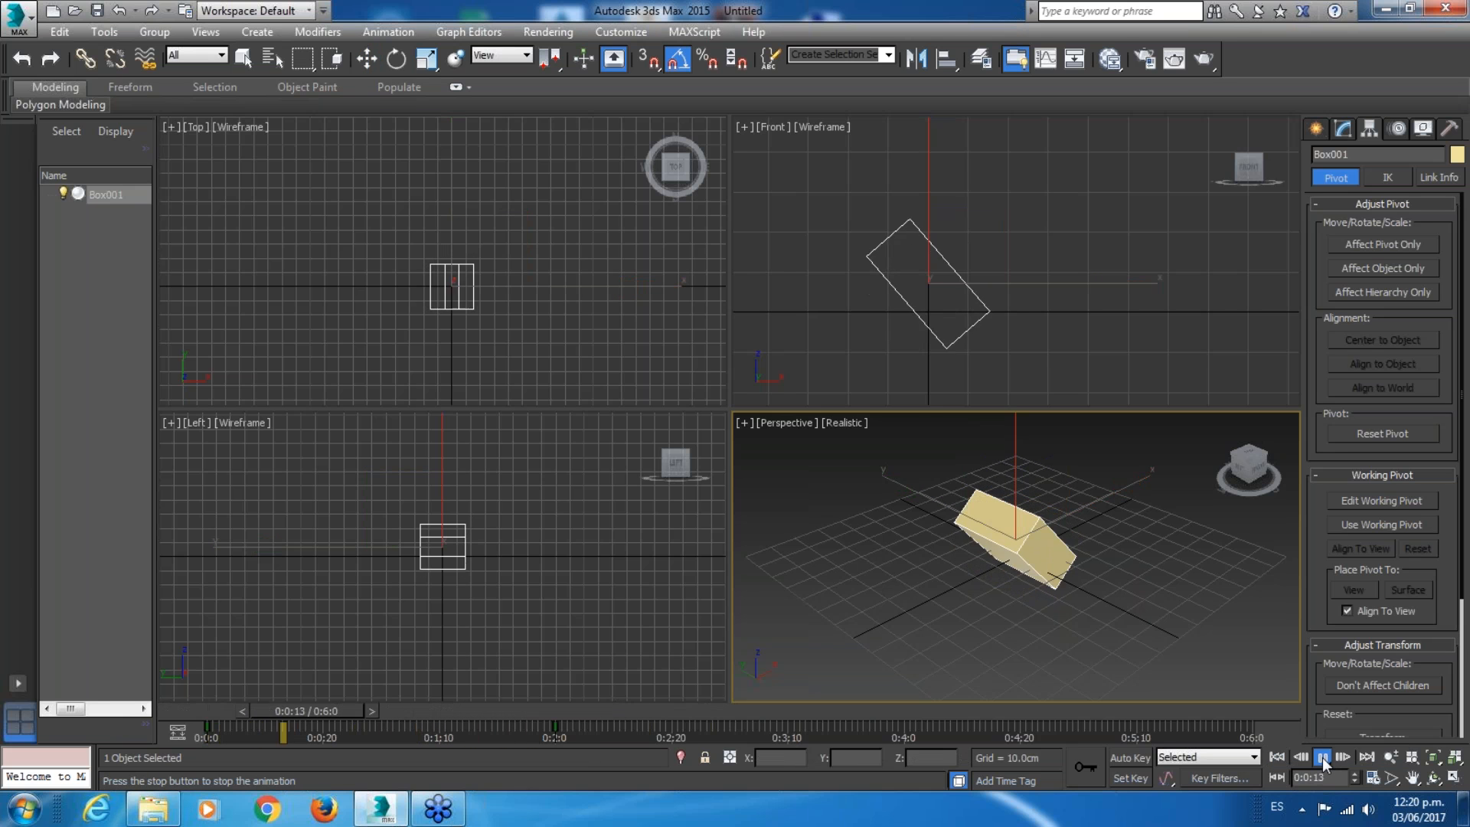
pyautogui.click(1277, 758)
pyautogui.click(1330, 761)
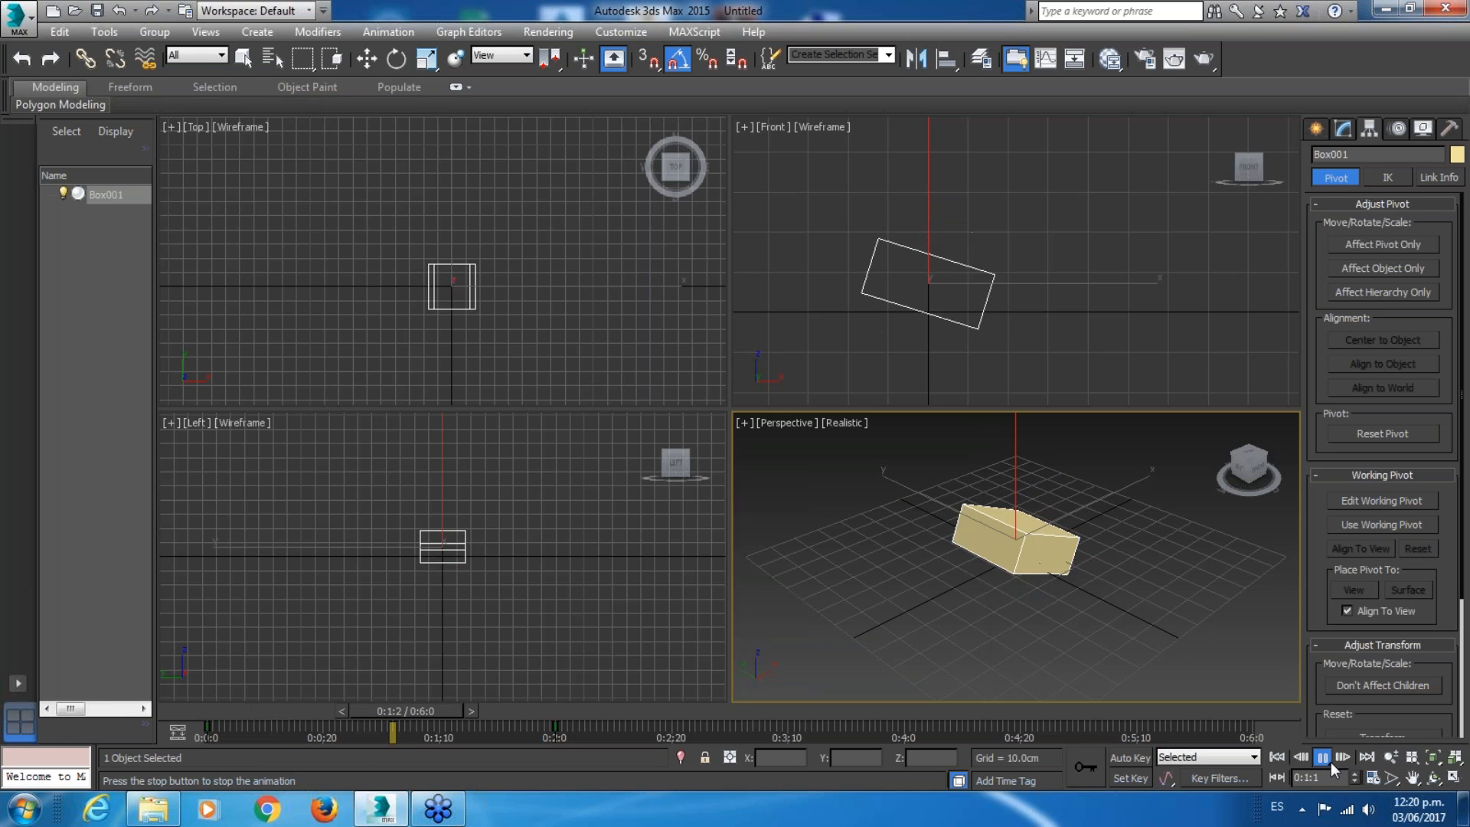
pyautogui.click(1277, 758)
pyautogui.click(1324, 757)
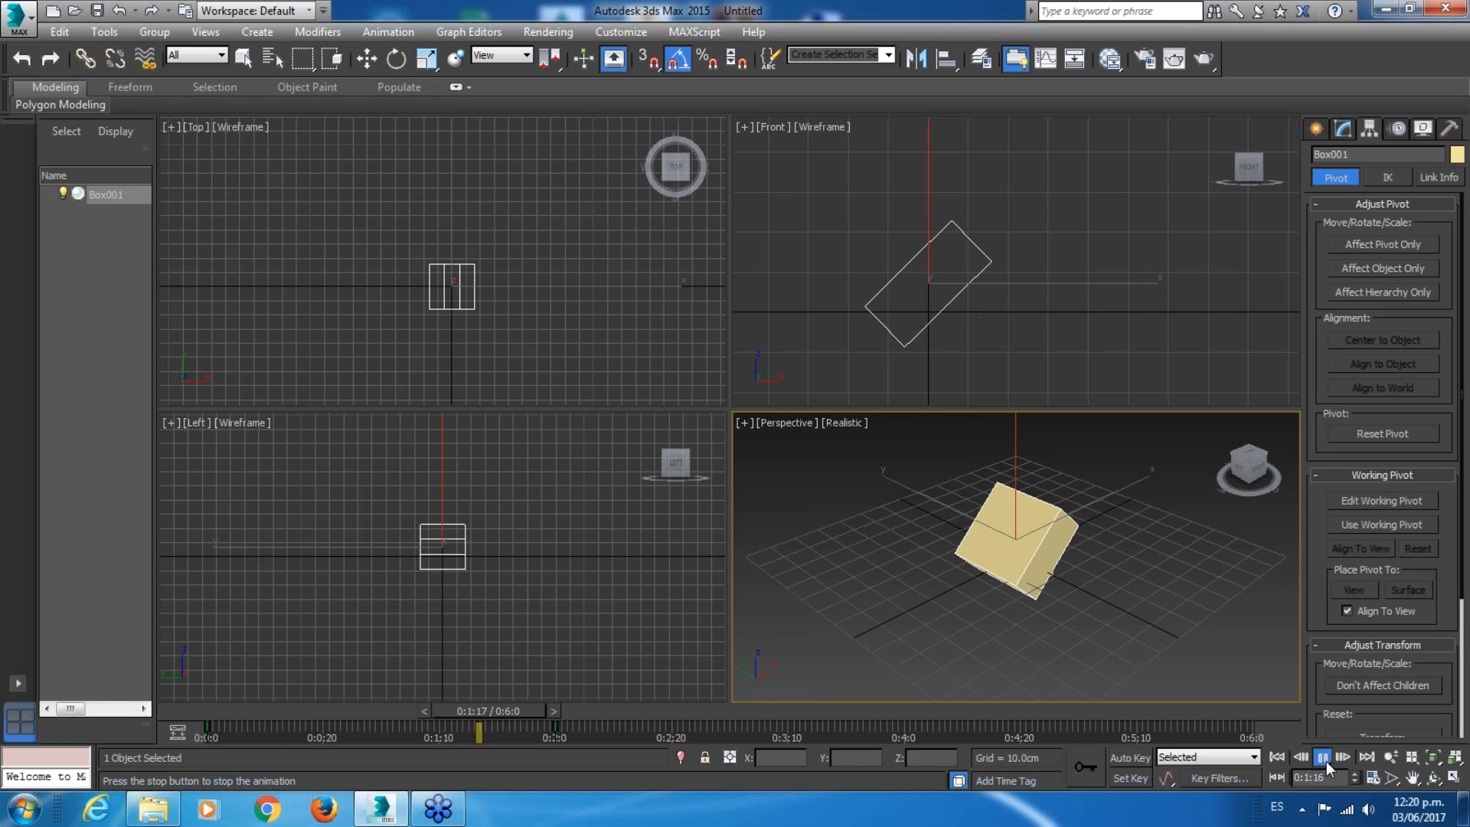
pyautogui.click(1325, 758)
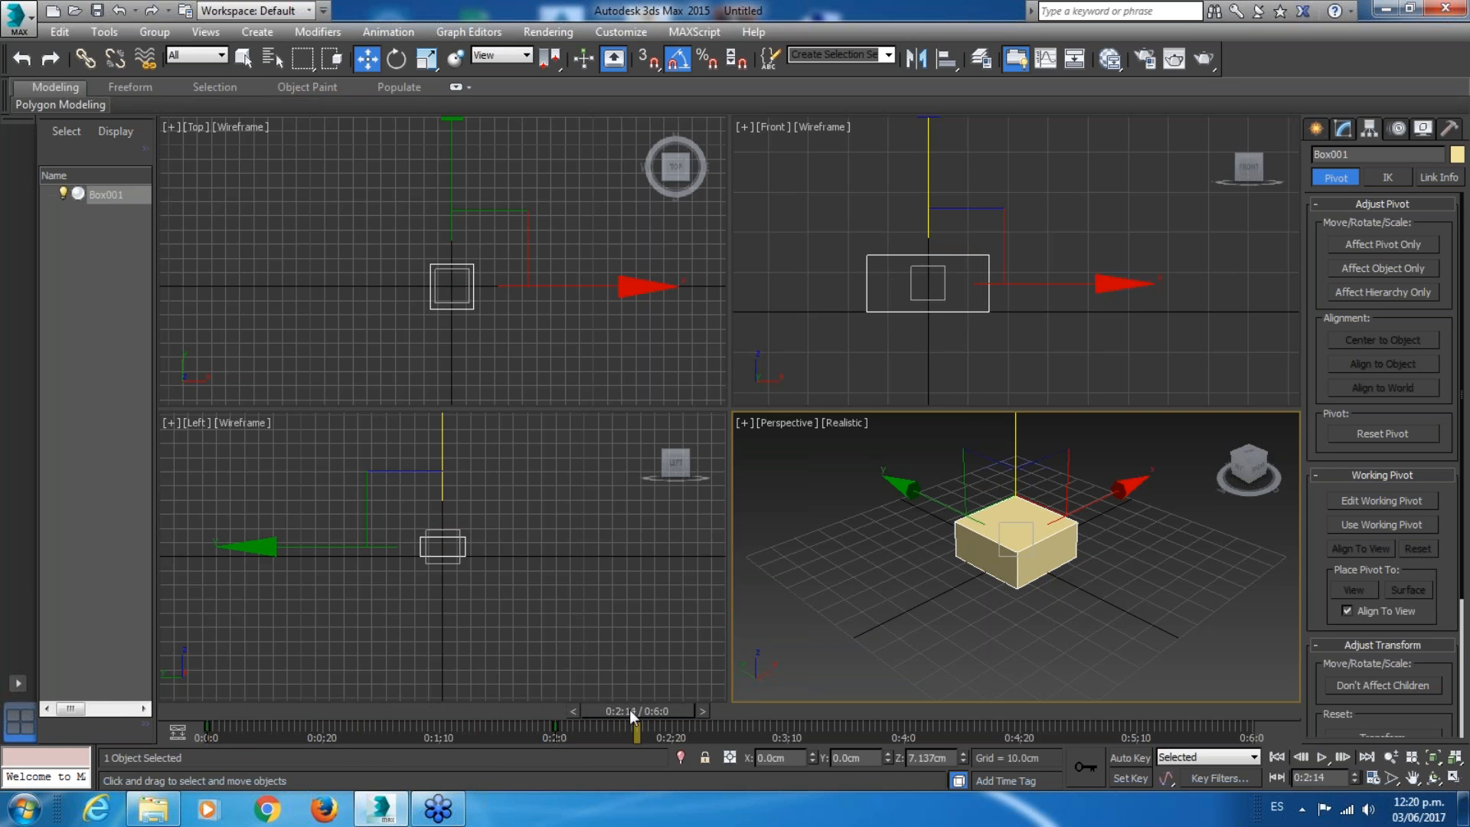
pyautogui.moveTo(631, 710); pyautogui.dragTo(199, 693)
pyautogui.press('w')
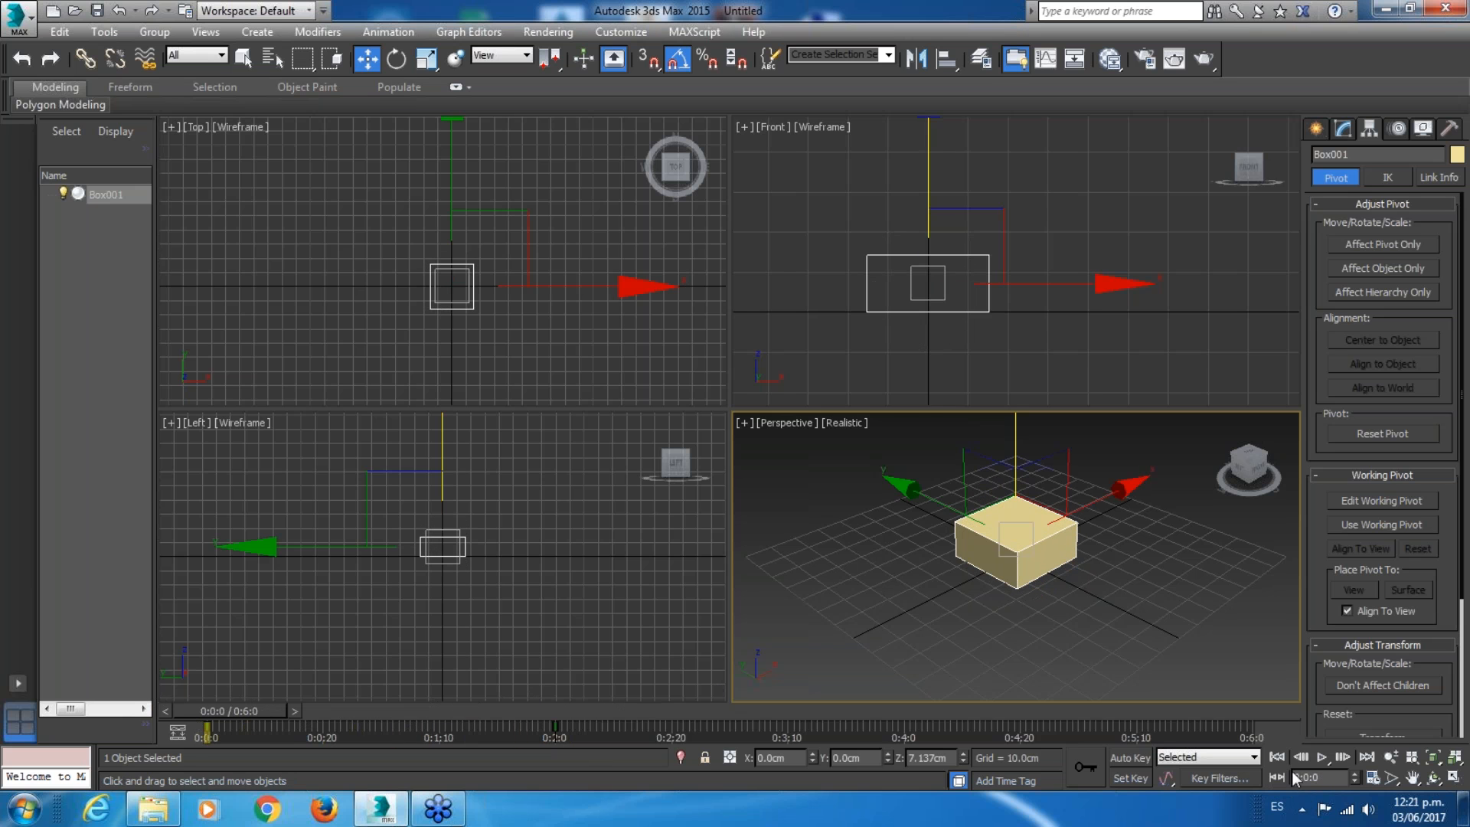
# Play the box's rotation and return the time slider to 0:0:0.
pyautogui.click(1321, 759)
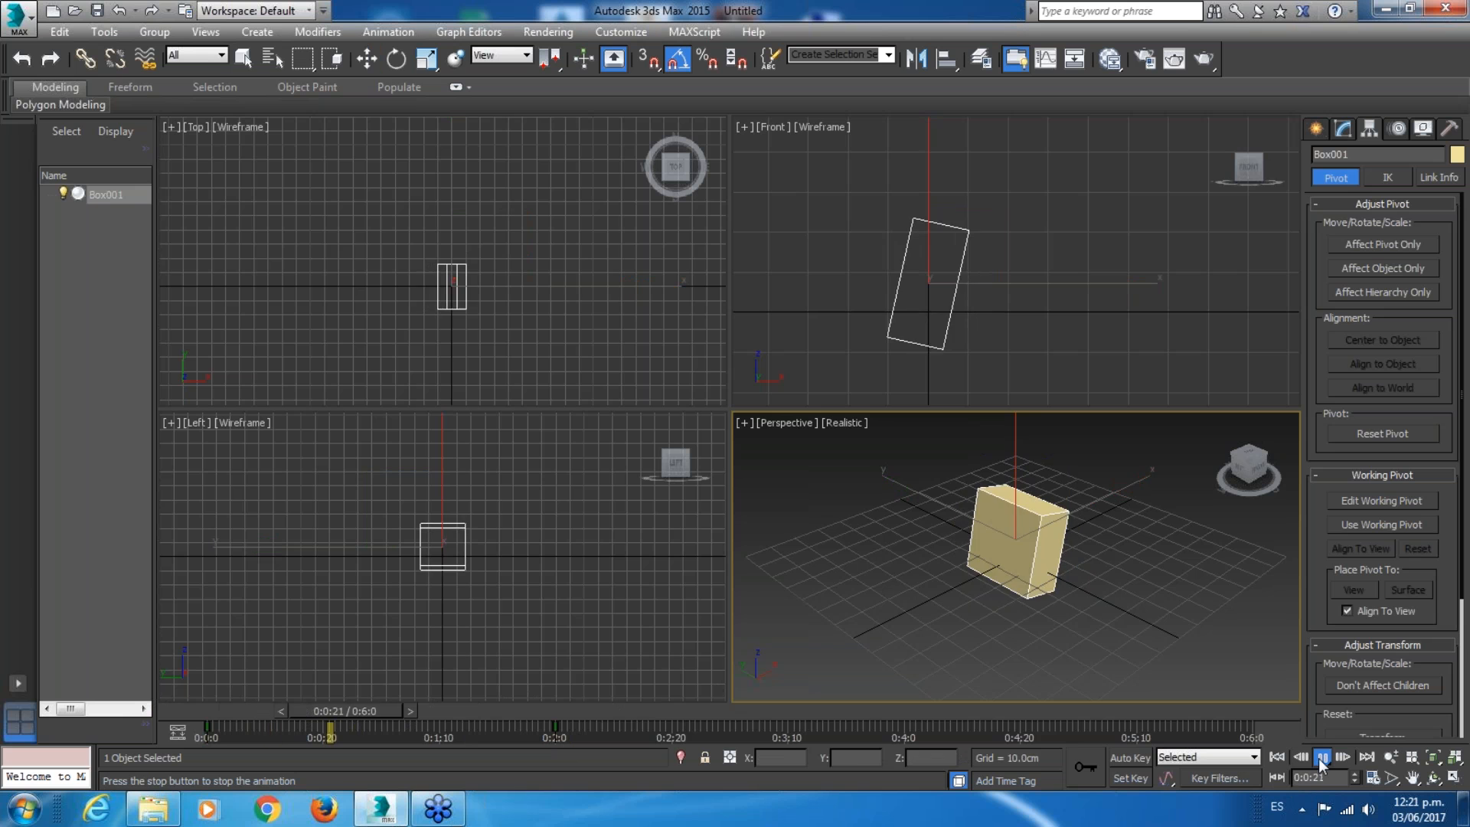
pyautogui.click(394, 706)
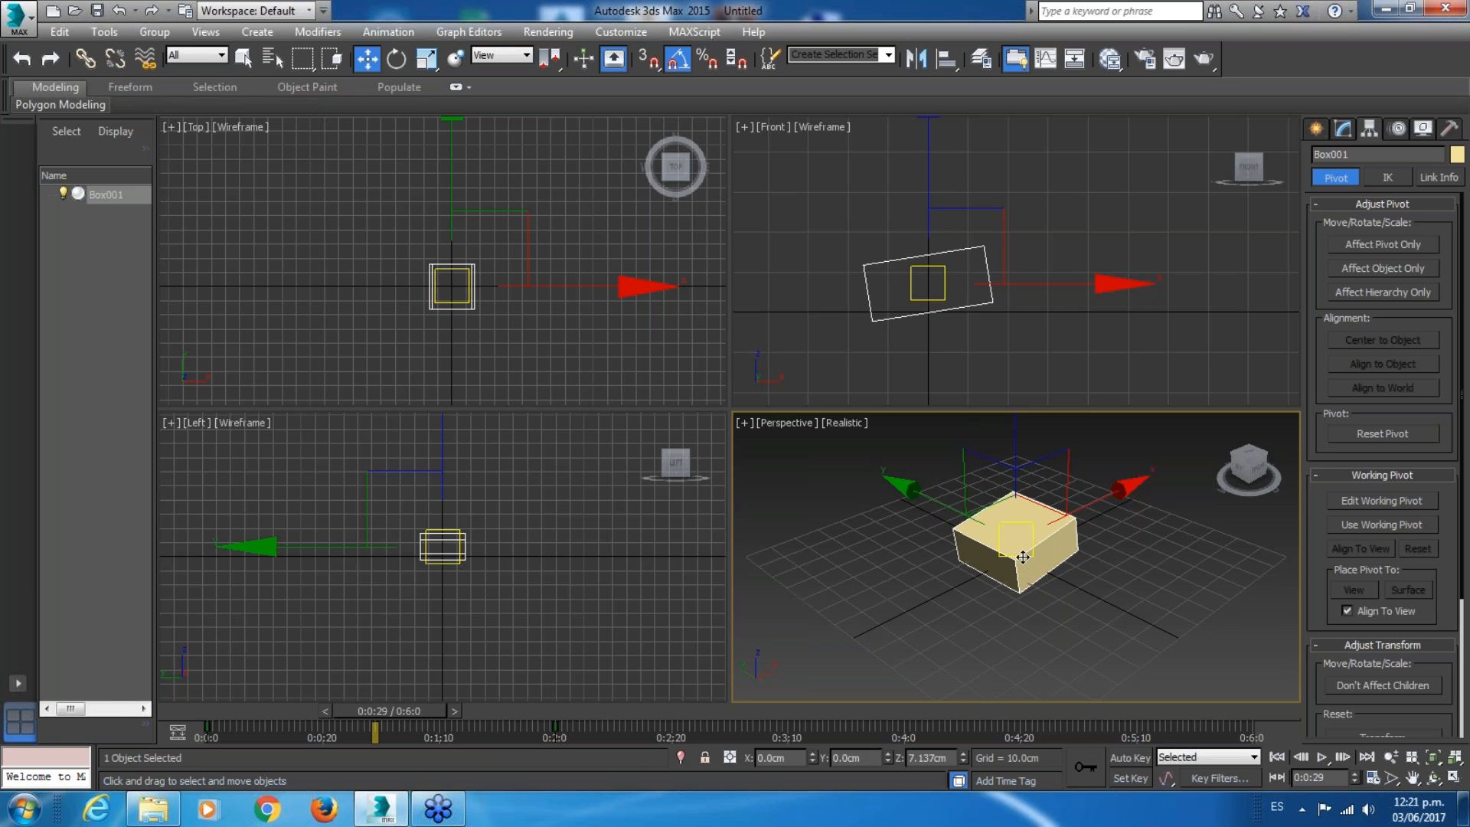
pyautogui.moveTo(415, 709); pyautogui.dragTo(228, 741)
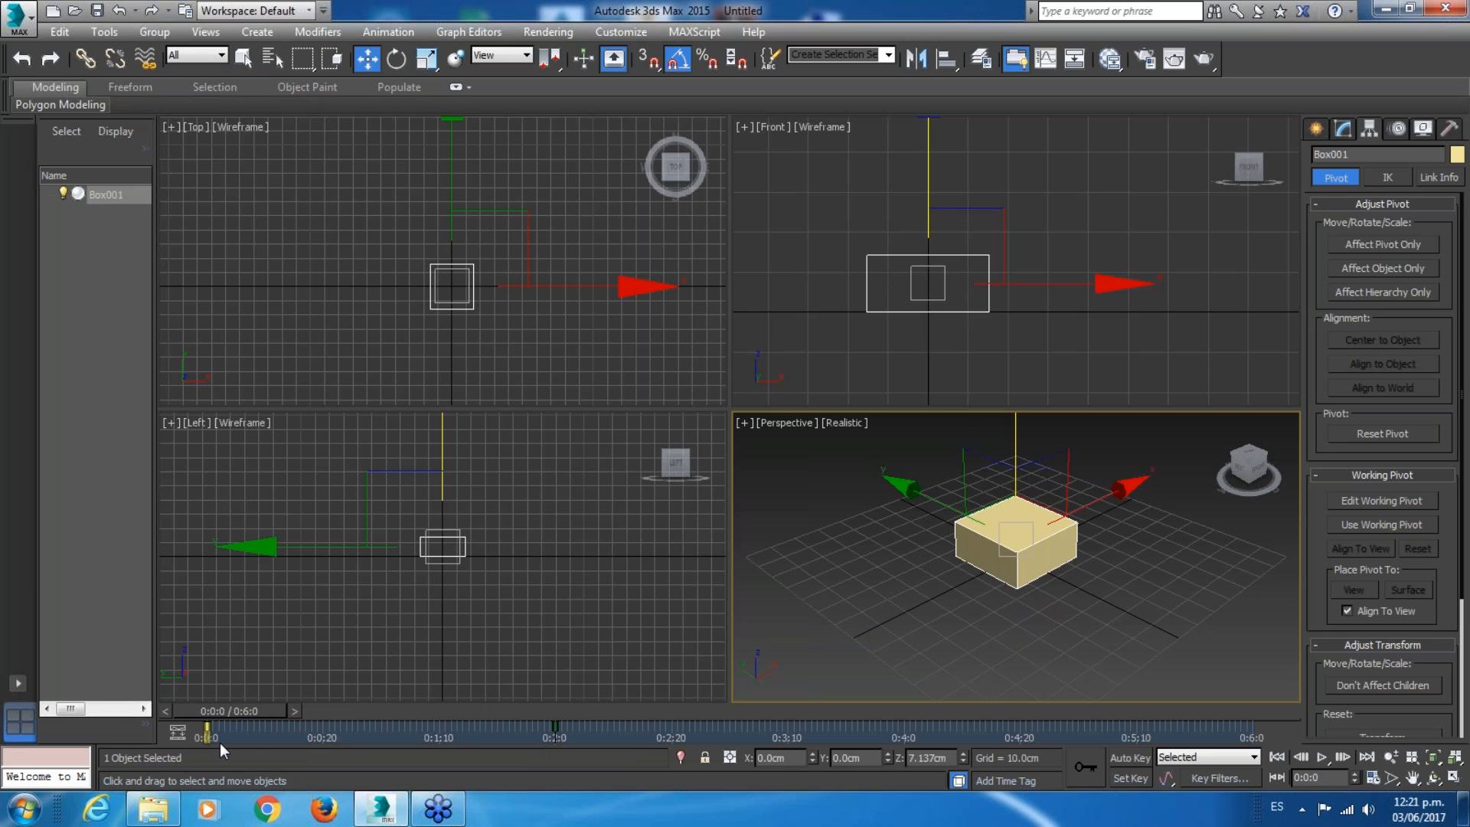
# Copy the box's key from 0:0:0 to 0:4:0, and play the resulting back-and-forth rotation.
pyautogui.keyDown('shift'); pyautogui.moveTo(206, 732); pyautogui.dragTo(904, 746); pyautogui.keyUp('shift')
pyautogui.click(1322, 756)
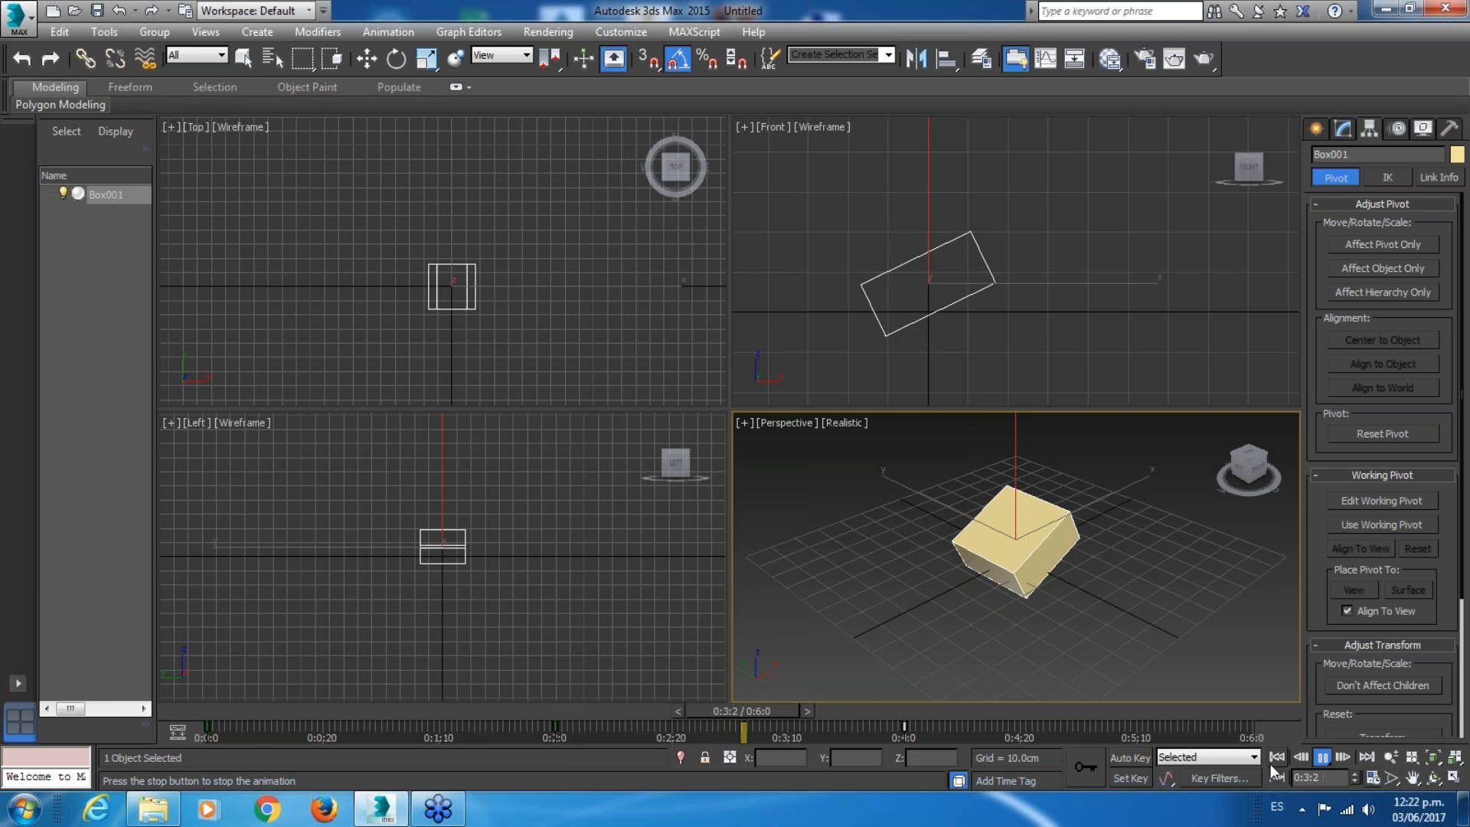
pyautogui.click(934, 712)
# Try raising the box to a height of about 44.39 cm at 0:2:0 with Auto Key off.
pyautogui.moveTo(934, 711); pyautogui.dragTo(558, 710)
pyautogui.press('w')
pyautogui.moveTo(982, 328); pyautogui.dragTo(979, 376, button='middle')
pyautogui.moveTo(920, 222); pyautogui.dragTo(913, 82)
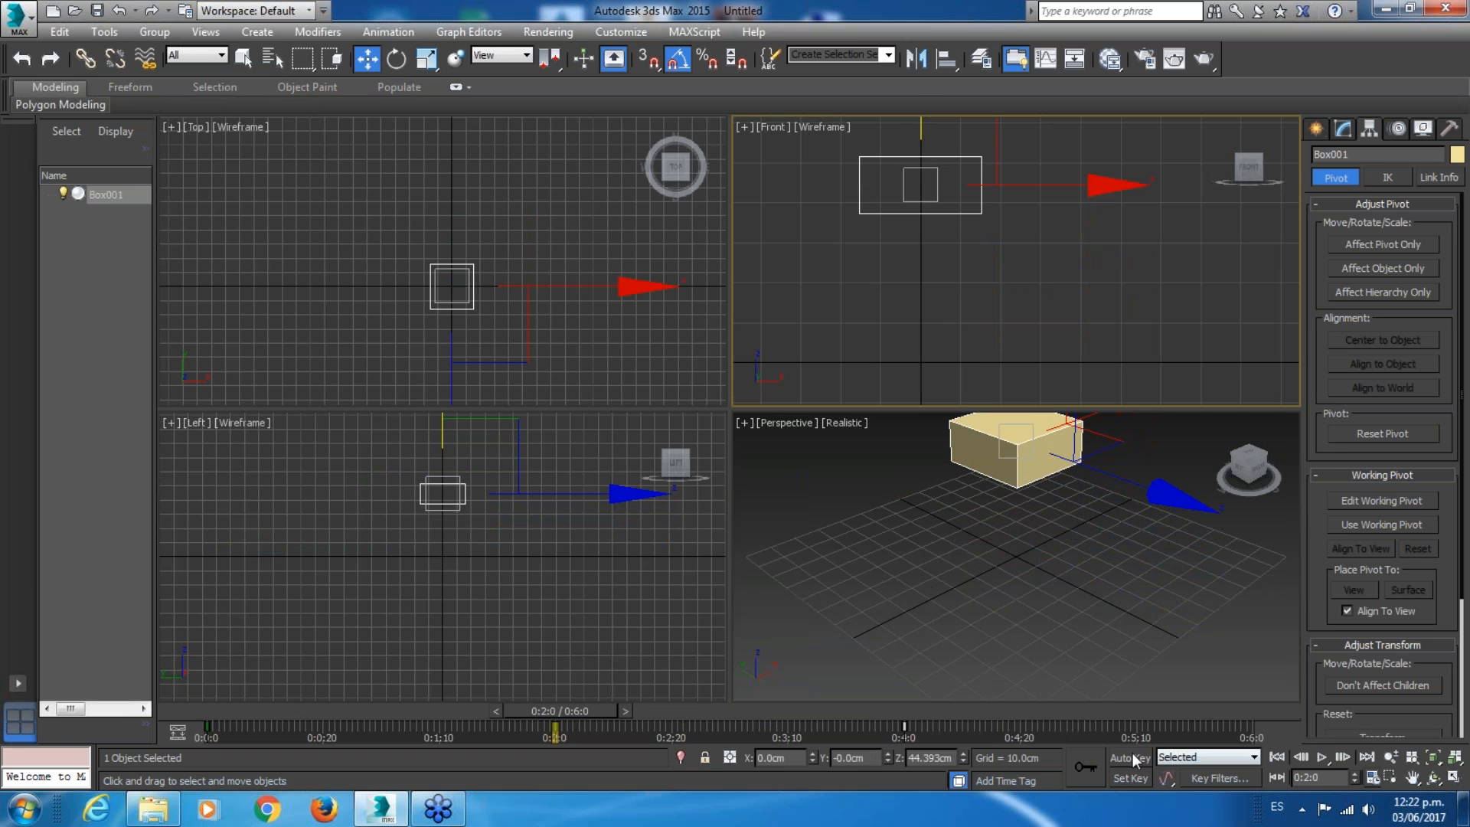
# Play the animation from the start to check the unkeyed move, and undo the box's move.
pyautogui.click(1275, 756)
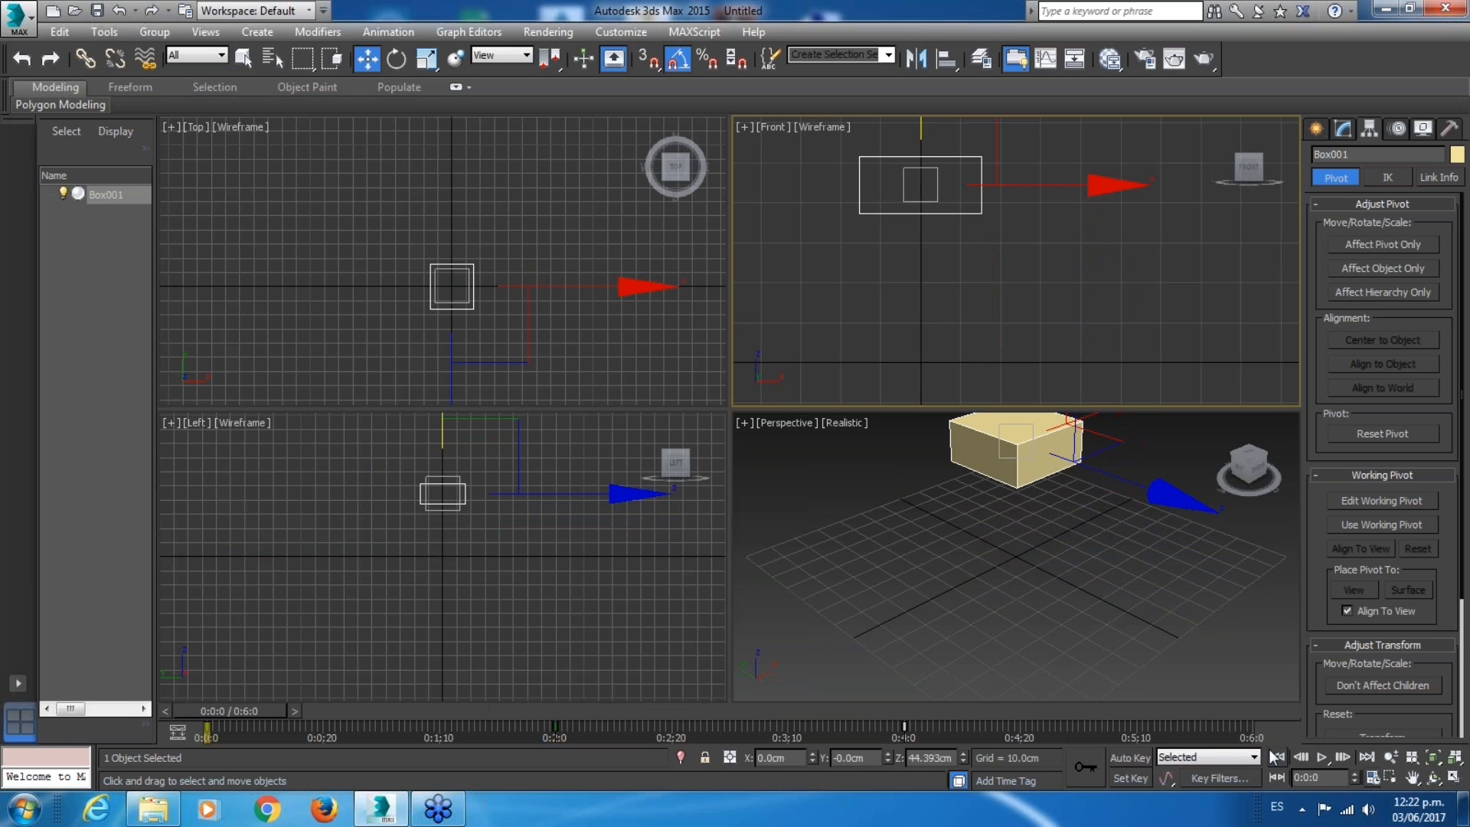
pyautogui.click(1324, 756)
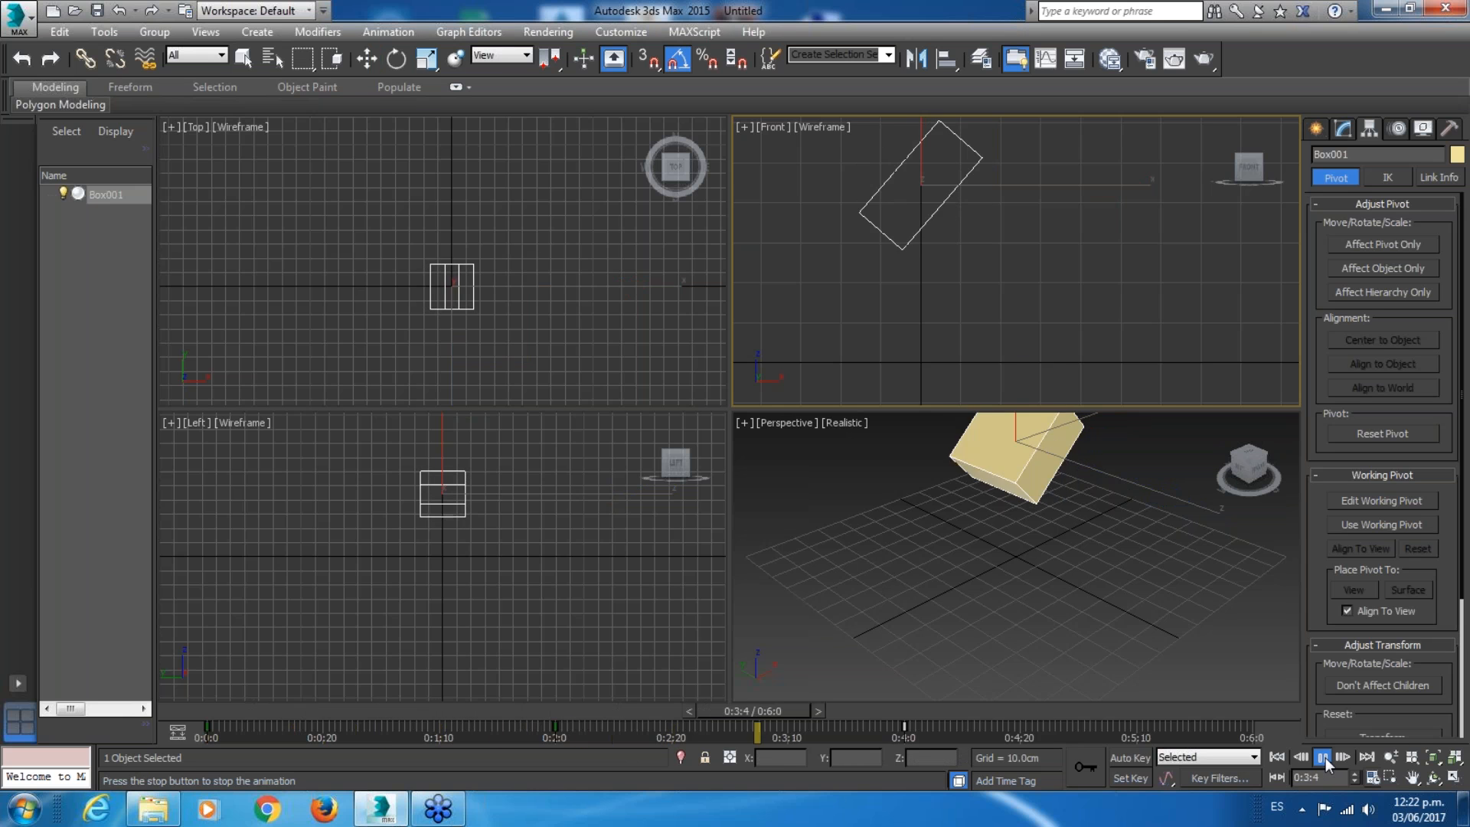
pyautogui.click(1324, 756)
pyautogui.press('w')
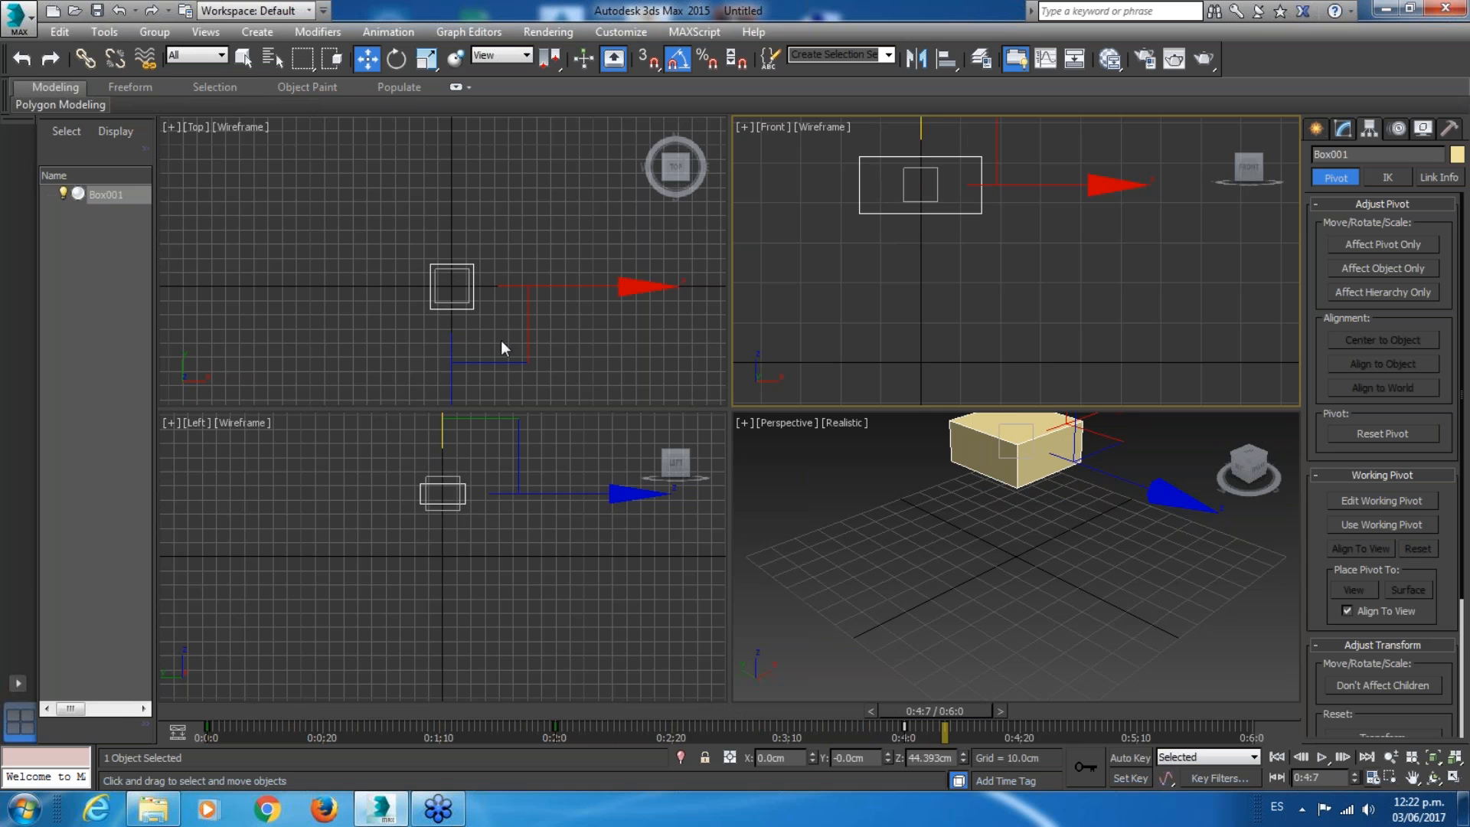
pyautogui.click(122, 10)
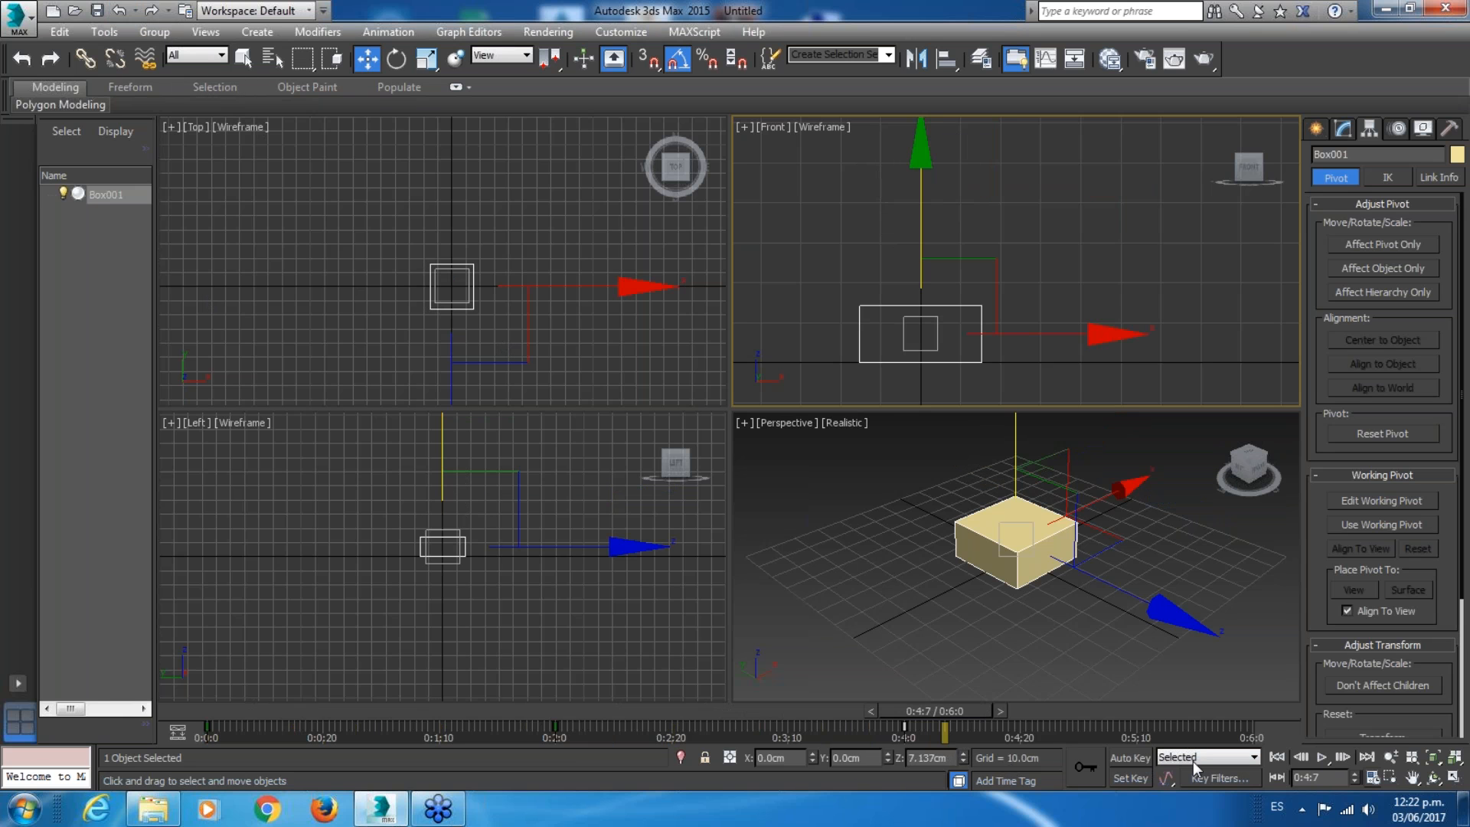
# Turn on Auto Key and raise the box to a height of about 60.26 cm at 0:2:0 in the Front view.
pyautogui.click(1129, 756)
pyautogui.moveTo(934, 710); pyautogui.dragTo(564, 727)
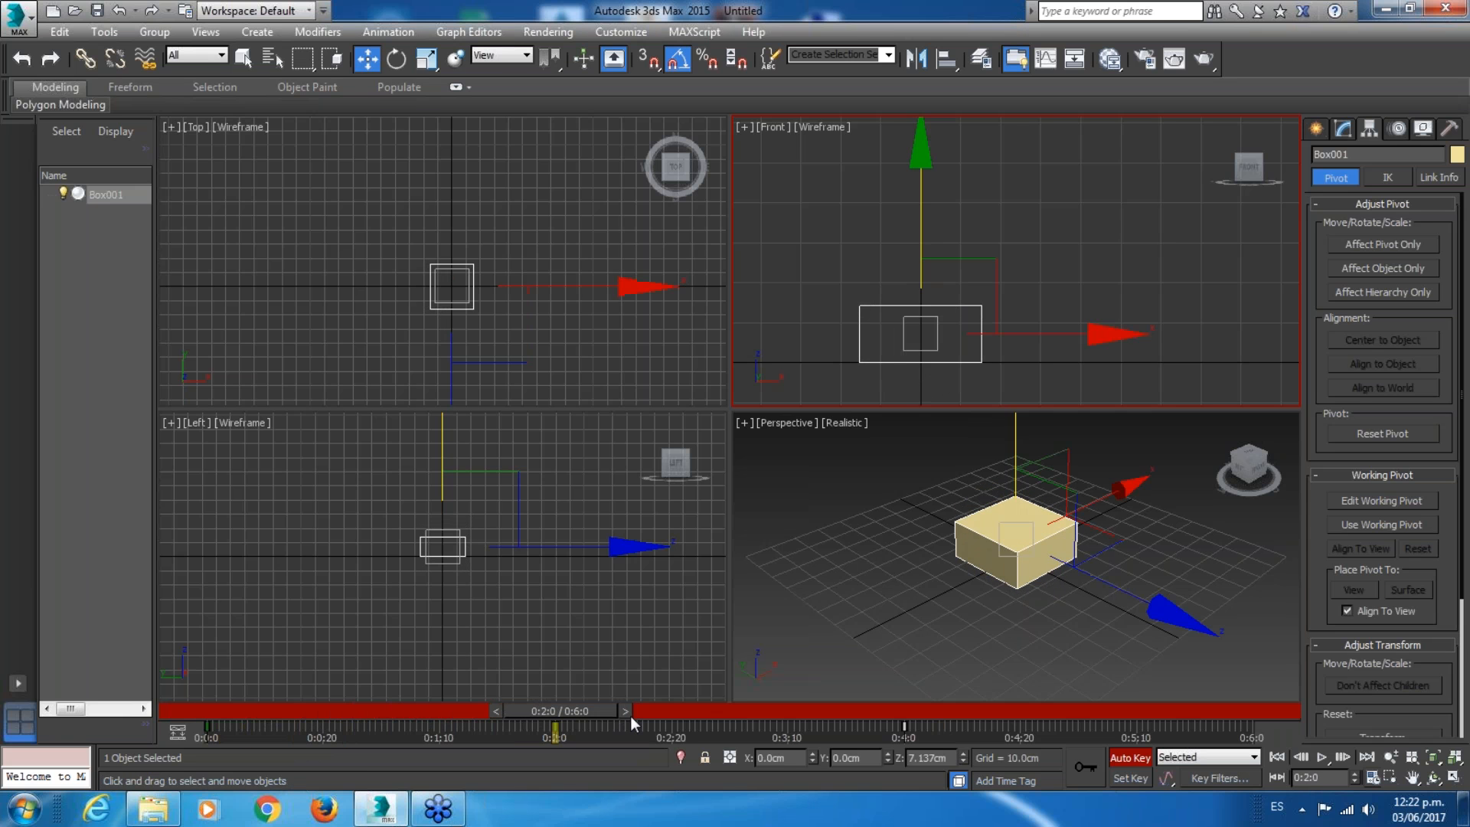
pyautogui.moveTo(936, 249); pyautogui.dragTo(991, 260, button='middle')
pyautogui.moveTo(960, 273); pyautogui.dragTo(969, 62)
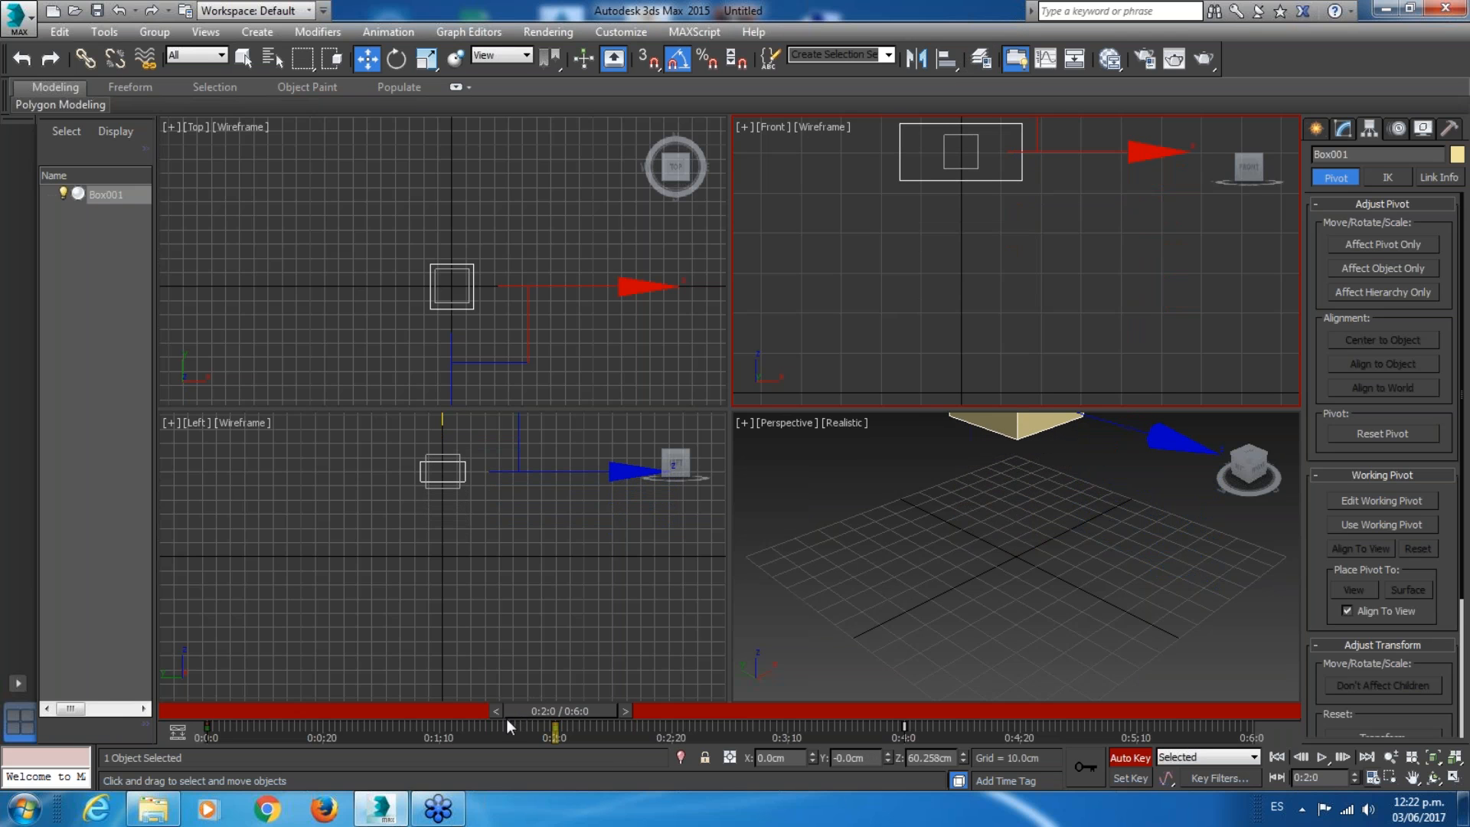
# Scrub back to 0:0:0 and play the animation to examine the box's height across the keys.
pyautogui.click(497, 740)
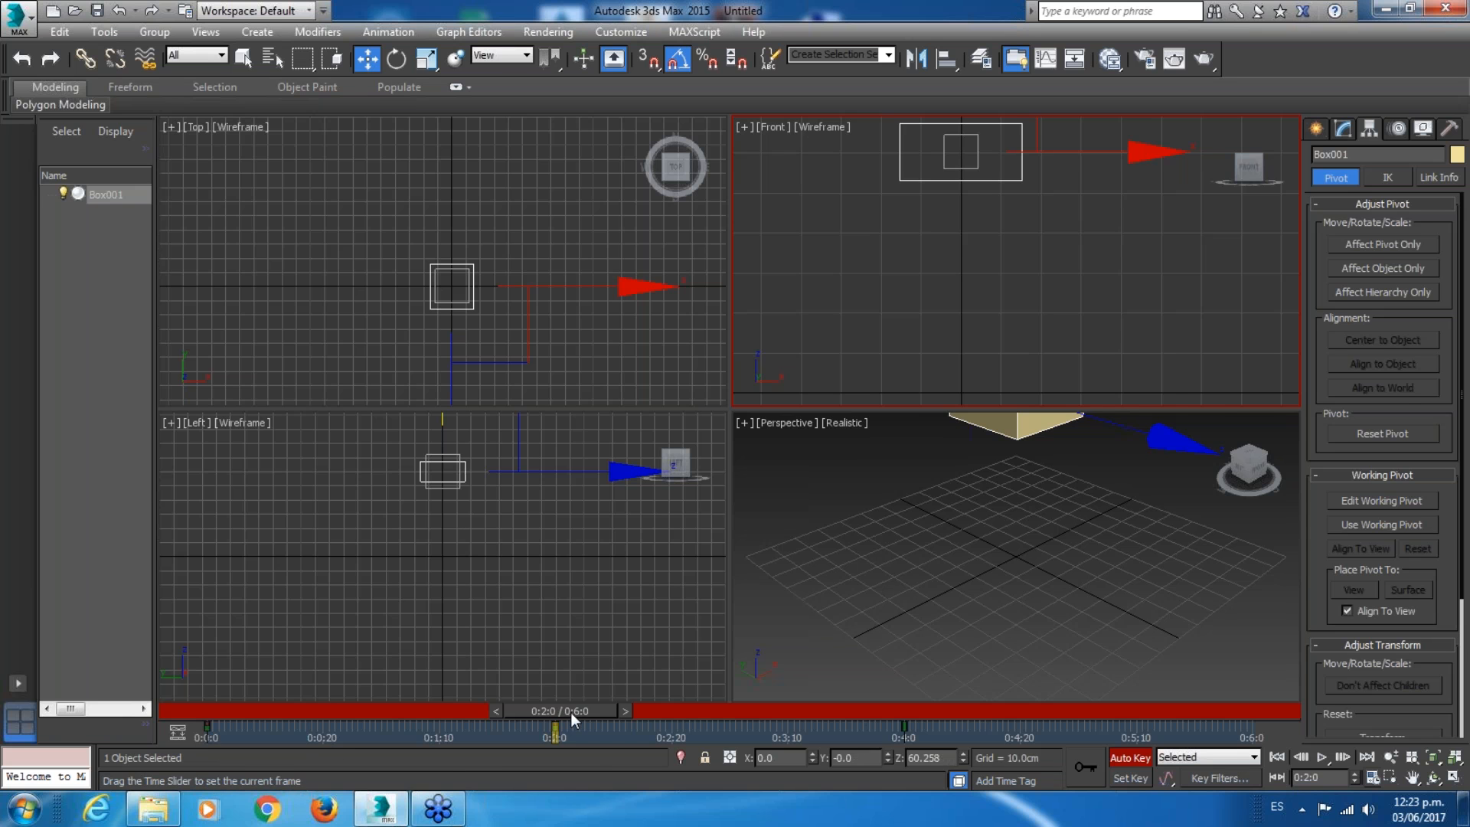
pyautogui.moveTo(571, 712); pyautogui.dragTo(508, 705)
pyautogui.press('w')
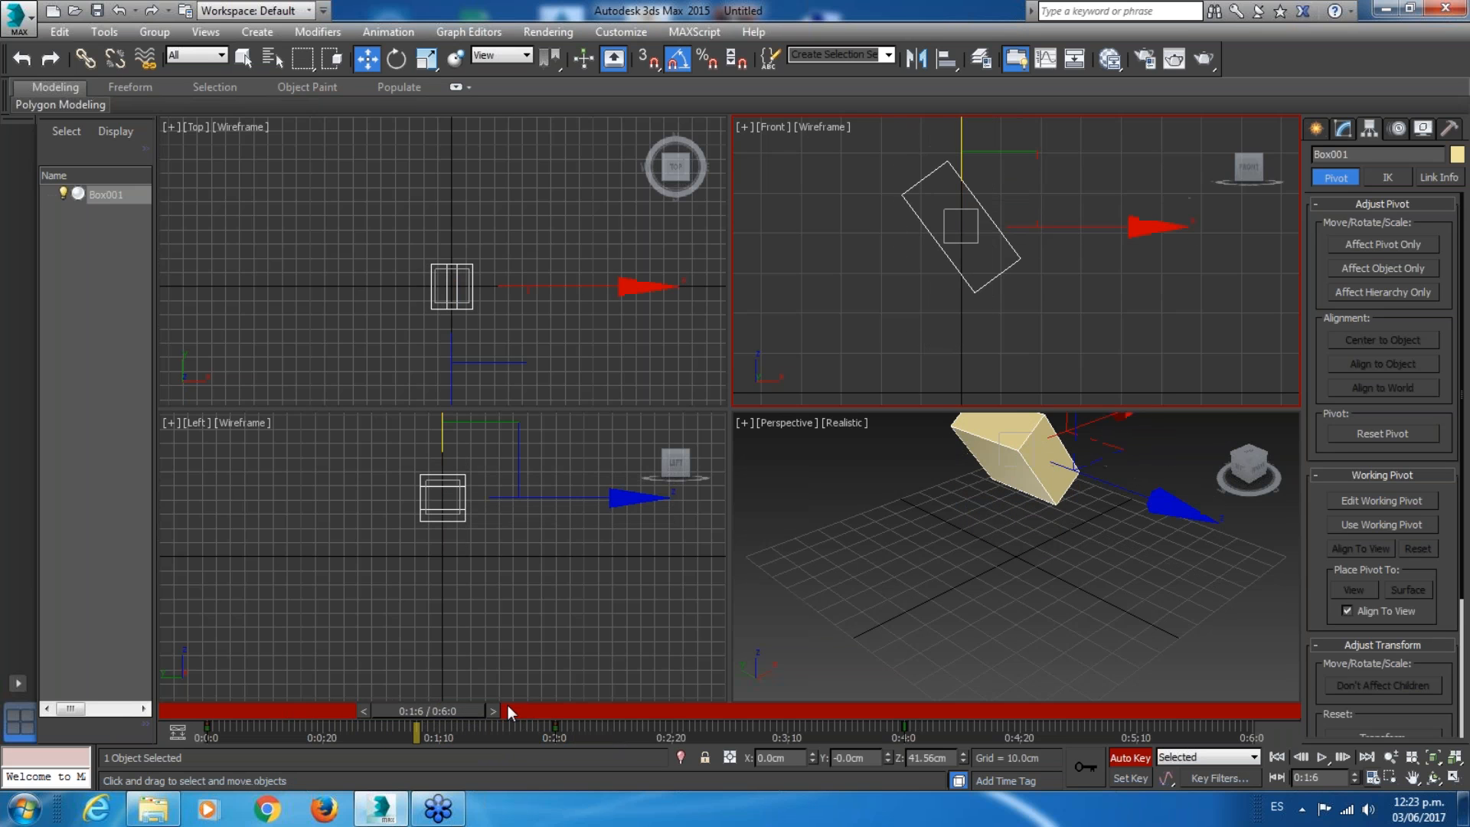
pyautogui.moveTo(909, 505); pyautogui.dragTo(885, 578, button='middle')
pyautogui.moveTo(434, 714); pyautogui.dragTo(172, 723)
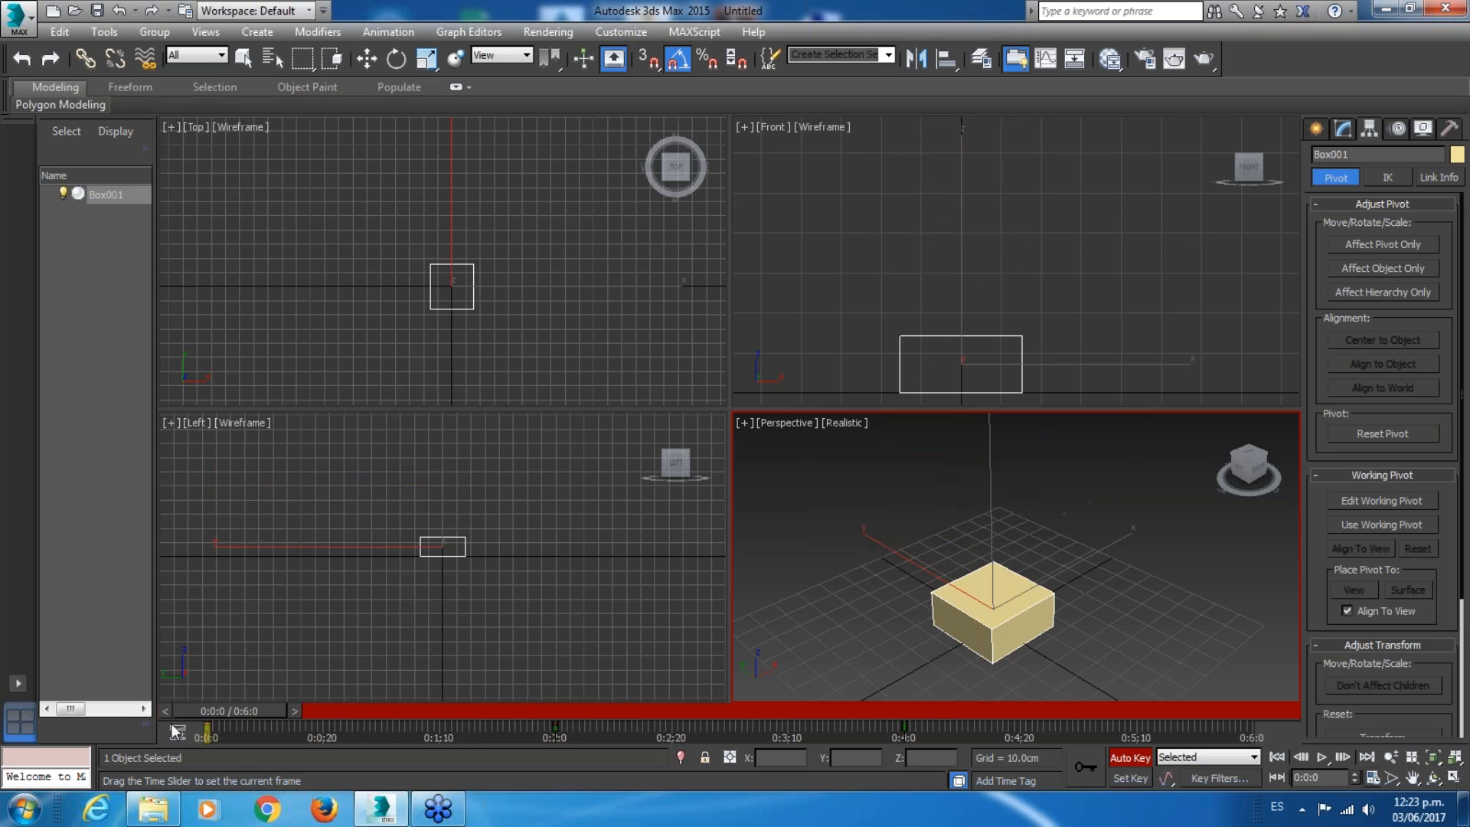
pyautogui.press('w')
pyautogui.click(1322, 758)
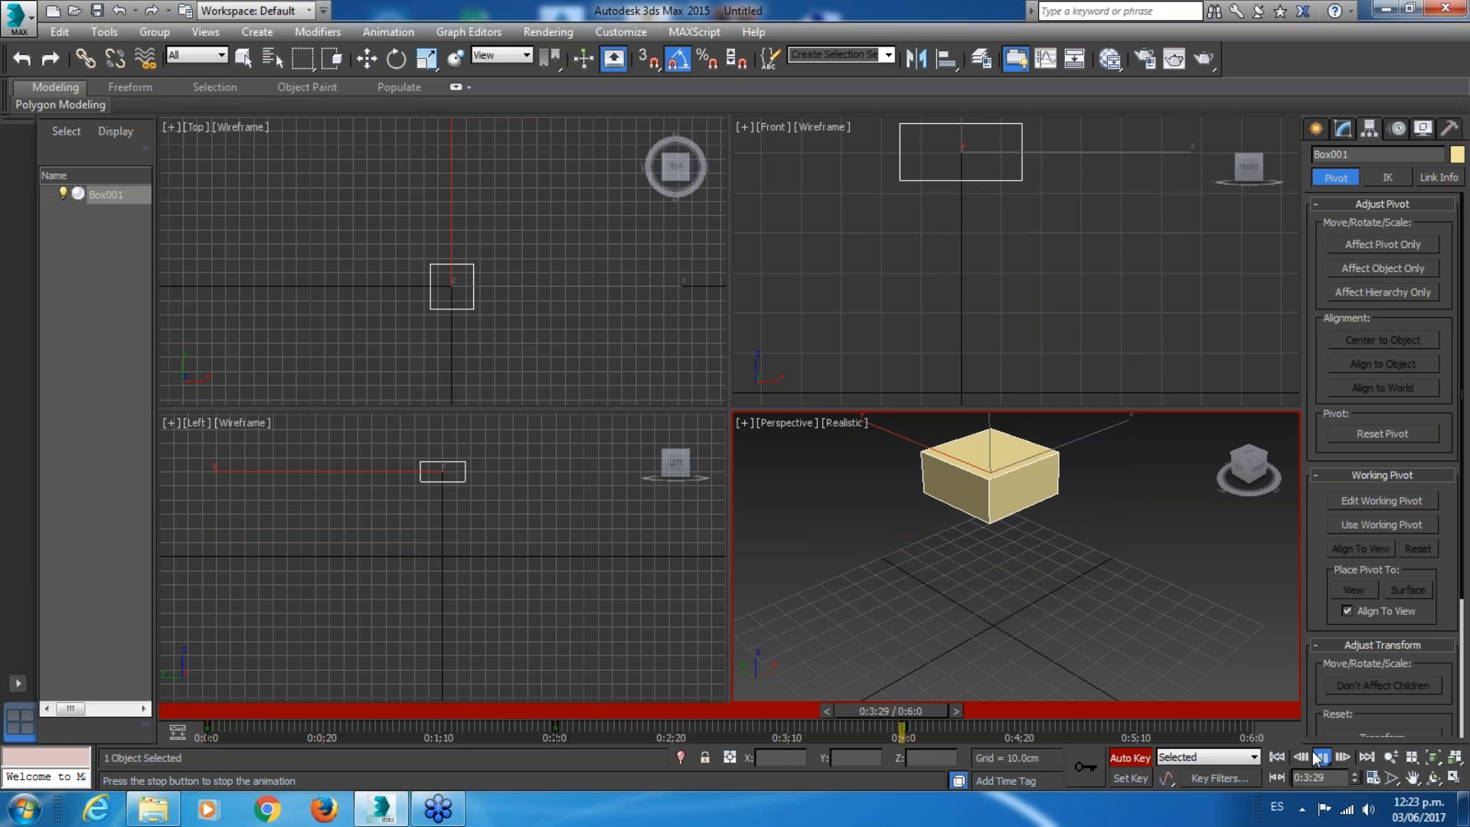
pyautogui.click(1319, 757)
# Lower the box by about 52.64 cm to the ground at 0:4:0 in the Front view with Auto Key on.
pyautogui.moveTo(1041, 711); pyautogui.dragTo(898, 725)
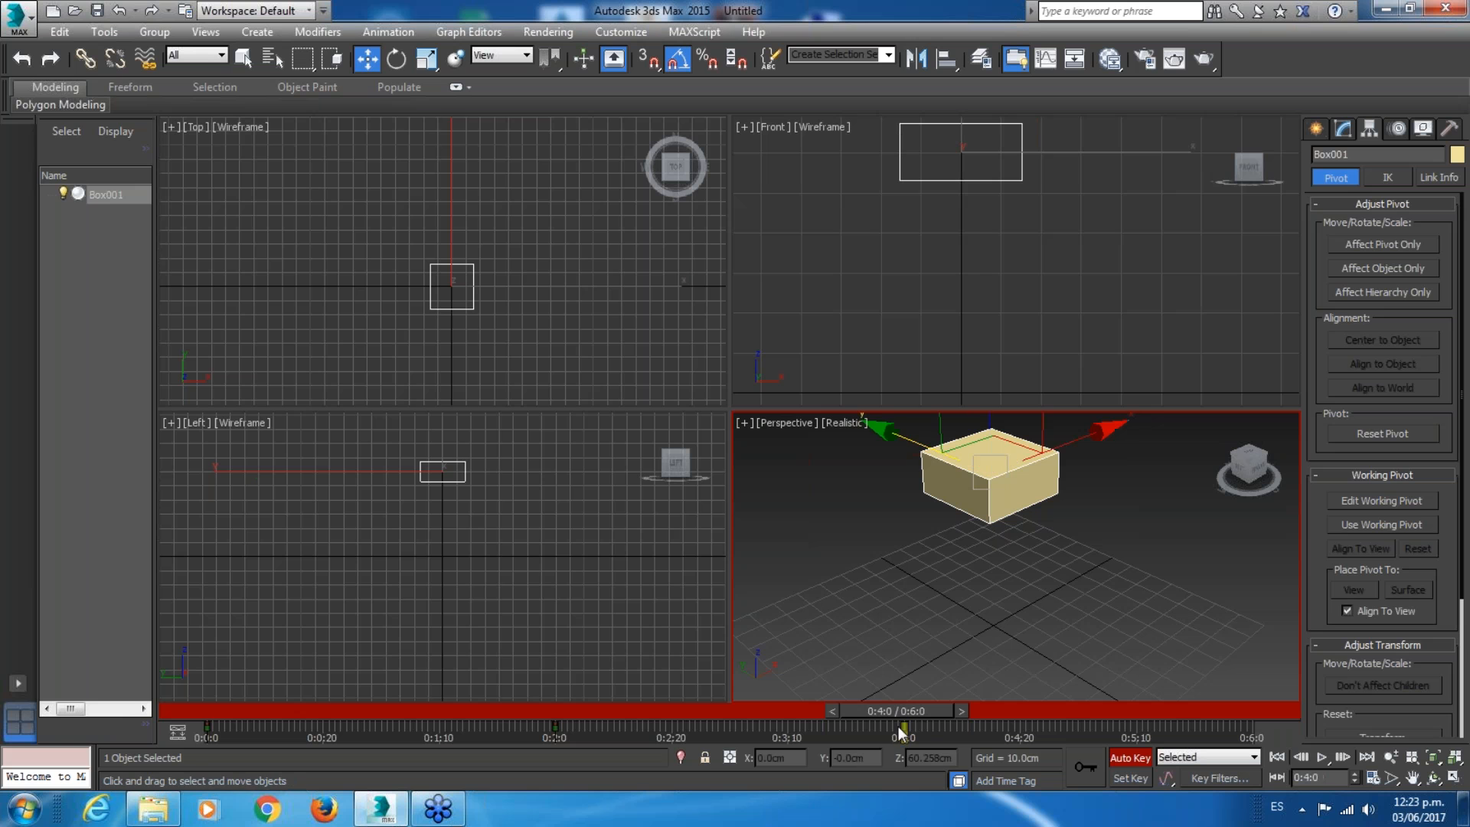
pyautogui.moveTo(945, 144); pyautogui.dragTo(927, 209, button='middle')
pyautogui.scroll(-2, 926, 210)
pyautogui.moveTo(937, 123); pyautogui.dragTo(941, 269)
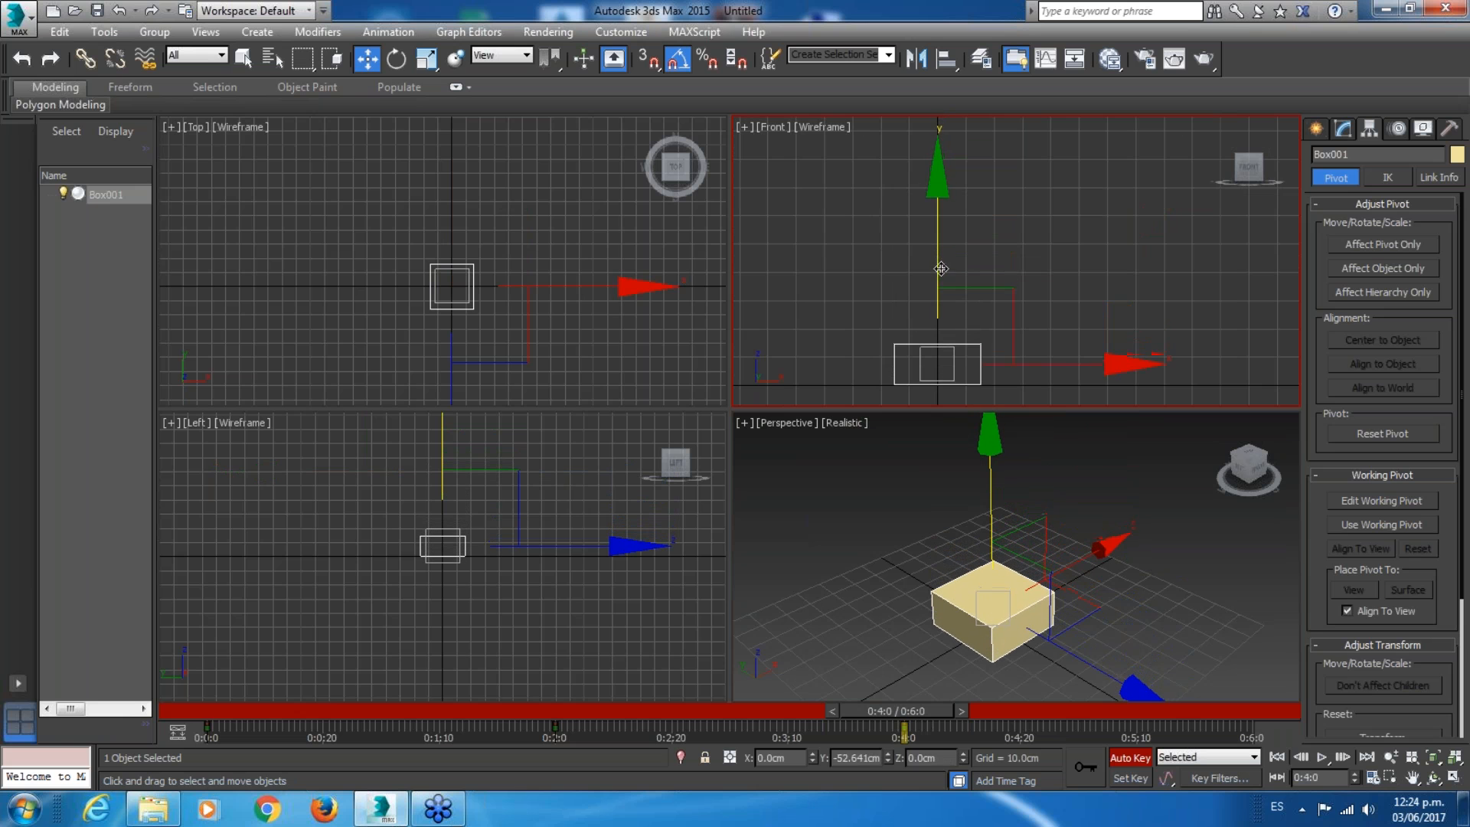
# Play the rise and fall from the start, and scrub the time slider to 0:2:17.
pyautogui.click(1275, 757)
pyautogui.click(1321, 756)
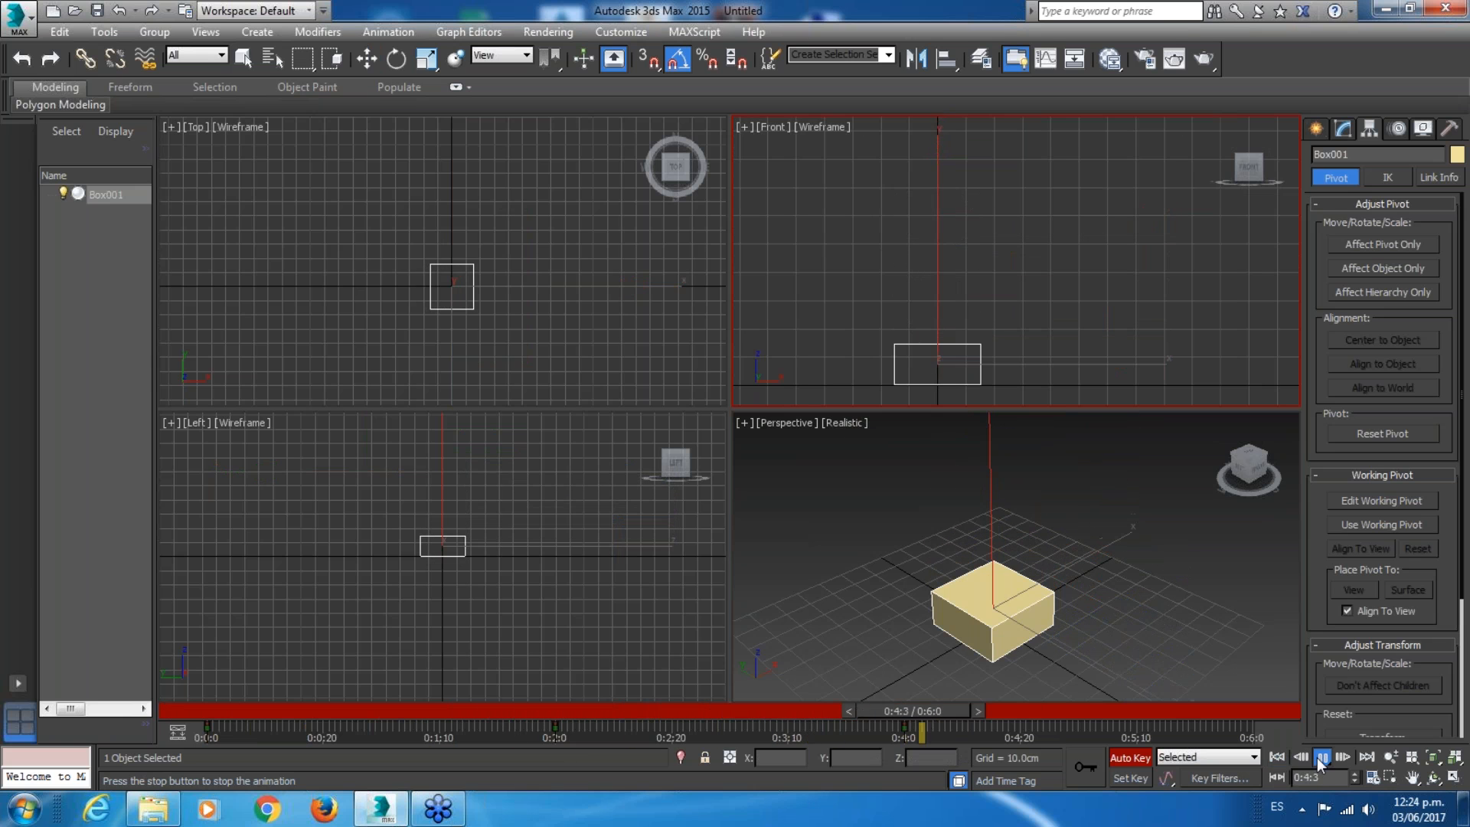
pyautogui.click(1317, 756)
pyautogui.moveTo(937, 714); pyautogui.dragTo(572, 710)
pyautogui.press('w')
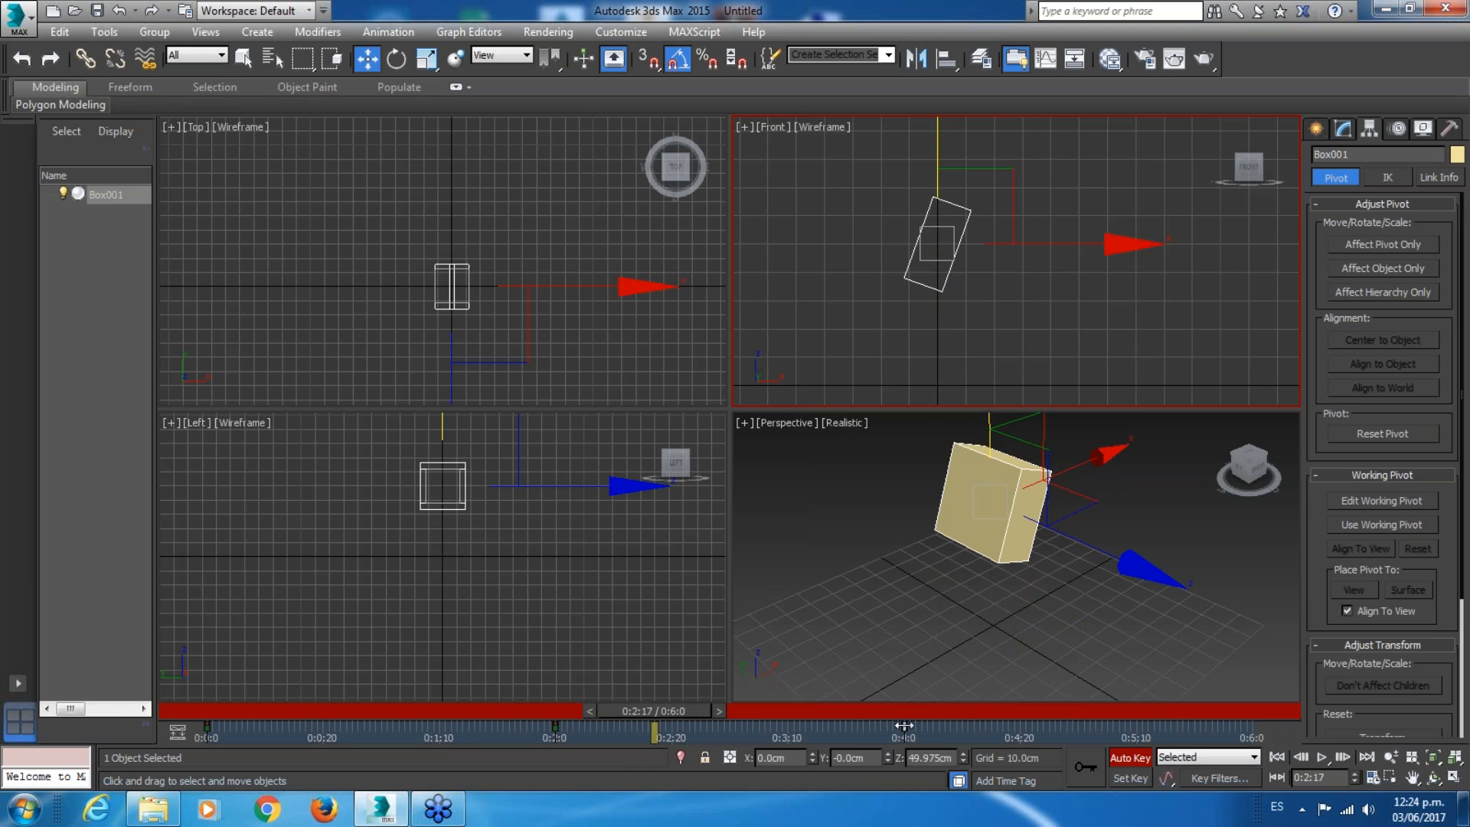
# Replace the key at 0:4:0 with a copy of the 0:0:0 key, and play the animation from the start.
pyautogui.press('Delete')
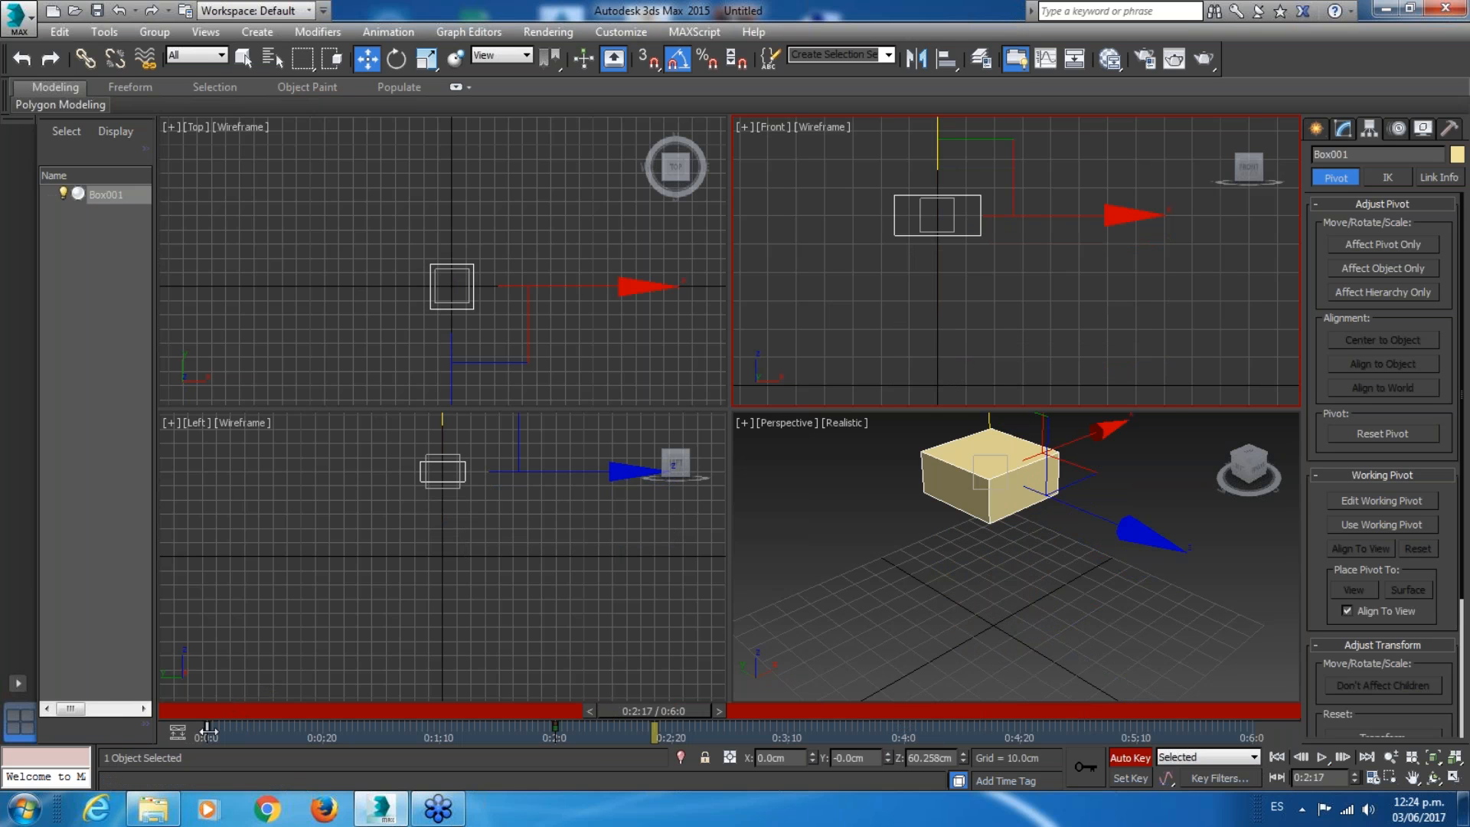
pyautogui.keyDown('shift'); pyautogui.moveTo(207, 728); pyautogui.dragTo(908, 726); pyautogui.keyUp('shift')
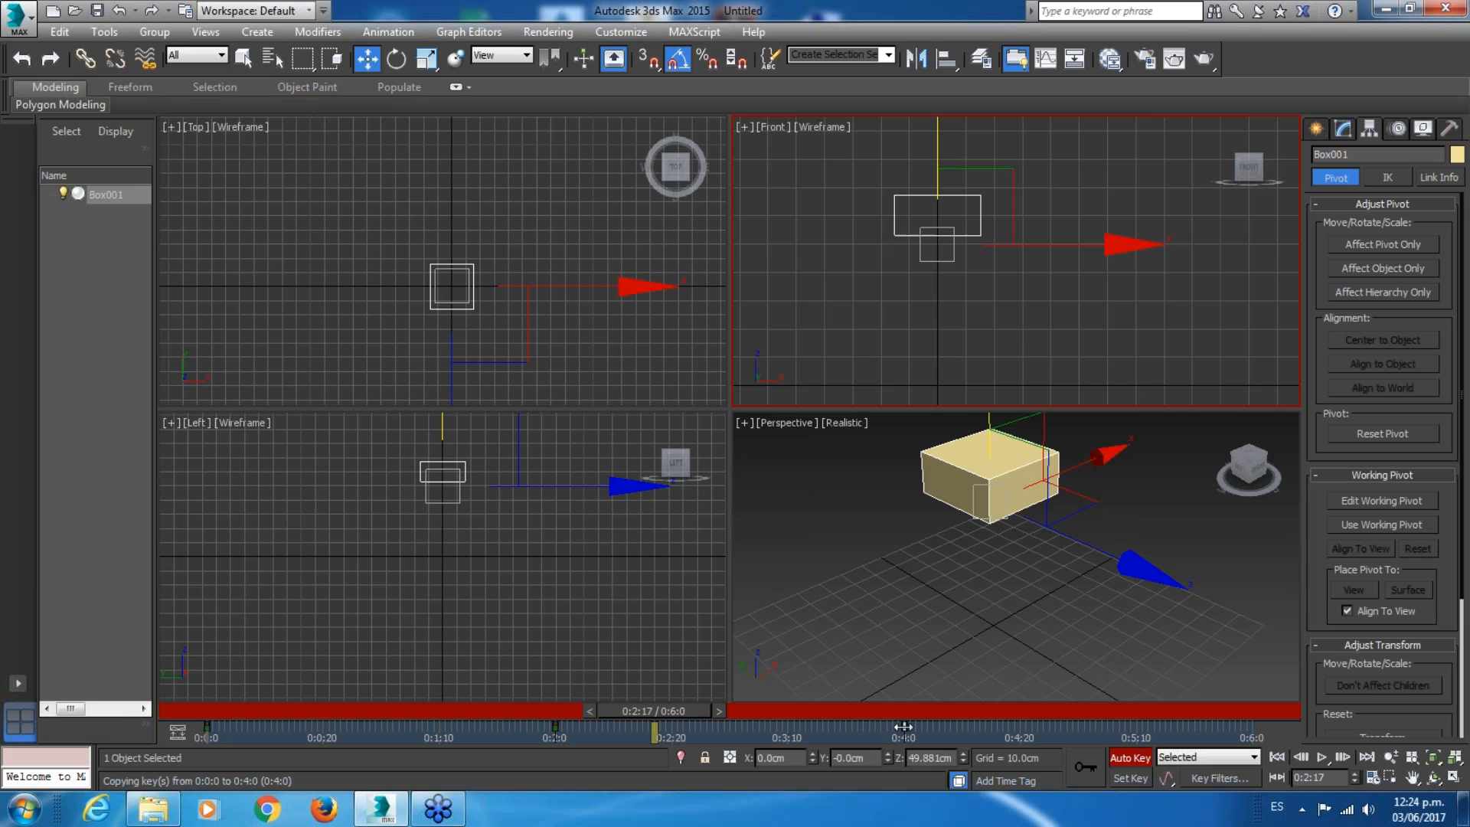
pyautogui.keyDown('shift'); pyautogui.moveTo(903, 726); pyautogui.dragTo(901, 726); pyautogui.keyUp('shift')
pyautogui.click(1276, 758)
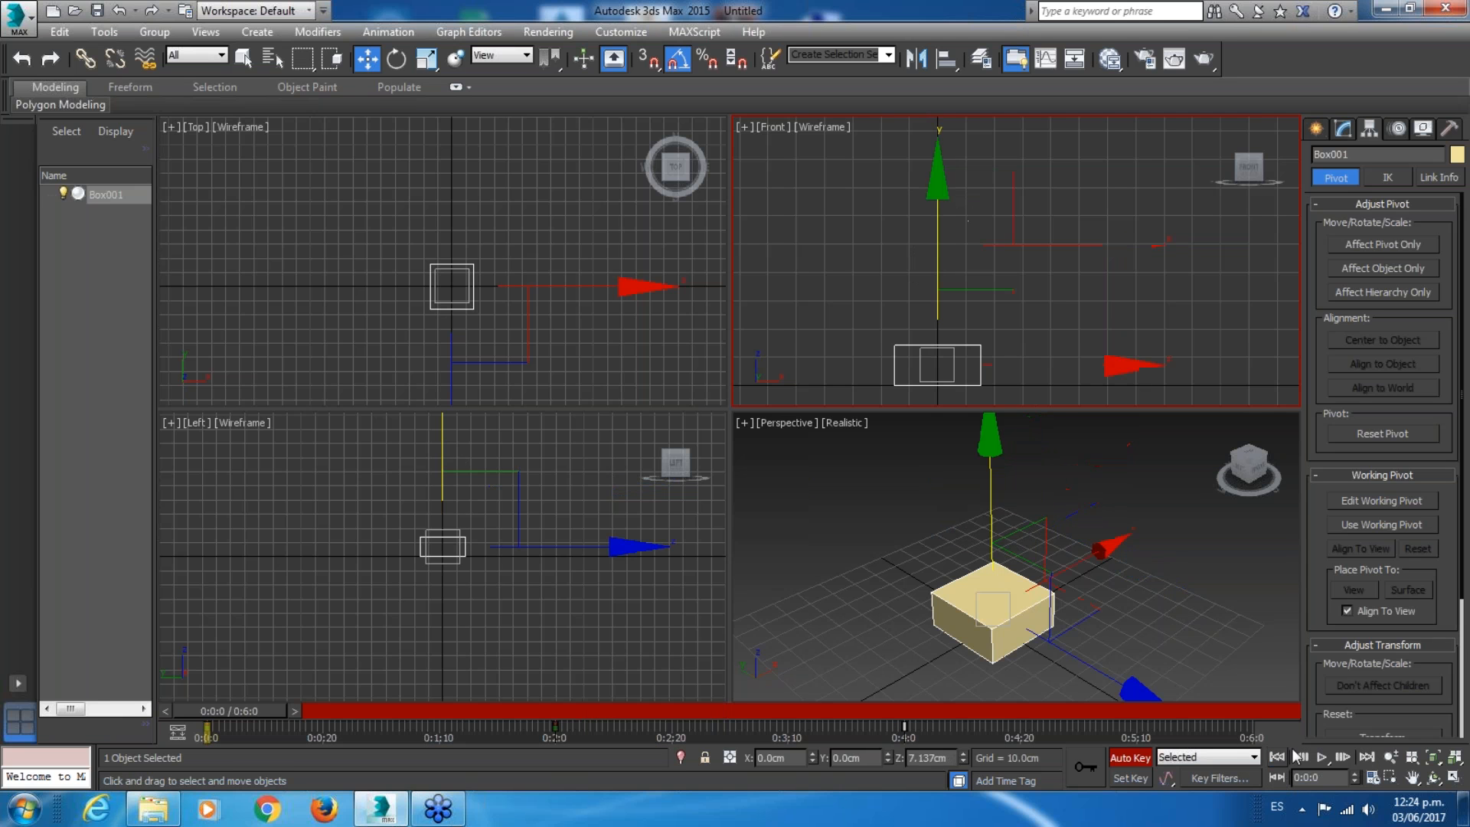
pyautogui.click(1323, 756)
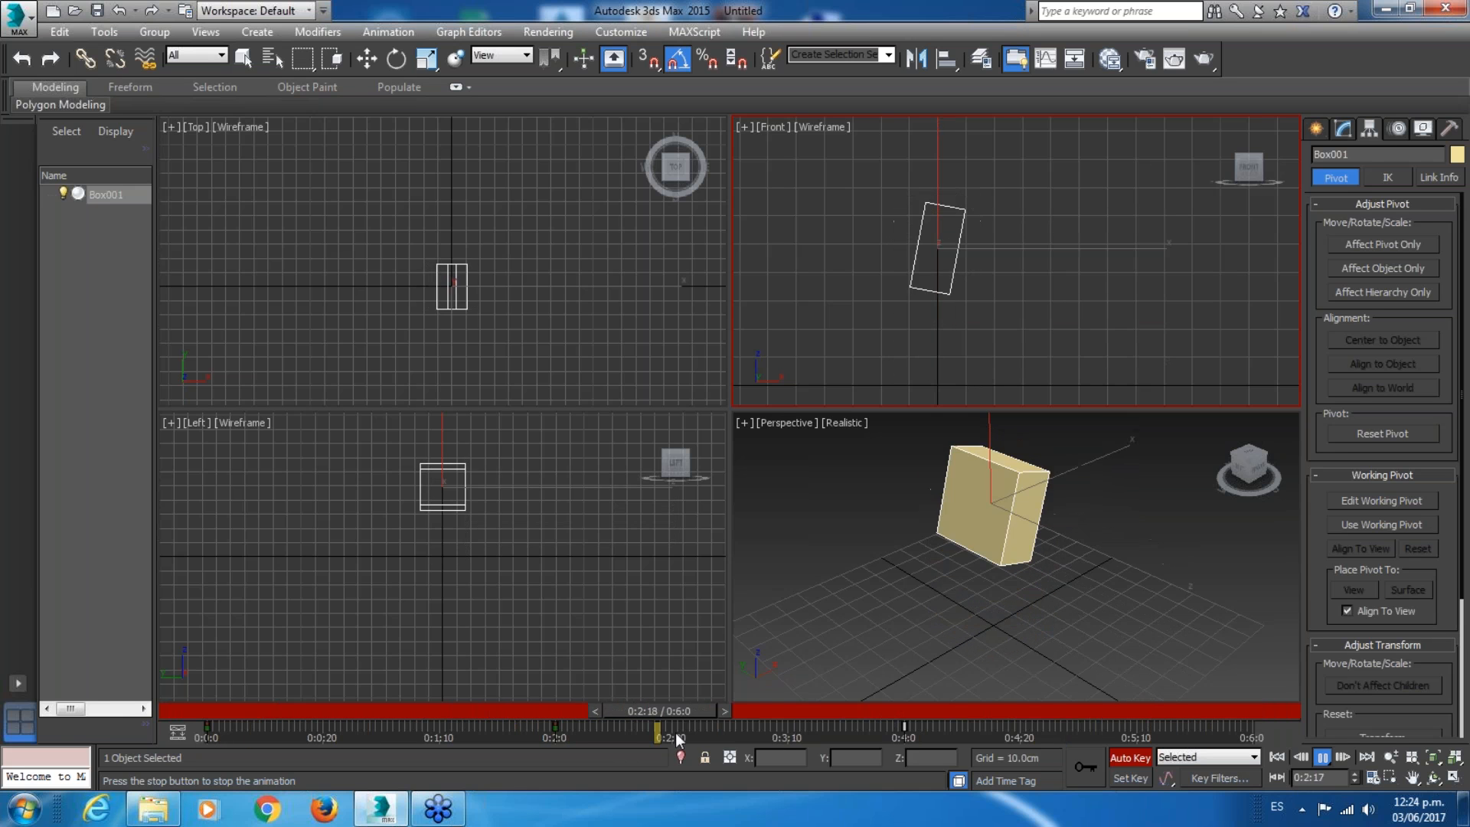
pyautogui.click(852, 710)
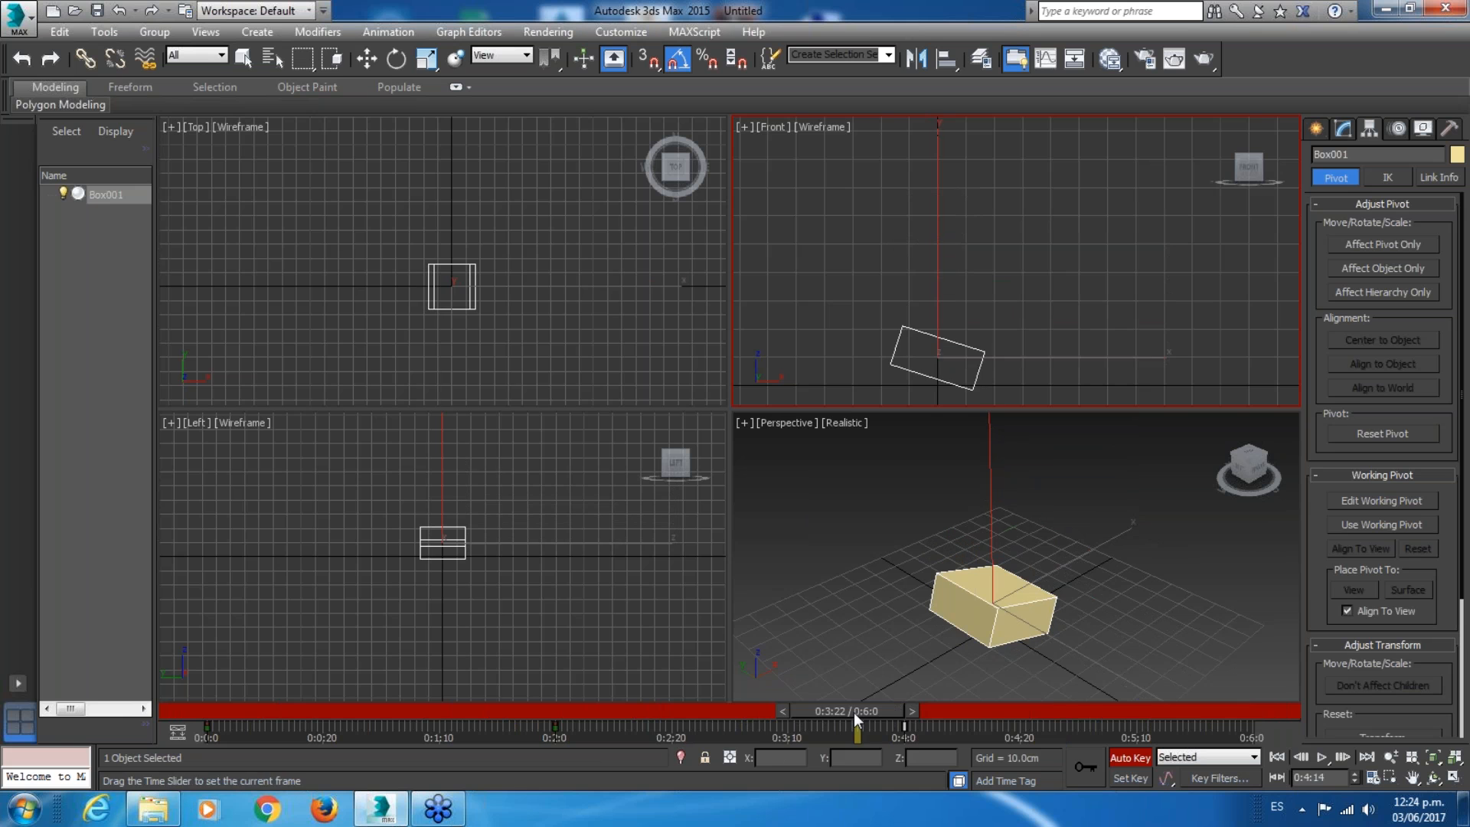
# Flatten the box to about 35% of its height at 0:5:0 by scaling it vertically in the Front view.
pyautogui.moveTo(853, 712); pyautogui.dragTo(1074, 713)
pyautogui.press('w')
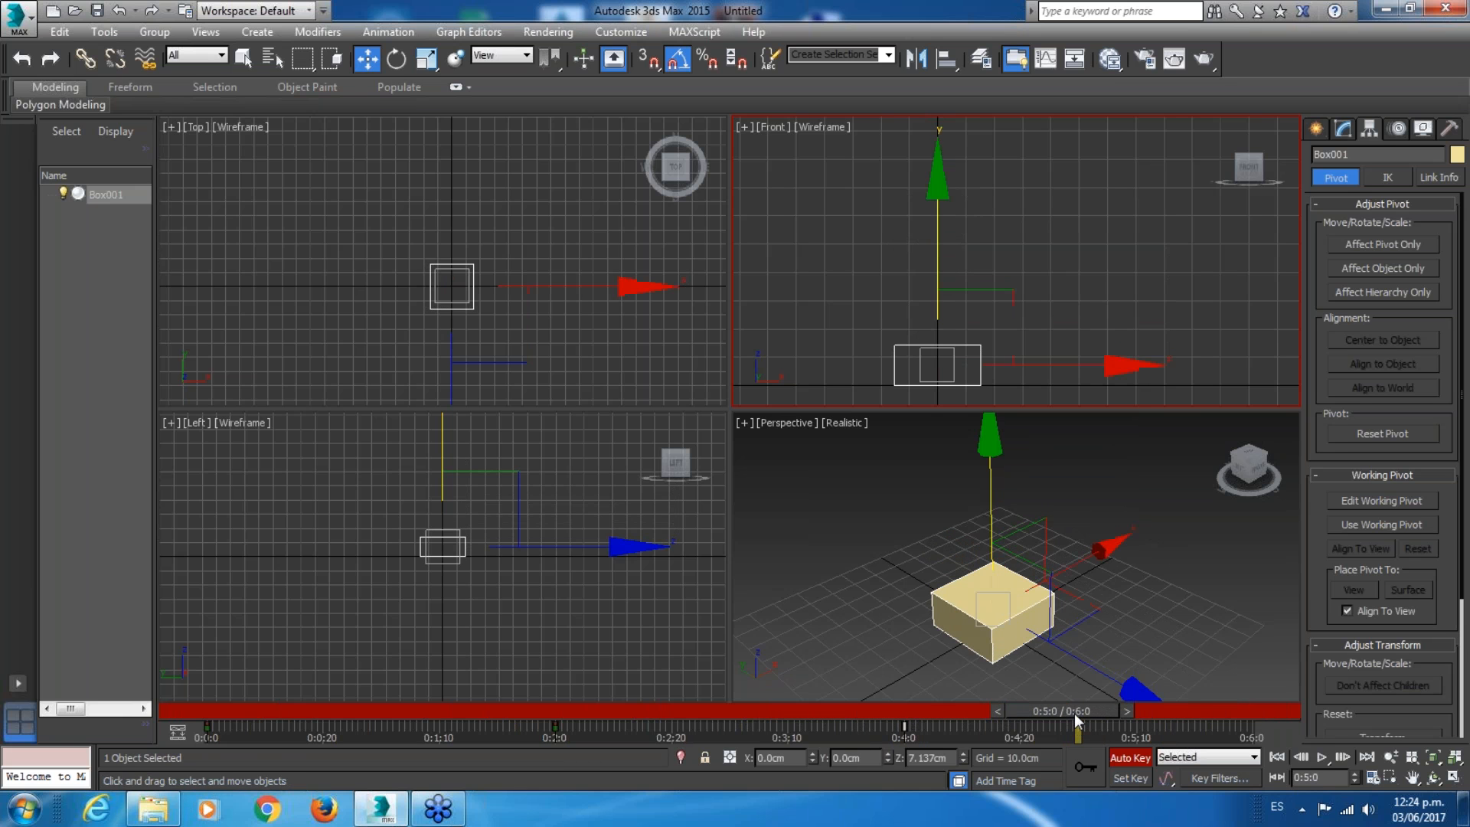
pyautogui.click(427, 59)
pyautogui.moveTo(1026, 287); pyautogui.dragTo(1060, 217, button='middle')
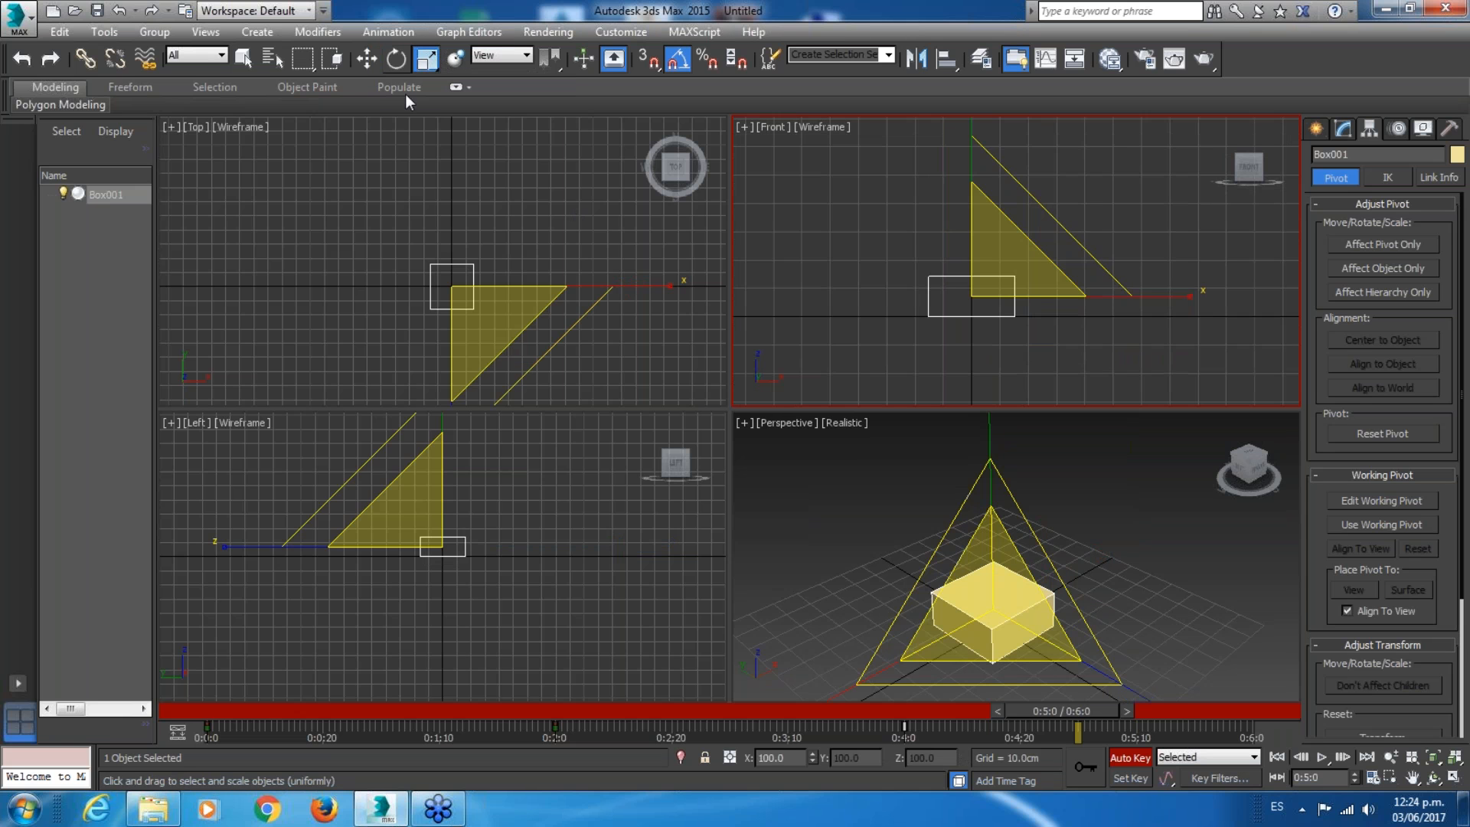
pyautogui.moveTo(1032, 298); pyautogui.dragTo(1002, 344, button='middle')
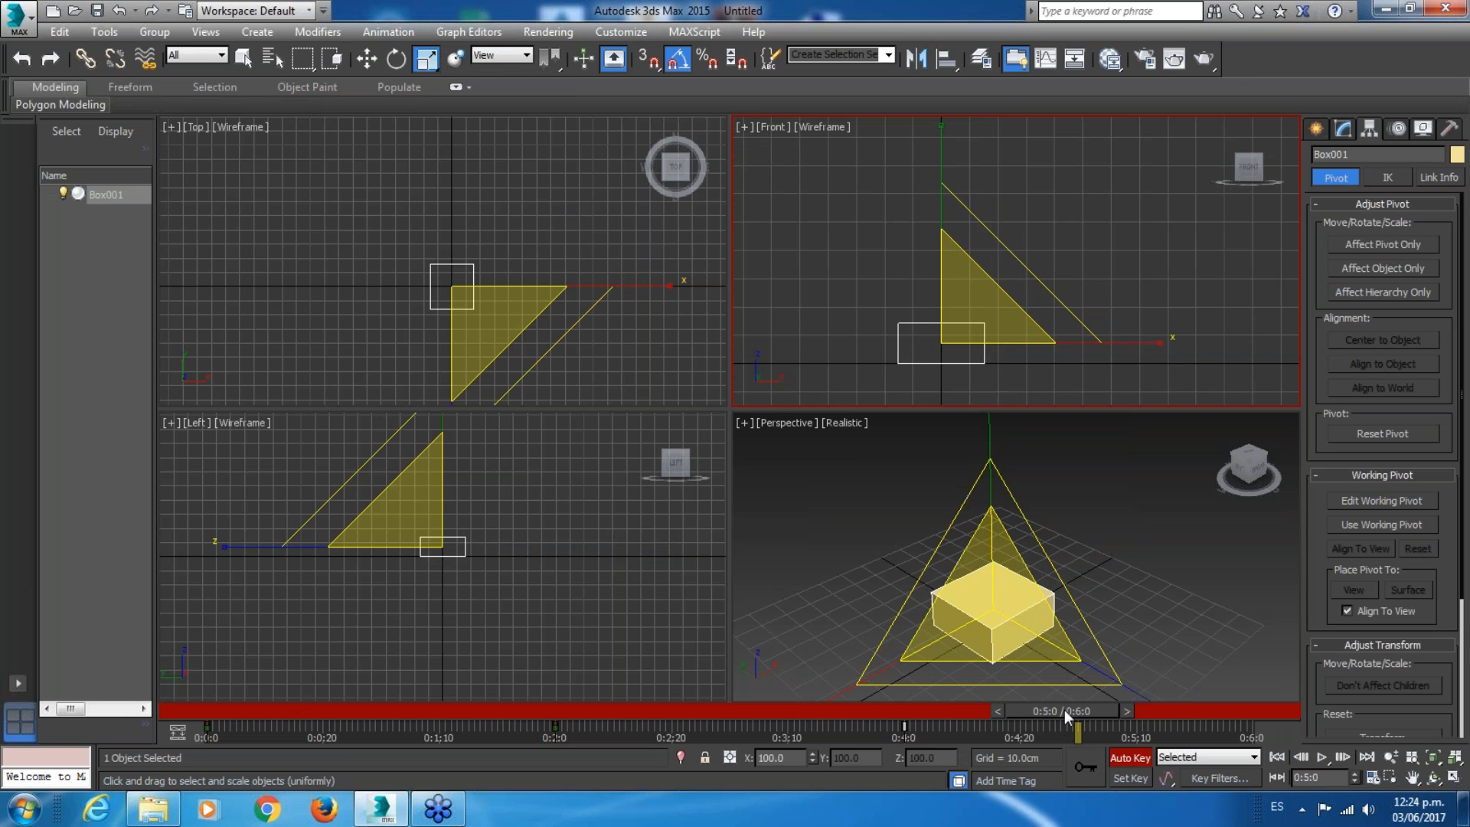
pyautogui.moveTo(1064, 710); pyautogui.dragTo(930, 751)
pyautogui.press('.')
pyautogui.press('r')
pyautogui.moveTo(941, 136); pyautogui.dragTo(934, 262)
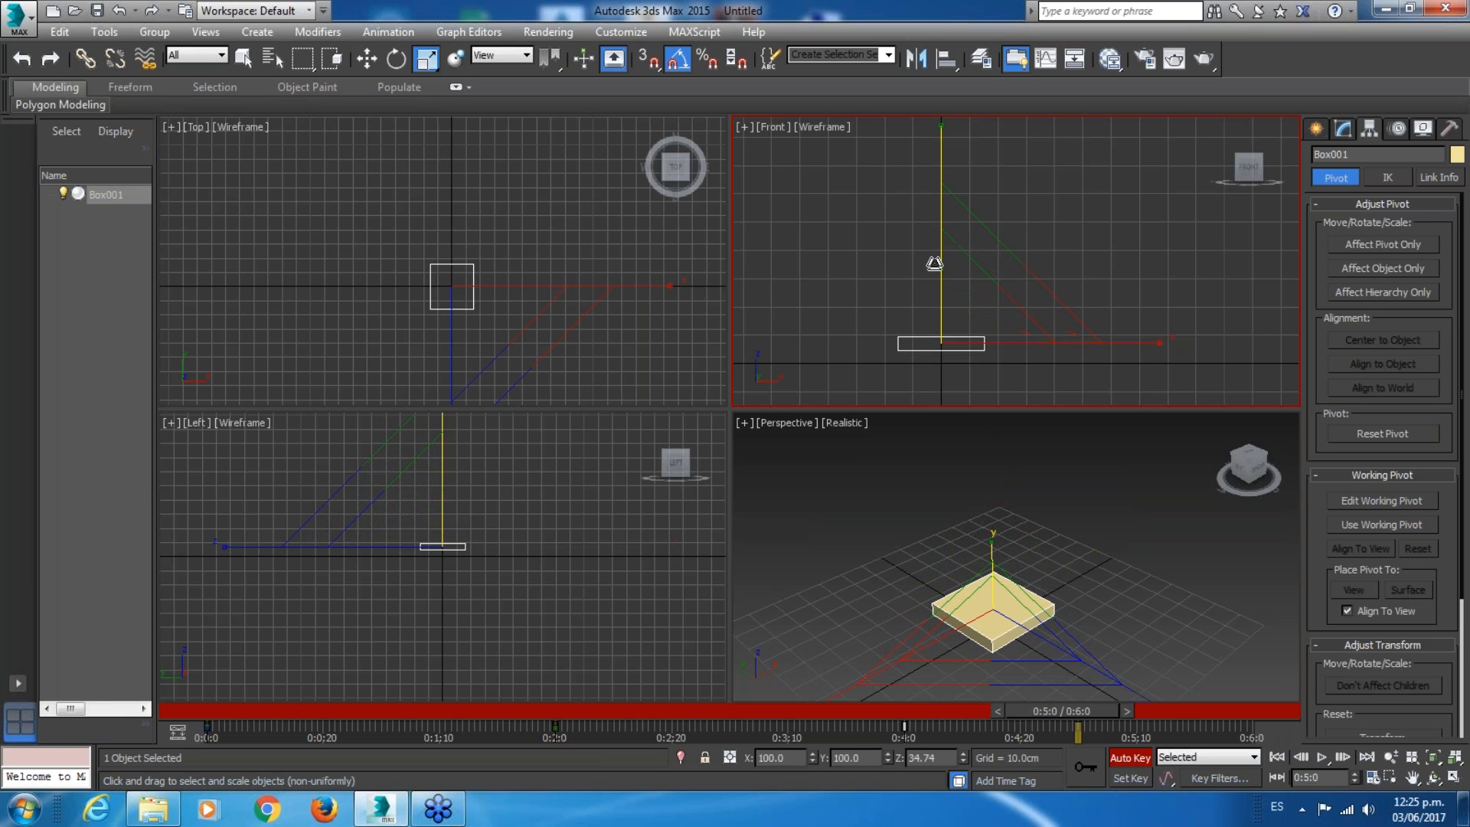
# Switch to the Move tool and scrub to 0:4:17 to examine the box's flattening before its key.
pyautogui.click(368, 58)
pyautogui.click(1033, 728)
pyautogui.moveTo(1046, 717); pyautogui.dragTo(975, 715)
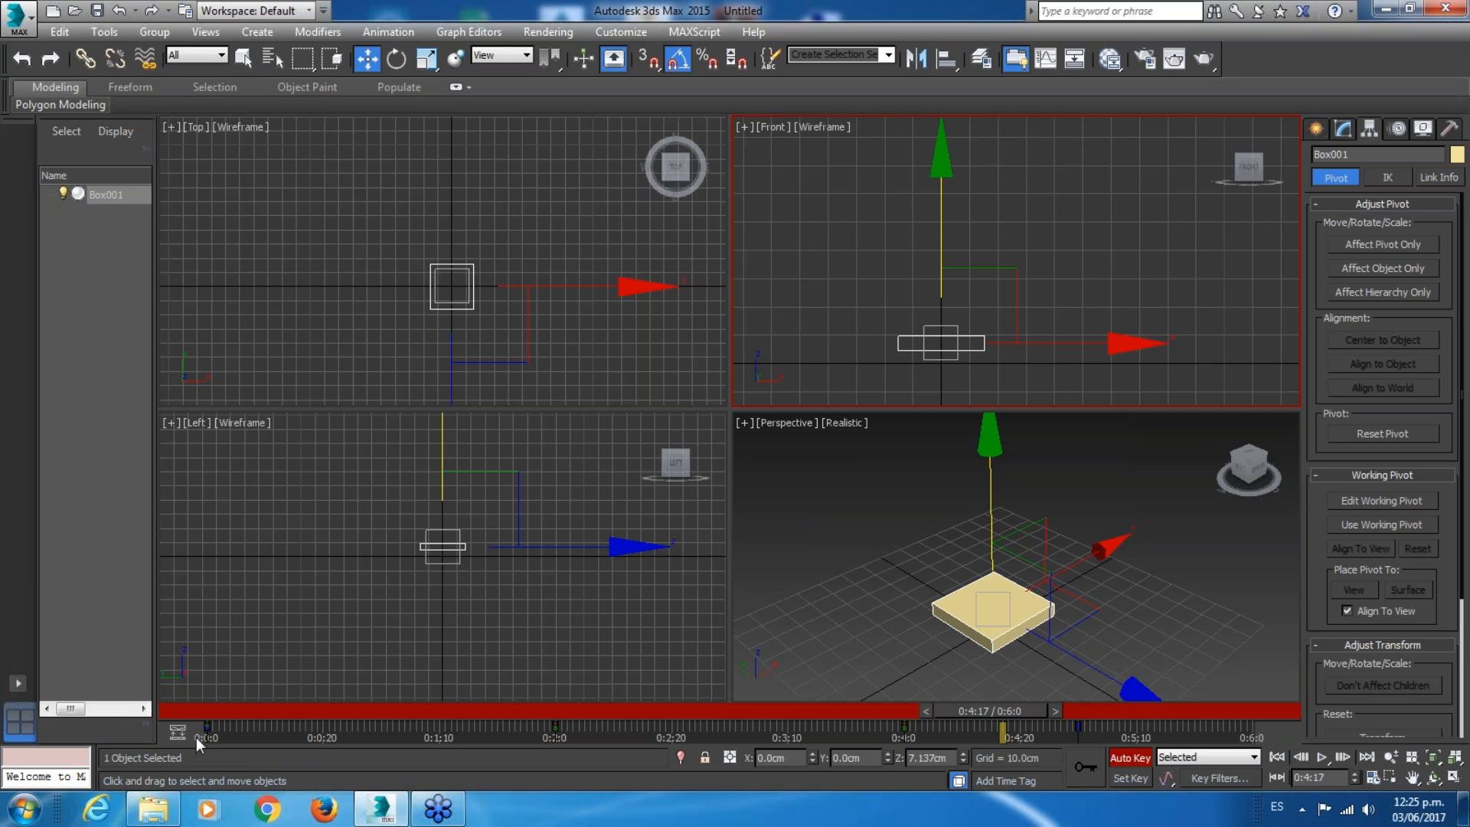
pyautogui.click(146, 725)
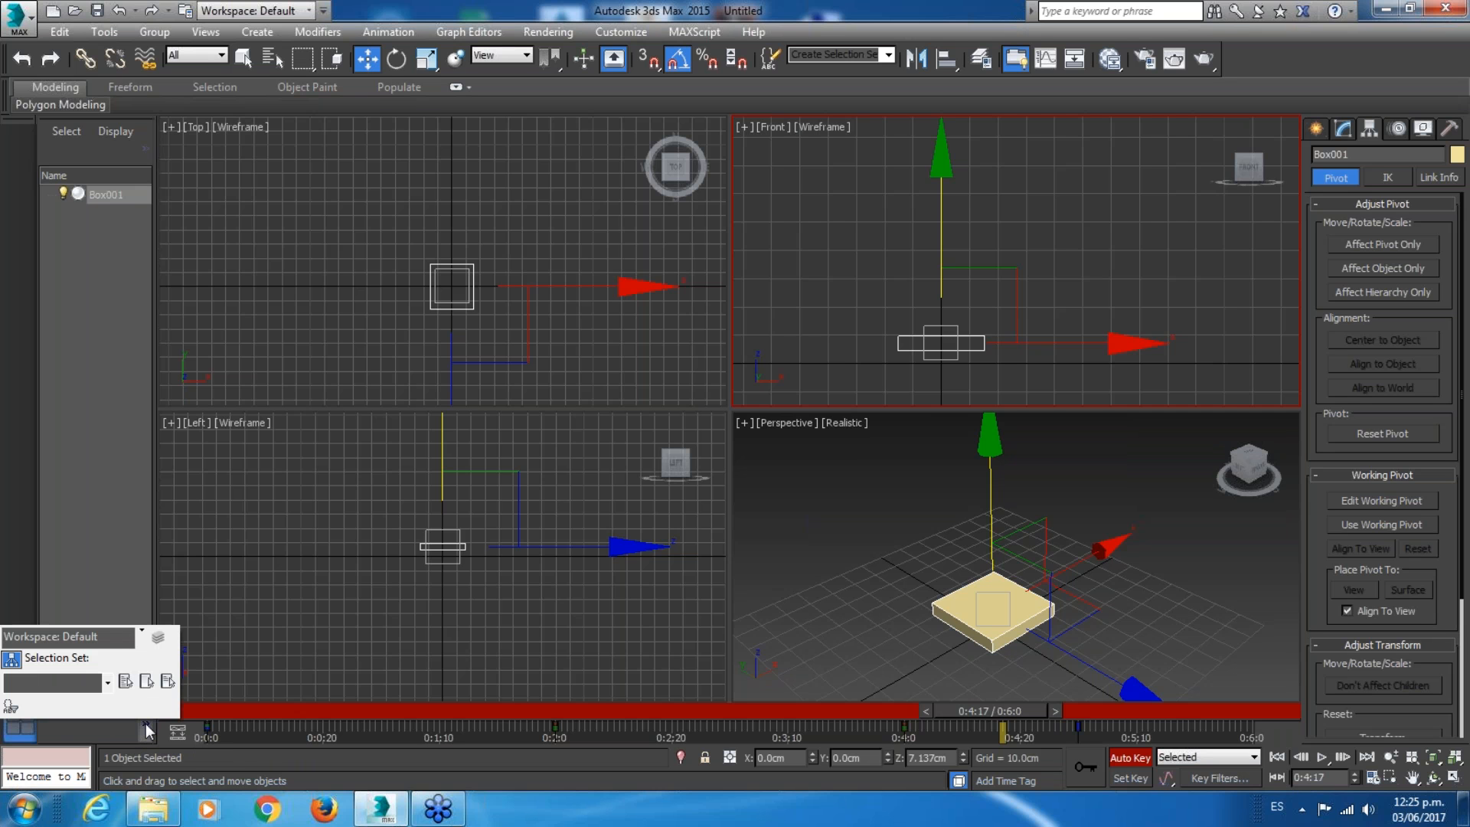
pyautogui.click(253, 649)
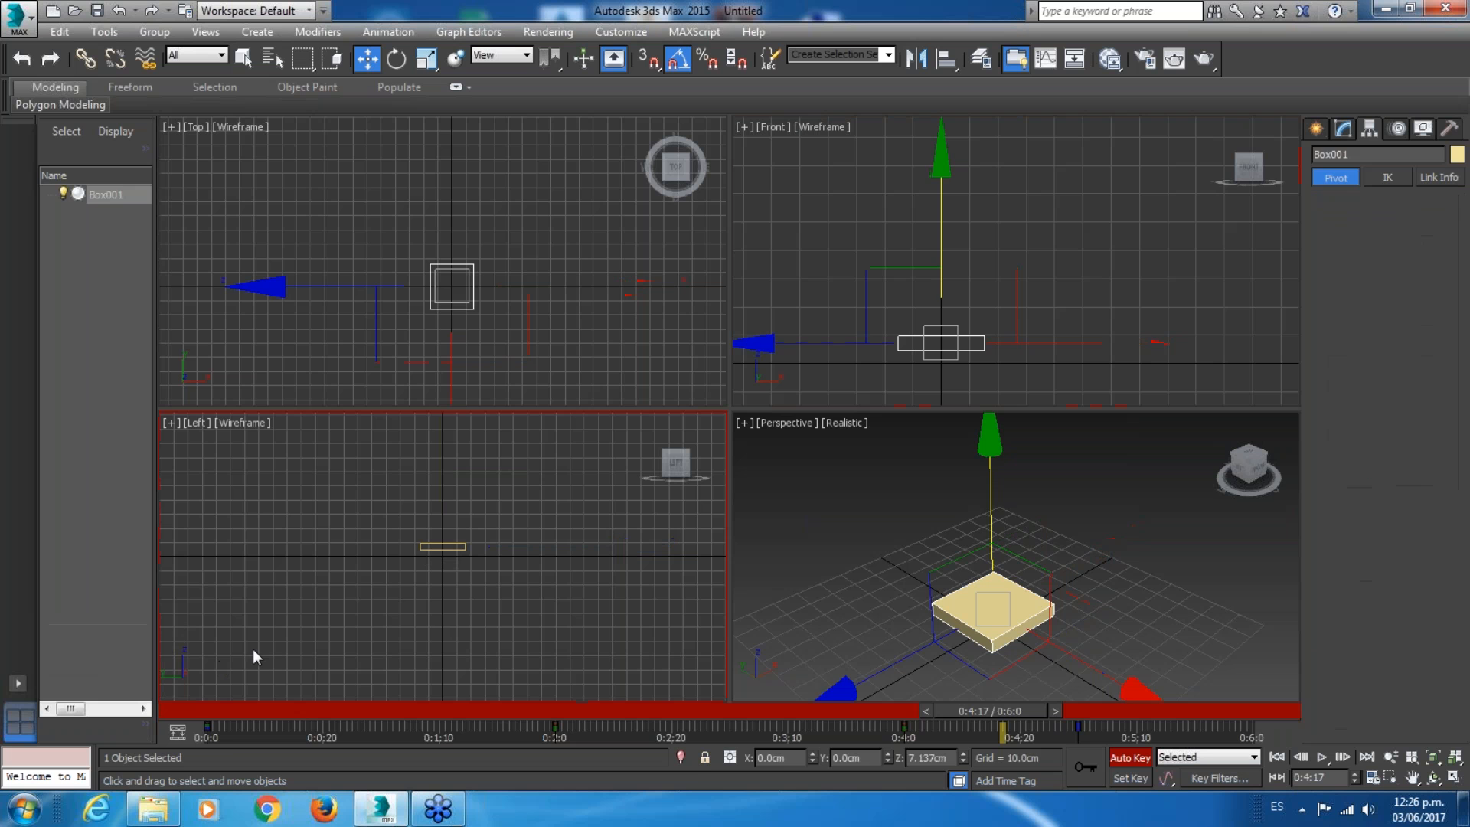
pyautogui.click(1022, 616)
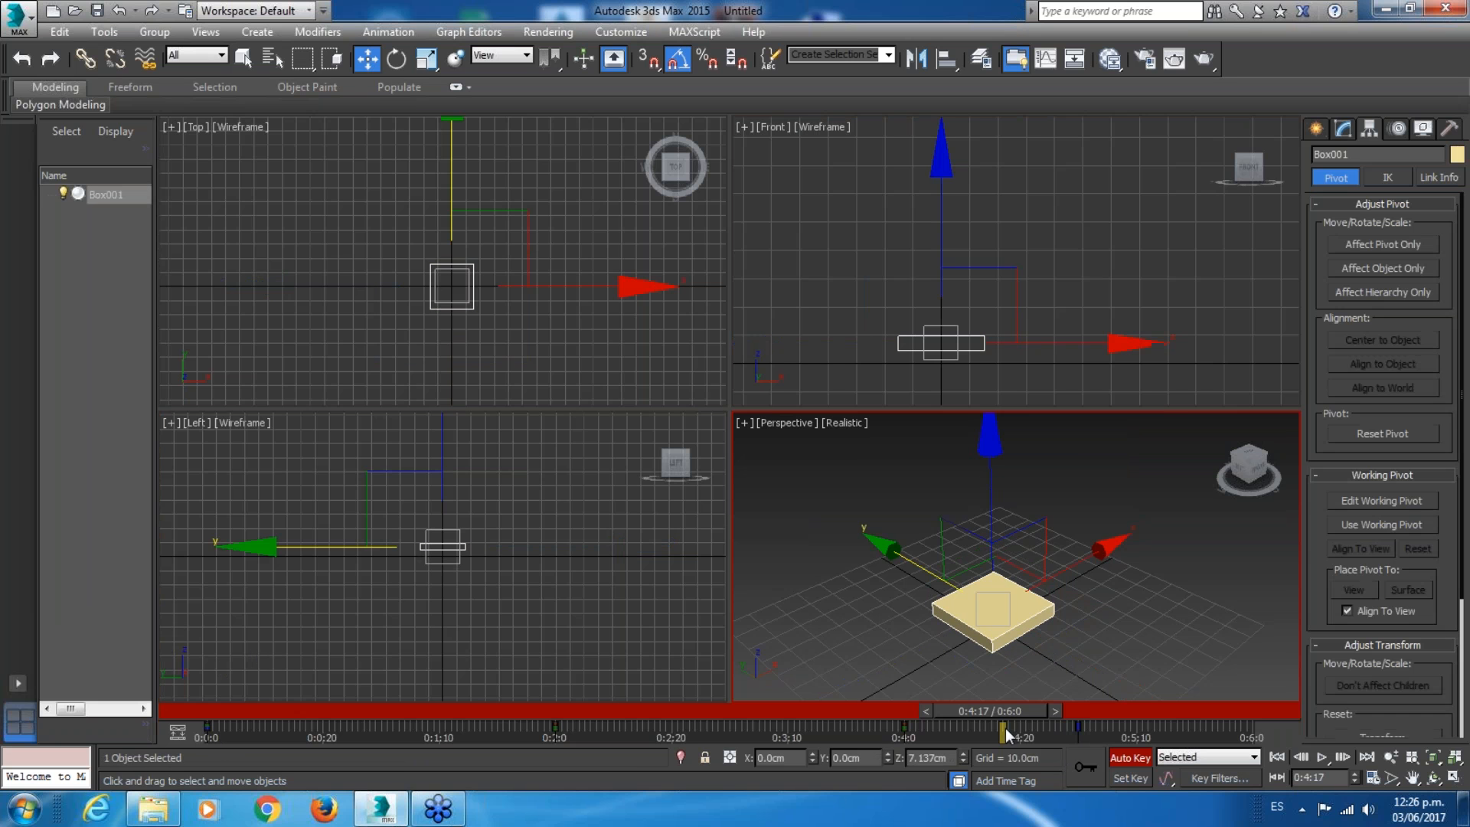
# Compare the box's shape and ground contact at 0:0:0 and 0:5:0 in an enlarged Front view.
pyautogui.moveTo(1054, 710); pyautogui.dragTo(201, 764)
pyautogui.rightClick(971, 229)
pyautogui.scroll(3, 990, 200)
pyautogui.moveTo(996, 390); pyautogui.dragTo(973, 264, button='middle')
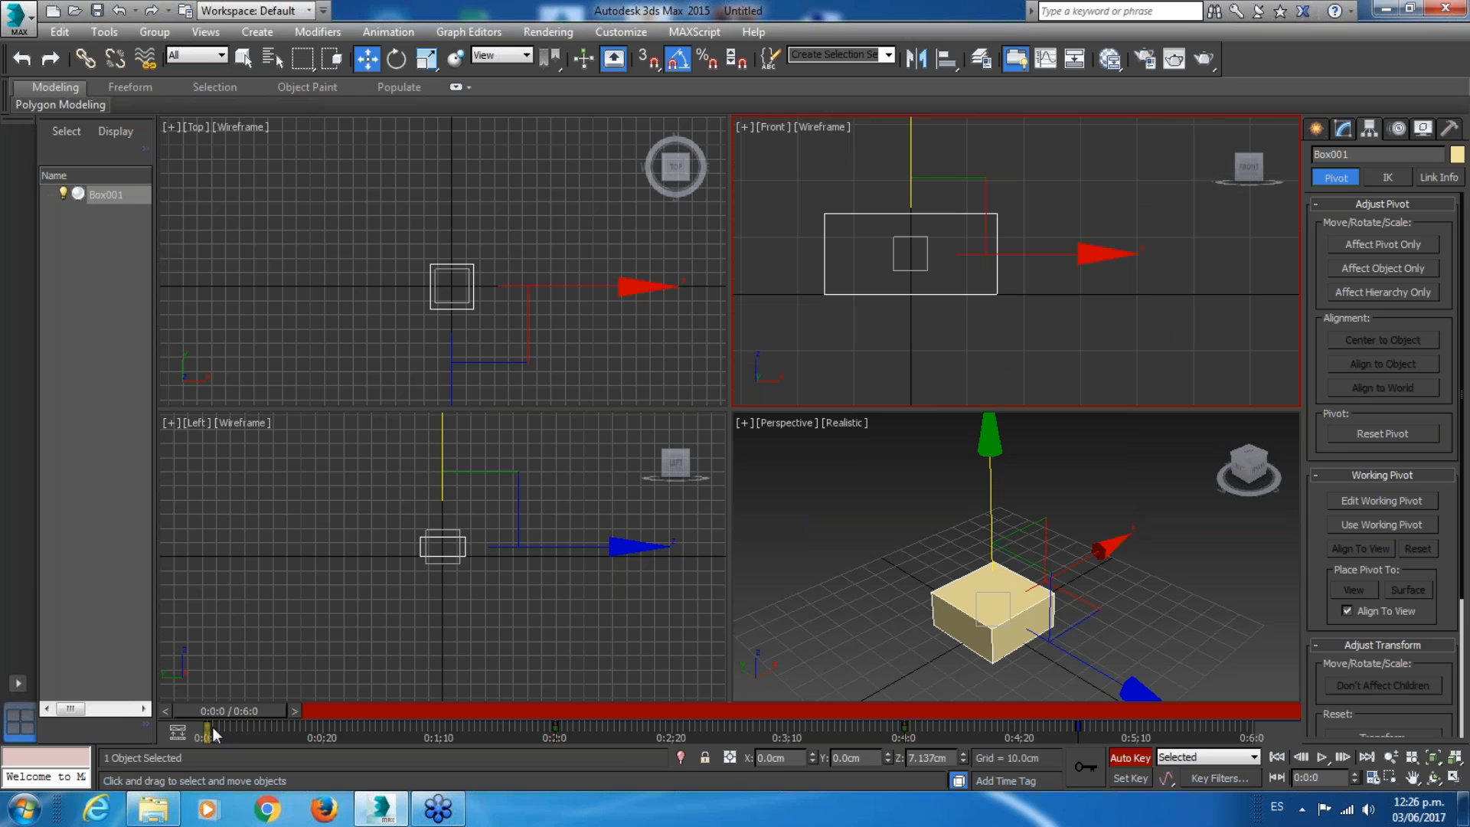
pyautogui.moveTo(1047, 707); pyautogui.dragTo(1066, 709)
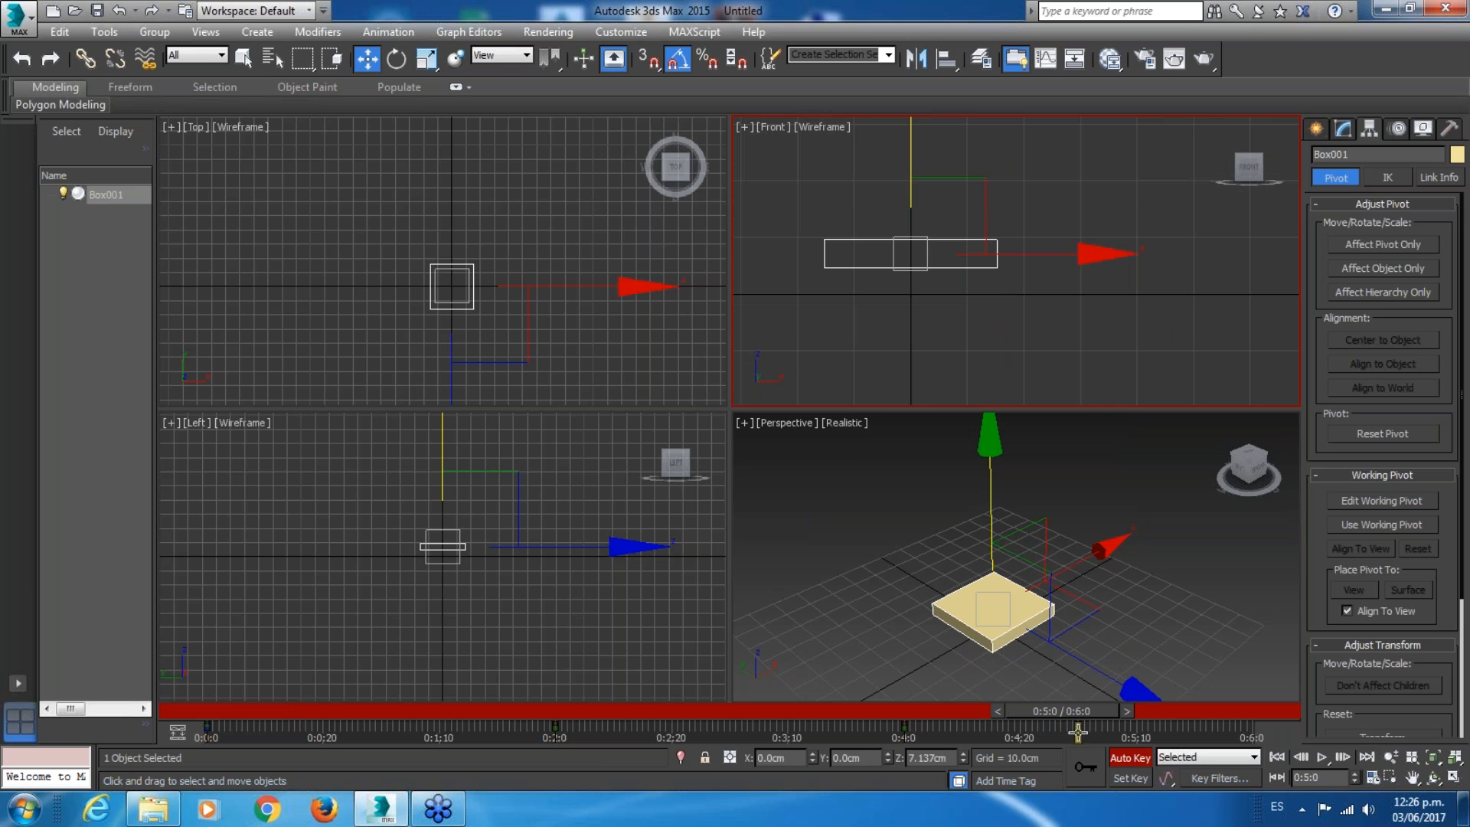
pyautogui.moveTo(957, 222); pyautogui.dragTo(970, 258, button='middle')
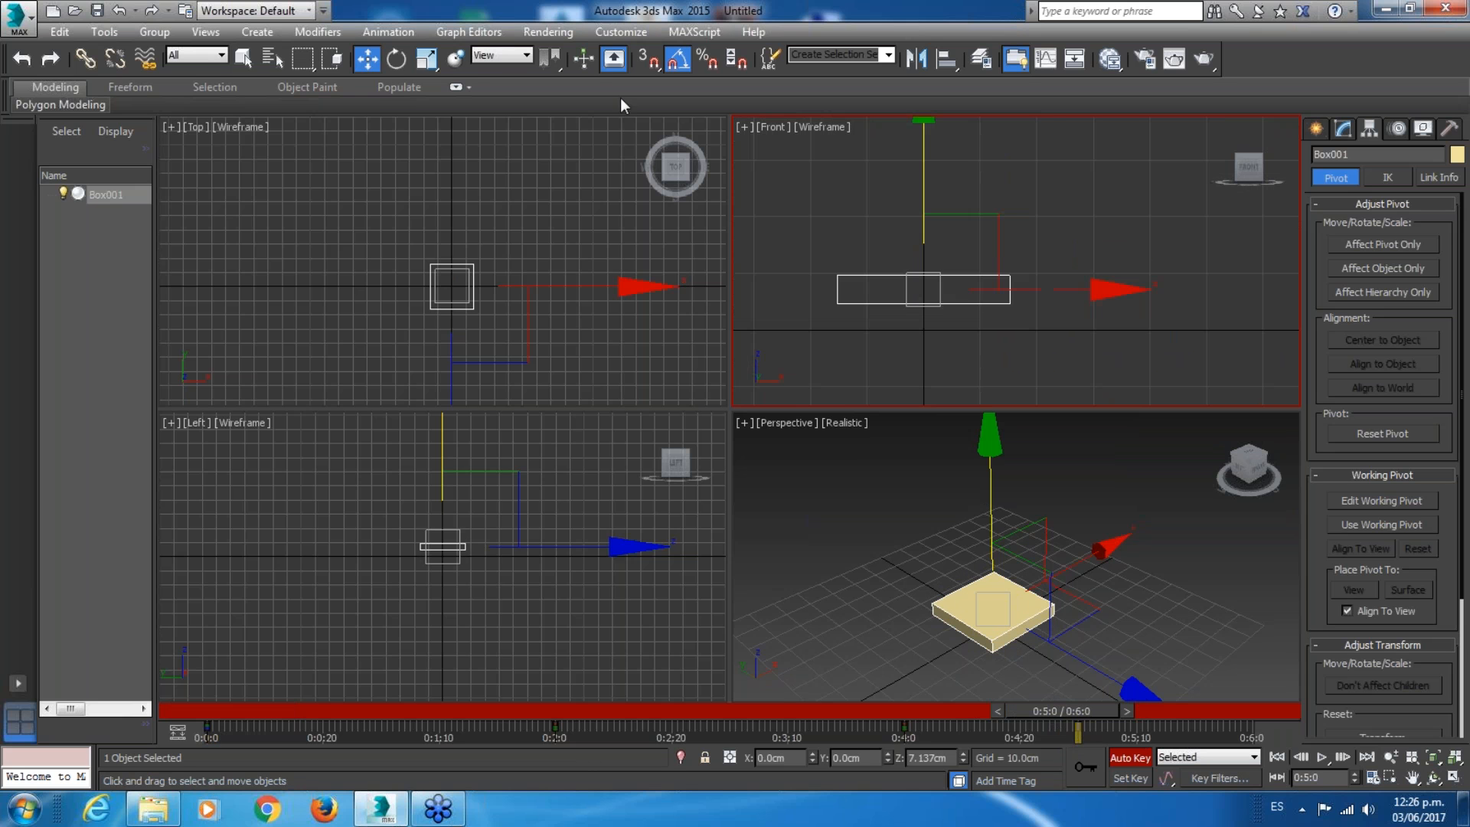
# Flatten the box further to about 16% of its height at 0:5:0 by scaling it vertically in the Front view.
pyautogui.click(426, 58)
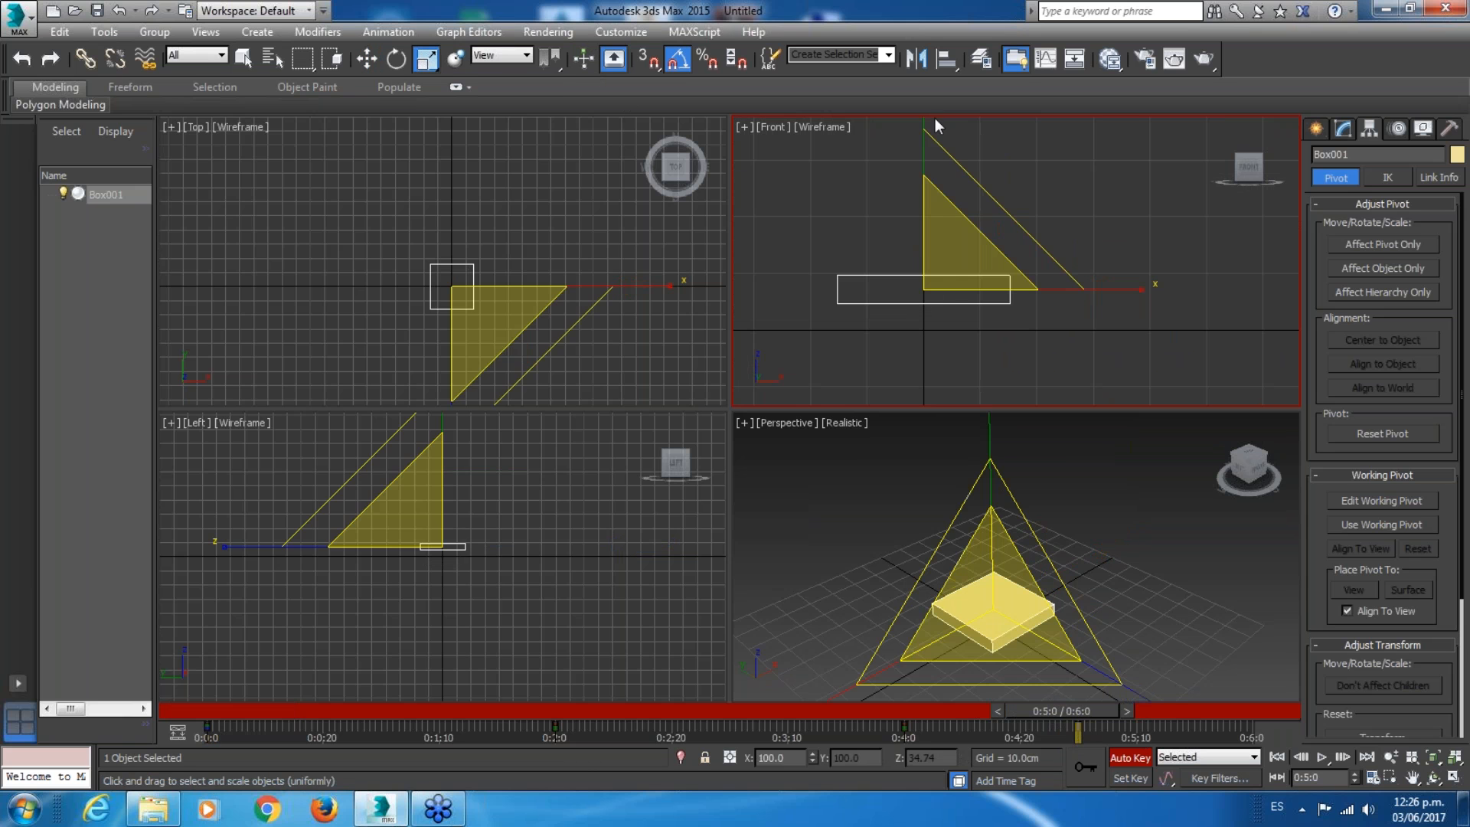
pyautogui.moveTo(953, 244); pyautogui.dragTo(945, 274, button='middle')
pyautogui.moveTo(916, 122); pyautogui.dragTo(917, 214)
pyautogui.press('w')
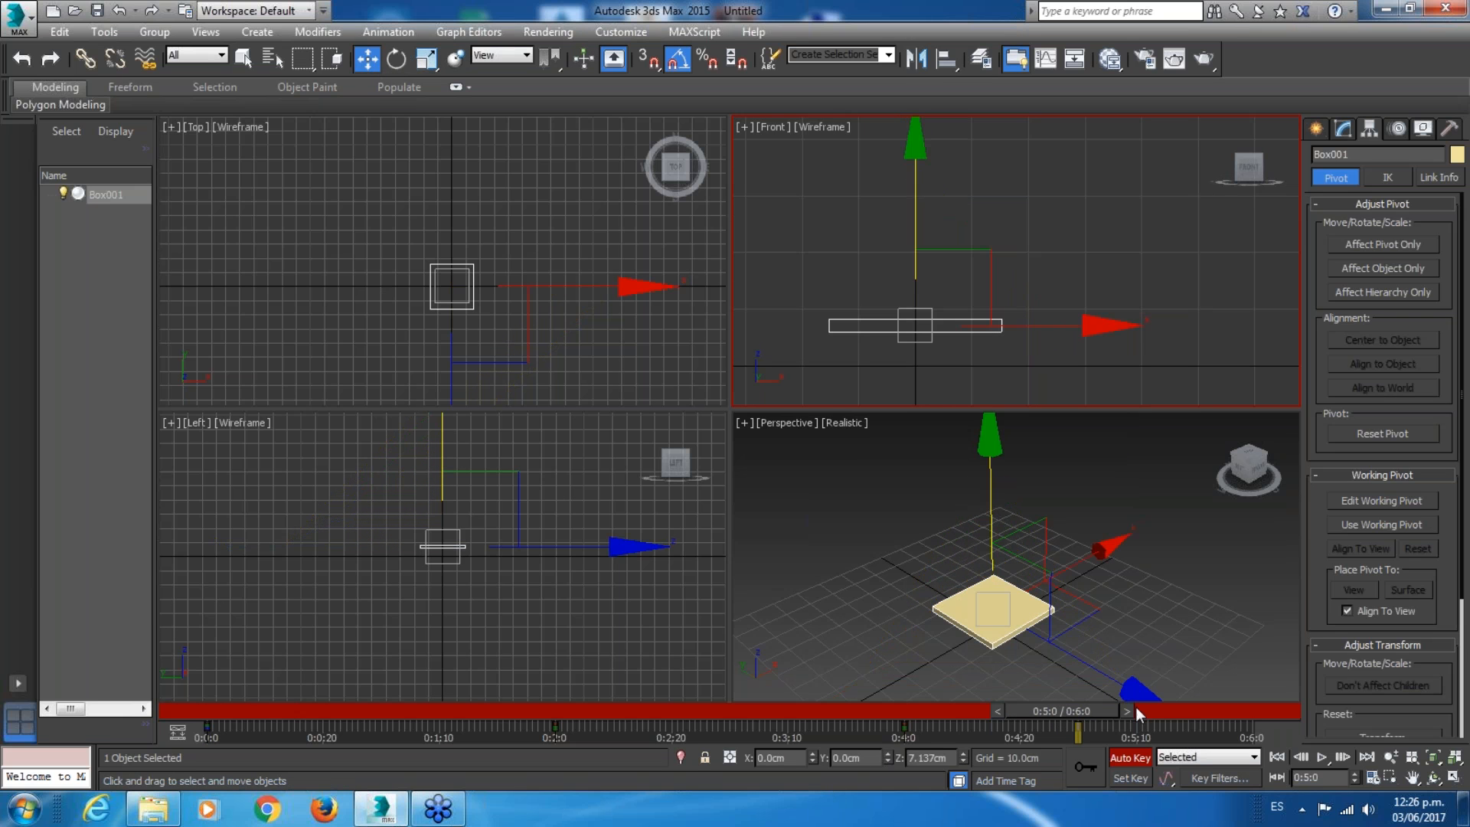
# Scrub through the animation from 0:0:0 past 0:2:0 to examine the box's shape, spin and height between keys.
pyautogui.moveTo(1087, 712); pyautogui.dragTo(172, 818)
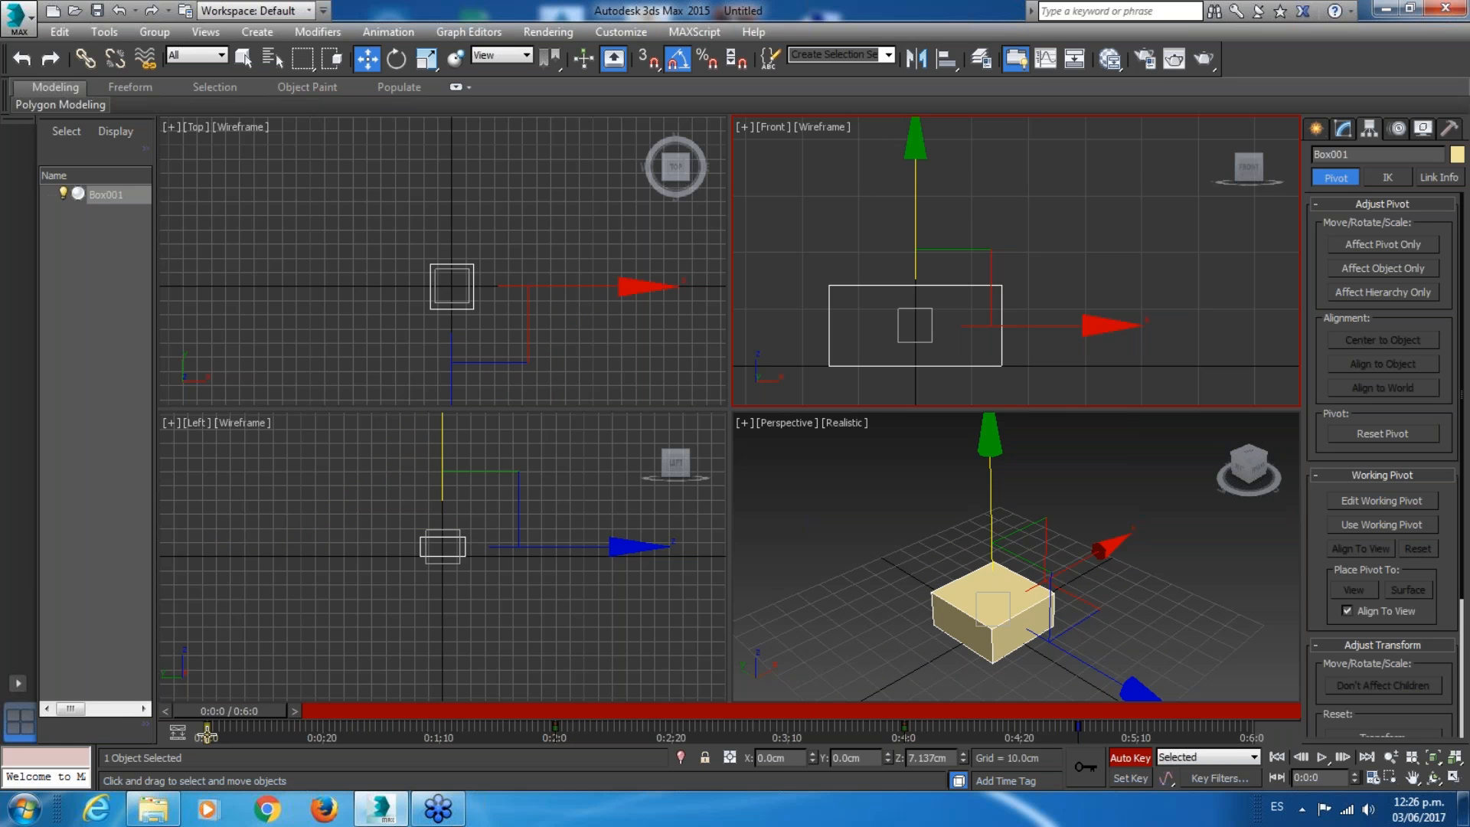
pyautogui.moveTo(270, 712); pyautogui.dragTo(325, 709)
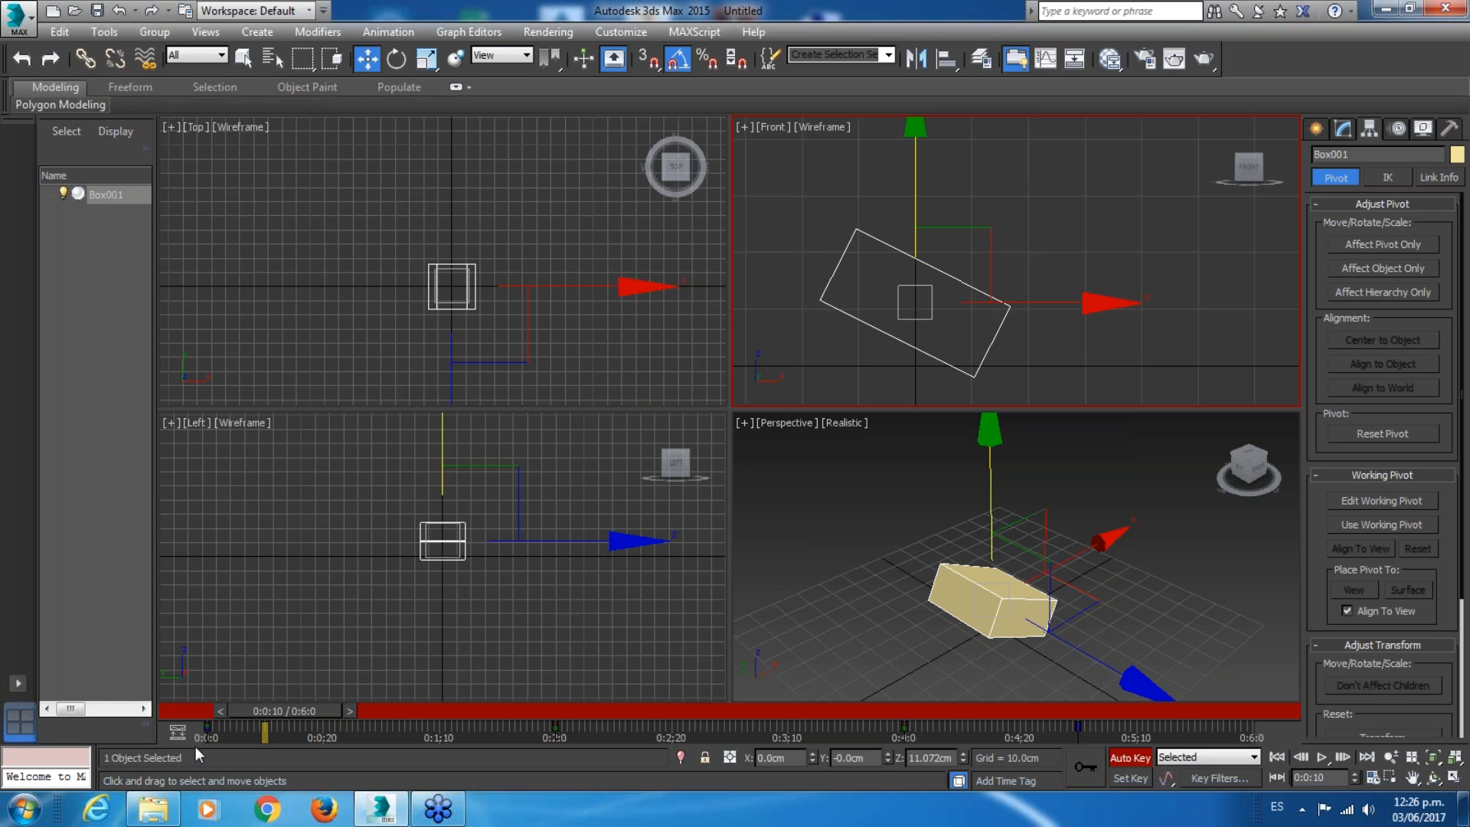
pyautogui.moveTo(257, 710); pyautogui.dragTo(535, 726)
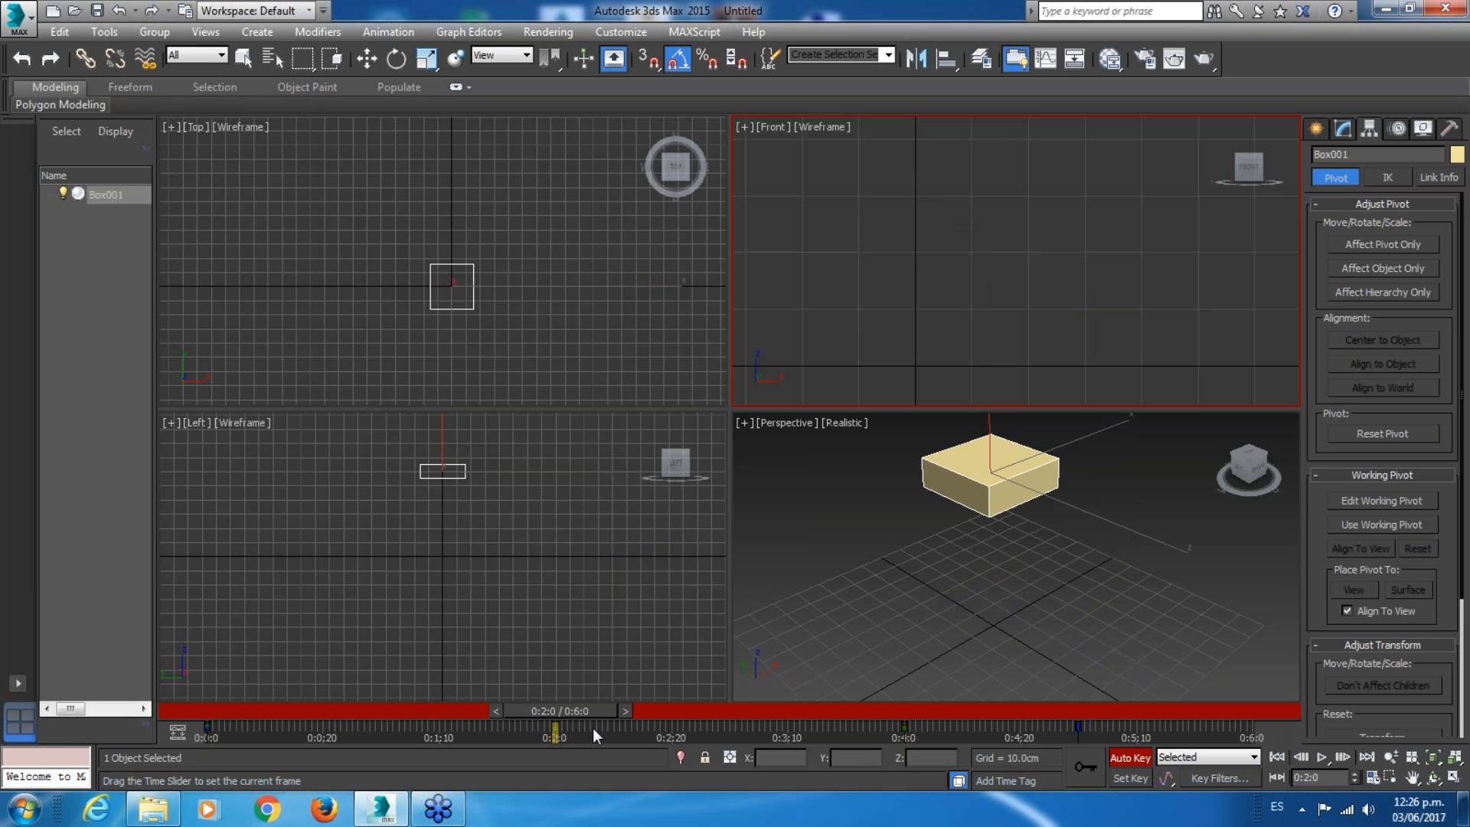
pyautogui.moveTo(593, 727); pyautogui.dragTo(871, 725)
pyautogui.press('w')
pyautogui.moveTo(917, 217); pyautogui.dragTo(926, 169, button='middle')
# Go to 0:1:0 and scale the box up uniformly to about 380% in the Perspective view with Auto Key on.
pyautogui.moveTo(898, 712); pyautogui.dragTo(419, 737)
pyautogui.press('w')
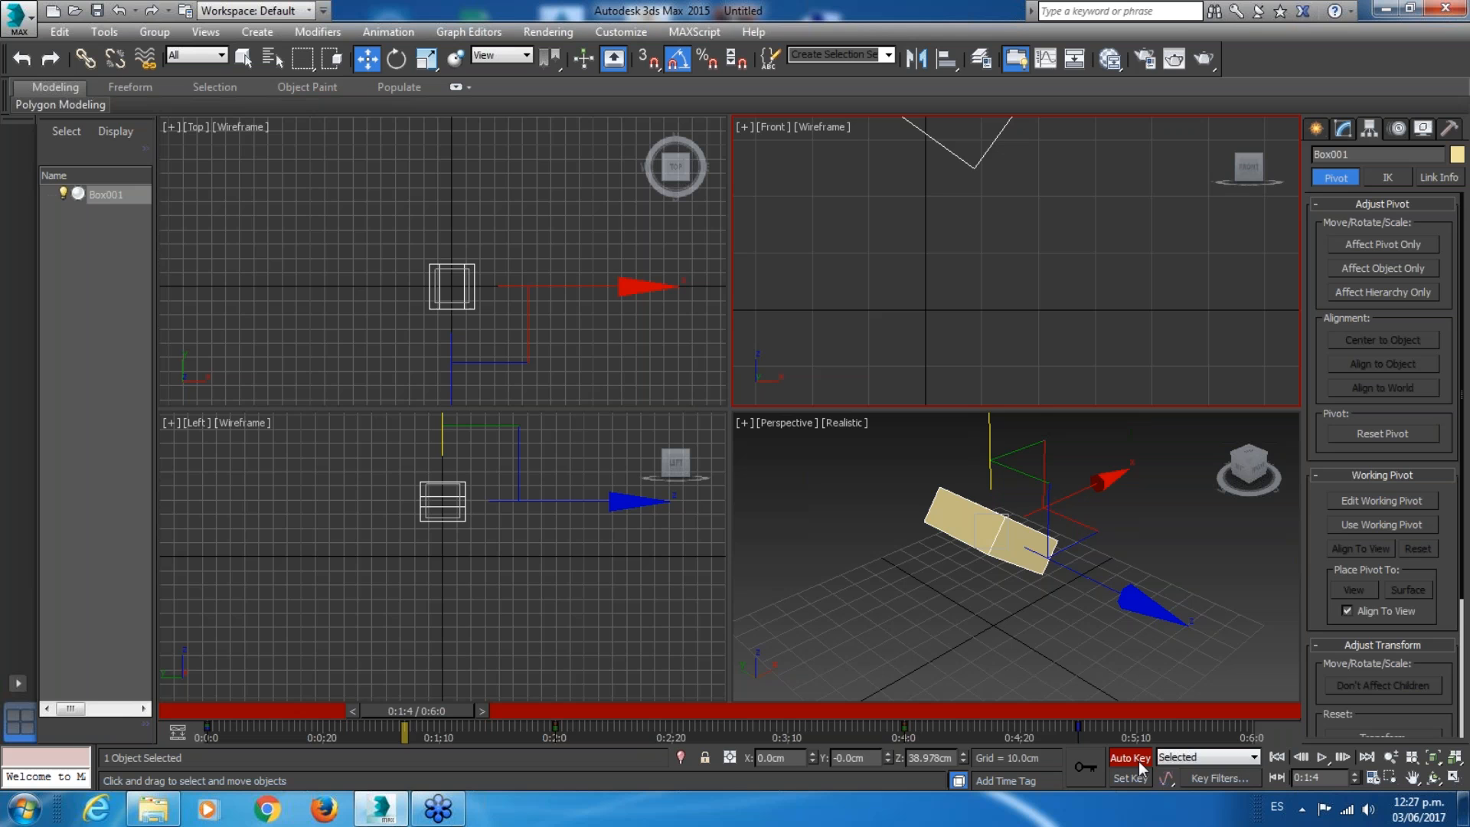
pyautogui.moveTo(438, 704); pyautogui.dragTo(412, 718)
pyautogui.press('w')
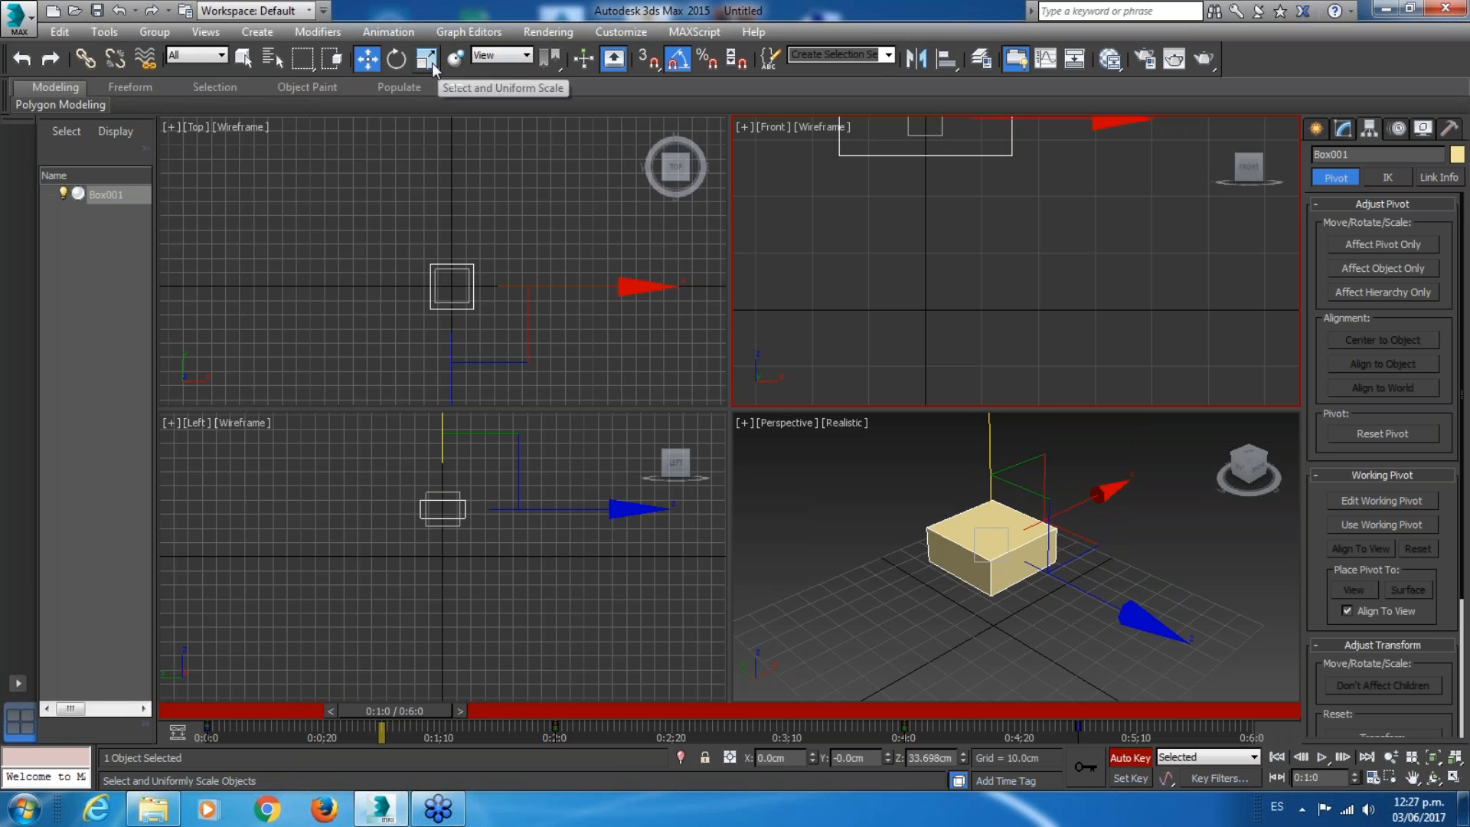
pyautogui.click(427, 59)
pyautogui.click(981, 531)
pyautogui.moveTo(981, 531); pyautogui.dragTo(1140, 273)
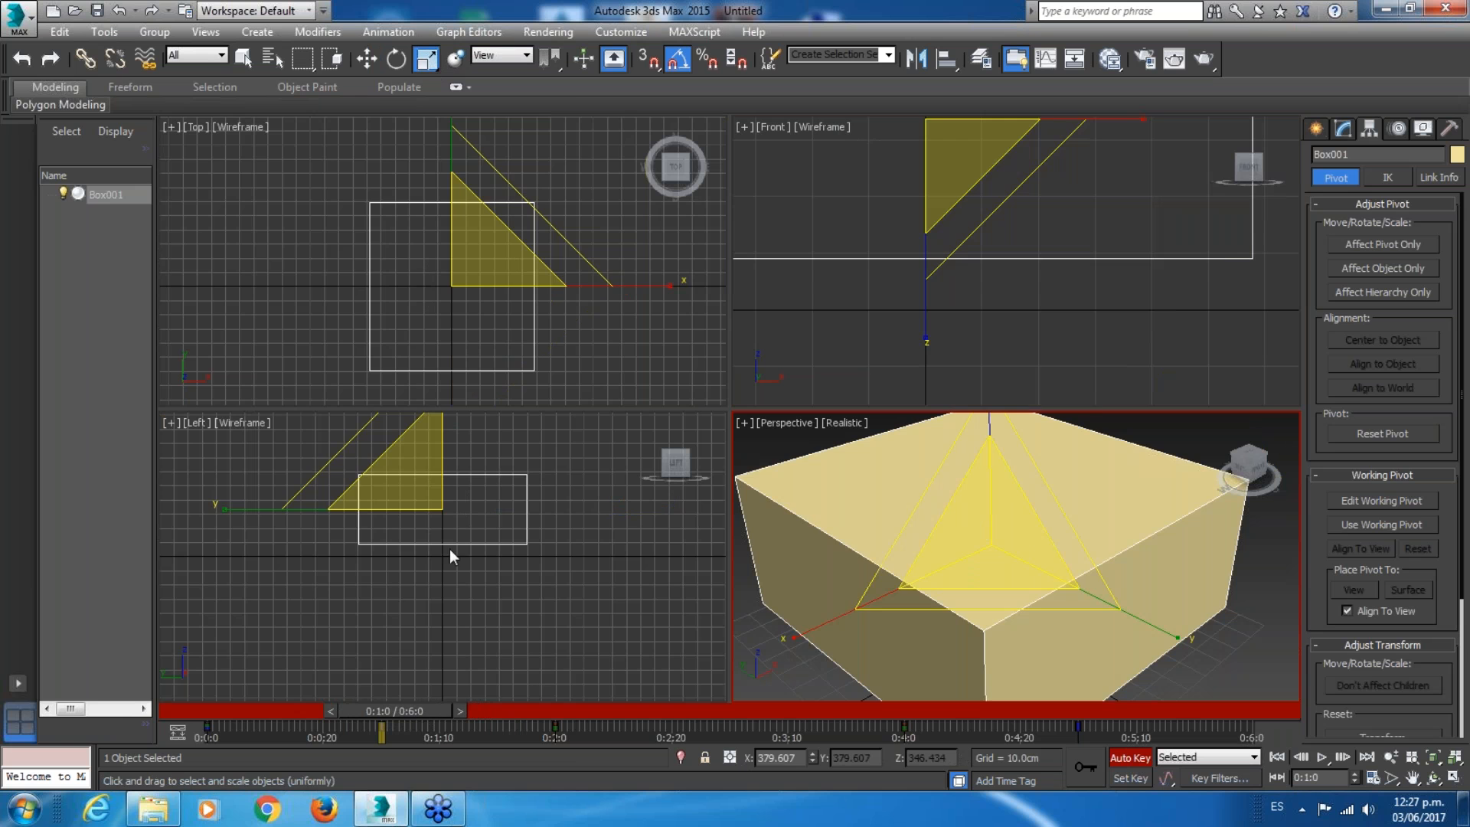
# Compare the box's size at 0:0:0, 0:1:0 and 0:5:0 by scrubbing the timeline.
pyautogui.moveTo(420, 710); pyautogui.dragTo(237, 715)
pyautogui.press('r')
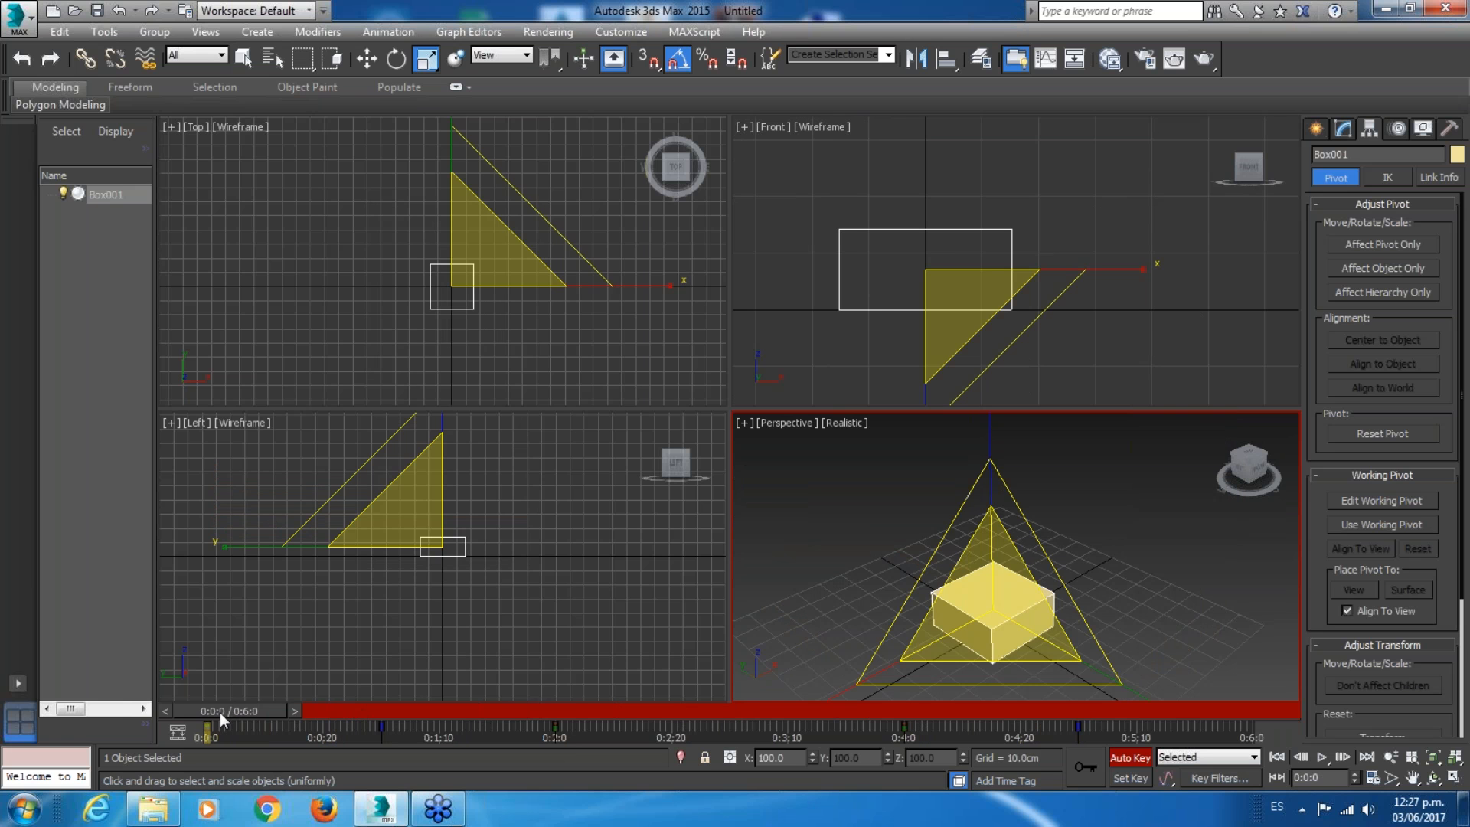
pyautogui.moveTo(218, 712); pyautogui.dragTo(381, 717)
pyautogui.press('r')
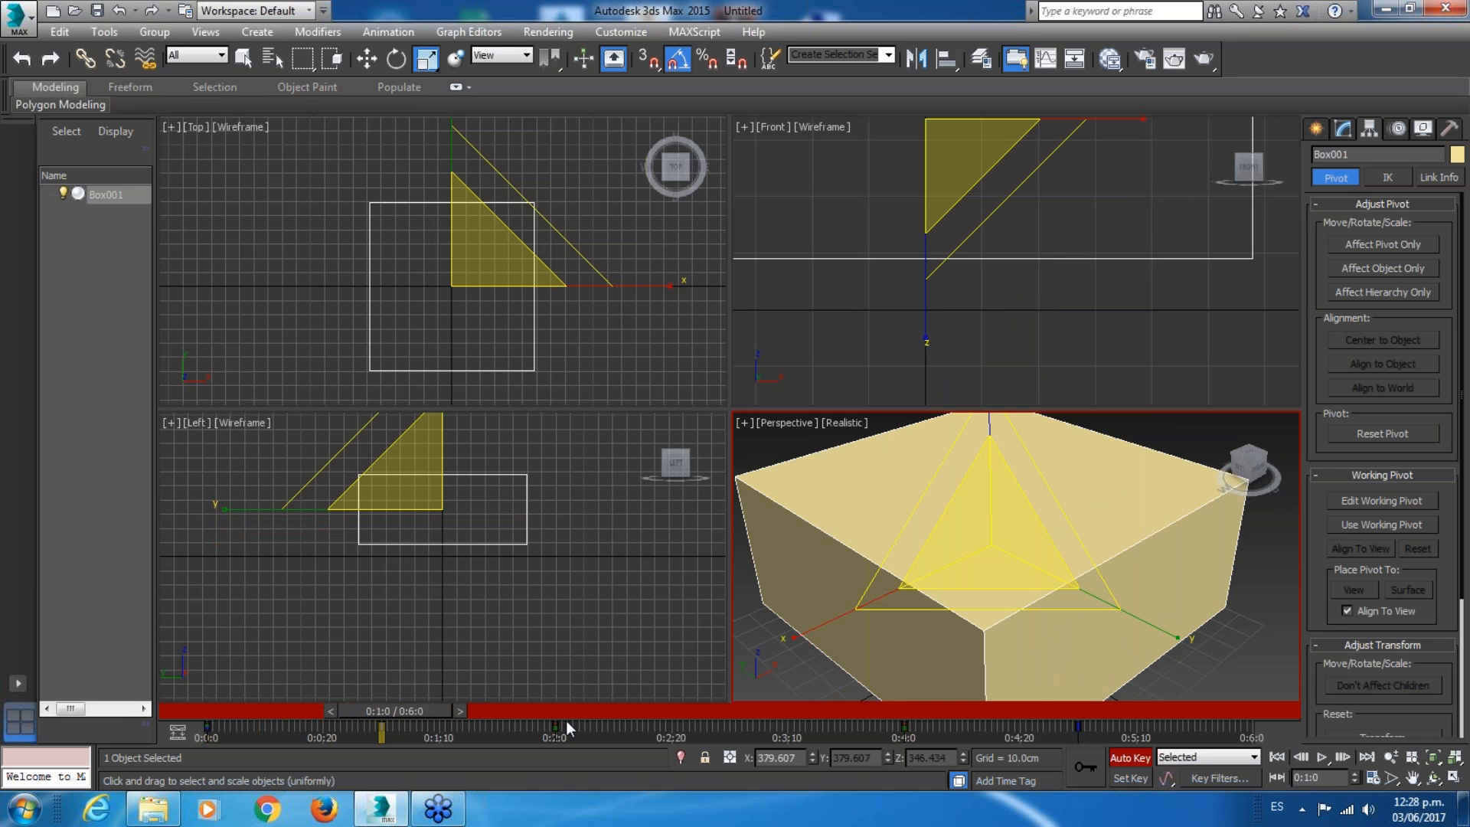
pyautogui.moveTo(426, 709); pyautogui.dragTo(360, 733)
pyautogui.moveTo(558, 706); pyautogui.dragTo(402, 746)
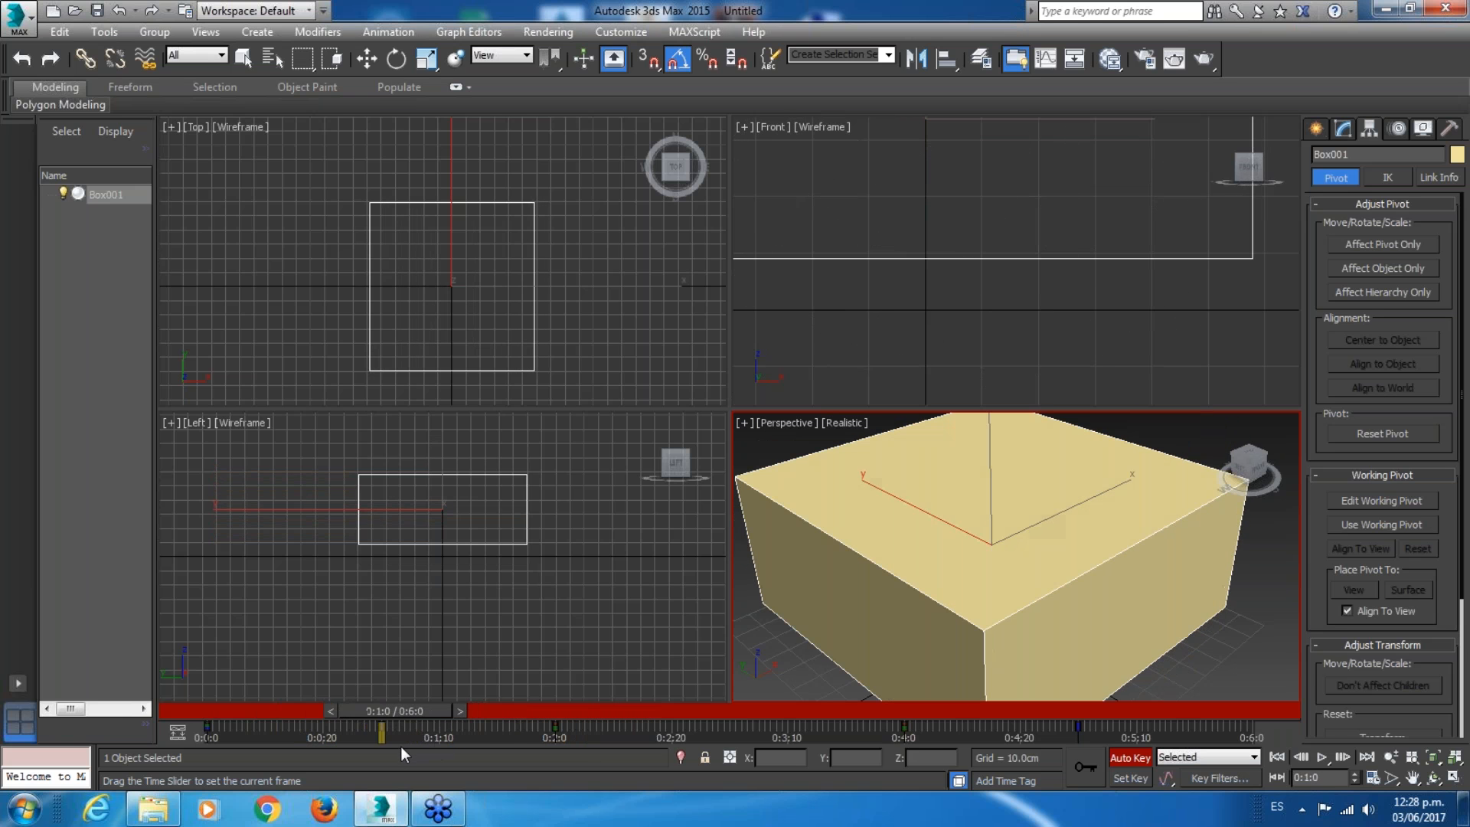
pyautogui.press('r')
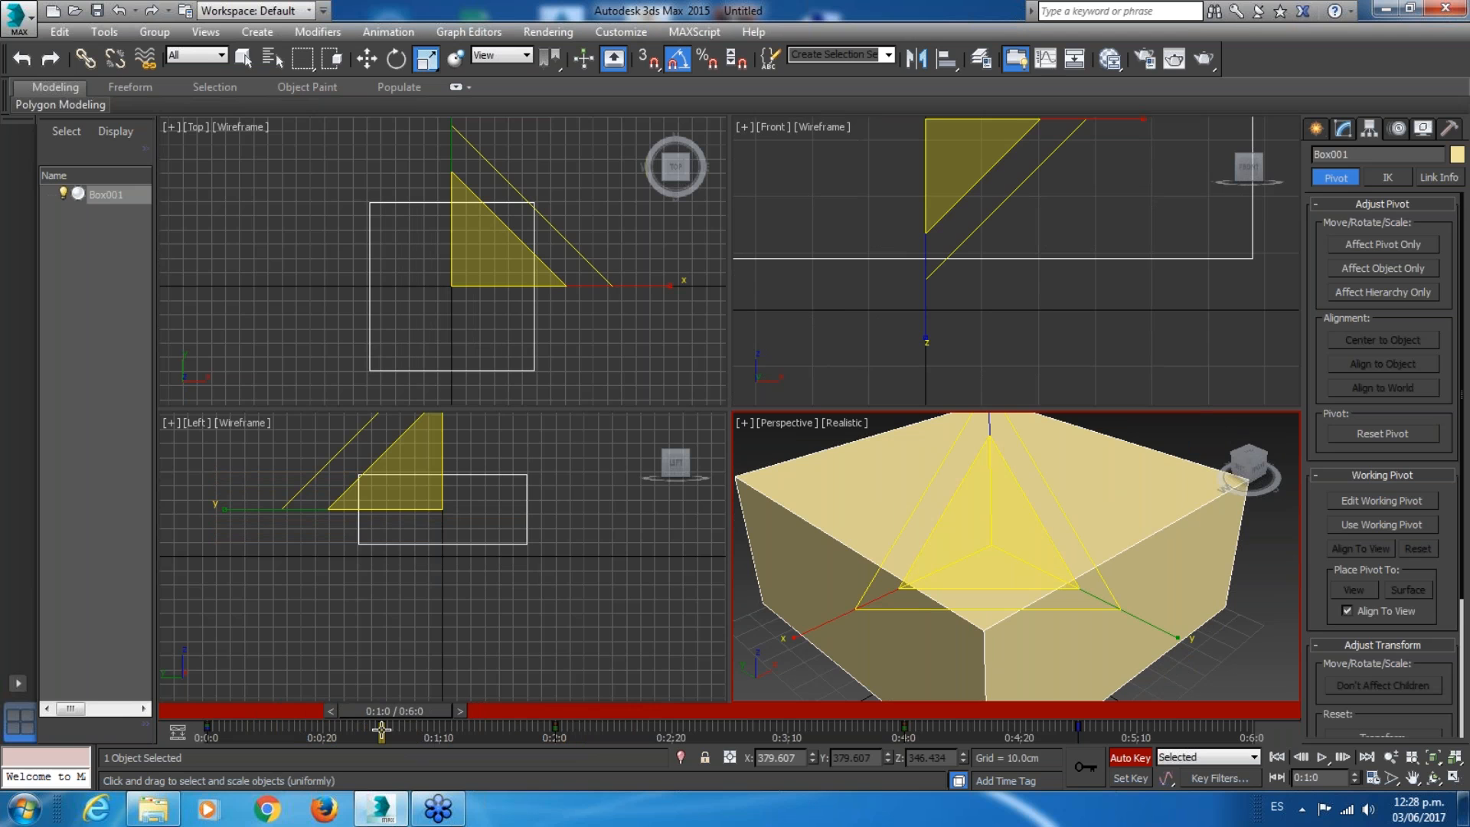
pyautogui.moveTo(1043, 700); pyautogui.dragTo(1062, 724)
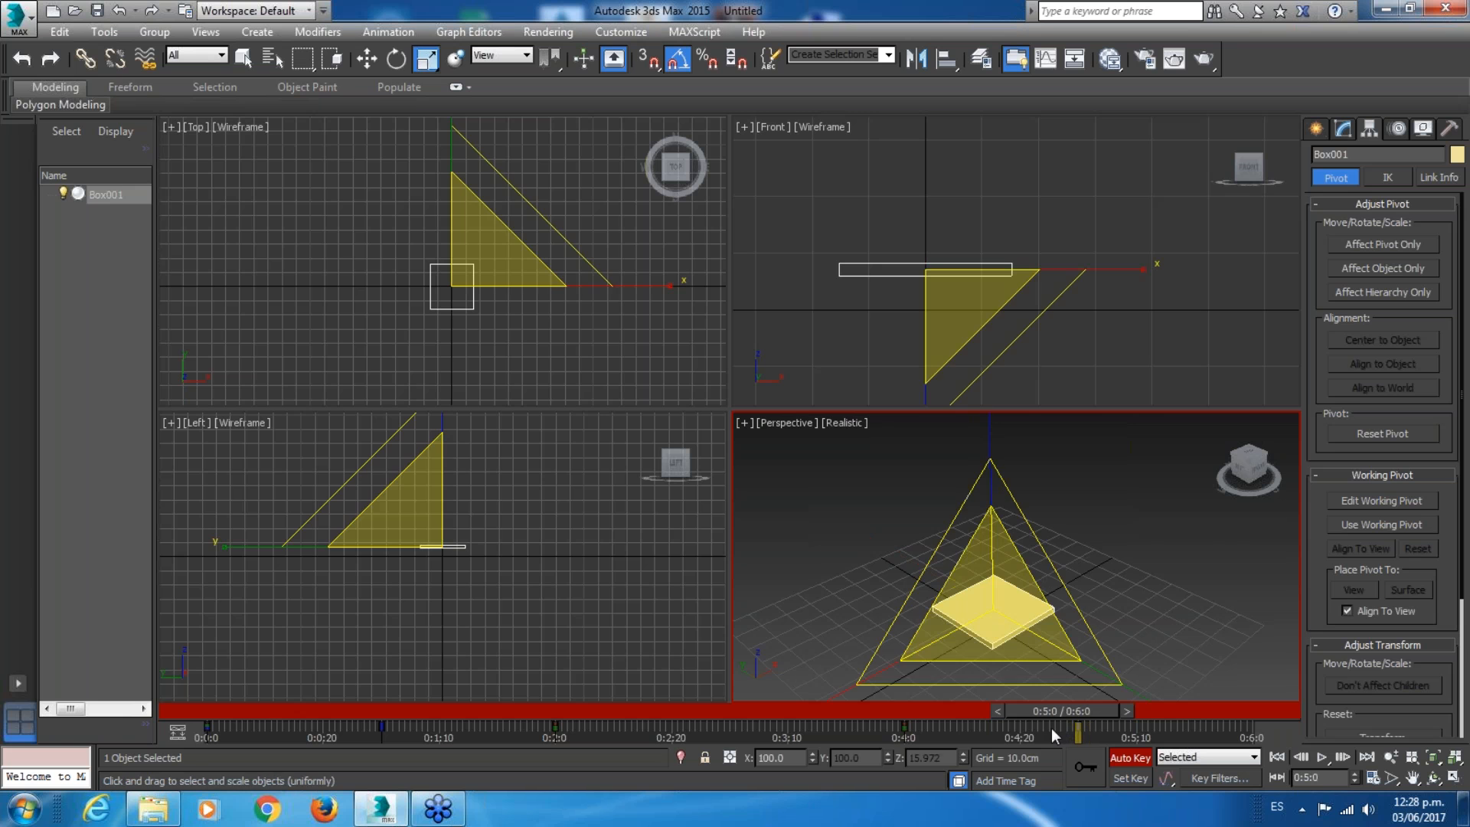
# Shrink the box uniformly to about 22% of its width at 0:2:25 in the Perspective view.
pyautogui.moveTo(347, 702); pyautogui.dragTo(706, 705)
pyautogui.press('r')
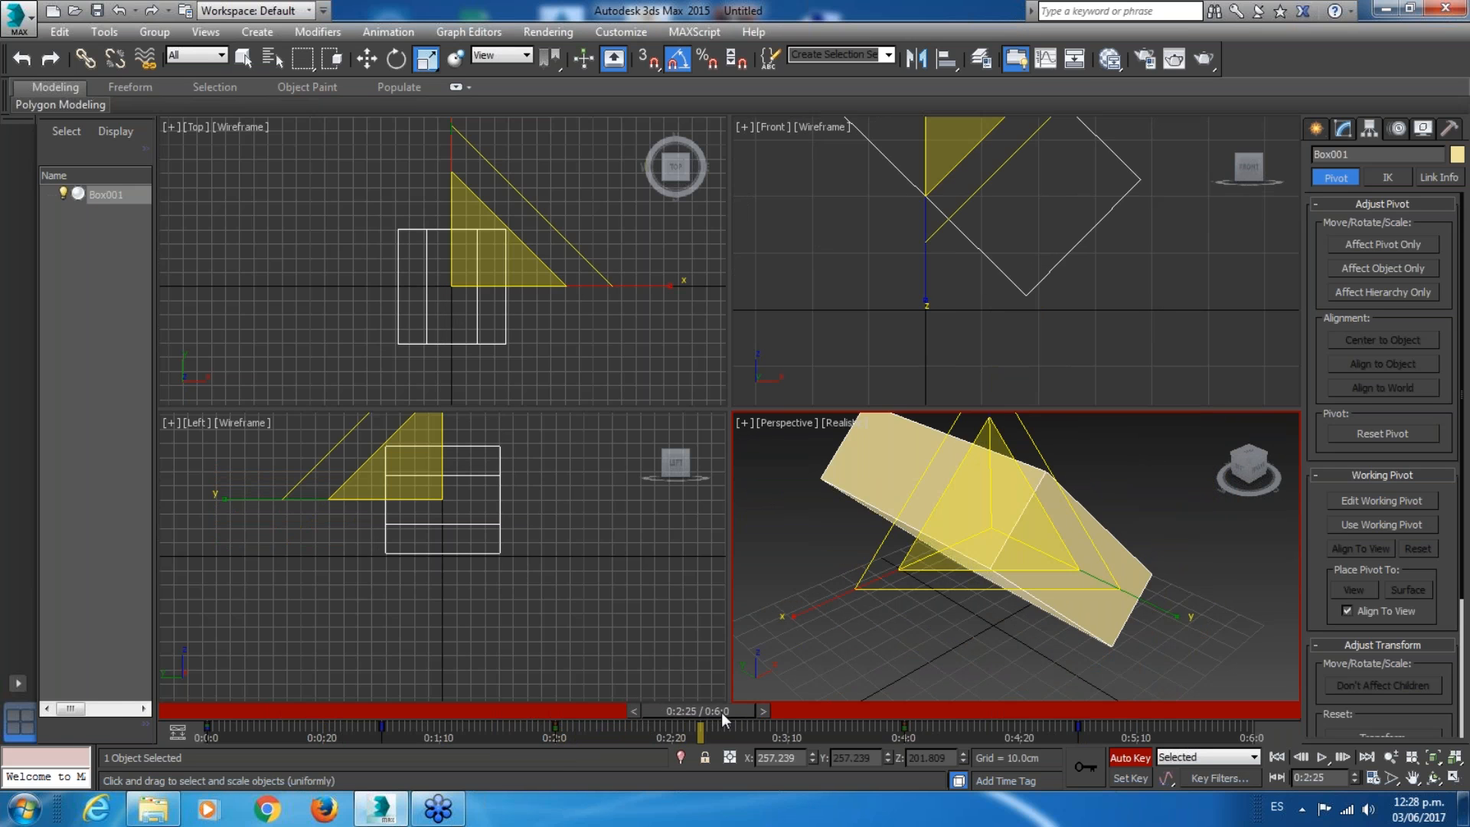
pyautogui.moveTo(992, 501); pyautogui.dragTo(993, 582)
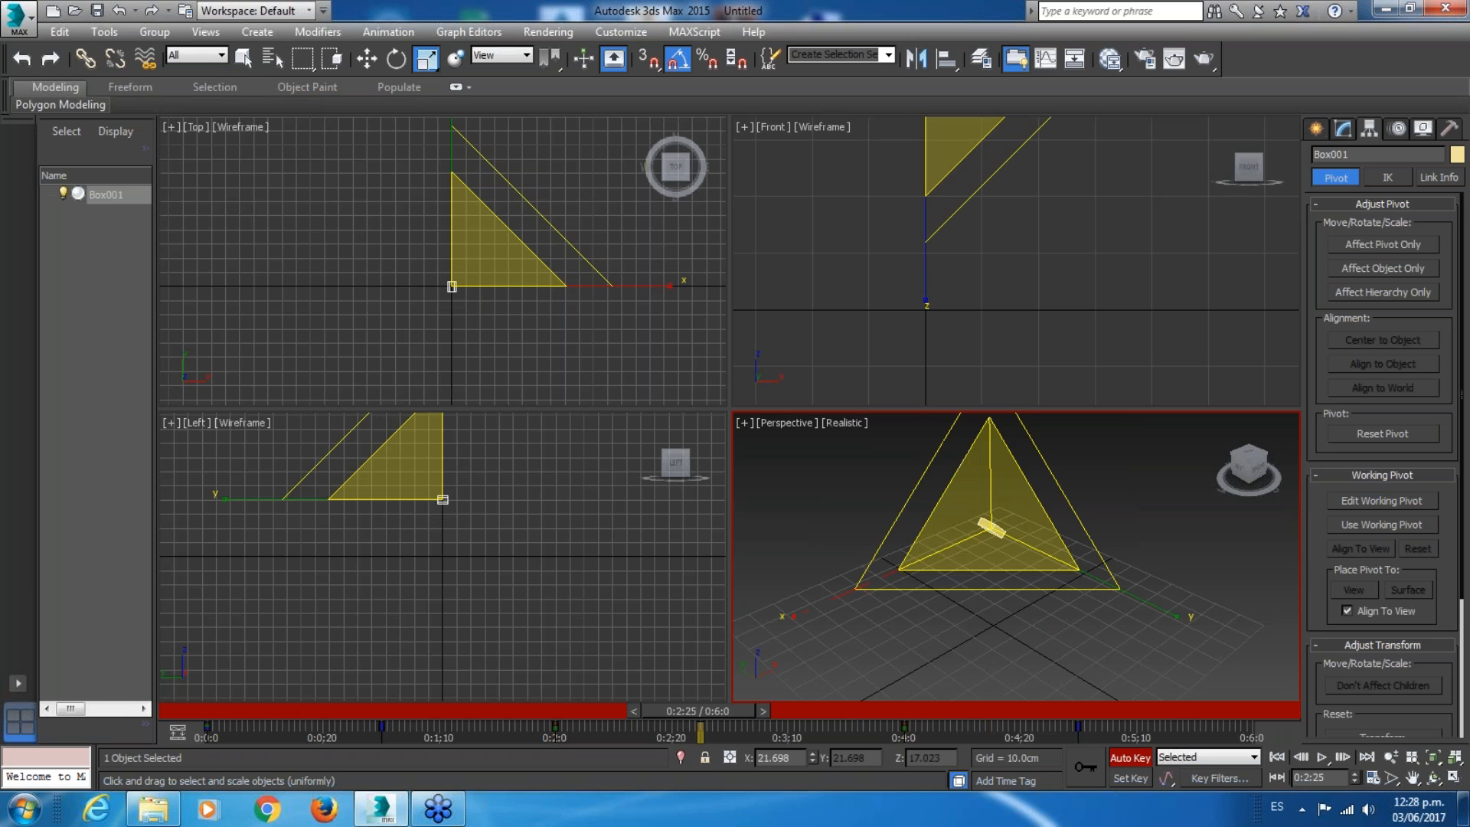
# Play the animation from 0:0:0, turn off Auto Key and switch to the Move tool.
pyautogui.moveTo(739, 712); pyautogui.dragTo(203, 762)
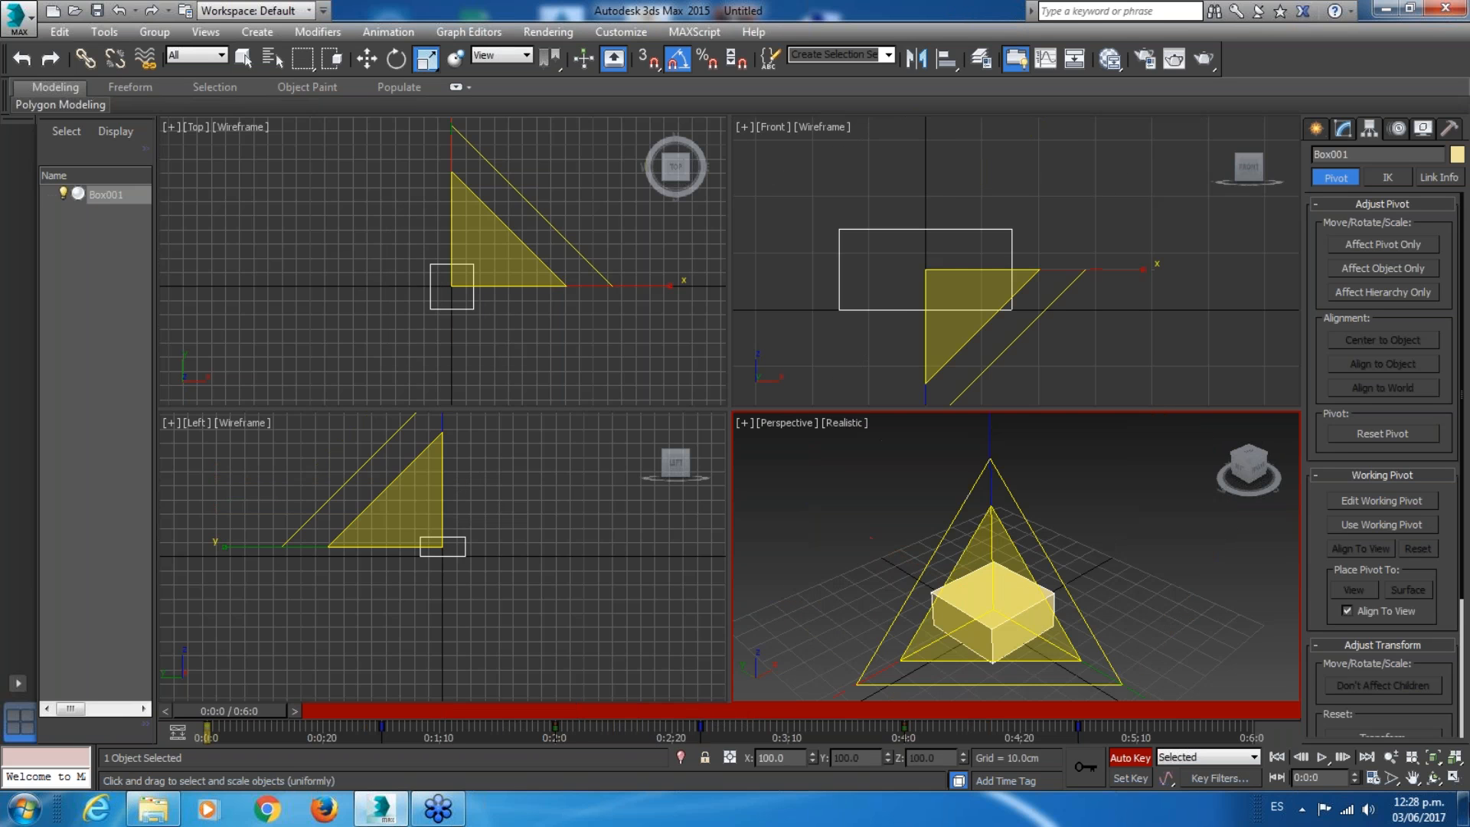
pyautogui.click(1323, 758)
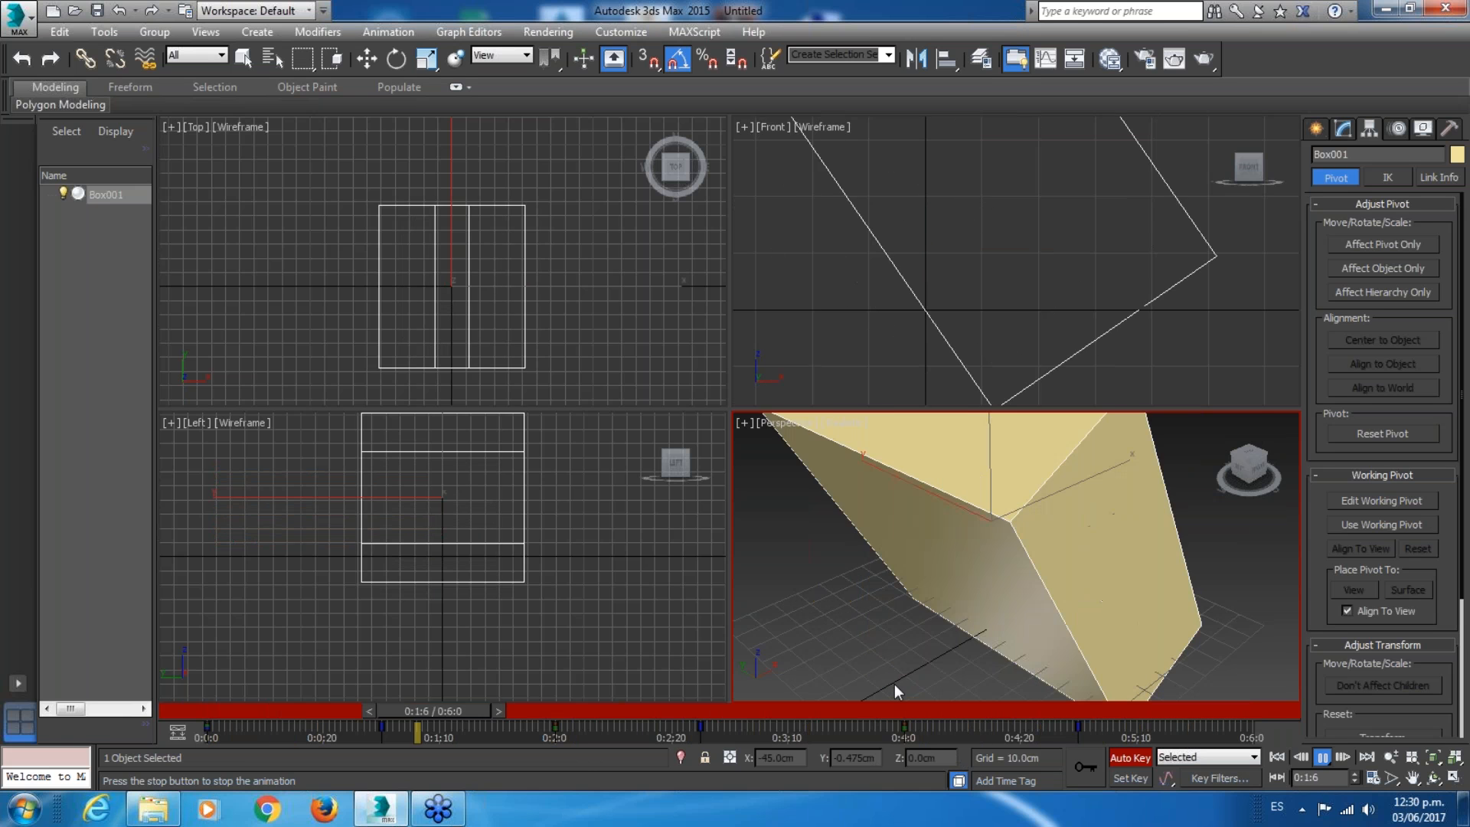
pyautogui.click(1131, 758)
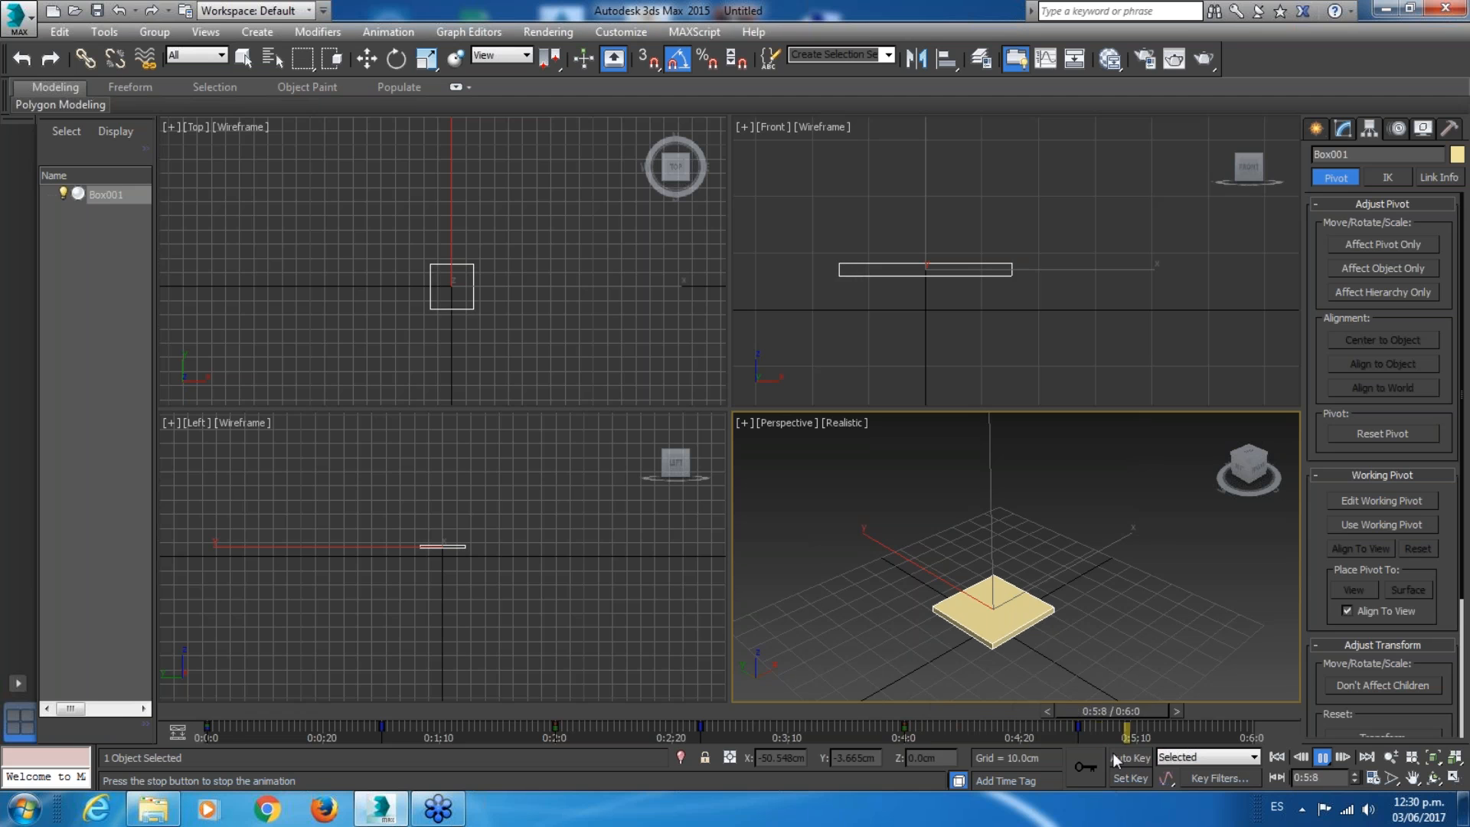
pyautogui.click(370, 62)
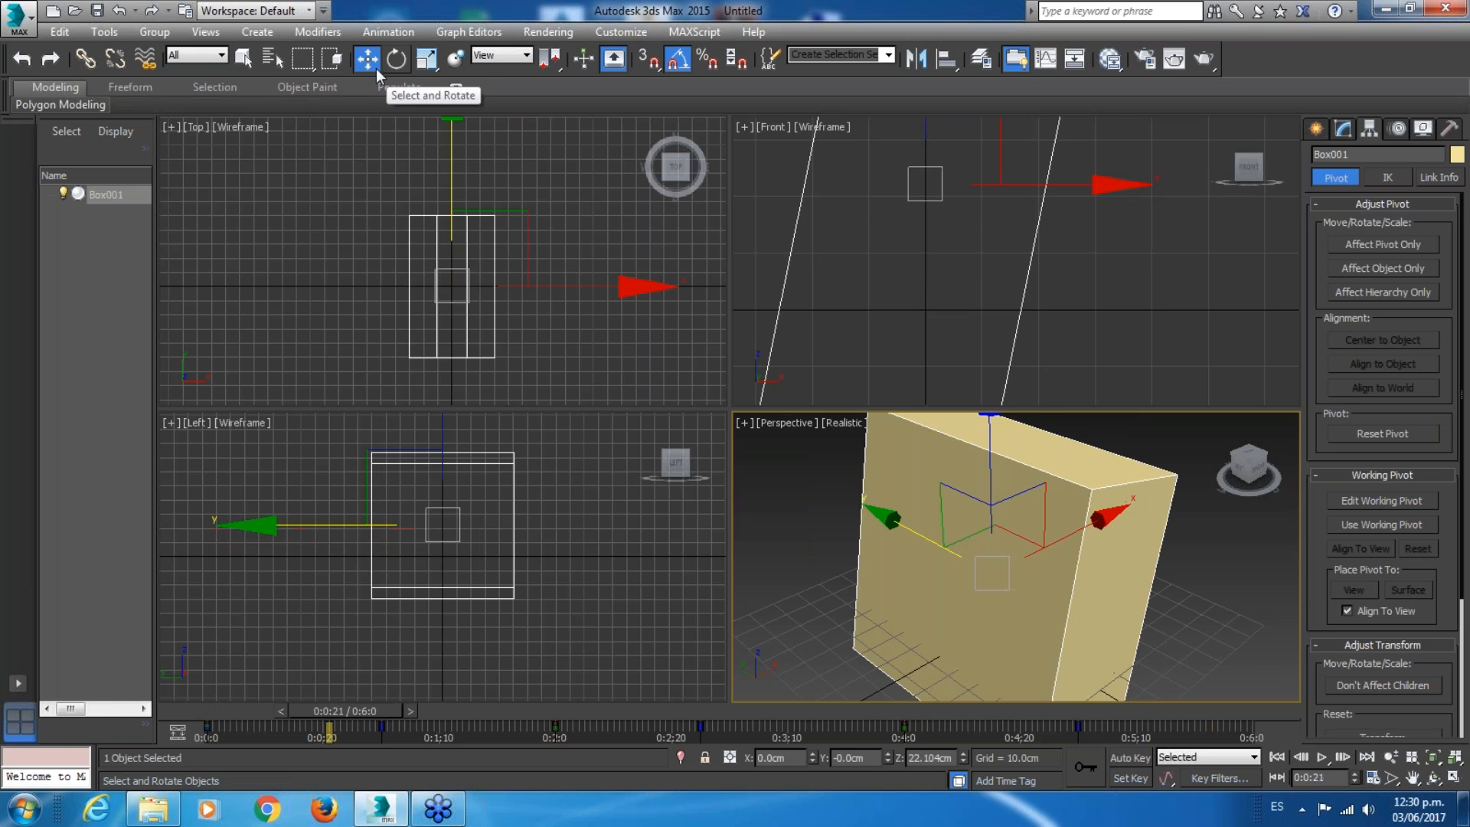
# Save the scene as animacion02.max, and play the animation from the start before stopping it.
pyautogui.hotkey('ctrl', 's')
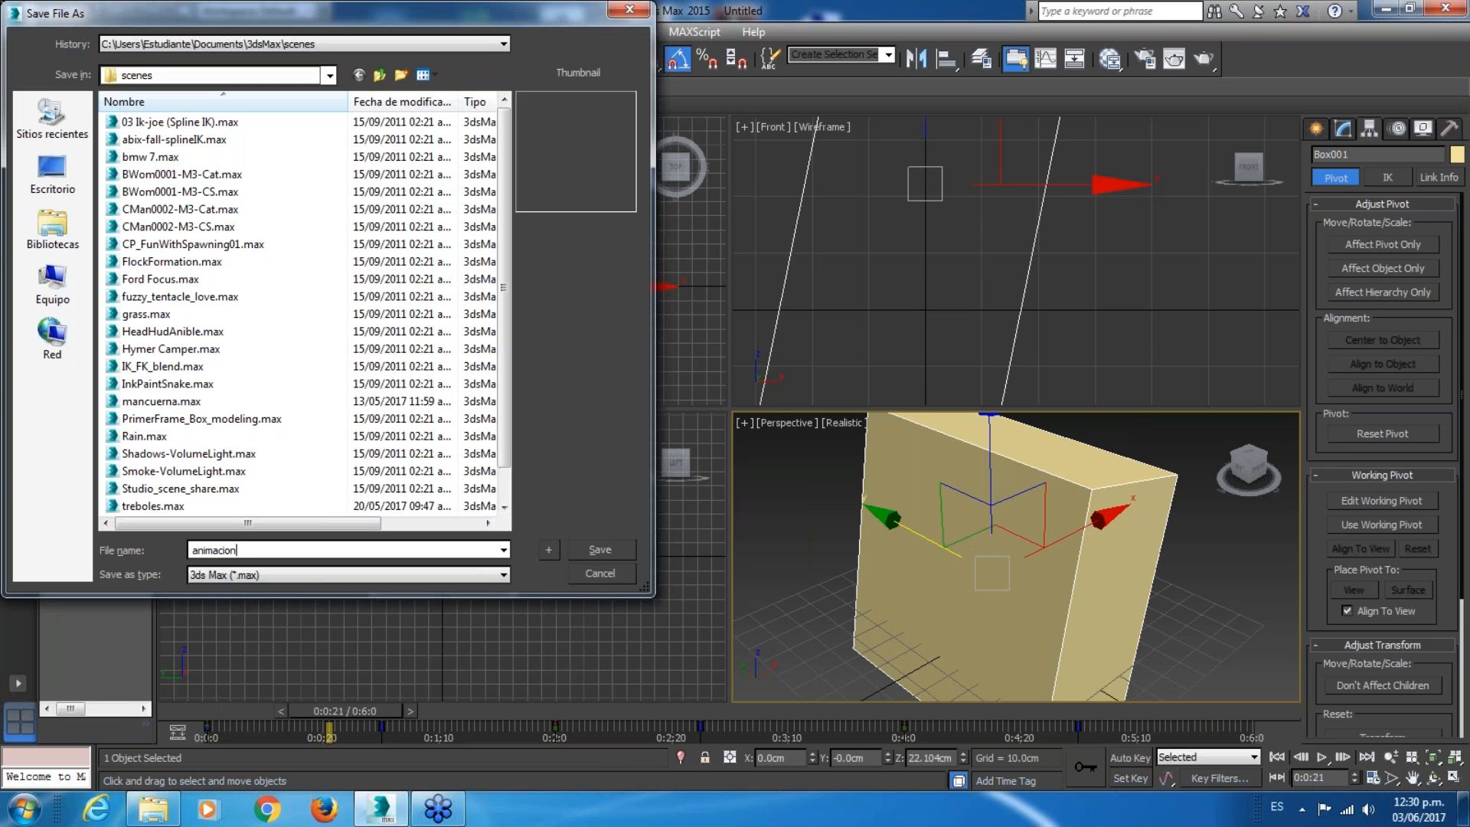
pyautogui.press('Return')
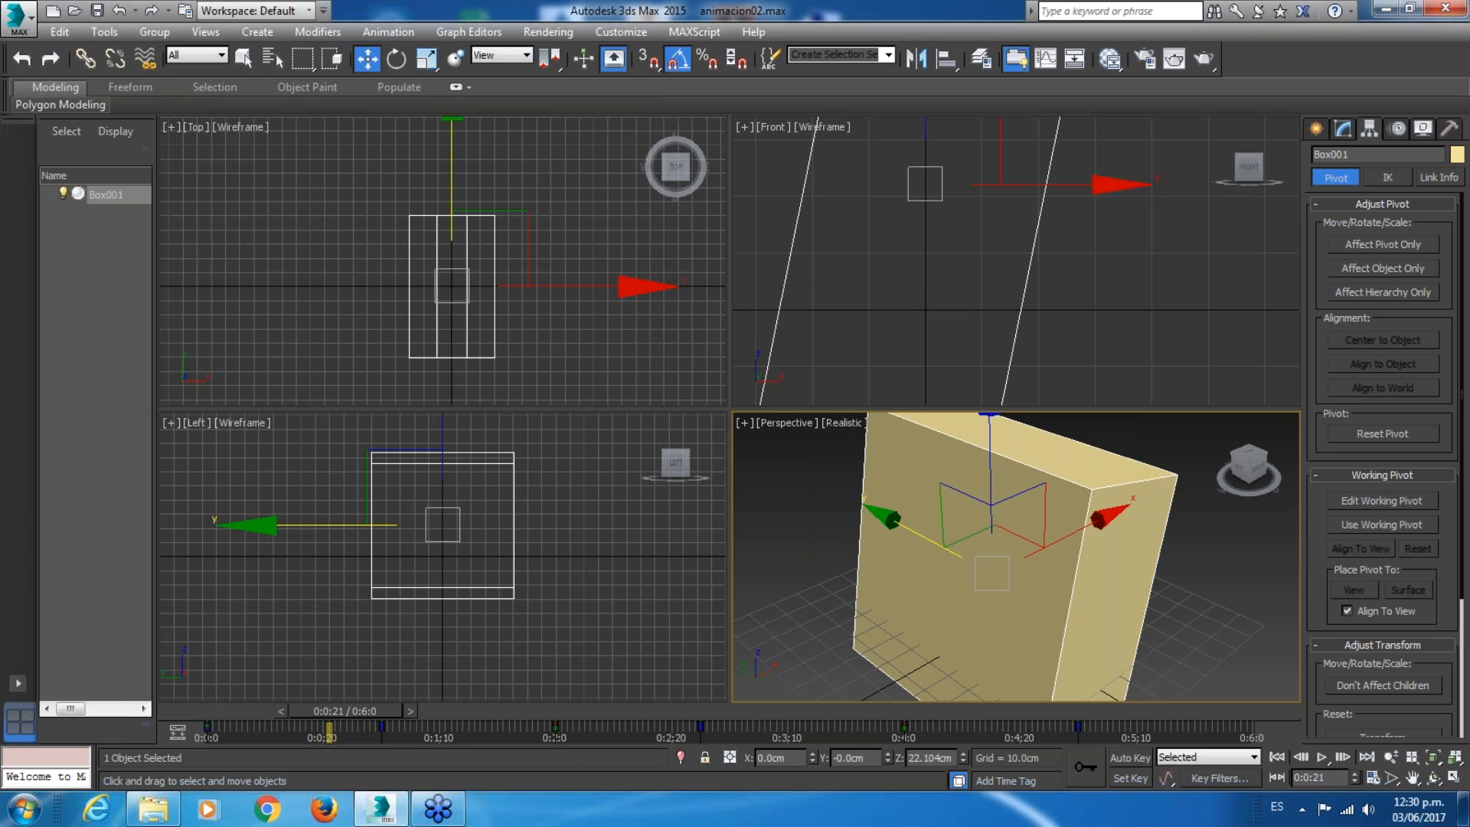
pyautogui.click(1276, 757)
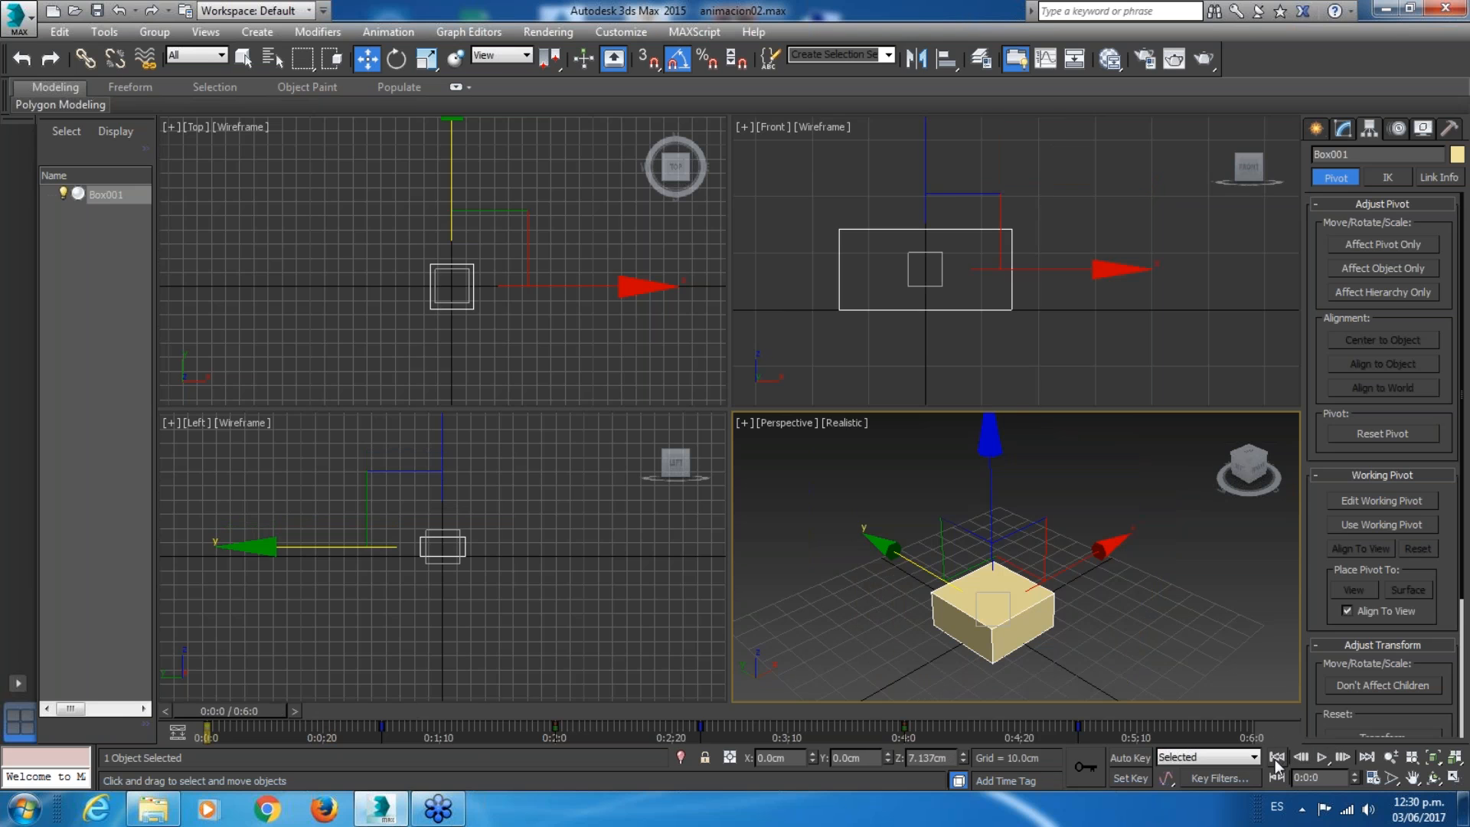
pyautogui.click(1323, 755)
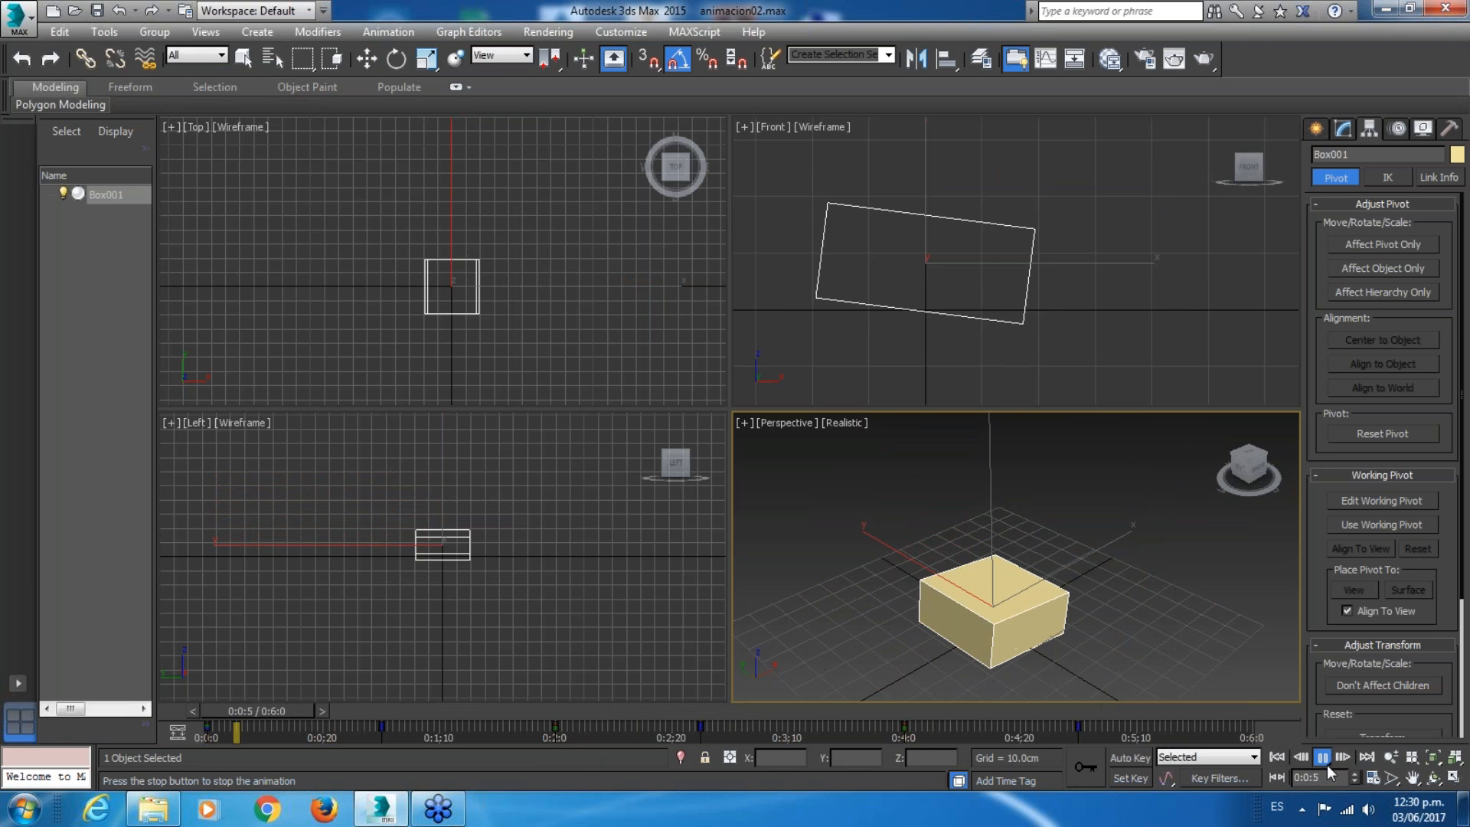
pyautogui.click(1326, 761)
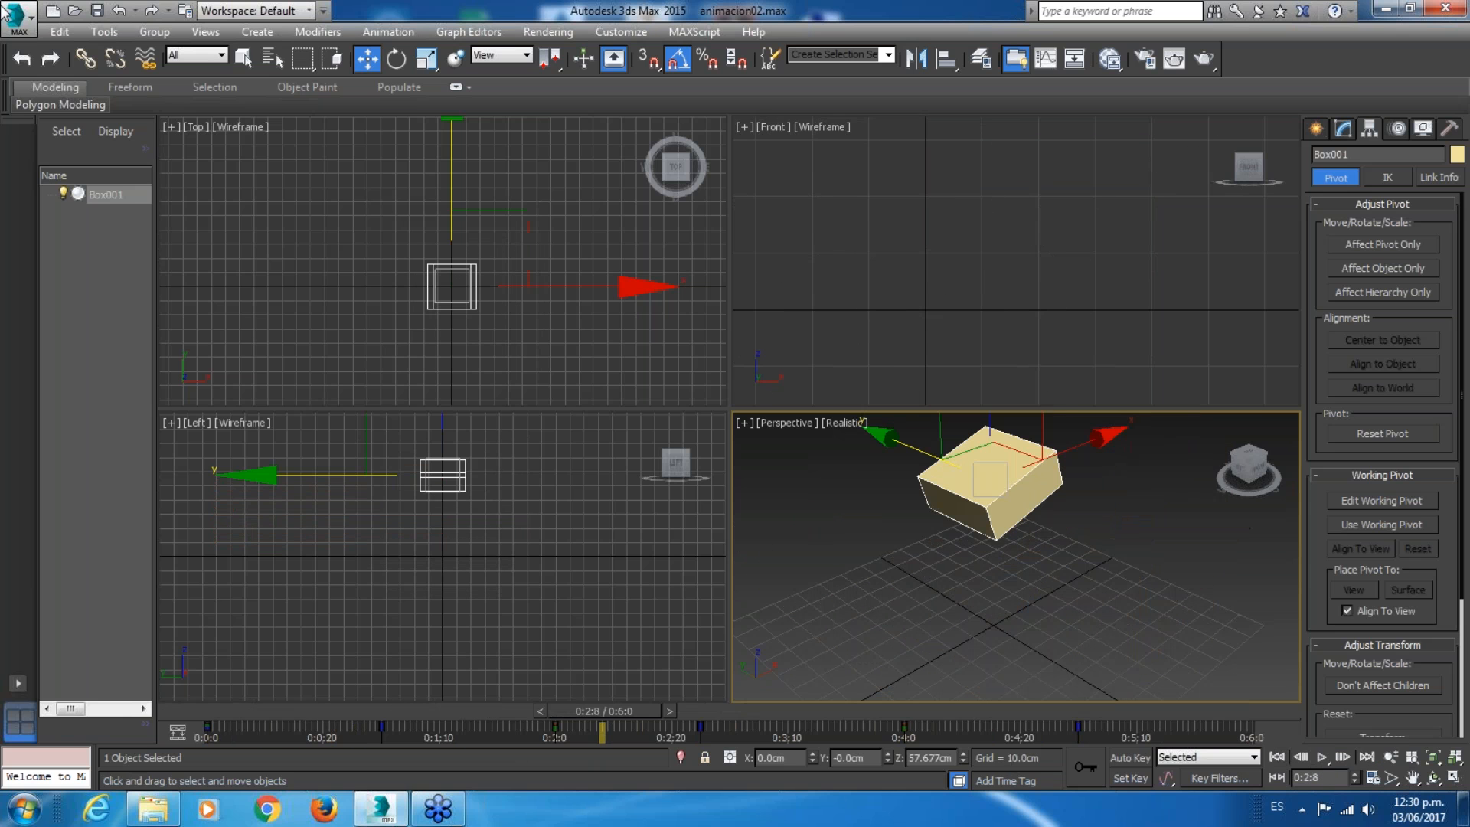
# Start an empty scene with the New All option and draw a box about 57 × 58 × 38 cm in the Top view.
pyautogui.click(53, 11)
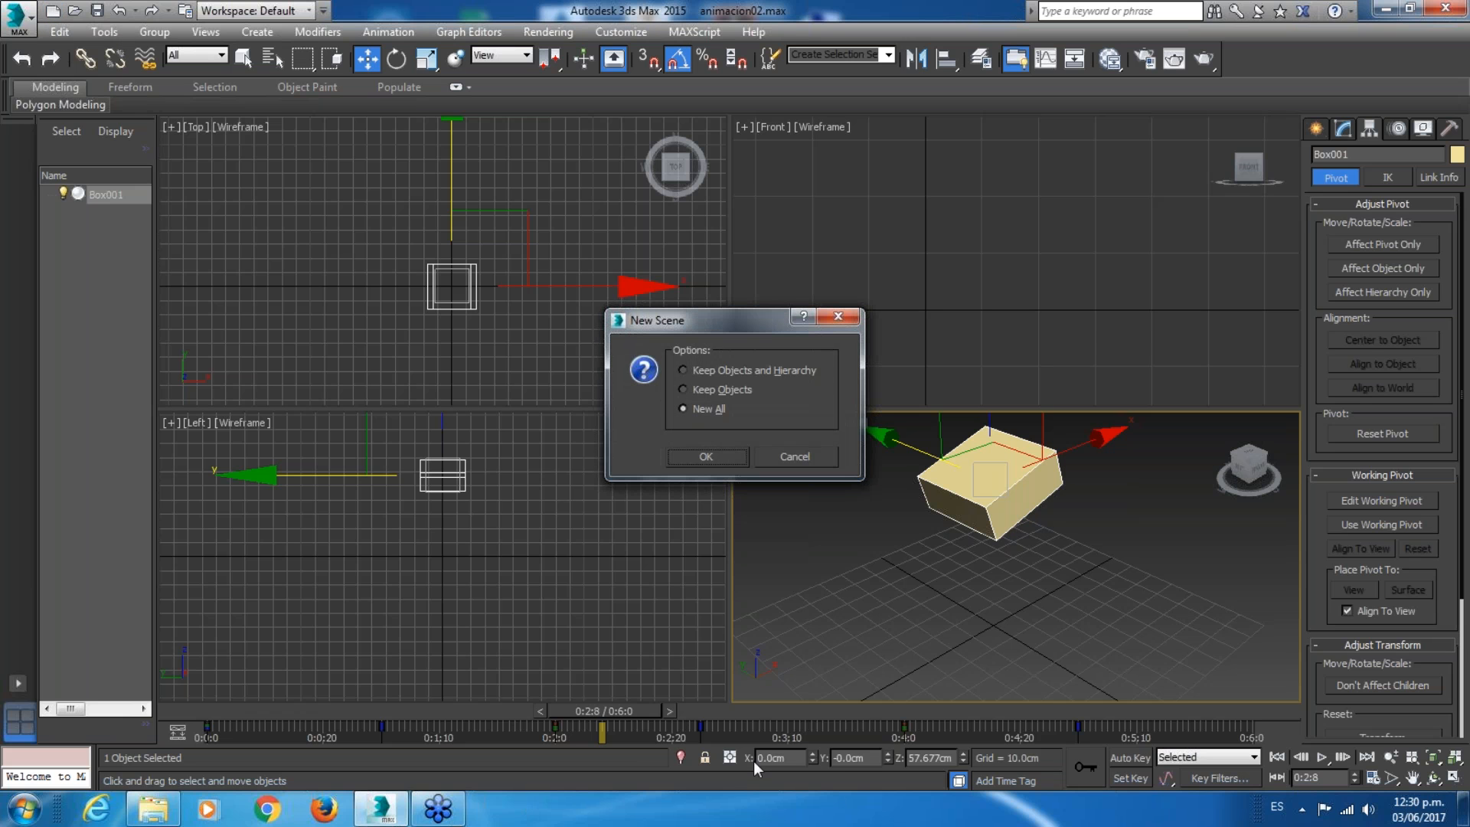
pyautogui.click(705, 456)
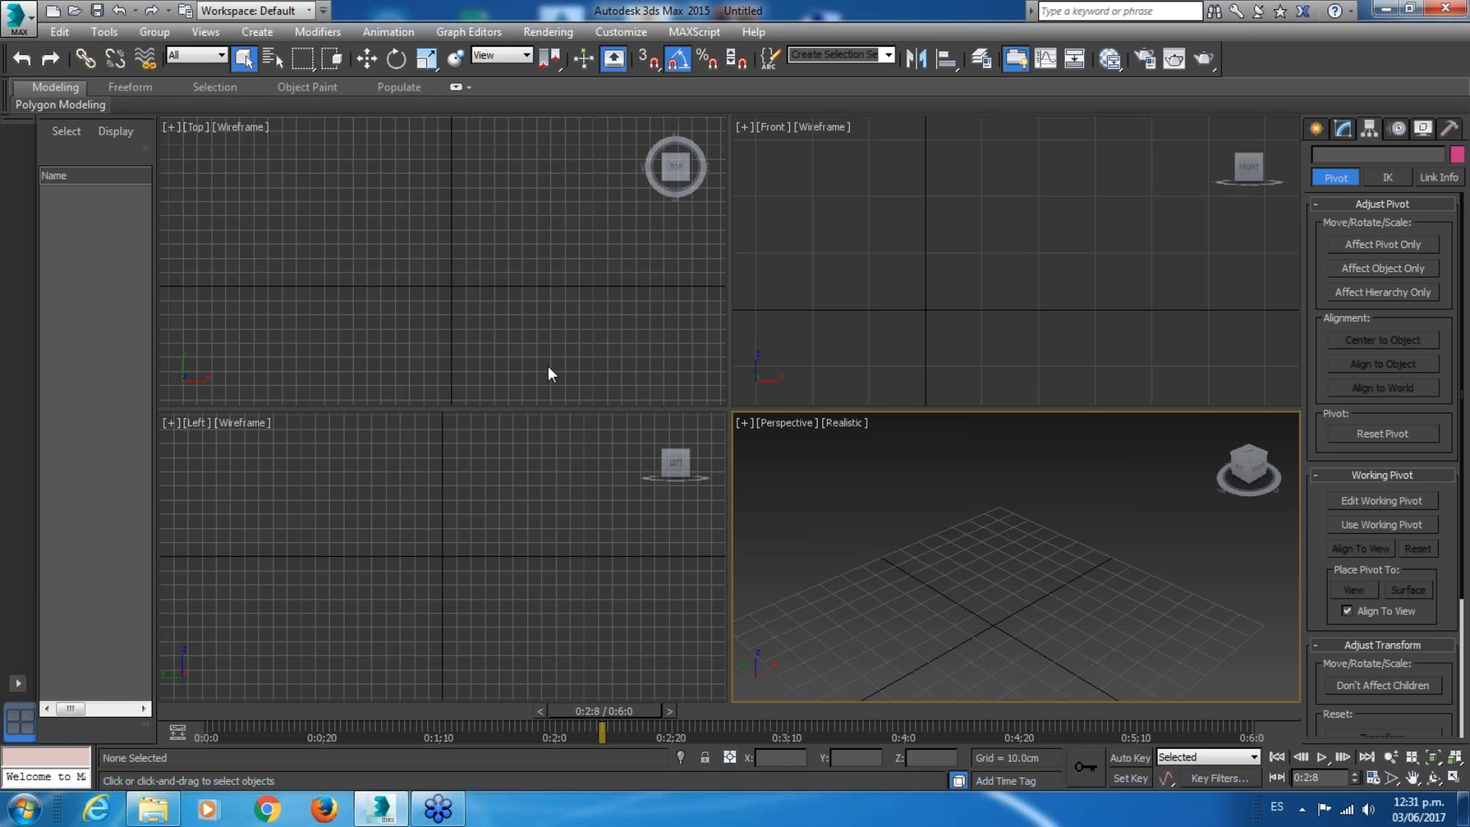
pyautogui.click(1316, 130)
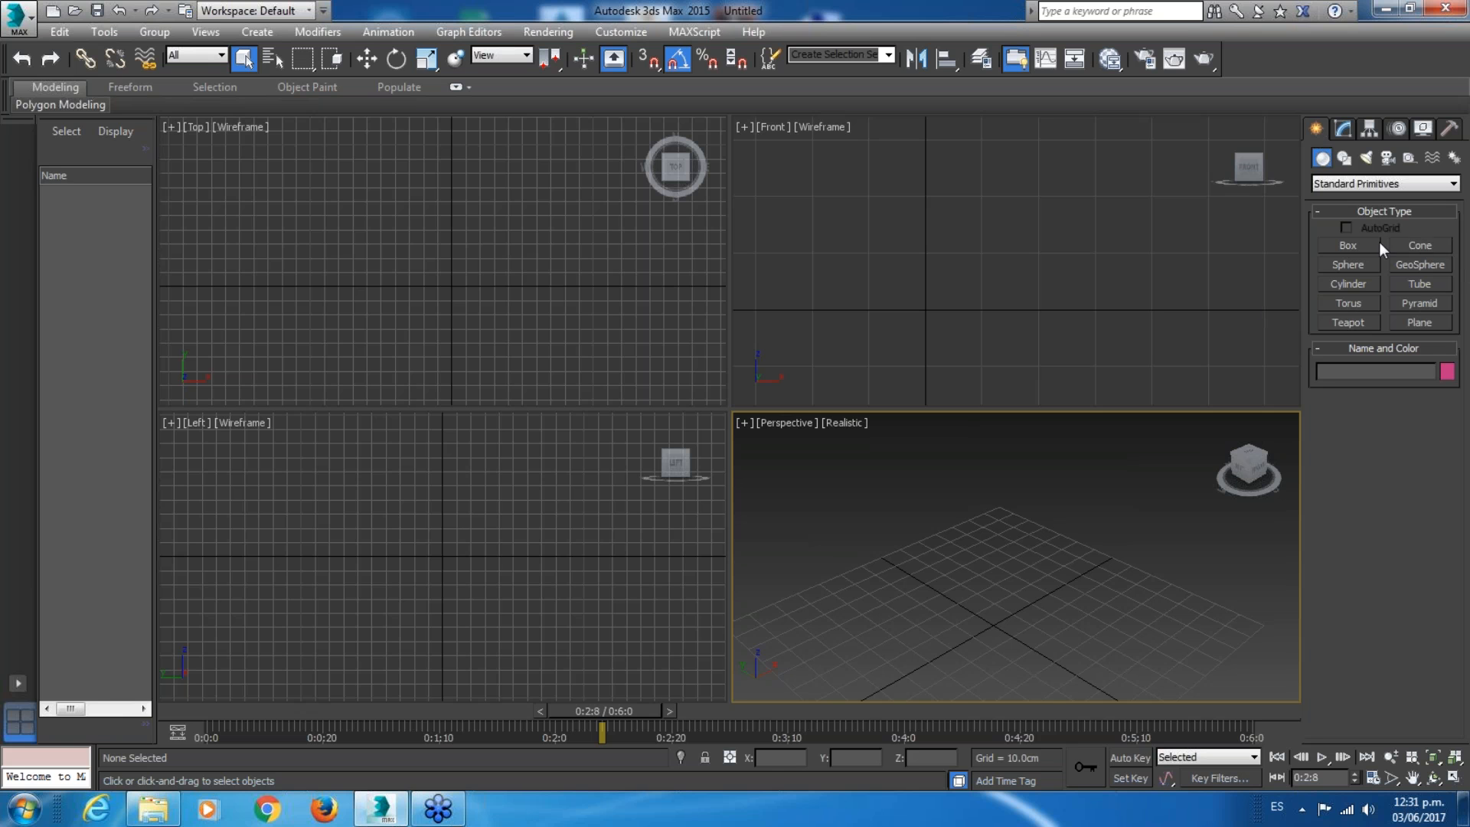
pyautogui.click(1358, 246)
pyautogui.moveTo(440, 256); pyautogui.dragTo(521, 332)
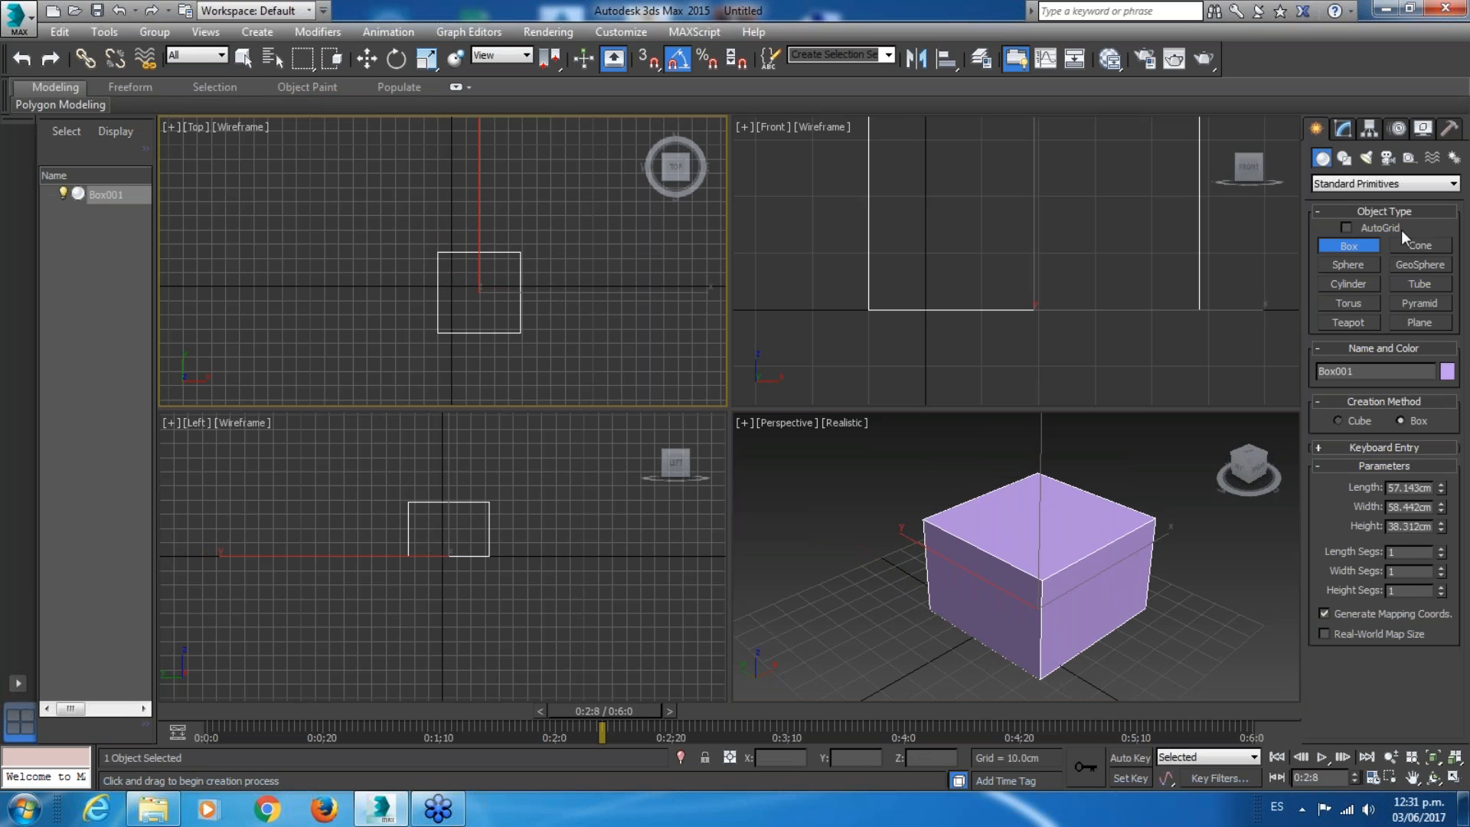
# Set the box's length, width and height to 50 cm each.
pyautogui.click(1346, 130)
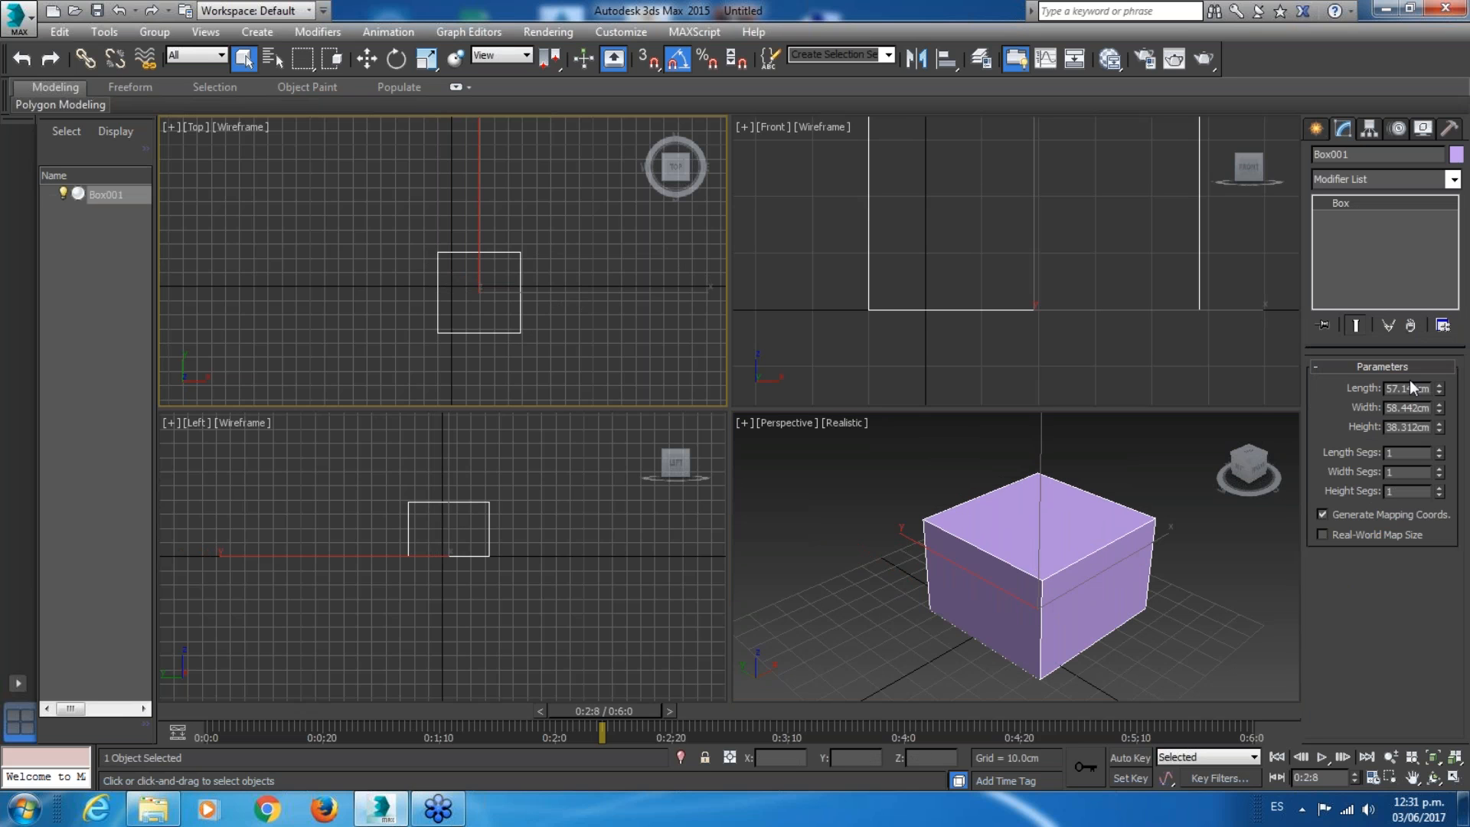
pyautogui.write('50')
pyautogui.press('Tab')
pyautogui.write('50')
pyautogui.press('Tab')
pyautogui.write('50')
pyautogui.press('Return')
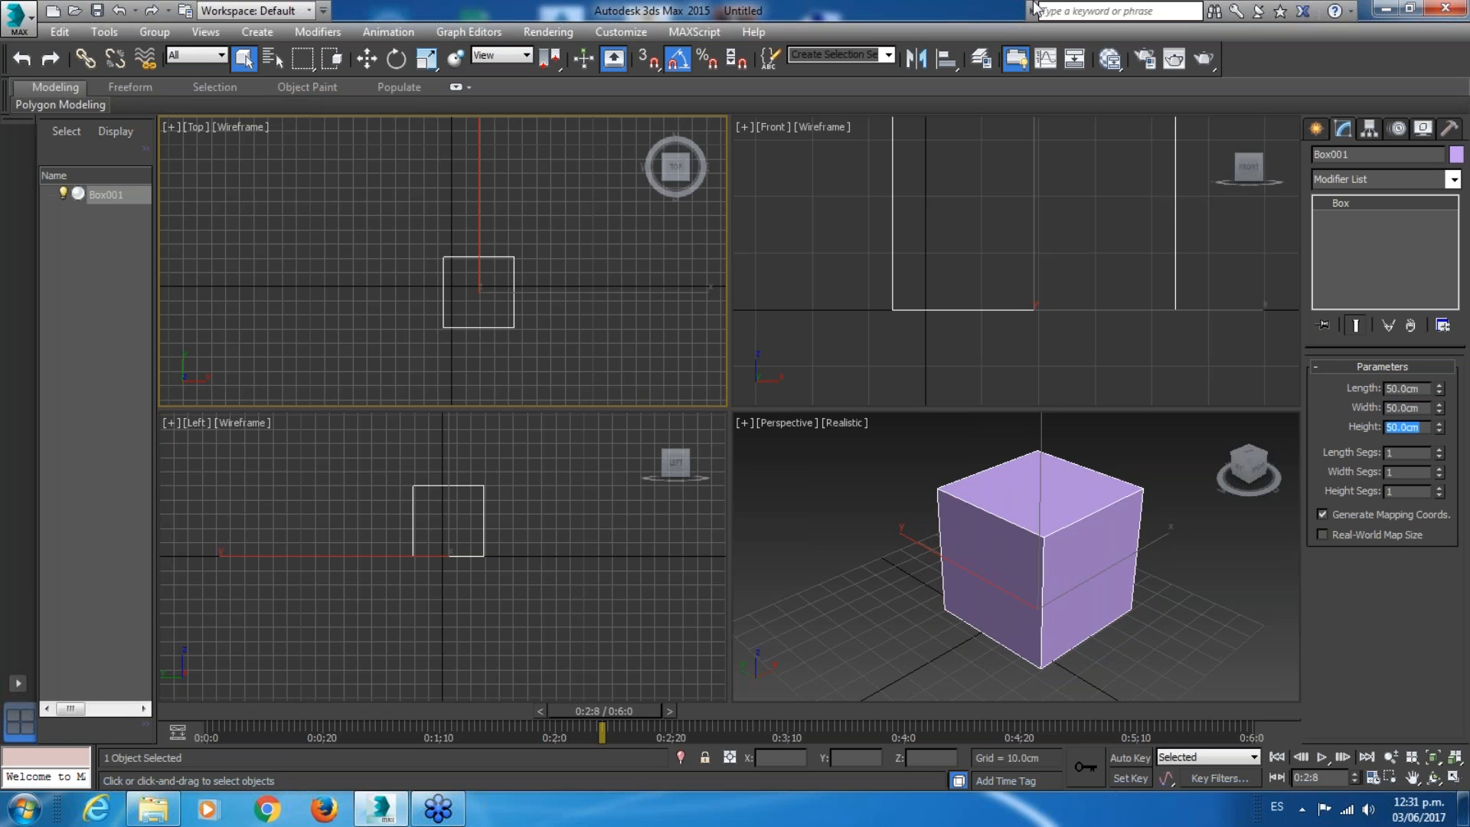
# Draw a thin cylinder about 2.3 cm in radius and 47 cm high beside the box in the Top view.
pyautogui.click(367, 59)
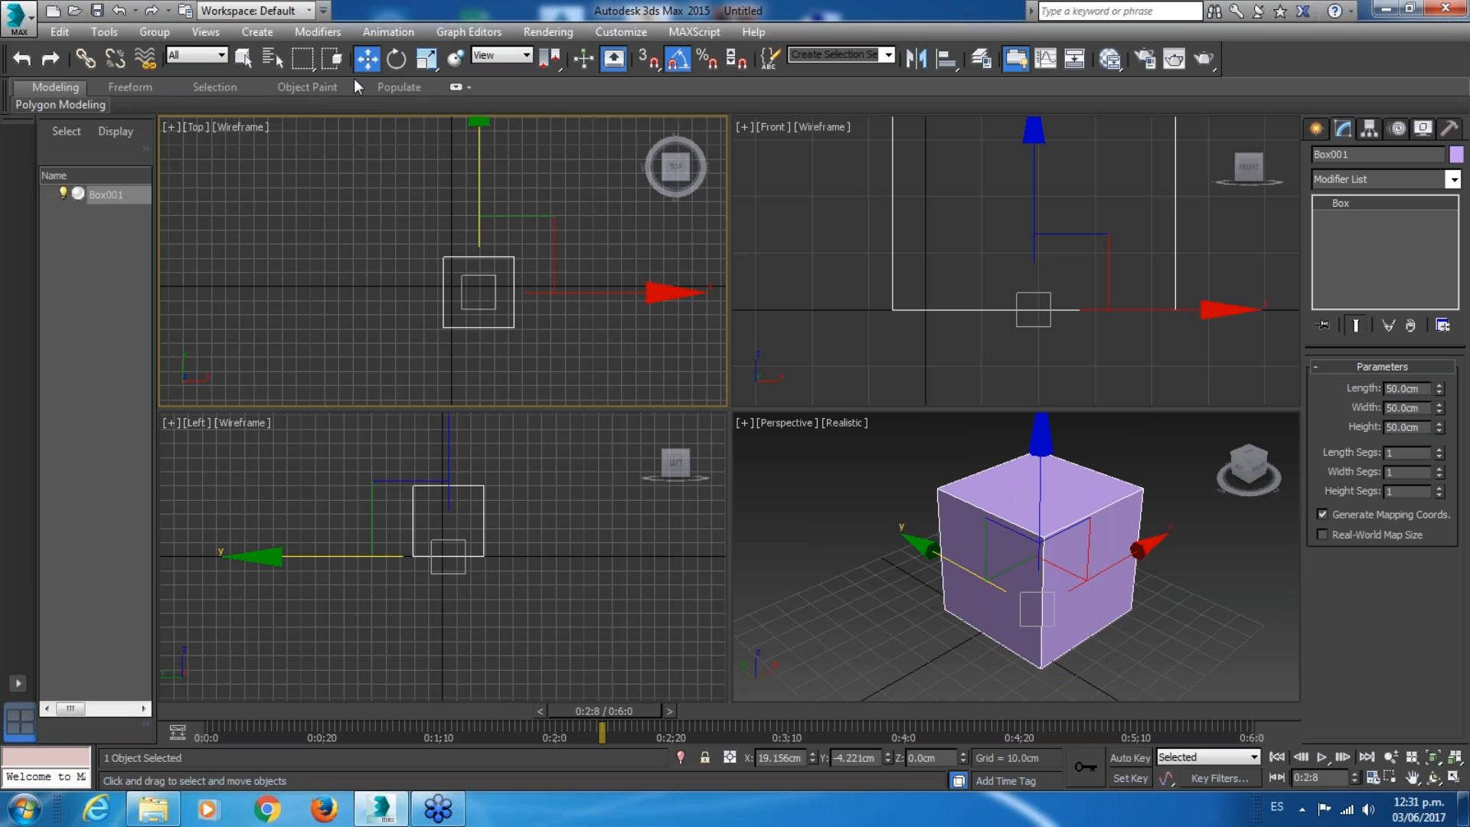
pyautogui.click(1317, 130)
pyautogui.click(1349, 283)
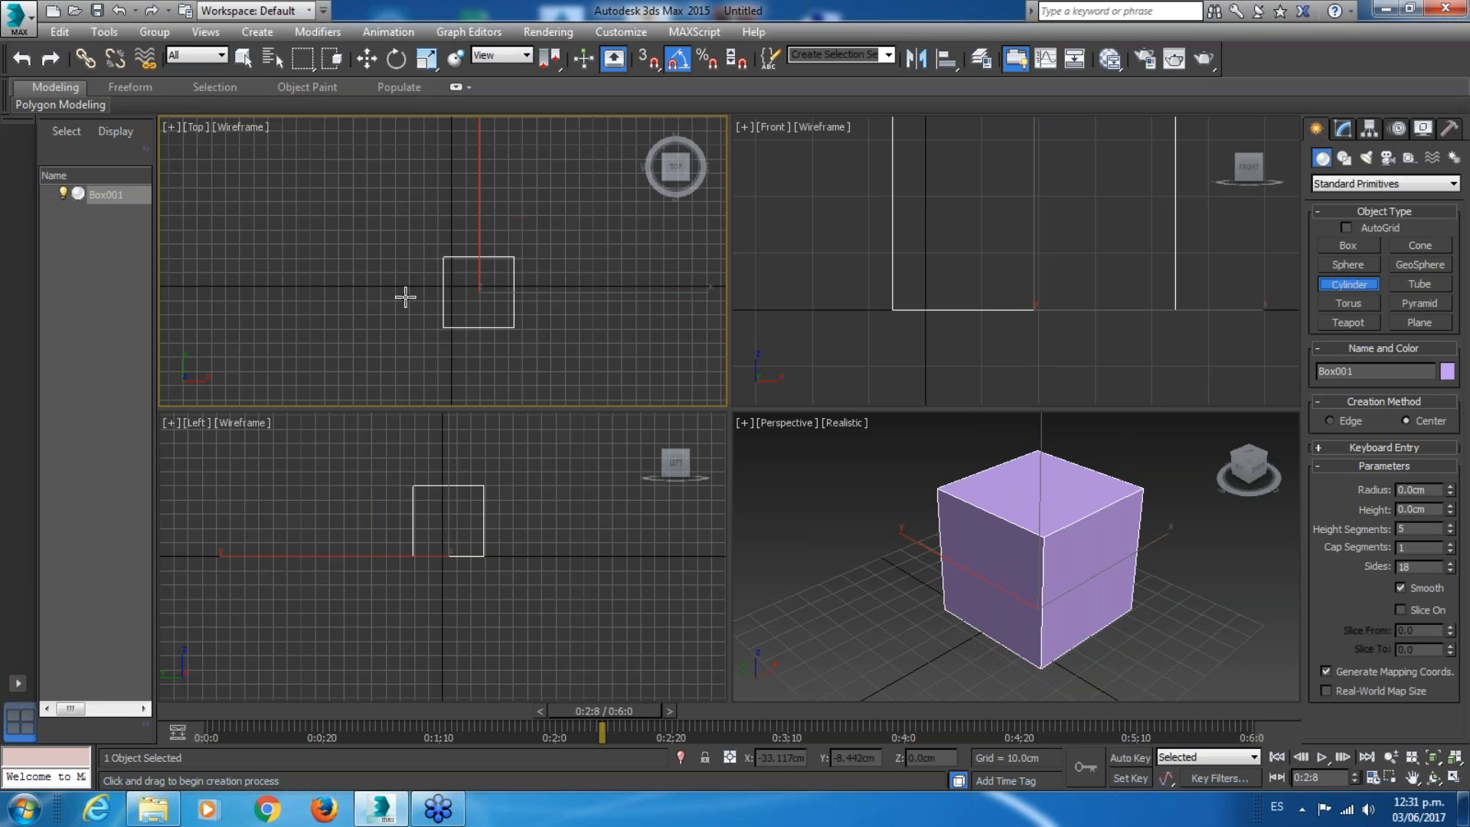
pyautogui.moveTo(393, 287); pyautogui.dragTo(451, 274, button='middle')
pyautogui.moveTo(451, 274); pyautogui.dragTo(456, 269)
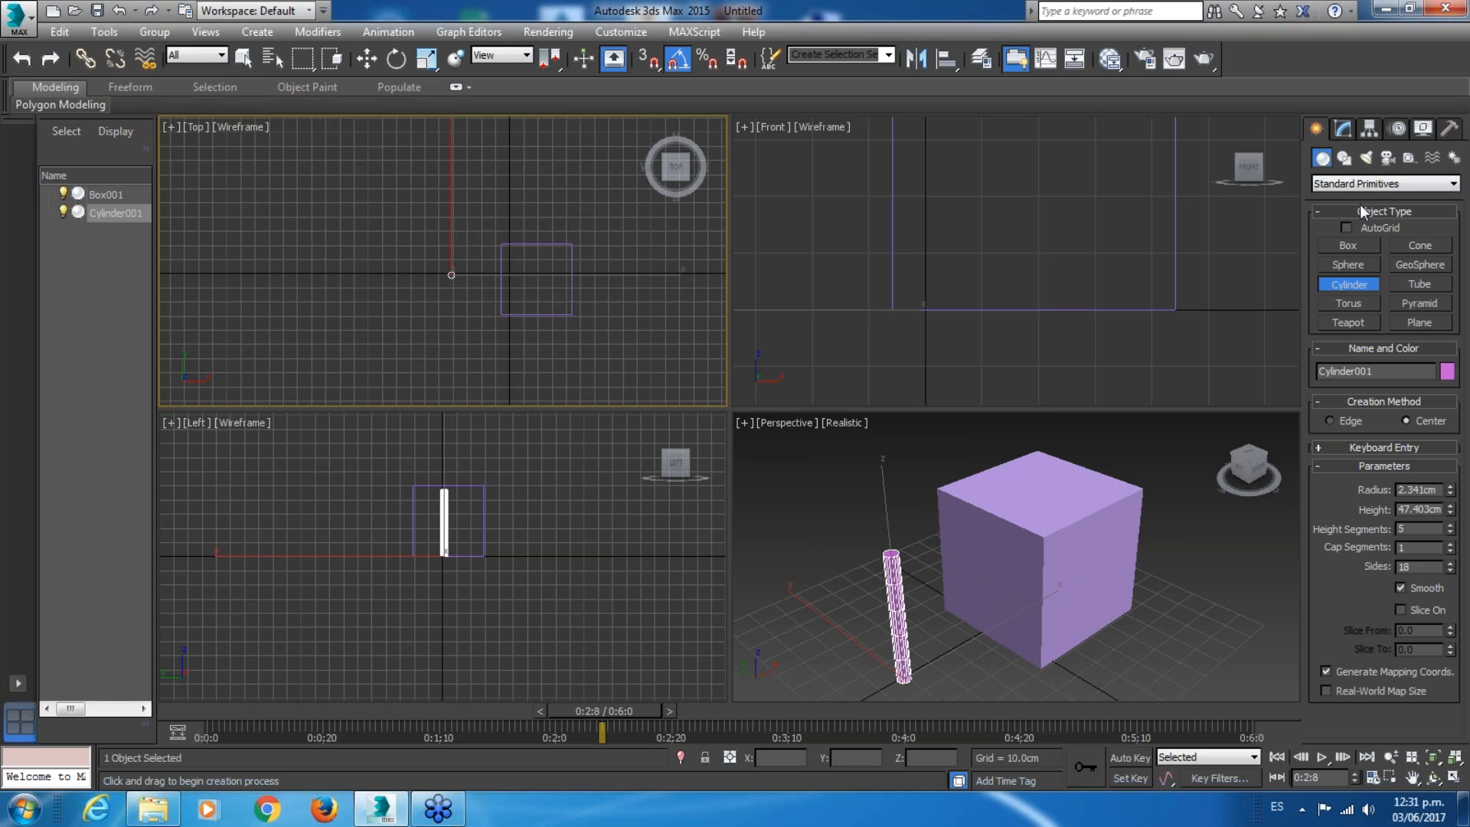
# Set the cylinder's radius to 2 cm and its height to 15 cm.
pyautogui.click(1343, 128)
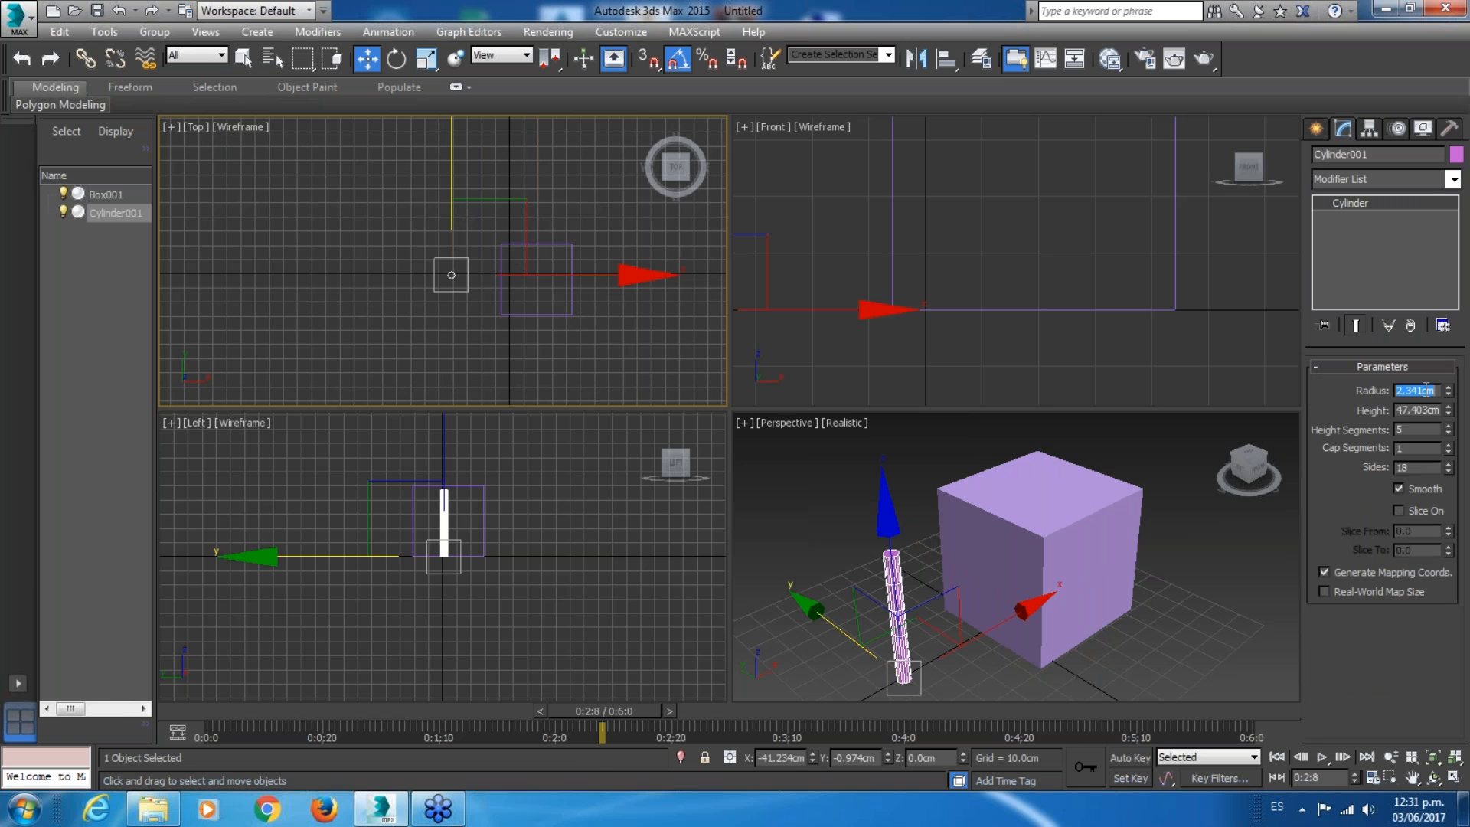
pyautogui.press('Tab')
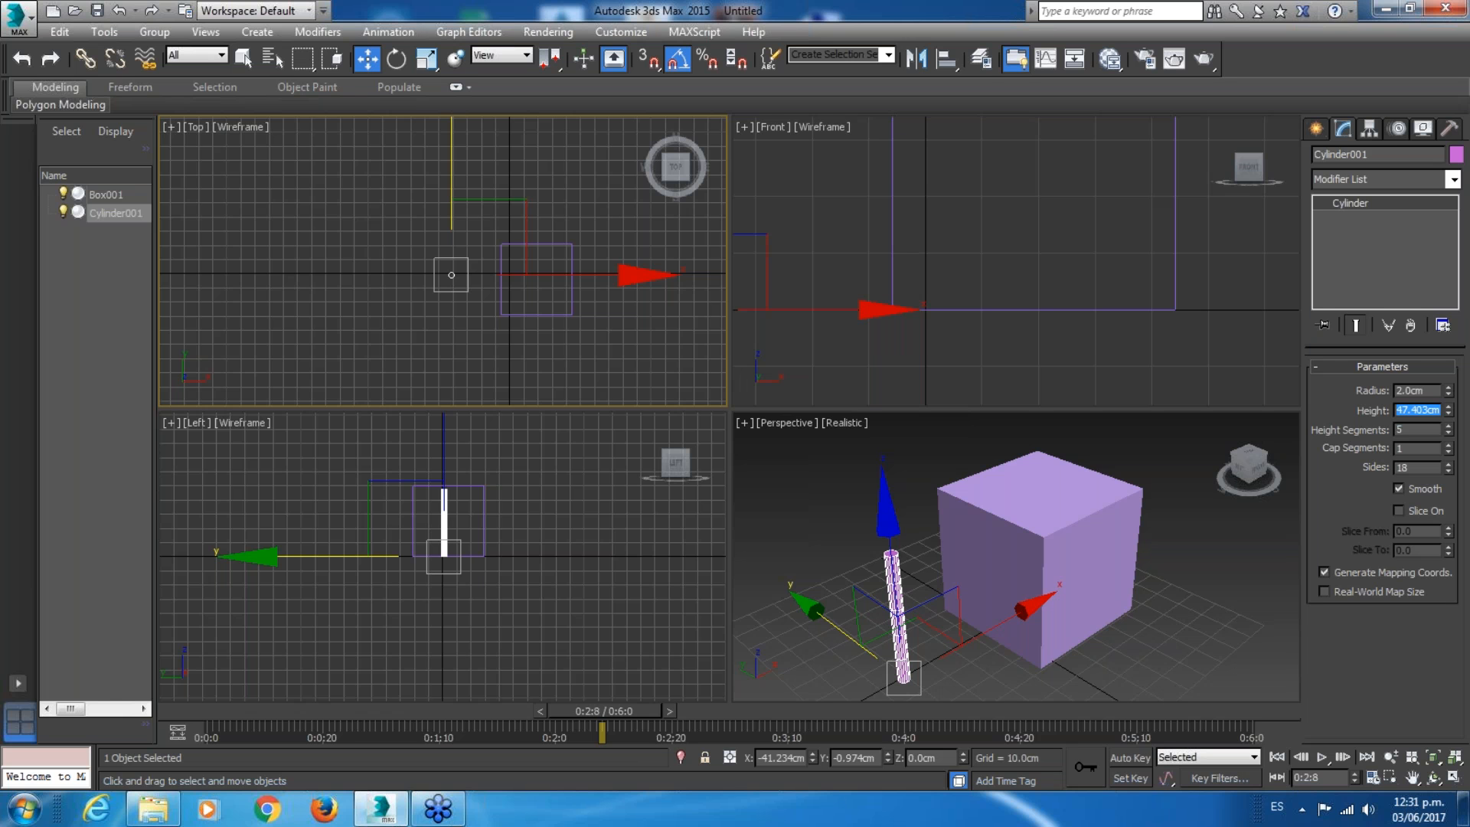
pyautogui.write('15')
pyautogui.press('Return')
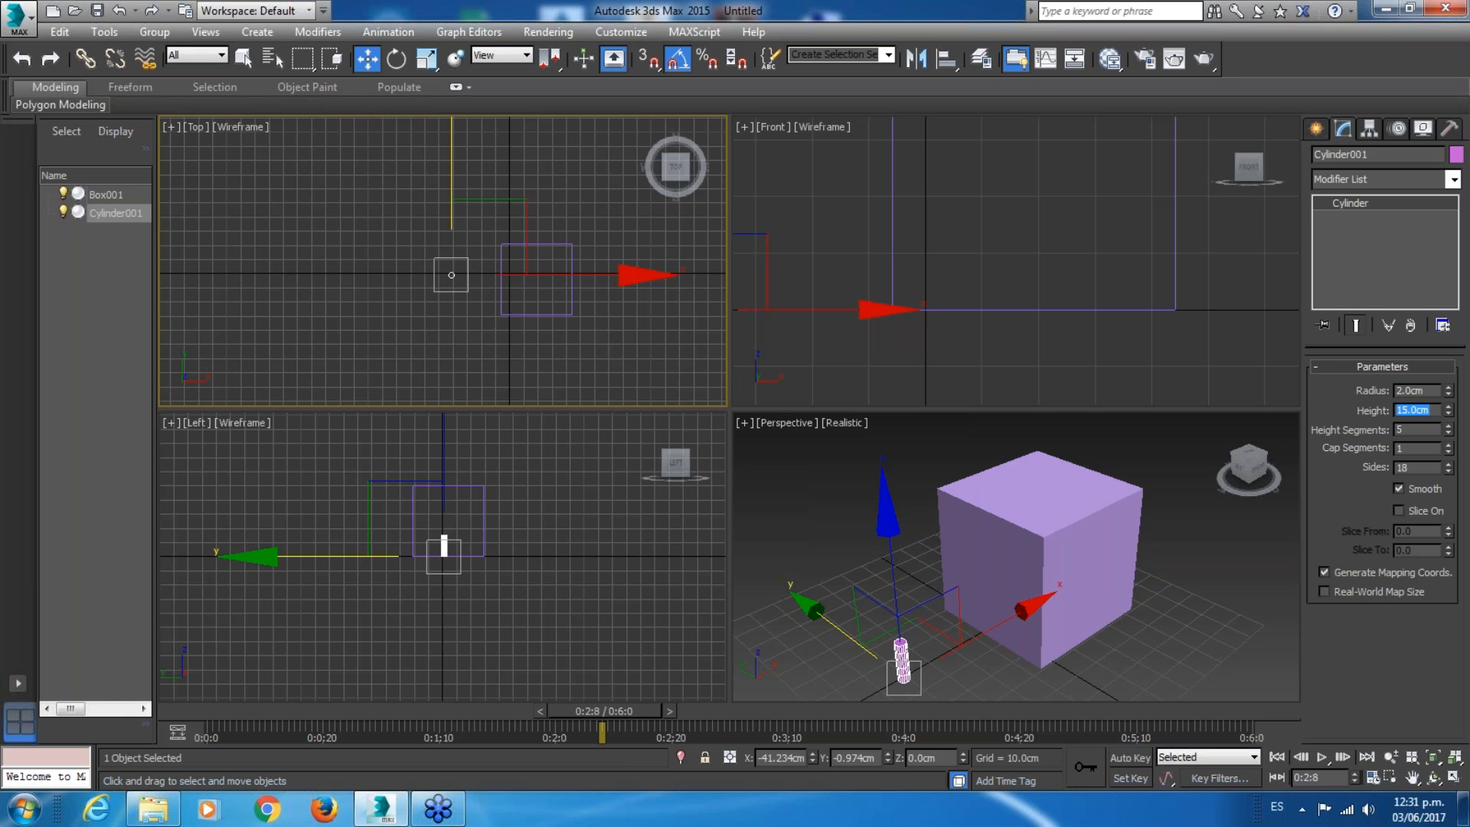
# Thin the cylinder by setting its radius to 1 cm.
pyautogui.moveTo(1067, 283); pyautogui.dragTo(1093, 285, button='middle')
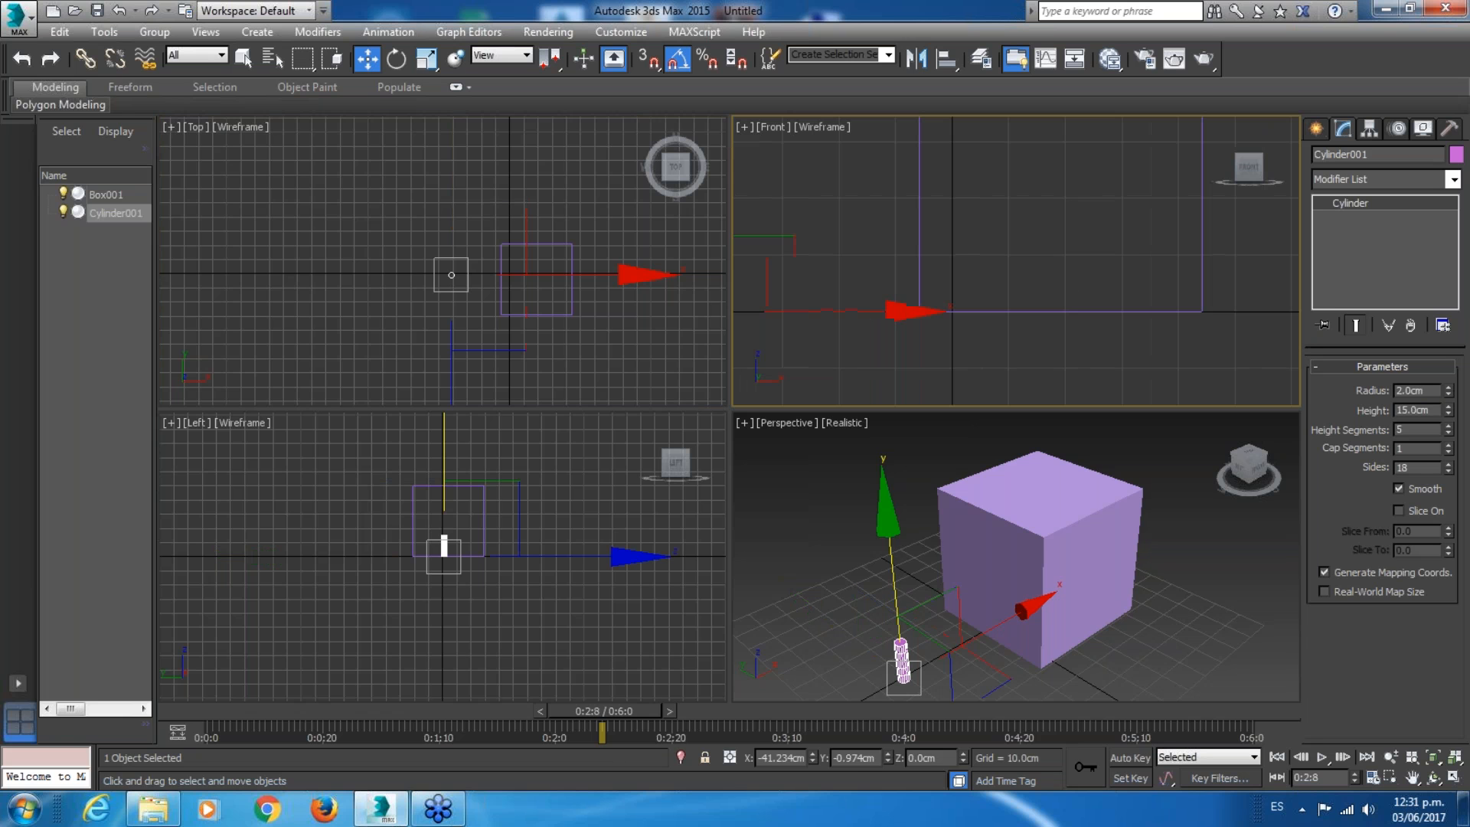
pyautogui.moveTo(888, 259); pyautogui.dragTo(990, 274, button='middle')
pyautogui.scroll(-2, 1049, 258)
pyautogui.doubleClick(1426, 390)
pyautogui.write('1')
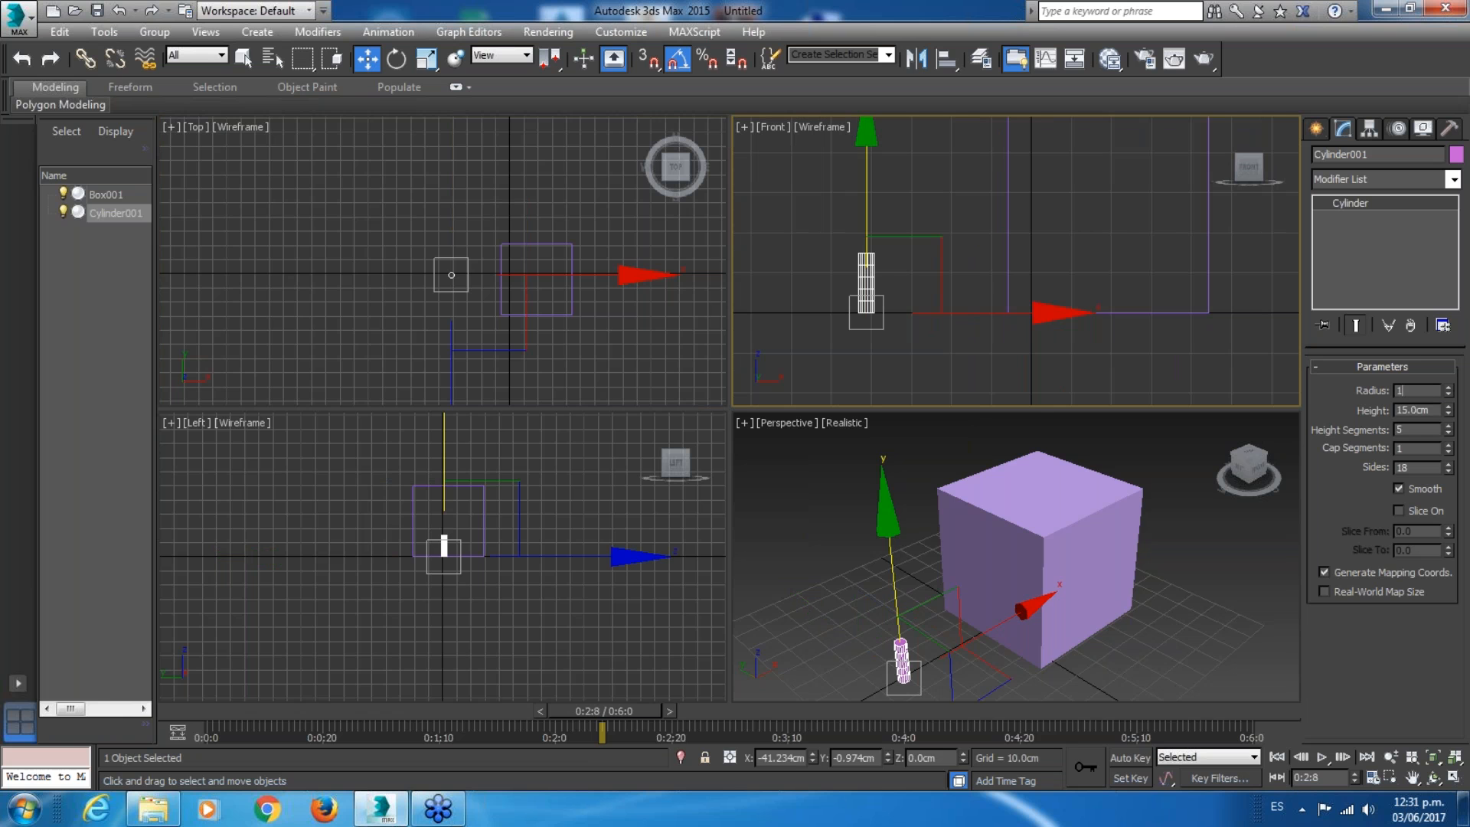
pyautogui.press('Return')
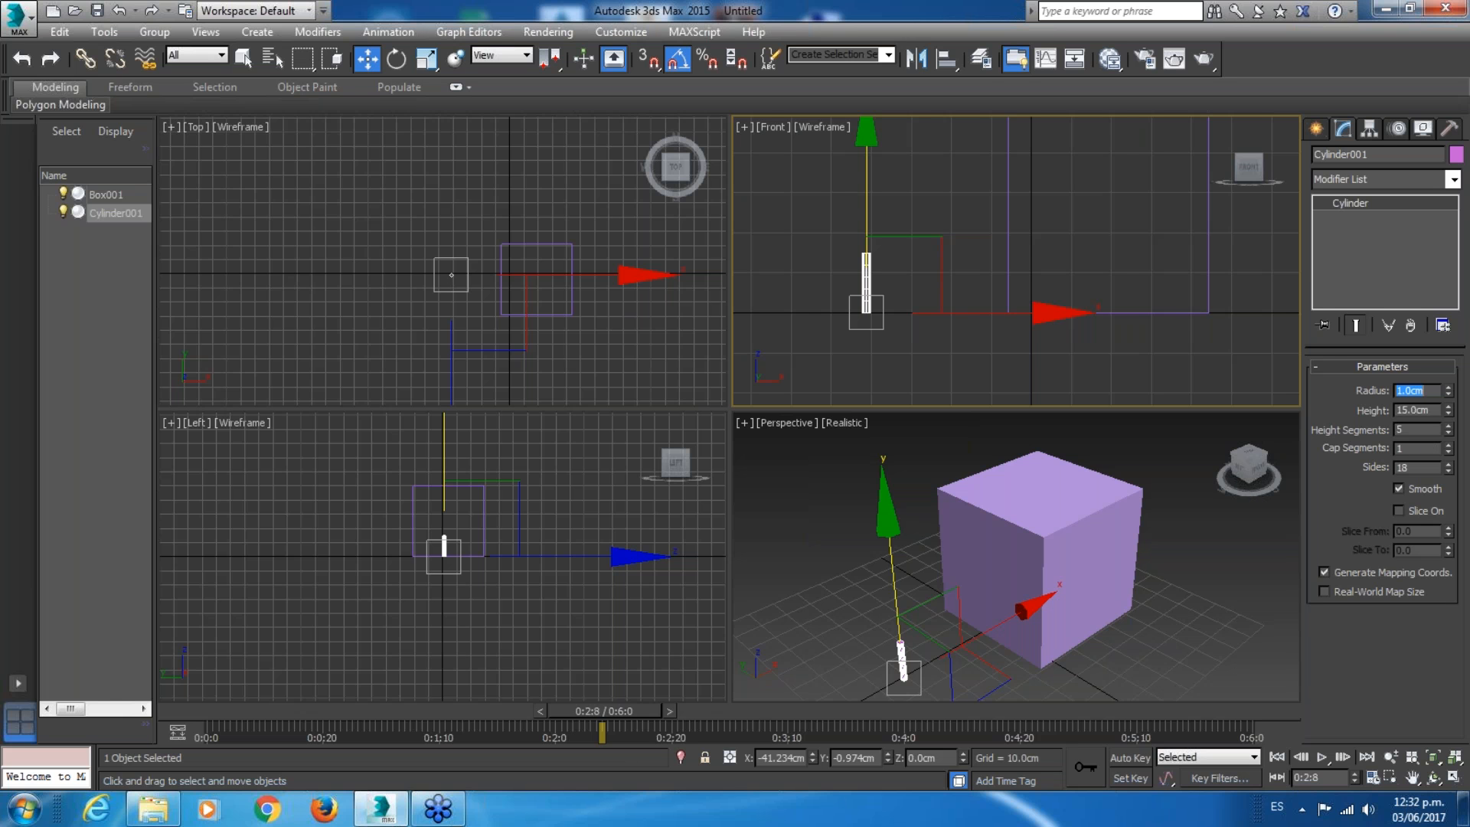
# Set the cylinder's height segments to 1 and its sides to 30.
pyautogui.doubleClick(1418, 429)
pyautogui.write('1')
pyautogui.press('Tab')
pyautogui.press('Tab')
pyautogui.write('30')
pyautogui.press('Return')
# Maximize the Front view and frame the cylinder and the box together with free space around them.
pyautogui.moveTo(1066, 288); pyautogui.dragTo(1016, 316, button='middle')
pyautogui.hotkey('alt', 'w')
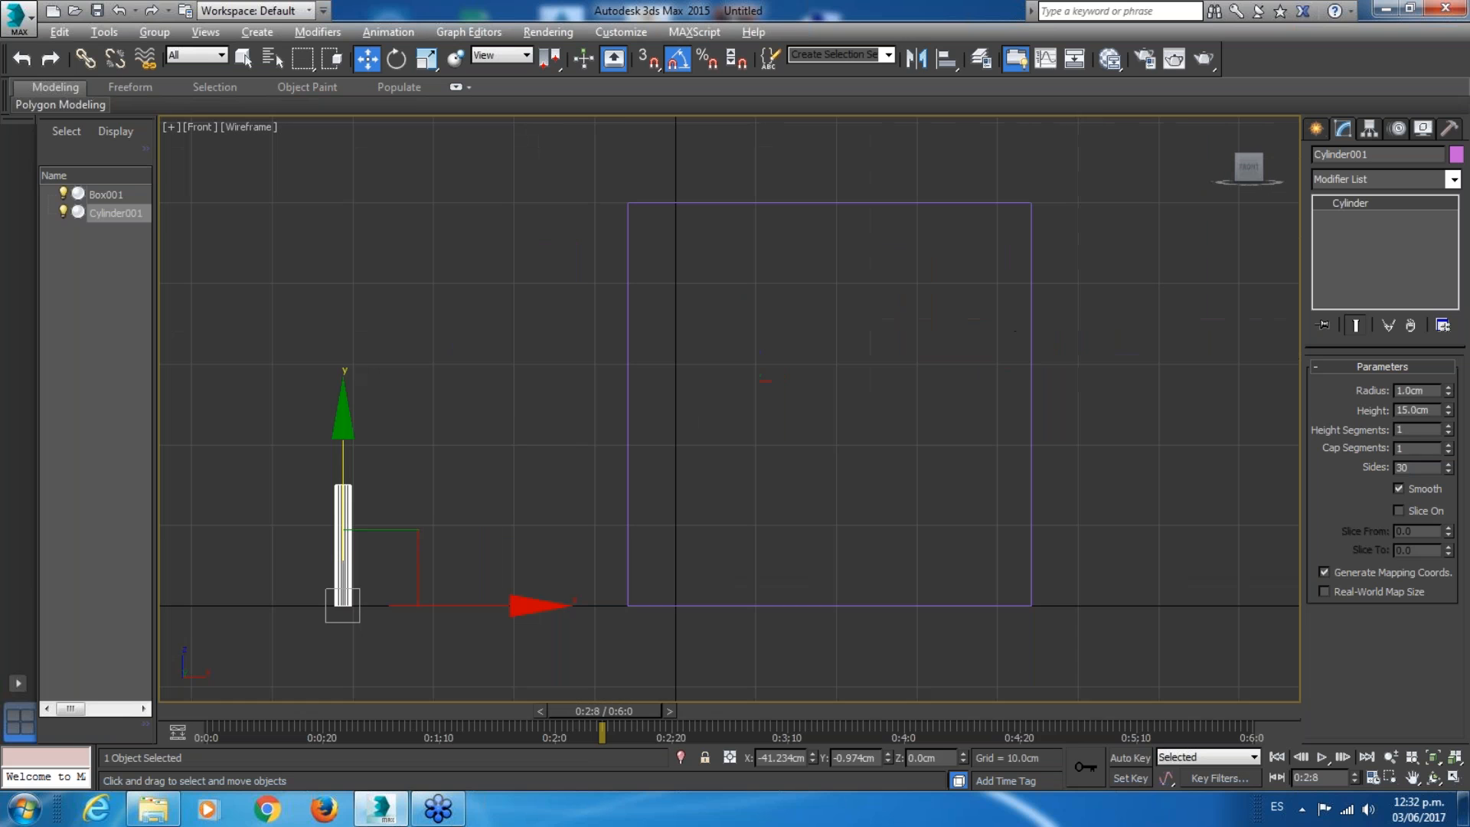
pyautogui.click(525, 429)
pyautogui.moveTo(568, 403); pyautogui.dragTo(490, 461, button='middle')
pyautogui.scroll(-2, 490, 461)
pyautogui.click(331, 542)
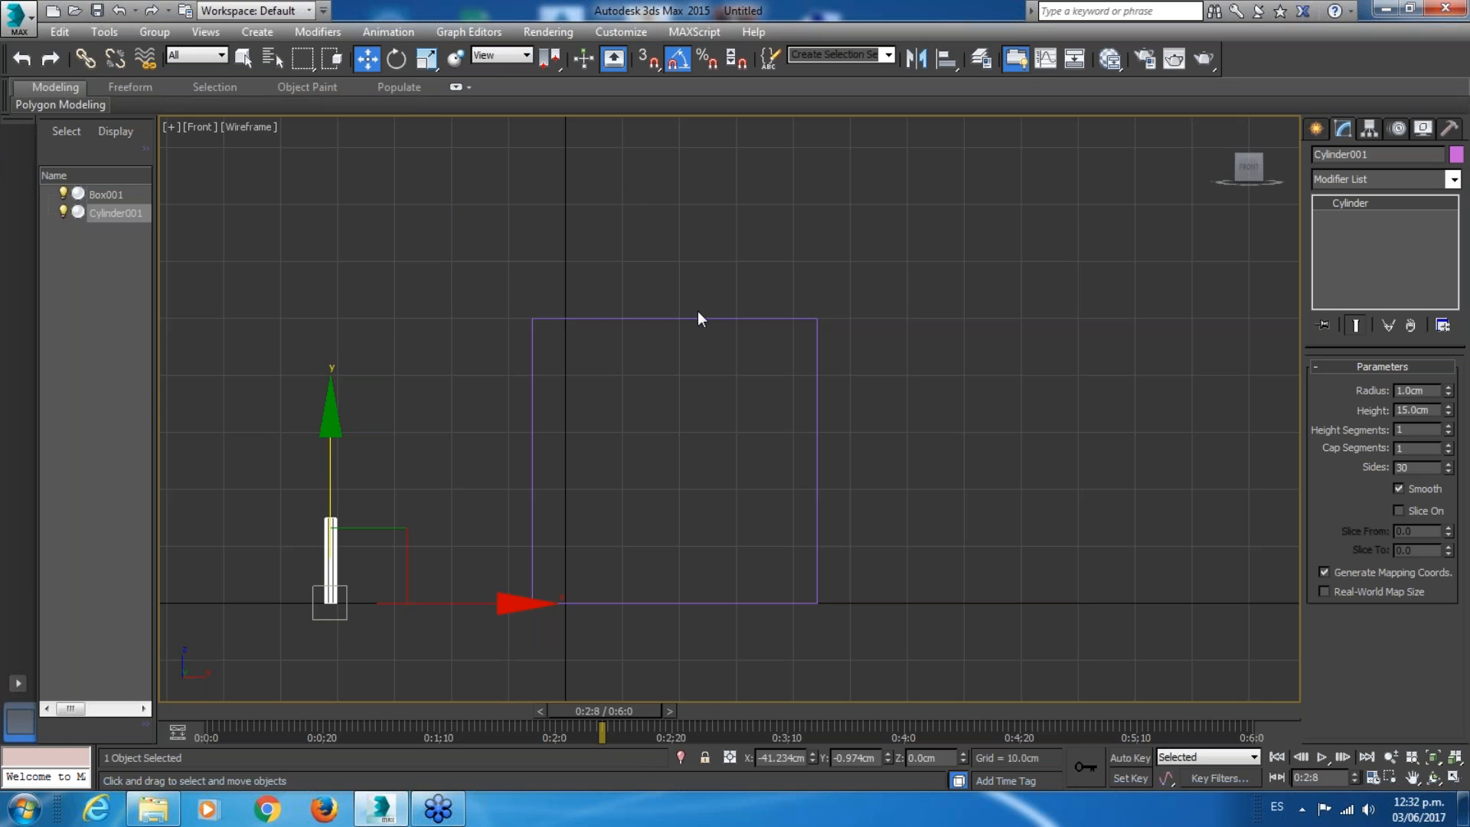
pyautogui.moveTo(700, 318); pyautogui.dragTo(722, 352, button='middle')
pyautogui.click(554, 474)
pyautogui.click(401, 576)
pyautogui.click(352, 587)
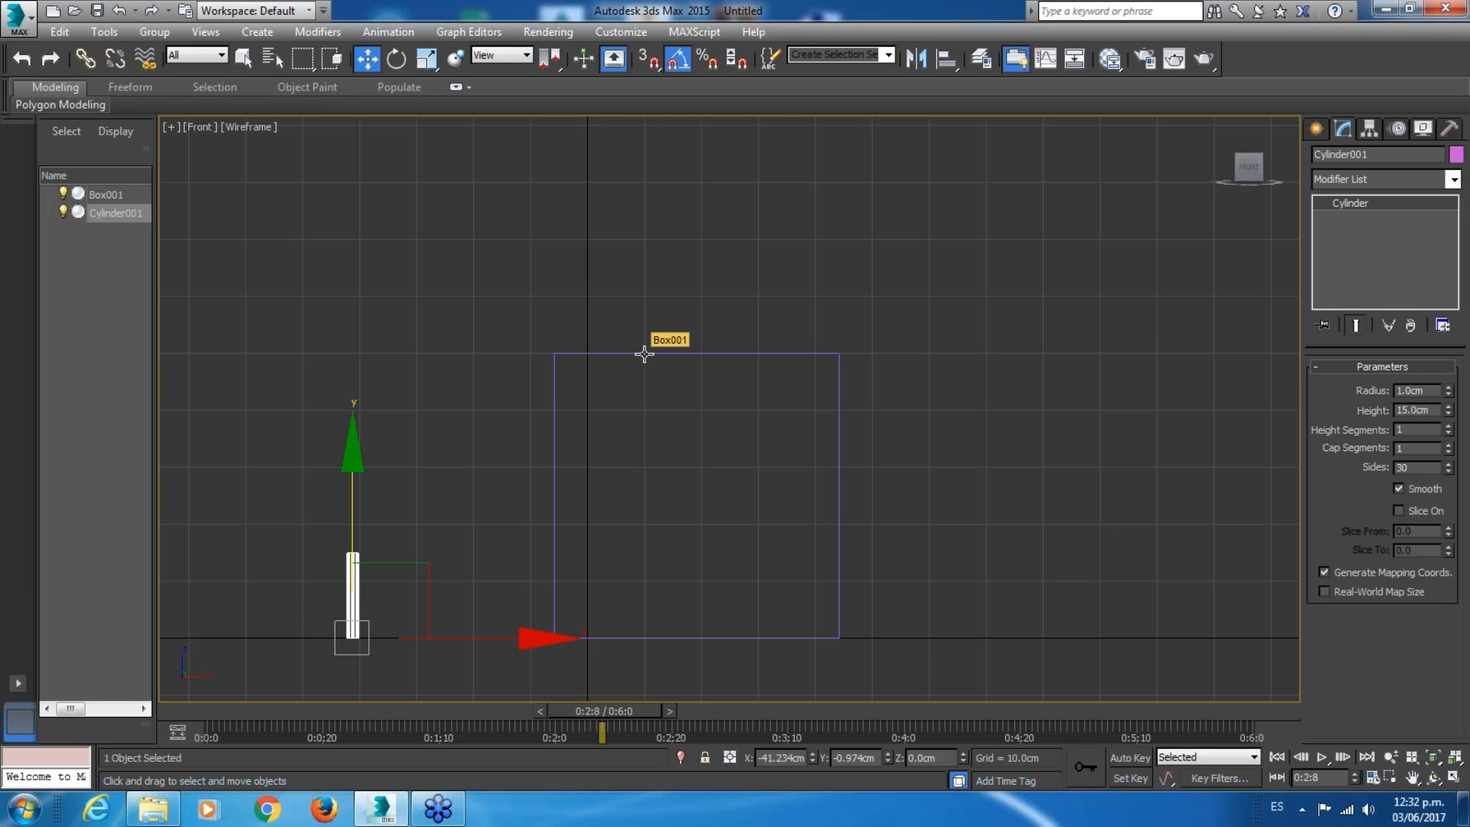
pyautogui.moveTo(307, 456); pyautogui.dragTo(463, 411, button='middle')
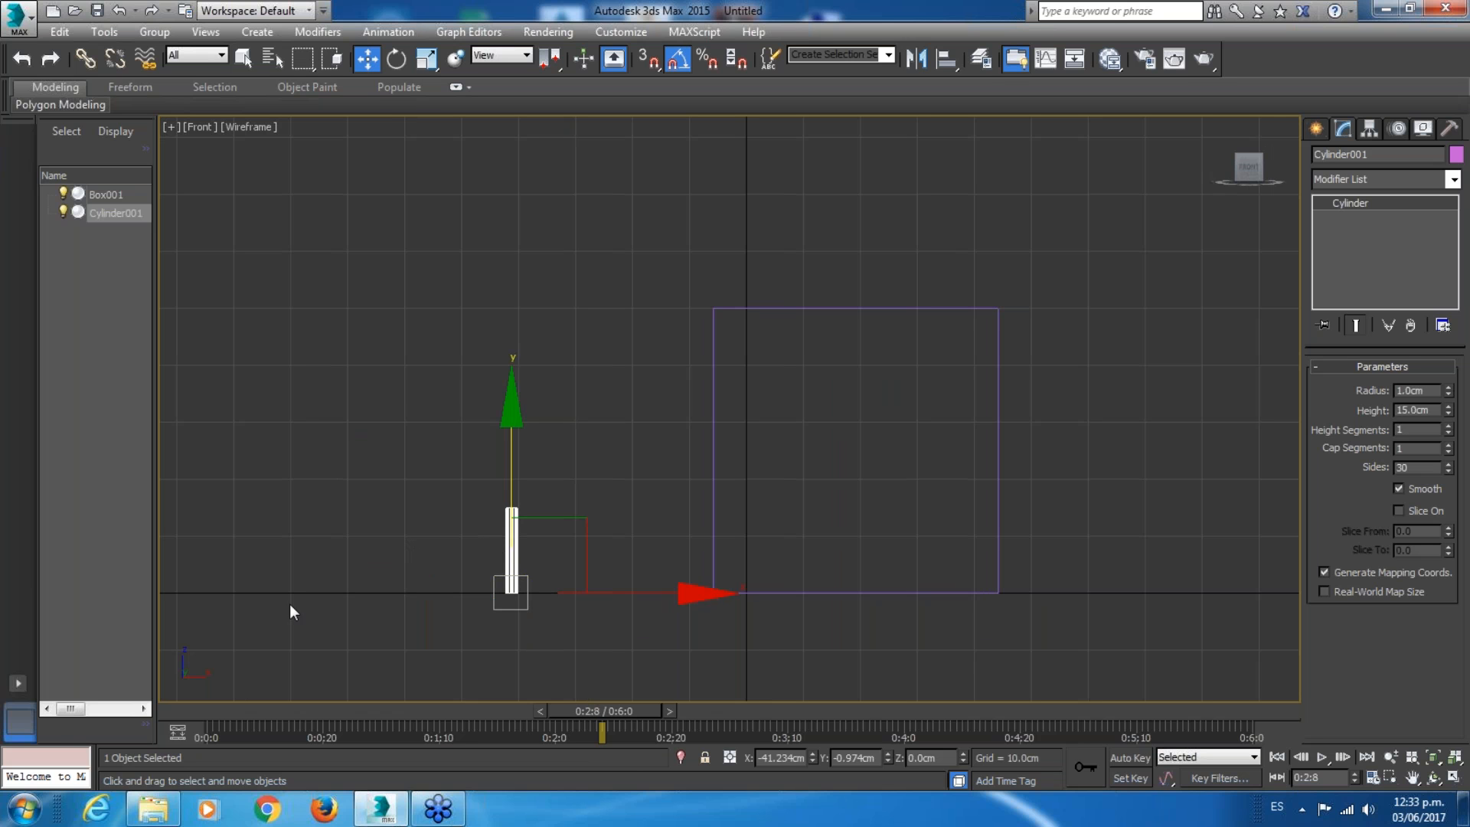
# Turn on Auto Key and set a key for the cylinder's starting position at time 0:1:0.
pyautogui.moveTo(573, 709); pyautogui.dragTo(378, 729)
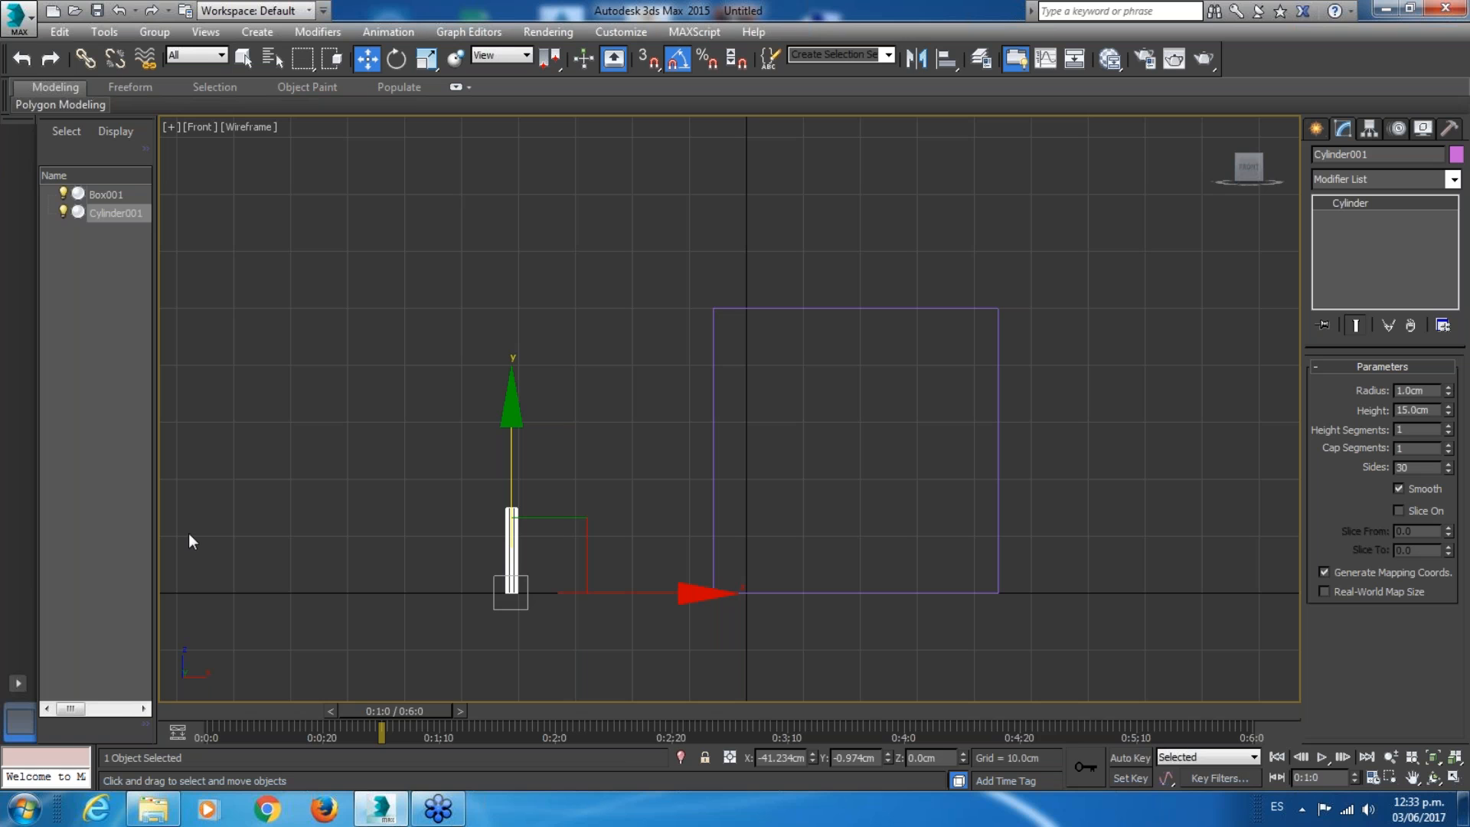
pyautogui.click(1146, 761)
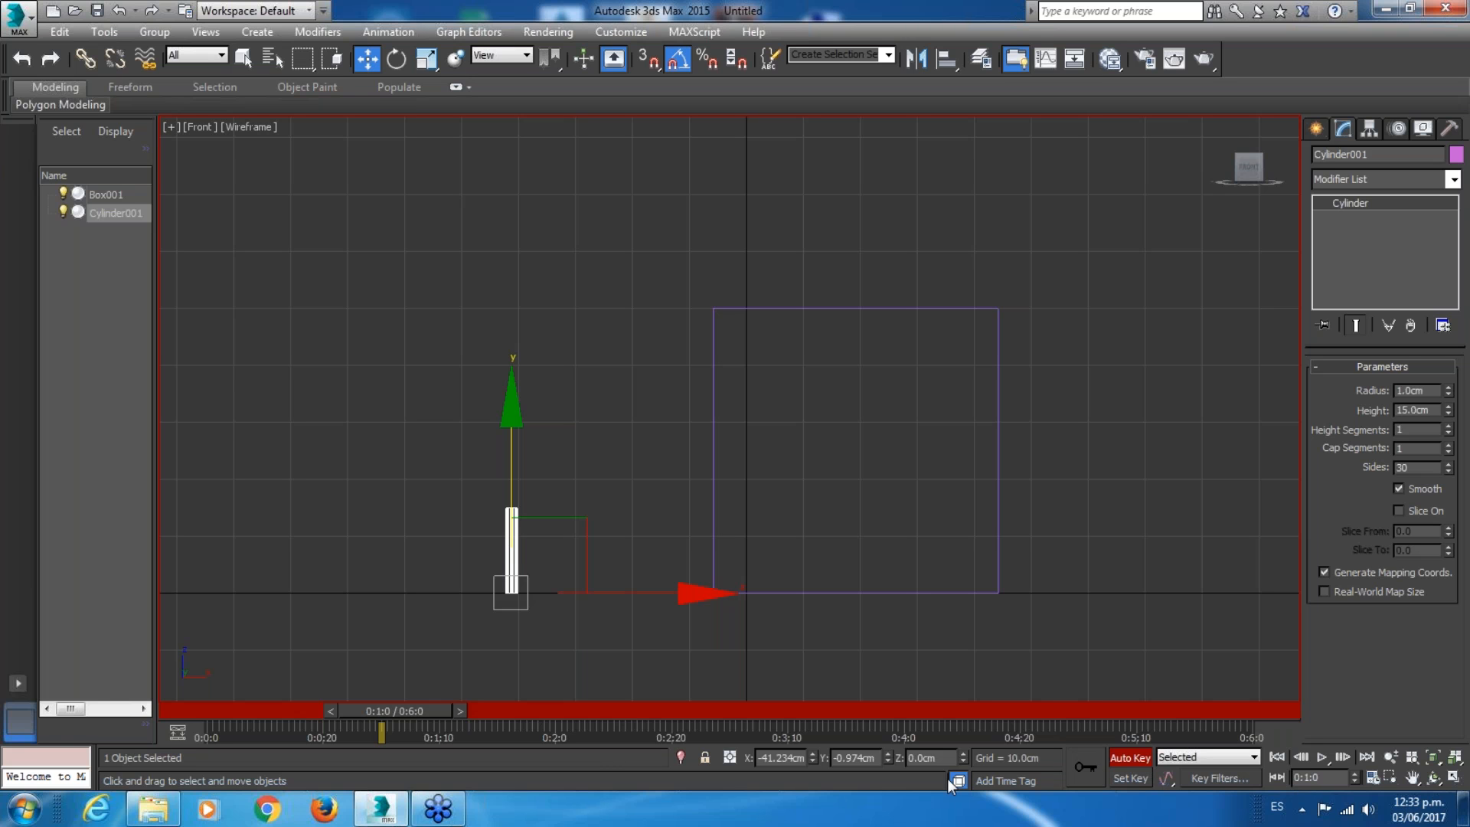
pyautogui.moveTo(410, 715)
pyautogui.mouseDown()
pyautogui.moveTo(370, 721)
pyautogui.moveTo(415, 715)
pyautogui.mouseUp()
pyautogui.click(518, 562)
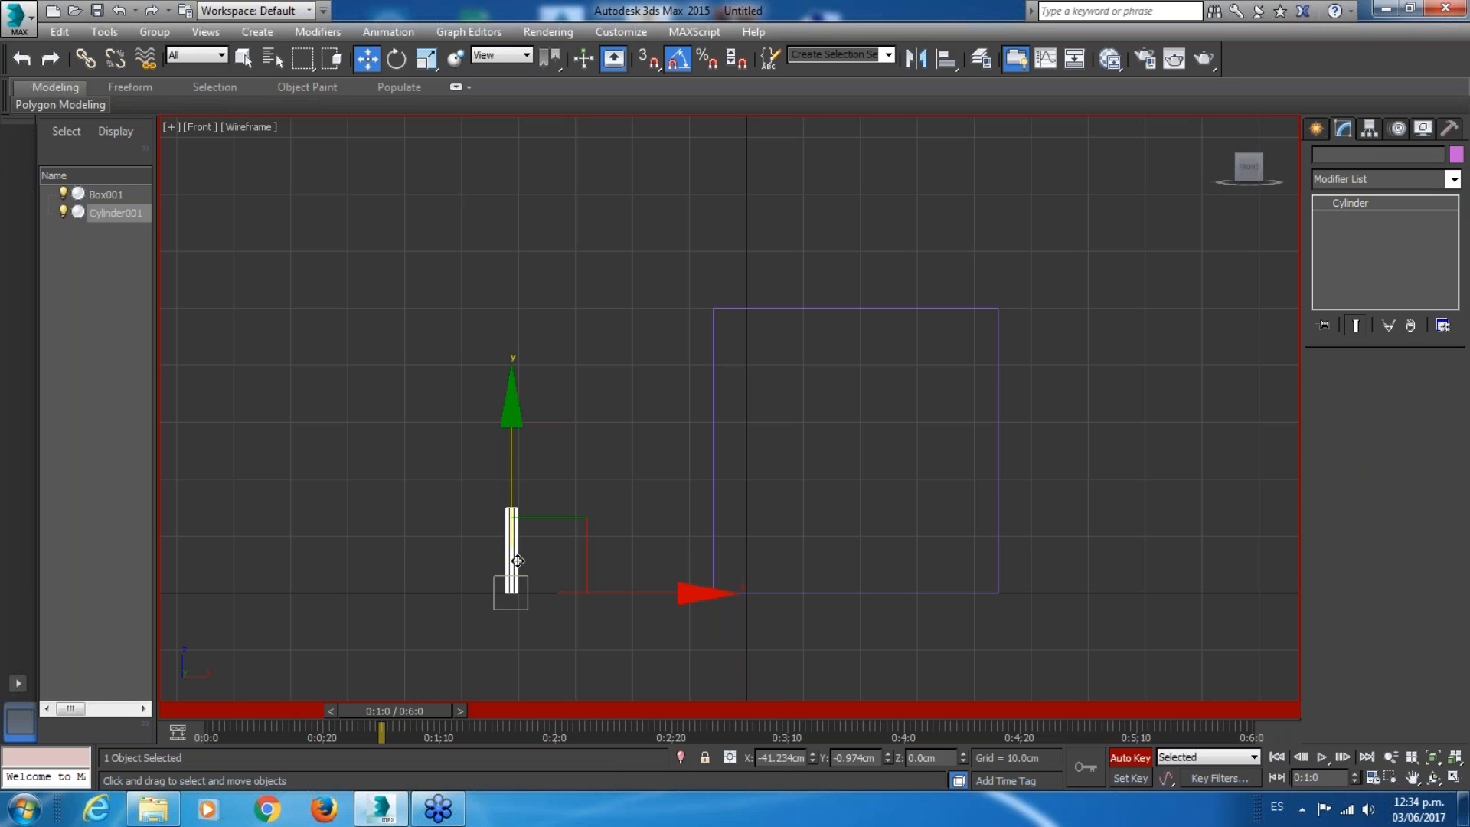
pyautogui.click(1087, 761)
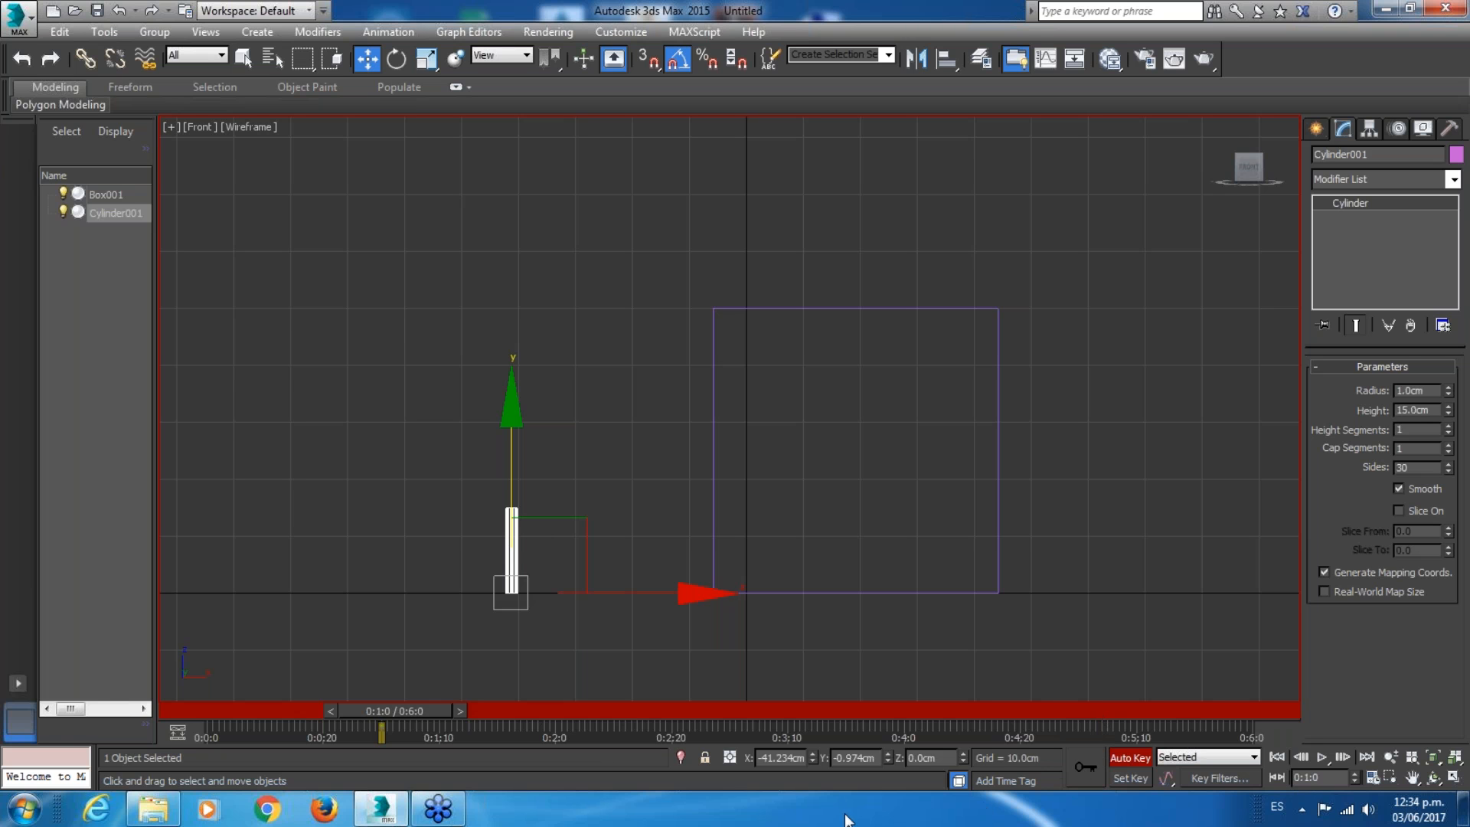
# At time 0:3:0, move the cylinder onto the top face of the box, with X about 14.3 cm and Z at 50 cm.
pyautogui.moveTo(402, 715); pyautogui.dragTo(430, 738)
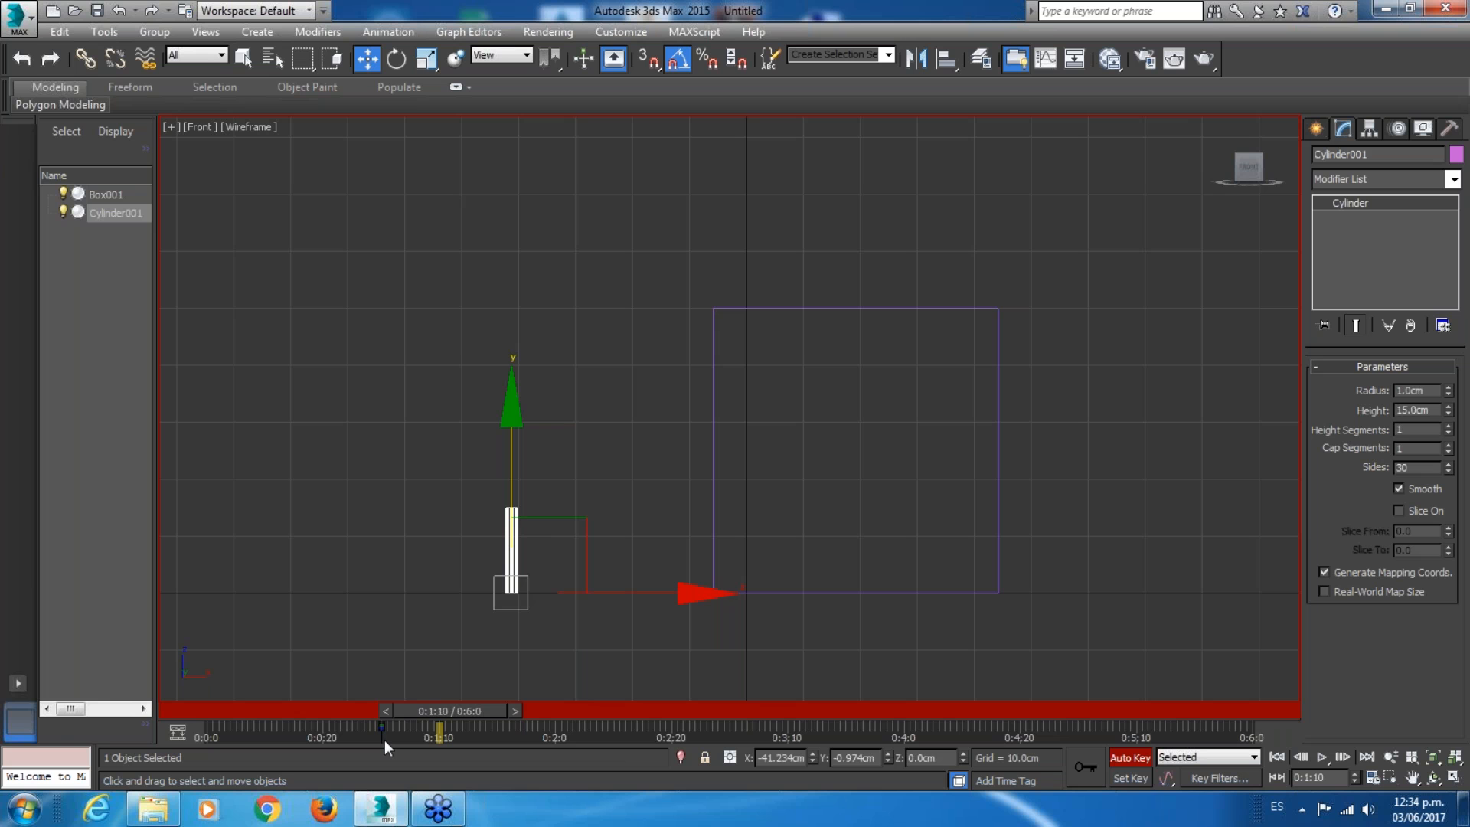
pyautogui.moveTo(429, 712); pyautogui.dragTo(721, 758)
pyautogui.press('w')
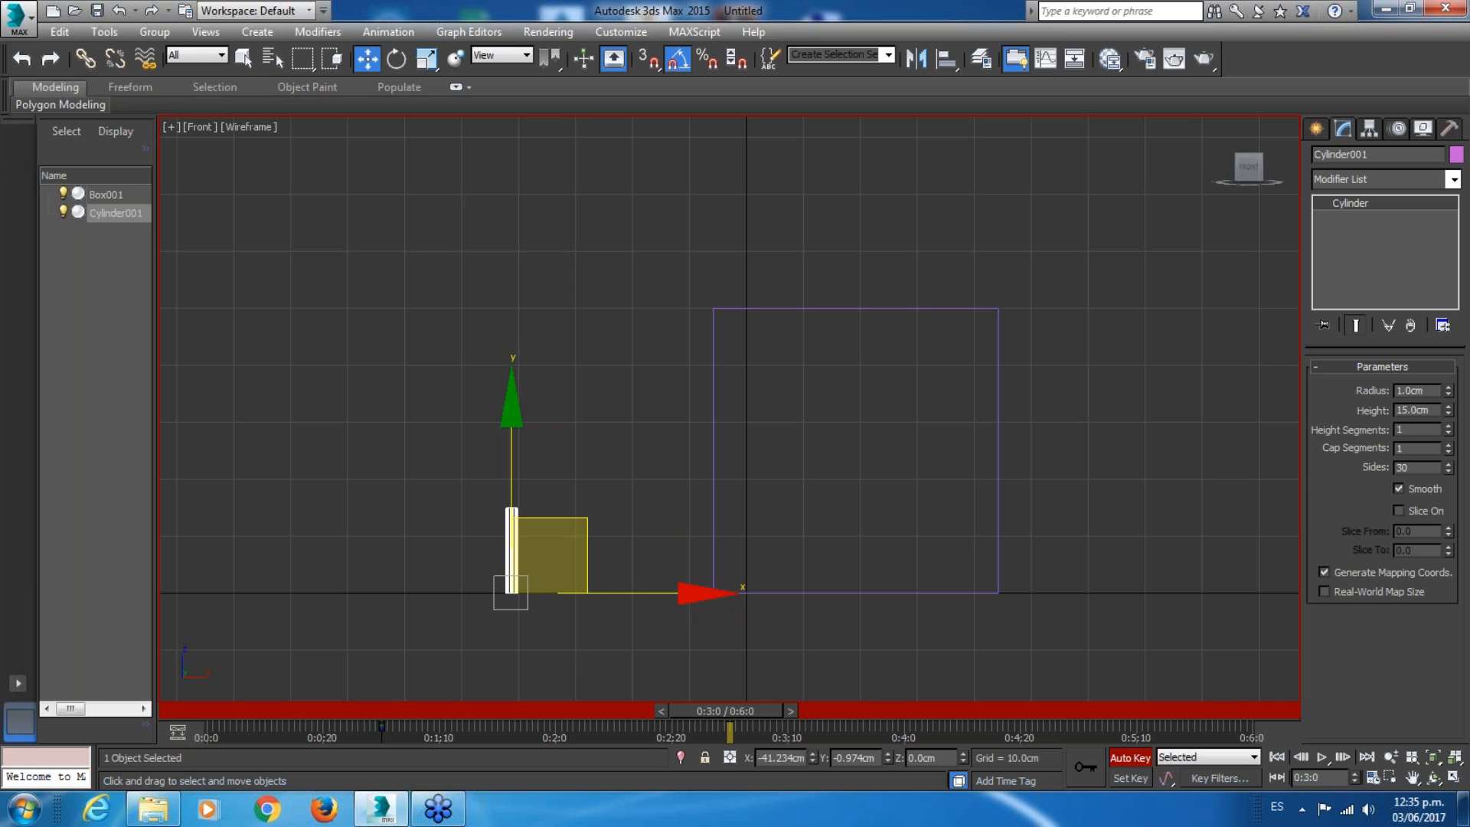
pyautogui.moveTo(547, 555); pyautogui.dragTo(907, 239)
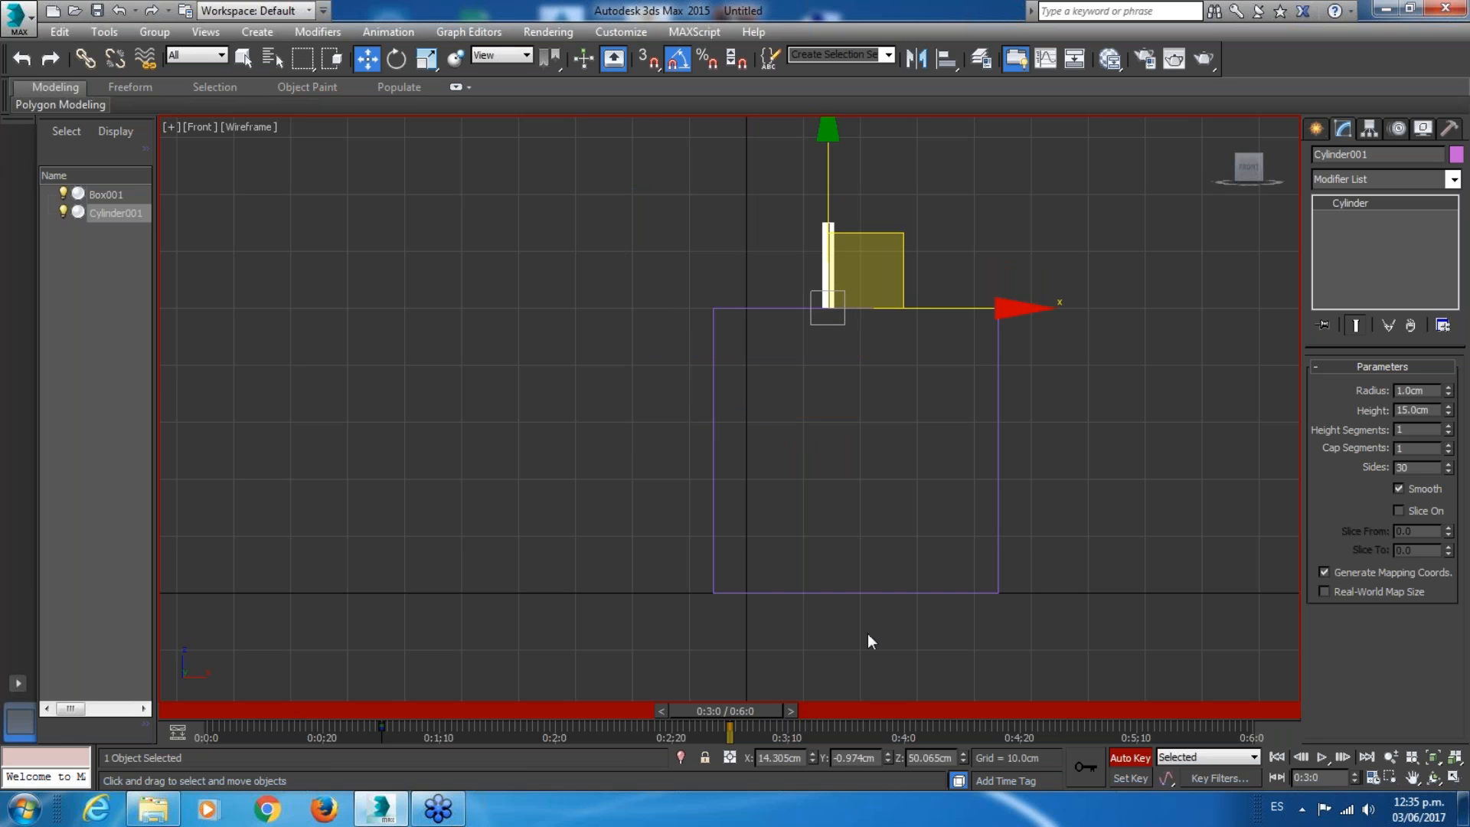
pyautogui.doubleClick(946, 758)
pyautogui.write('50')
pyautogui.press('Return')
# Play the cylinder's movement onto the box from the start in the Front view, replaying it before stopping.
pyautogui.moveTo(729, 710); pyautogui.dragTo(726, 741)
pyautogui.press('w')
pyautogui.click(1283, 758)
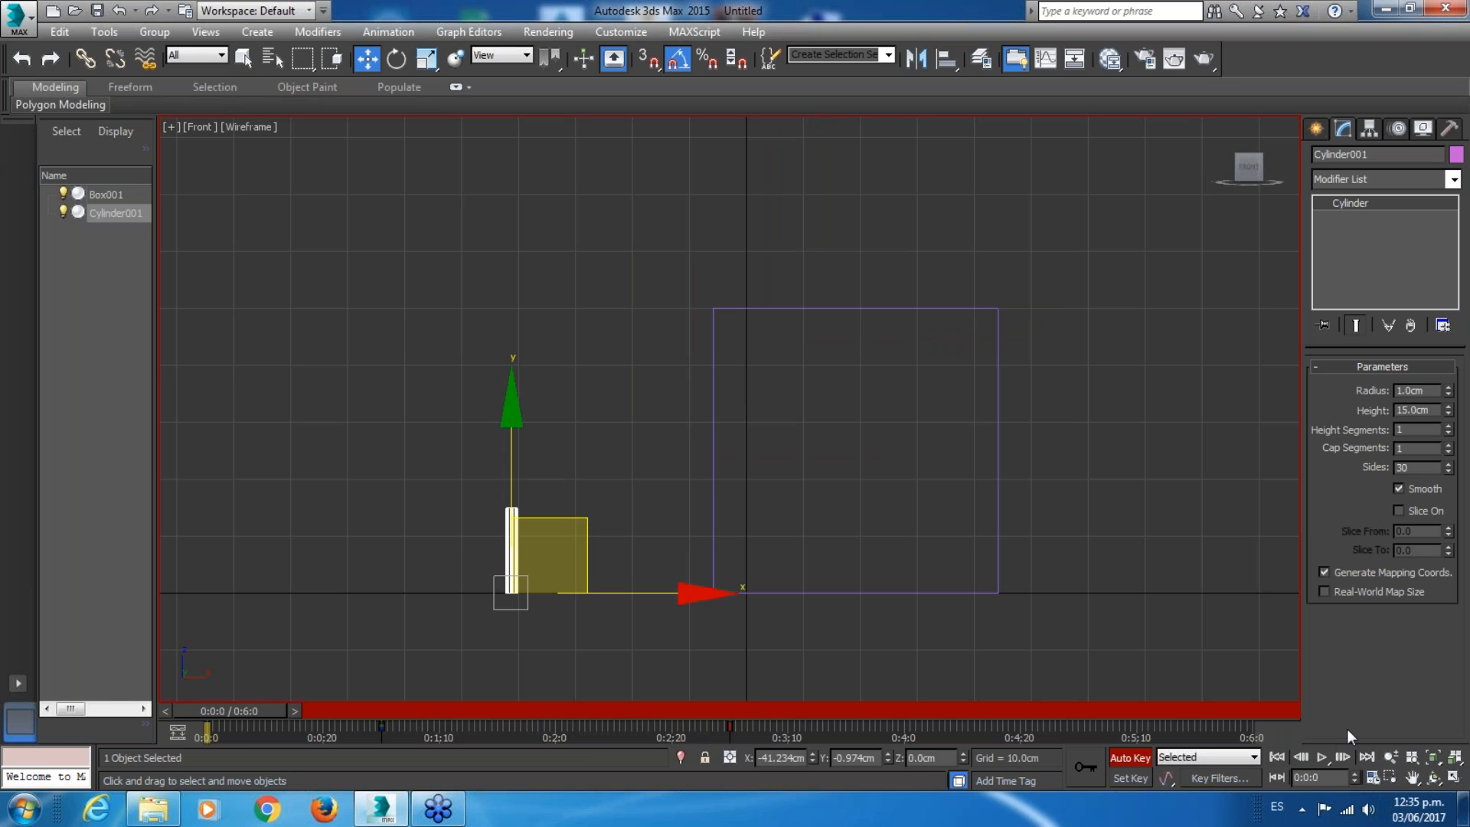
pyautogui.click(1327, 755)
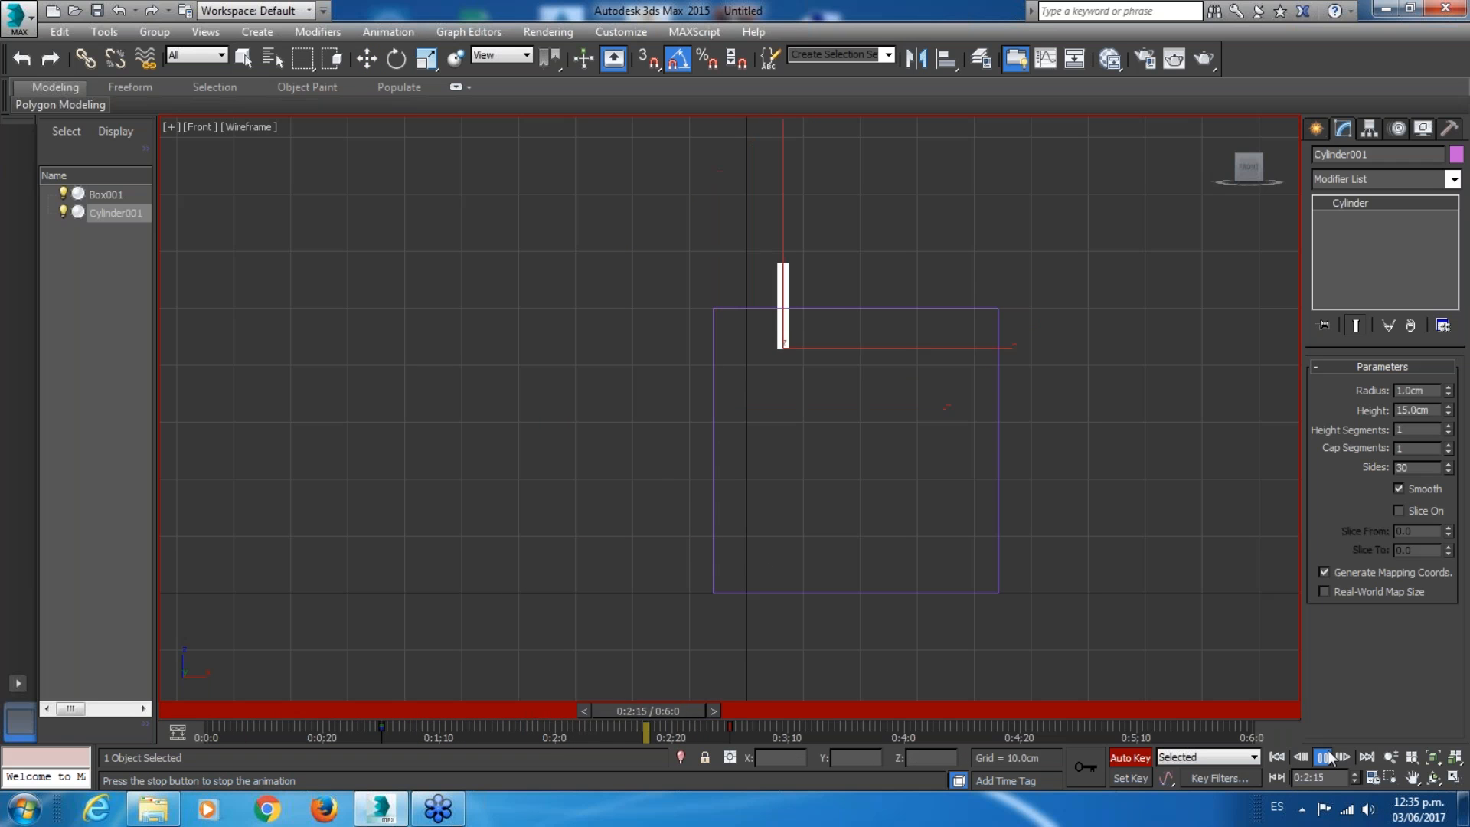
pyautogui.click(1323, 757)
pyautogui.click(1323, 757)
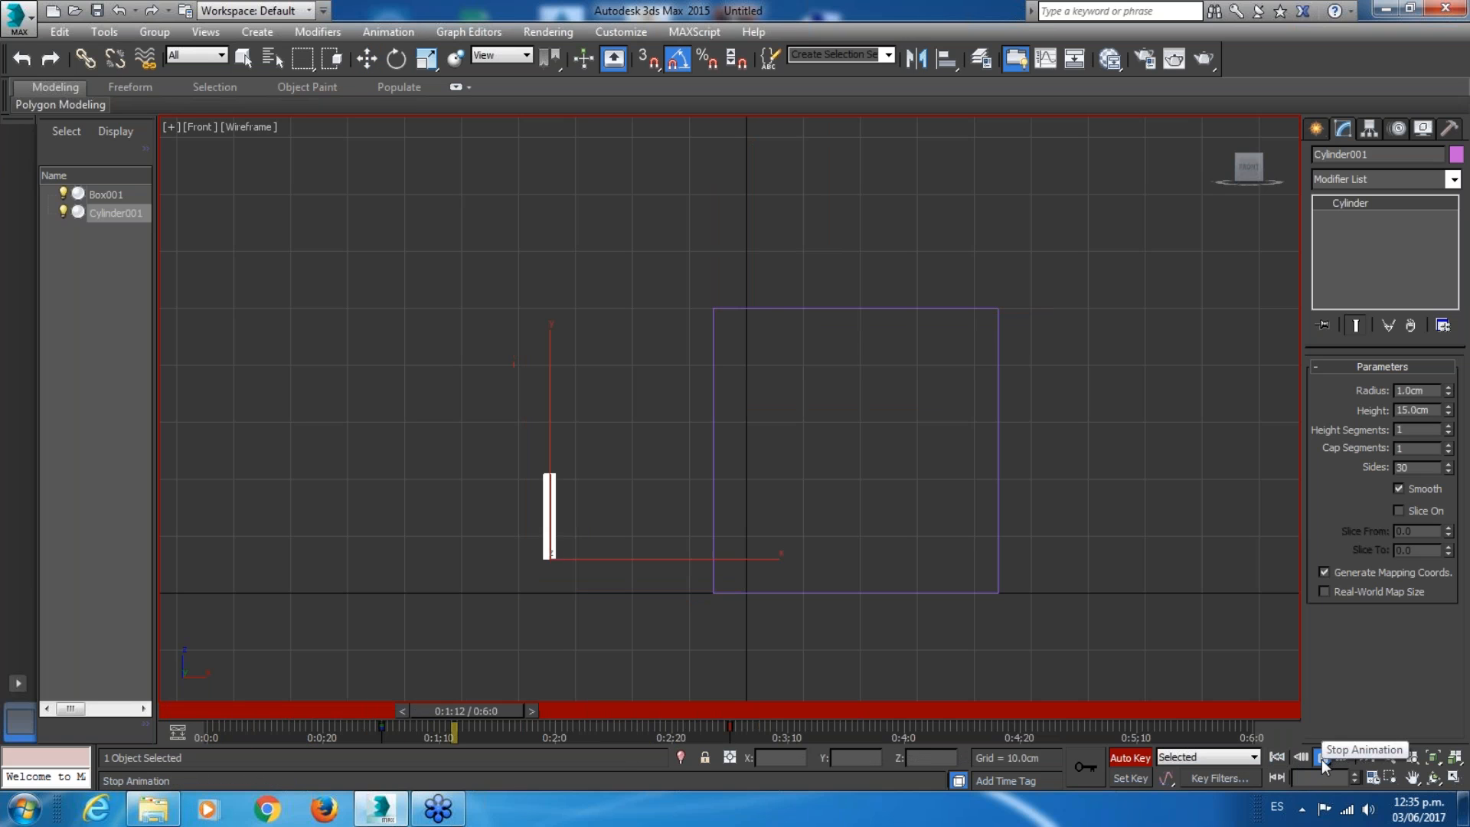
pyautogui.click(1321, 760)
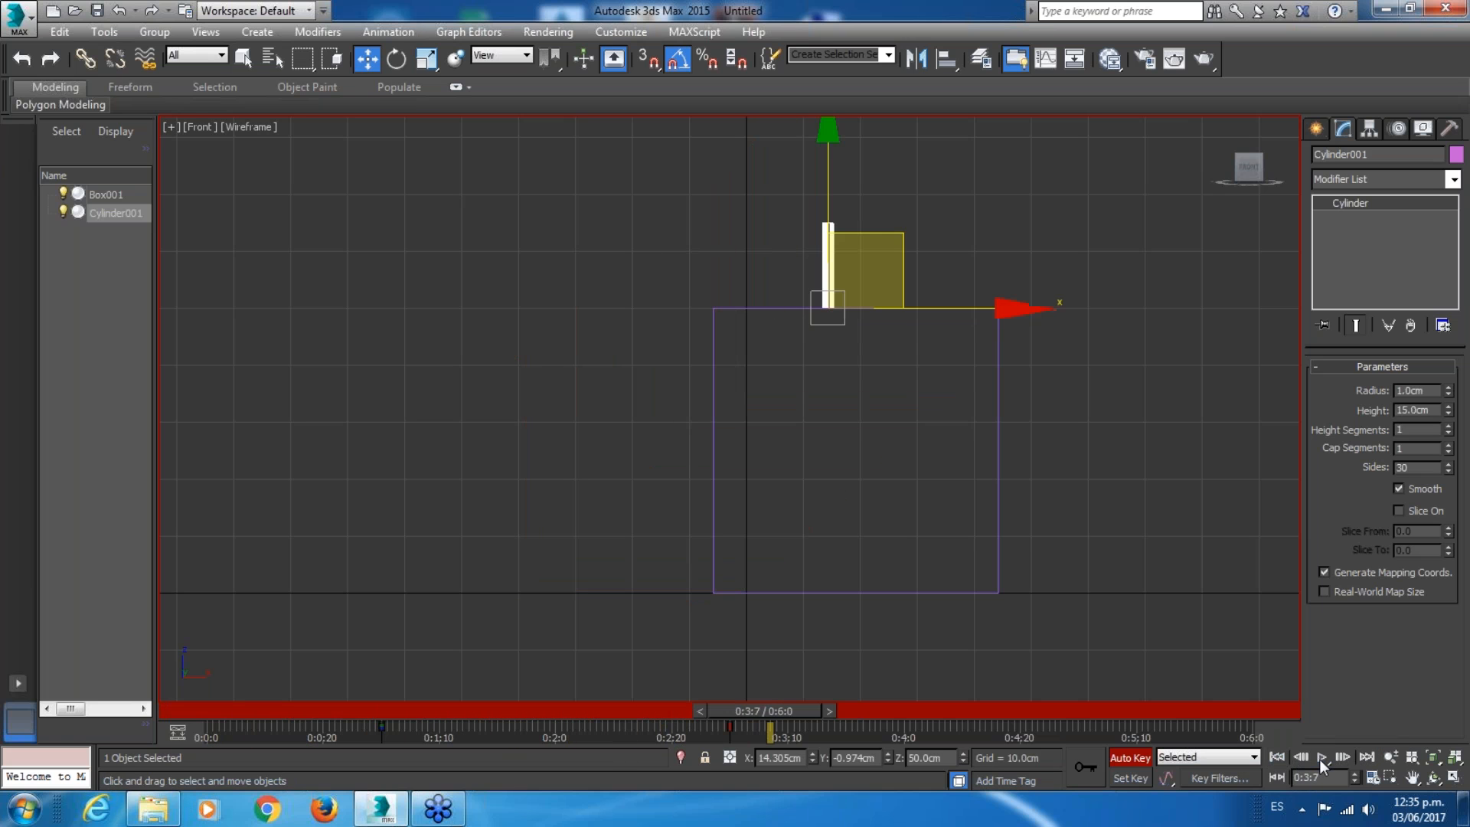
pyautogui.click(1276, 757)
pyautogui.click(1322, 758)
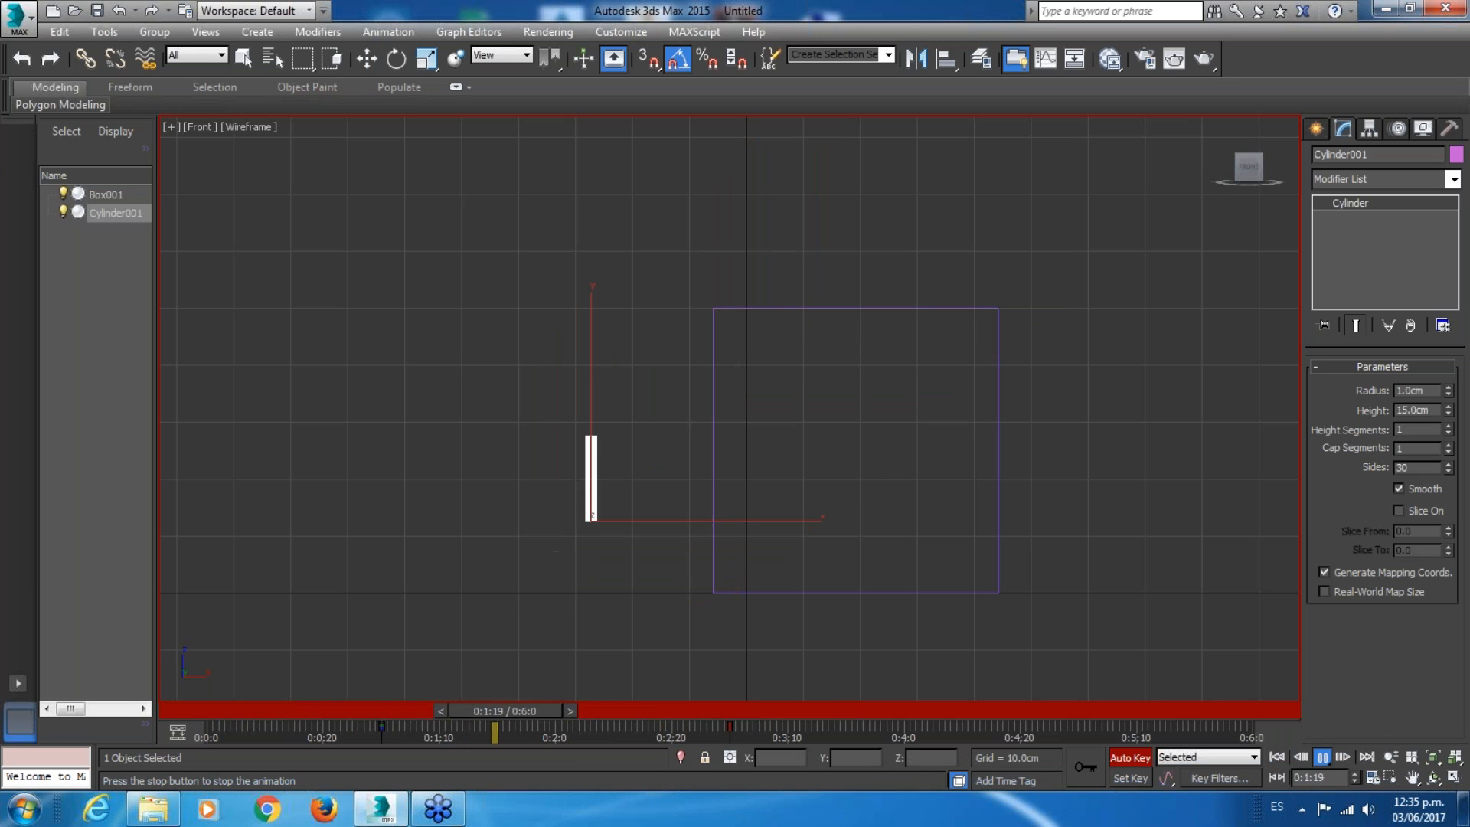
pyautogui.click(1323, 758)
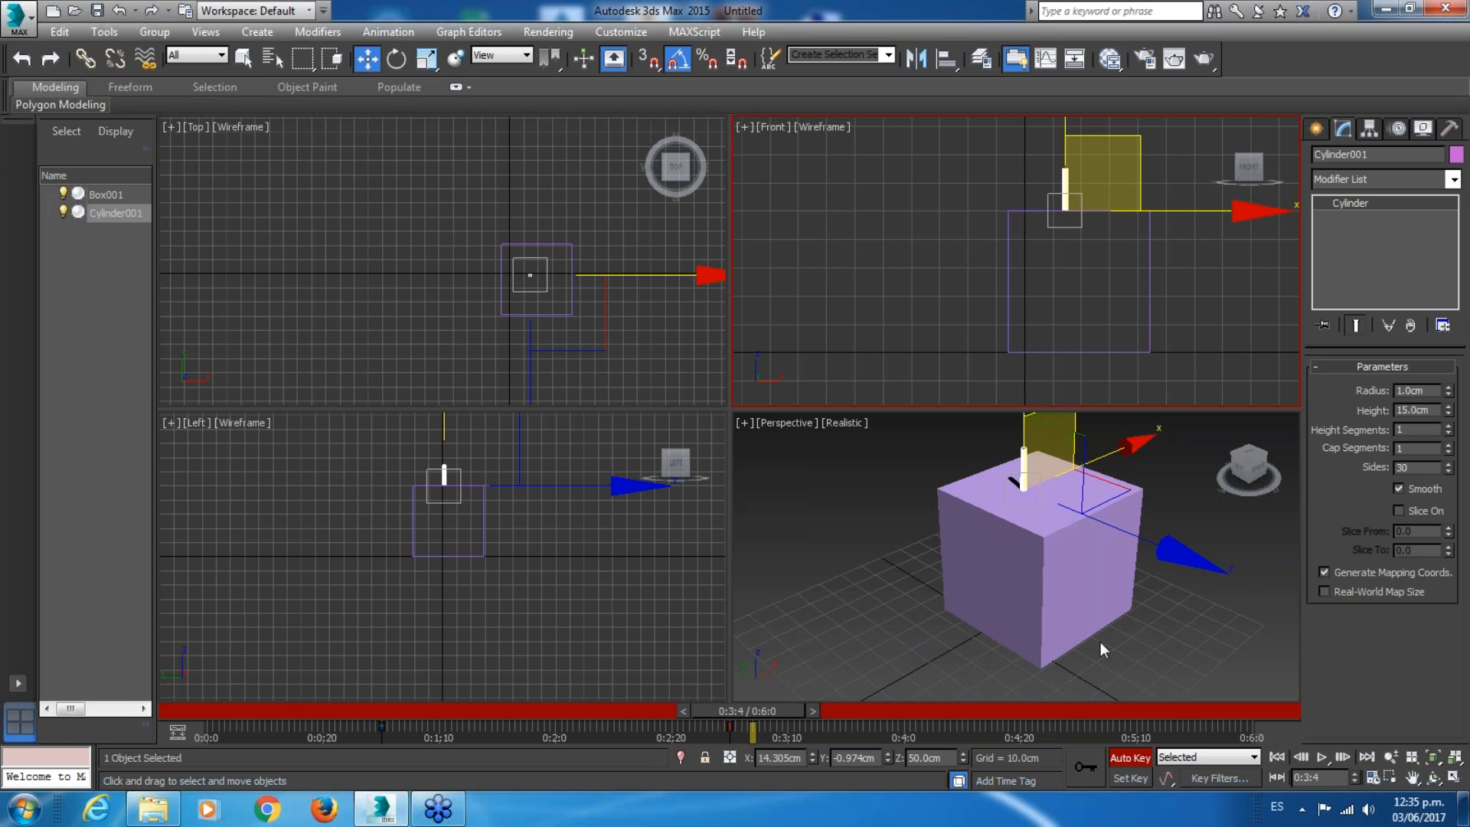
# Play the animation from the start with all four views shown, and stop it.
pyautogui.click(1278, 755)
pyautogui.click(1321, 756)
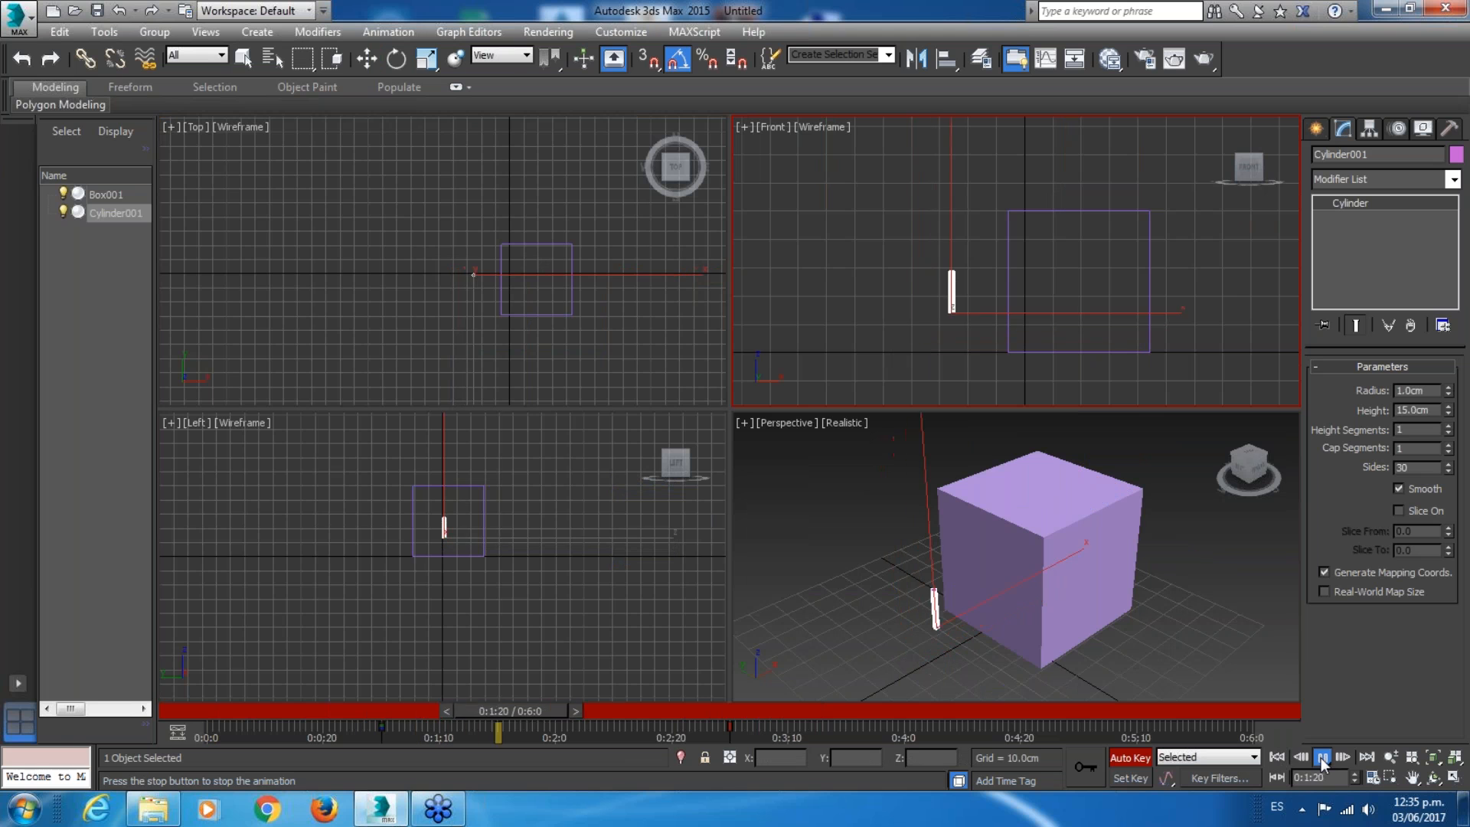
pyautogui.click(1320, 756)
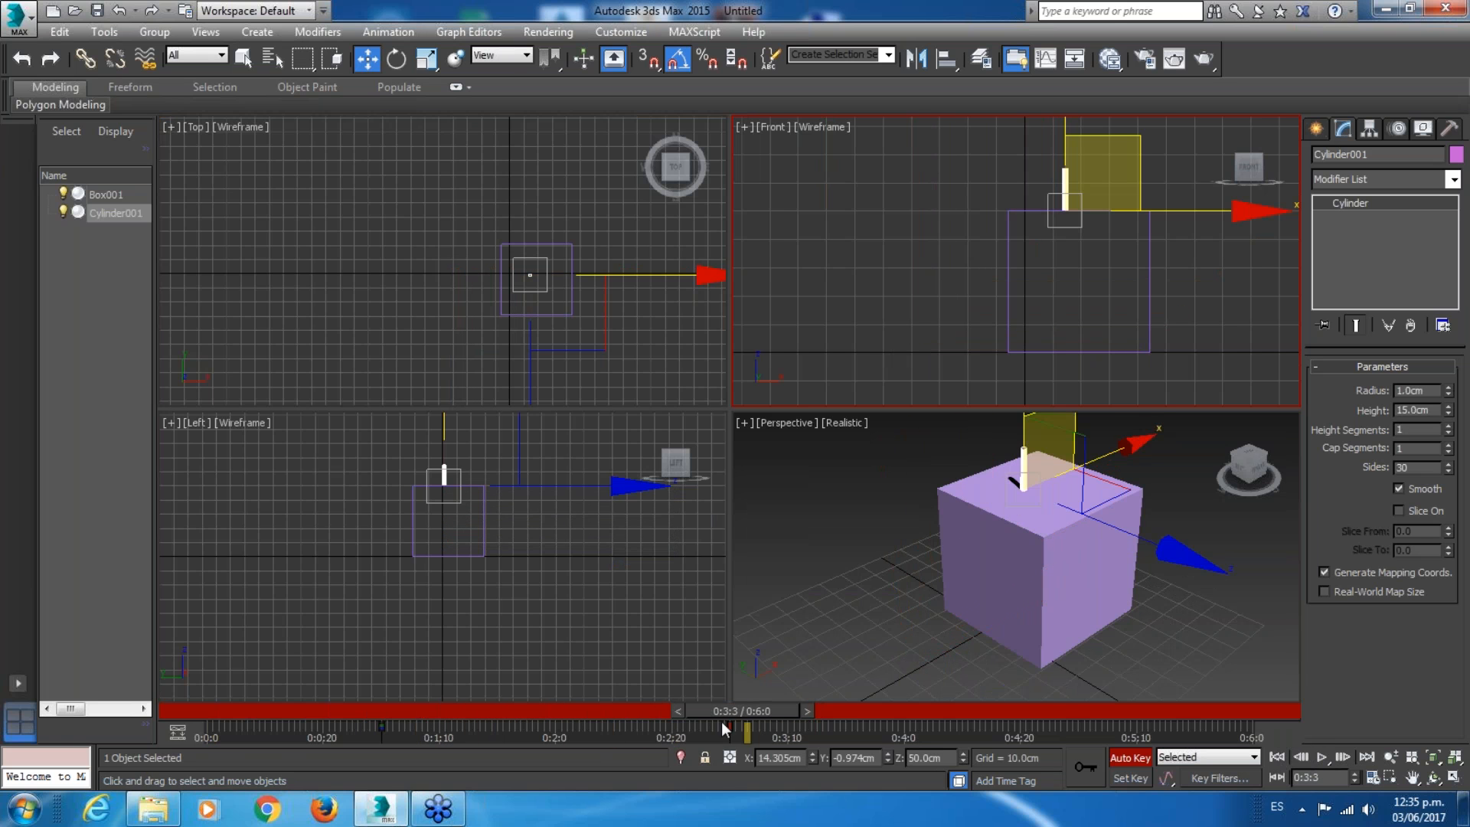
# At time 0:3:0, rotate the cylinder about its base in the maximized Front view until it stands upright on the box again.
pyautogui.moveTo(742, 710); pyautogui.dragTo(734, 744)
pyautogui.press('w')
pyautogui.click(1078, 294)
pyautogui.moveTo(1078, 294); pyautogui.dragTo(1043, 331, button='middle')
pyautogui.hotkey('alt', 'w')
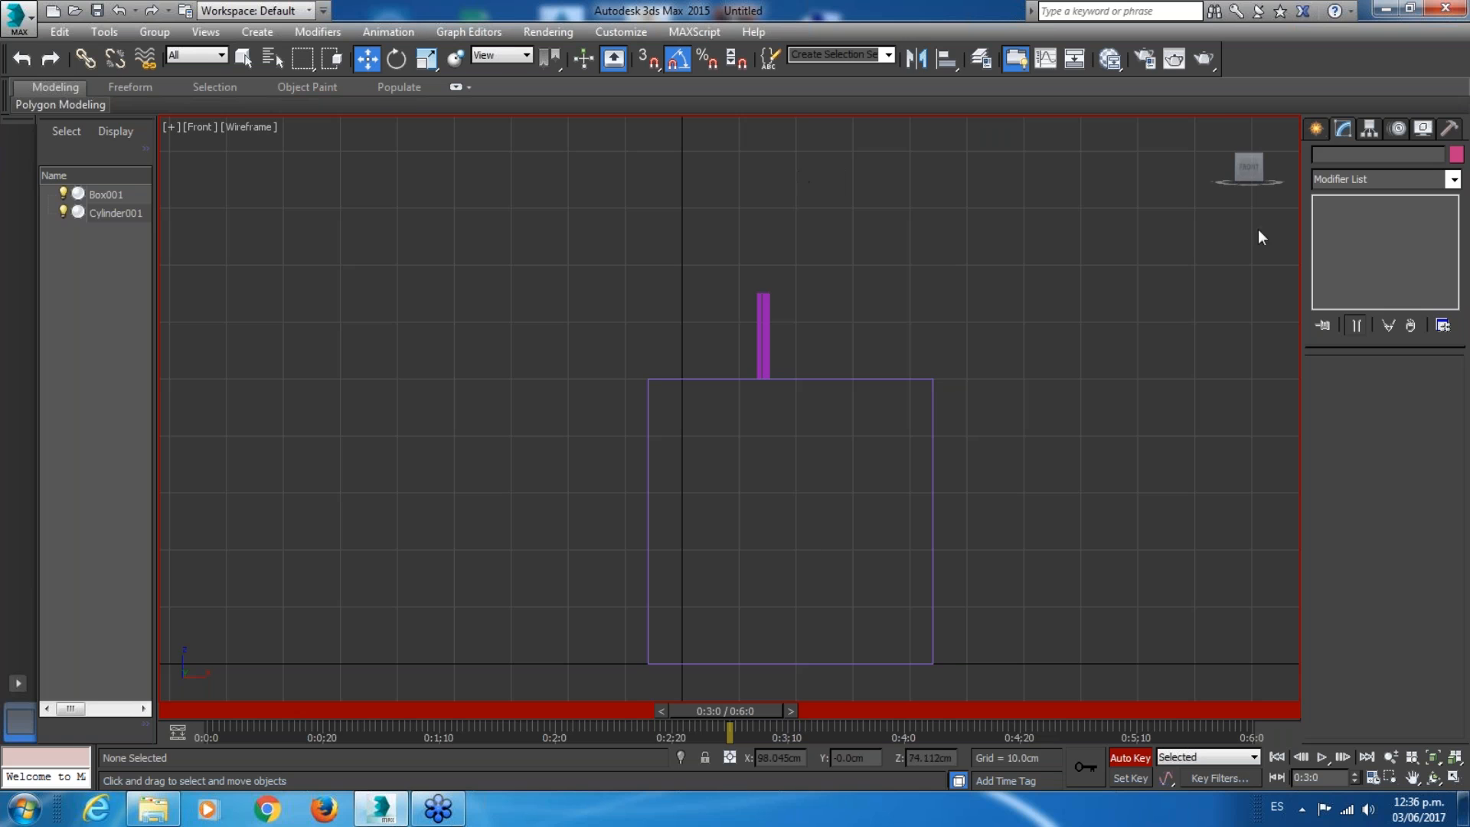
pyautogui.click(396, 59)
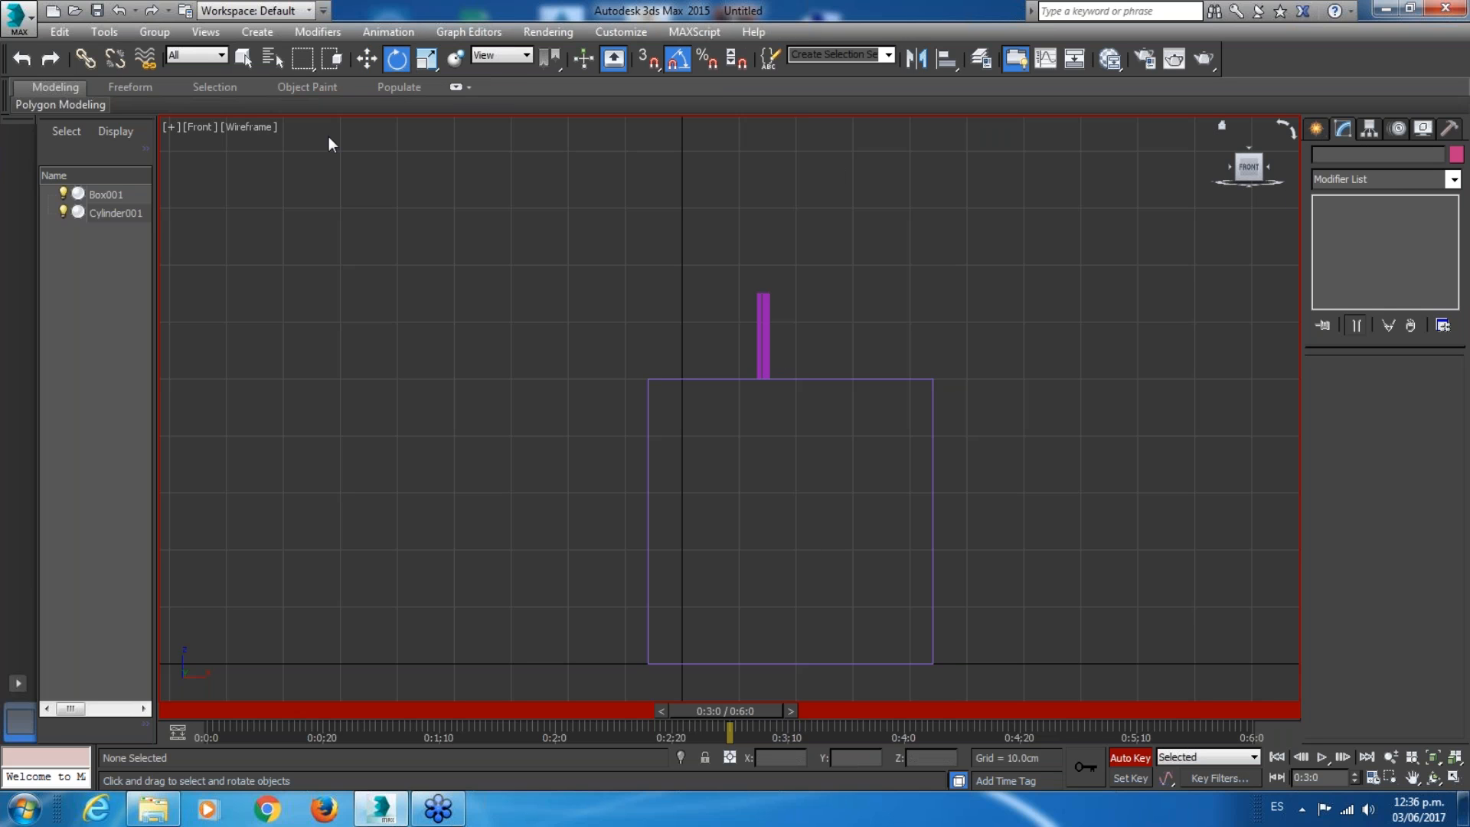
pyautogui.click(767, 307)
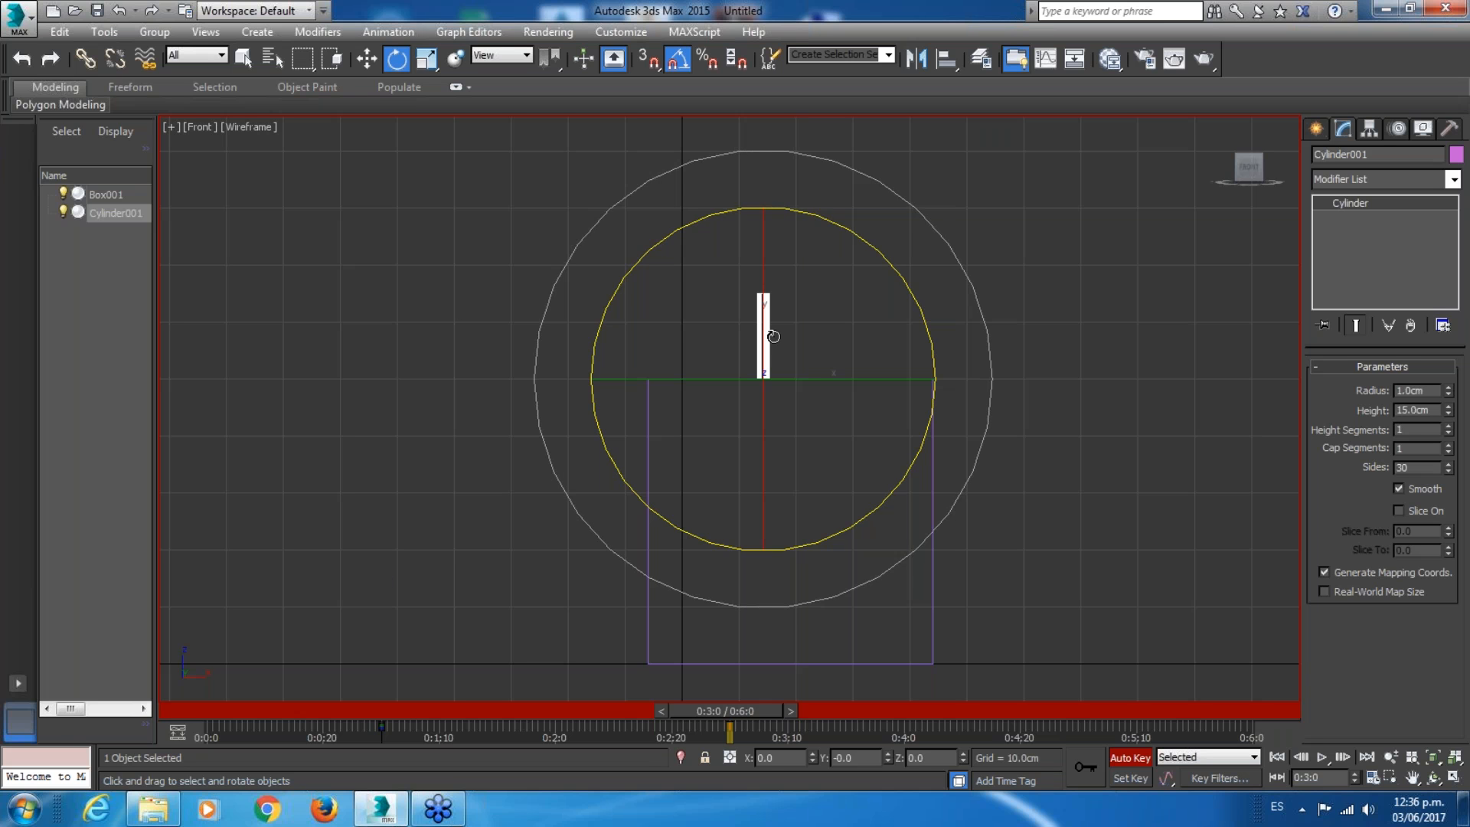
pyautogui.moveTo(746, 720)
pyautogui.mouseDown()
pyautogui.moveTo(380, 705)
pyautogui.moveTo(591, 691)
pyautogui.moveTo(731, 711)
pyautogui.moveTo(729, 727)
pyautogui.mouseUp()
pyautogui.press('e')
pyautogui.moveTo(814, 209); pyautogui.dragTo(1152, 193)
# Return to the Move tool and play the cylinder's combined movement and rotation from the start.
pyautogui.click(358, 65)
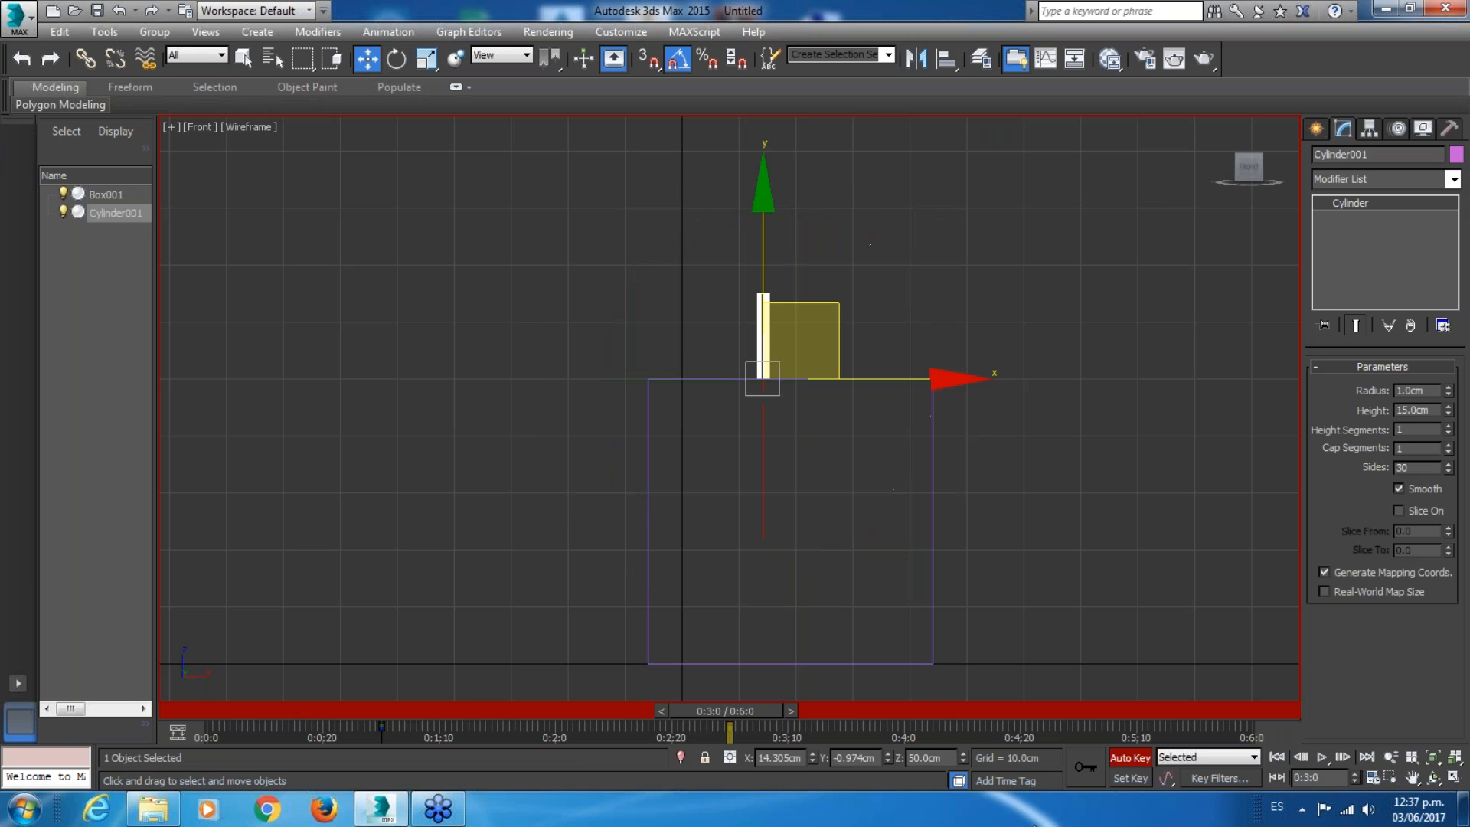
pyautogui.moveTo(775, 719); pyautogui.dragTo(375, 710)
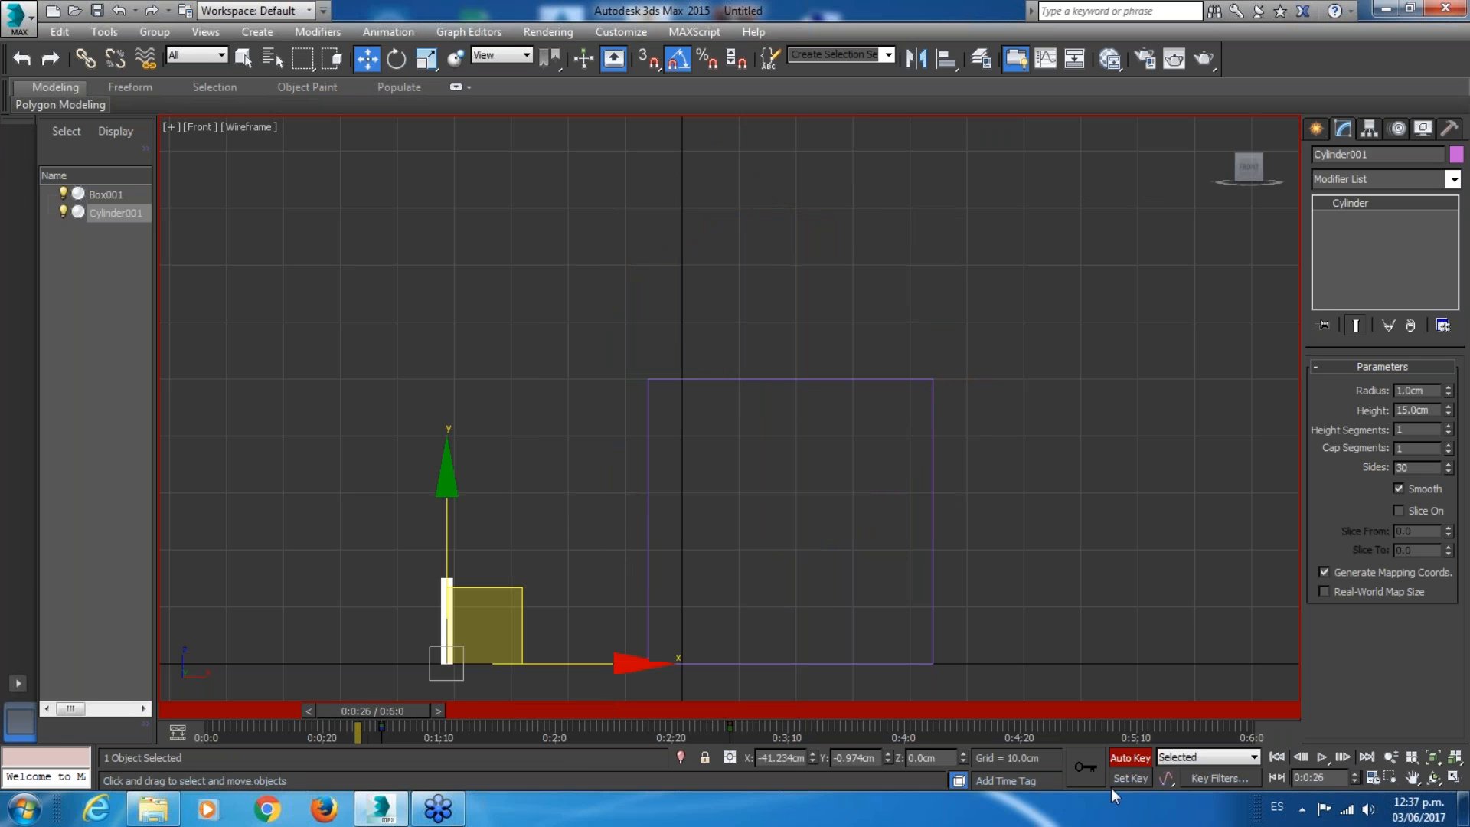
pyautogui.click(1278, 758)
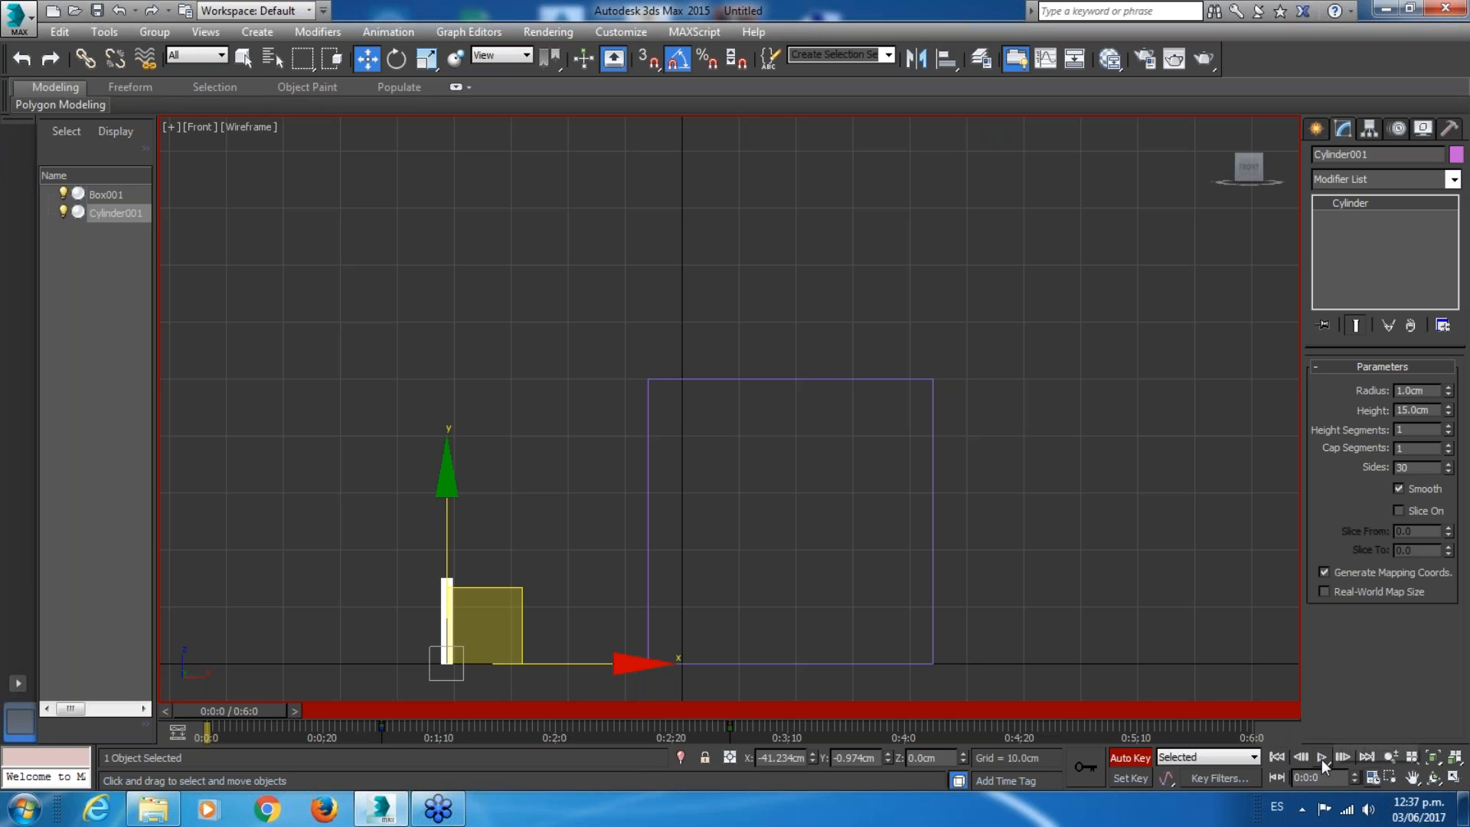
pyautogui.click(1321, 755)
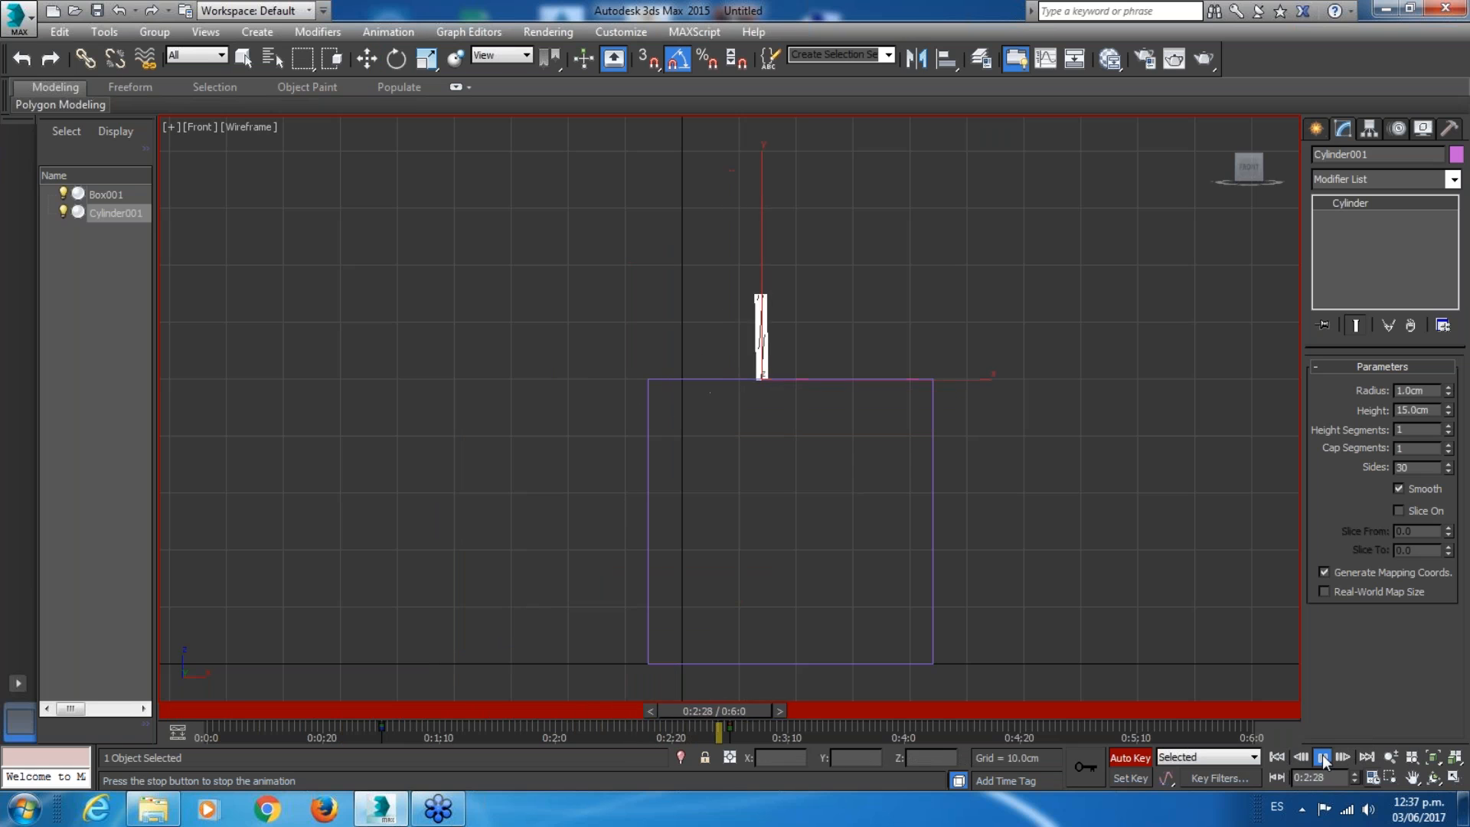
# Scrub the animation between 0:1:24 and 0:2:18 to examine how the cylinder rotates on its way onto the box.
pyautogui.moveTo(659, 710); pyautogui.dragTo(532, 641)
pyautogui.press('w')
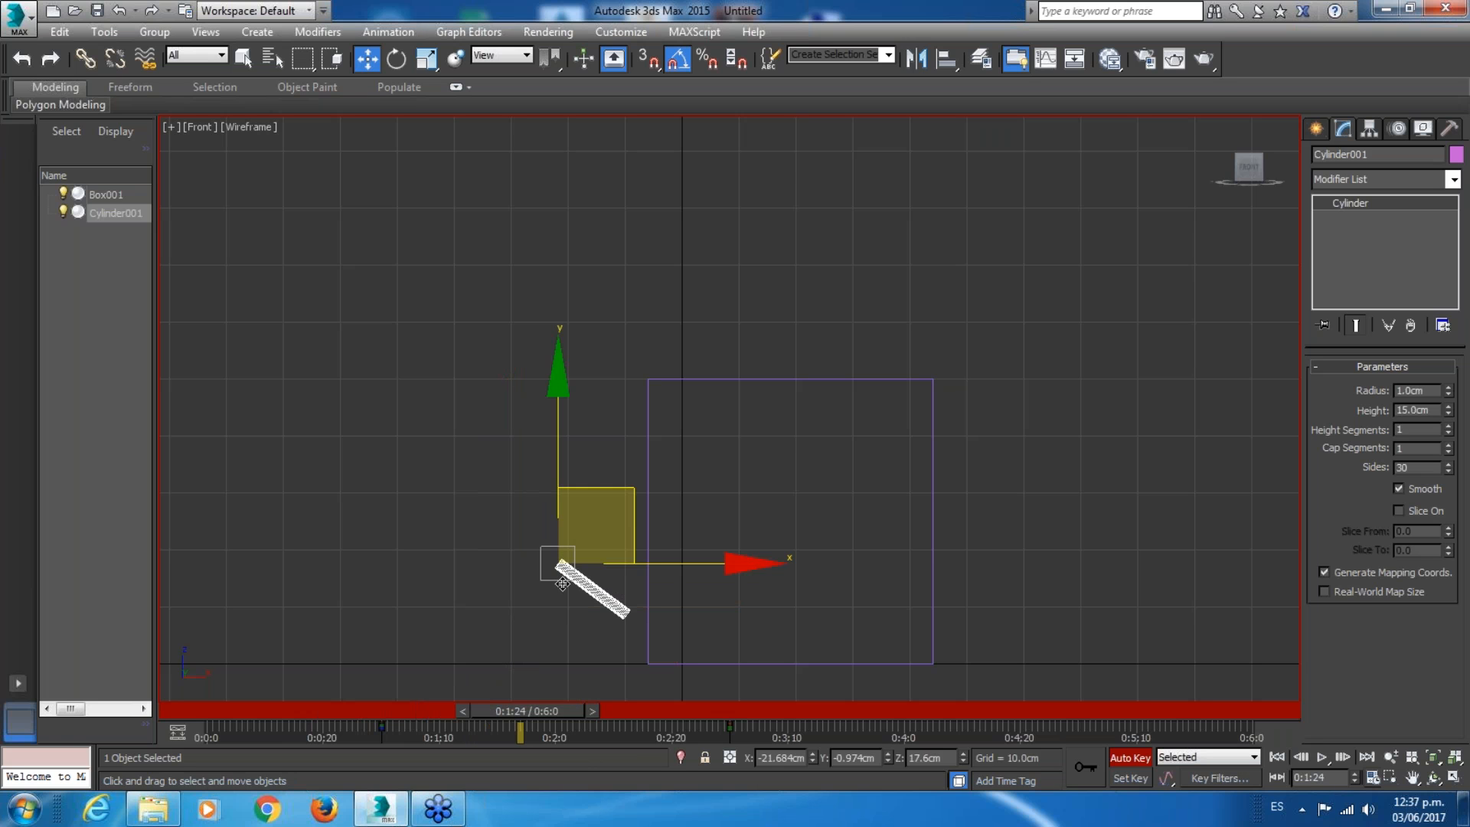
pyautogui.moveTo(519, 715); pyautogui.dragTo(660, 712)
pyautogui.press('w')
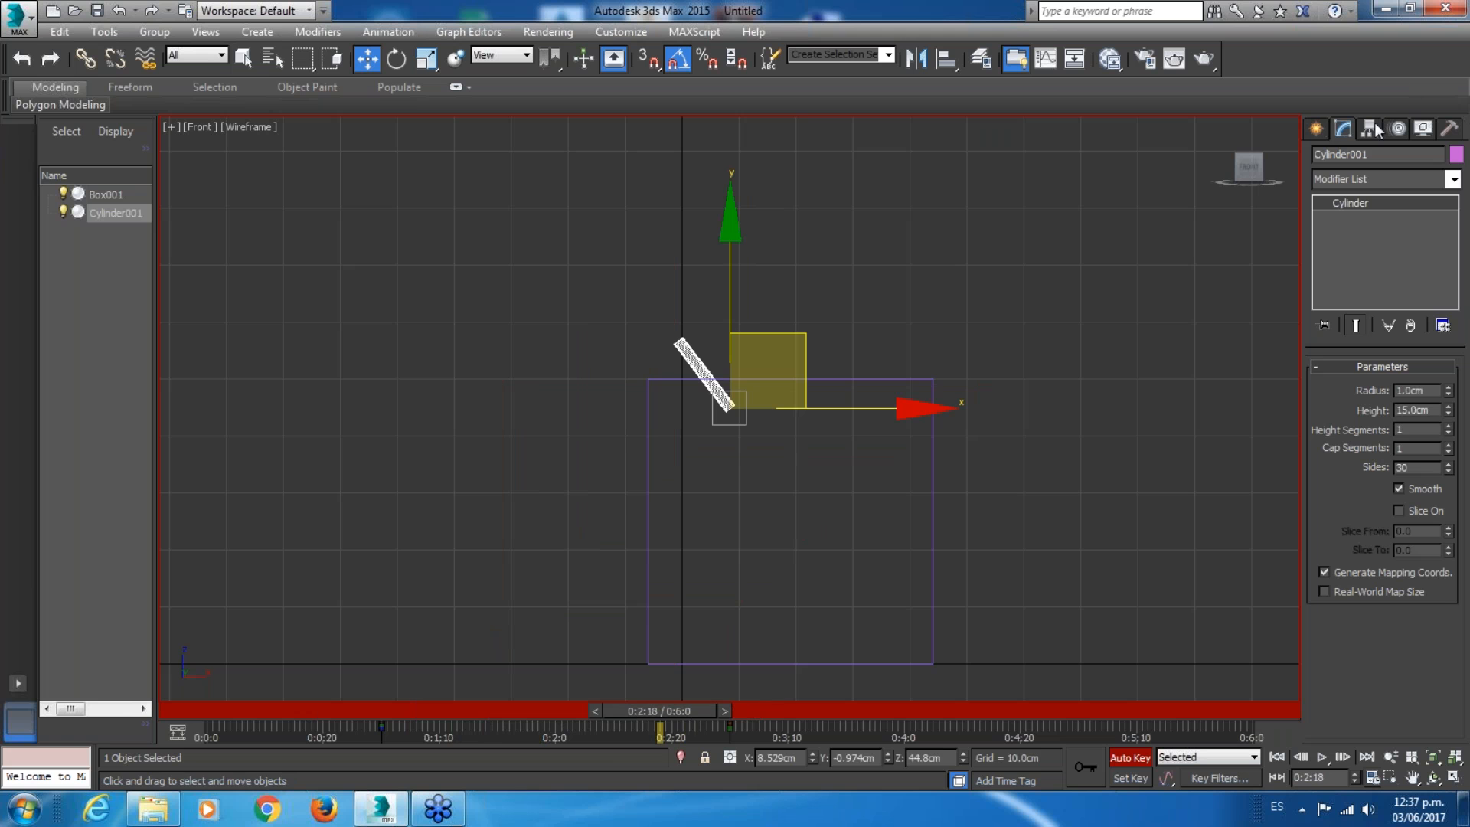
# Center the cylinder's pivot on the object using Affect Pivot Only, and leave pivot editing.
pyautogui.click(1397, 129)
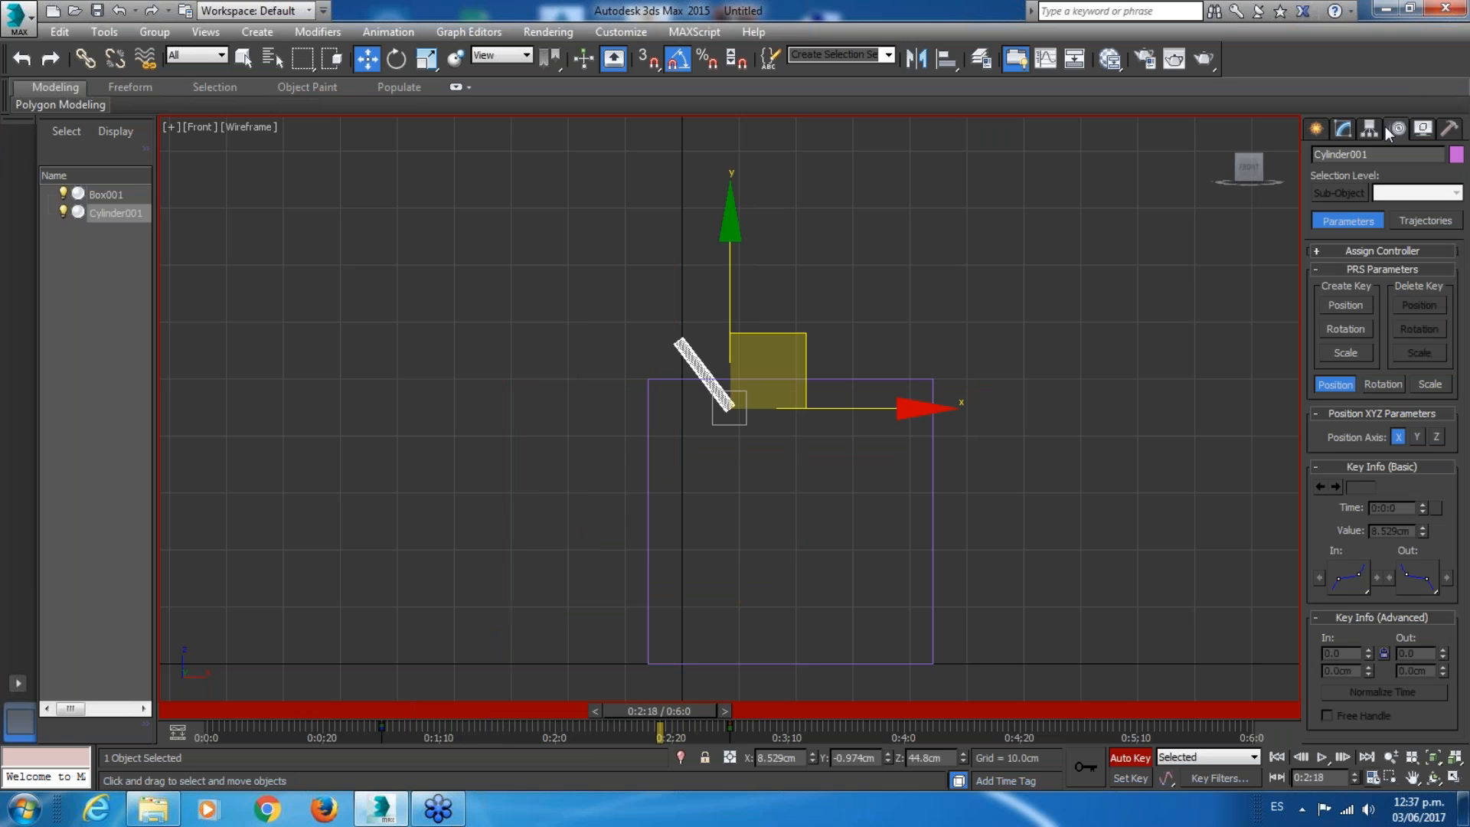
pyautogui.click(1373, 130)
pyautogui.click(1352, 244)
pyautogui.click(1364, 338)
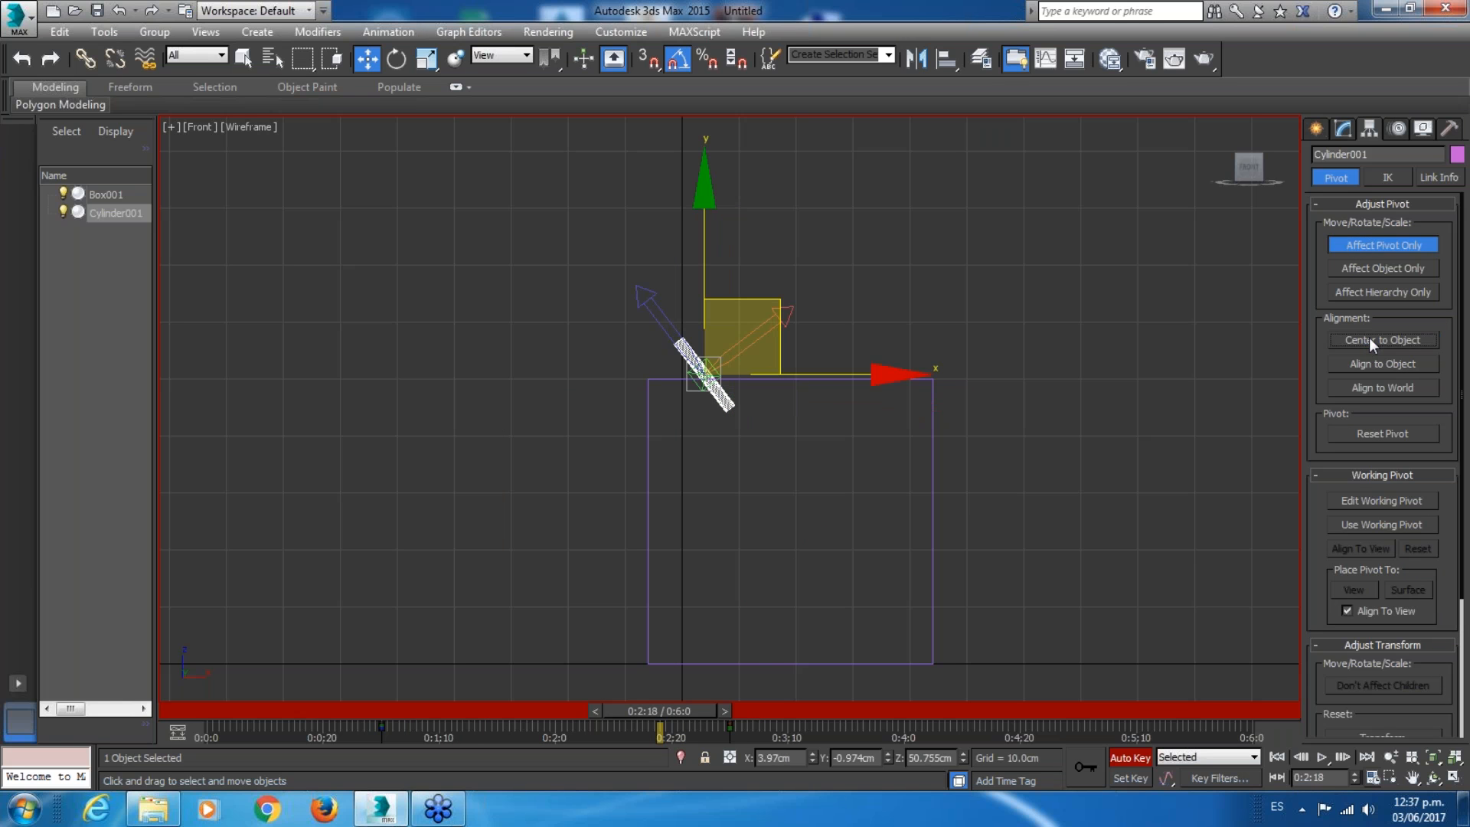
pyautogui.click(1390, 244)
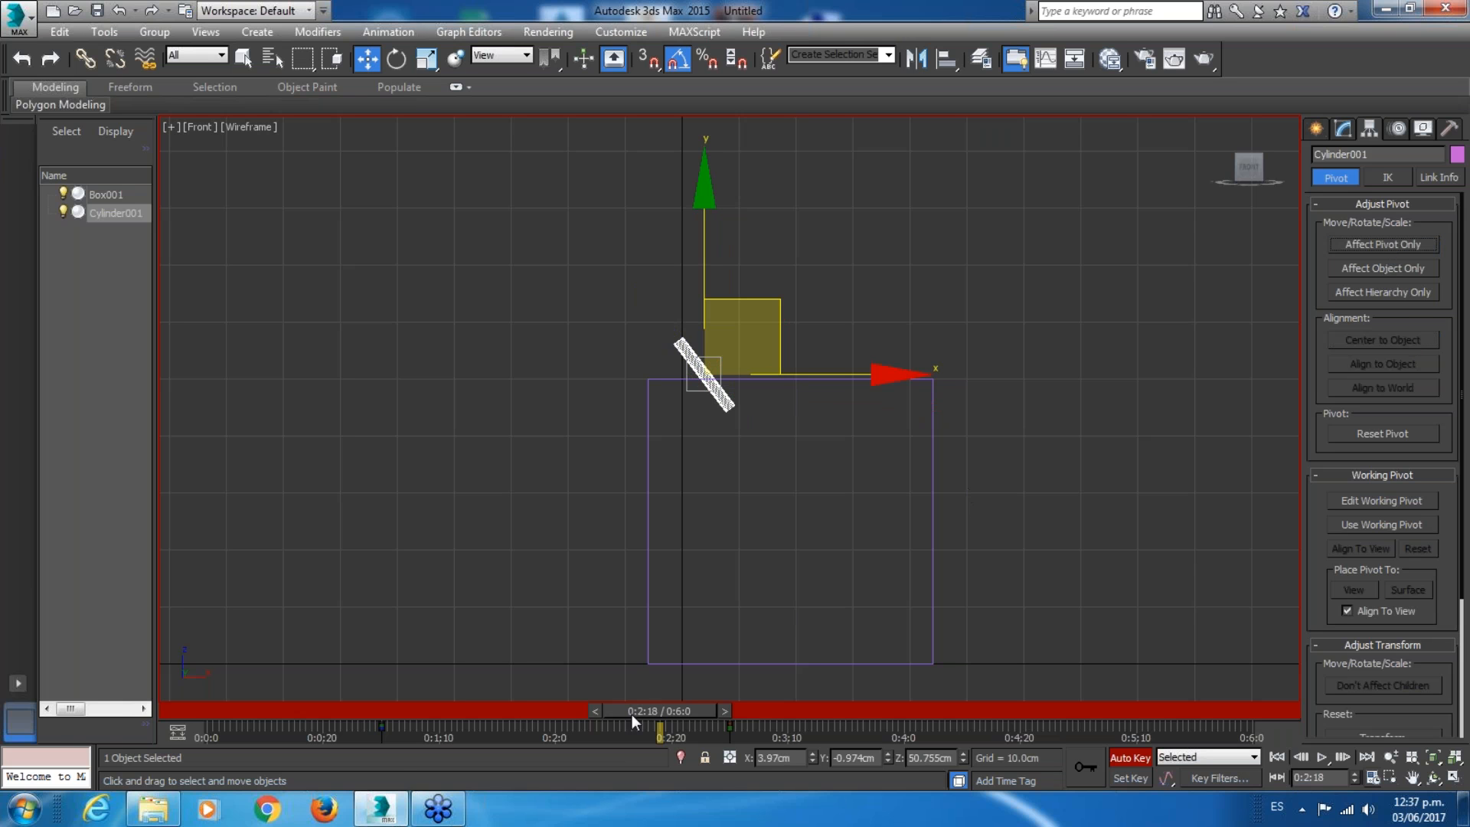
# At 0:3:0, raise the cylinder to a Z of about 57.55 cm so it rests on the box's top face.
pyautogui.moveTo(673, 710); pyautogui.dragTo(651, 711)
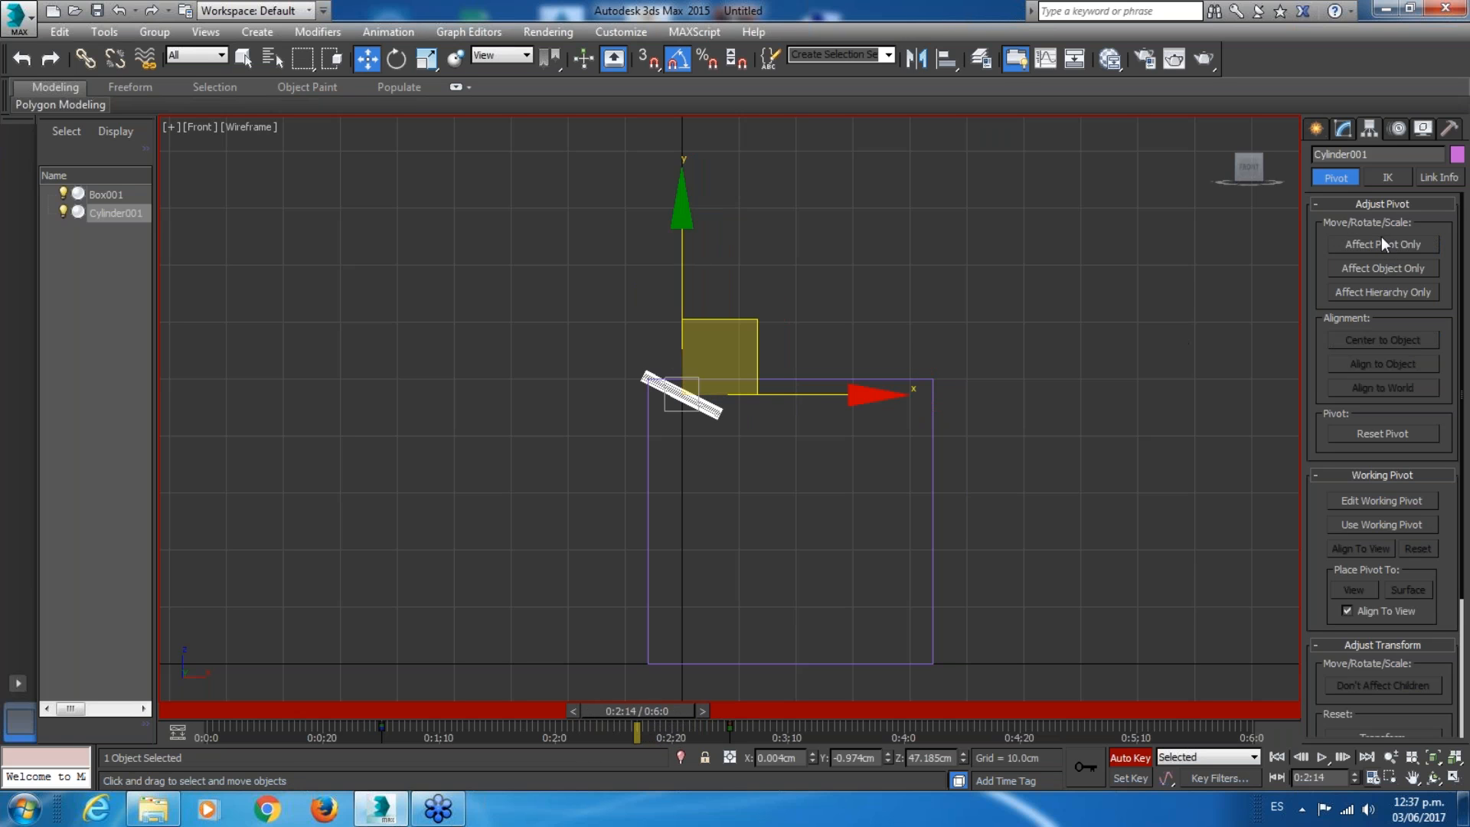
pyautogui.moveTo(644, 707); pyautogui.dragTo(738, 734)
pyautogui.press('w')
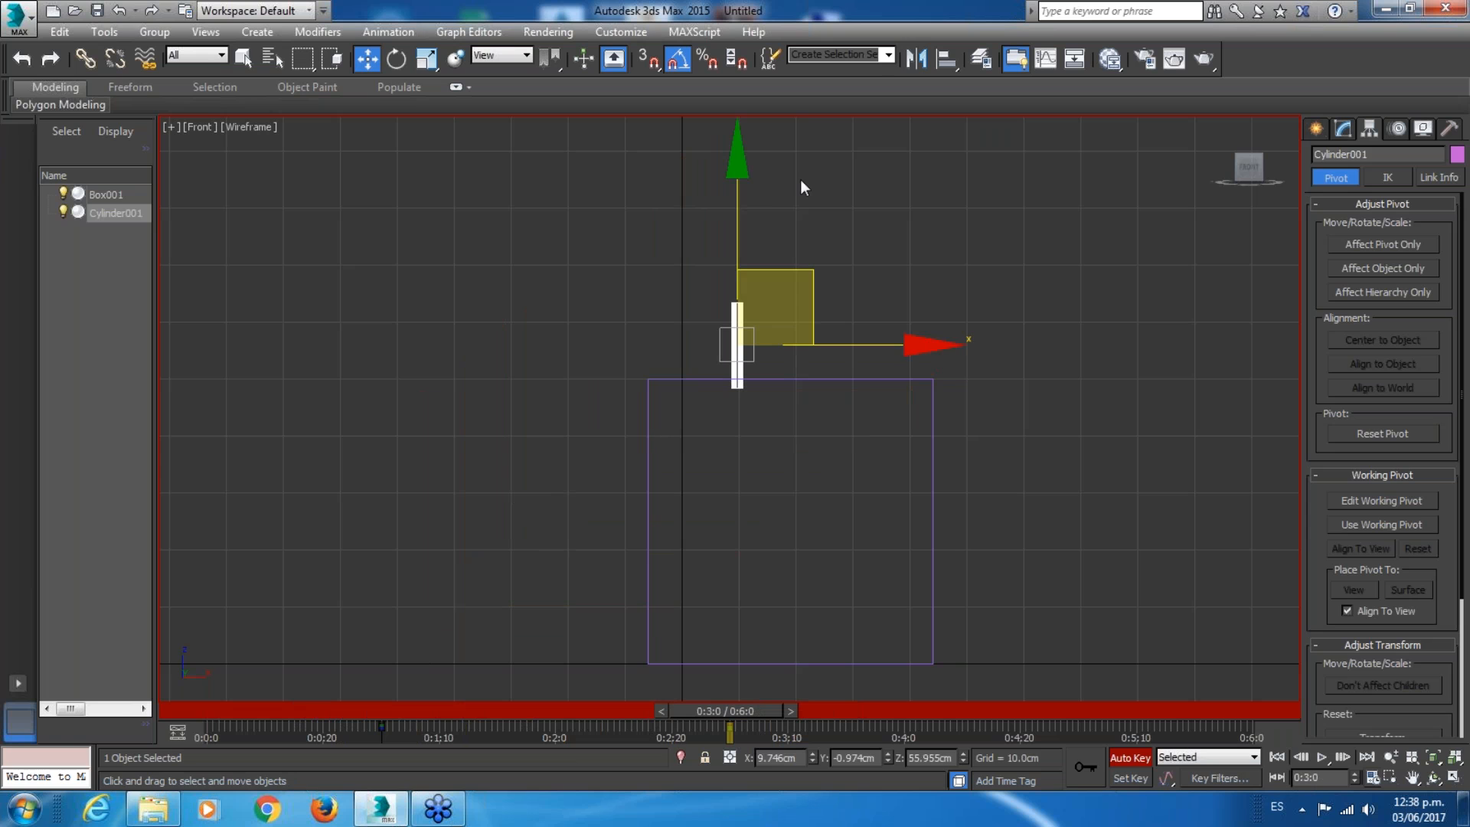
pyautogui.moveTo(738, 216); pyautogui.dragTo(739, 206)
# Play the jump animation from the start in the Front view and check the cylinder's pose at 0:1:0.
pyautogui.moveTo(738, 713); pyautogui.dragTo(230, 708)
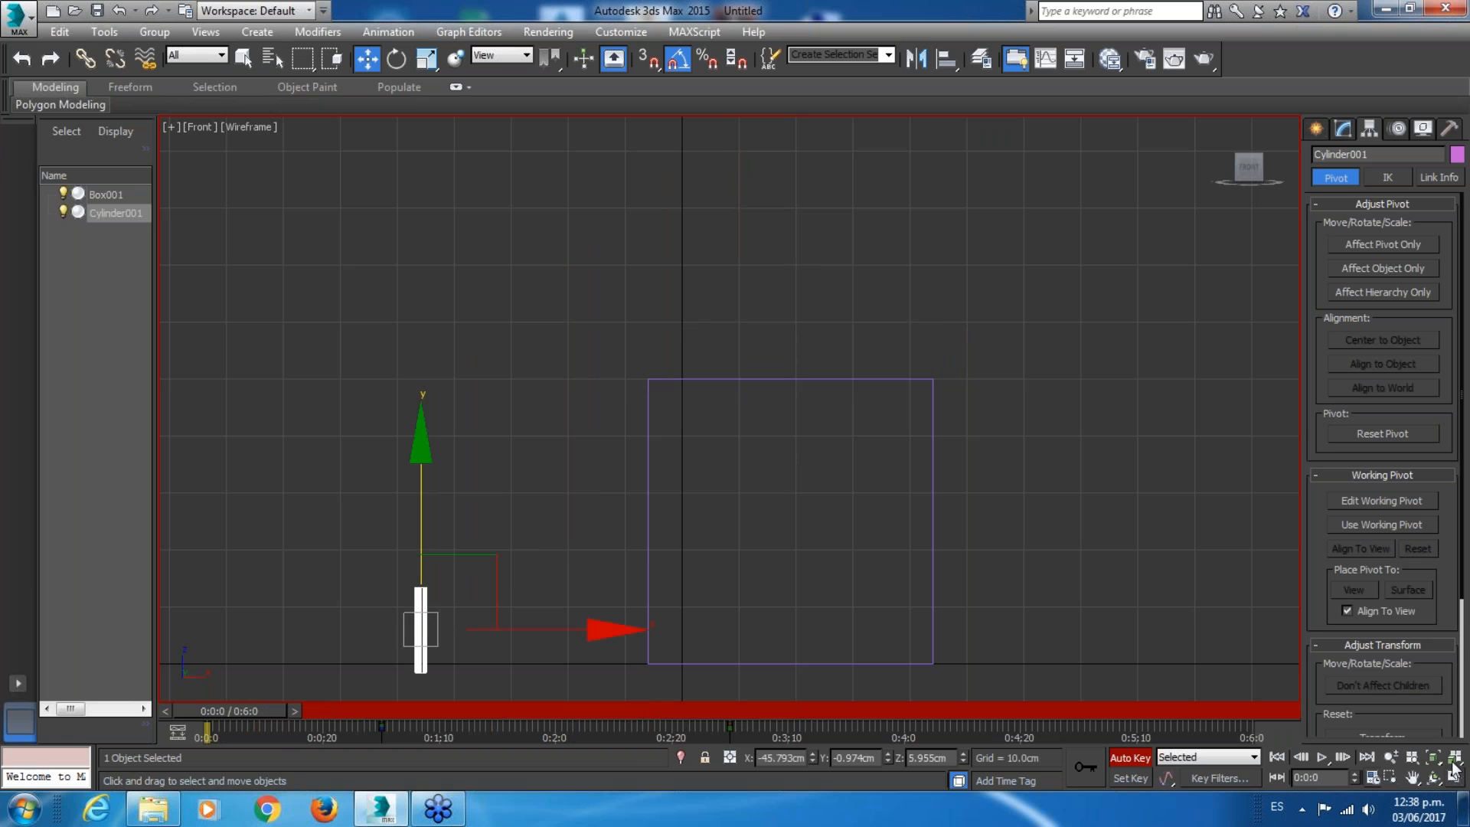
pyautogui.click(1324, 756)
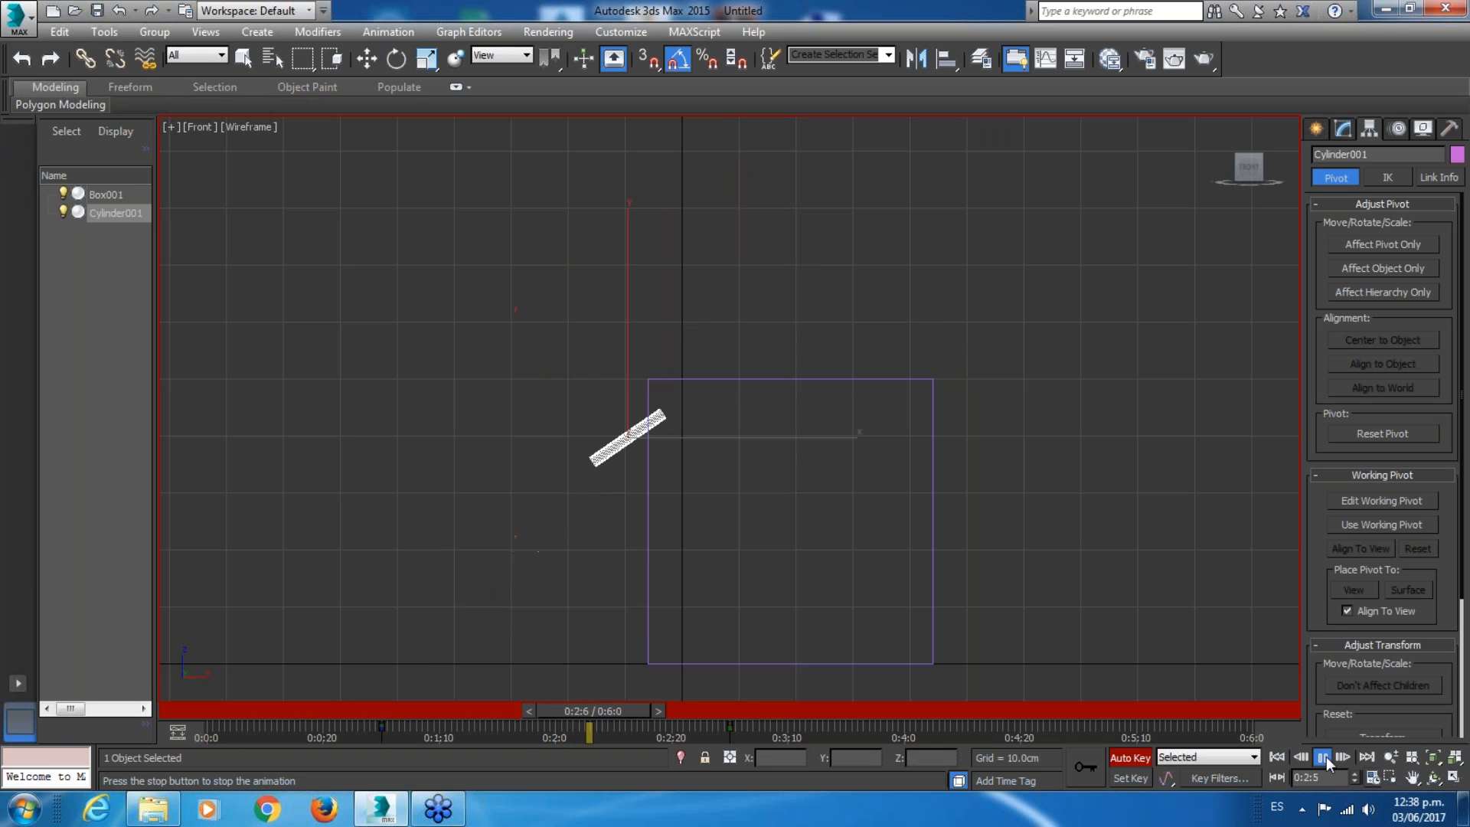
pyautogui.moveTo(683, 704); pyautogui.dragTo(402, 715)
pyautogui.press('w')
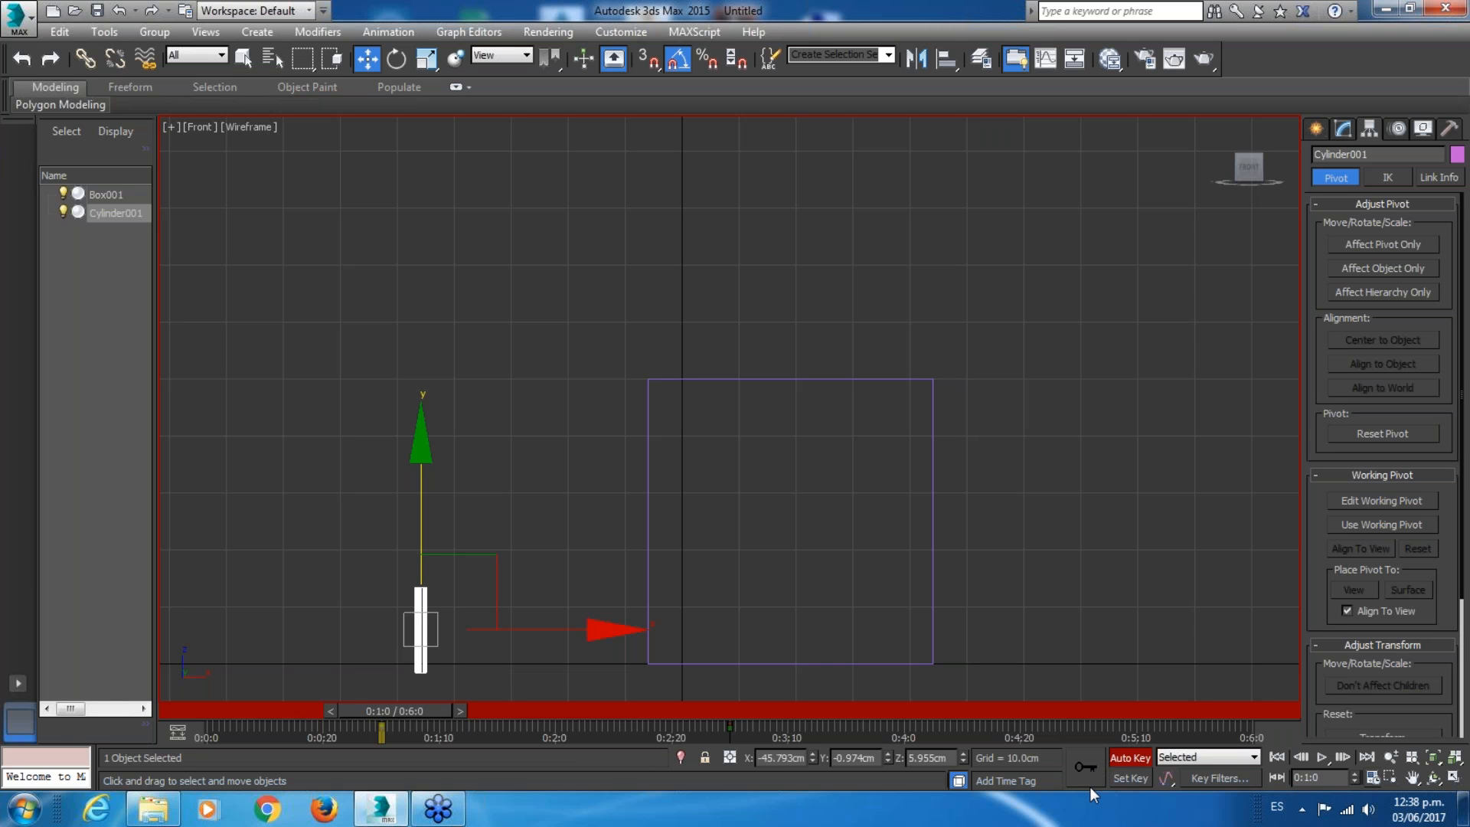
# Set the cylinder's Z position to 57.5 cm at 0:3:0.
pyautogui.click(728, 715)
pyautogui.moveTo(729, 710); pyautogui.dragTo(743, 711)
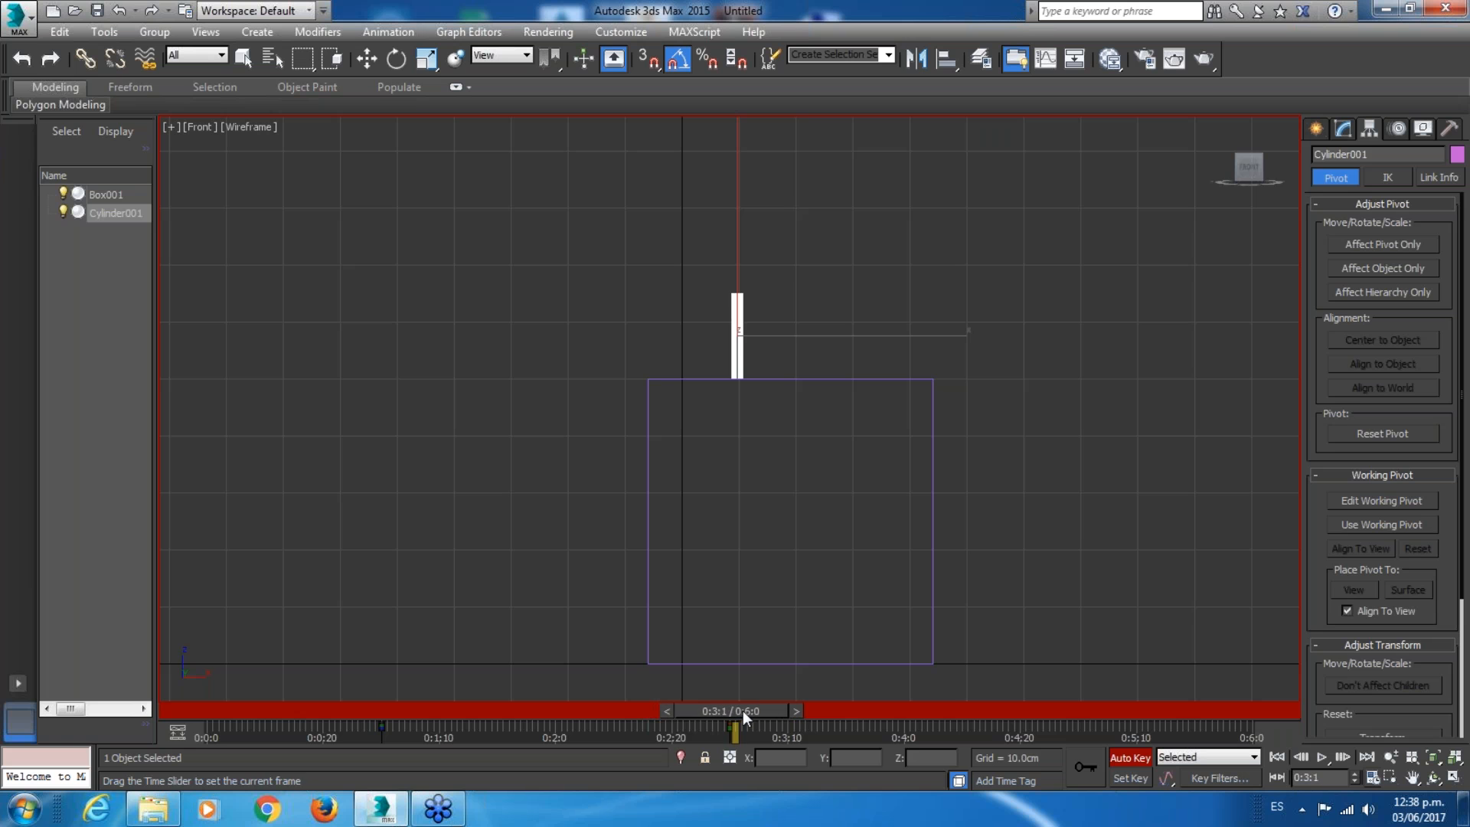
pyautogui.press('w')
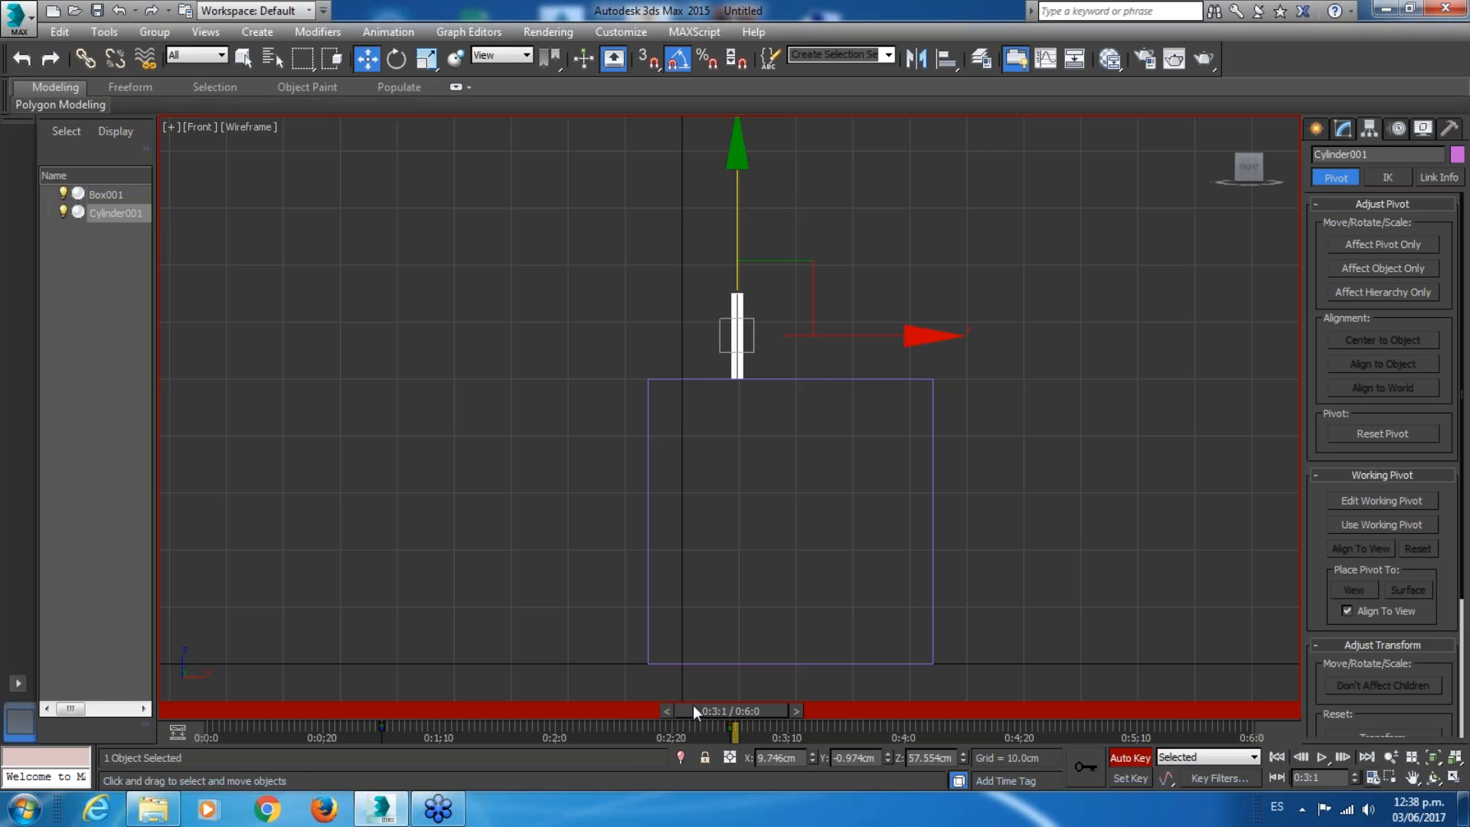
pyautogui.click(665, 709)
pyautogui.click(1344, 127)
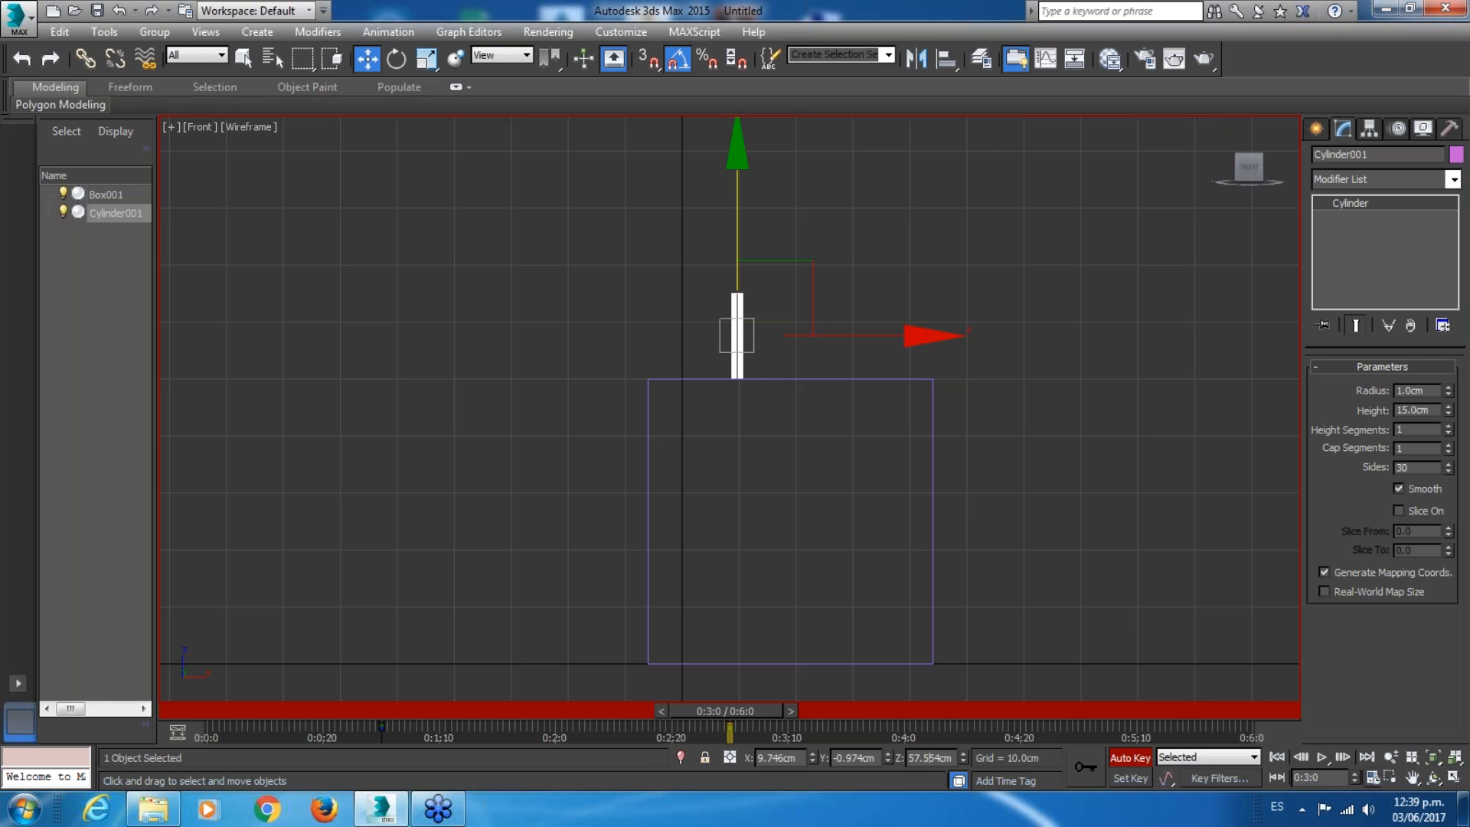
pyautogui.press('Return')
# Show all four viewports and, at 0:2:0, raise the cylinder to a Z of about 92.2 cm as the jump's peak.
pyautogui.moveTo(728, 709); pyautogui.dragTo(705, 756)
pyautogui.press('w')
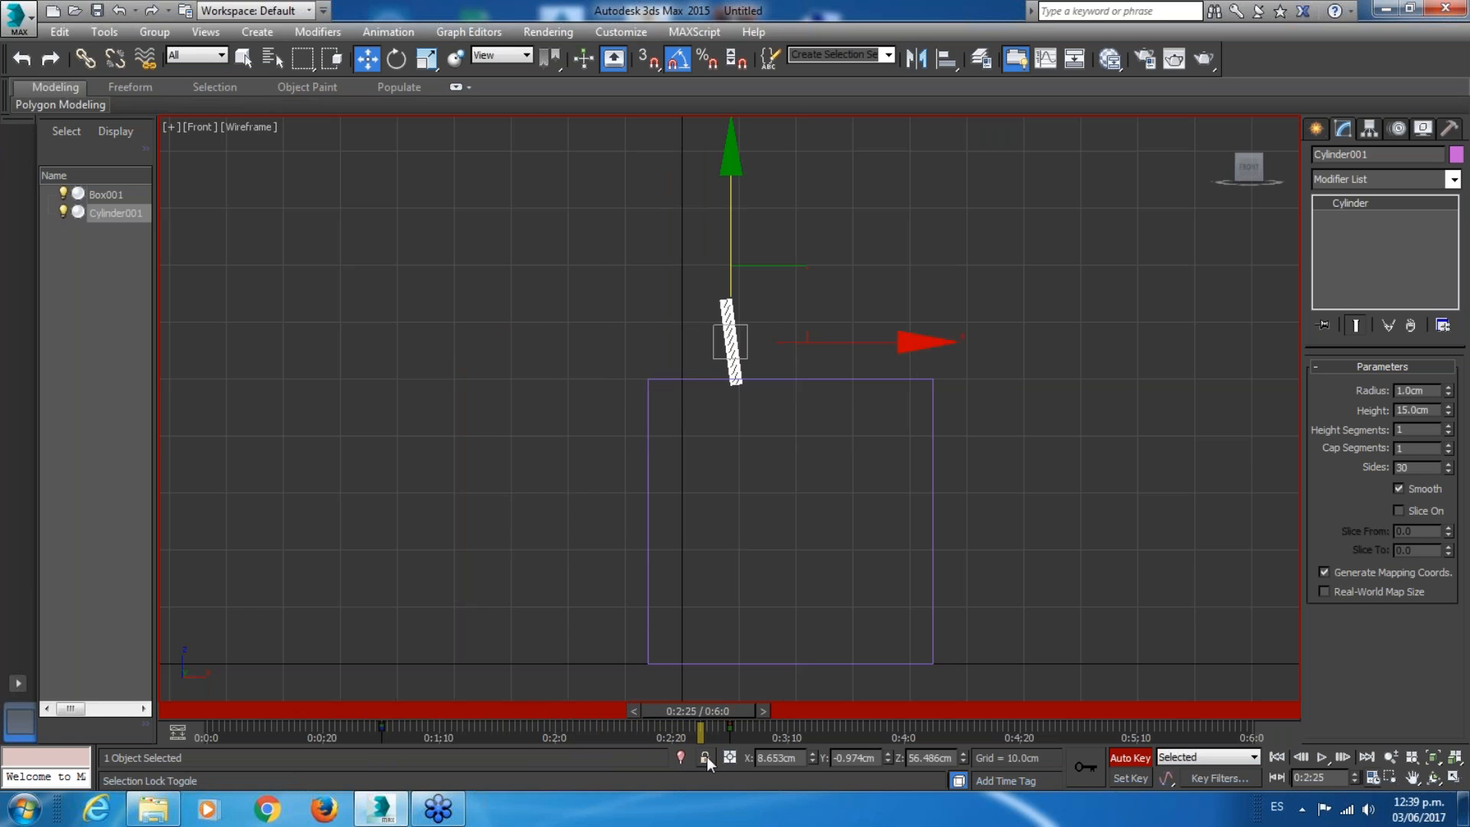
pyautogui.hotkey('alt', 'w')
pyautogui.moveTo(699, 713); pyautogui.dragTo(564, 728)
pyautogui.press('w')
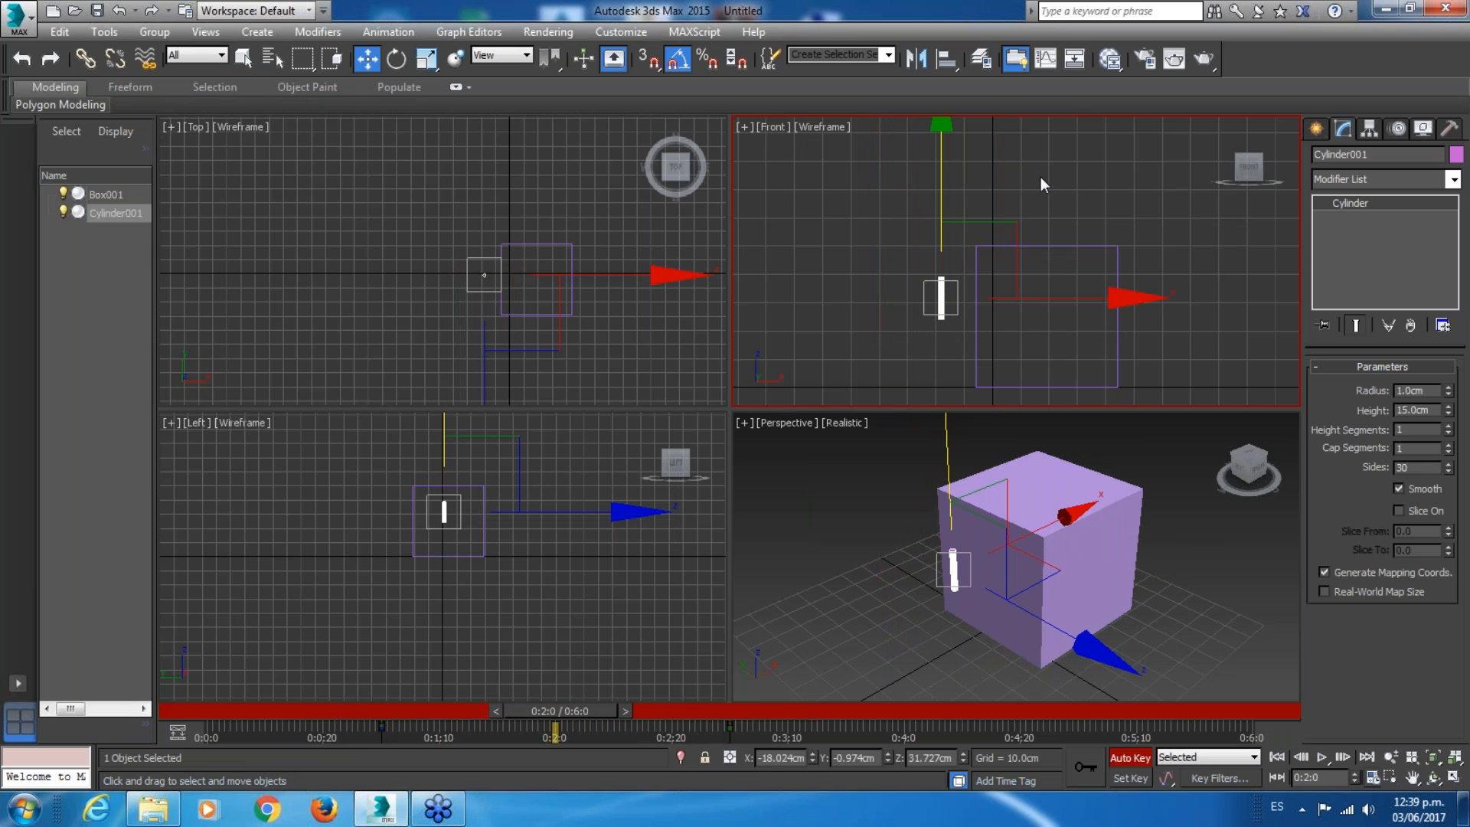
pyautogui.moveTo(1040, 176); pyautogui.dragTo(1018, 207, button='middle')
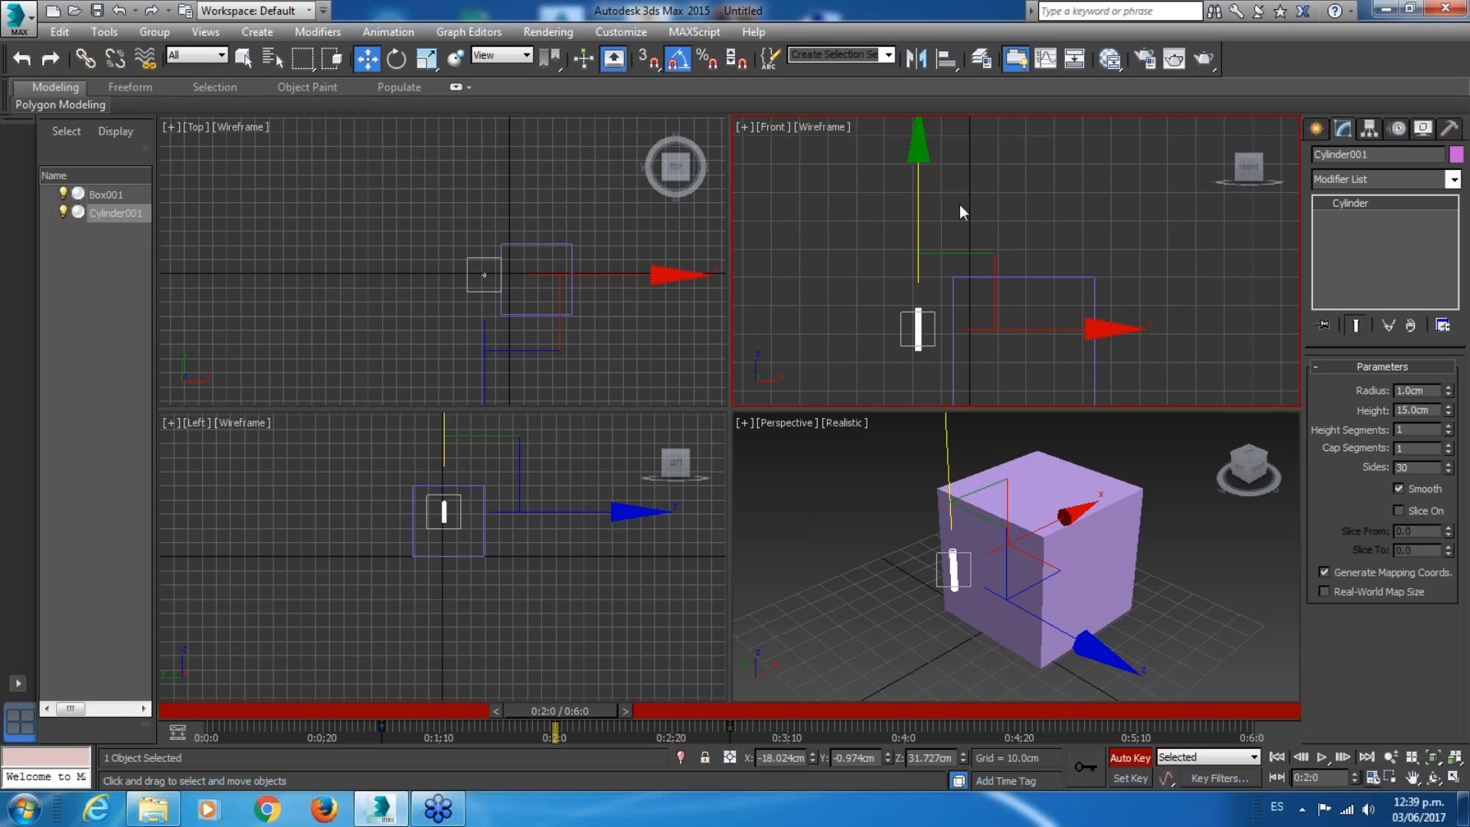
pyautogui.moveTo(920, 225); pyautogui.dragTo(908, 55)
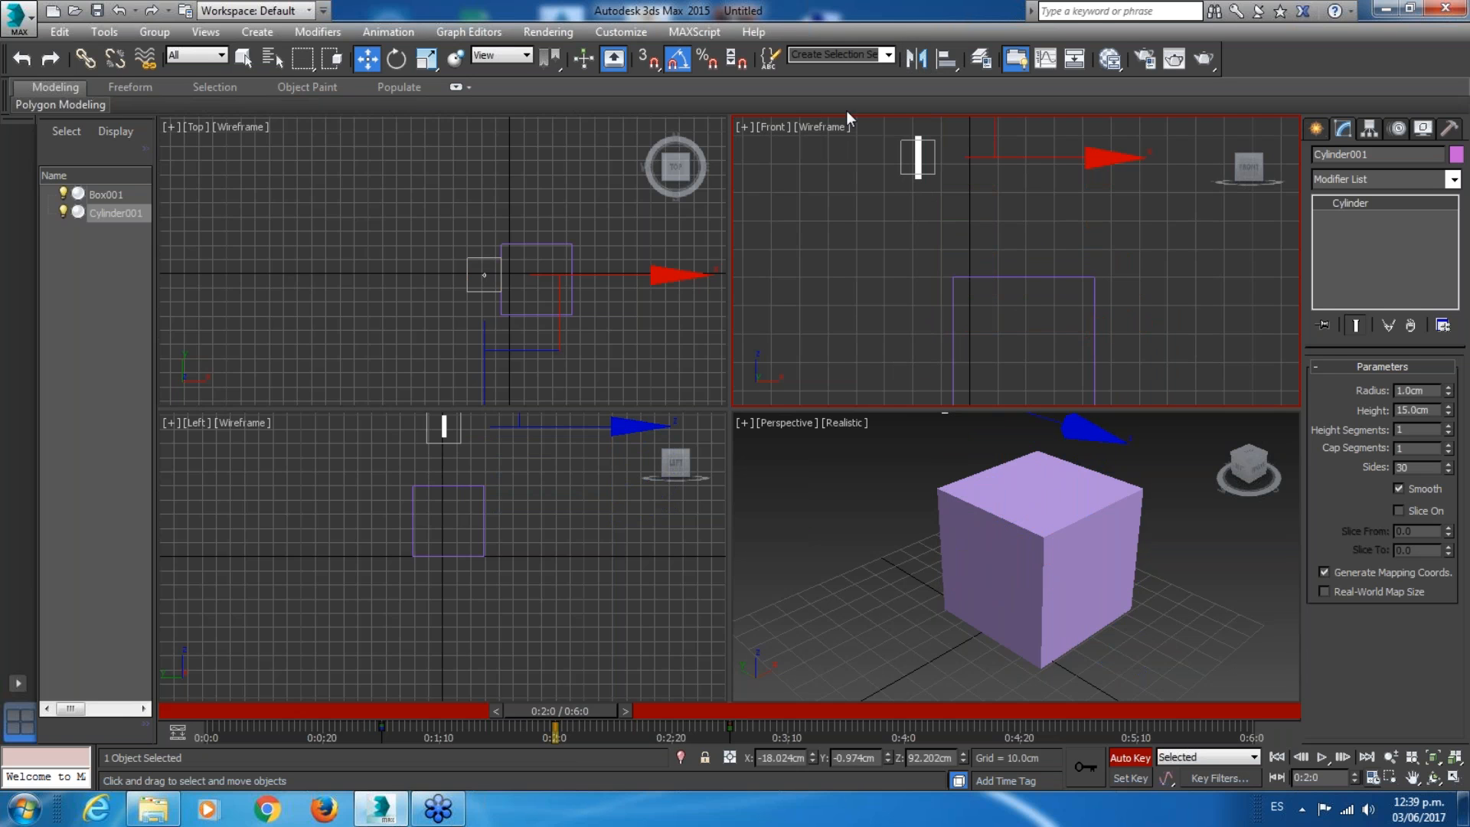
# Scrub through the jump from the start to 0:3:0 to examine the cylinder's raised path.
pyautogui.moveTo(568, 711); pyautogui.dragTo(739, 741)
pyautogui.press('w')
pyautogui.moveTo(219, 715); pyautogui.dragTo(563, 732)
pyautogui.press('w')
pyautogui.moveTo(591, 715); pyautogui.dragTo(755, 750)
pyautogui.press('w')
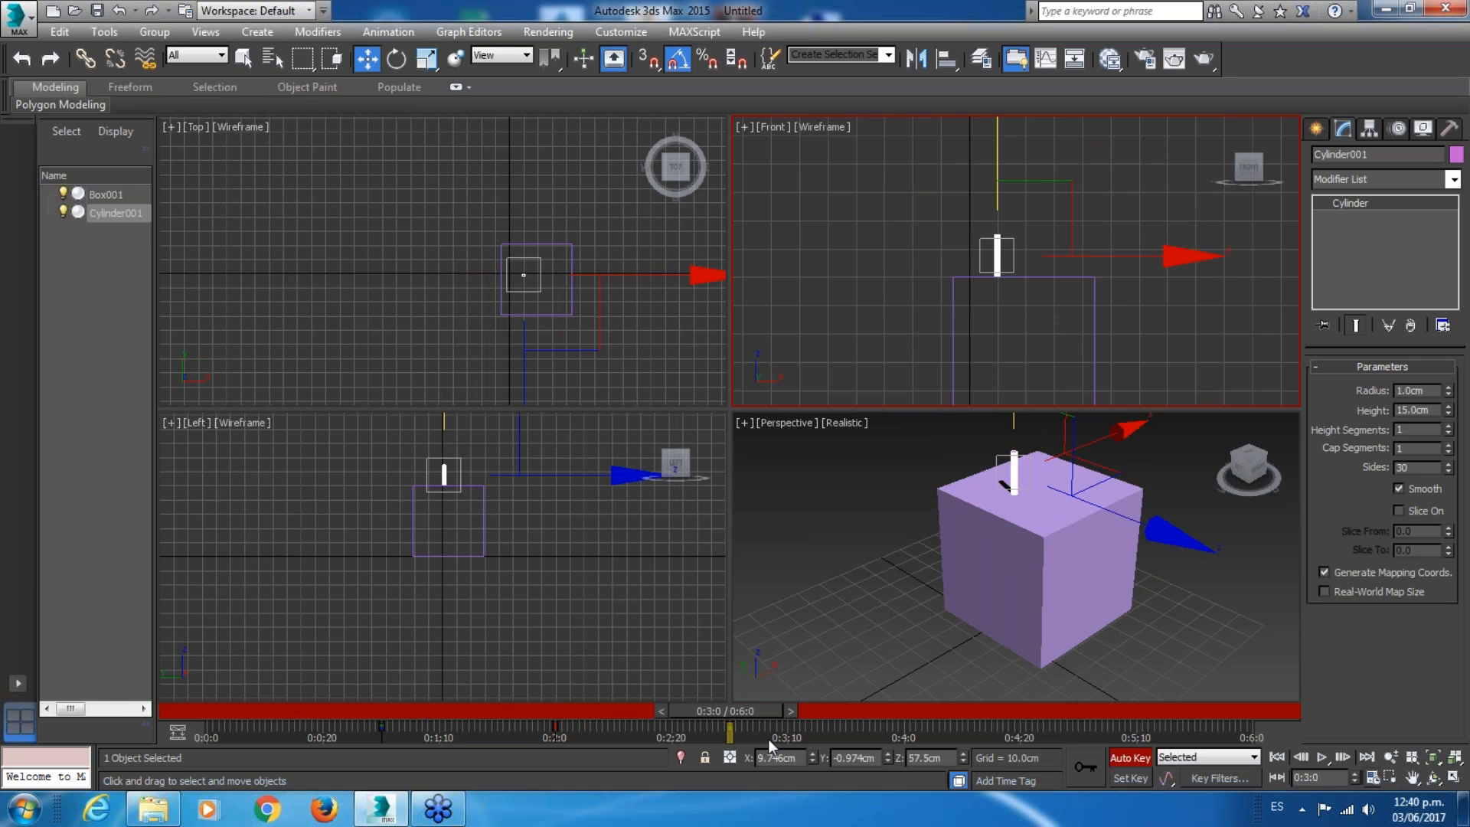
# Maximize the Perspective view and play the jump animation from the first frame.
pyautogui.rightClick(817, 651)
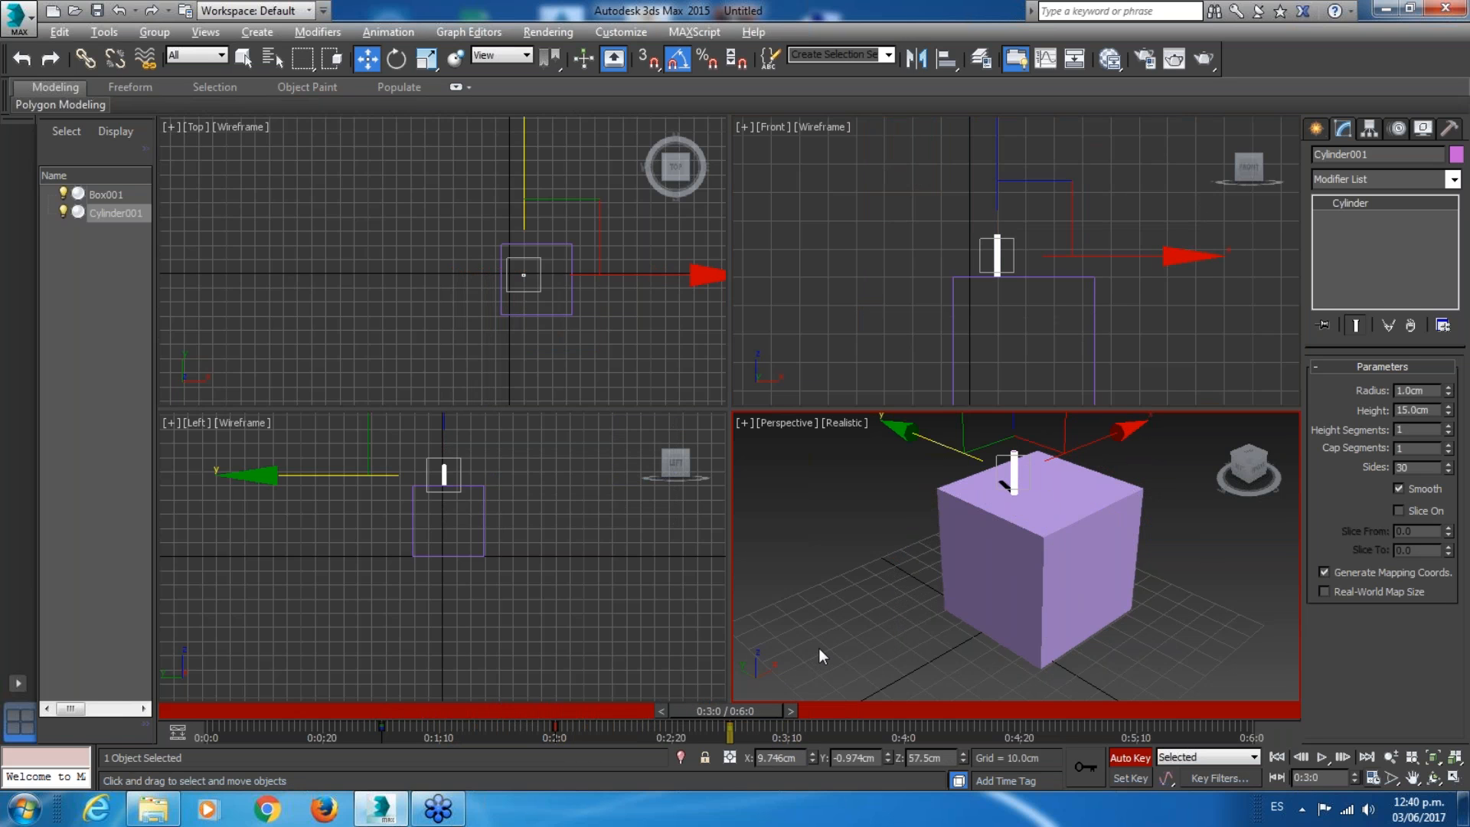
pyautogui.hotkey('alt', 'w')
pyautogui.scroll(-5, 758, 529)
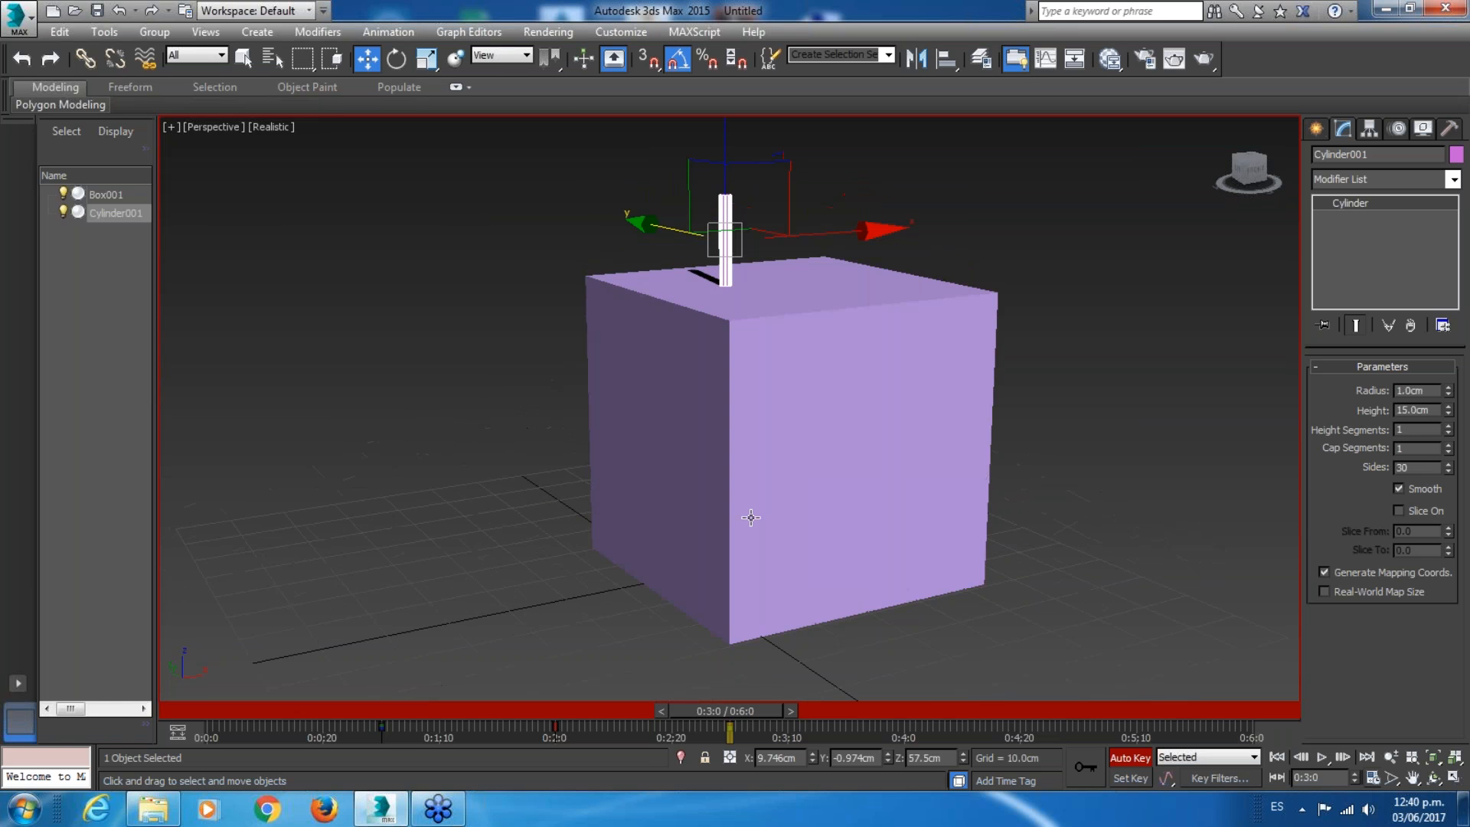
pyautogui.moveTo(764, 529); pyautogui.dragTo(826, 549, button='middle')
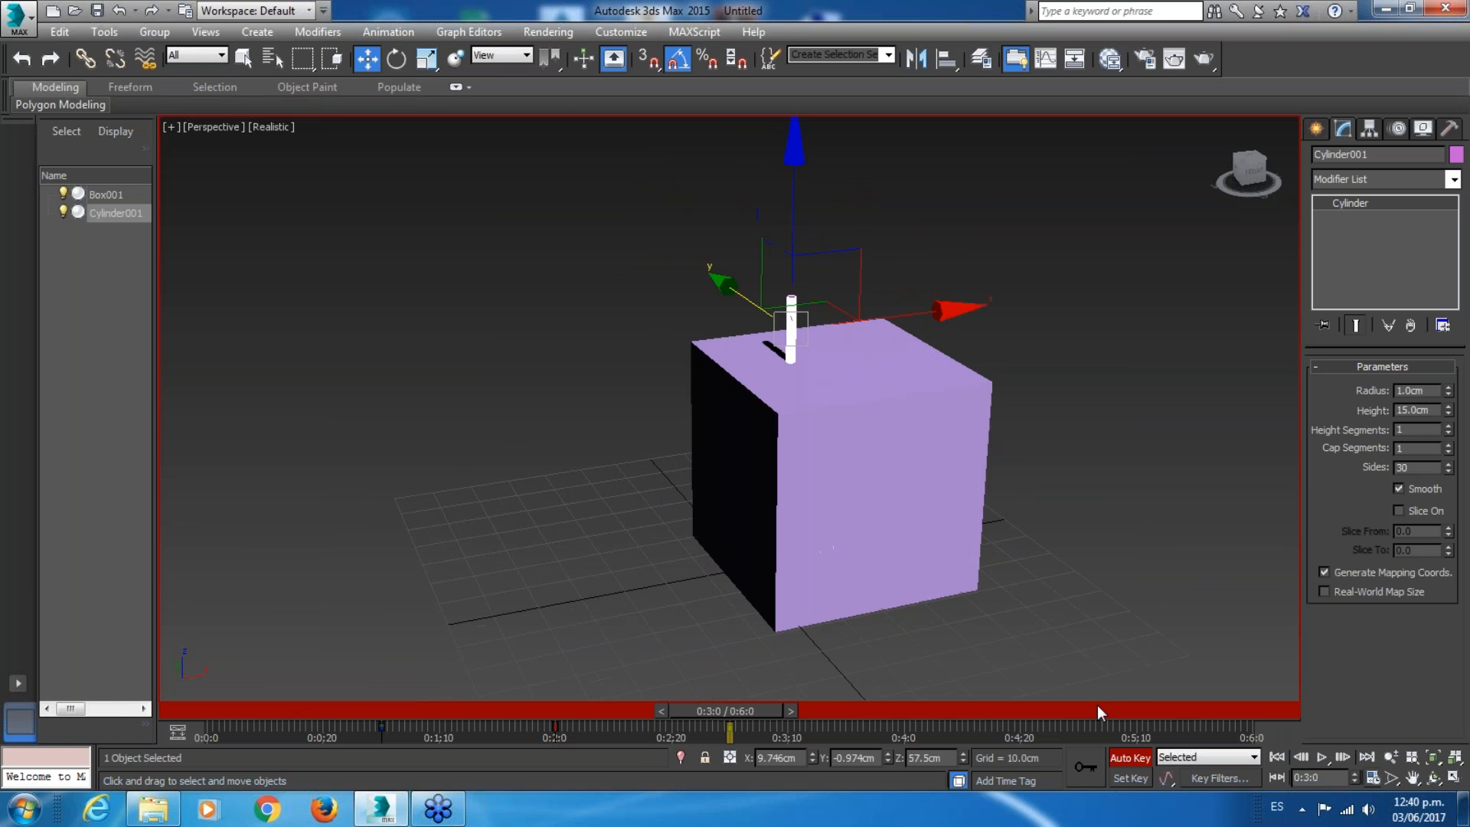
pyautogui.click(1277, 758)
pyautogui.click(1322, 757)
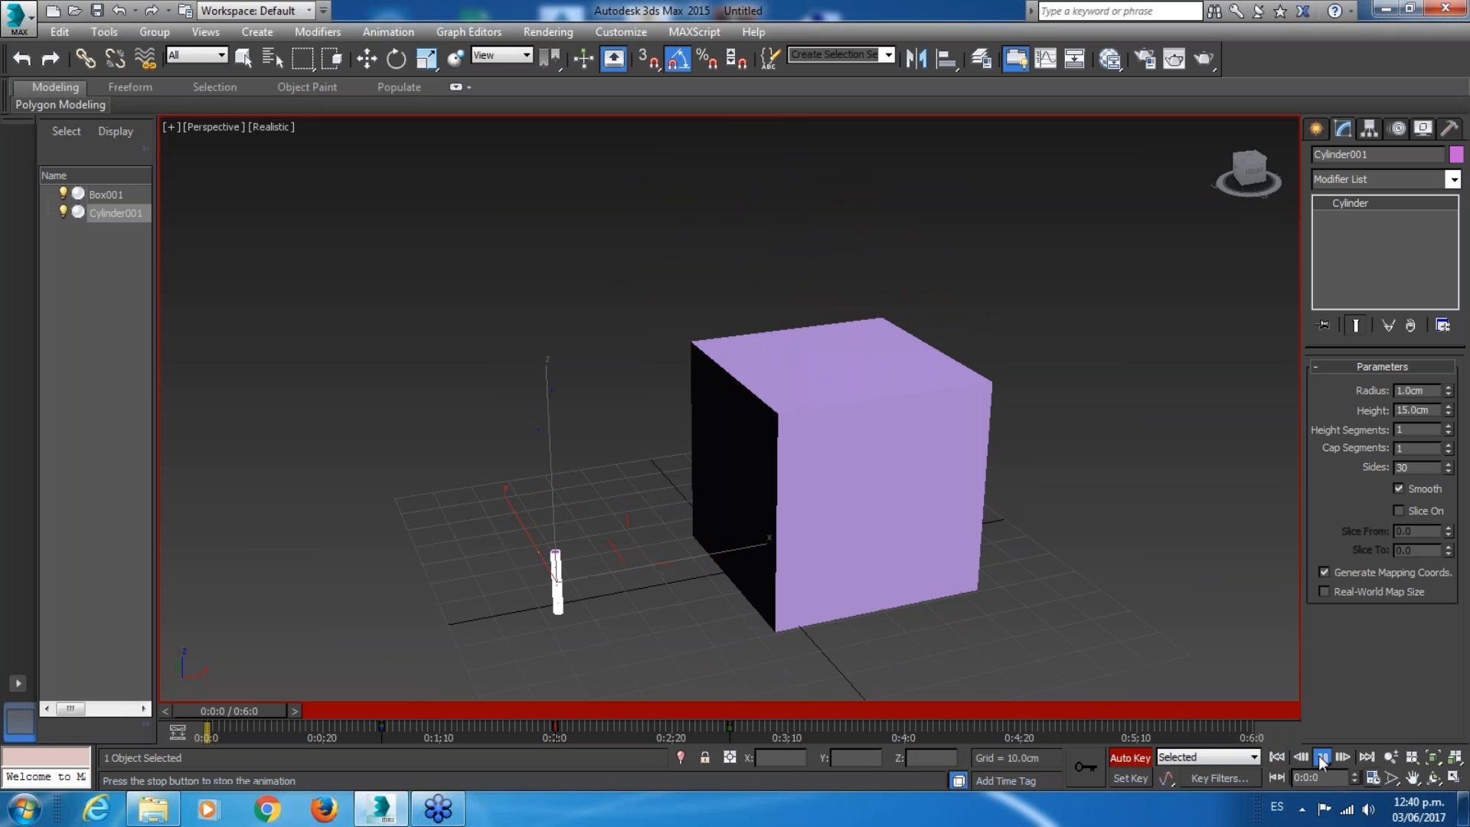
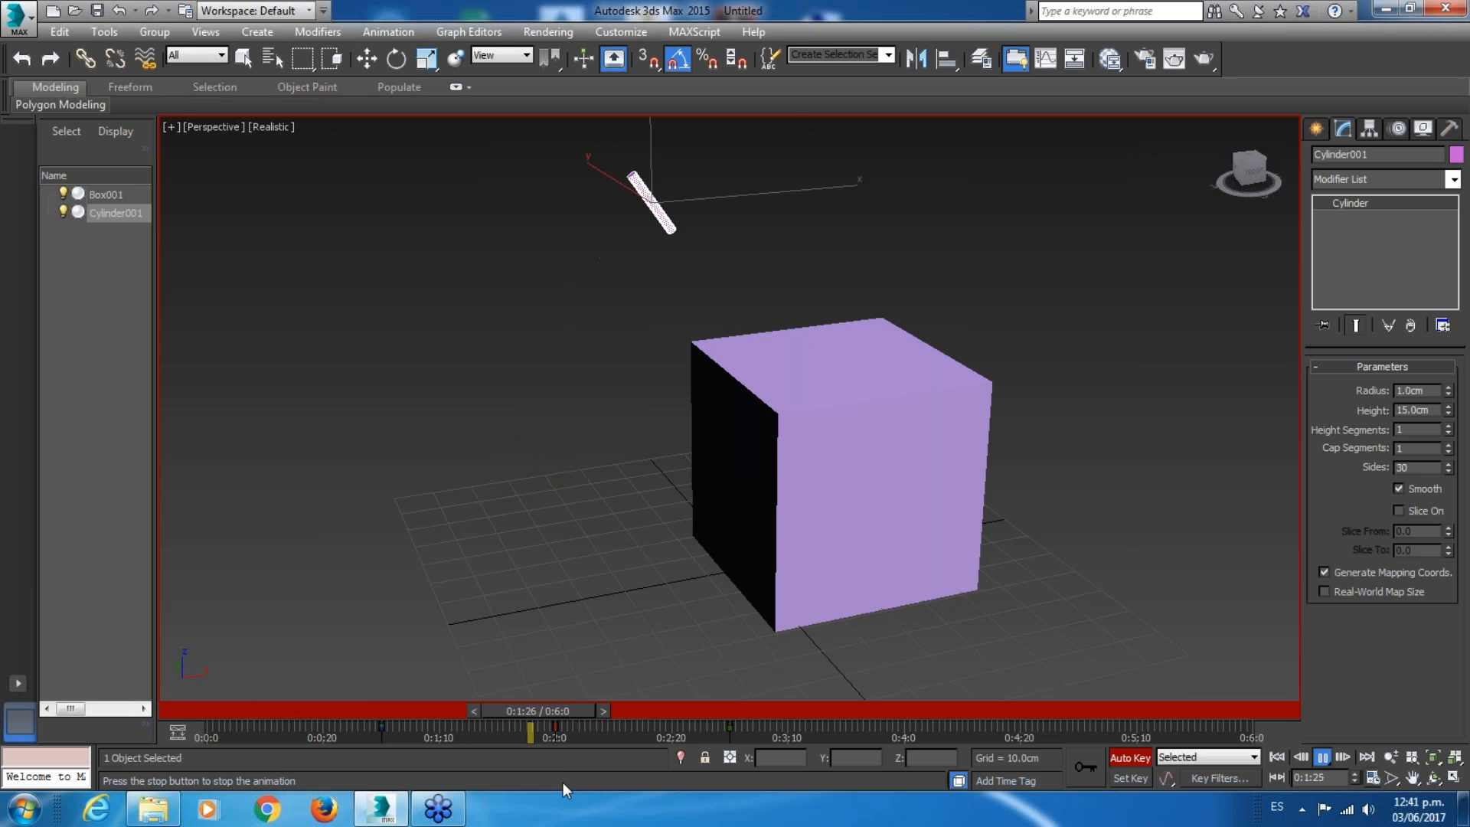
# At 0:2:0, lower the cylinder to a Z of about 83.6 cm to reduce the jump's peak.
pyautogui.moveTo(605, 711); pyautogui.dragTo(564, 732)
pyautogui.press('w')
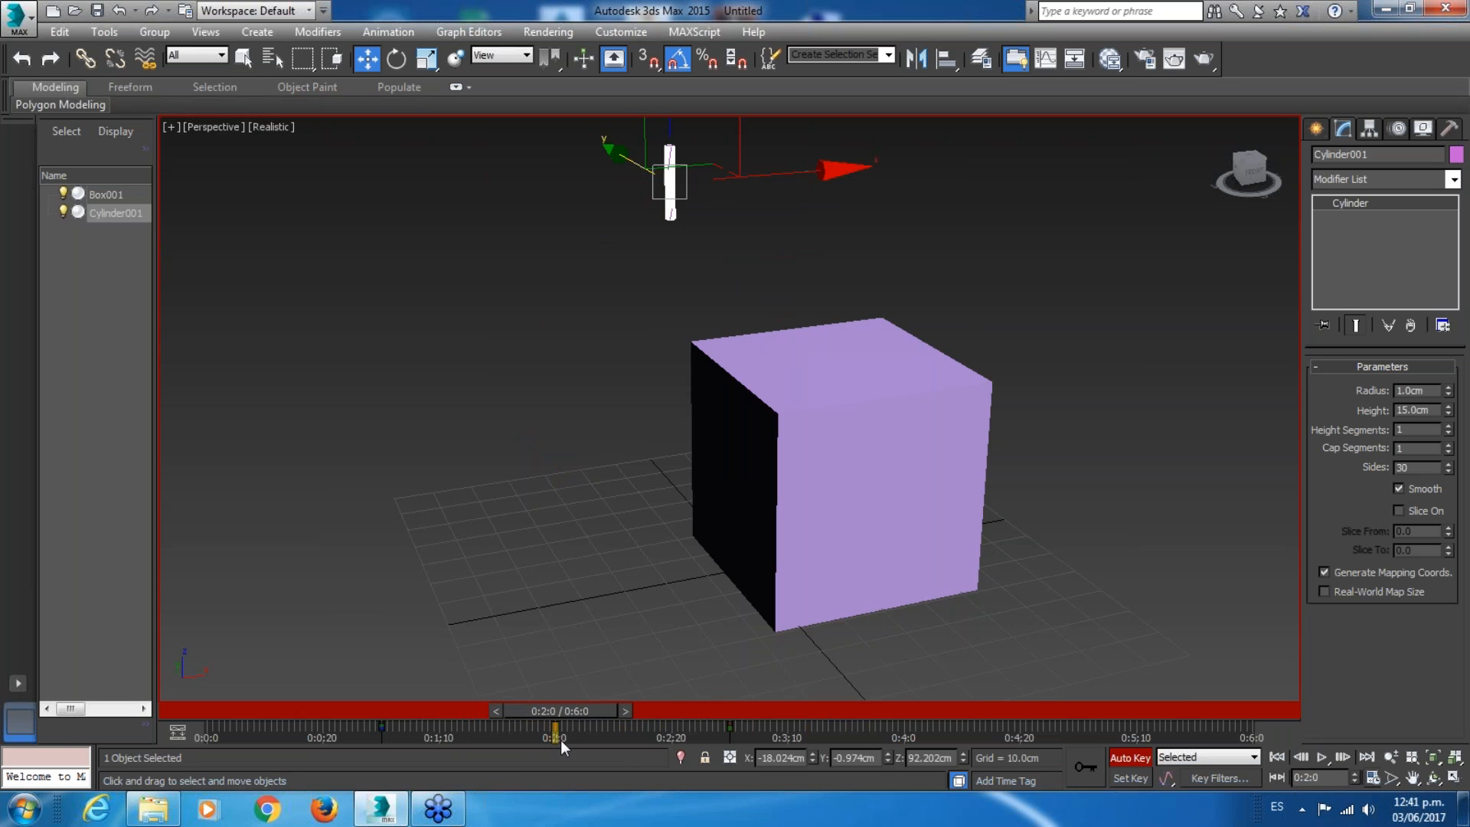
pyautogui.moveTo(634, 318); pyautogui.dragTo(634, 339, button='middle')
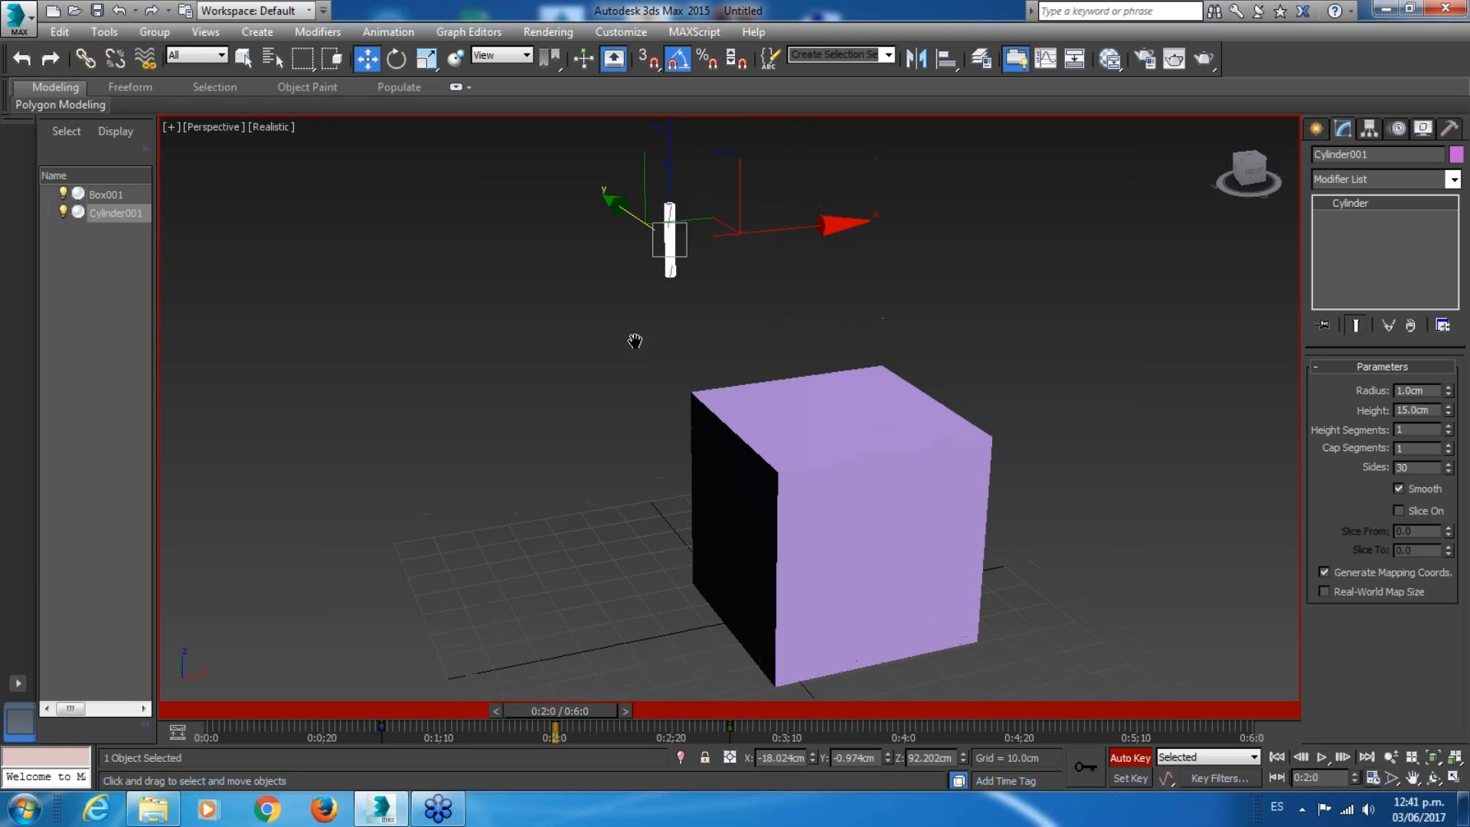
pyautogui.moveTo(663, 131); pyautogui.dragTo(665, 173)
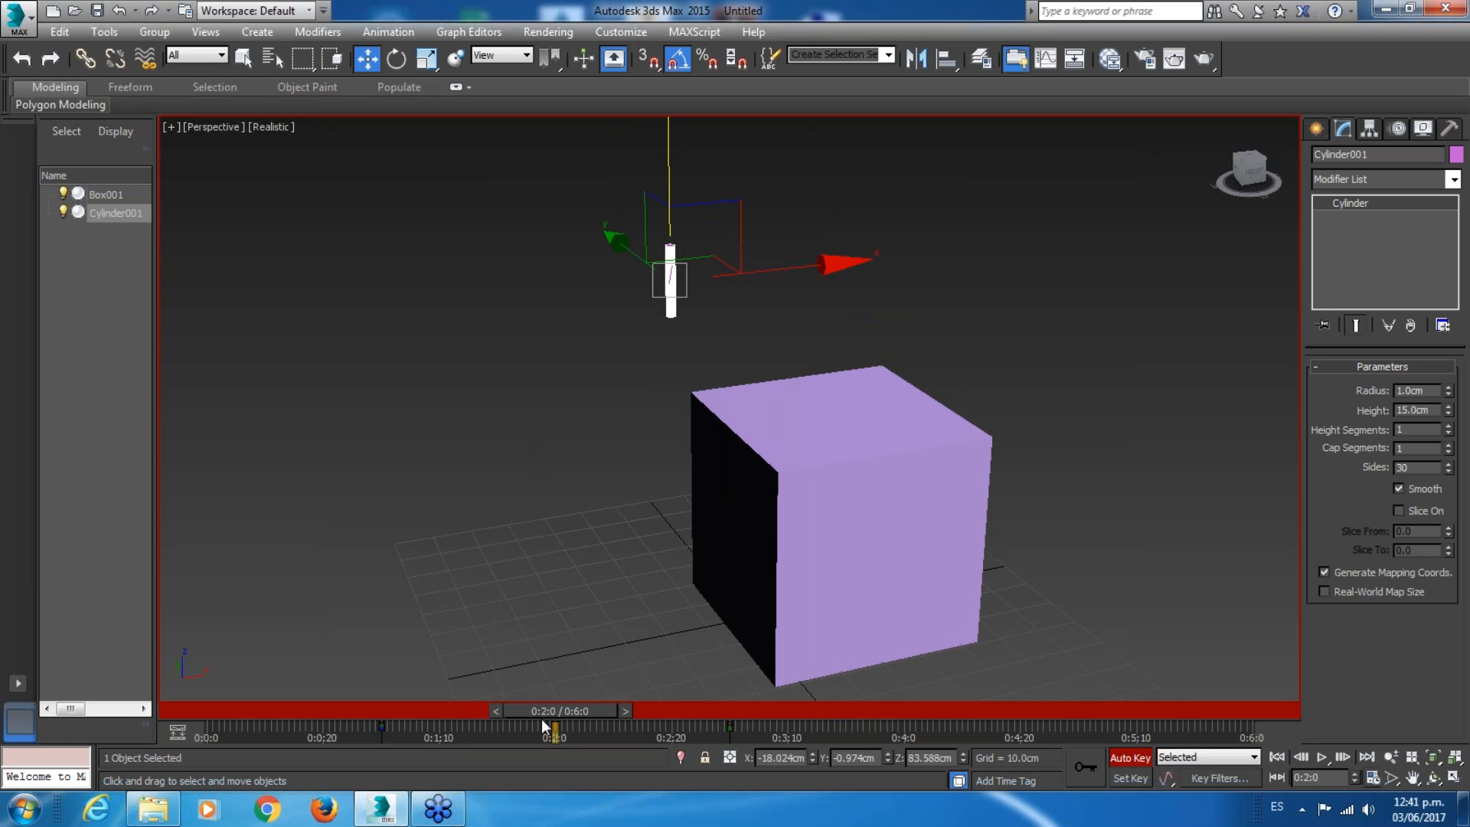
# At 0:3:0, move the cylinder along X to about 21.4 cm on the box and play the animation from the start.
pyautogui.moveTo(546, 718); pyautogui.dragTo(715, 730)
pyautogui.press('w')
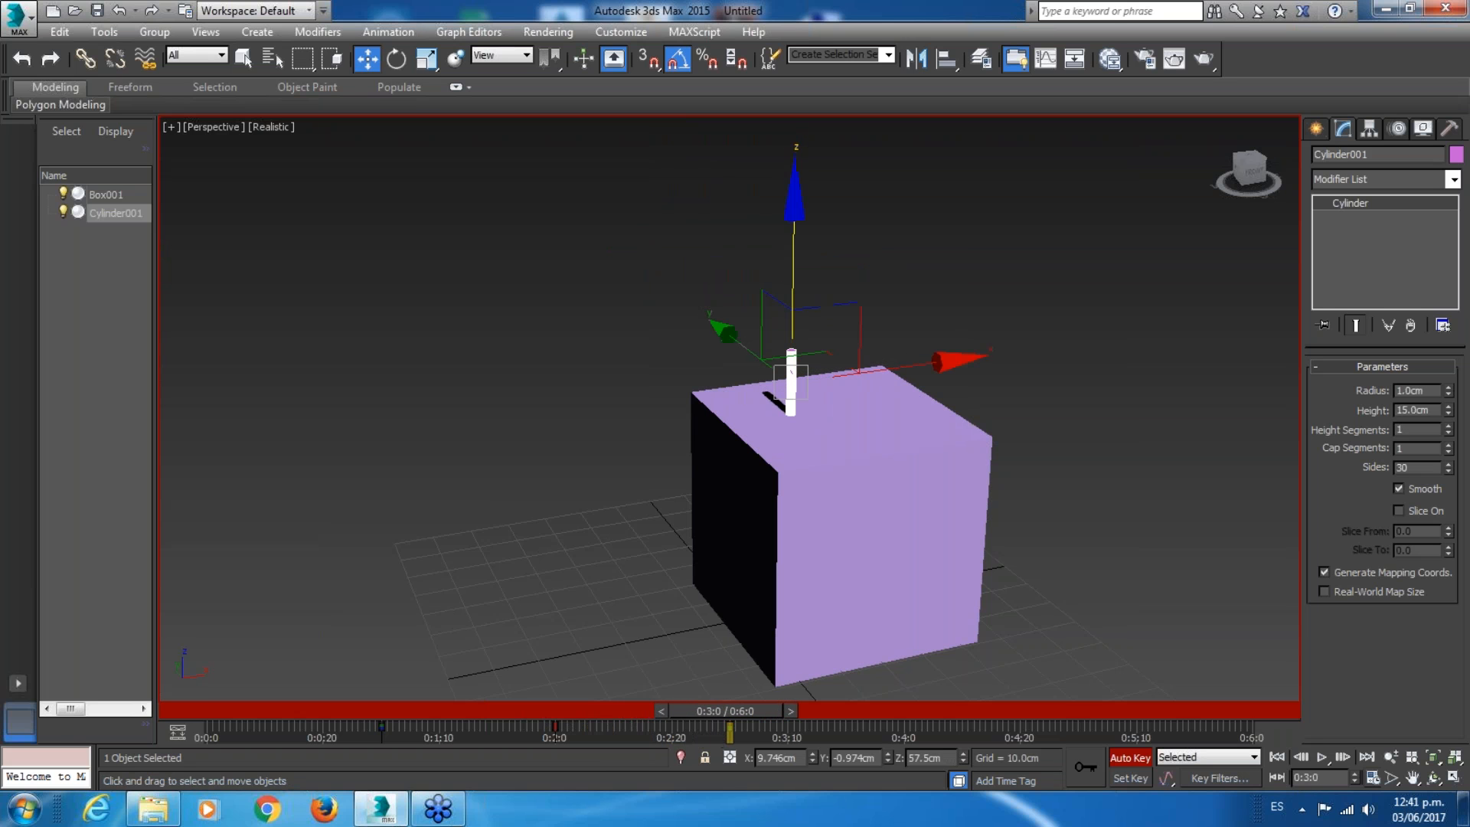
pyautogui.moveTo(933, 362); pyautogui.dragTo(984, 359)
pyautogui.click(1276, 757)
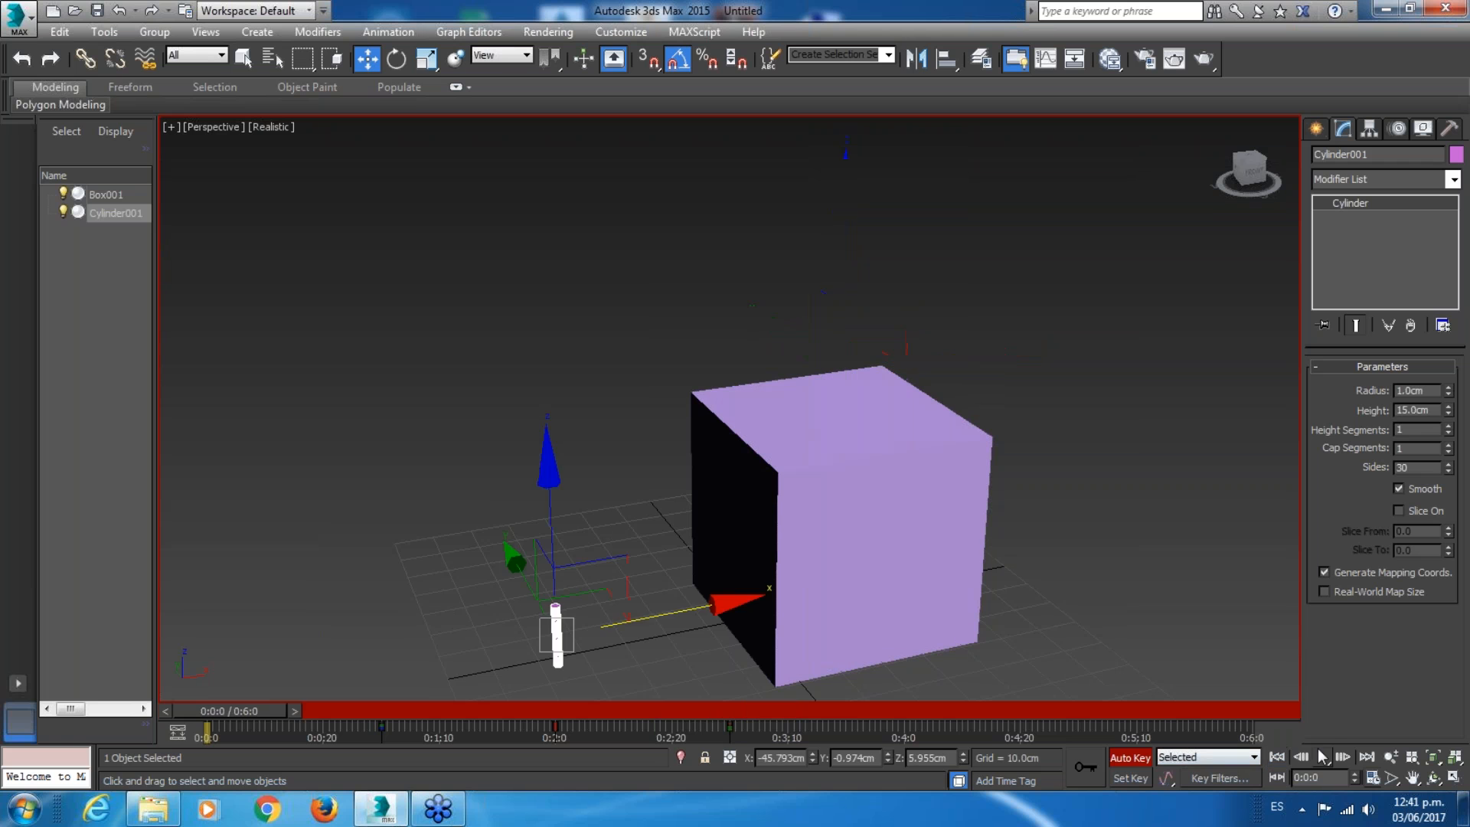
pyautogui.click(1324, 755)
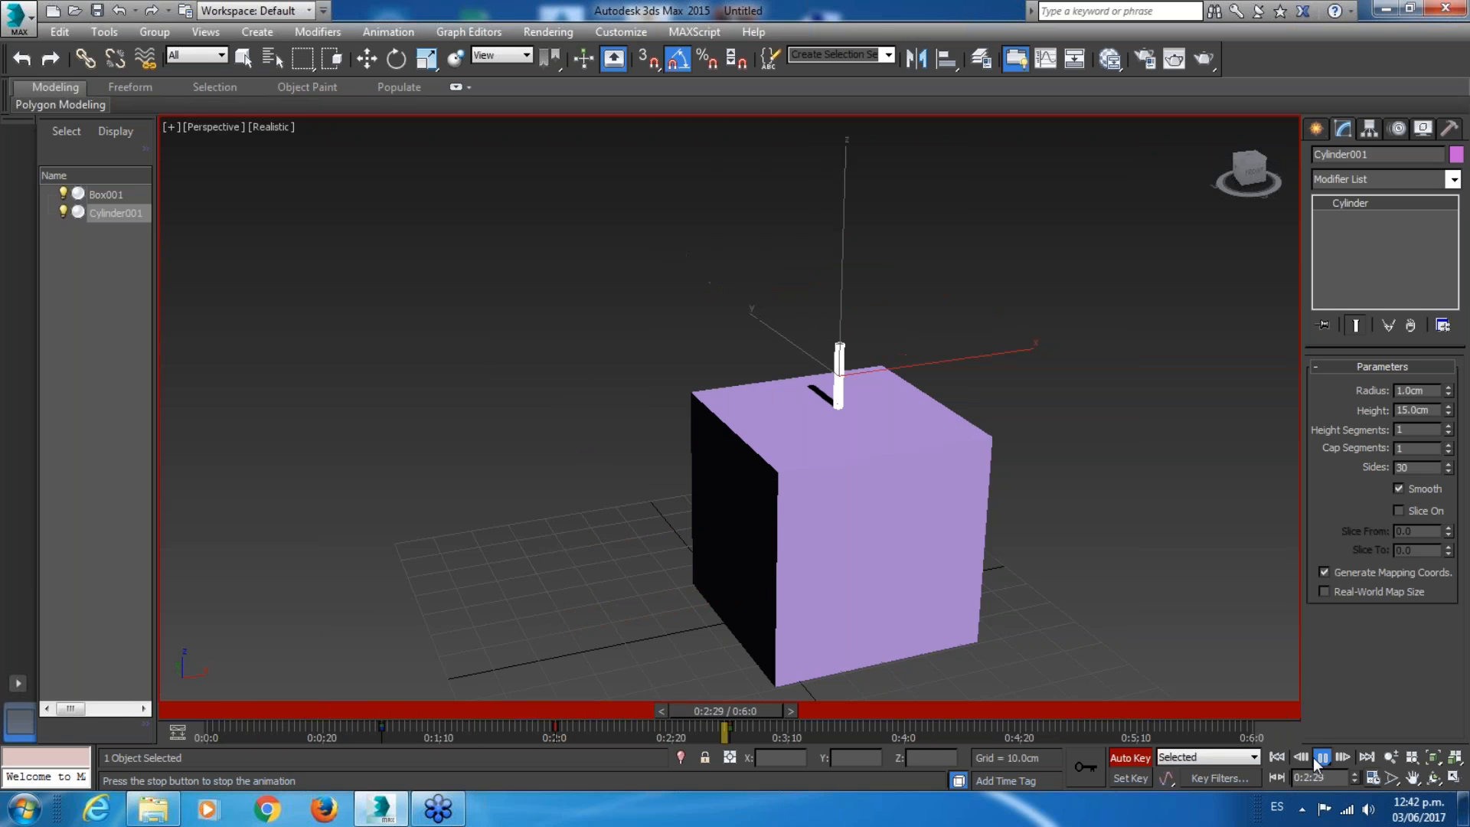
# Save the scene in the scenes folder as "animacion salto".
pyautogui.click(99, 11)
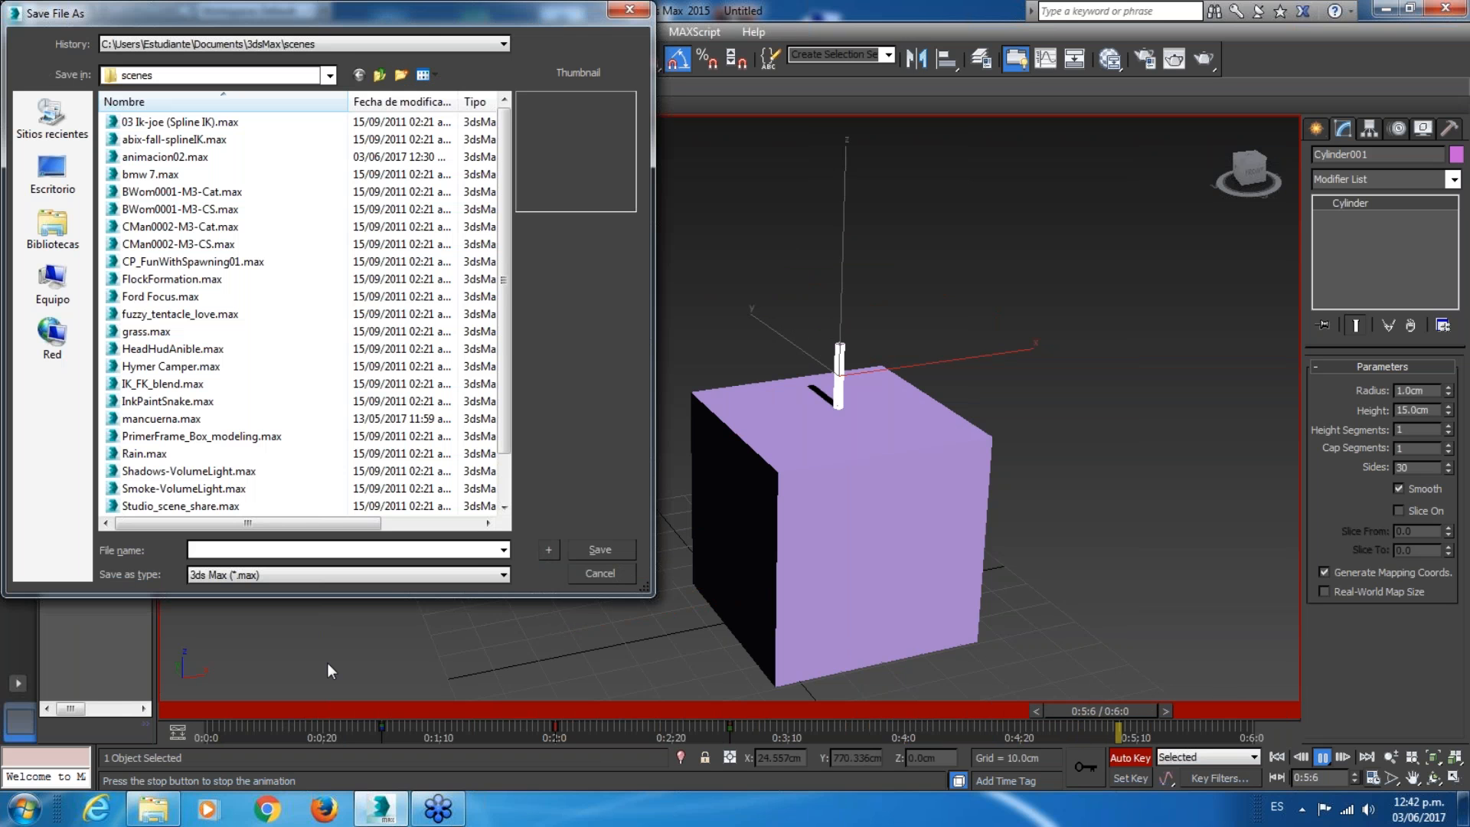
pyautogui.write('animacion salto')
pyautogui.press('Return')
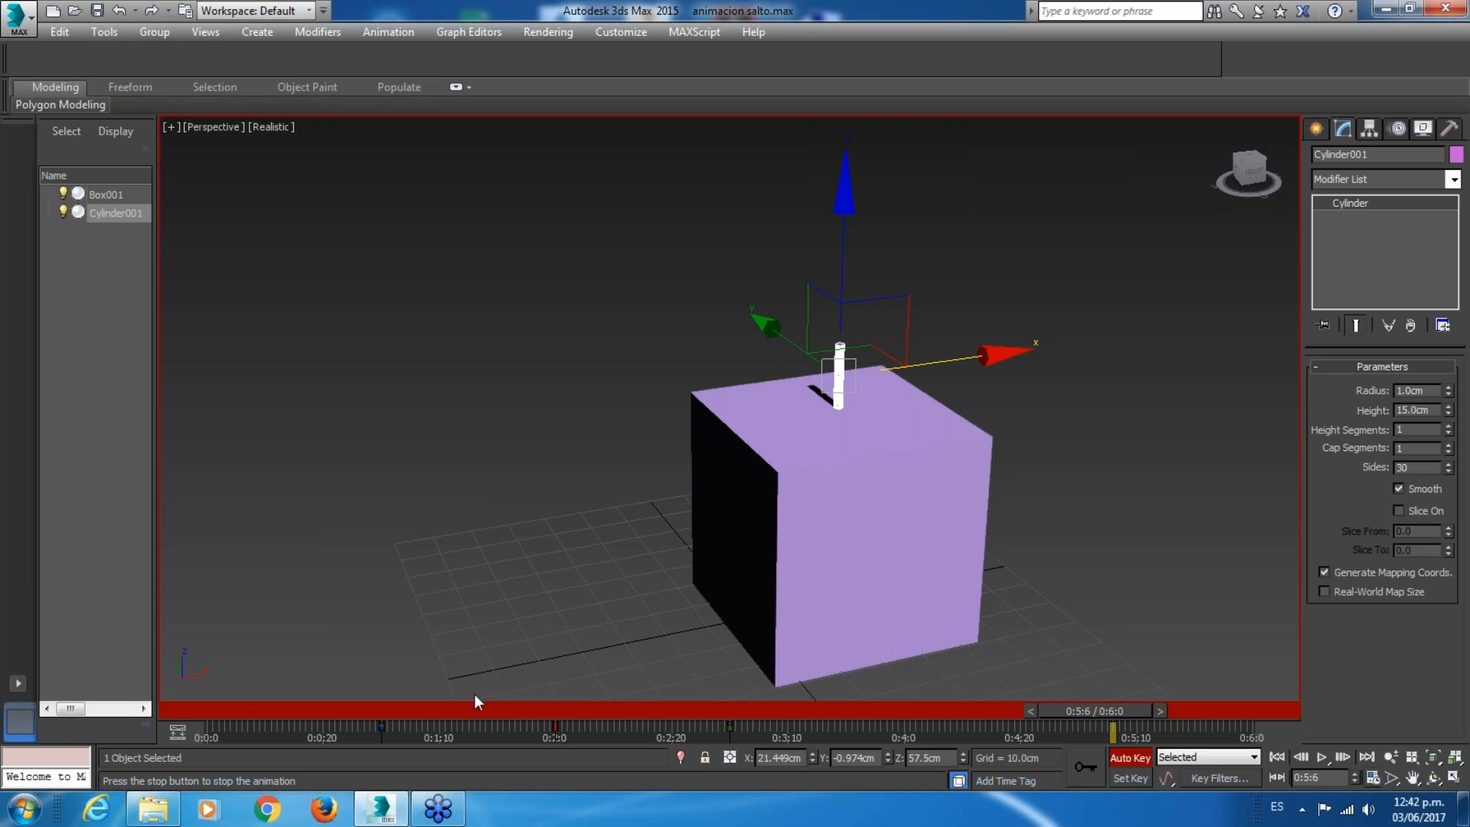
# Go to 0:2:20, turn off Auto Key, and open the Track View Dope Sheet.
pyautogui.moveTo(475, 702); pyautogui.dragTo(706, 692)
pyautogui.press('w')
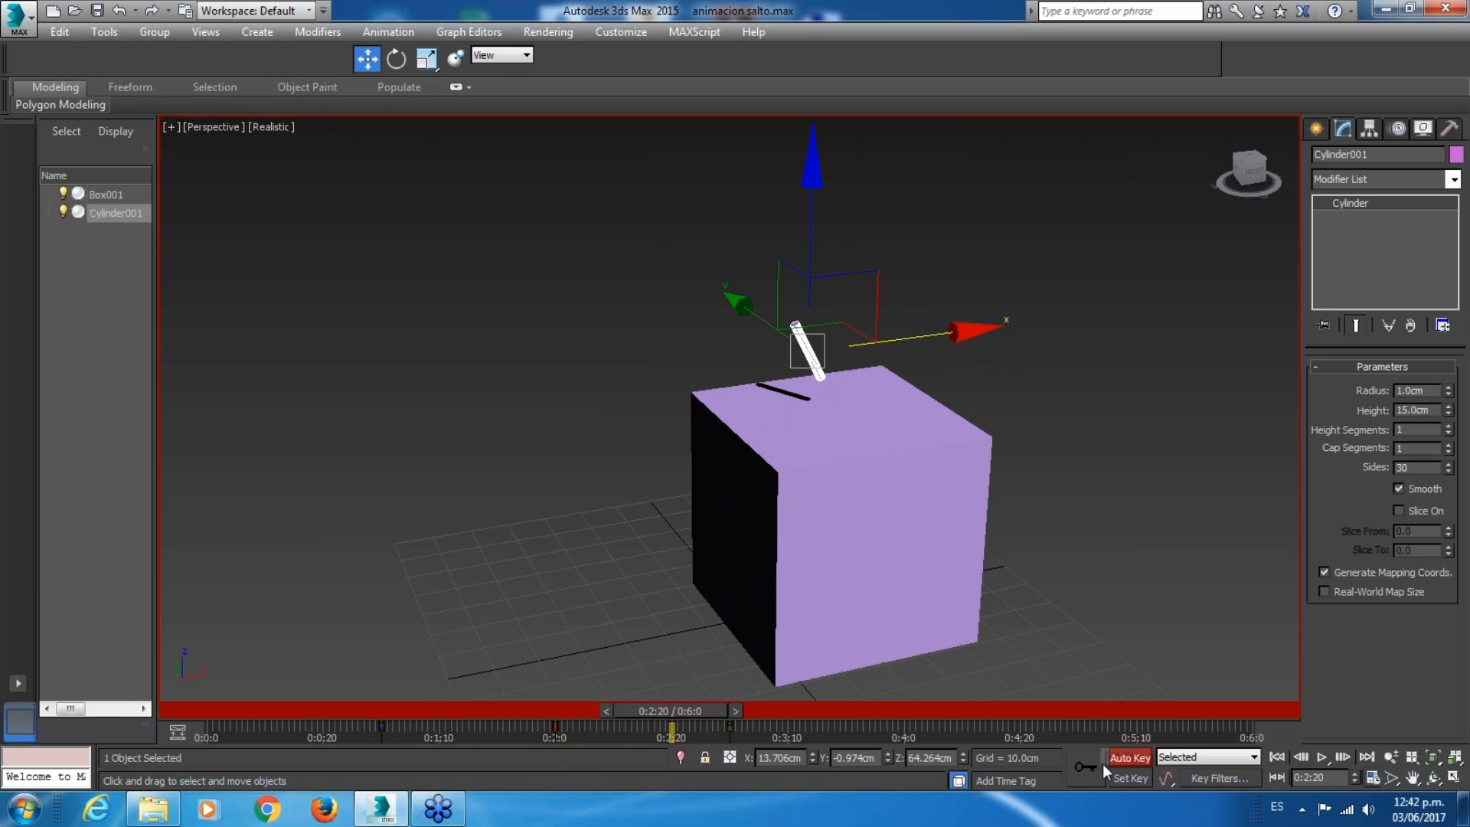
pyautogui.click(1128, 758)
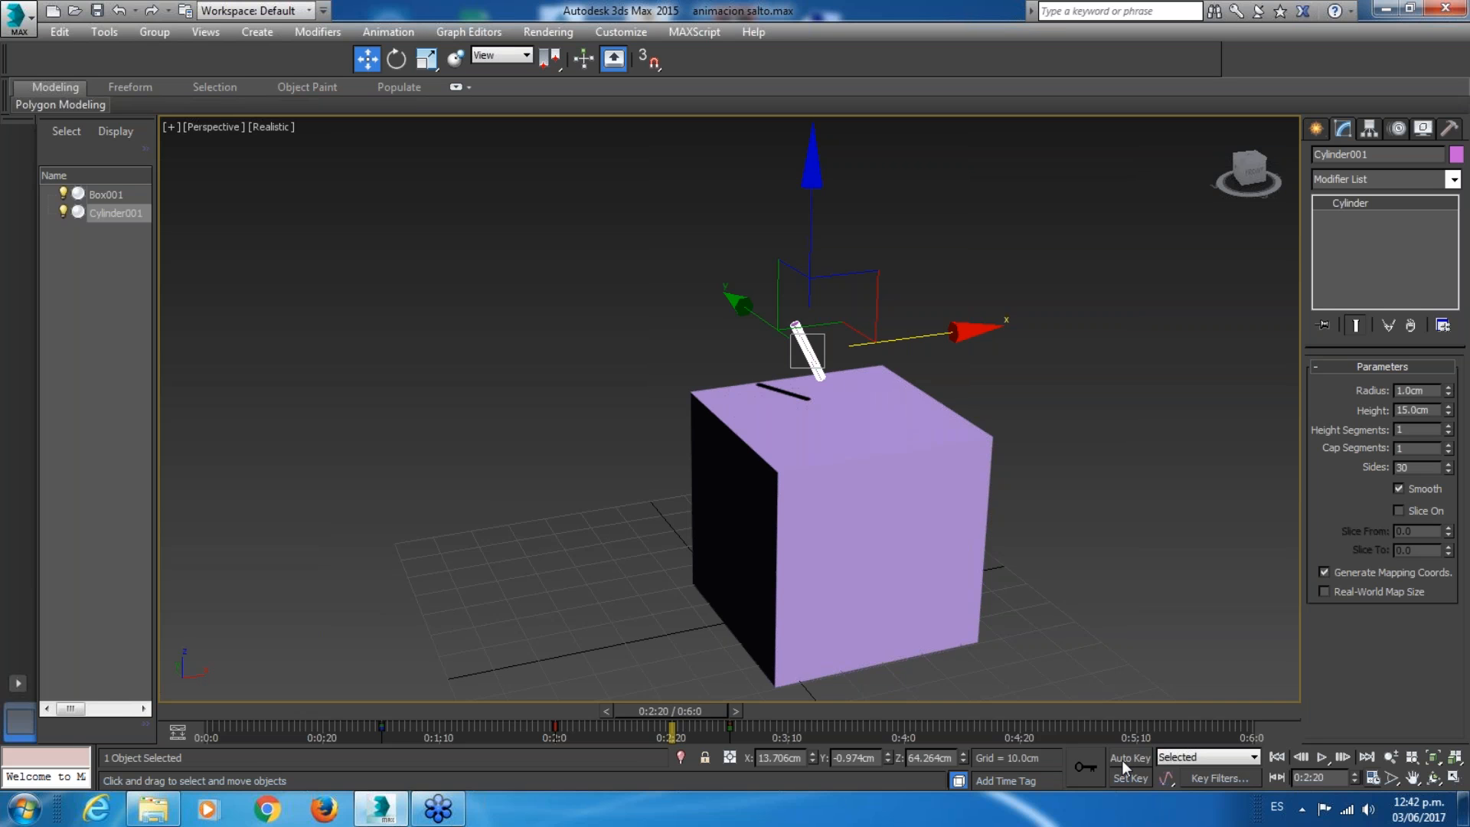
pyautogui.click(488, 37)
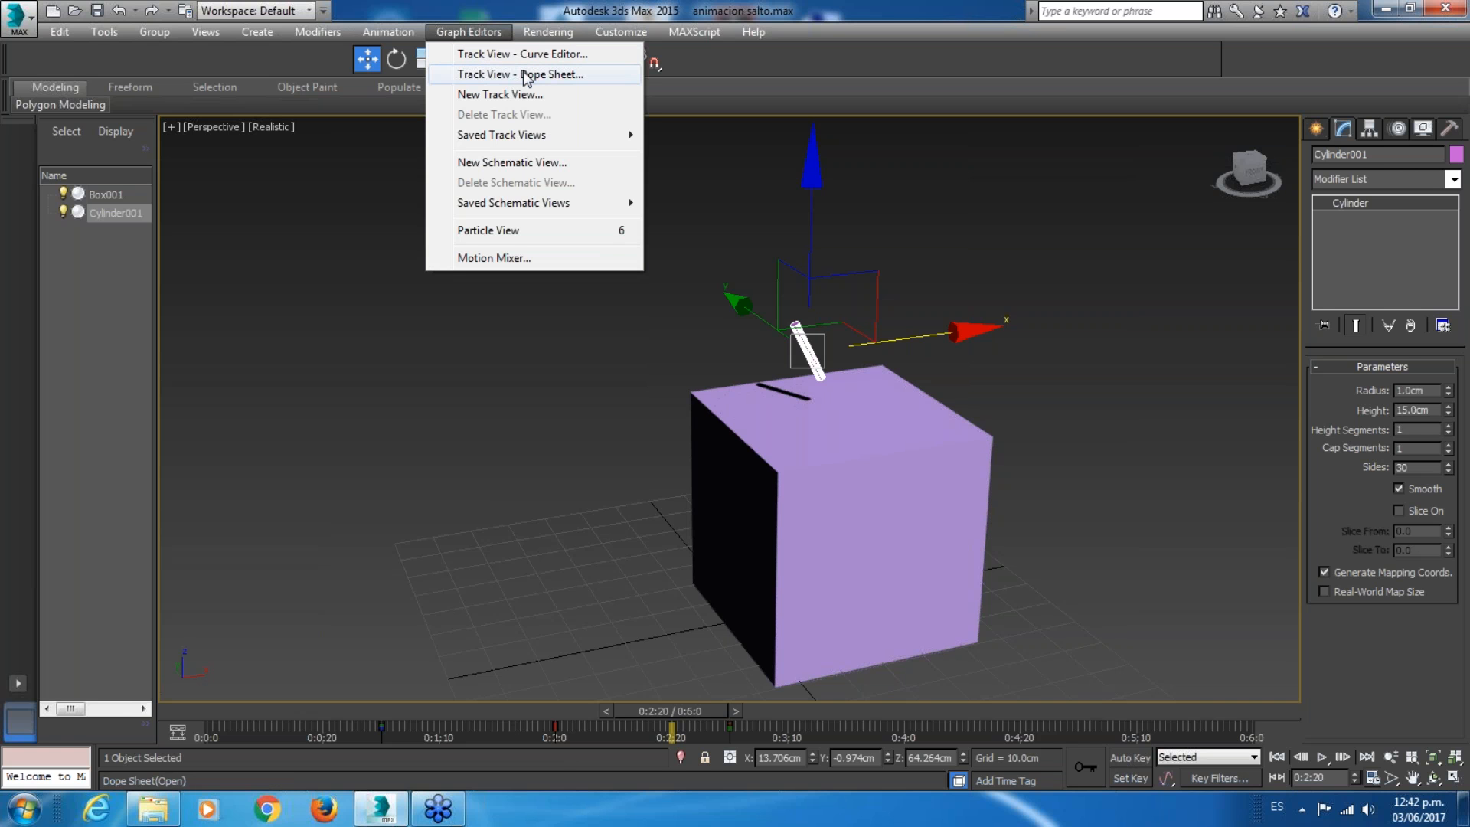
pyautogui.click(568, 78)
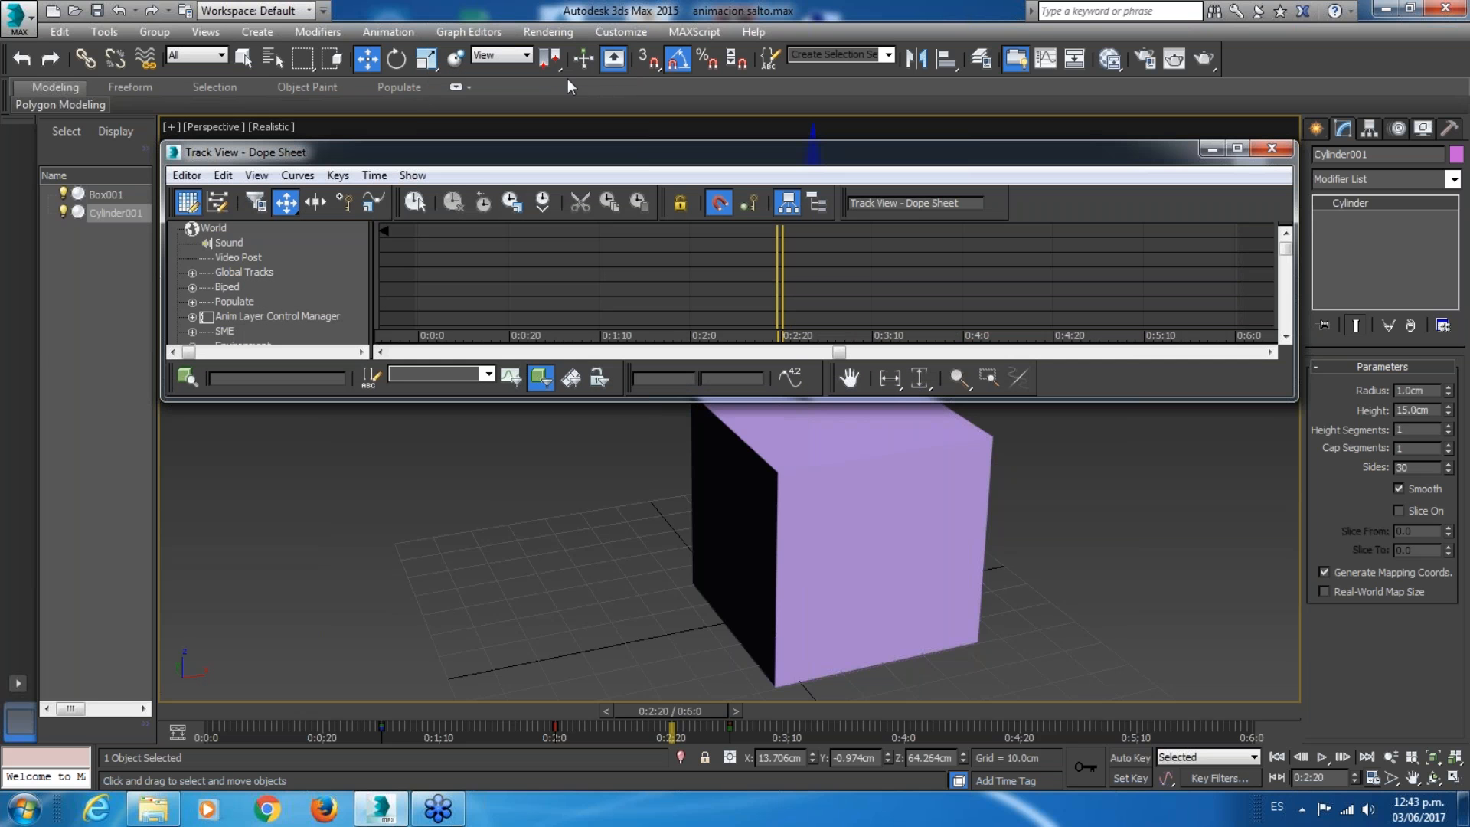
# Reposition and enlarge the Dope Sheet window clear of the cylinder, then deselect and reselect the cylinder to check its track listing.
pyautogui.moveTo(805, 152); pyautogui.dragTo(691, 354)
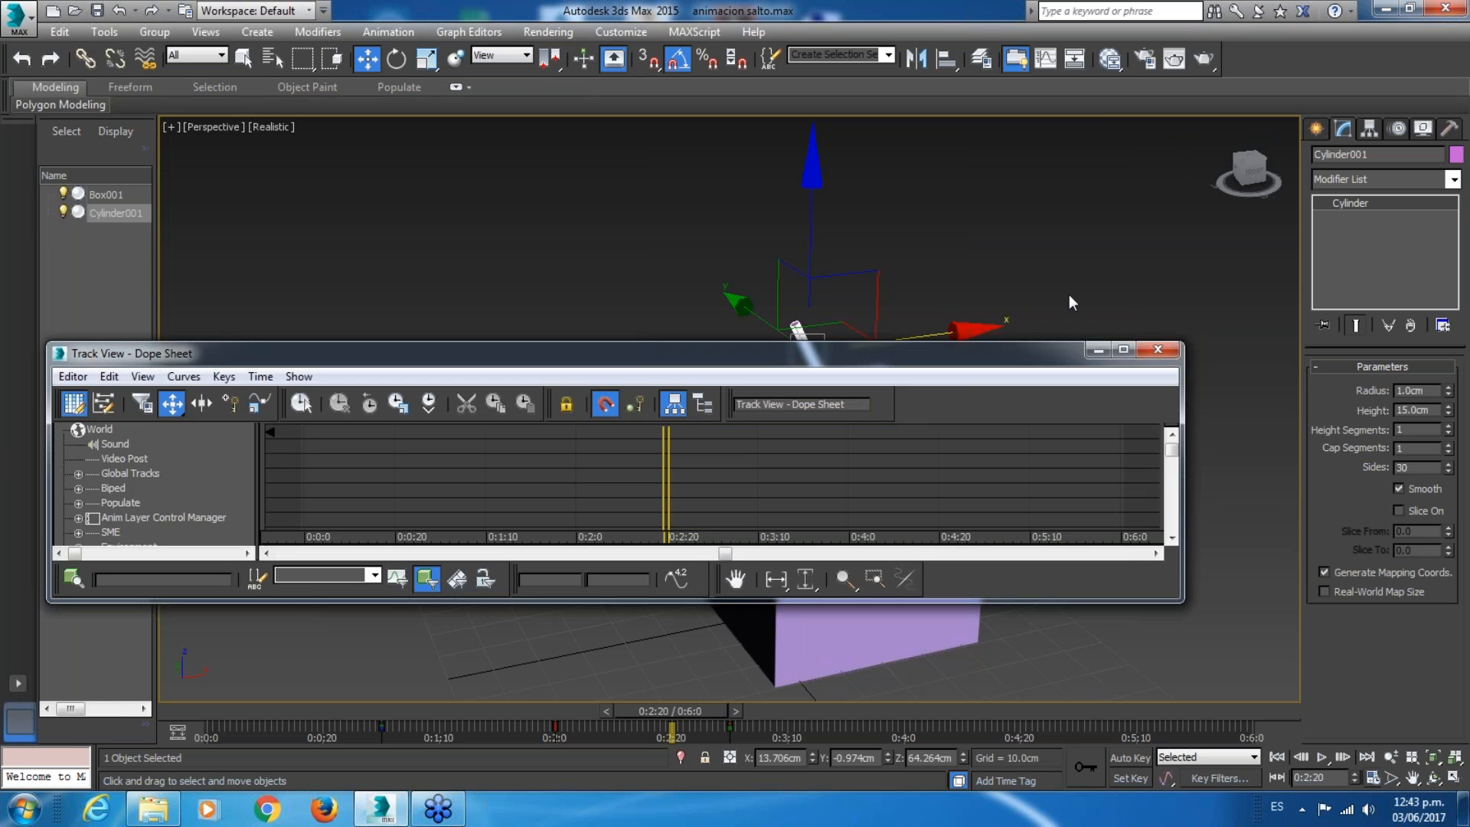
pyautogui.moveTo(1115, 305); pyautogui.dragTo(1053, 239, button='middle')
pyautogui.moveTo(778, 601); pyautogui.dragTo(768, 727)
pyautogui.scroll(-5, 777, 466)
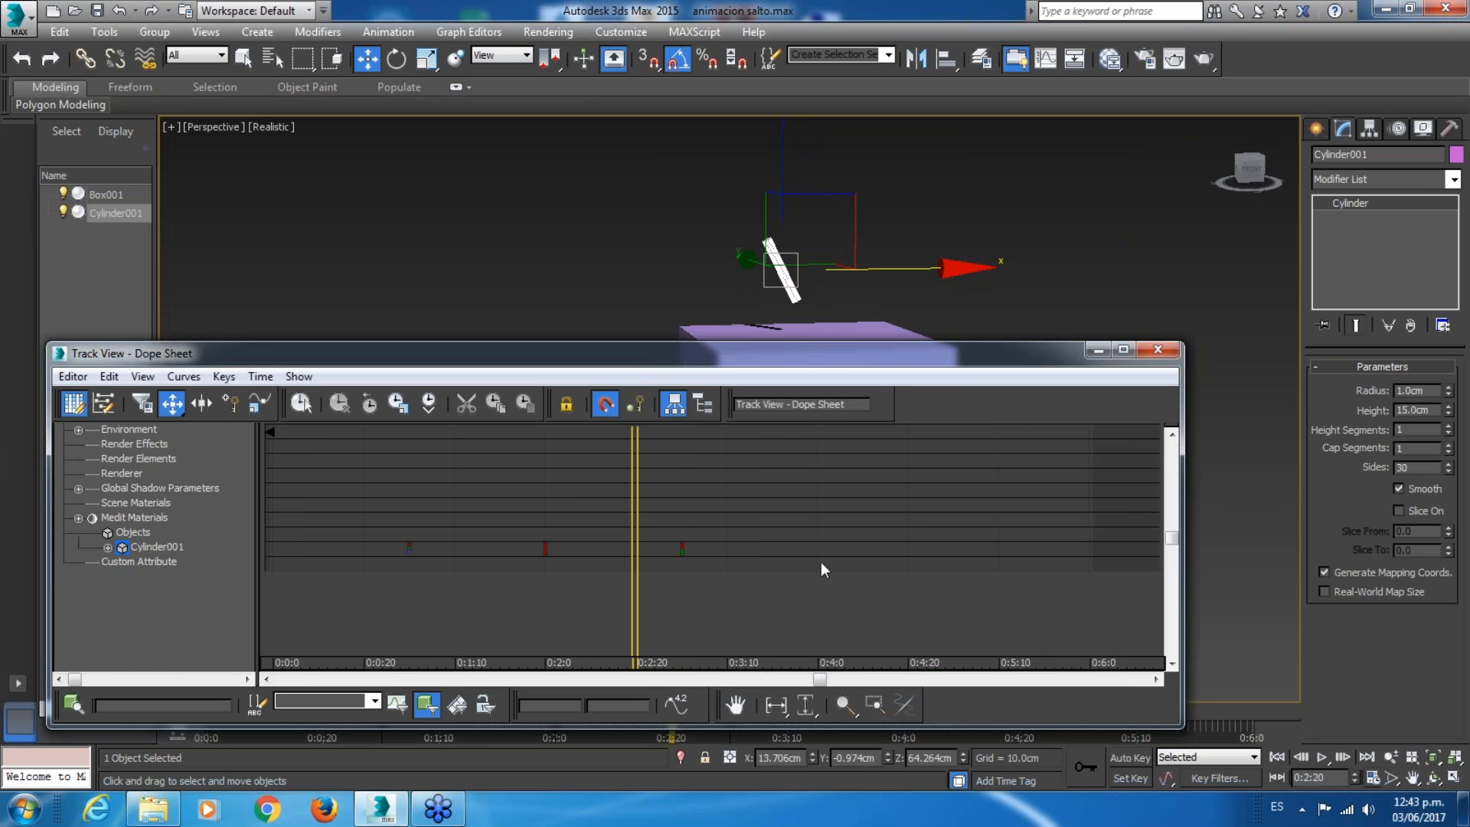
pyautogui.click(993, 184)
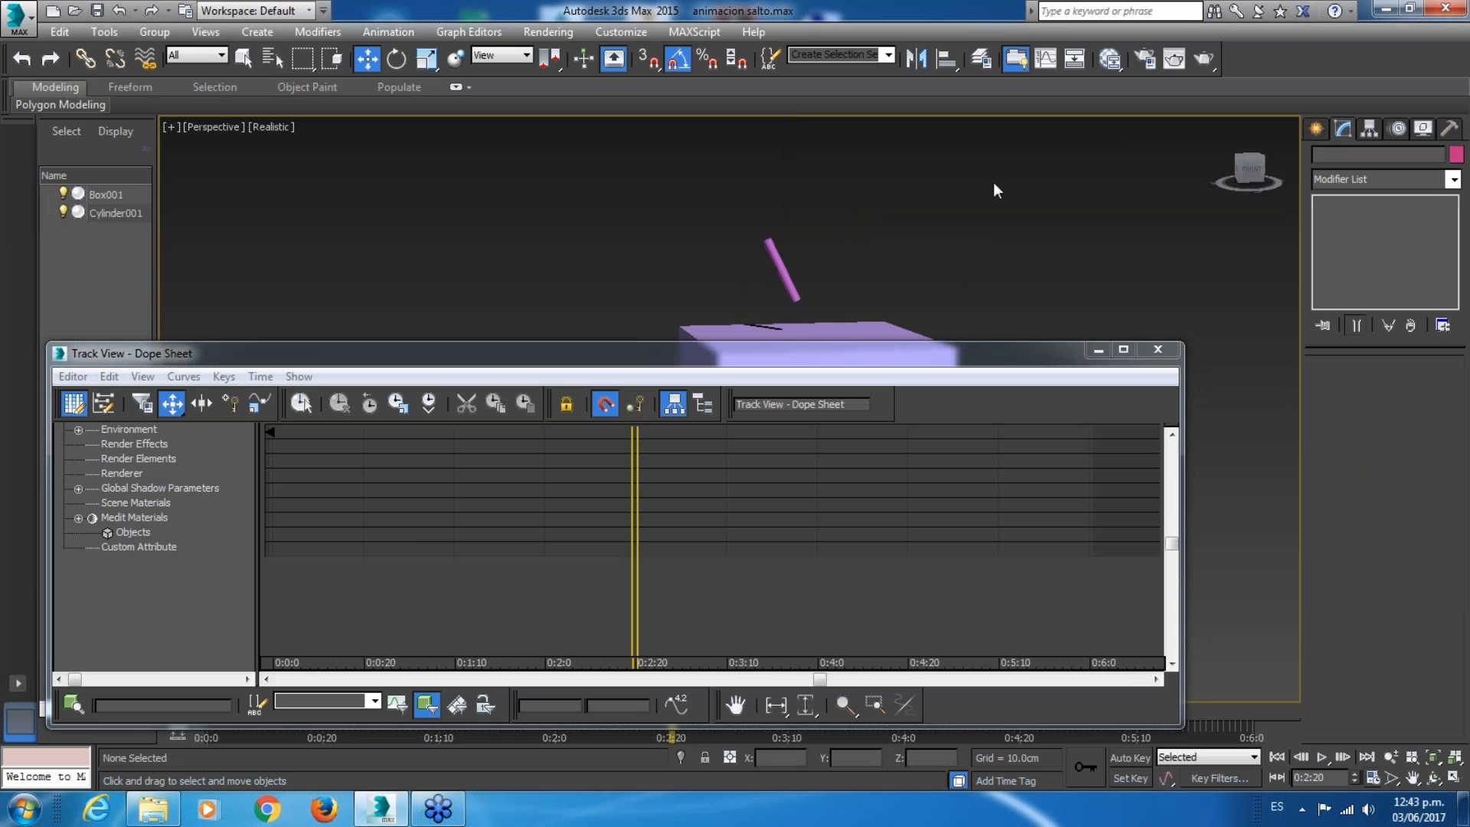
pyautogui.click(782, 270)
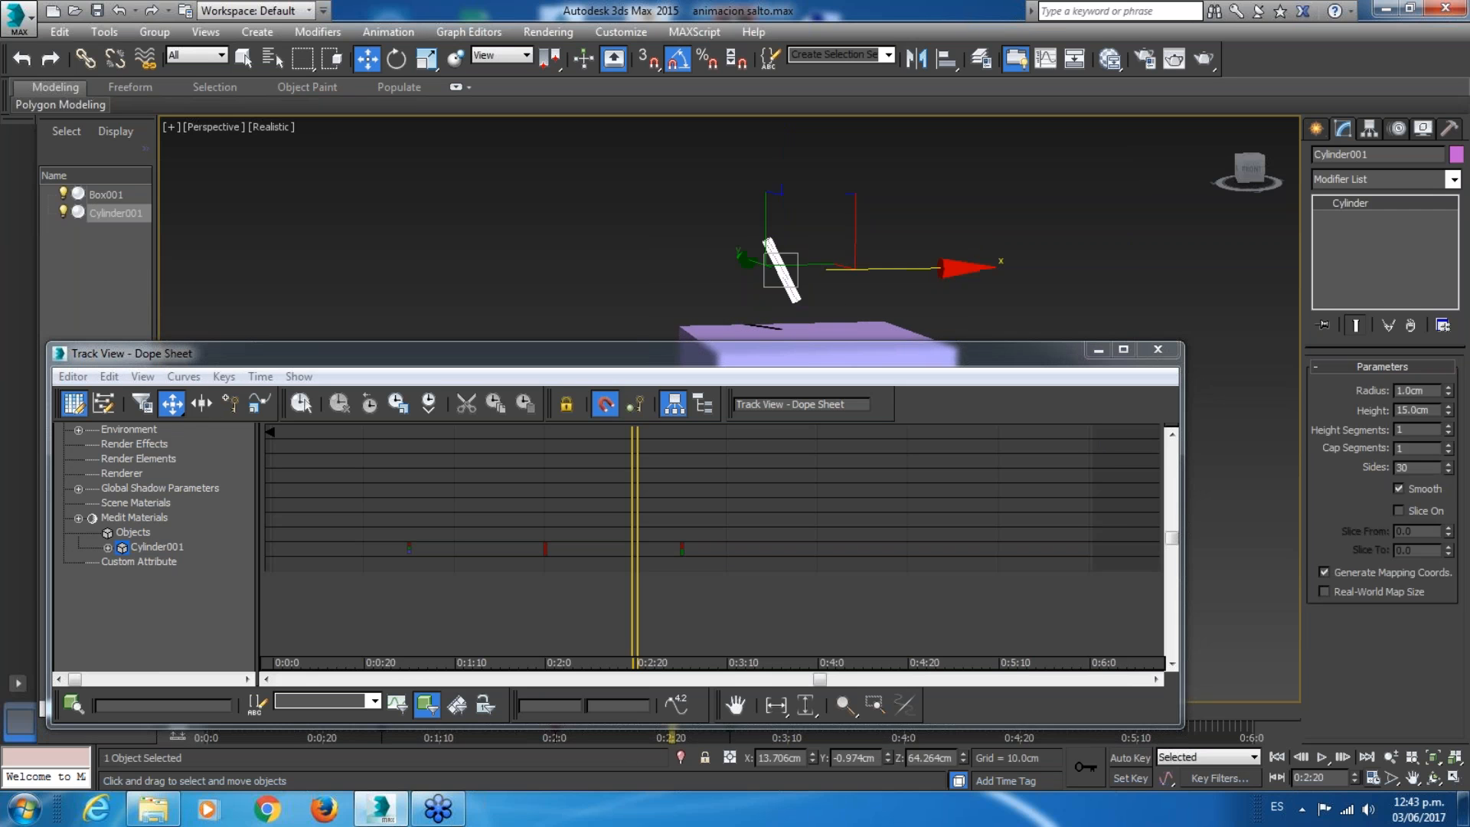
# Examine the Dope Sheet hierarchy from Sound and Video Post through Global Tracks, Biped, Scene Materials and Medit Materials down to Objects.
pyautogui.moveTo(618, 348); pyautogui.dragTo(778, 349)
pyautogui.scroll(3, 868, 551)
pyautogui.scroll(5, 371, 464)
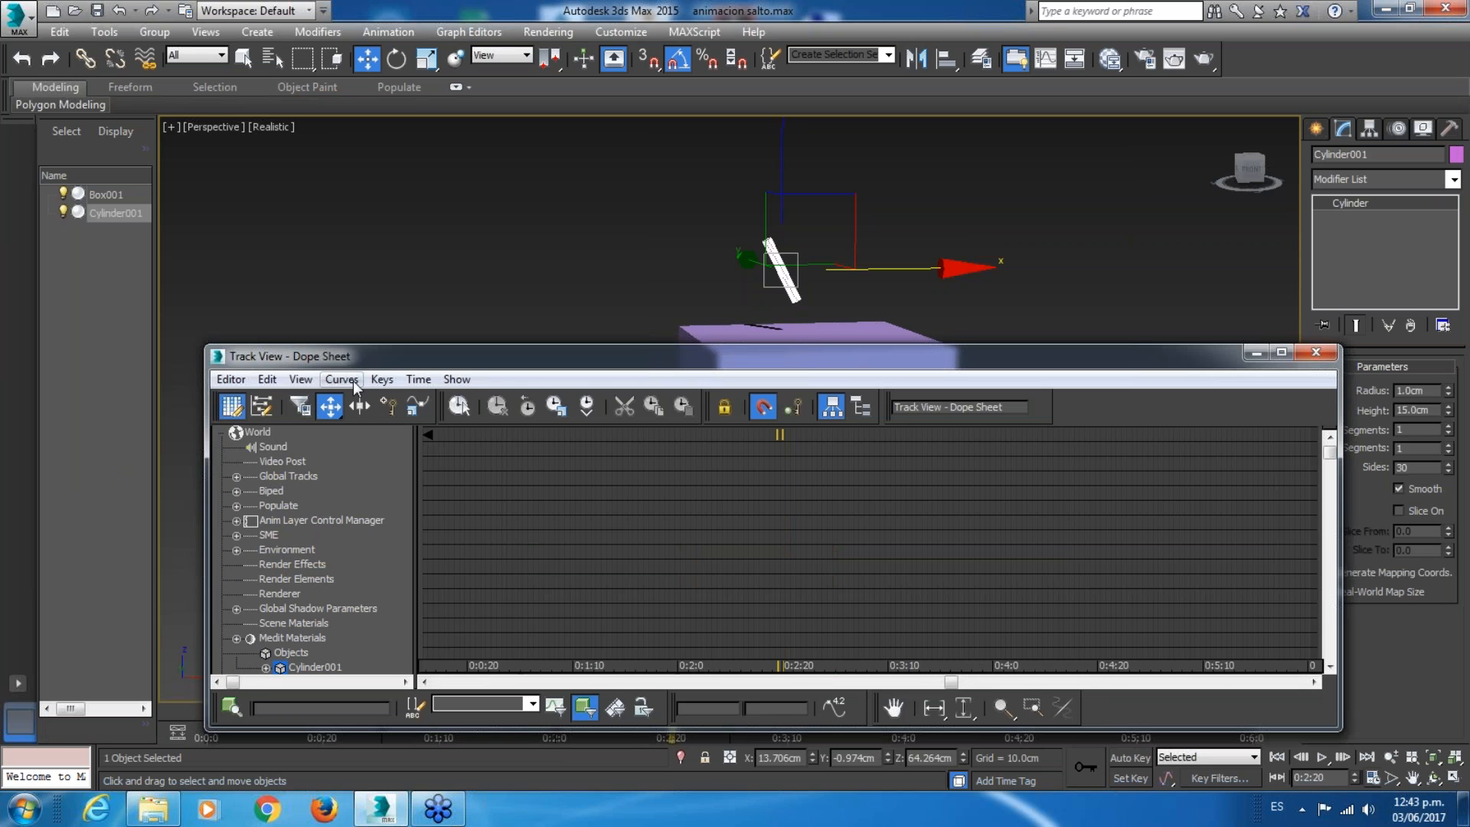
pyautogui.moveTo(369, 361); pyautogui.dragTo(397, 330)
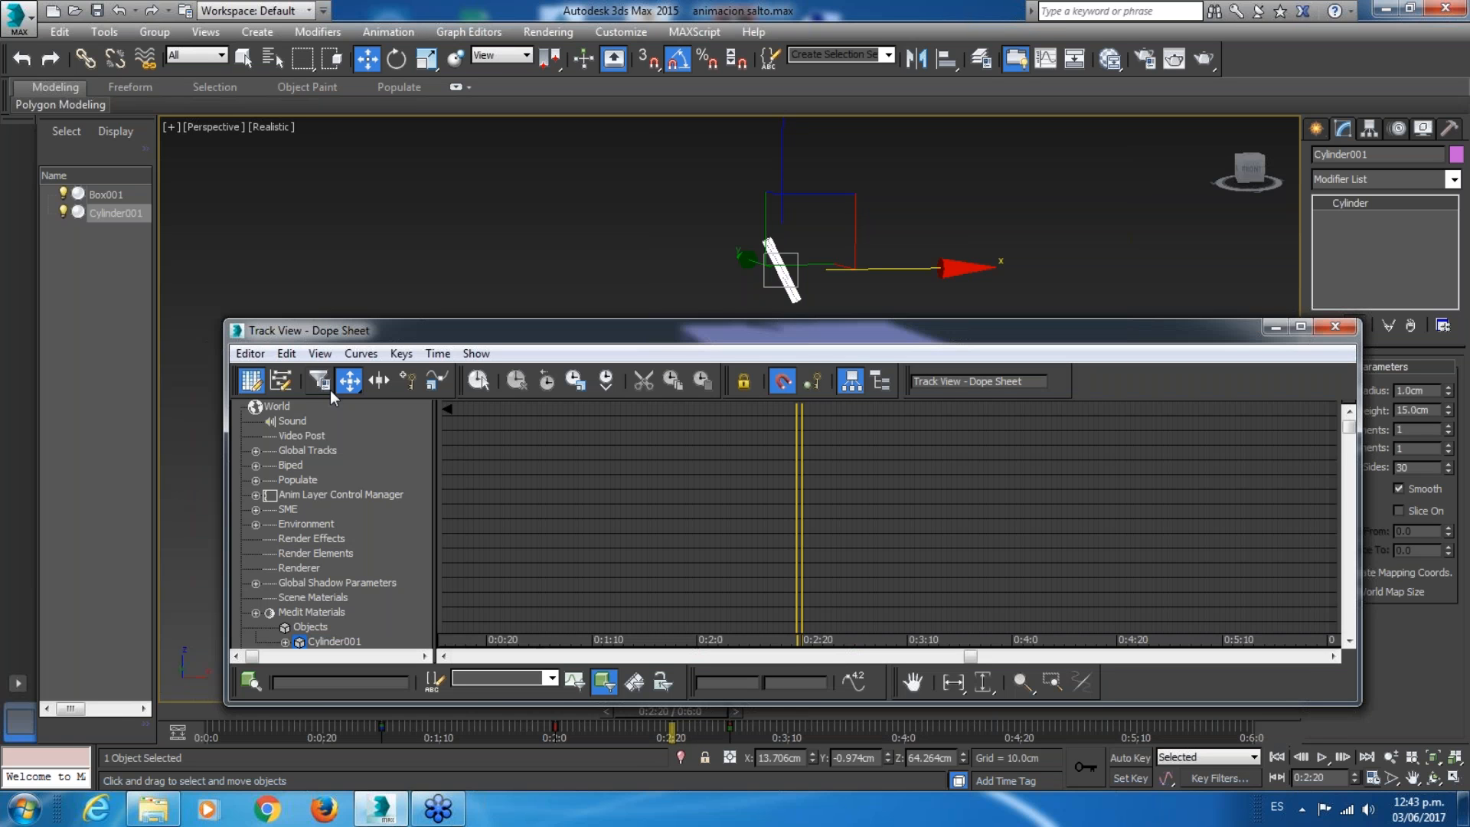
pyautogui.click(292, 420)
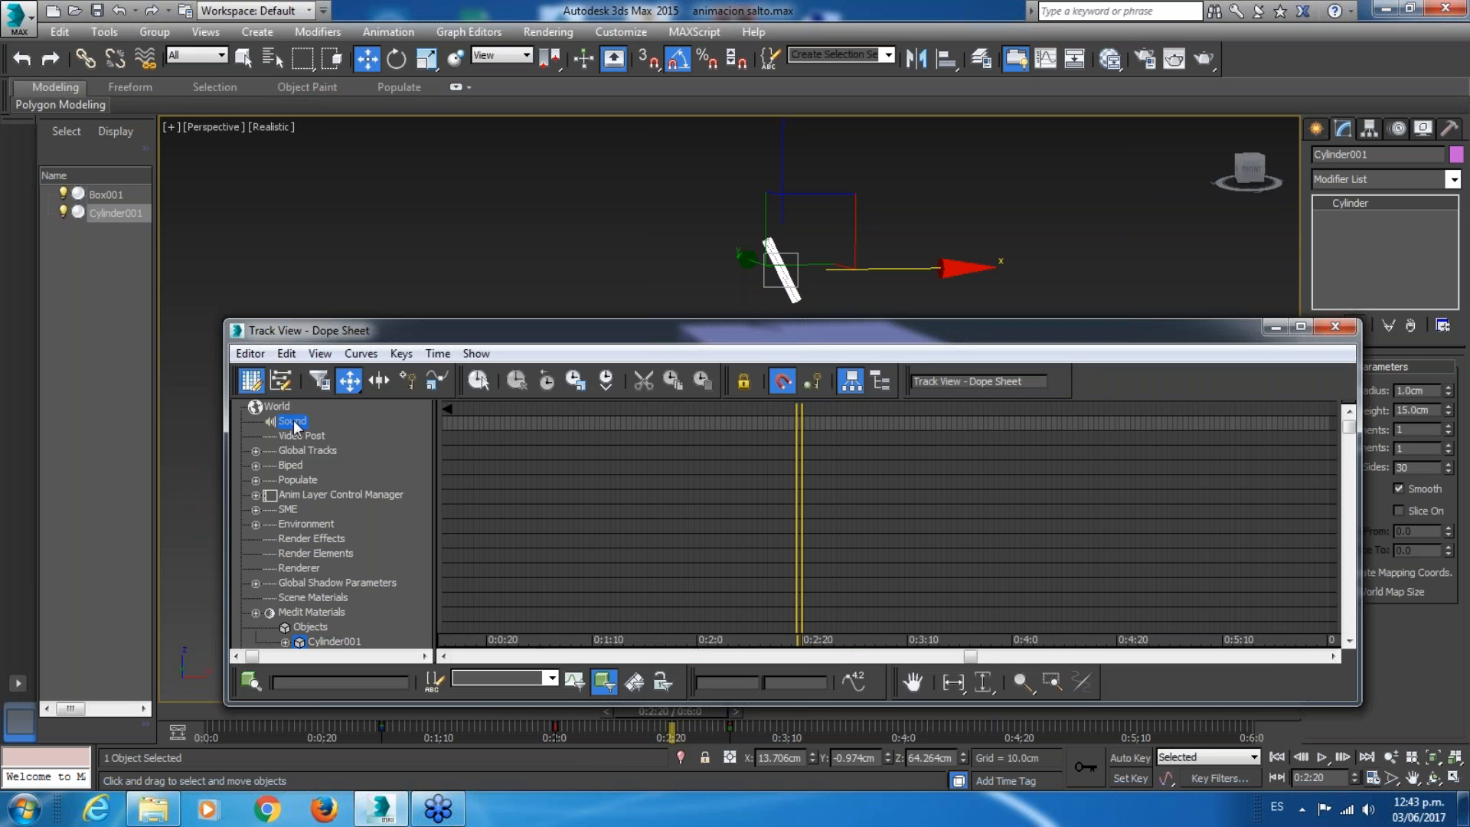
pyautogui.click(295, 437)
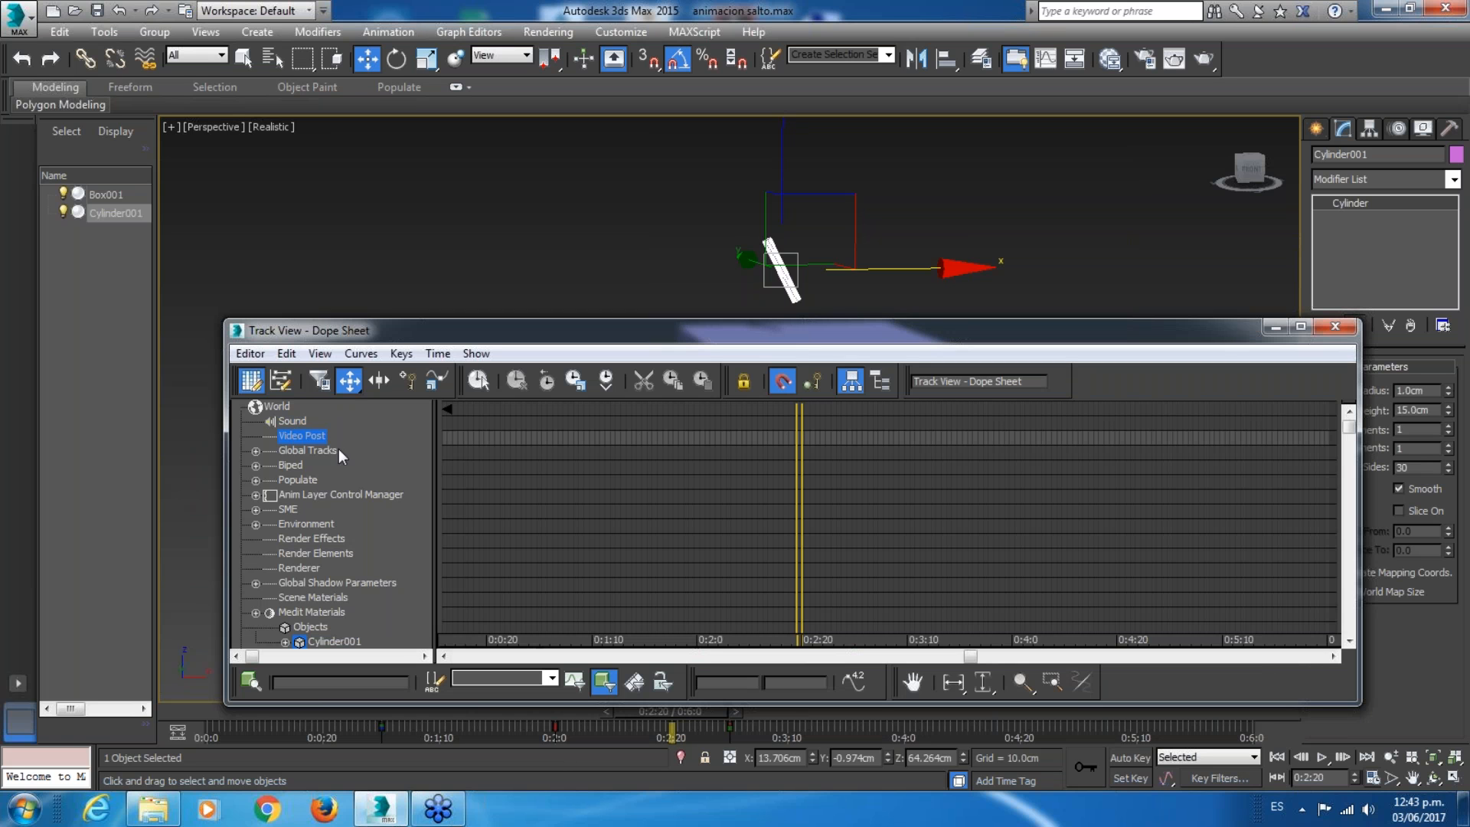
pyautogui.click(257, 464)
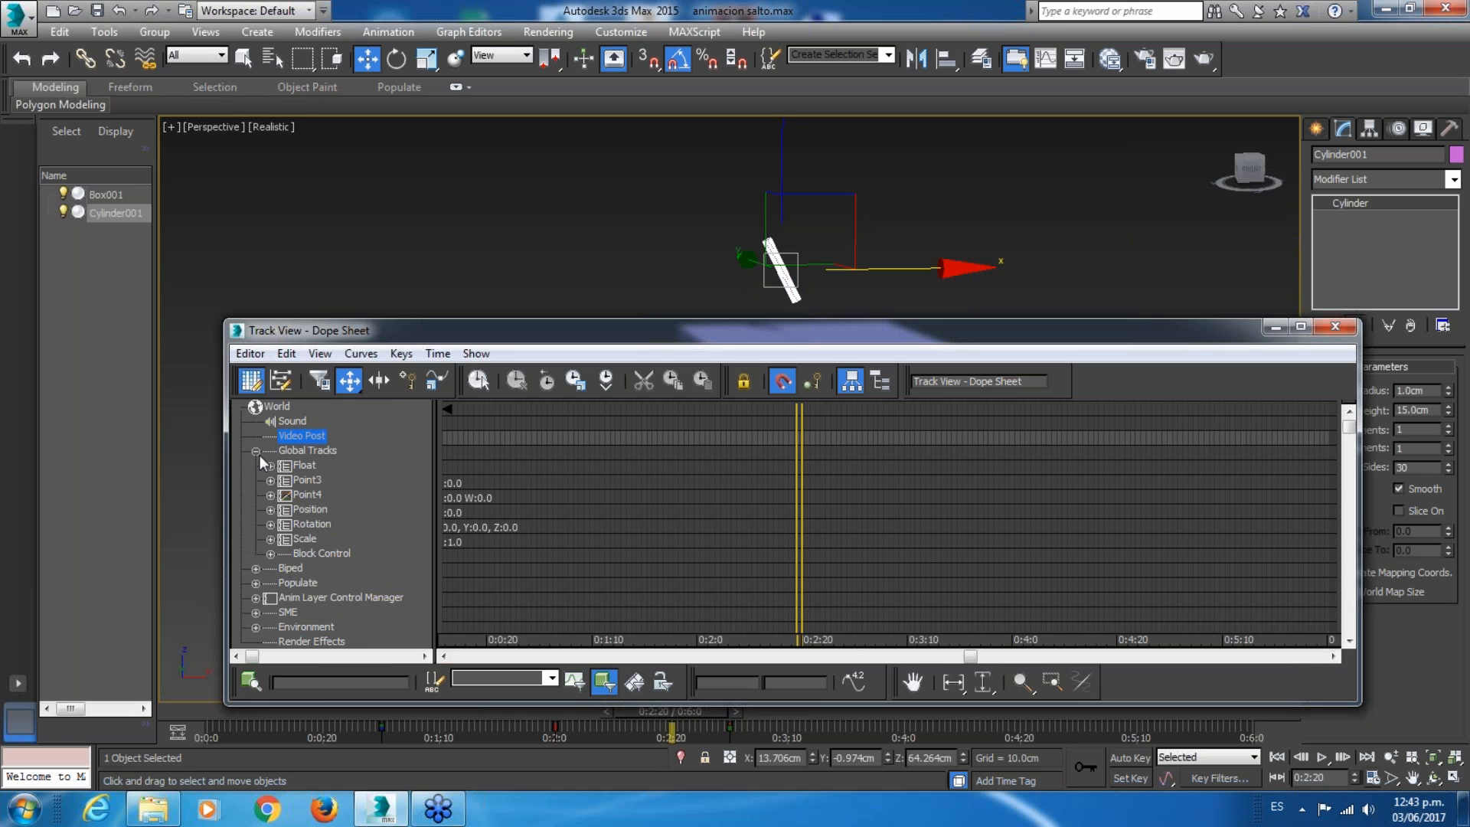
pyautogui.click(257, 464)
pyautogui.click(257, 465)
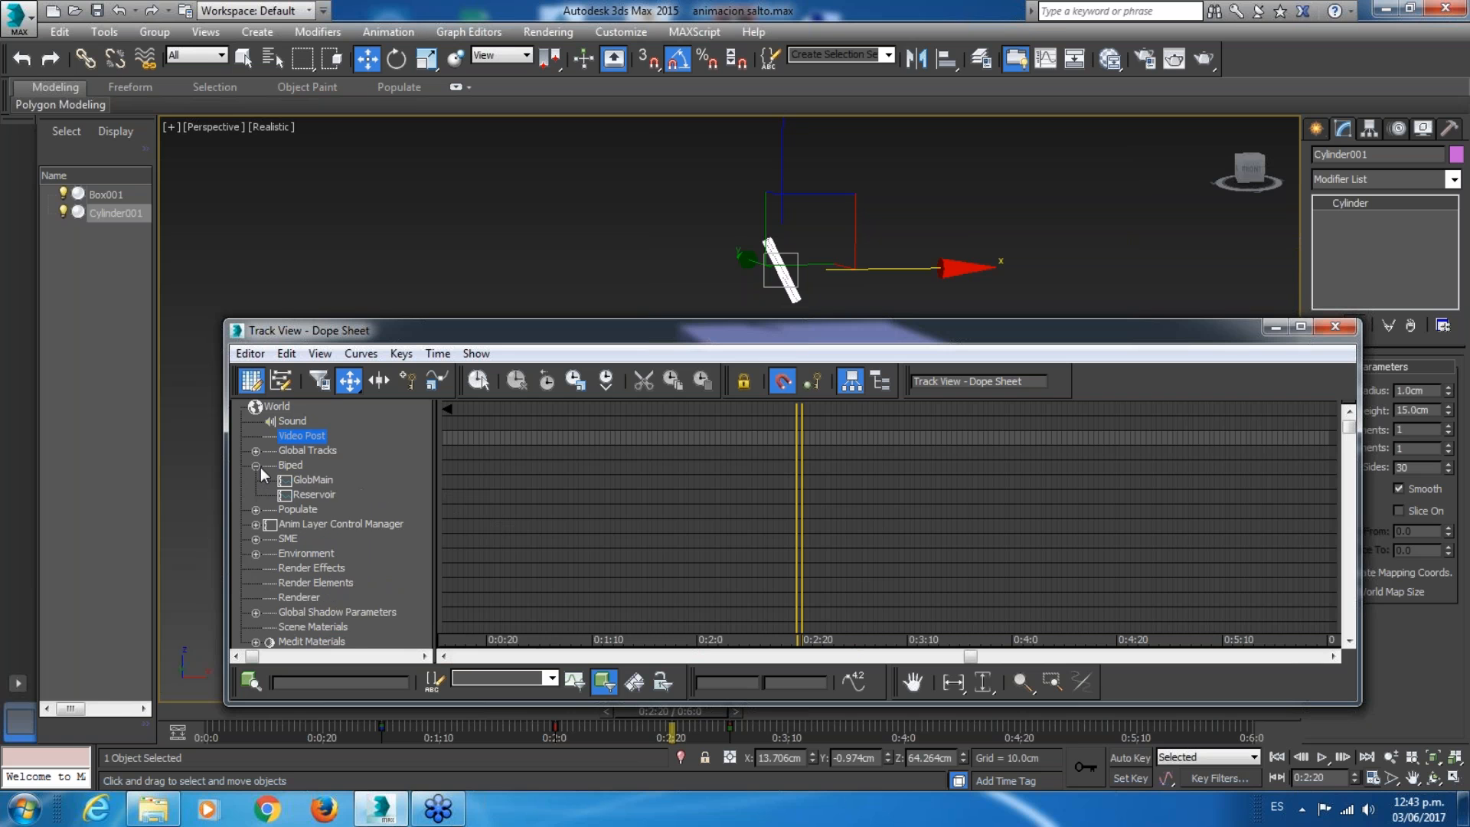
pyautogui.click(257, 465)
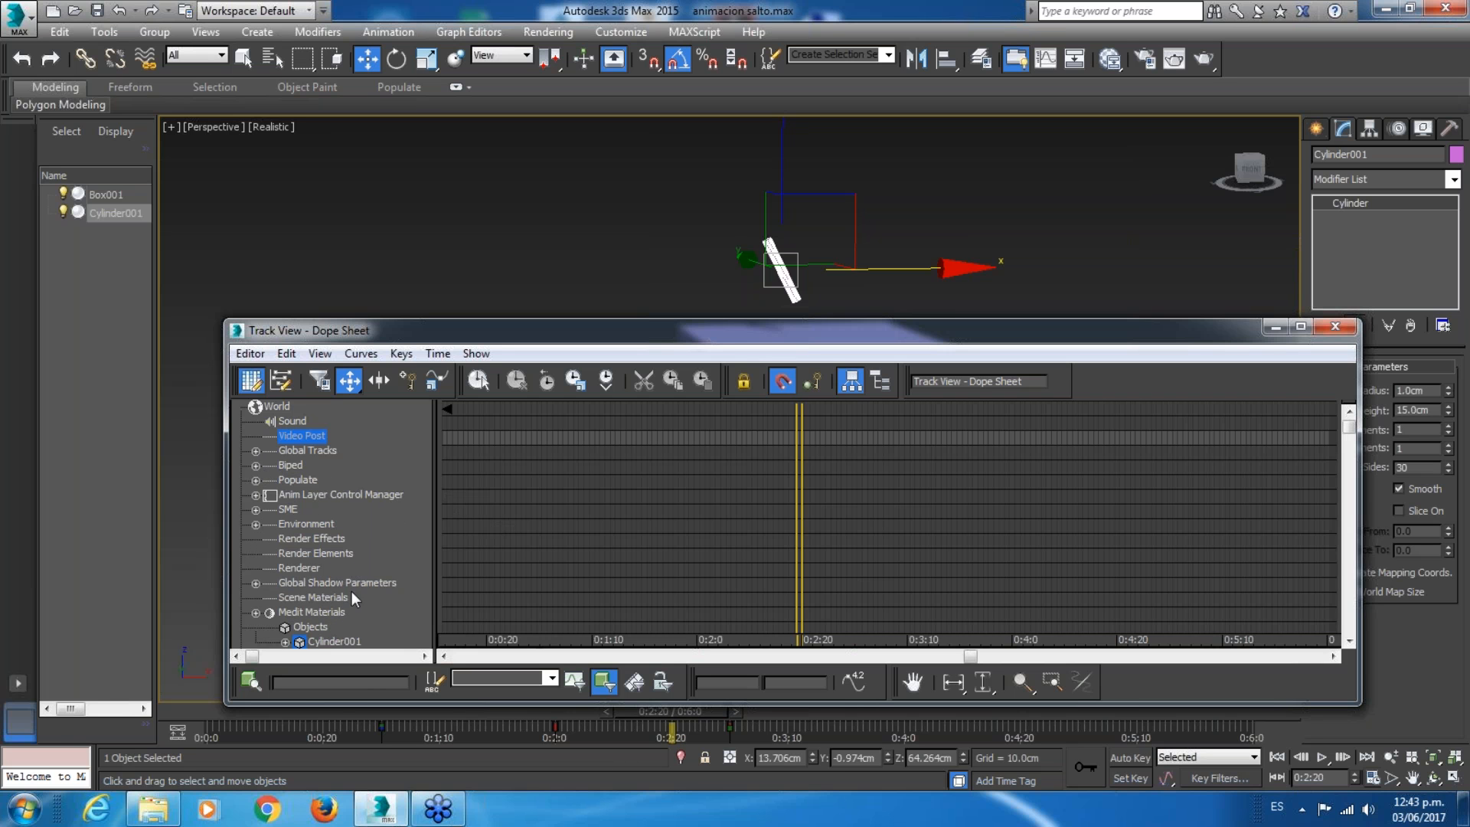
pyautogui.click(256, 612)
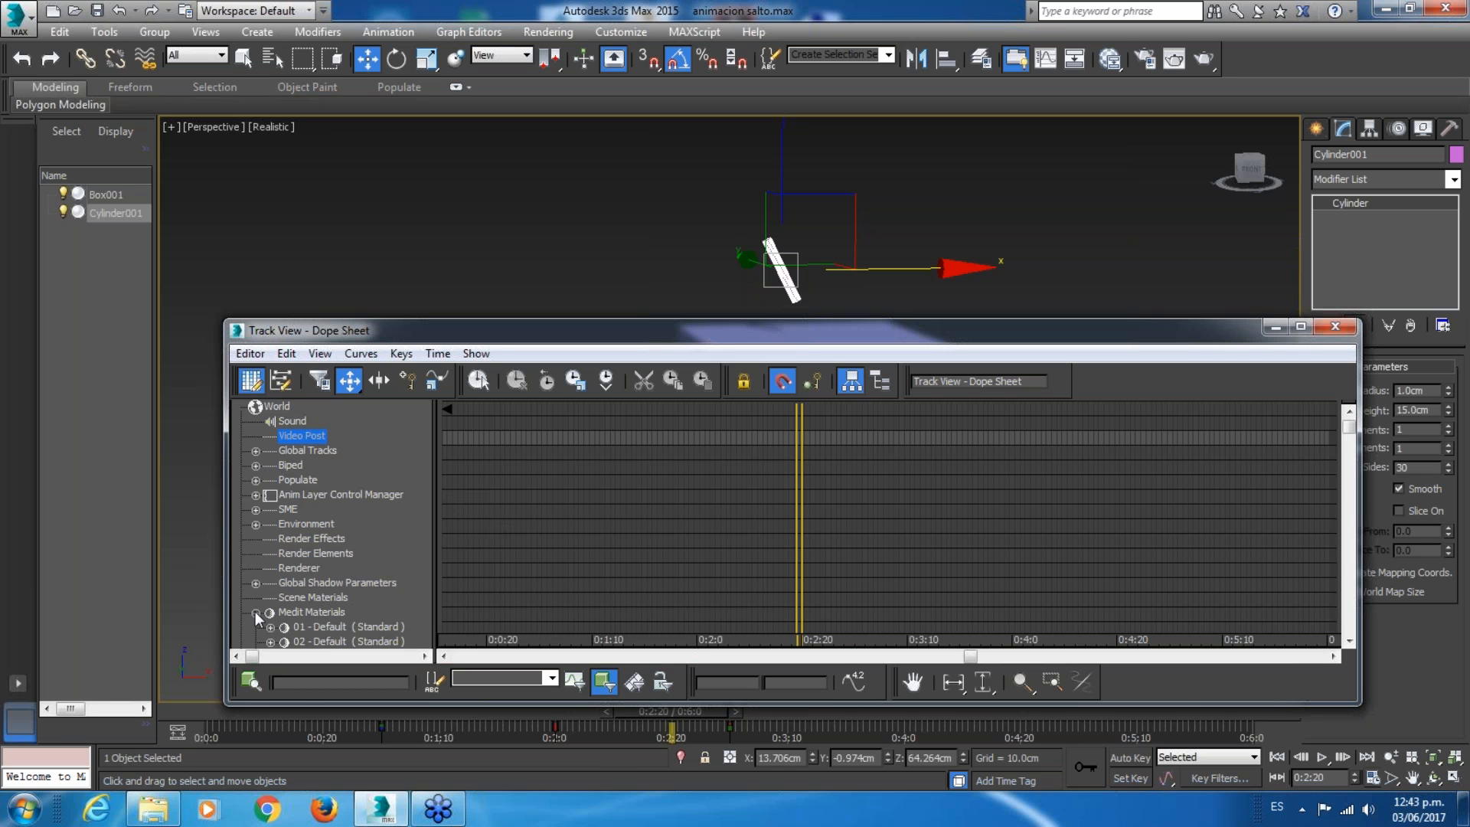
pyautogui.click(362, 596)
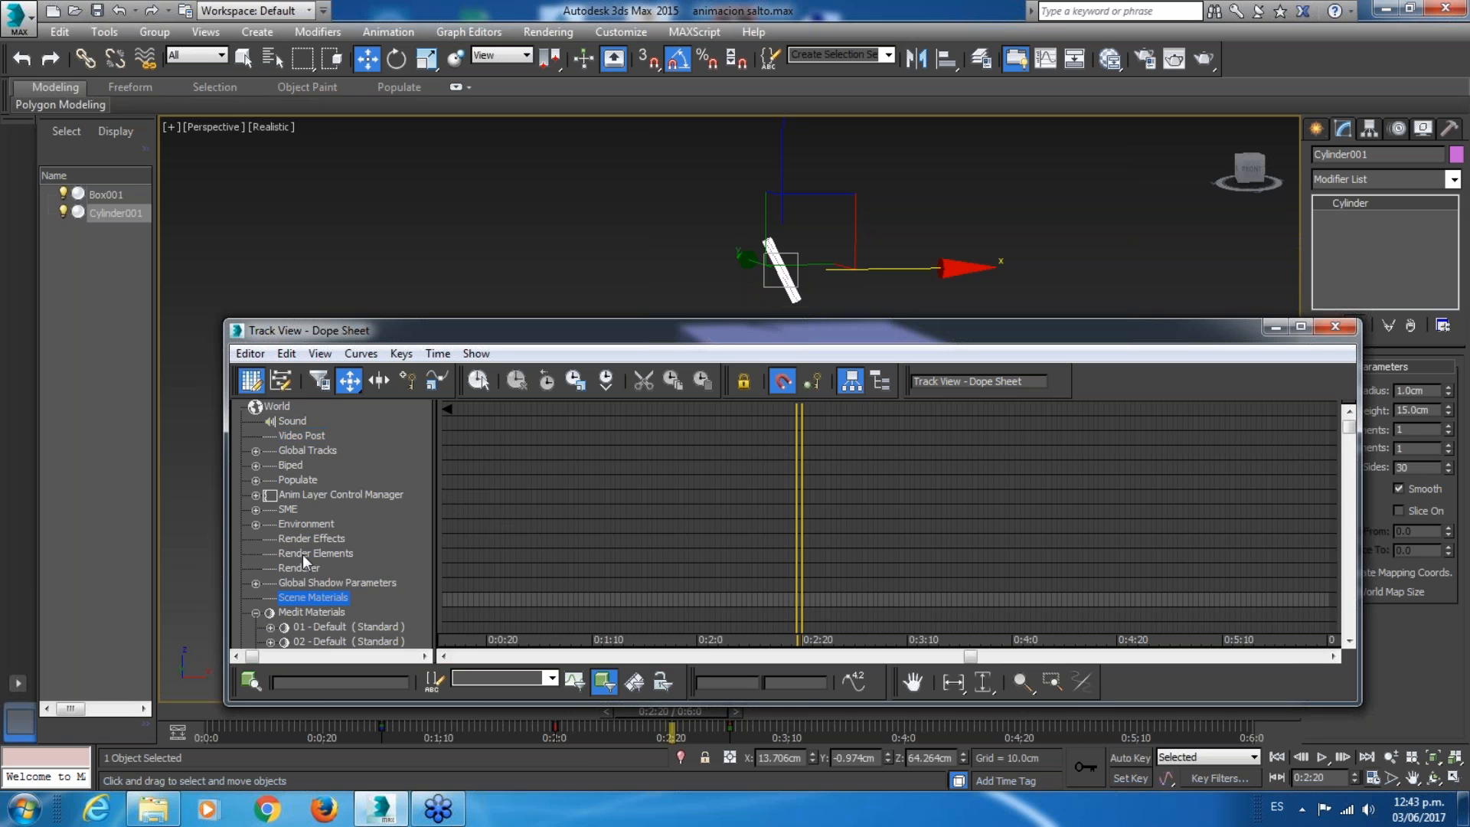
pyautogui.scroll(-3, 241, 597)
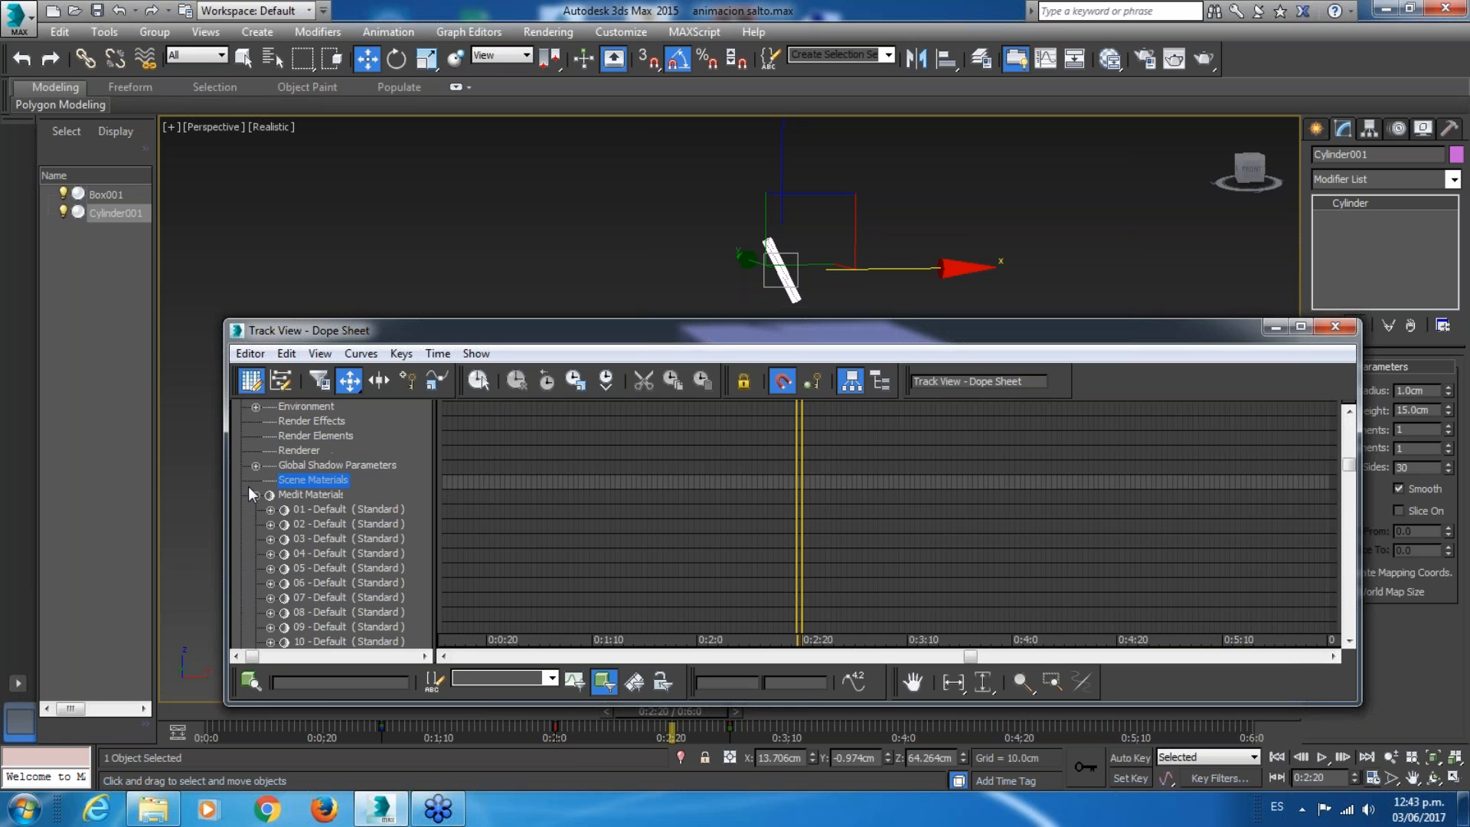
pyautogui.click(253, 480)
pyautogui.scroll(-1, 274, 536)
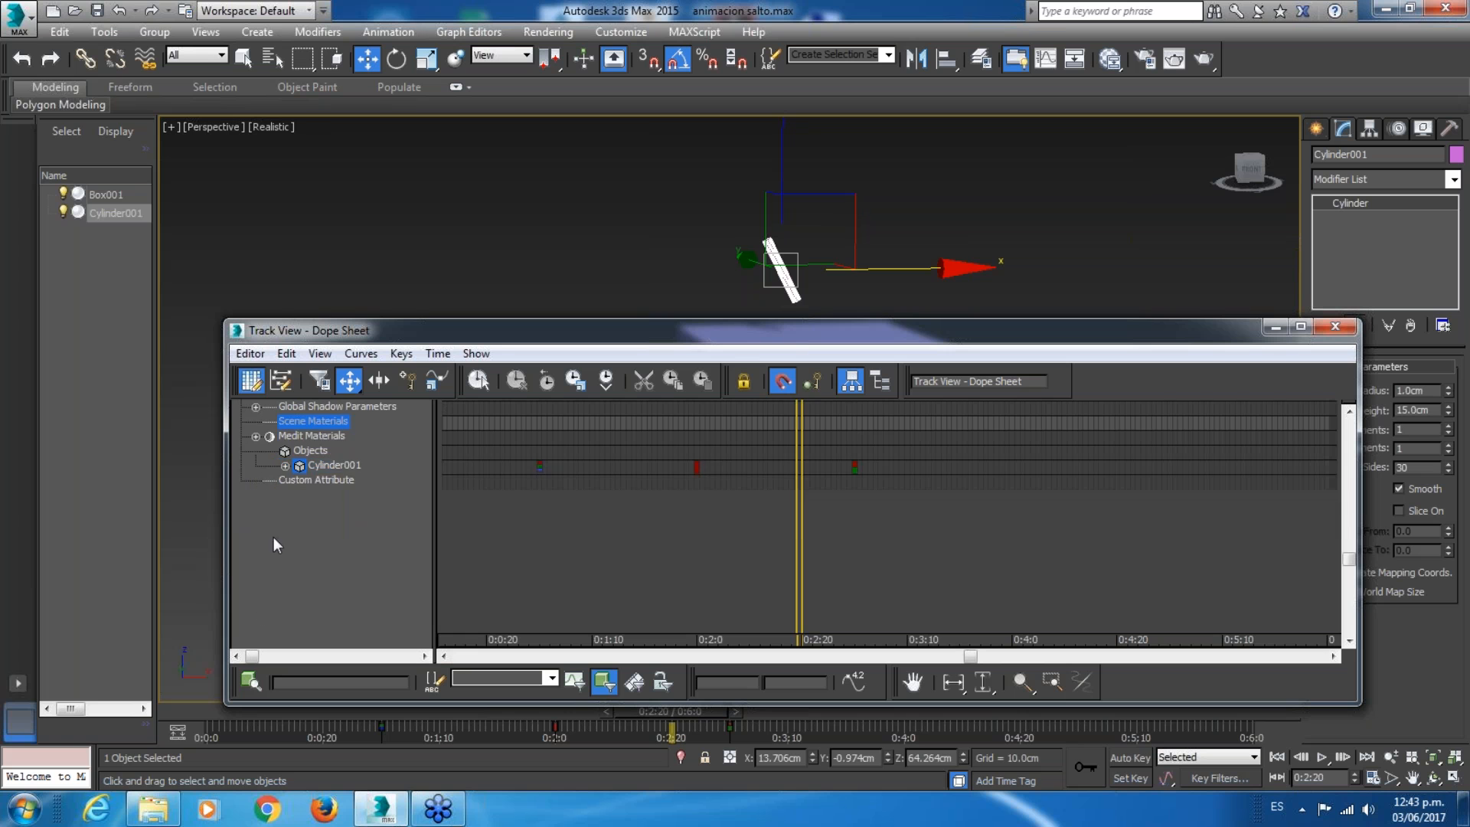
pyautogui.scroll(1, 267, 594)
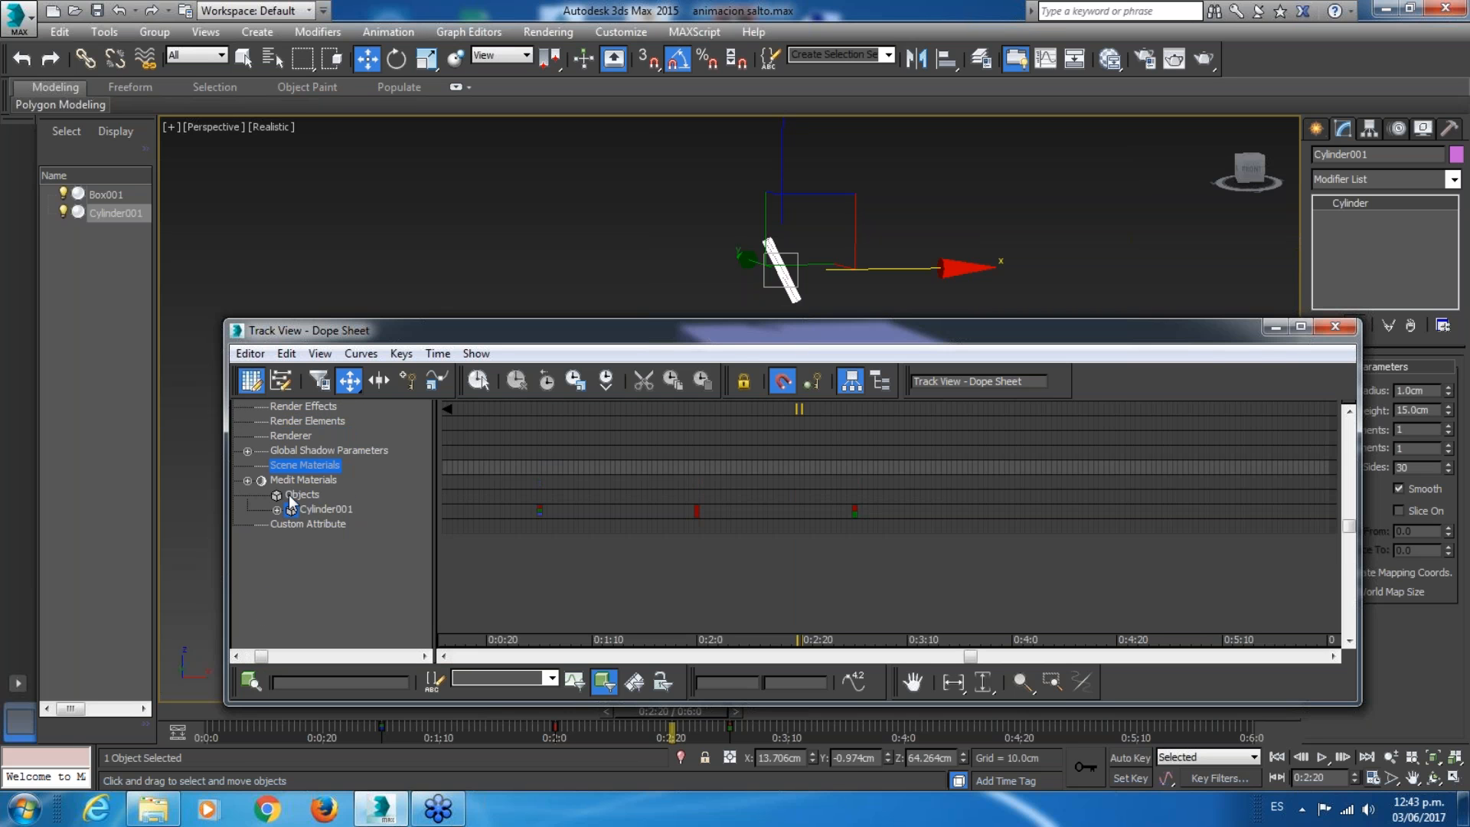
# Under Objects in the hierarchy, expand Cylinder001 to its Transform and Object tracks and select the Cylinder001 track.
pyautogui.click(291, 496)
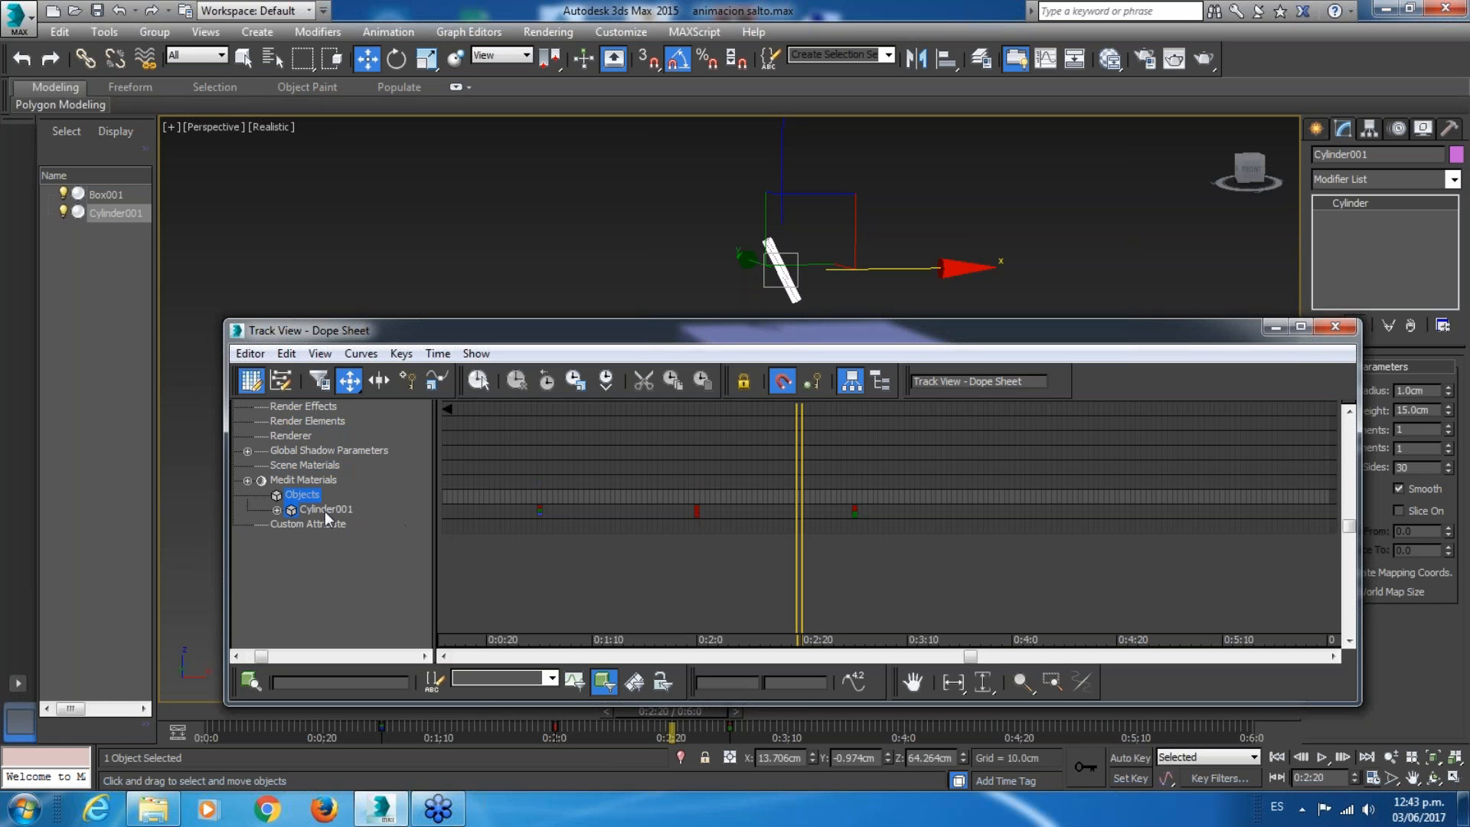
pyautogui.click(276, 510)
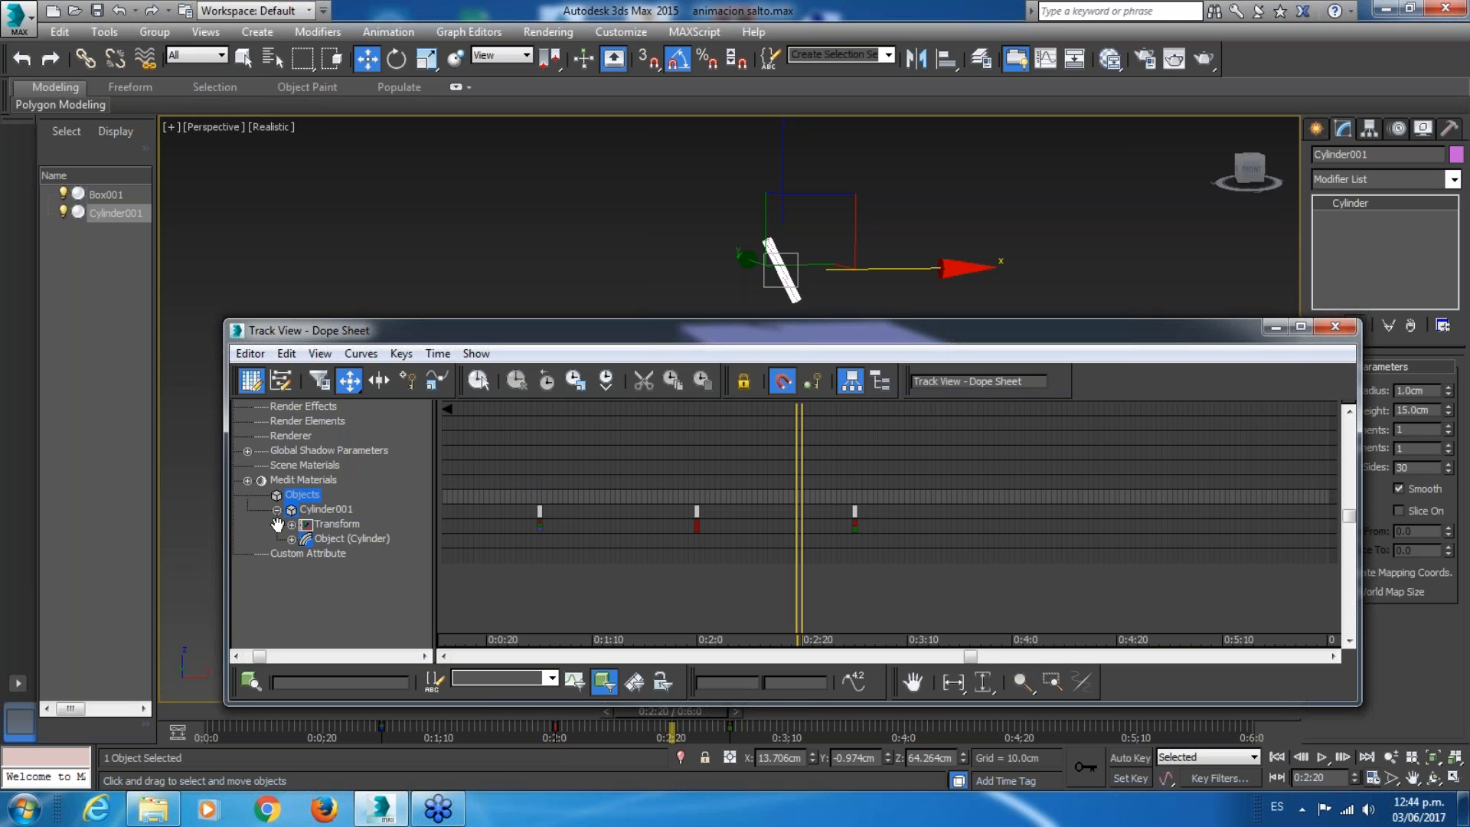
pyautogui.click(326, 510)
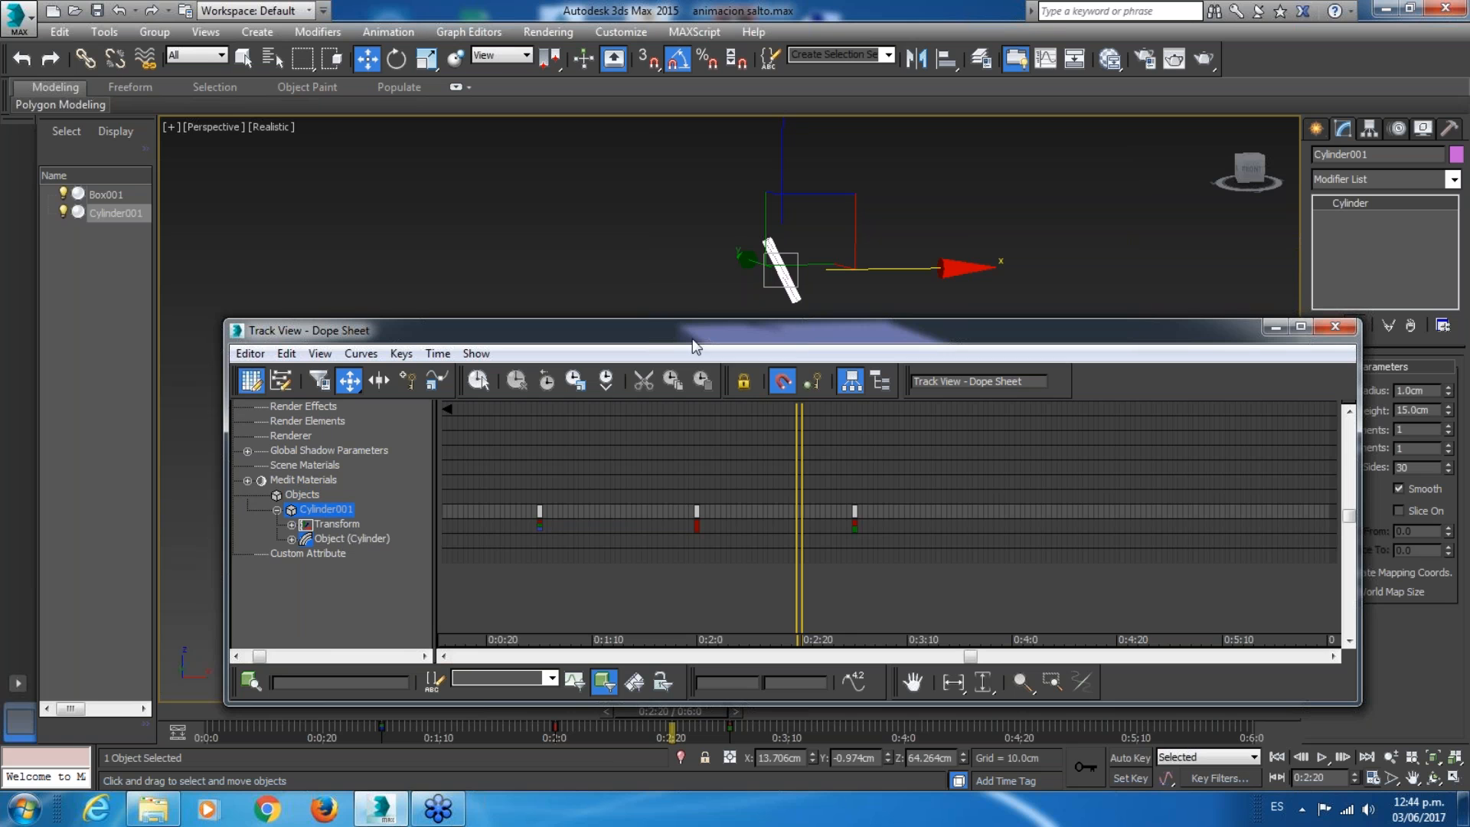
# Select both the box and the cylinder to compare their Dope Sheet tracks, and return to having only the cylinder selected.
pyautogui.moveTo(692, 330); pyautogui.dragTo(689, 383)
pyautogui.moveTo(1043, 217); pyautogui.dragTo(766, 367)
pyautogui.click(314, 563)
pyautogui.click(312, 579)
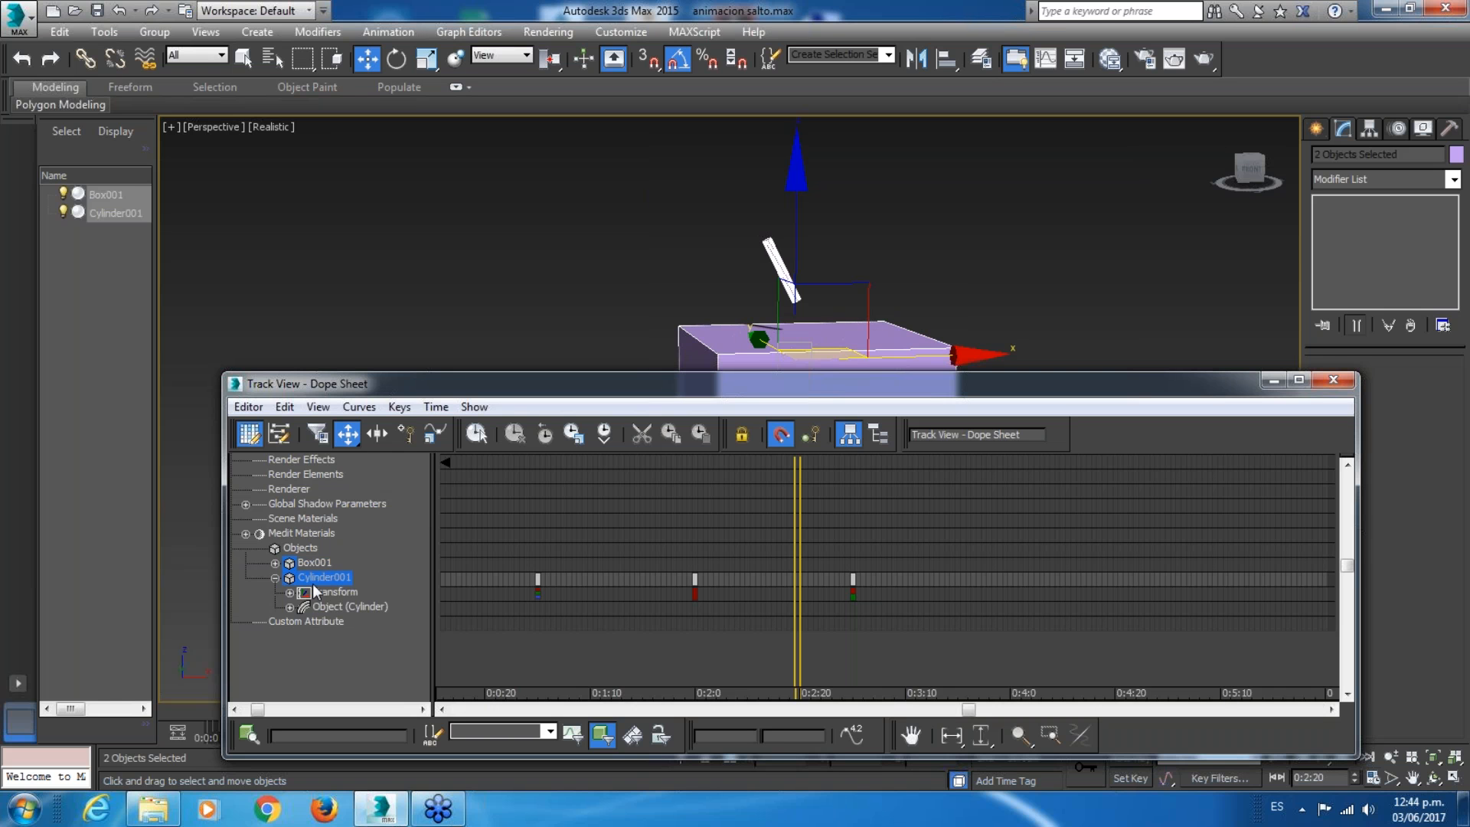
pyautogui.click(885, 257)
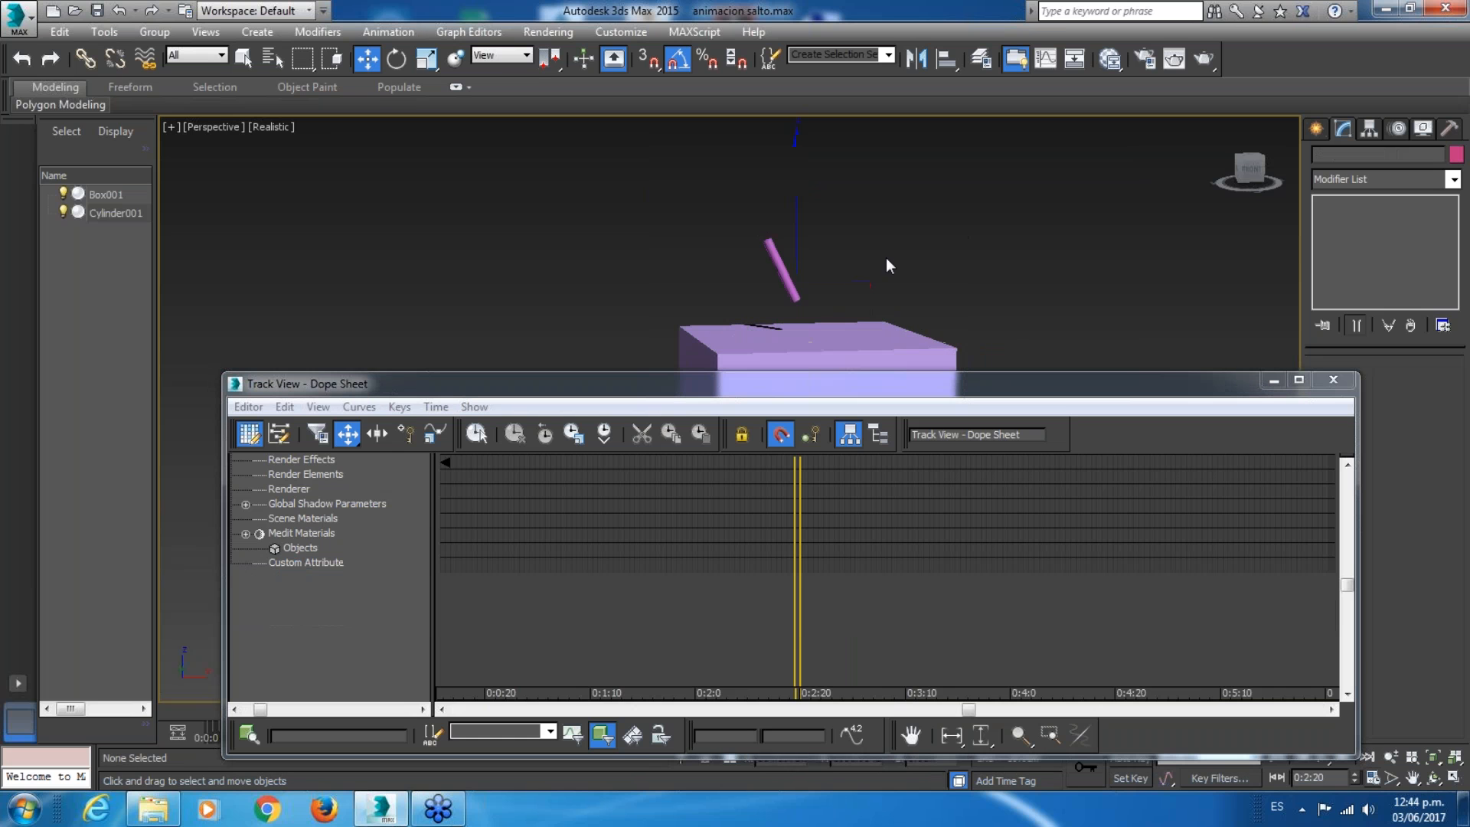
pyautogui.click(782, 270)
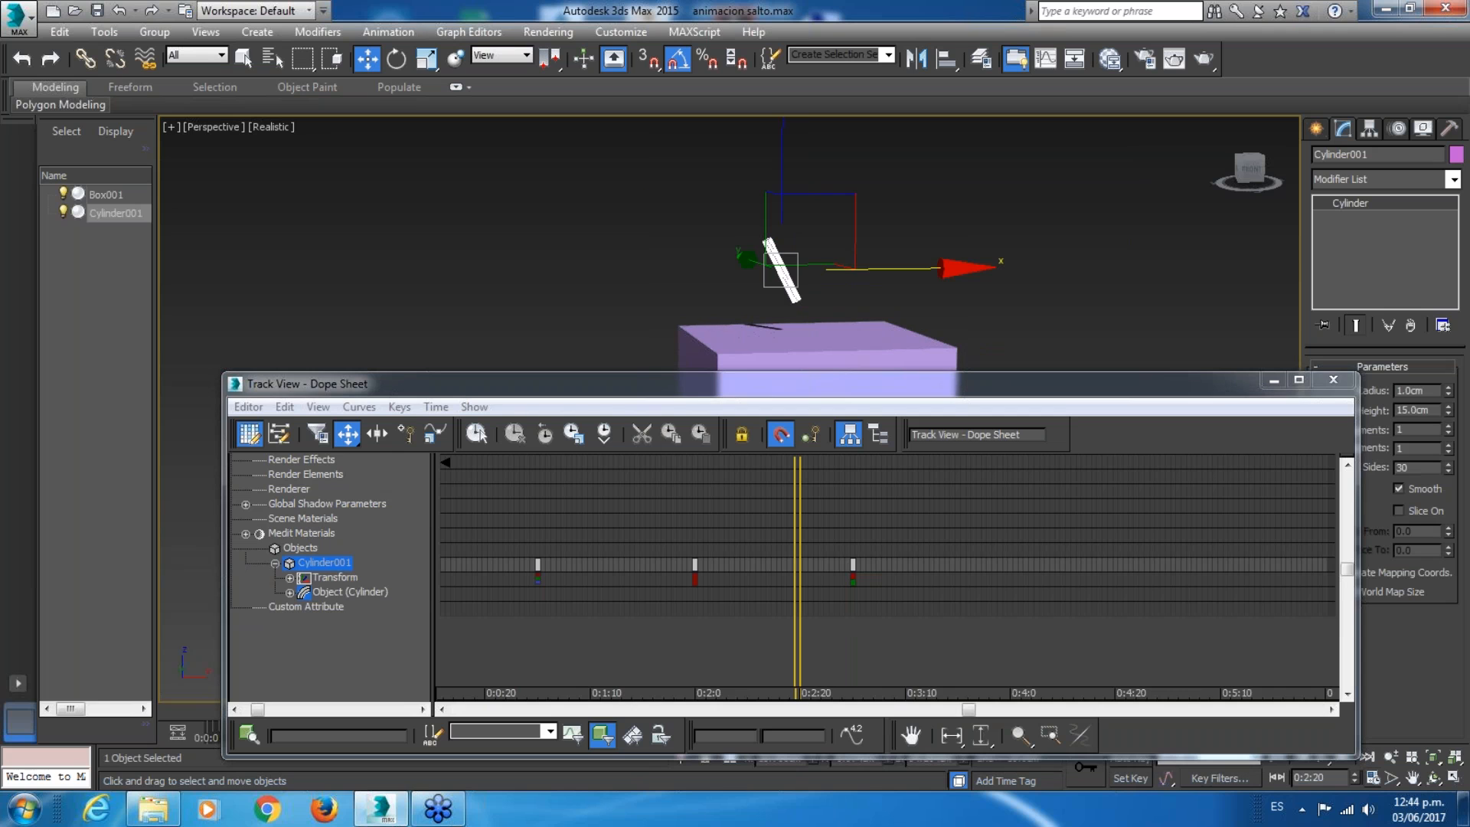
# Collapse the Cylinder001 track and scrub the Dope Sheet's time marker back through the jump, stopping at 0:2:0.
pyautogui.click(275, 563)
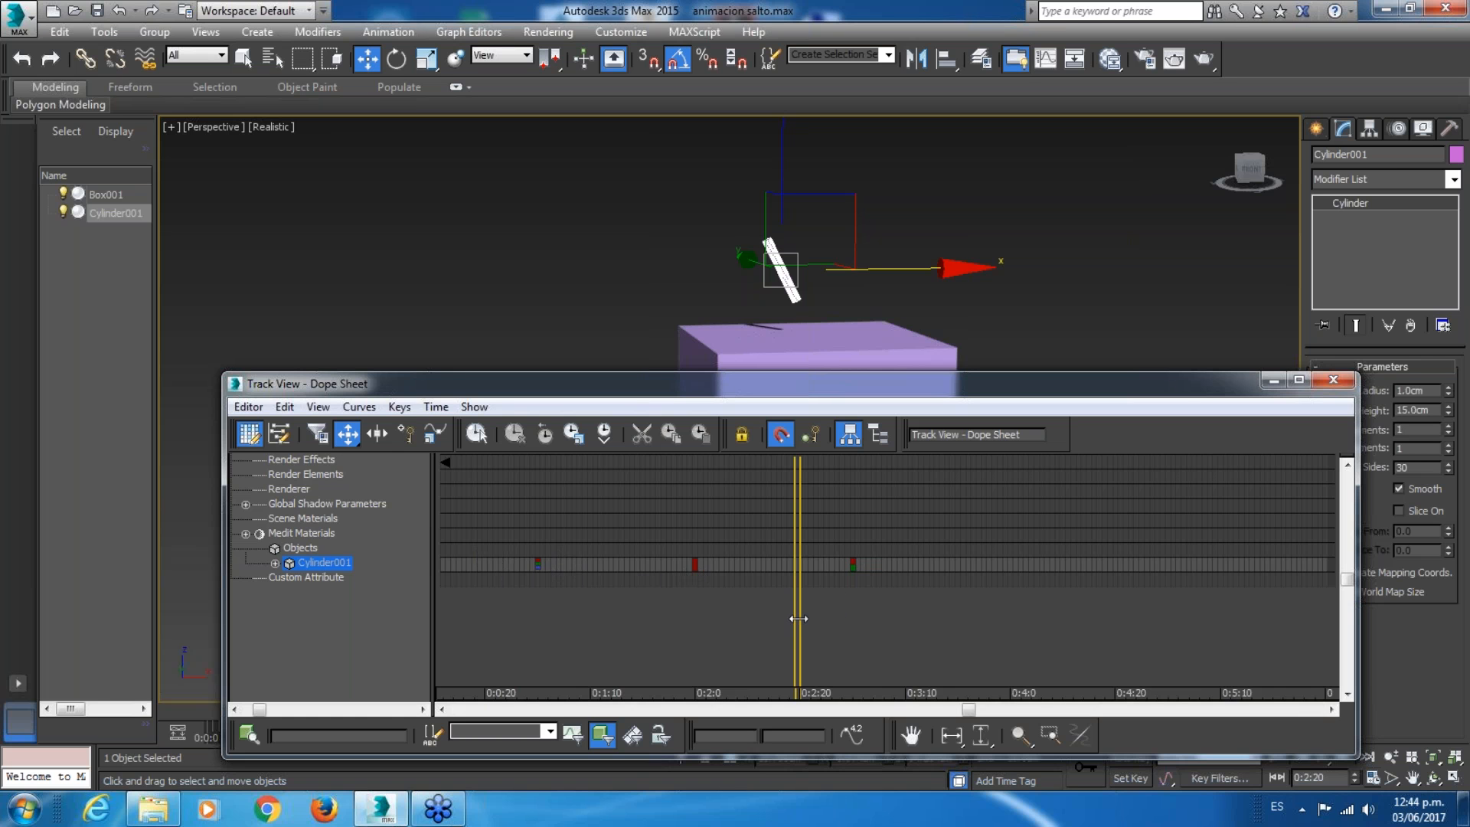
pyautogui.moveTo(789, 651); pyautogui.dragTo(499, 614)
pyautogui.moveTo(642, 398); pyautogui.dragTo(637, 194)
pyautogui.moveTo(517, 432); pyautogui.dragTo(691, 437)
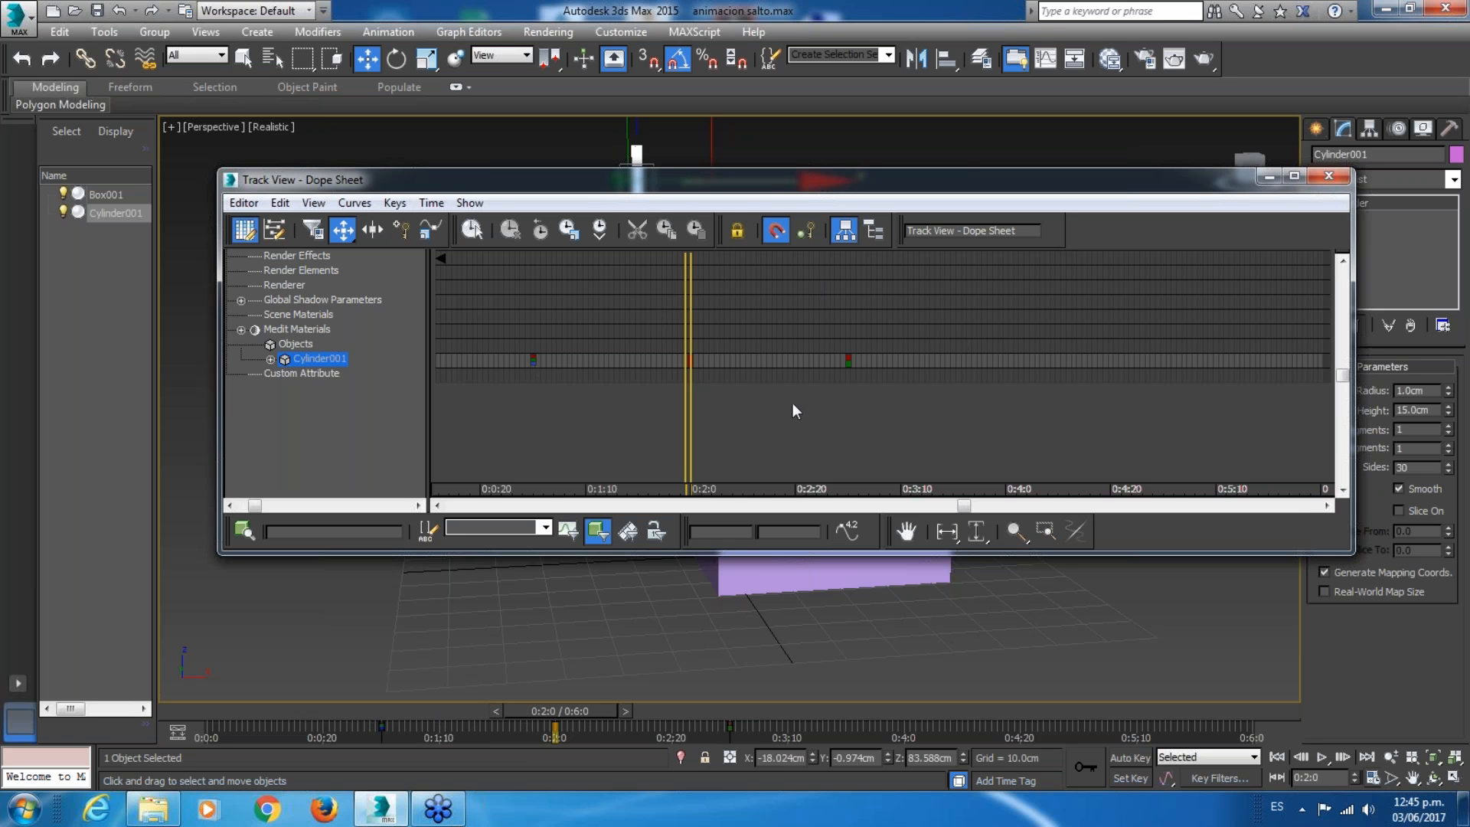
pyautogui.moveTo(738, 181); pyautogui.dragTo(735, 224)
pyautogui.moveTo(624, 388)
pyautogui.mouseDown(button='middle')
pyautogui.moveTo(623, 511)
pyautogui.moveTo(617, 387)
pyautogui.mouseUp(button='middle')
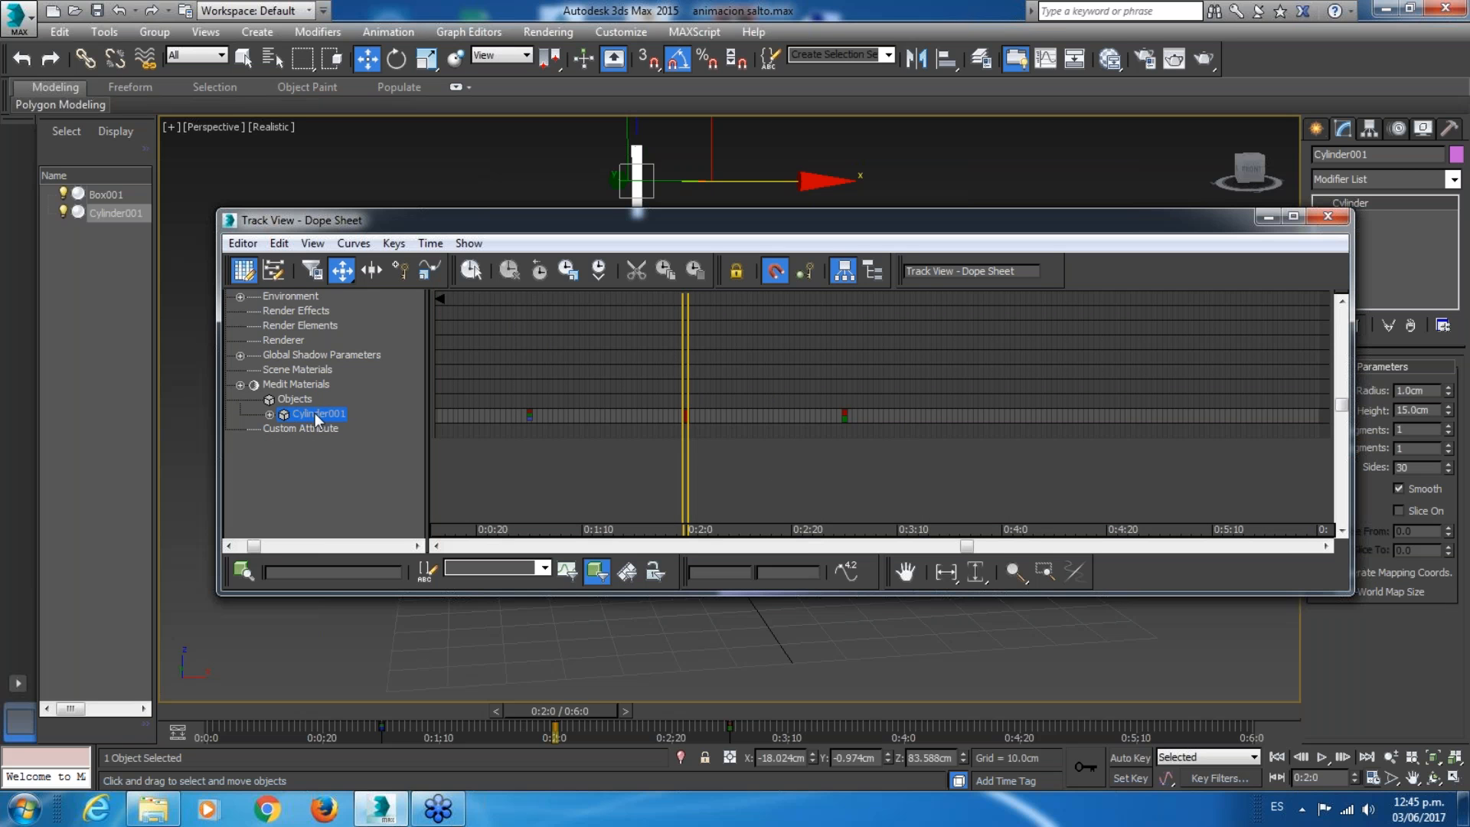
# Expand Cylinder001 and its Transform track to the Position, Rotation and Scale tracks, and set the current time to 0:1:22.
pyautogui.click(269, 414)
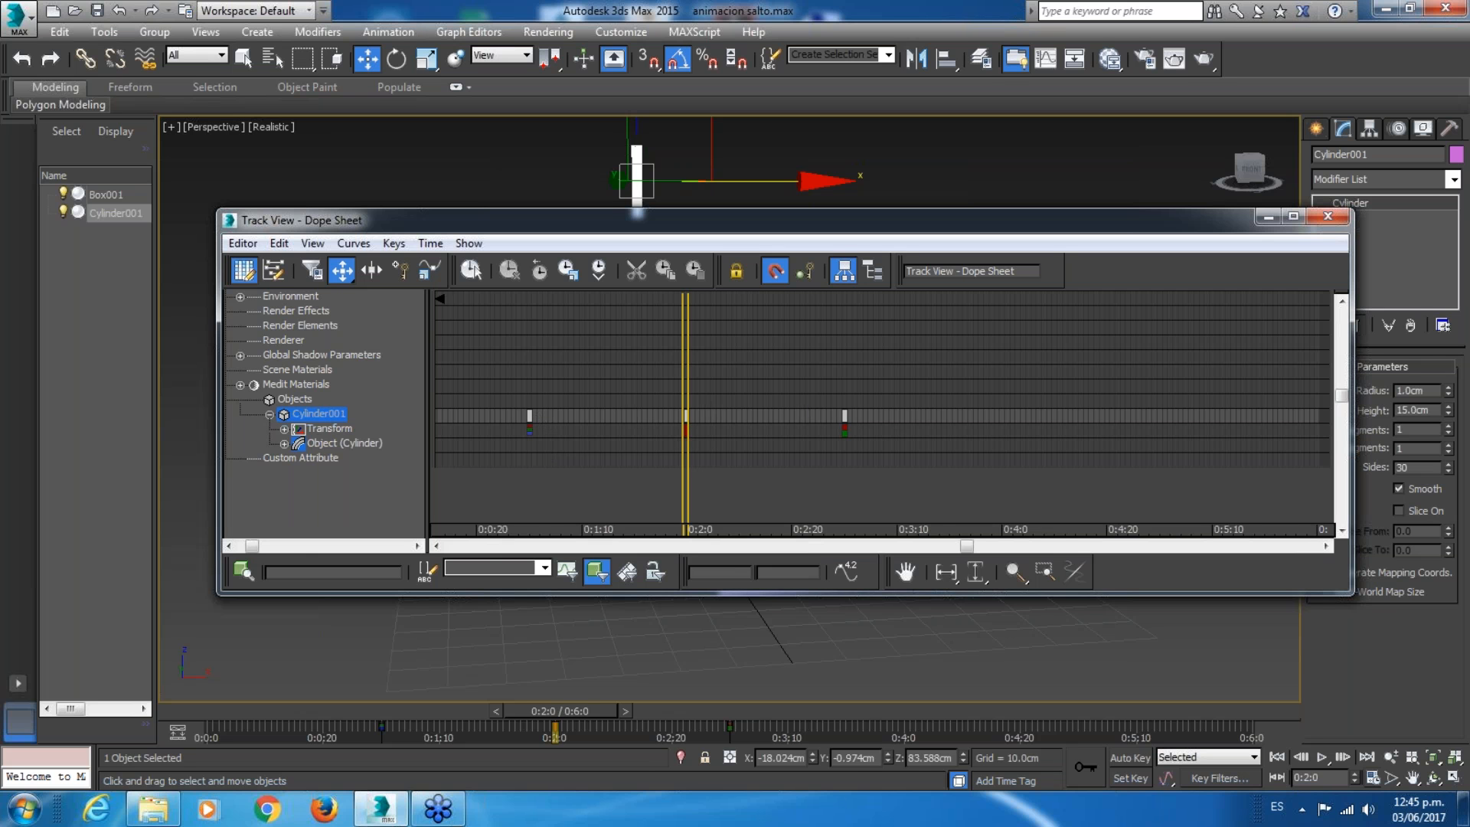
pyautogui.moveTo(654, 469); pyautogui.dragTo(747, 457, button='middle')
pyautogui.moveTo(782, 366); pyautogui.dragTo(739, 339)
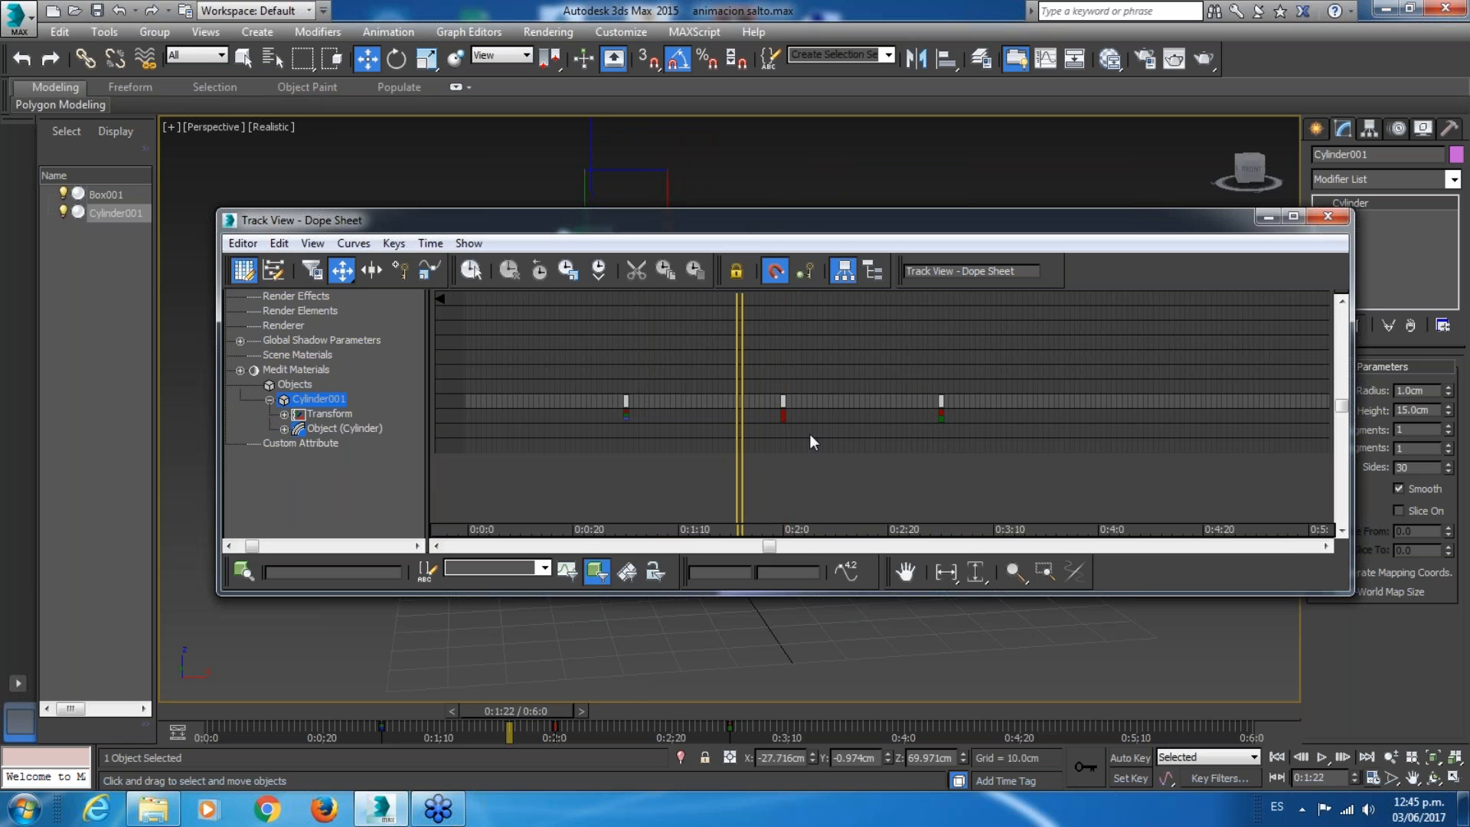
pyautogui.click(284, 415)
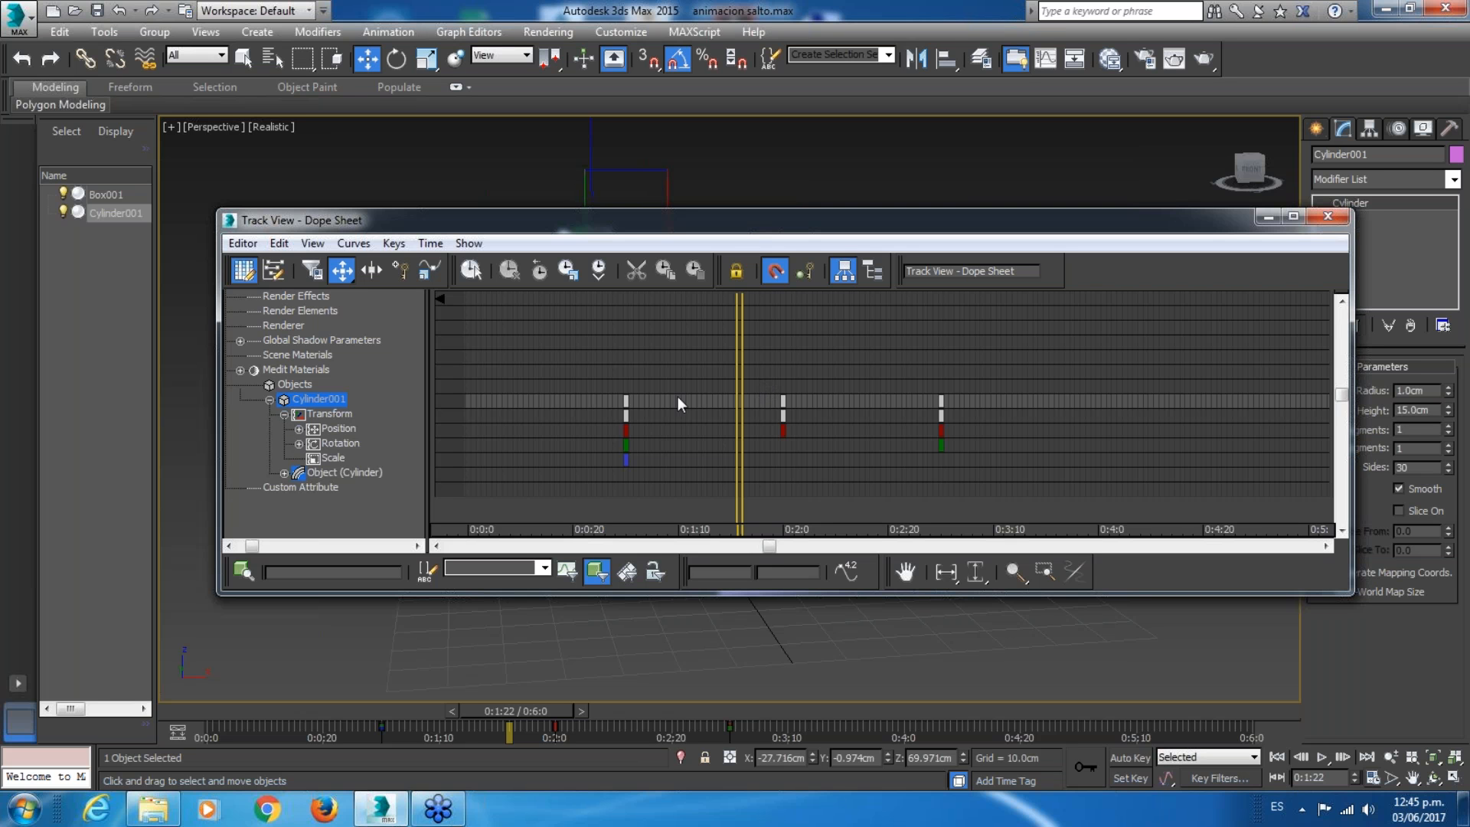
# Review the keys on the cylinder's Position, Rotation and Scale tracks one after another.
pyautogui.click(350, 427)
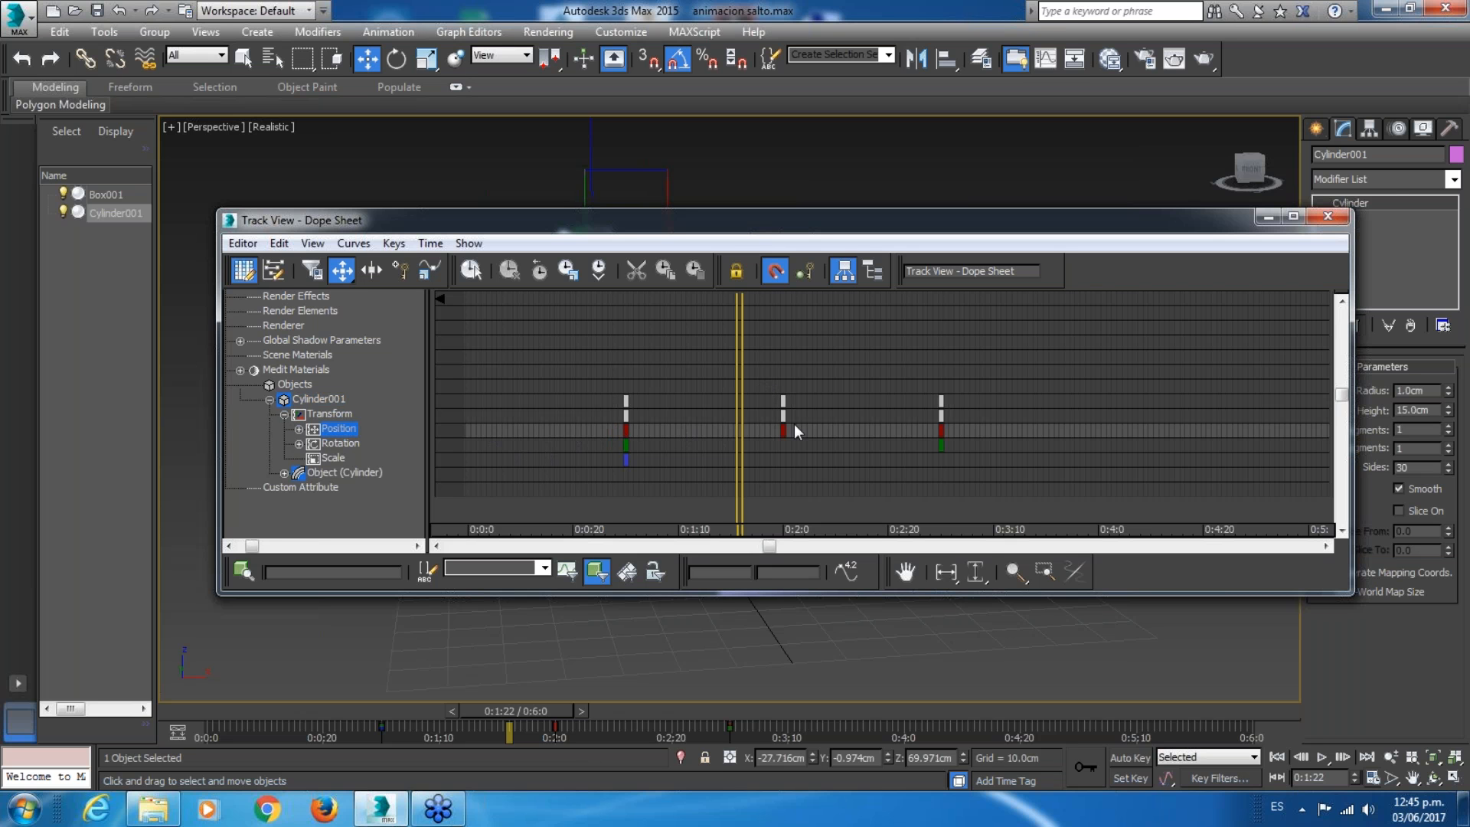
pyautogui.click(348, 444)
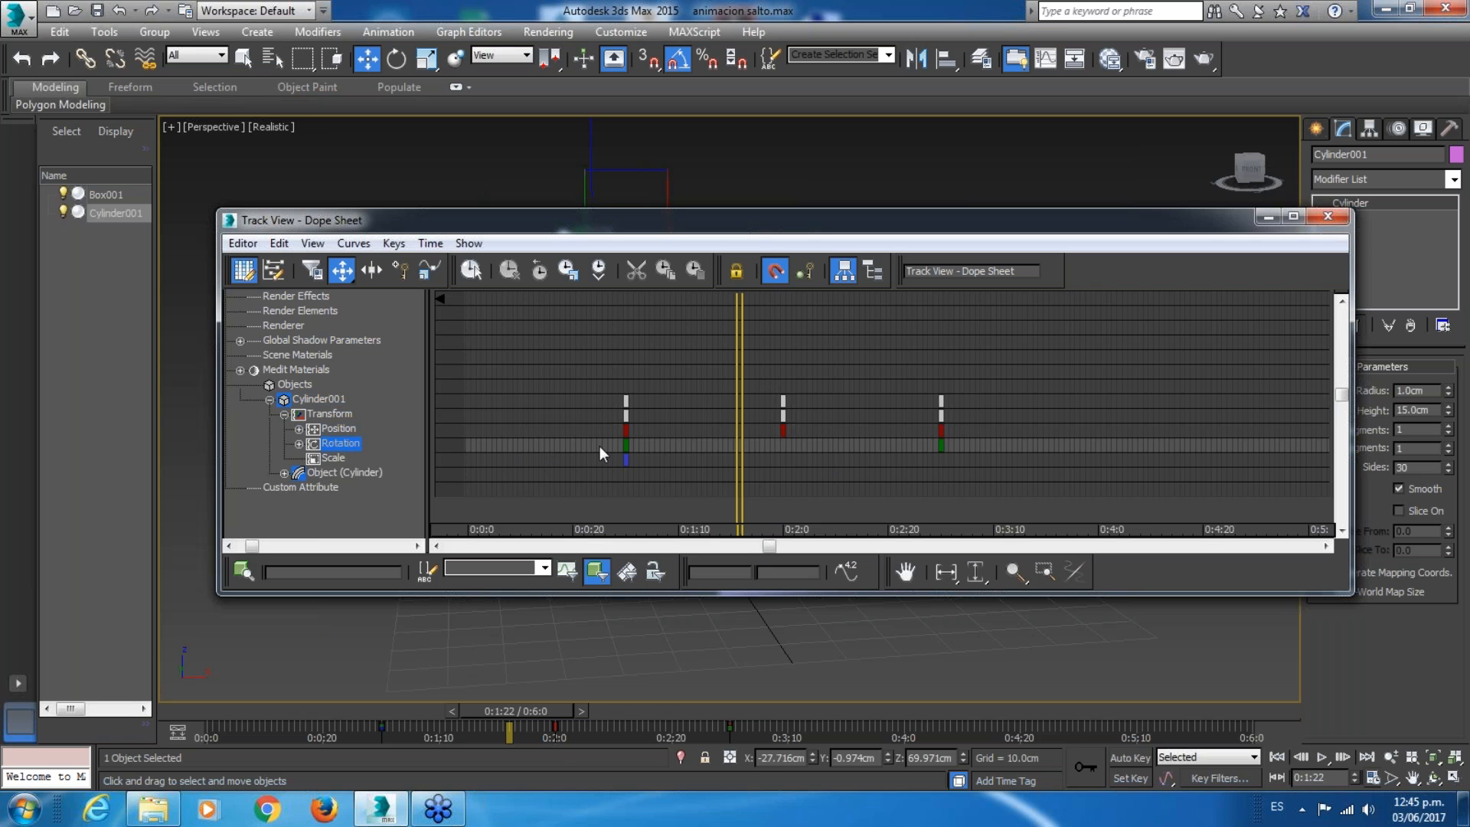
pyautogui.click(331, 460)
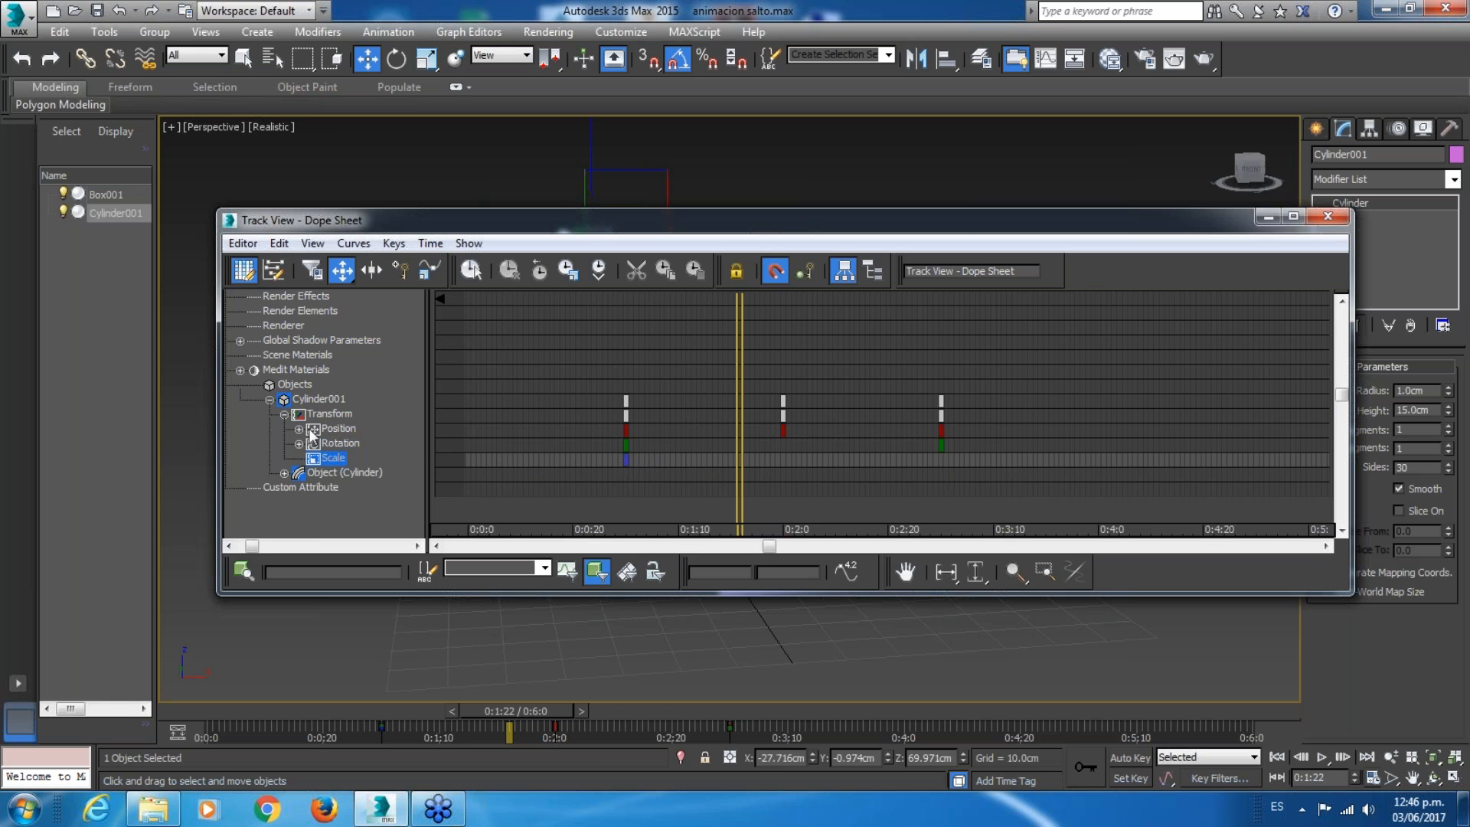
# Expand the cylinder's Position track and go through its X, Y and Z Position tracks individually.
pyautogui.click(298, 429)
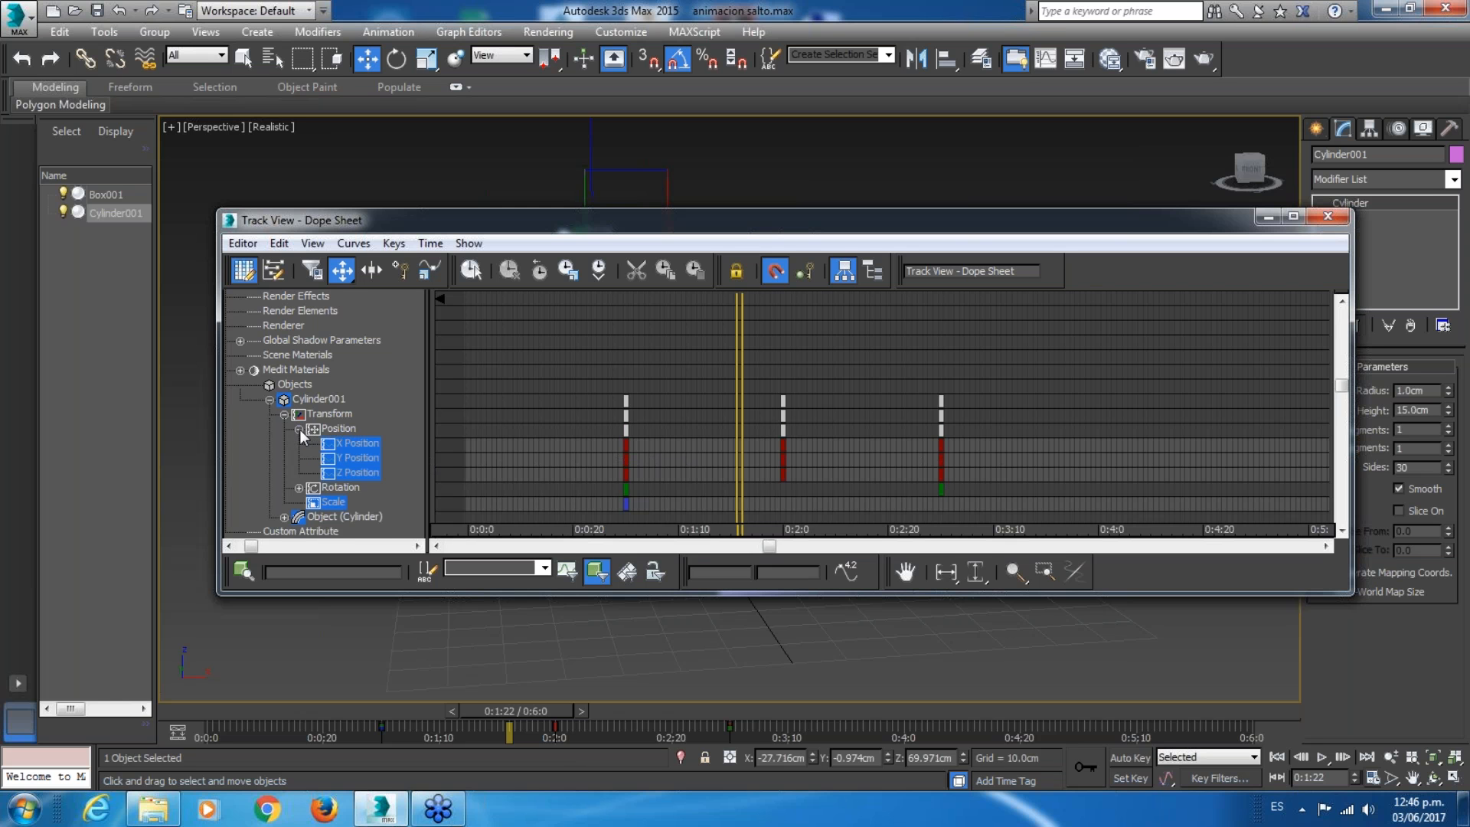
pyautogui.click(367, 444)
pyautogui.click(366, 459)
pyautogui.click(359, 473)
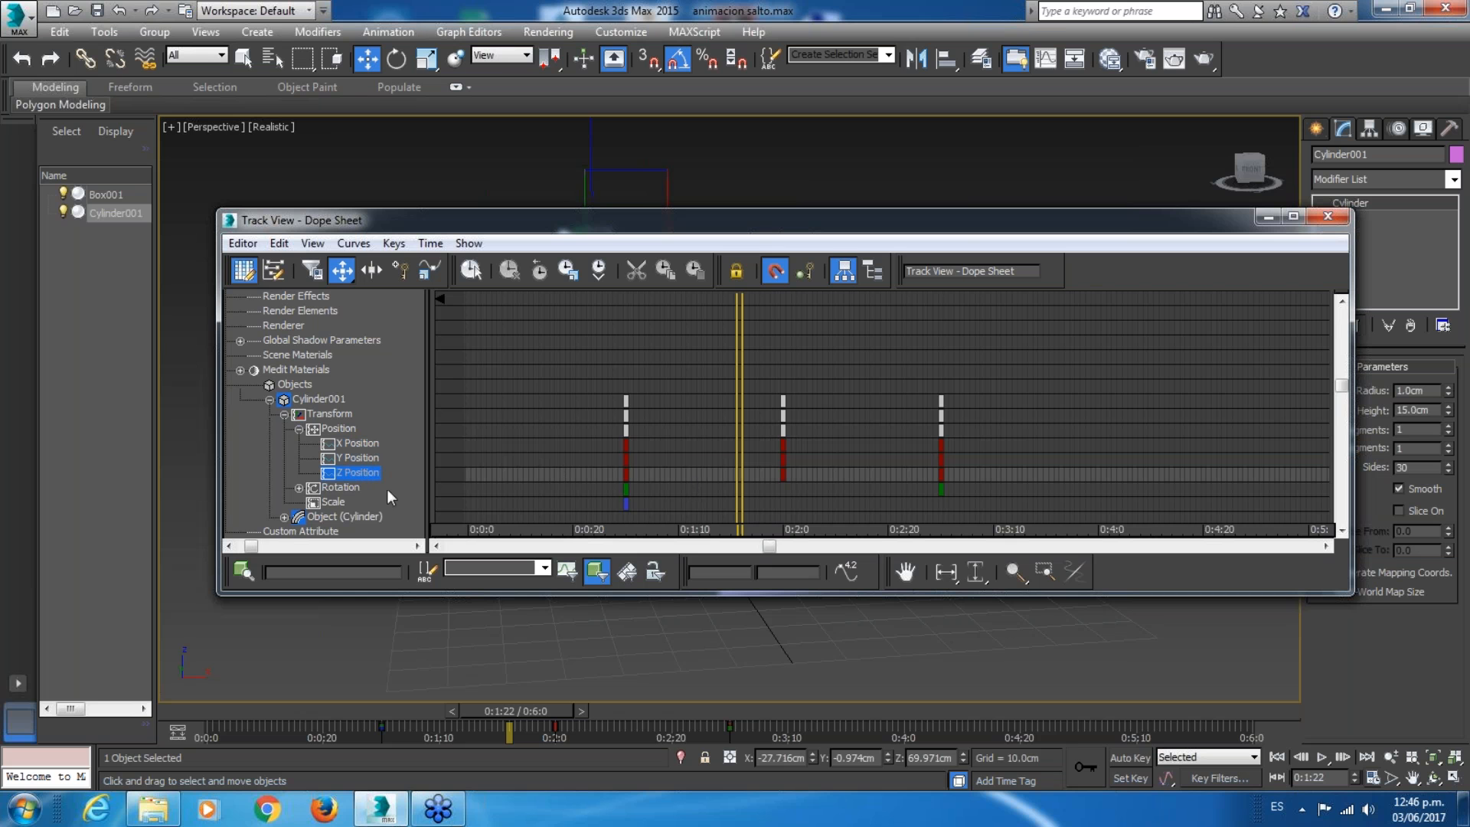
# Expand the cylinder's Rotation track into X, Y and Z Rotation and frame all of its transform keys.
pyautogui.click(299, 488)
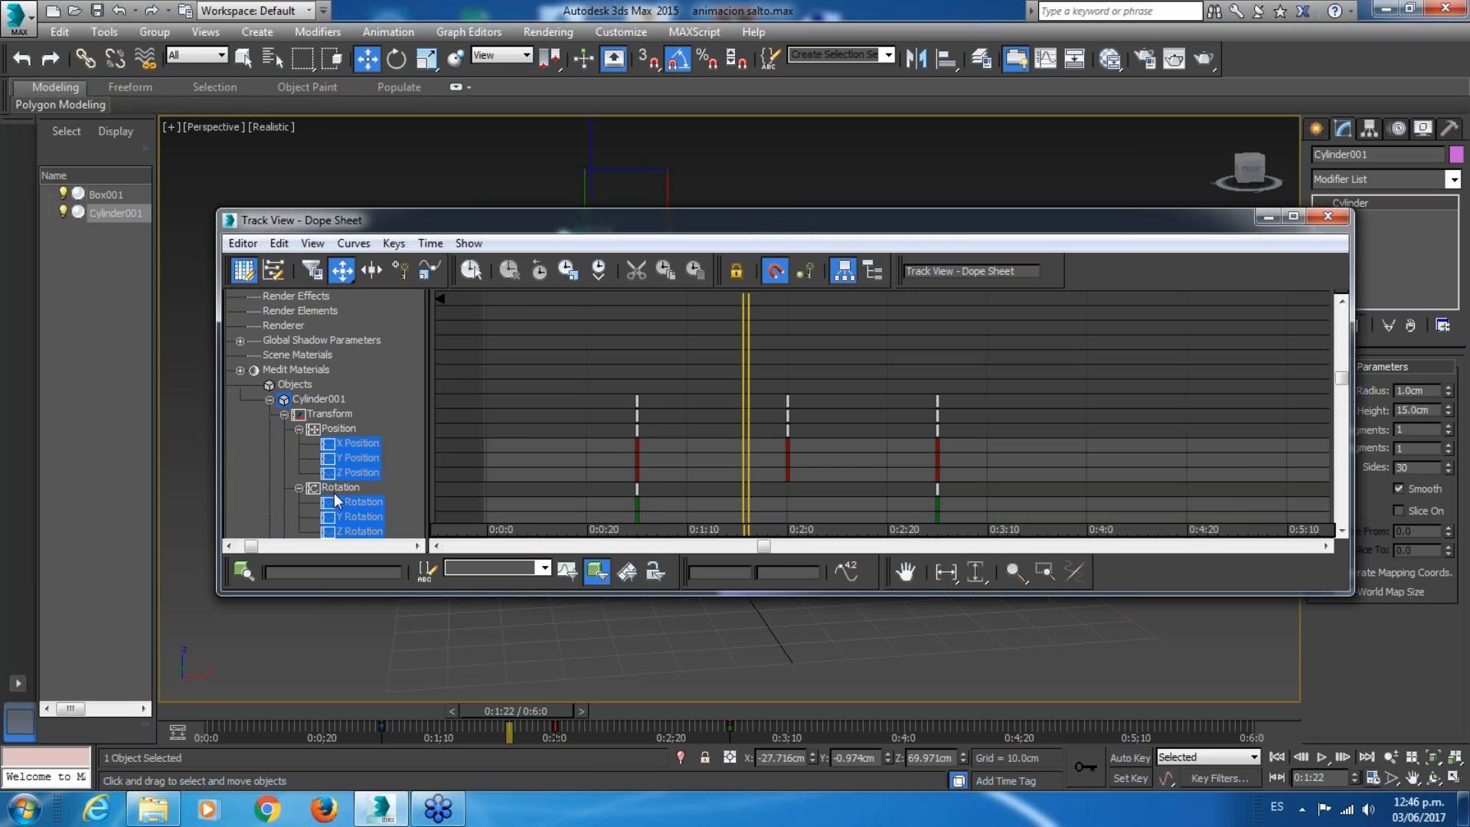
pyautogui.scroll(3, 334, 493)
pyautogui.moveTo(449, 485); pyautogui.dragTo(485, 416, button='middle')
pyautogui.scroll(1, 493, 399)
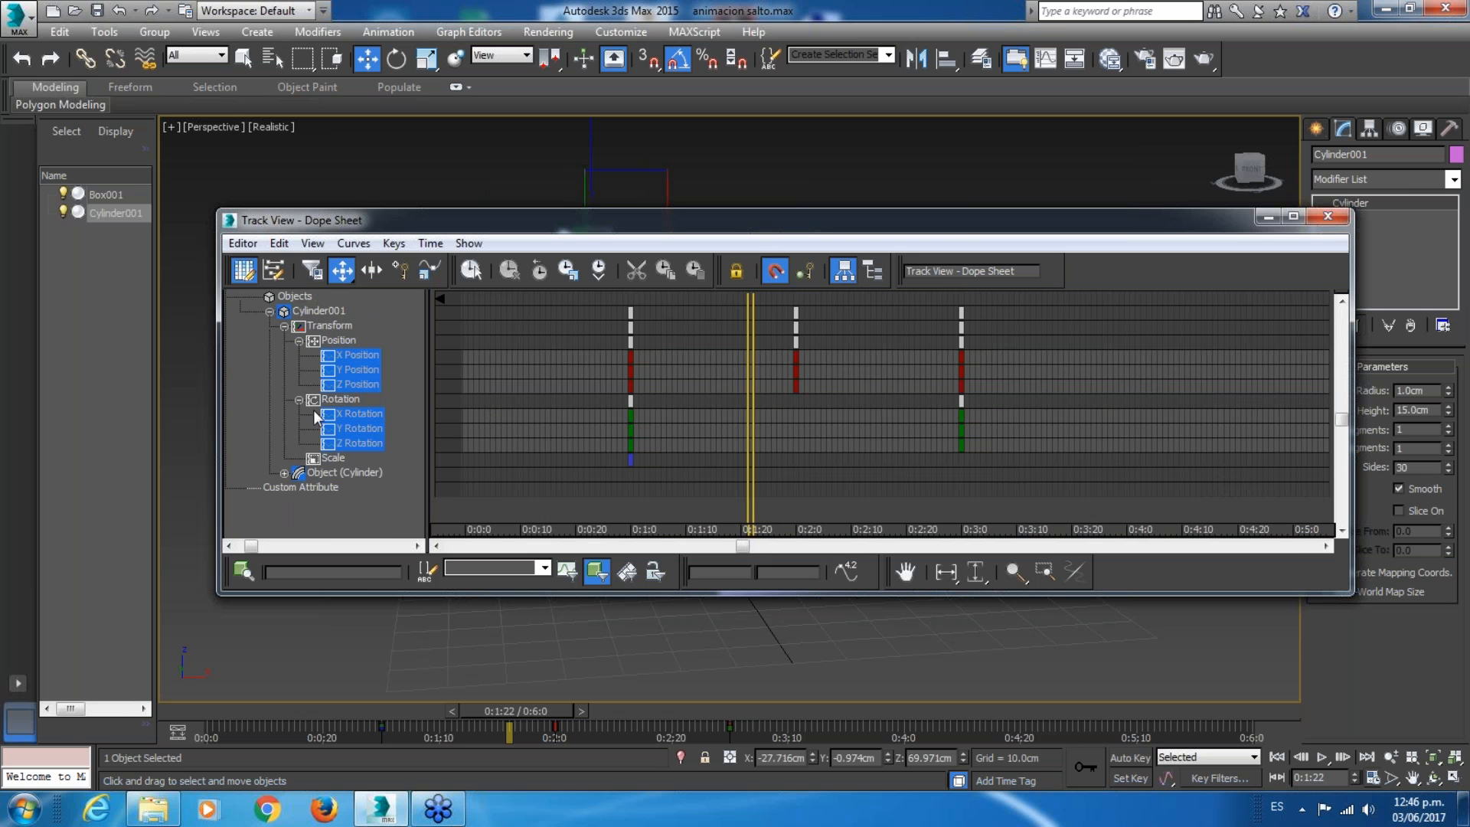
# Inspect the key information of the cylinder's X, Y and Z Position keys at 0:1:0 one after another.
pyautogui.click(357, 355)
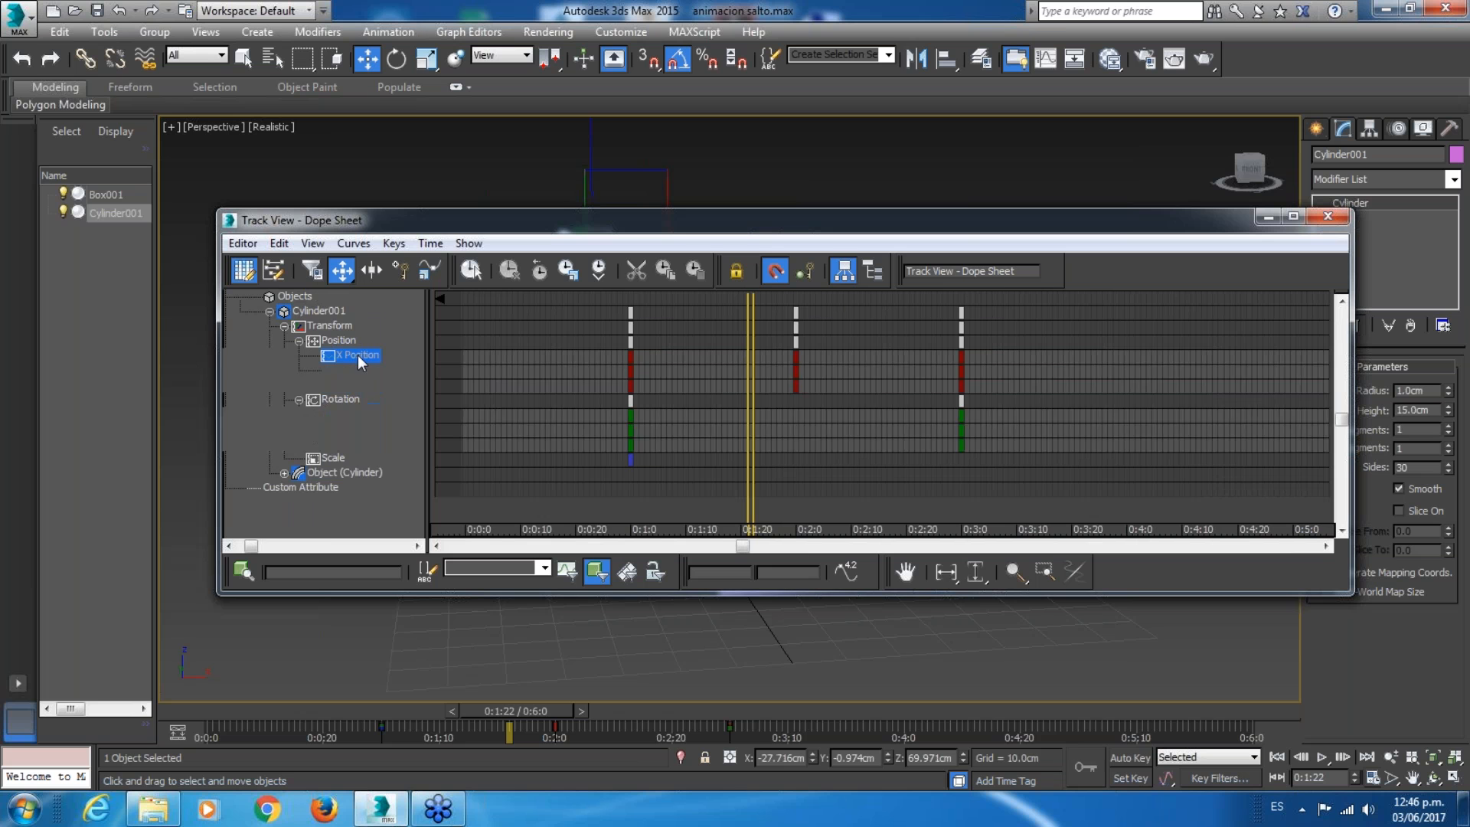
pyautogui.rightClick(630, 357)
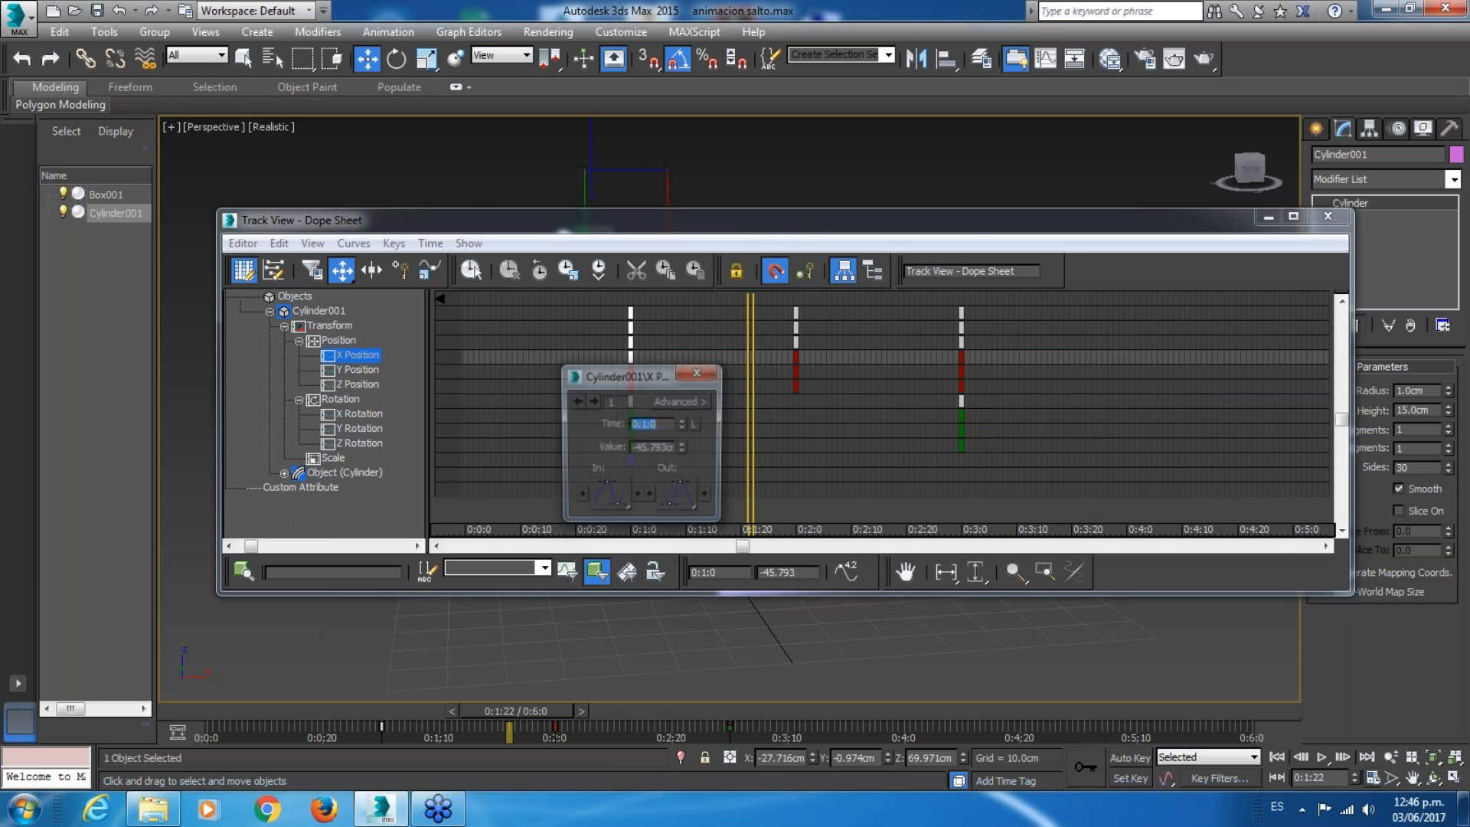
pyautogui.click(699, 373)
pyautogui.rightClick(630, 371)
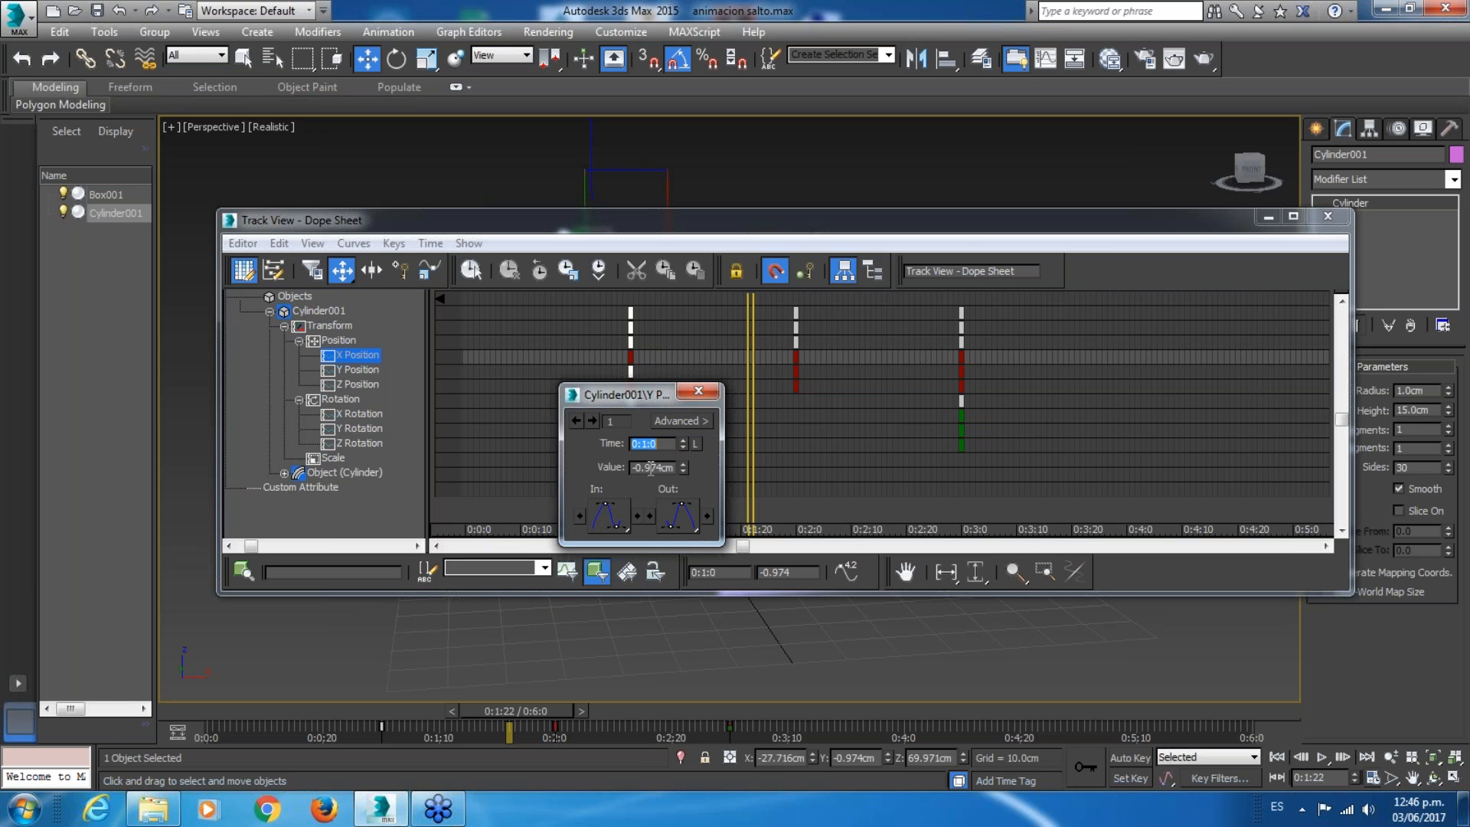
pyautogui.click(700, 393)
pyautogui.rightClick(629, 370)
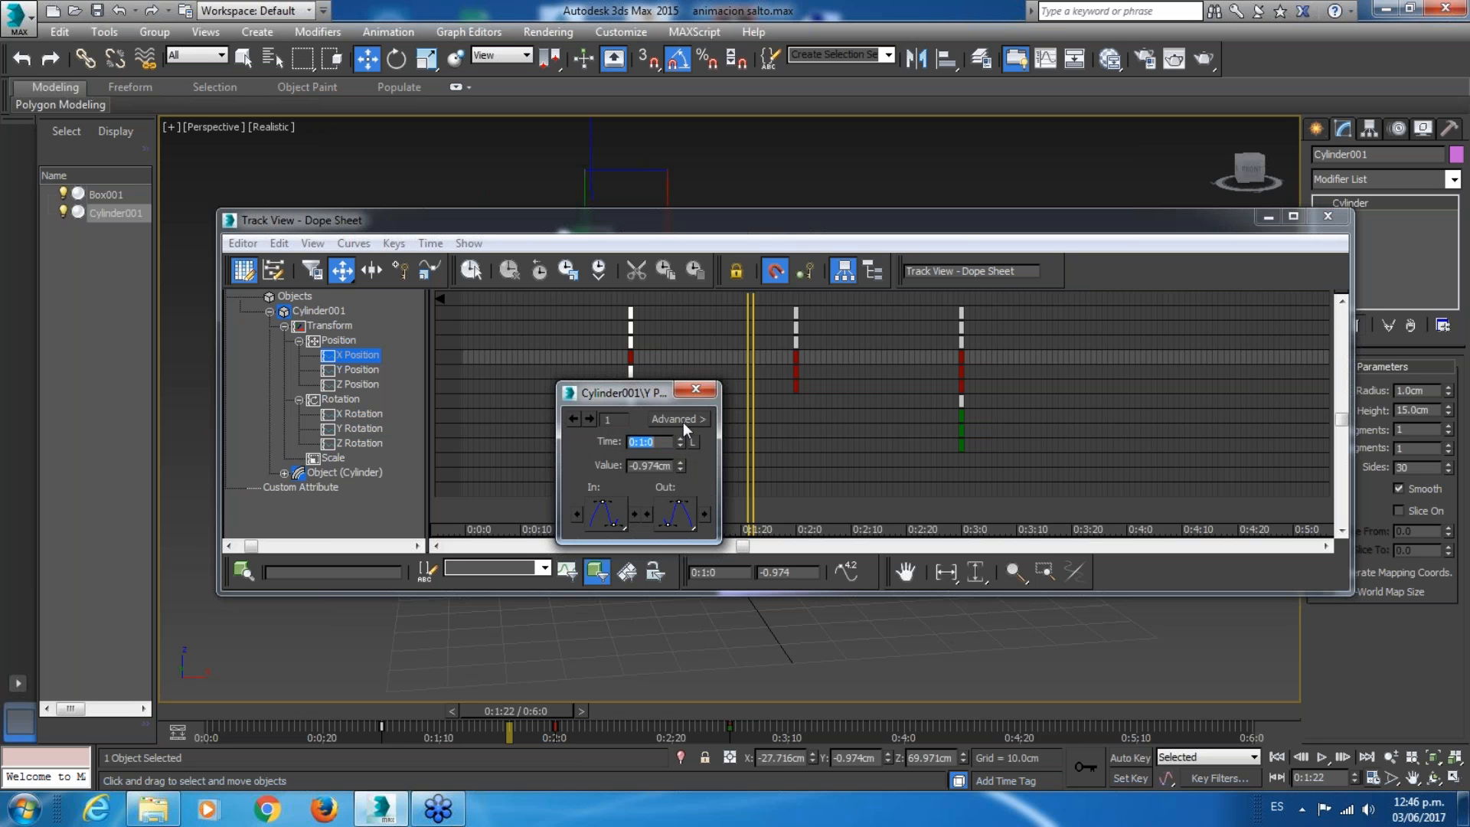
pyautogui.click(696, 389)
pyautogui.rightClick(630, 356)
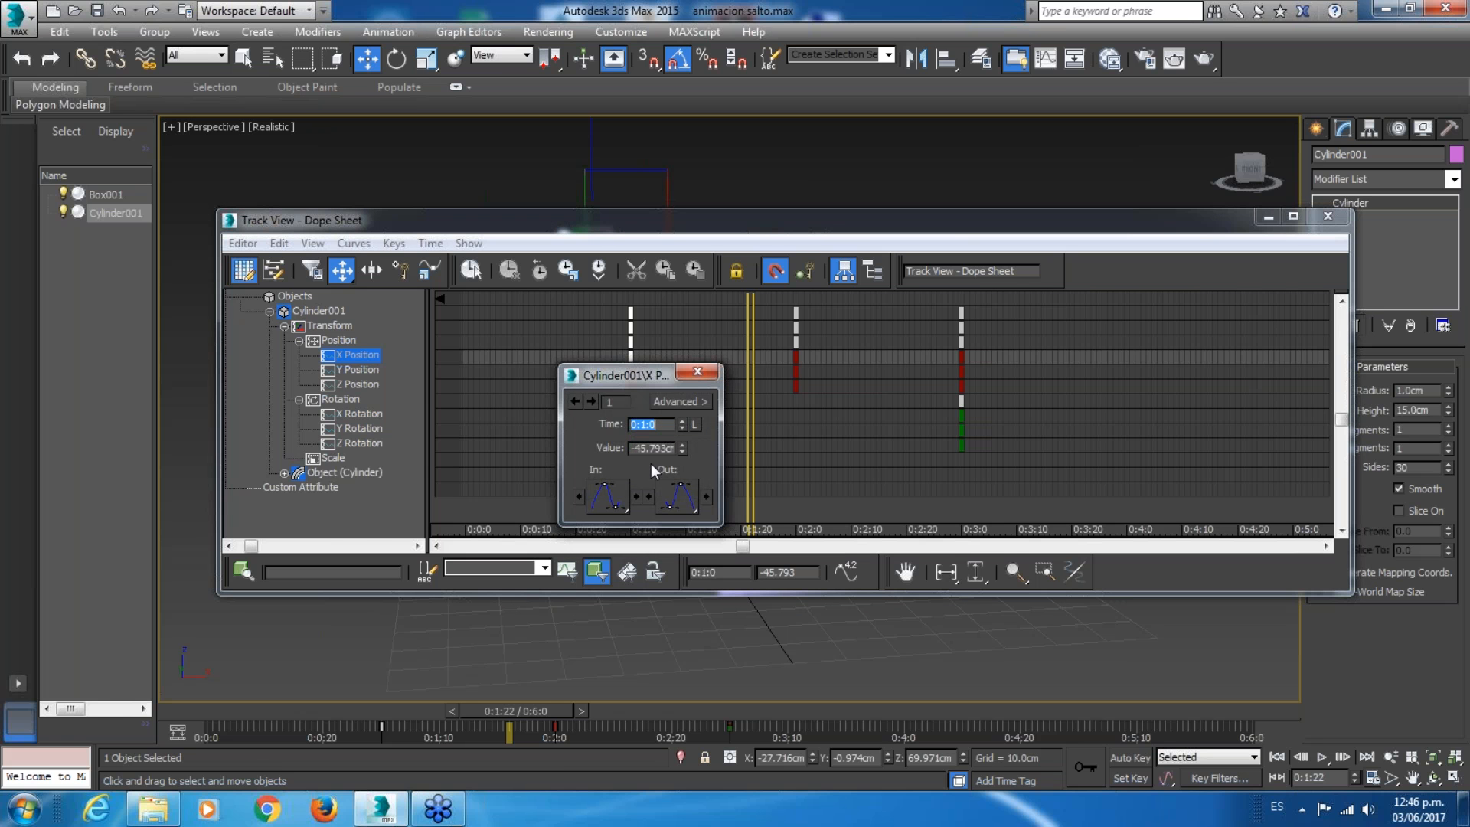
pyautogui.click(697, 372)
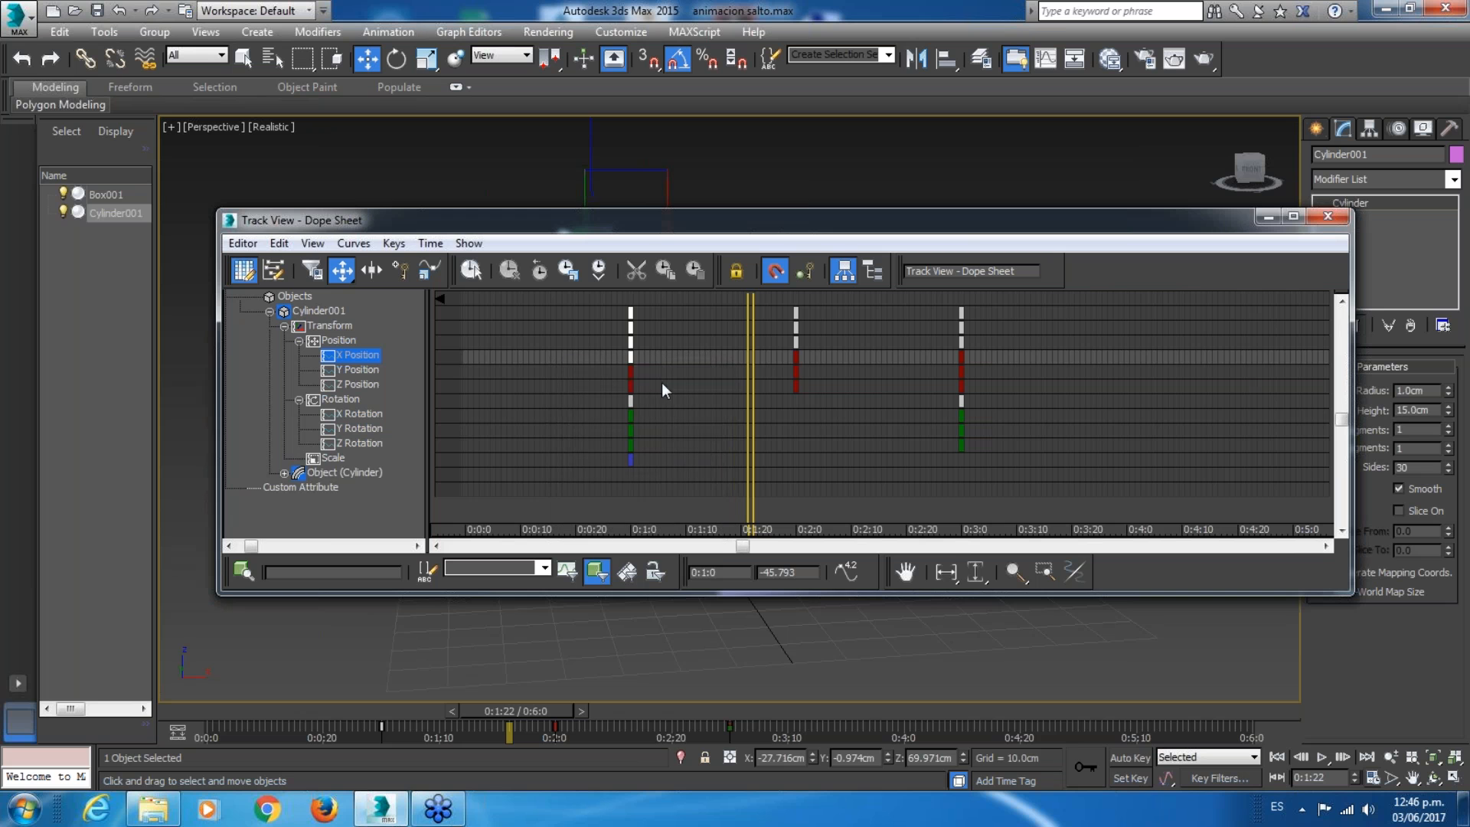
pyautogui.rightClick(631, 386)
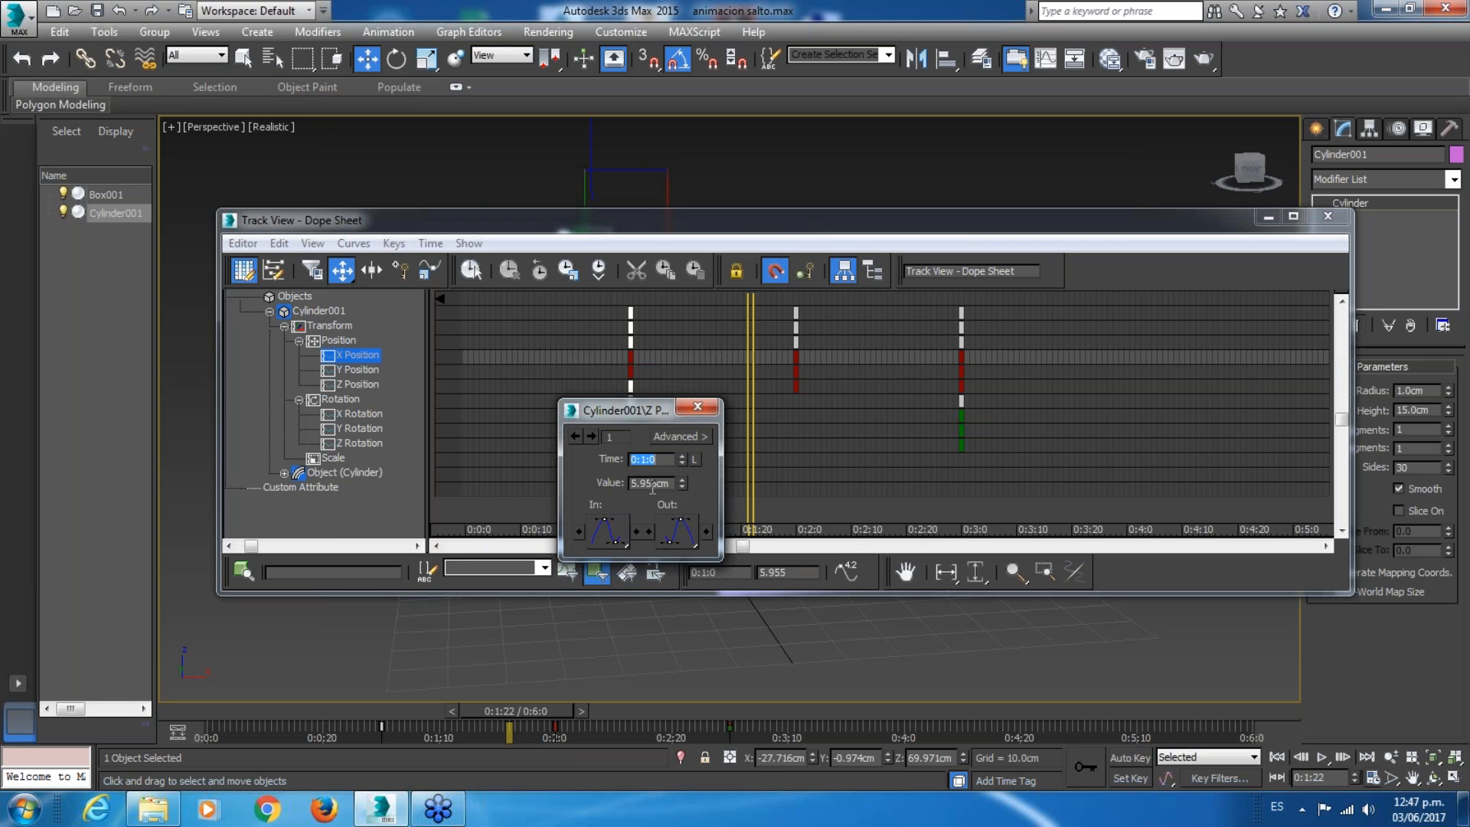
pyautogui.click(703, 412)
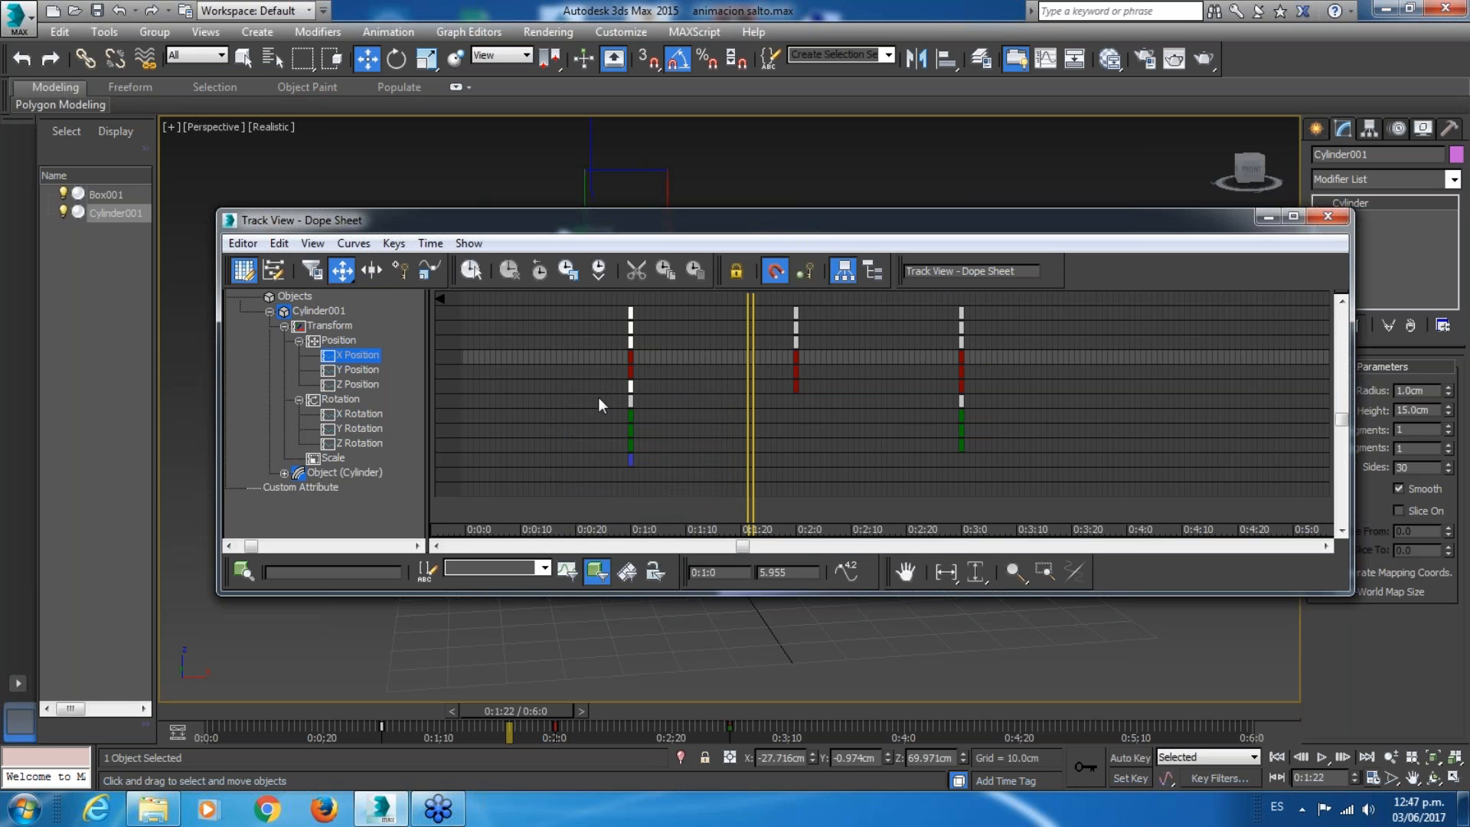
# Inspect the cylinder's X Position key at 0:3:0 and set the current time to 0:3:0.
pyautogui.click(796, 357)
pyautogui.rightClick(958, 358)
pyautogui.click(1035, 383)
pyautogui.moveTo(756, 471); pyautogui.dragTo(960, 475)
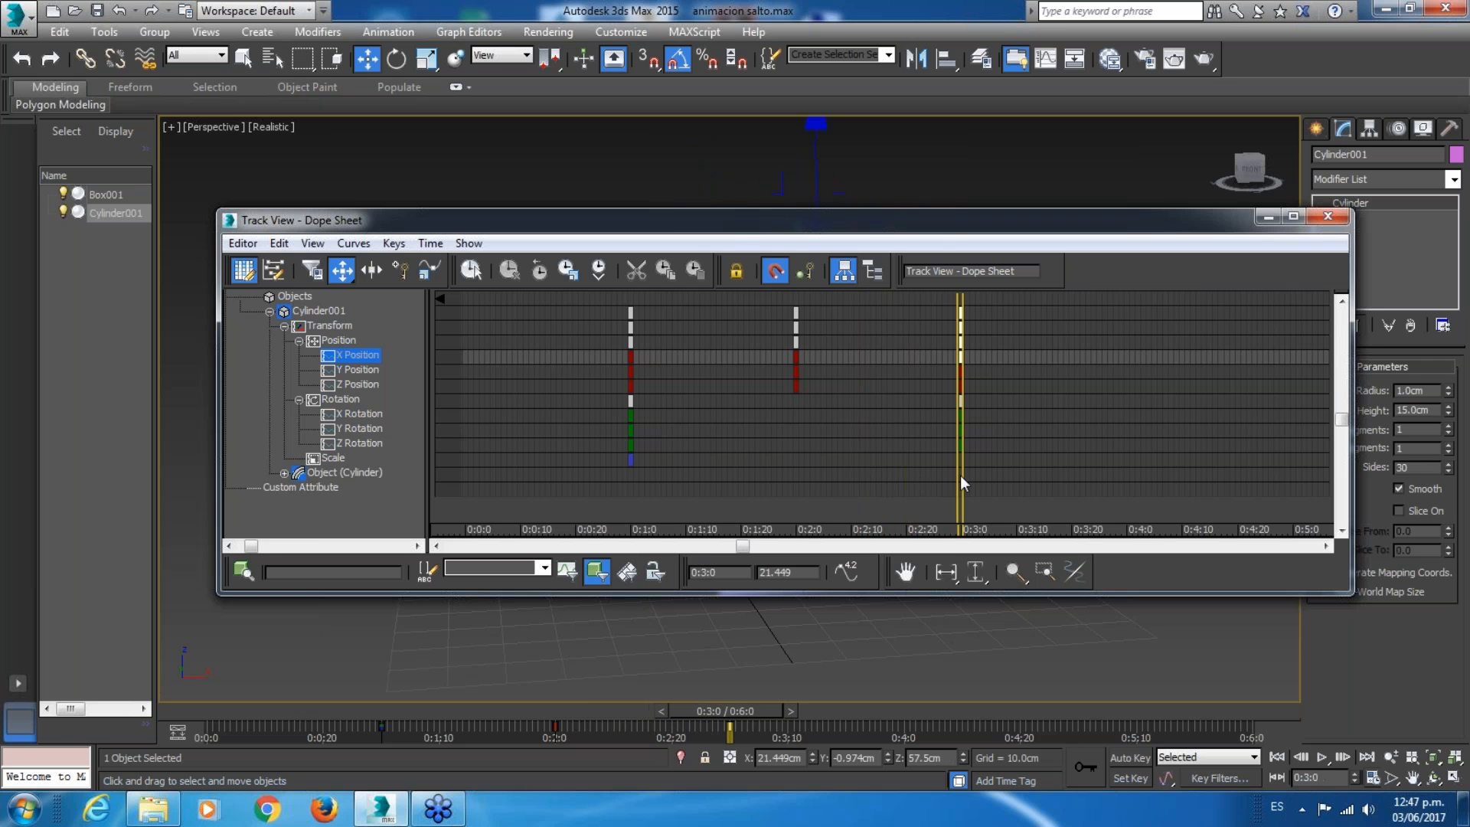
# Try the cylinder's last Rotation key at 0:2:20, scrubbing the motion, and return the key to 0:3:0.
pyautogui.moveTo(949, 221); pyautogui.dragTo(929, 421)
pyautogui.moveTo(934, 671); pyautogui.dragTo(885, 632)
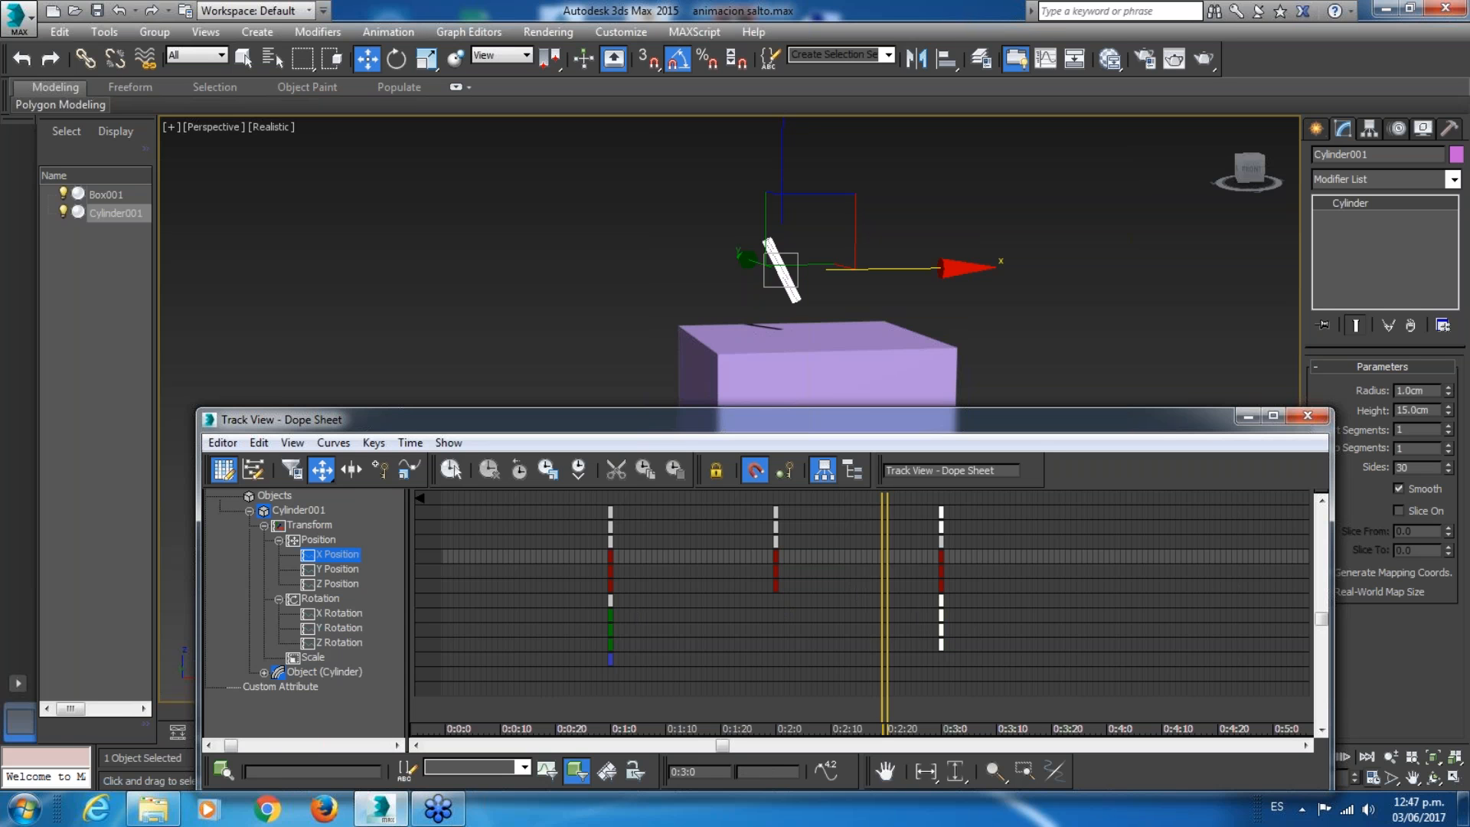
pyautogui.click(941, 604)
pyautogui.moveTo(940, 602); pyautogui.dragTo(704, 608)
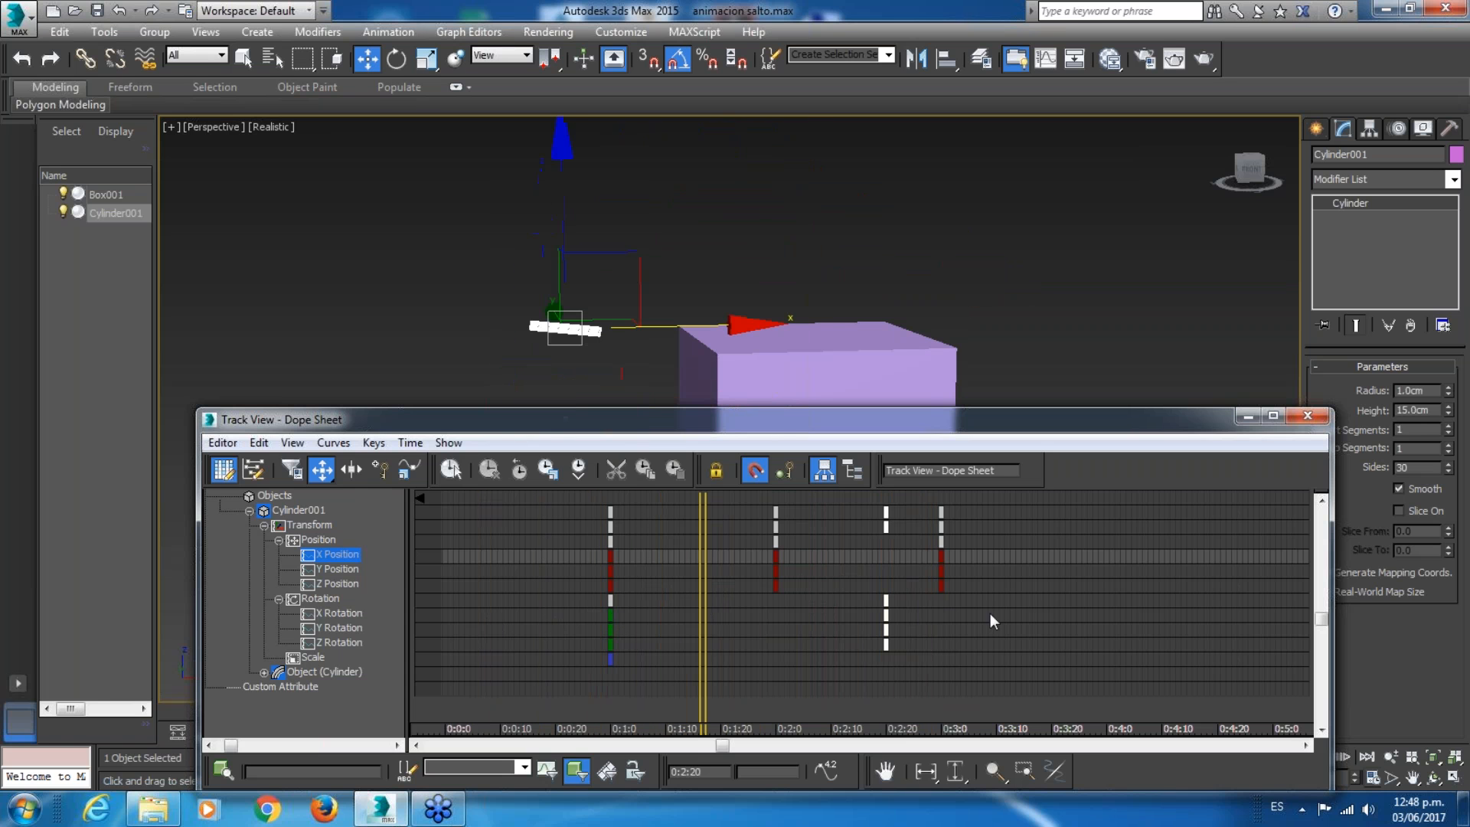
pyautogui.moveTo(897, 600); pyautogui.dragTo(942, 604)
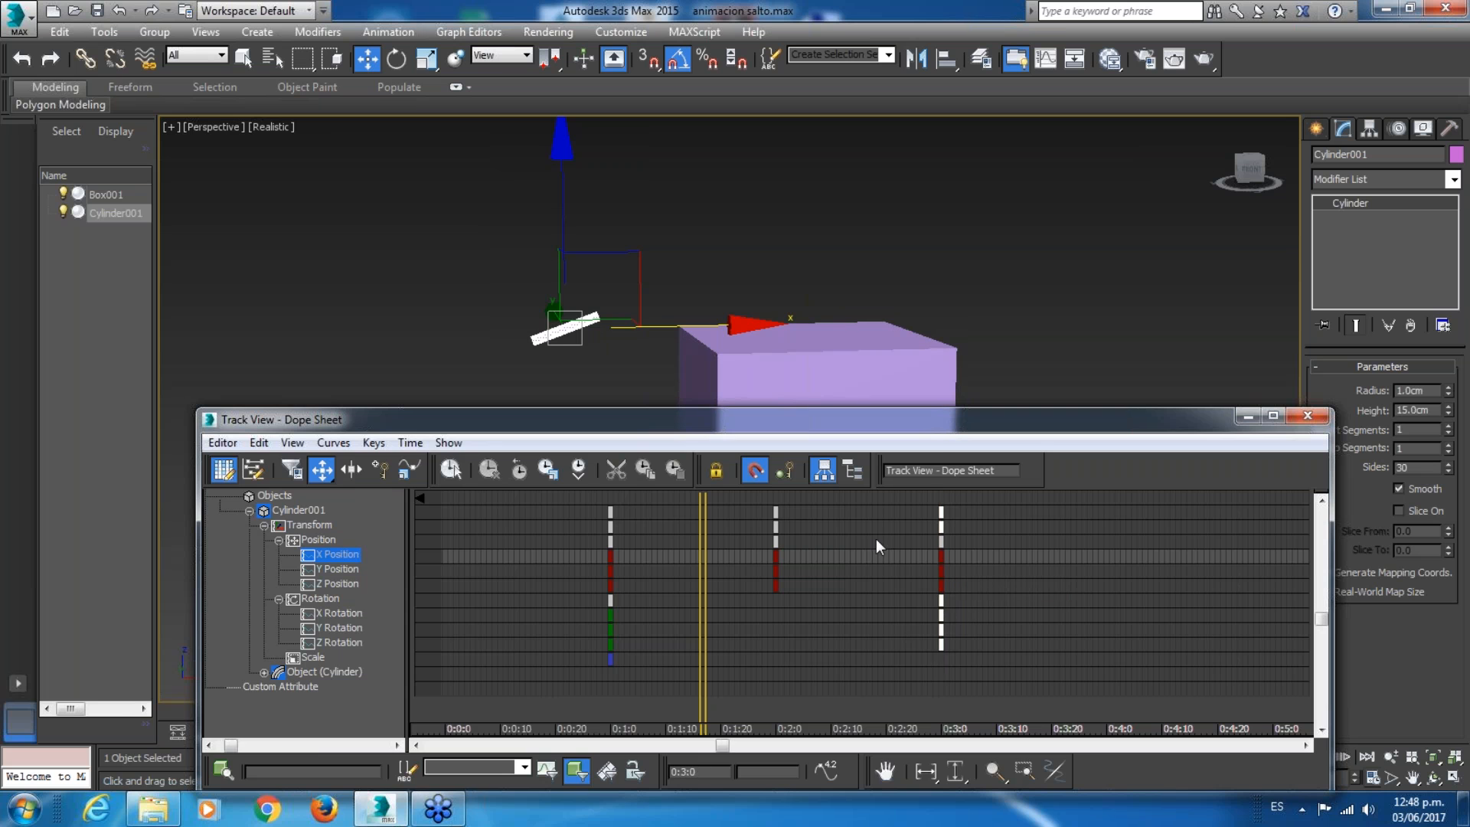
# Close the Dope Sheet and reopen it with Cylinder001's Position, Rotation and Scale tracks in view.
pyautogui.moveTo(937, 429); pyautogui.dragTo(925, 404)
pyautogui.moveTo(928, 413); pyautogui.dragTo(832, 231)
pyautogui.click(740, 734)
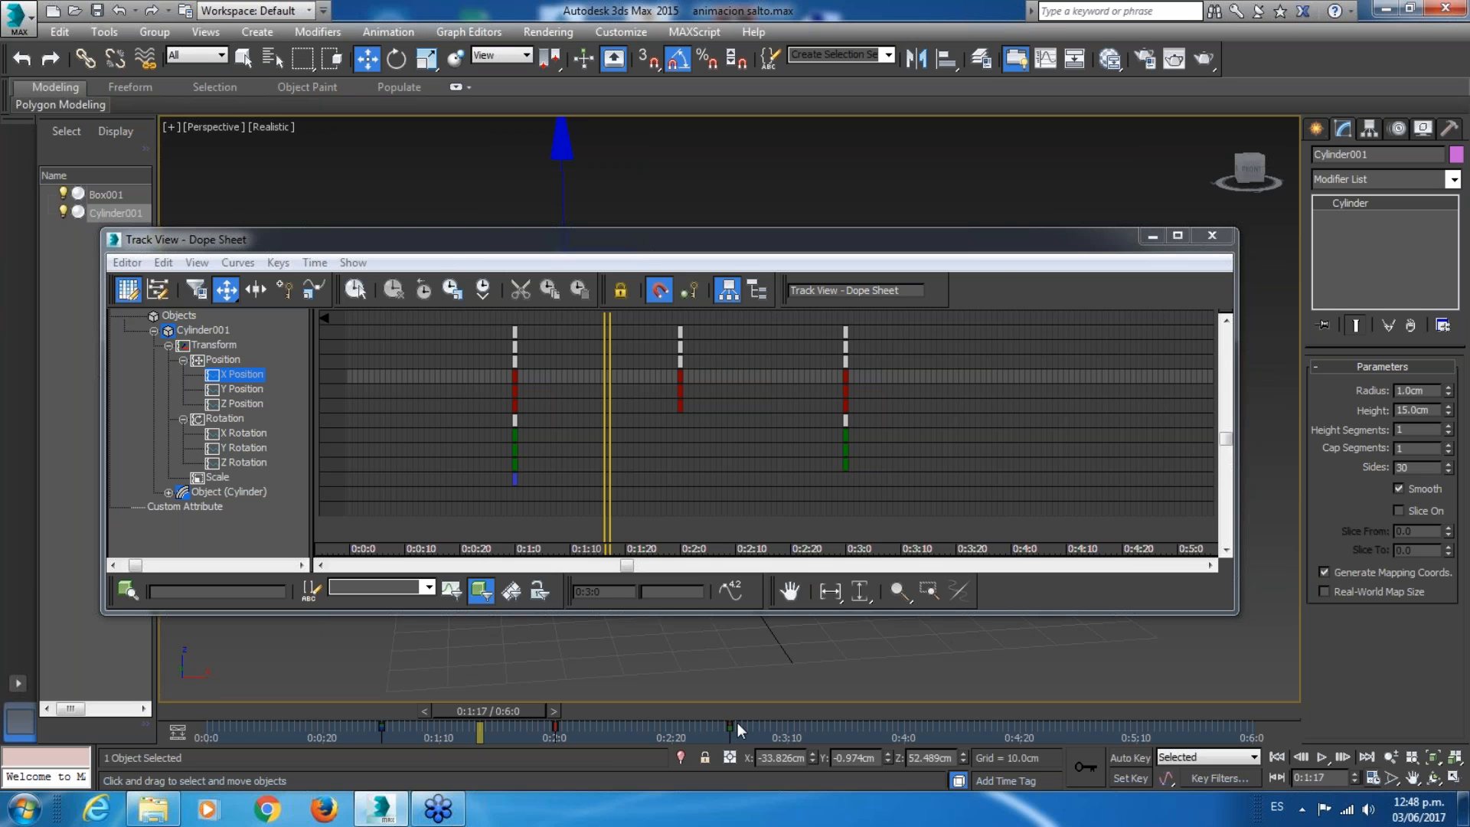
pyautogui.moveTo(879, 232); pyautogui.dragTo(897, 215)
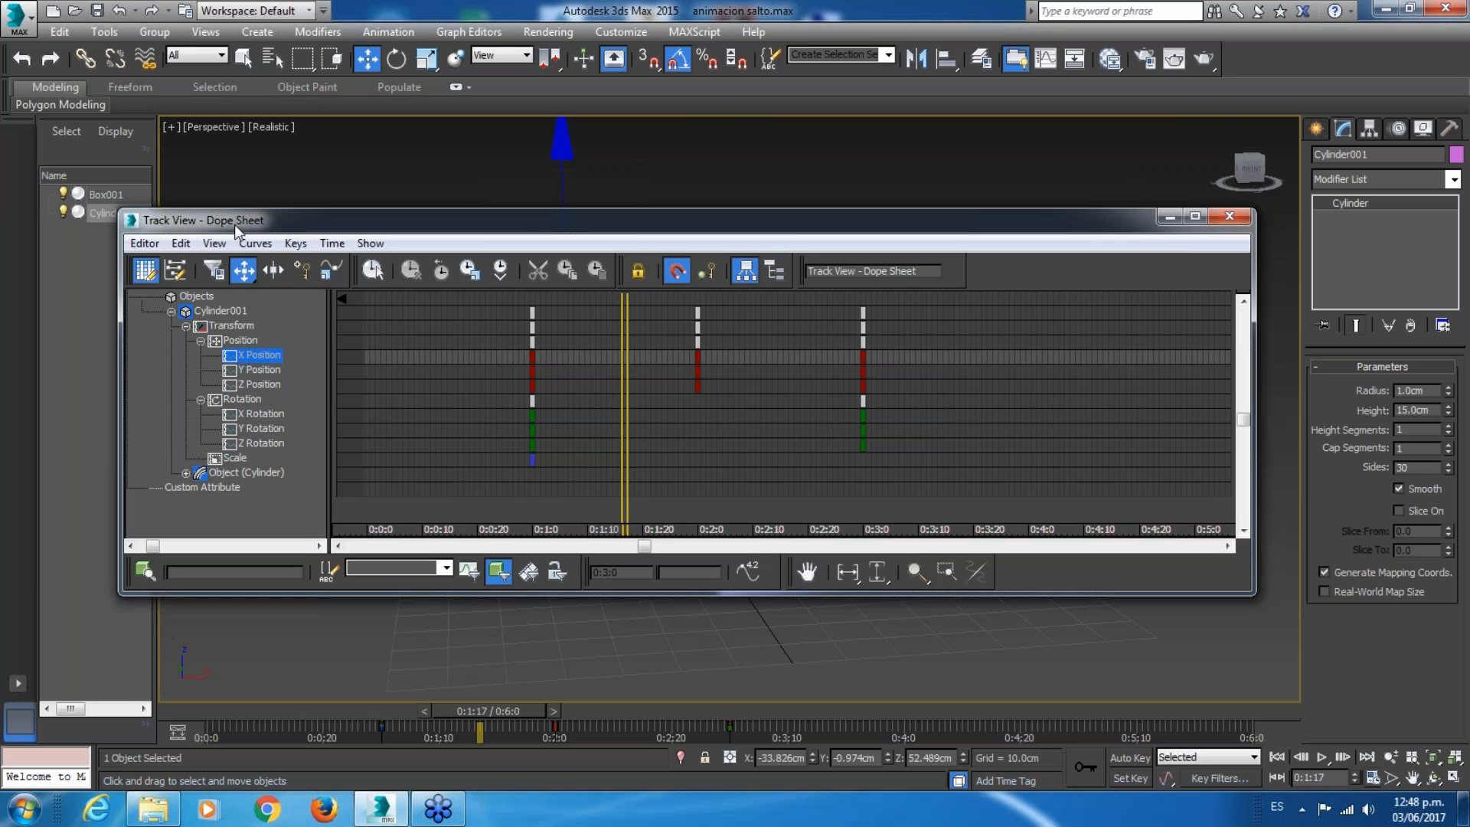
pyautogui.click(1232, 219)
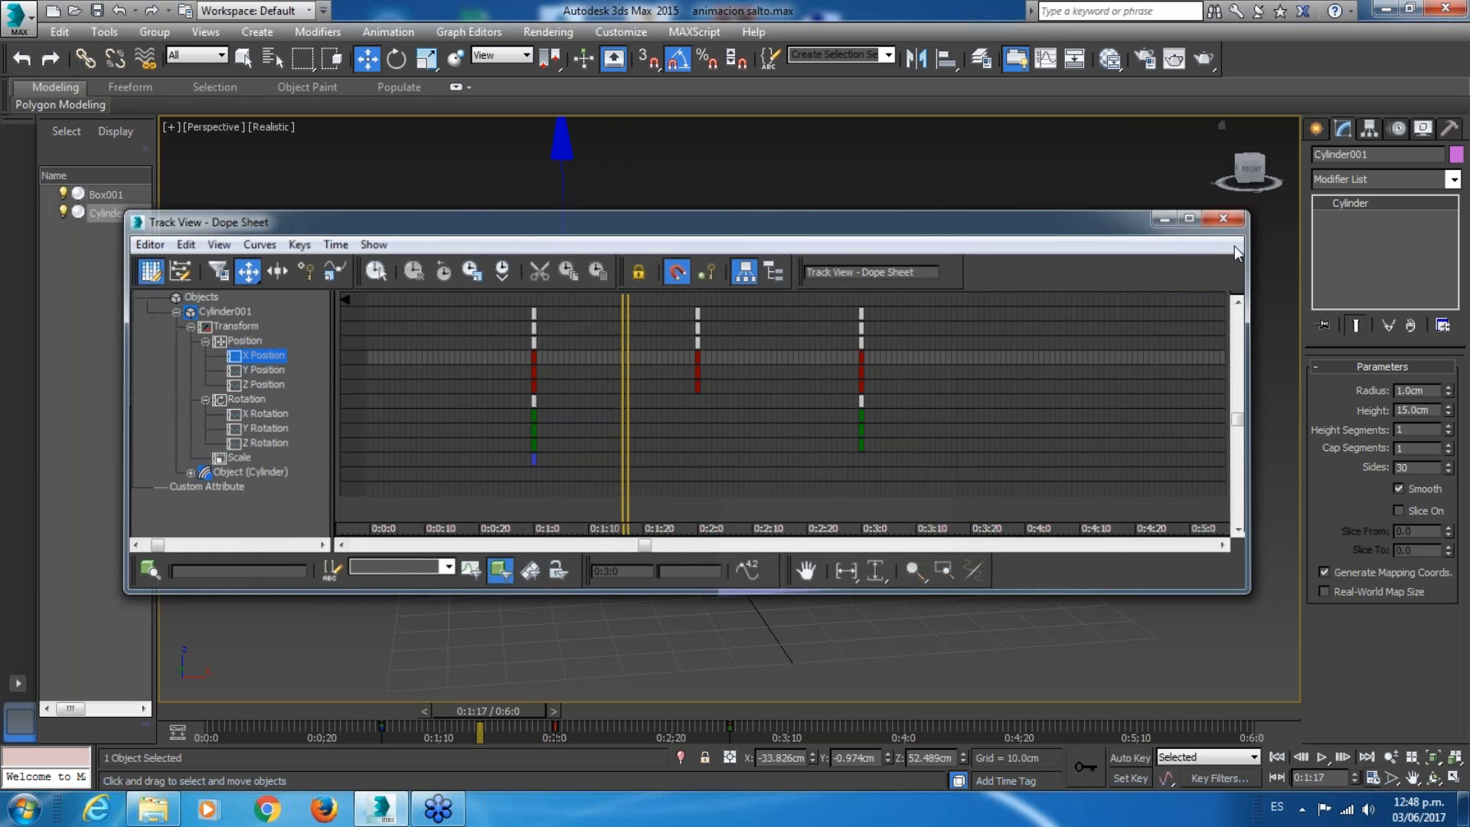
pyautogui.click(468, 32)
pyautogui.click(510, 75)
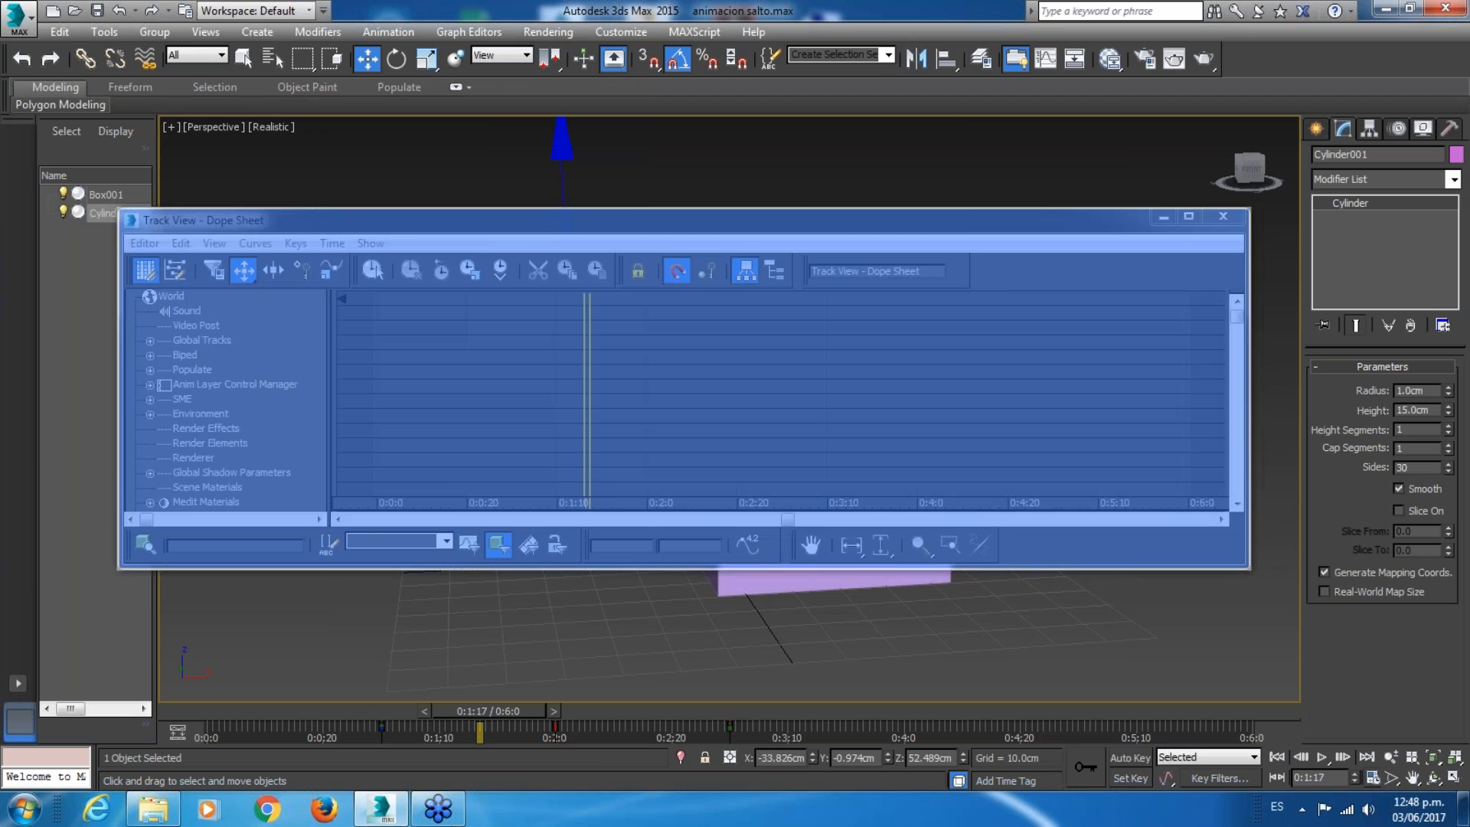
pyautogui.moveTo(688, 223); pyautogui.dragTo(682, 262)
pyautogui.scroll(-4, 534, 471)
pyautogui.moveTo(488, 371)
pyautogui.mouseDown(button='middle')
pyautogui.moveTo(493, 333)
pyautogui.moveTo(486, 391)
pyautogui.moveTo(490, 356)
pyautogui.mouseUp(button='middle')
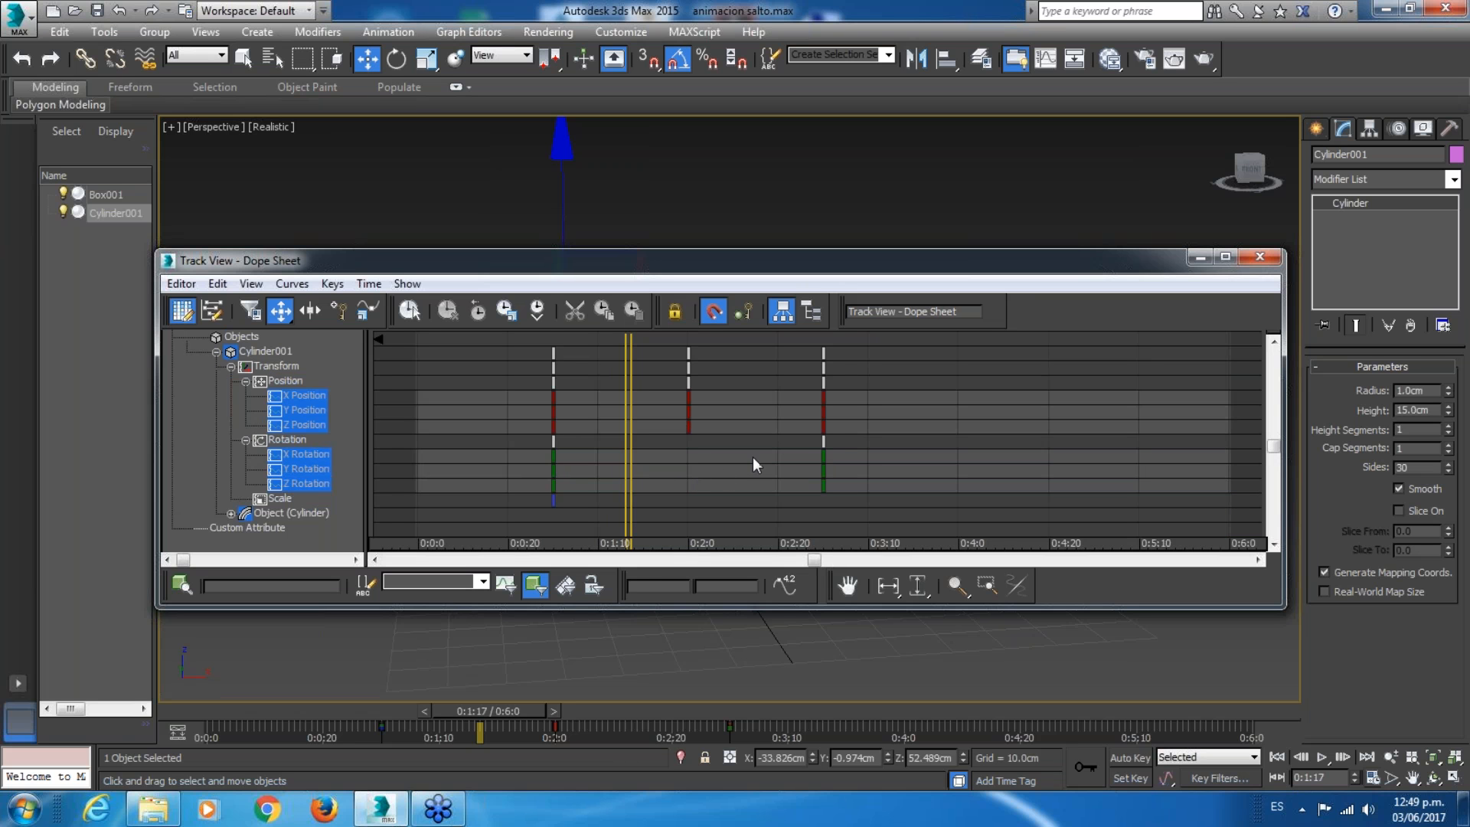
# Move the cylinder's last Rotation key, with its X, Y and Z Rotation keys, to 0:2:20.
pyautogui.click(824, 434)
pyautogui.moveTo(824, 439); pyautogui.dragTo(782, 443)
pyautogui.scroll(4, 783, 443)
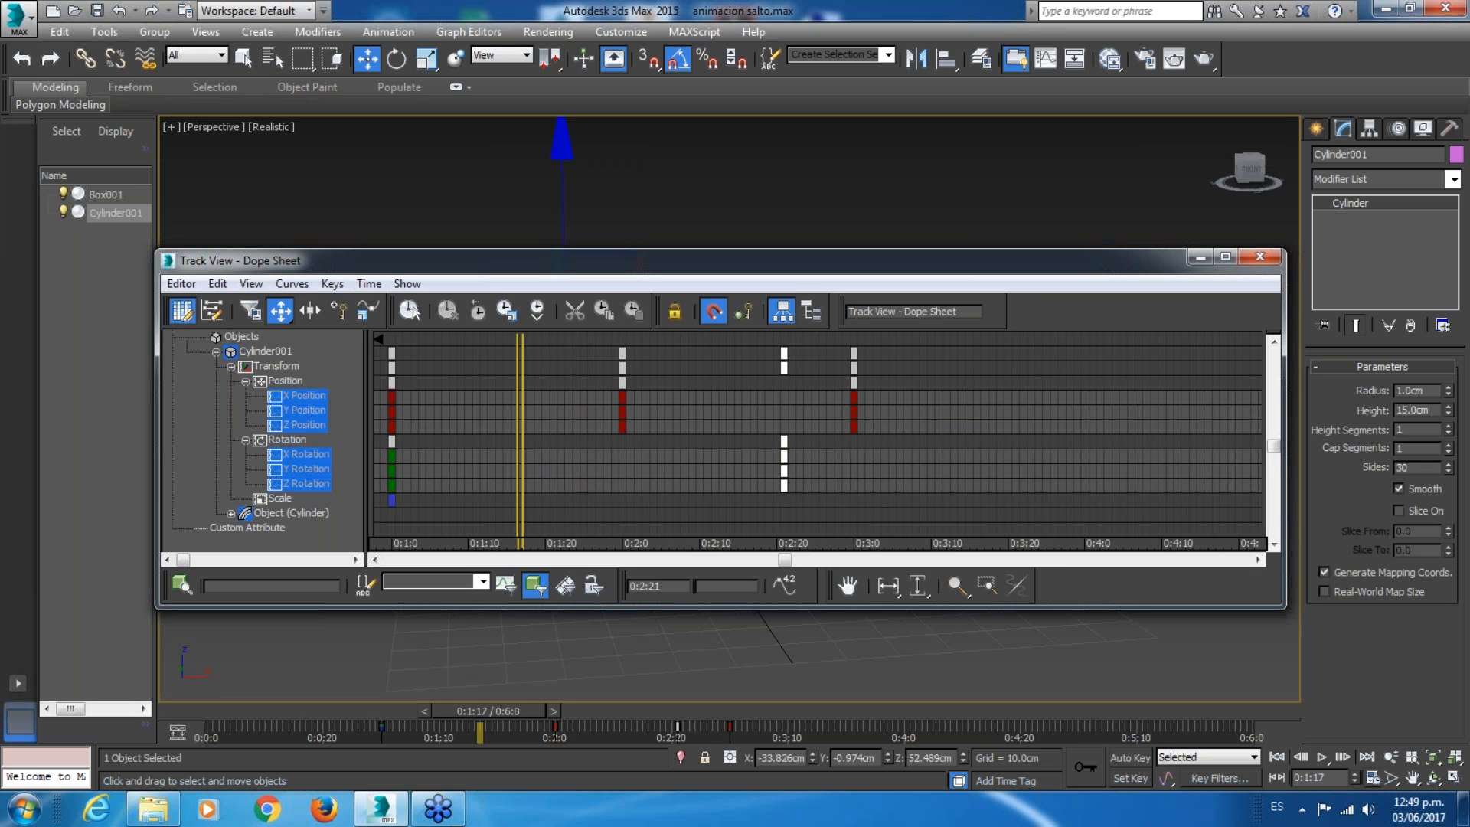
pyautogui.click(797, 452)
pyautogui.moveTo(785, 442)
pyautogui.mouseDown()
pyautogui.moveTo(850, 439)
pyautogui.moveTo(780, 445)
pyautogui.mouseUp()
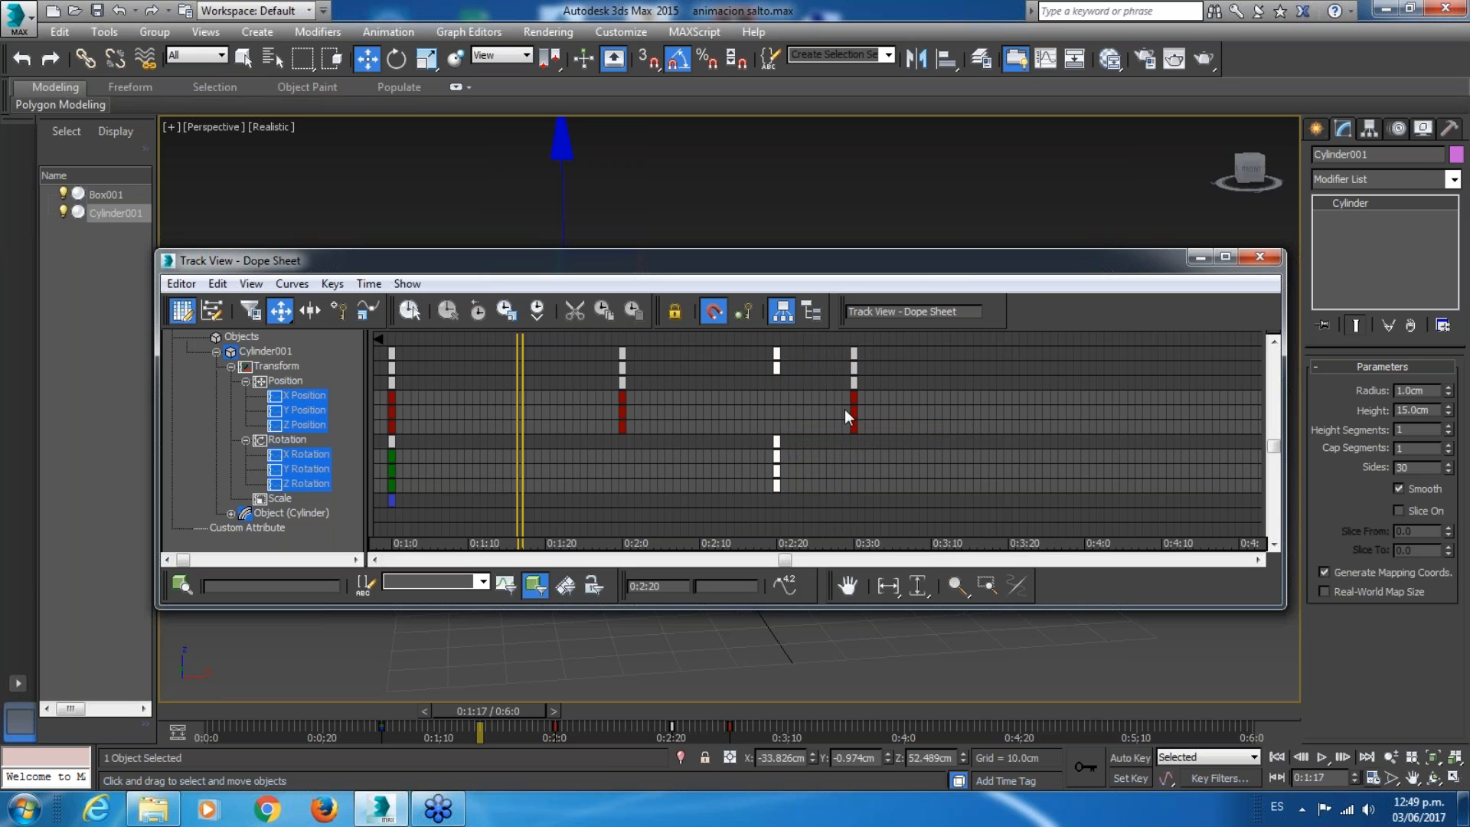
pyautogui.click(825, 392)
# Minimize the Dope Sheet and scrub the animation to 0:2:20 to examine the cylinder's flip above the box.
pyautogui.moveTo(911, 262); pyautogui.dragTo(775, 482)
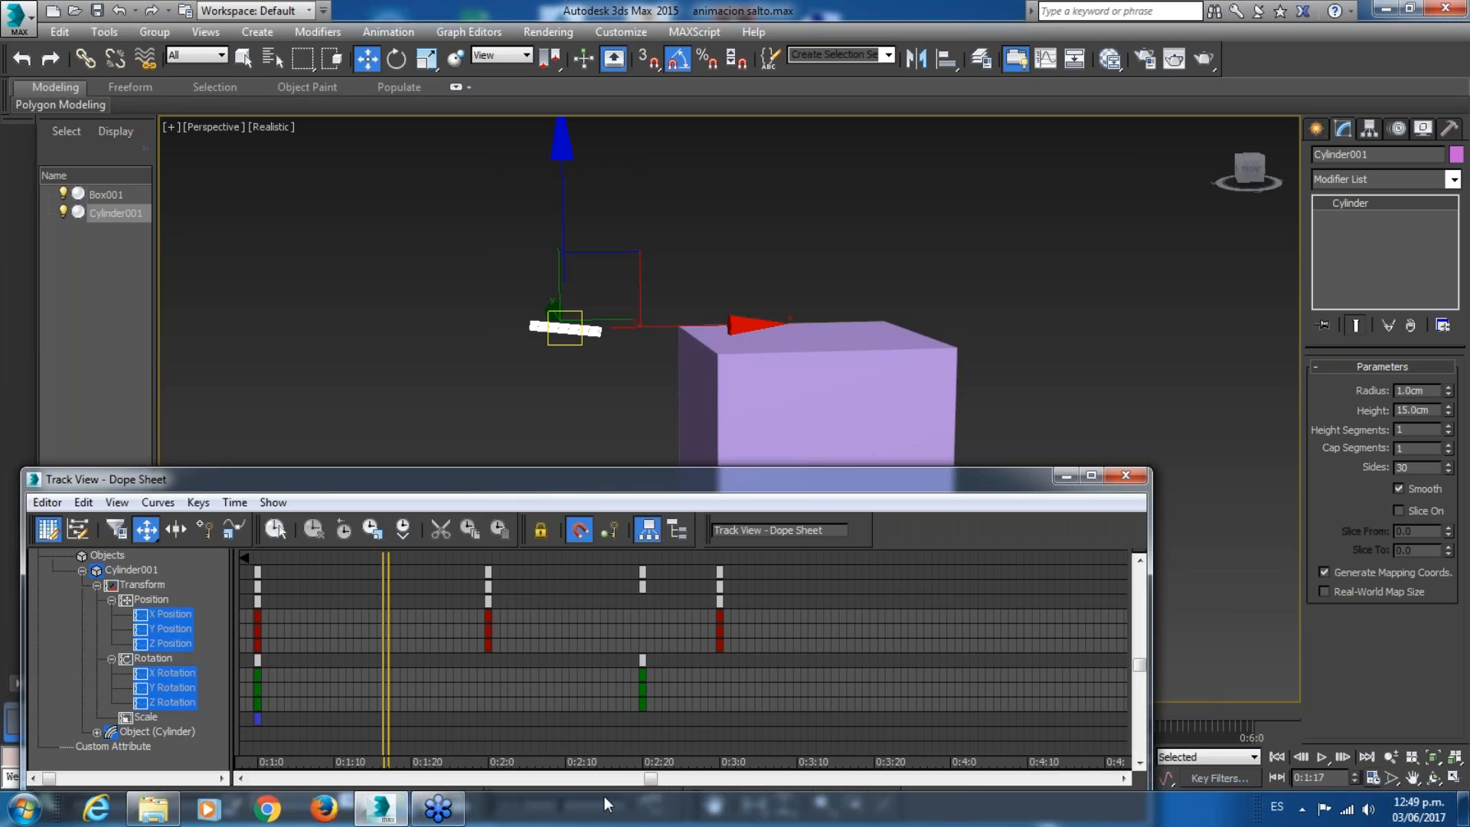
pyautogui.moveTo(615, 478); pyautogui.dragTo(526, 303)
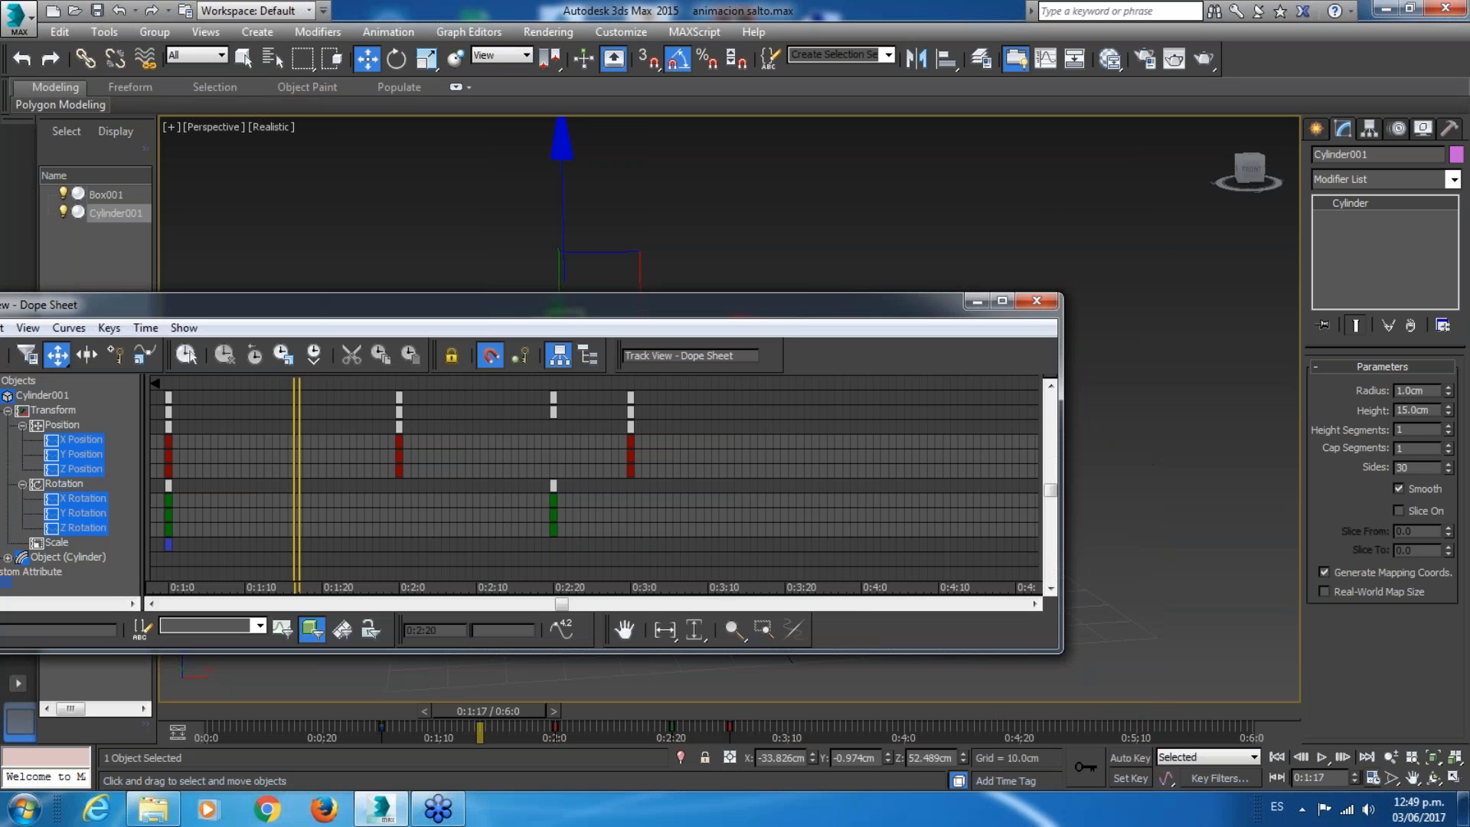
pyautogui.click(977, 301)
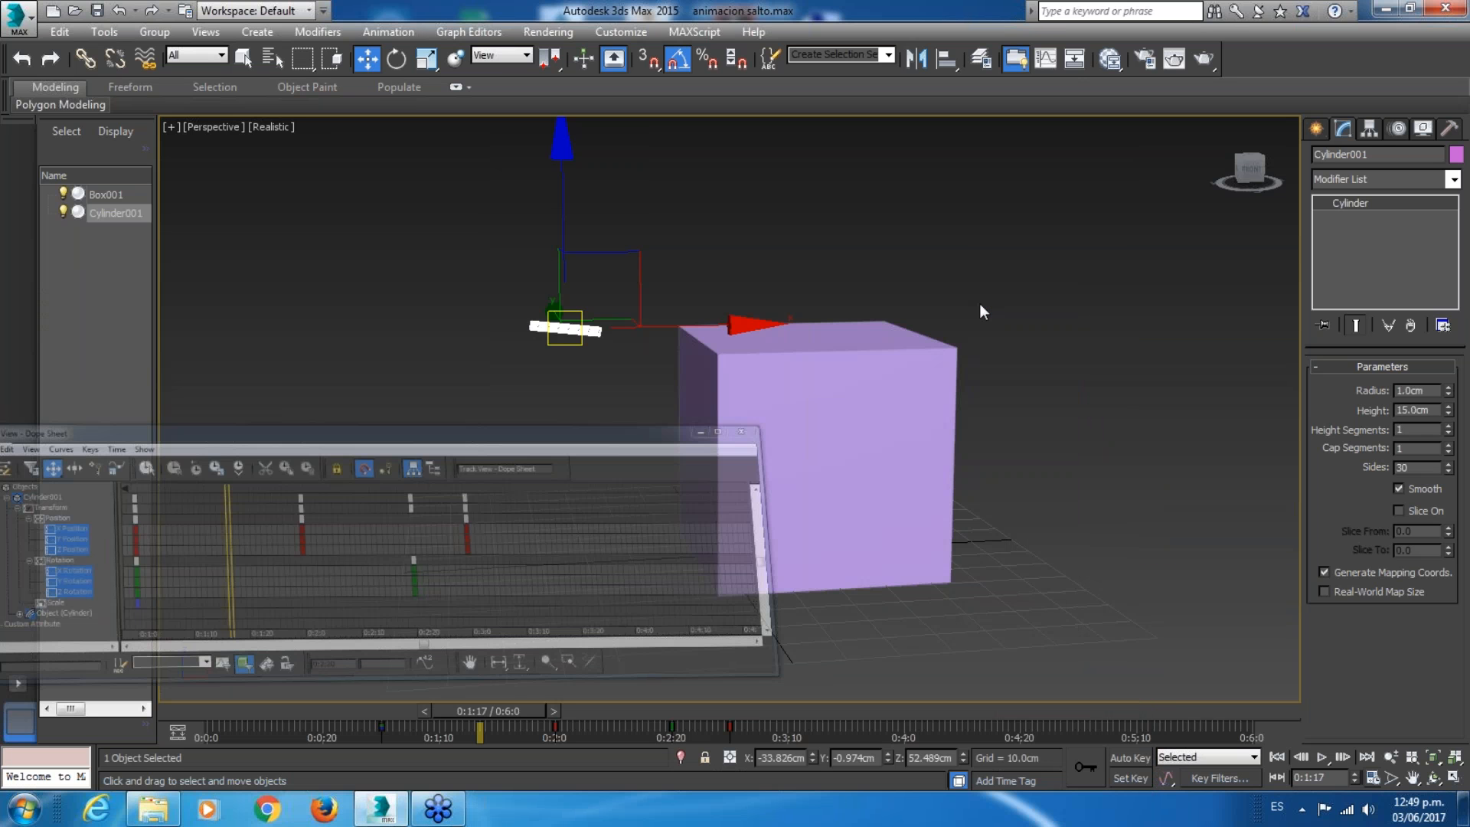
pyautogui.moveTo(479, 706); pyautogui.dragTo(643, 729)
pyautogui.press('w')
pyautogui.scroll(5, 807, 538)
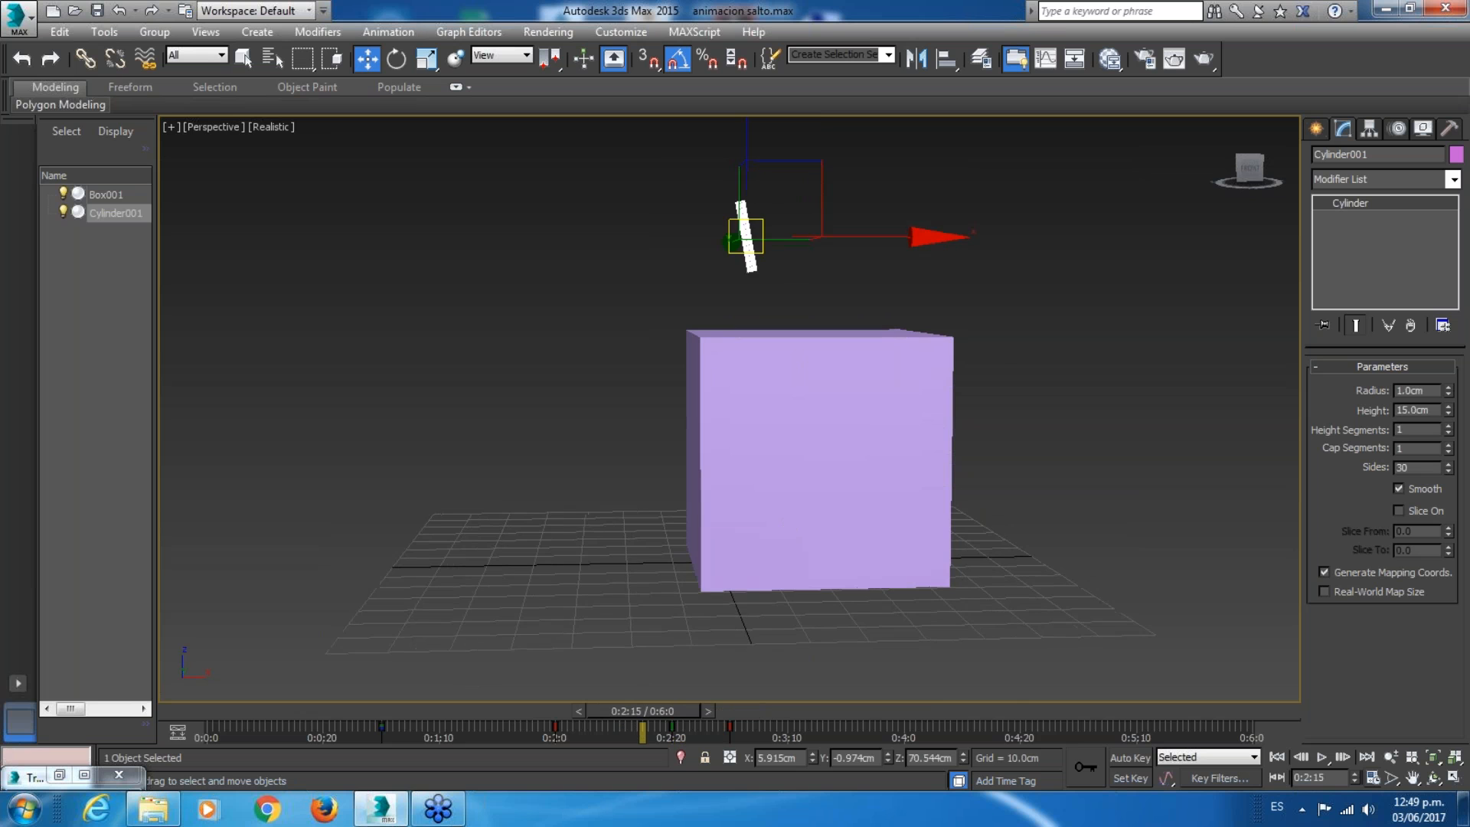
pyautogui.moveTo(806, 538); pyautogui.dragTo(791, 696, button='middle')
pyautogui.moveTo(651, 709); pyautogui.dragTo(673, 737)
pyautogui.press('w')
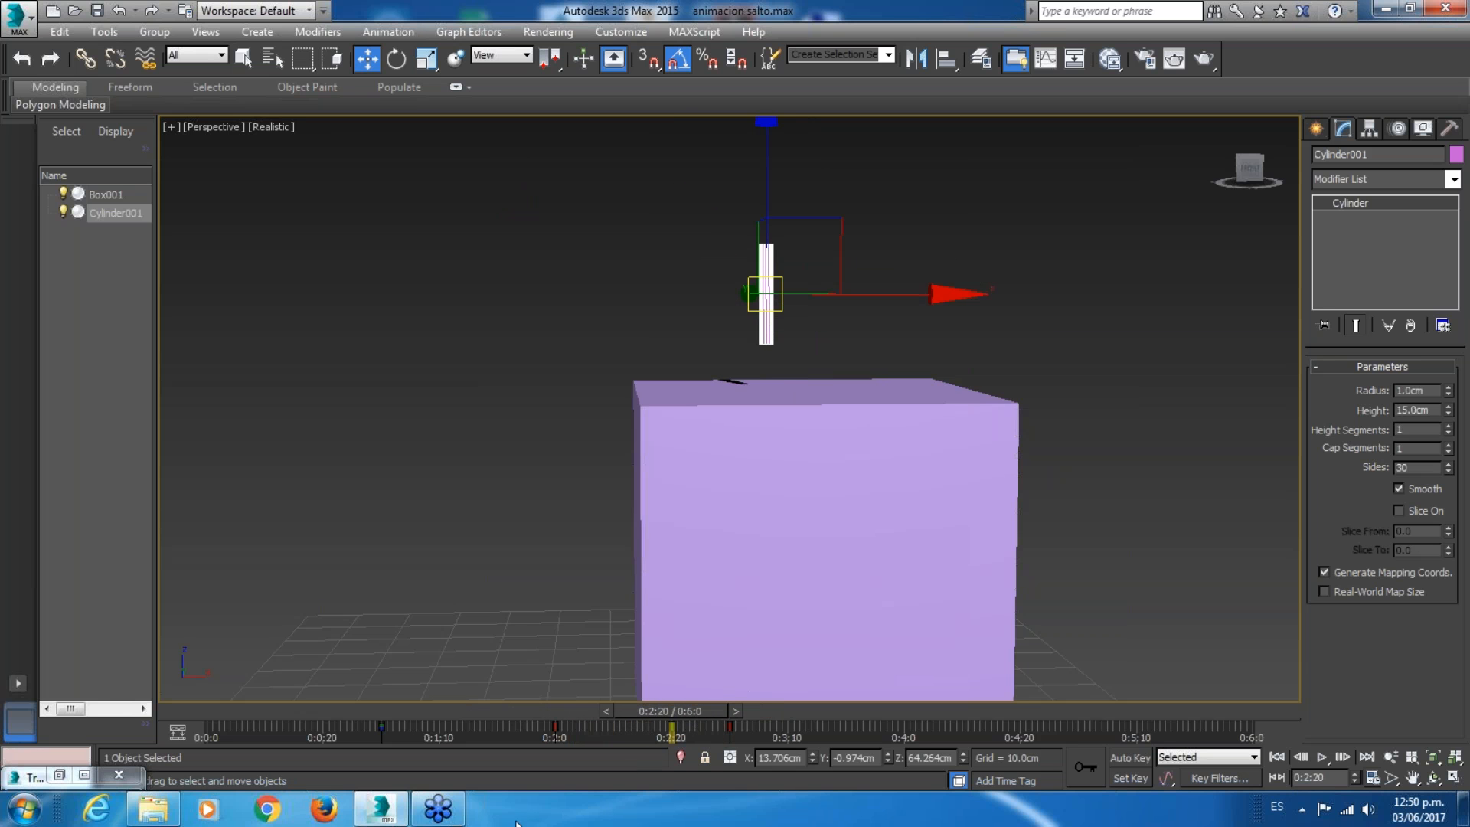
pyautogui.moveTo(672, 717)
pyautogui.mouseDown()
pyautogui.moveTo(695, 725)
pyautogui.moveTo(674, 728)
pyautogui.mouseUp()
# Restore the Dope Sheet, move the cylinder's last X Position key to about 0:2:23 and preview the motion.
pyautogui.click(59, 775)
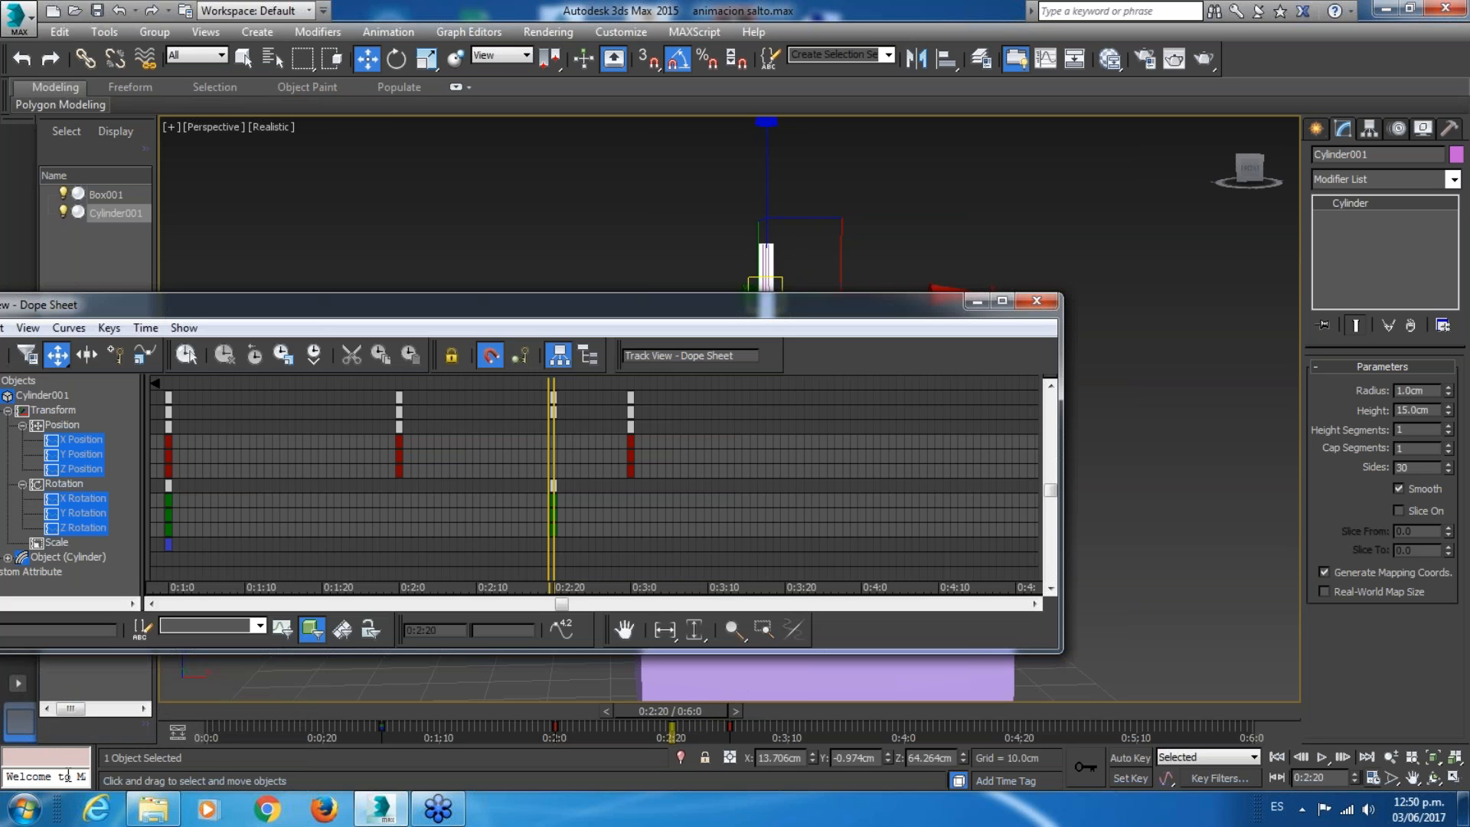
pyautogui.moveTo(535, 307); pyautogui.dragTo(630, 318)
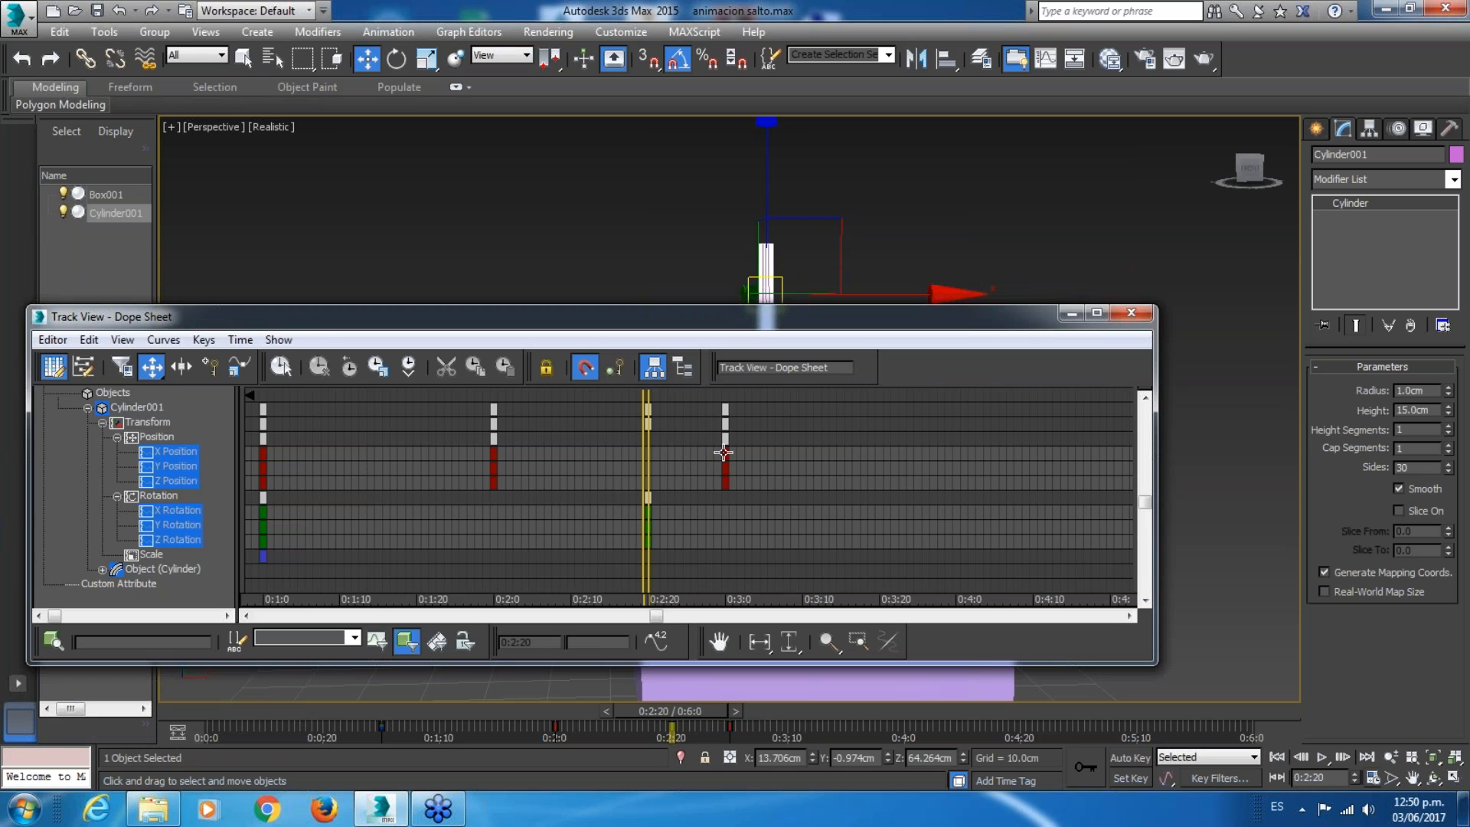
pyautogui.moveTo(724, 455); pyautogui.dragTo(669, 461)
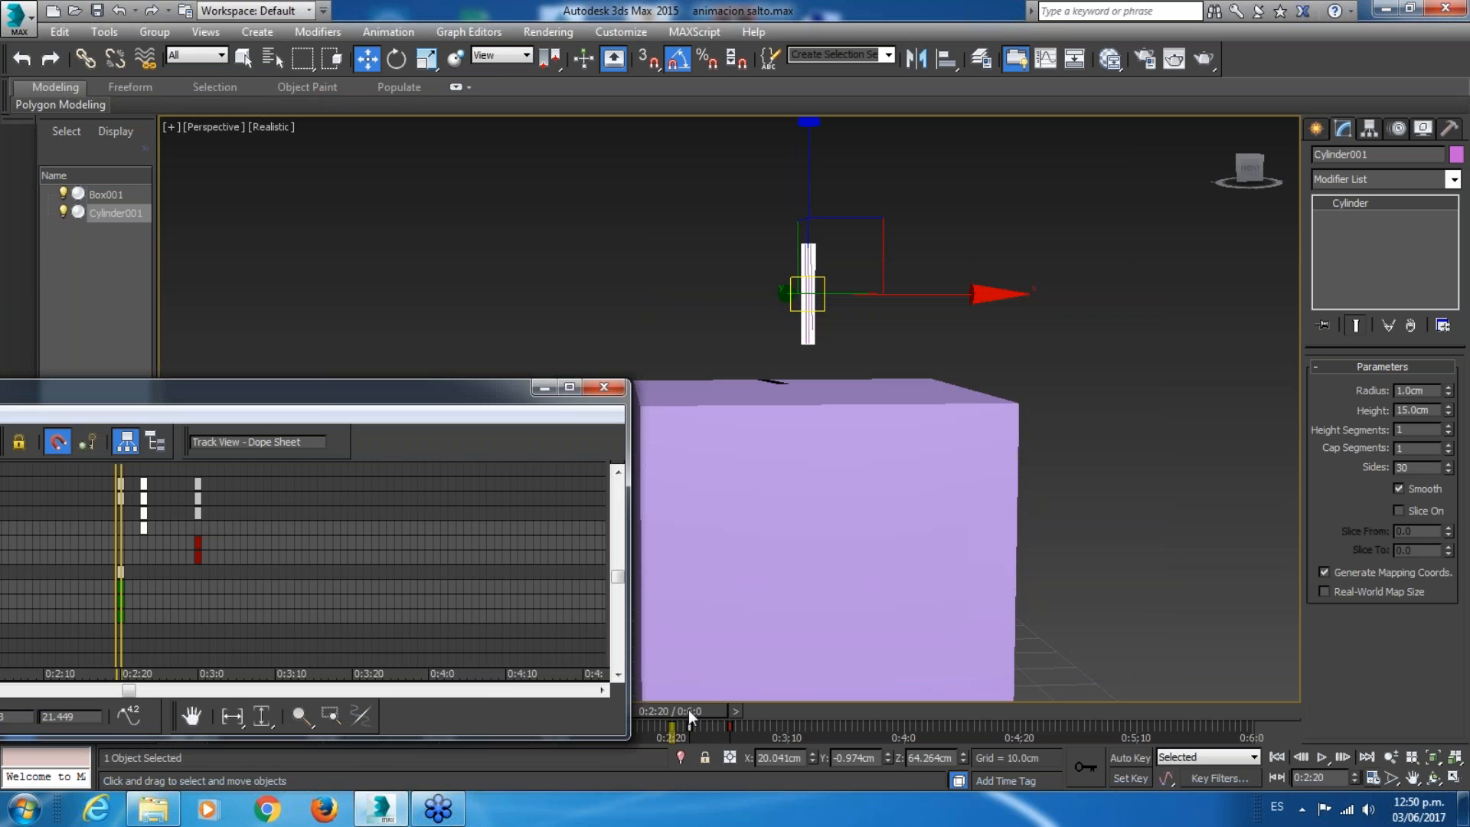
pyautogui.moveTo(688, 710); pyautogui.dragTo(708, 741)
pyautogui.press('w')
# Try the last X Position key at about 0:2:25 and scrub through the landing on the box.
pyautogui.moveTo(146, 532); pyautogui.dragTo(158, 531)
pyautogui.moveTo(707, 711); pyautogui.dragTo(728, 679)
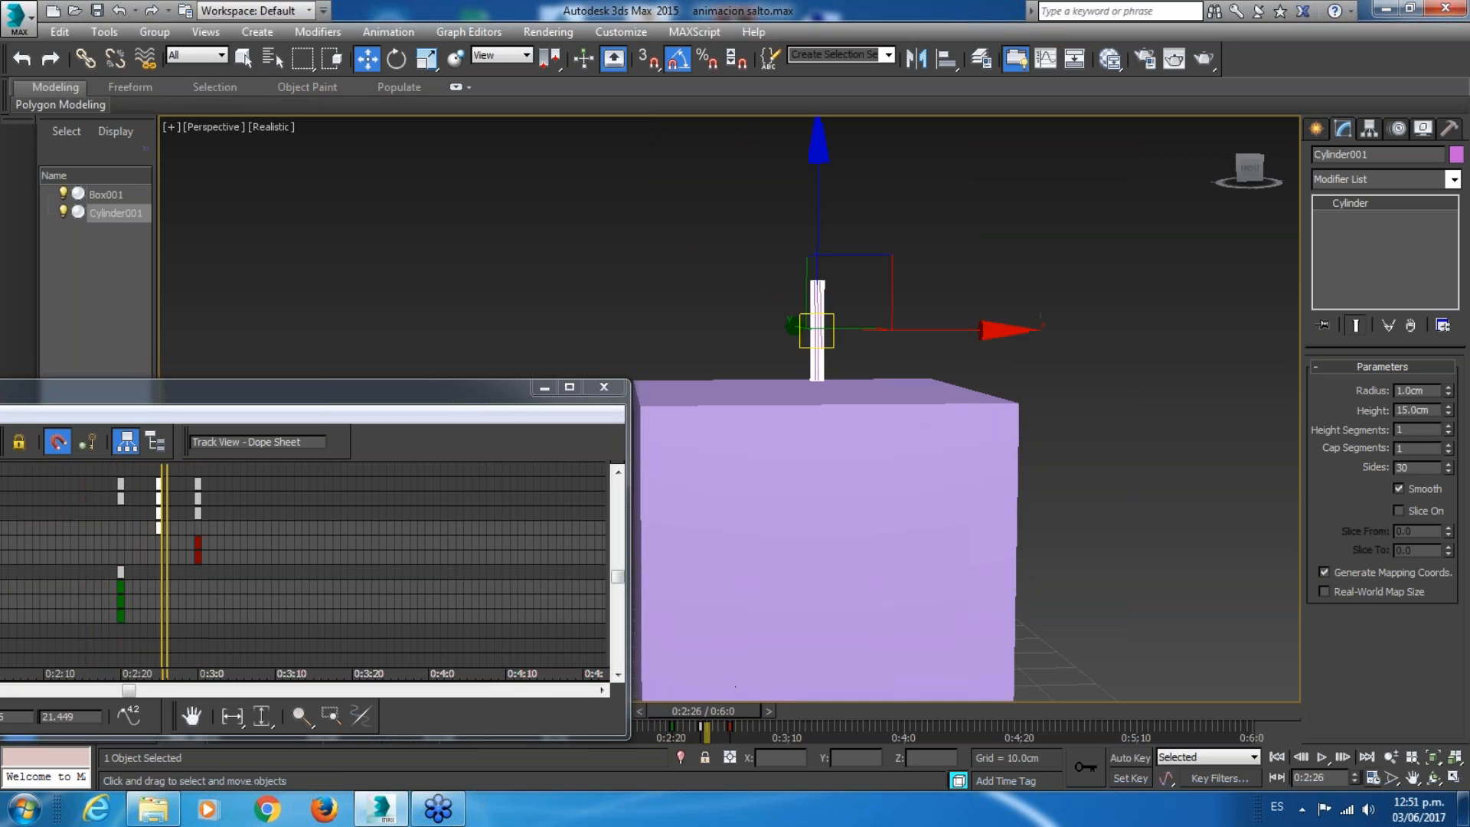
pyautogui.click(183, 534)
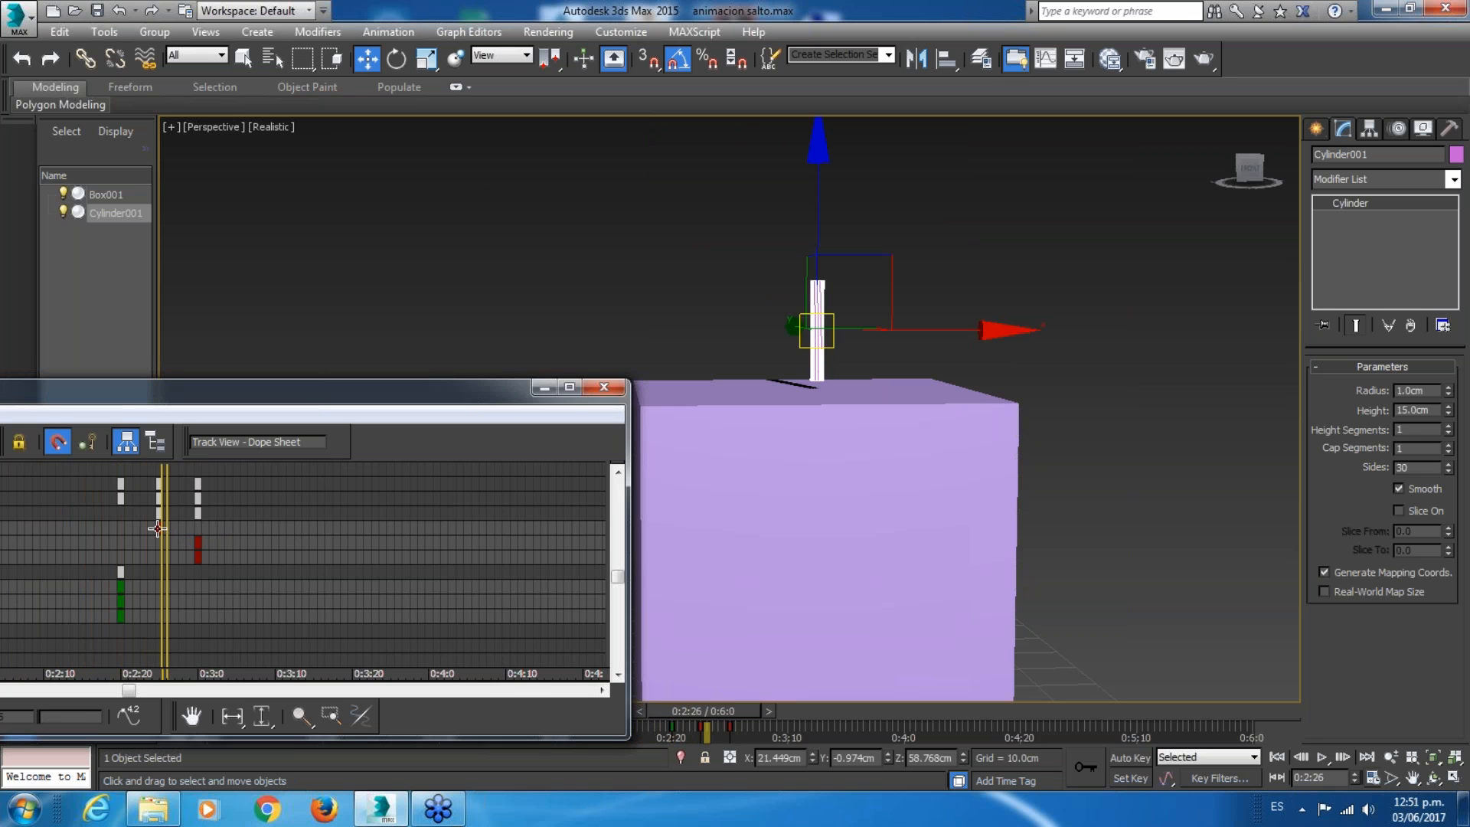
# Move the last X Position key to 0:2:20 and scrub the animation back to 0:2:19.
pyautogui.moveTo(157, 528); pyautogui.dragTo(122, 529)
pyautogui.moveTo(700, 712); pyautogui.dragTo(666, 721)
pyautogui.press('w')
pyautogui.moveTo(281, 405); pyautogui.dragTo(682, 389)
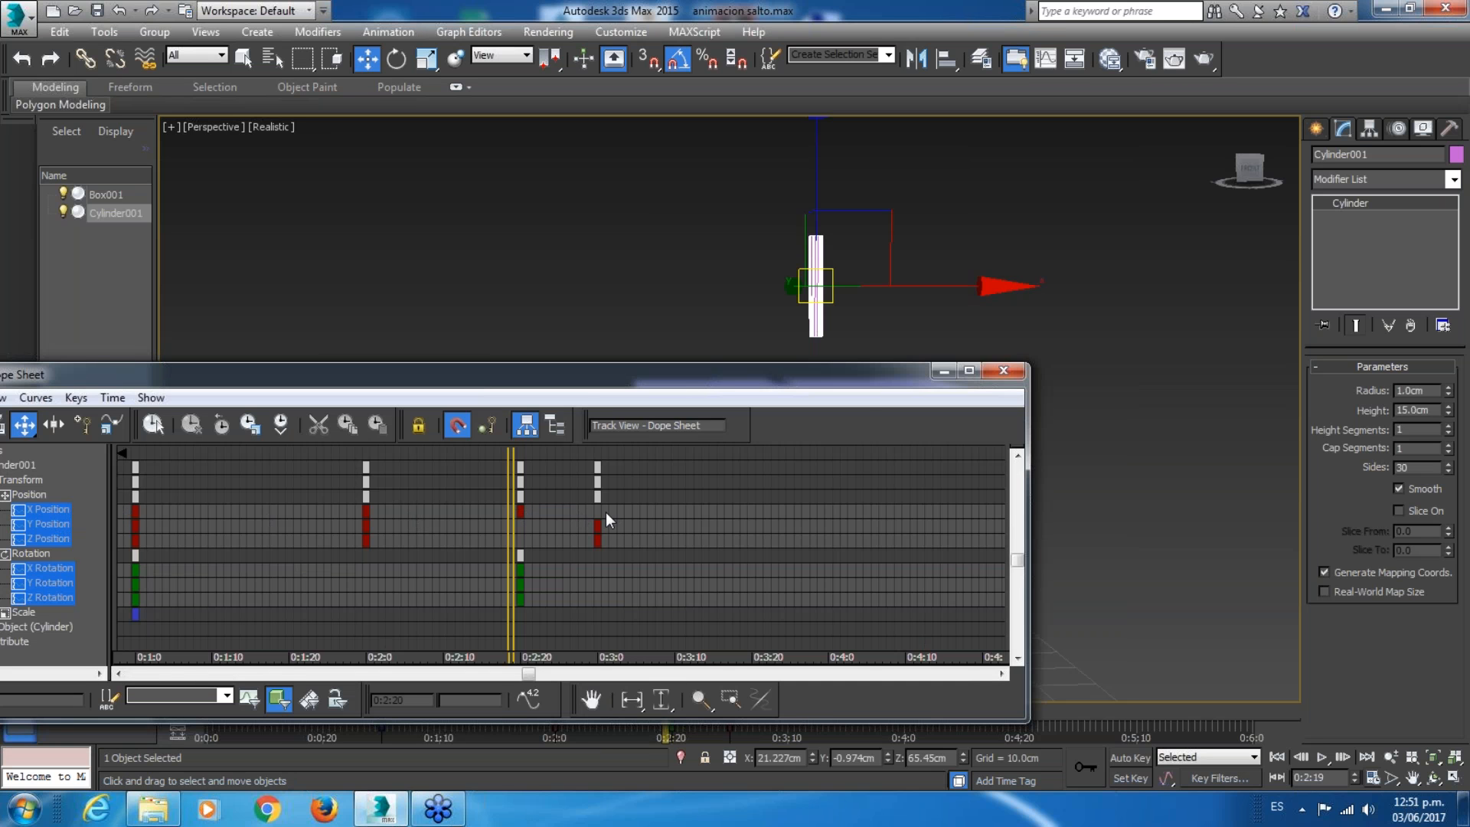
pyautogui.moveTo(526, 507)
pyautogui.mouseDown()
pyautogui.moveTo(603, 508)
pyautogui.moveTo(521, 510)
pyautogui.mouseUp()
pyautogui.click(533, 527)
pyautogui.moveTo(534, 381); pyautogui.dragTo(706, 362)
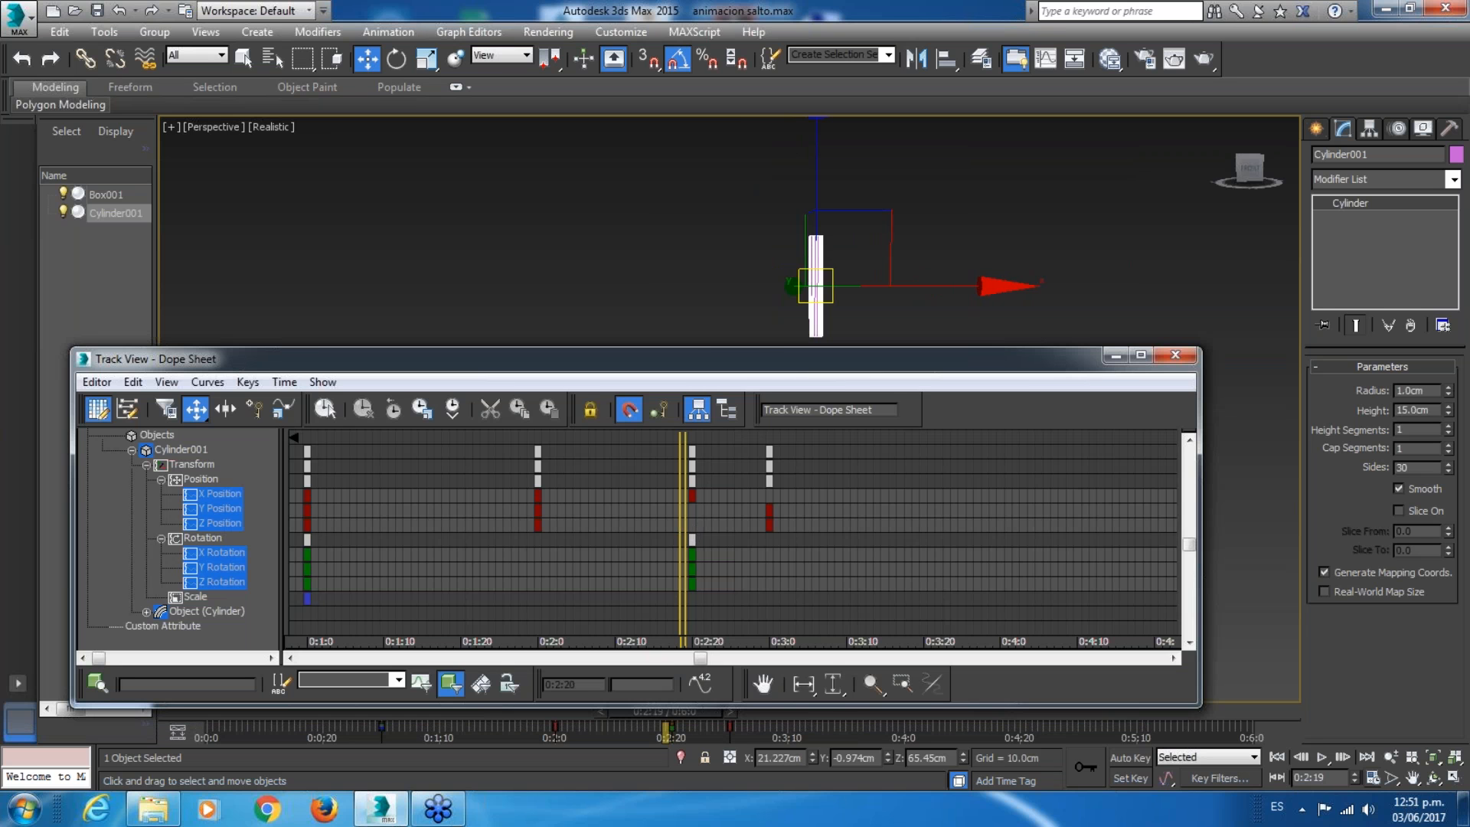
pyautogui.moveTo(745, 363); pyautogui.dragTo(764, 300)
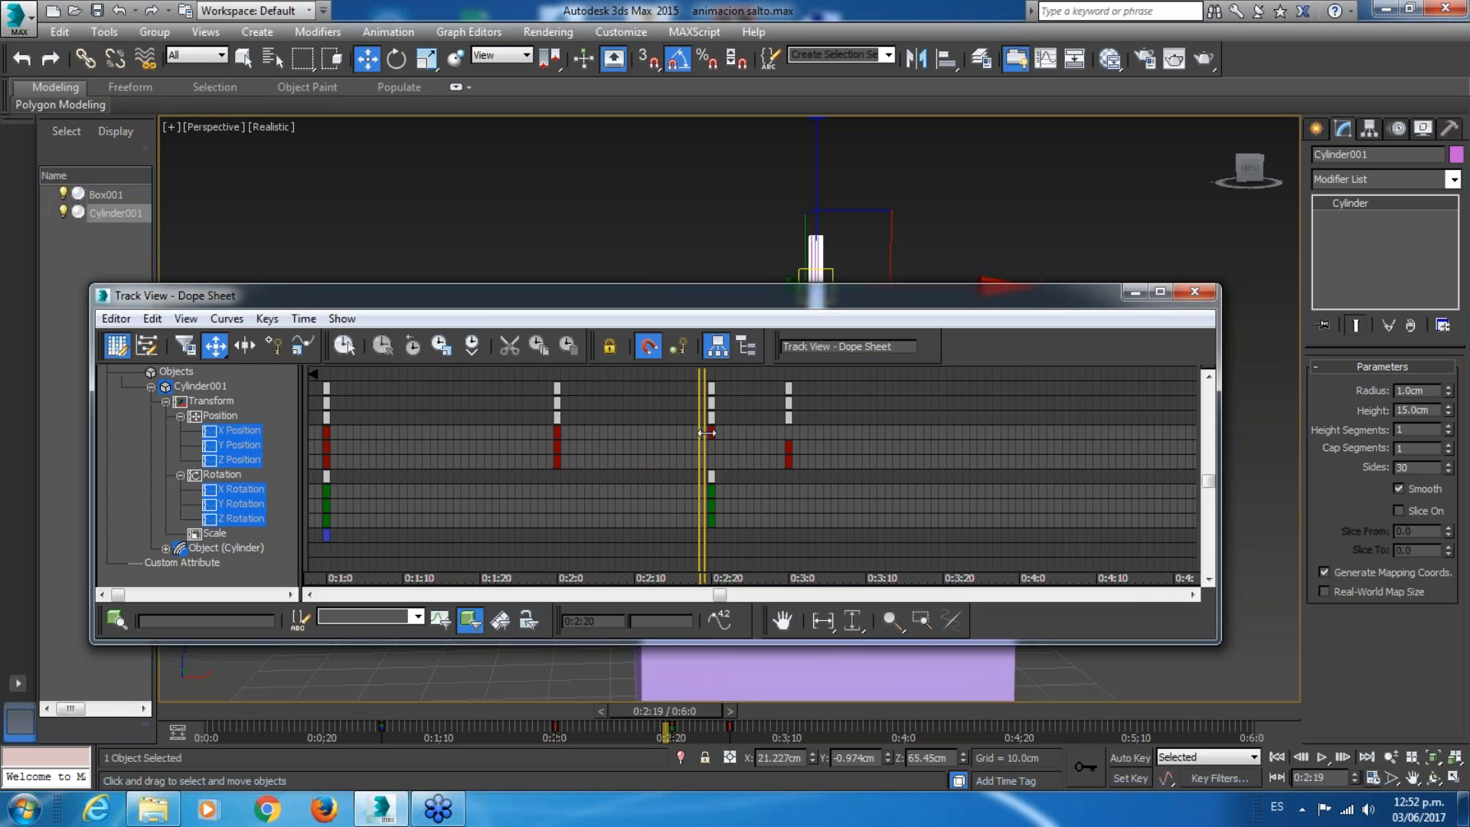
# Go through the cylinder's X, Y and Z Rotation tracks and its X, Y and Z Position tracks individually.
pyautogui.click(221, 476)
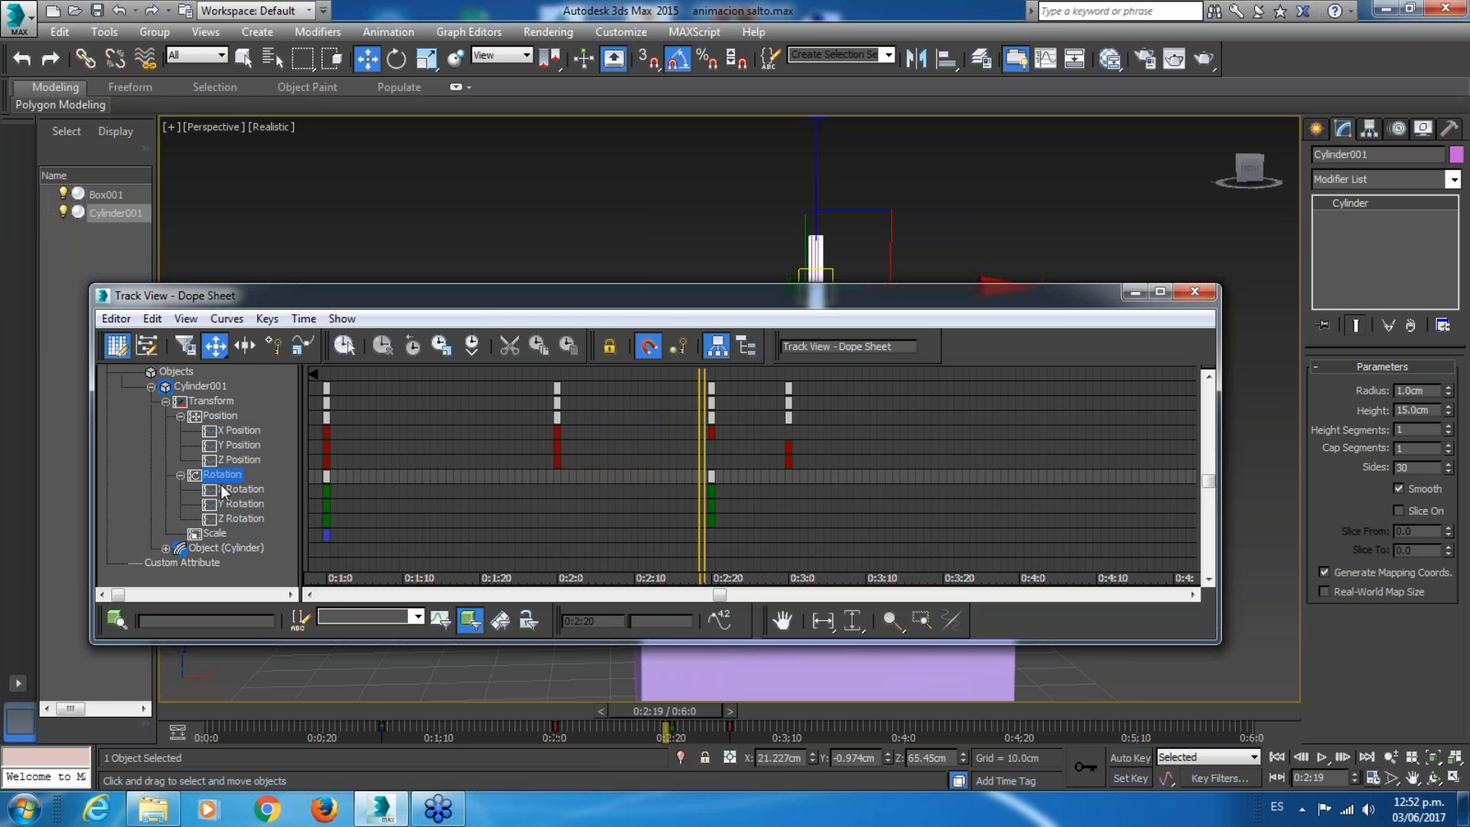
pyautogui.click(231, 488)
pyautogui.keyDown('ctrl'); pyautogui.click(232, 503); pyautogui.keyUp('ctrl')
pyautogui.keyDown('ctrl'); pyautogui.click(237, 522); pyautogui.keyUp('ctrl')
pyautogui.click(243, 506)
pyautogui.click(245, 492)
pyautogui.click(244, 504)
pyautogui.click(241, 516)
pyautogui.click(244, 492)
pyautogui.click(245, 458)
pyautogui.click(248, 447)
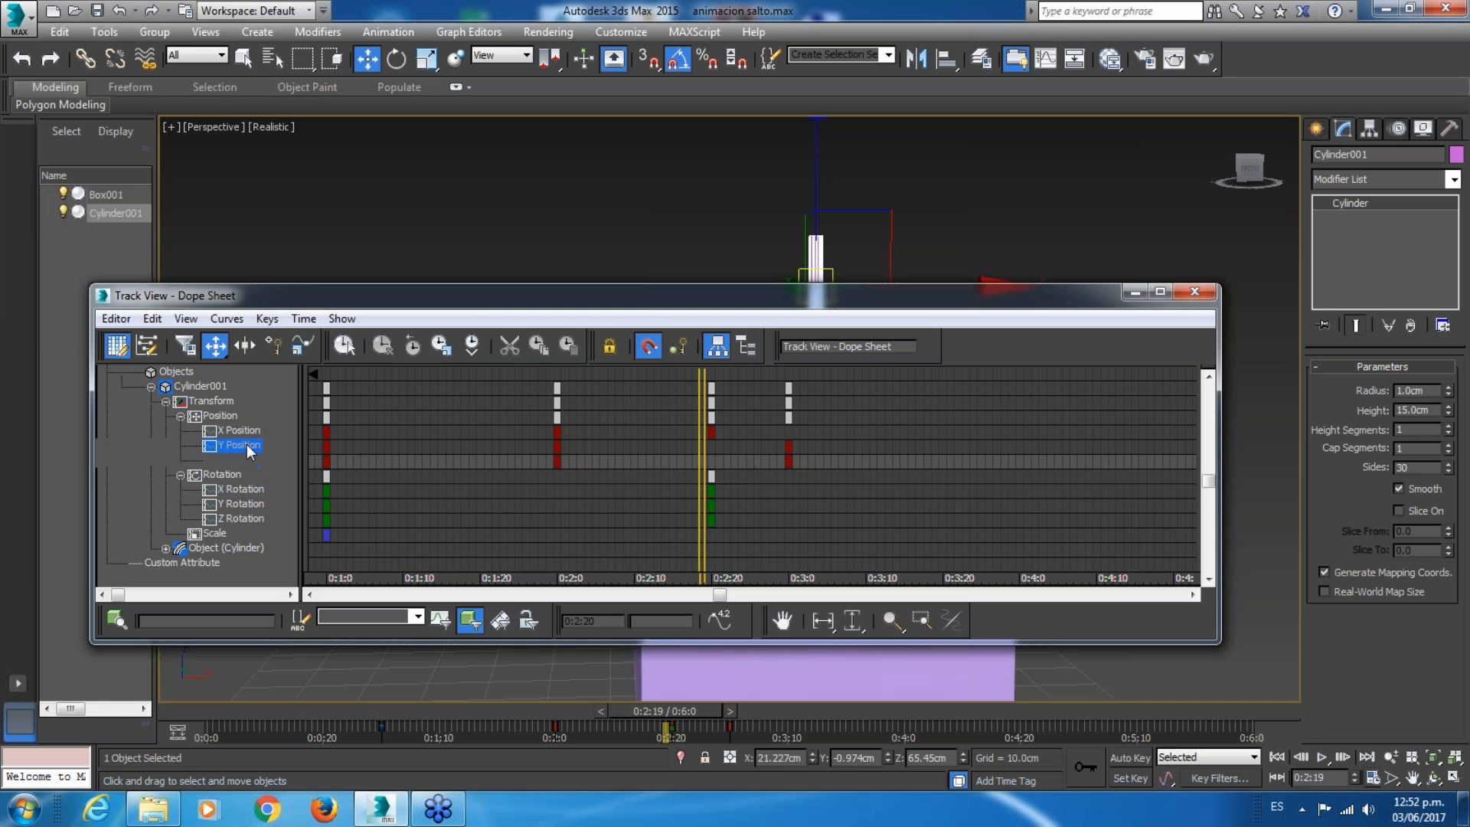
pyautogui.click(244, 431)
pyautogui.click(242, 447)
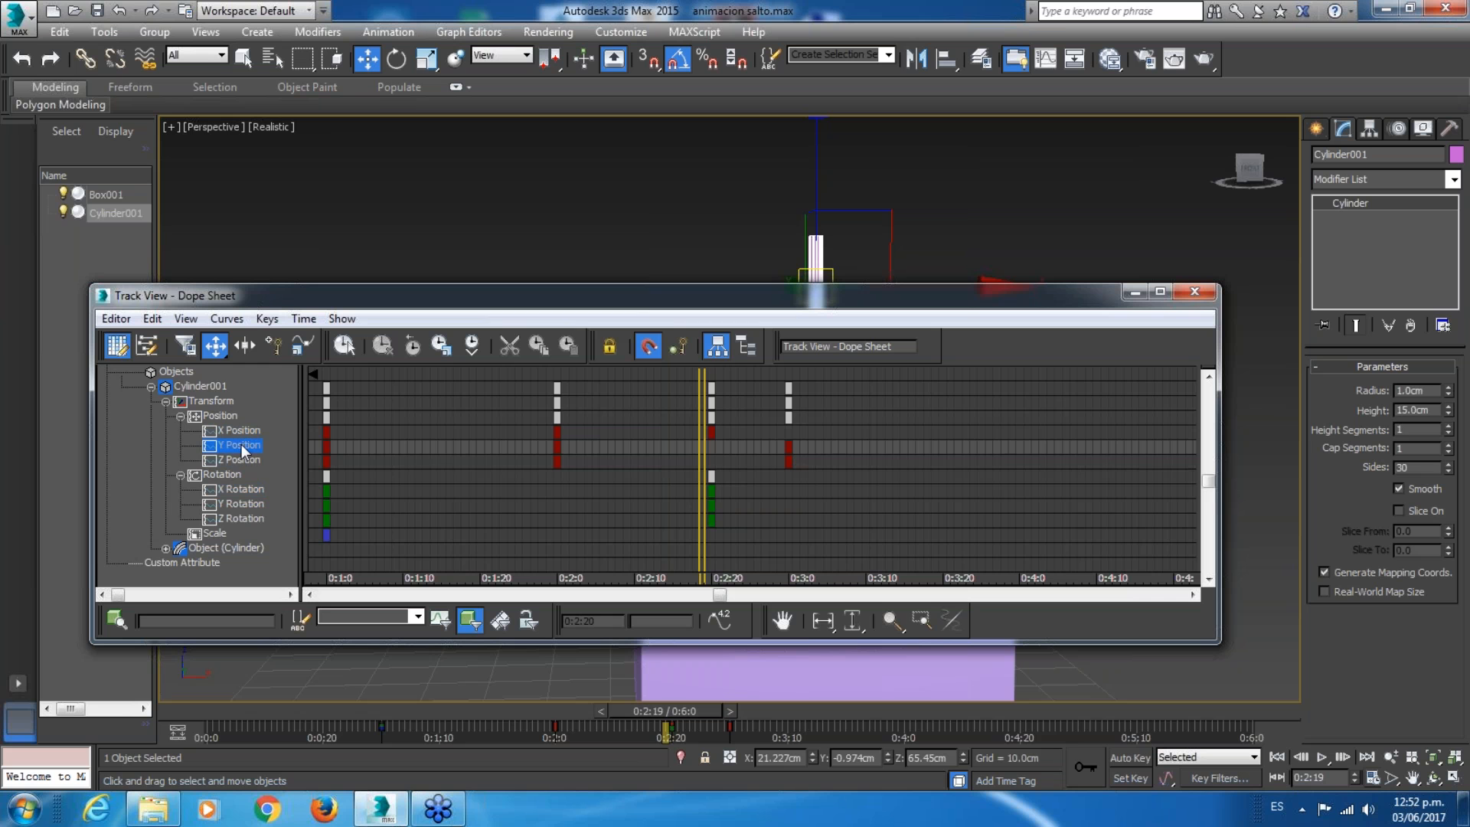
# Select the cylinder's Z Position track, minimize the Dope Sheet and scrub the animation back to 0:1:19.
pyautogui.click(235, 459)
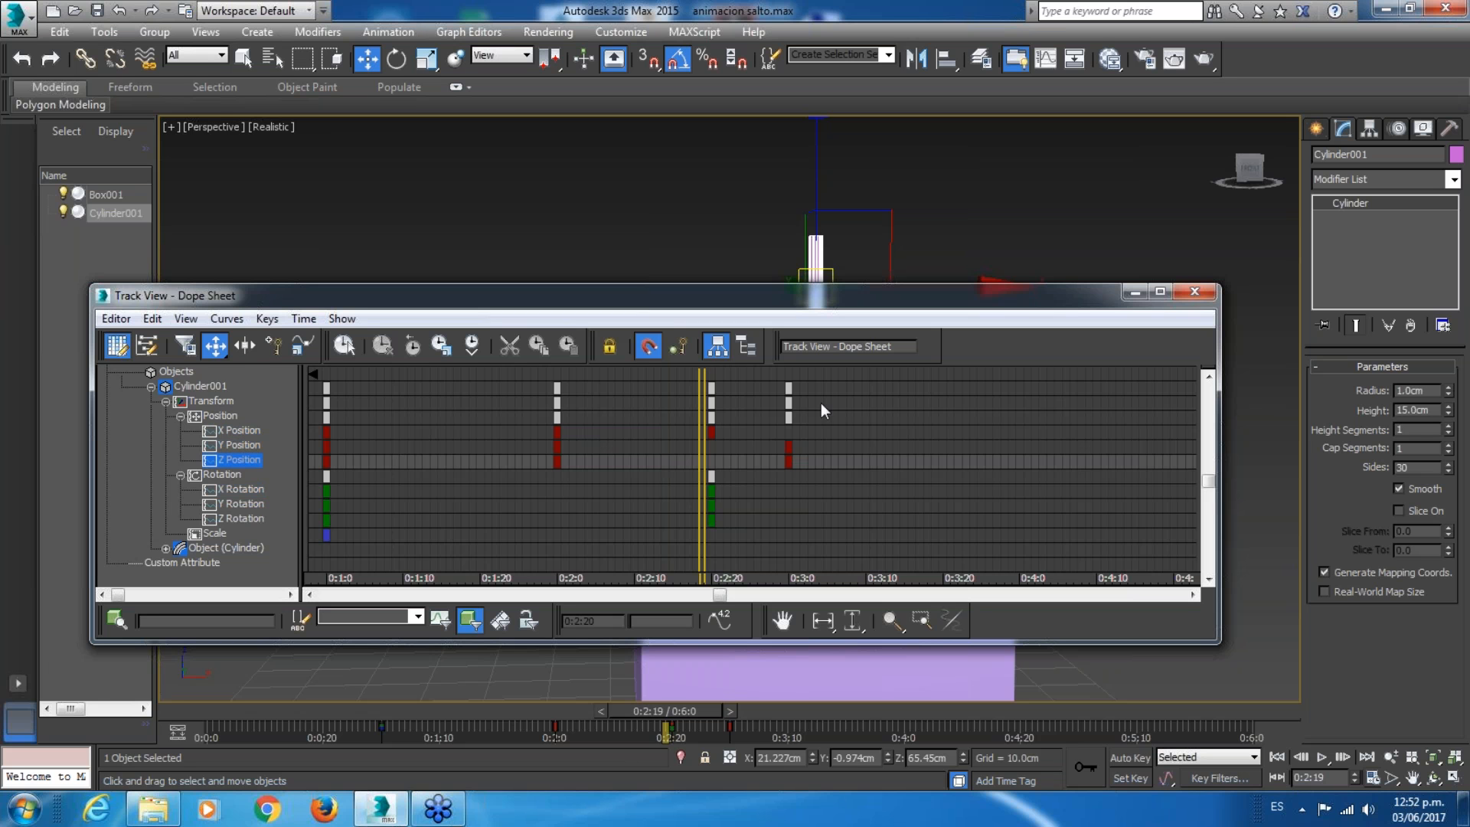
pyautogui.moveTo(1000, 291); pyautogui.dragTo(895, 301)
pyautogui.click(1030, 302)
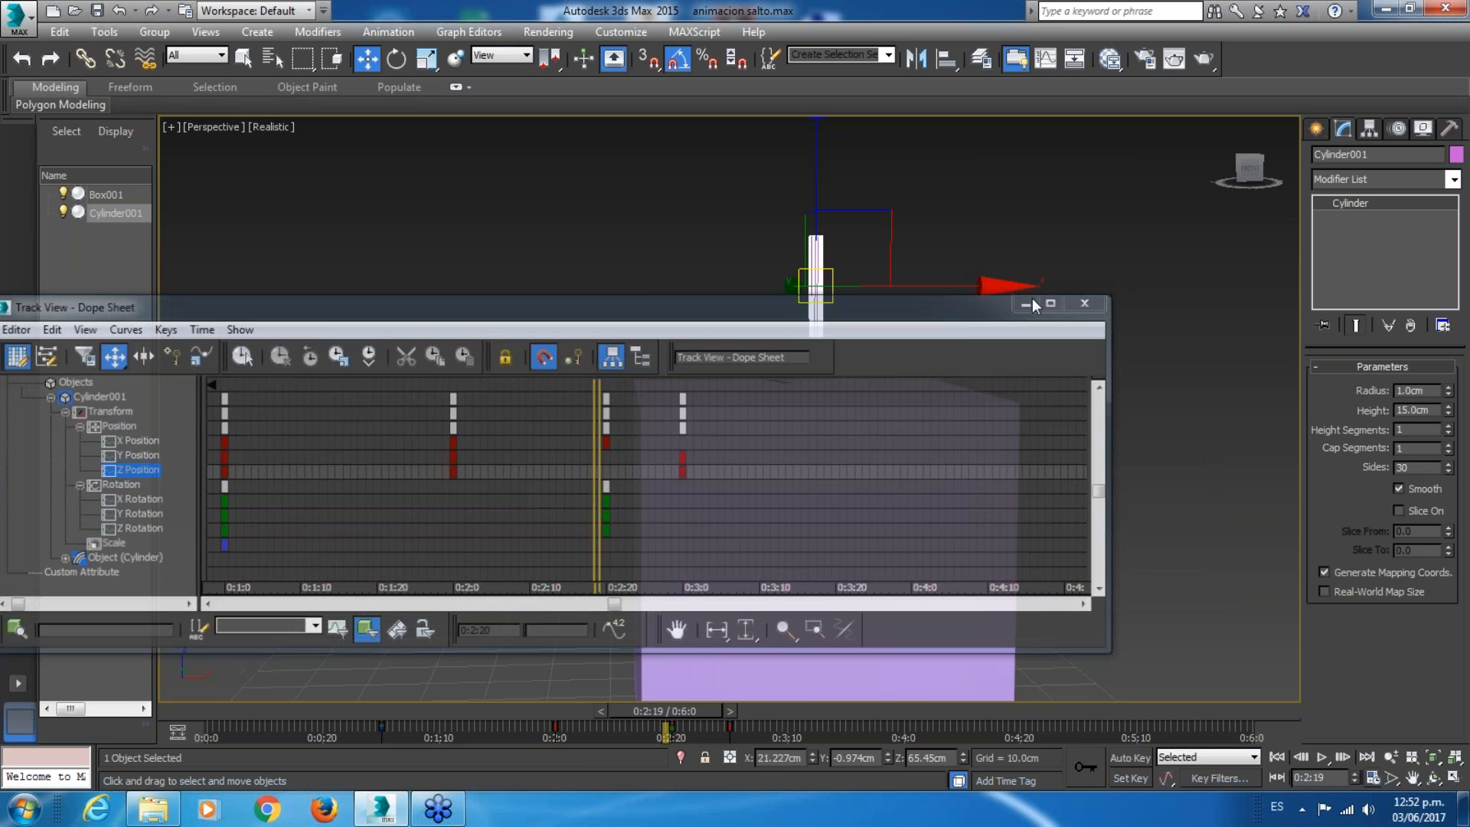
pyautogui.moveTo(708, 712); pyautogui.dragTo(541, 728)
pyautogui.press('Delete')
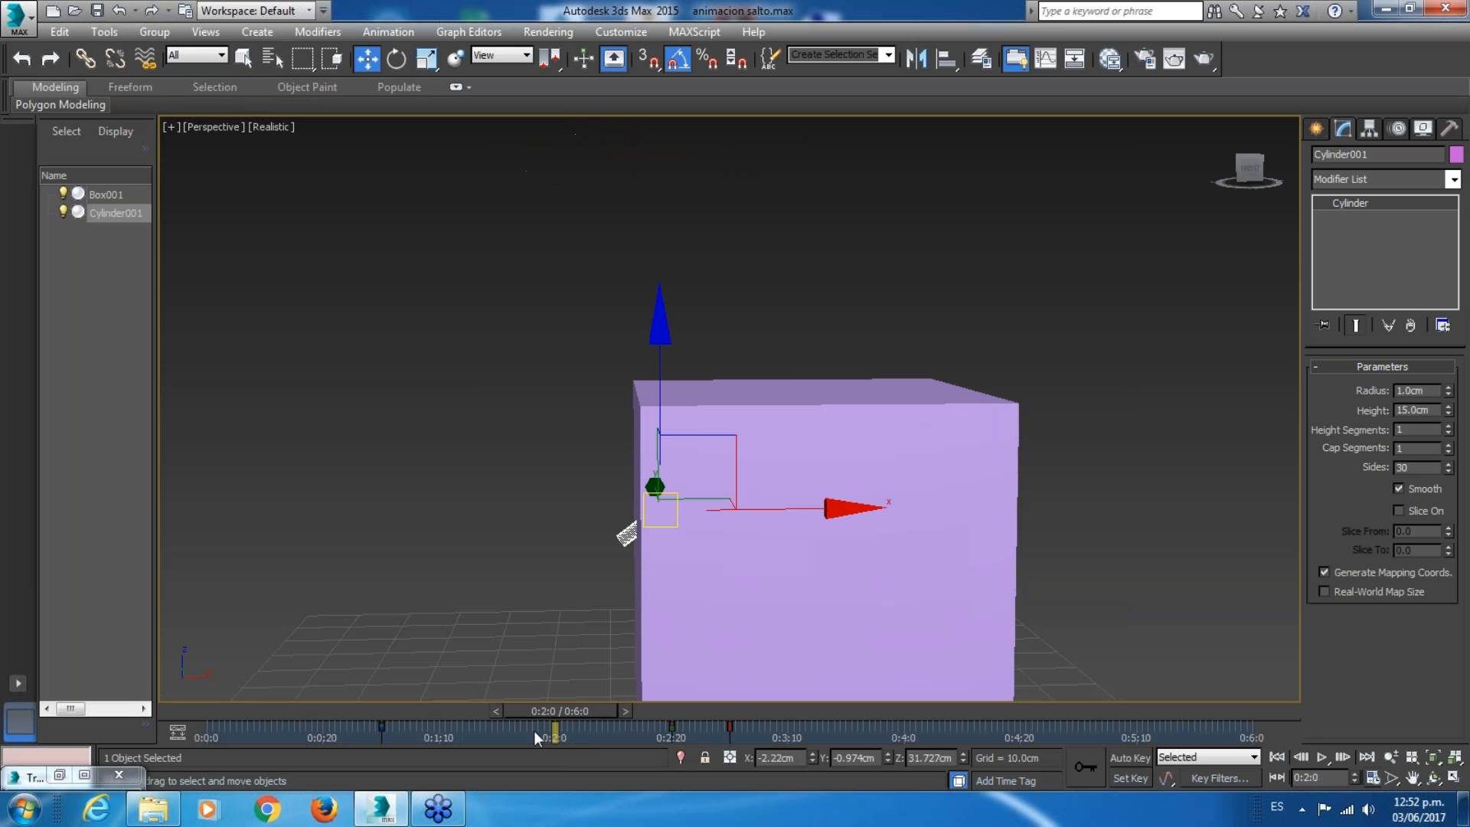
pyautogui.moveTo(555, 714); pyautogui.dragTo(519, 686)
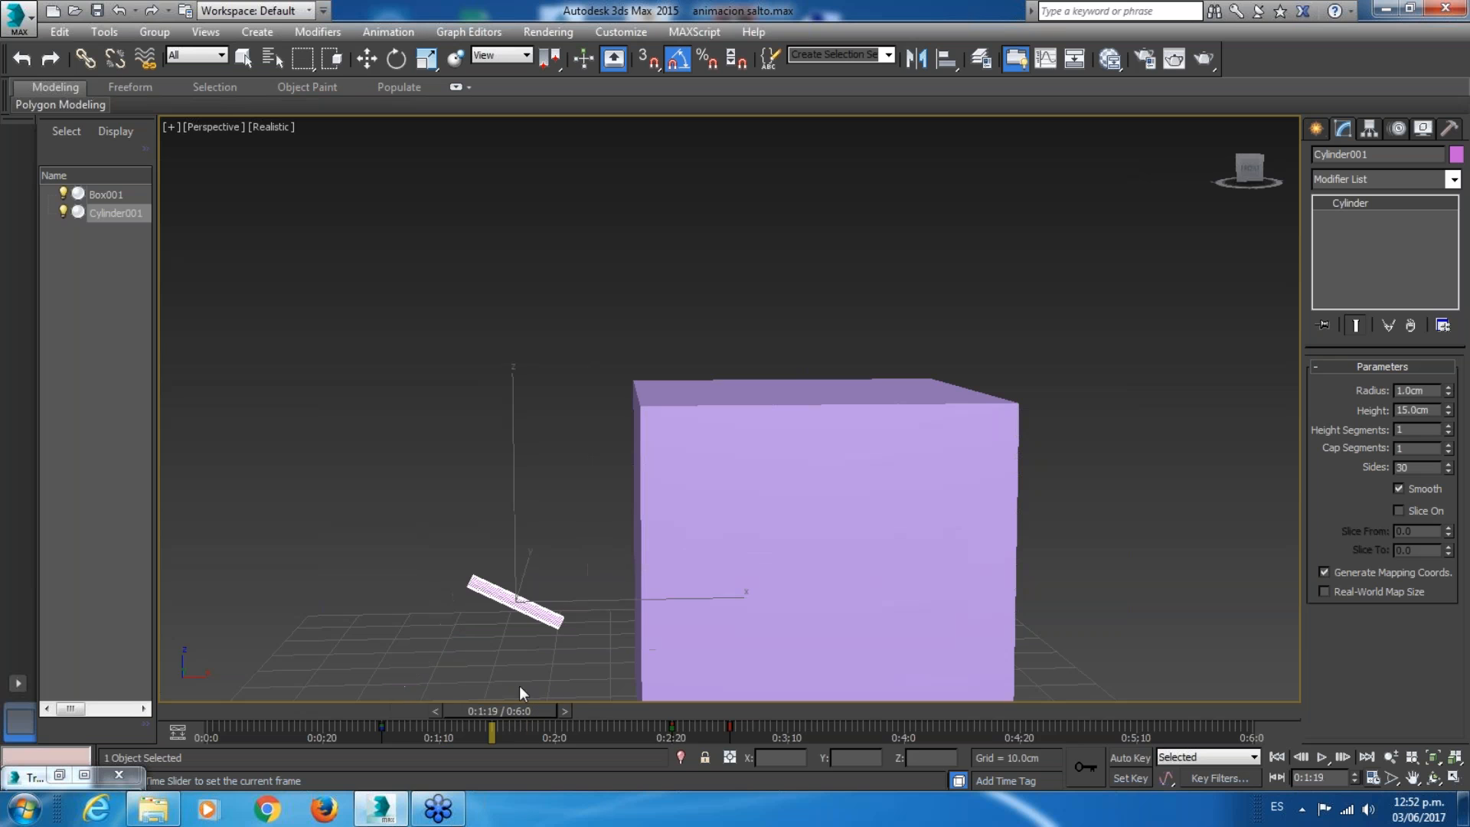
pyautogui.press('w')
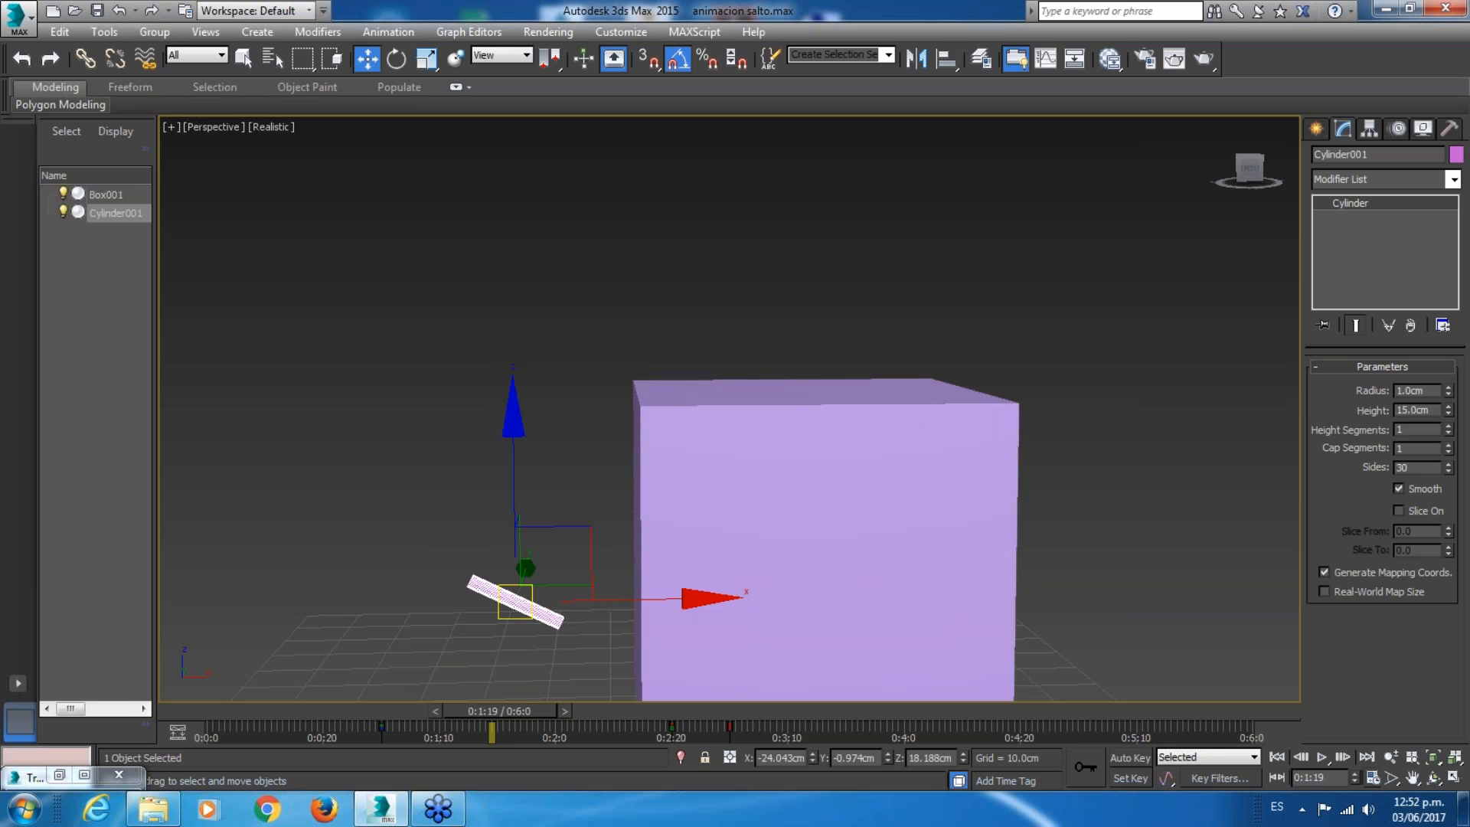
# Turn on Auto Key and raise the cylinder at 0:2:0 to a Z position of about 85 cm.
pyautogui.click(1133, 760)
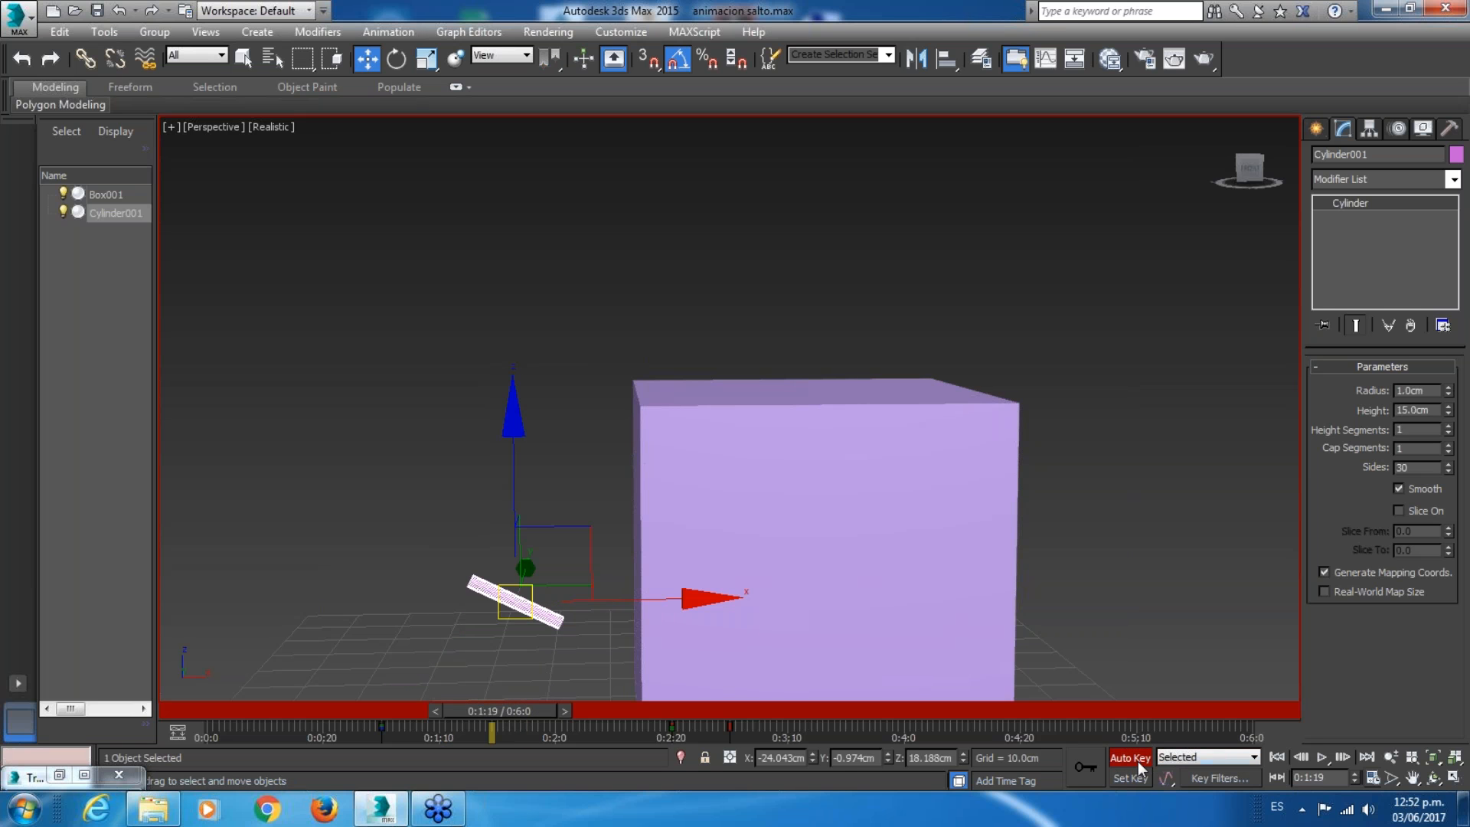
pyautogui.moveTo(536, 715); pyautogui.dragTo(604, 710)
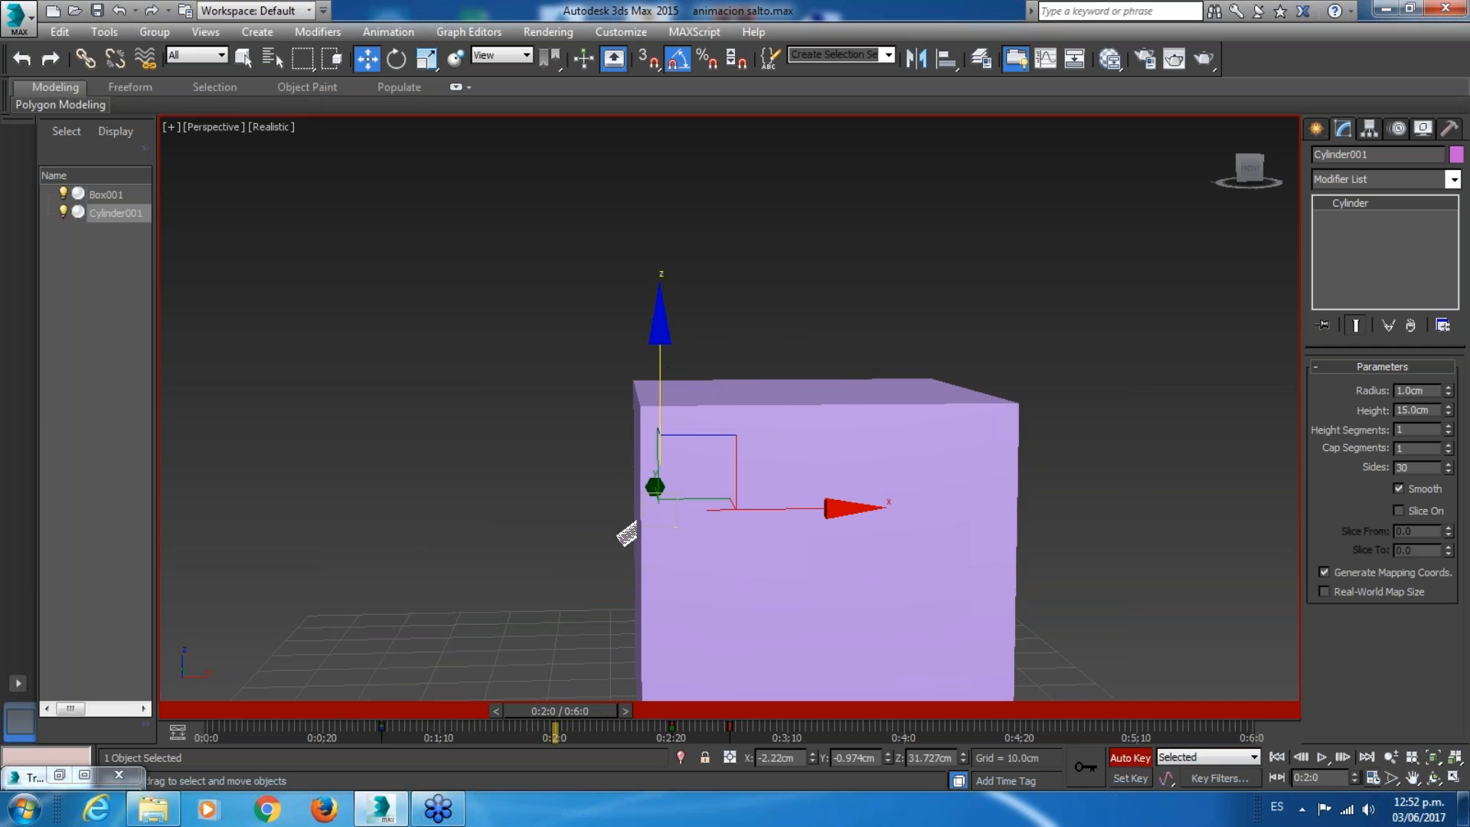
pyautogui.moveTo(658, 372); pyautogui.dragTo(708, 49)
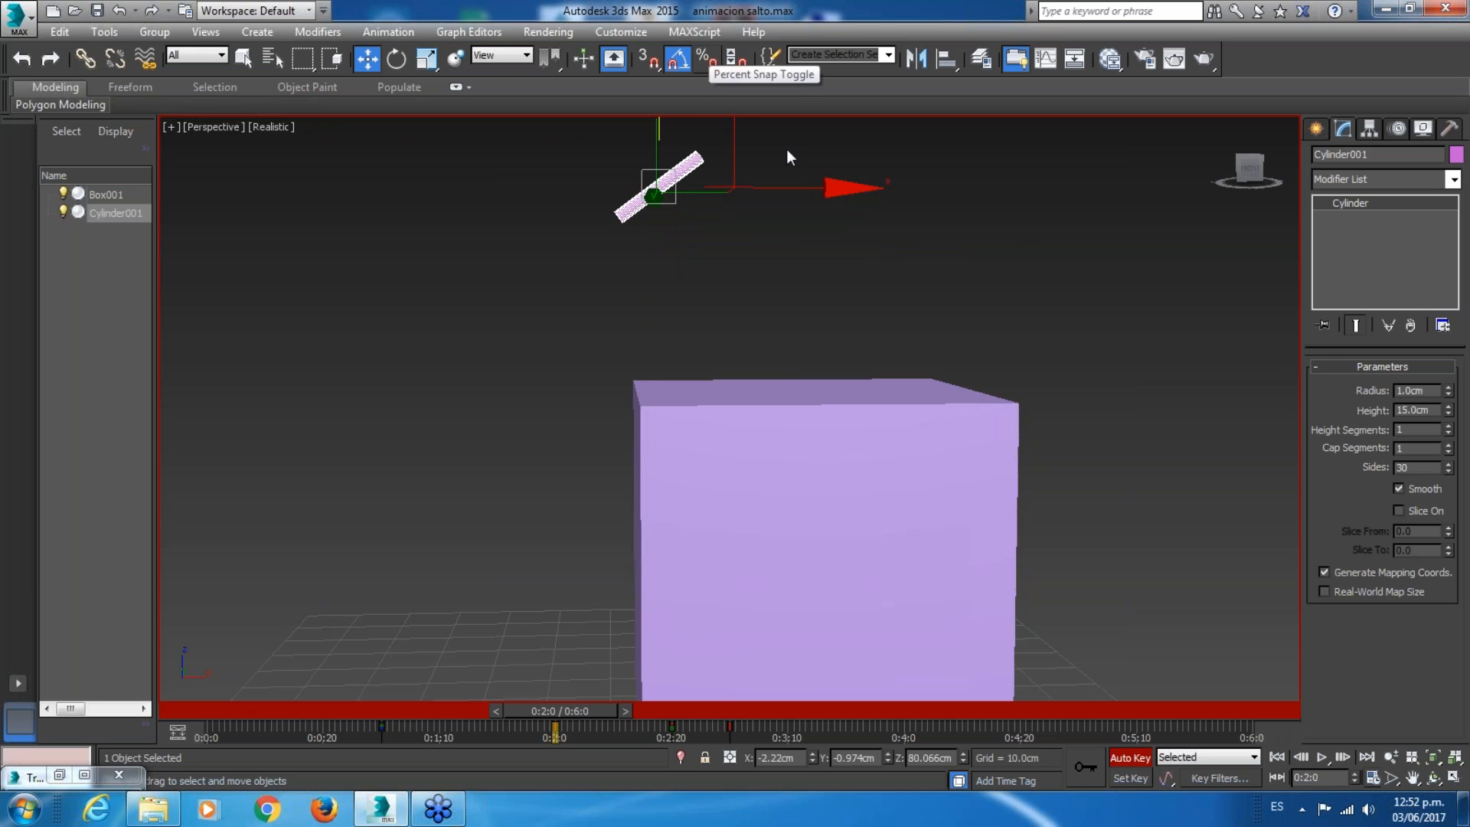
pyautogui.moveTo(812, 253); pyautogui.dragTo(809, 290, button='middle')
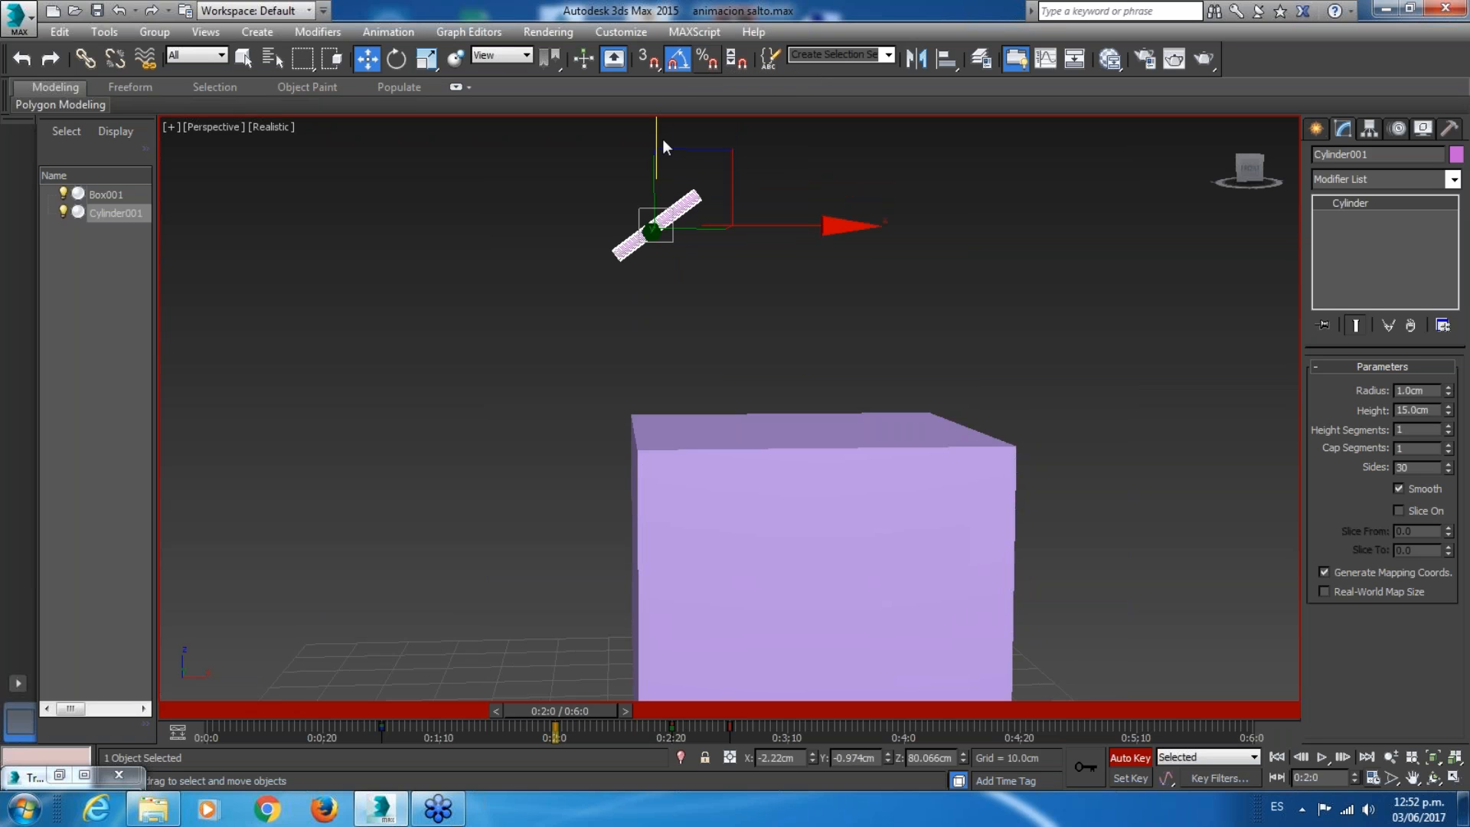
pyautogui.moveTo(663, 139); pyautogui.dragTo(663, 107)
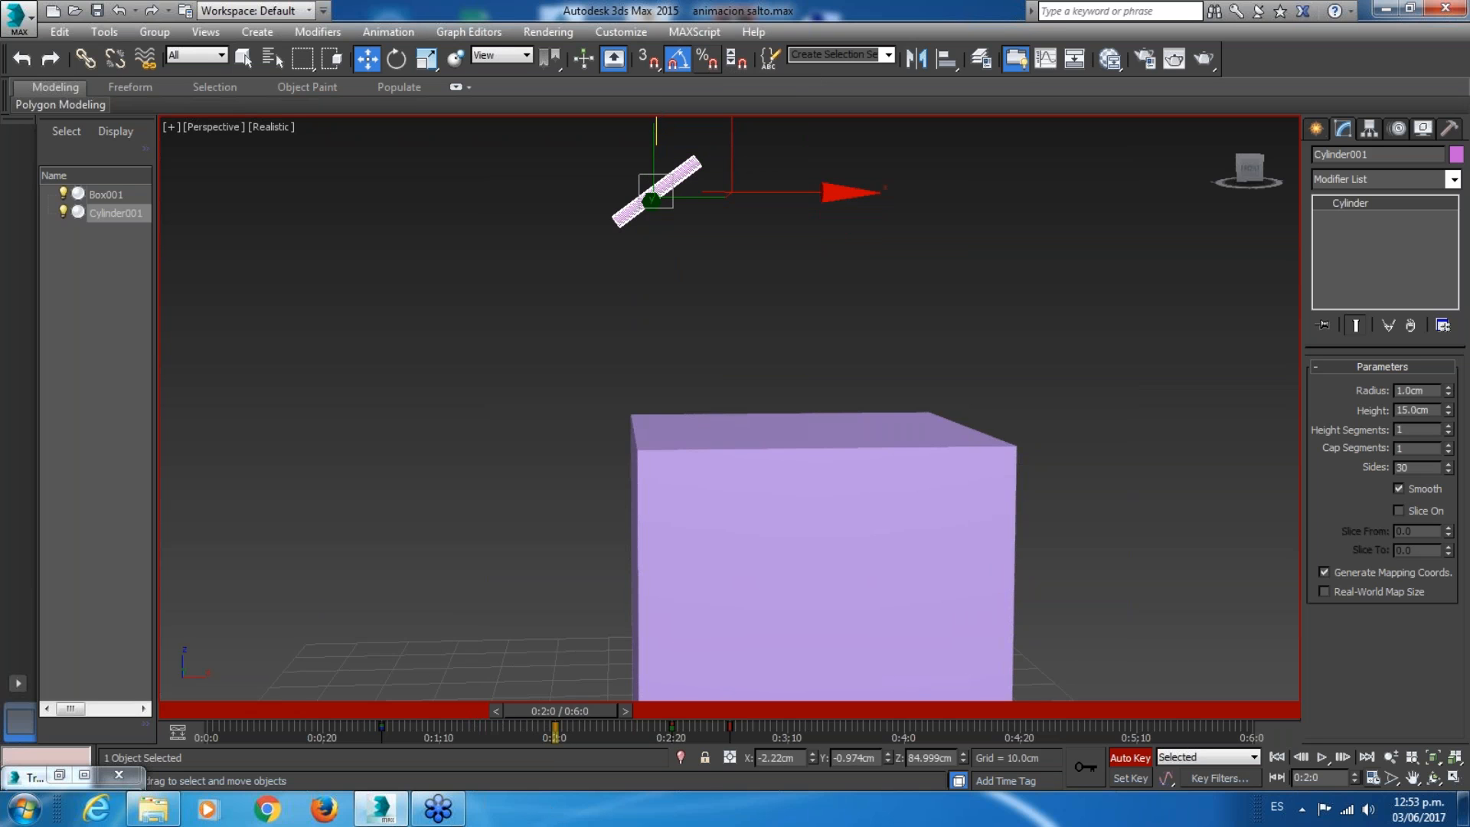
# Scrub to 0:2:20, bring the Dope Sheet back above the time slider and turn off Auto Key.
pyautogui.moveTo(558, 710); pyautogui.dragTo(688, 728)
pyautogui.press('w')
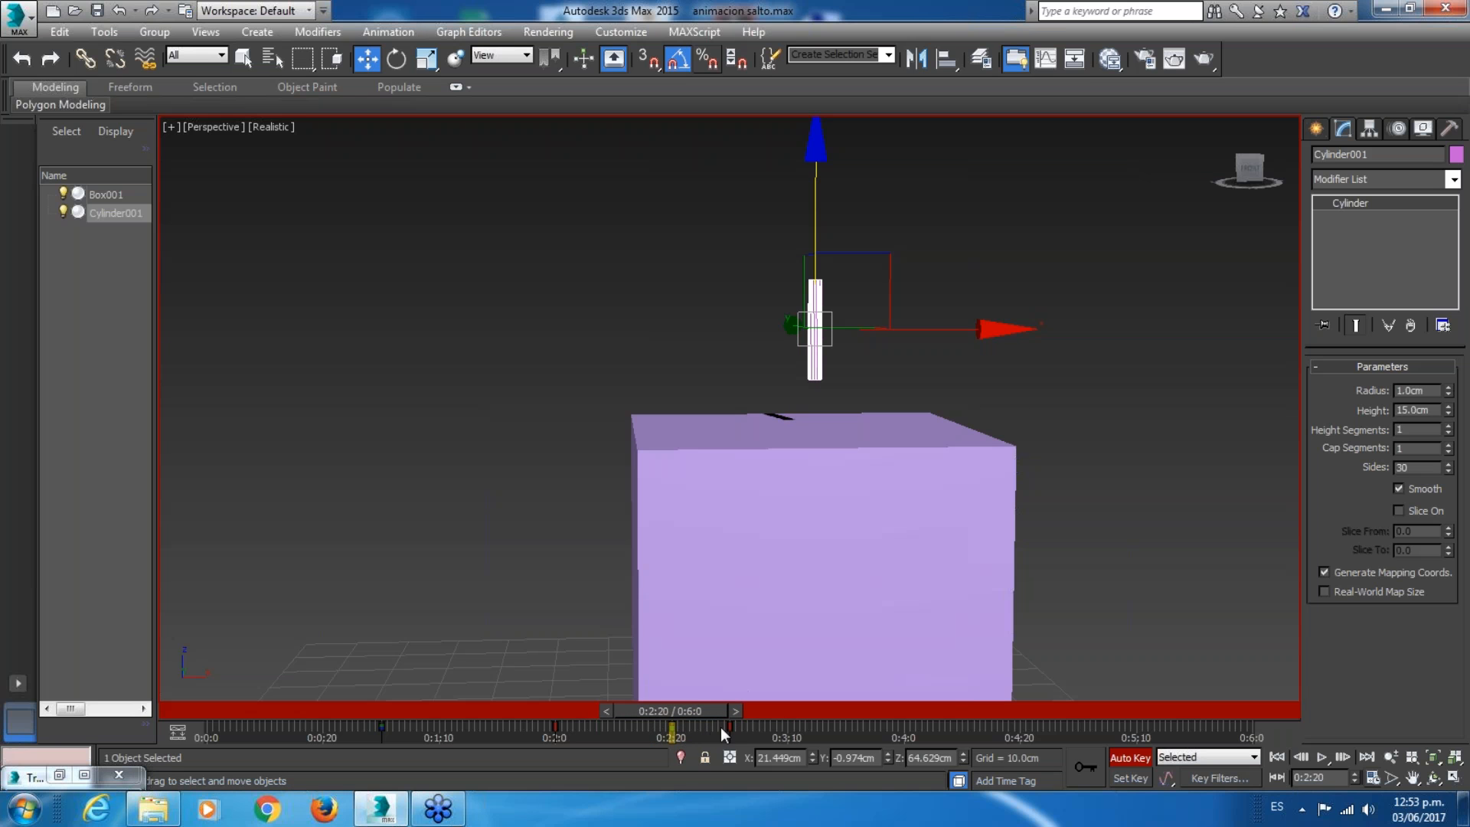
pyautogui.click(59, 775)
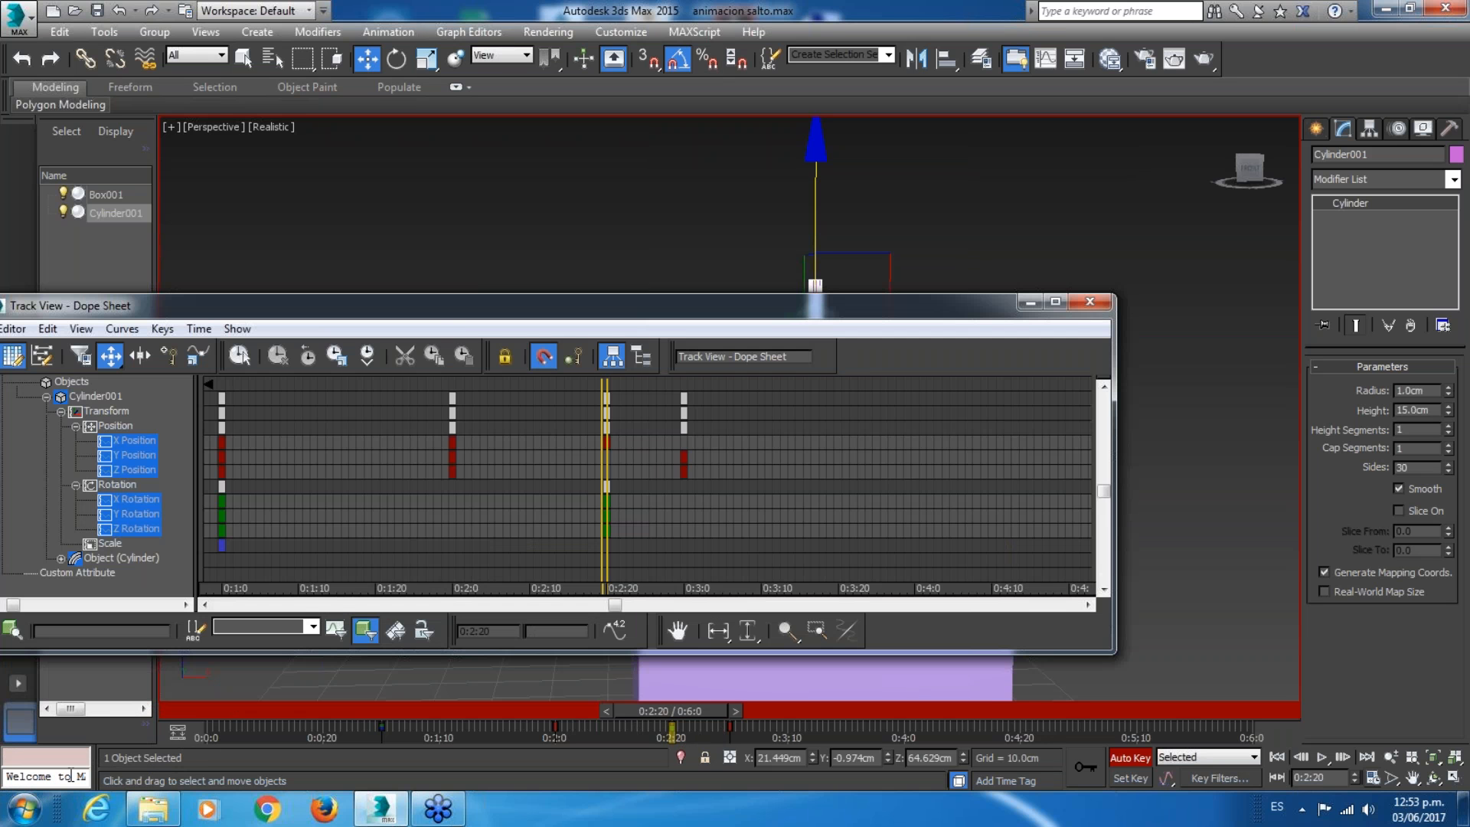
pyautogui.moveTo(516, 305); pyautogui.dragTo(515, 212)
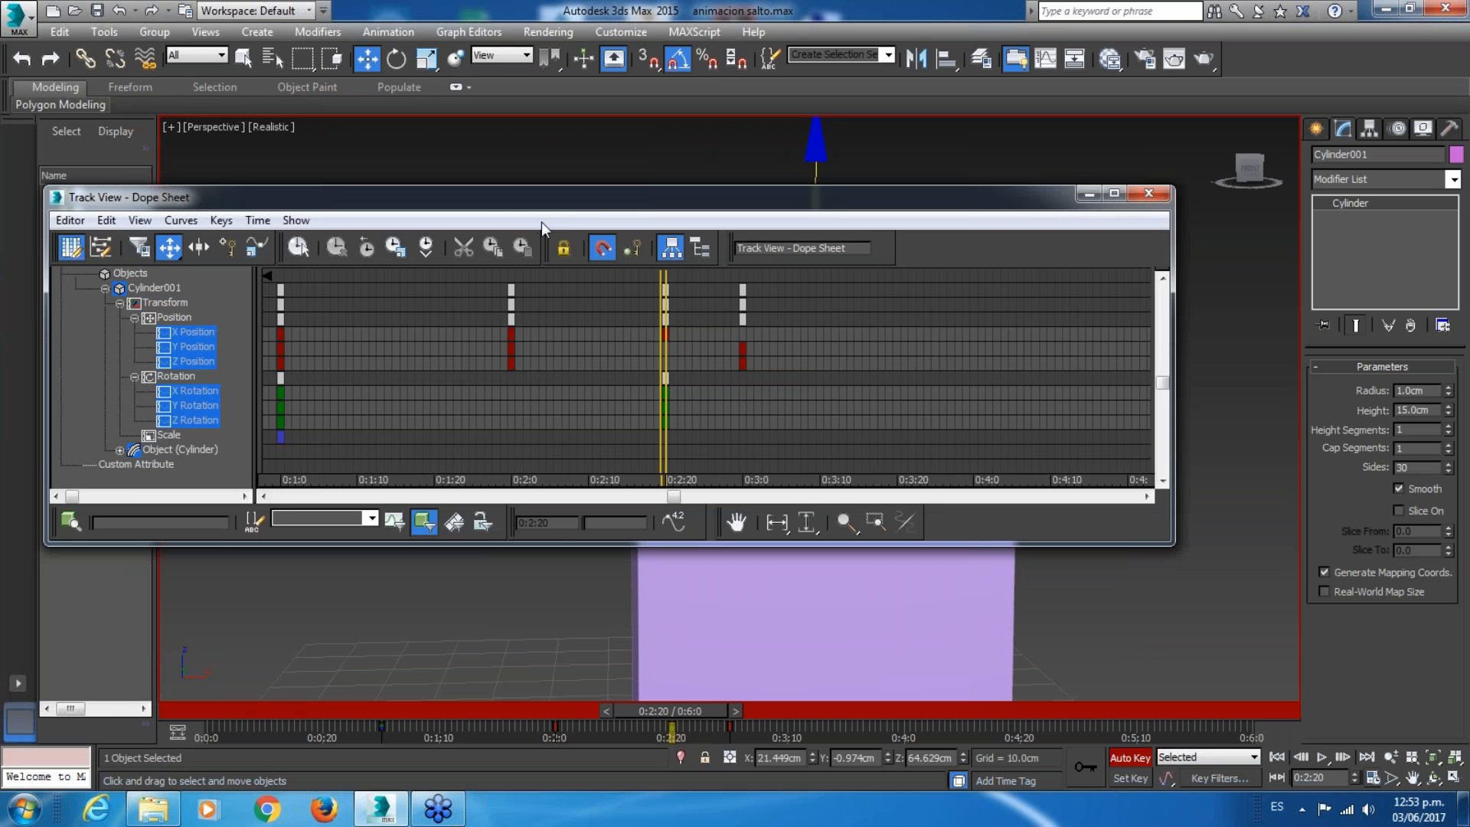
pyautogui.click(1140, 759)
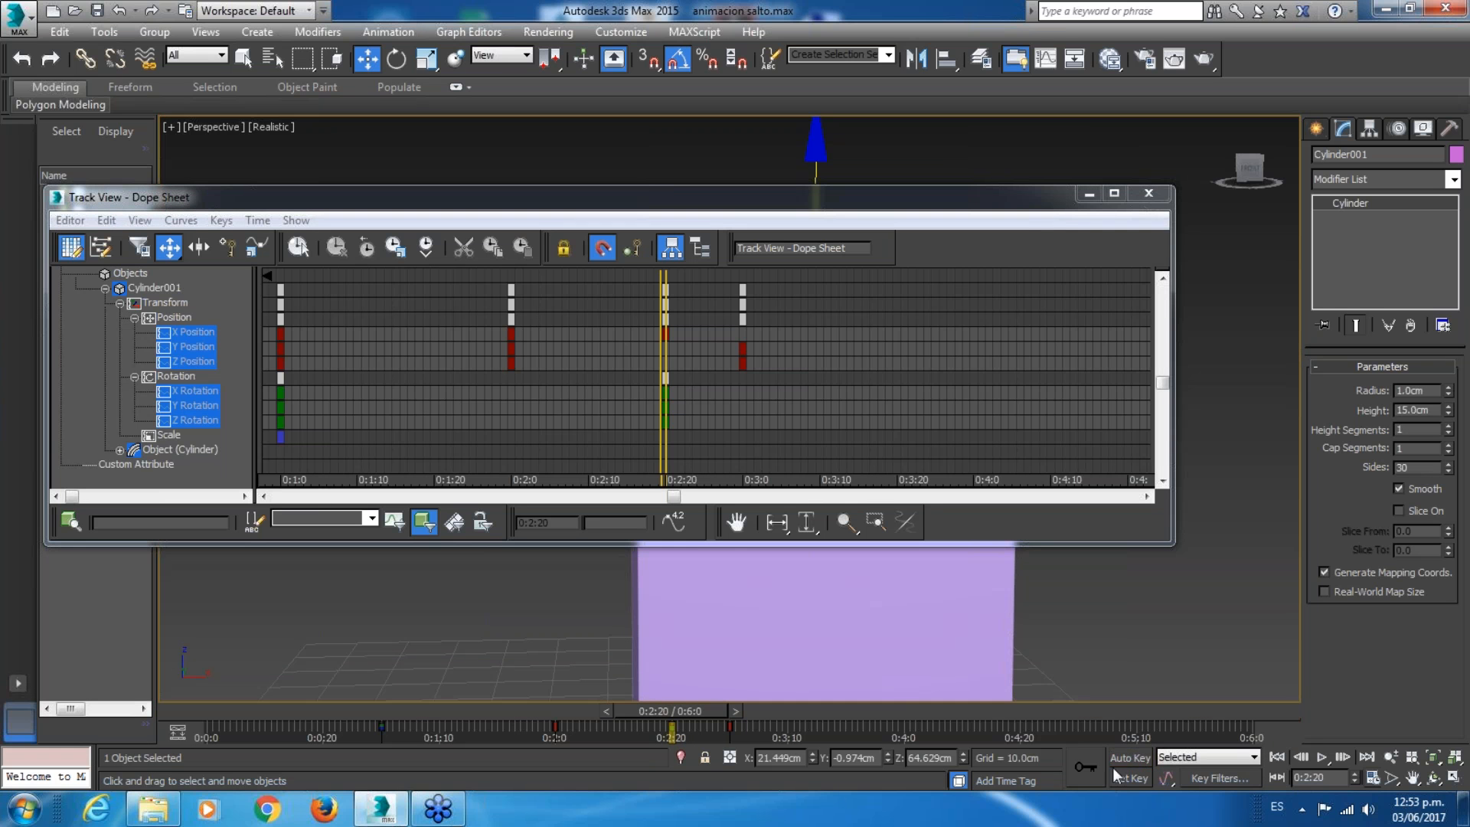
# Try the cylinder's last X Position key at 0:3:0 and scrub the landing to 0:2:27.
pyautogui.click(665, 332)
pyautogui.moveTo(666, 332); pyautogui.dragTo(746, 337)
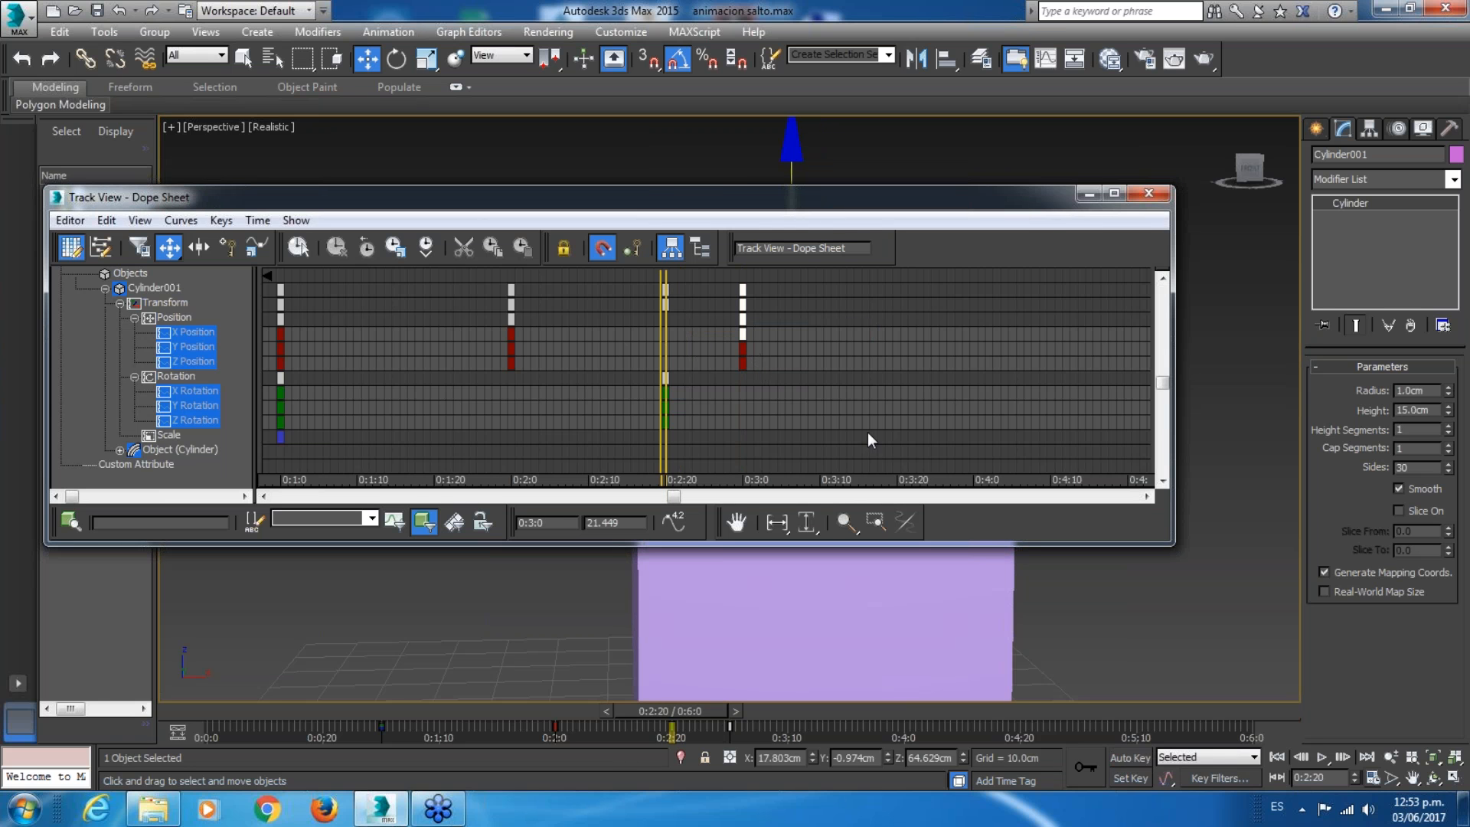
pyautogui.click(1089, 194)
pyautogui.moveTo(677, 710); pyautogui.dragTo(719, 724)
pyautogui.press('w')
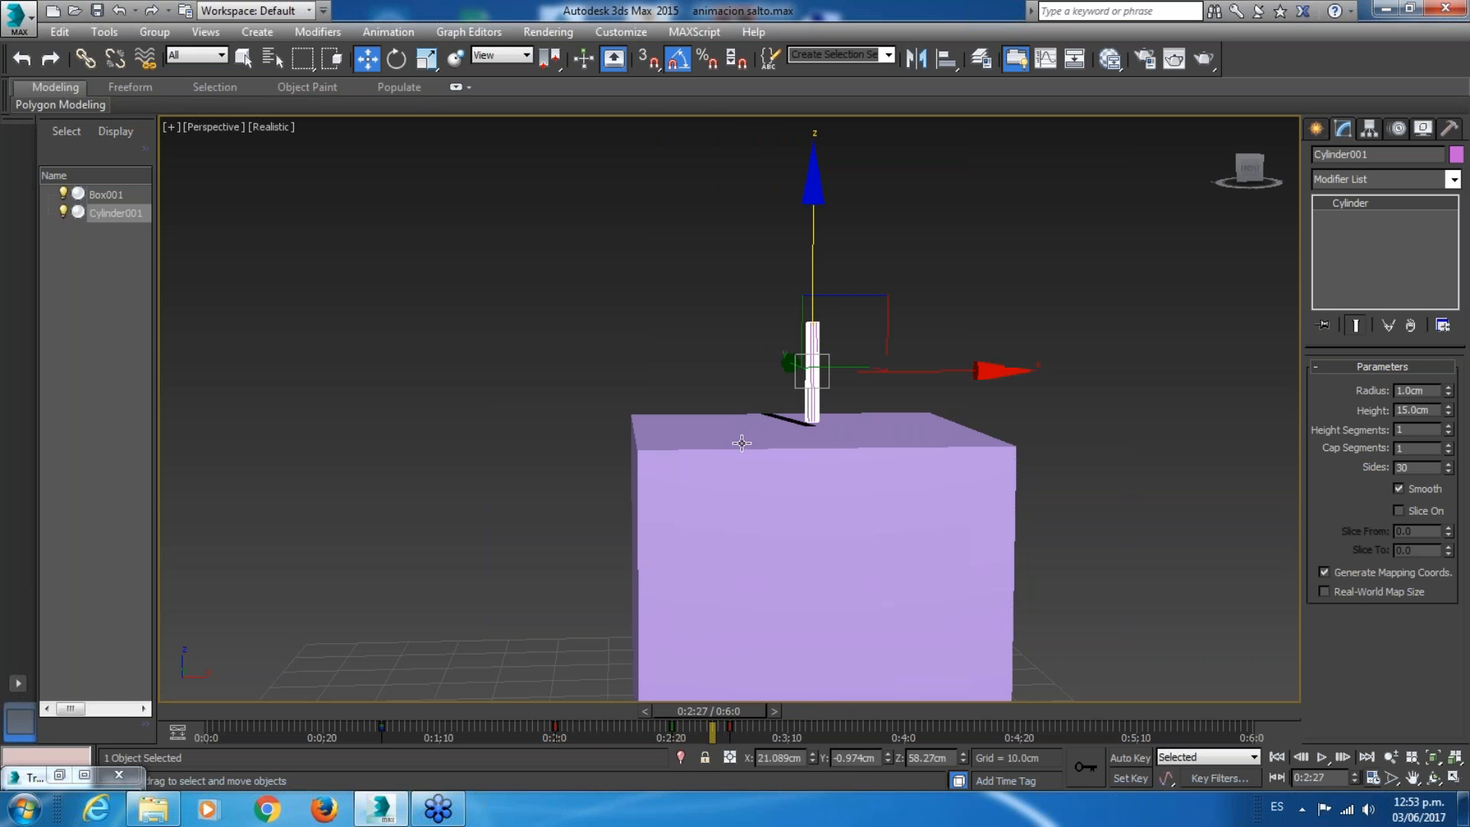
# Examine the cylinder's landing on the box from close up, scrubbing around 0:2:20 to 0:2:27.
pyautogui.scroll(8, 744, 440)
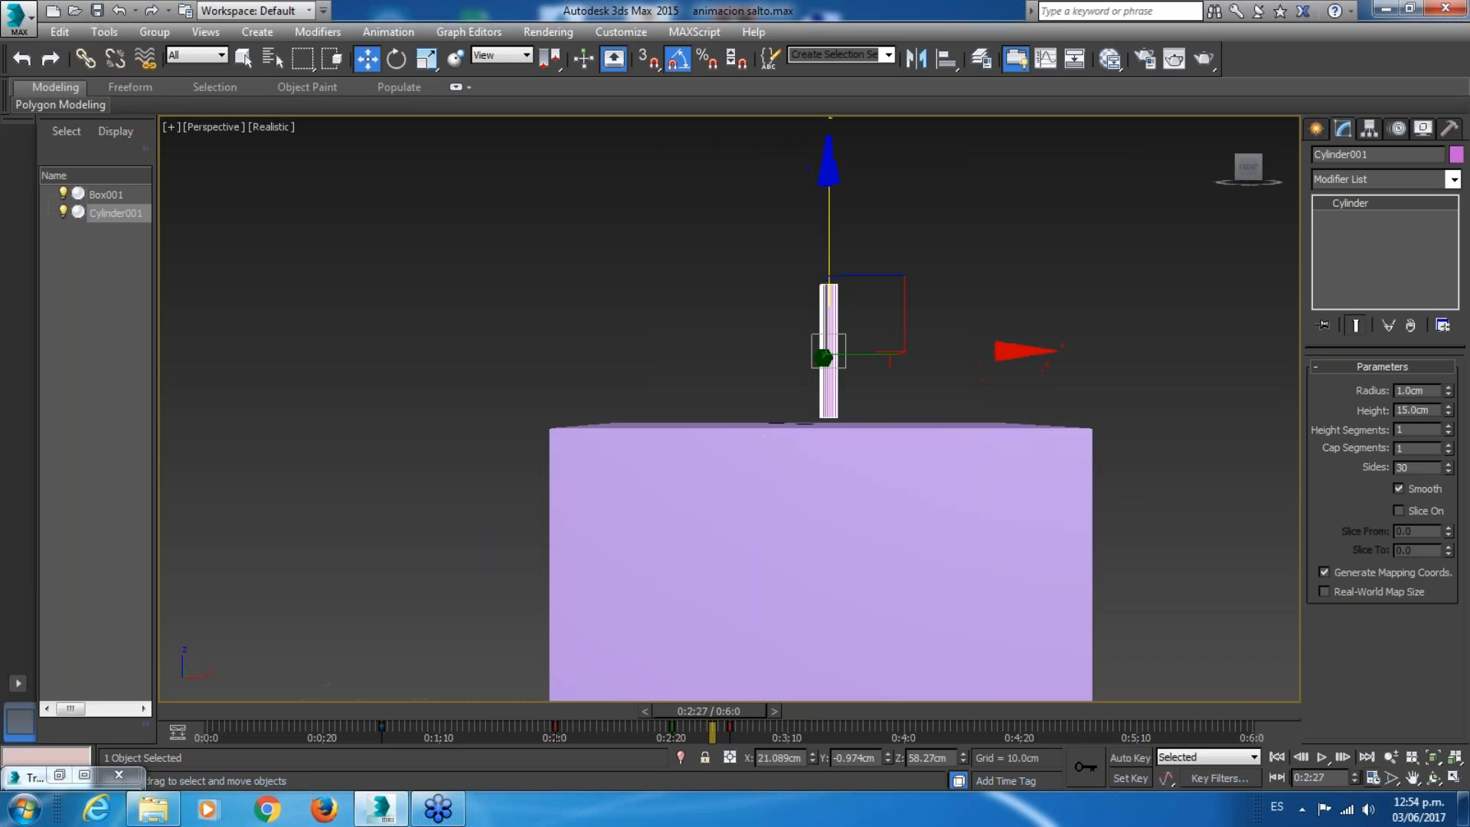
pyautogui.click(705, 674)
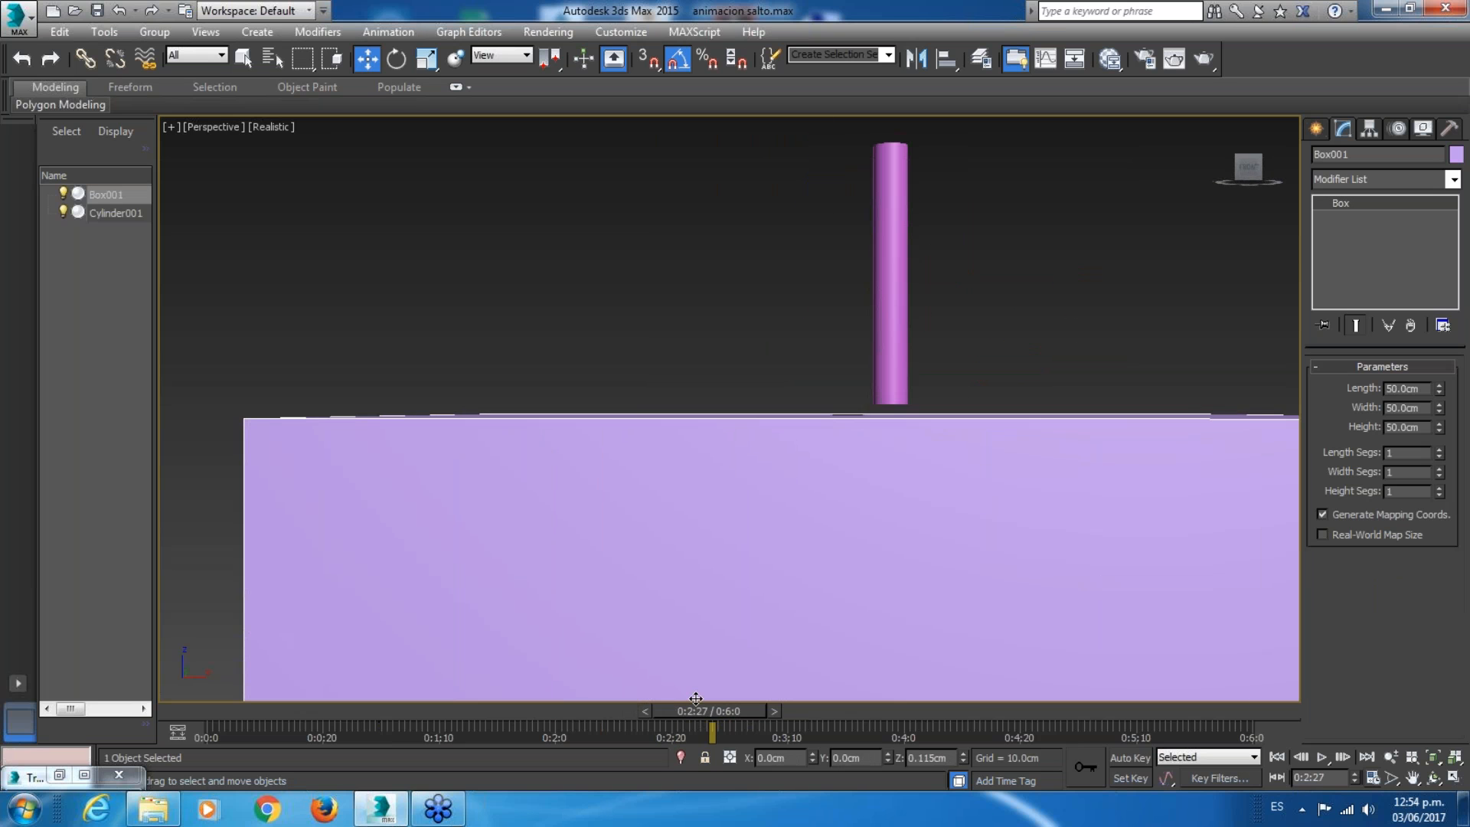
pyautogui.moveTo(706, 729); pyautogui.dragTo(675, 707)
pyautogui.press('w')
pyautogui.click(846, 273)
pyautogui.moveTo(836, 336); pyautogui.dragTo(847, 441, button='middle')
pyautogui.scroll(-2, 832, 352)
pyautogui.moveTo(676, 710); pyautogui.dragTo(703, 733)
pyautogui.press('w')
pyautogui.moveTo(883, 276)
pyautogui.keyDown('alt'); pyautogui.mouseDown(button='middle')
pyautogui.moveTo(896, 269)
pyautogui.moveTo(896, 287)
pyautogui.mouseUp(button='middle'); pyautogui.keyUp('alt')
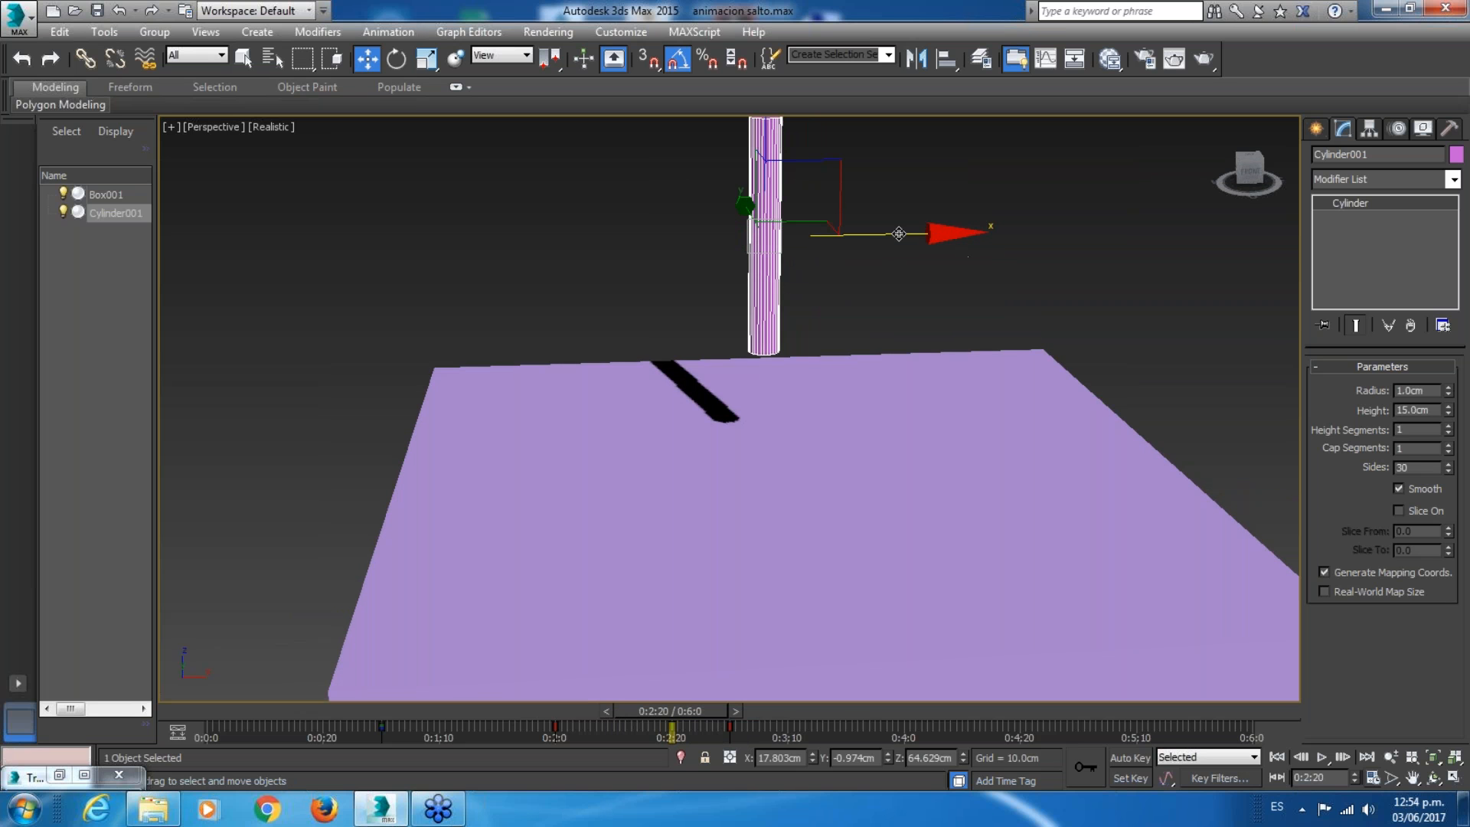
# Return the last X Position key to 0:2:20 in the Dope Sheet and scrub to 0:2:24.
pyautogui.click(58, 775)
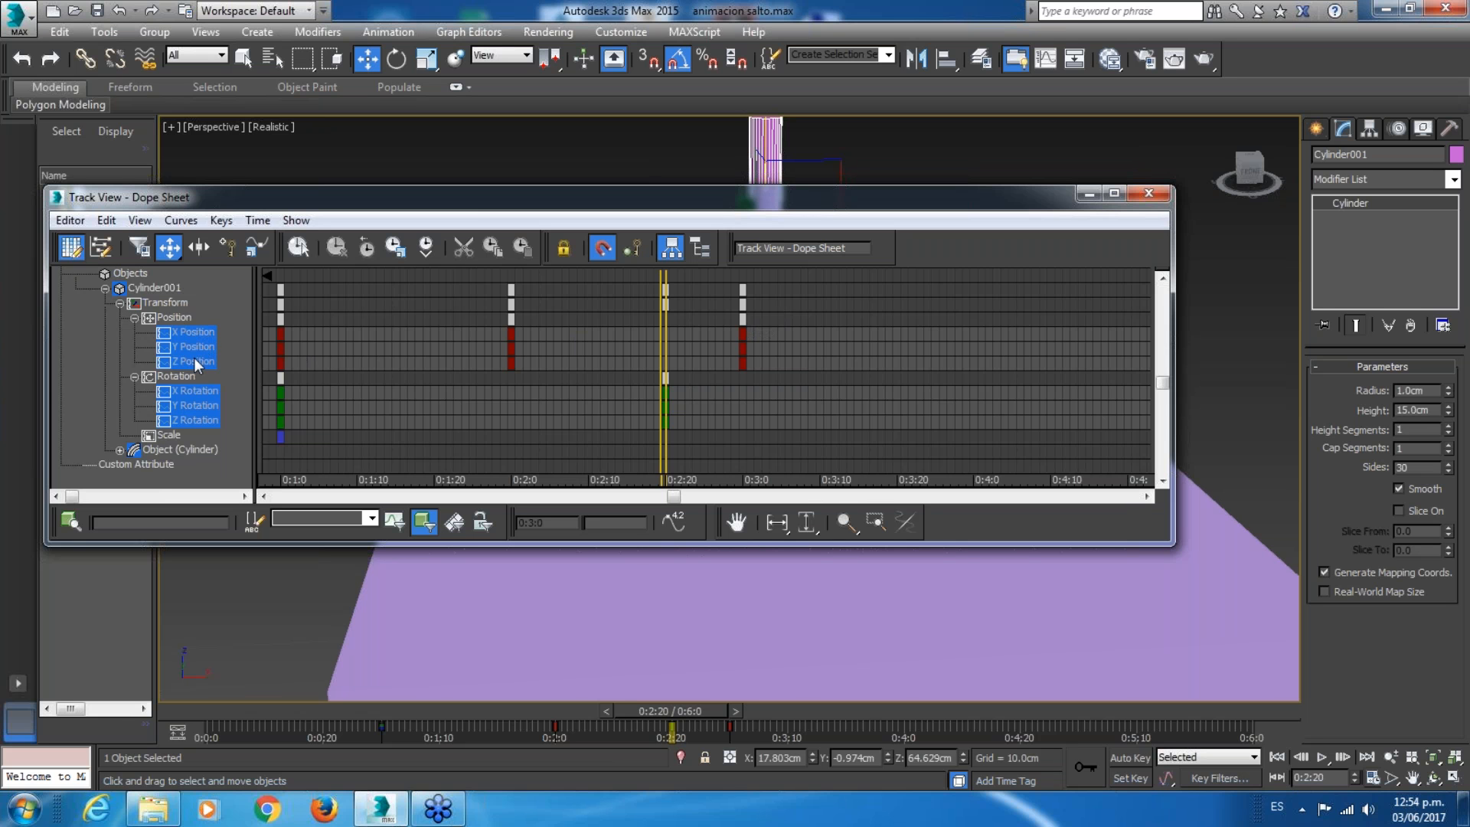
pyautogui.click(739, 333)
pyautogui.moveTo(742, 334); pyautogui.dragTo(670, 337)
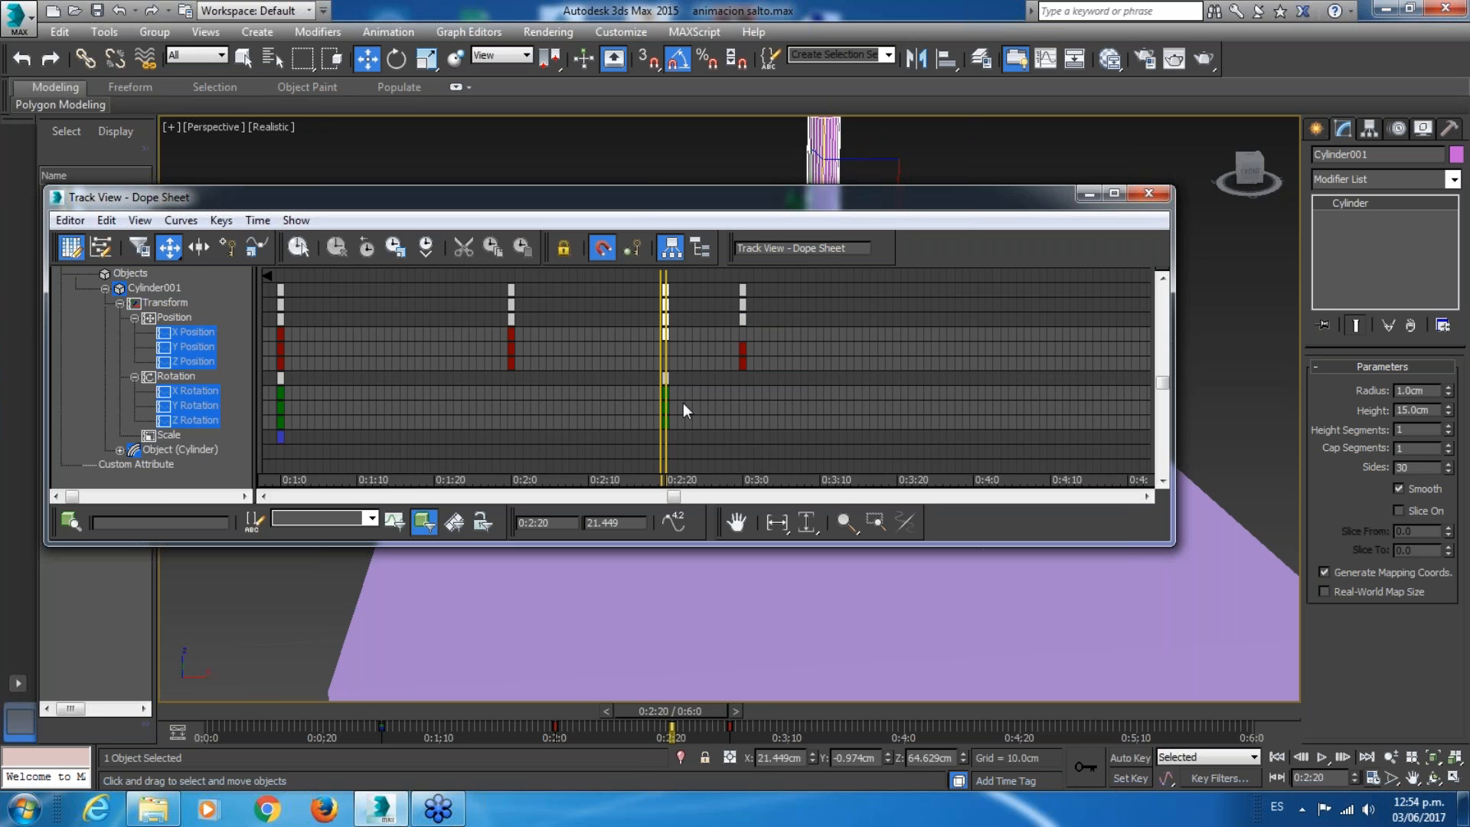
pyautogui.moveTo(665, 351); pyautogui.dragTo(695, 351)
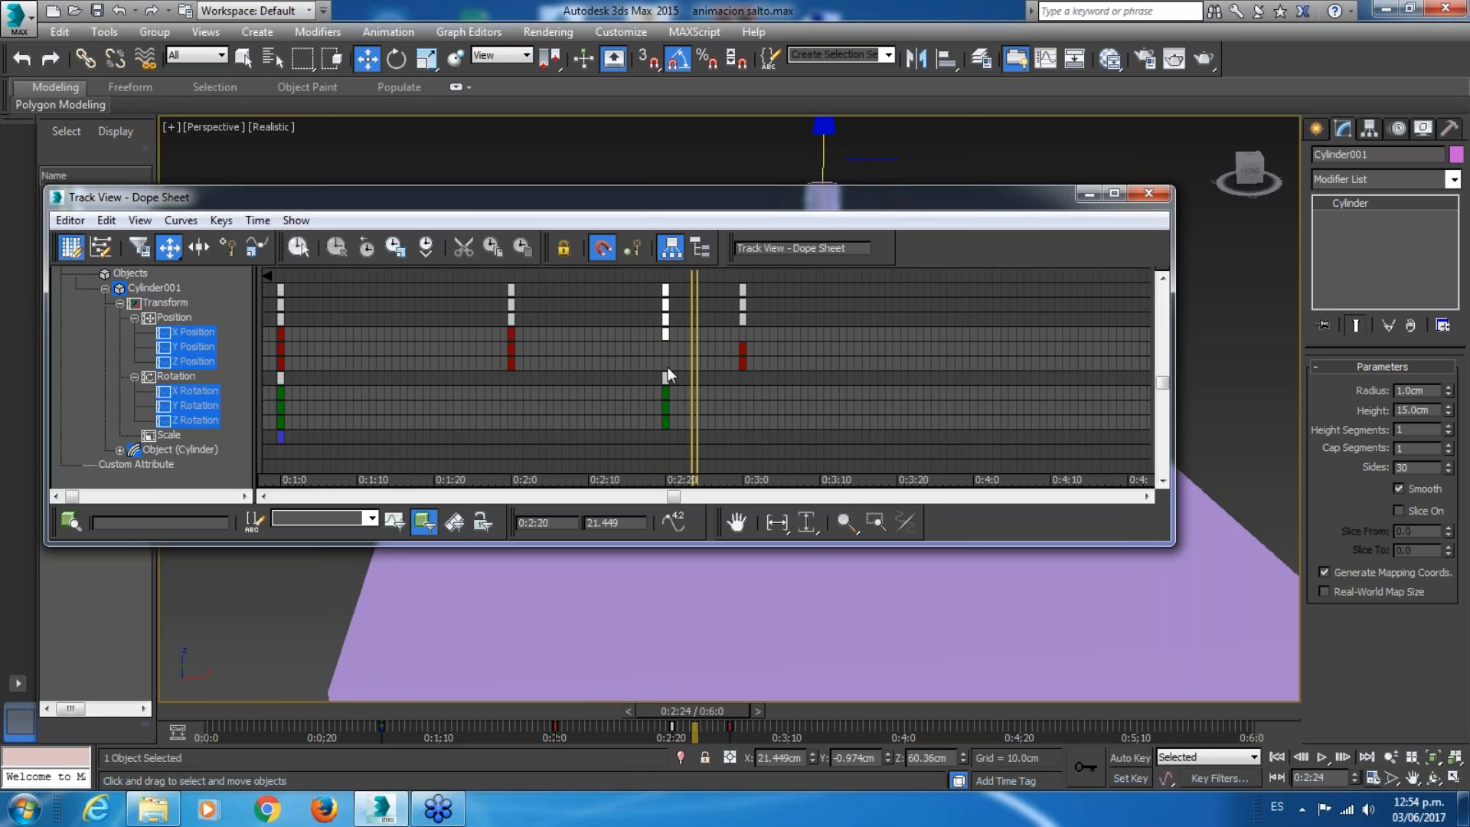
pyautogui.click(679, 357)
# Minimize the Dope Sheet and review the jump over the box, scrubbing backward to 0:1:16.
pyautogui.click(1087, 196)
pyautogui.moveTo(693, 712); pyautogui.dragTo(655, 712)
pyautogui.keyDown('alt'); pyautogui.moveTo(905, 497); pyautogui.dragTo(904, 470, button='middle'); pyautogui.keyUp('alt')
pyautogui.press('q')
pyautogui.moveTo(679, 710); pyautogui.dragTo(494, 736)
pyautogui.scroll(-2, 769, 410)
pyautogui.scroll(-3, 773, 429)
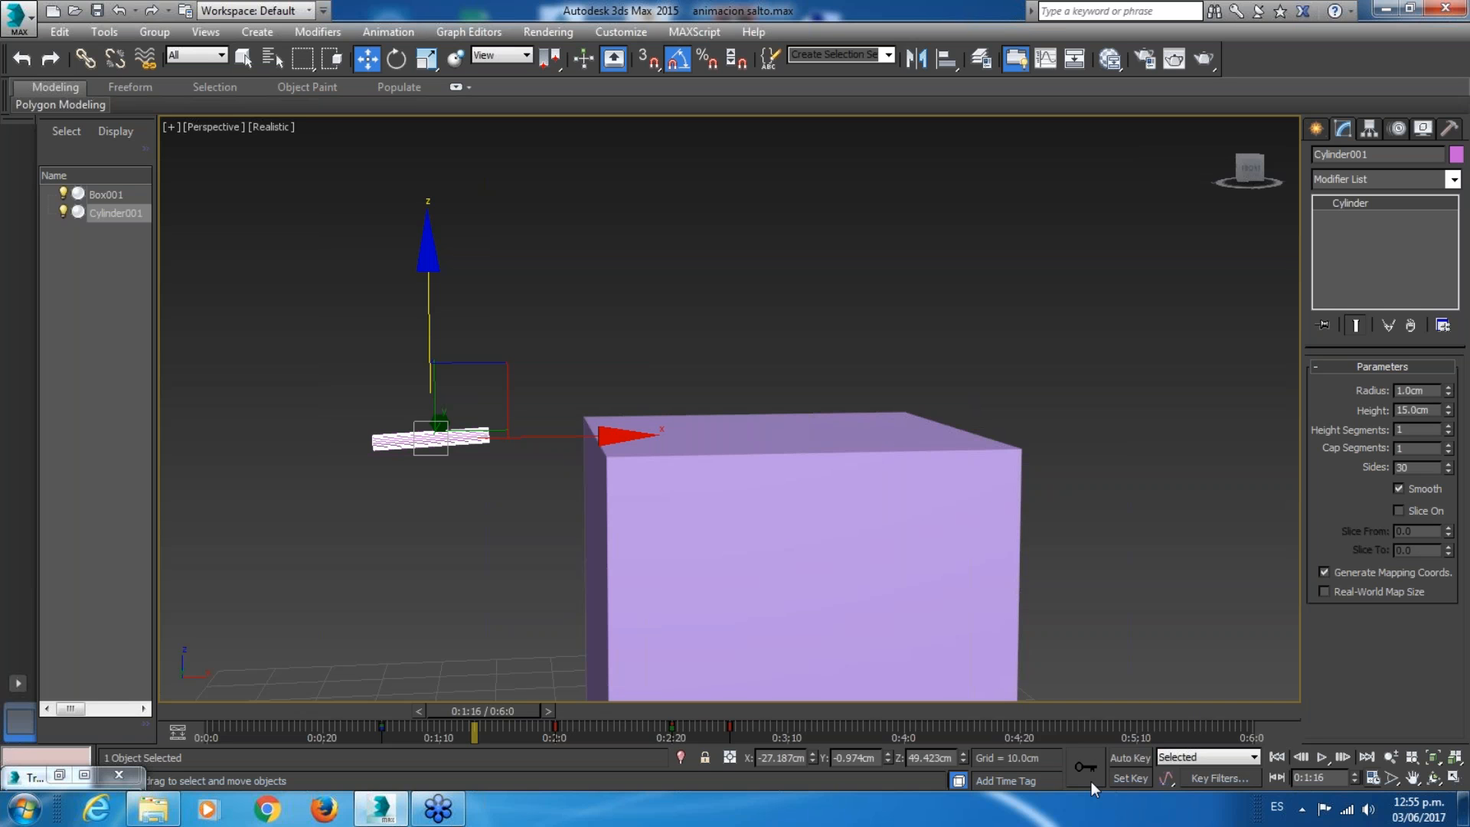
pyautogui.scroll(3, 1091, 781)
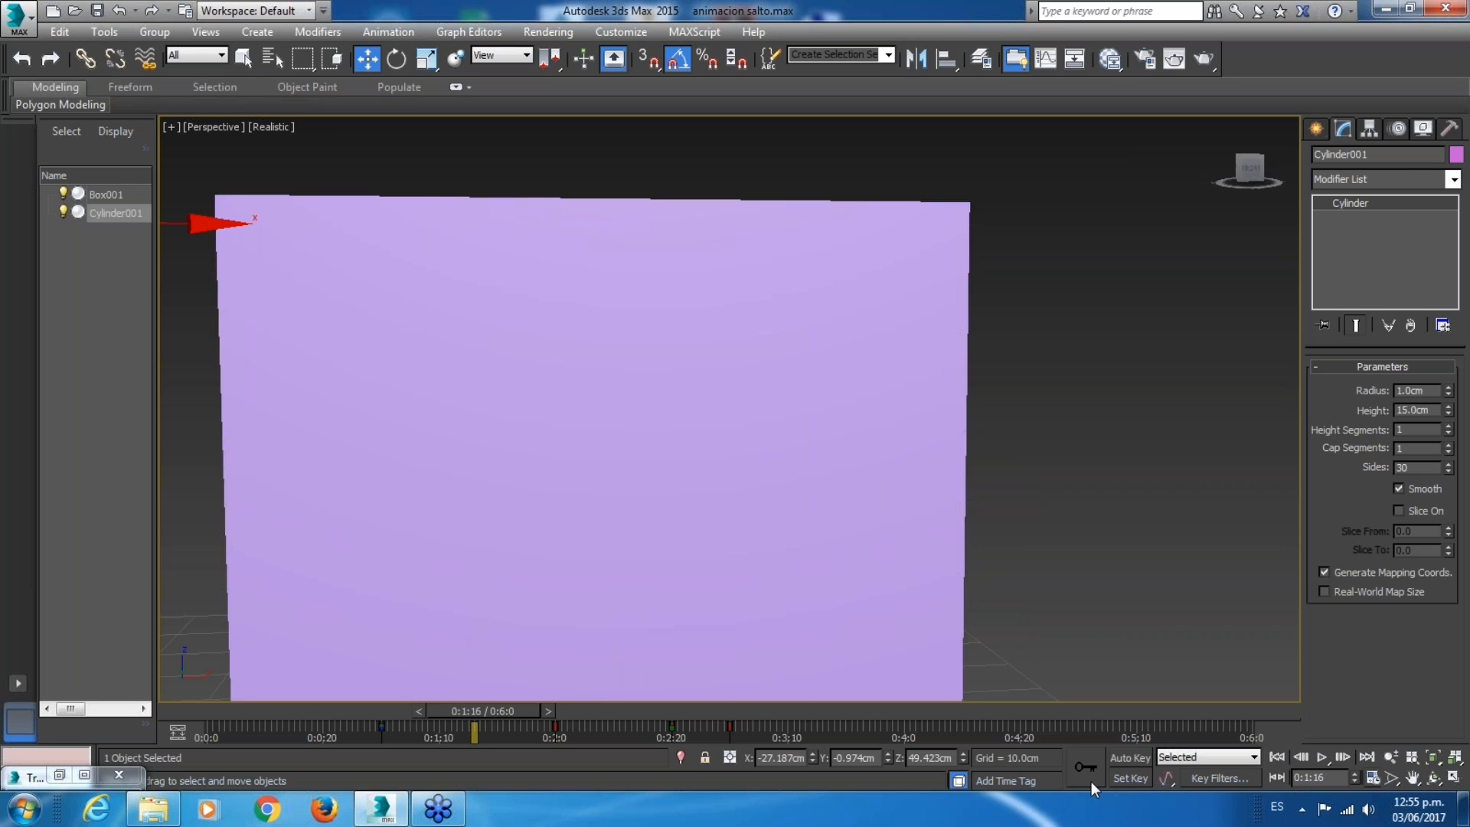
pyautogui.scroll(-3, 574, 617)
pyautogui.scroll(1, 558, 619)
# Review the whole jump from 0:1:0 through its peak at 0:2:0 to 0:2:20.
pyautogui.moveTo(519, 712); pyautogui.dragTo(421, 718)
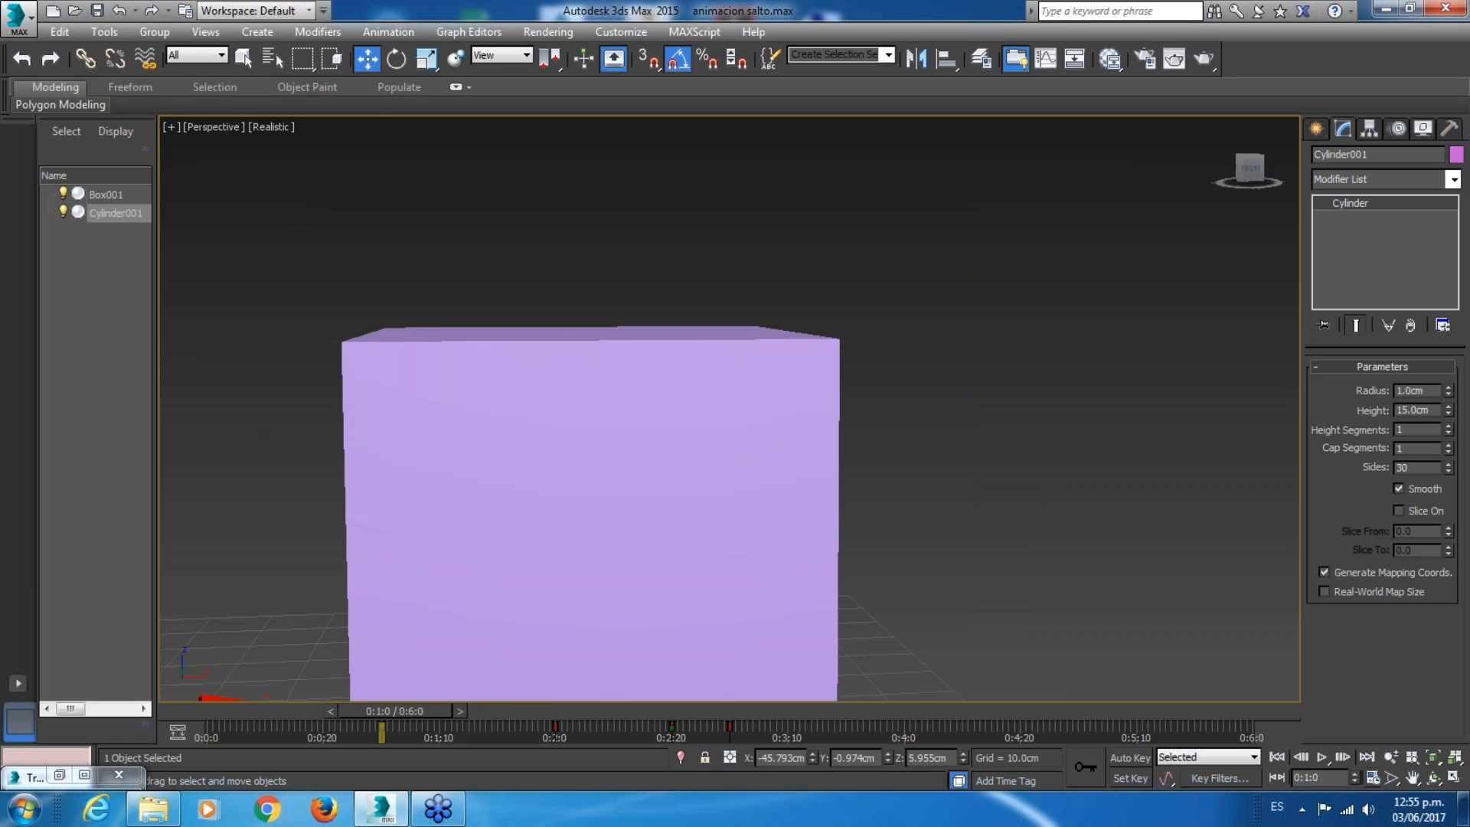
pyautogui.moveTo(482, 509); pyautogui.dragTo(879, 490, button='middle')
pyautogui.moveTo(382, 717); pyautogui.dragTo(568, 733)
pyautogui.press('w')
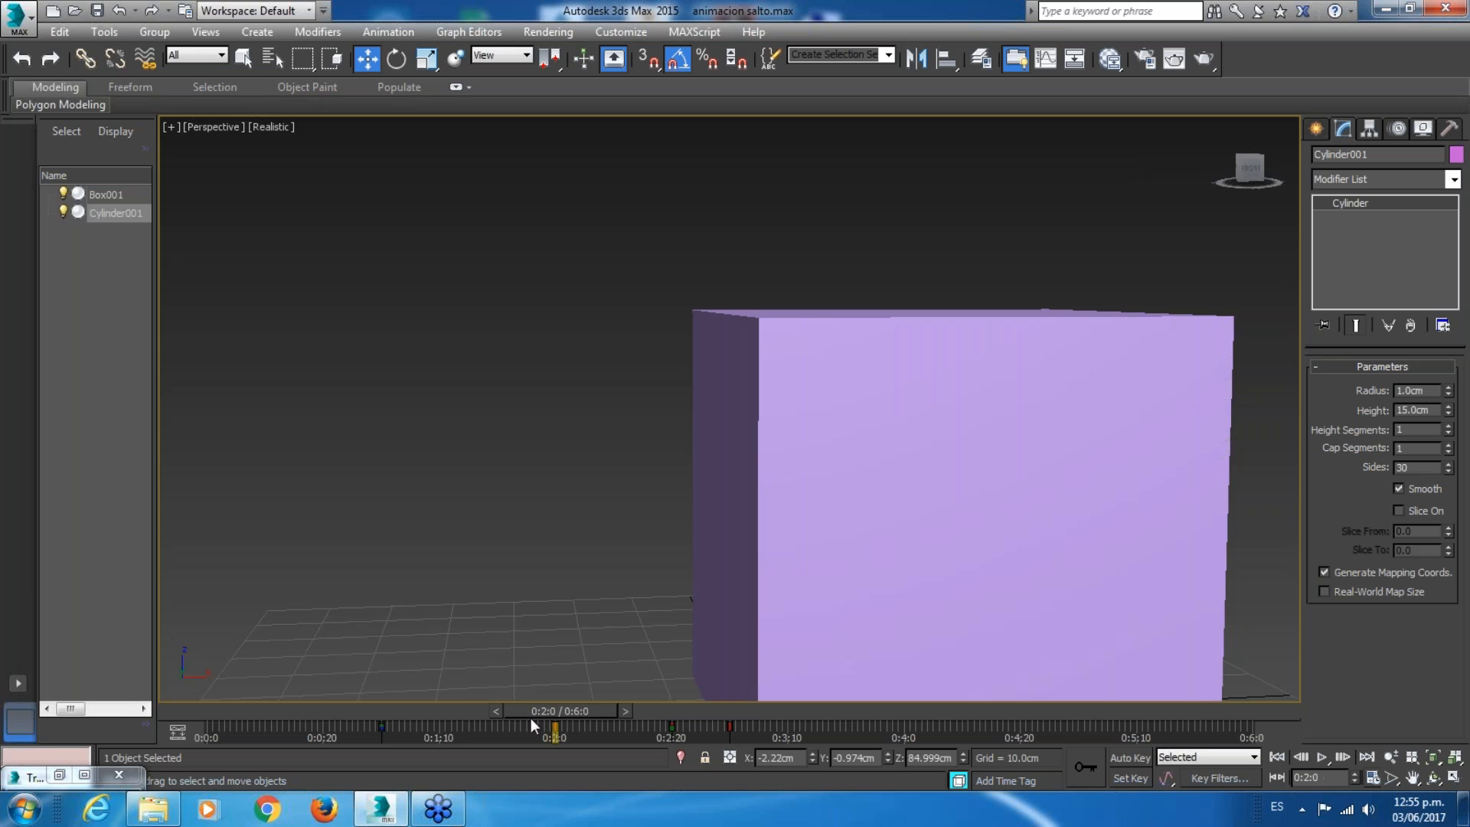
pyautogui.scroll(-3, 577, 618)
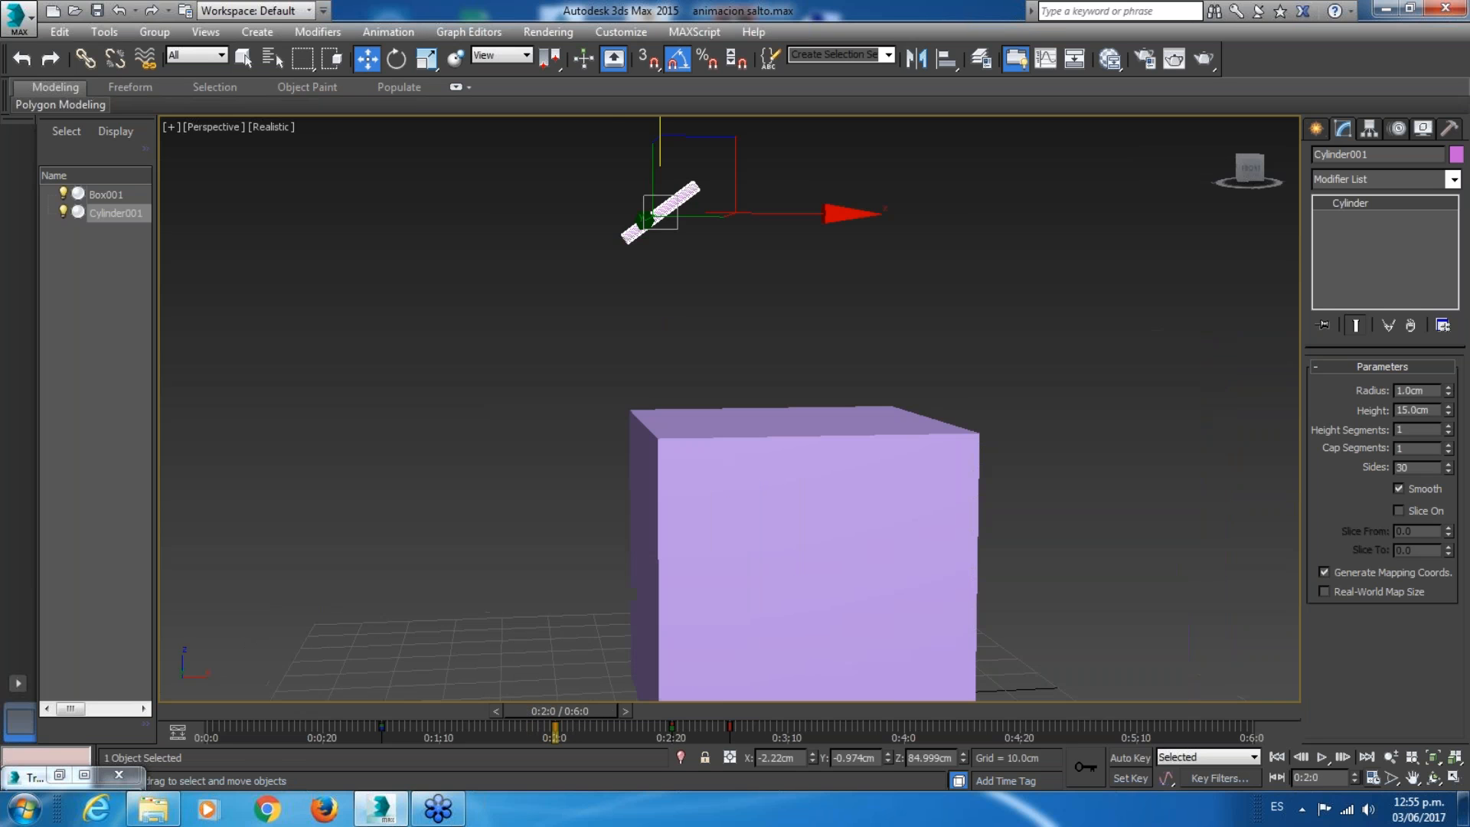
pyautogui.moveTo(538, 710); pyautogui.dragTo(543, 747)
pyautogui.press('w')
pyautogui.moveTo(567, 715); pyautogui.dragTo(686, 731)
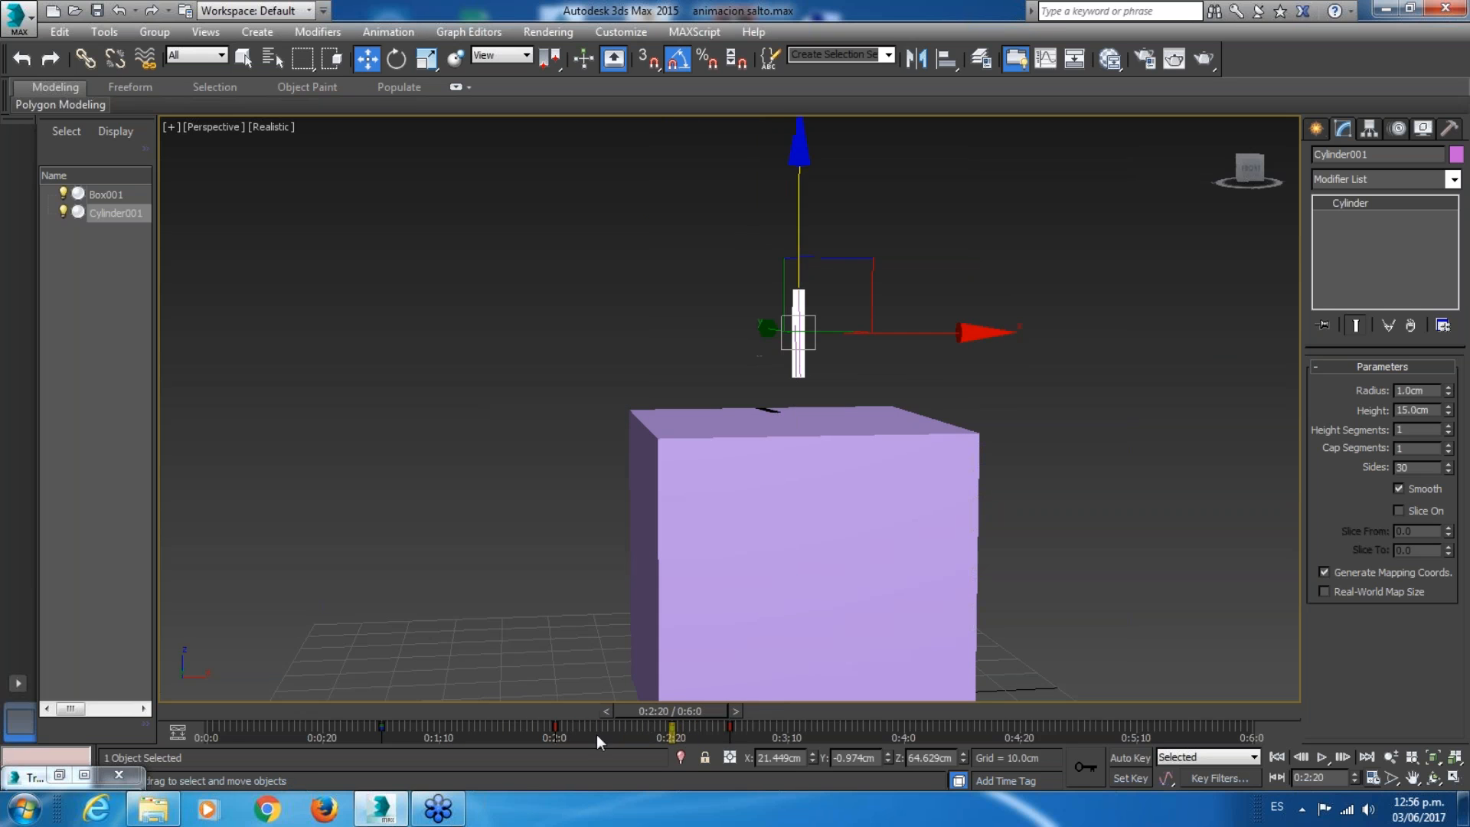
# Close the Dope Sheet and start a new empty scene in the four-viewport layout.
pyautogui.click(59, 775)
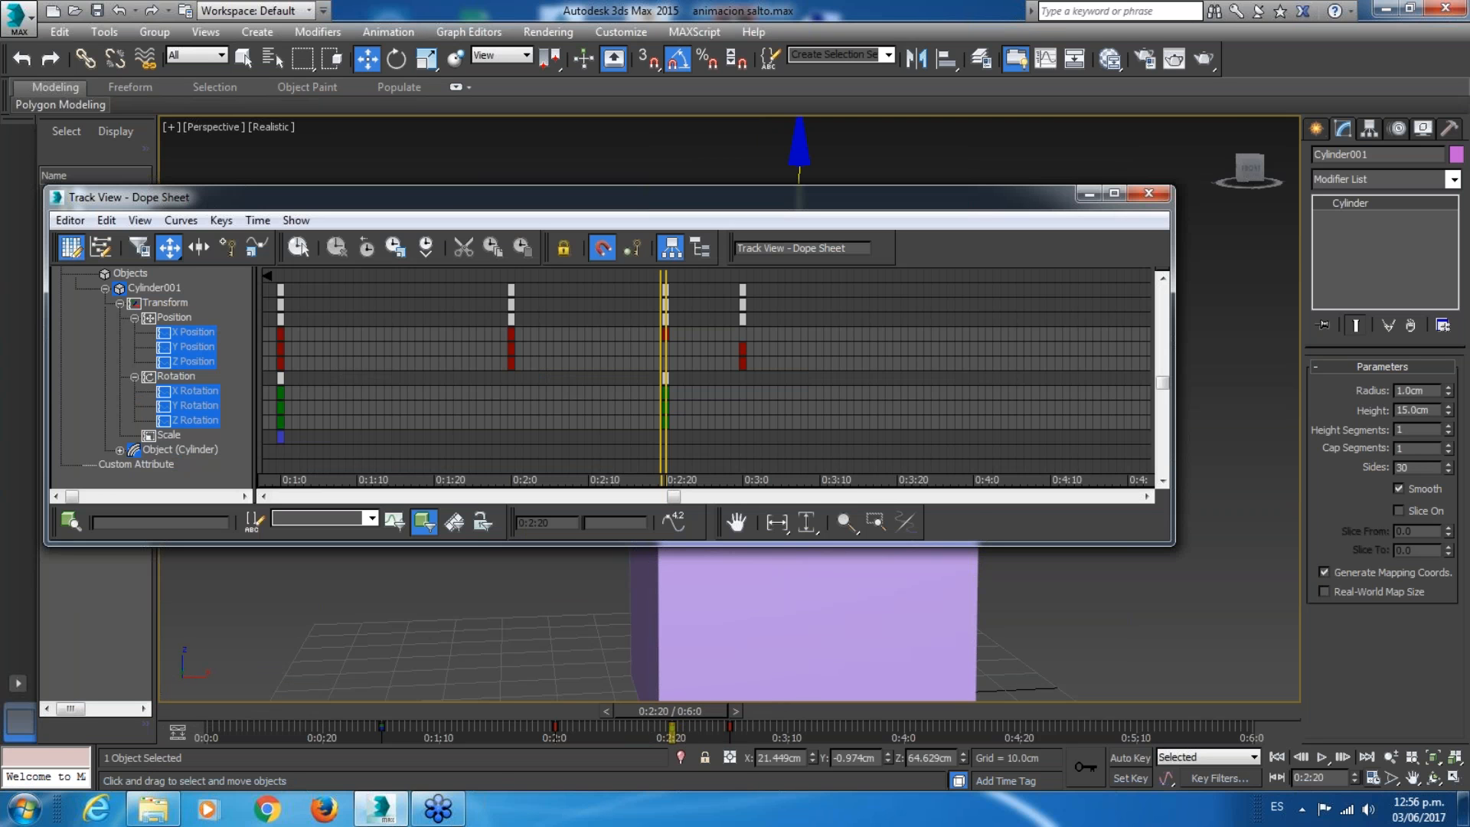
pyautogui.click(1149, 193)
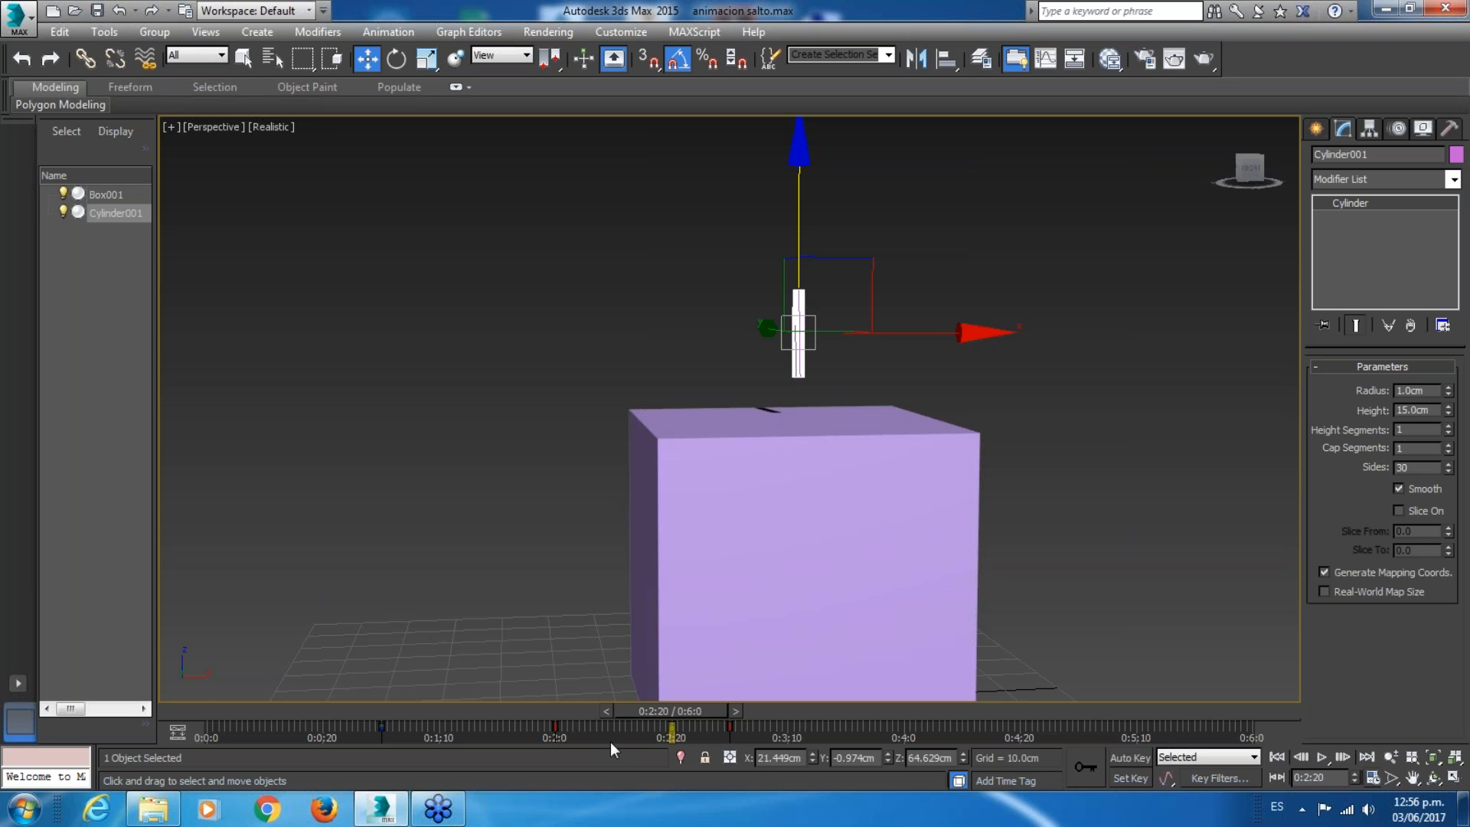
pyautogui.click(52, 10)
pyautogui.click(725, 457)
pyautogui.hotkey('alt', 'w')
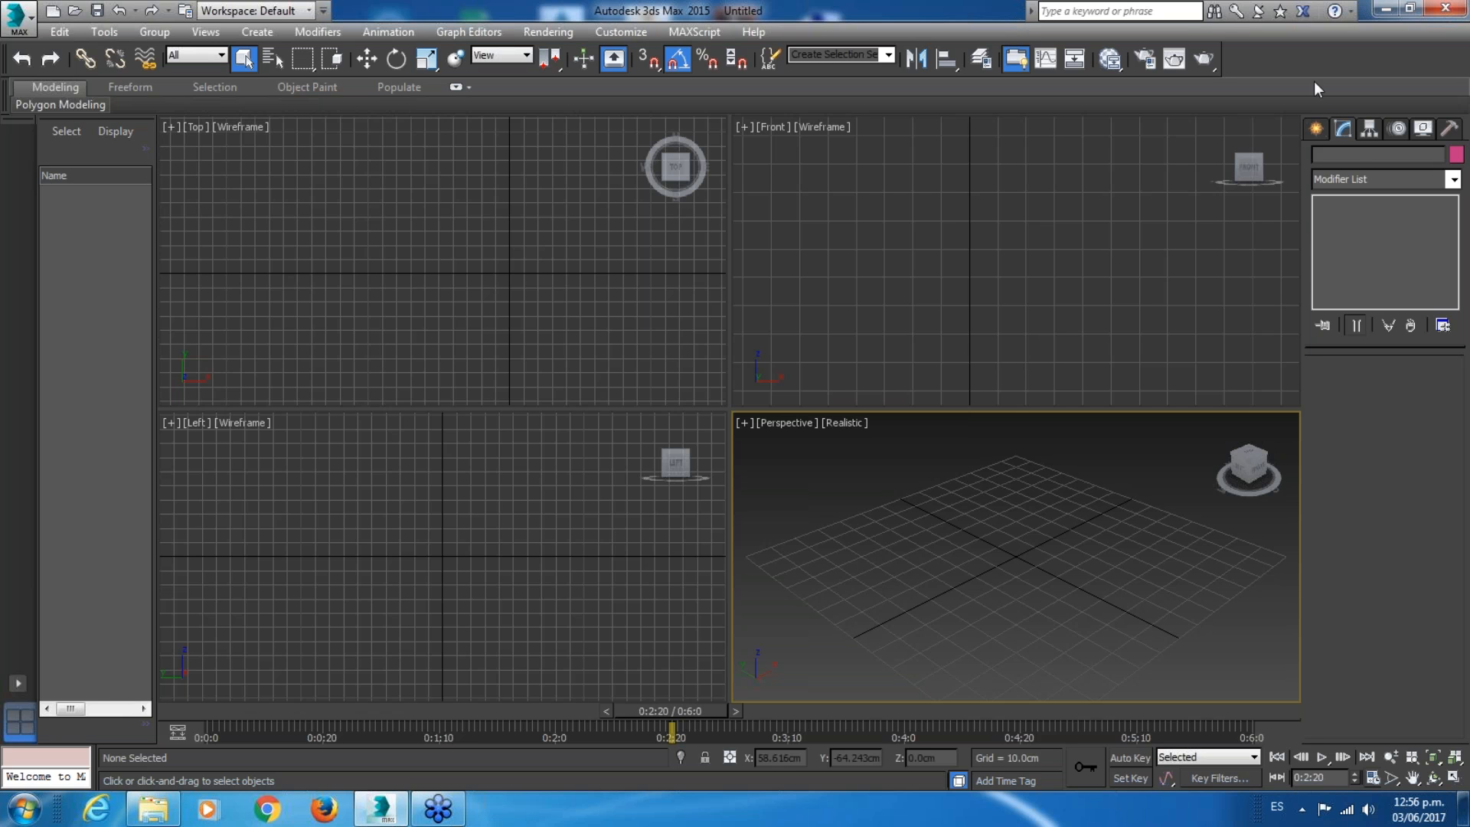
# Create a cylinder about 3.7 cm in radius and 40.6 cm high near the Perspective grid's centre and open its parameters for editing.
pyautogui.click(1316, 129)
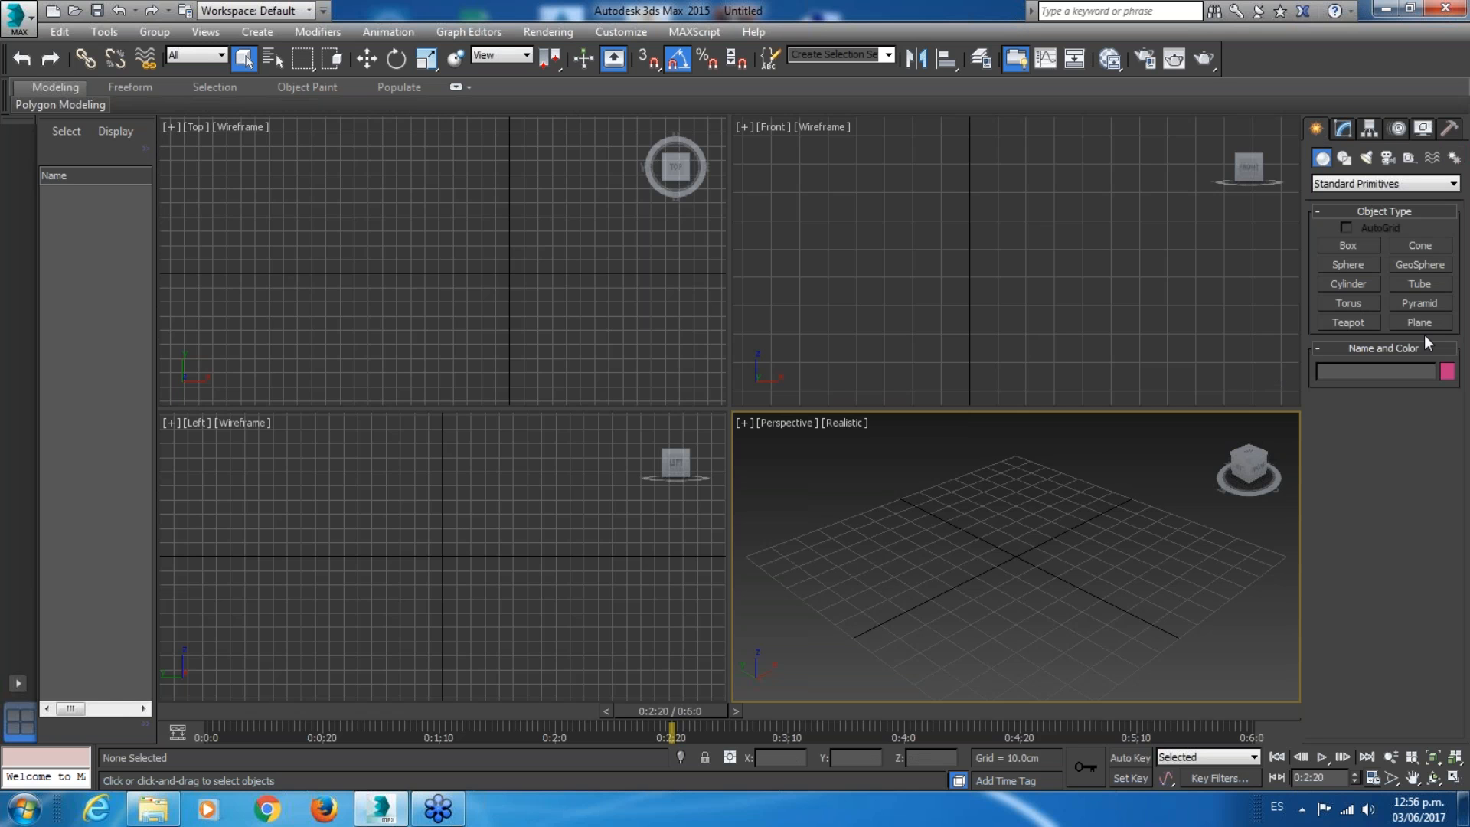
pyautogui.click(1350, 285)
pyautogui.moveTo(1015, 562); pyautogui.dragTo(1019, 564)
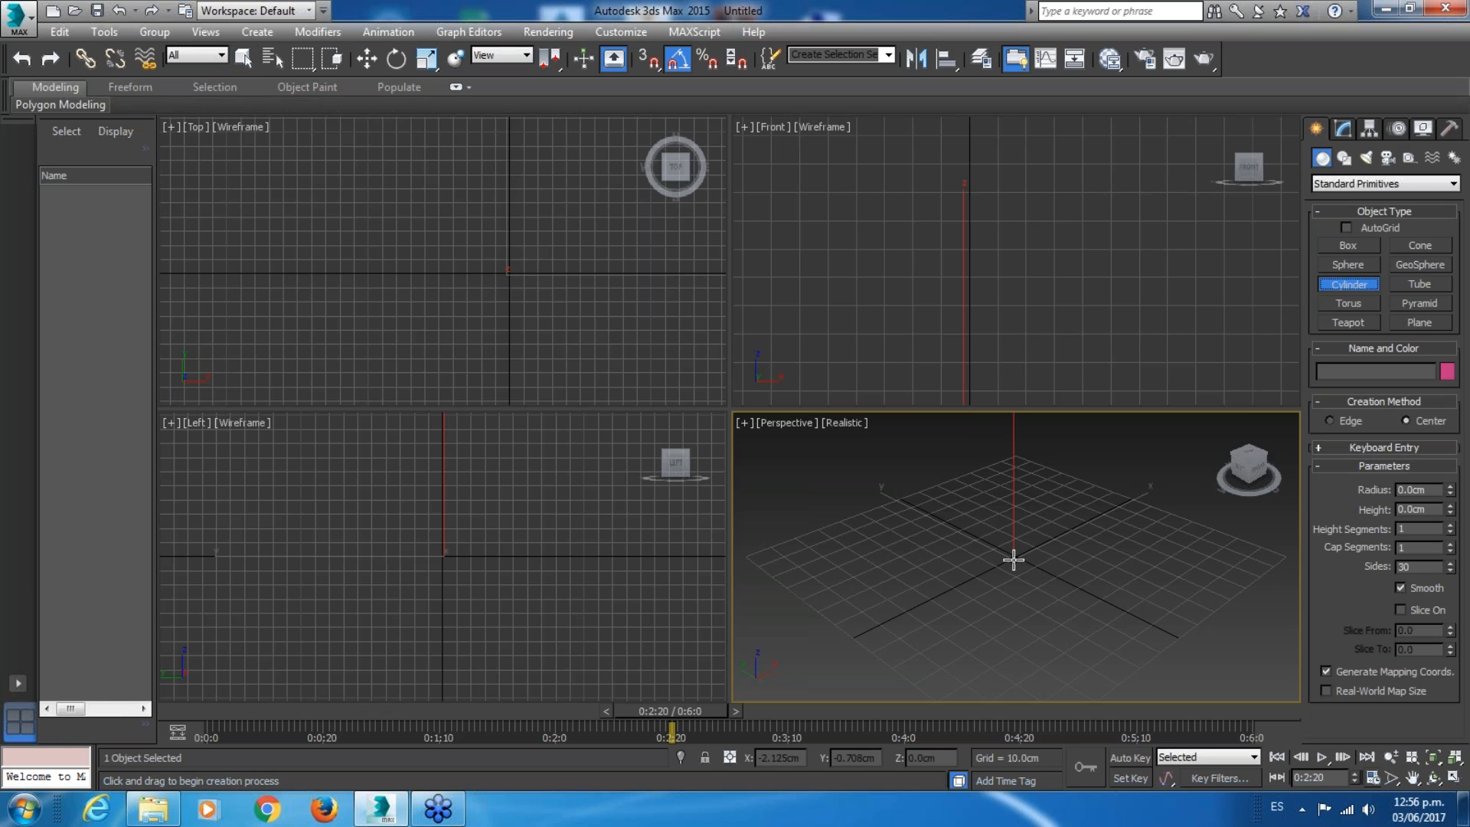
pyautogui.click(1017, 498)
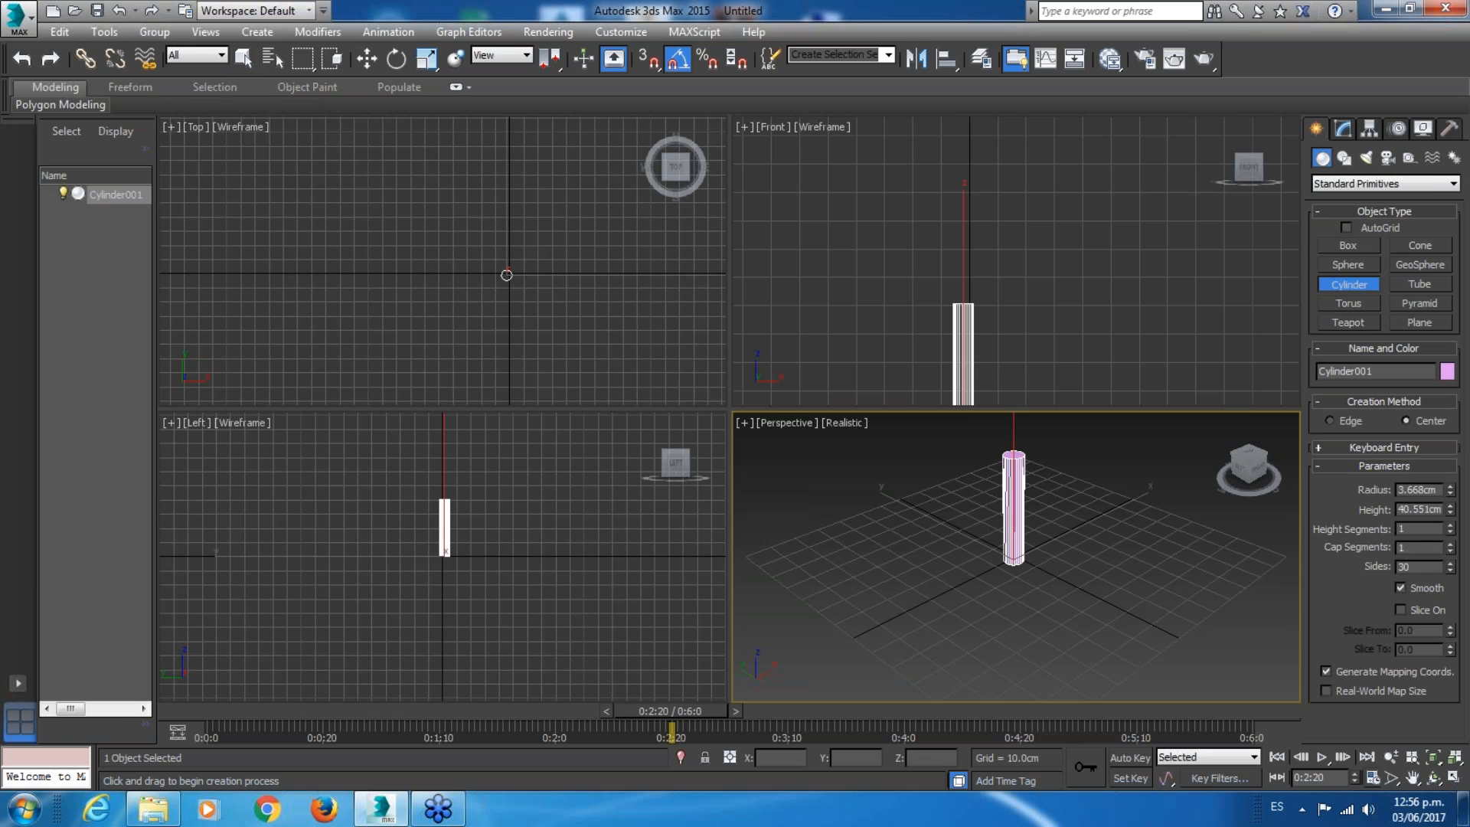
pyautogui.click(1343, 127)
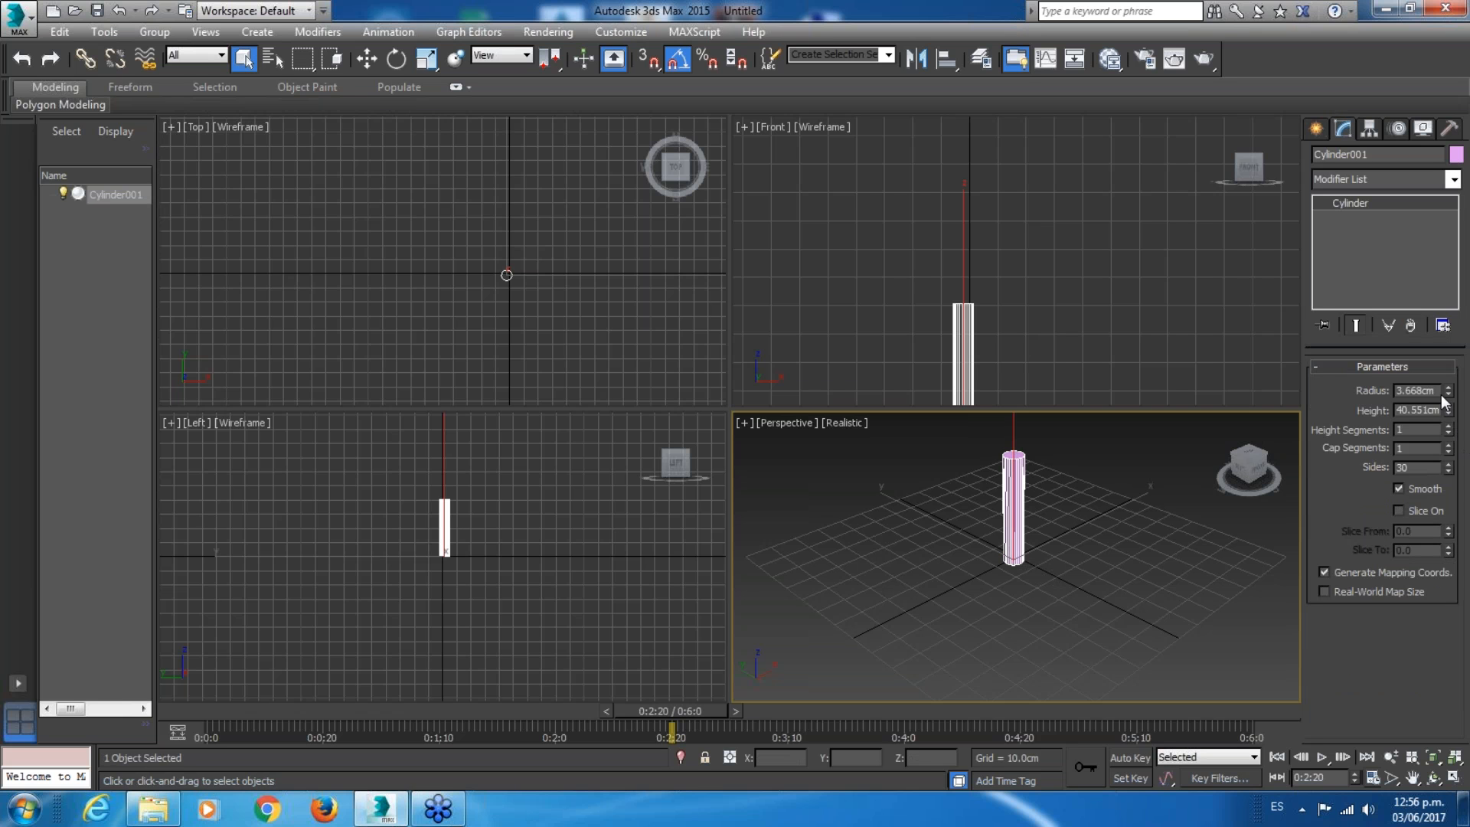
# Set the cylinder's radius to 2 cm and its height to 30 cm.
pyautogui.doubleClick(1410, 390)
pyautogui.write('2')
pyautogui.press('Tab')
pyautogui.write('.')
pyautogui.write('30')
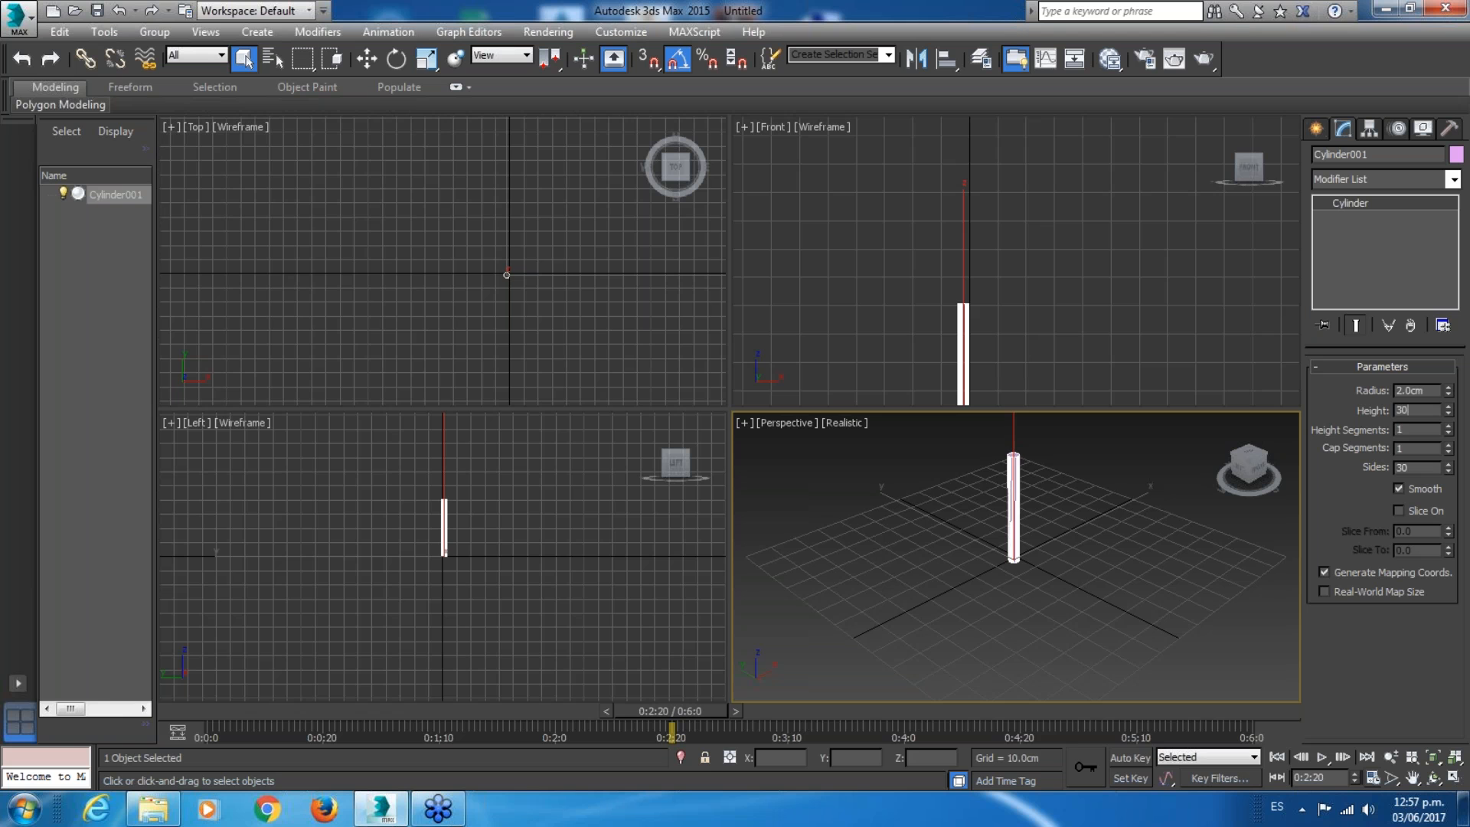
pyautogui.press('Return')
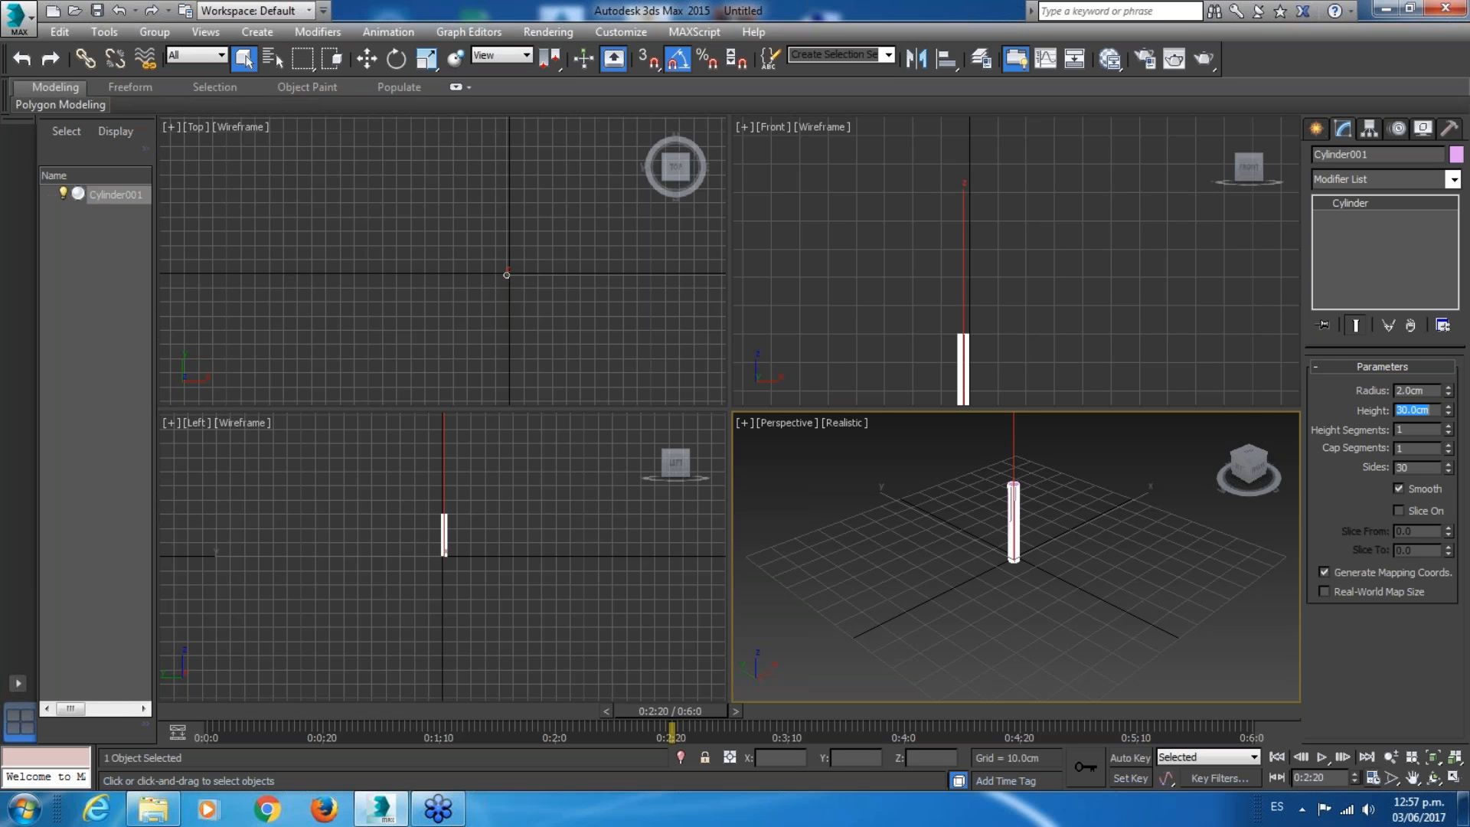
# Centre the cylinder's pivot on the object using Affect Pivot Only, and leave pivot editing.
pyautogui.click(1367, 129)
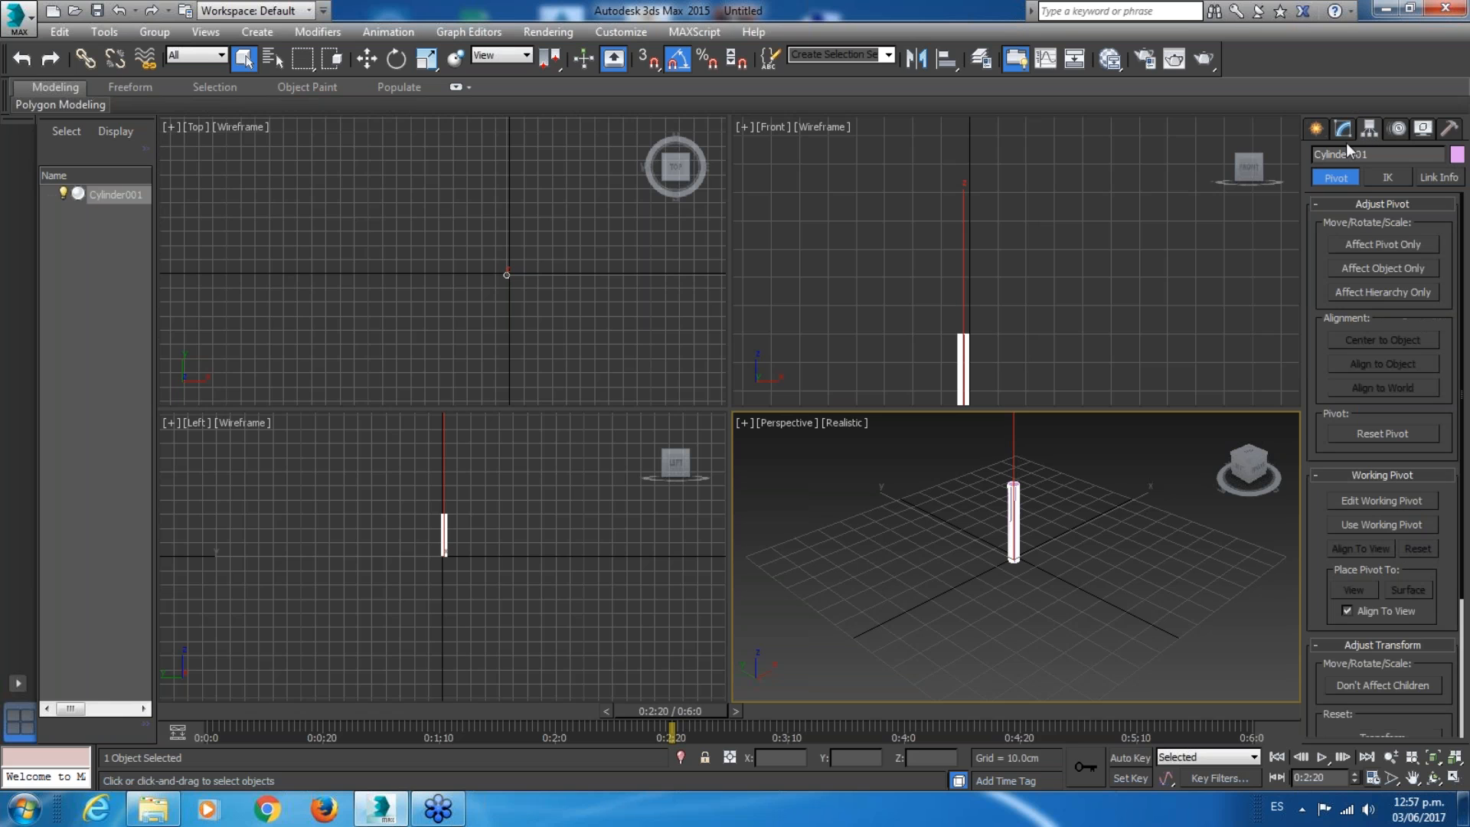
pyautogui.click(1382, 244)
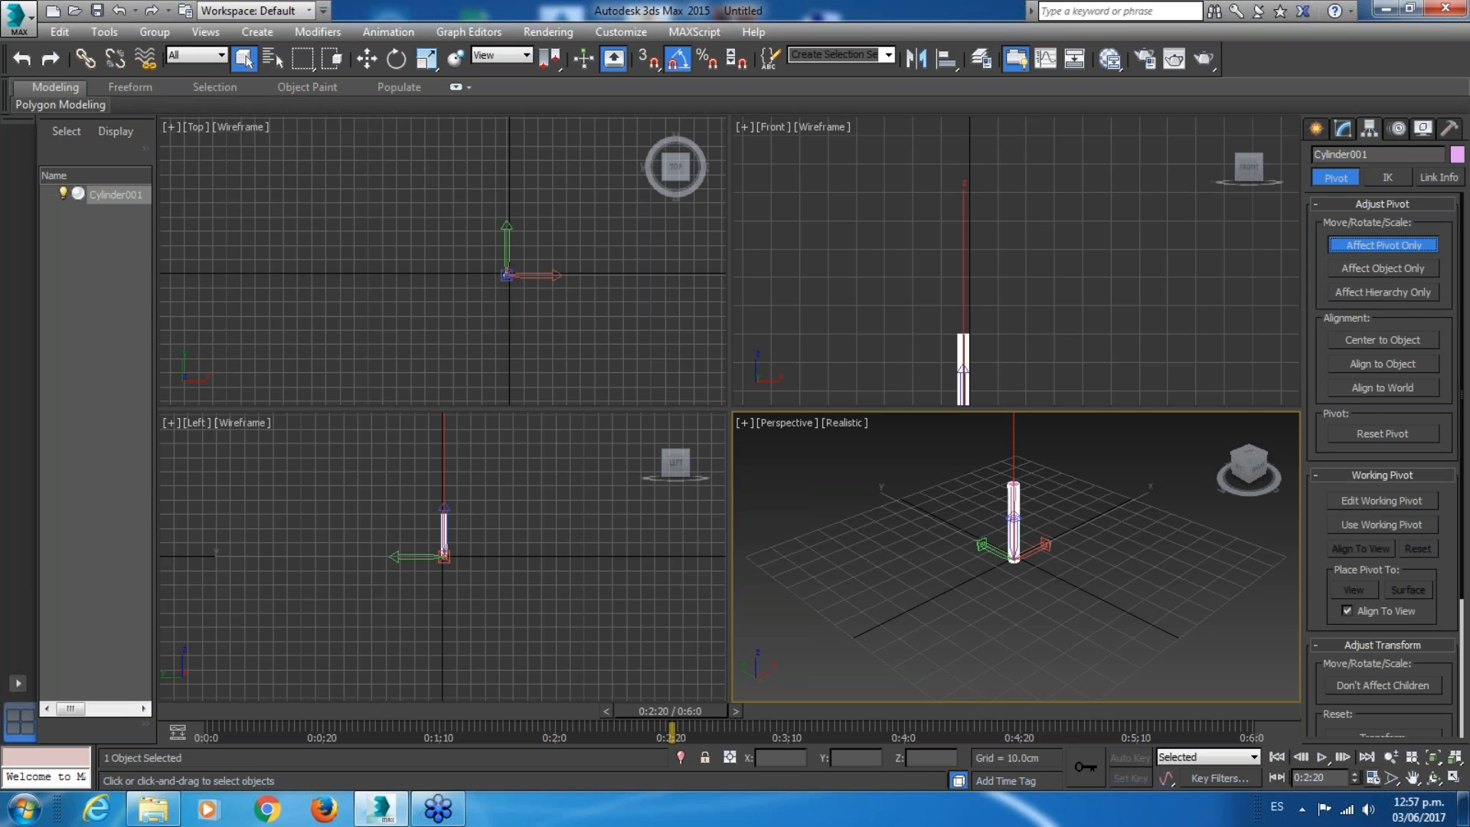
pyautogui.click(1408, 338)
pyautogui.click(1409, 338)
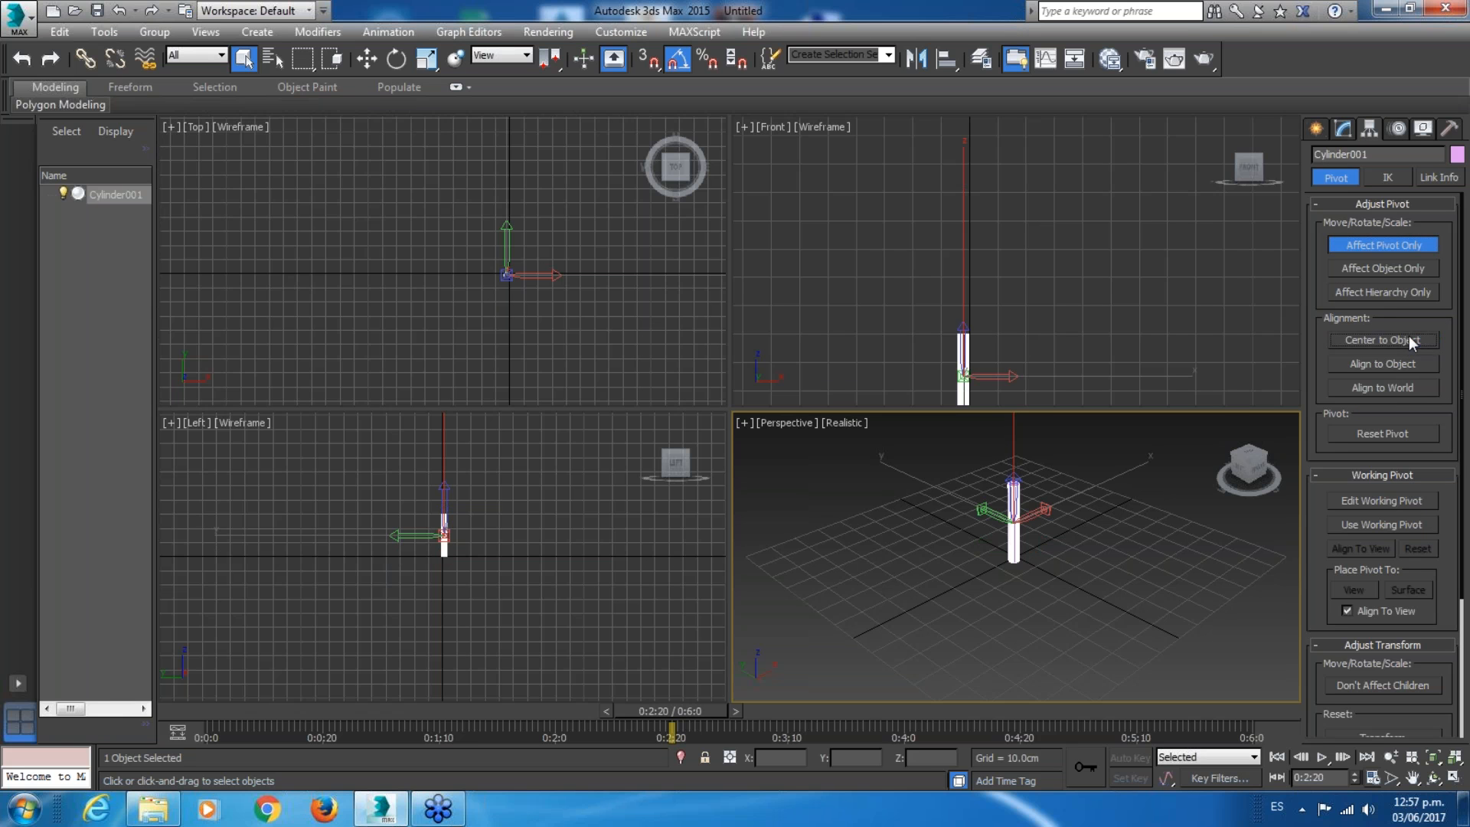
pyautogui.click(1412, 242)
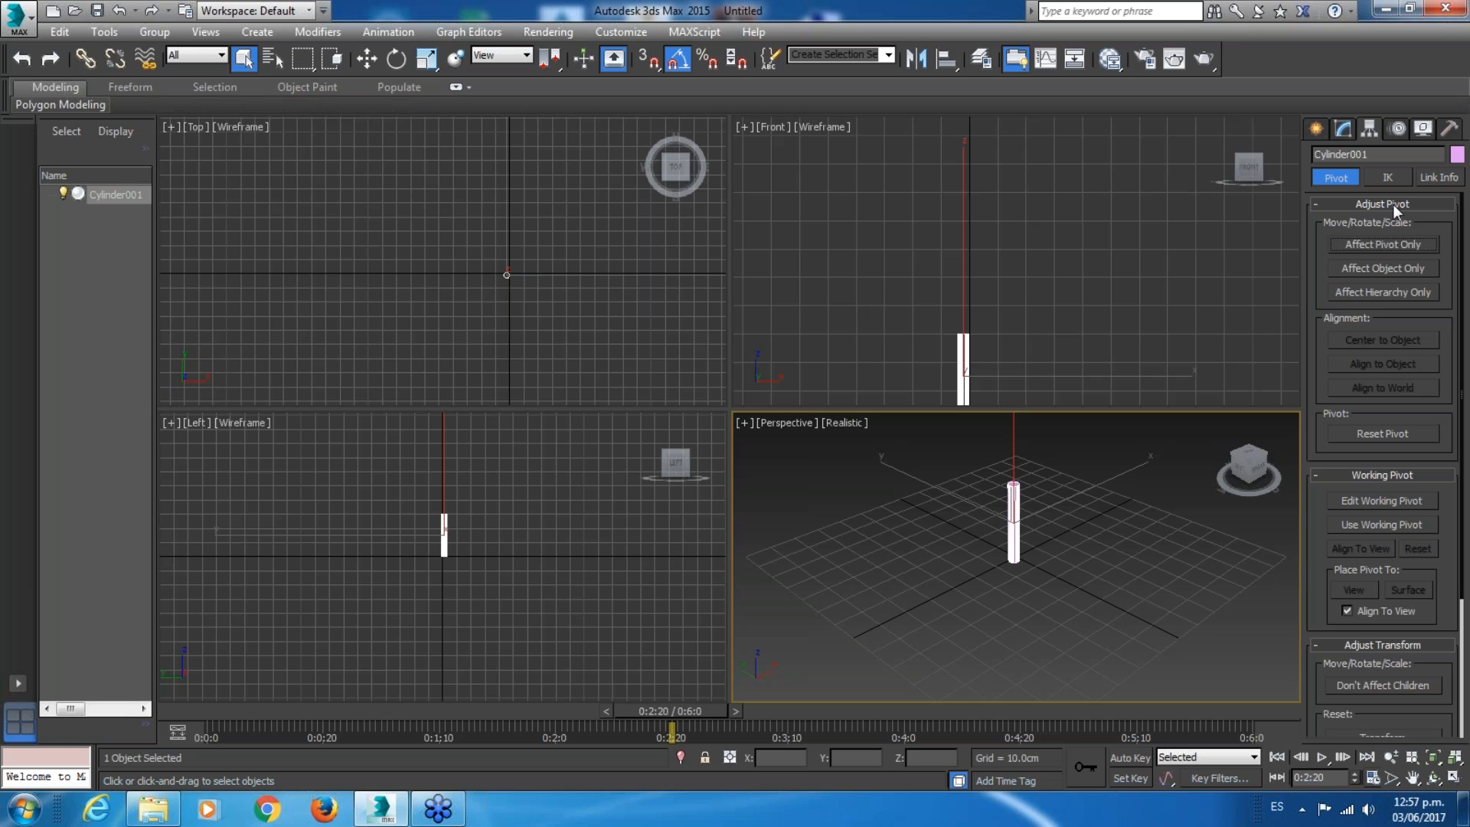
# Activate the Move tool and maximize the Front view with the cylinder framed near its lower edge.
pyautogui.click(367, 58)
pyautogui.rightClick(840, 289)
pyautogui.moveTo(956, 333); pyautogui.dragTo(854, 310, button='middle')
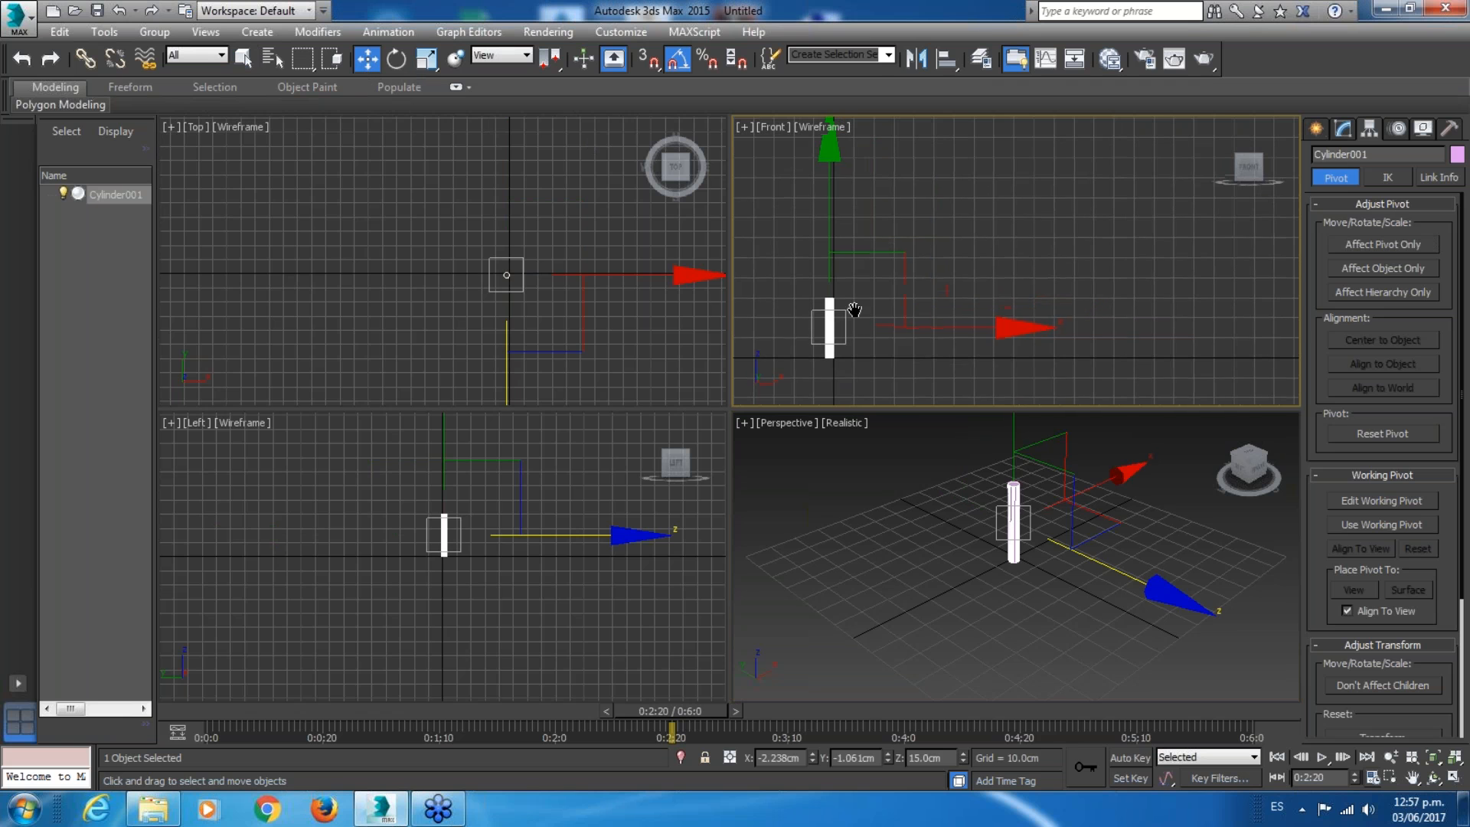
pyautogui.click(1454, 778)
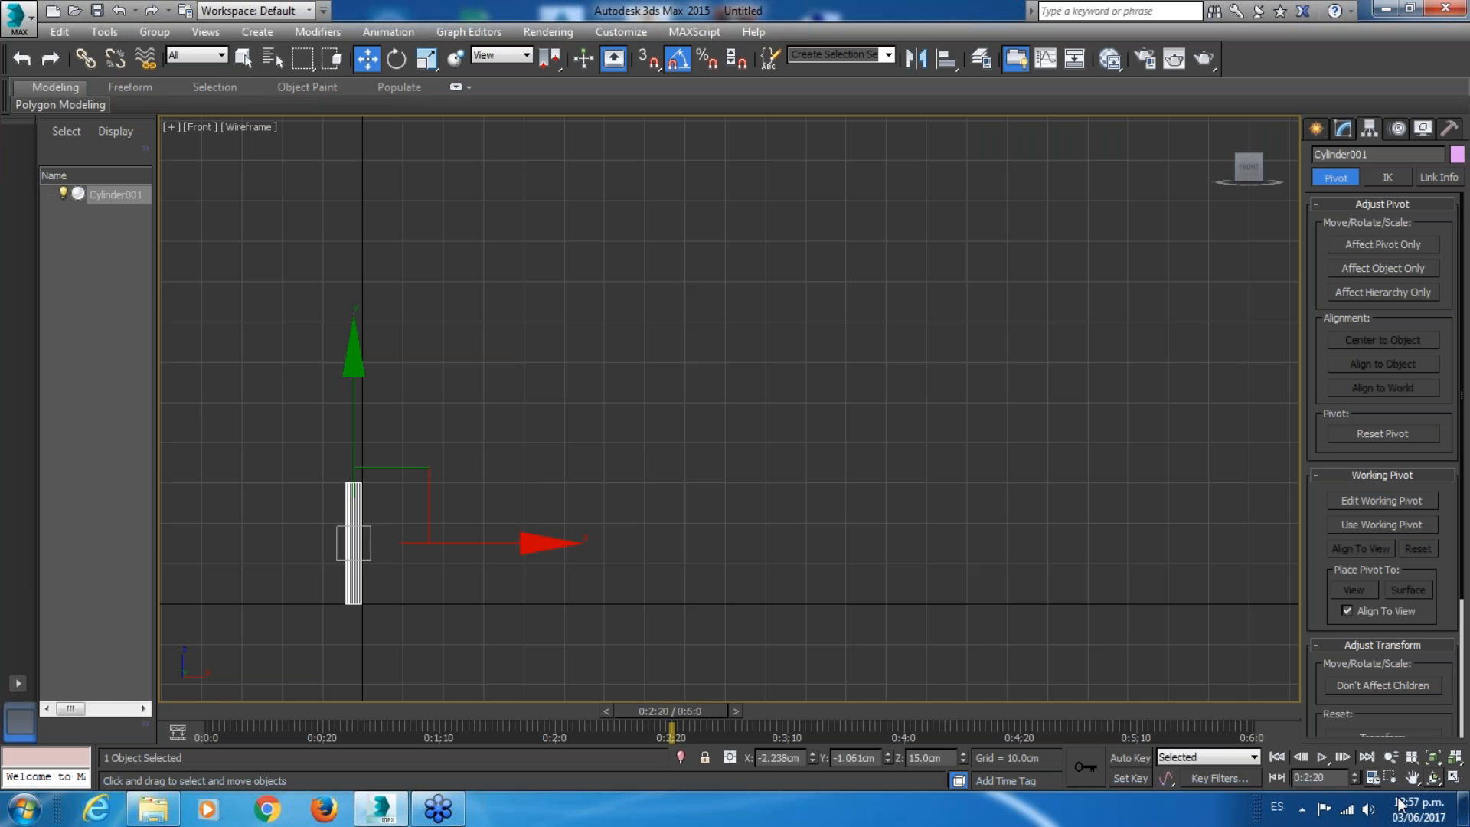
# Set a key for the cylinder's standing pose at 0:1:0 and turn on Auto Key.
pyautogui.click(1275, 758)
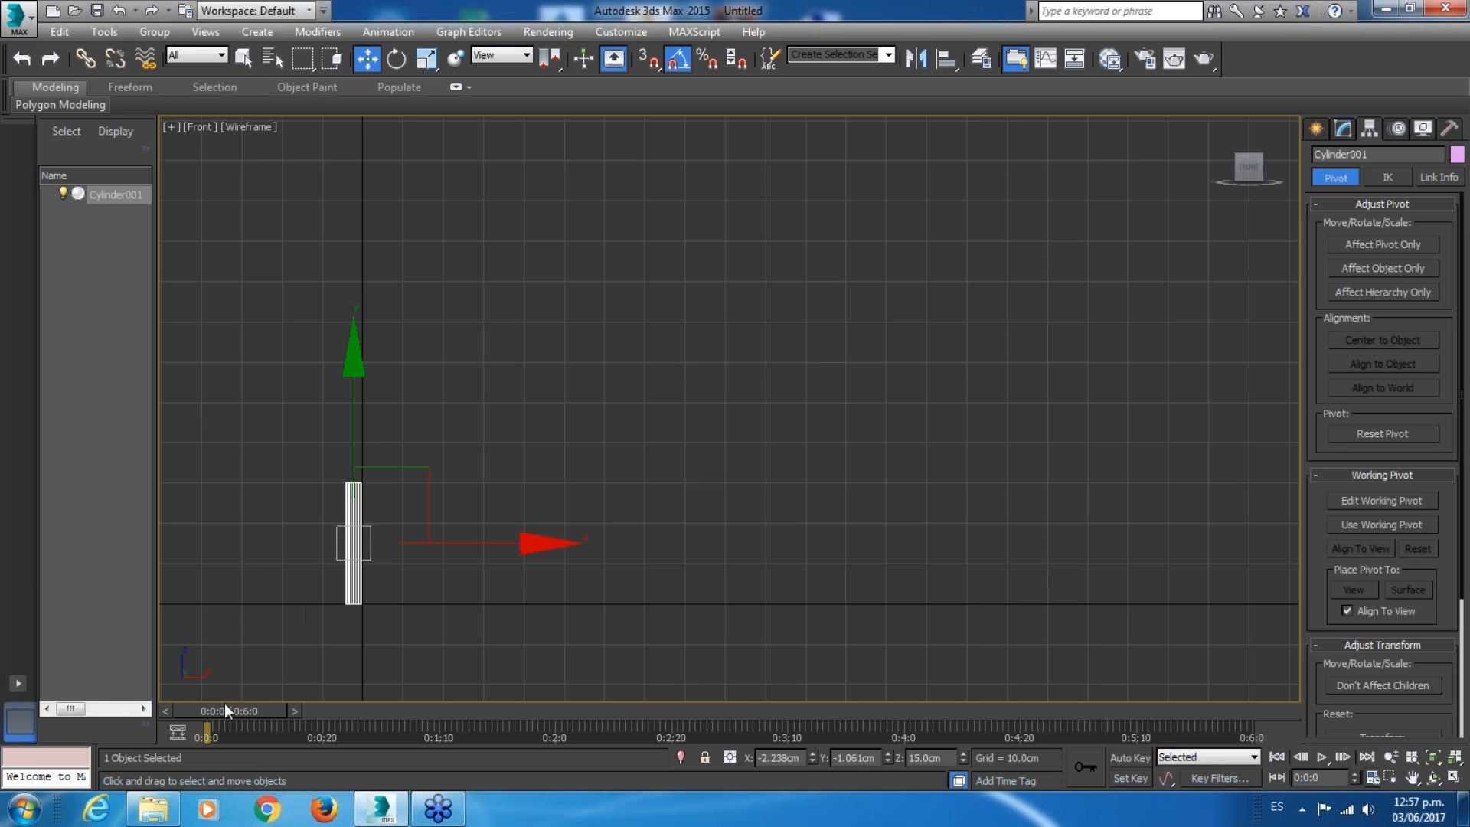
pyautogui.moveTo(219, 714); pyautogui.dragTo(379, 726)
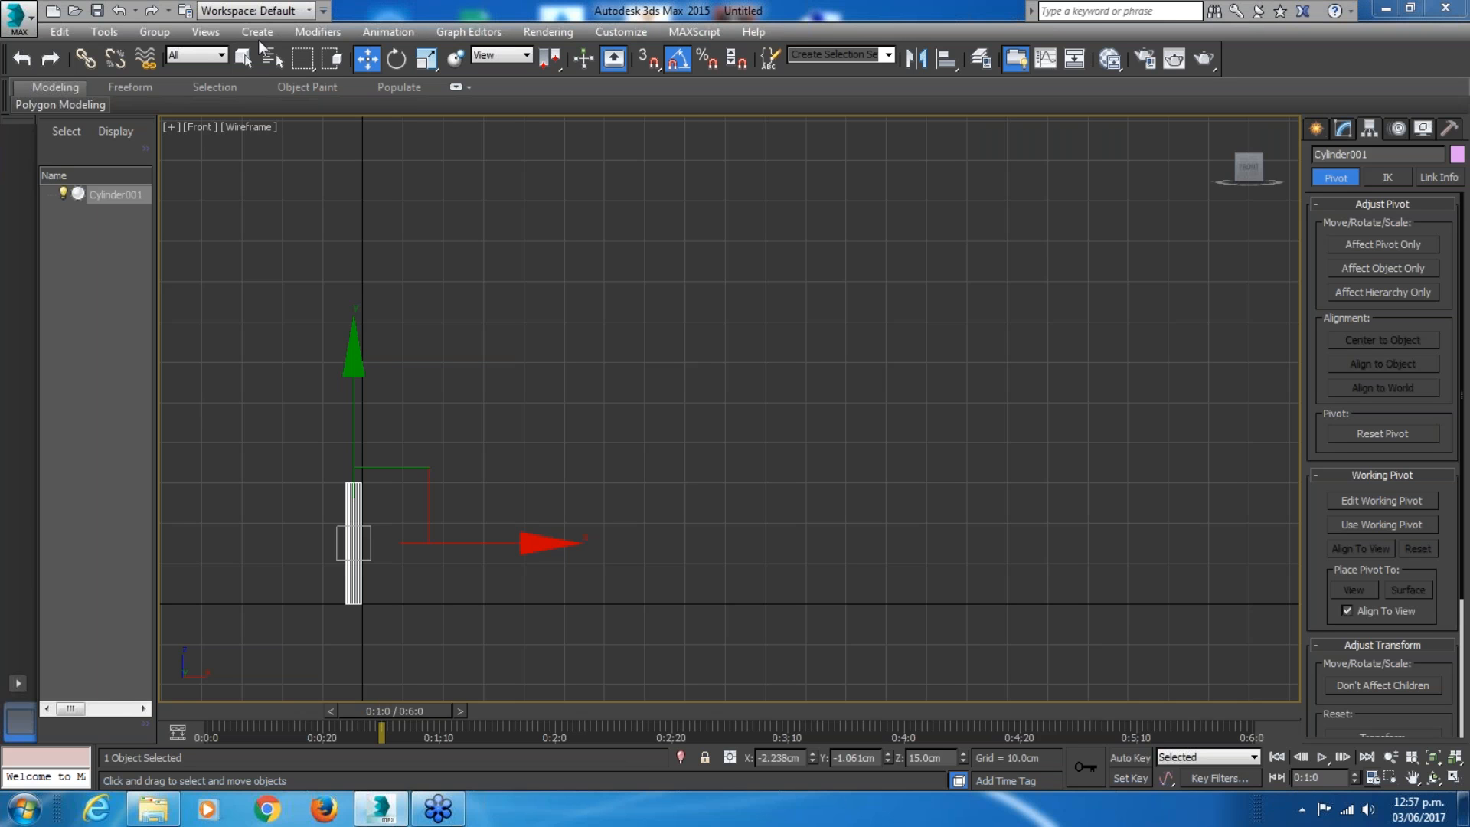
pyautogui.click(1087, 766)
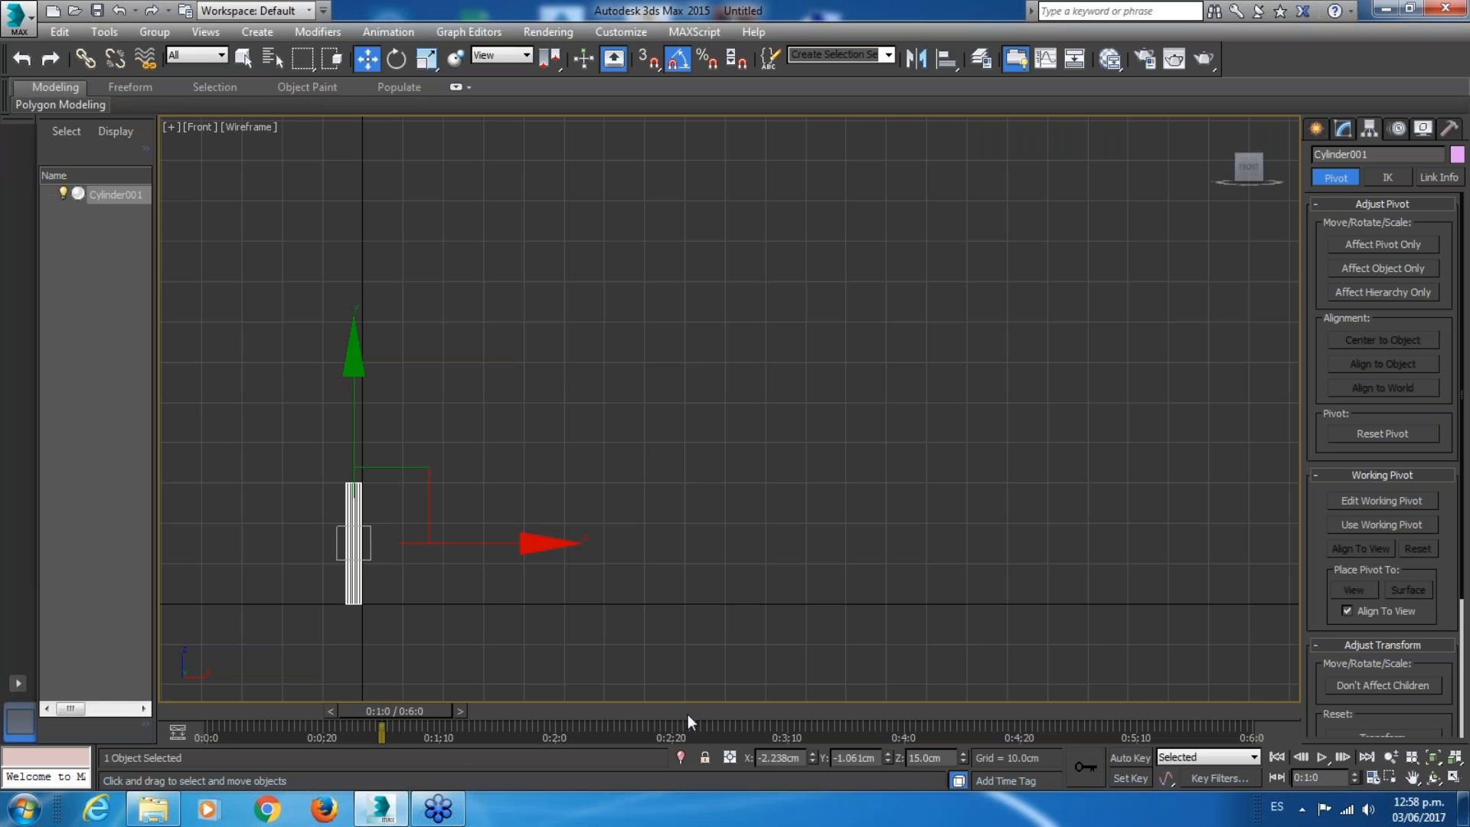
pyautogui.click(1129, 755)
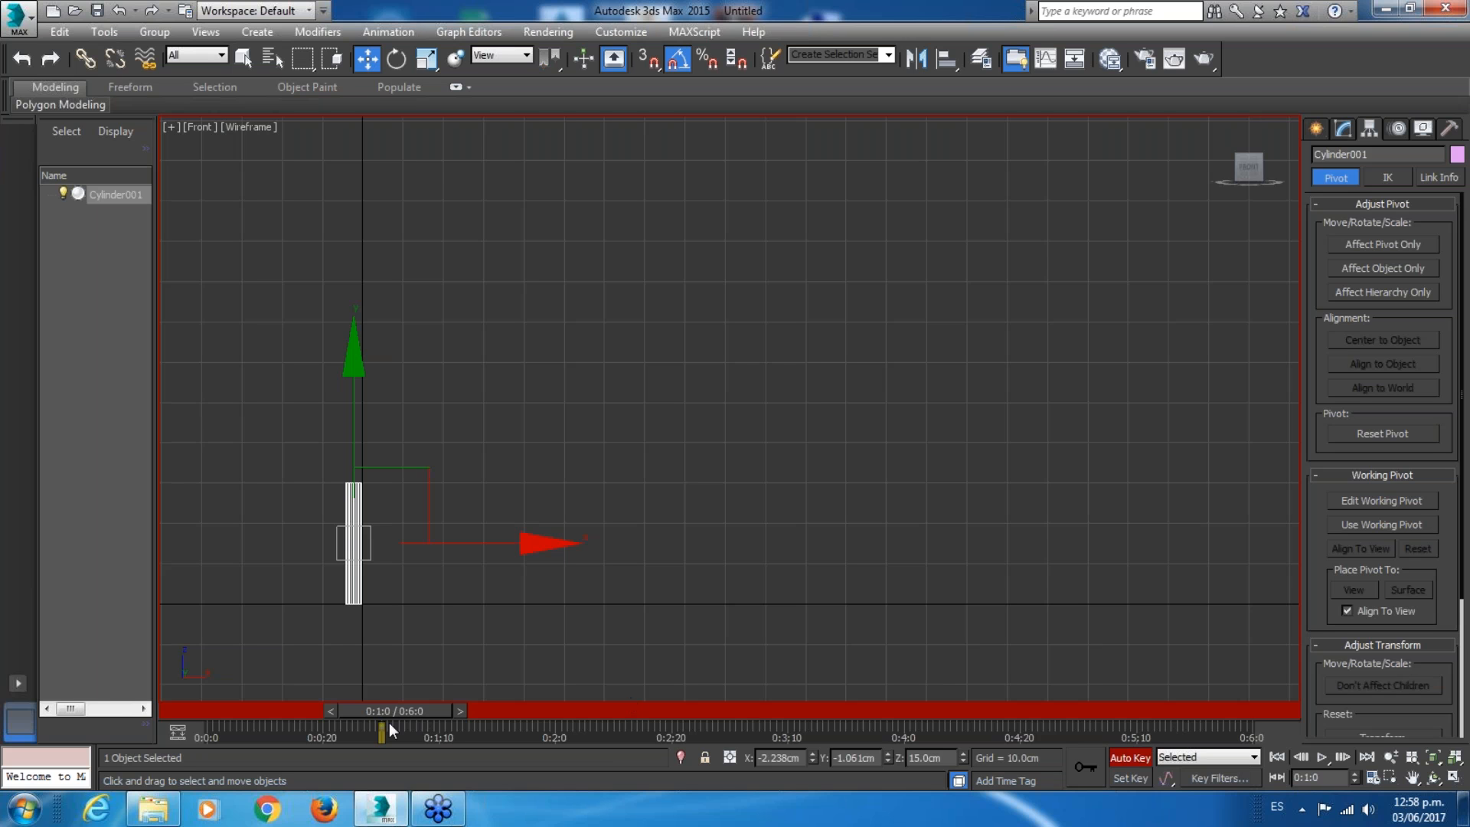
# At 0:2:0, raise the cylinder vertically to a Z height of about 84.7 cm.
pyautogui.moveTo(389, 715); pyautogui.dragTo(560, 718)
pyautogui.moveTo(415, 421); pyautogui.dragTo(479, 441, button='middle')
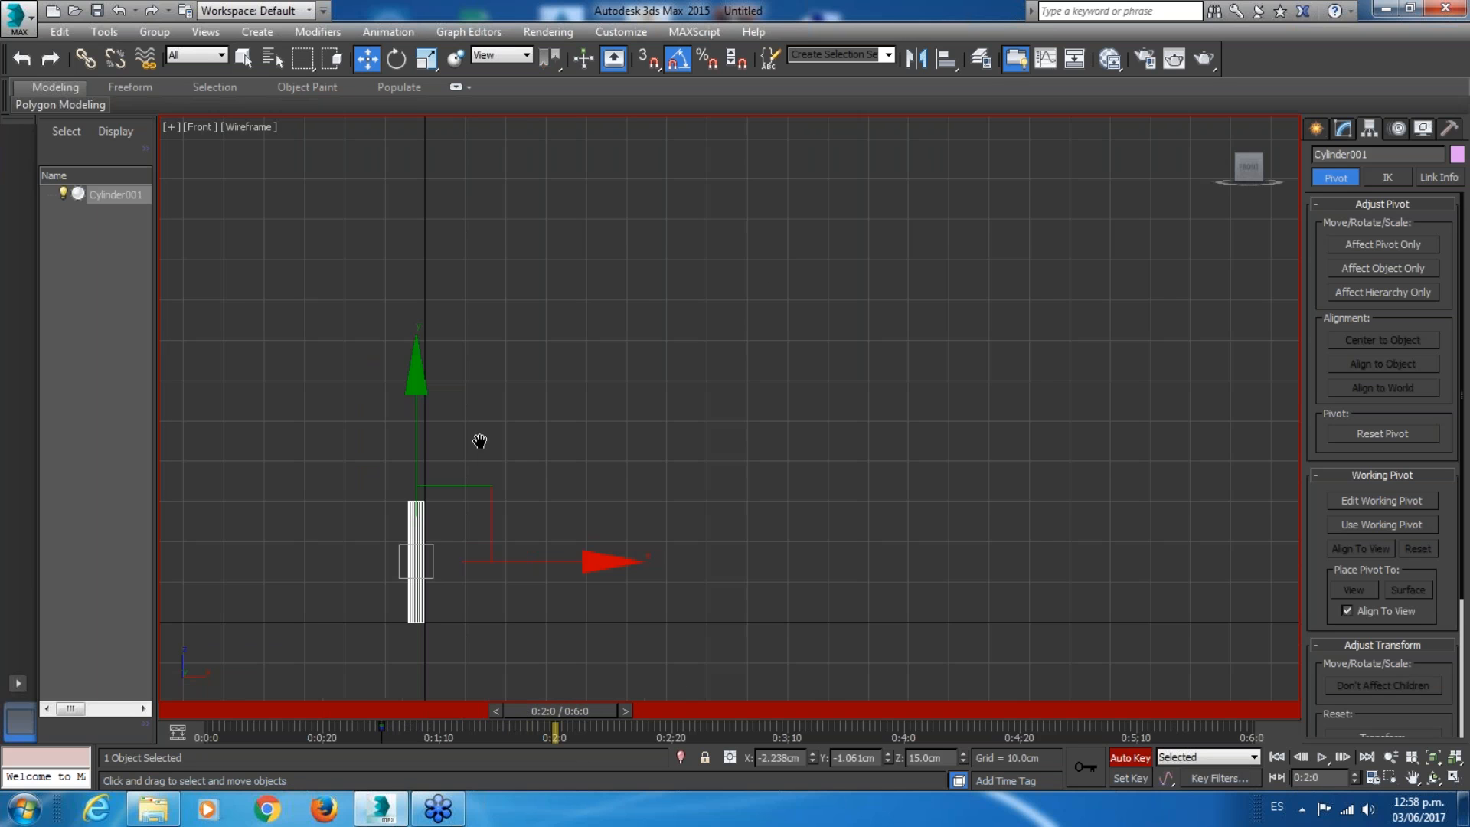
pyautogui.scroll(2, 479, 441)
pyautogui.moveTo(401, 497); pyautogui.dragTo(400, 98)
pyautogui.moveTo(401, 127); pyautogui.dragTo(401, 151, button='middle')
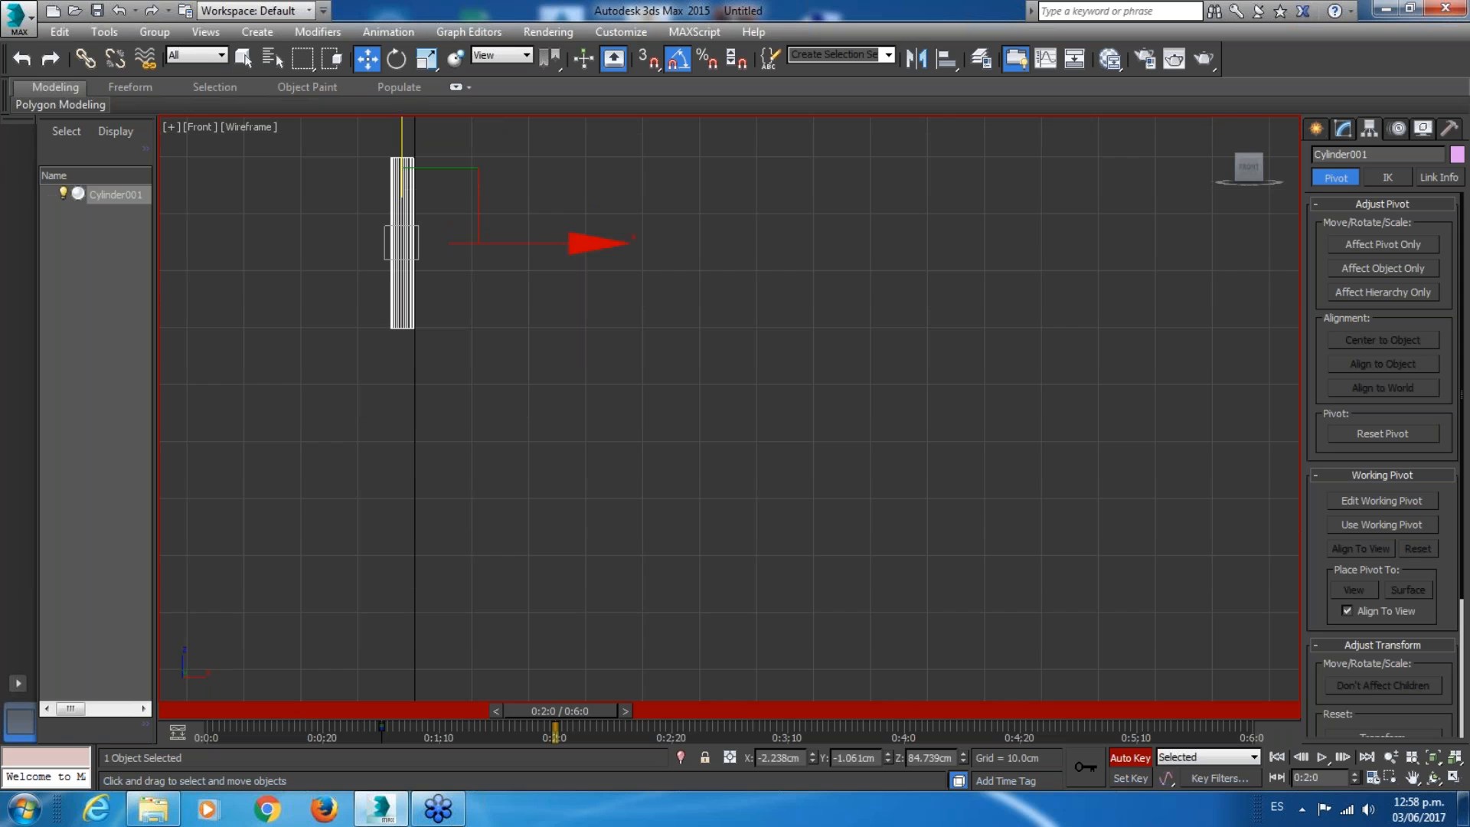
pyautogui.moveTo(428, 307); pyautogui.dragTo(428, 338, button='middle')
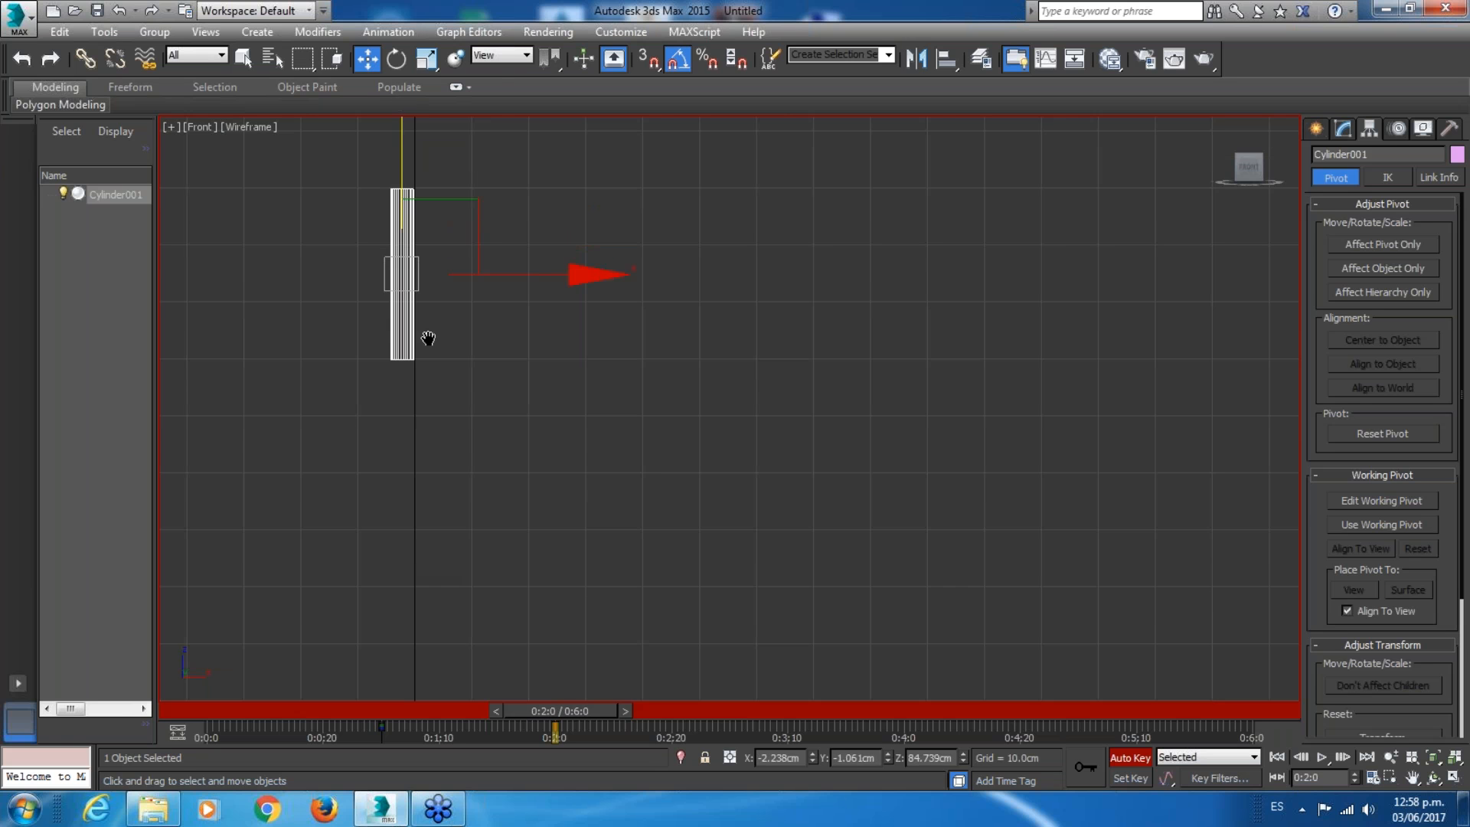
# At 0:2:0, rotate the raised cylinder in the Front view until it stands upright again, and deselect it.
pyautogui.click(396, 58)
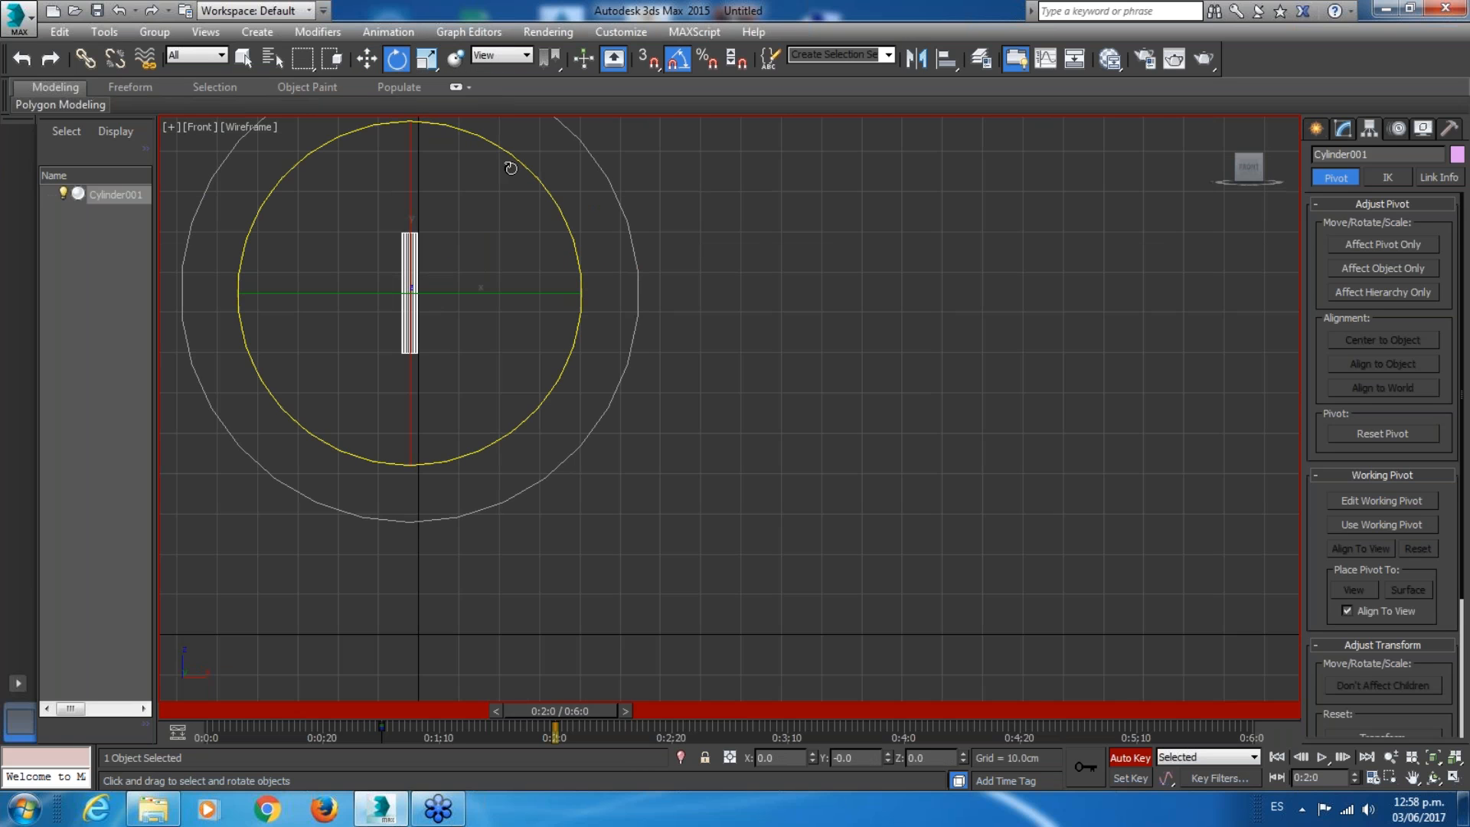
pyautogui.moveTo(516, 148); pyautogui.dragTo(873, 175)
pyautogui.click(835, 641)
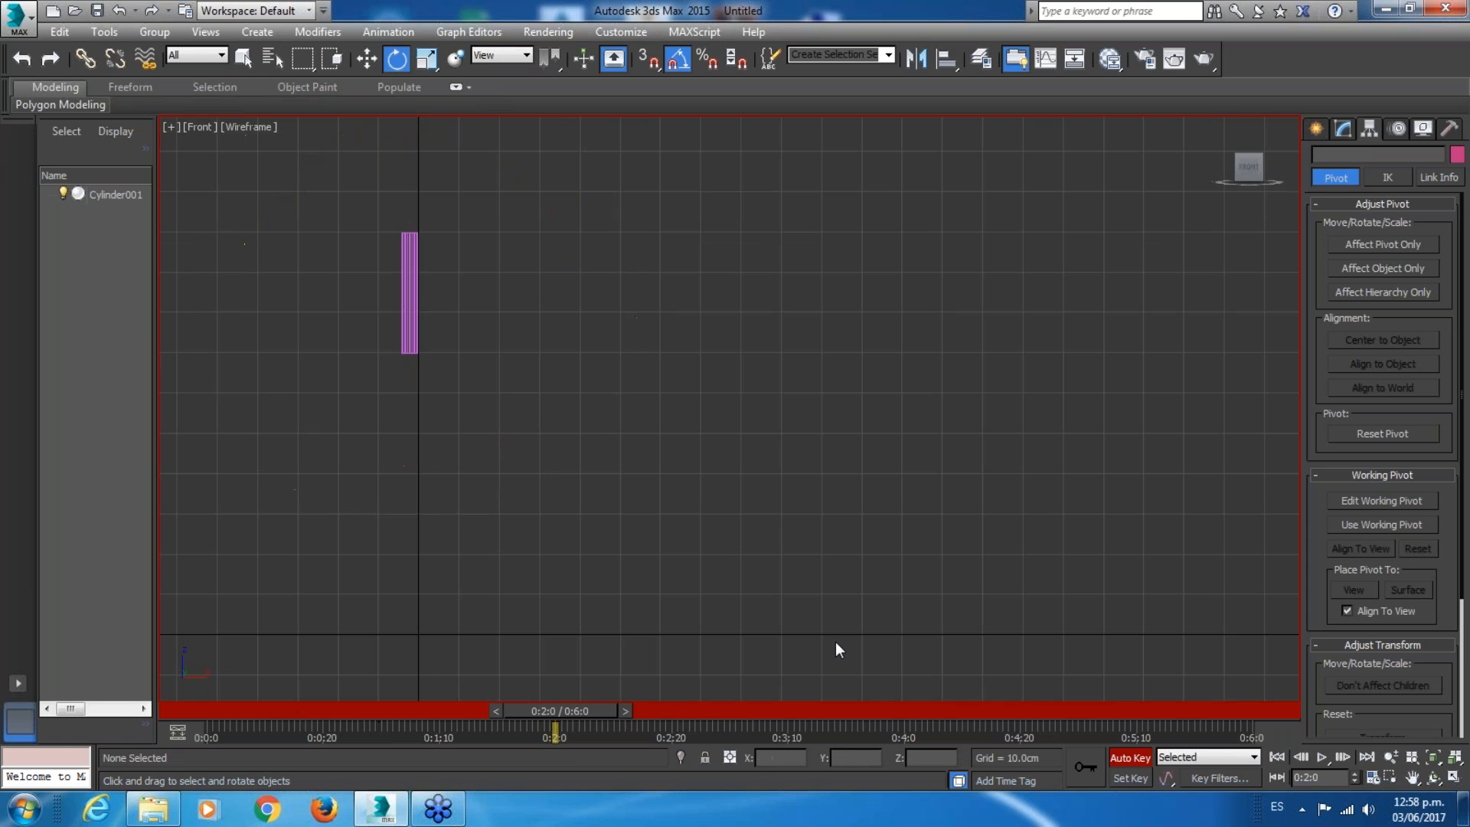
pyautogui.click(368, 61)
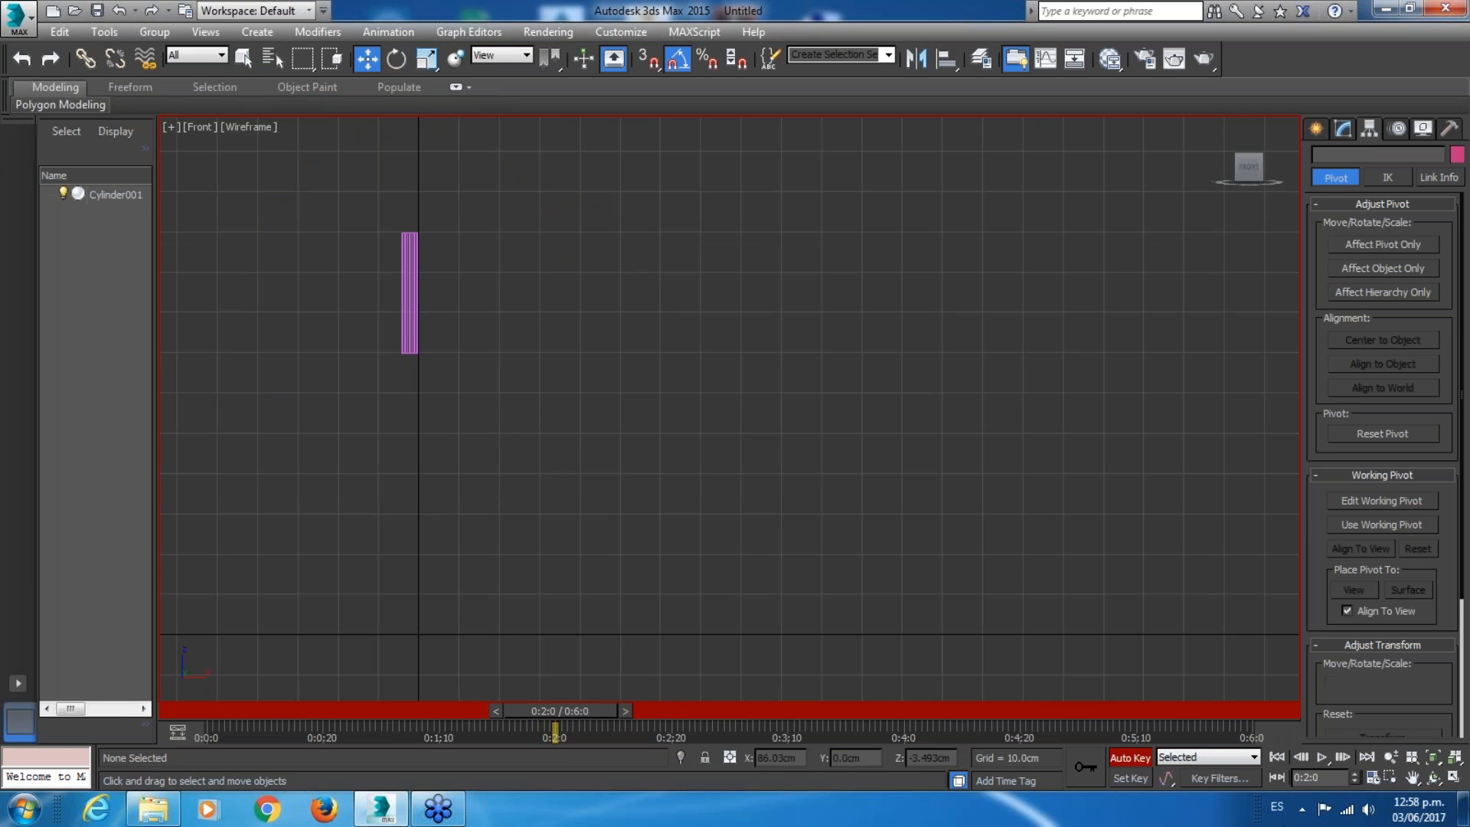
# Play the spinning jump from the start to review it, and reselect the cylinder at 0:2:0.
pyautogui.click(1279, 755)
pyautogui.click(1325, 756)
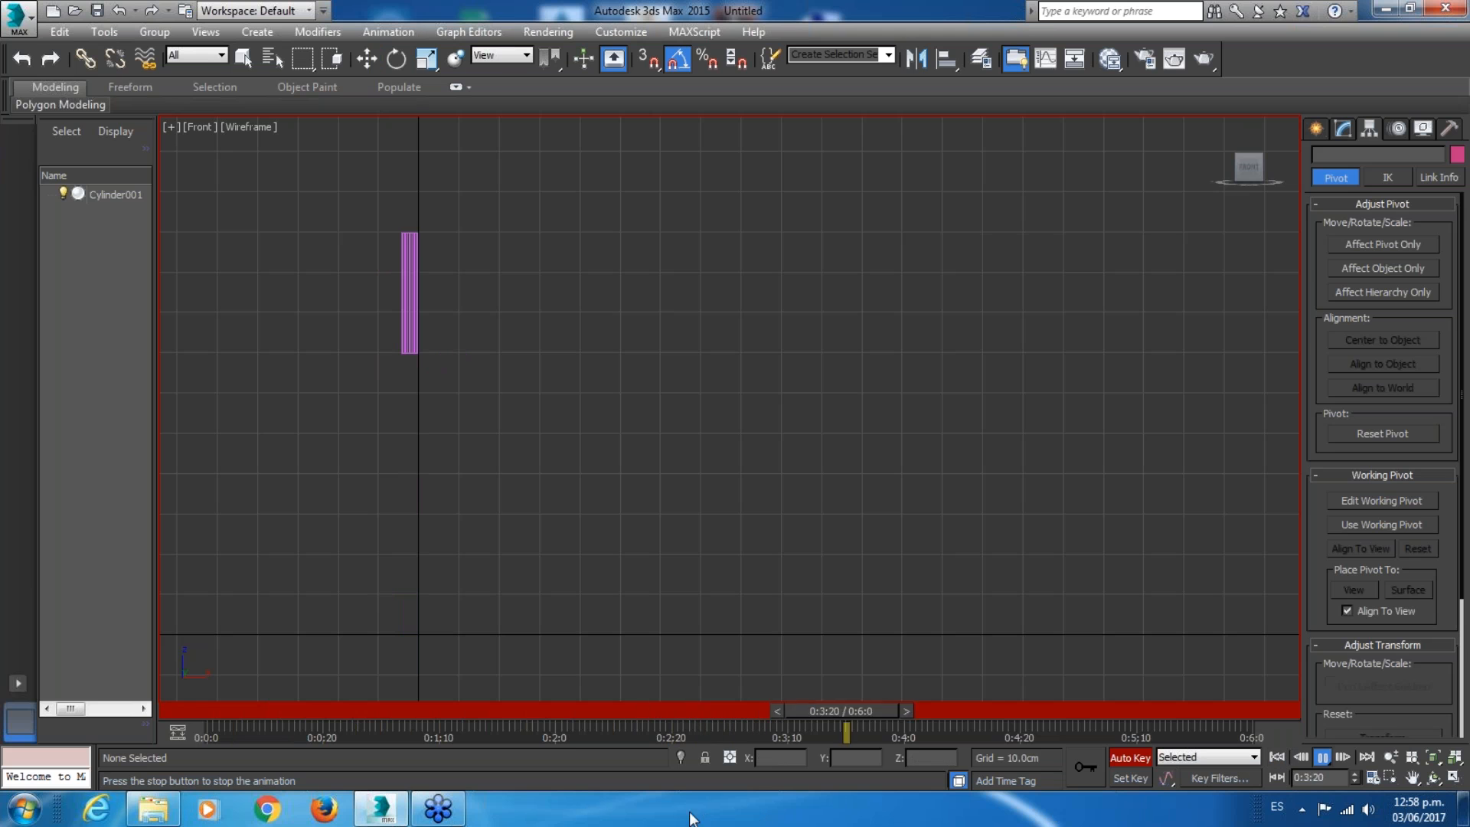
pyautogui.click(588, 712)
pyautogui.click(1276, 757)
pyautogui.click(1320, 755)
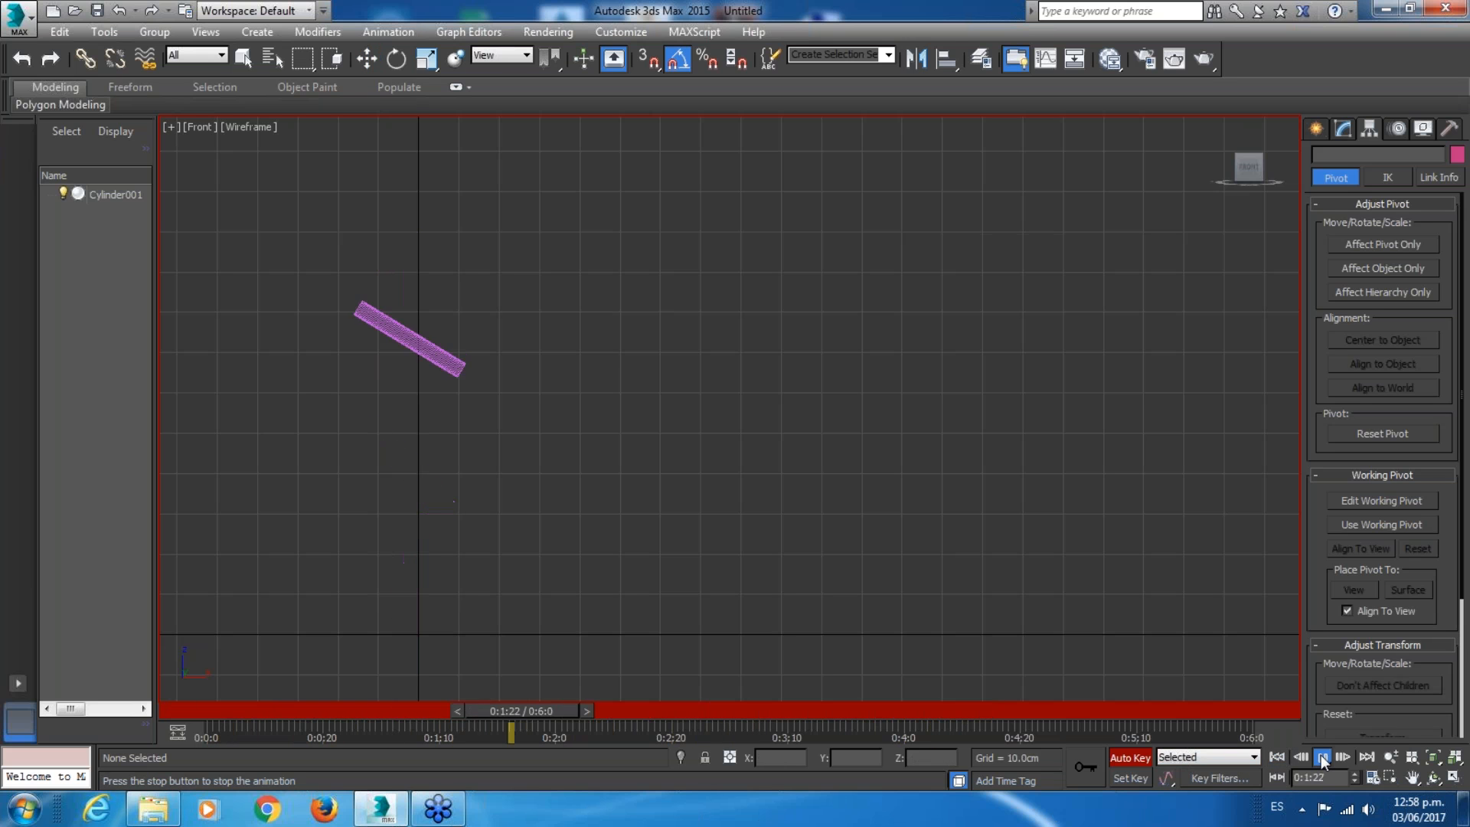
pyautogui.moveTo(377, 715); pyautogui.dragTo(583, 696)
pyautogui.click(417, 403)
pyautogui.press('w')
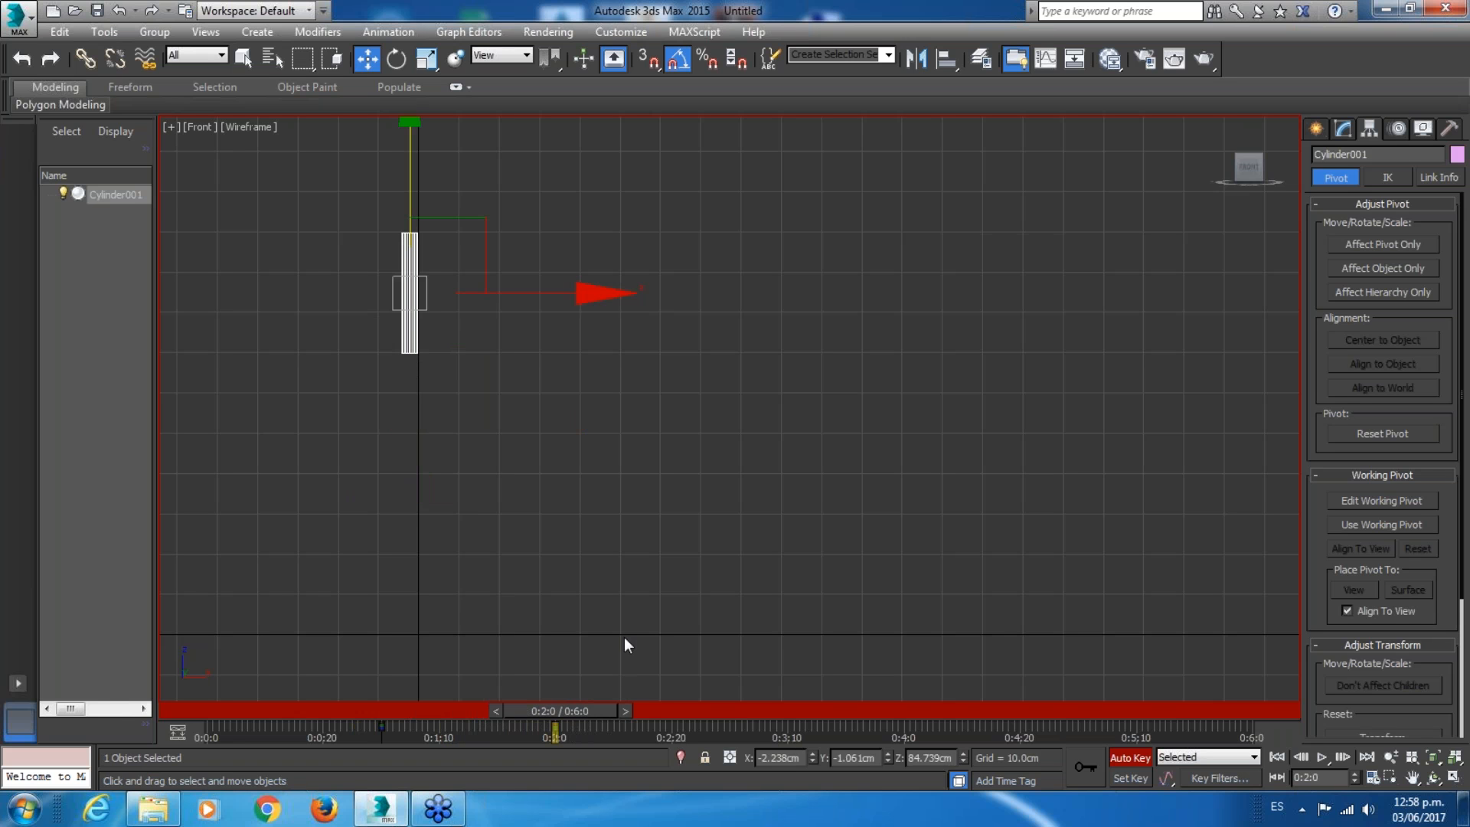
pyautogui.press('q')
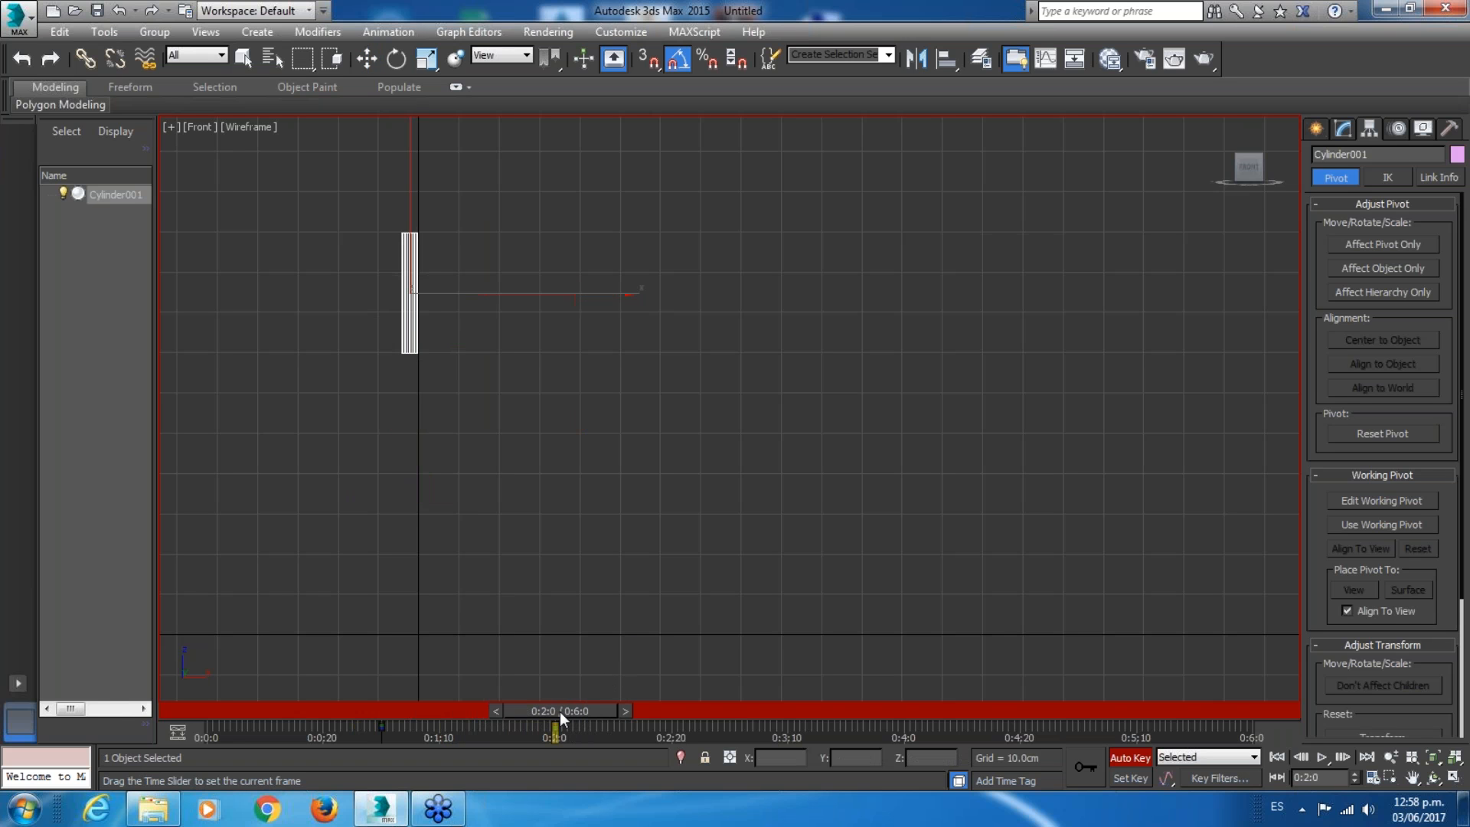
# Set a key at 0:3:0 that holds the cylinder in its raised, upright pose.
pyautogui.moveTo(559, 711); pyautogui.dragTo(730, 720)
pyautogui.press('w')
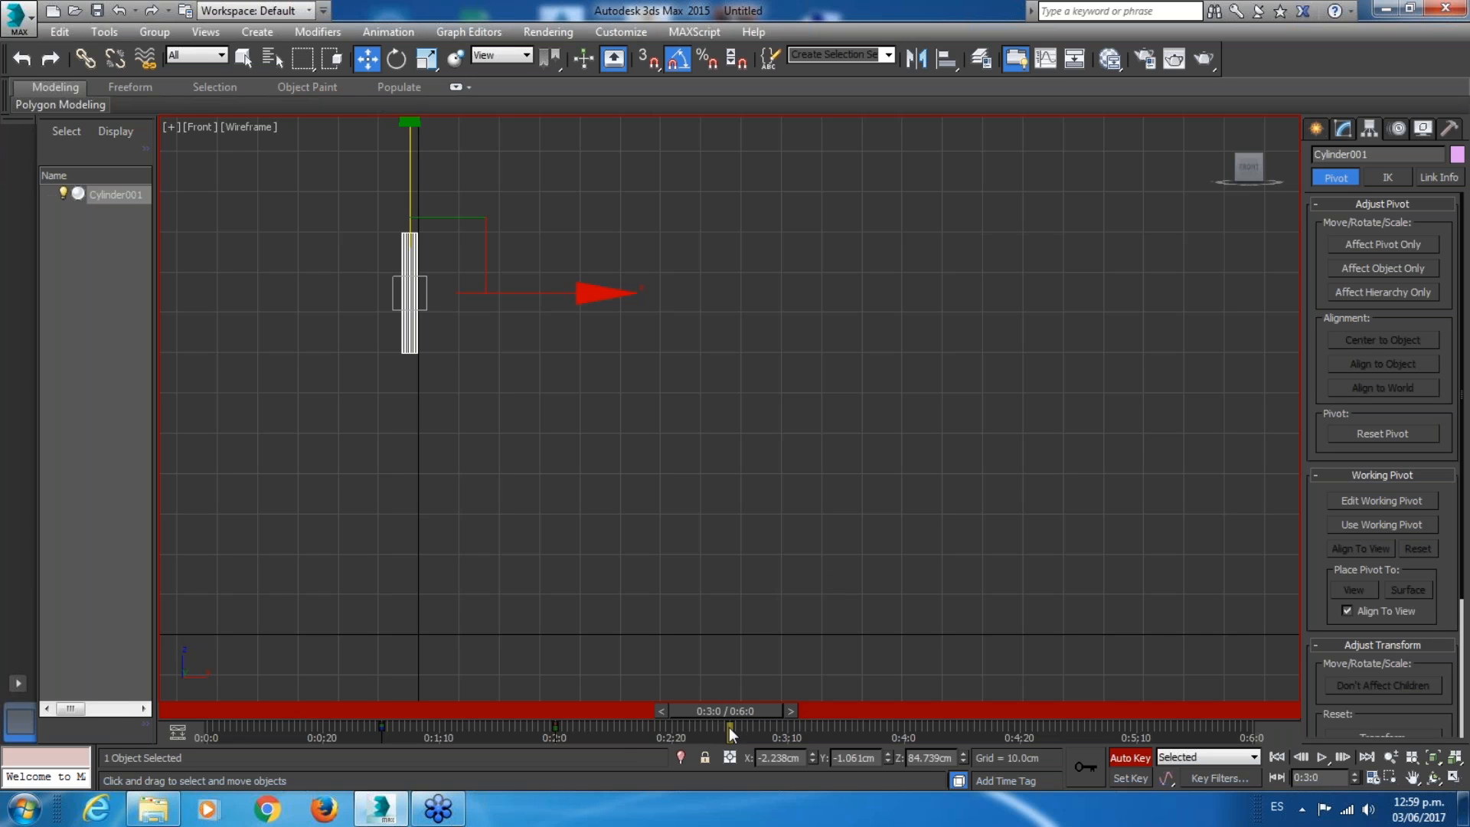
pyautogui.moveTo(729, 710)
pyautogui.mouseDown()
pyautogui.moveTo(889, 711)
pyautogui.moveTo(570, 728)
pyautogui.moveTo(737, 711)
pyautogui.mouseUp()
pyautogui.moveTo(729, 715)
pyautogui.mouseDown()
pyautogui.moveTo(895, 712)
pyautogui.moveTo(747, 715)
pyautogui.moveTo(914, 726)
pyautogui.moveTo(732, 726)
pyautogui.mouseUp()
pyautogui.click(1080, 764)
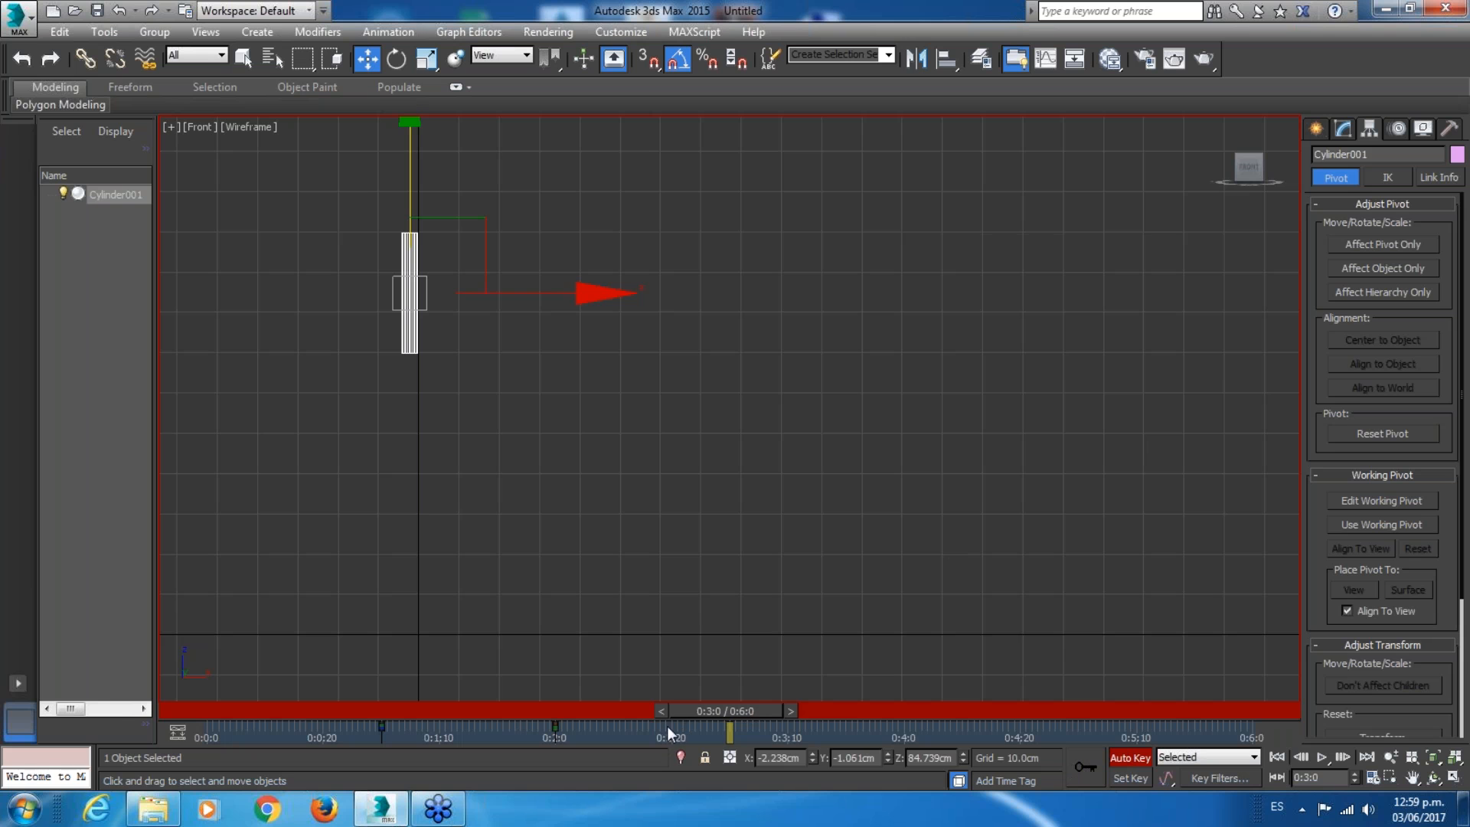
pyautogui.moveTo(247, 710); pyautogui.dragTo(381, 715)
pyautogui.press('w')
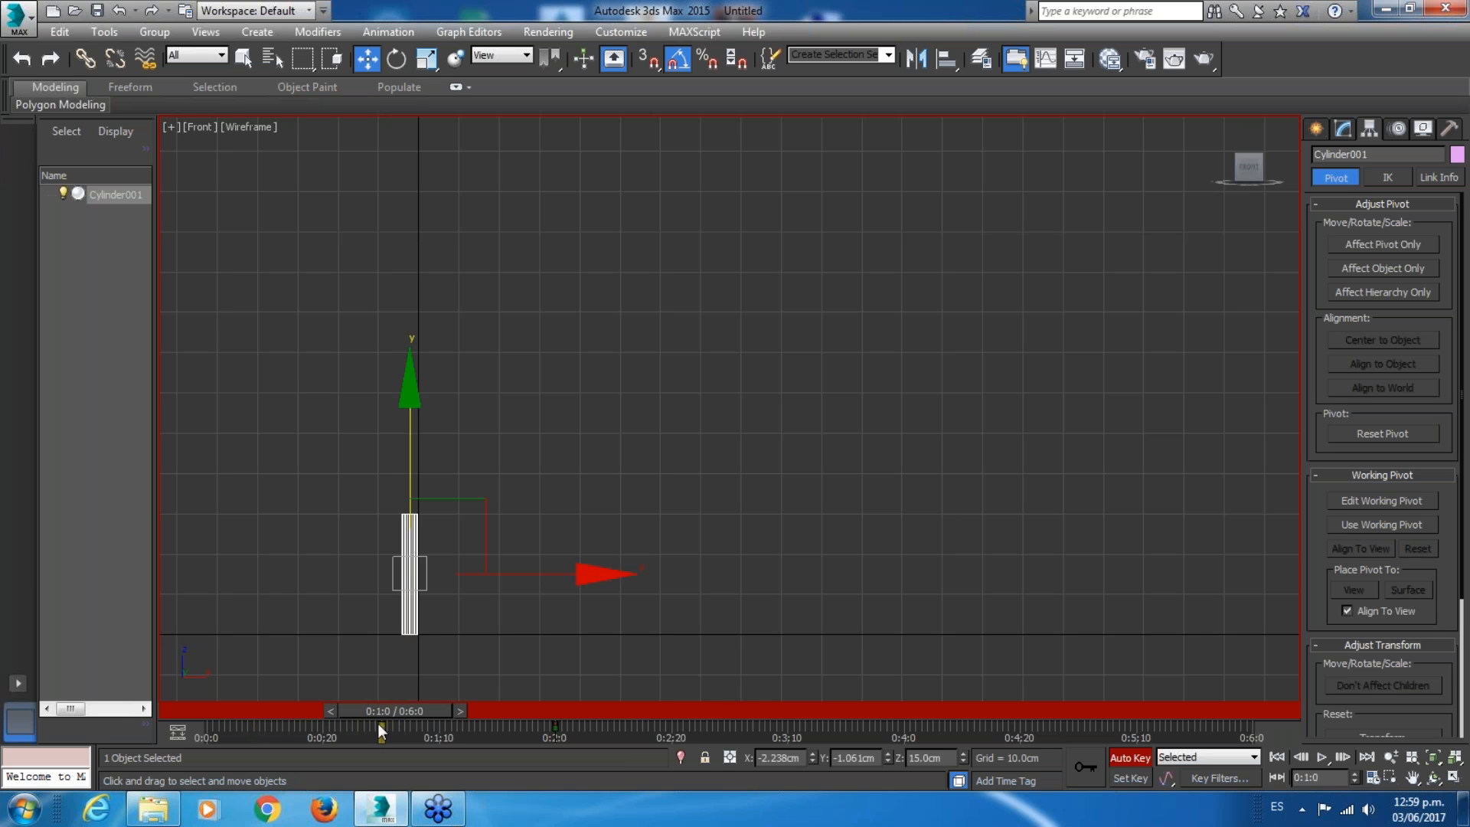
pyautogui.moveTo(370, 713); pyautogui.dragTo(705, 738)
pyautogui.press('w')
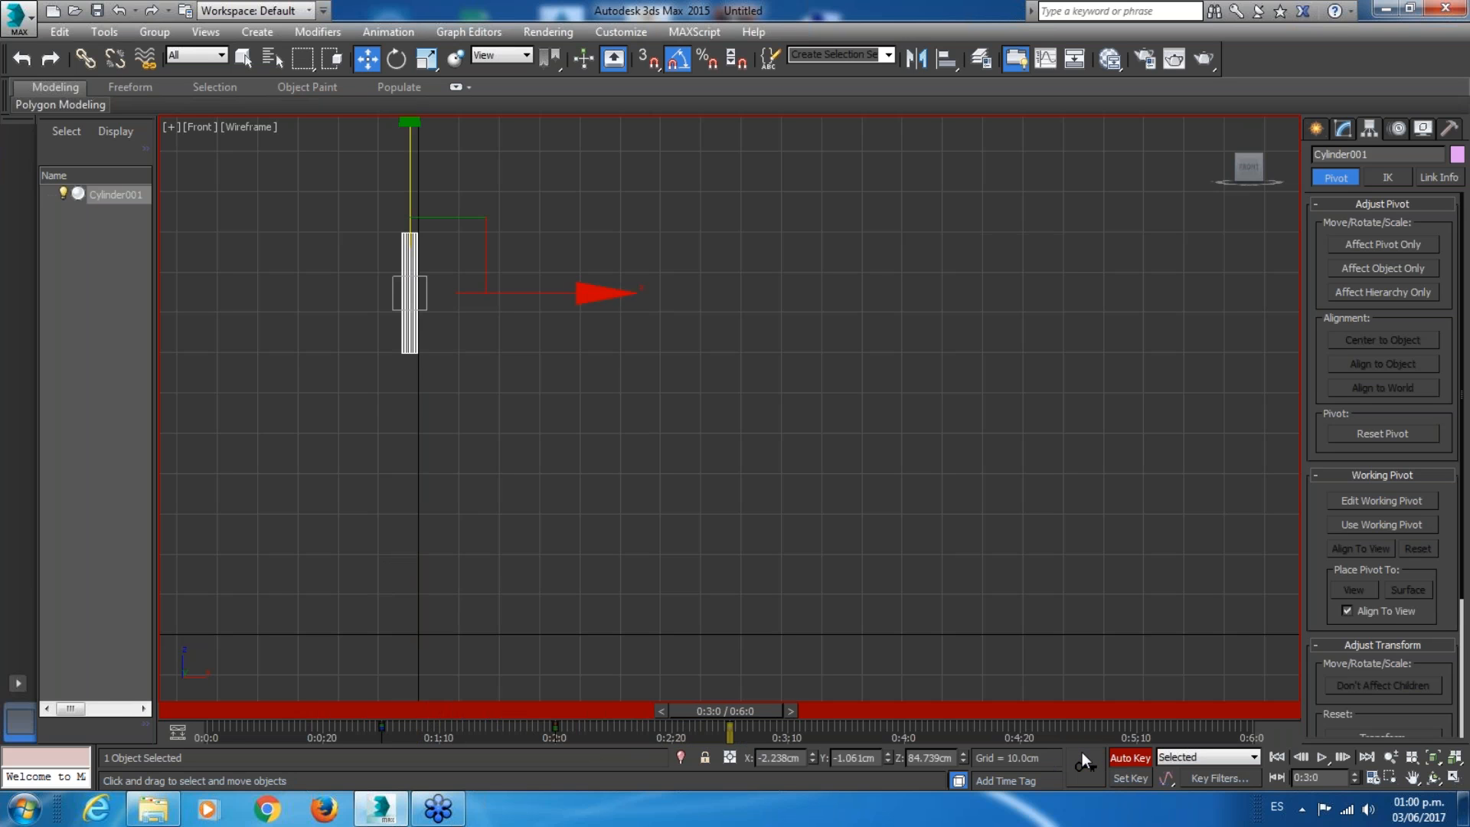
# Copy the cylinder's standing-pose key from 0:1:0 to 0:4:0 on the track bar.
pyautogui.moveTo(729, 714); pyautogui.dragTo(902, 714)
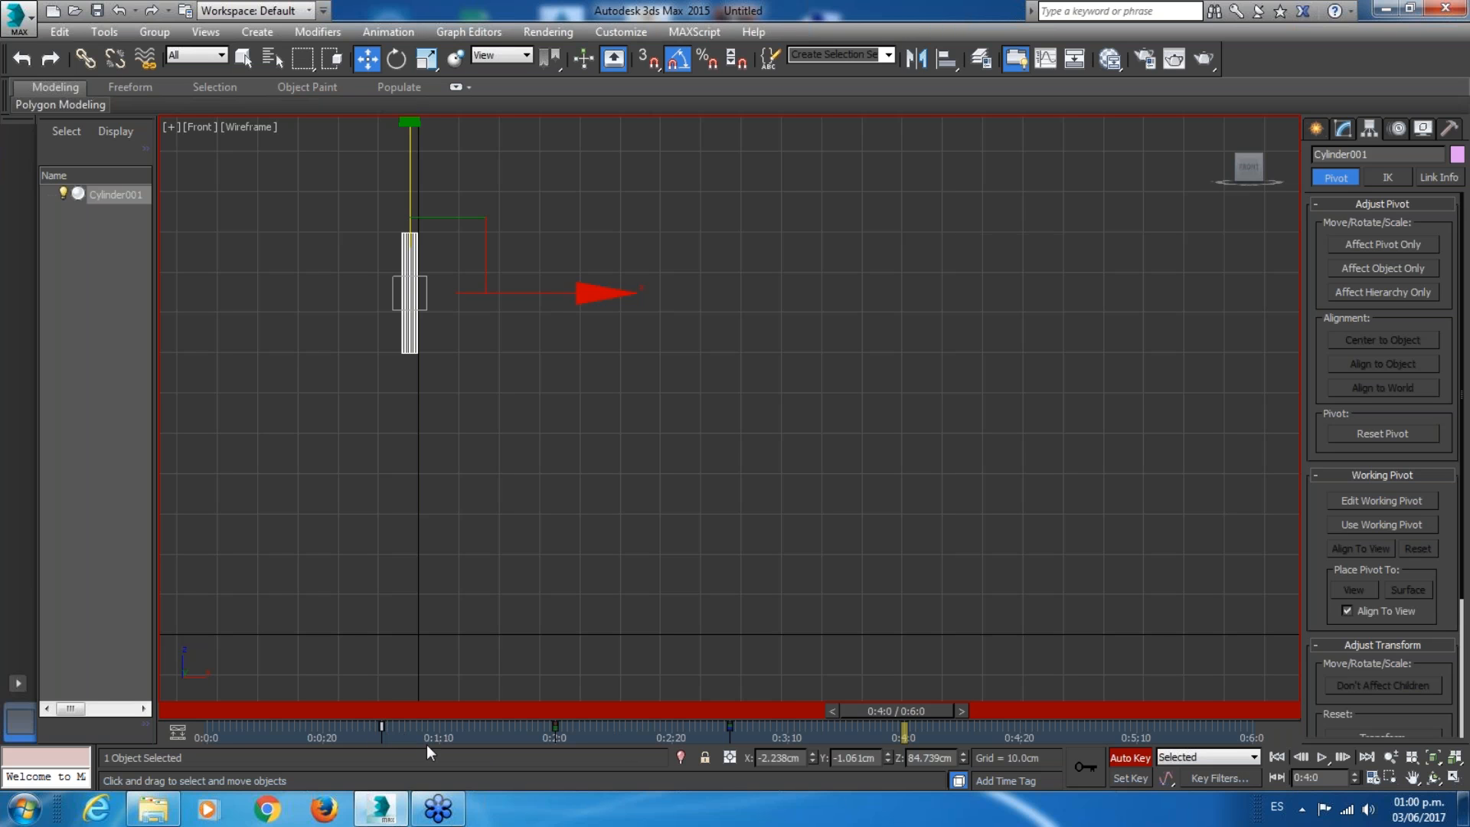
pyautogui.moveTo(772, 707); pyautogui.dragTo(904, 736)
pyautogui.press('w')
pyautogui.keyDown('shift'); pyautogui.moveTo(384, 734); pyautogui.dragTo(833, 735); pyautogui.keyUp('shift')
pyautogui.click(906, 733)
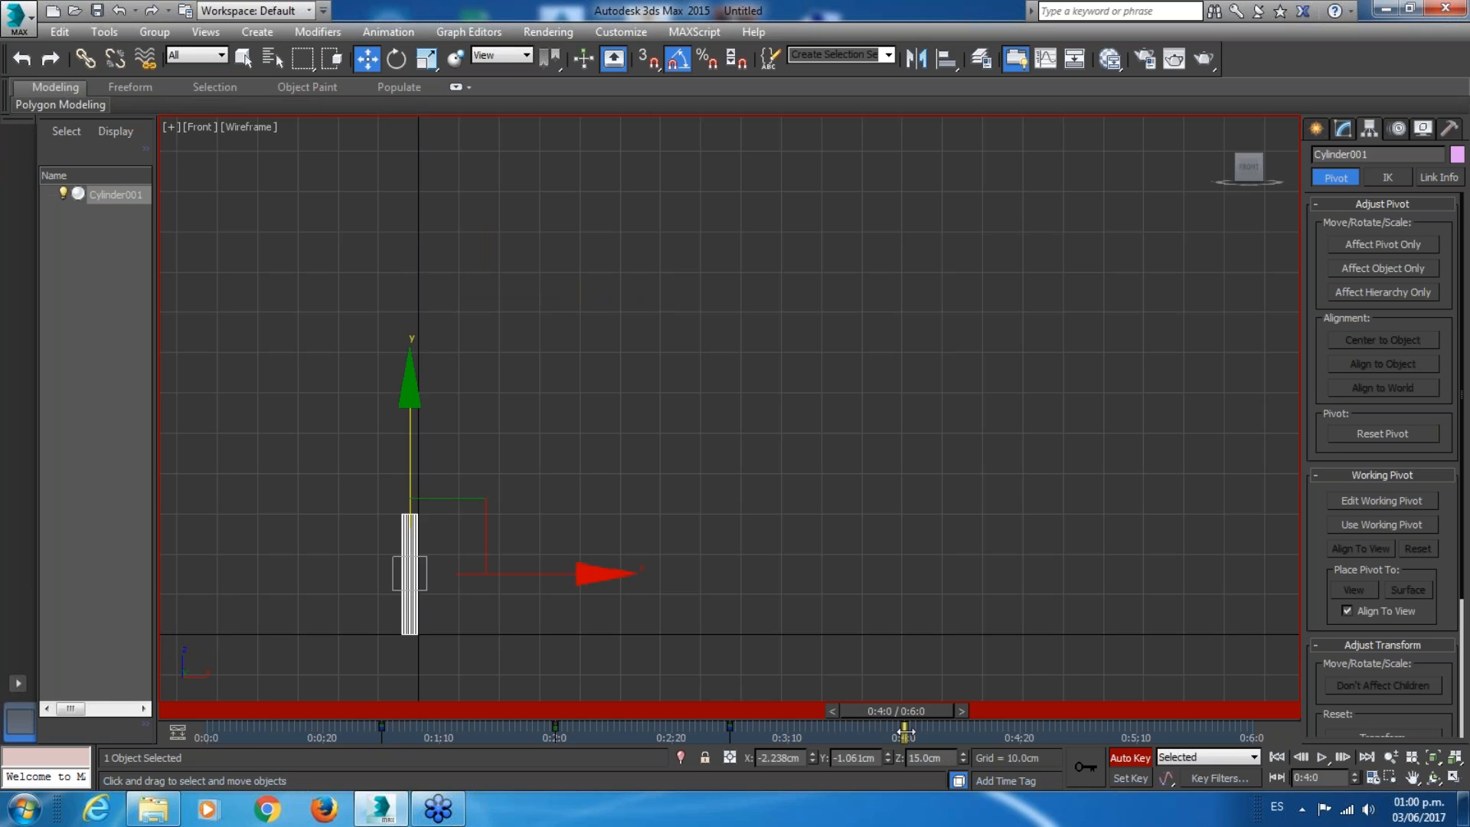
# Play the animation from 0:0:0 to review the cylinder's jump, hold and landing.
pyautogui.moveTo(894, 714); pyautogui.dragTo(162, 632)
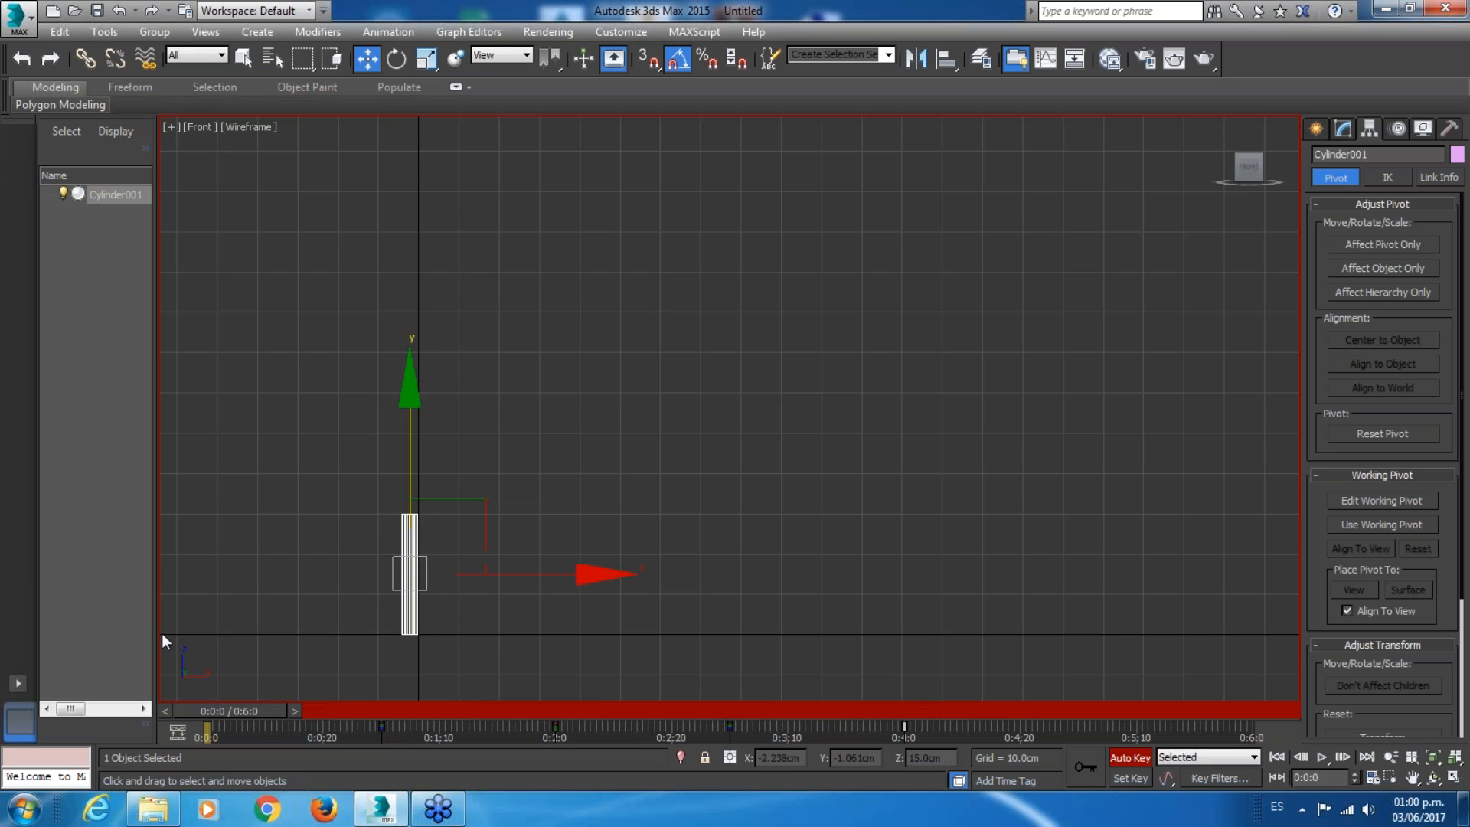
pyautogui.click(1316, 755)
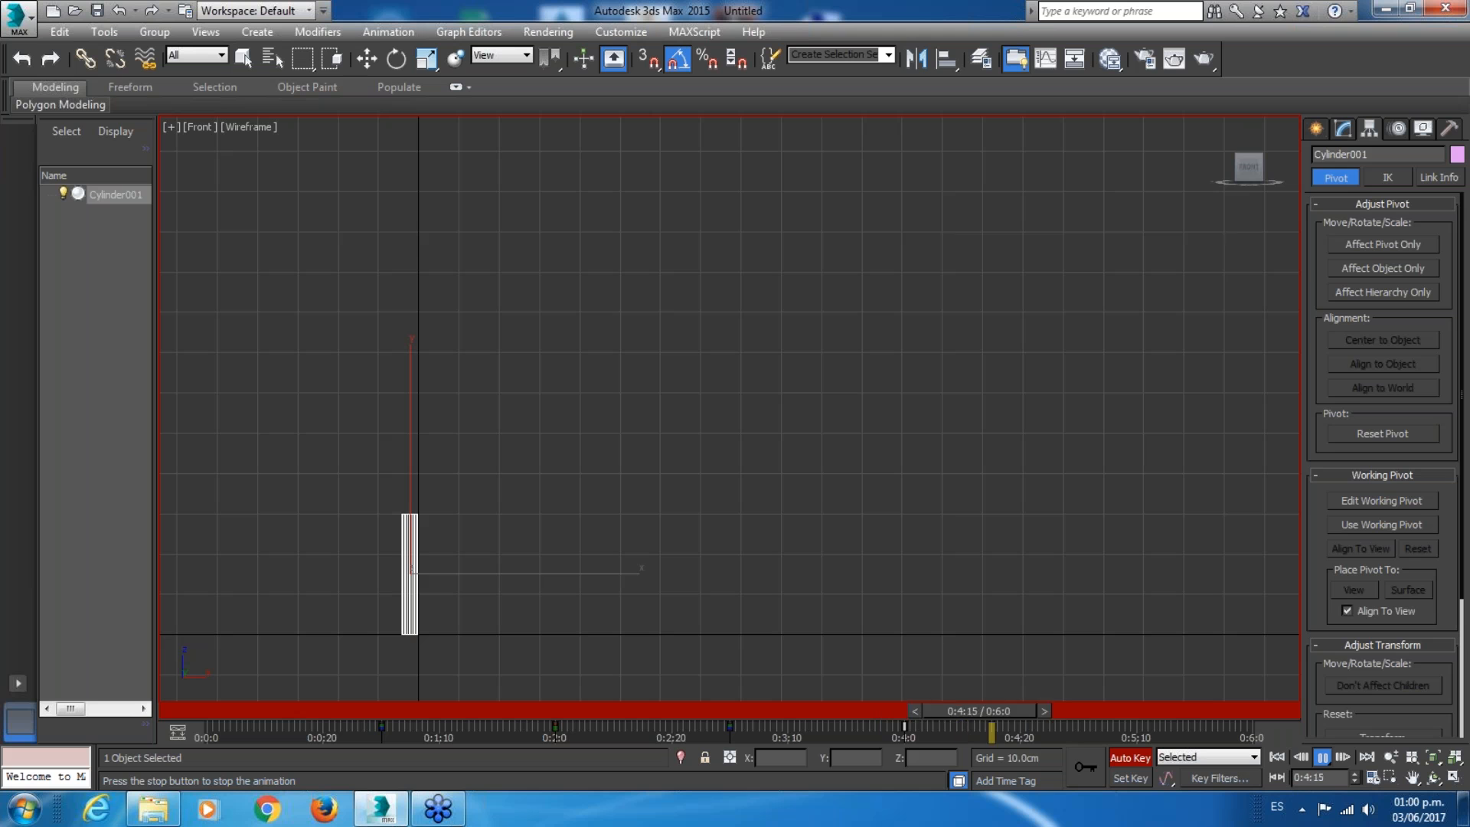
pyautogui.click(1277, 757)
pyautogui.click(1322, 757)
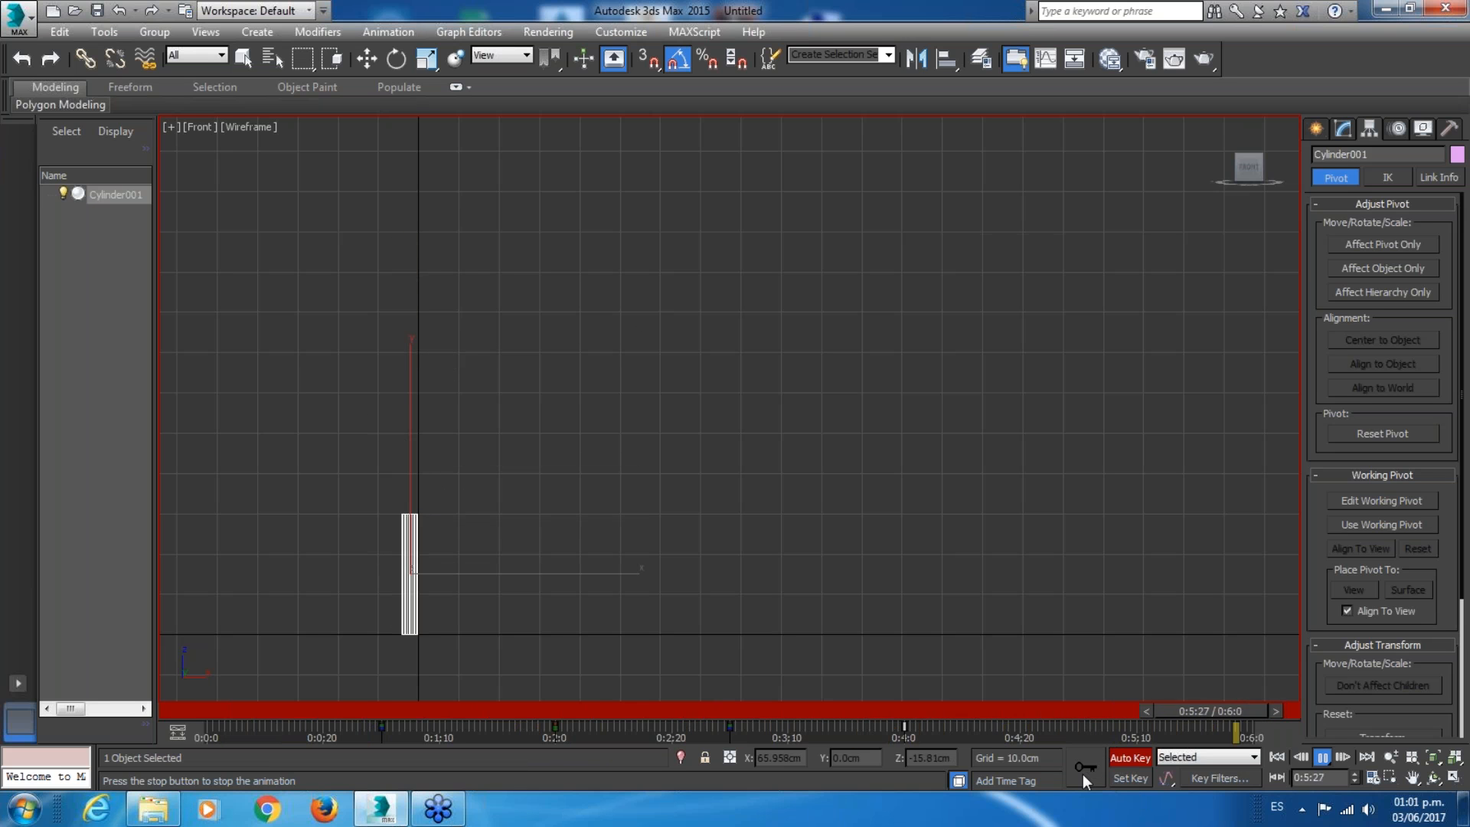
# Scrub the animation between 0:2:27 and 0:4:0 to examine the cylinder's hold and its spinning descent.
pyautogui.moveTo(526, 705); pyautogui.dragTo(698, 698)
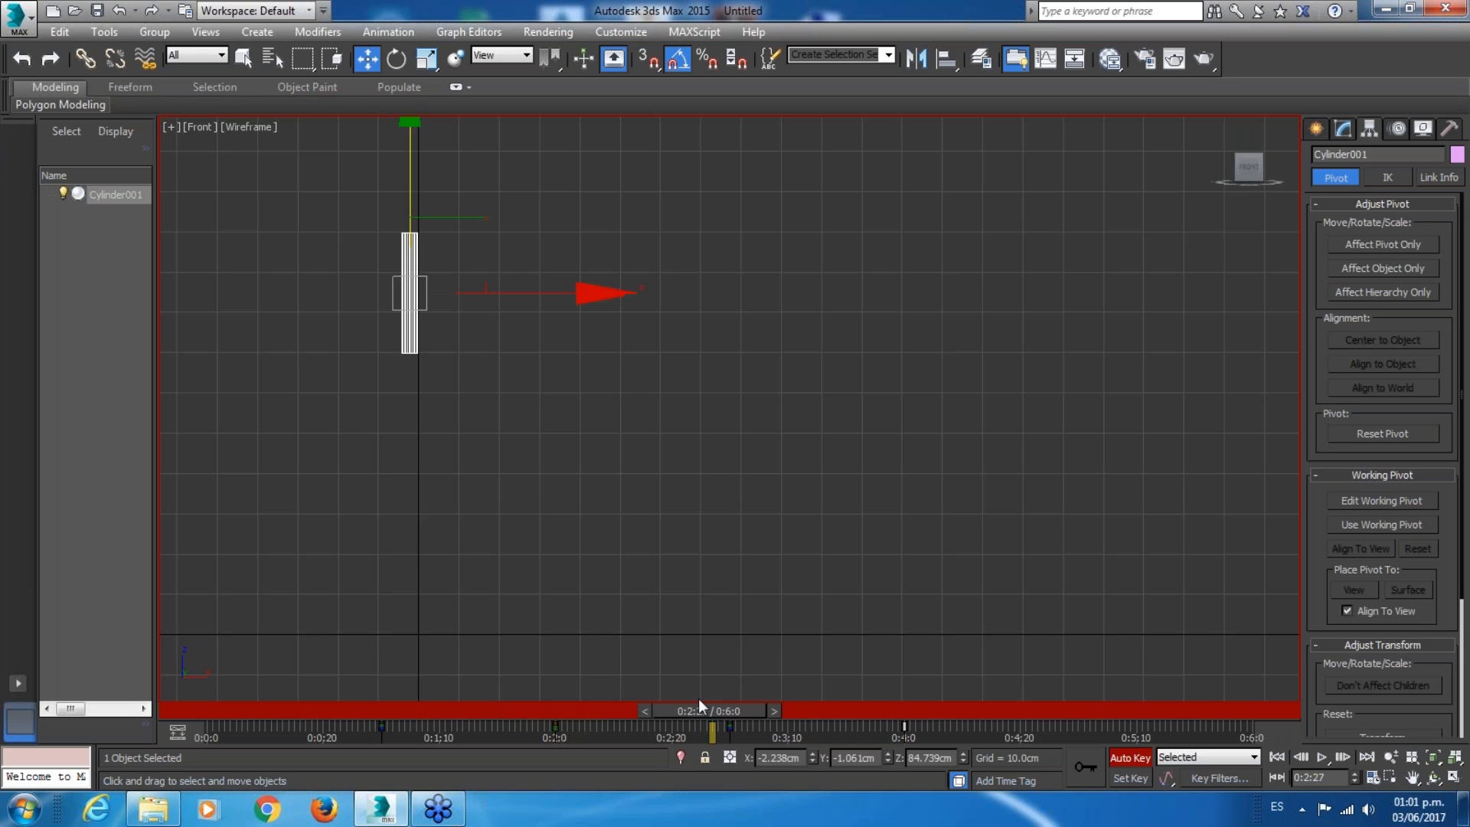
pyautogui.click(751, 724)
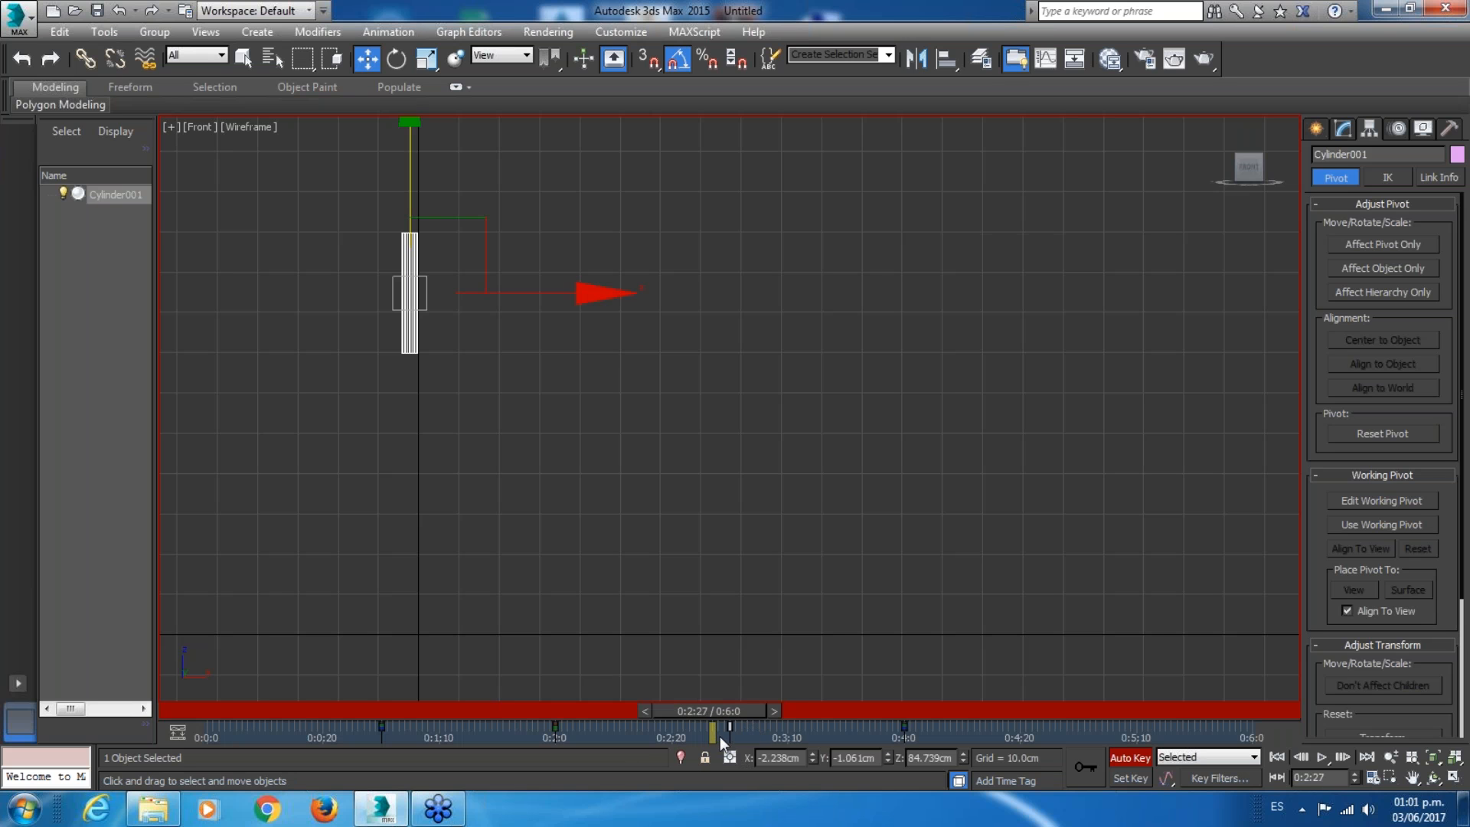
pyautogui.moveTo(735, 712); pyautogui.dragTo(755, 712)
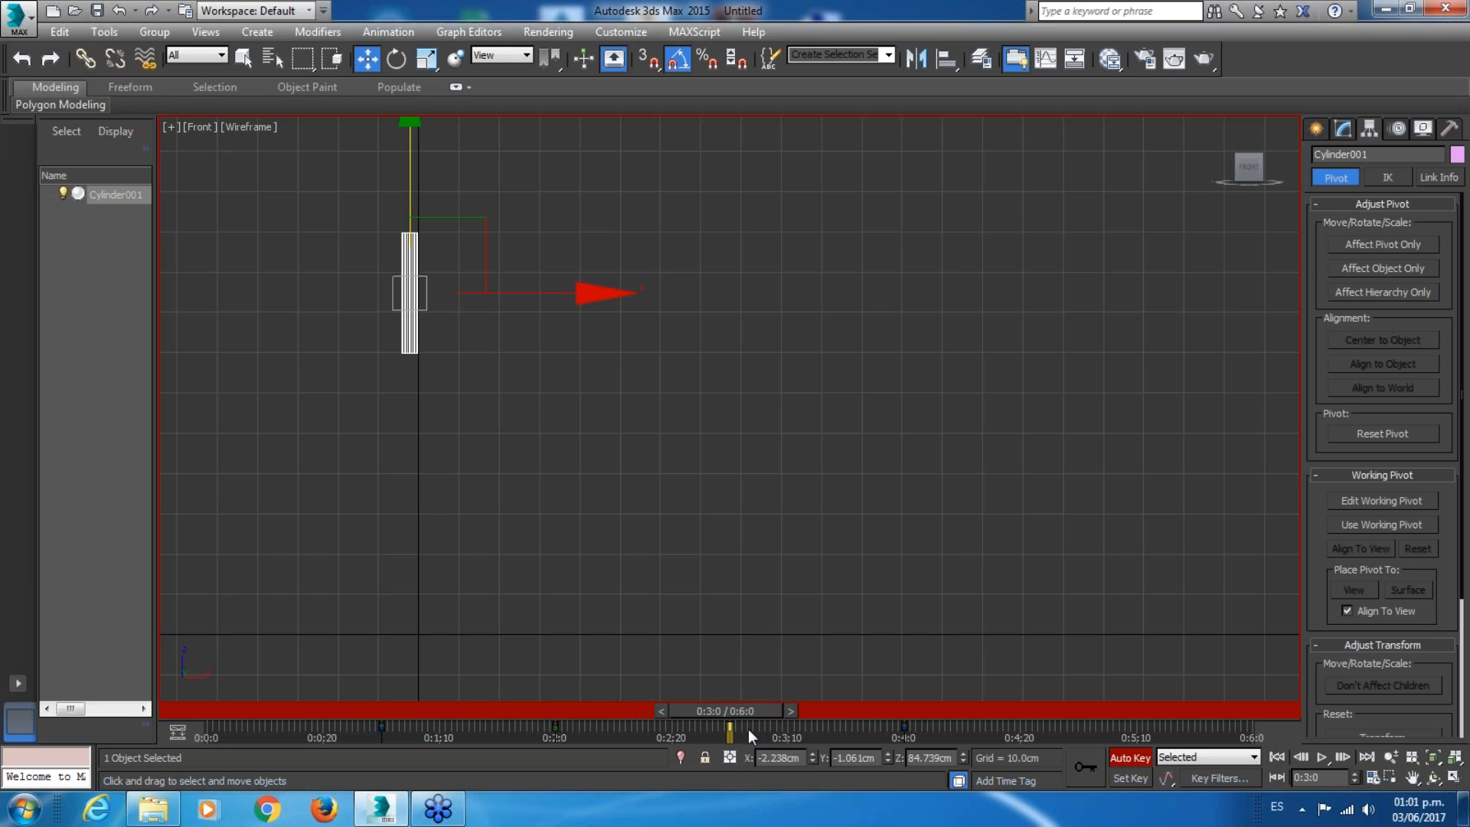
pyautogui.moveTo(729, 711)
pyautogui.mouseDown()
pyautogui.moveTo(761, 711)
pyautogui.moveTo(705, 728)
pyautogui.mouseUp()
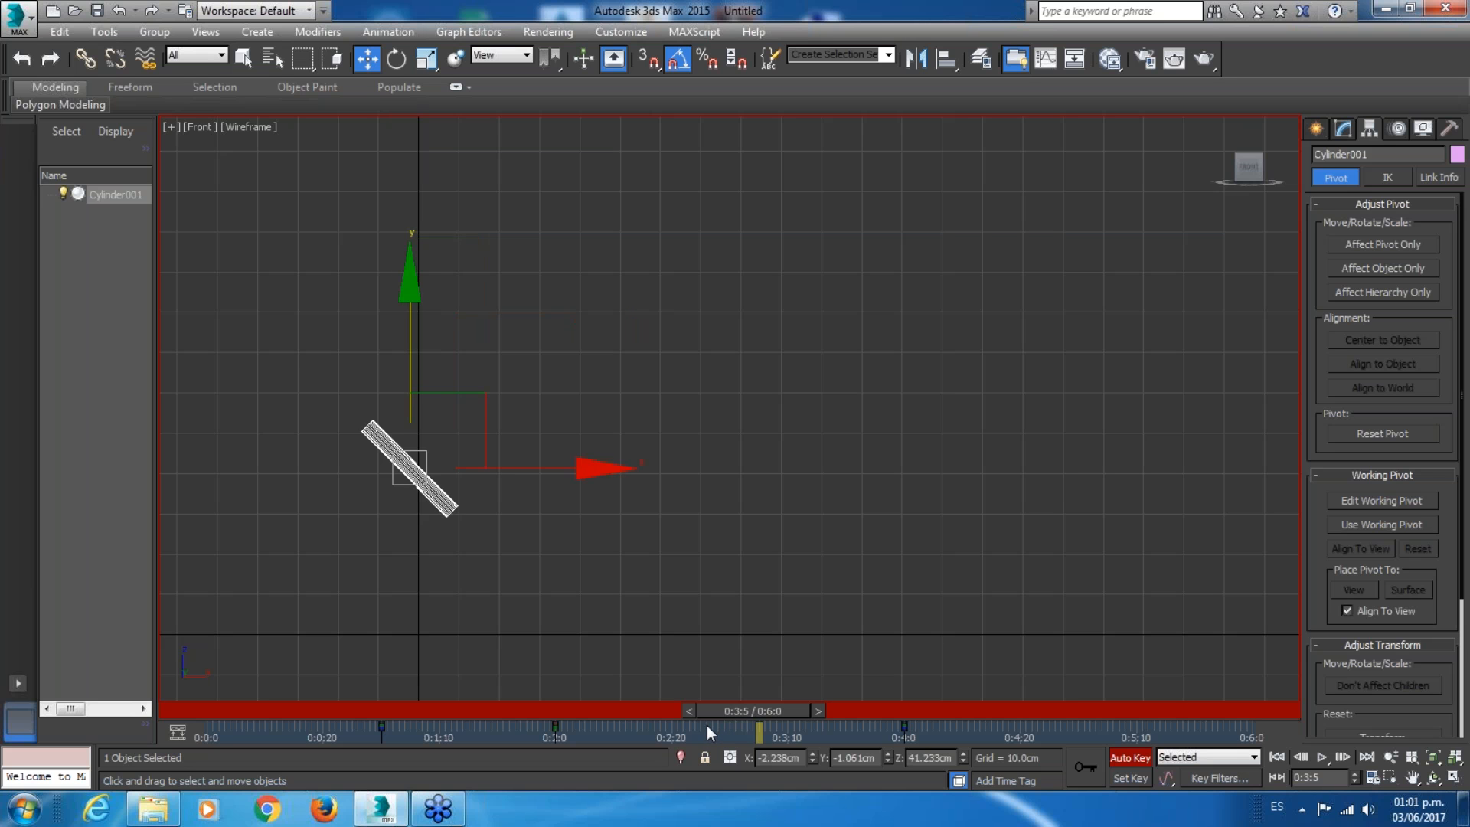
pyautogui.moveTo(738, 710); pyautogui.dragTo(787, 752)
pyautogui.moveTo(843, 752); pyautogui.dragTo(885, 751)
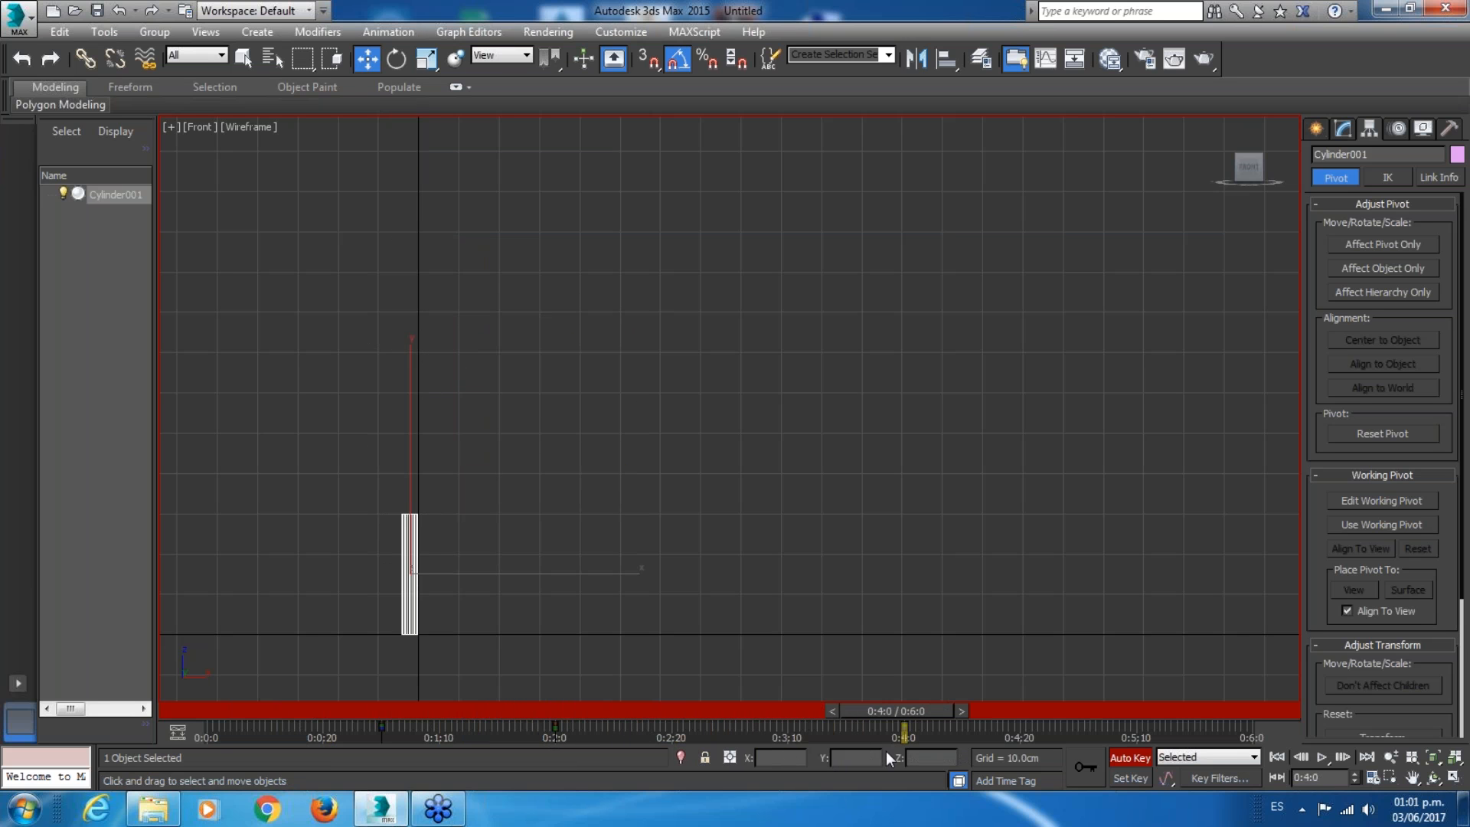
# Play the cylinder's animation again, stop it, and bring the current time back to 0:1:25.
pyautogui.click(1283, 761)
pyautogui.click(1317, 757)
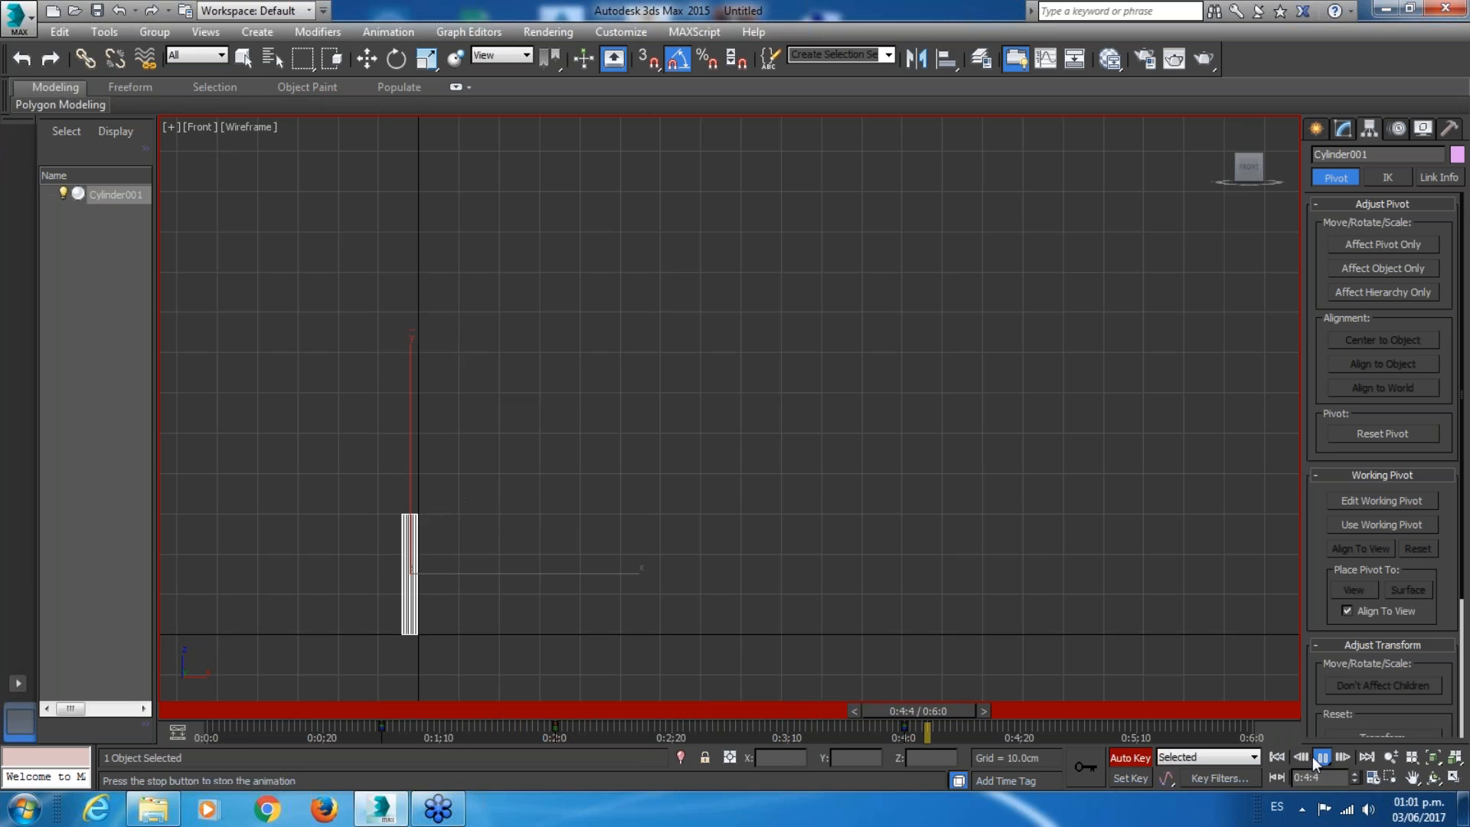
pyautogui.click(1316, 756)
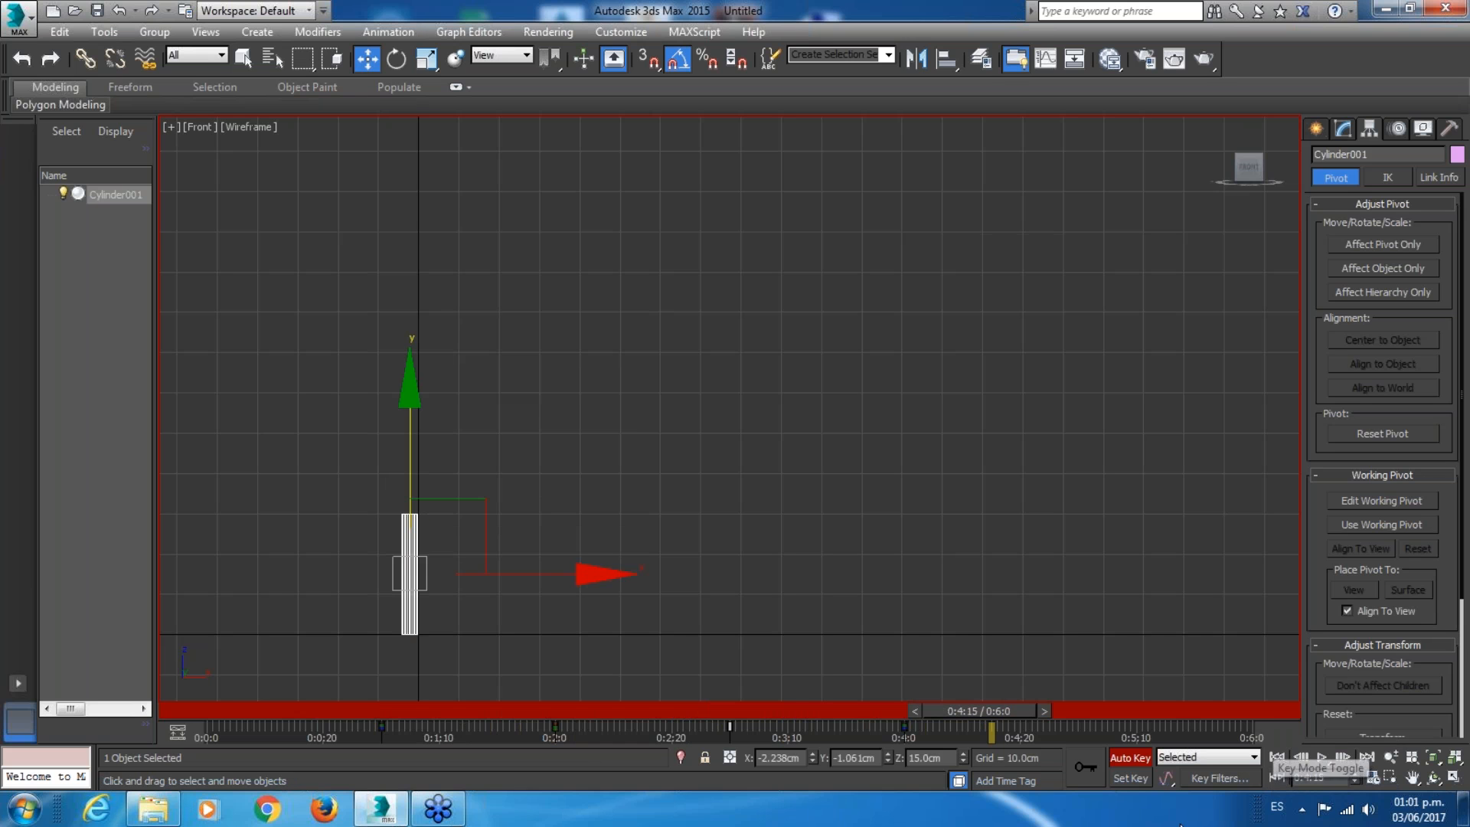
pyautogui.moveTo(745, 710); pyautogui.dragTo(527, 728)
pyautogui.press('w')
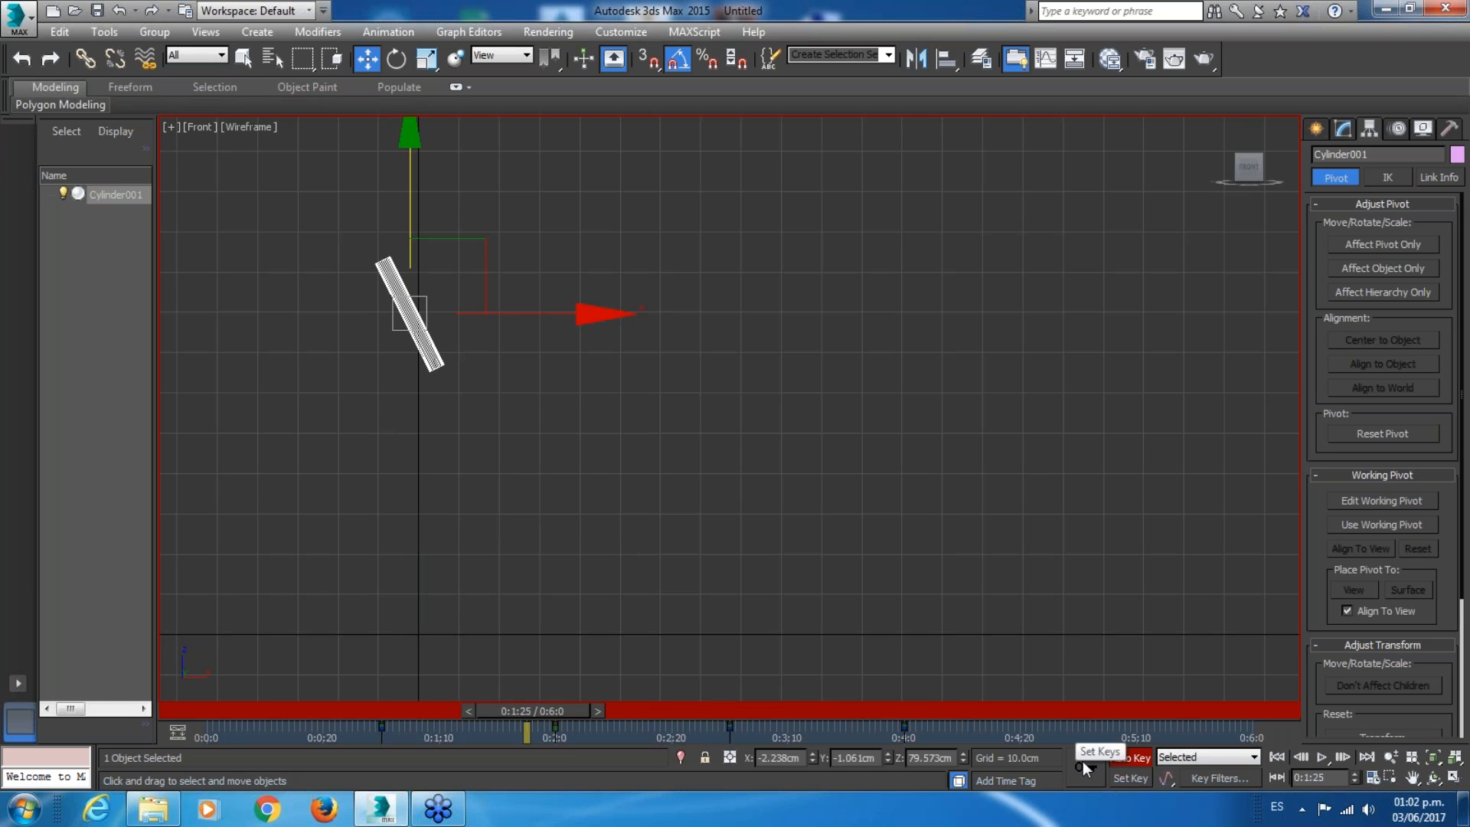
# Save the scene in the scenes folder as a 3ds Max file named seteo.
pyautogui.click(96, 11)
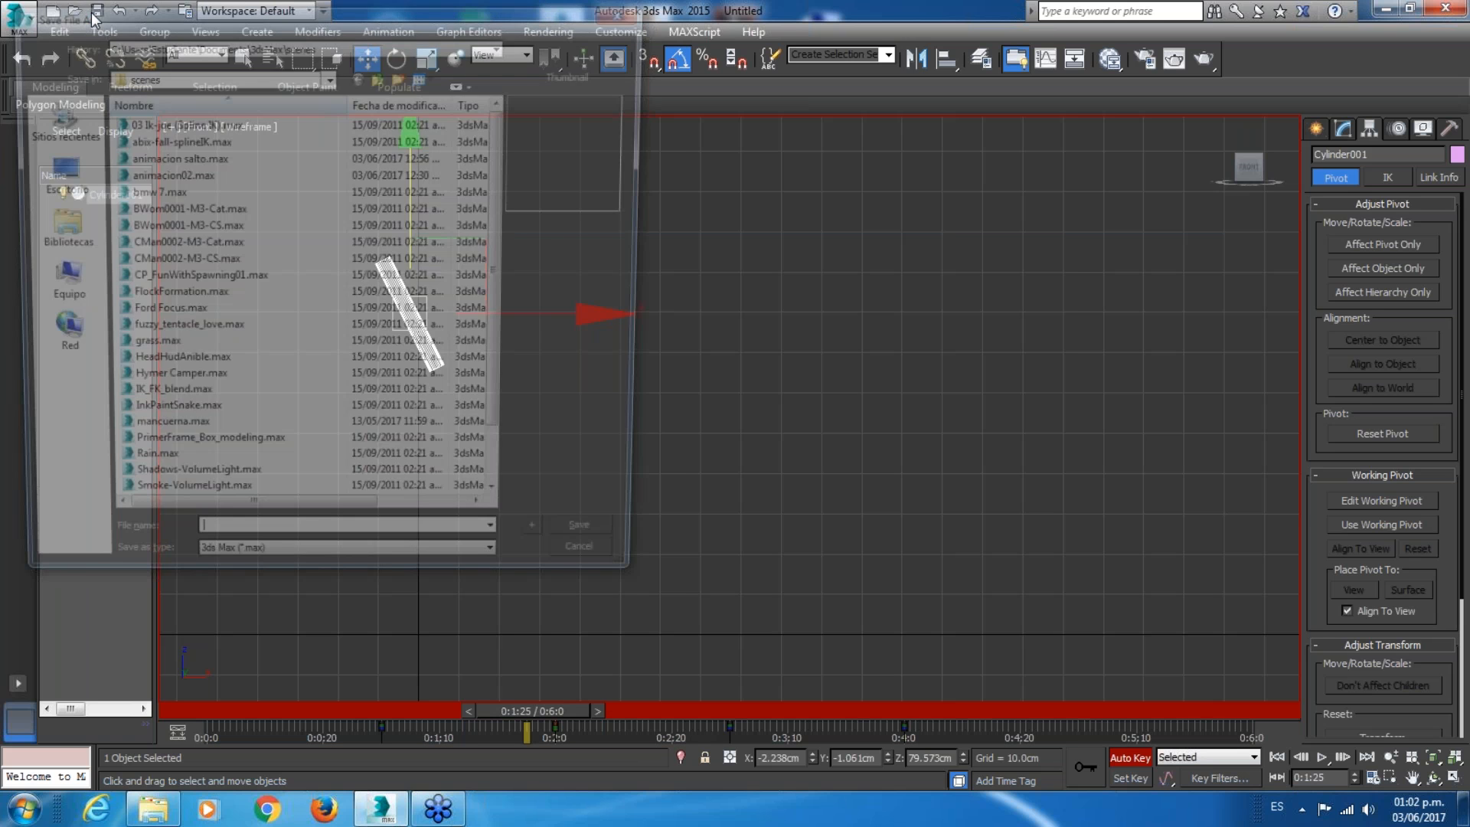
pyautogui.write('seteo')
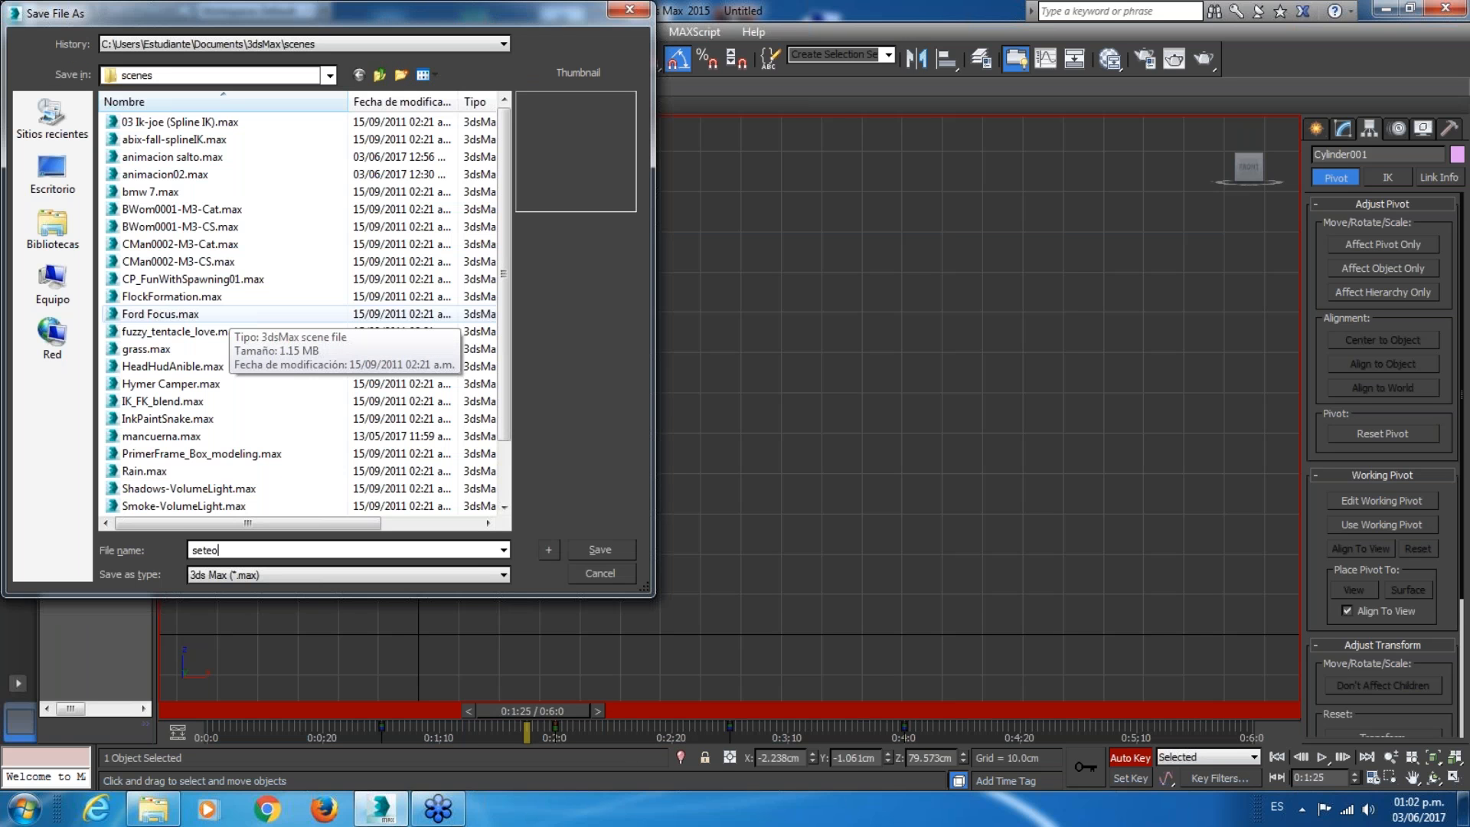
pyautogui.press('Return')
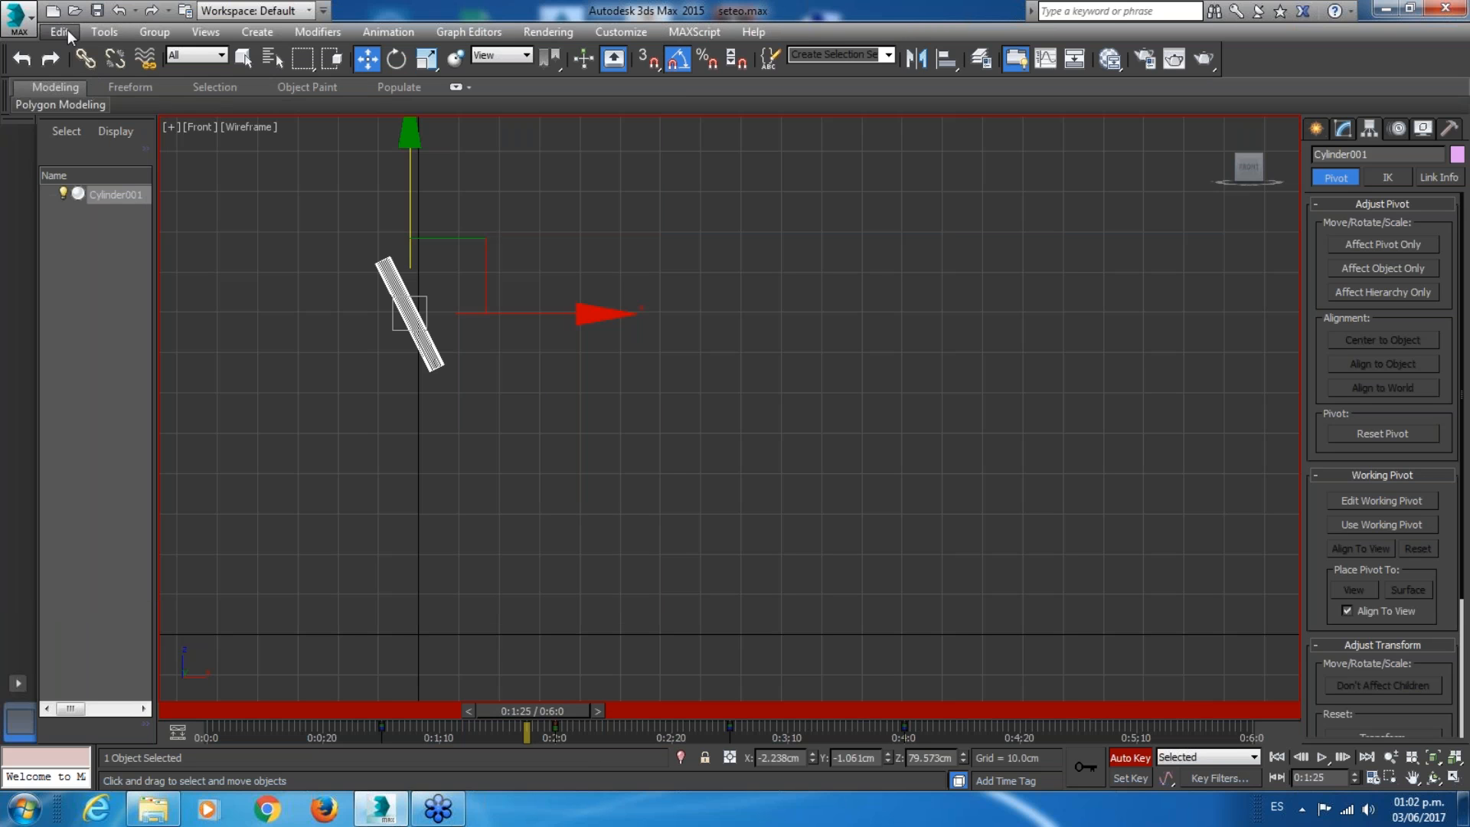
# Start a new empty scene and switch from the single Front view to the four-viewport layout.
pyautogui.click(55, 13)
pyautogui.click(736, 462)
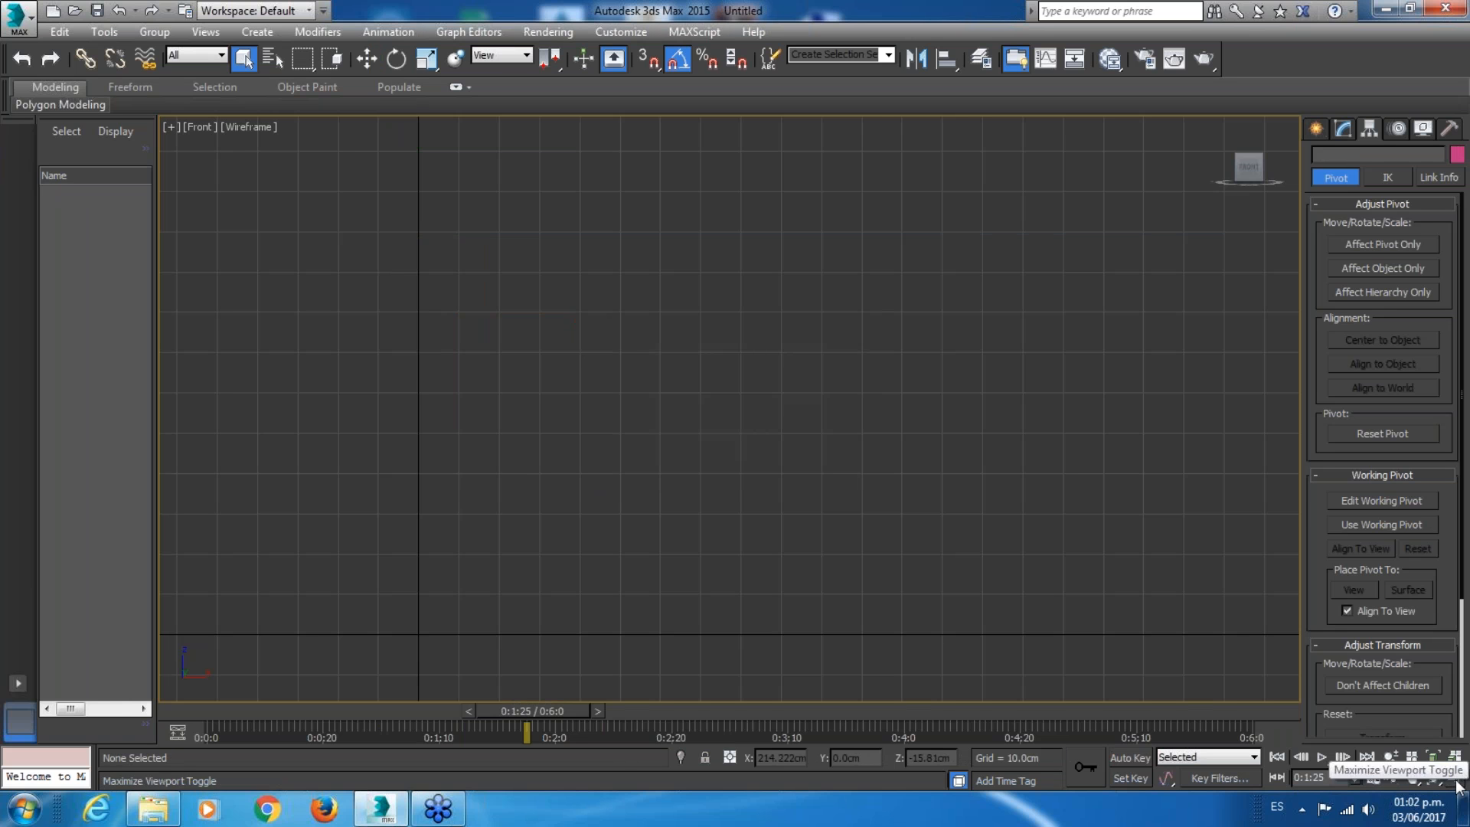
pyautogui.click(1454, 779)
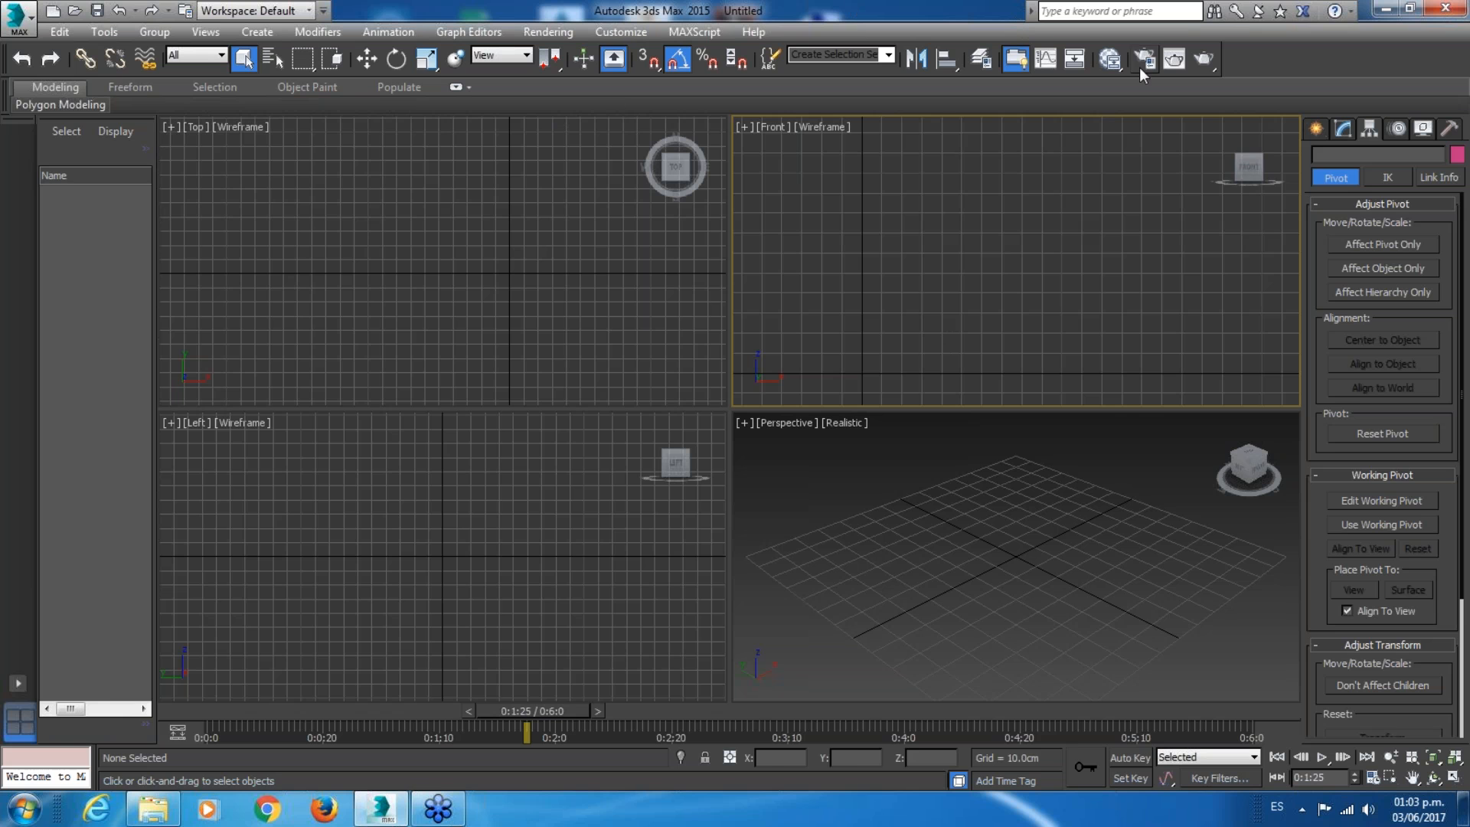
# Create an upright box in the Perspective view, about 7 cm long, 13.5 cm wide and 49 cm high.
pyautogui.click(1309, 126)
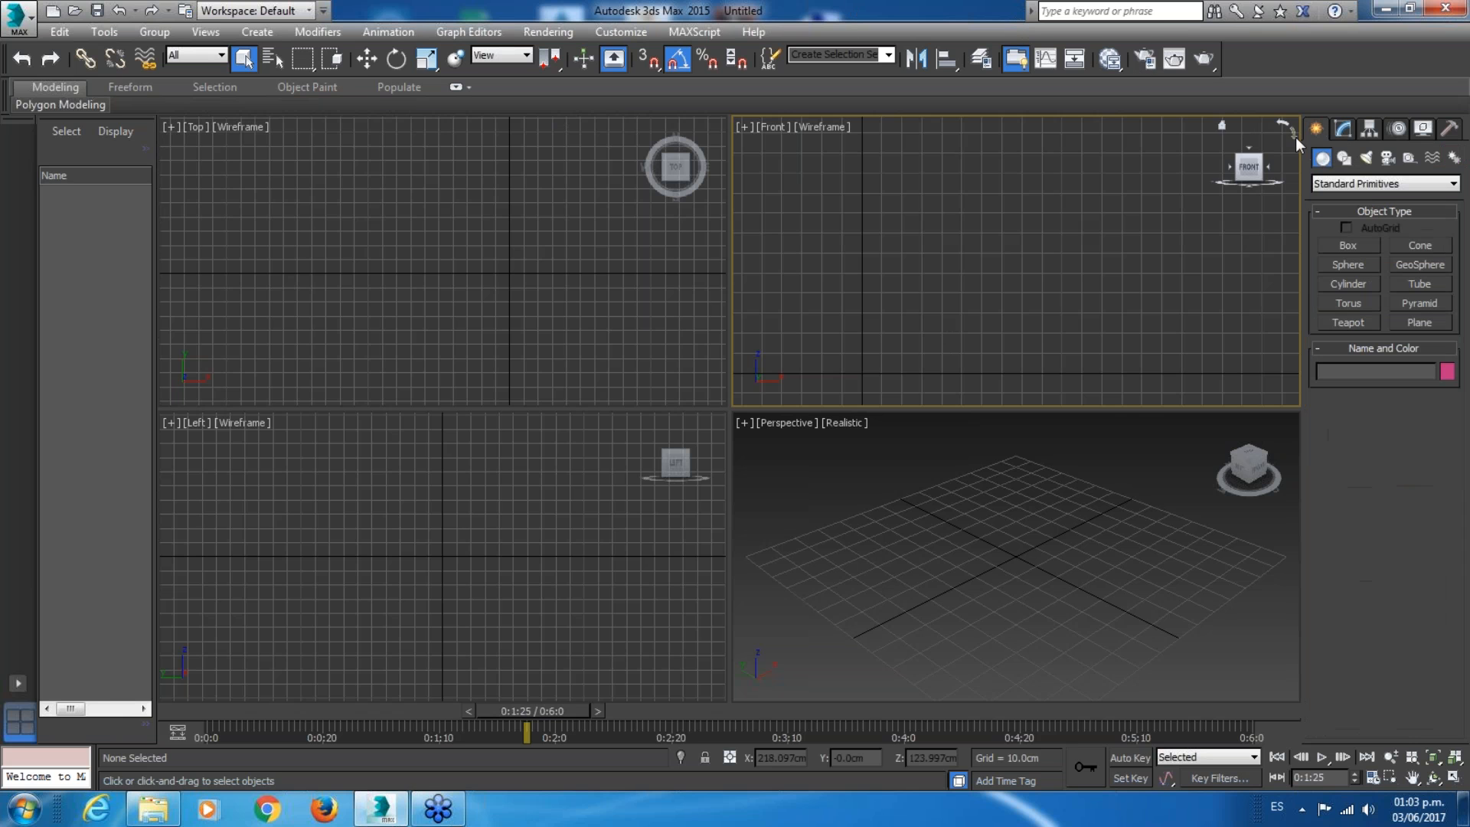
pyautogui.click(1359, 247)
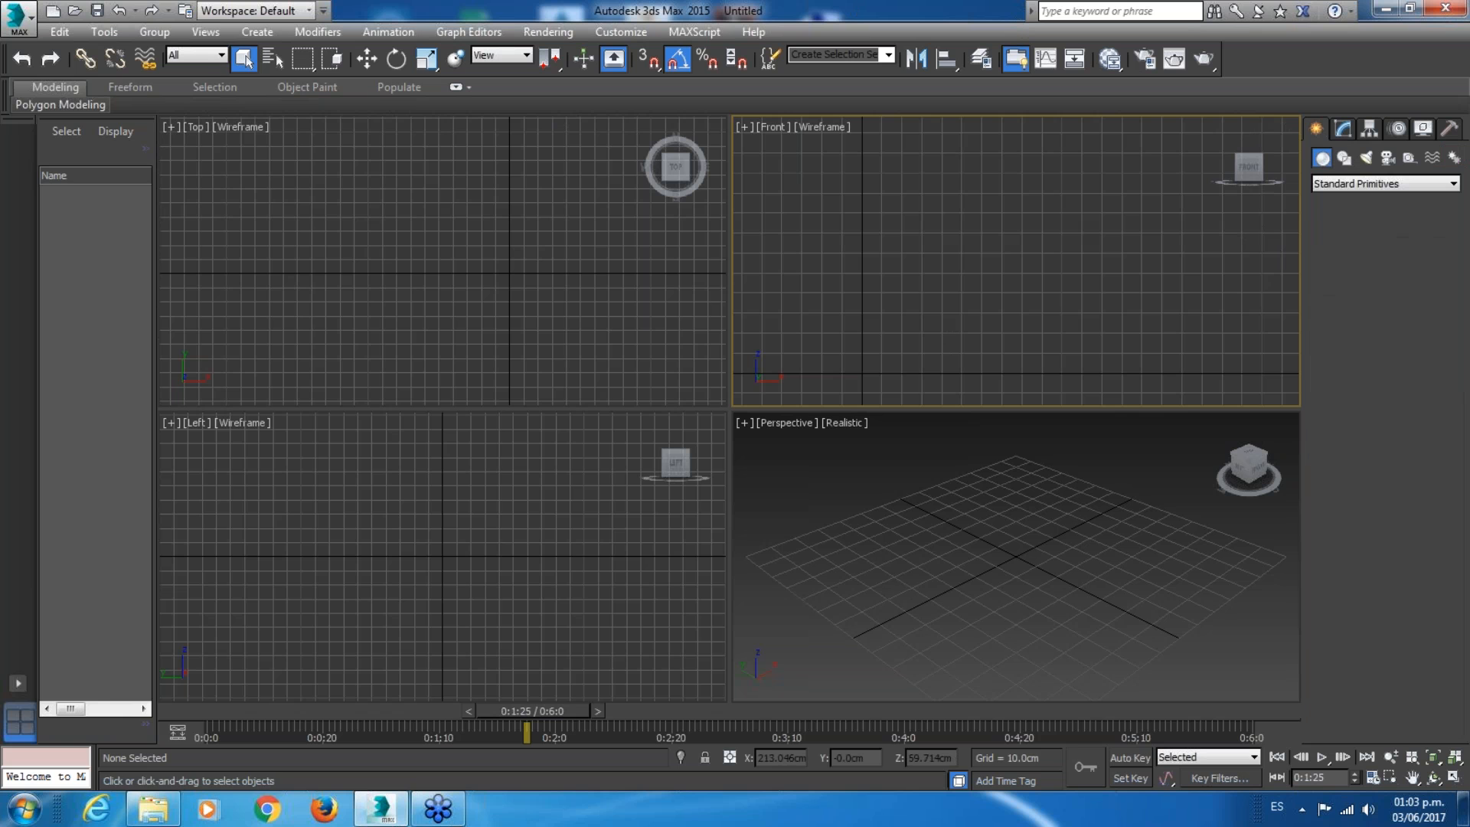
pyautogui.click(966, 568)
pyautogui.moveTo(965, 568); pyautogui.dragTo(1007, 561)
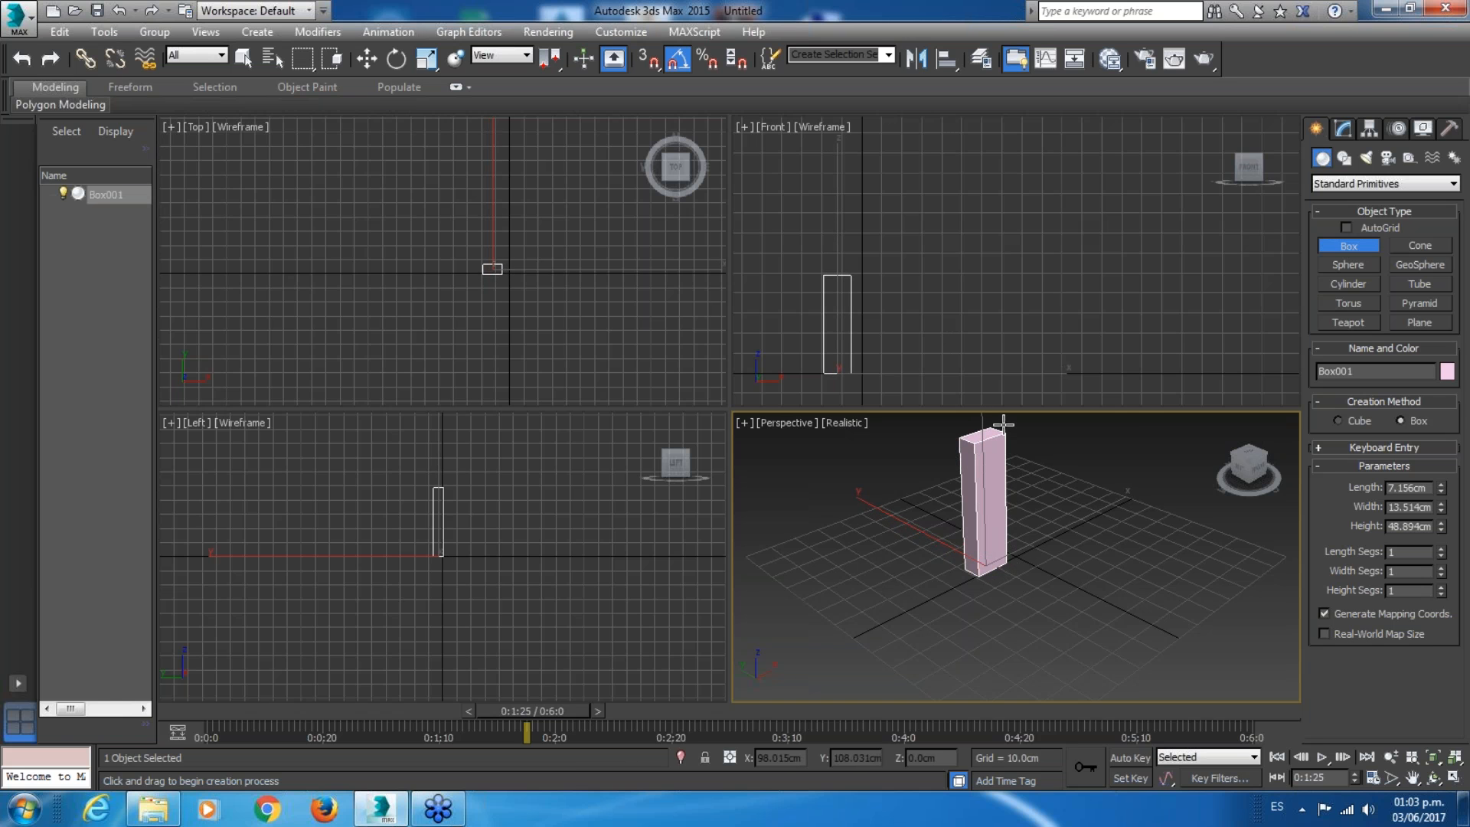
# Set the box's length to 5 cm, width to 10 cm and height to 50 cm.
pyautogui.click(1345, 129)
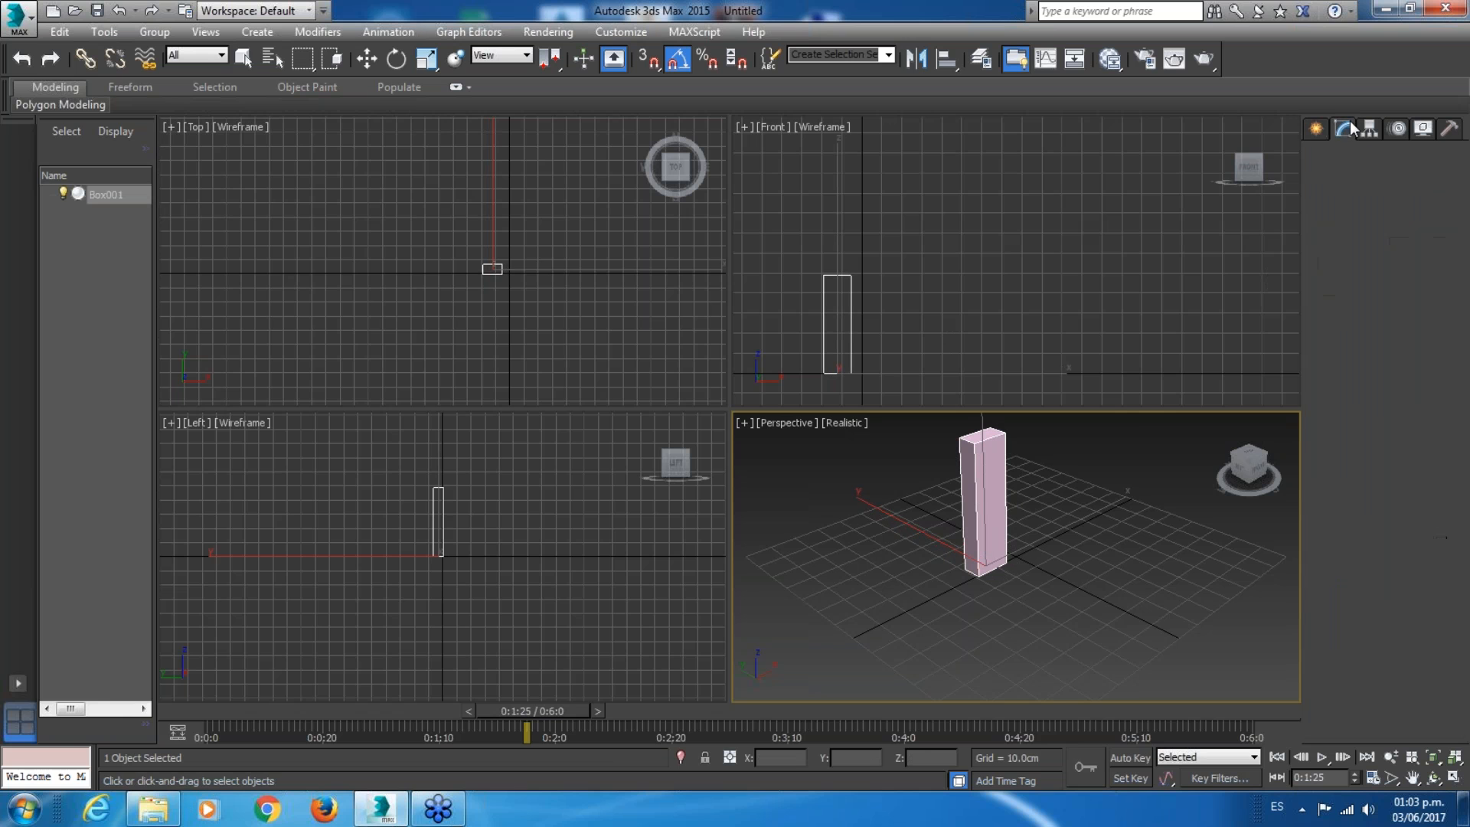
pyautogui.click(1425, 389)
pyautogui.write('5.0cm')
pyautogui.press('Return')
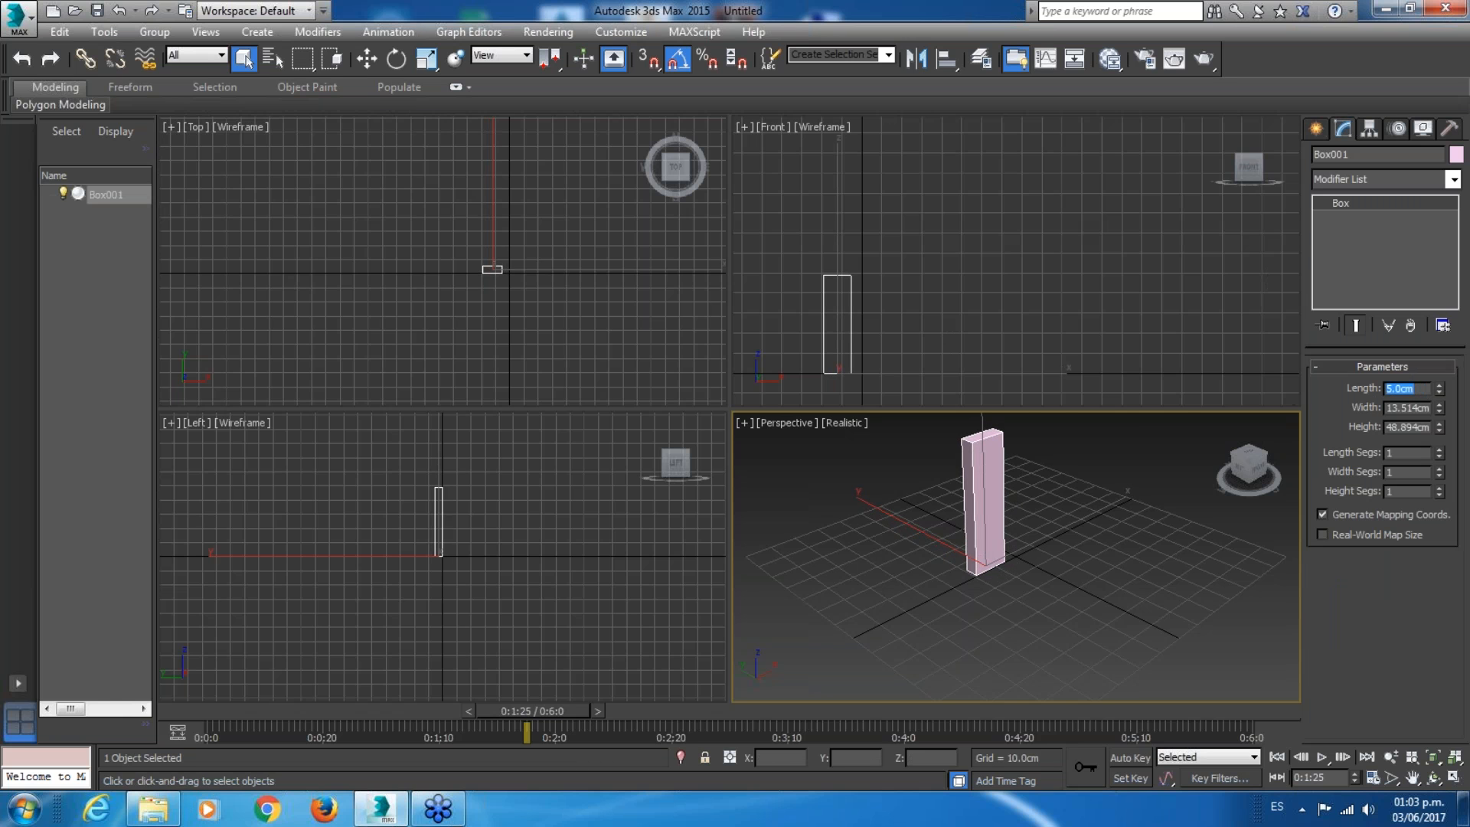
pyautogui.press('Tab')
pyautogui.write('10')
pyautogui.press('Return')
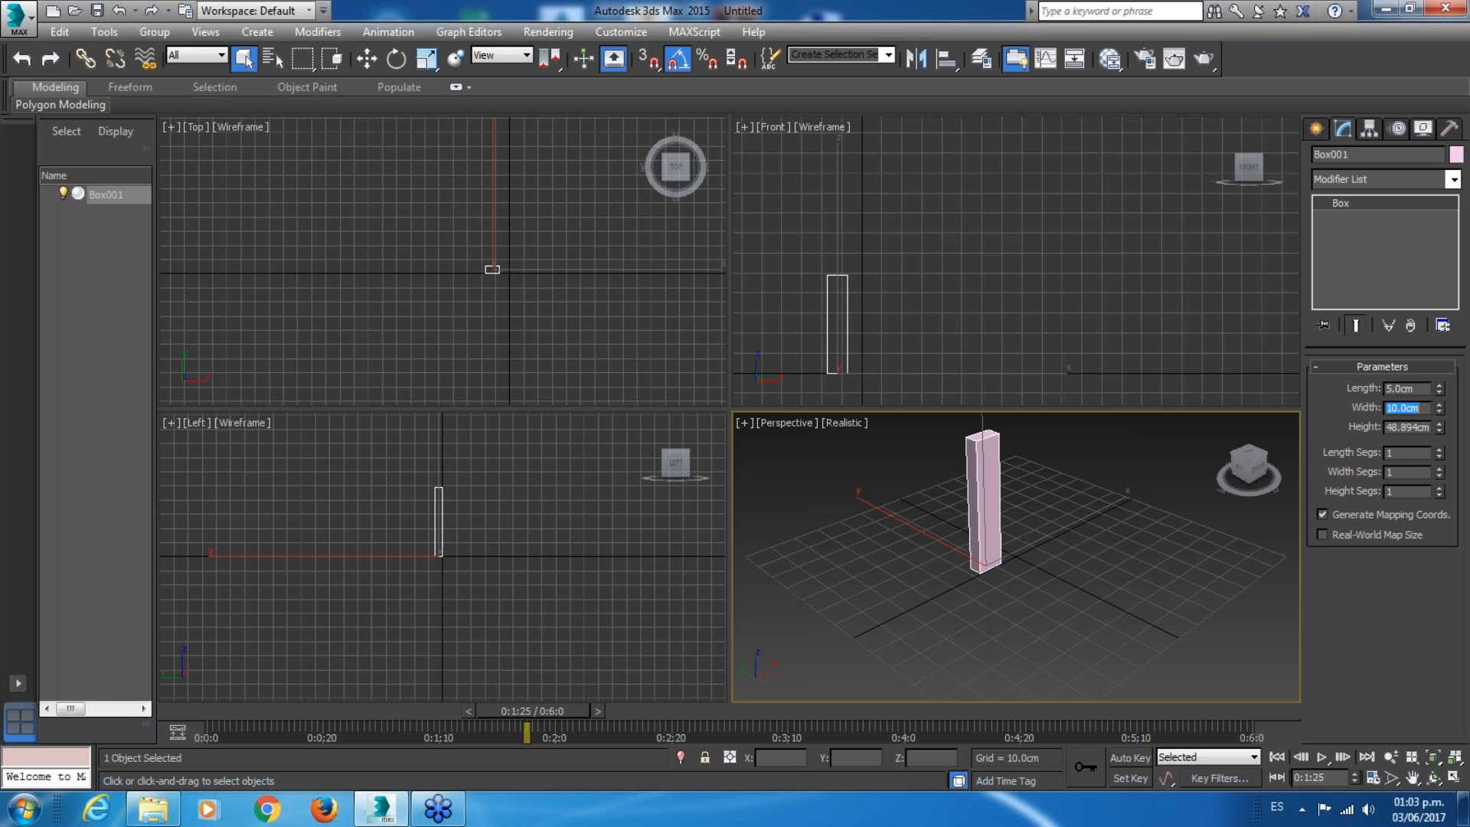
pyautogui.doubleClick(1420, 427)
pyautogui.write('50')
pyautogui.press('Return')
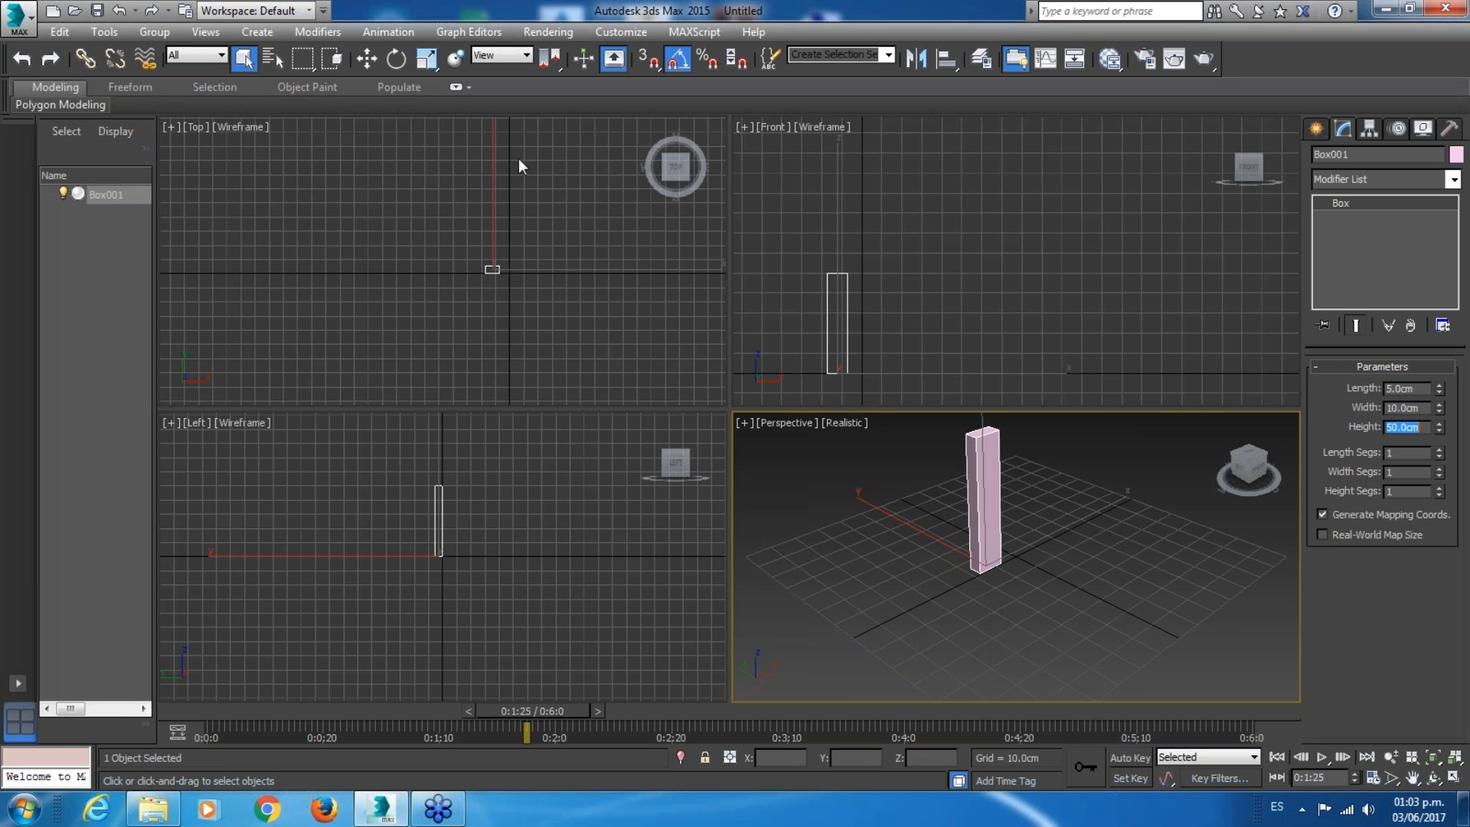
# Clone the box as one independent copy named Box002, moved about 32 cm along the X axis.
pyautogui.click(372, 59)
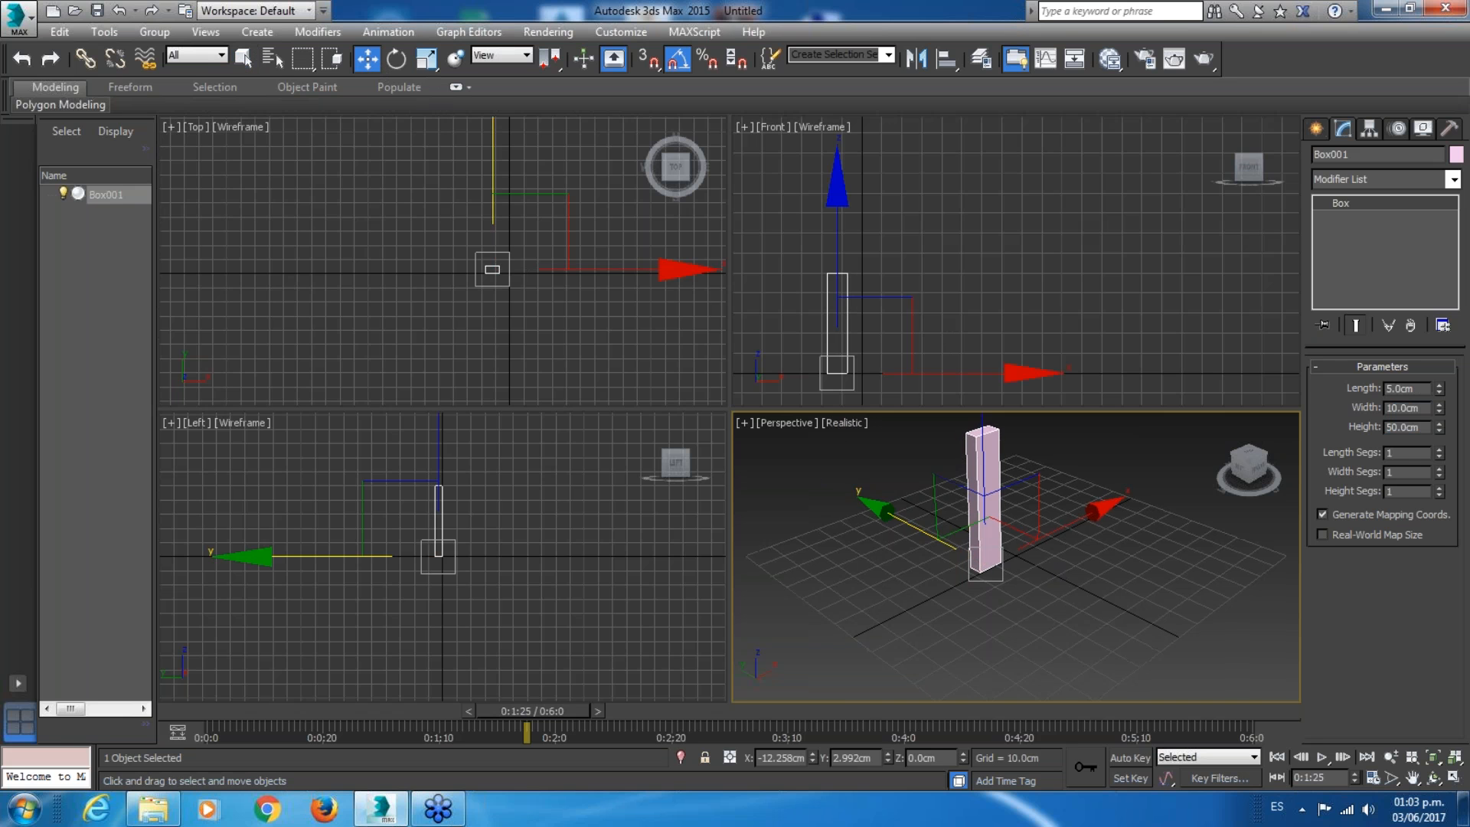
pyautogui.moveTo(1074, 605); pyautogui.dragTo(996, 630, button='middle')
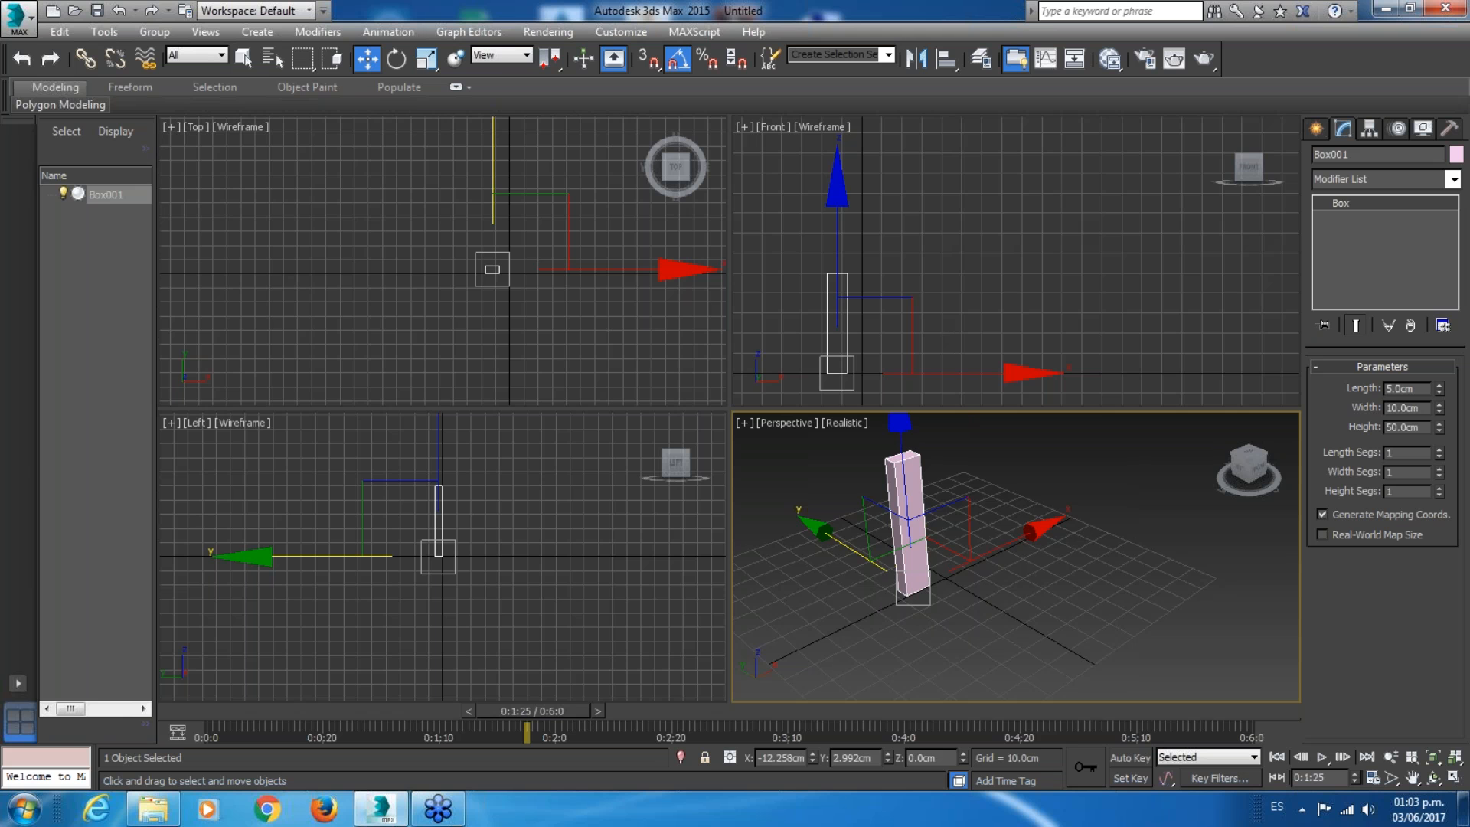
pyautogui.keyDown('shift'); pyautogui.moveTo(1009, 543); pyautogui.dragTo(1078, 511); pyautogui.keyUp('shift')
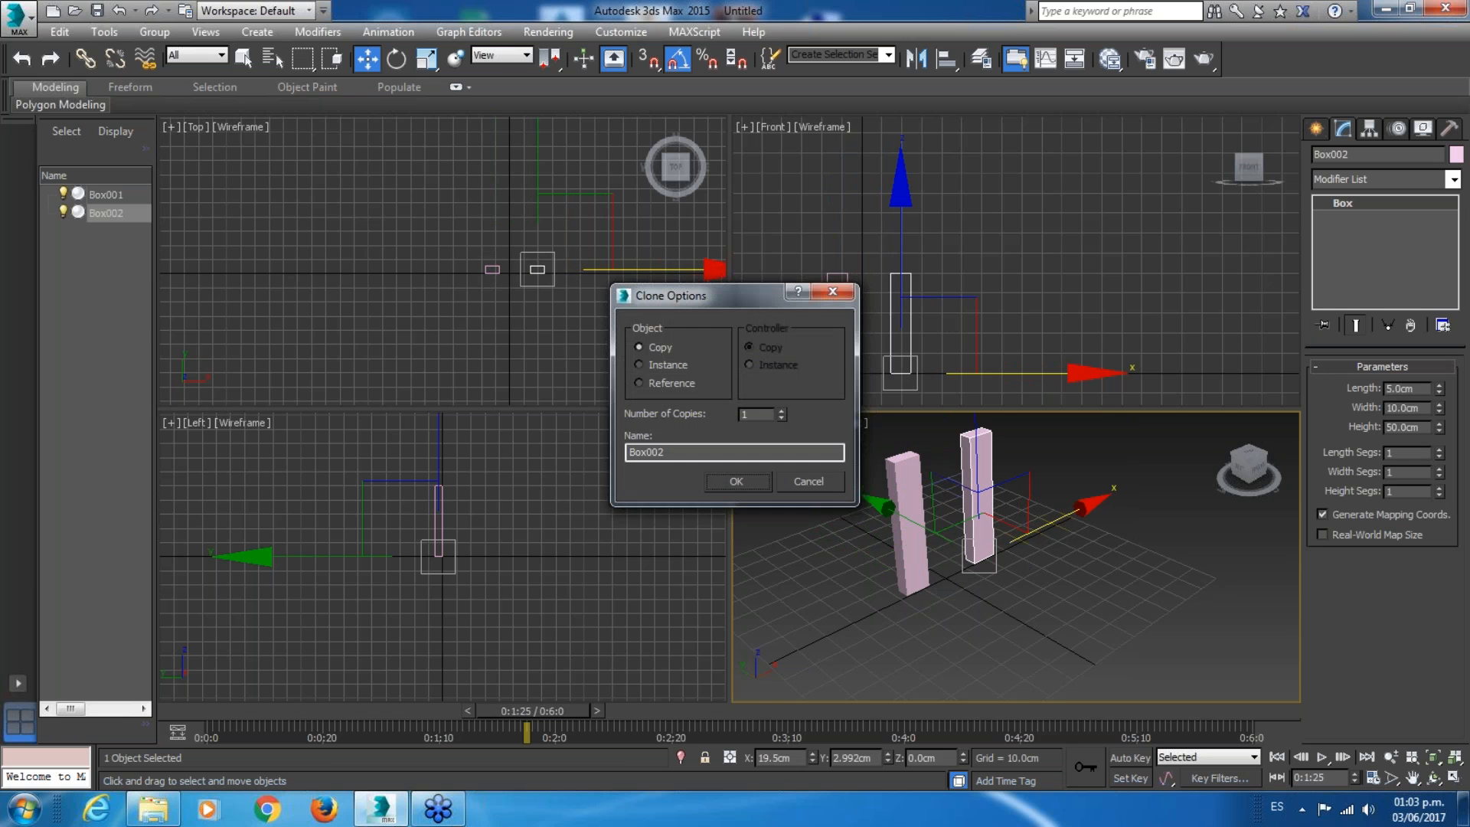
pyautogui.click(752, 489)
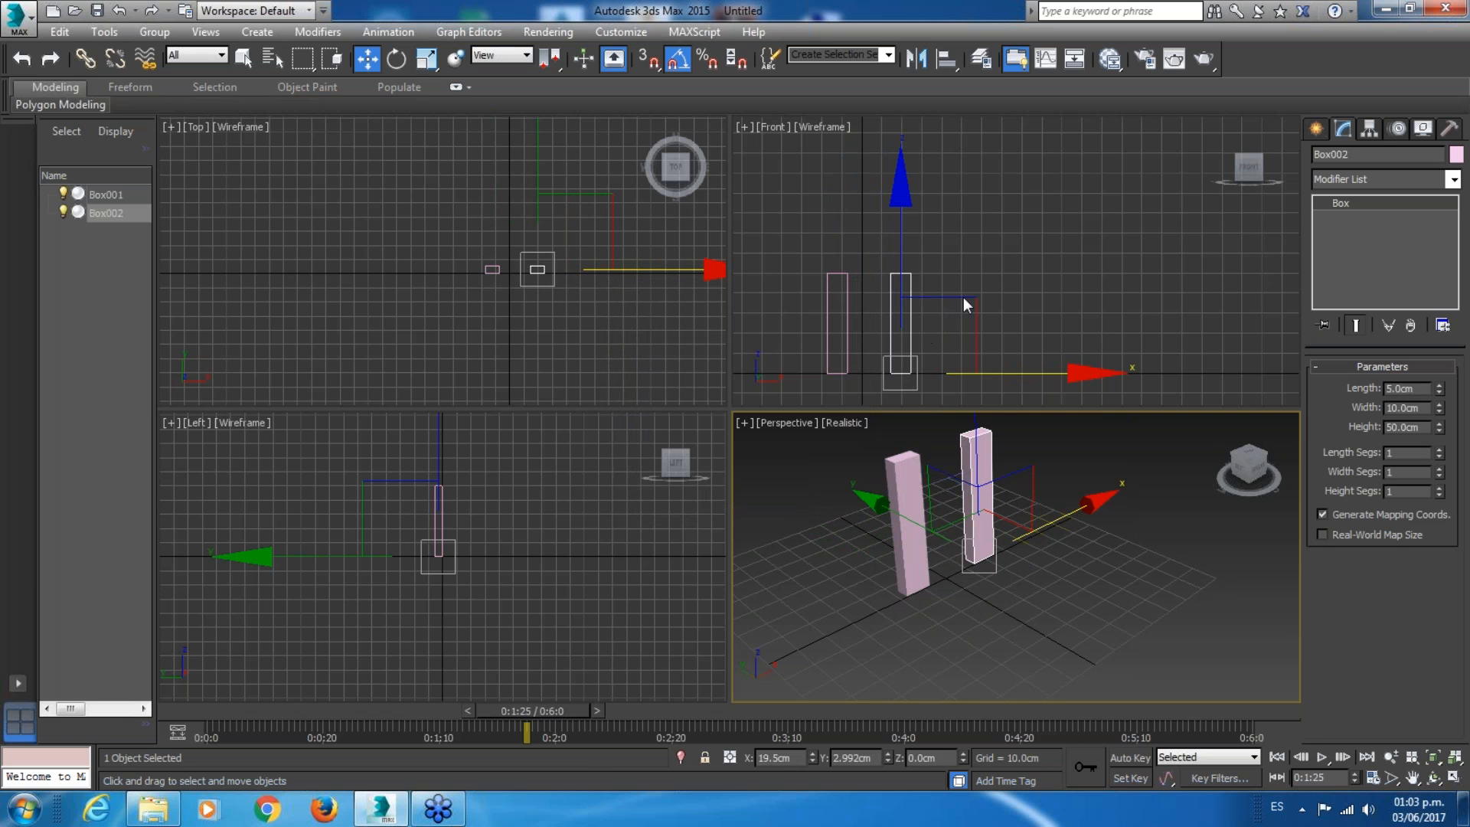
# Move Box002 behind and above the first box, aligned in X and overlapping its upper end, at about Y 8.8 cm and Z 34 cm.
pyautogui.moveTo(965, 297); pyautogui.dragTo(936, 232)
pyautogui.moveTo(559, 262); pyautogui.dragTo(523, 291, button='middle')
pyautogui.scroll(4, 492, 284)
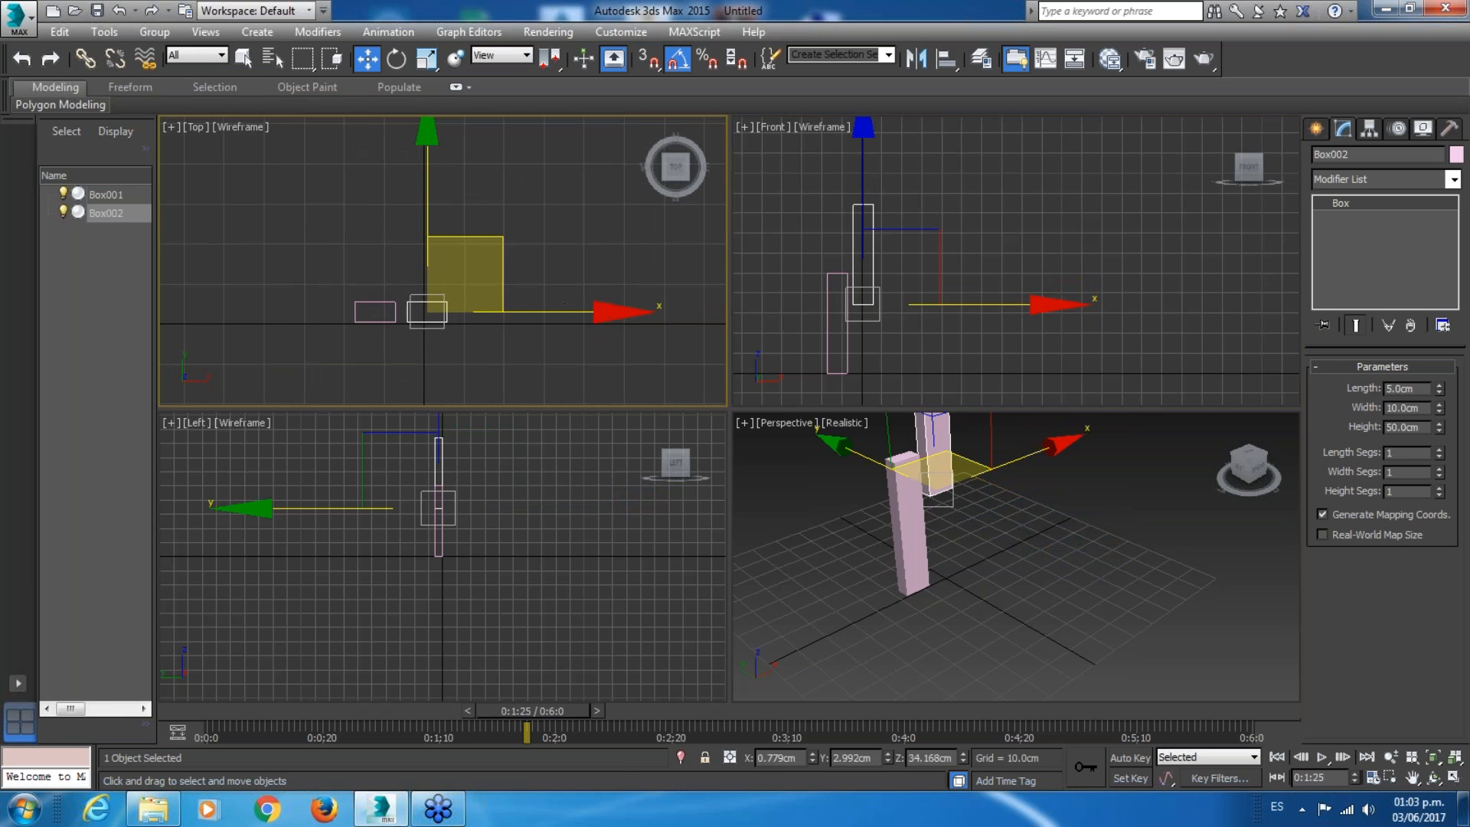
pyautogui.moveTo(458, 217); pyautogui.dragTo(458, 198)
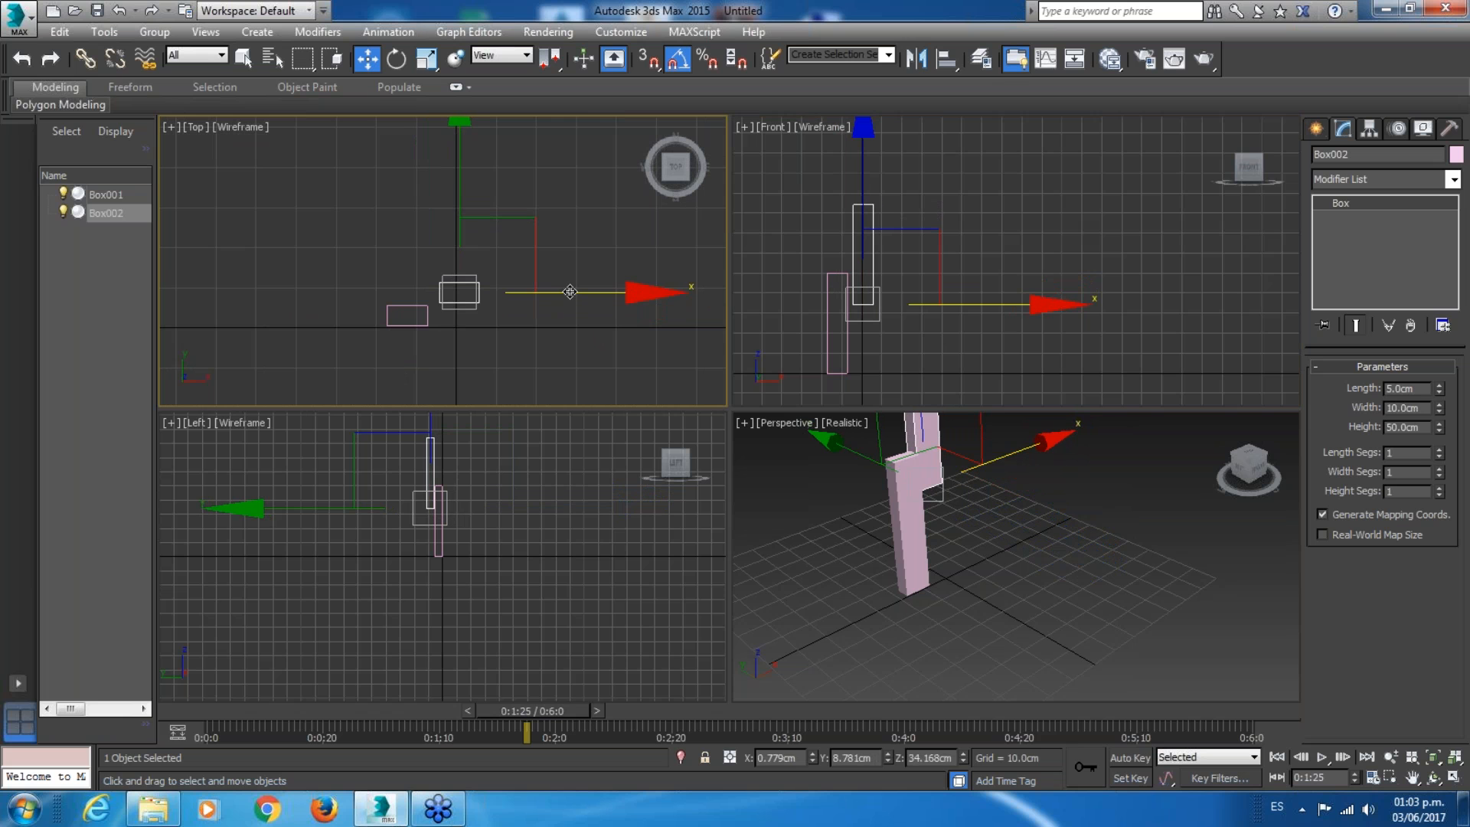
pyautogui.moveTo(566, 291); pyautogui.dragTo(521, 298)
pyautogui.moveTo(1036, 513); pyautogui.dragTo(1013, 602, button='middle')
pyautogui.moveTo(1255, 459)
pyautogui.mouseDown()
pyautogui.moveTo(1298, 442)
pyautogui.moveTo(1271, 445)
pyautogui.mouseUp()
pyautogui.keyDown('alt'); pyautogui.moveTo(1018, 559); pyautogui.dragTo(960, 578, button='middle'); pyautogui.keyUp('alt')
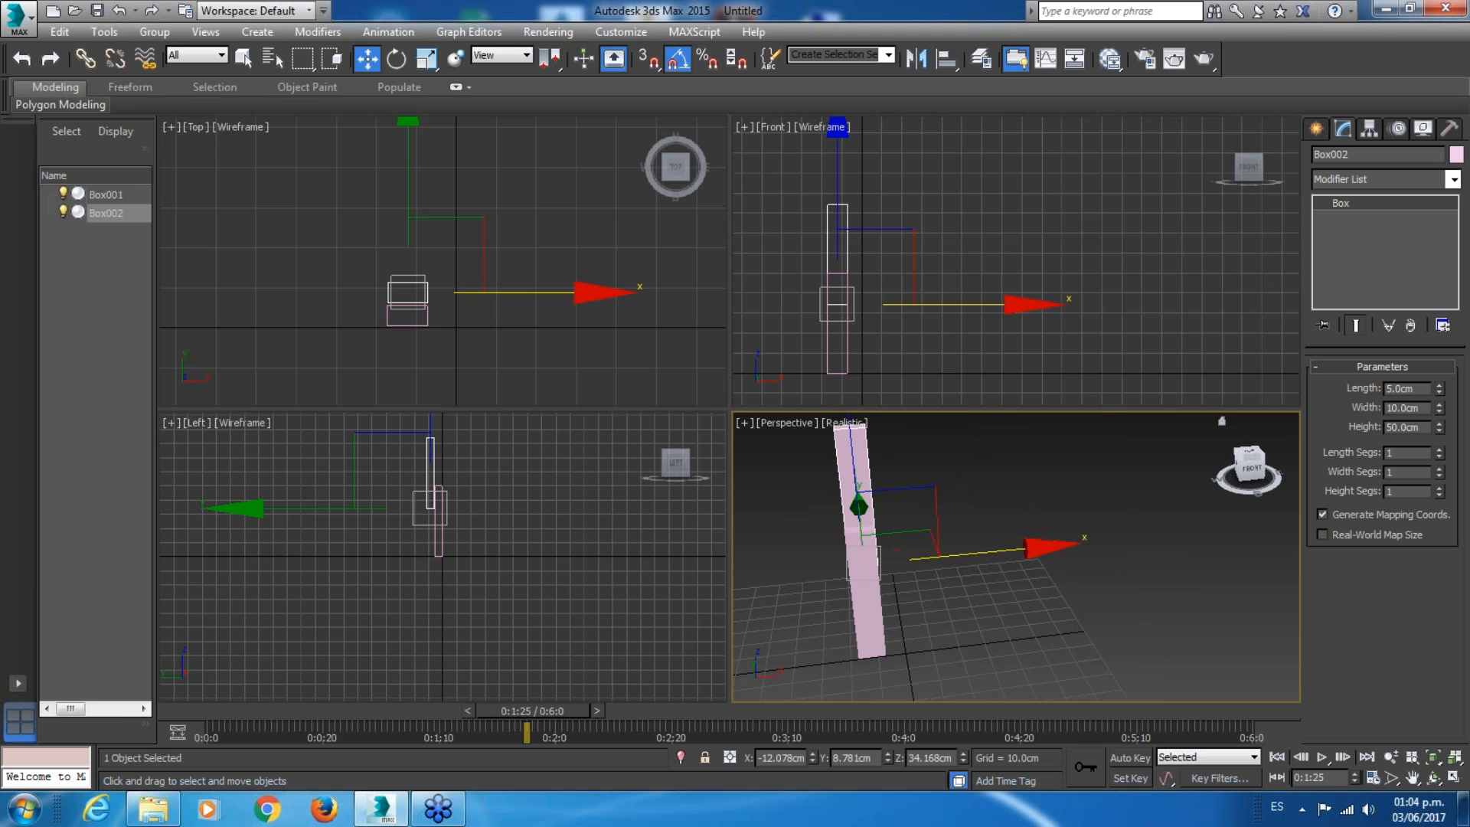
# Create a cylinder beside the boxes' overlap in the Front view, about 4 cm in radius and 20 cm high.
pyautogui.moveTo(947, 280); pyautogui.dragTo(1061, 282, button='middle')
pyautogui.scroll(2, 1057, 285)
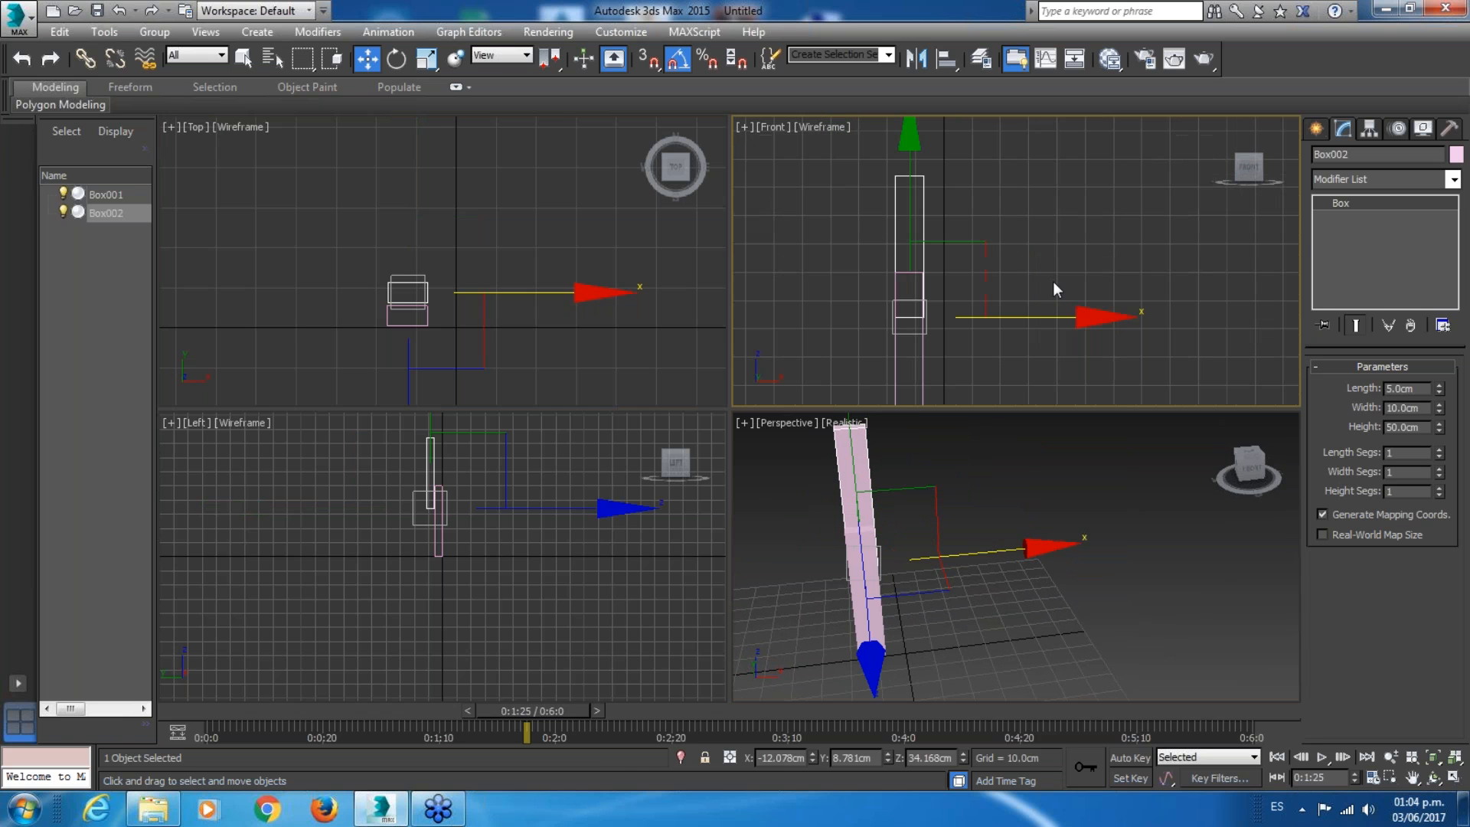
pyautogui.click(1316, 128)
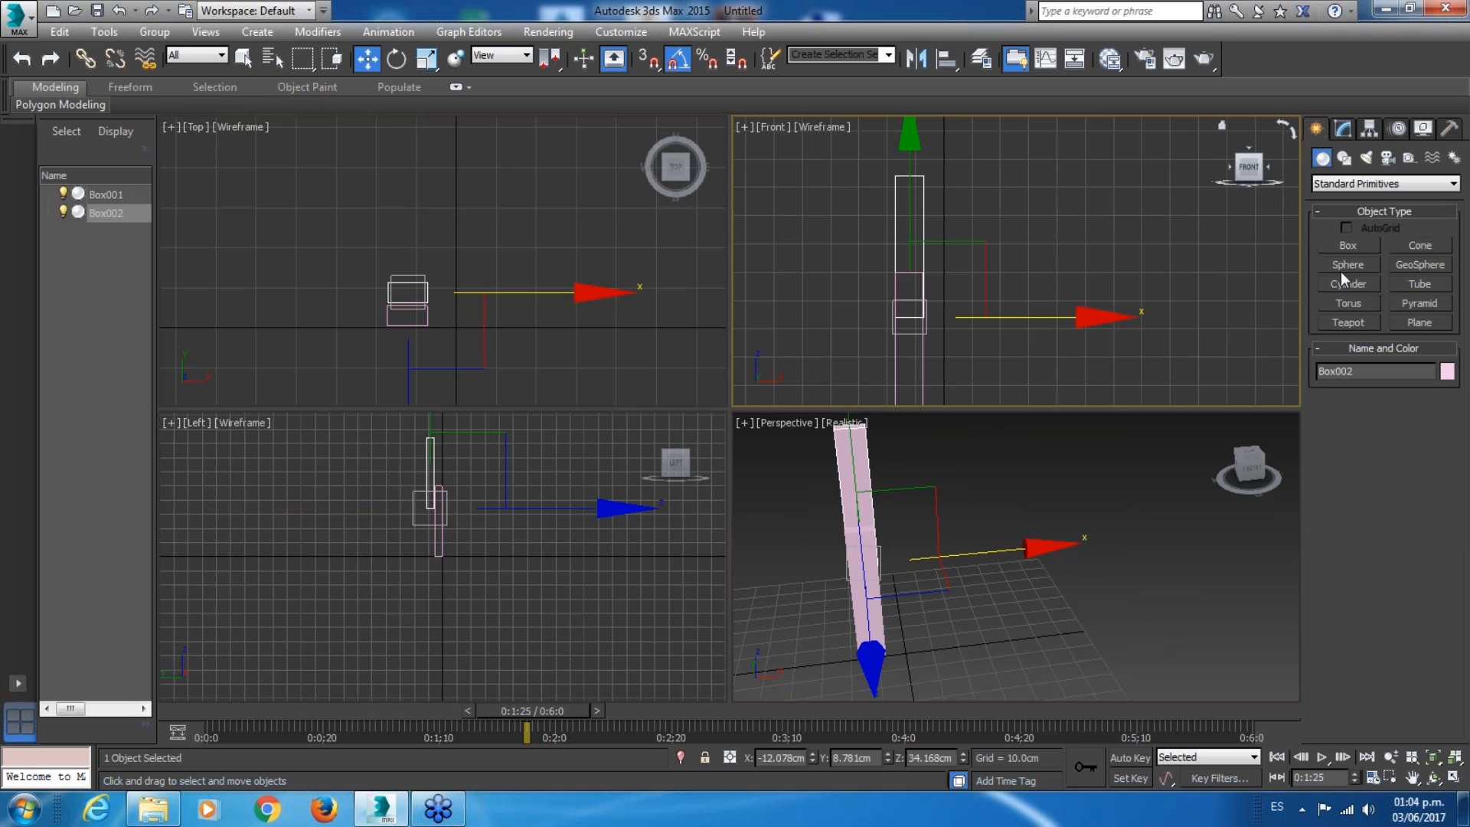
pyautogui.click(1350, 284)
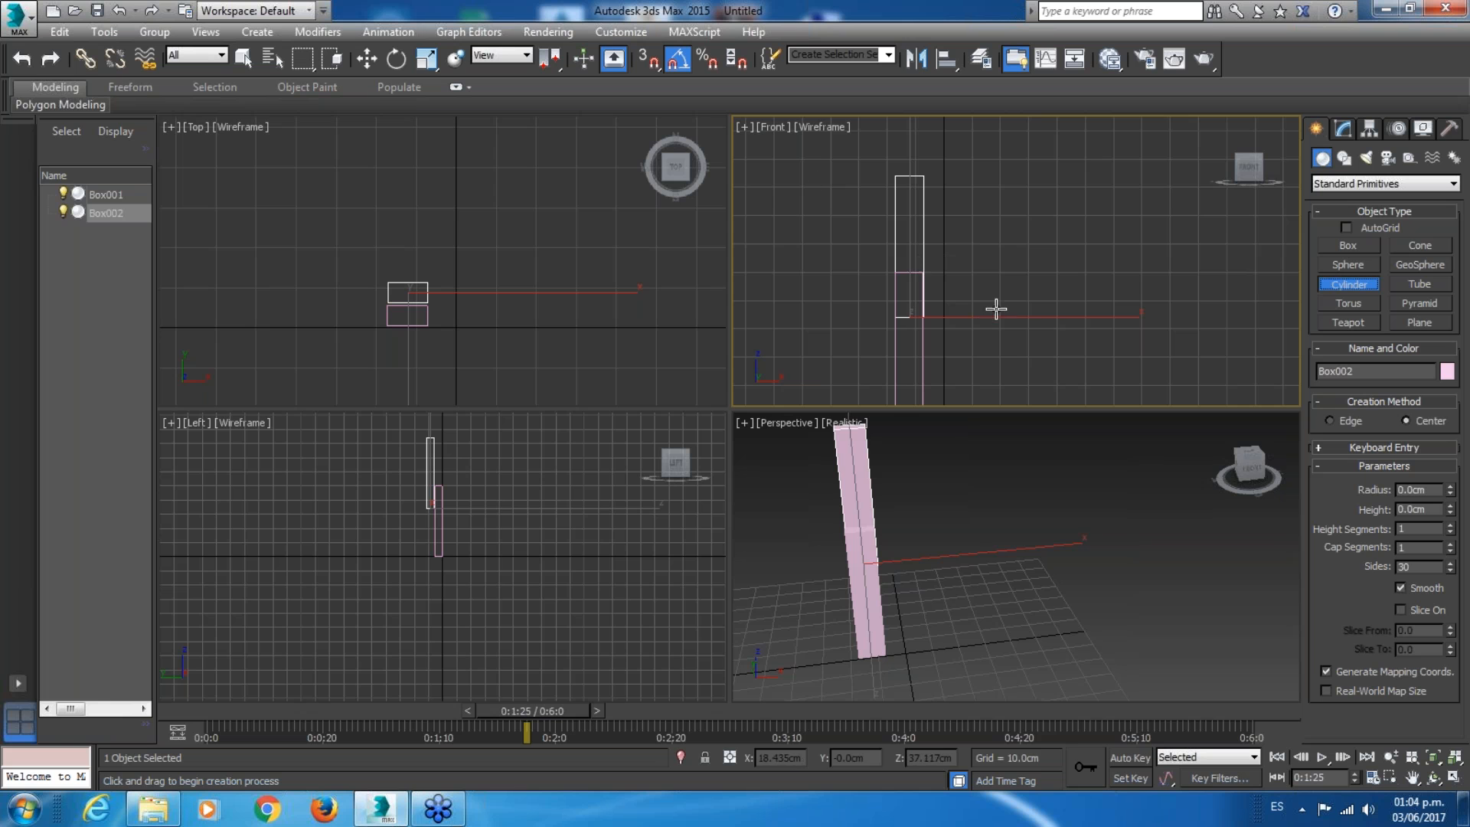
pyautogui.click(957, 301)
pyautogui.moveTo(960, 301); pyautogui.dragTo(961, 307)
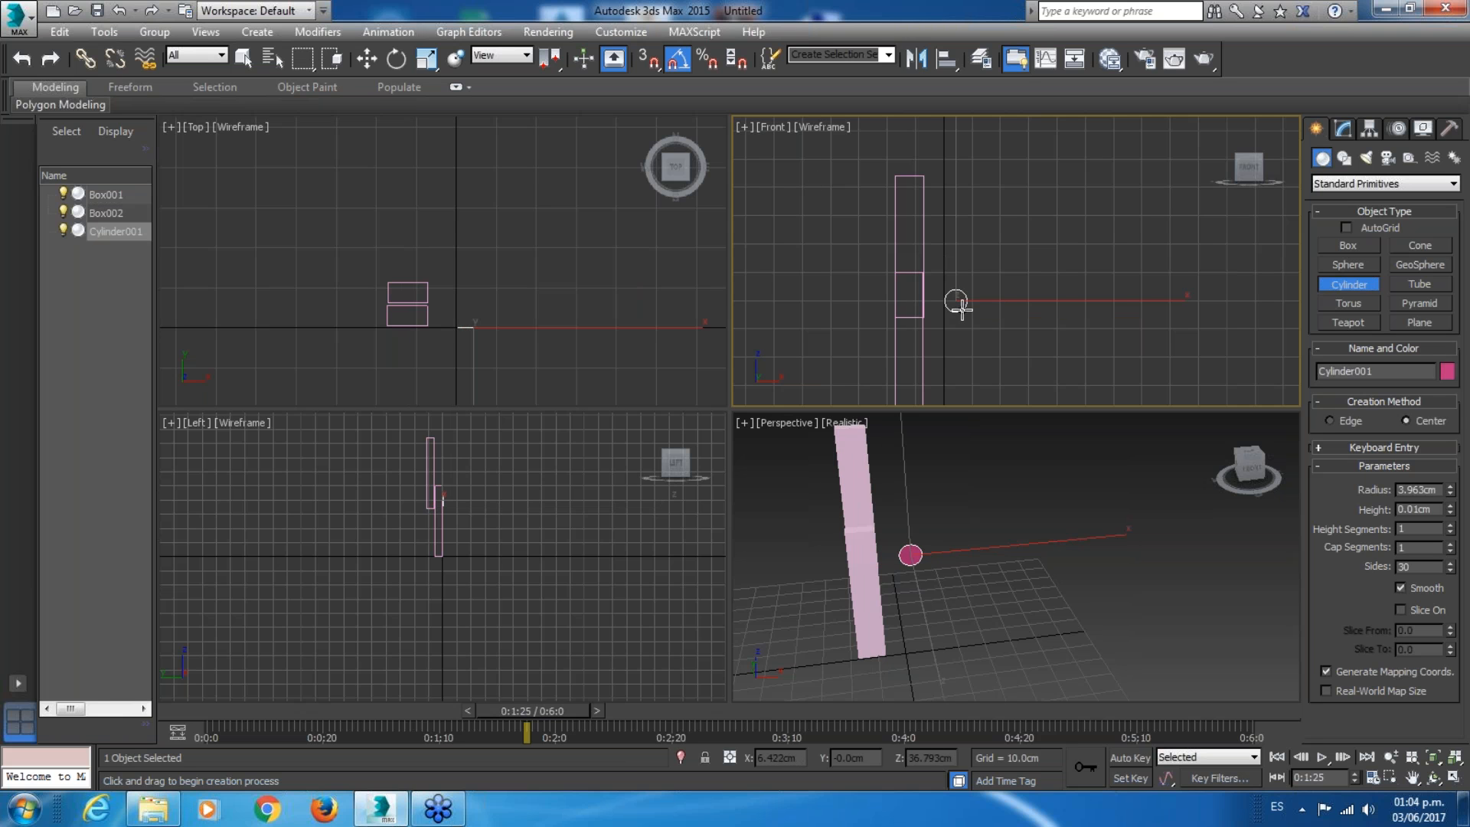
pyautogui.click(963, 252)
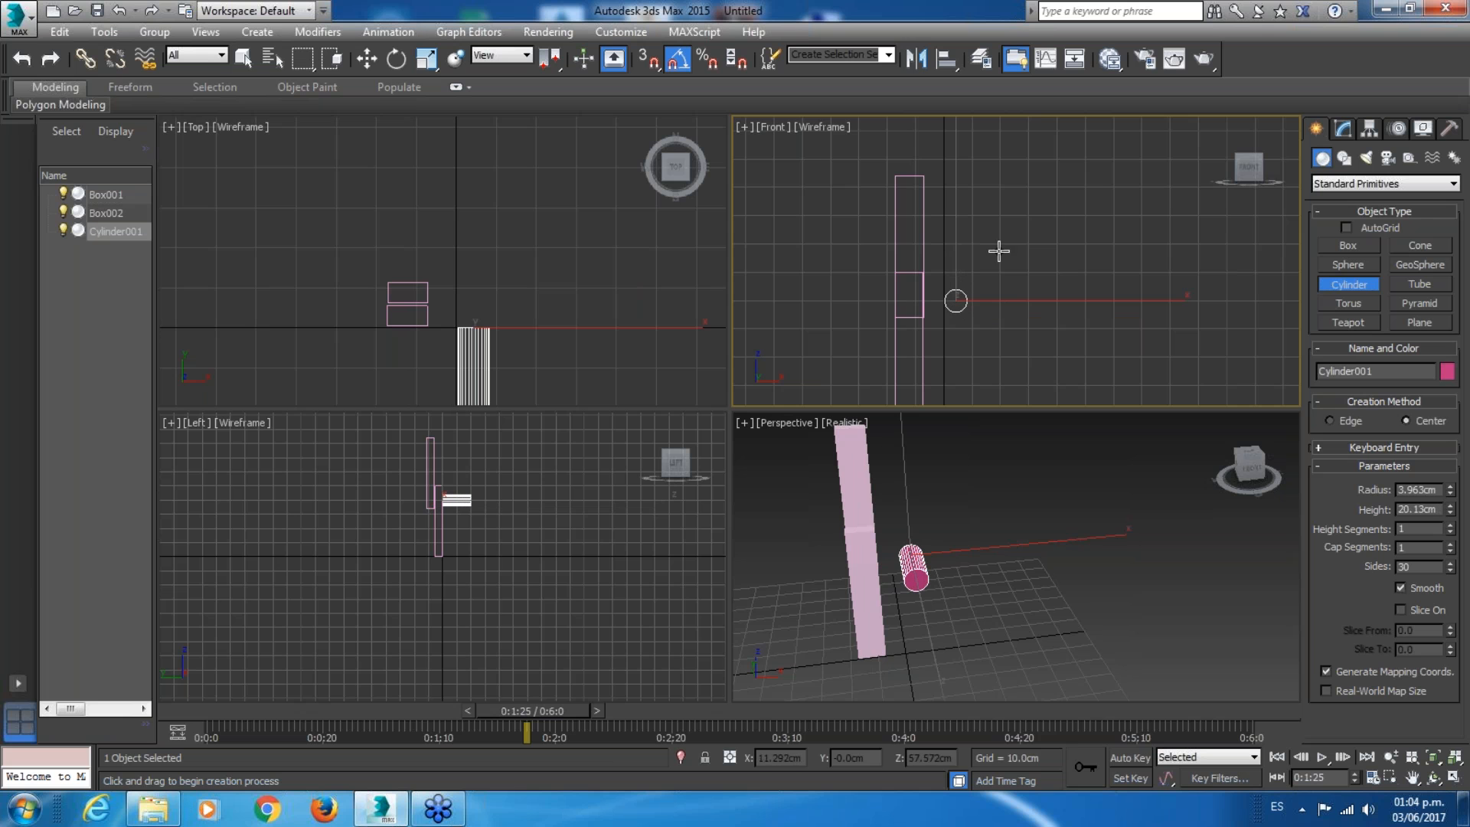
# Move the cylinder into the boxes' overlap and back along Y so it passes through both boxes as a hinge pin.
pyautogui.click(367, 58)
pyautogui.scroll(5, 1020, 305)
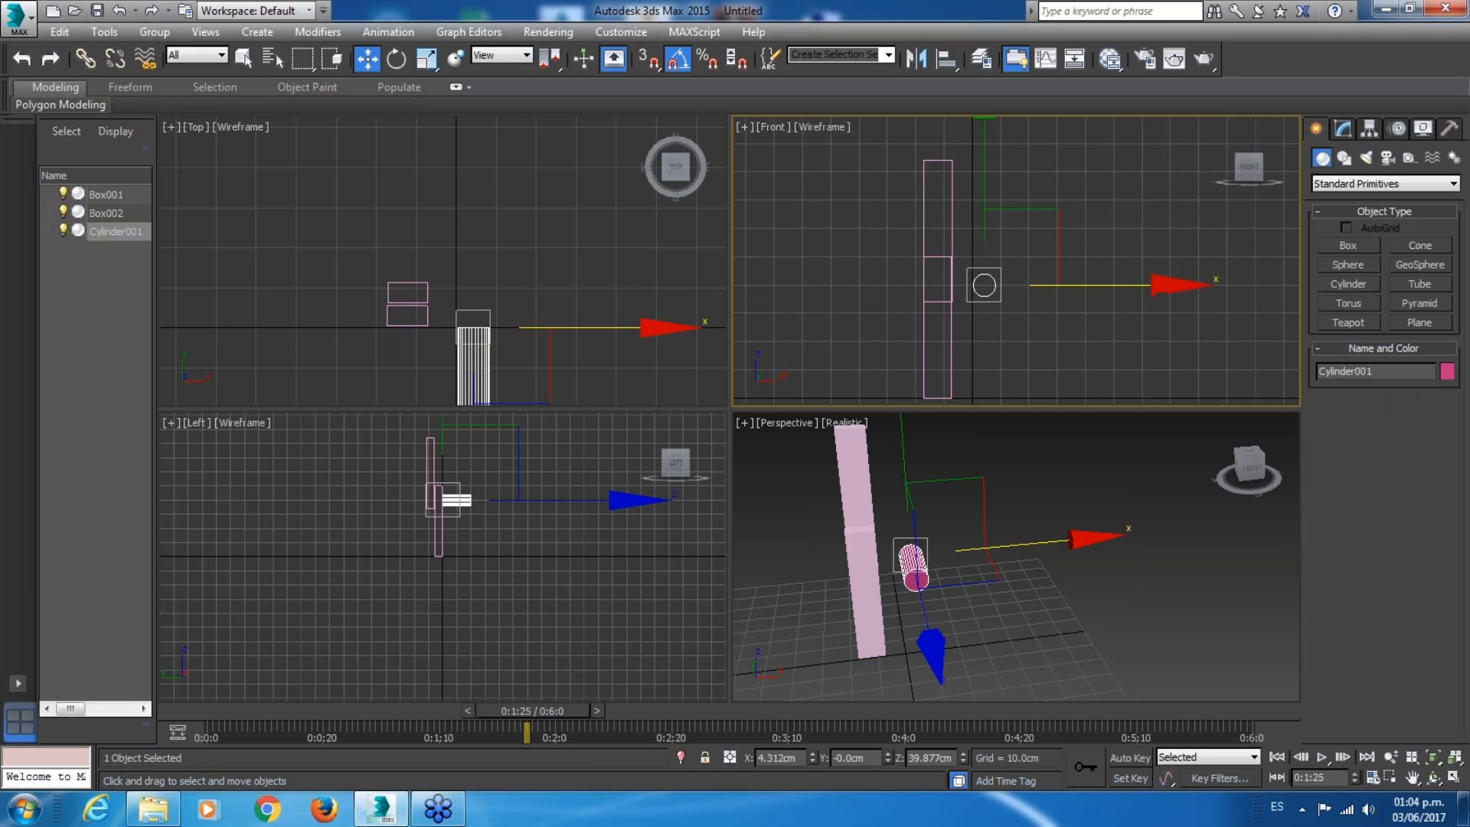
pyautogui.moveTo(1008, 222); pyautogui.dragTo(927, 209)
pyautogui.moveTo(434, 293); pyautogui.dragTo(470, 278, button='middle')
pyautogui.moveTo(447, 230); pyautogui.dragTo(459, 167)
# Deselect the cylinder and examine the two boxes and their pin from several angles in the maximized Perspective view.
pyautogui.moveTo(1077, 492); pyautogui.dragTo(1080, 573, button='middle')
pyautogui.moveTo(1249, 463); pyautogui.dragTo(1314, 443)
pyautogui.click(1460, 779)
pyautogui.moveTo(978, 319); pyautogui.dragTo(1008, 317, button='middle')
pyautogui.click(1253, 163)
pyautogui.moveTo(1253, 163); pyautogui.dragTo(1210, 191)
pyautogui.click(922, 415)
pyautogui.moveTo(701, 452); pyautogui.dragTo(1009, 410, button='middle')
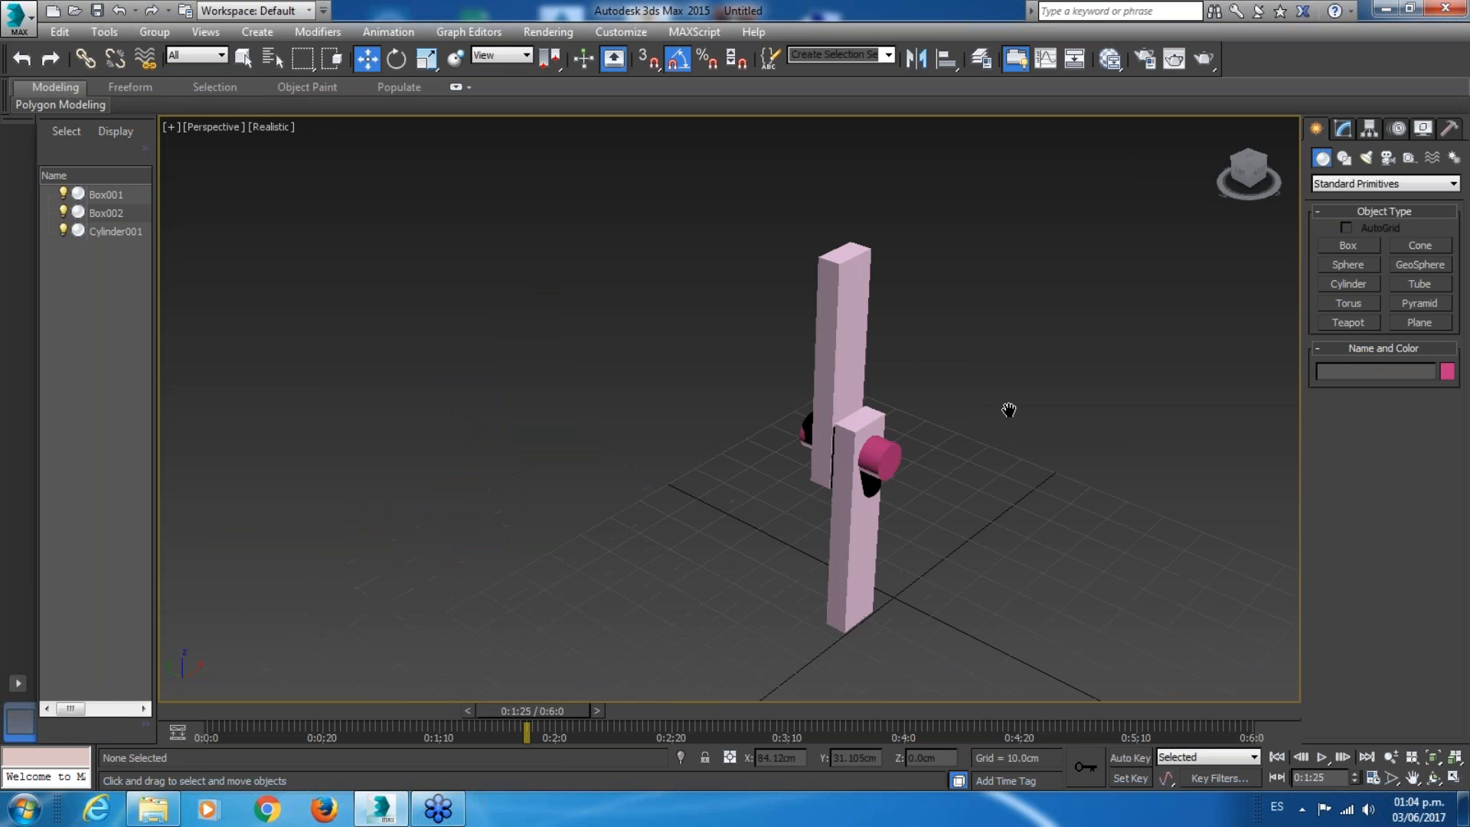
pyautogui.scroll(3, 1011, 414)
pyautogui.scroll(-3, 1011, 415)
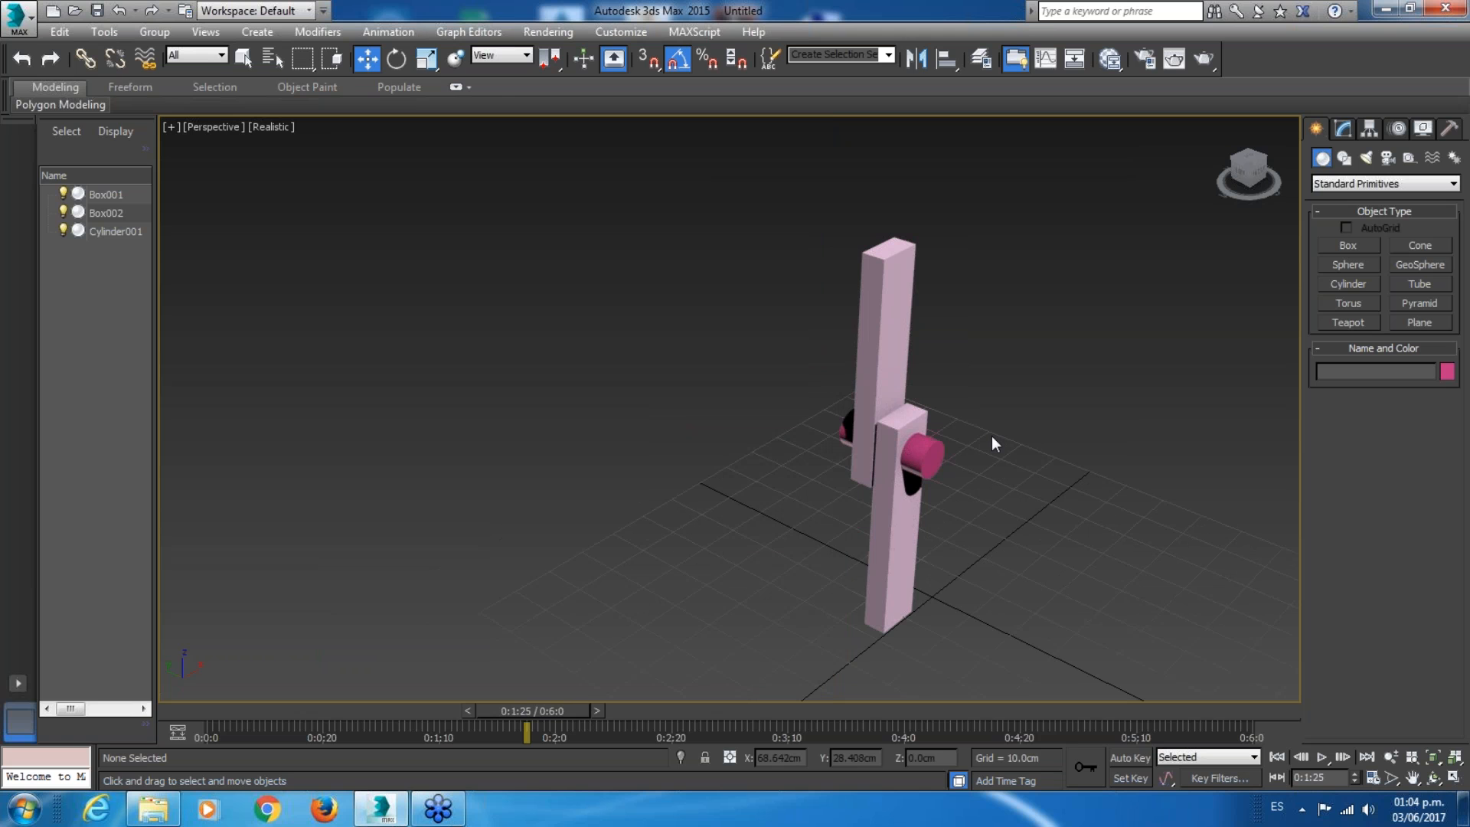
# Test-rotate Box001 by -30 degrees and Box002 by -40 degrees about Y around their original pivots, undoing each rotation.
pyautogui.click(398, 59)
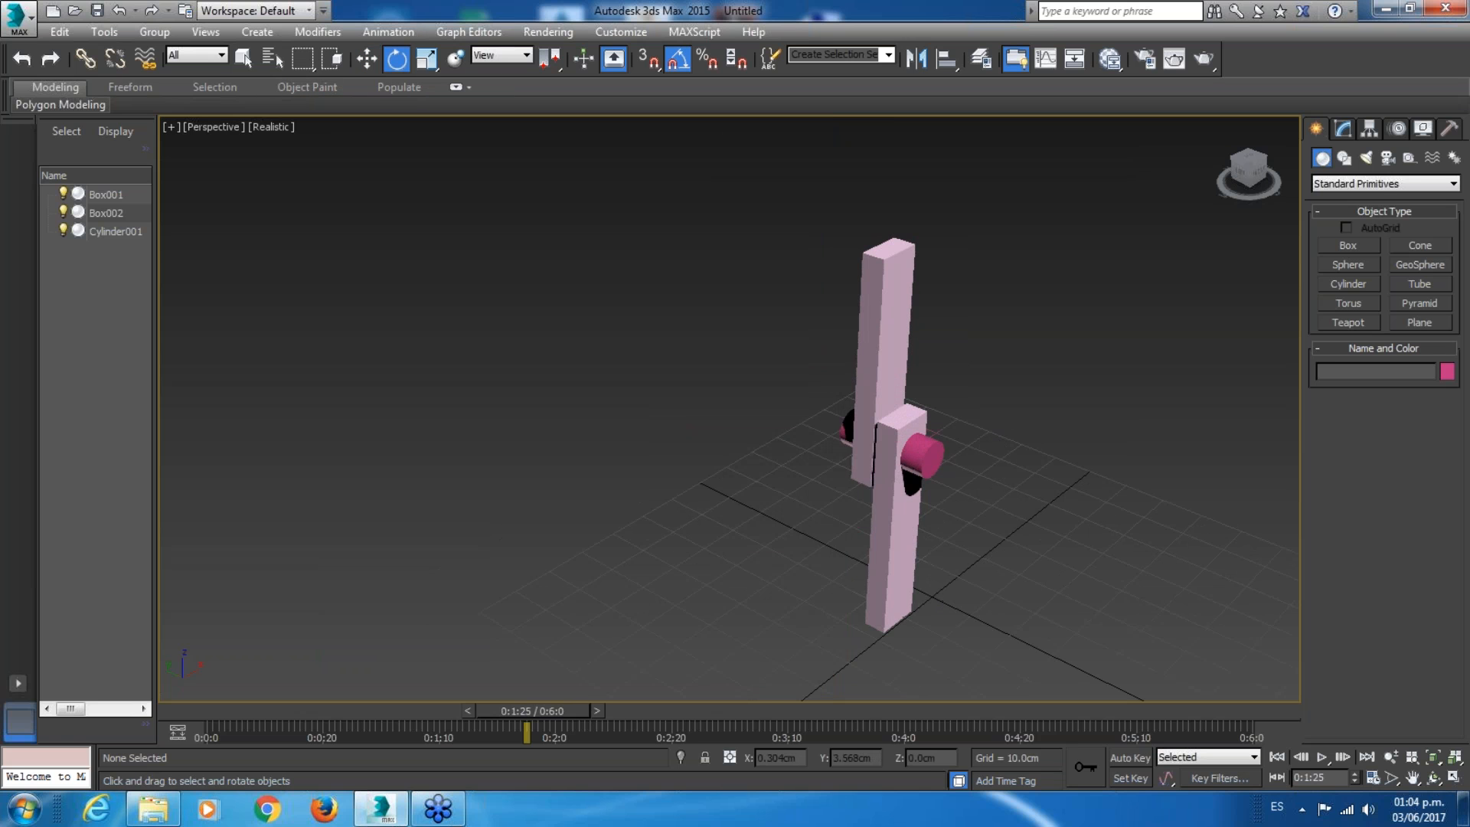
pyautogui.click(900, 596)
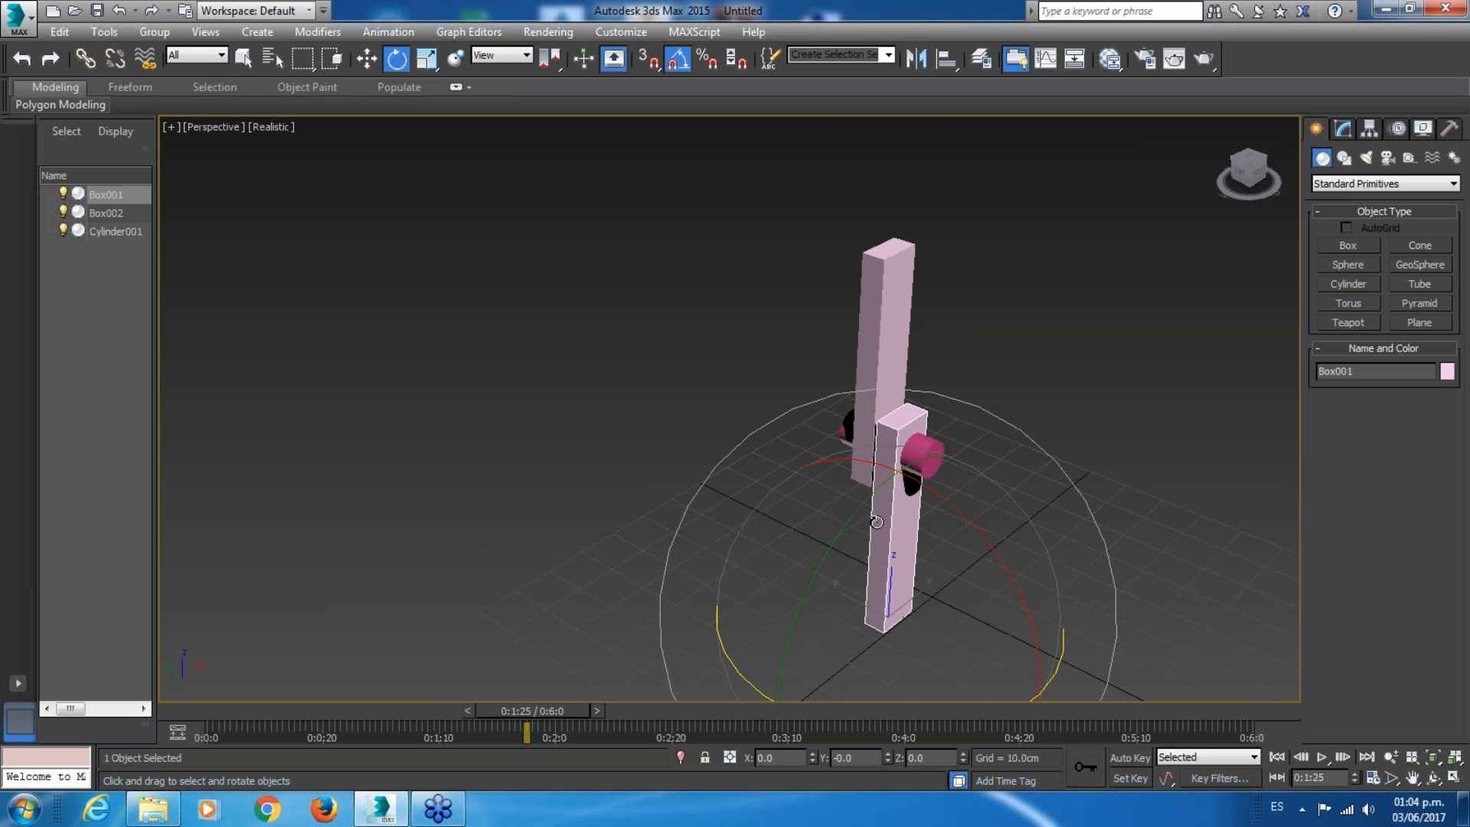
pyautogui.moveTo(823, 559); pyautogui.dragTo(777, 591)
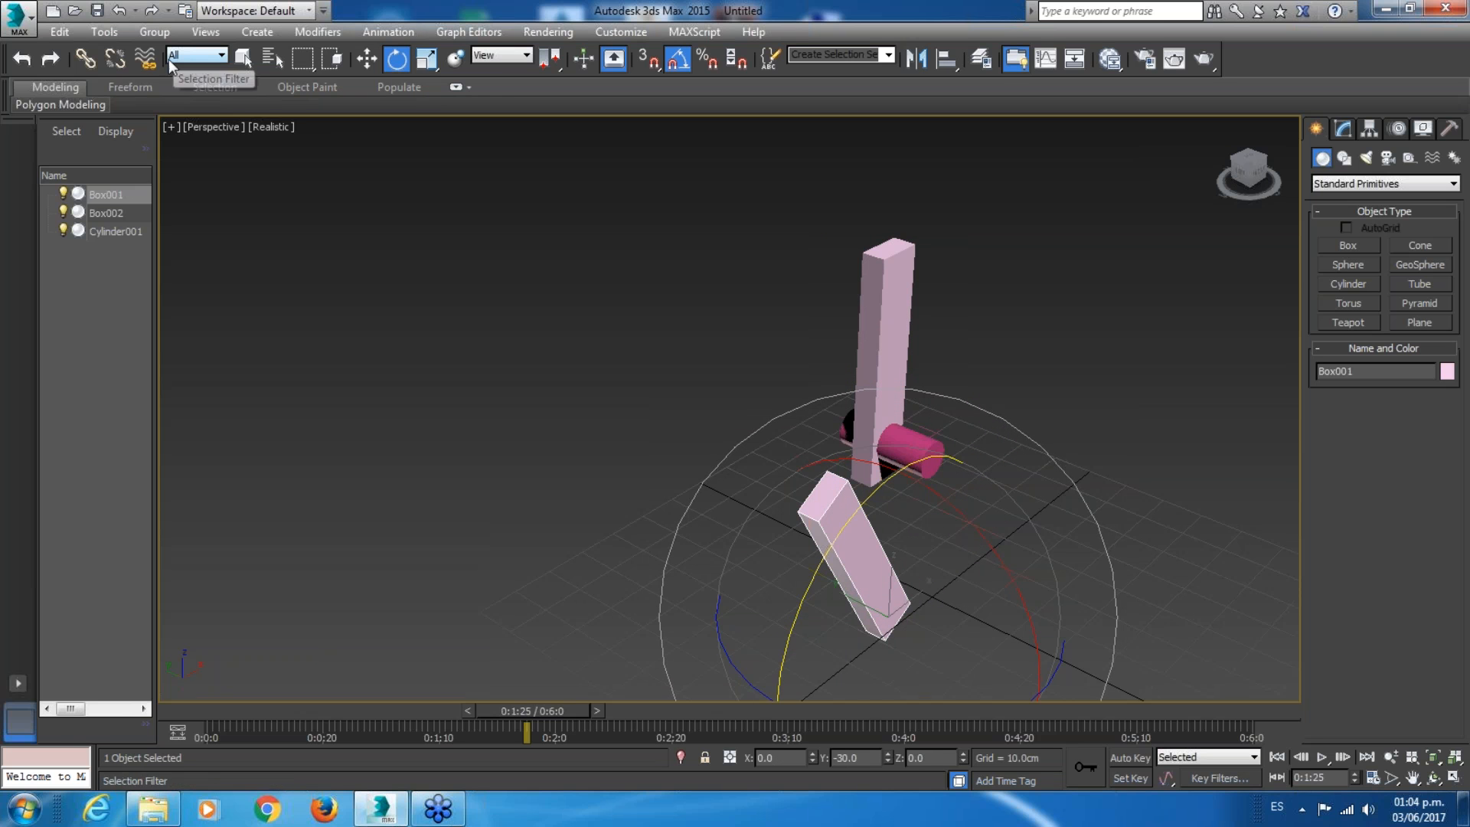
pyautogui.click(119, 10)
pyautogui.click(880, 367)
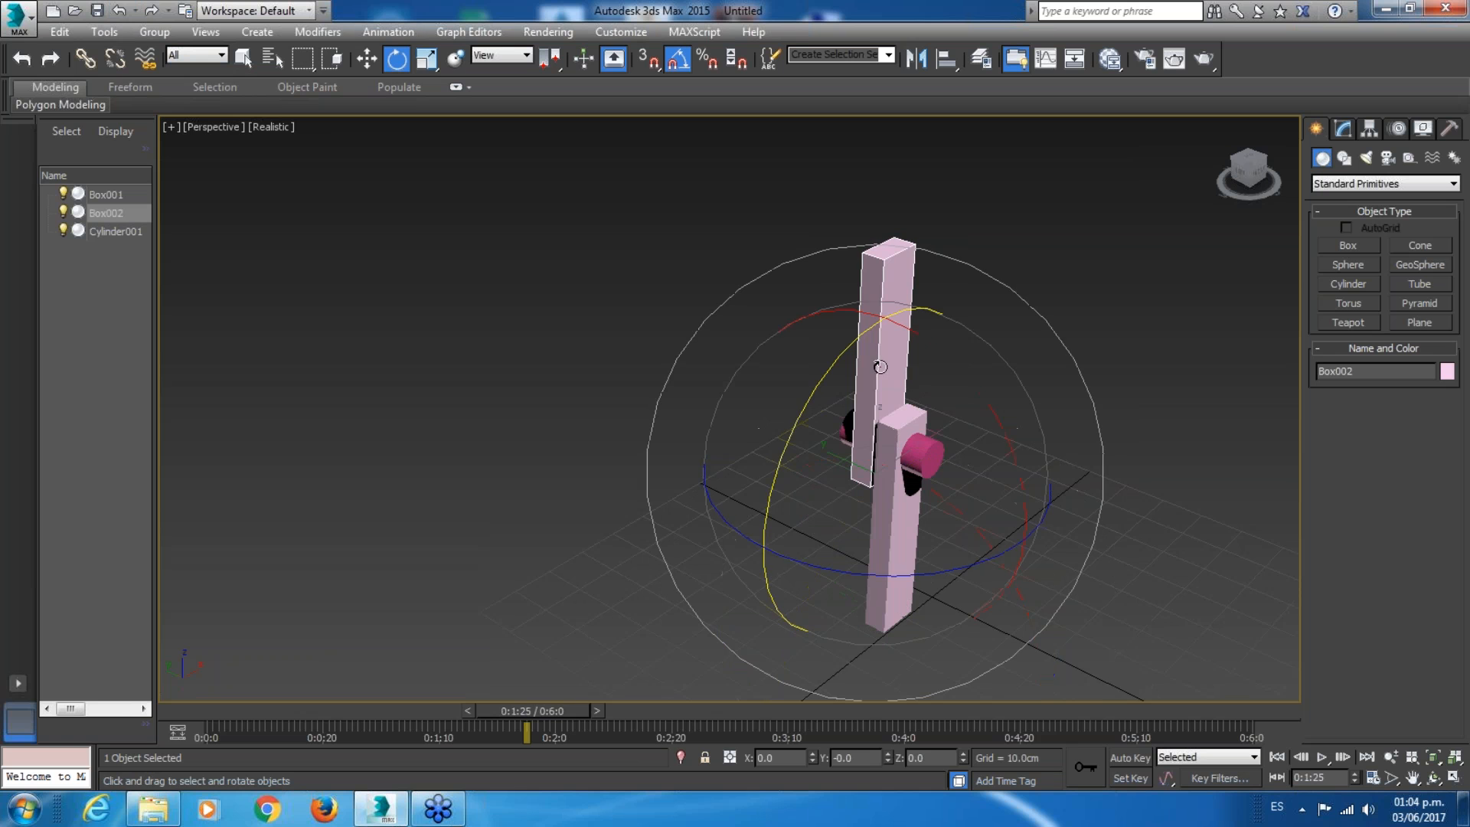
pyautogui.moveTo(800, 425); pyautogui.dragTo(770, 457)
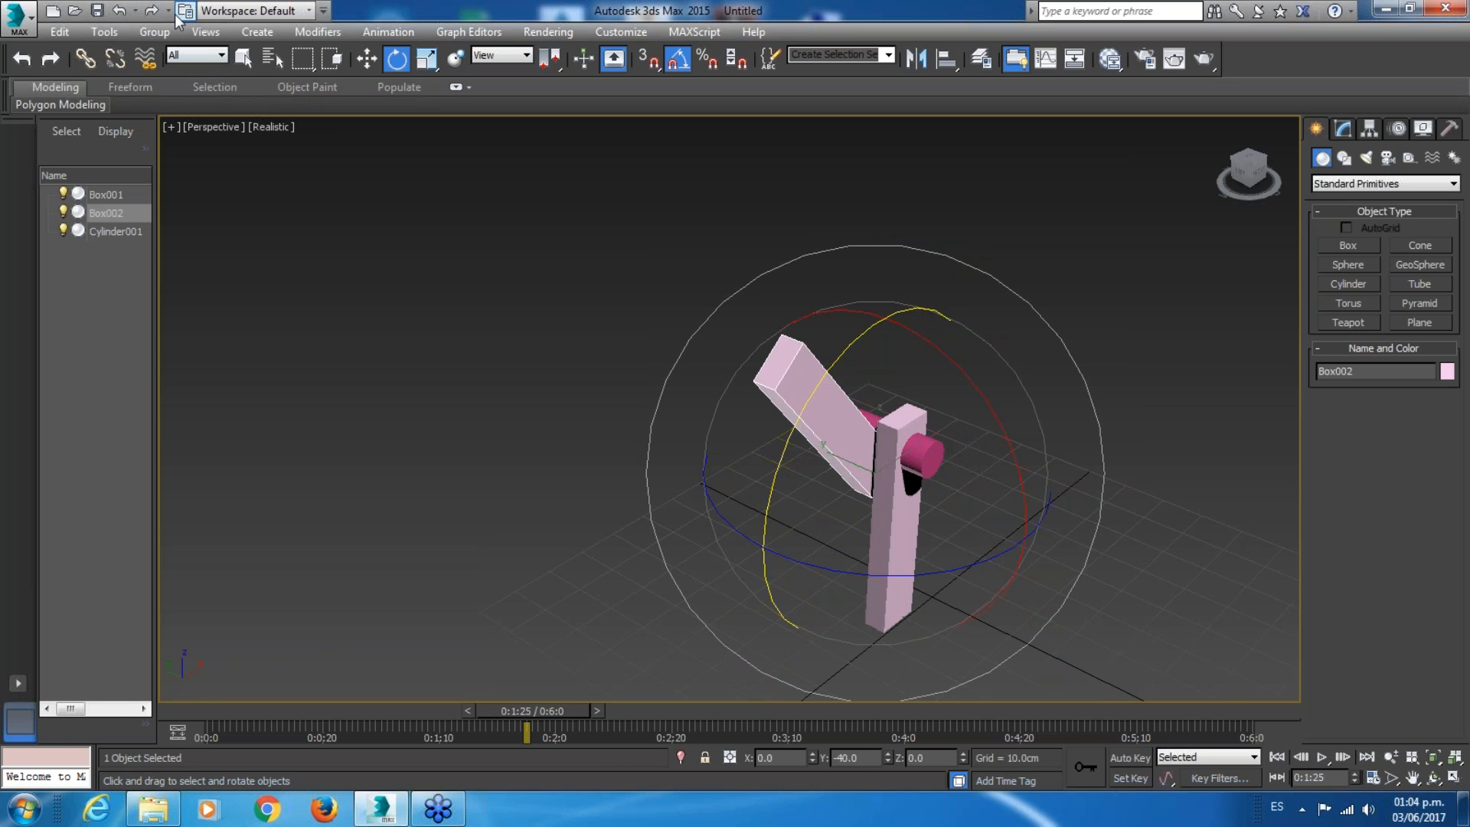
pyautogui.click(118, 10)
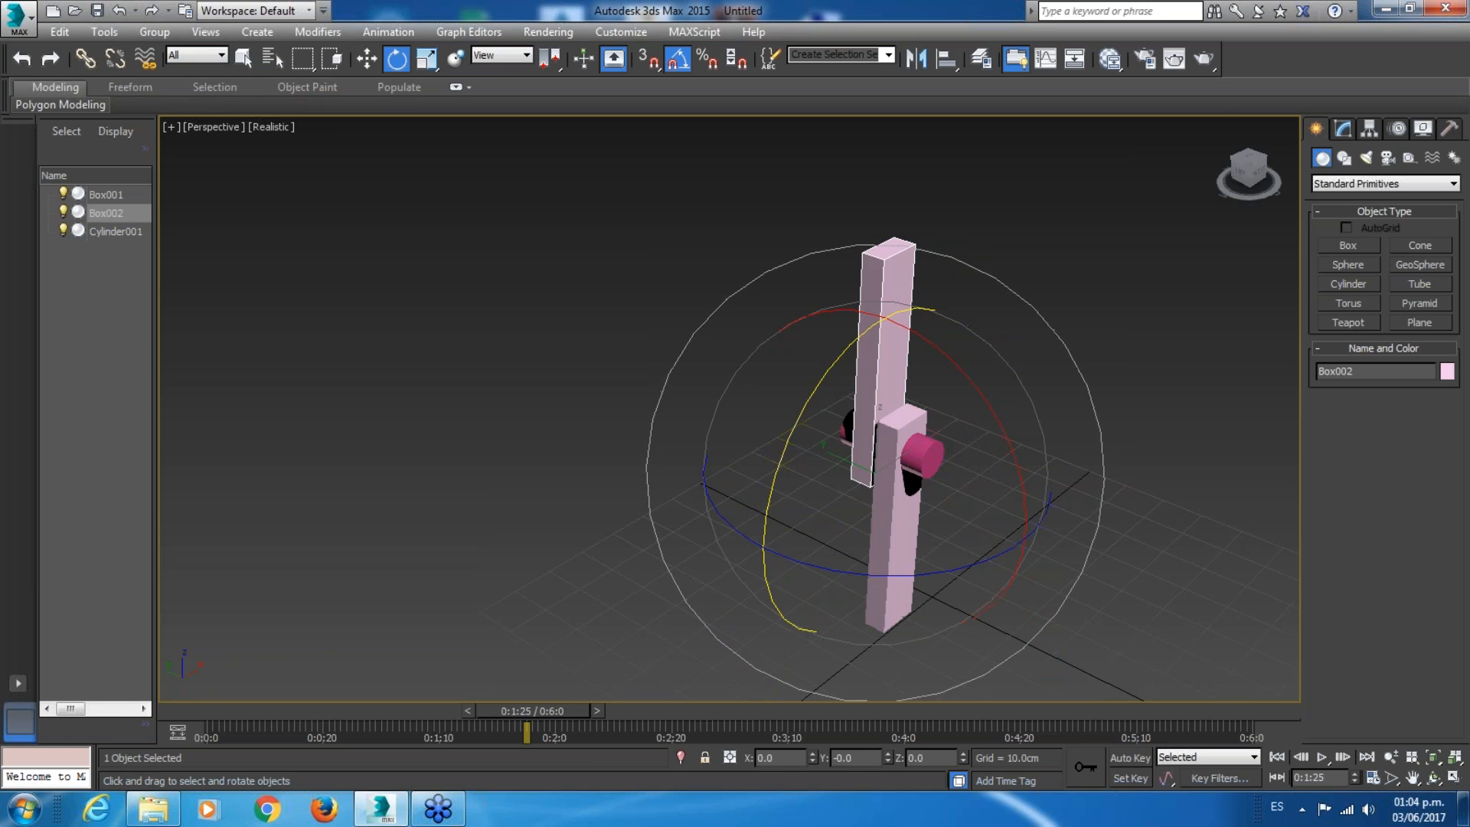
# Examine how the two boxes and the cylinder line up at their overlap in the maximized Front view.
pyautogui.click(1248, 174)
pyautogui.keyDown('alt'); pyautogui.moveTo(827, 459); pyautogui.dragTo(865, 459, button='middle'); pyautogui.keyUp('alt')
pyautogui.click(366, 59)
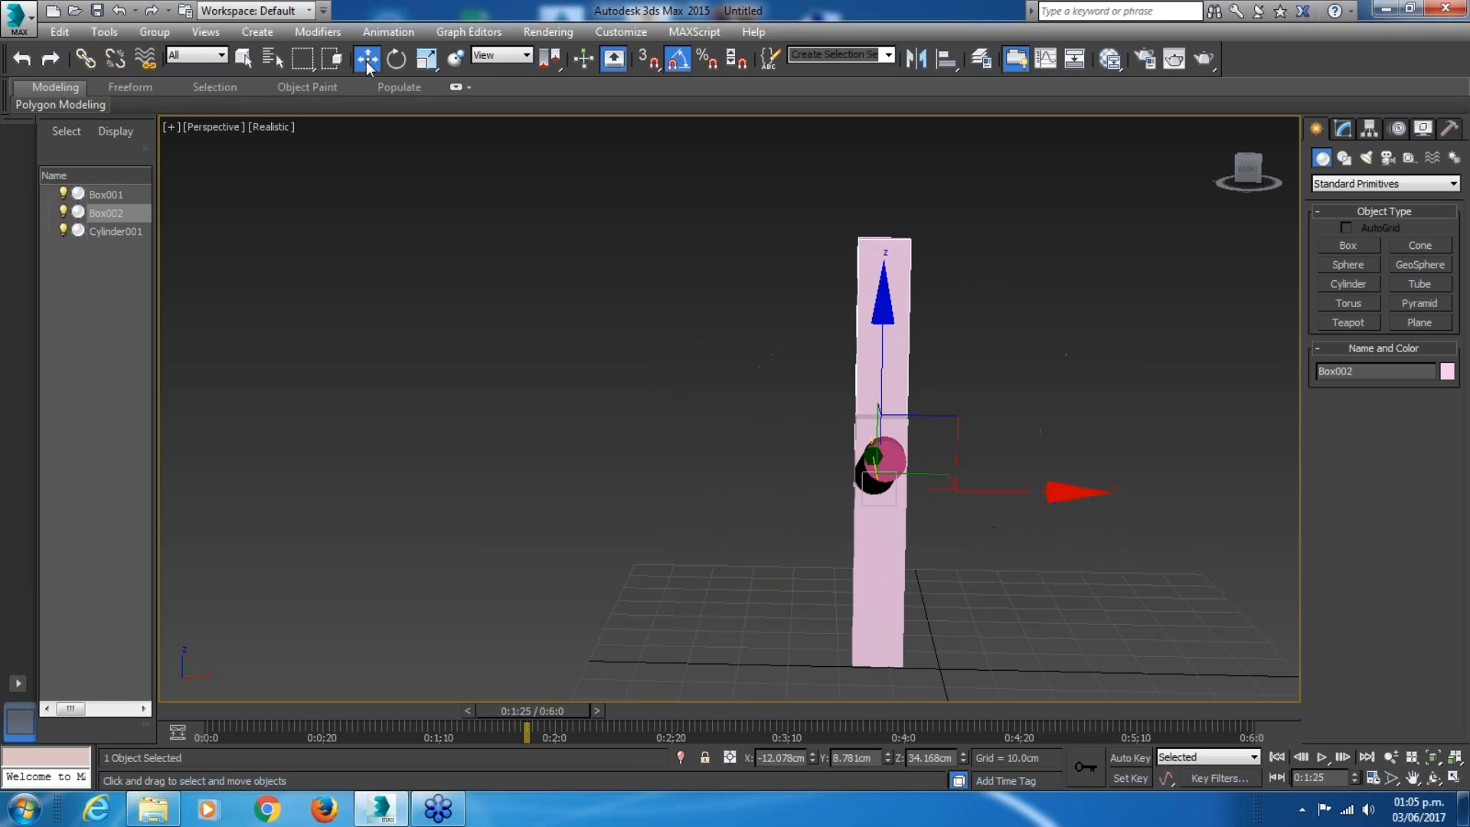
pyautogui.click(1452, 776)
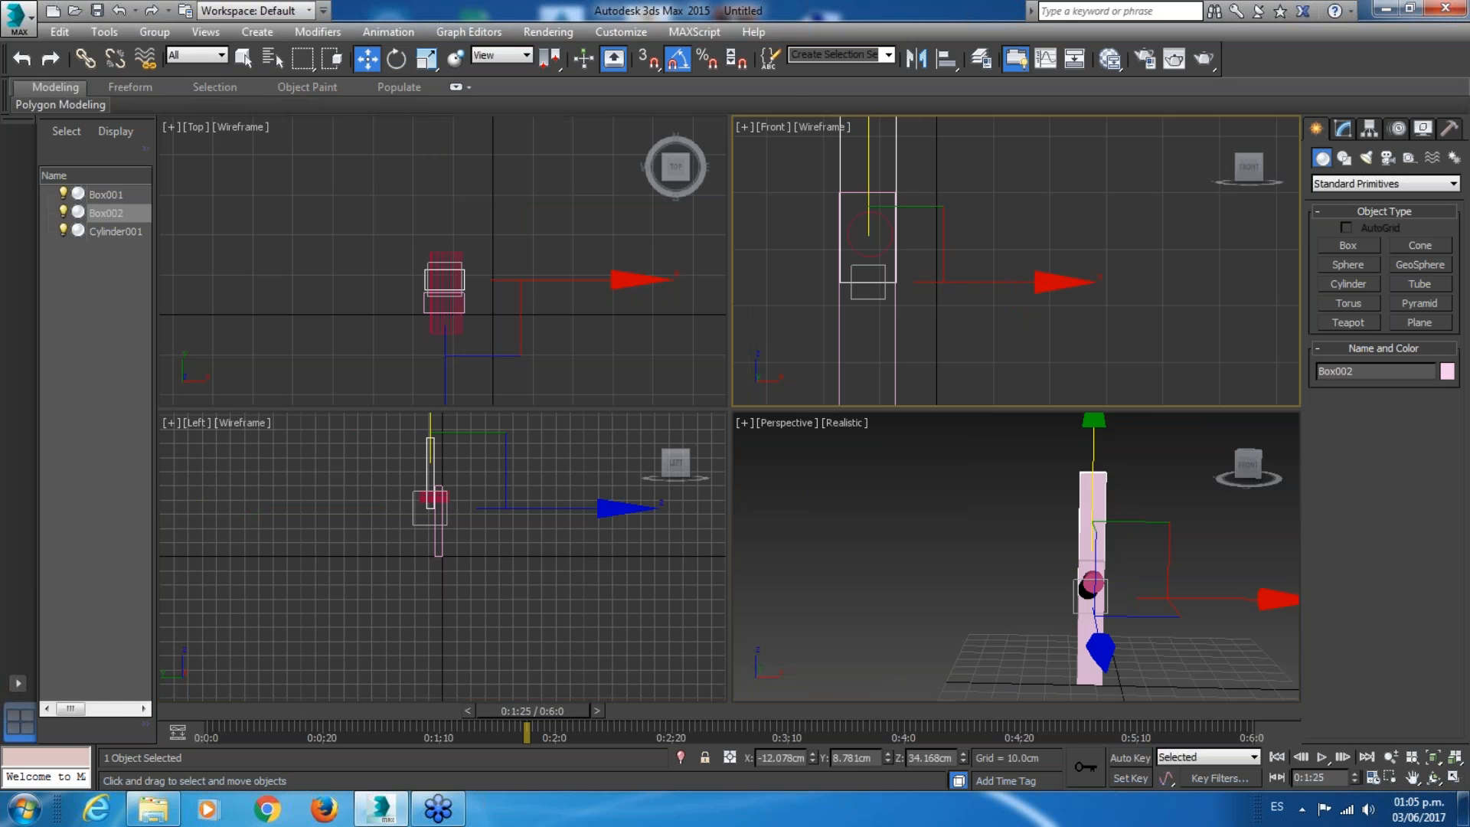
pyautogui.scroll(-2, 939, 327)
pyautogui.moveTo(946, 354); pyautogui.dragTo(1023, 319, button='middle')
pyautogui.click(1454, 777)
pyautogui.click(825, 550)
pyautogui.moveTo(654, 404); pyautogui.dragTo(682, 422, button='middle')
pyautogui.moveTo(649, 335); pyautogui.dragTo(684, 354, button='middle')
pyautogui.scroll(3, 678, 349)
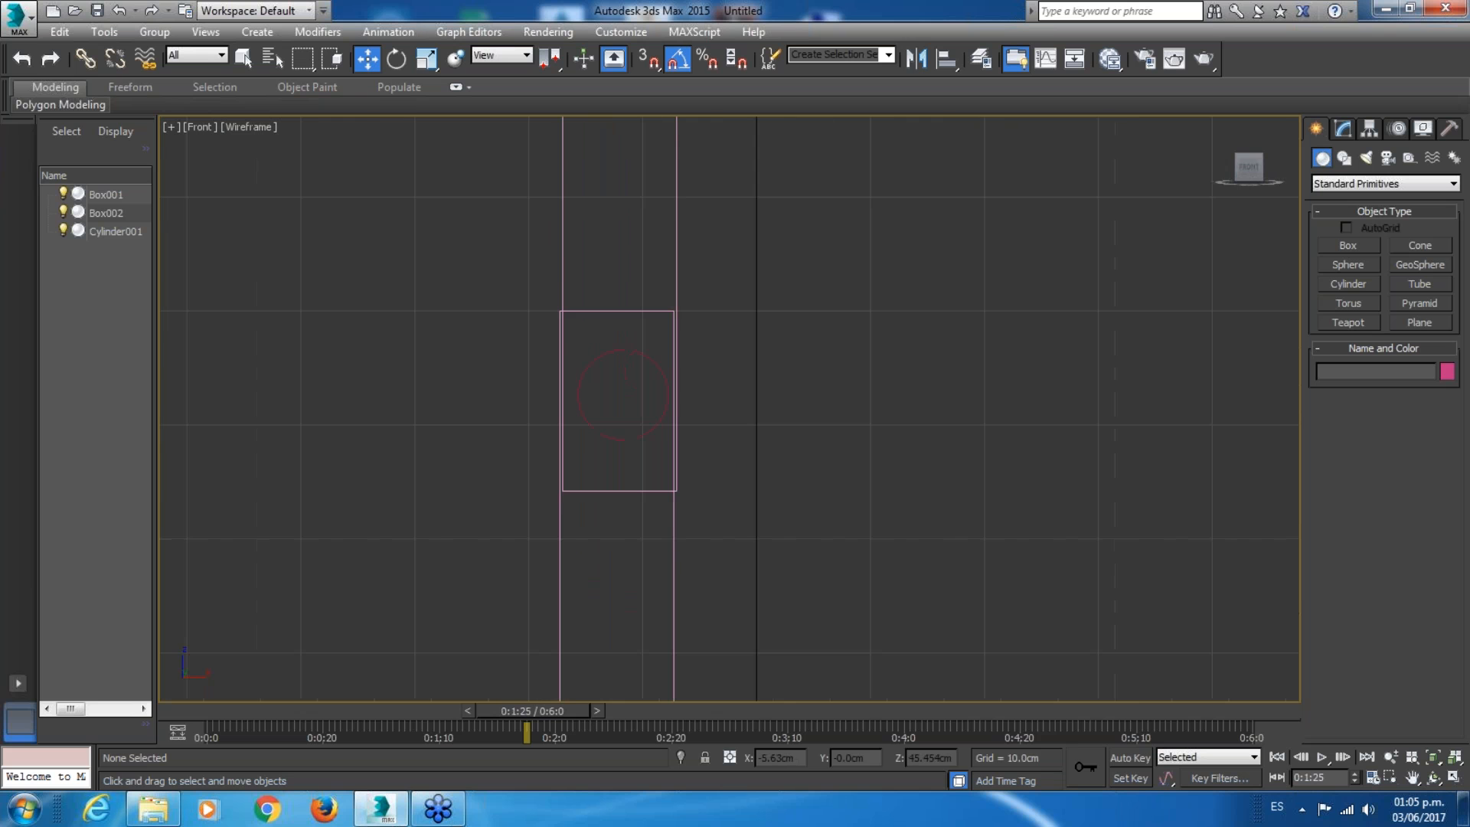
# Align Box002 to Box001 in X position only, pivot point to pivot point, and deselect it.
pyautogui.click(561, 263)
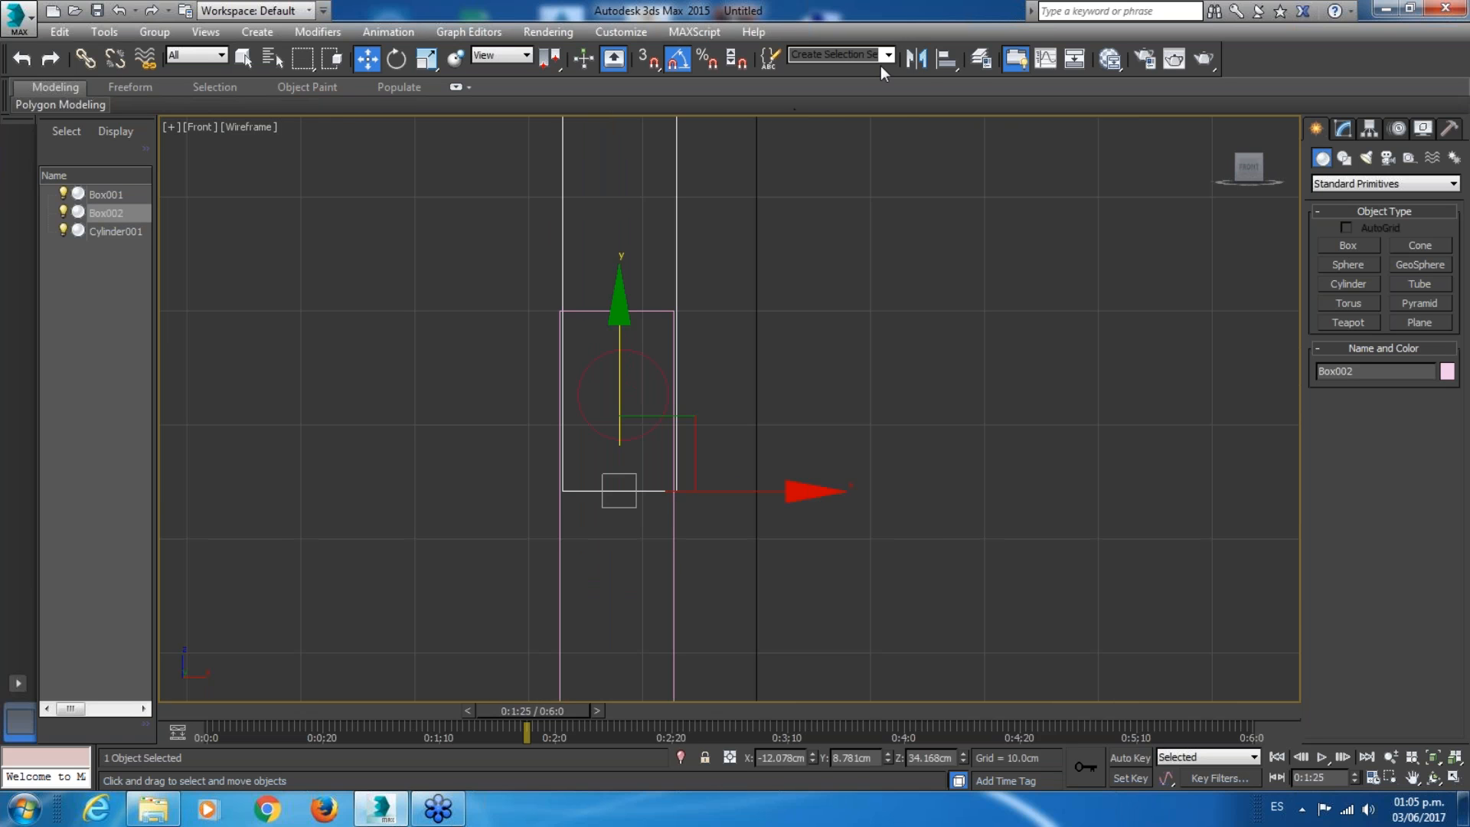
pyautogui.click(946, 59)
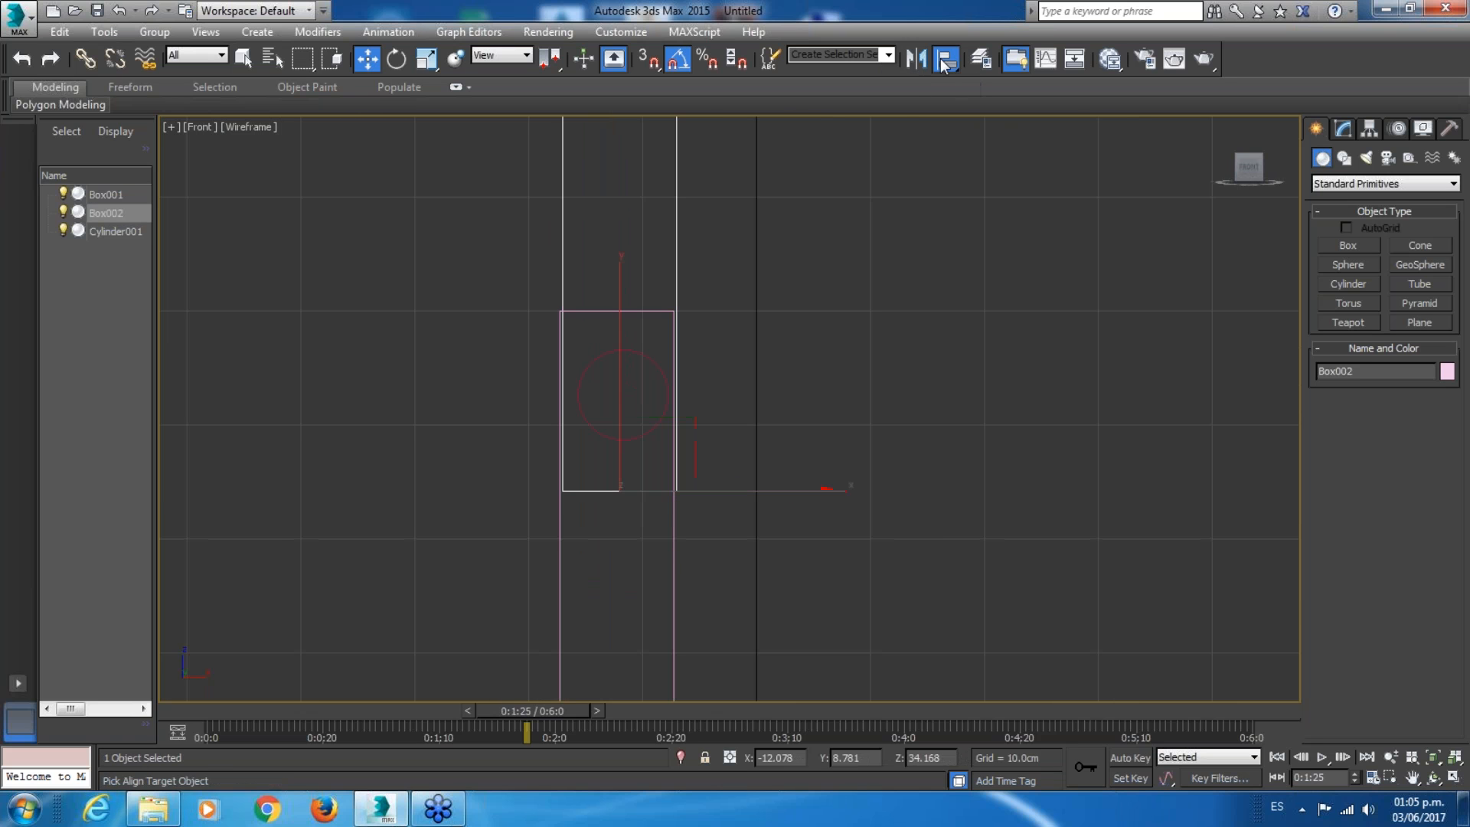
pyautogui.click(673, 599)
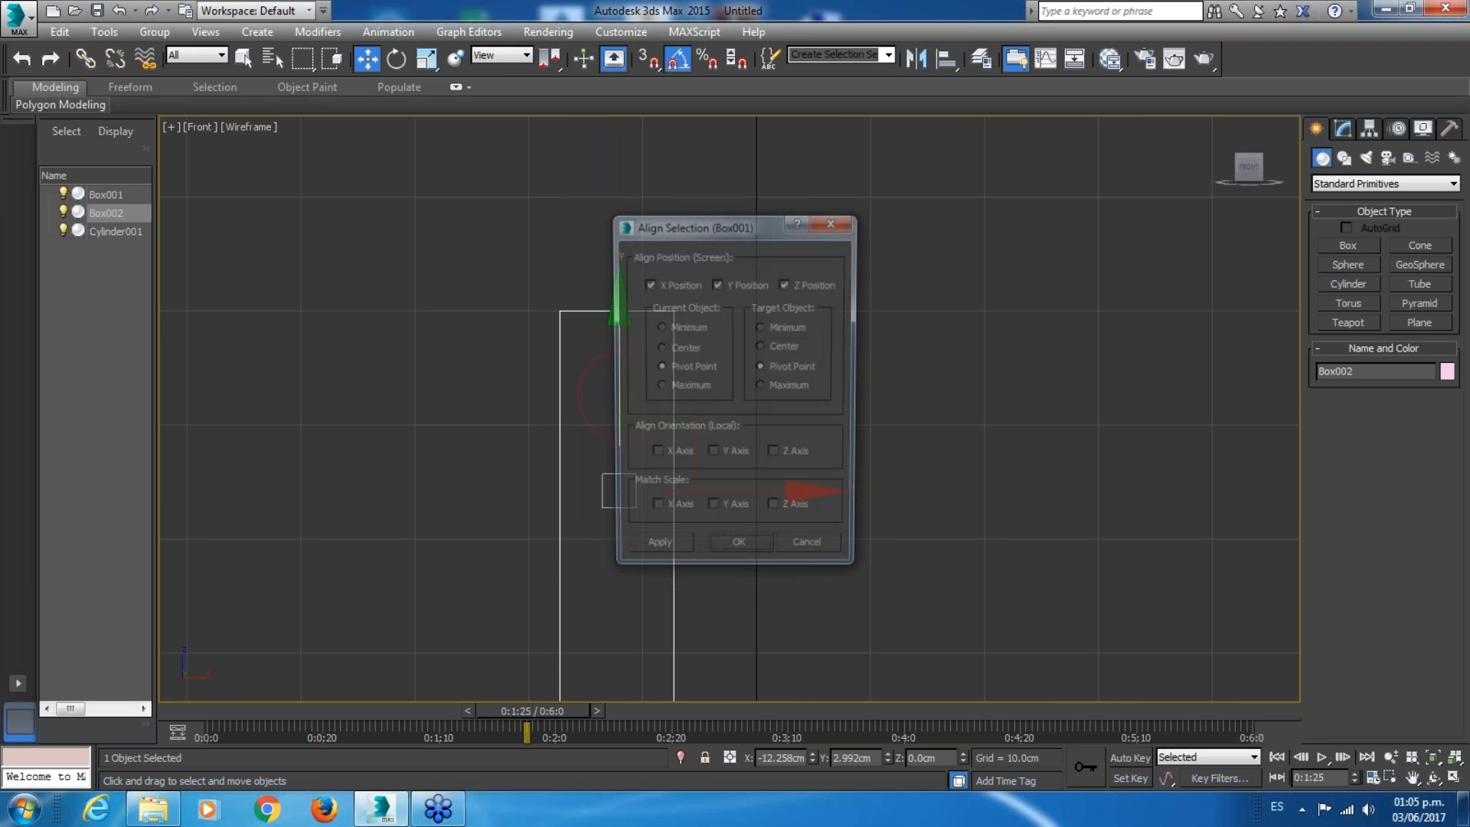
pyautogui.click(718, 284)
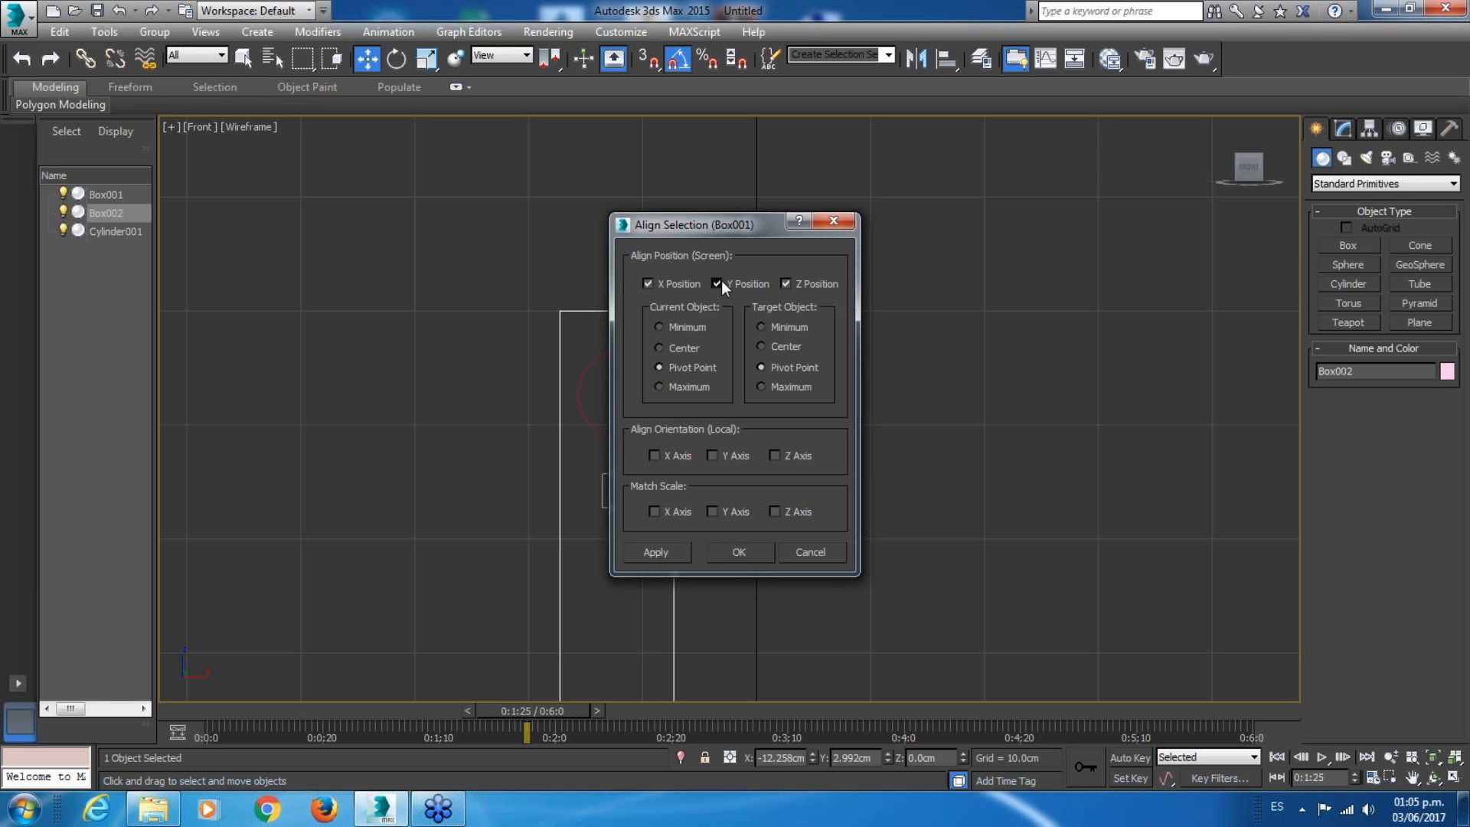
pyautogui.click(718, 284)
pyautogui.click(786, 284)
pyautogui.moveTo(722, 227); pyautogui.dragTo(993, 222)
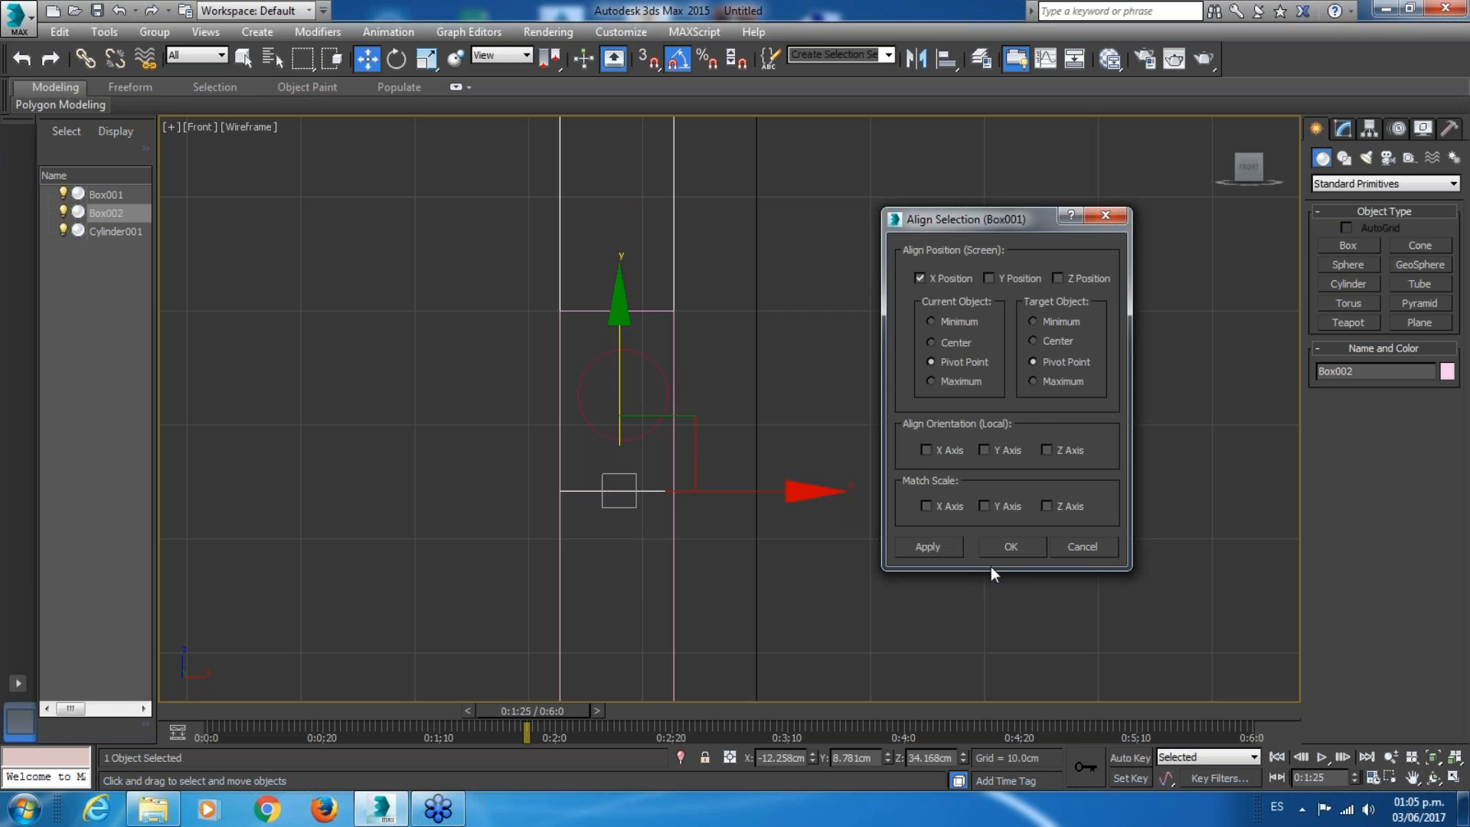
pyautogui.click(1009, 544)
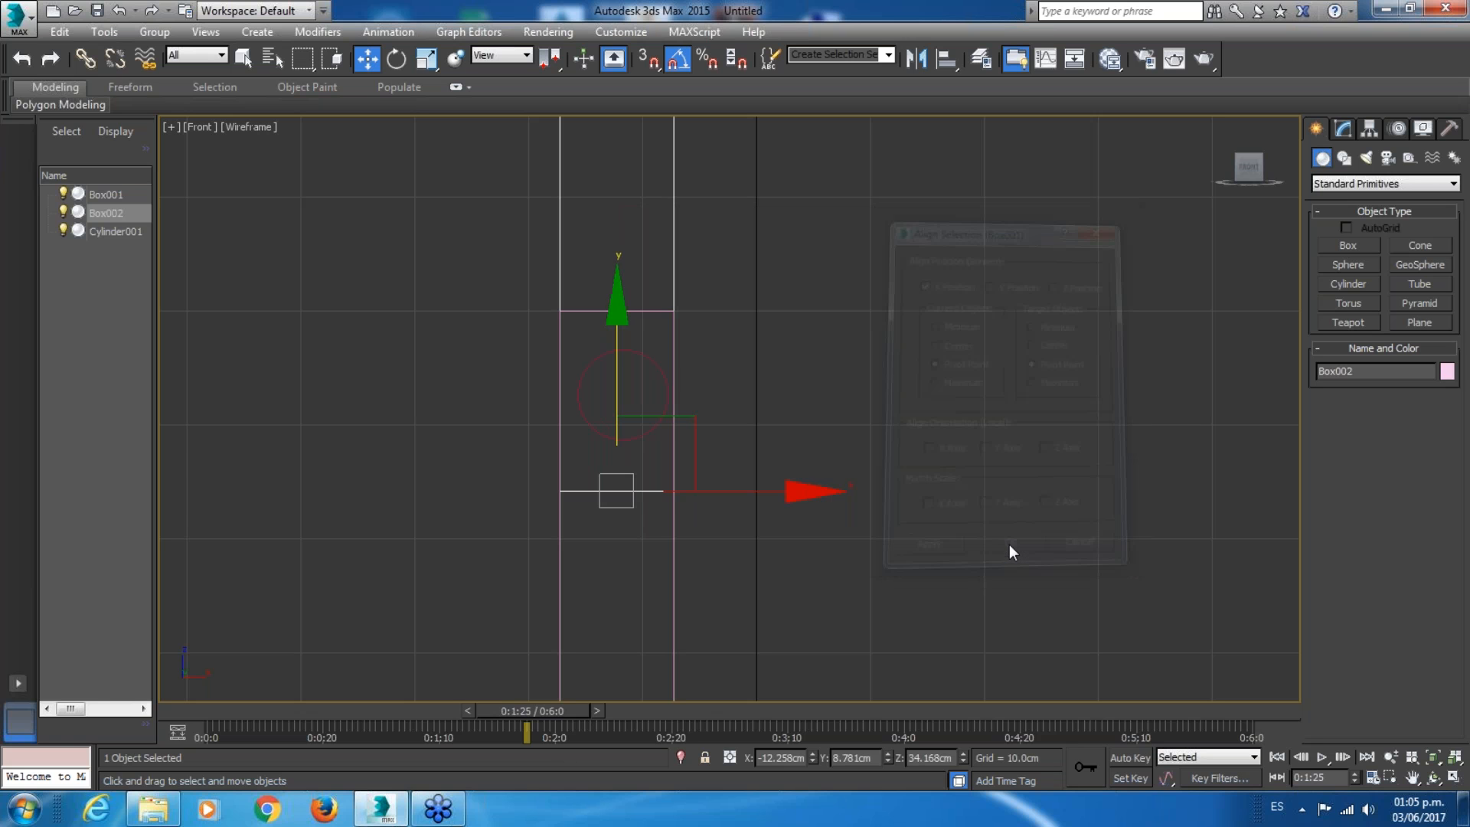
pyautogui.click(835, 367)
# Align the cylinder to Box002 in X position only, pivot point to pivot point, and deselect it.
pyautogui.click(628, 350)
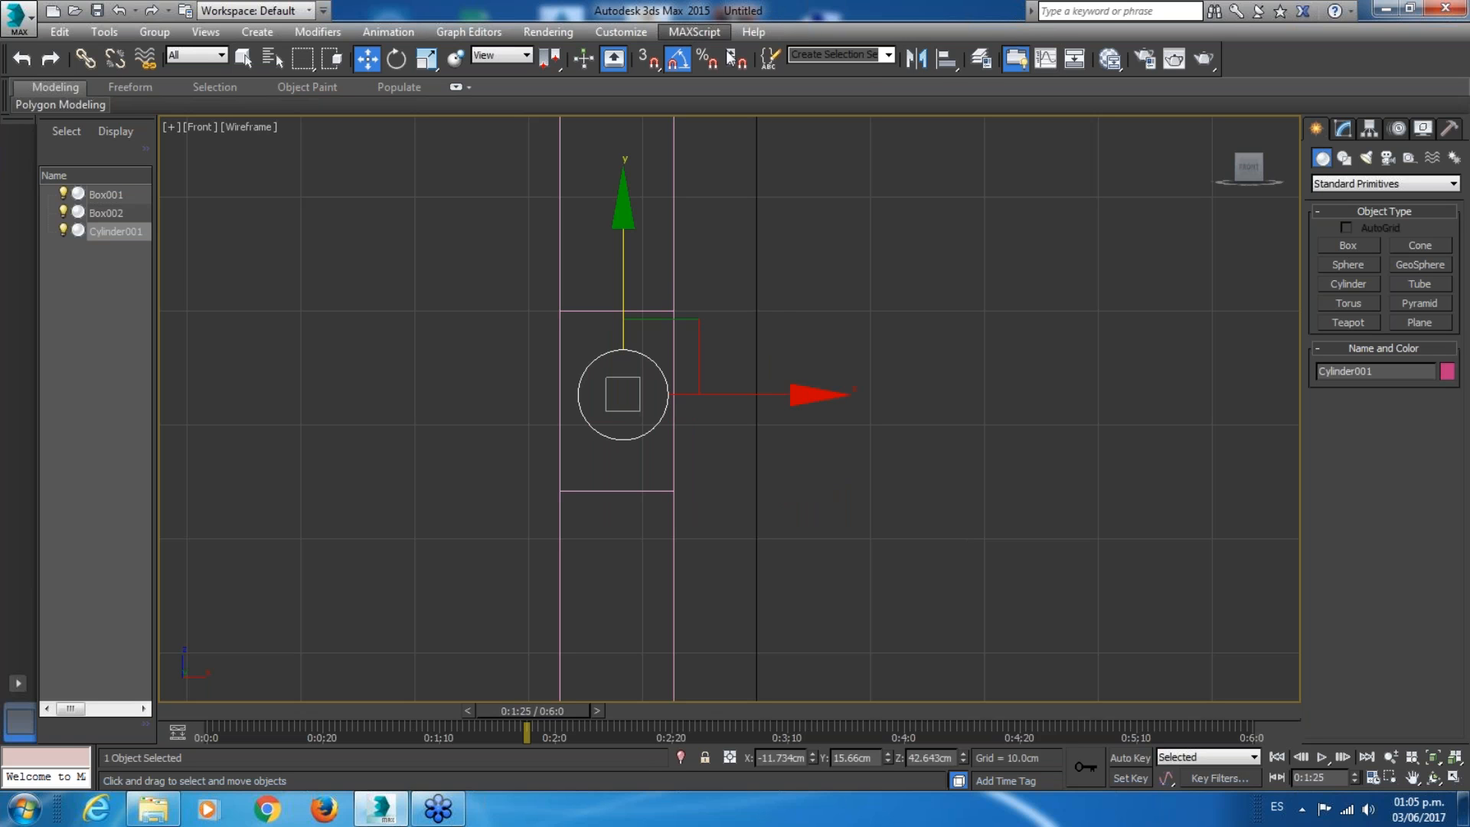
pyautogui.click(946, 60)
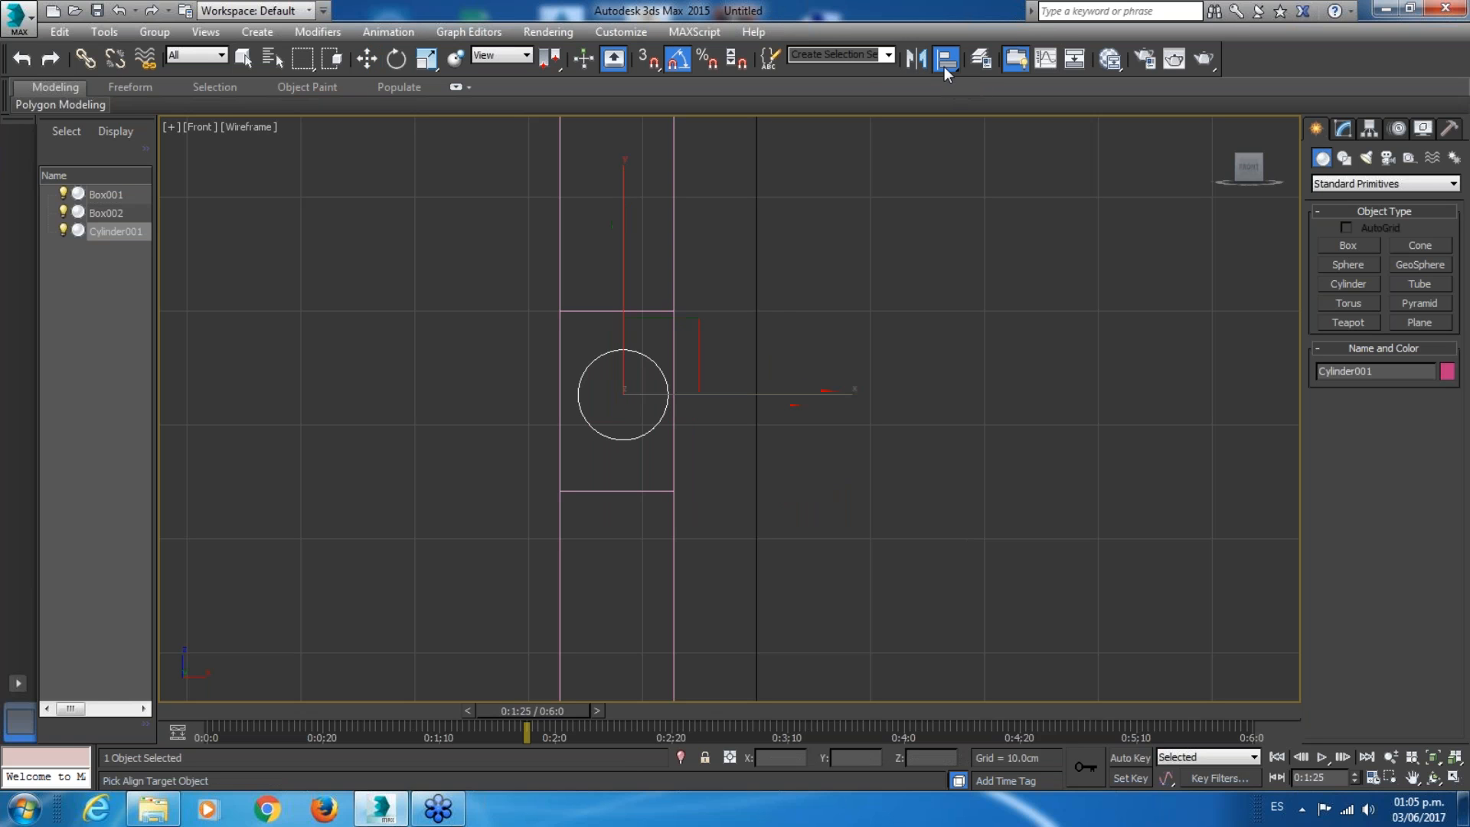
pyautogui.click(671, 285)
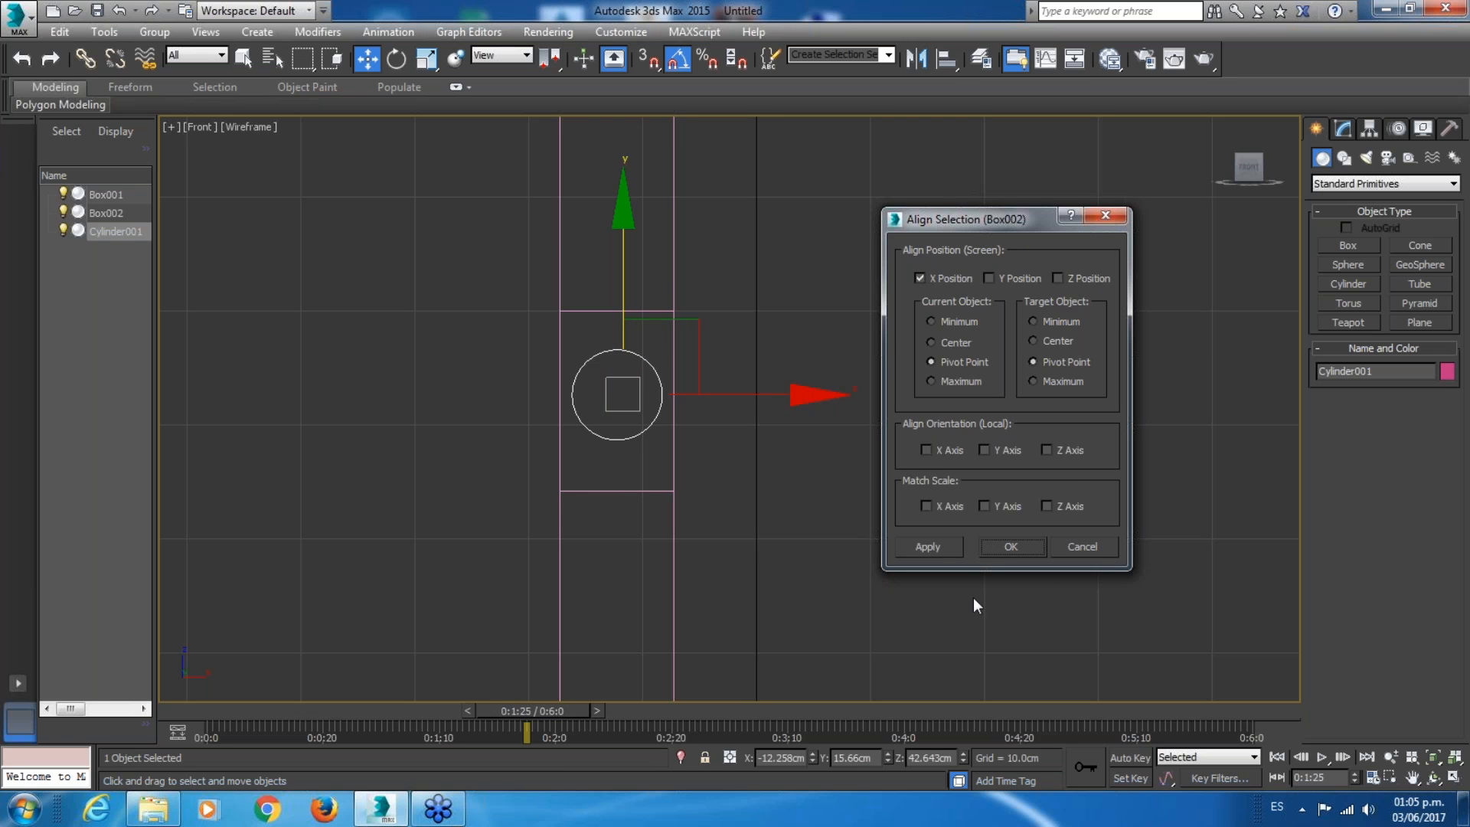
pyautogui.click(1007, 542)
pyautogui.click(842, 501)
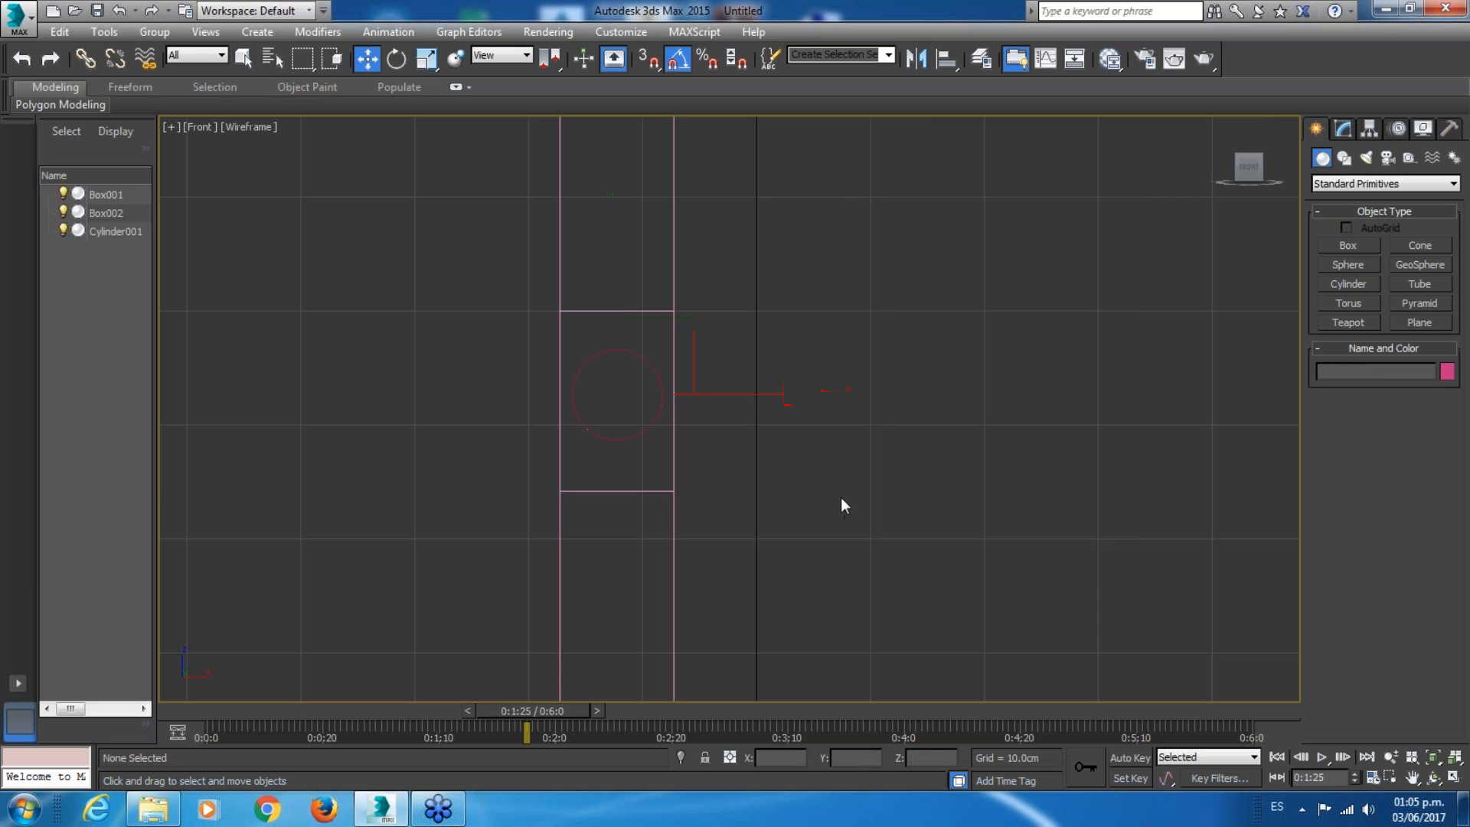
# Change the object color of Box001, the lower box, to mint green.
pyautogui.press('z')
pyautogui.click(684, 588)
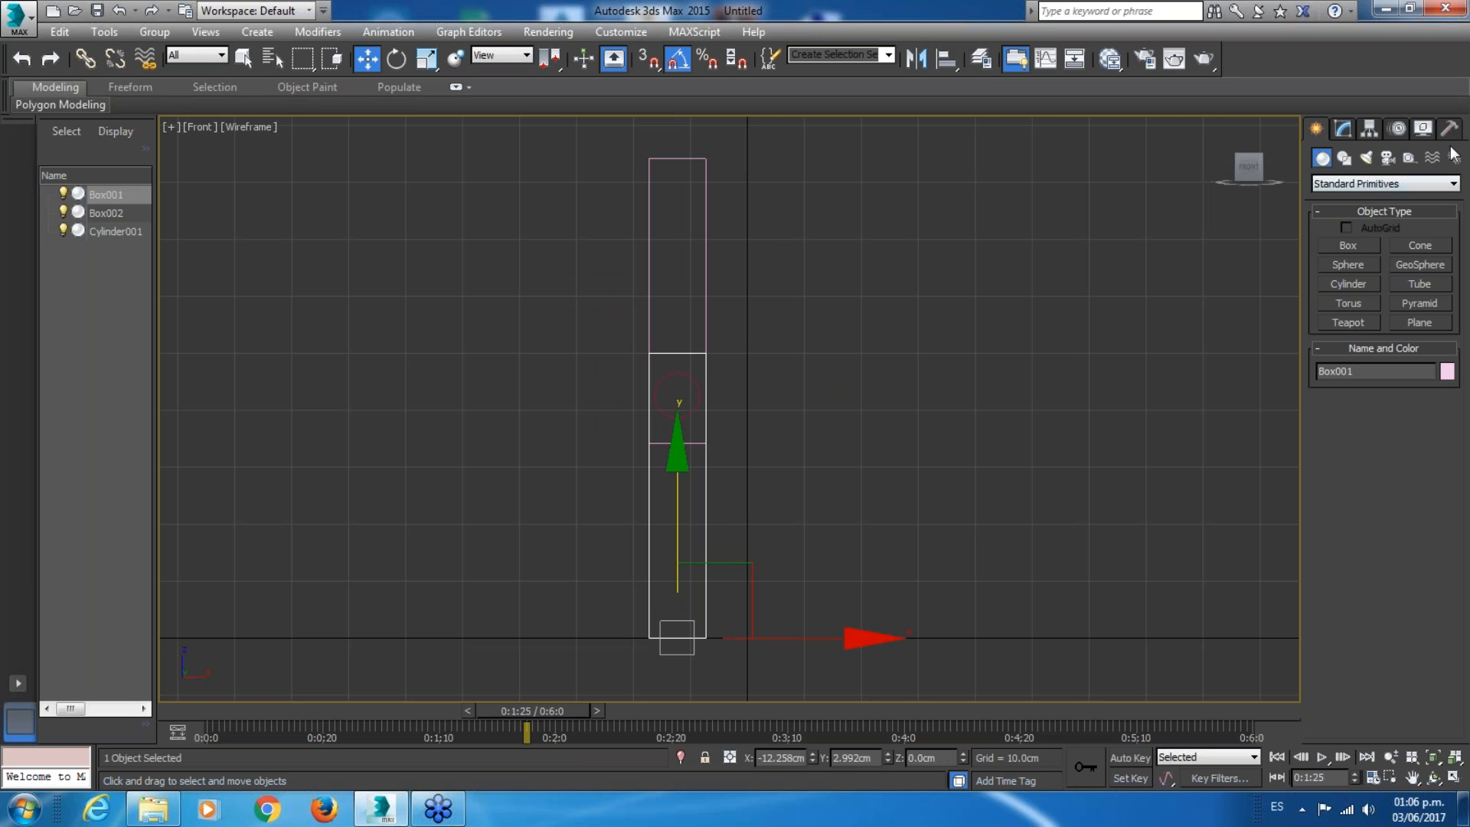
pyautogui.click(1344, 129)
pyautogui.click(1455, 154)
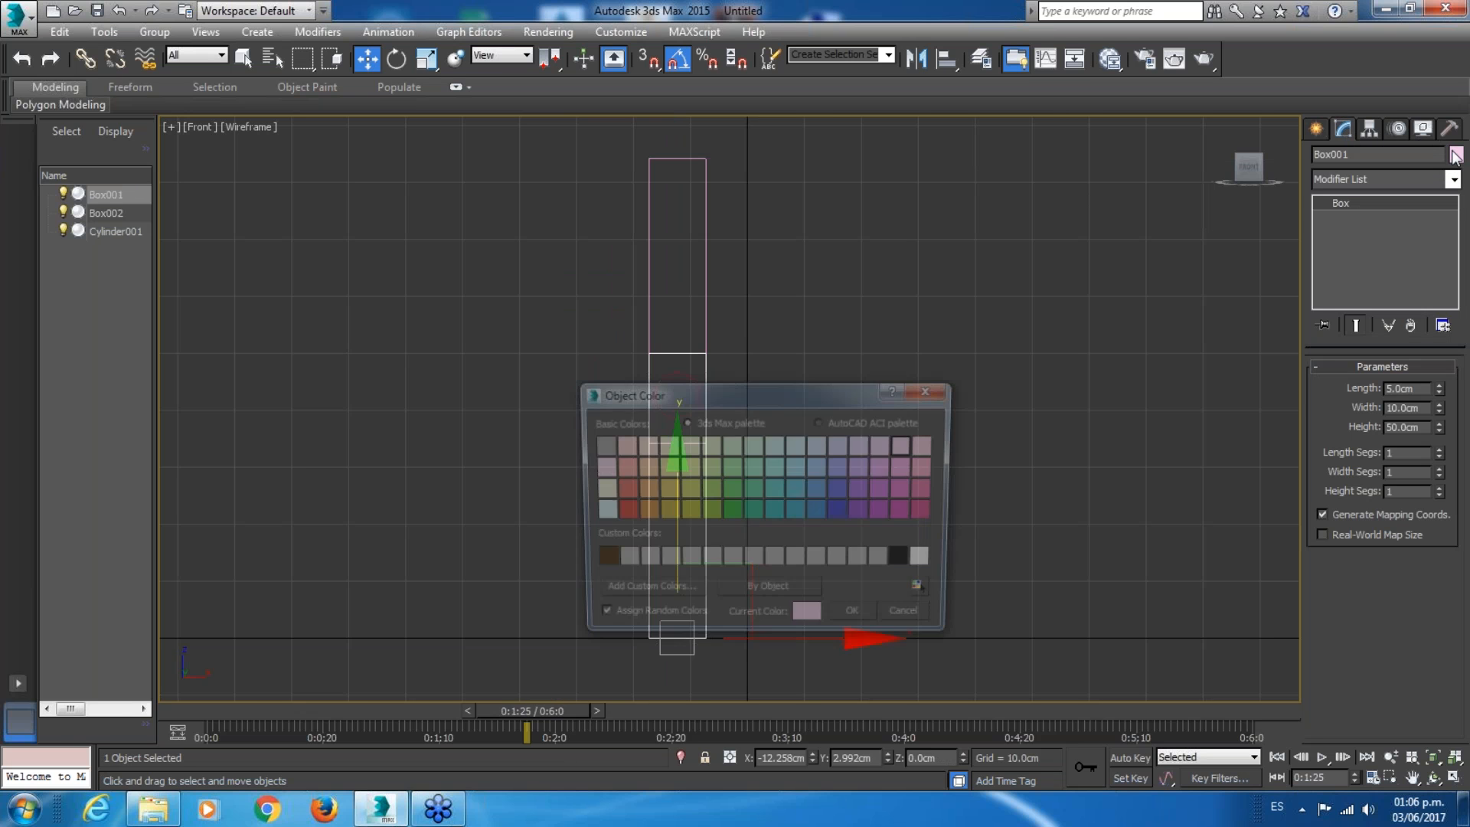
pyautogui.click(755, 469)
pyautogui.click(857, 620)
pyautogui.click(956, 509)
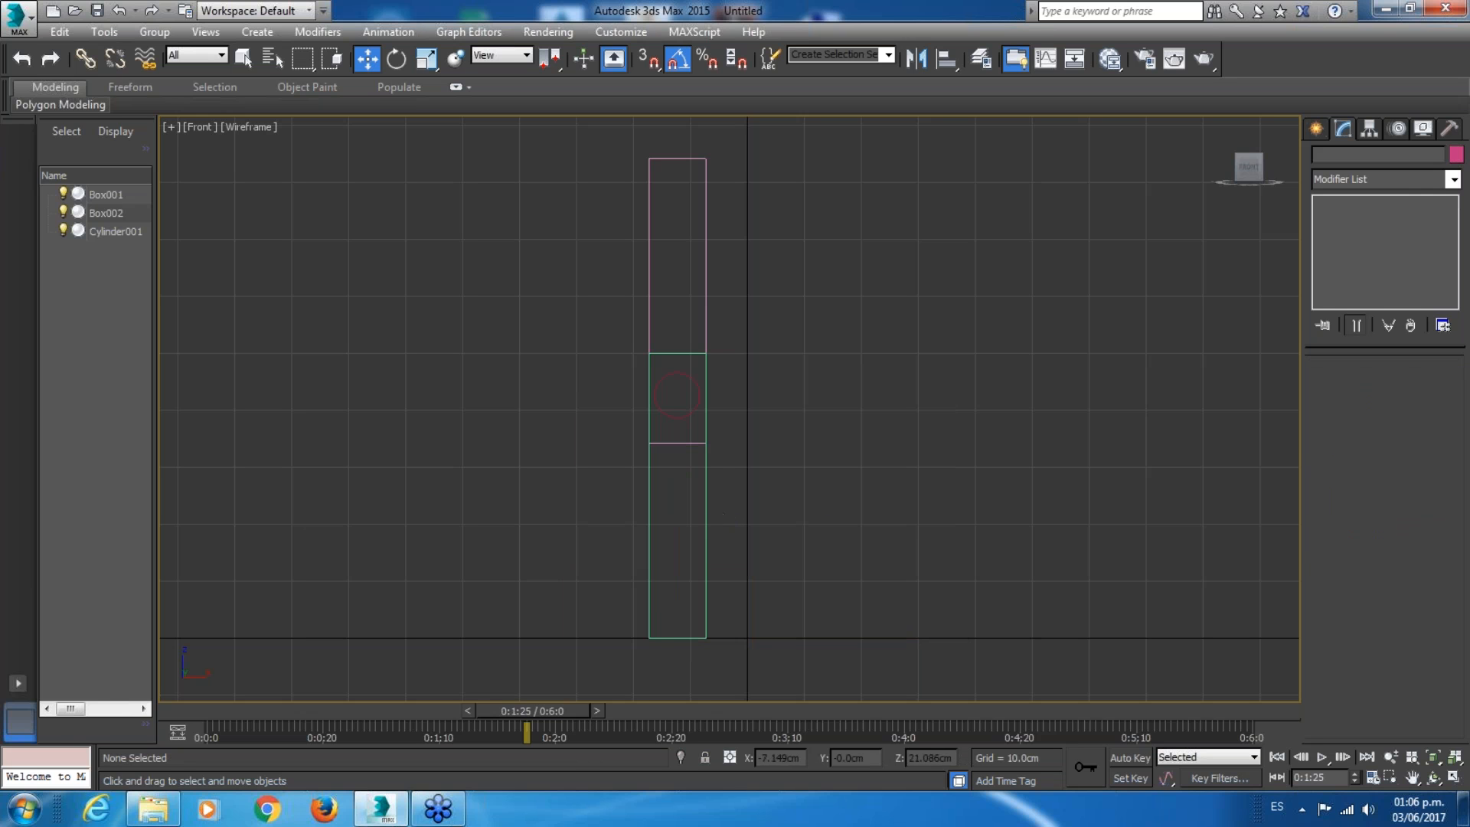
# Turn on pivot-only editing and move Box002's pivot up near the cylinder's centre, to about Z 43.2 cm.
pyautogui.click(705, 521)
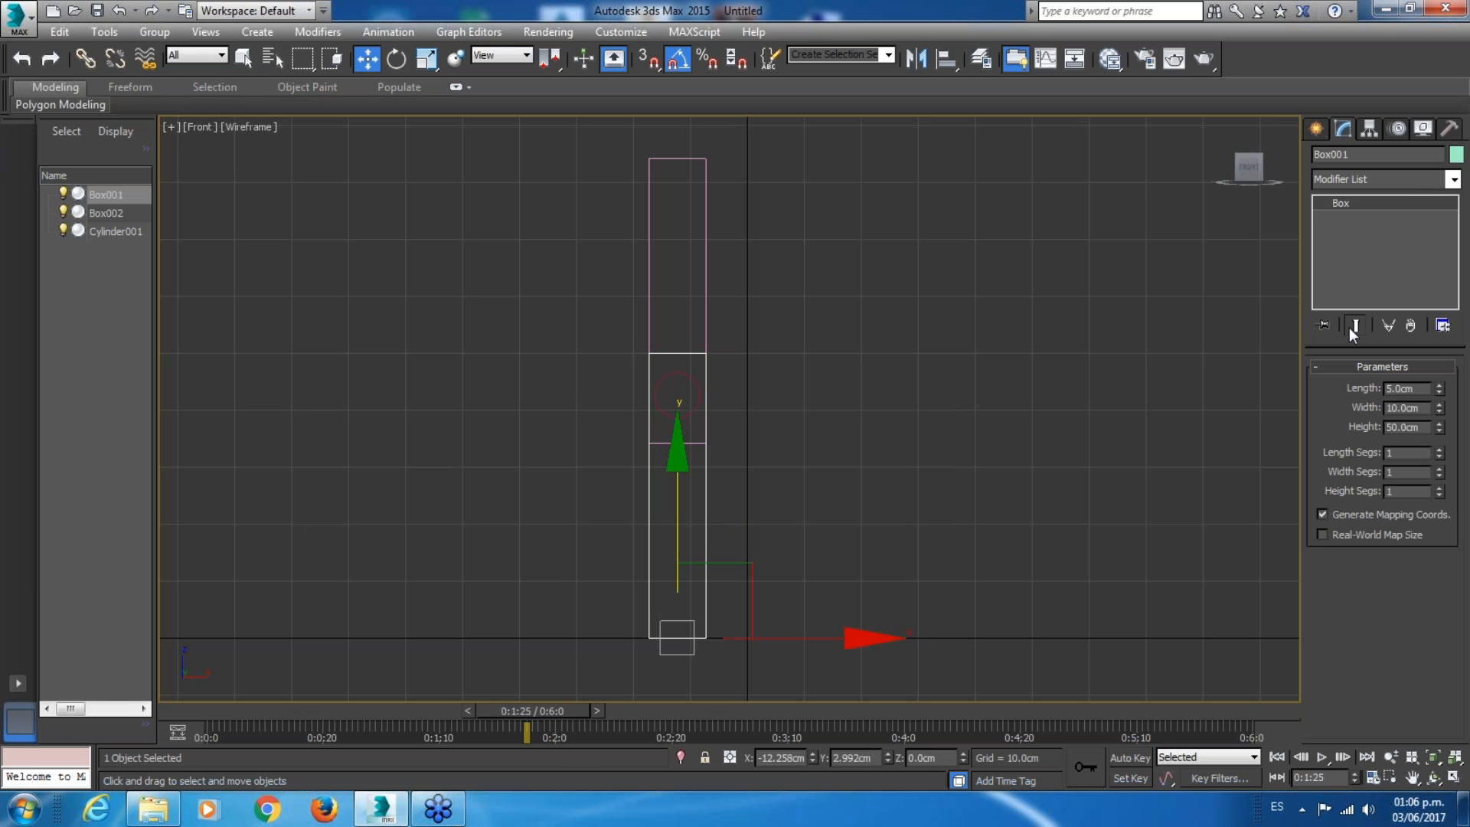
pyautogui.click(1368, 128)
pyautogui.click(1362, 245)
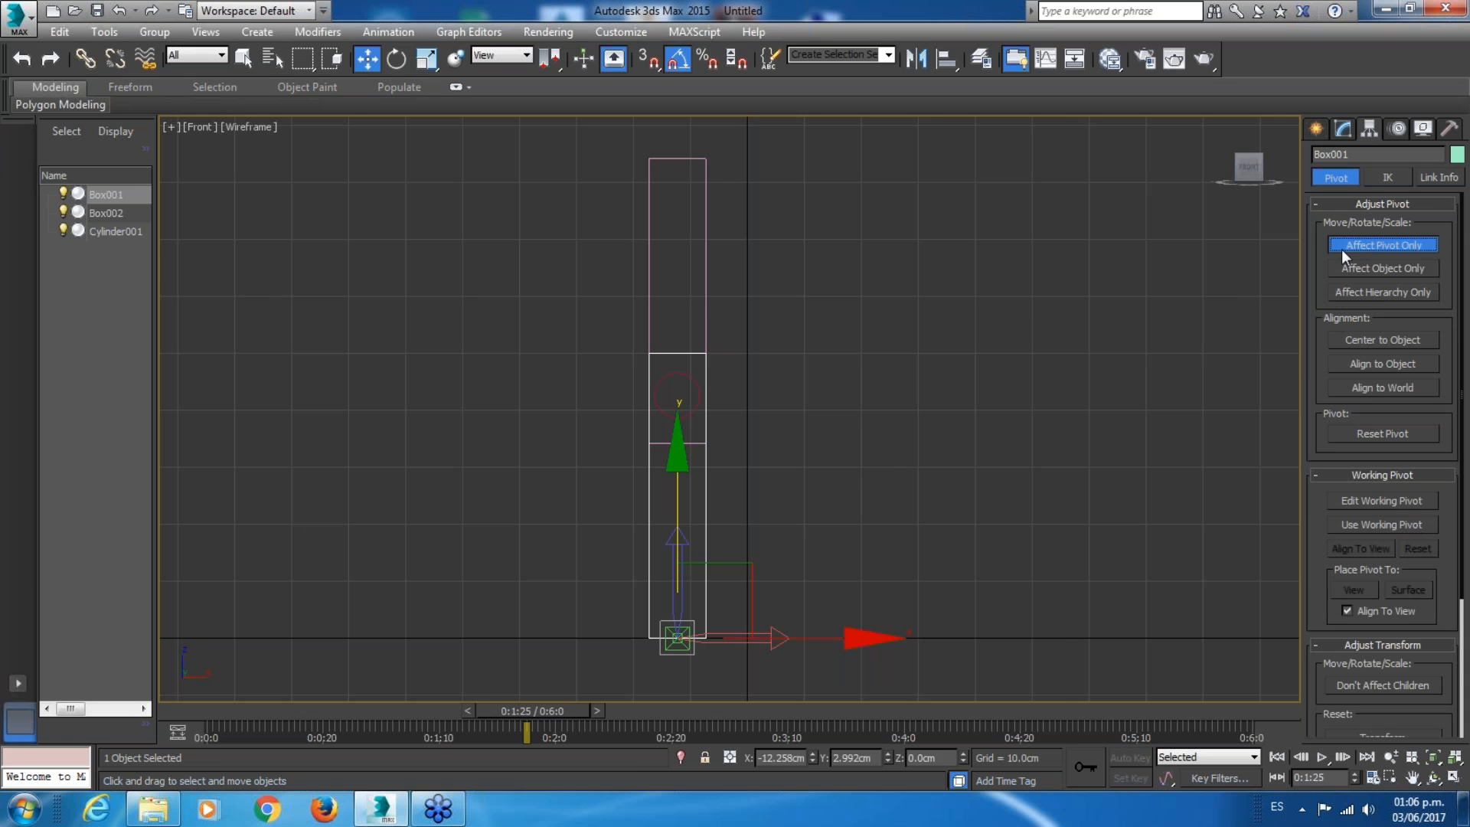
pyautogui.moveTo(709, 505); pyautogui.dragTo(711, 459)
pyautogui.moveTo(872, 419); pyautogui.dragTo(839, 540, button='middle')
pyautogui.click(753, 493)
pyautogui.scroll(2, 753, 493)
pyautogui.scroll(2, 752, 493)
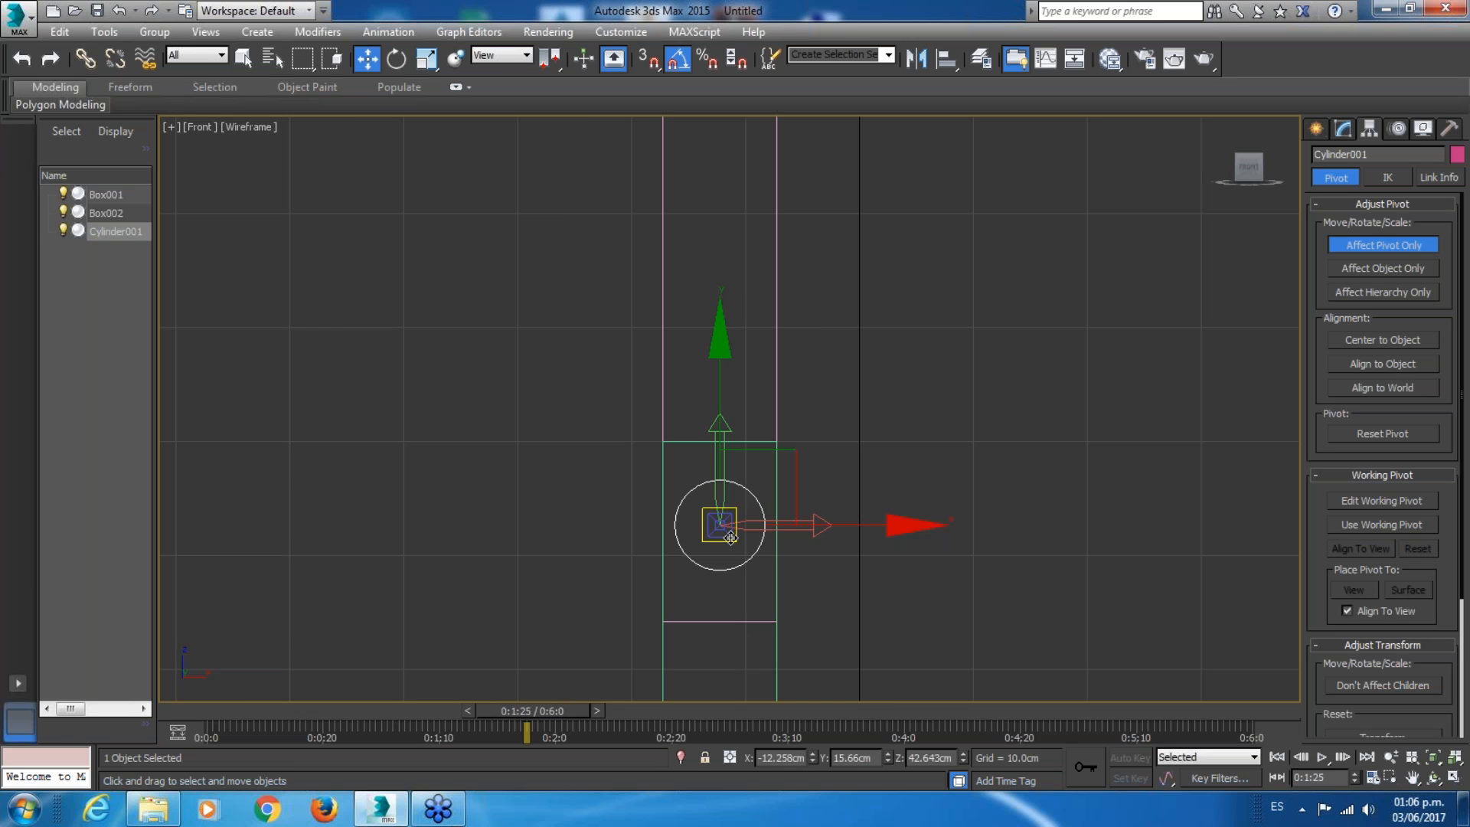
pyautogui.click(777, 337)
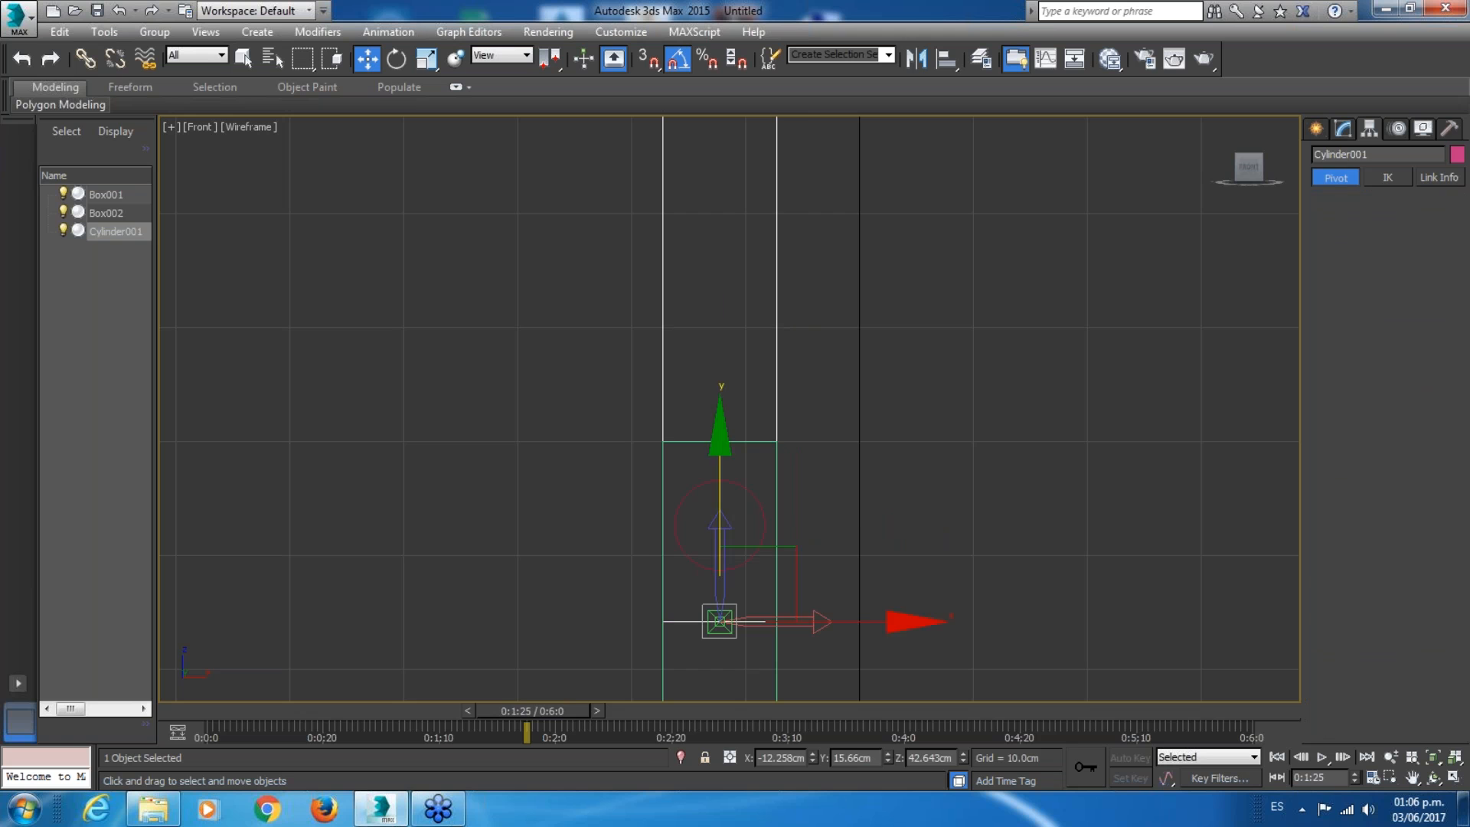
pyautogui.moveTo(796, 246)
pyautogui.mouseDown(button='middle')
pyautogui.moveTo(794, 358)
pyautogui.moveTo(794, 267)
pyautogui.mouseUp(button='middle')
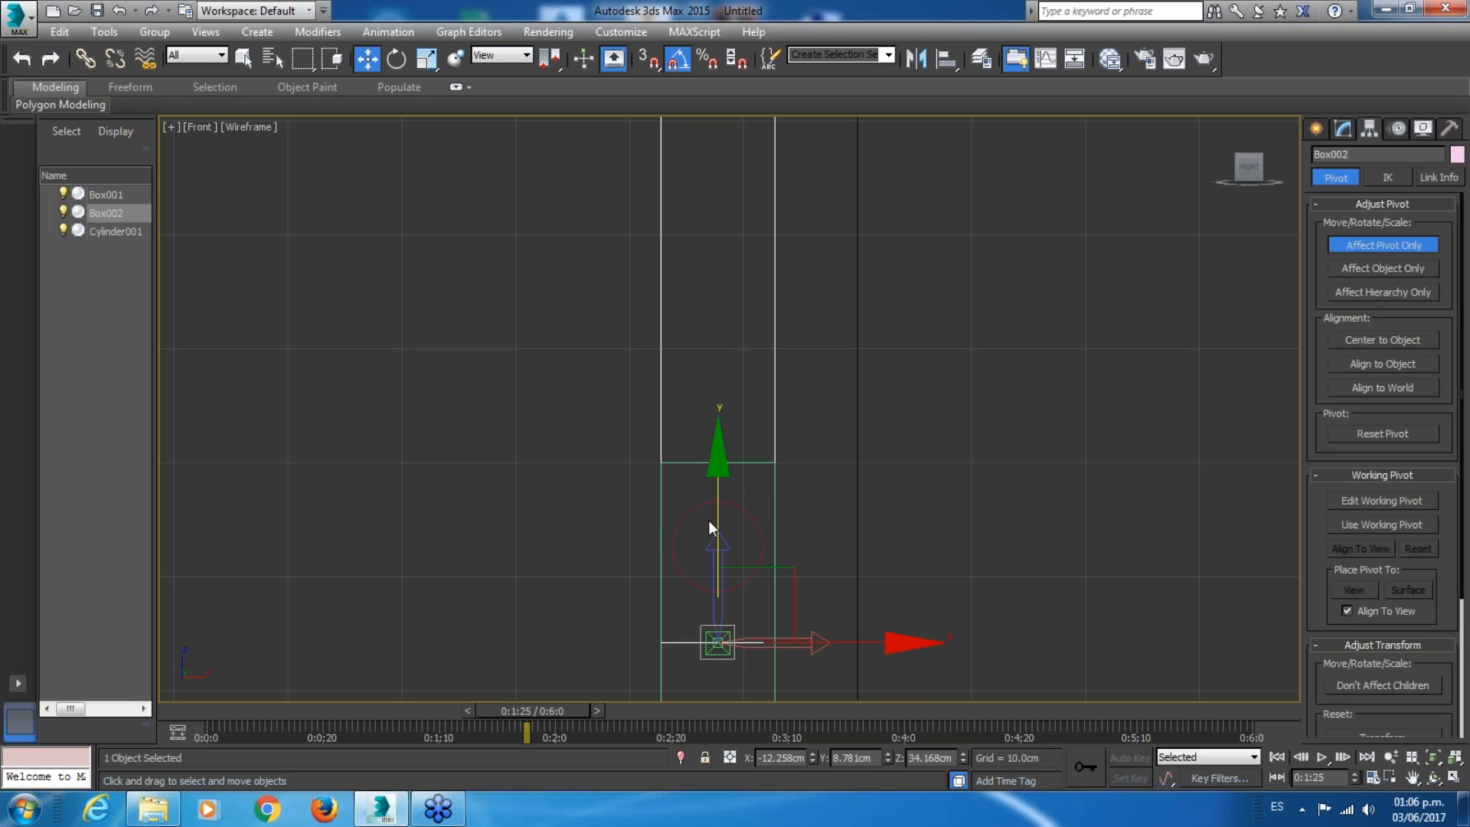
pyautogui.moveTo(717, 512); pyautogui.dragTo(735, 413)
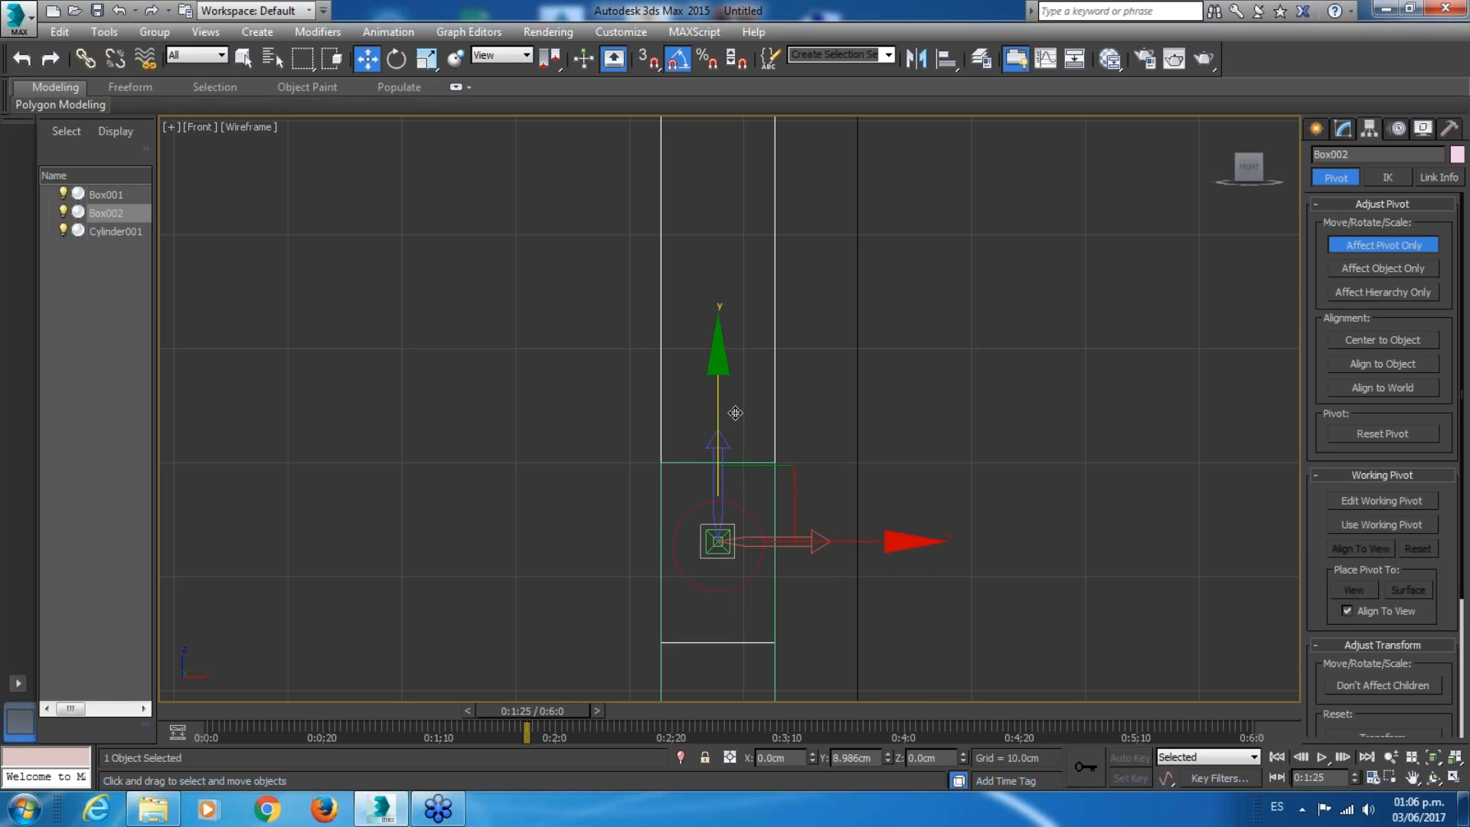
pyautogui.moveTo(735, 413); pyautogui.dragTo(738, 412)
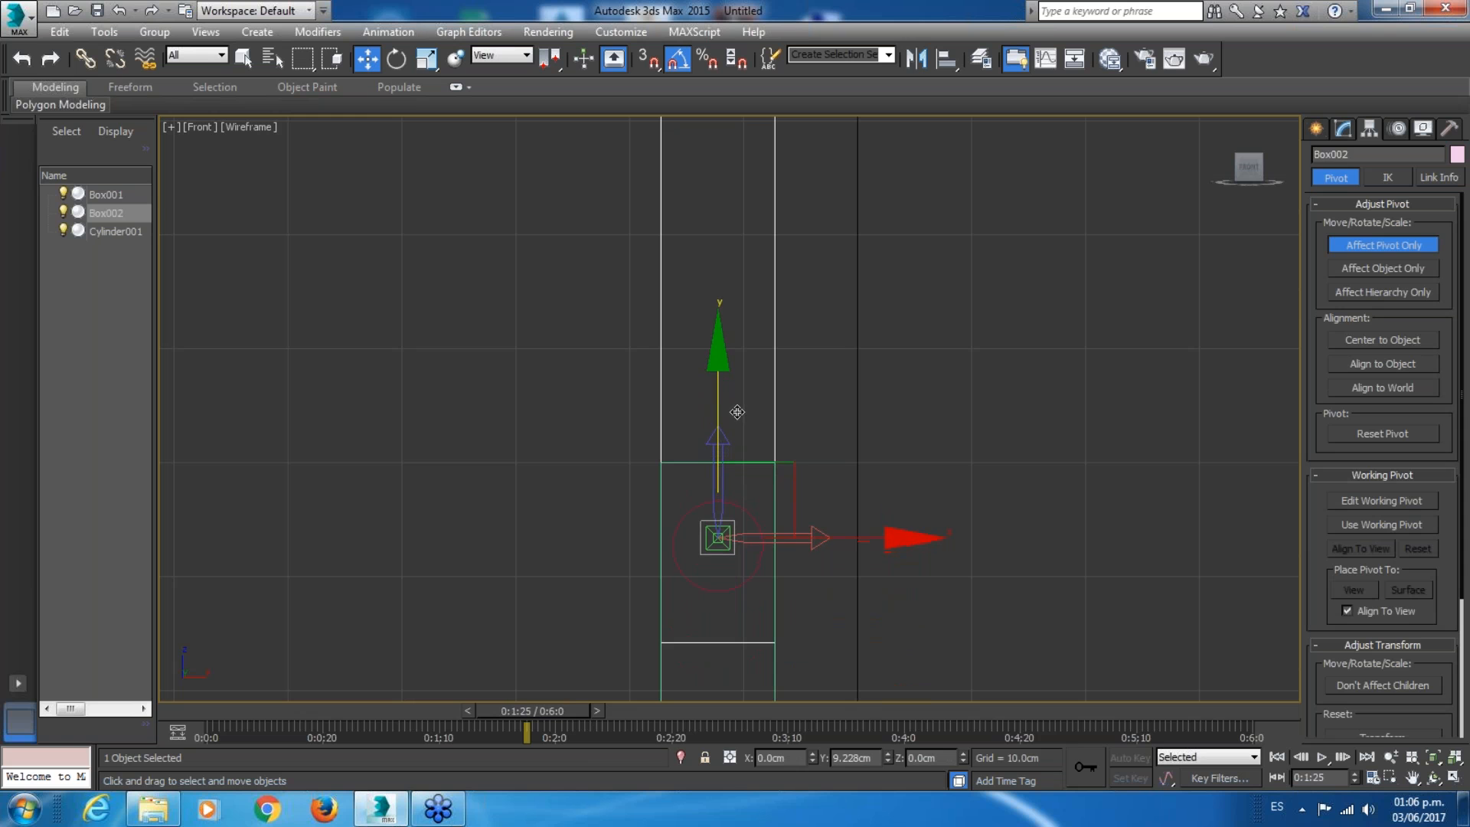
# Set Box002's pivot to Z 42.643 cm to match the cylinder's pivot height, and compare the two pivots.
pyautogui.scroll(2, 780, 573)
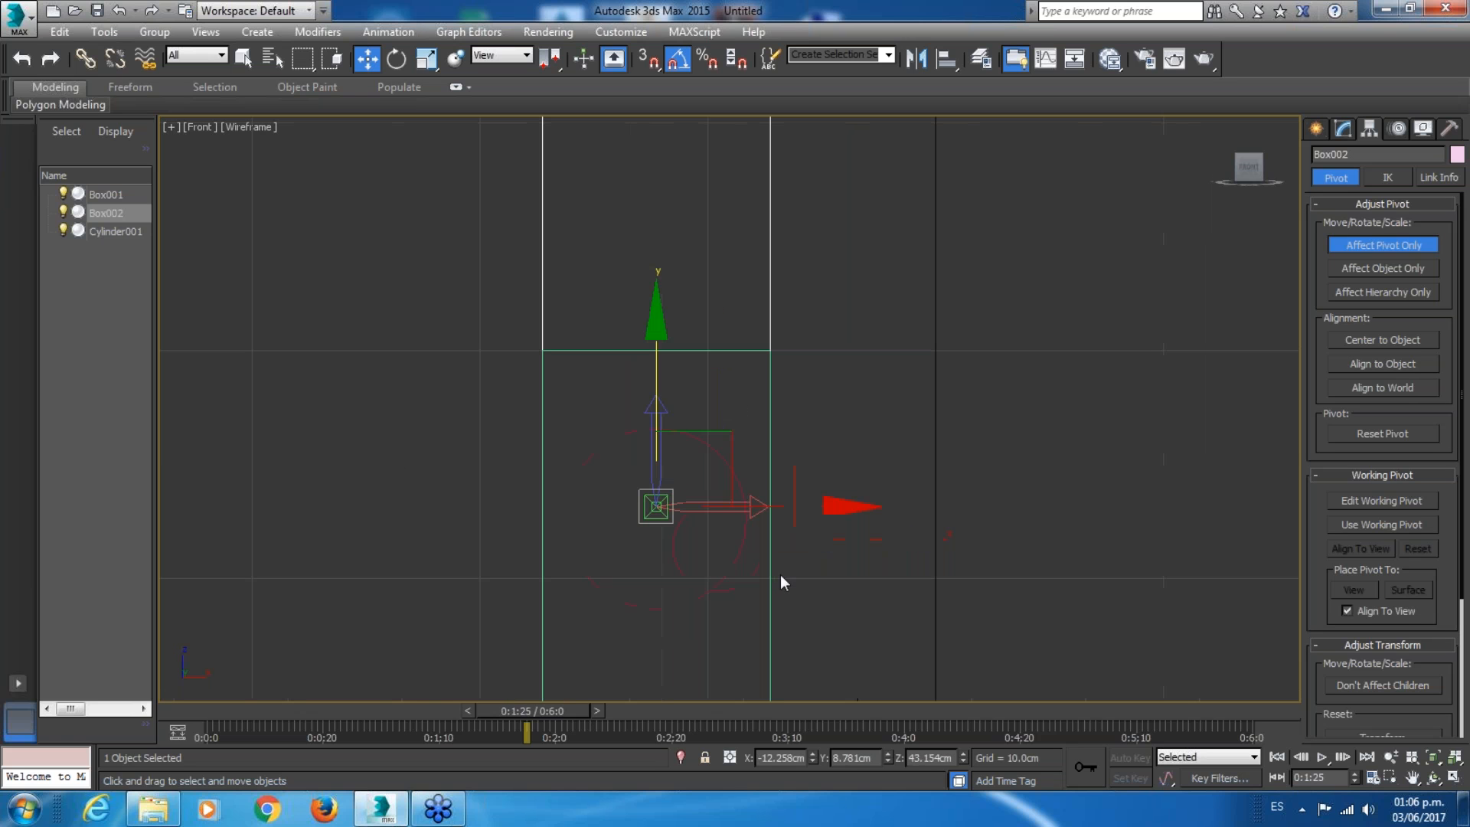
pyautogui.click(723, 451)
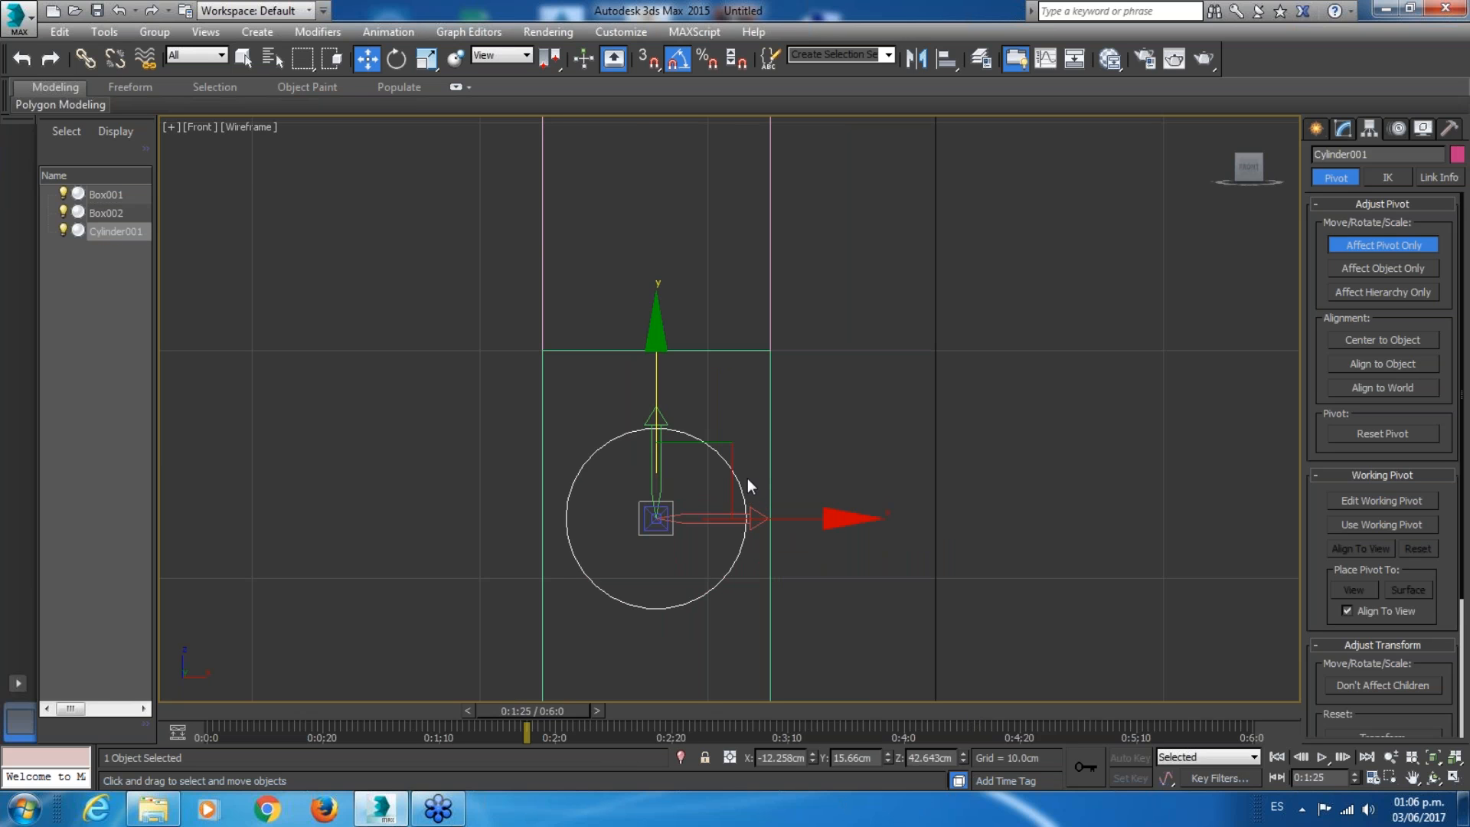
pyautogui.click(764, 317)
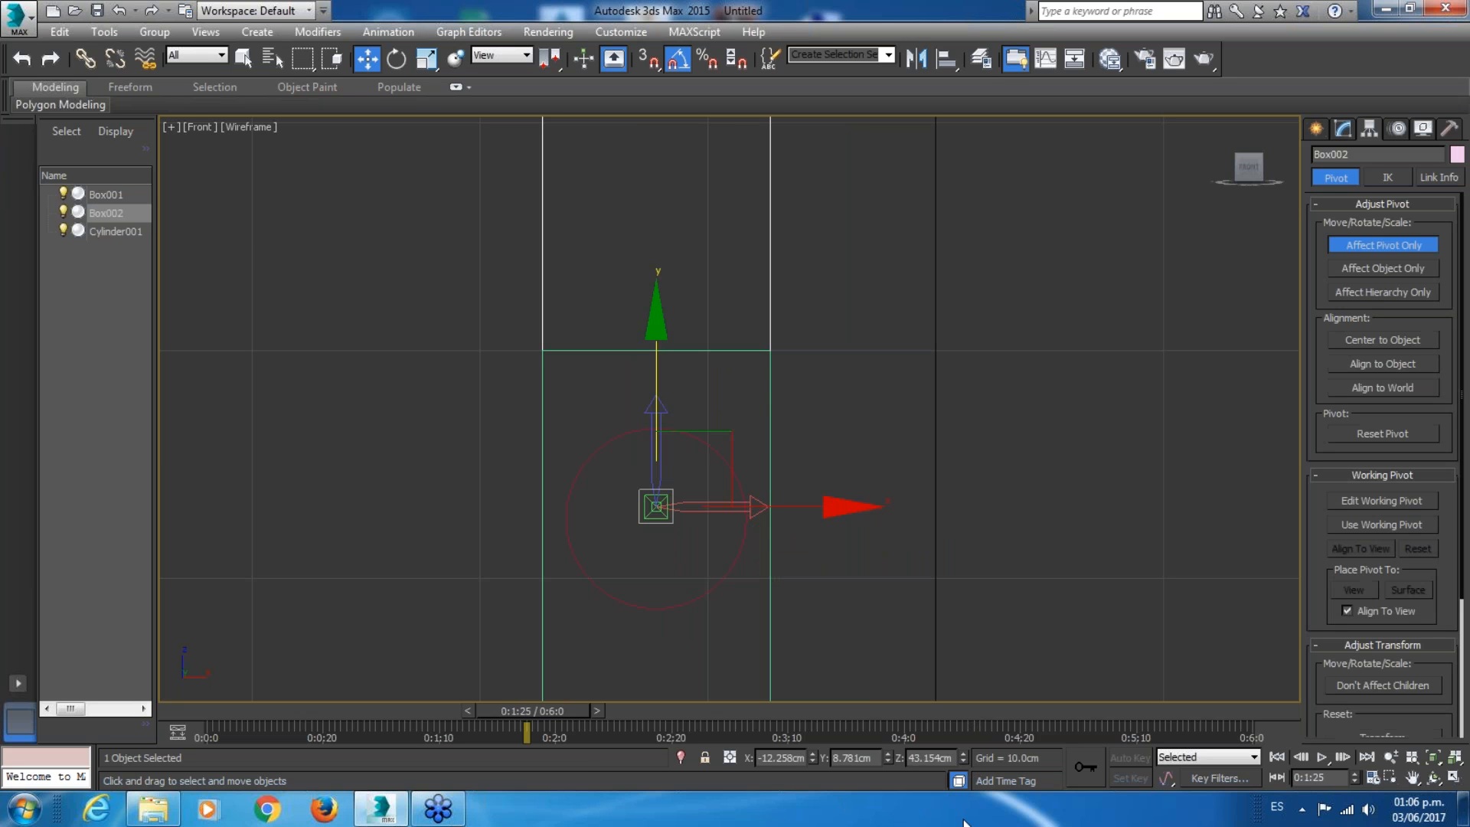
pyautogui.doubleClick(925, 758)
pyautogui.write('42.643')
pyautogui.press('Return')
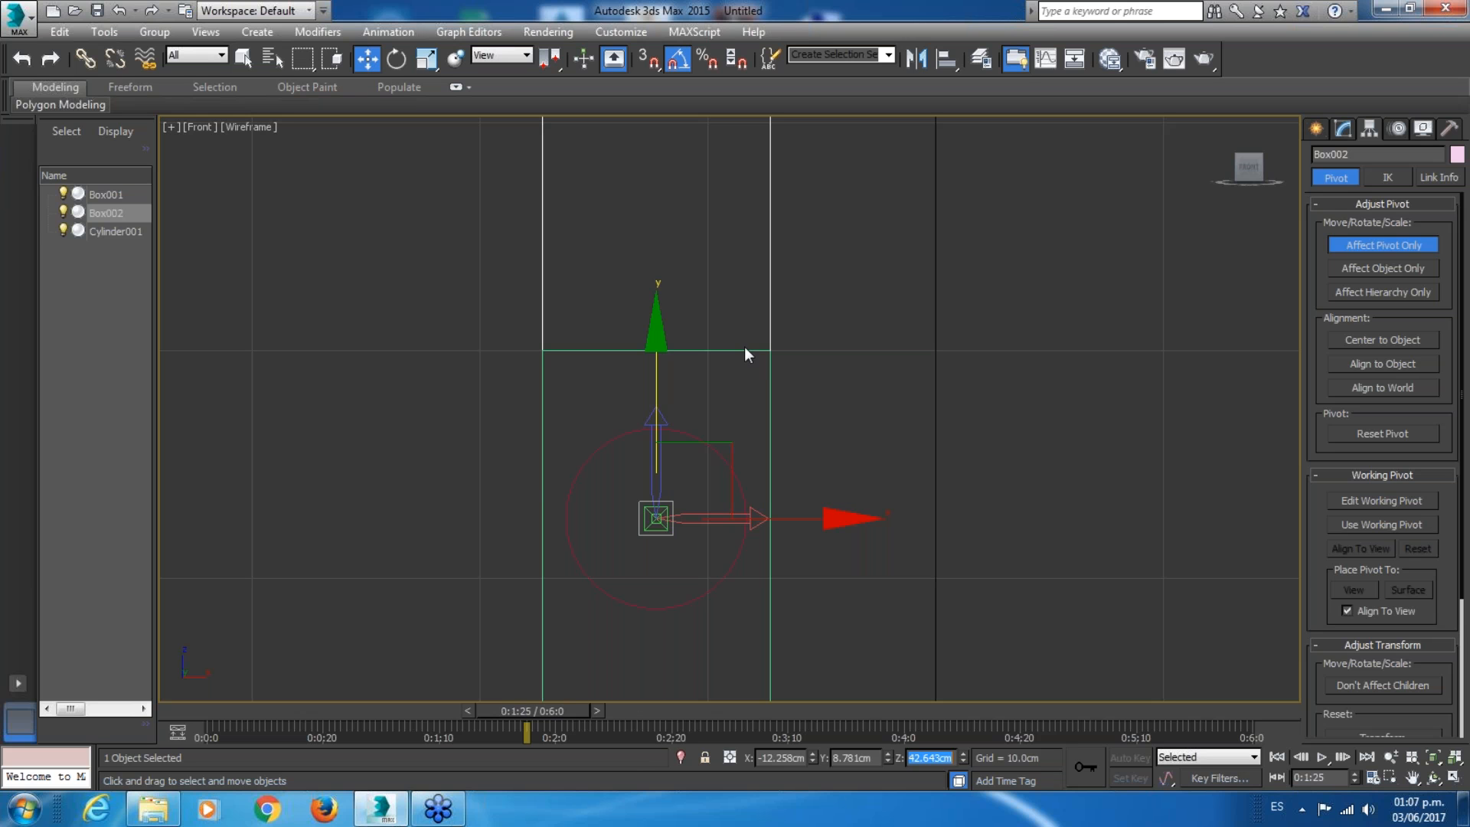
pyautogui.click(698, 463)
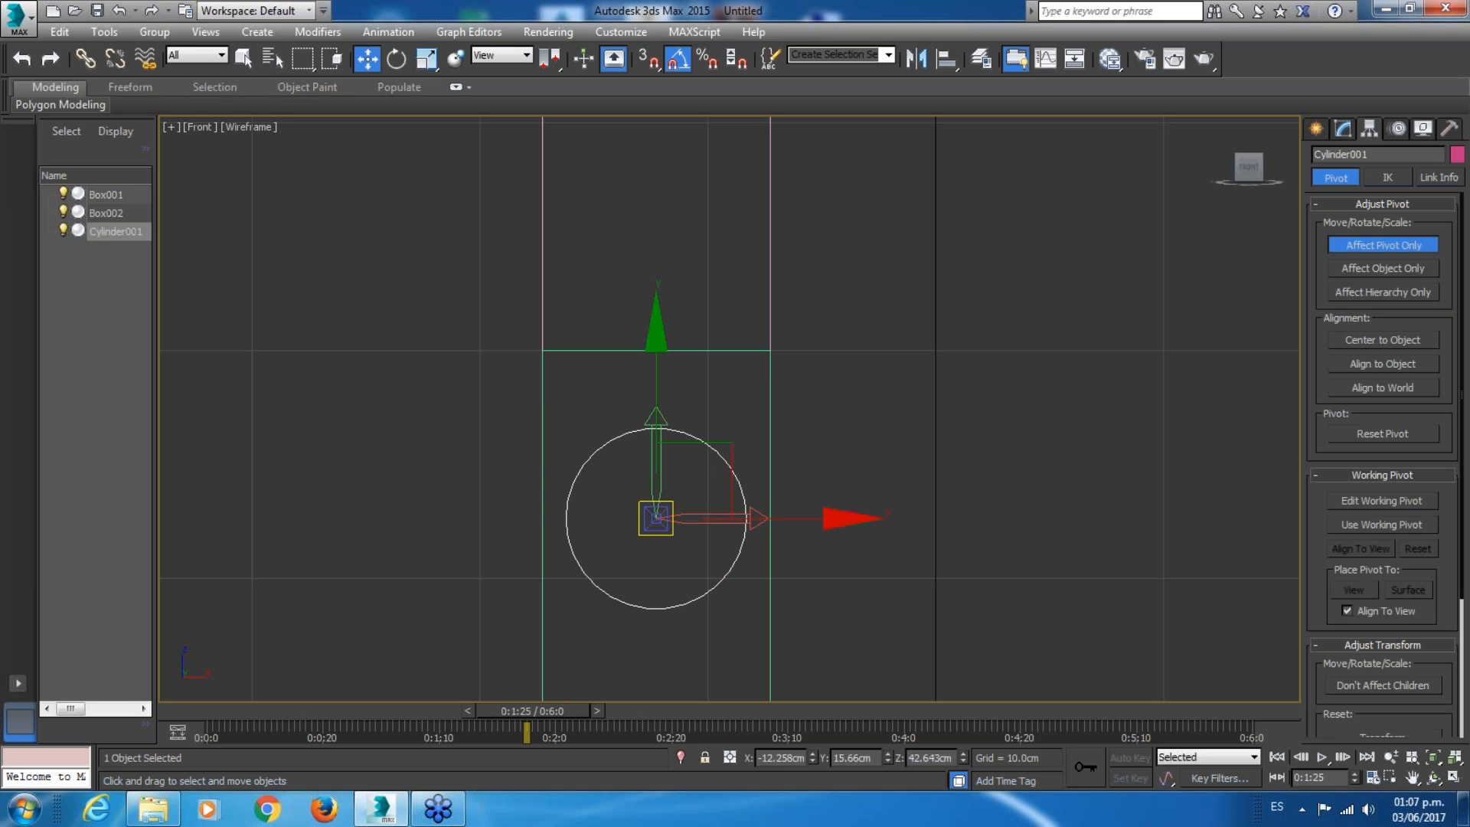
pyautogui.click(765, 316)
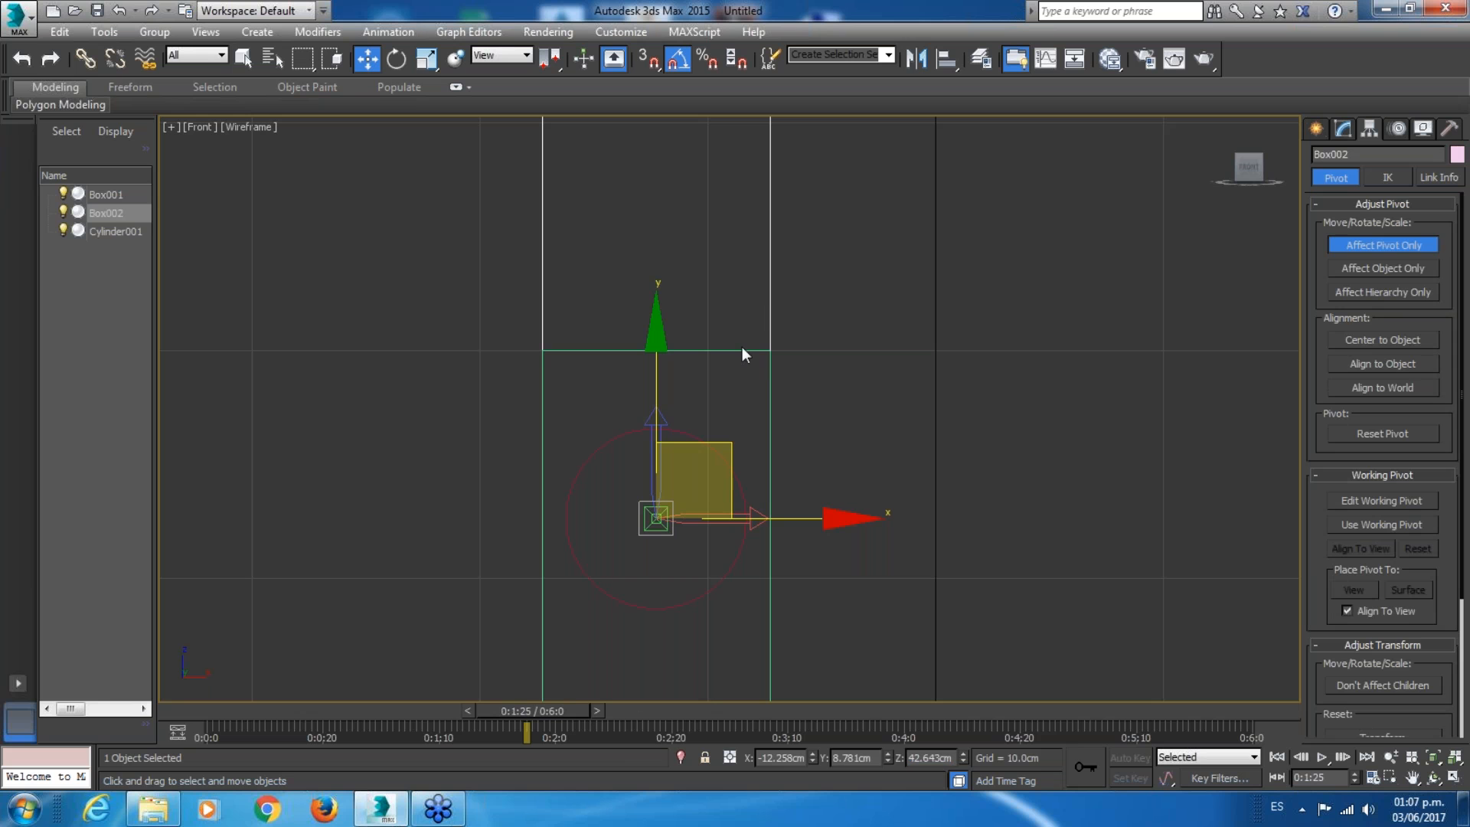
# Turn off pivot-only editing for Box002 and show it selected in an enlarged, angled Perspective view.
pyautogui.click(1385, 242)
pyautogui.click(1454, 777)
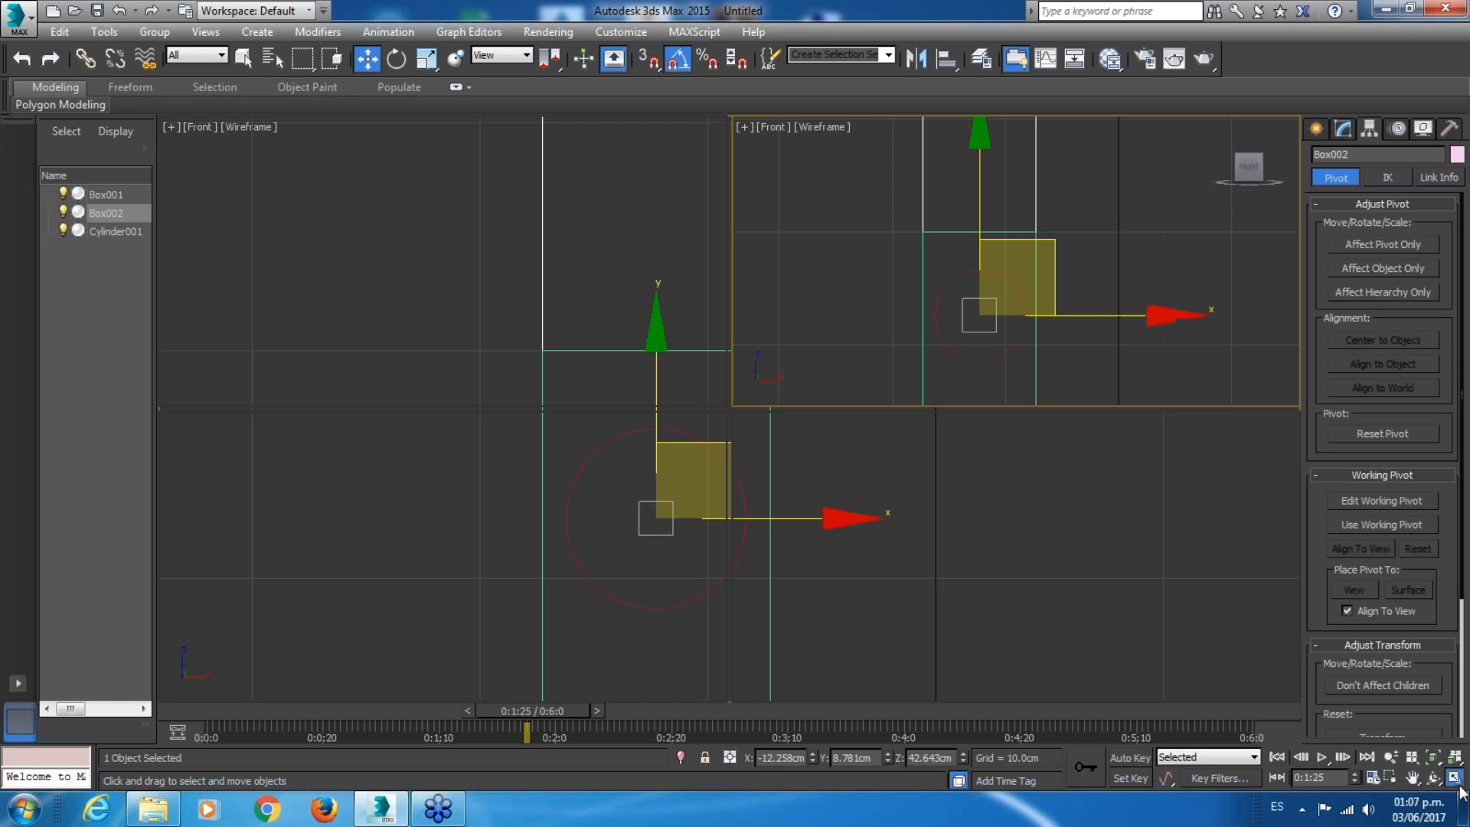
pyautogui.click(1251, 464)
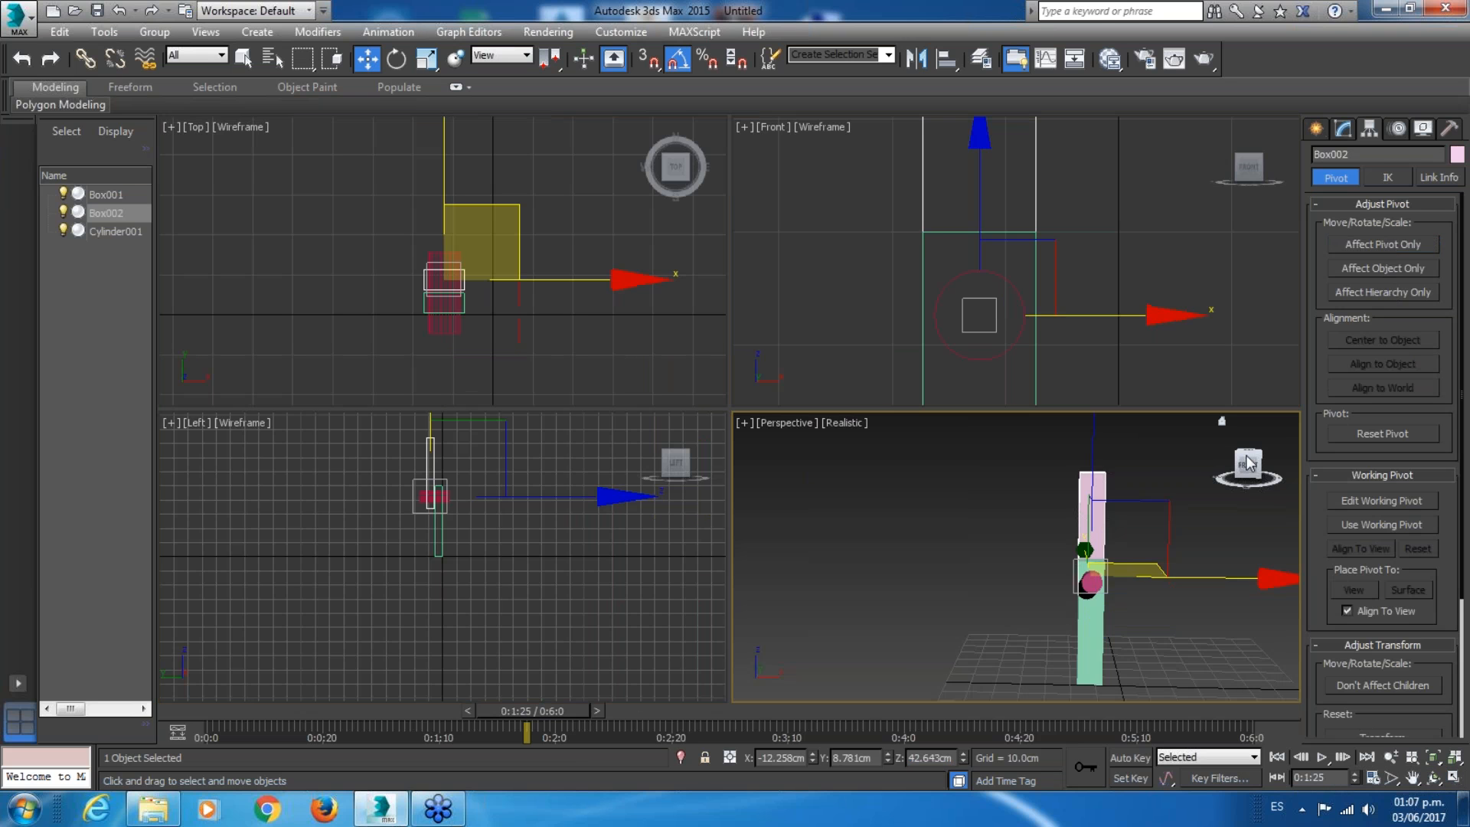
pyautogui.moveTo(1249, 464); pyautogui.dragTo(1272, 466)
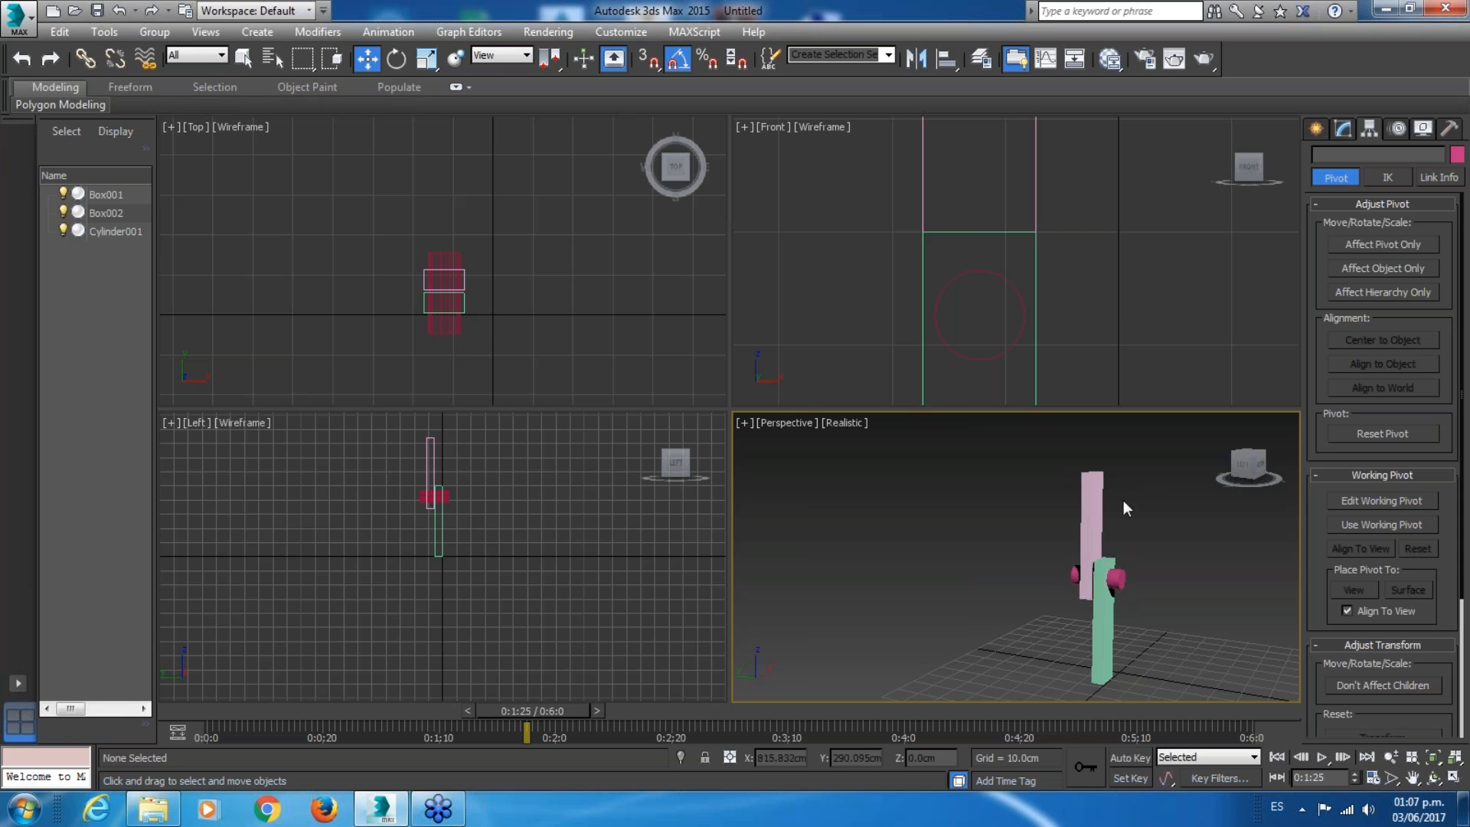
pyautogui.click(1095, 512)
pyautogui.click(1453, 777)
pyautogui.moveTo(1250, 172); pyautogui.dragTo(1232, 173)
pyautogui.moveTo(1056, 367); pyautogui.dragTo(850, 394, button='middle')
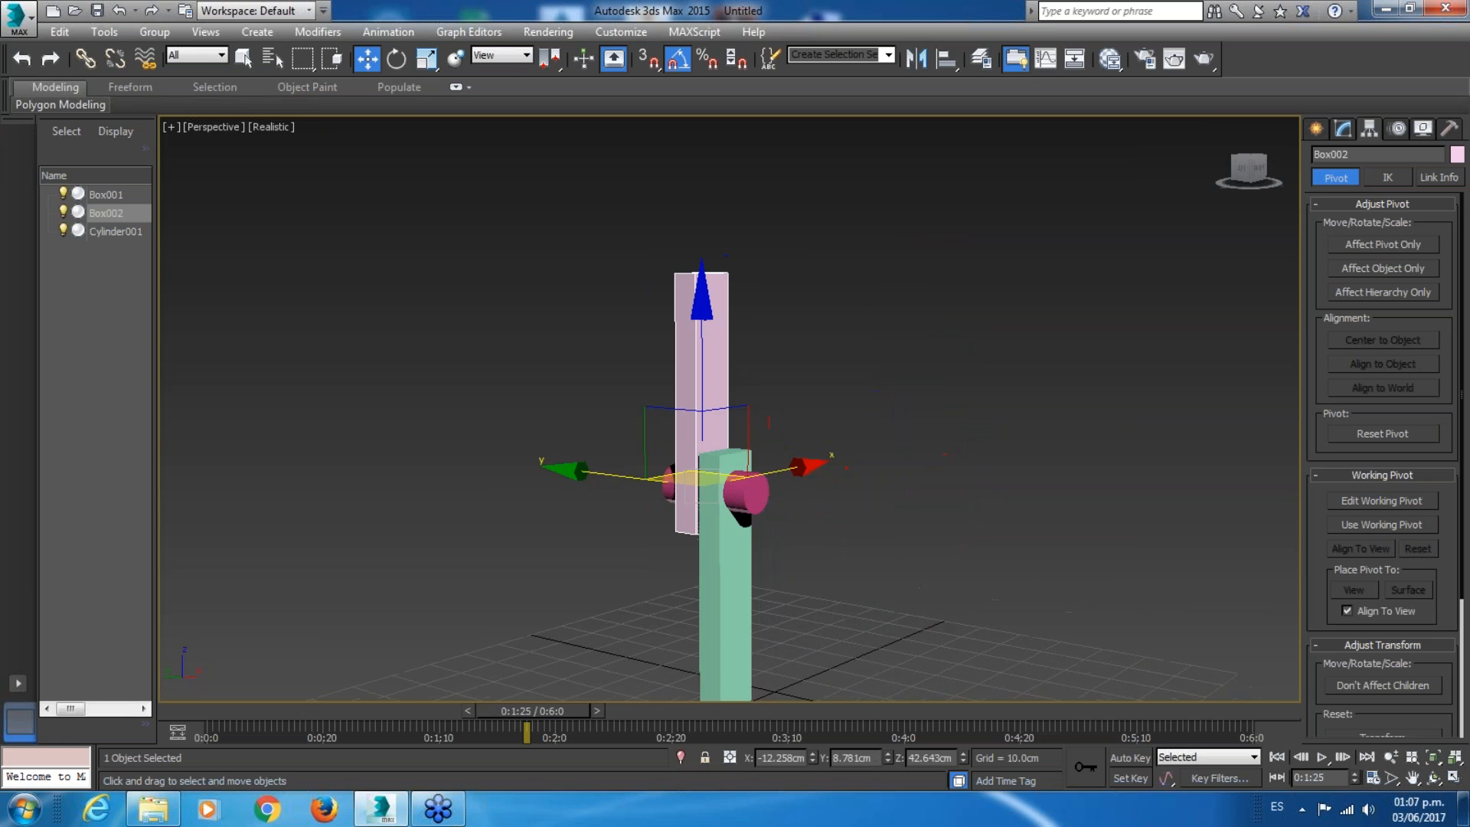
# Try rotating Box002 about its Y axis around the pin, and undo the rotation.
pyautogui.click(404, 61)
pyautogui.moveTo(600, 416); pyautogui.dragTo(659, 369)
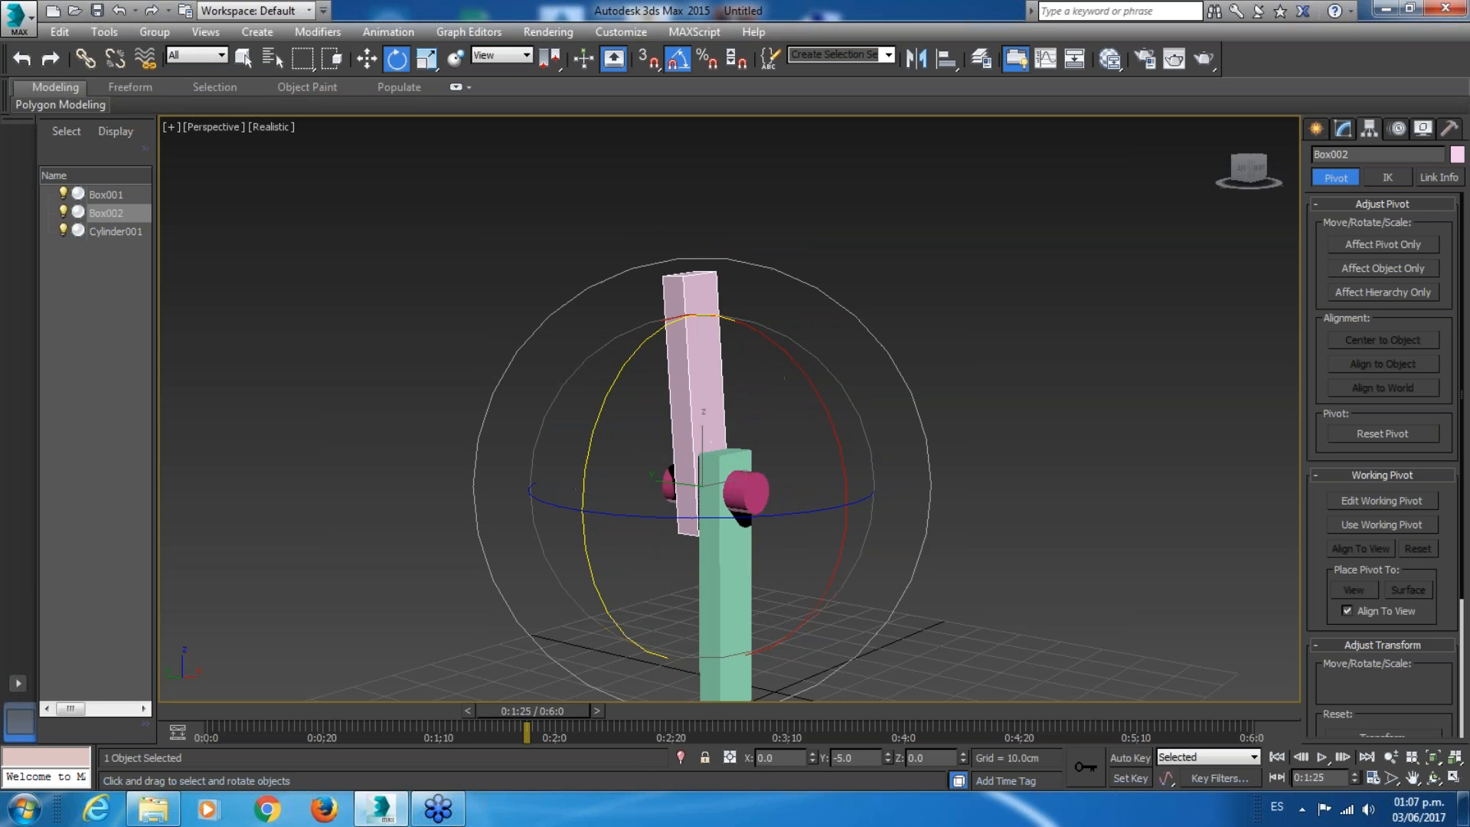
pyautogui.click(120, 10)
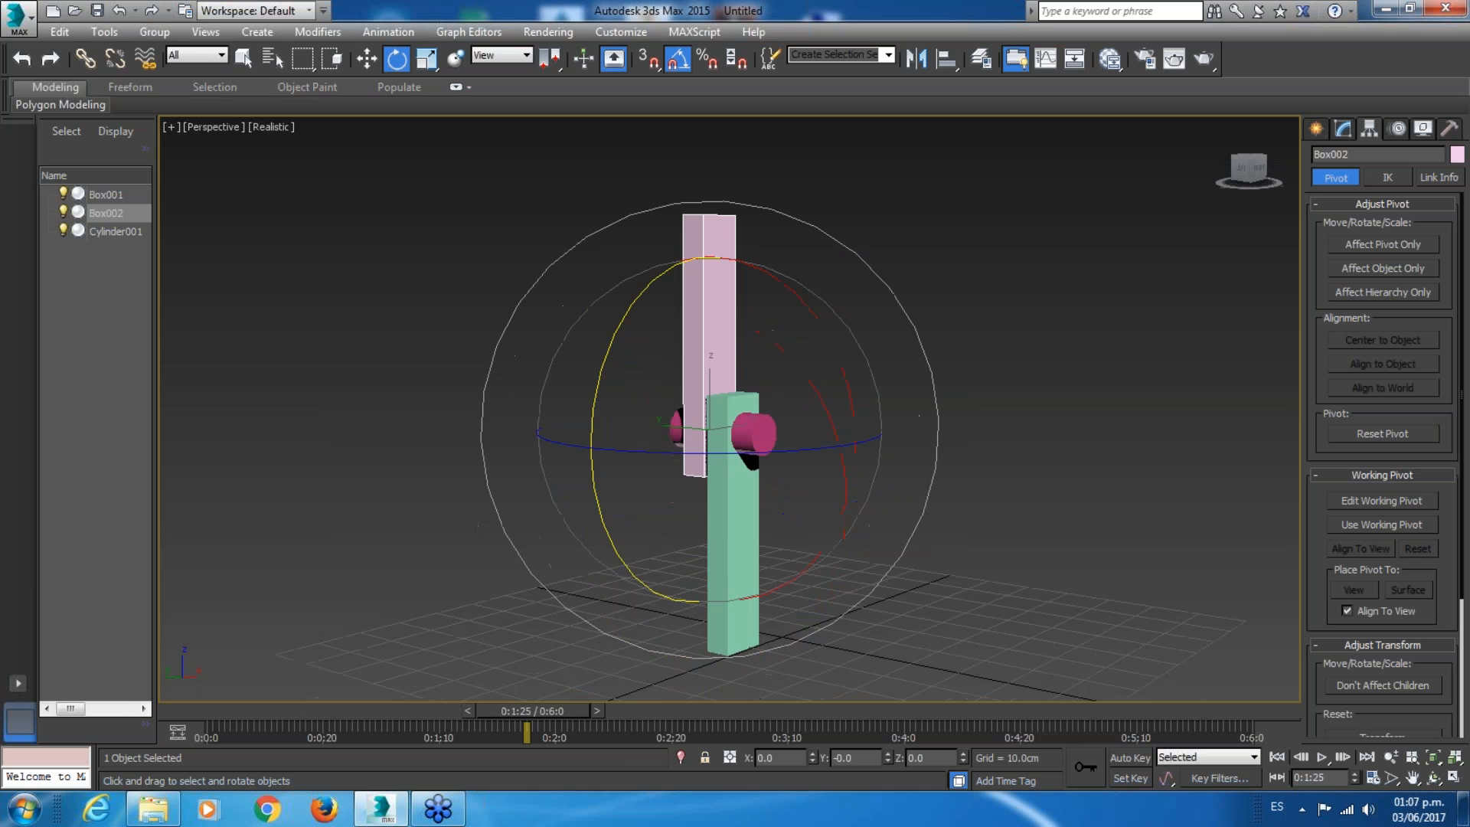
# Try rotating Box001, the lower box, -20 degrees about its Y axis, and undo the rotation.
pyautogui.moveTo(1248, 170); pyautogui.dragTo(1229, 173)
pyautogui.click(849, 555)
pyautogui.click(758, 555)
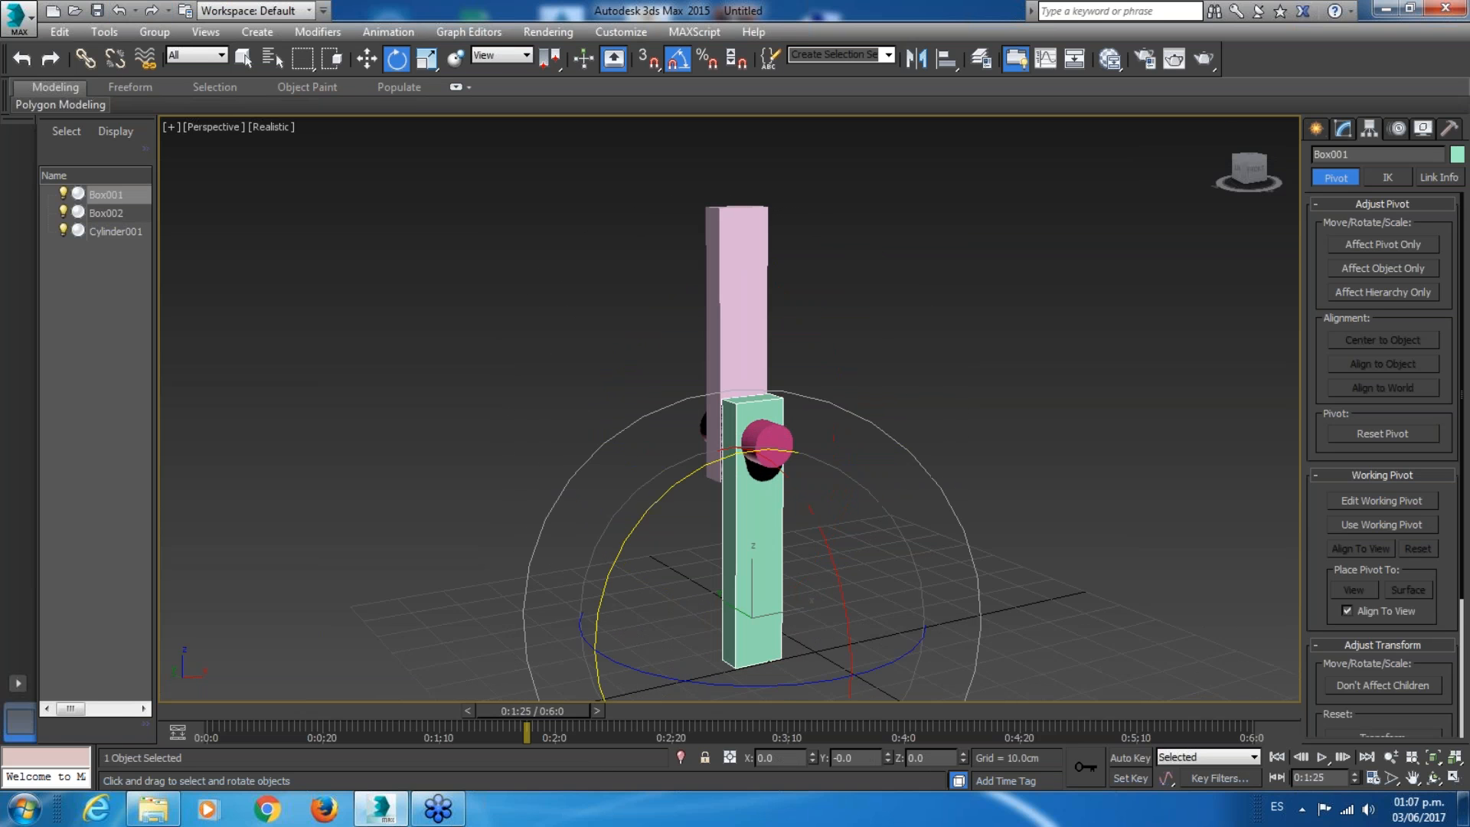
pyautogui.moveTo(632, 543); pyautogui.dragTo(622, 576)
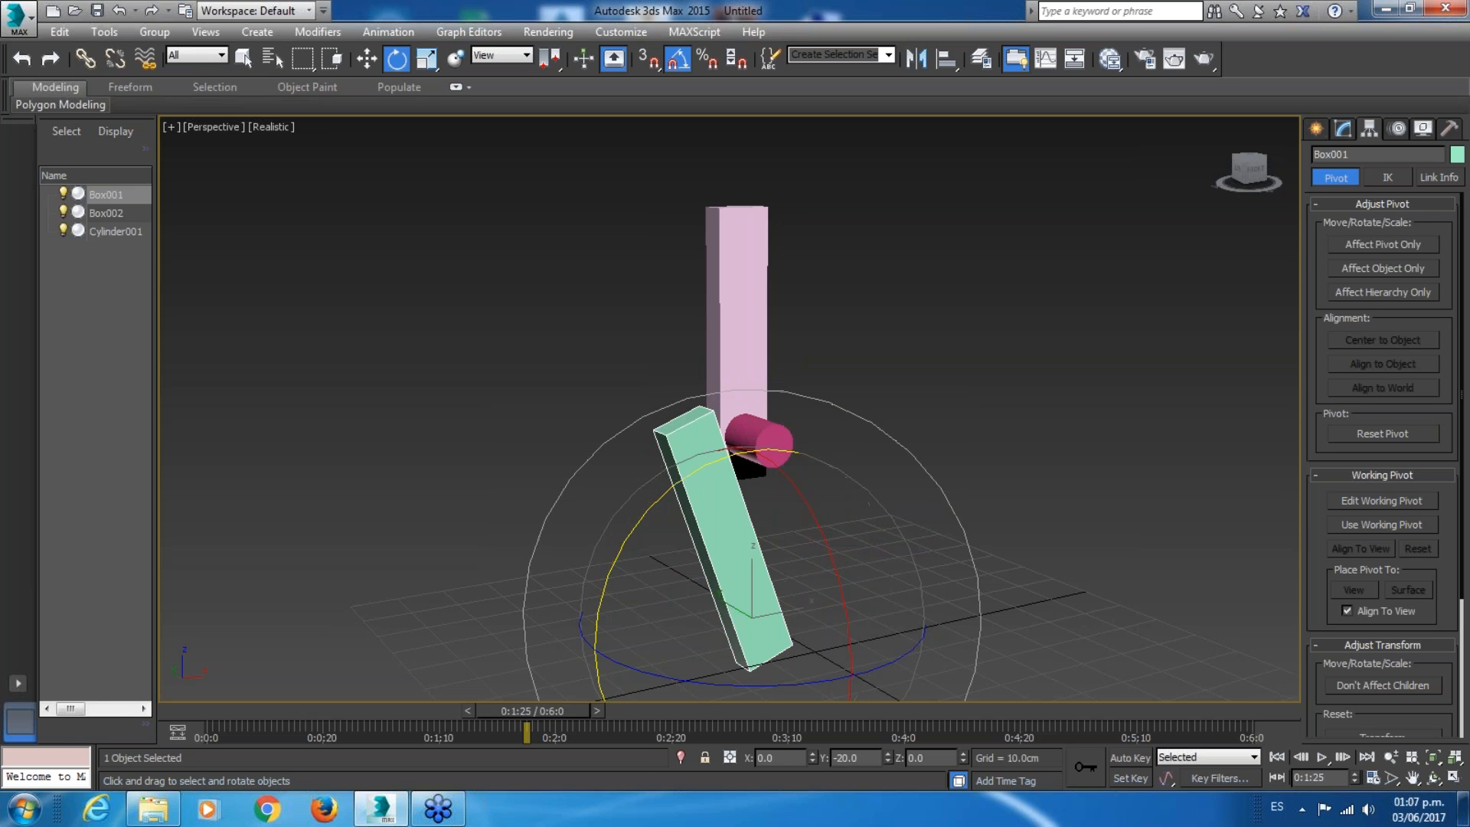
pyautogui.click(119, 10)
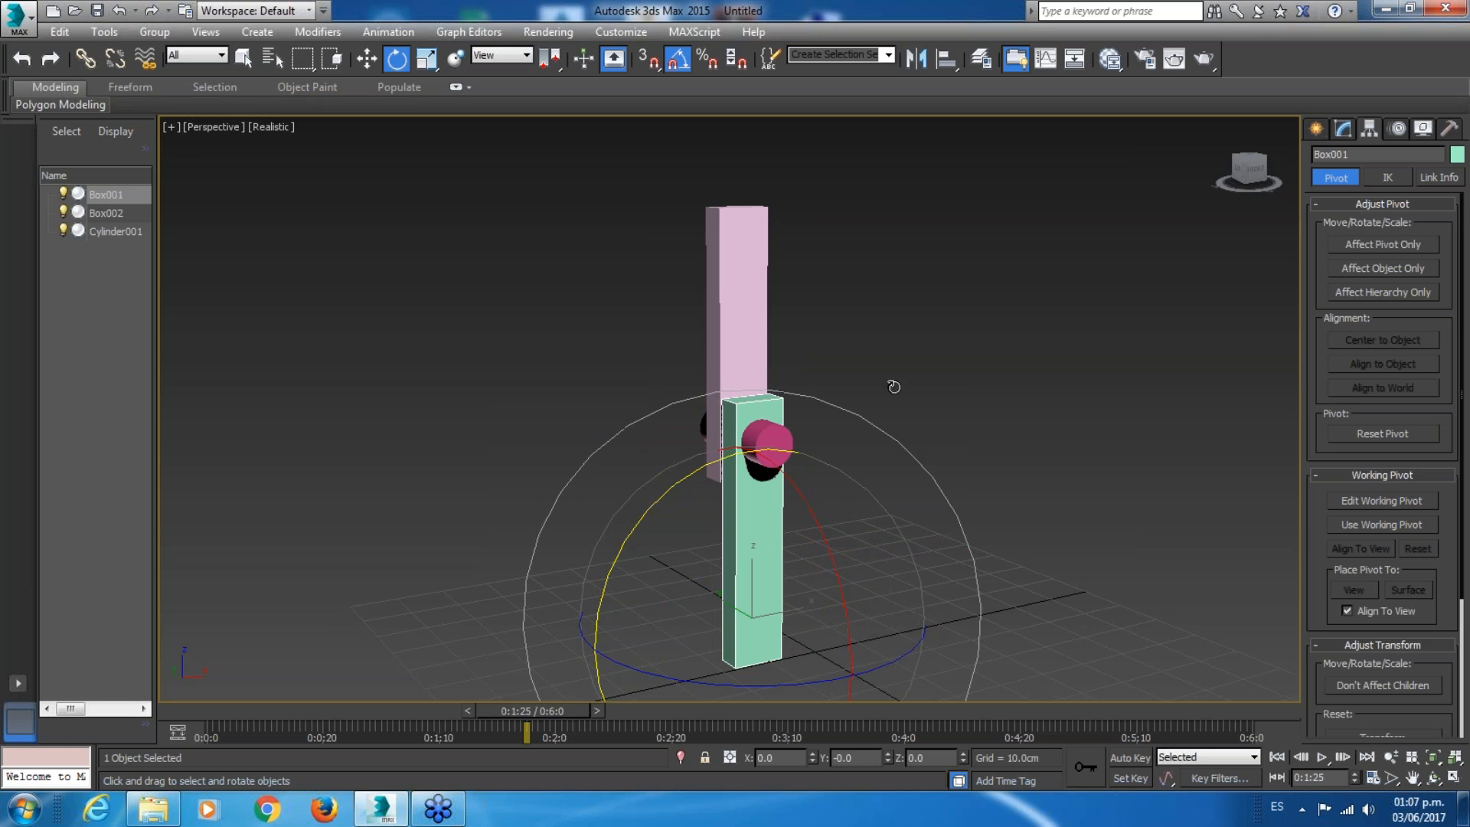
# Rotate the cylinder pin 35 degrees about the Y axis and clear the selection.
pyautogui.click(438, 351)
pyautogui.click(768, 440)
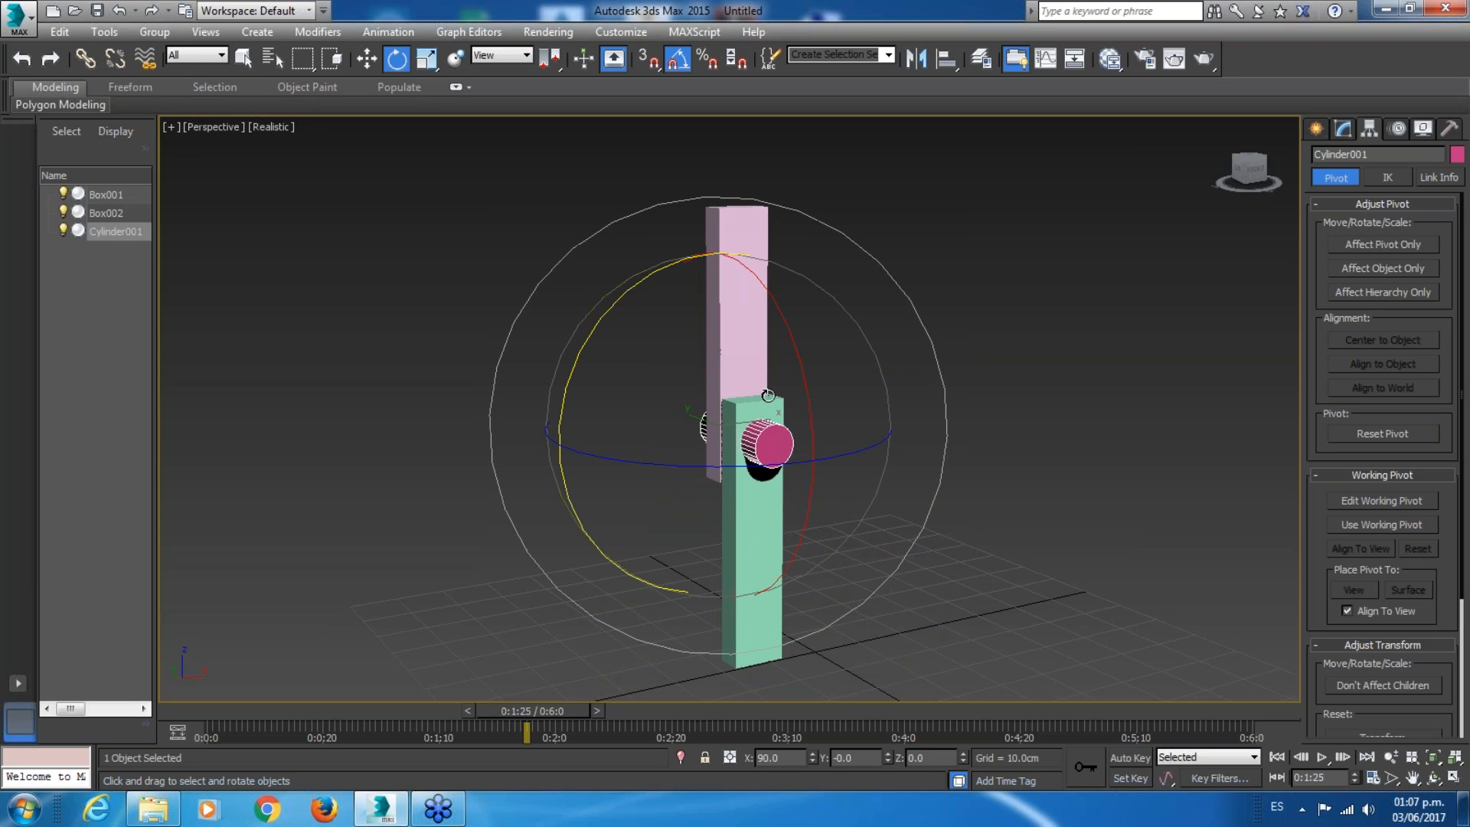
pyautogui.moveTo(565, 404); pyautogui.dragTo(609, 388)
pyautogui.click(741, 274)
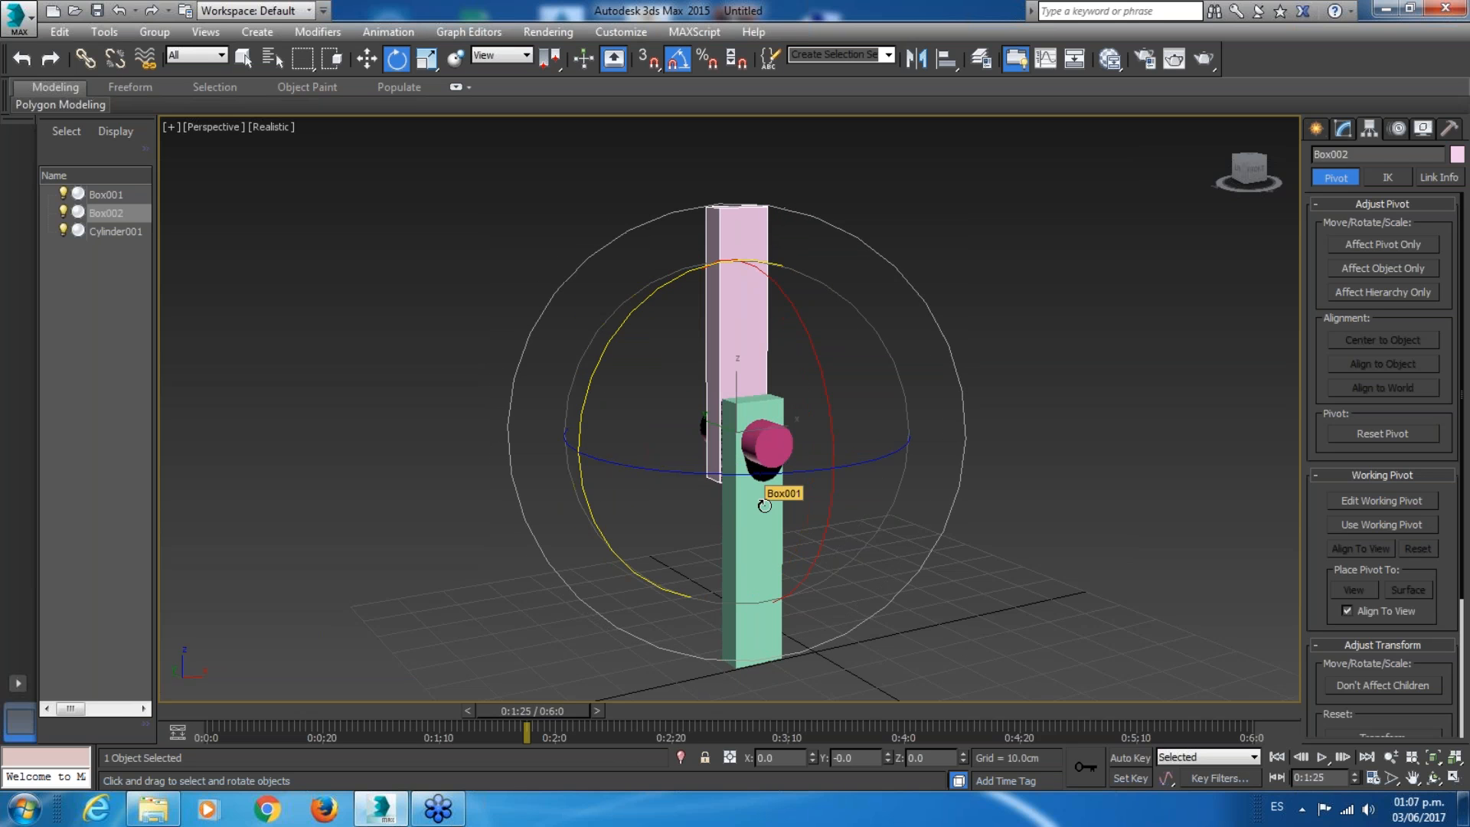
pyautogui.click(119, 10)
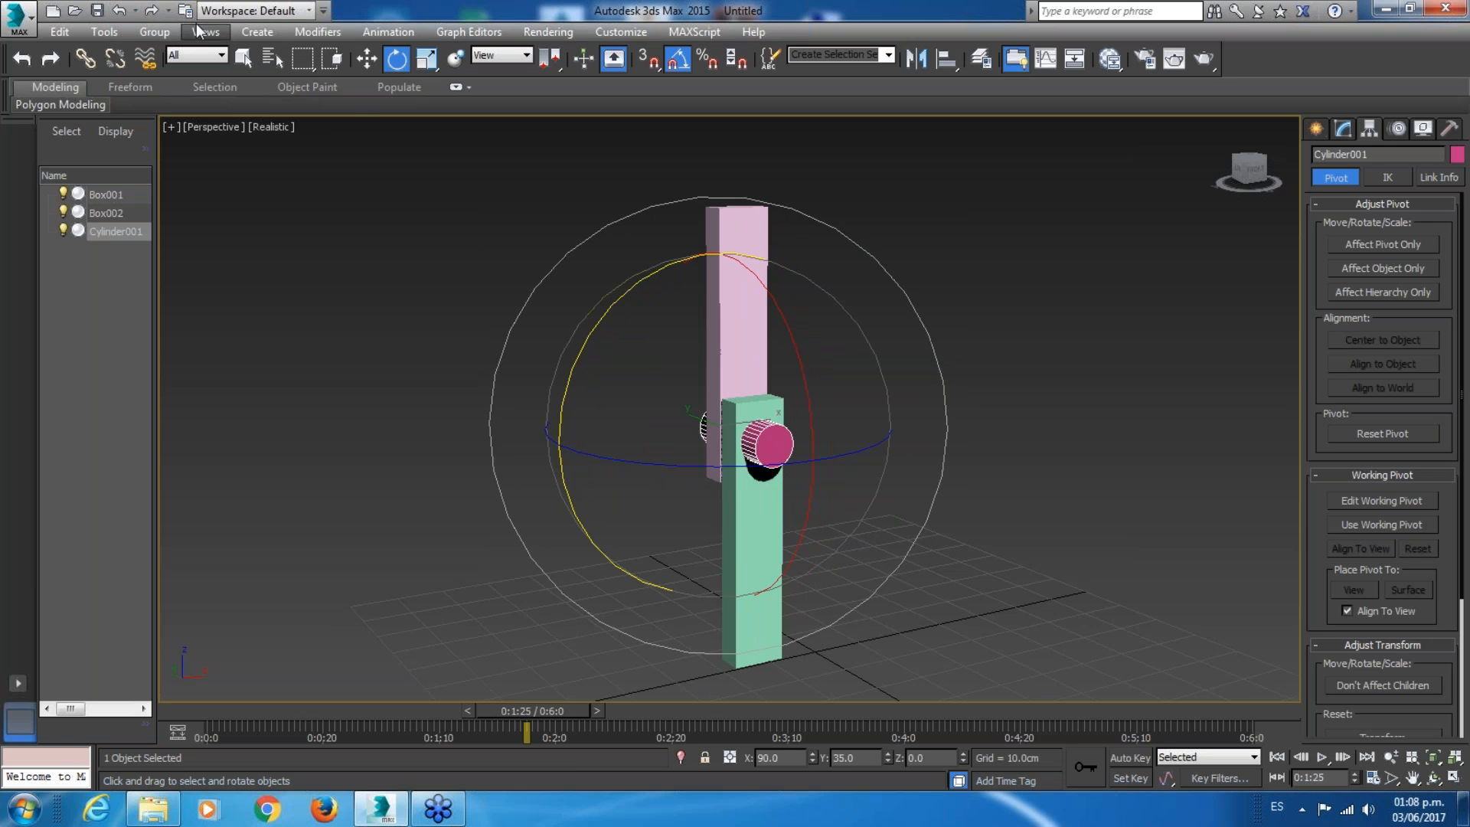
pyautogui.click(380, 220)
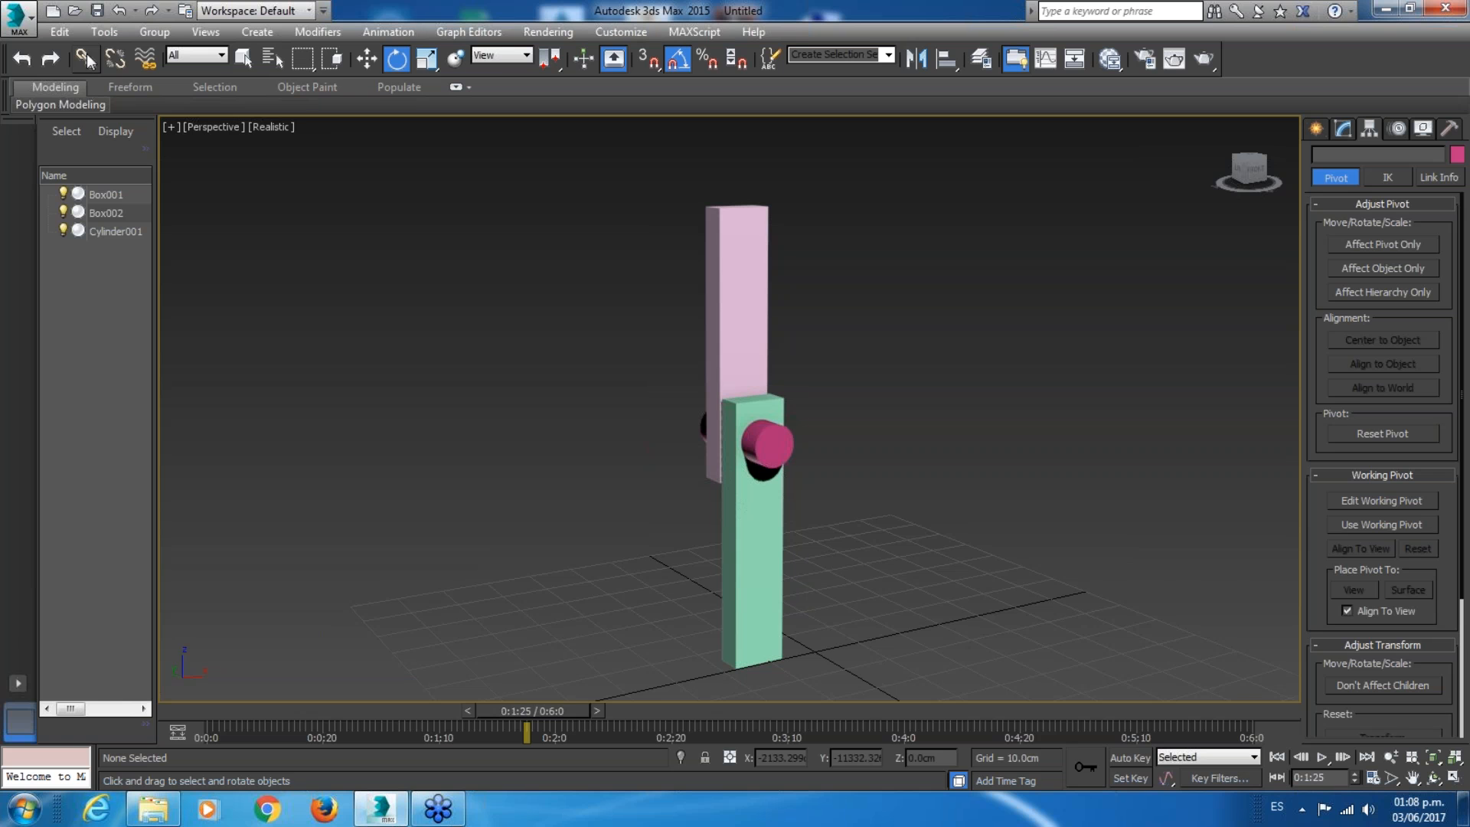
pyautogui.click(744, 496)
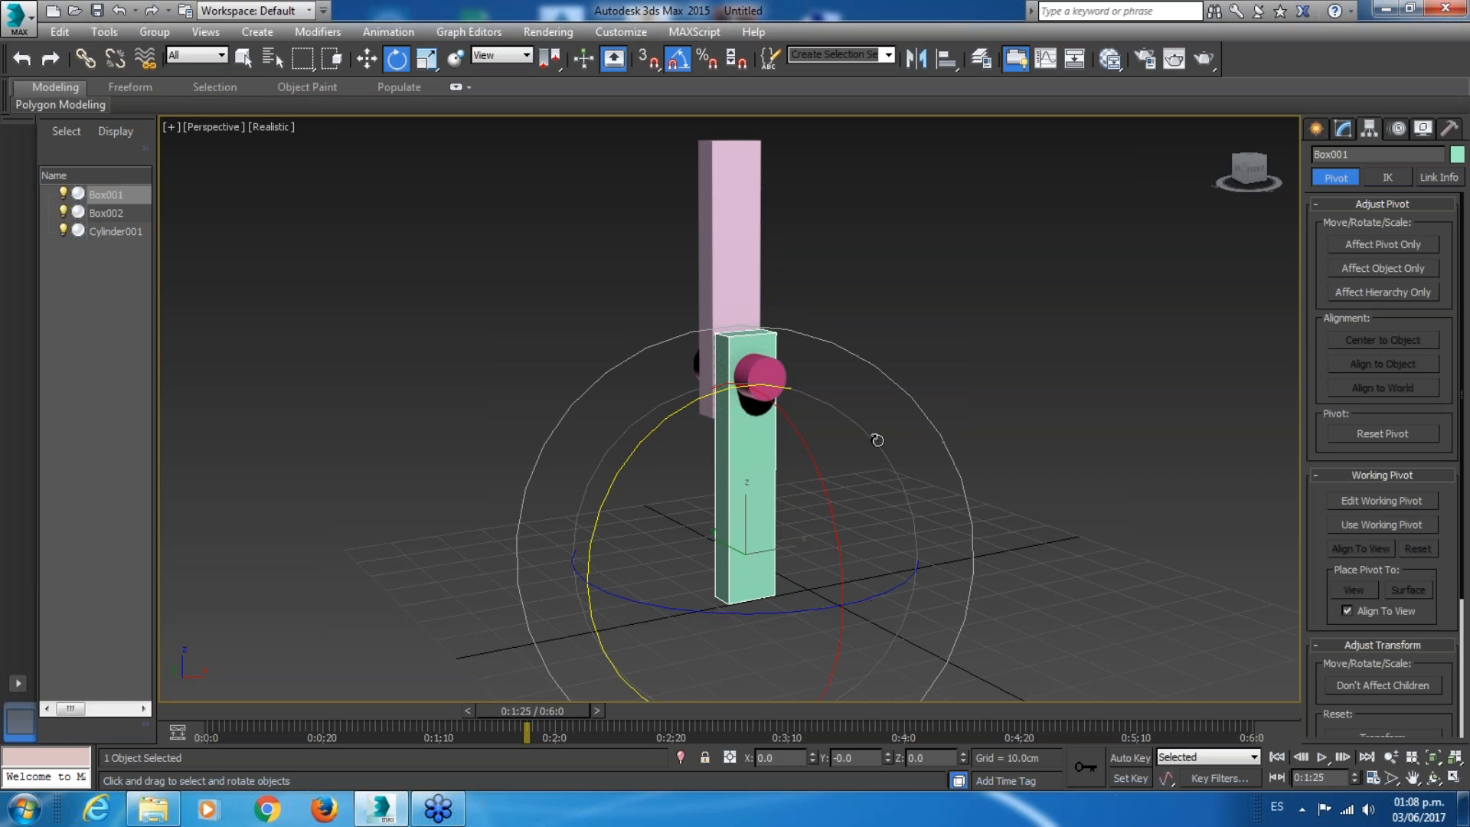
pyautogui.click(763, 372)
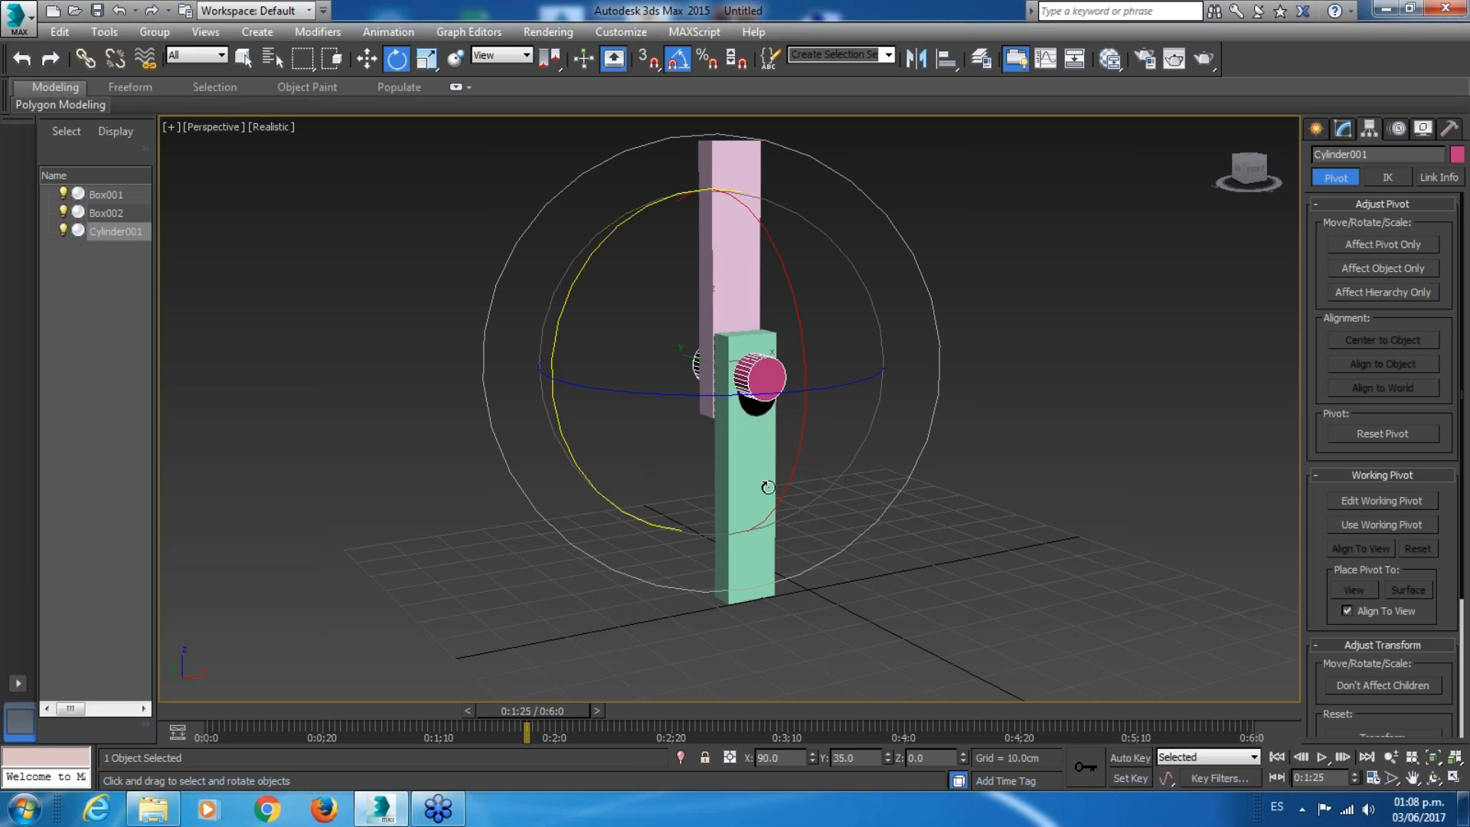
pyautogui.click(731, 161)
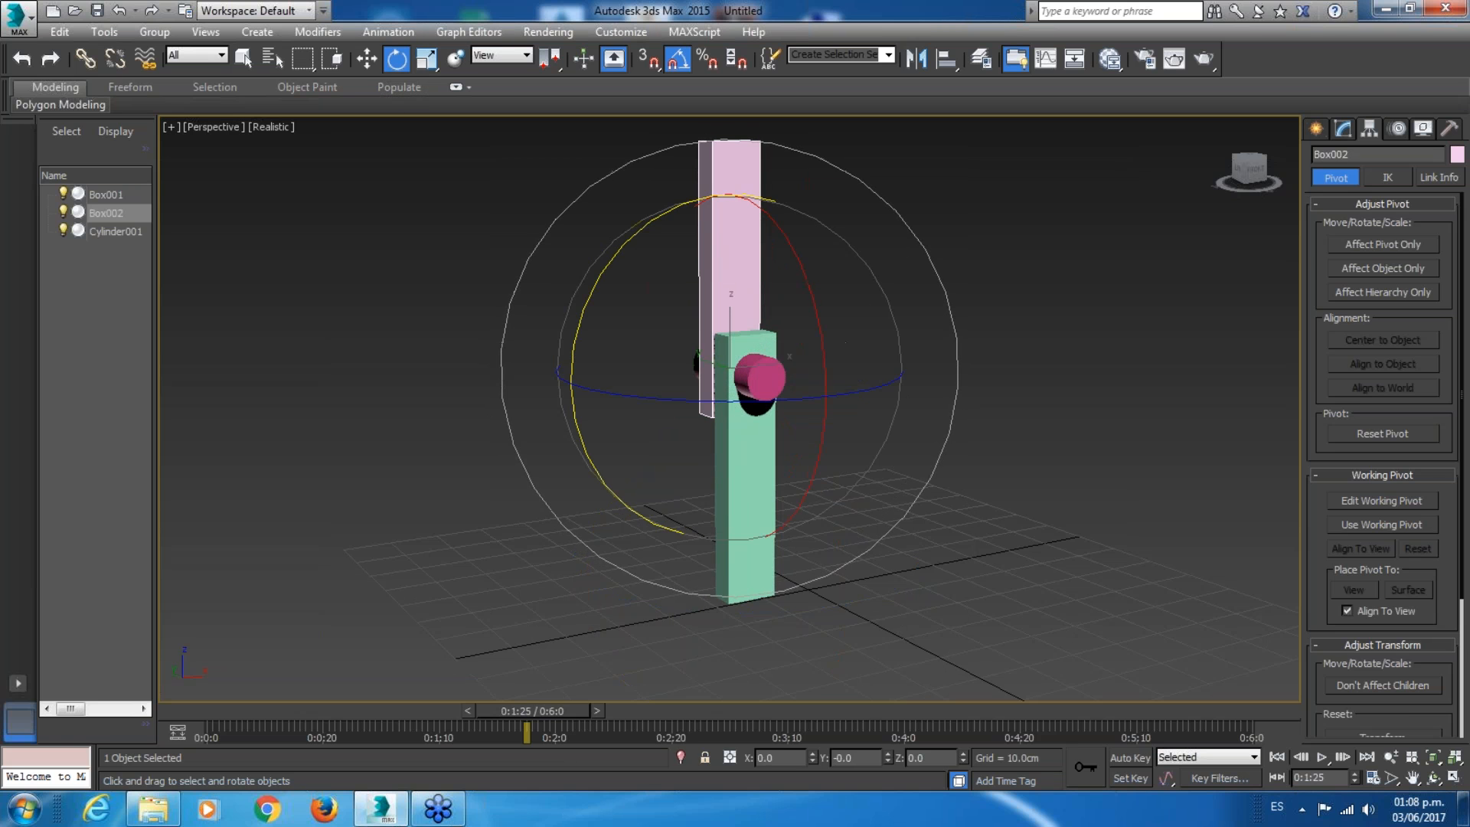
pyautogui.click(892, 226)
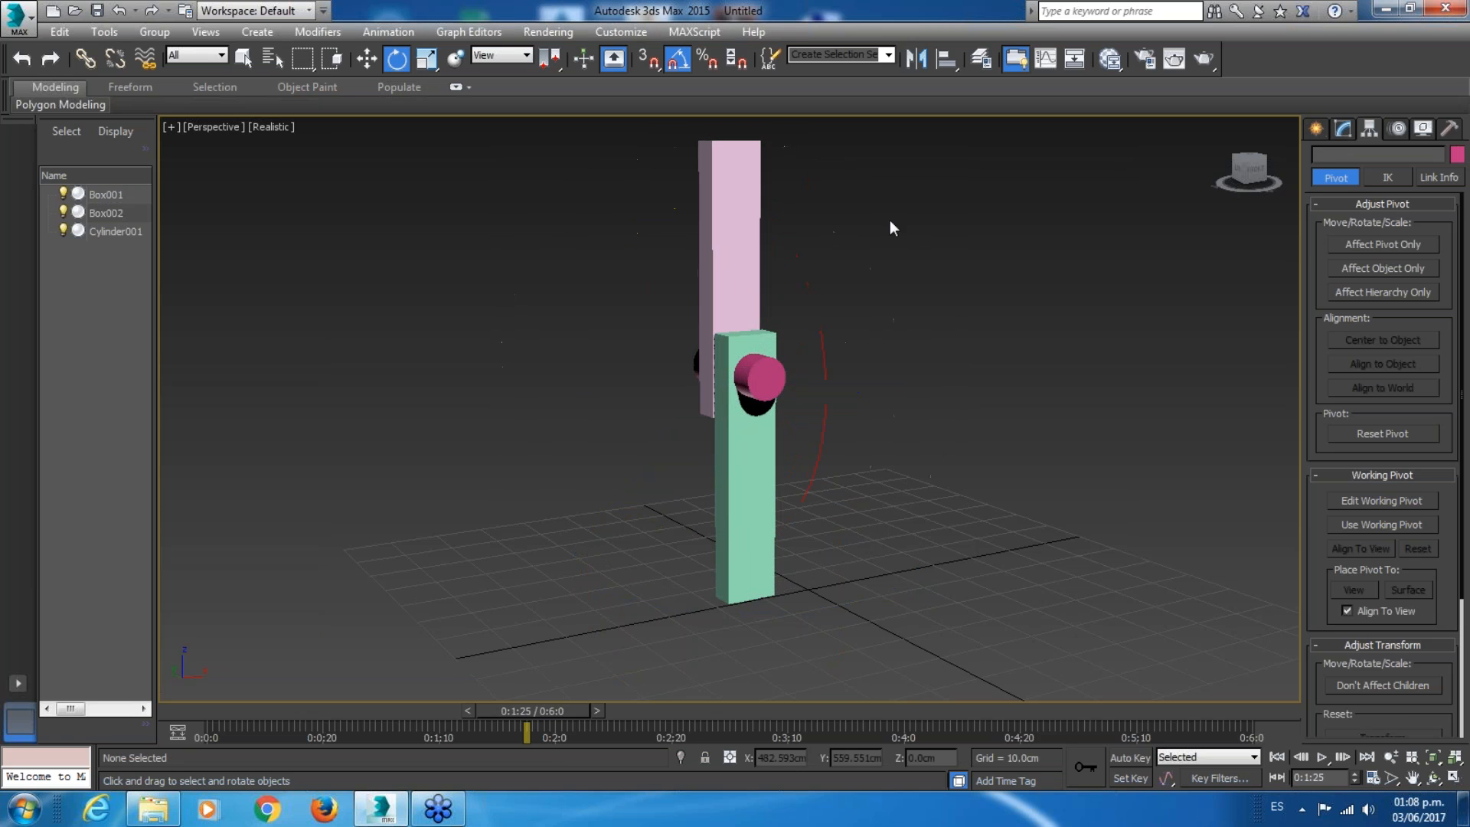
# Link Box002, the upper box, to Box001 as its child with Select and Link.
pyautogui.click(84, 60)
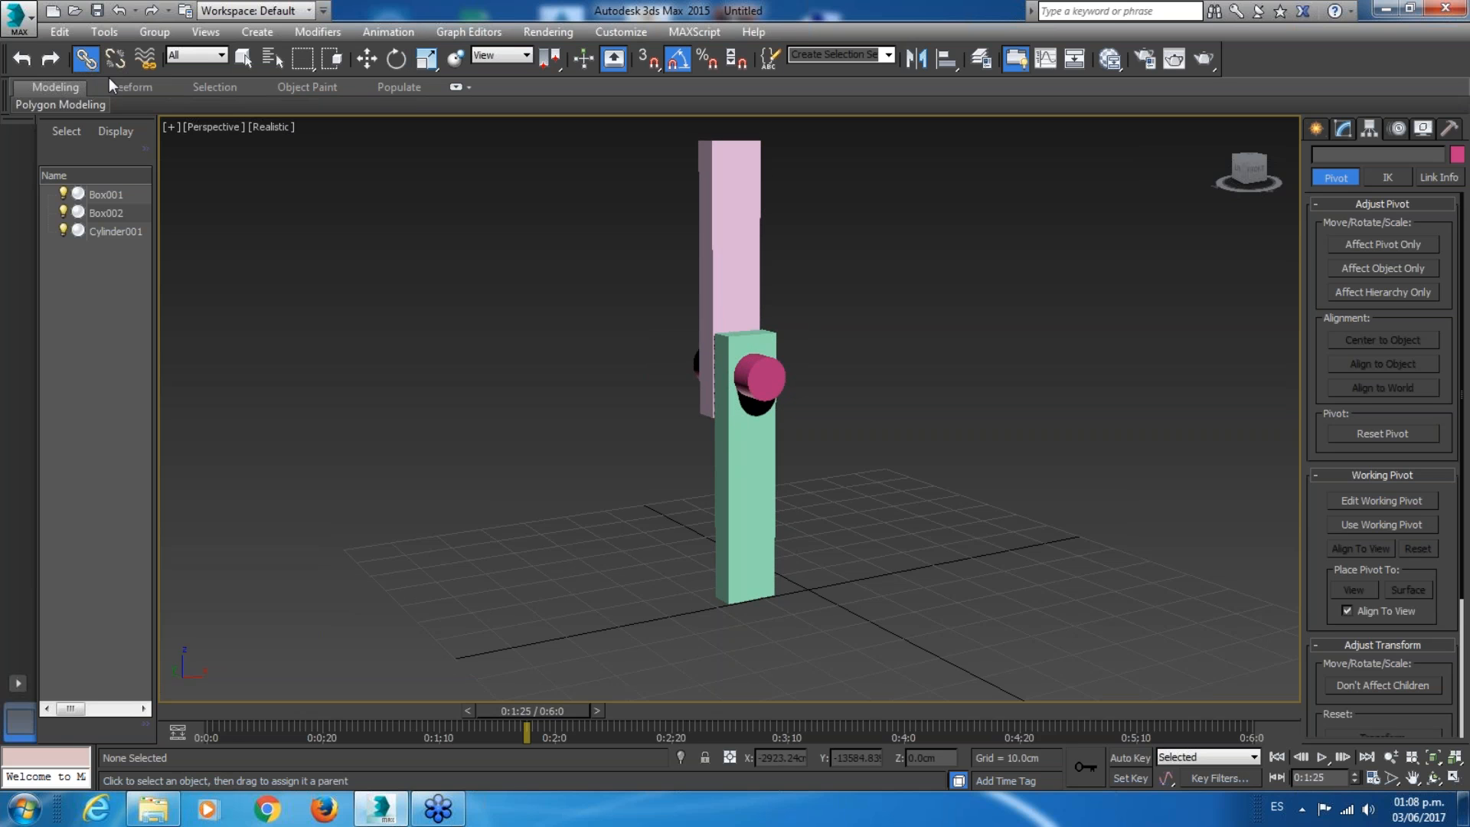
pyautogui.scroll(3, 652, 298)
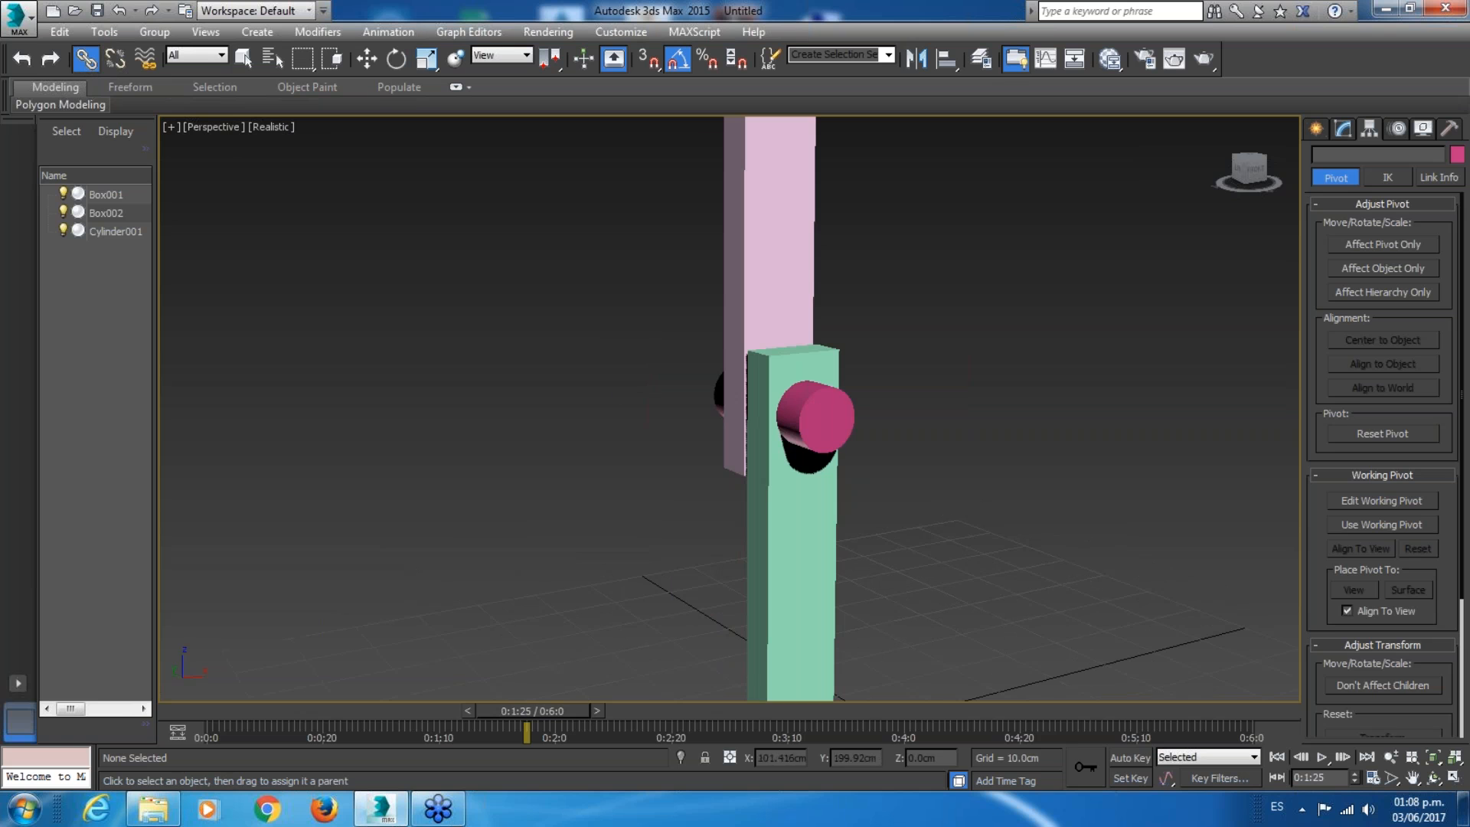
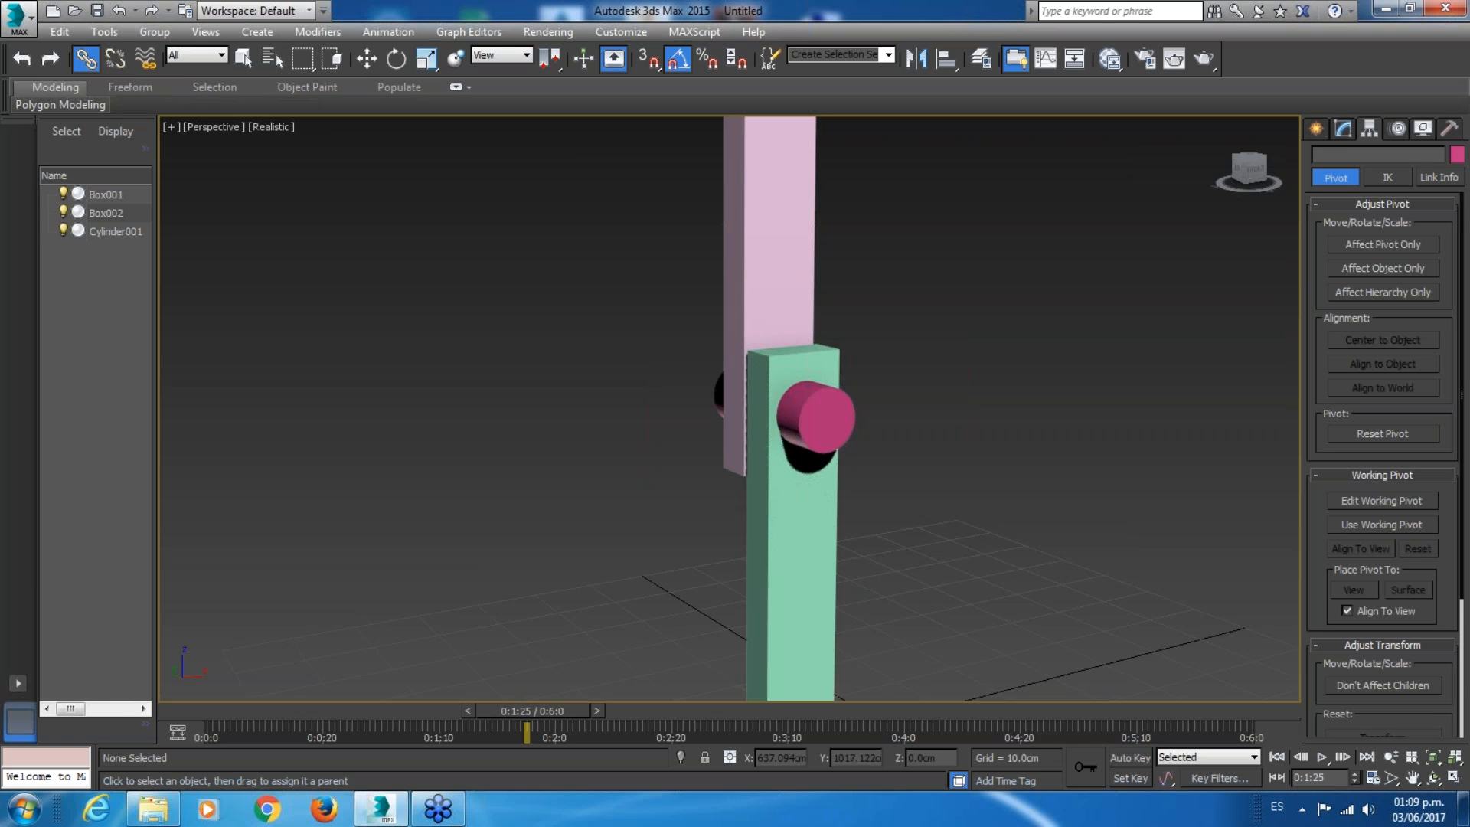
pyautogui.click(778, 260)
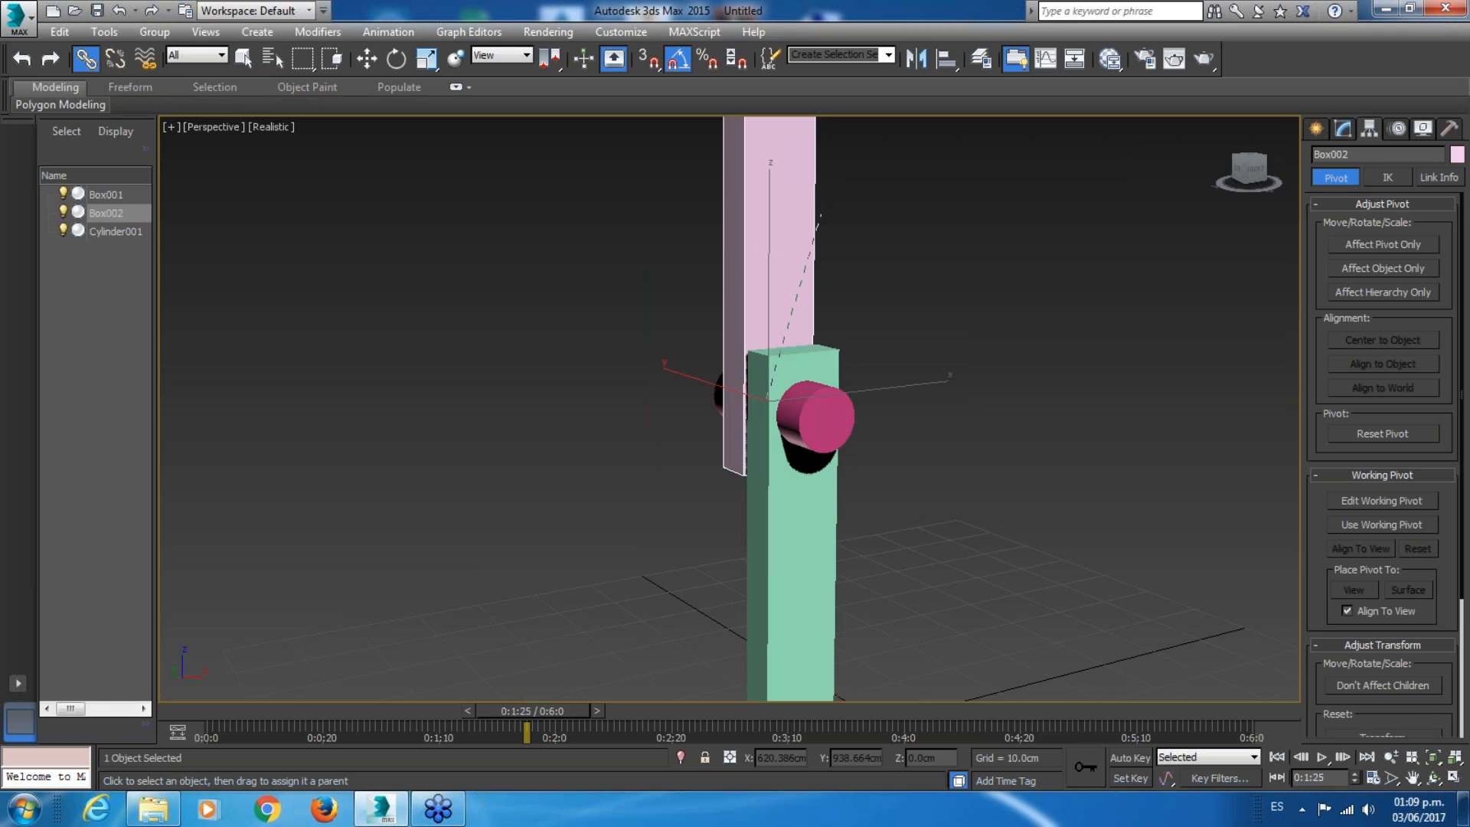
pyautogui.moveTo(763, 217); pyautogui.dragTo(814, 222)
pyautogui.moveTo(940, 537); pyautogui.dragTo(780, 239)
pyautogui.moveTo(780, 238); pyautogui.dragTo(782, 240)
pyautogui.moveTo(781, 240); pyautogui.dragTo(862, 255)
pyautogui.moveTo(916, 324); pyautogui.dragTo(814, 568)
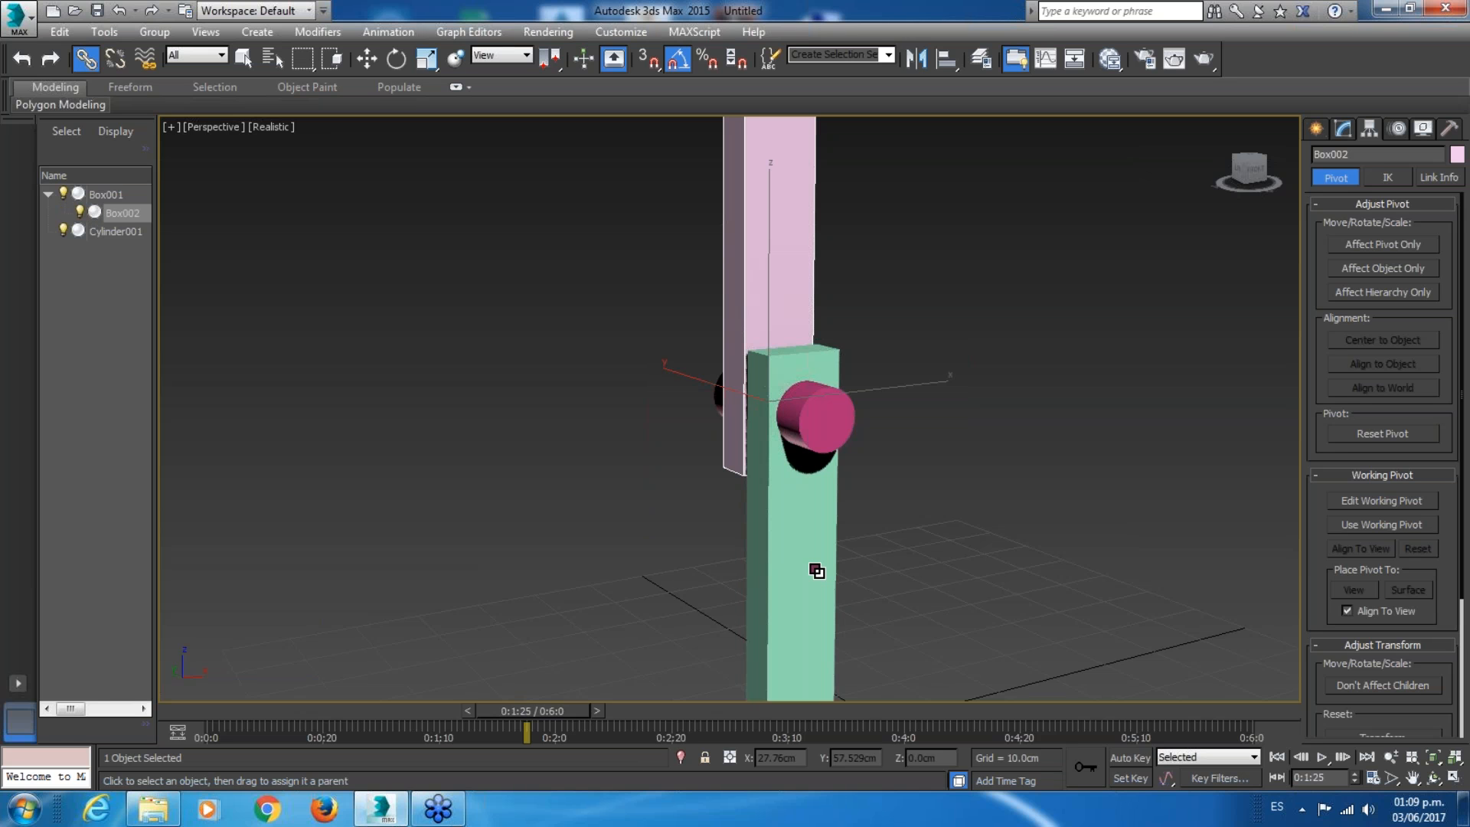
# Test the link between the boxes by rotating Box001 about Y, first by 40 degrees, and undo both rotations.
pyautogui.click(395, 59)
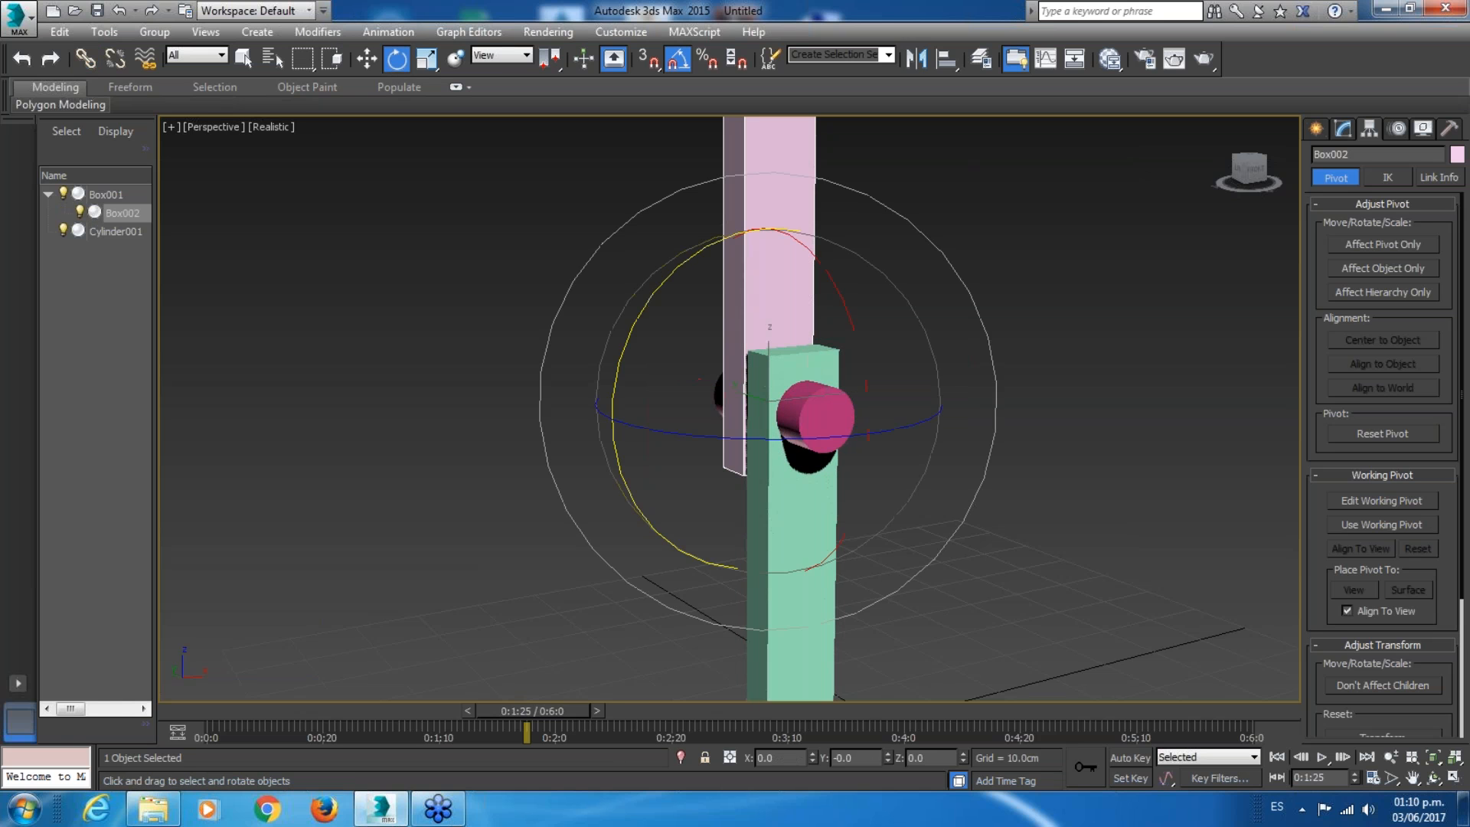
pyautogui.click(799, 563)
pyautogui.moveTo(703, 557)
pyautogui.mouseDown()
pyautogui.moveTo(720, 552)
pyautogui.moveTo(689, 574)
pyautogui.moveTo(717, 553)
pyautogui.mouseUp()
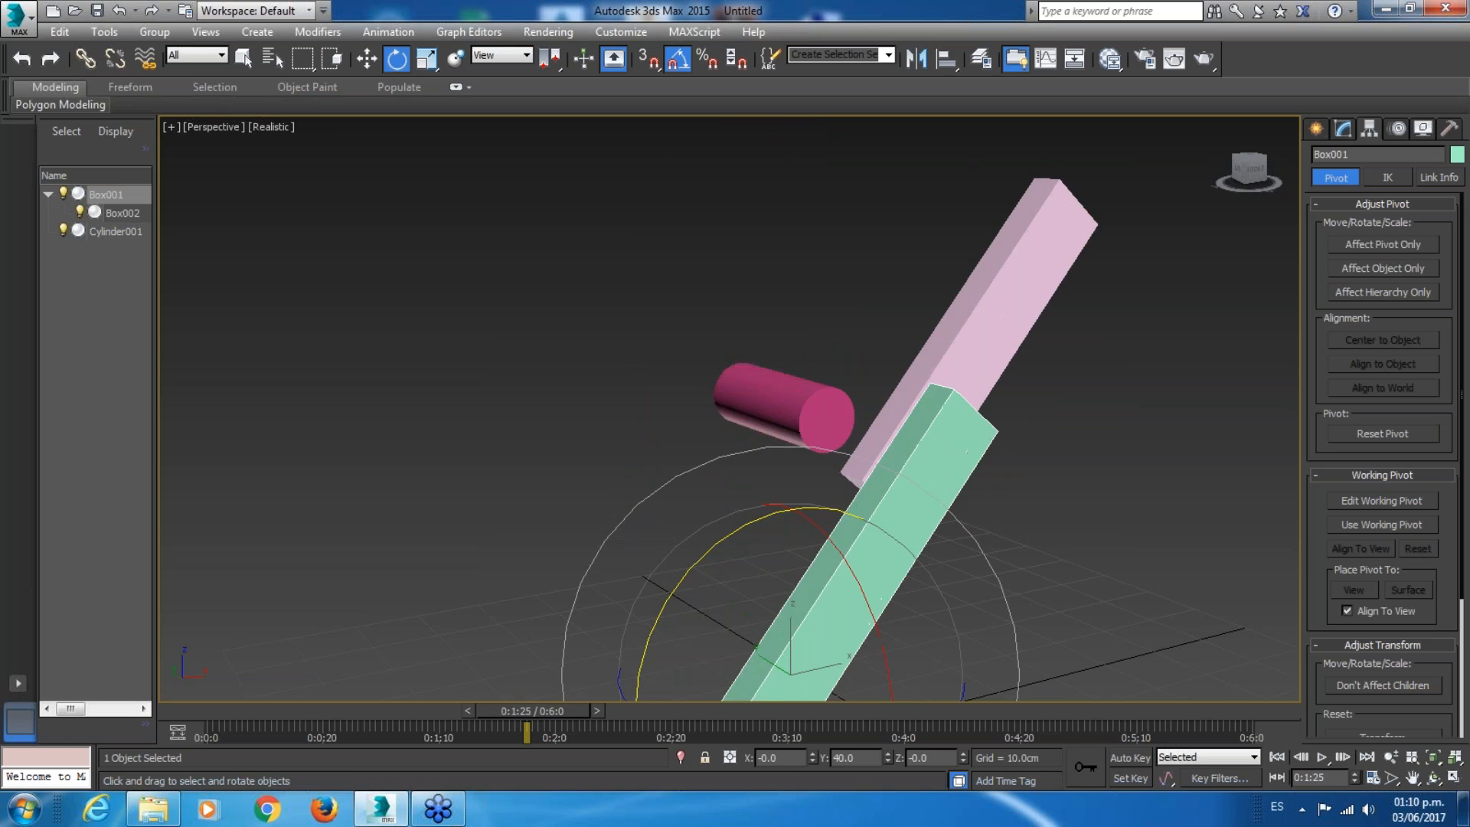
pyautogui.click(119, 11)
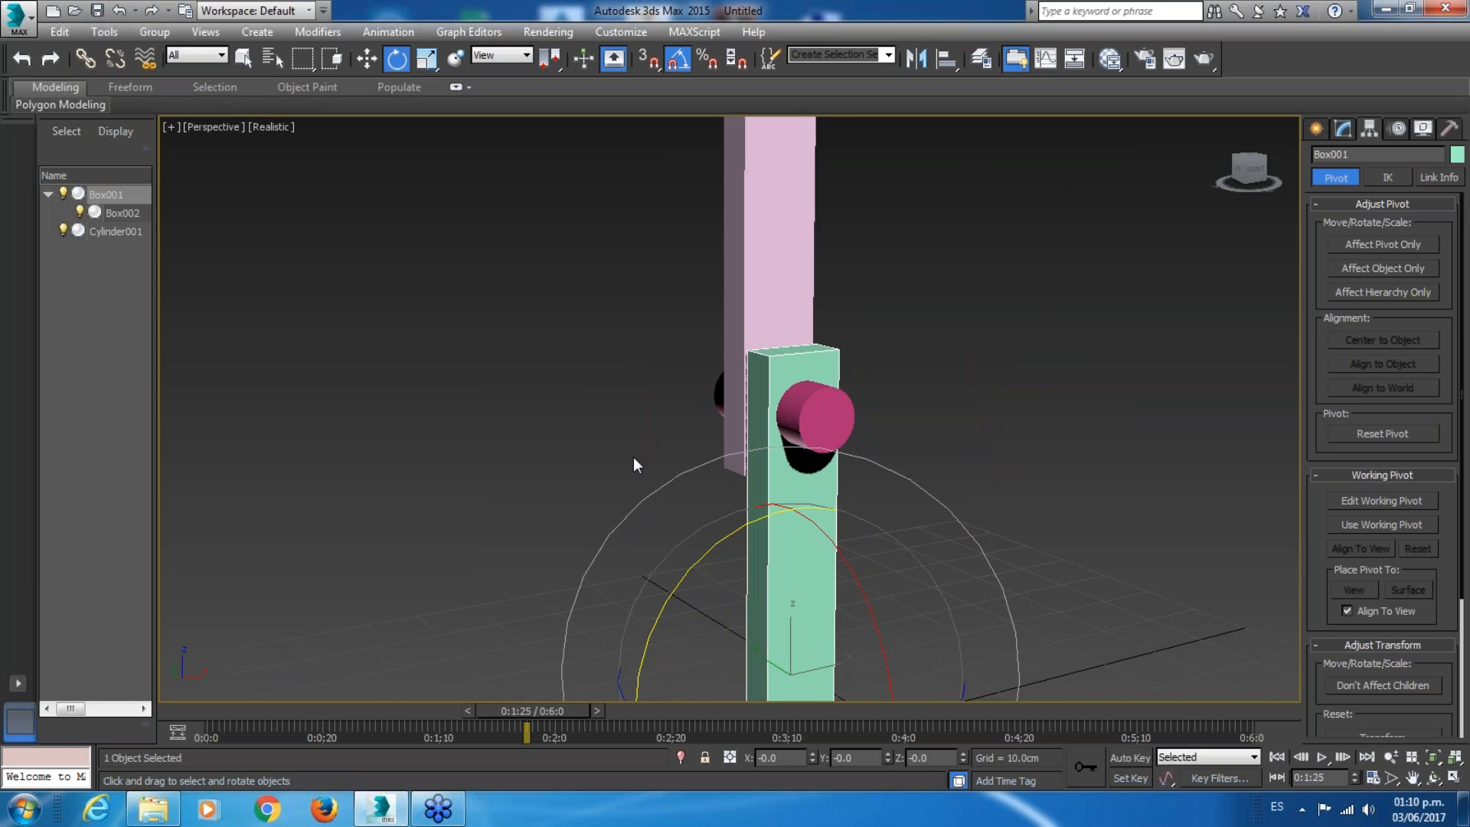
pyautogui.moveTo(658, 609); pyautogui.dragTo(622, 616)
pyautogui.click(119, 11)
# Link the cylinder pin to Box001 as its child with Select and Link.
pyautogui.click(368, 306)
pyautogui.click(834, 394)
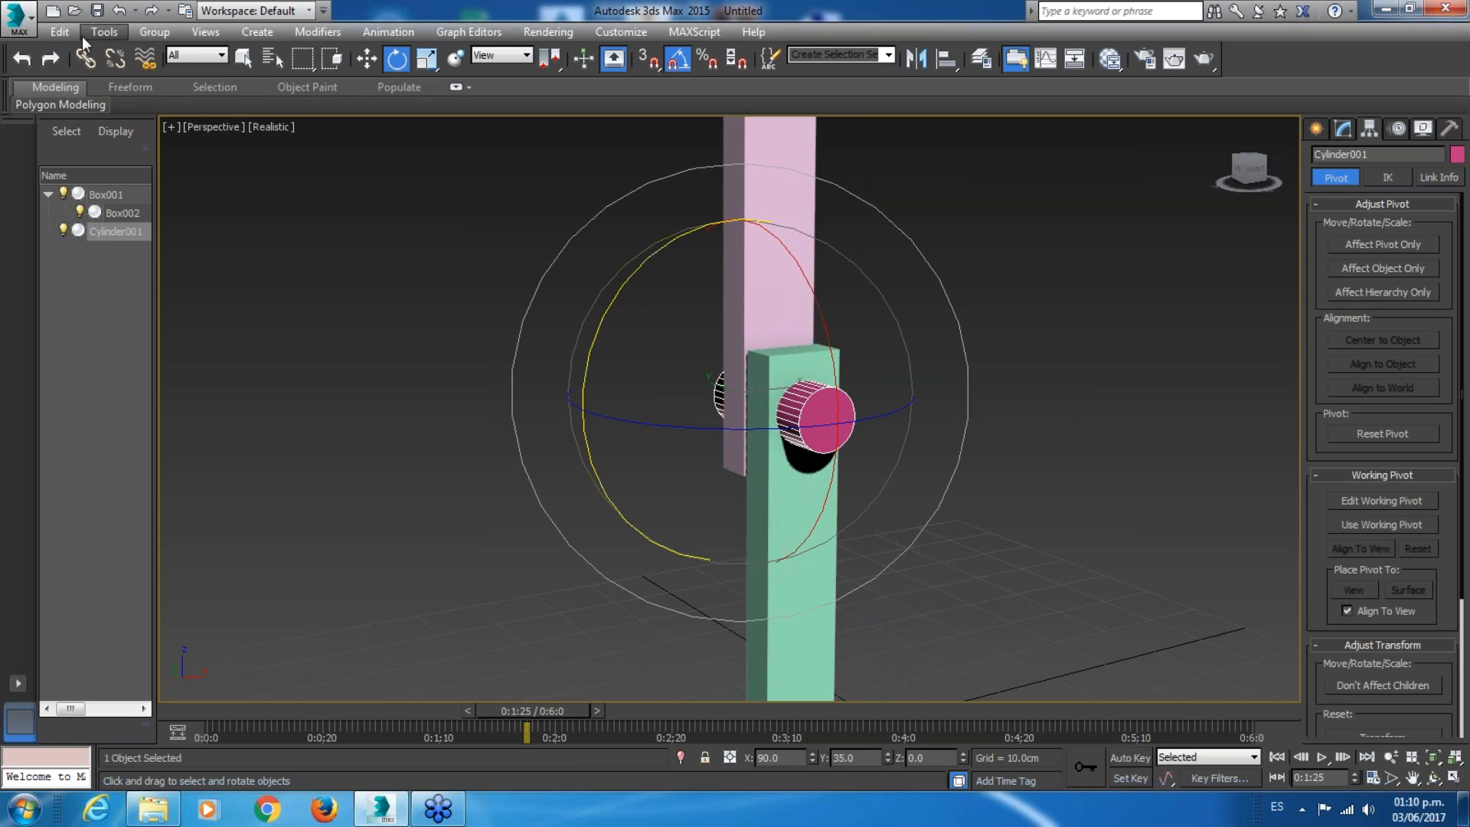
pyautogui.click(86, 59)
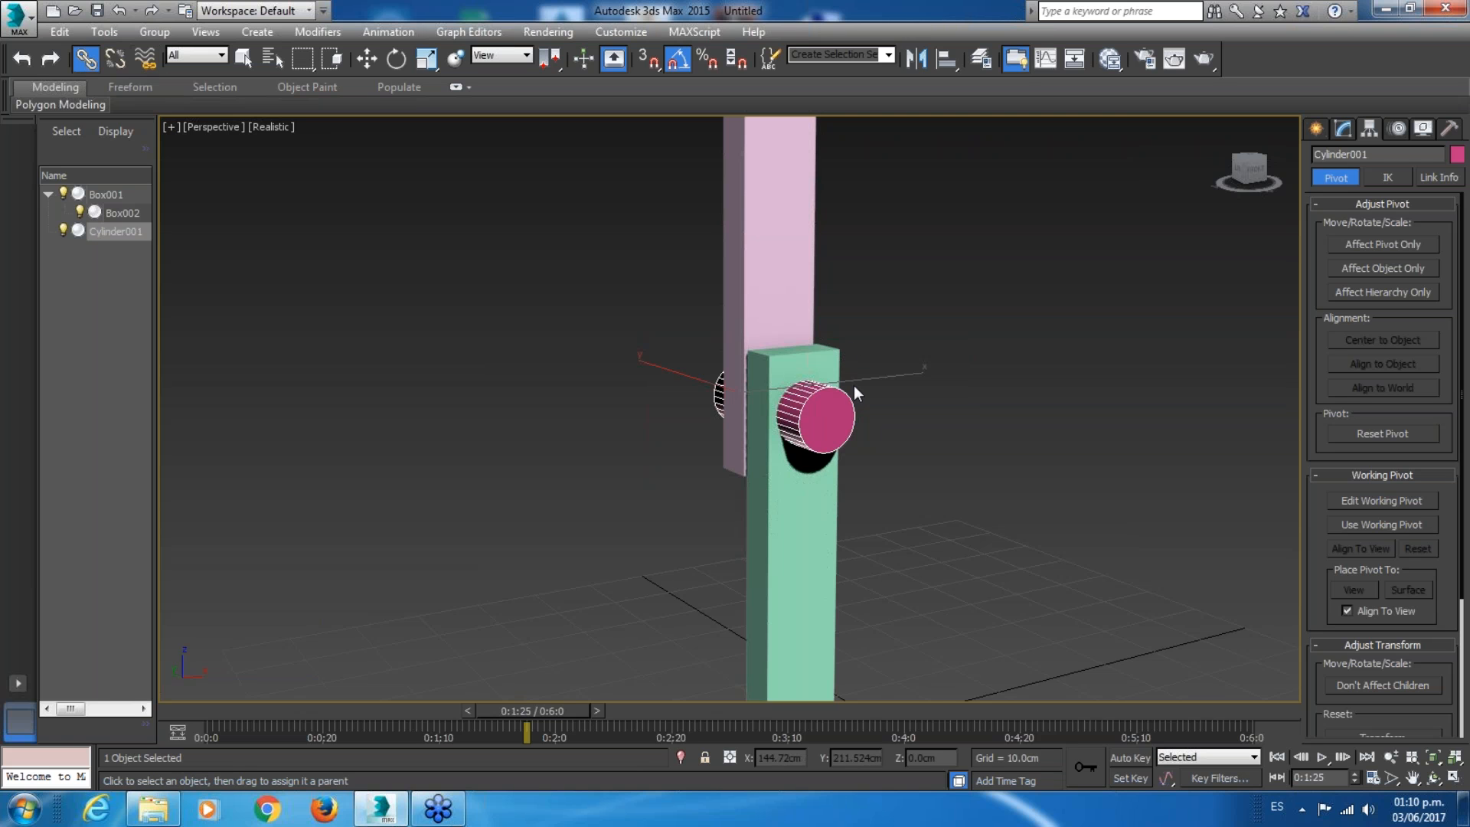
pyautogui.click(909, 399)
pyautogui.click(839, 433)
pyautogui.click(943, 393)
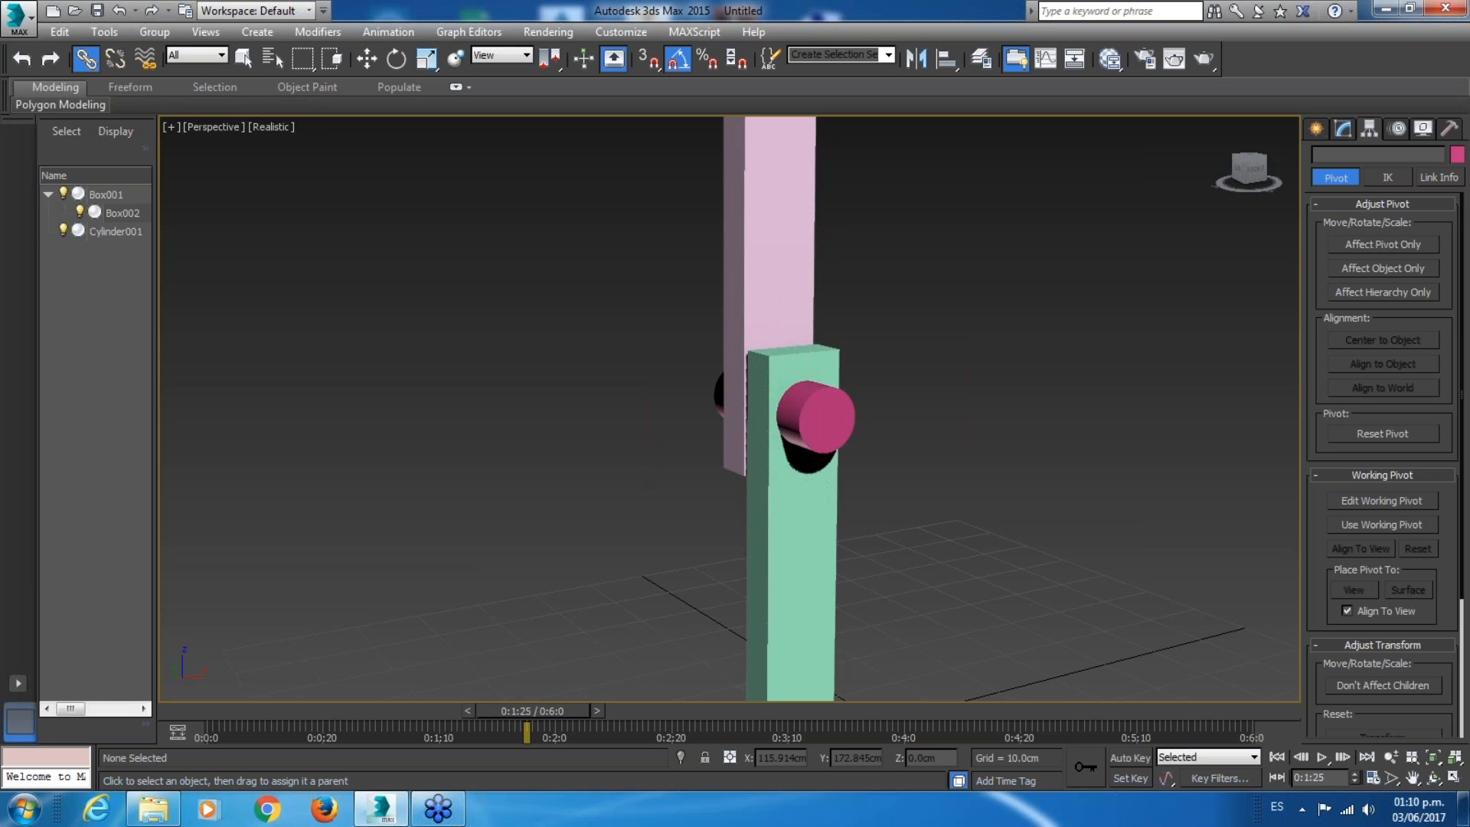
pyautogui.click(846, 412)
pyautogui.moveTo(850, 412); pyautogui.dragTo(930, 497)
pyautogui.moveTo(893, 565); pyautogui.dragTo(781, 585)
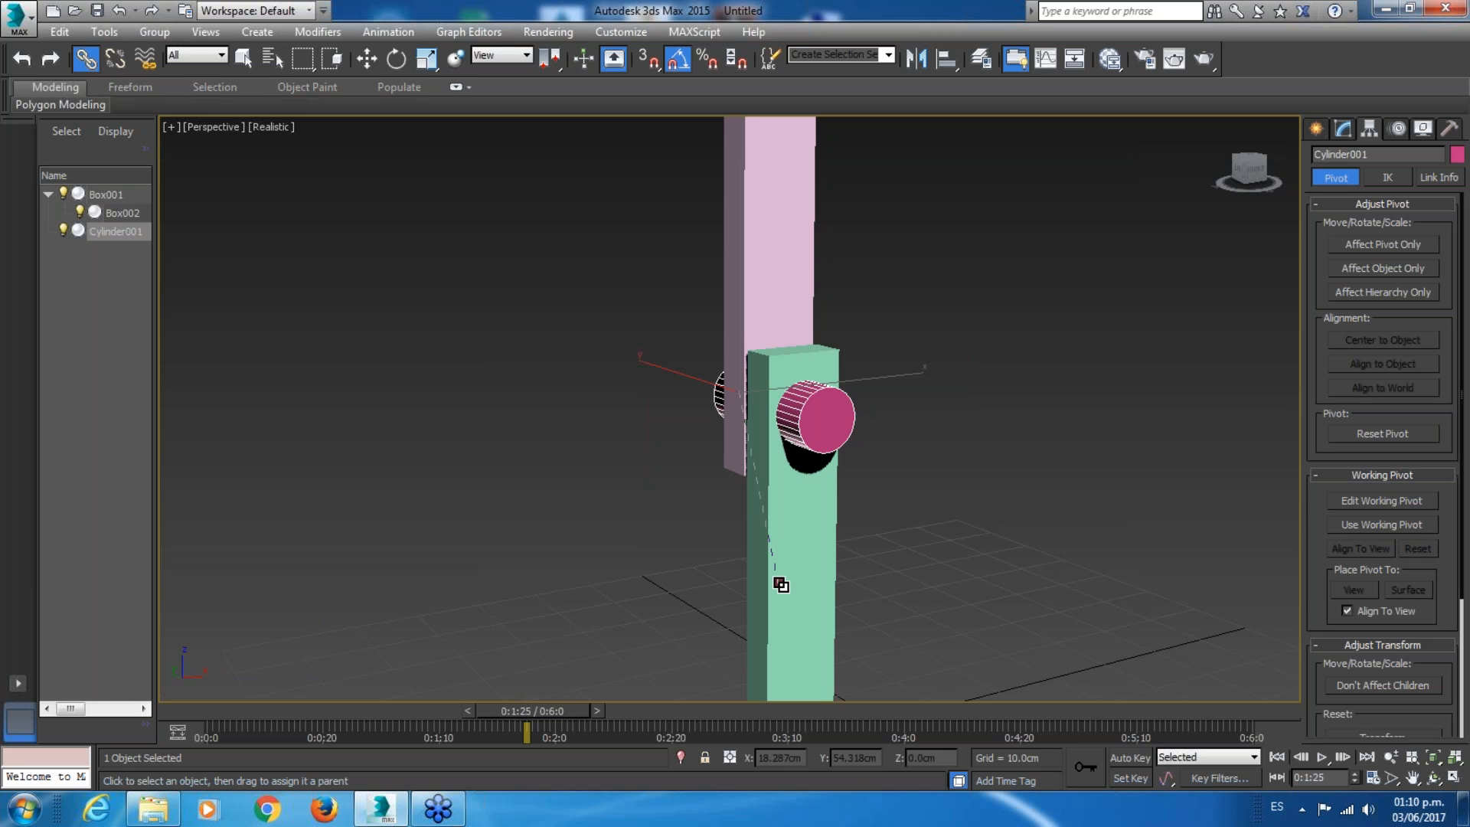
pyautogui.moveTo(780, 584); pyautogui.dragTo(780, 584)
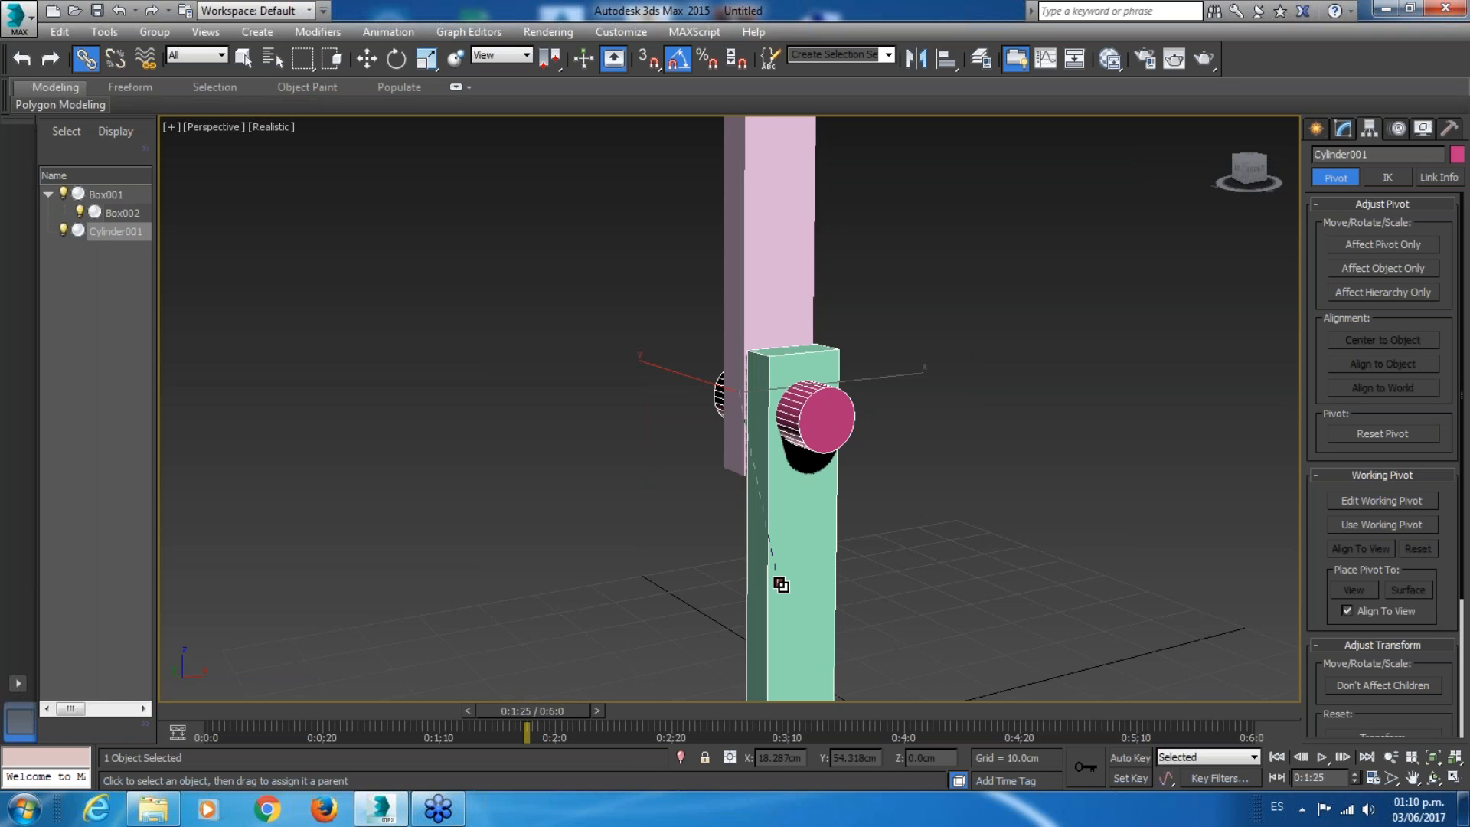
pyautogui.moveTo(781, 584); pyautogui.dragTo(780, 584)
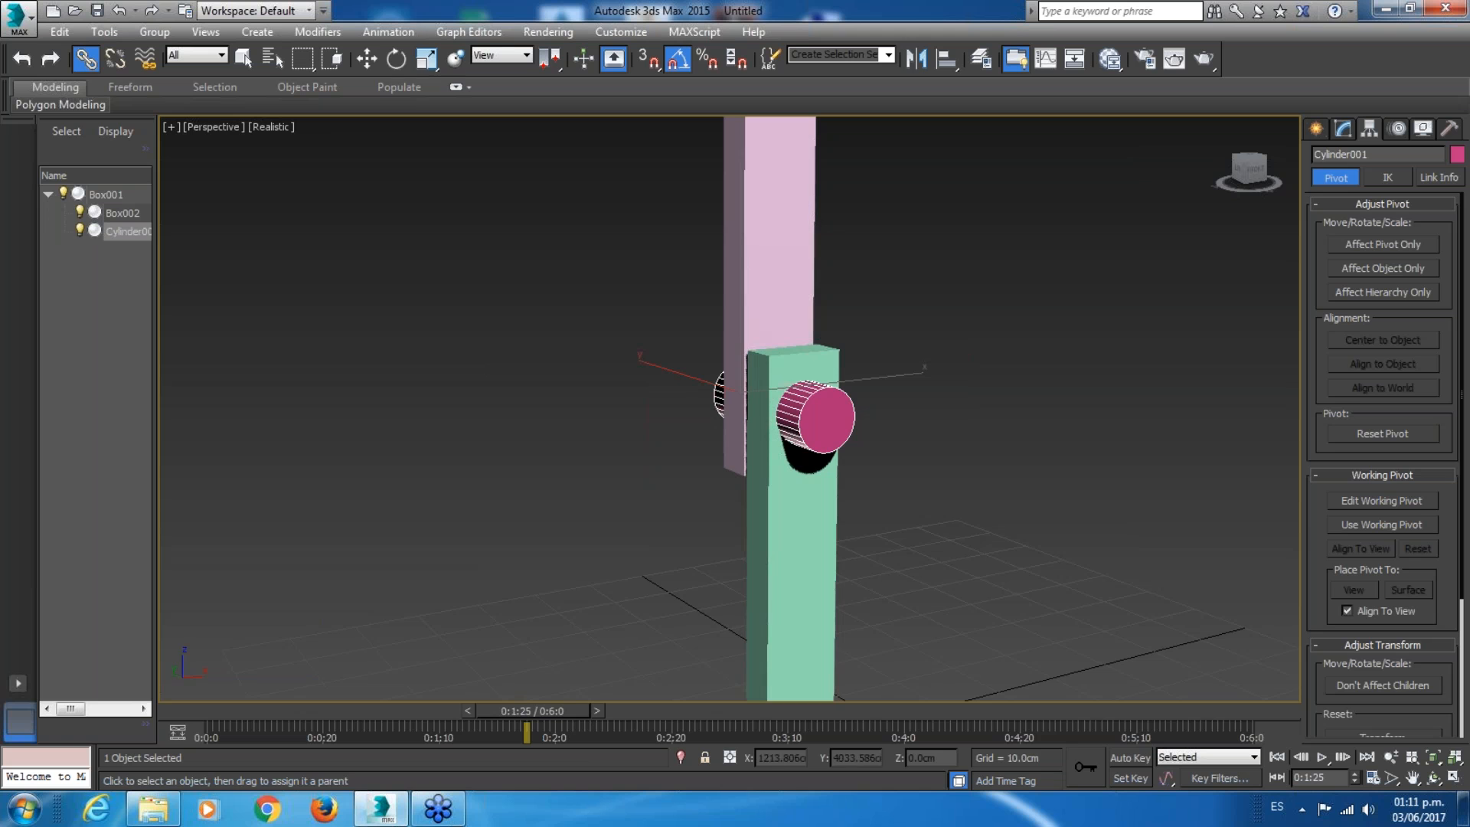
# Try rotating Box001 about its Y axis to test the full hierarchy, and return it to 0 degrees.
pyautogui.click(368, 54)
pyautogui.scroll(-2, 574, 359)
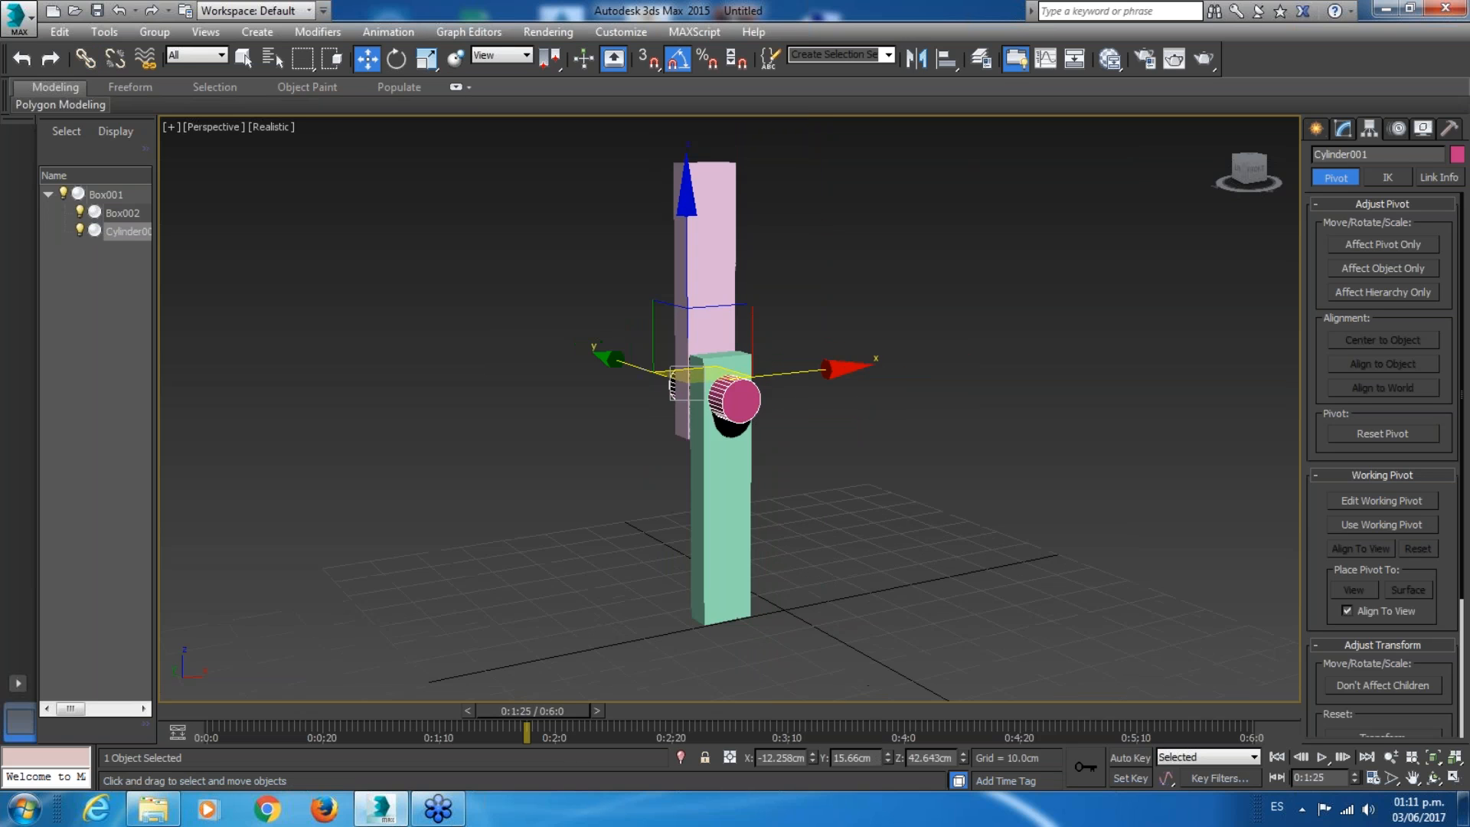
pyautogui.press('e')
pyautogui.click(725, 597)
pyautogui.moveTo(613, 485)
pyautogui.mouseDown()
pyautogui.moveTo(656, 459)
pyautogui.moveTo(577, 488)
pyautogui.moveTo(667, 473)
pyautogui.moveTo(612, 485)
pyautogui.mouseUp()
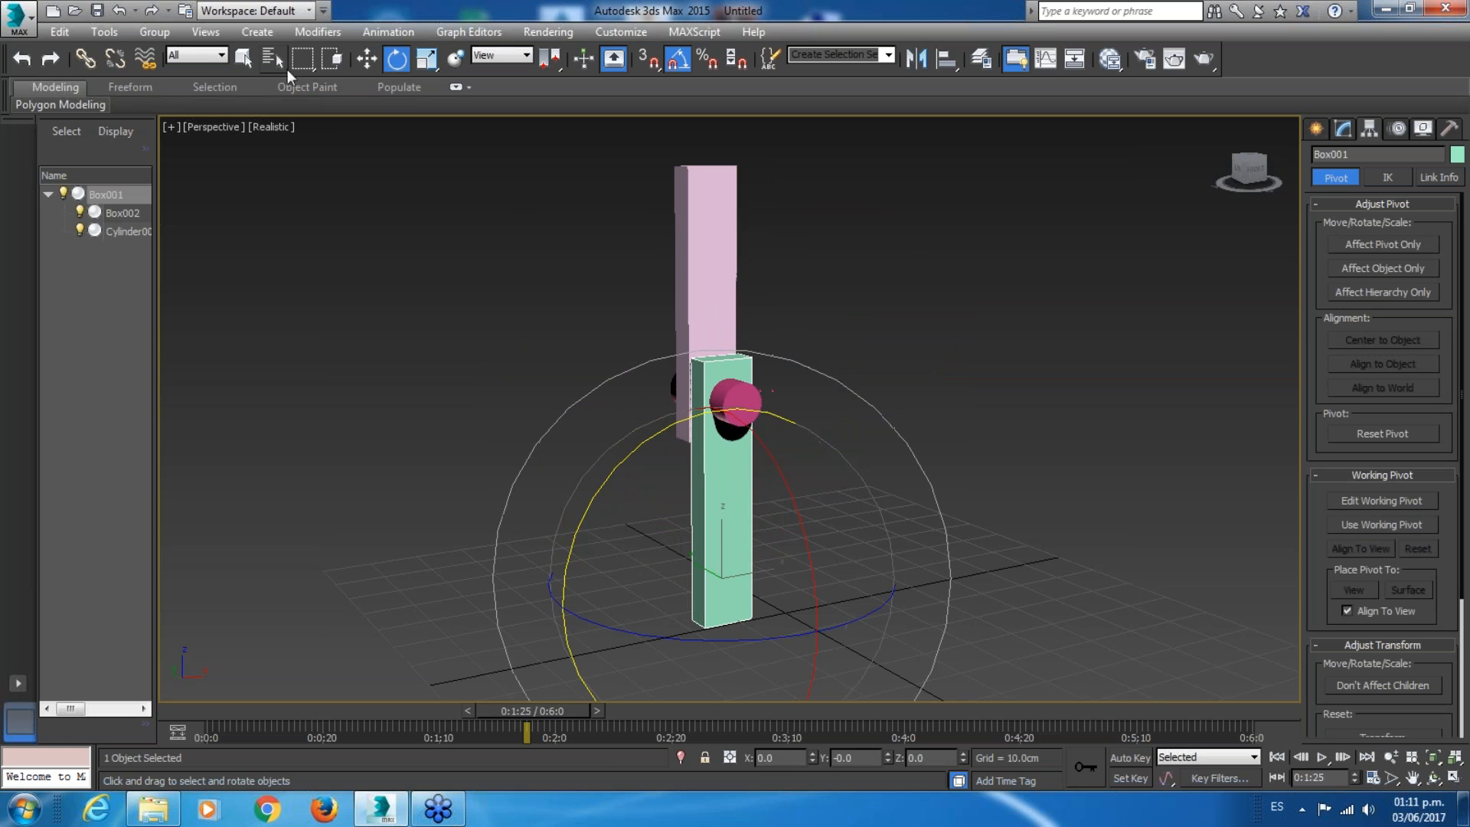
# Select Box002, test its rotation around the pin, return it to 0 degrees, and turn on Auto Key recording.
pyautogui.click(682, 287)
pyautogui.moveTo(578, 298); pyautogui.dragTo(607, 318)
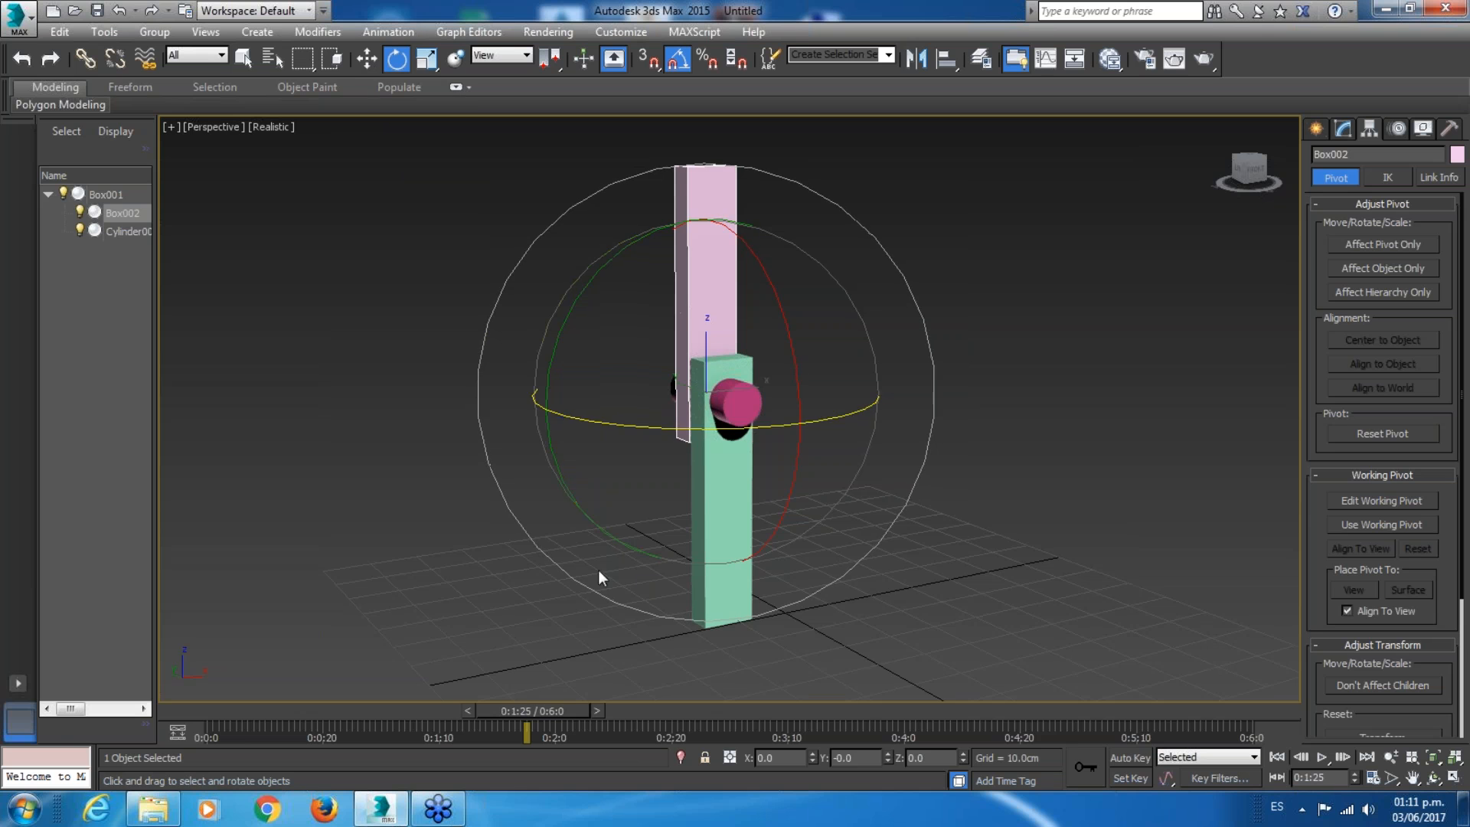
pyautogui.click(1128, 757)
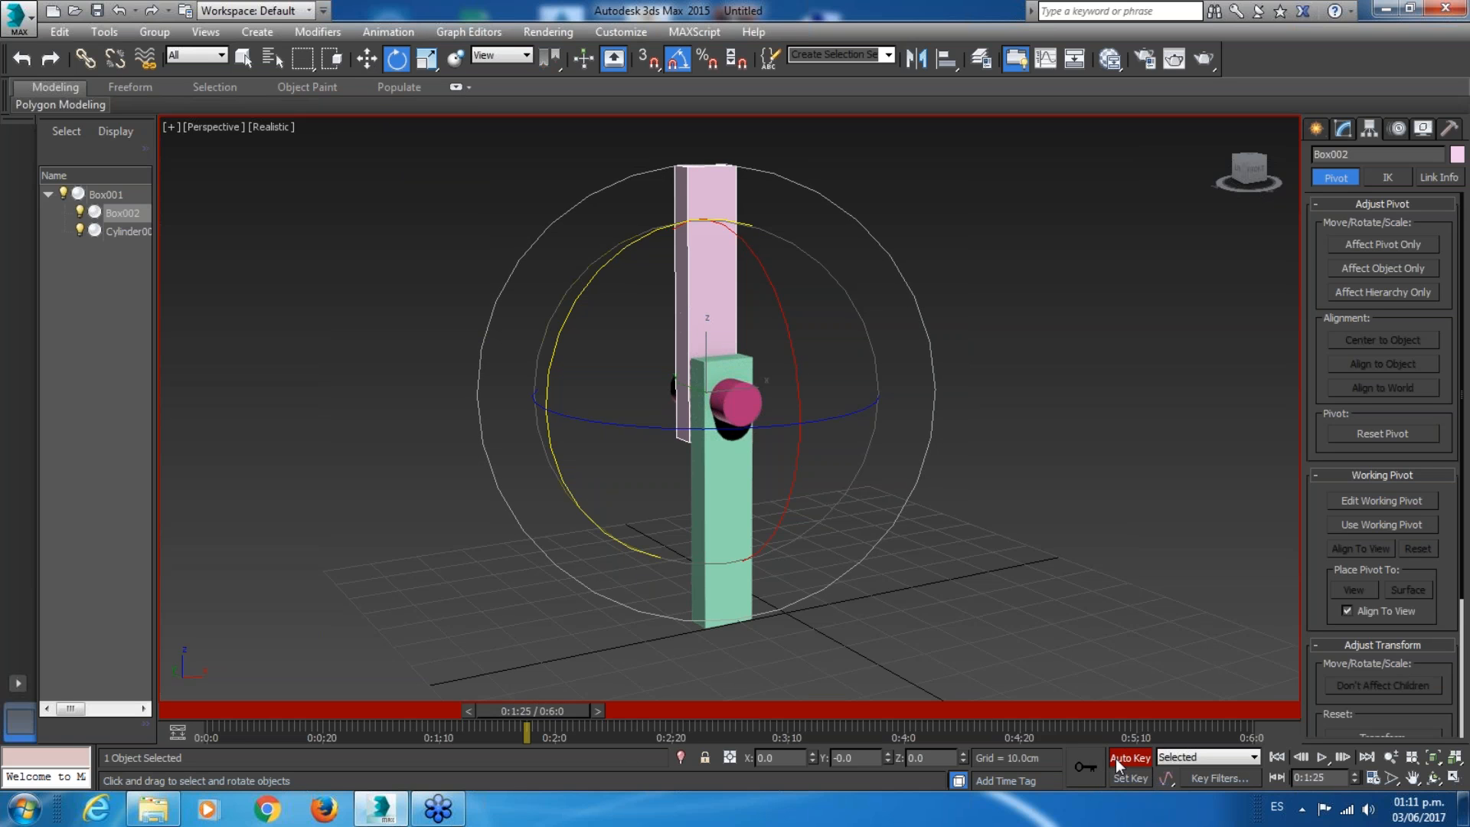
# Record Y rotation keys for Box002 of -90 degrees at 0:0:0 and 40 degrees at 0:1:0.
pyautogui.moveTo(490, 710); pyautogui.dragTo(177, 696)
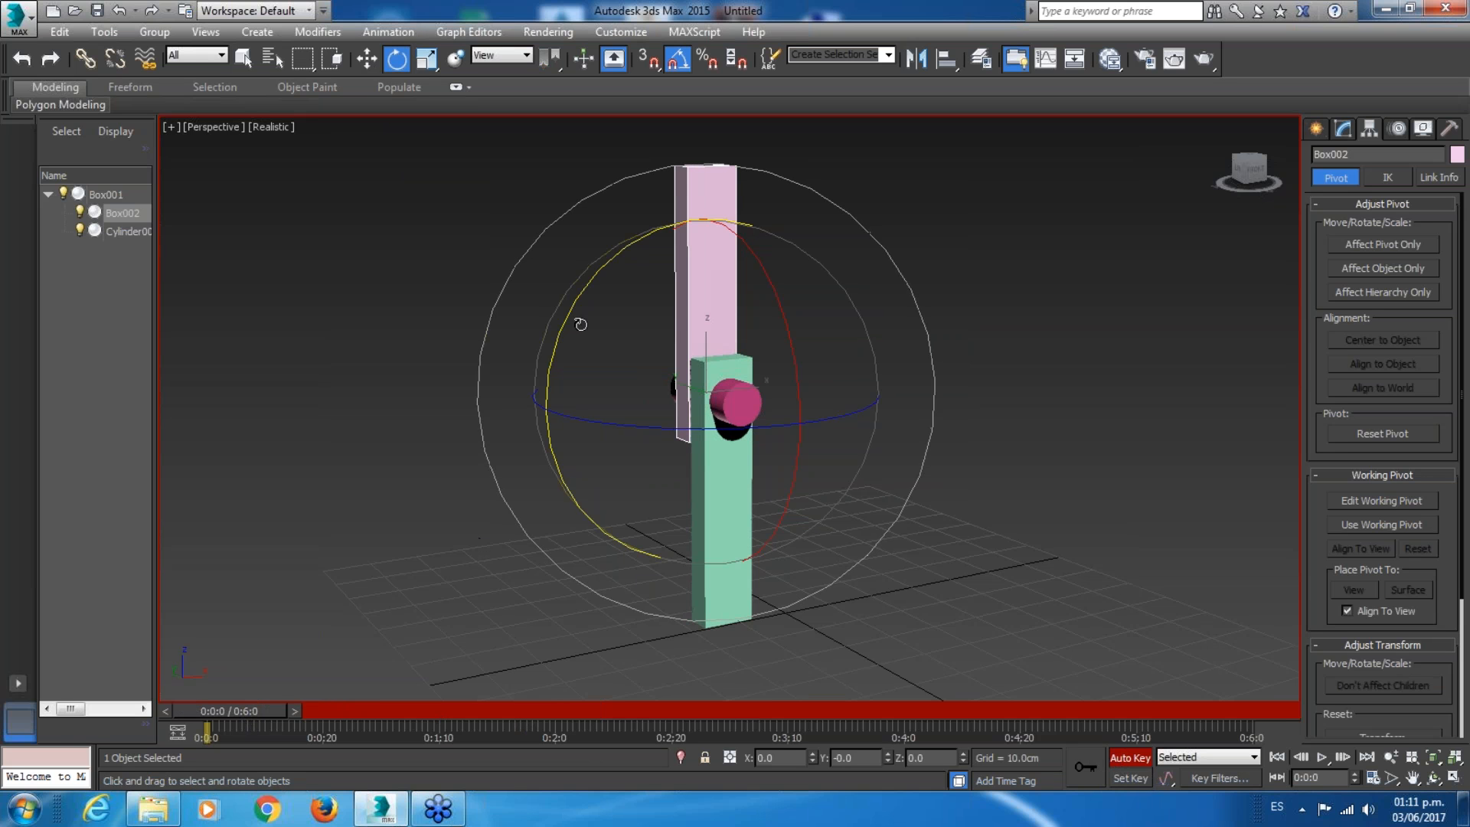
pyautogui.moveTo(566, 309); pyautogui.dragTo(505, 400)
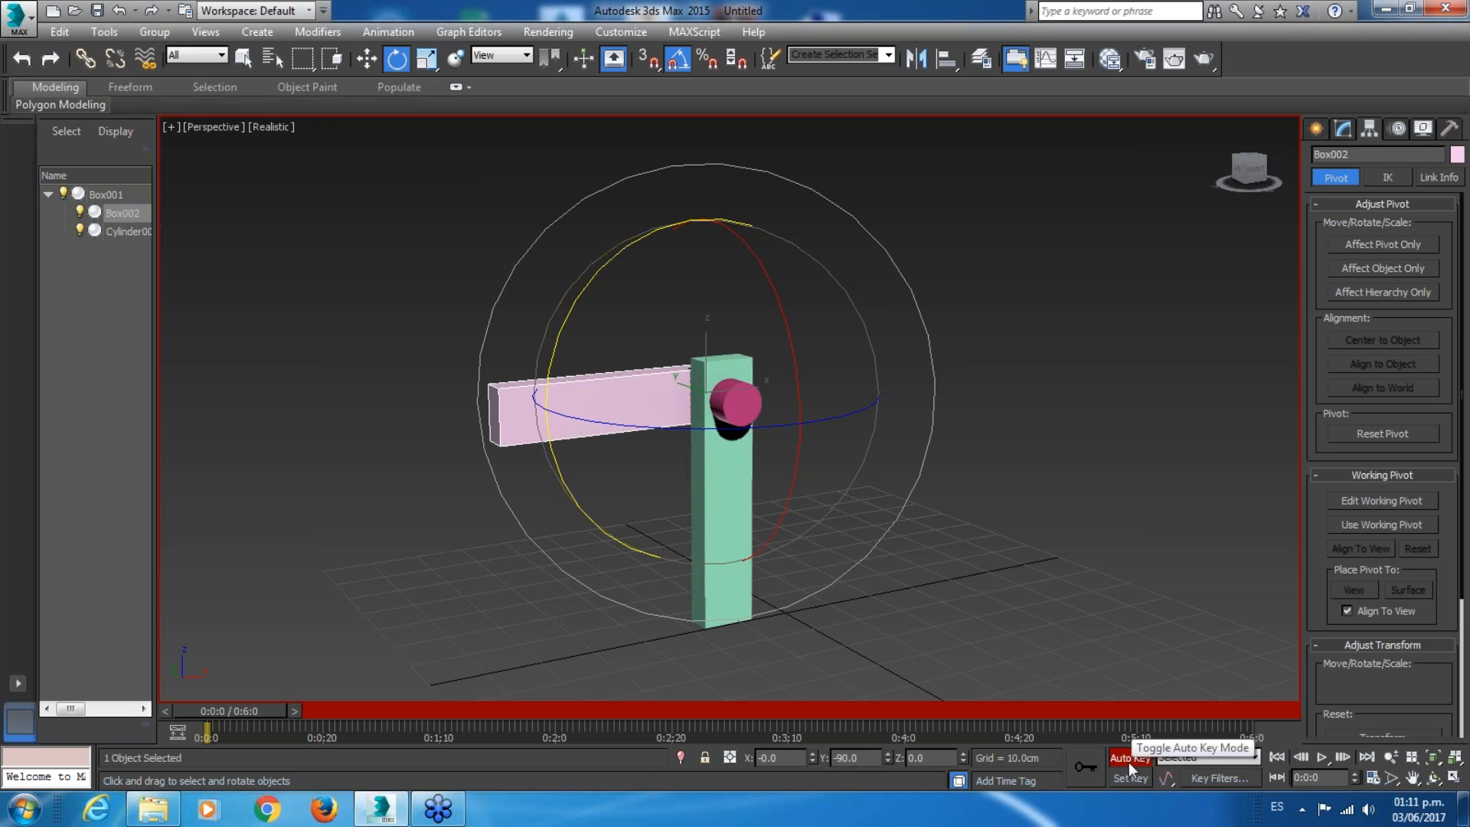
pyautogui.moveTo(233, 706); pyautogui.dragTo(404, 728)
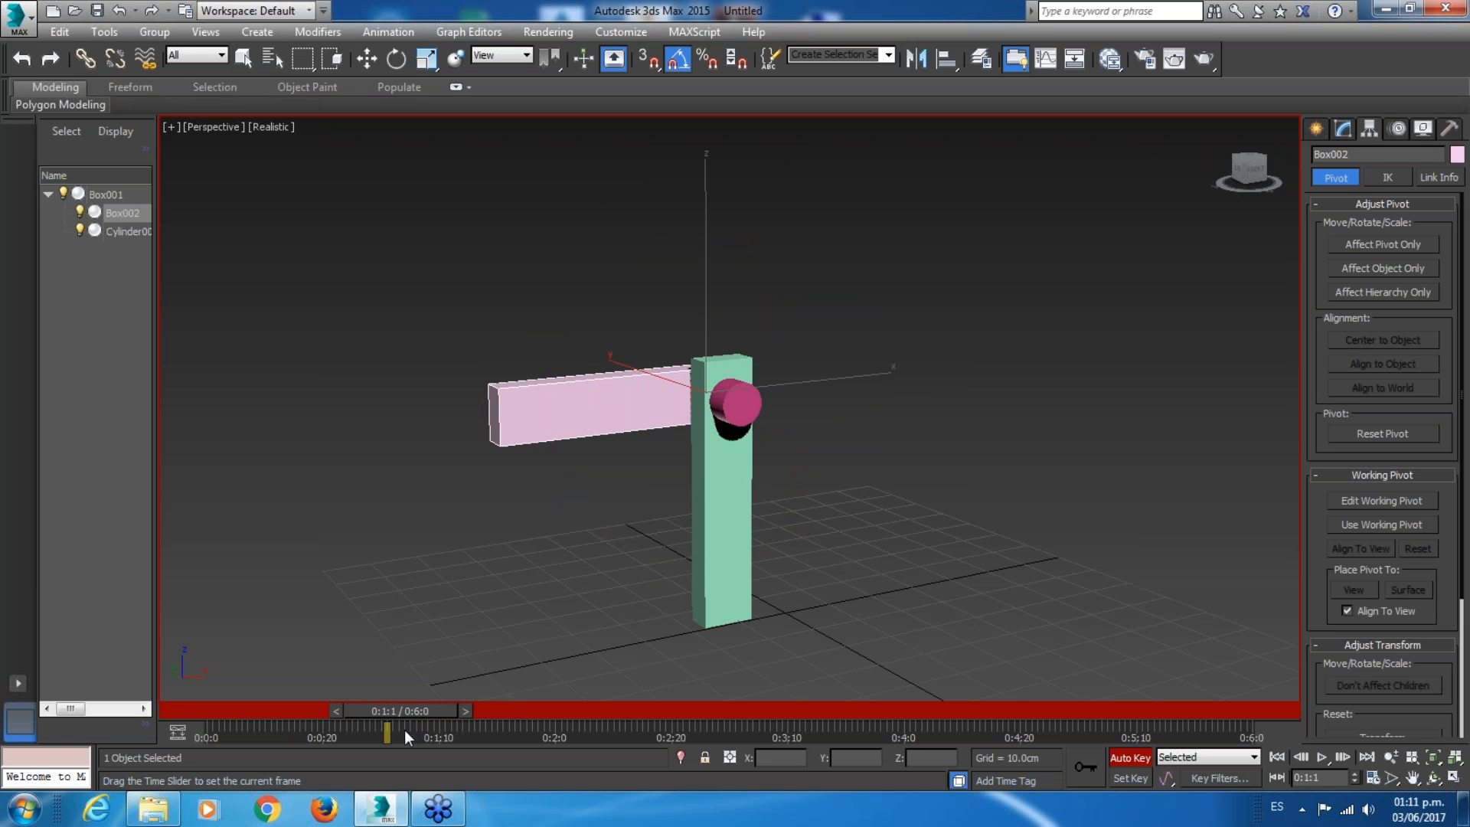
pyautogui.click(334, 712)
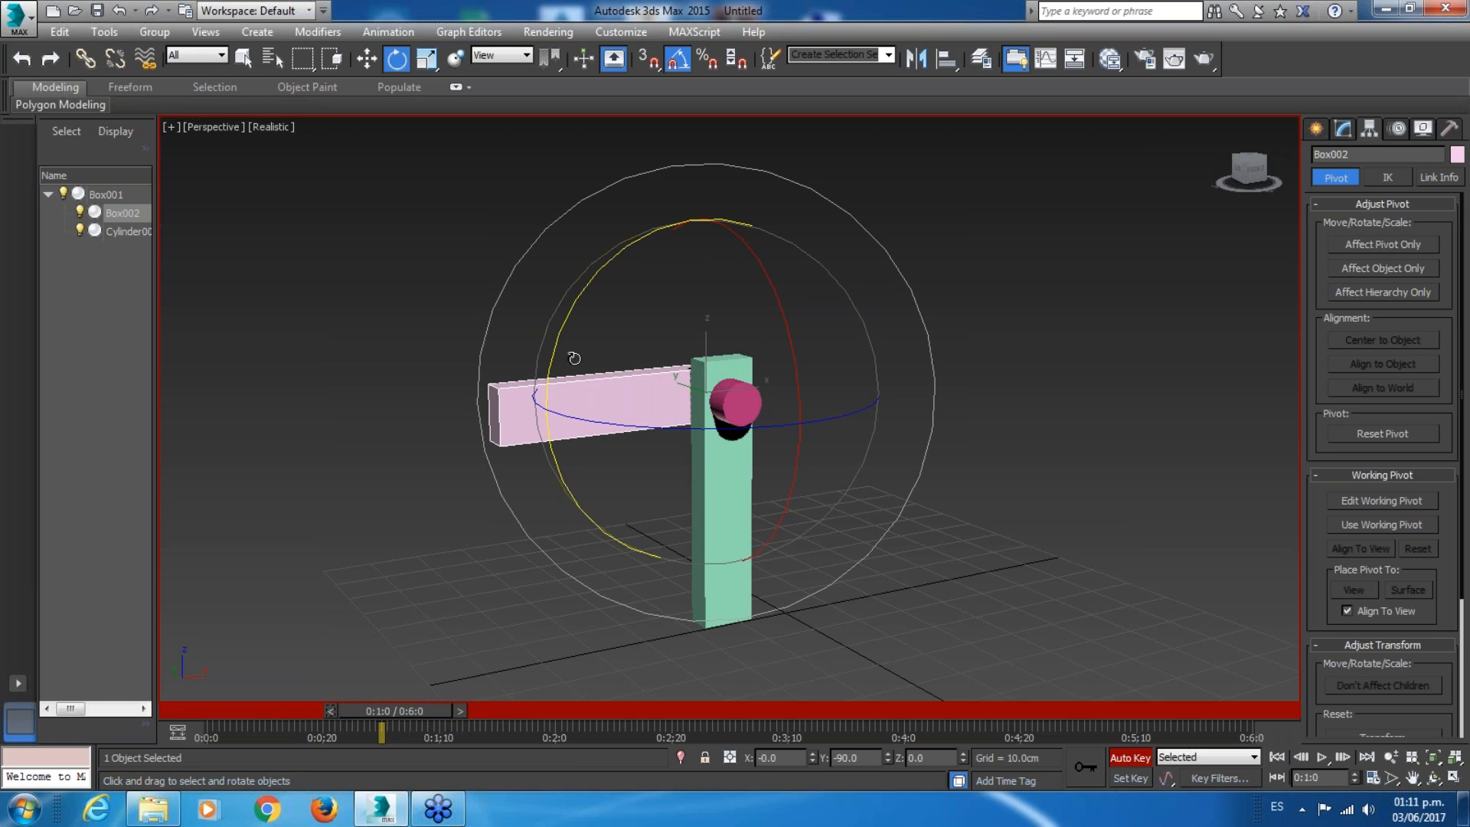
pyautogui.moveTo(558, 352); pyautogui.dragTo(679, 278)
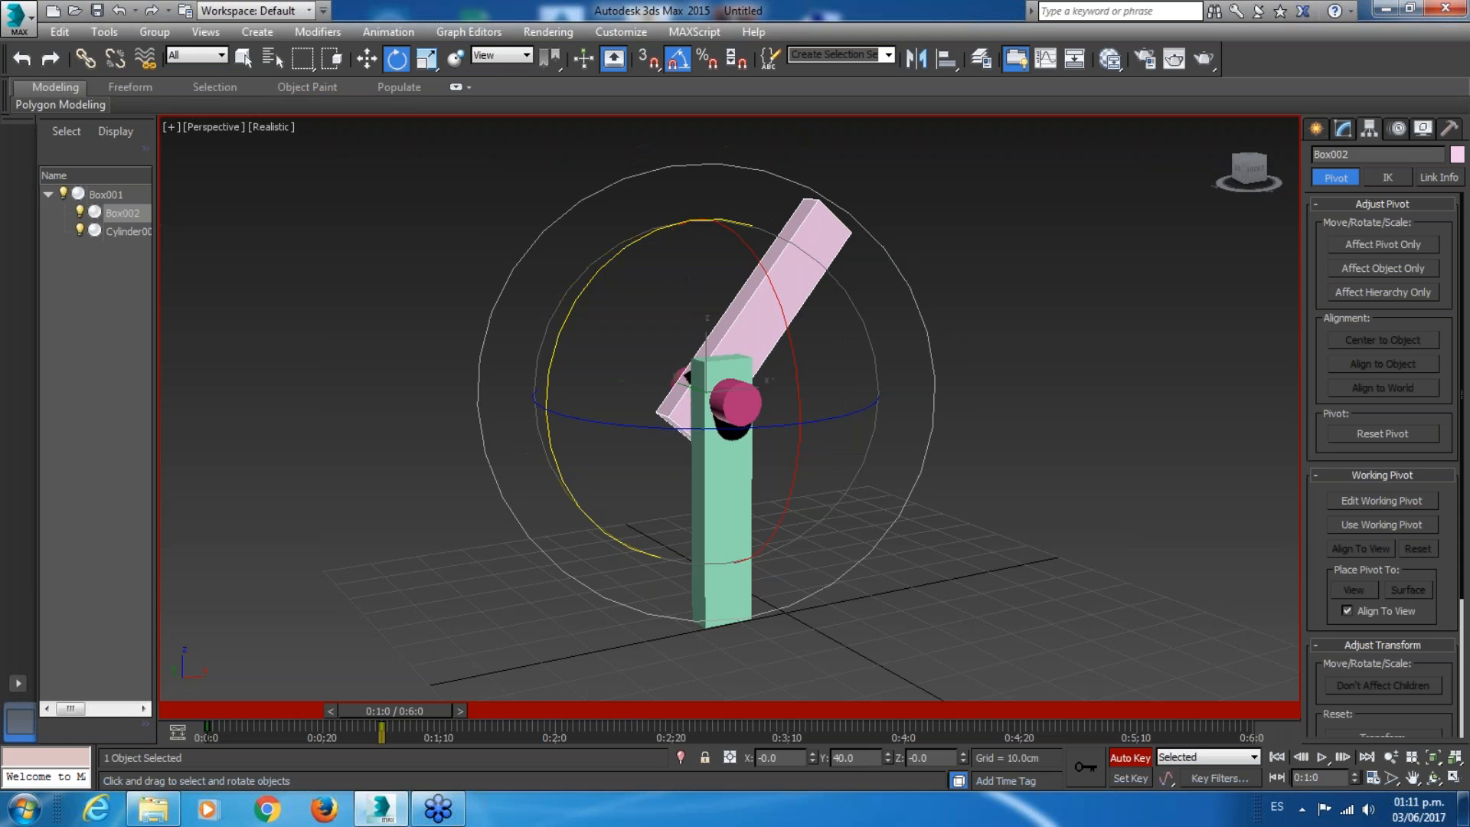
# Record a Y rotation key of -50 degrees for Box002 at 0:2:0.
pyautogui.moveTo(392, 711); pyautogui.dragTo(432, 710)
pyautogui.moveTo(549, 731); pyautogui.dragTo(555, 729)
pyautogui.press('e')
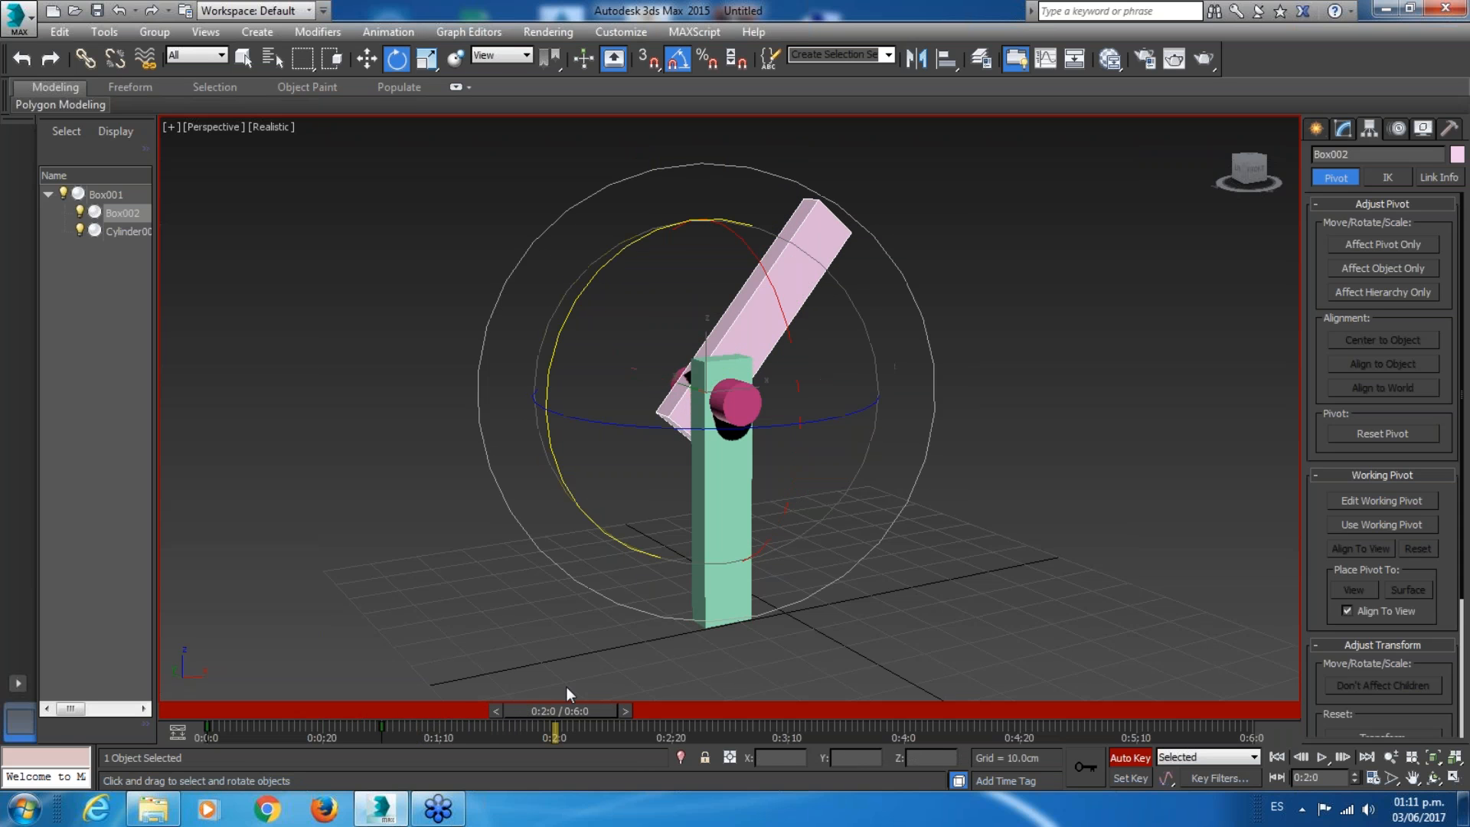
pyautogui.moveTo(607, 260); pyautogui.dragTo(547, 302)
# Try rotating Box002 about the Z axis at 0:2:0, and undo that rotation.
pyautogui.moveTo(1248, 170); pyautogui.dragTo(1269, 172)
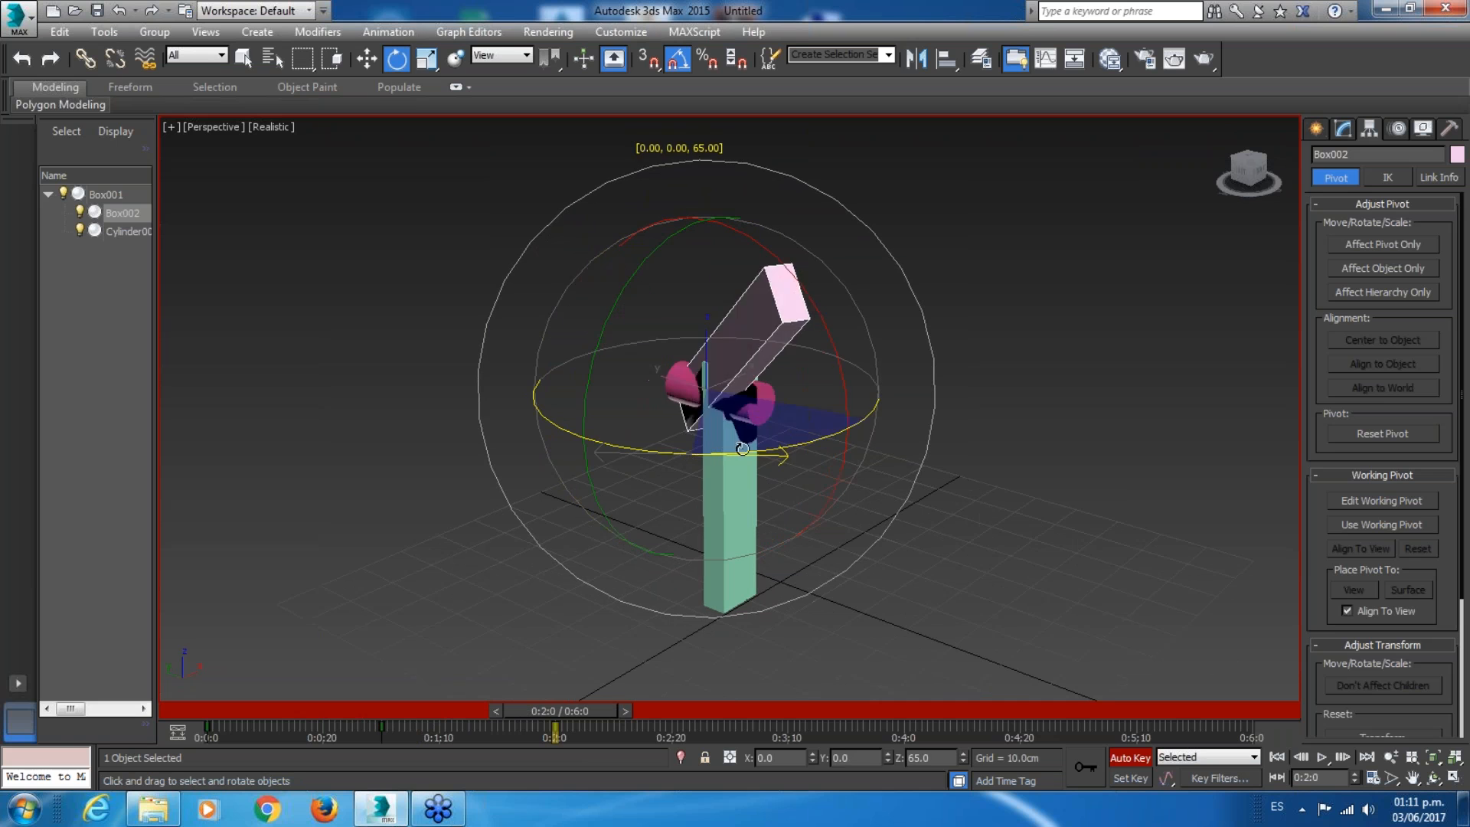
pyautogui.moveTo(685, 454); pyautogui.dragTo(713, 470)
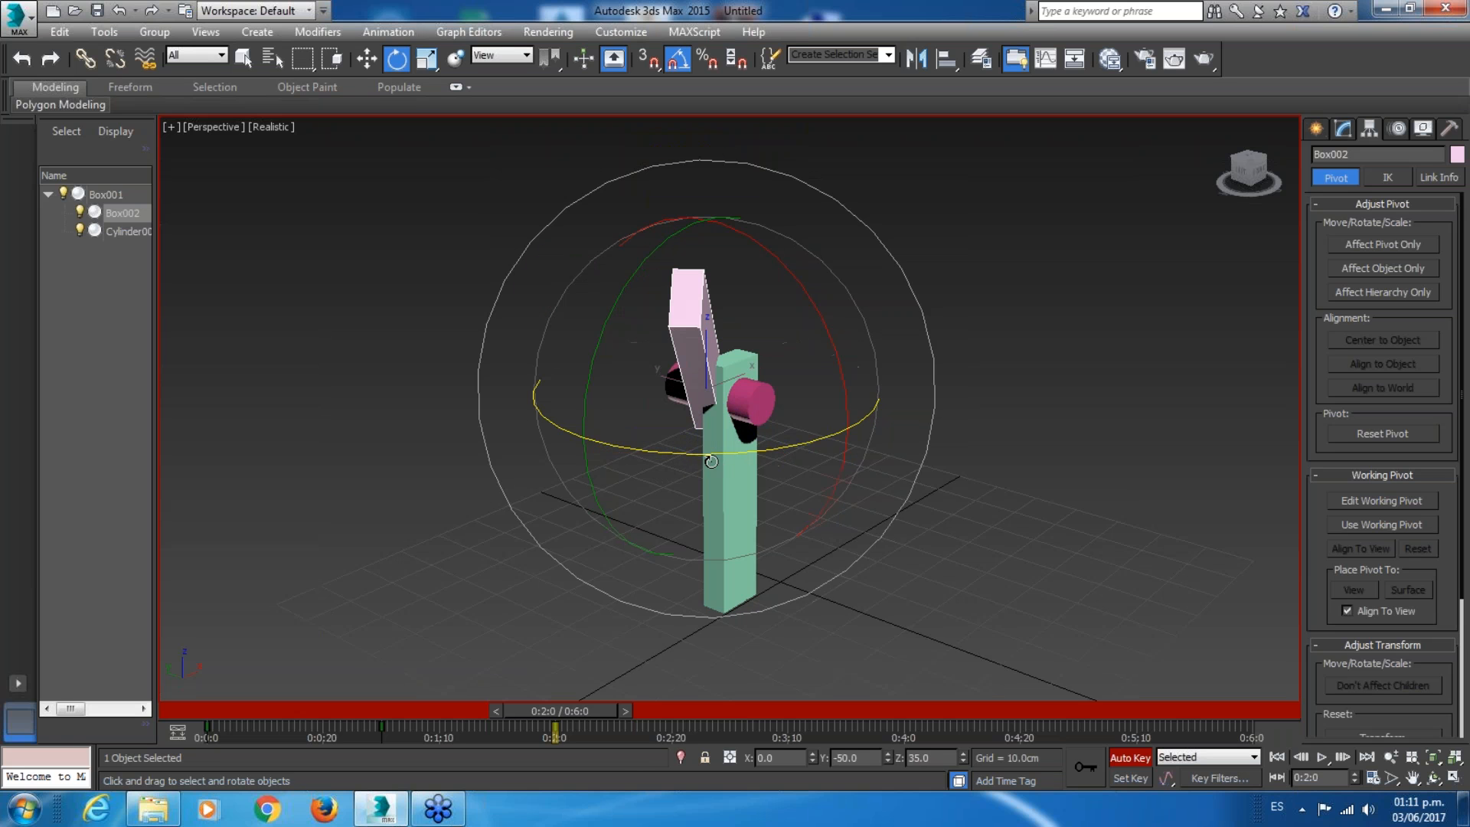
pyautogui.click(117, 12)
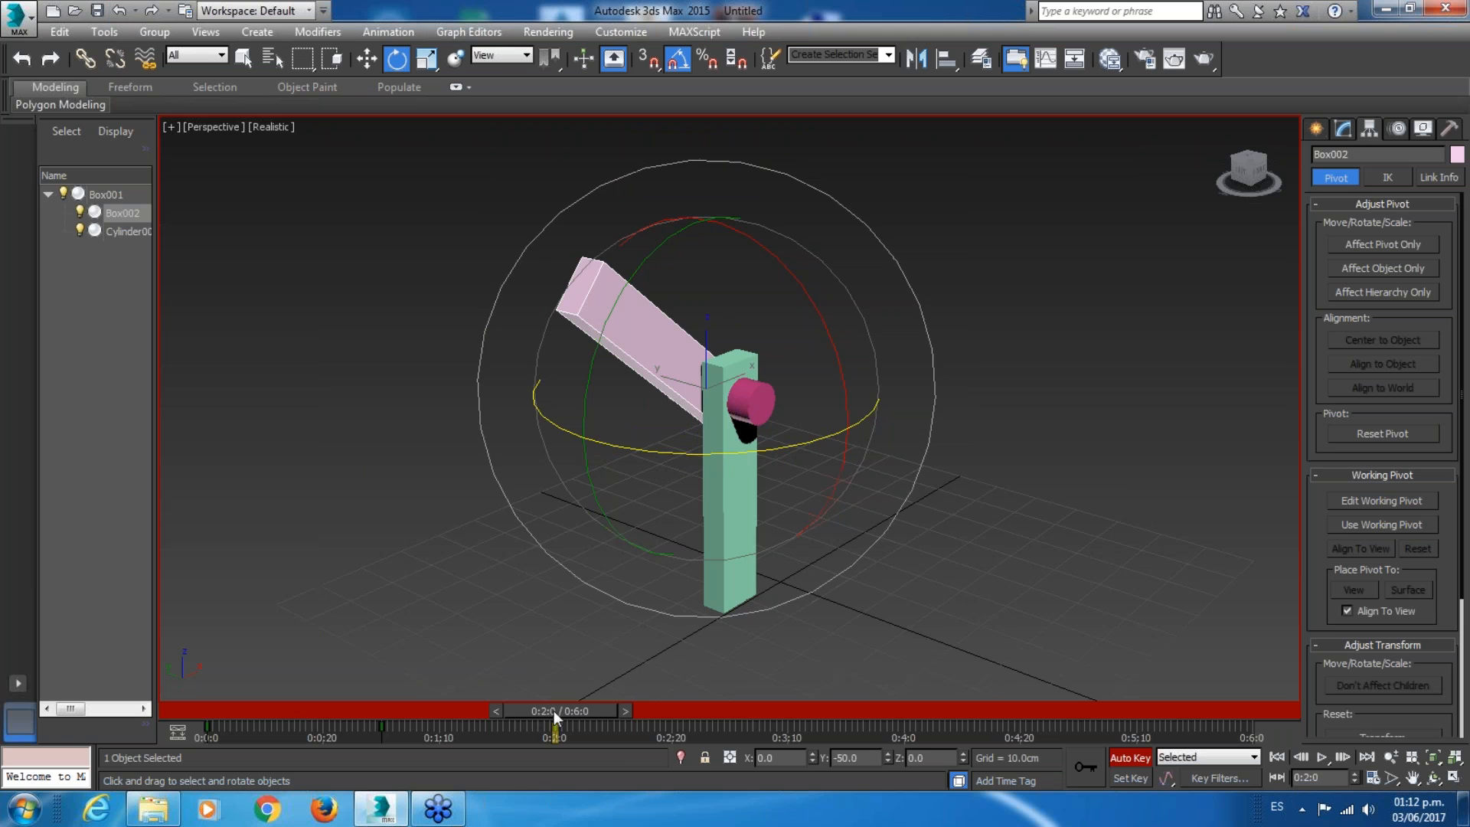
# Record a Y rotation key of 115 degrees for Box002 at 0:3:0.
pyautogui.moveTo(560, 708)
pyautogui.mouseDown()
pyautogui.moveTo(244, 706)
pyautogui.moveTo(554, 680)
pyautogui.moveTo(249, 693)
pyautogui.moveTo(522, 688)
pyautogui.moveTo(253, 680)
pyautogui.moveTo(567, 722)
pyautogui.mouseUp()
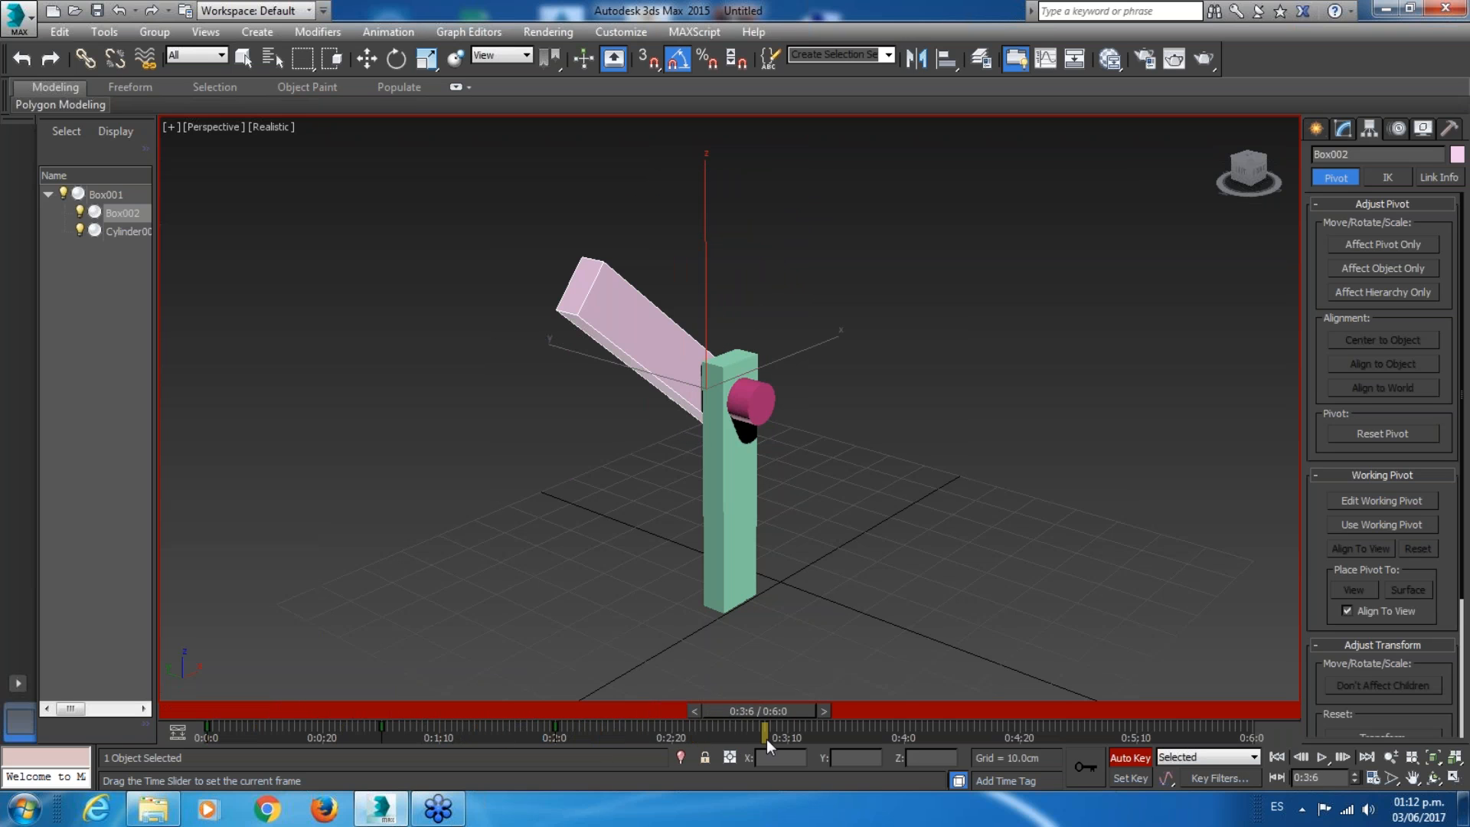
pyautogui.moveTo(783, 738); pyautogui.dragTo(732, 755)
pyautogui.press('e')
pyautogui.click(666, 708)
pyautogui.moveTo(623, 533); pyautogui.dragTo(647, 348)
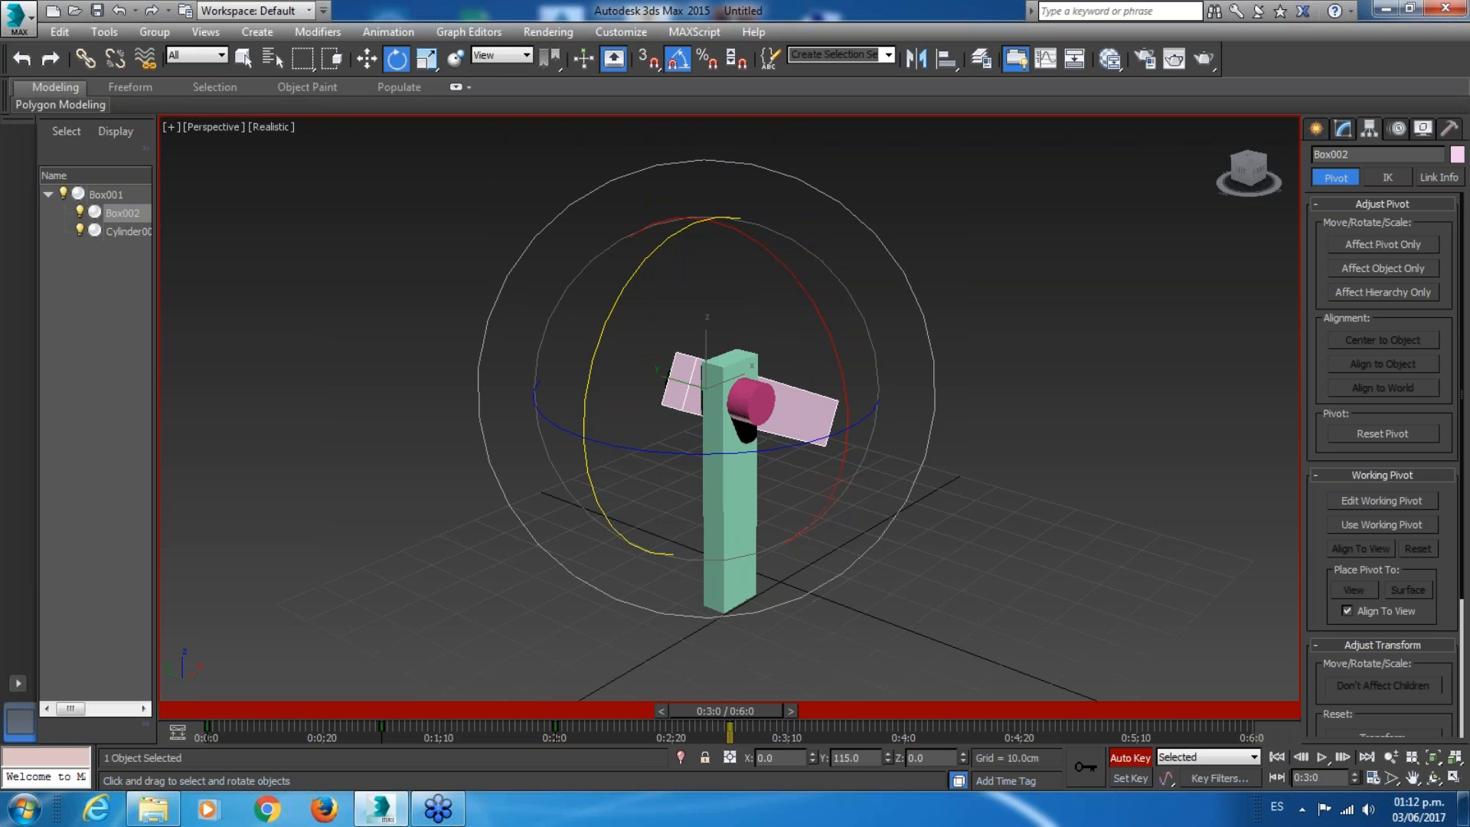
# Play the animation from the start twice to check Box002's swinging motion, and stop playback.
pyautogui.moveTo(751, 713); pyautogui.dragTo(227, 710)
pyautogui.click(1320, 756)
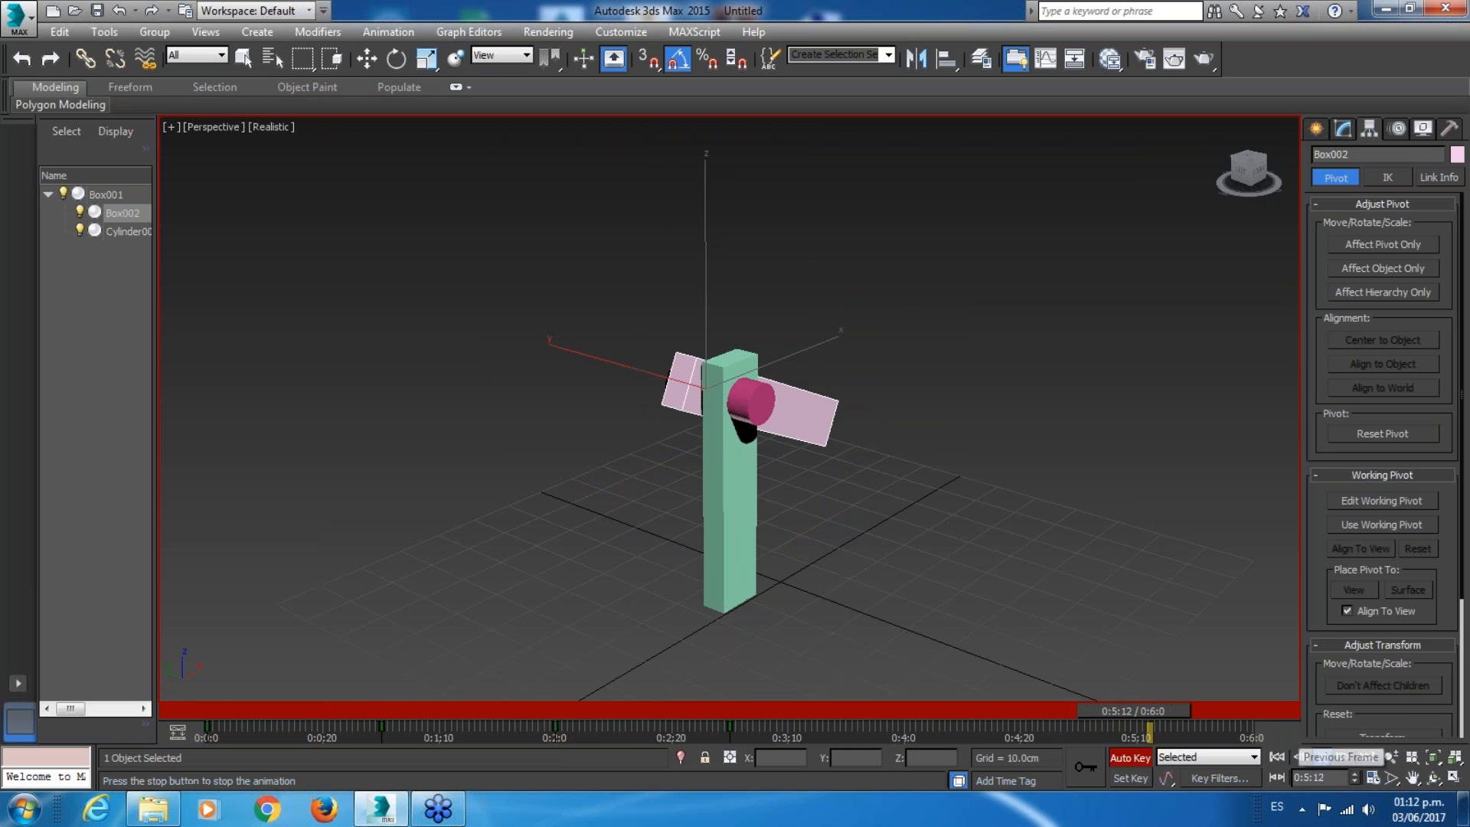
pyautogui.click(1322, 757)
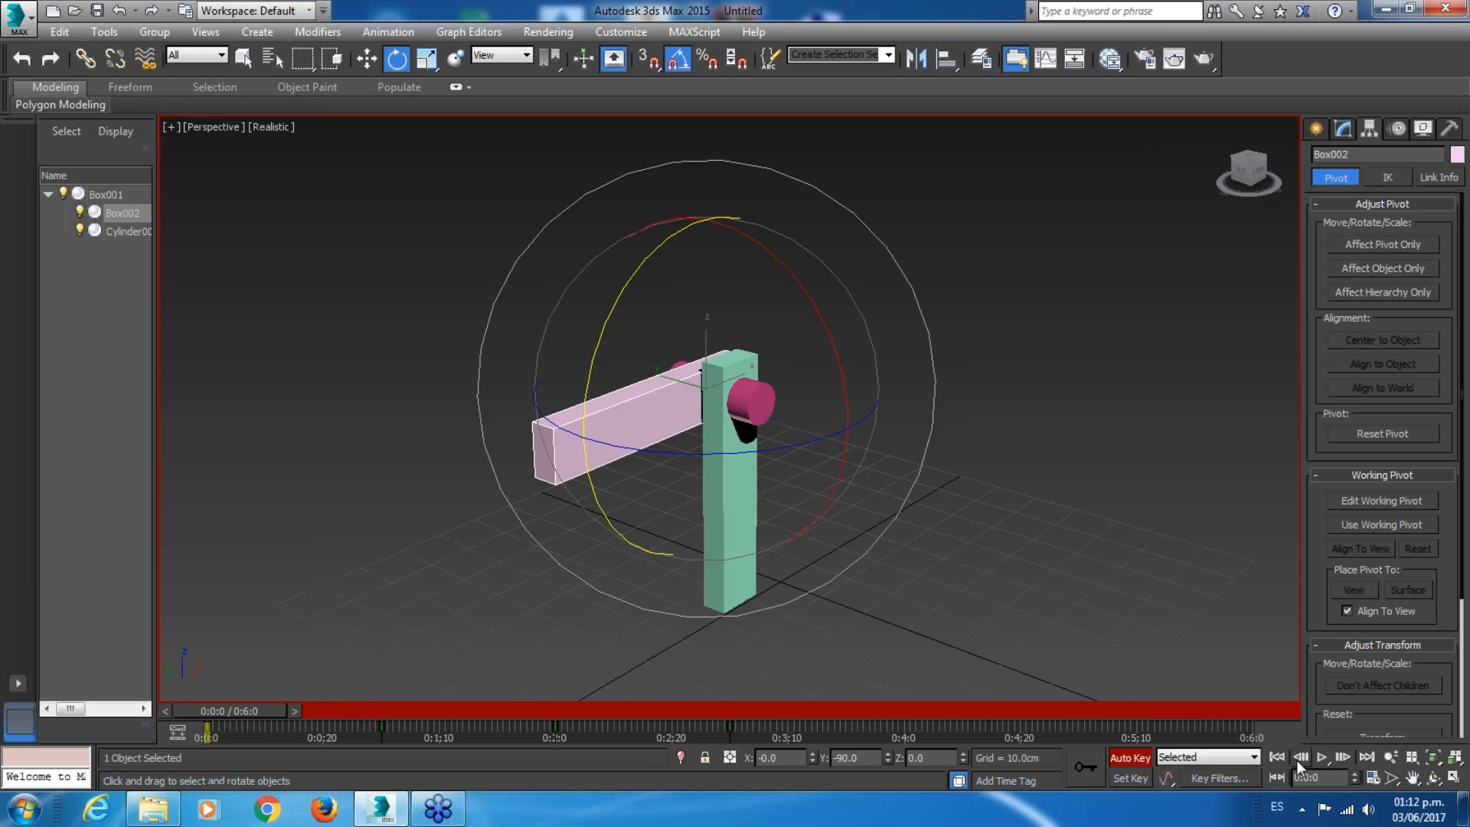
pyautogui.click(1323, 758)
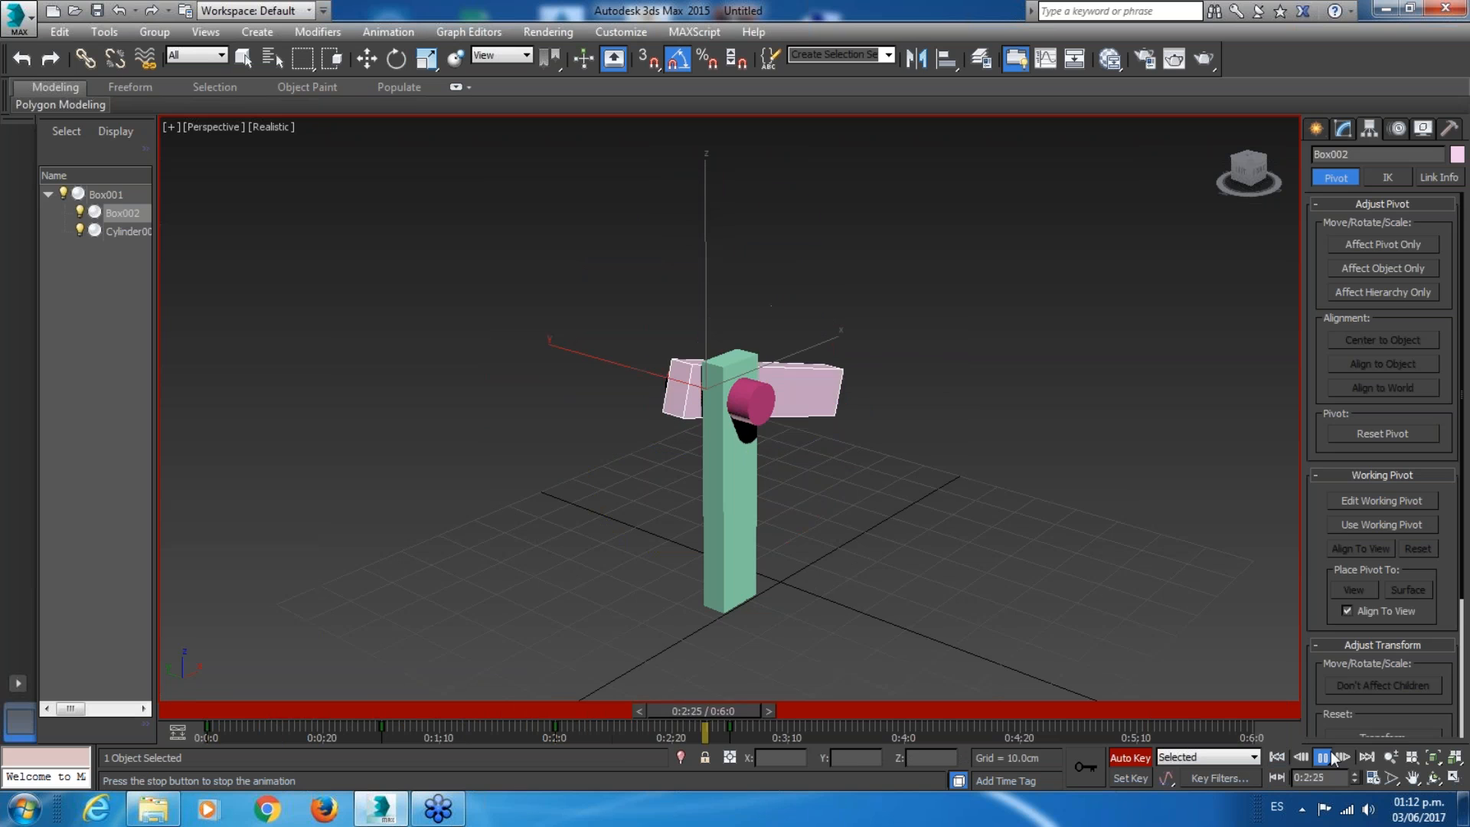
pyautogui.click(1319, 758)
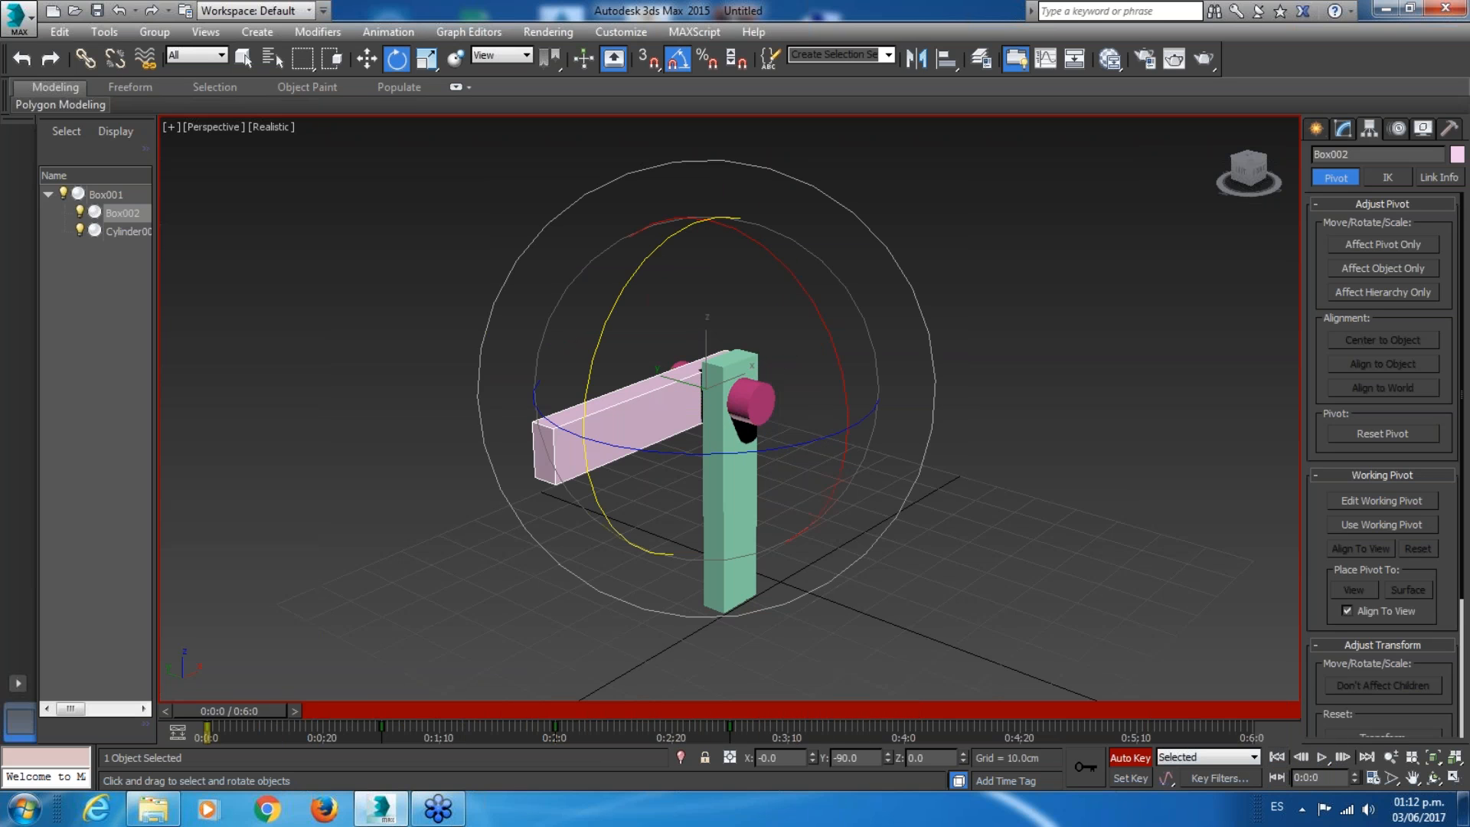
# Select Box001, record a Y rotation key of 55 degrees at 0:2:0, and scrub the timeline to check the motion.
pyautogui.click(733, 529)
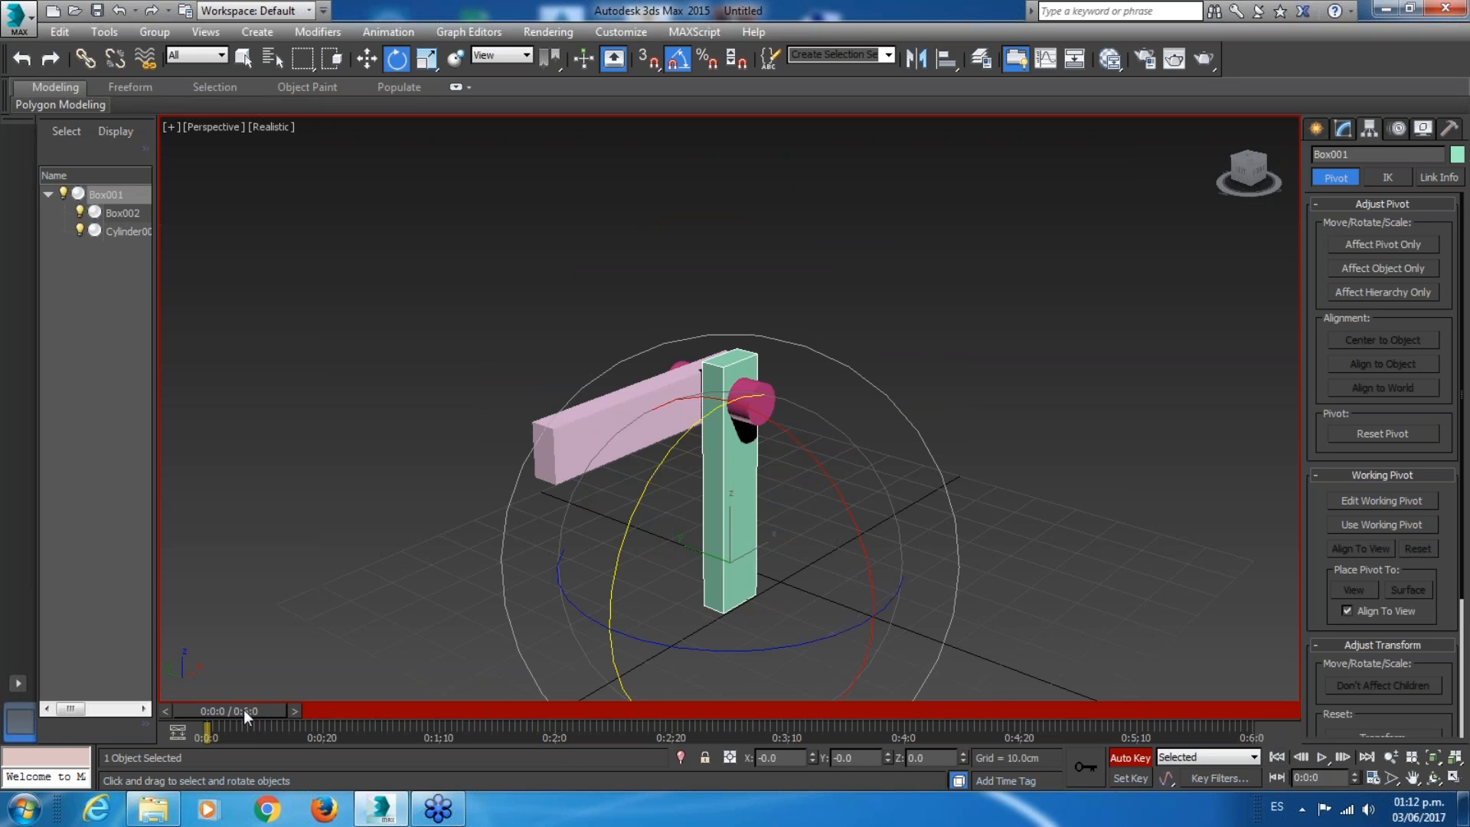
pyautogui.moveTo(244, 710); pyautogui.dragTo(576, 726)
pyautogui.press('e')
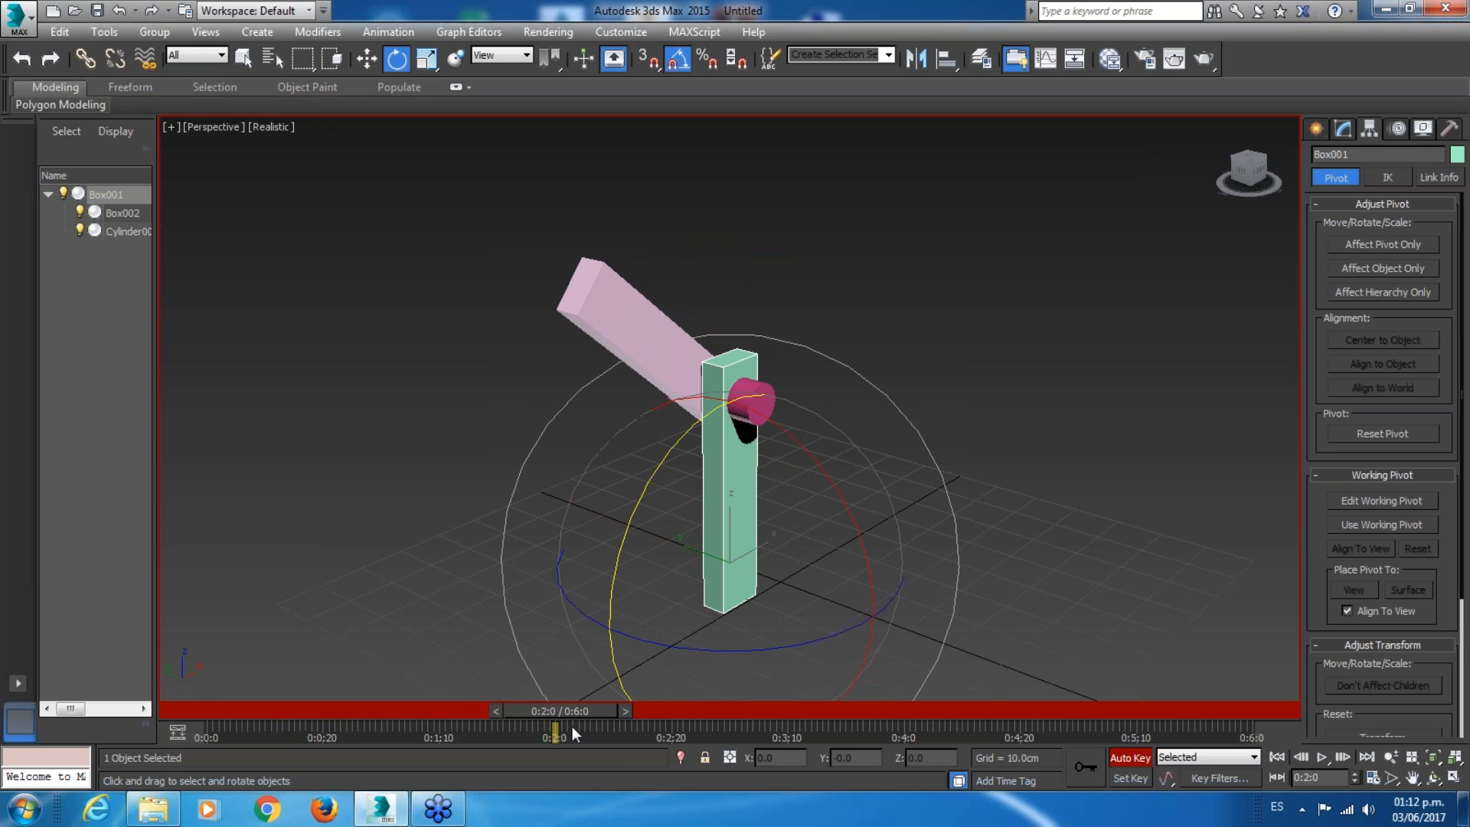
pyautogui.moveTo(610, 595); pyautogui.dragTo(636, 554)
pyautogui.moveTo(543, 711); pyautogui.dragTo(394, 773)
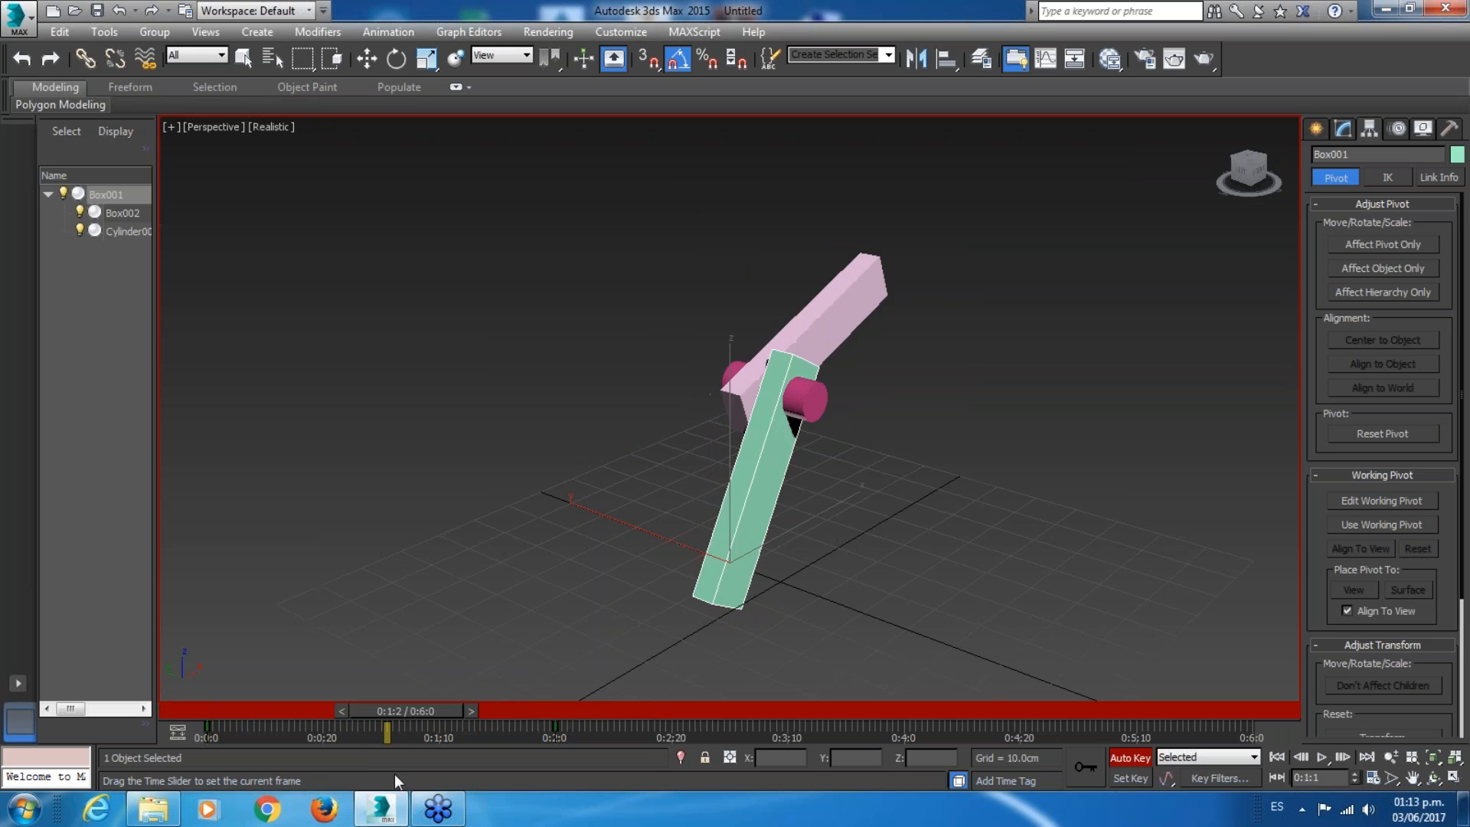
pyautogui.moveTo(519, 770); pyautogui.dragTo(549, 781)
pyautogui.press('e')
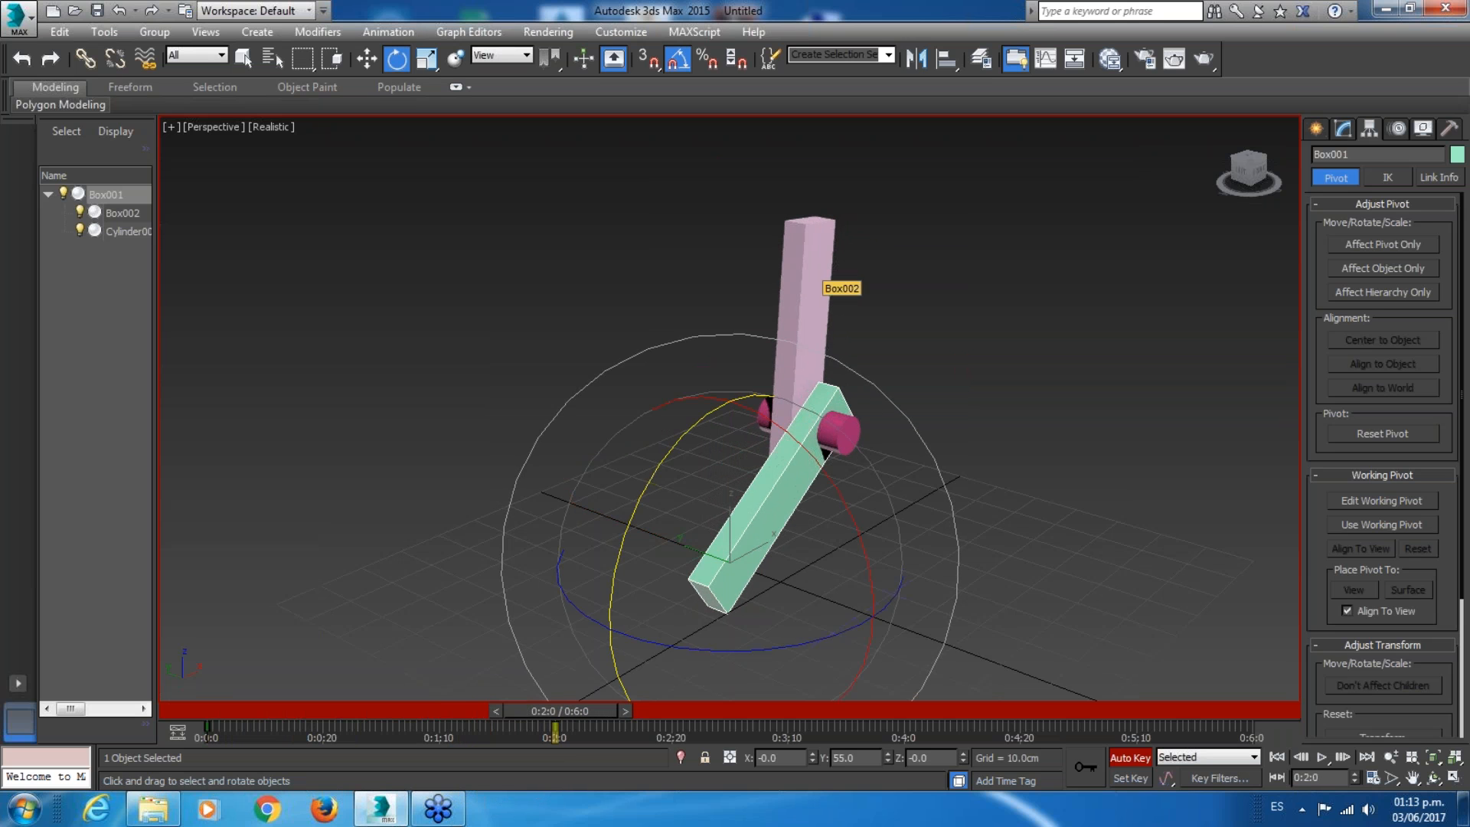
# Record a Y rotation key of -75 degrees for Box001 at 0:4:0.
pyautogui.click(818, 283)
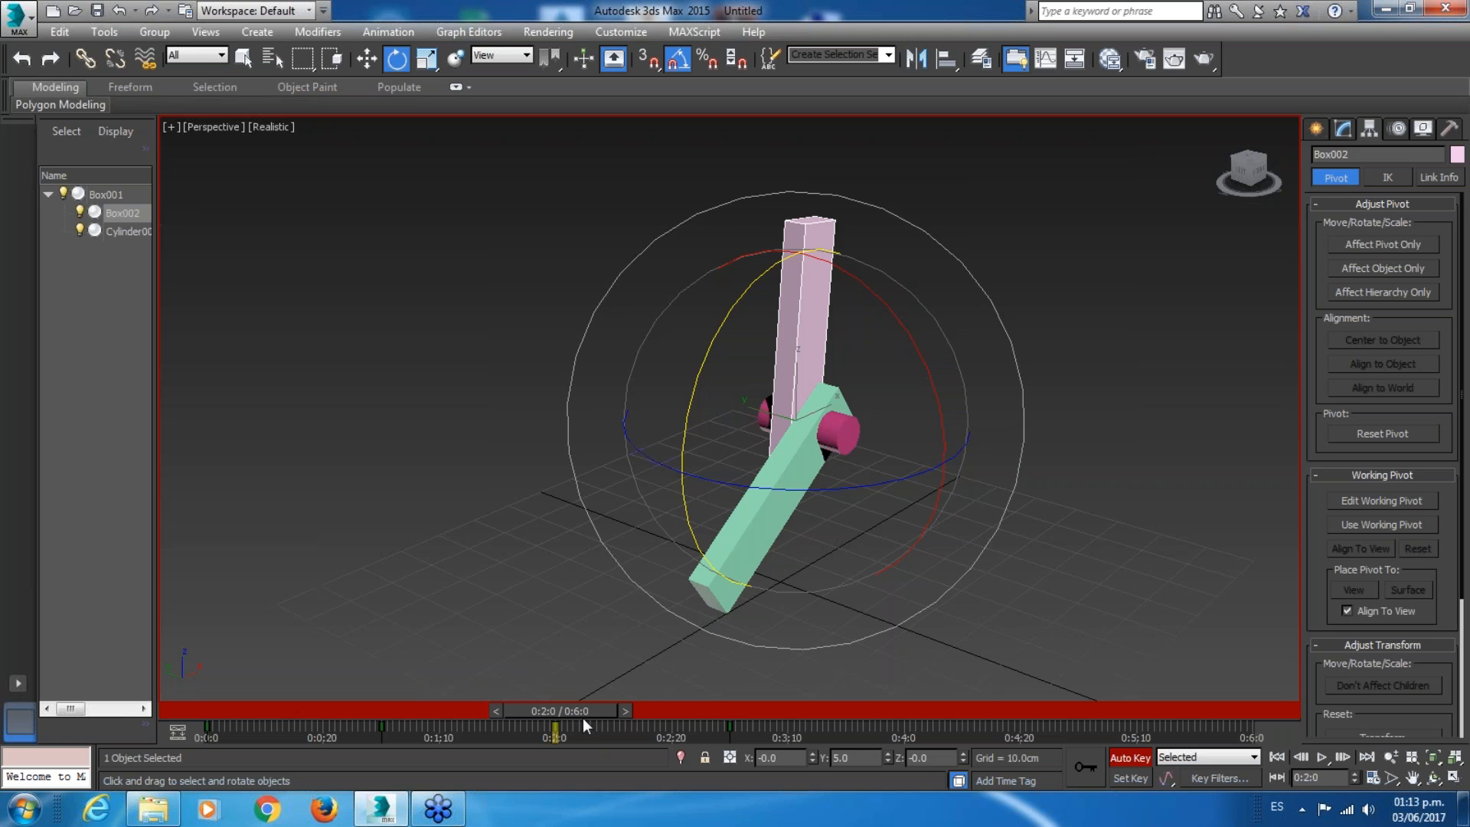
pyautogui.click(735, 566)
pyautogui.press('q')
pyautogui.moveTo(573, 710); pyautogui.dragTo(786, 710)
pyautogui.moveTo(899, 709); pyautogui.dragTo(907, 709)
pyautogui.press('e')
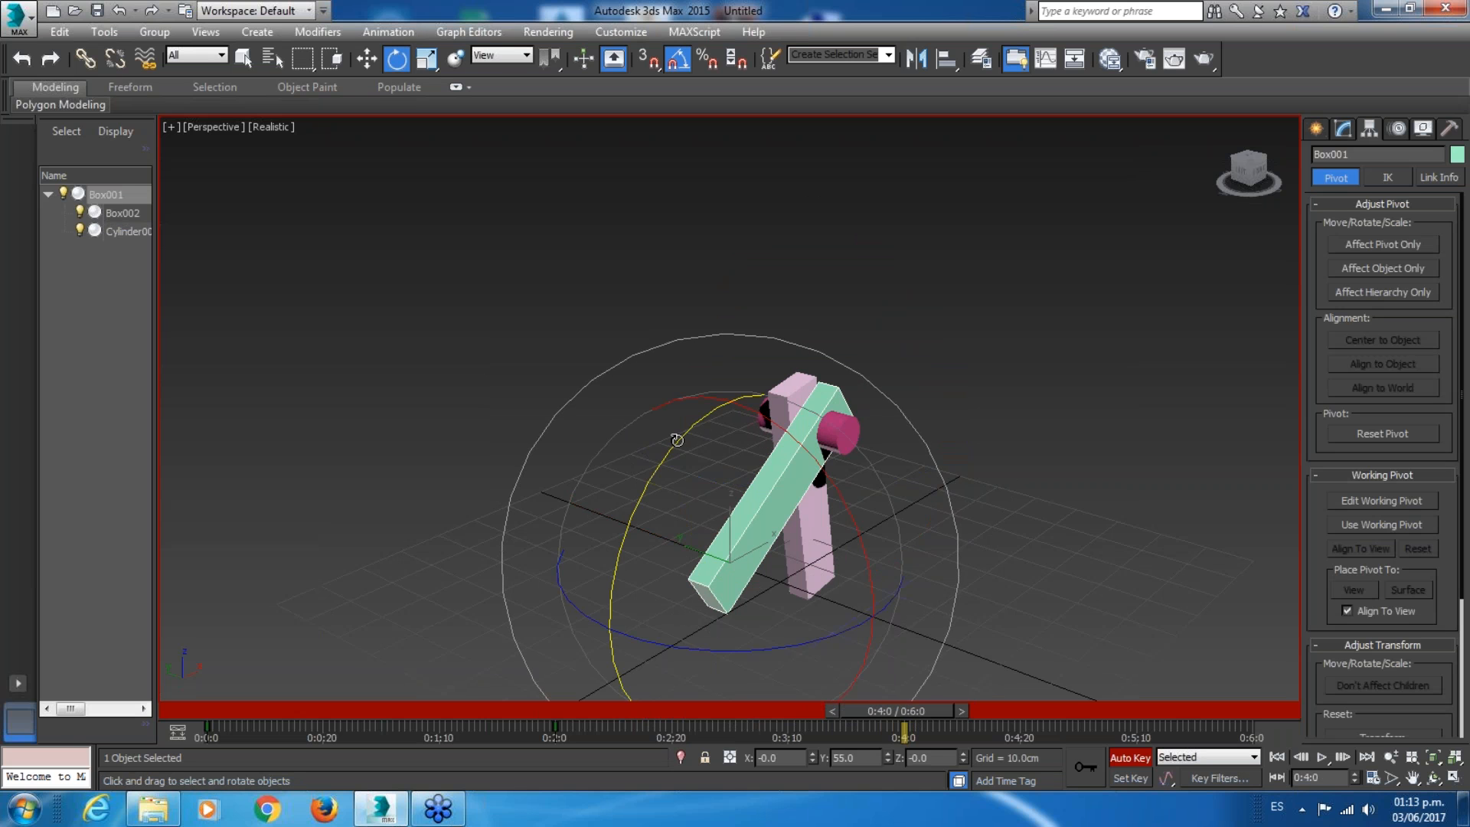
pyautogui.moveTo(652, 460); pyautogui.dragTo(564, 525)
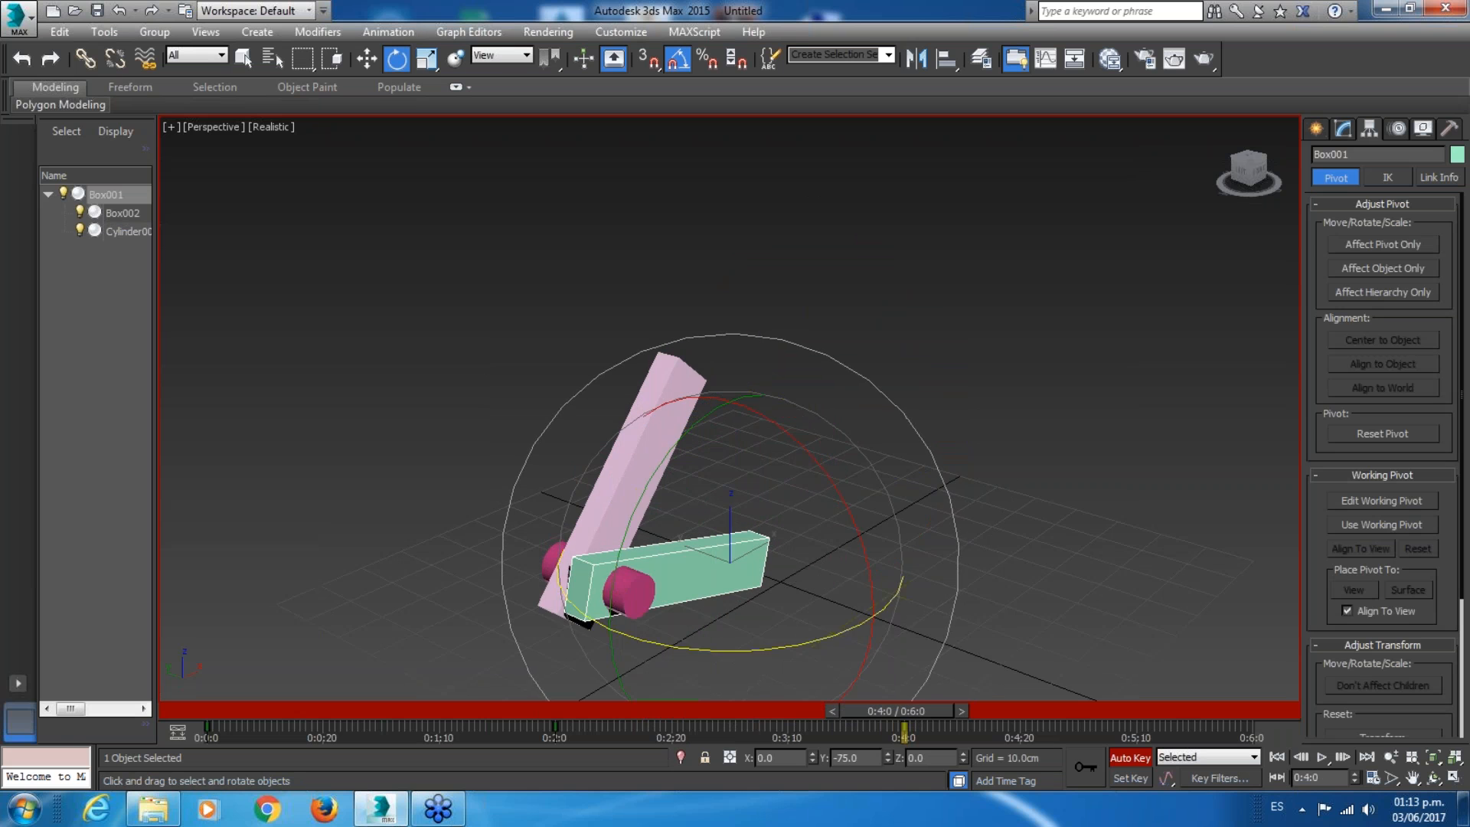
# Return to the first frame, view the linkage more from the front, and play the combined animation.
pyautogui.moveTo(867, 711); pyautogui.dragTo(187, 766)
pyautogui.moveTo(1249, 172); pyautogui.dragTo(1261, 184)
pyautogui.moveTo(1011, 458); pyautogui.dragTo(962, 391, button='middle')
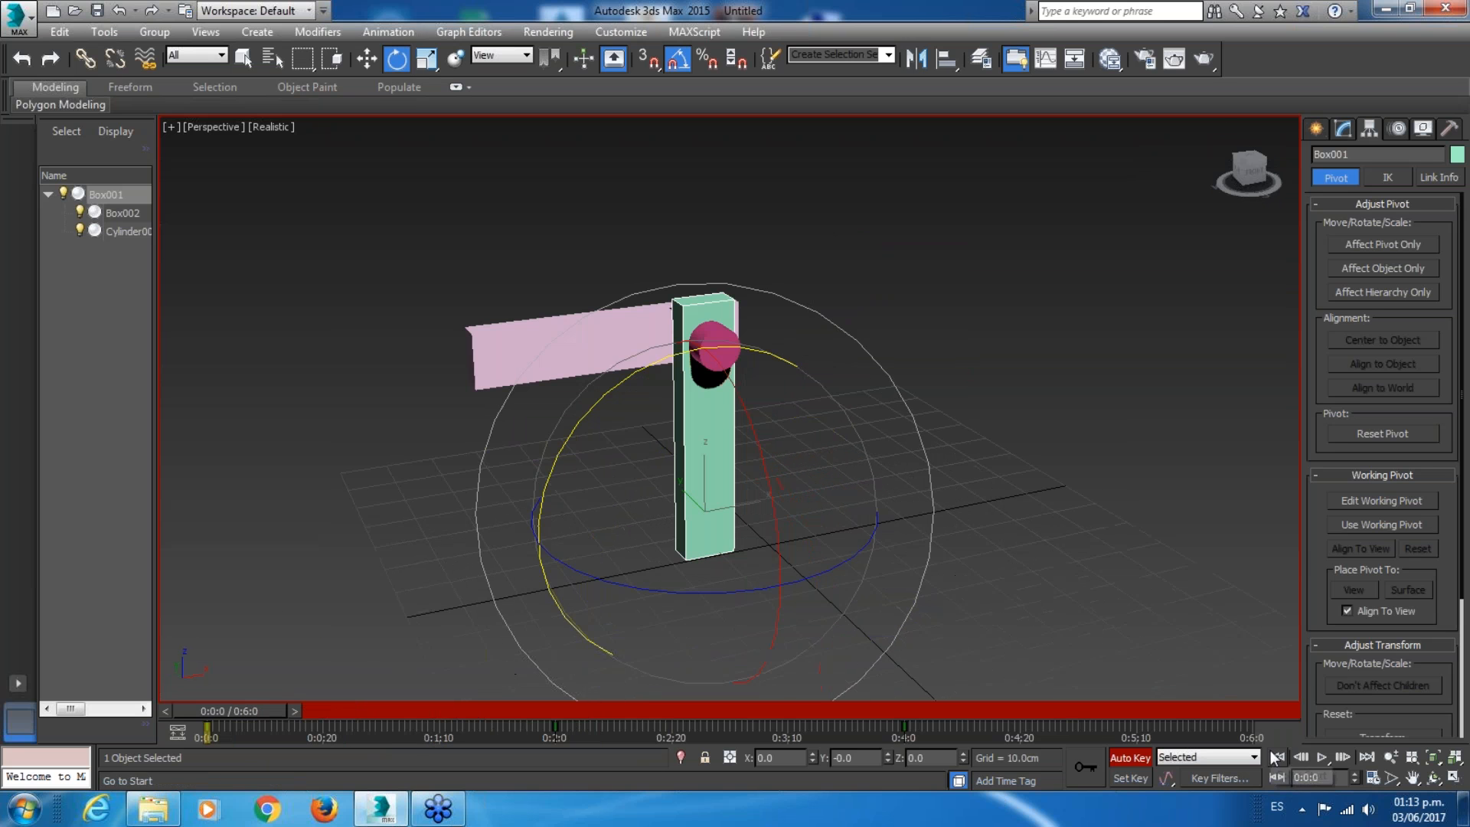
pyautogui.click(1325, 760)
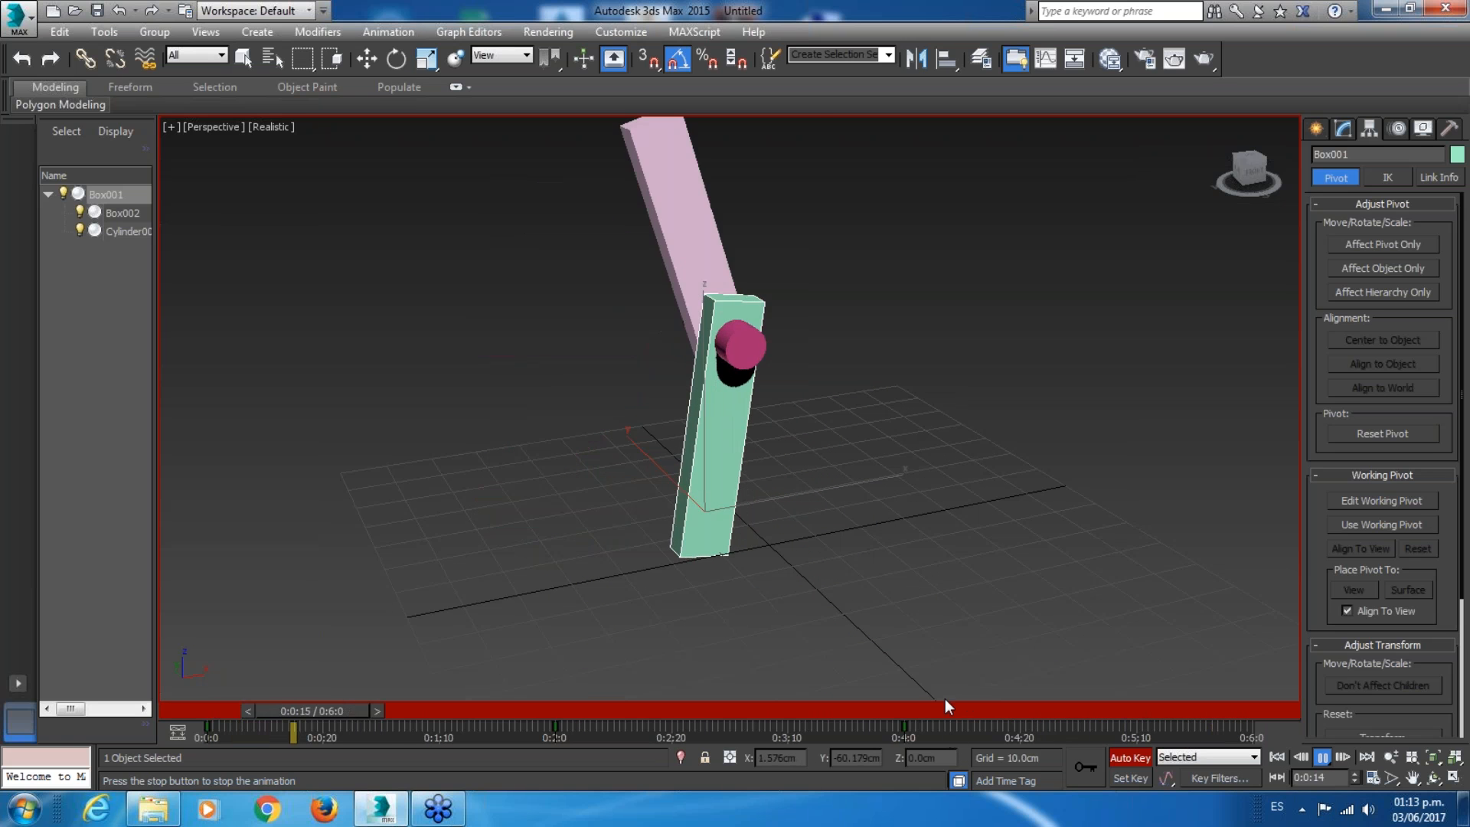
# Rotate Box001 back upright about Y at 0:6:0 to record its final key.
pyautogui.click(976, 710)
pyautogui.moveTo(977, 707); pyautogui.dragTo(1230, 705)
pyautogui.press('e')
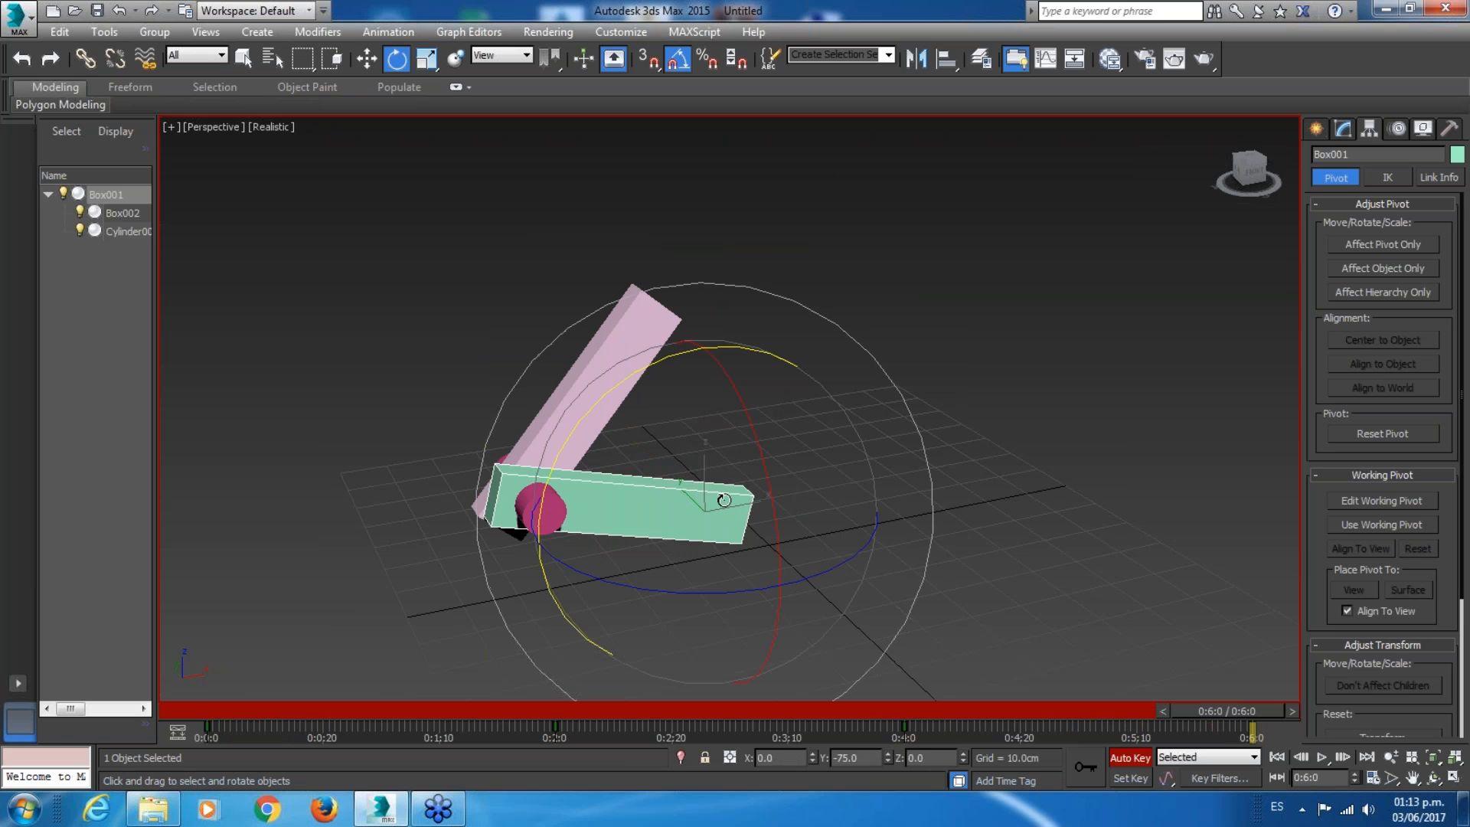
pyautogui.moveTo(605, 406); pyautogui.dragTo(658, 385)
# Record Y rotation keys for Box002 of about -71.8 degrees at 0:4:16 and 90 degrees at 0:6:0.
pyautogui.click(761, 407)
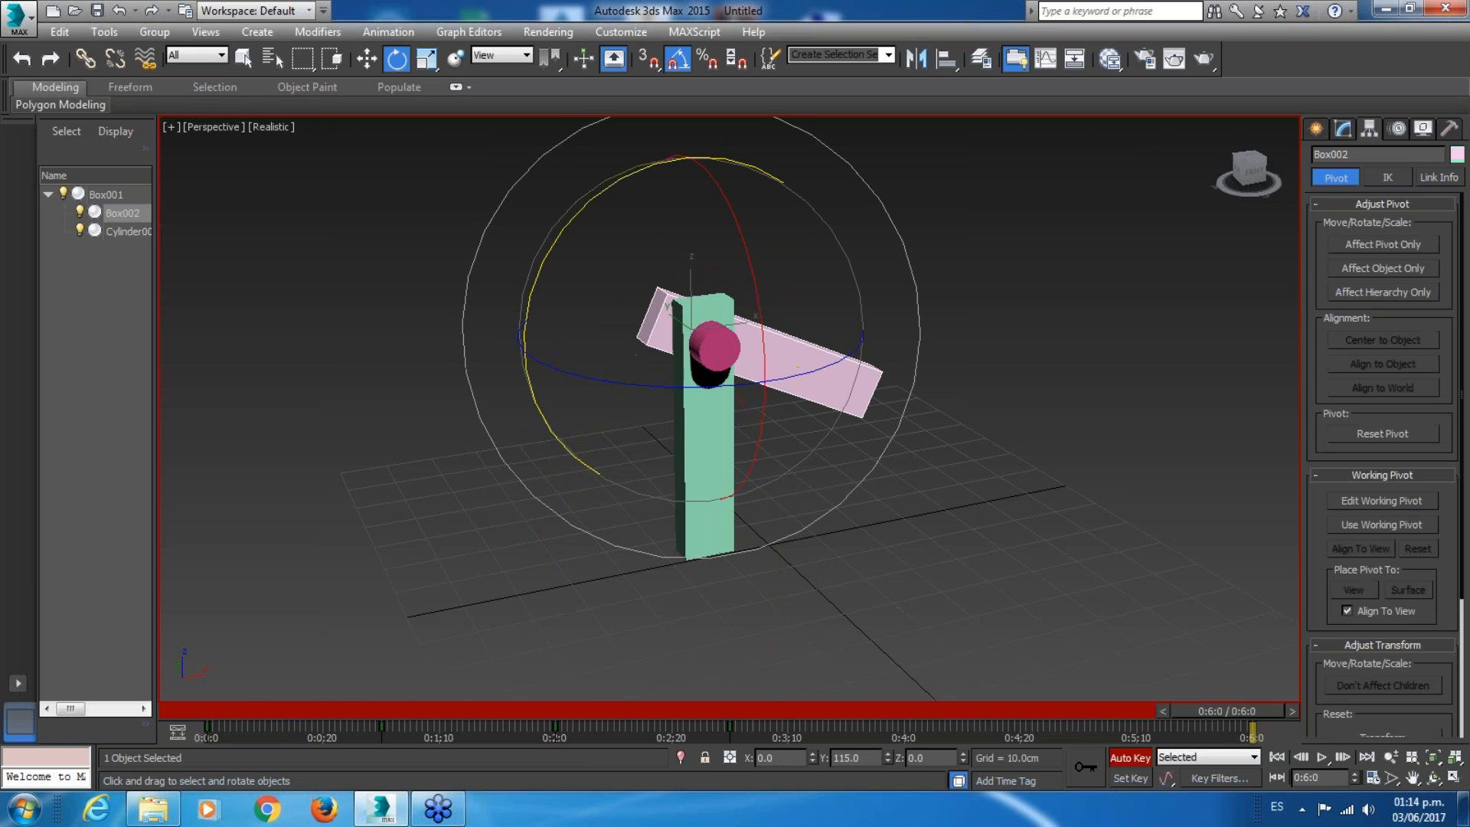
pyautogui.moveTo(1100, 716); pyautogui.dragTo(964, 707)
pyautogui.press('e')
pyautogui.moveTo(455, 308); pyautogui.dragTo(488, 482)
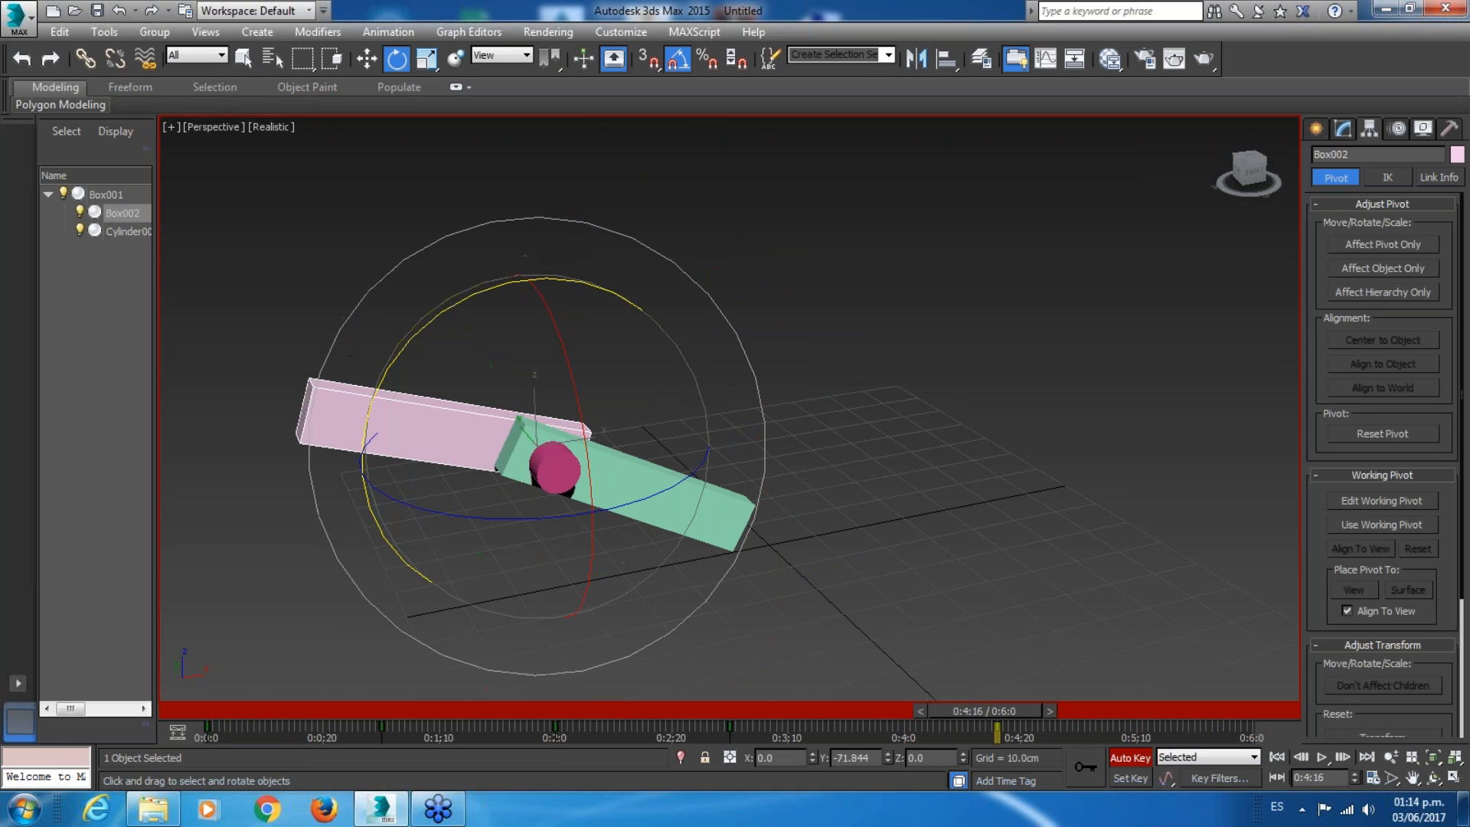
pyautogui.moveTo(987, 712); pyautogui.dragTo(1225, 709)
pyautogui.moveTo(533, 322); pyautogui.dragTo(584, 308)
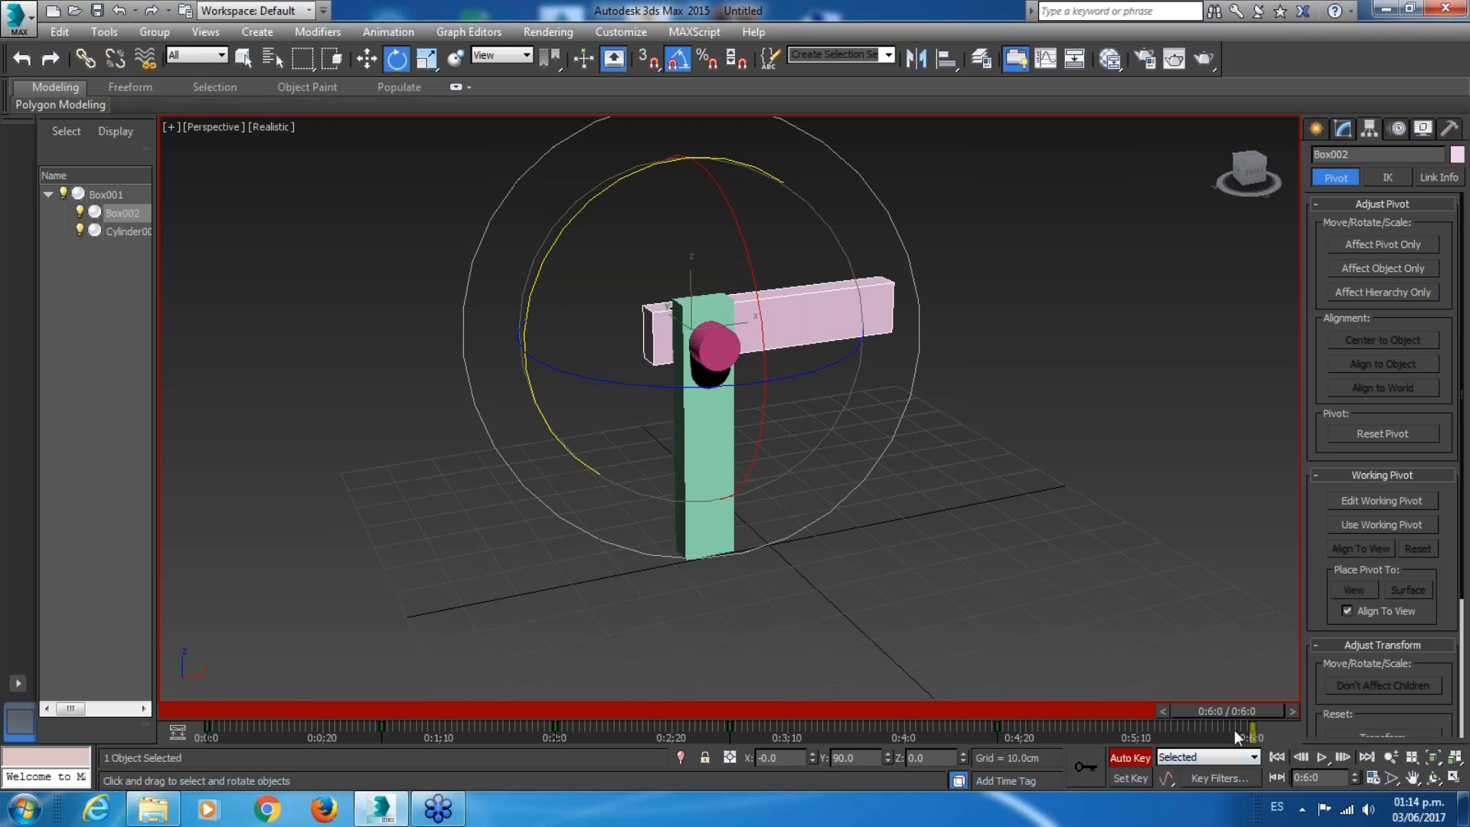
# Play the complete linkage animation from the first frame, stop it, and clear the selection.
pyautogui.click(1275, 758)
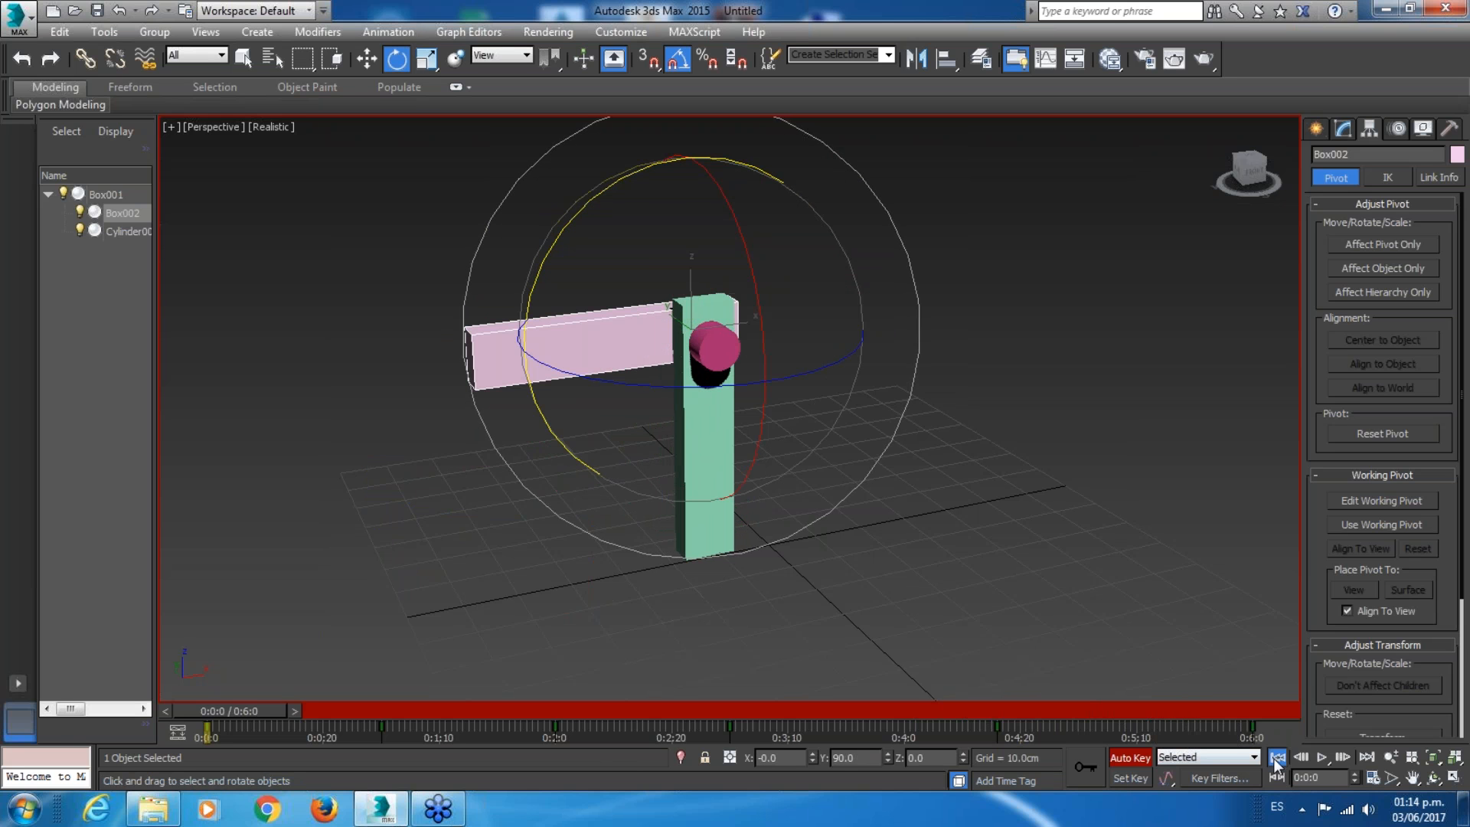
pyautogui.click(1322, 756)
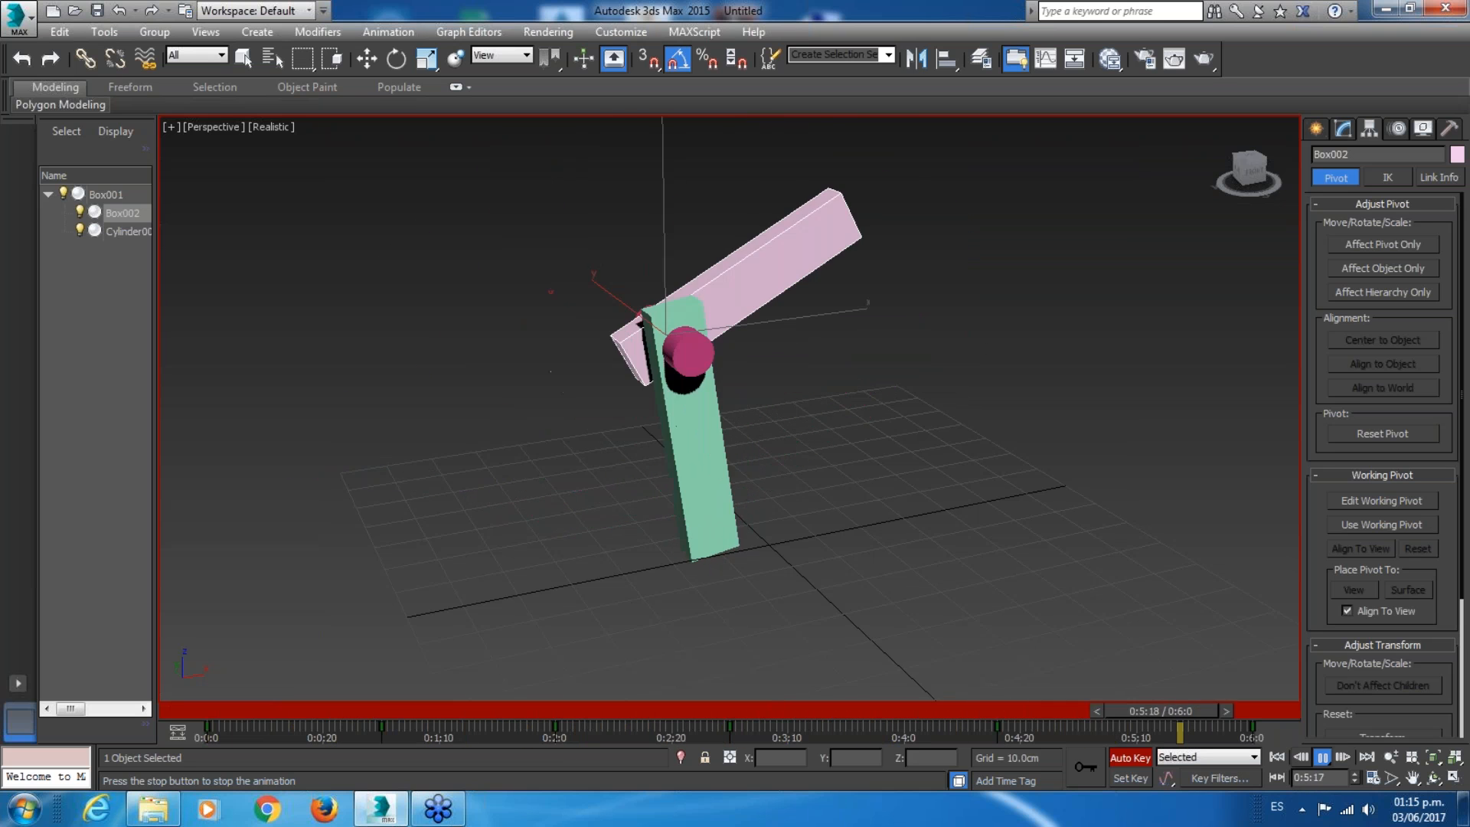
pyautogui.press('w')
pyautogui.press('/')
pyautogui.click(826, 513)
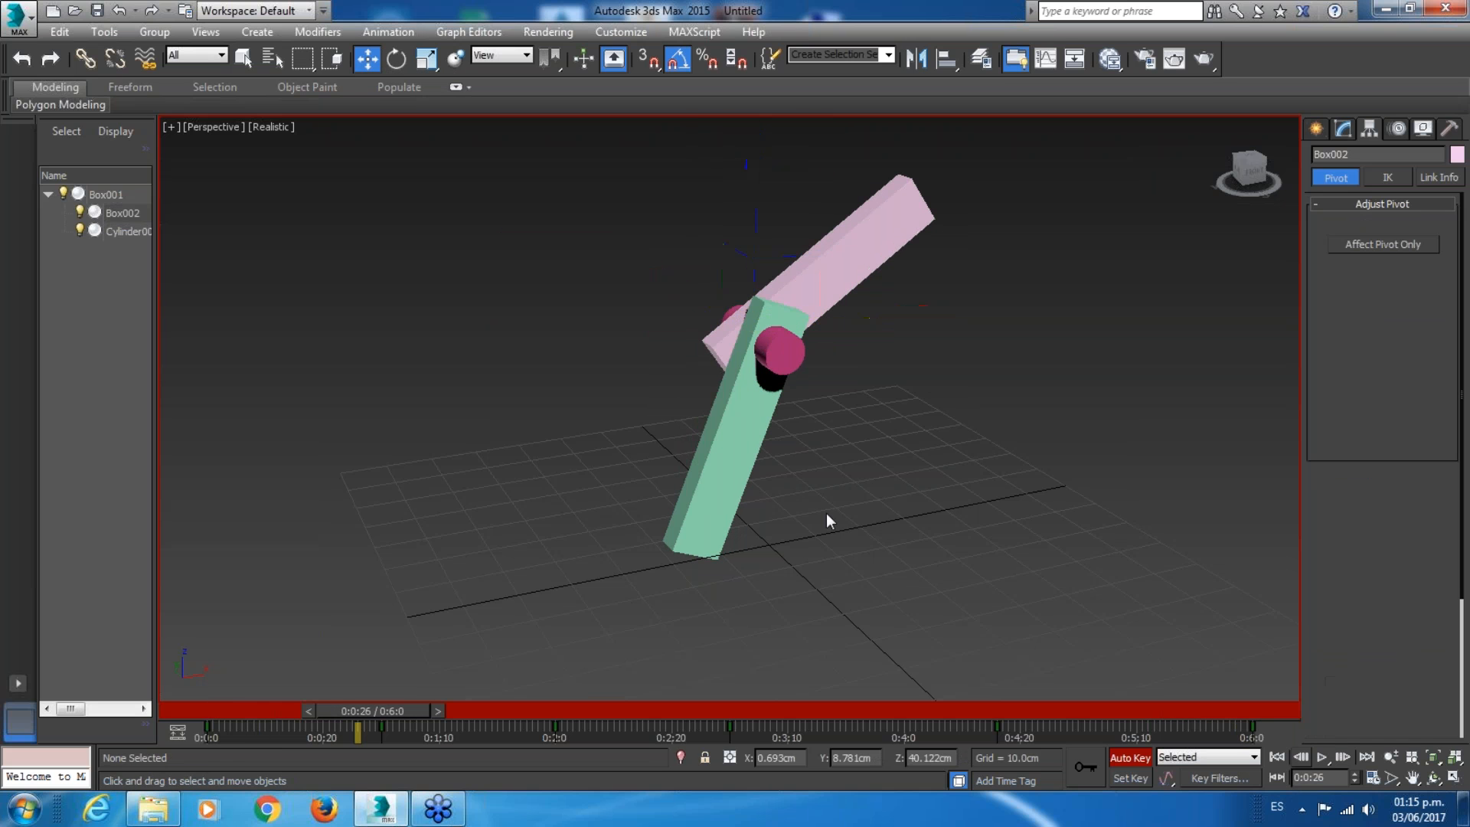
# Select Box001, Box002 and the cylinder pin in turn to compare their keys, and replay the animation from the start.
pyautogui.click(727, 467)
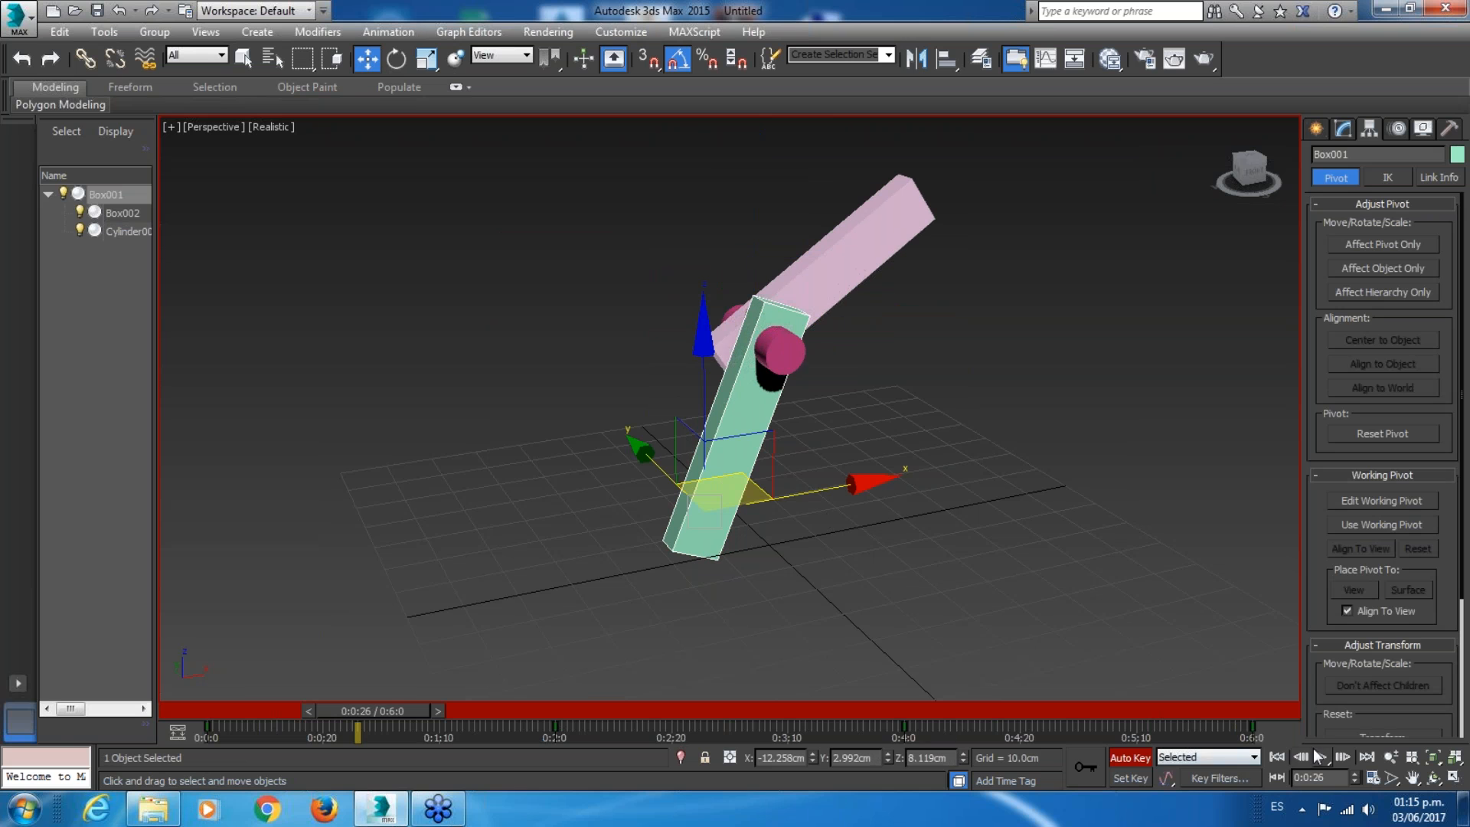
pyautogui.click(879, 204)
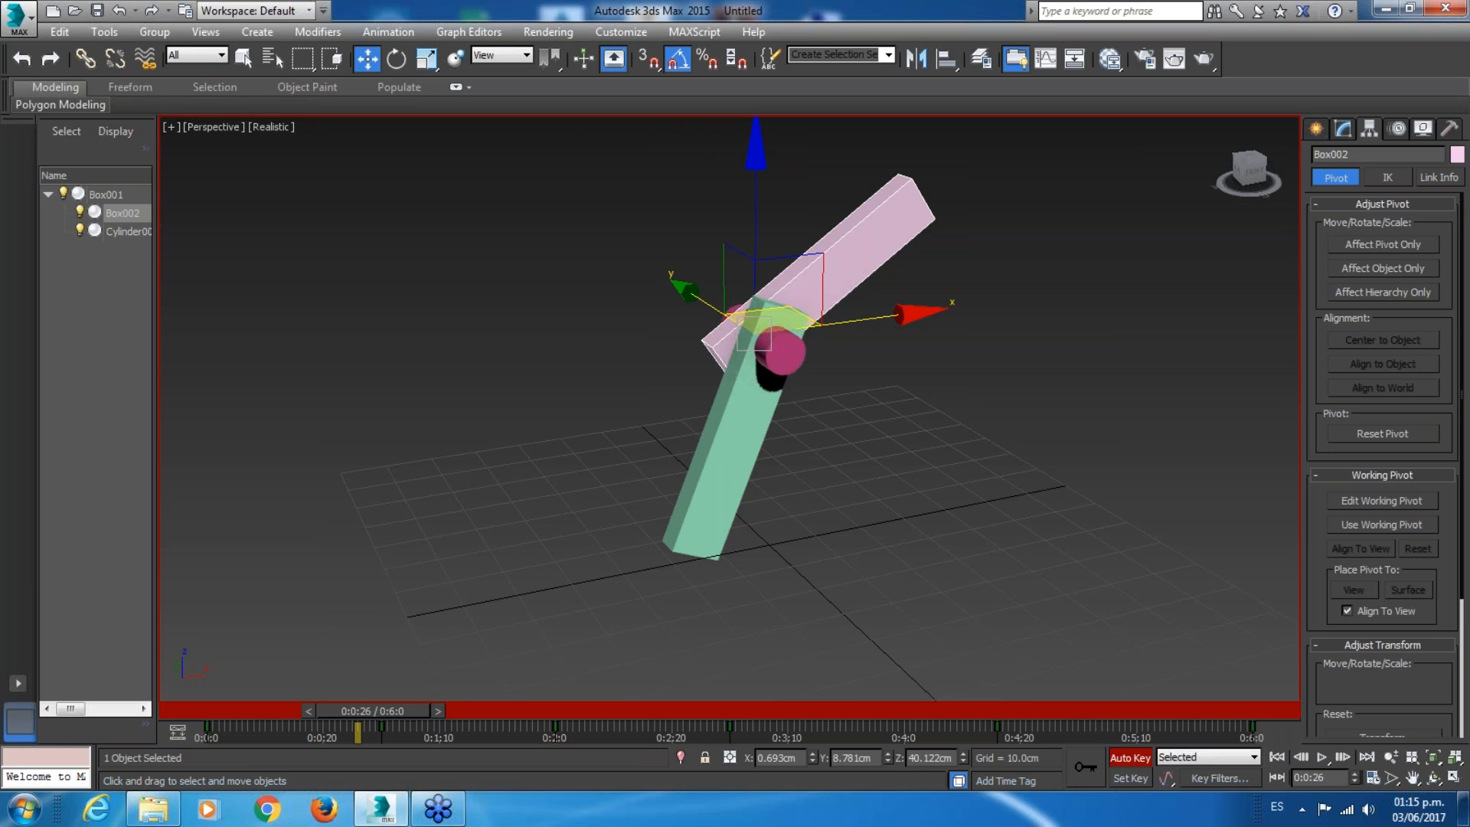
pyautogui.click(788, 361)
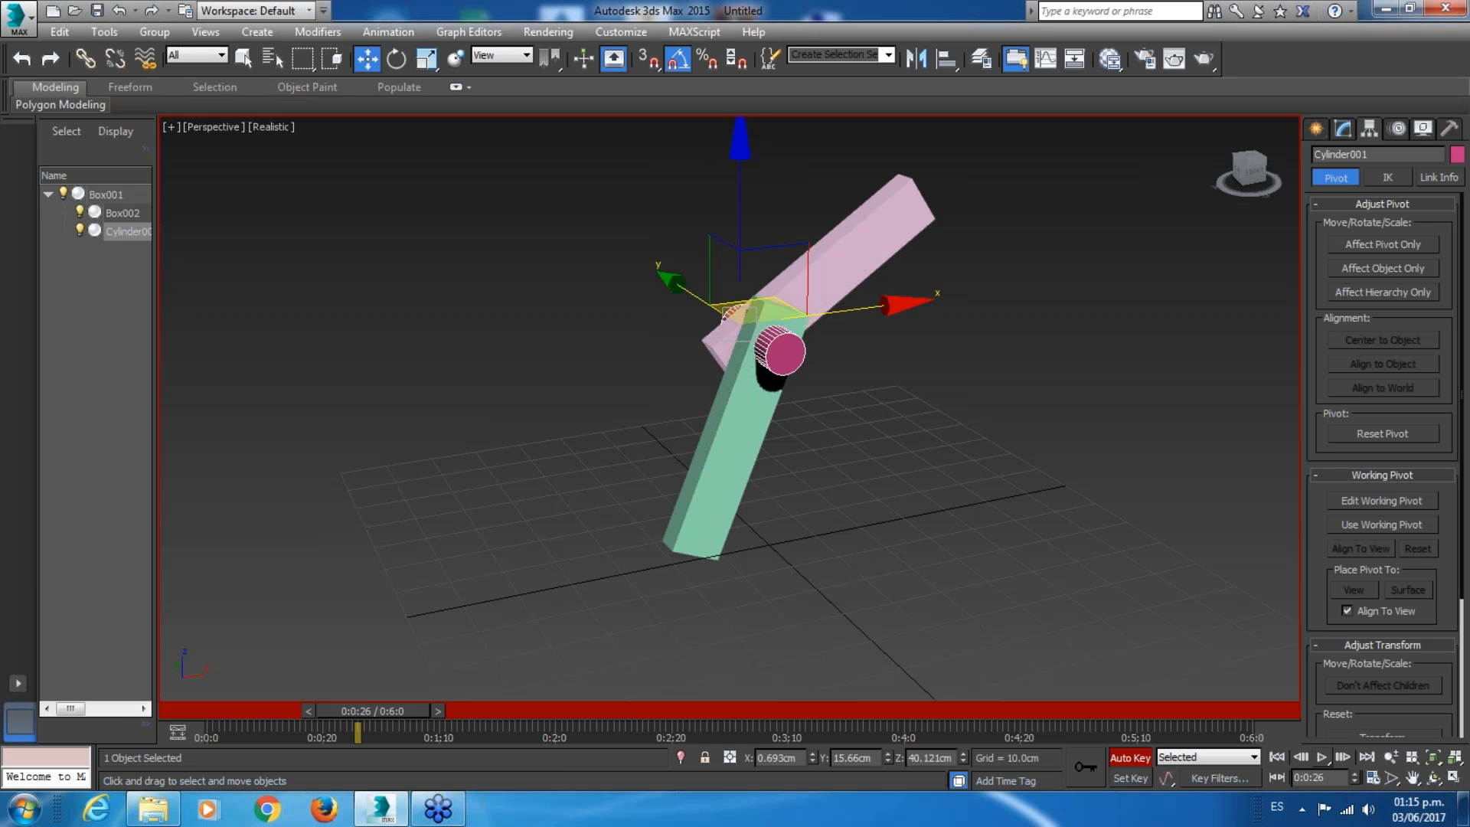
pyautogui.click(1277, 757)
pyautogui.click(1324, 757)
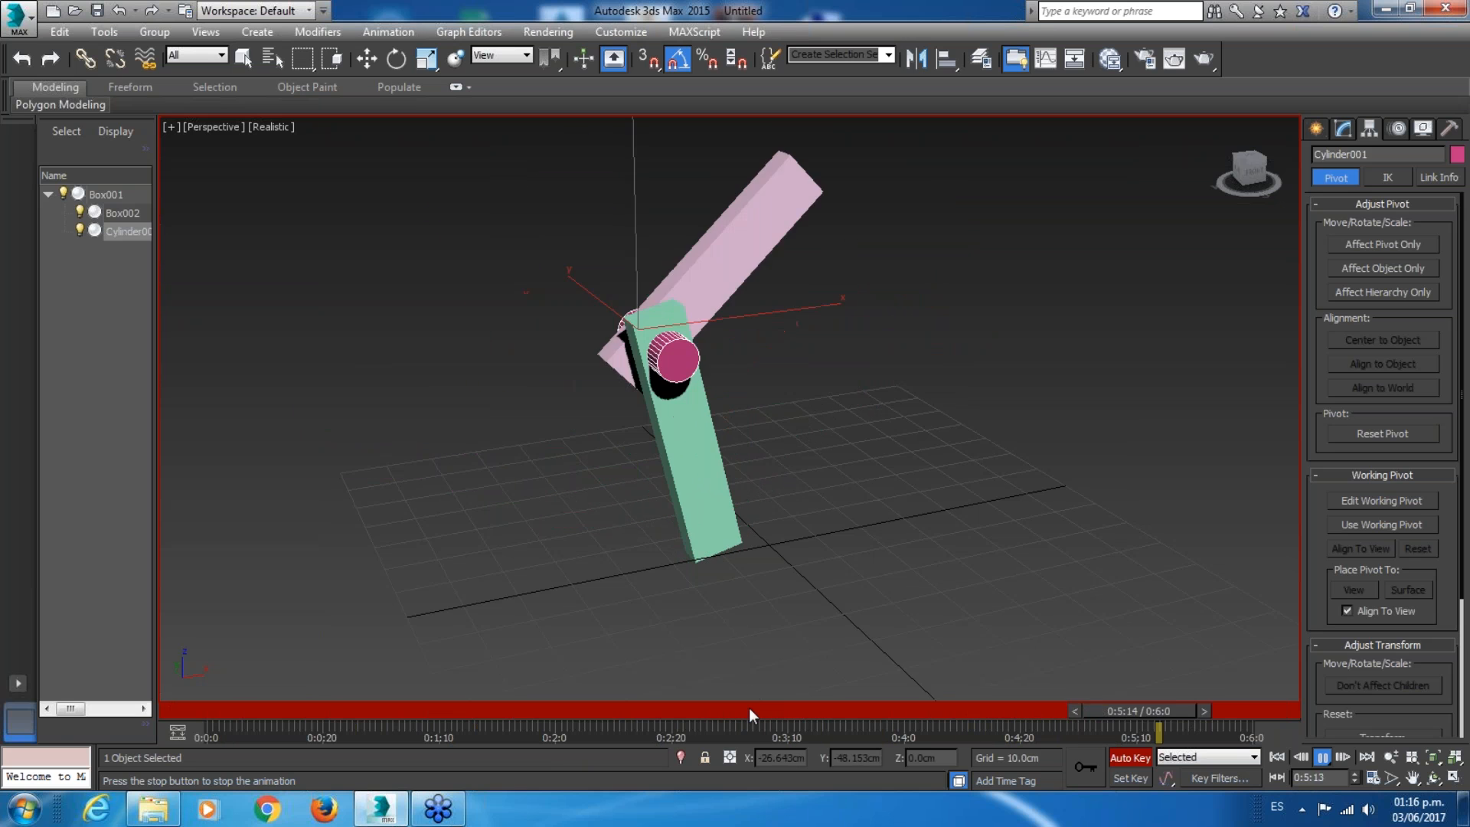
# Stop the animation playback and save the linkage scene as jerarquias in the scenes folder.
pyautogui.click(559, 710)
pyautogui.click(95, 10)
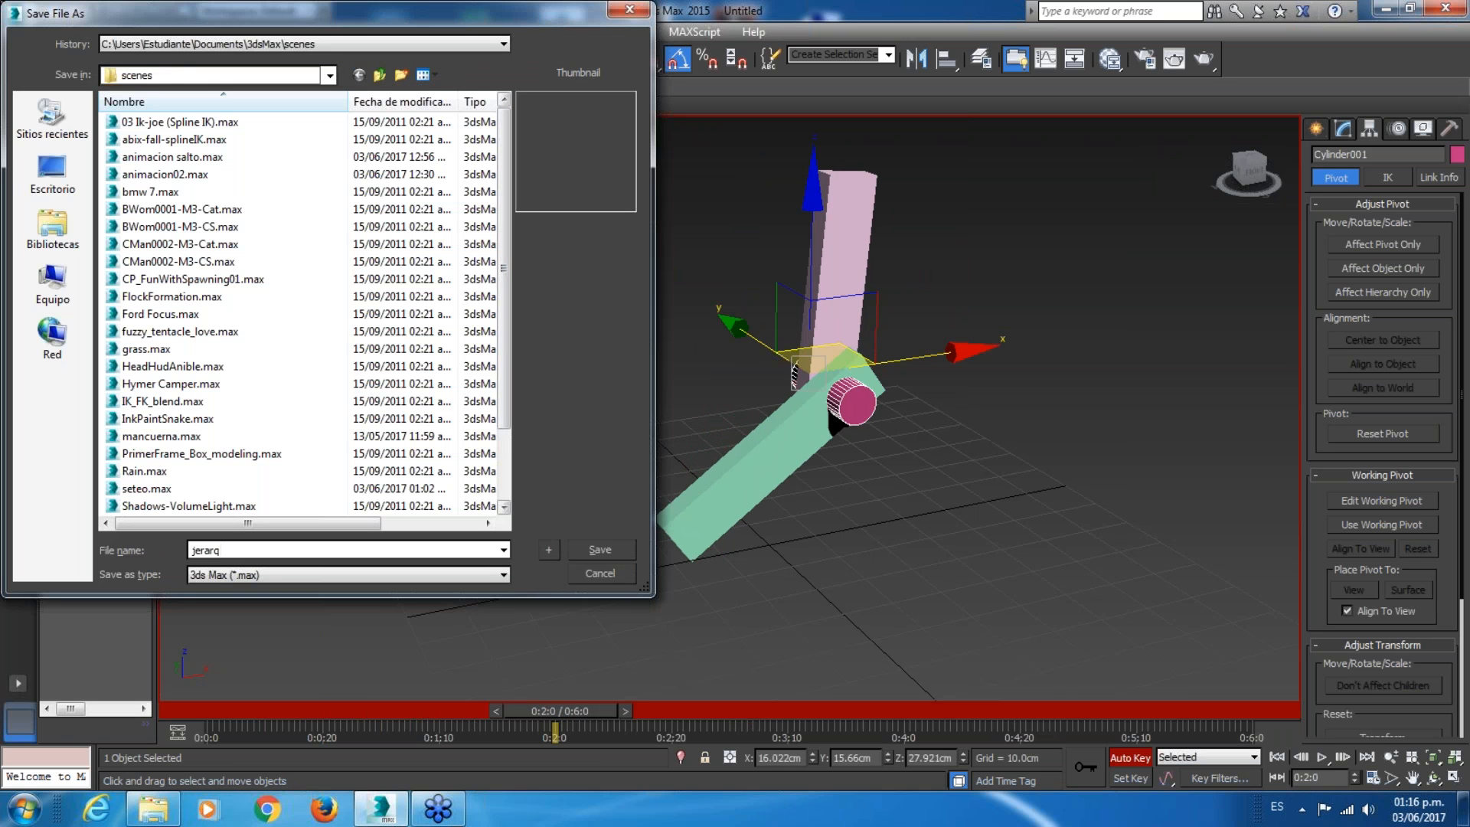
pyautogui.write('jerarquias')
pyautogui.press('Return')
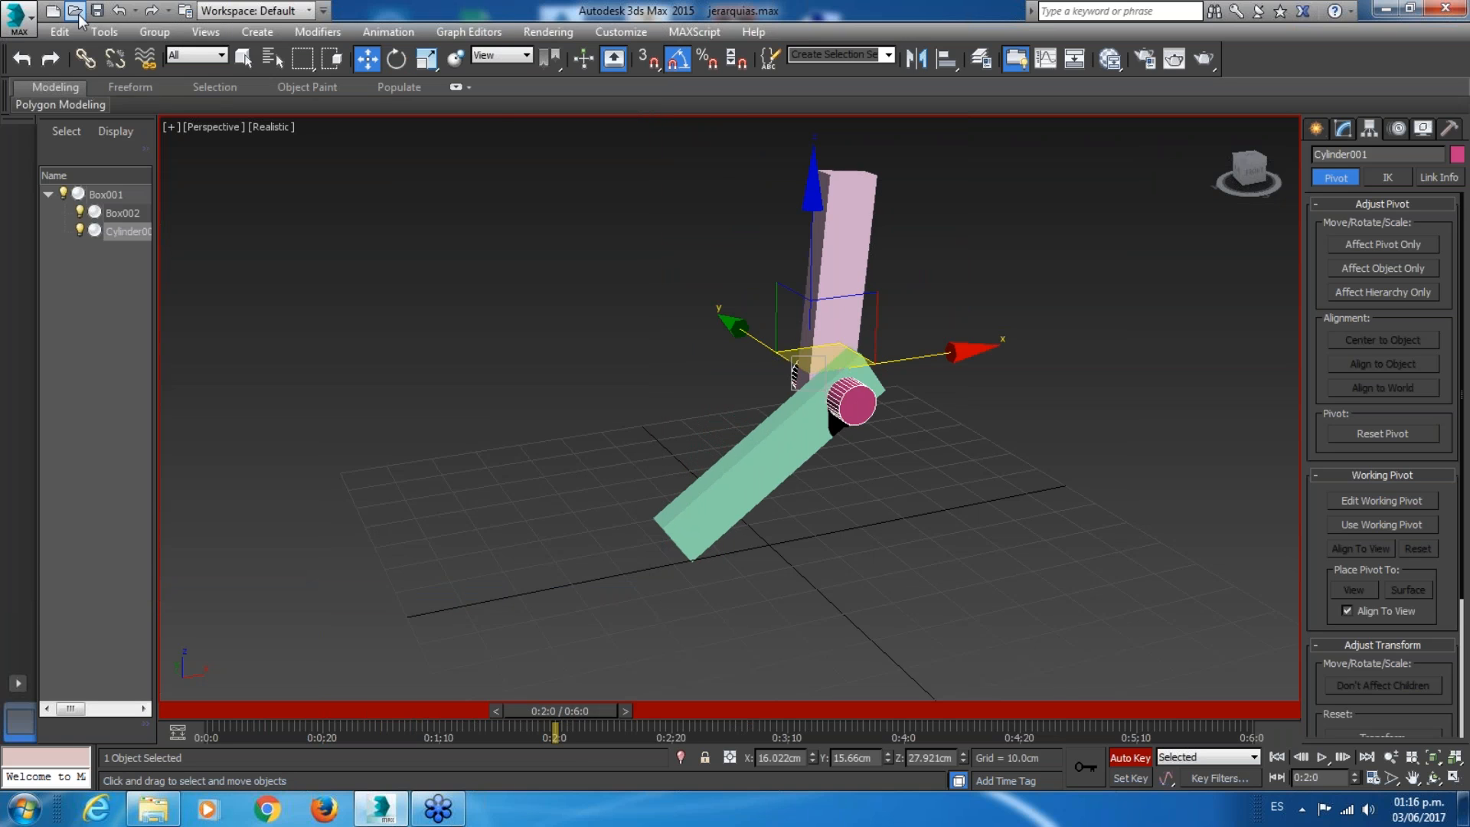
# Open helicoptero ruta.max from the D: drive, adopting the file's unit scale.
pyautogui.click(75, 11)
pyautogui.click(327, 75)
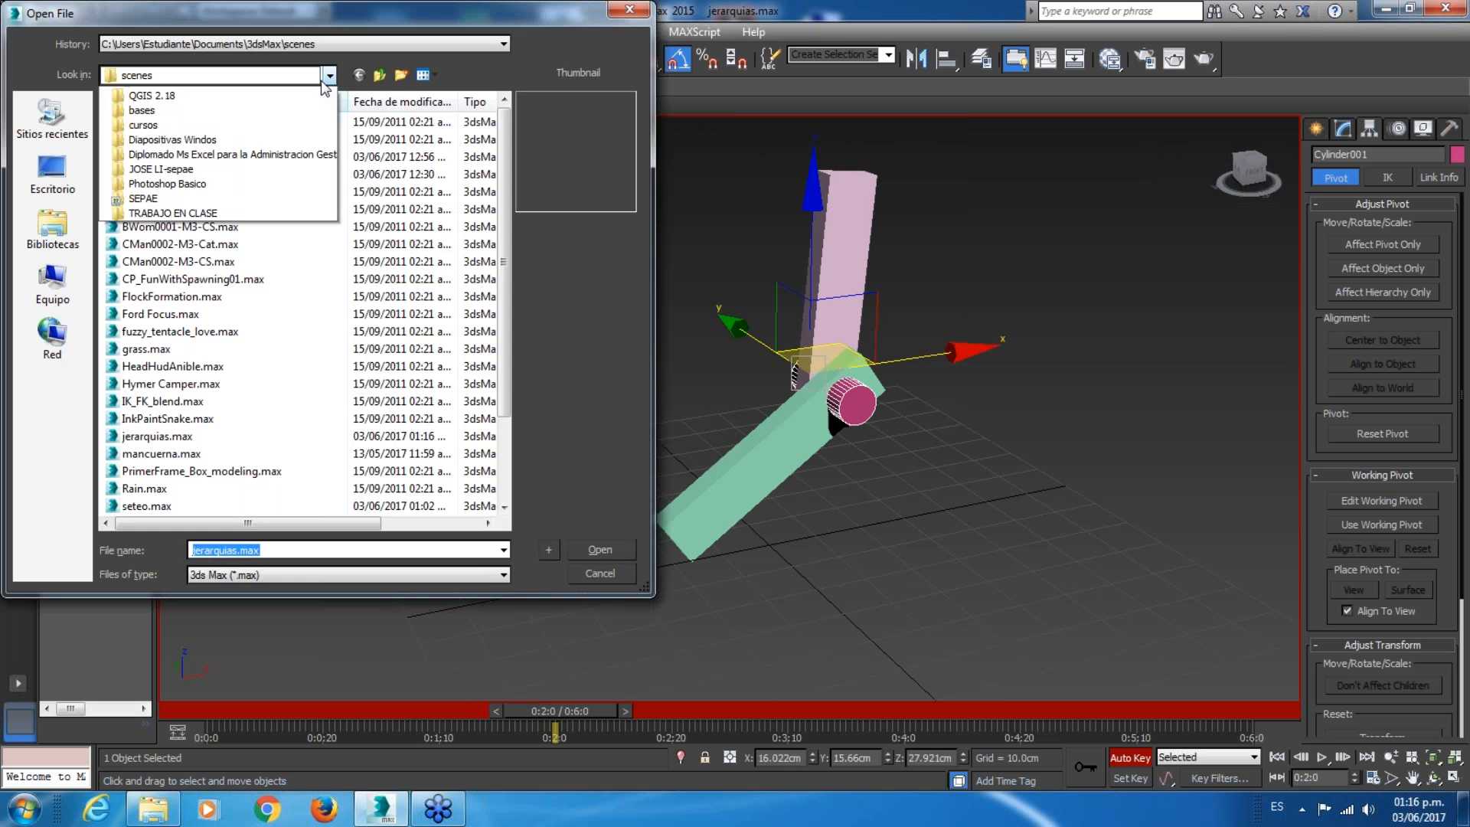
pyautogui.click(168, 242)
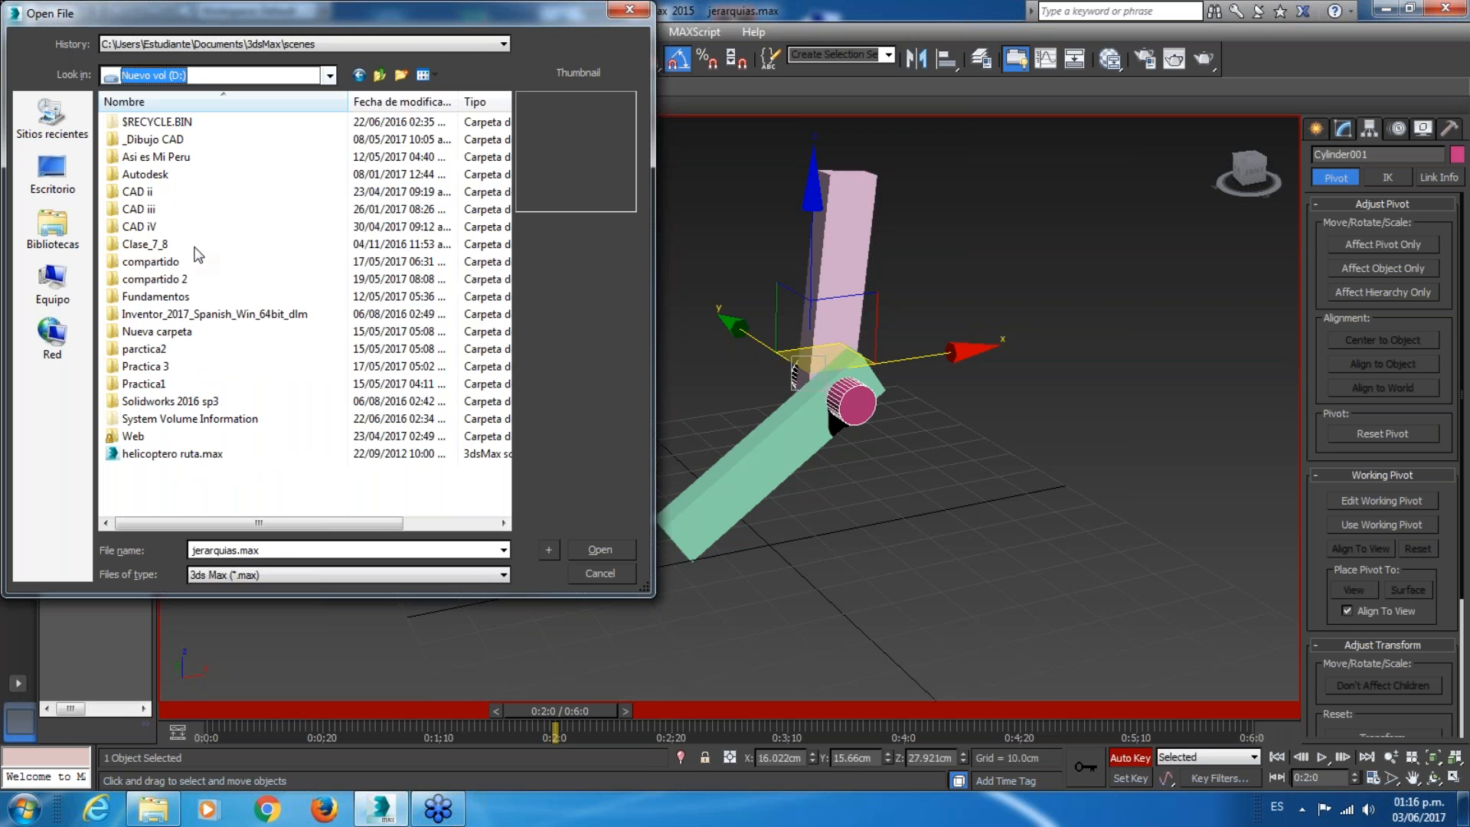
pyautogui.doubleClick(191, 453)
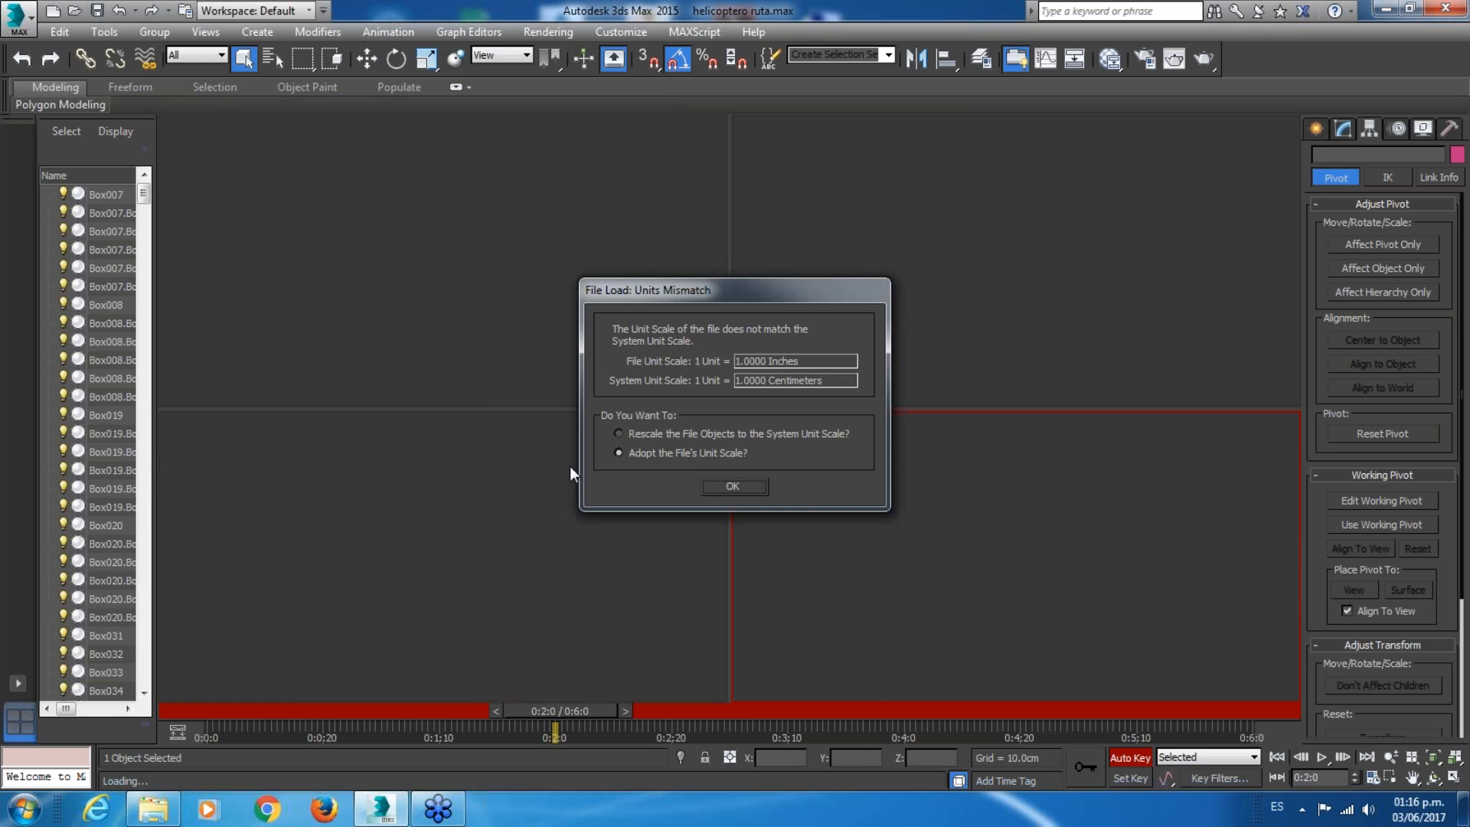
pyautogui.click(741, 486)
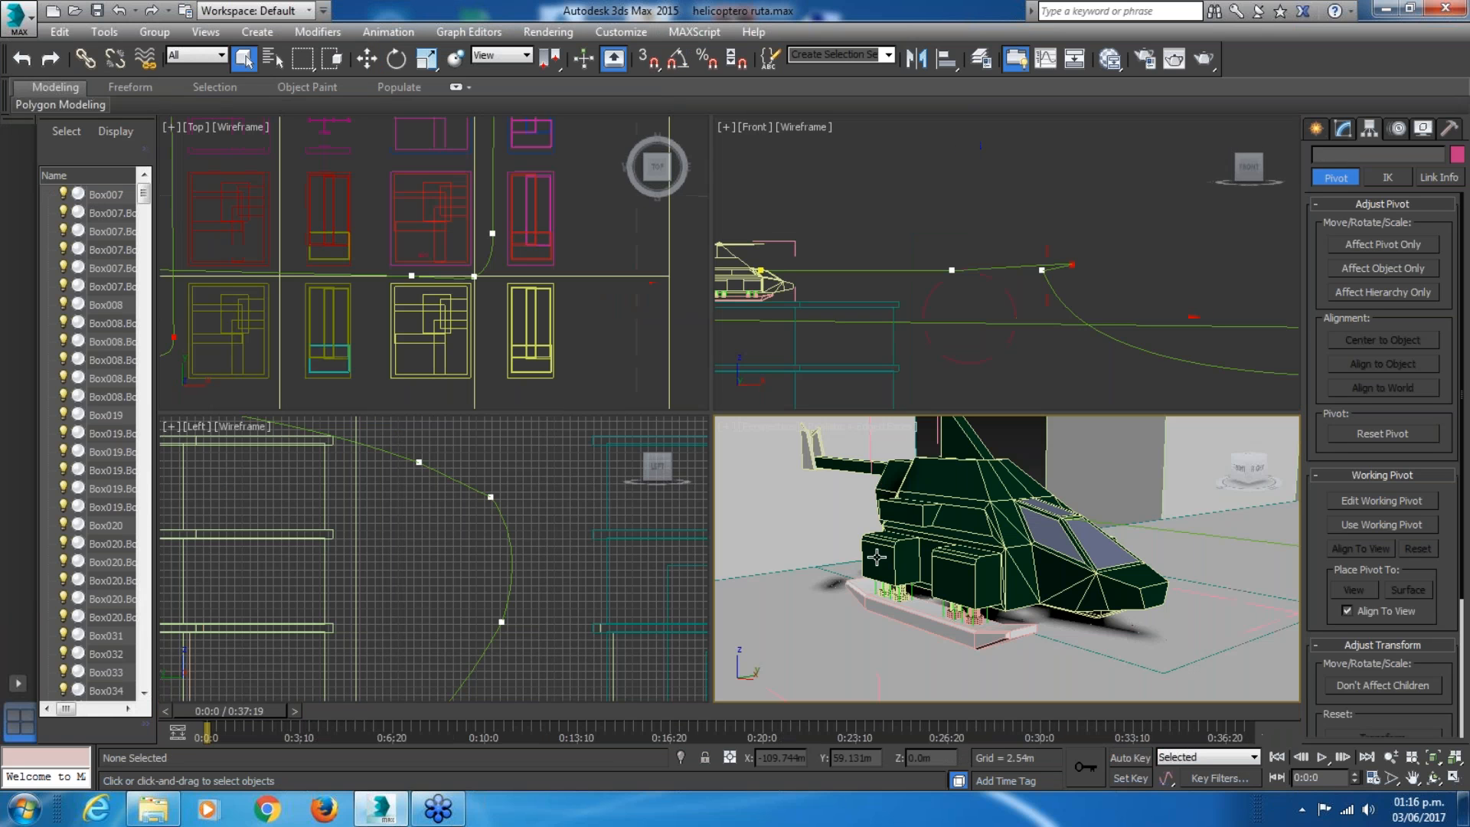
# Scrub the animation to its last frame and maximize the Perspective viewport with the whole helicopter in view.
pyautogui.moveTo(246, 710); pyautogui.dragTo(1302, 673)
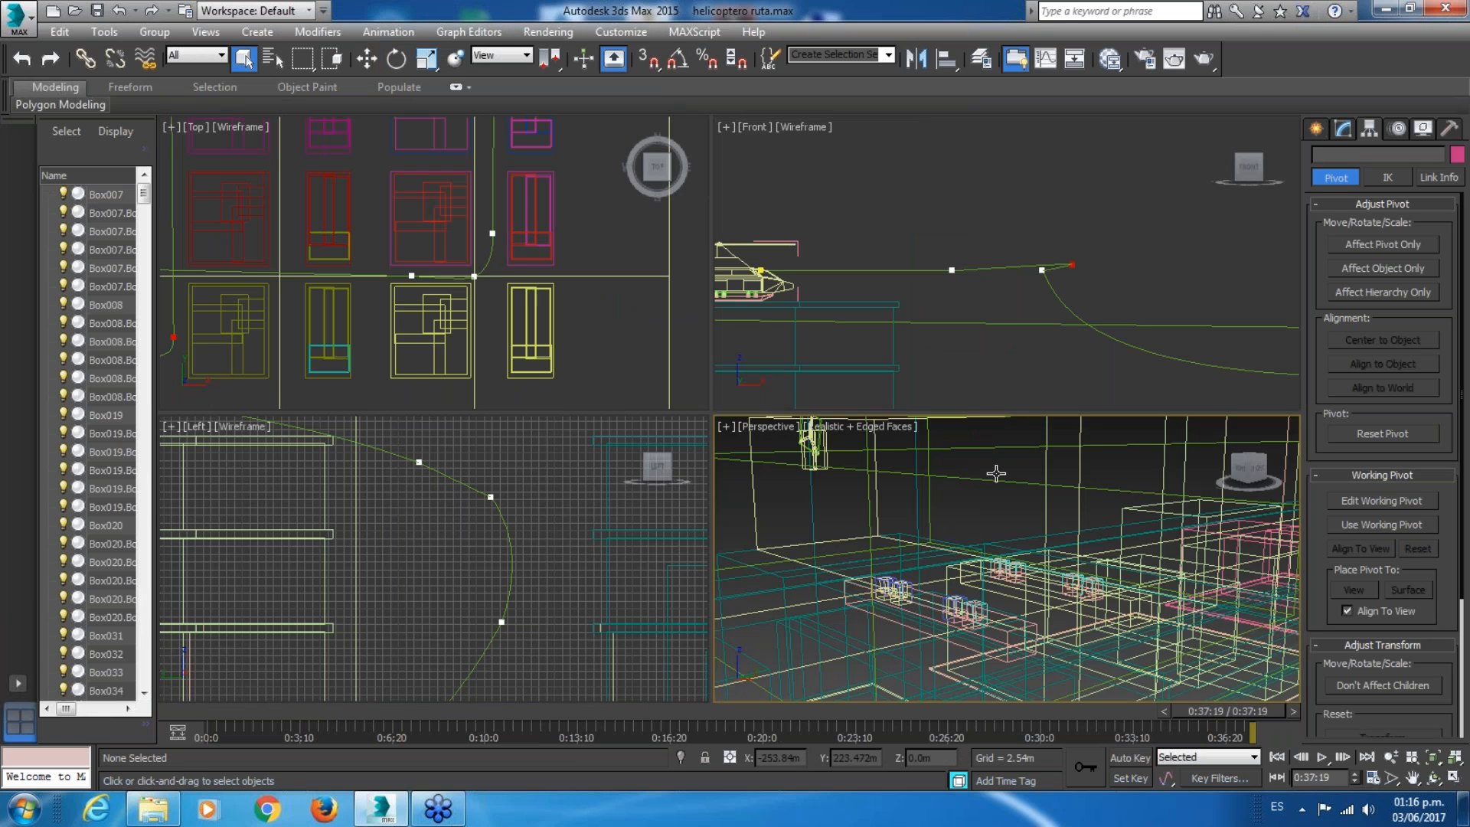
pyautogui.click(1457, 778)
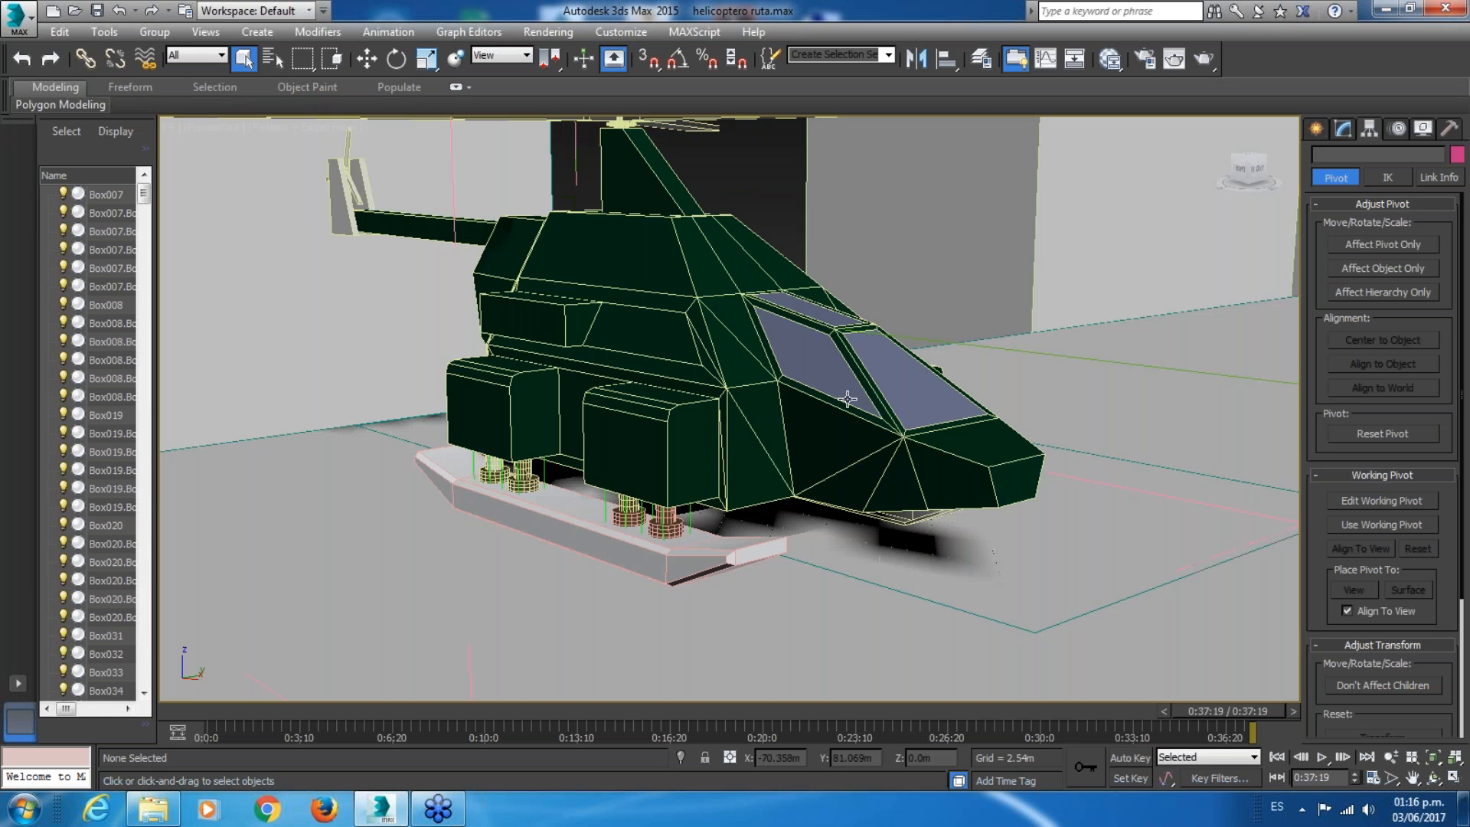
pyautogui.scroll(-3, 847, 398)
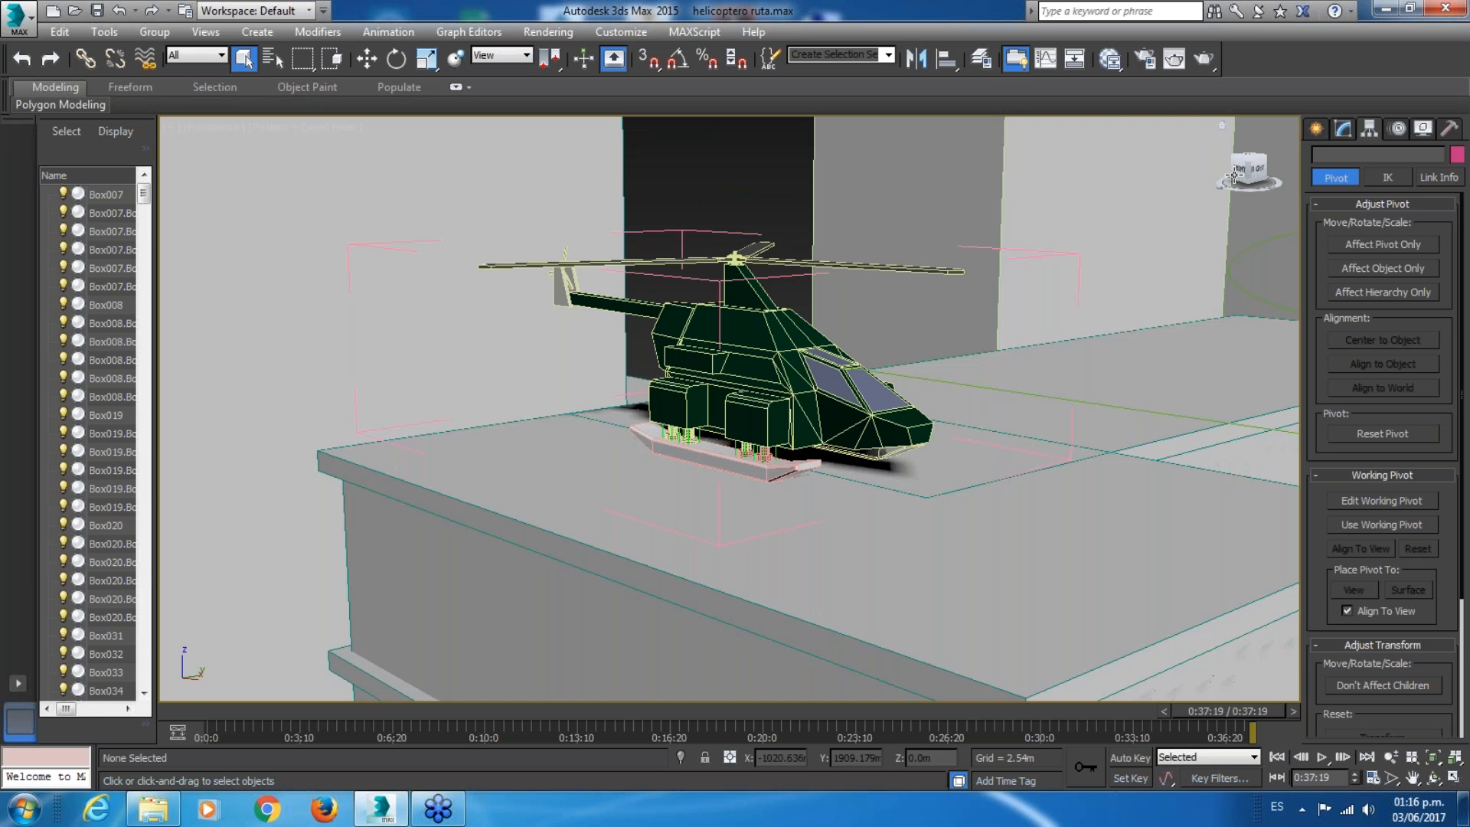
pyautogui.moveTo(1233, 175); pyautogui.dragTo(1244, 184)
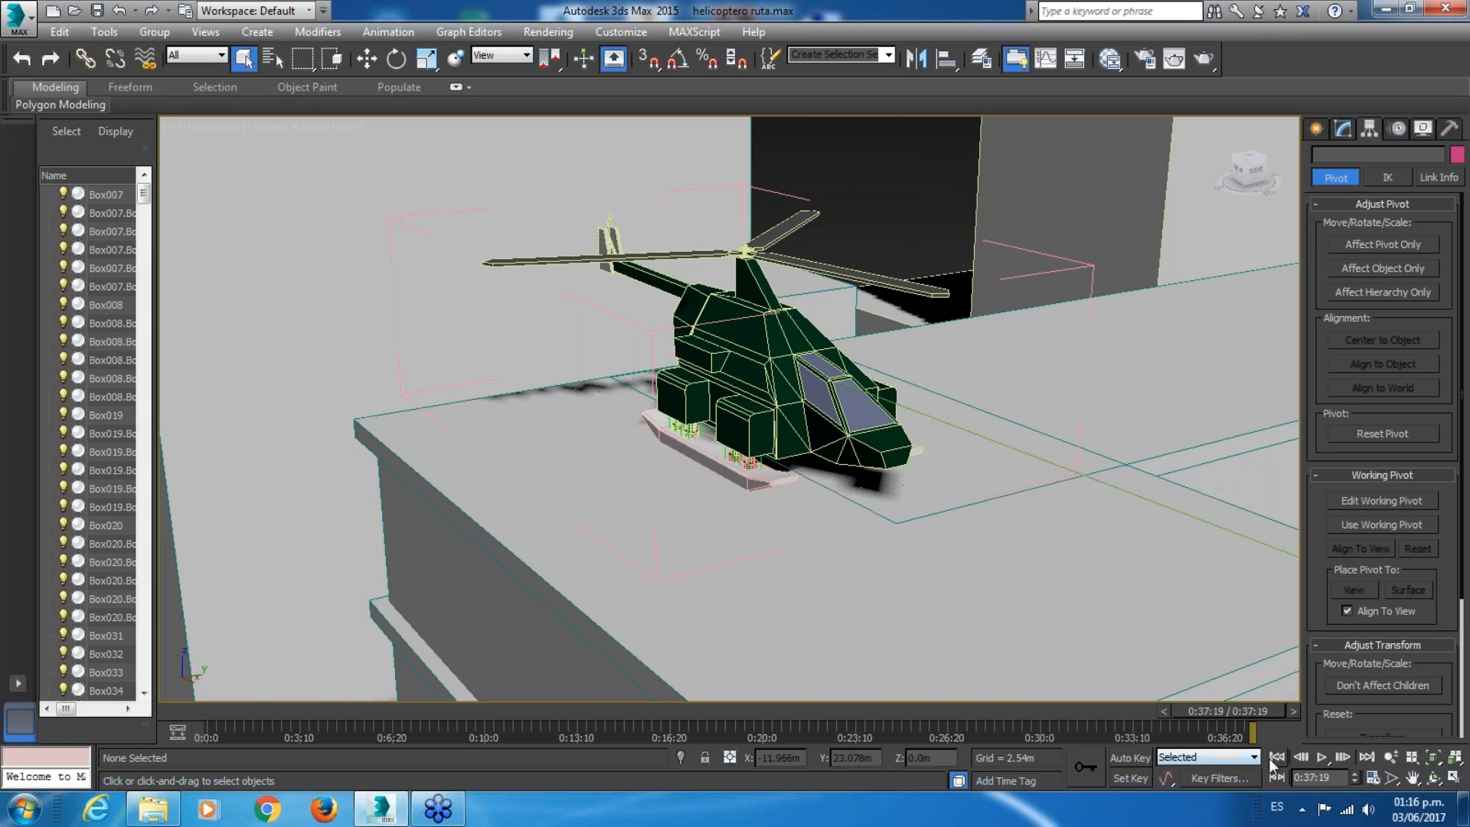
# Play the helicopter animation from the first frame and stop it.
pyautogui.click(1273, 756)
pyautogui.click(1320, 757)
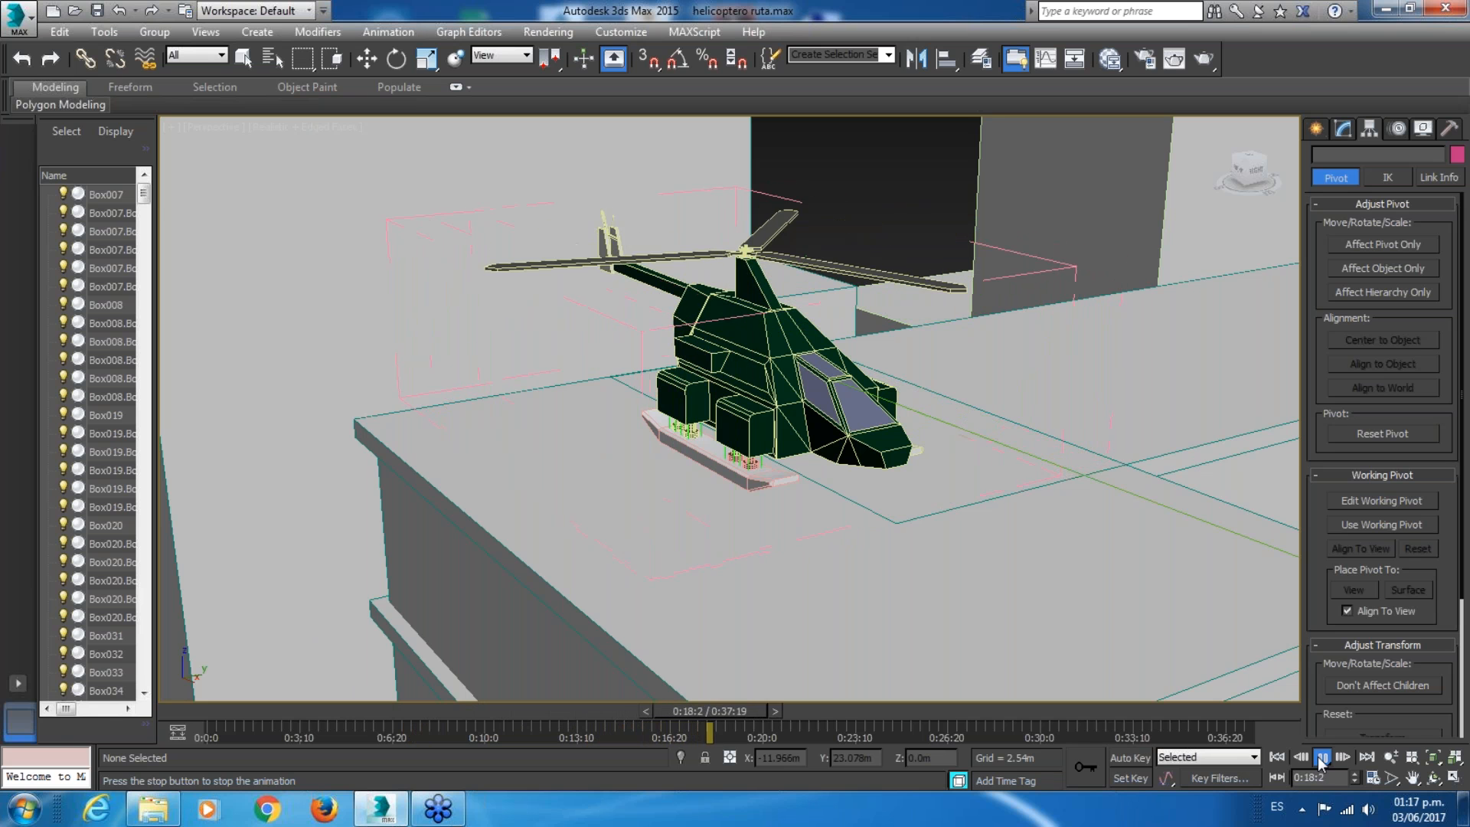
pyautogui.click(625, 714)
# Select the main rotor group helice grande and scrub through its early keys up to 0:4:17 to review the blade rotation.
pyautogui.click(806, 266)
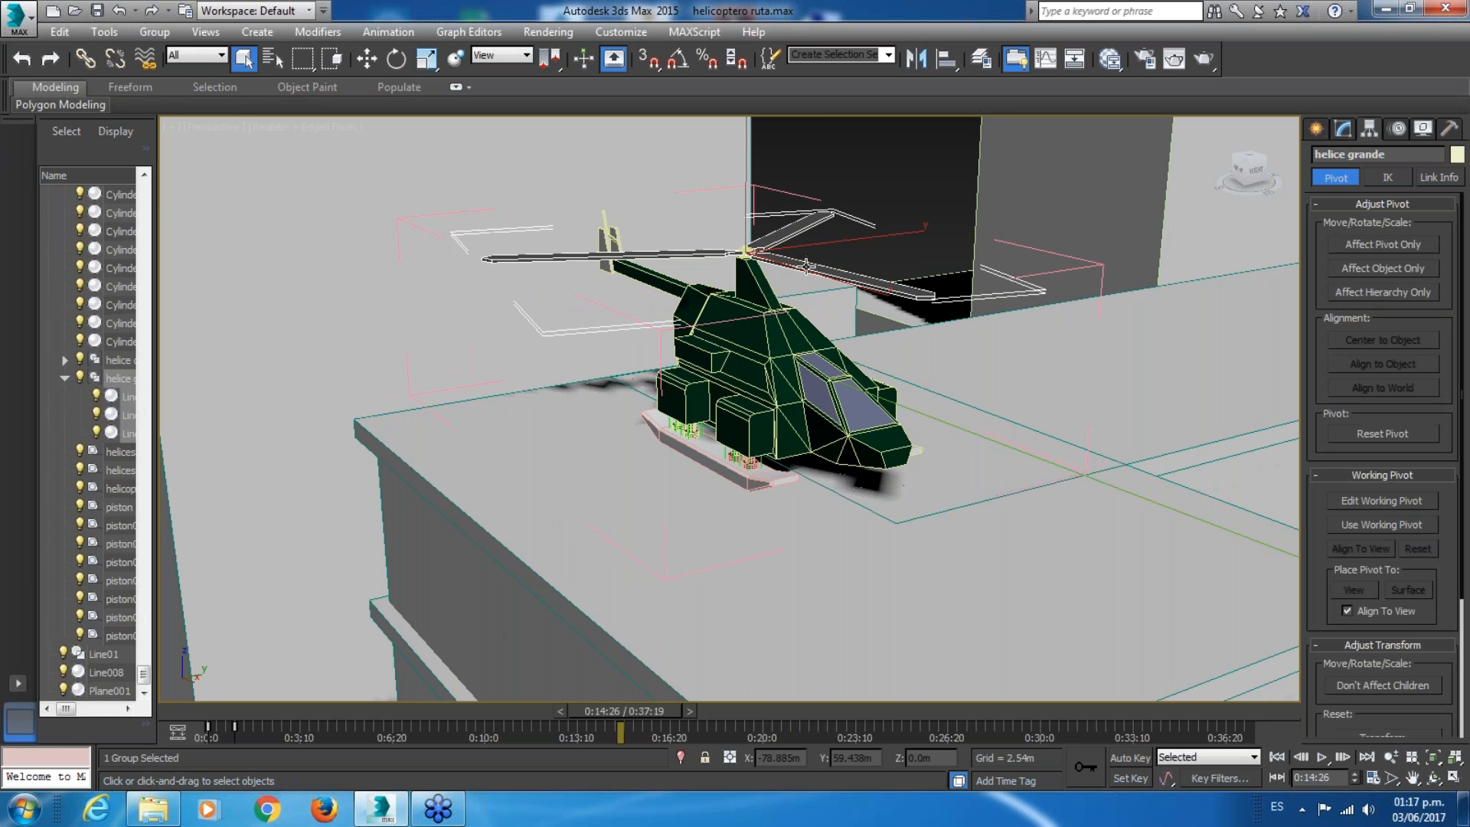
pyautogui.click(367, 58)
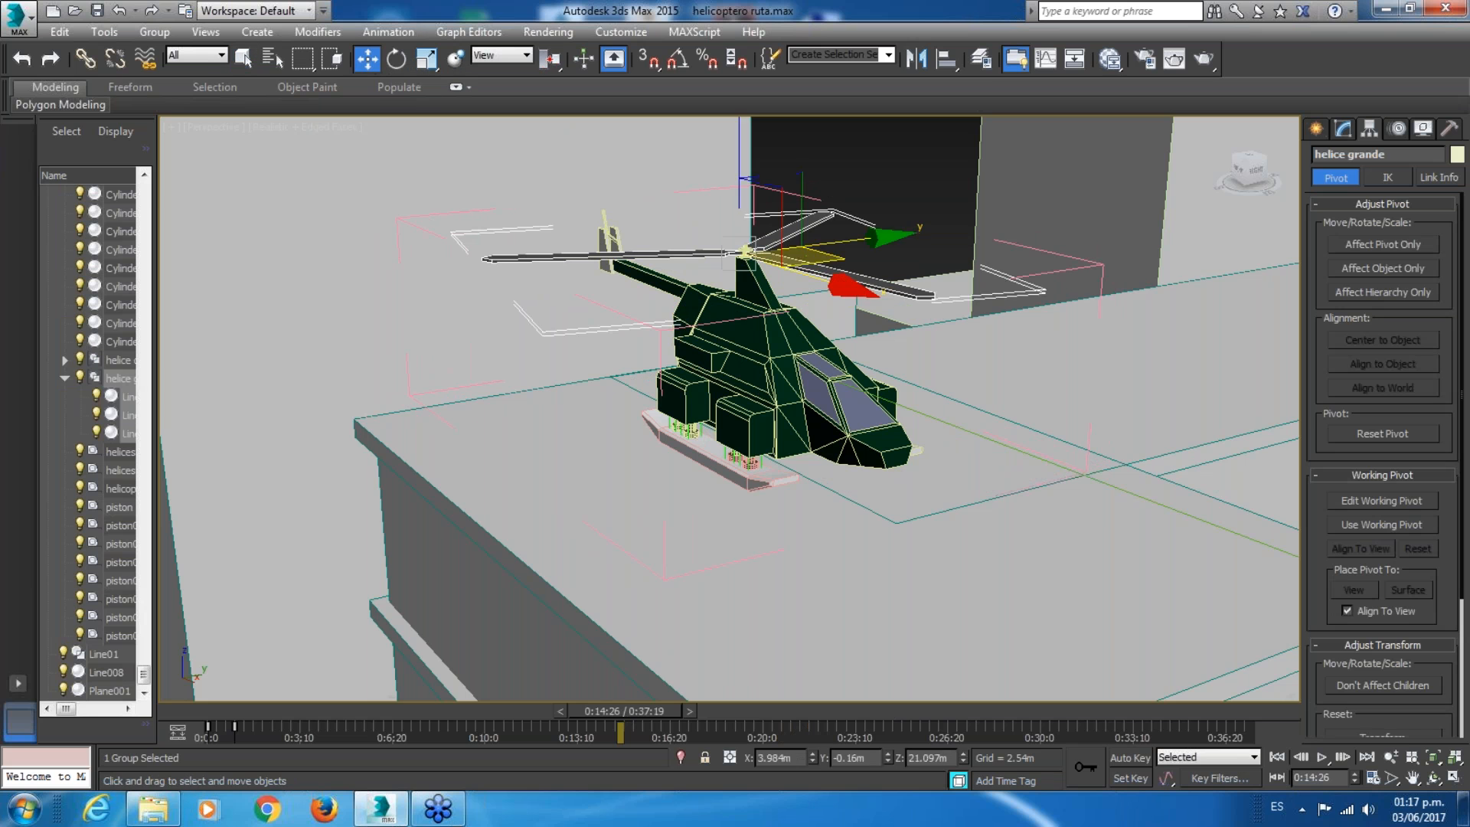
pyautogui.click(218, 738)
pyautogui.moveTo(268, 716); pyautogui.dragTo(219, 734)
pyautogui.press('w')
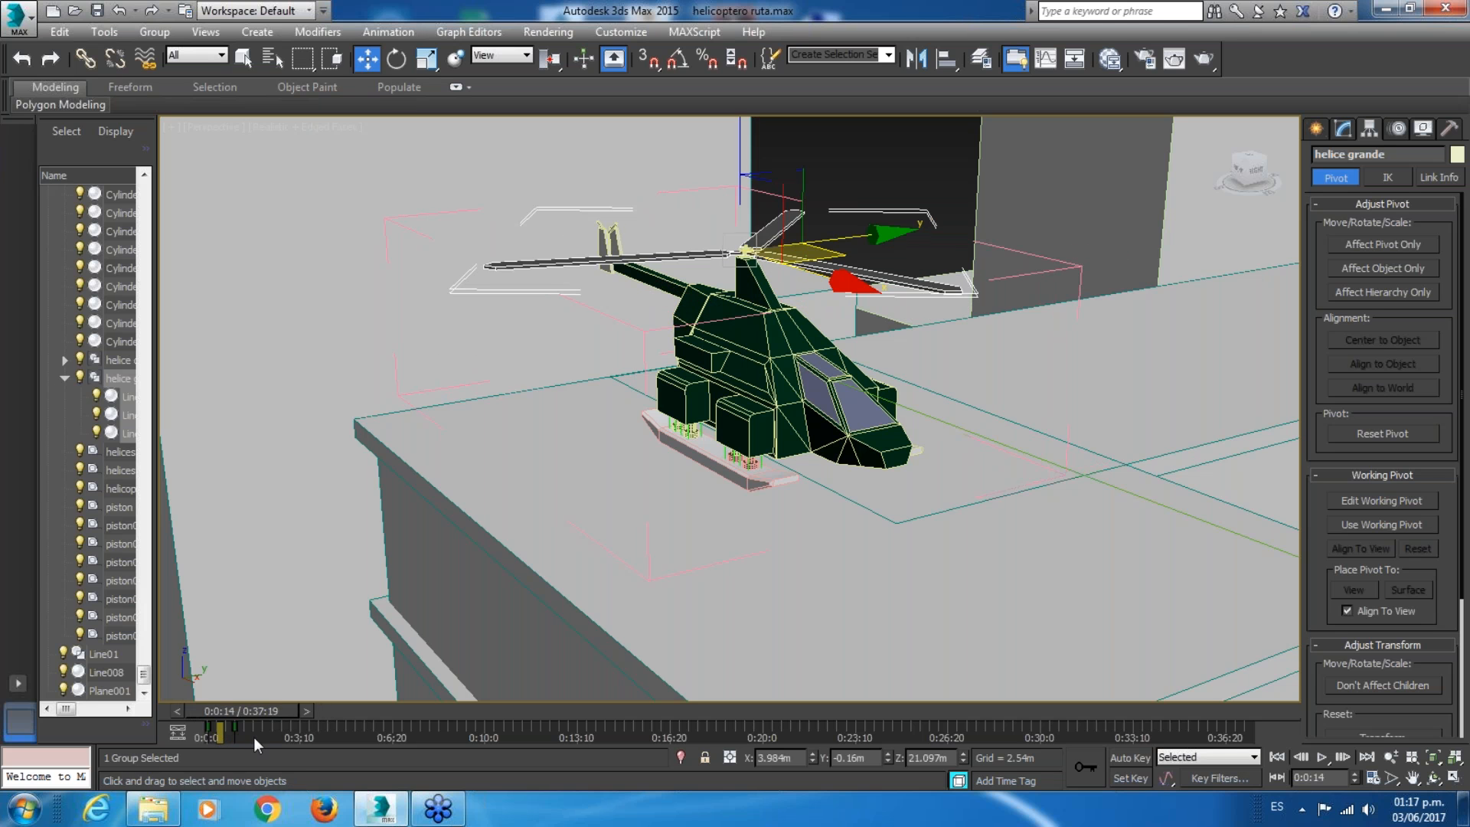
pyautogui.moveTo(240, 707); pyautogui.dragTo(334, 712)
pyautogui.press('w')
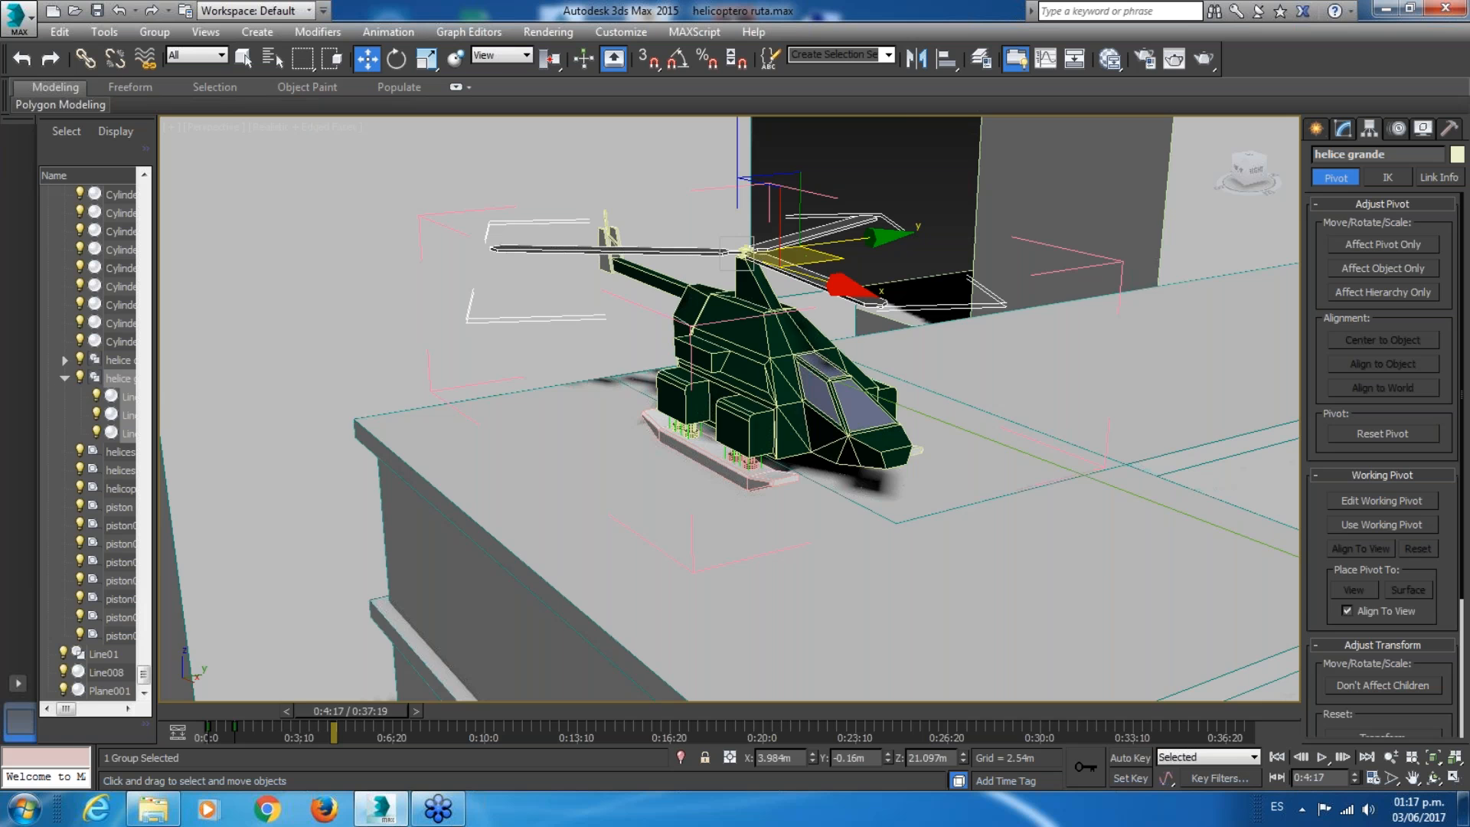
# Move the time to 0:2:21 and select Line01, the helicopter's flight path between the buildings.
pyautogui.scroll(-4, 765, 449)
pyautogui.moveTo(764, 450); pyautogui.dragTo(490, 431, button='middle')
pyautogui.moveTo(312, 714); pyautogui.dragTo(263, 716)
pyautogui.moveTo(511, 393); pyautogui.dragTo(624, 415, button='middle')
pyautogui.moveTo(1252, 175)
pyautogui.mouseDown()
pyautogui.moveTo(1294, 167)
pyautogui.moveTo(1263, 166)
pyautogui.mouseUp()
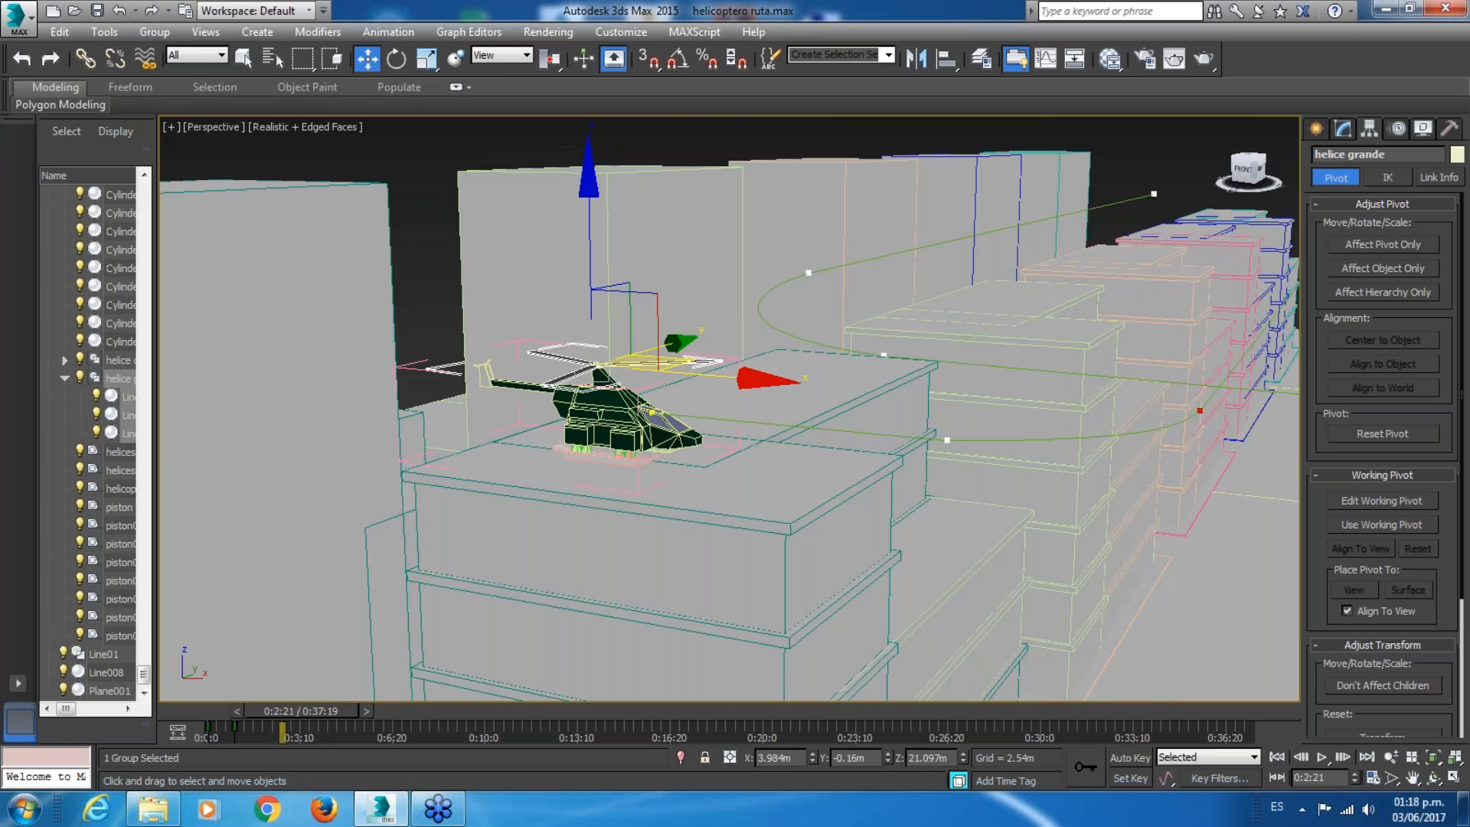
pyautogui.moveTo(1110, 375); pyautogui.dragTo(563, 413, button='middle')
pyautogui.click(562, 418)
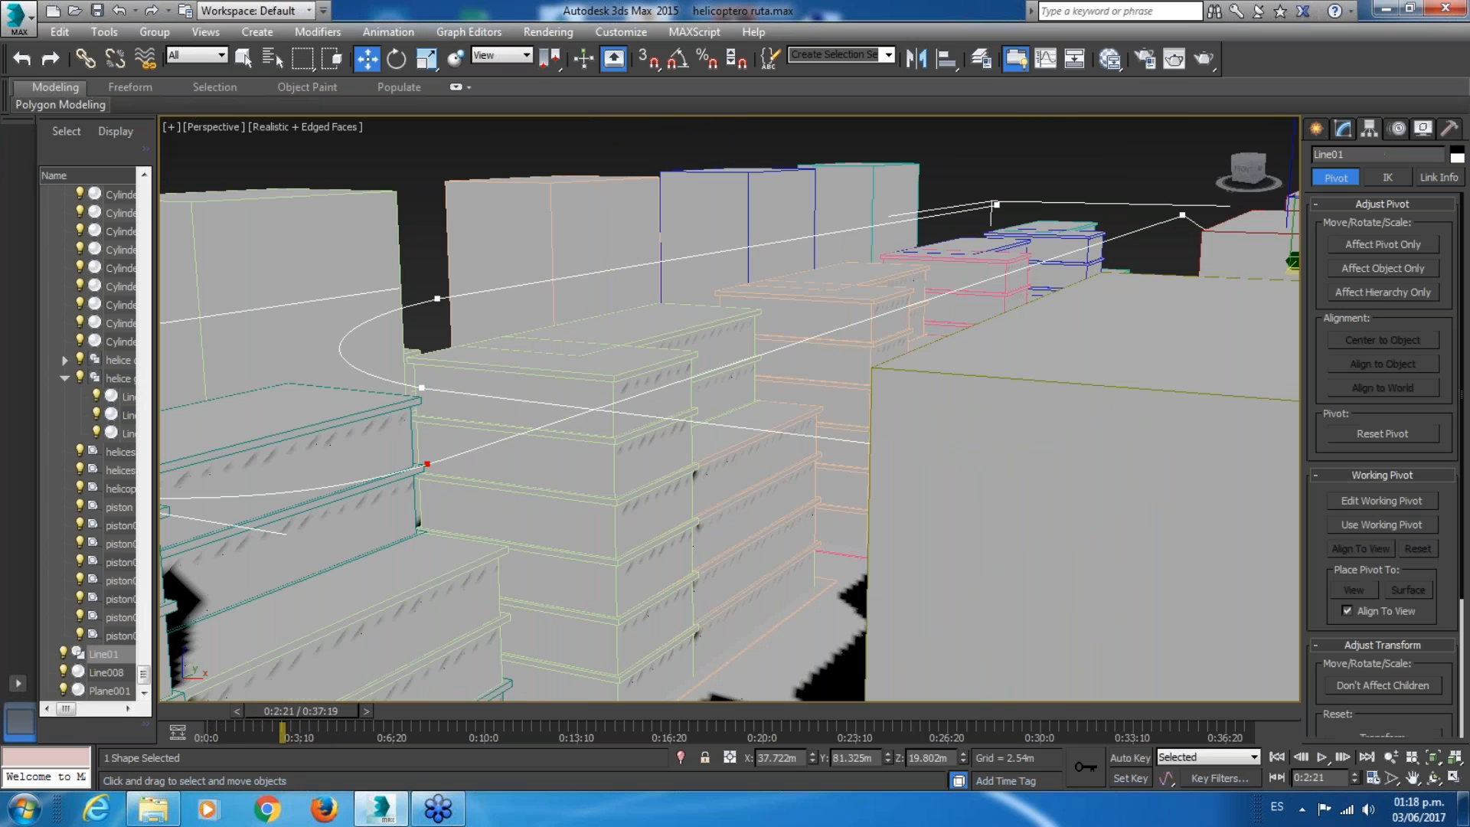
# Examine the full course of the flight path around the city buildings, from the helicopter's rooftop and back, at several angles.
pyautogui.moveTo(1250, 178); pyautogui.dragTo(1256, 201)
pyautogui.scroll(-5, 904, 363)
pyautogui.moveTo(903, 364); pyautogui.dragTo(567, 241, button='middle')
pyautogui.scroll(-4, 567, 241)
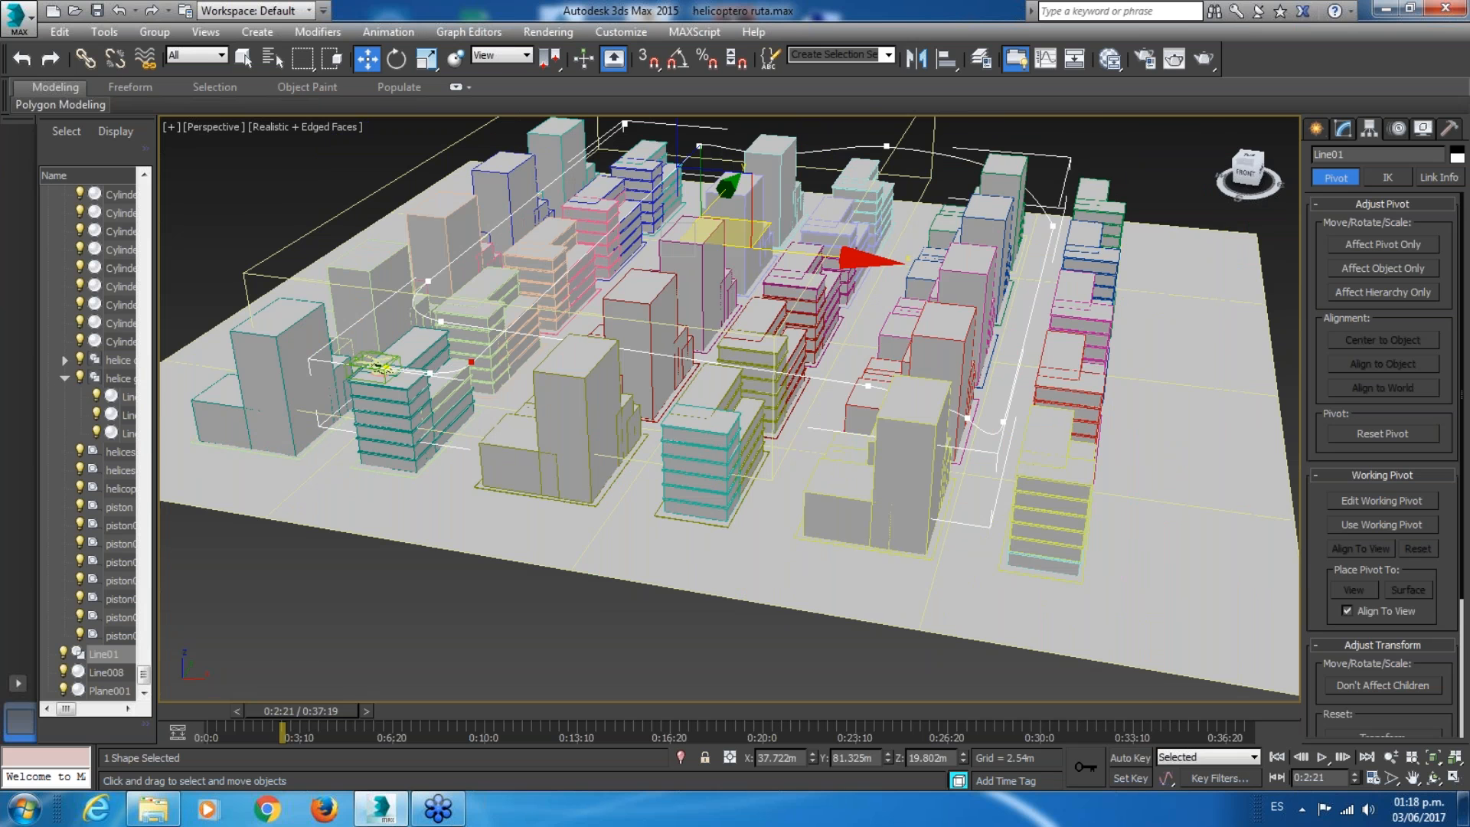
pyautogui.moveTo(1247, 170); pyautogui.dragTo(1211, 157)
pyautogui.moveTo(727, 367)
pyautogui.keyDown('alt'); pyautogui.mouseDown(button='middle')
pyautogui.moveTo(723, 483)
pyautogui.moveTo(725, 451)
pyautogui.mouseUp(button='middle'); pyautogui.keyUp('alt')
pyautogui.moveTo(1241, 252); pyautogui.dragTo(859, 60, button='middle')
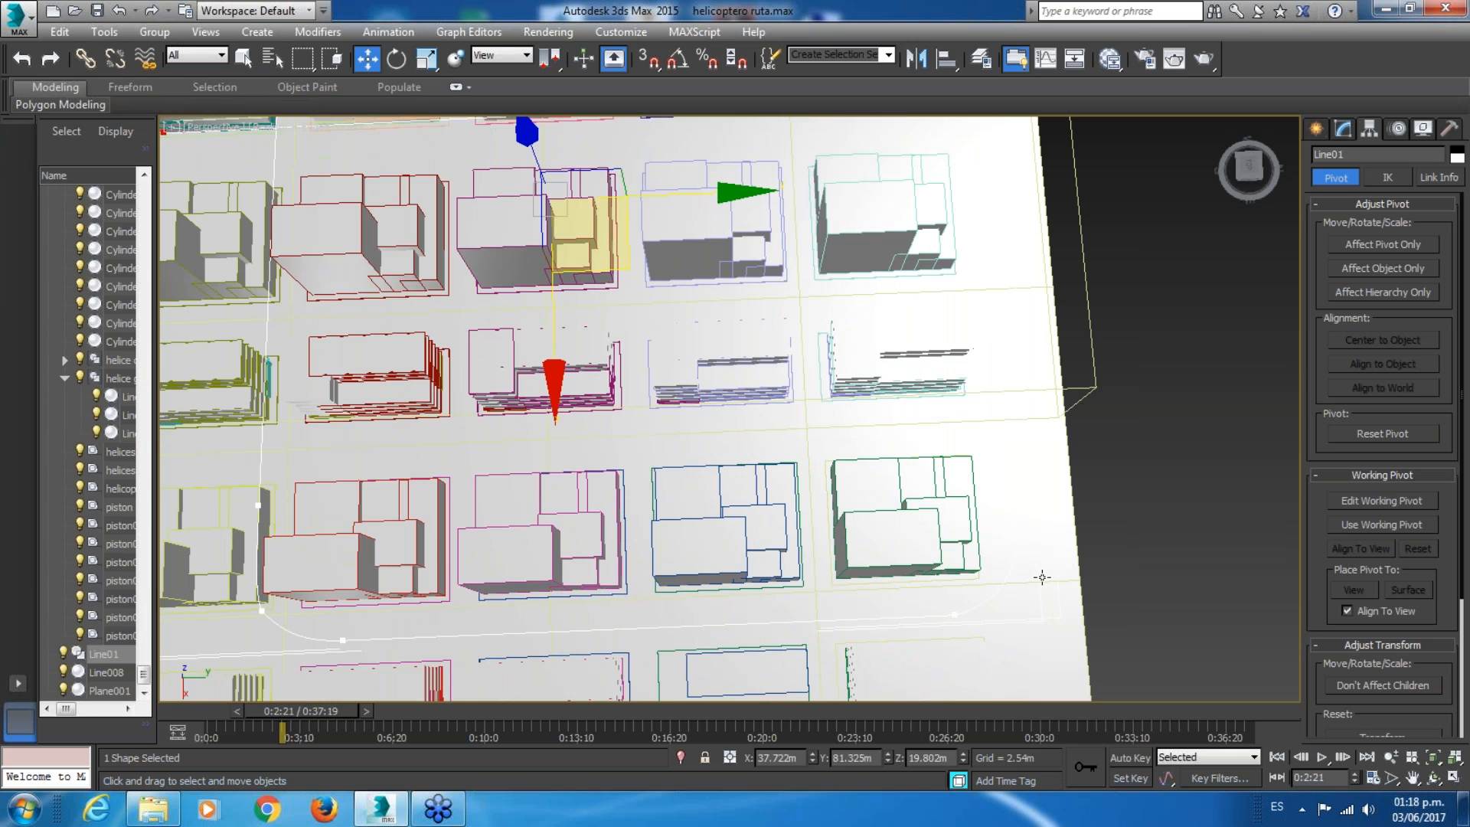
pyautogui.keyDown('alt'); pyautogui.moveTo(727, 413); pyautogui.dragTo(636, 245, button='middle'); pyautogui.keyUp('alt')
pyautogui.moveTo(693, 381); pyautogui.dragTo(873, 425, button='middle')
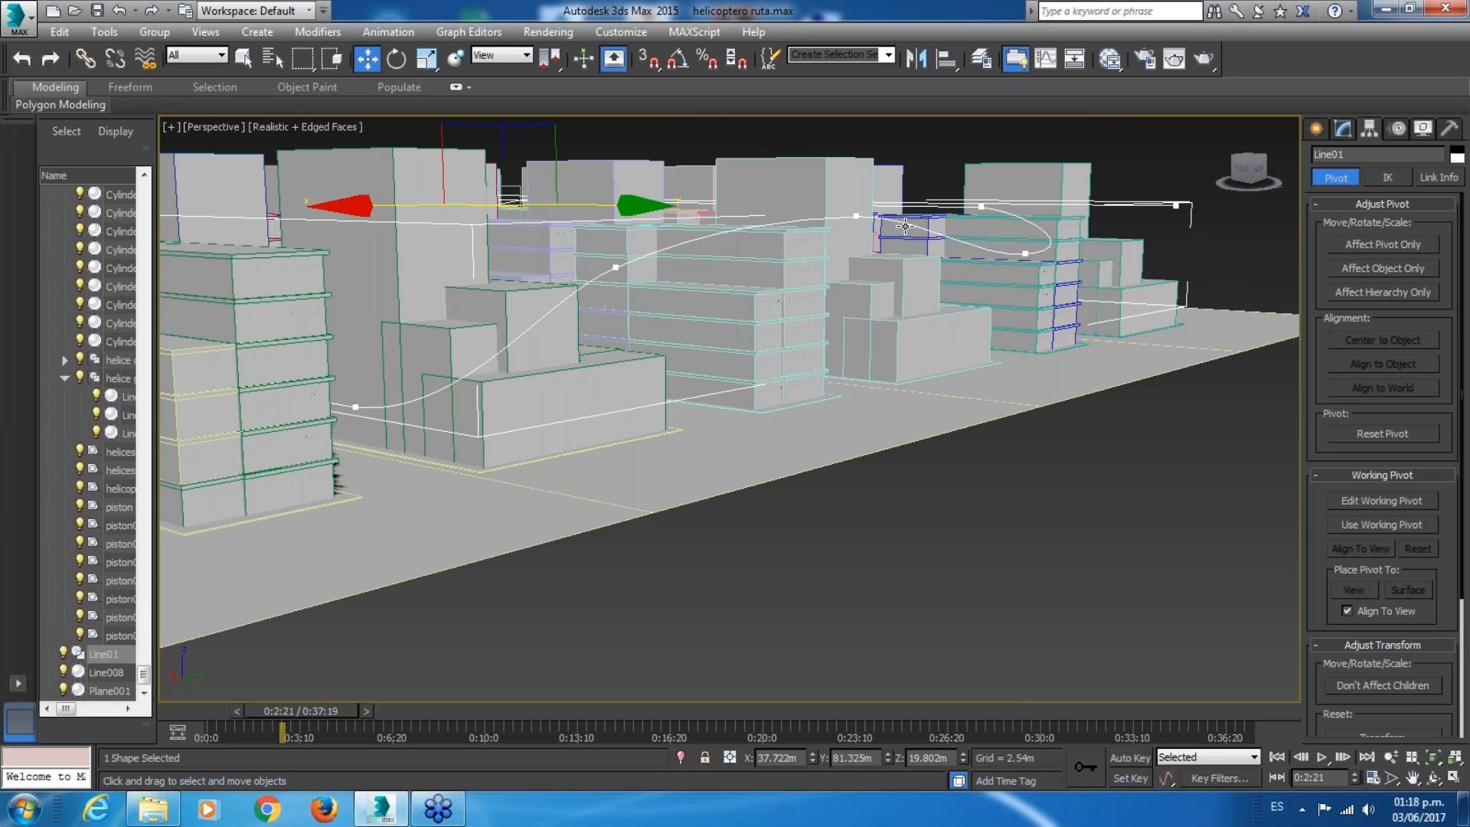
pyautogui.click(1262, 176)
pyautogui.moveTo(842, 201); pyautogui.dragTo(1245, 183, button='middle')
pyautogui.moveTo(1245, 183); pyautogui.dragTo(1210, 184)
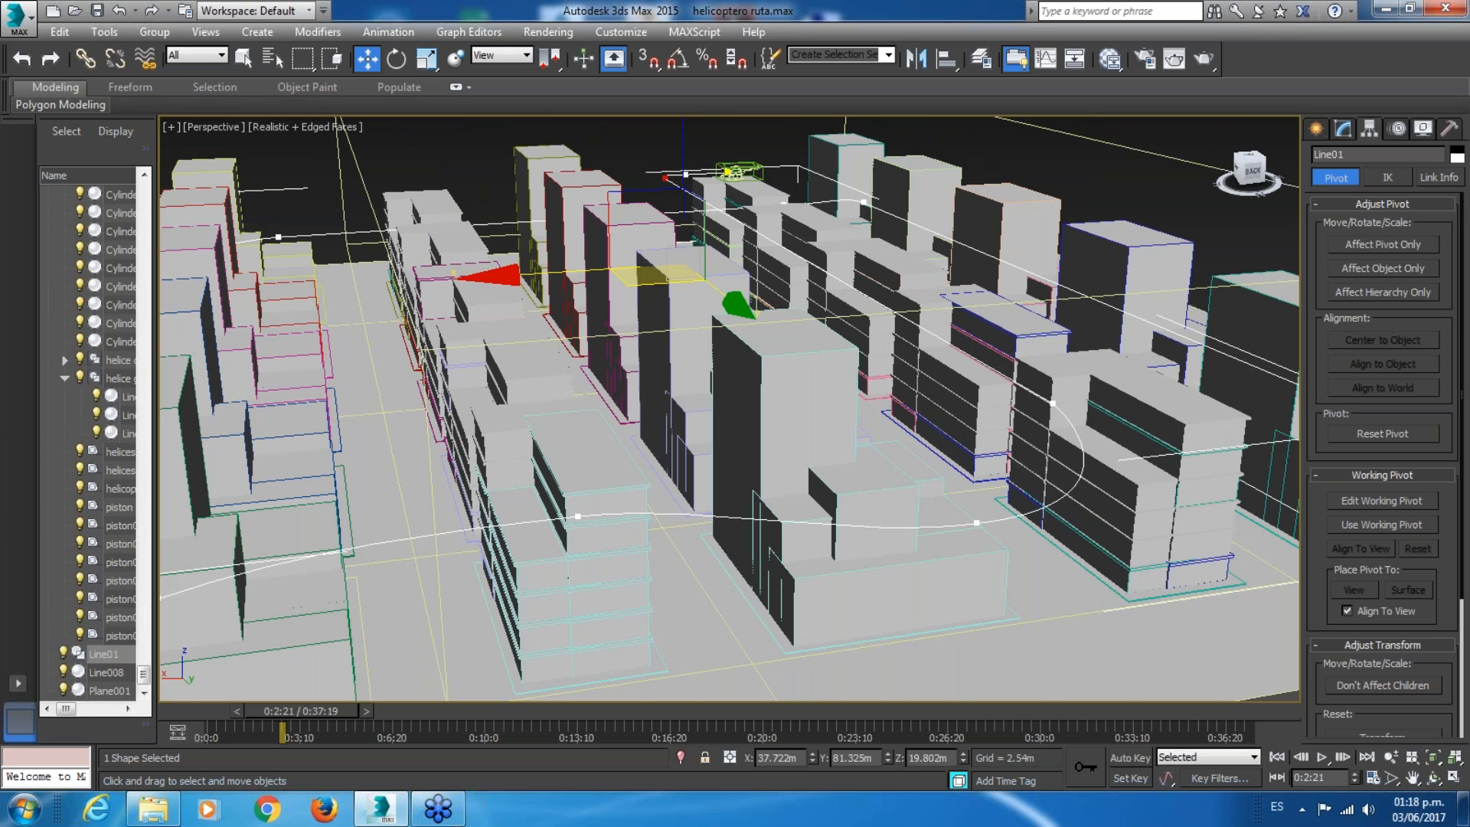
pyautogui.moveTo(750, 382); pyautogui.dragTo(913, 377, button='middle')
pyautogui.scroll(3, 433, 624)
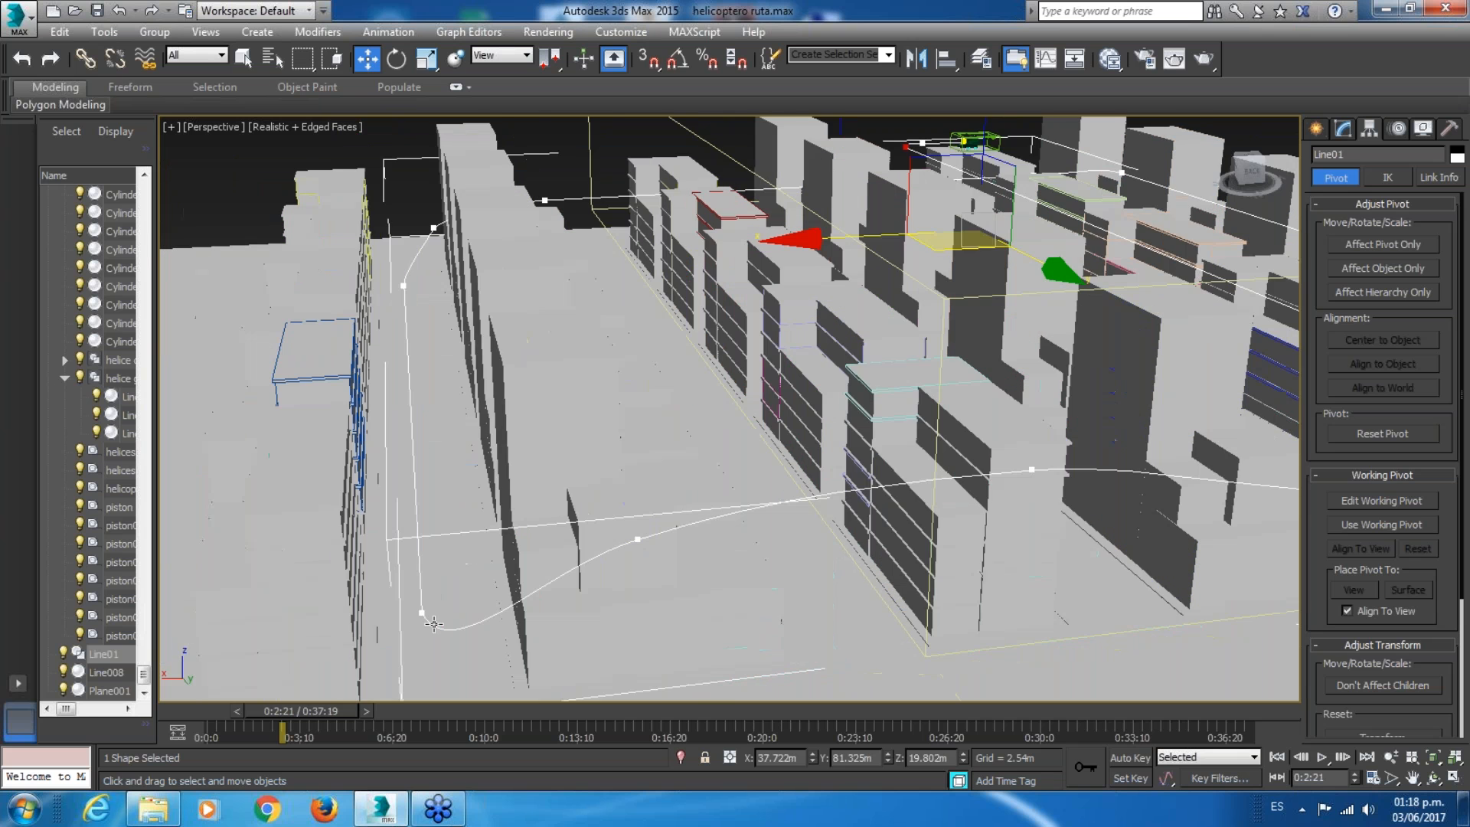
pyautogui.moveTo(1248, 173); pyautogui.dragTo(1328, 203)
pyautogui.moveTo(838, 318); pyautogui.dragTo(355, 174, button='middle')
pyautogui.moveTo(1234, 172); pyautogui.dragTo(780, 440)
pyautogui.scroll(4, 780, 440)
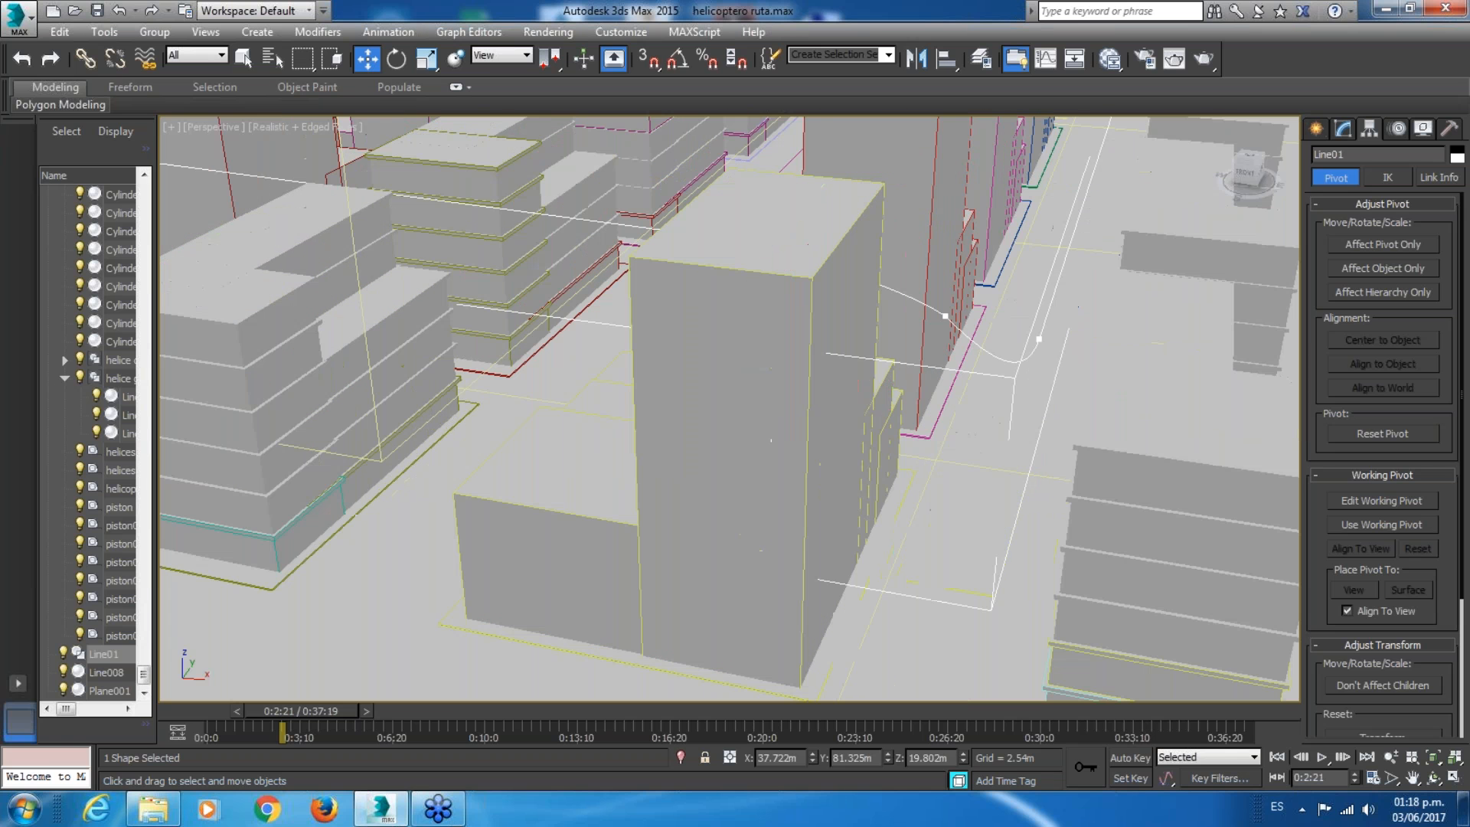
pyautogui.moveTo(781, 440); pyautogui.dragTo(670, 520, button='middle')
pyautogui.scroll(-5, 432, 358)
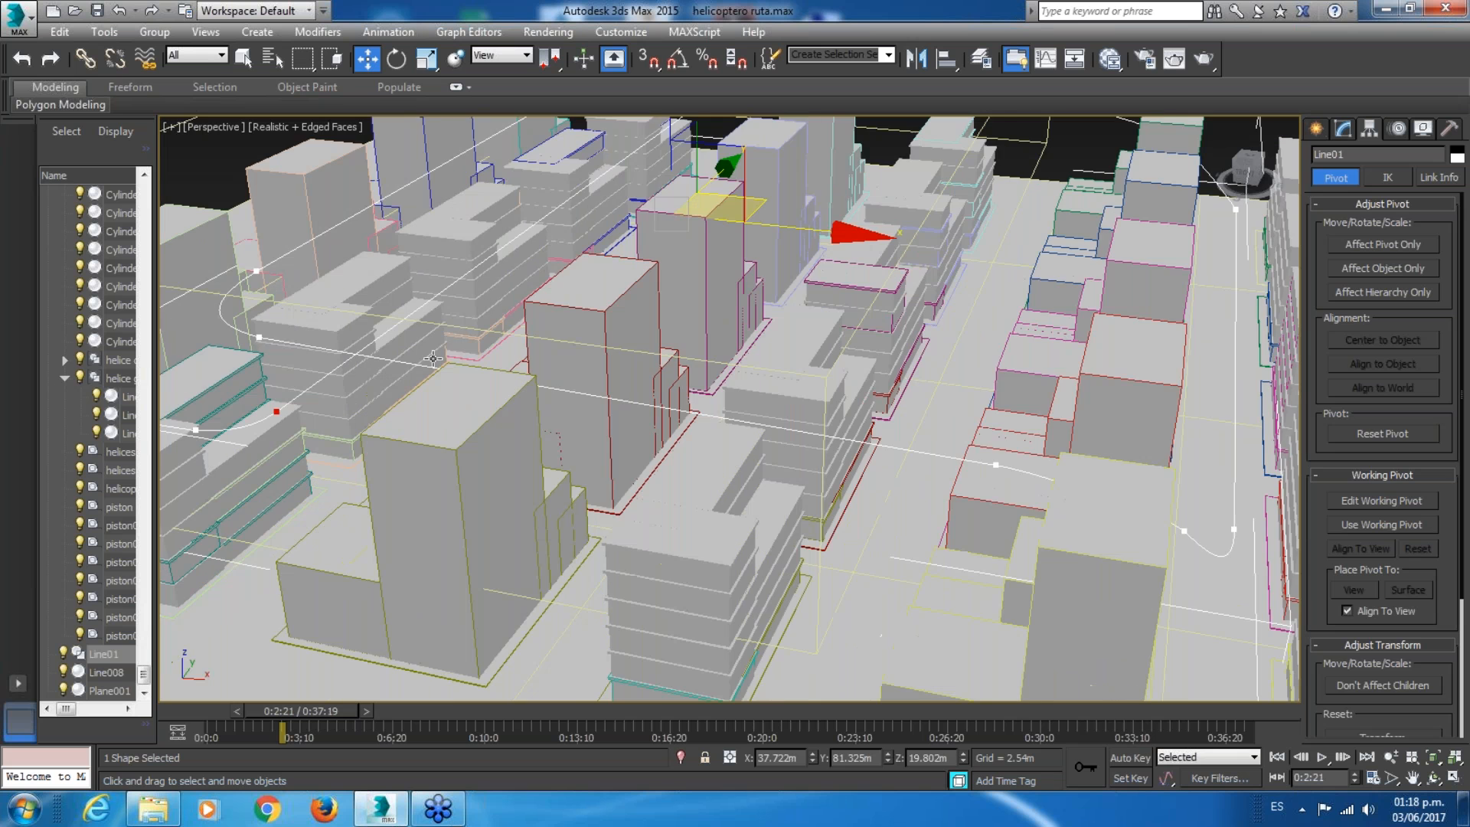
pyautogui.keyDown('alt'); pyautogui.moveTo(432, 358); pyautogui.dragTo(566, 170, button='middle'); pyautogui.keyUp('alt')
pyautogui.scroll(-3, 349, 305)
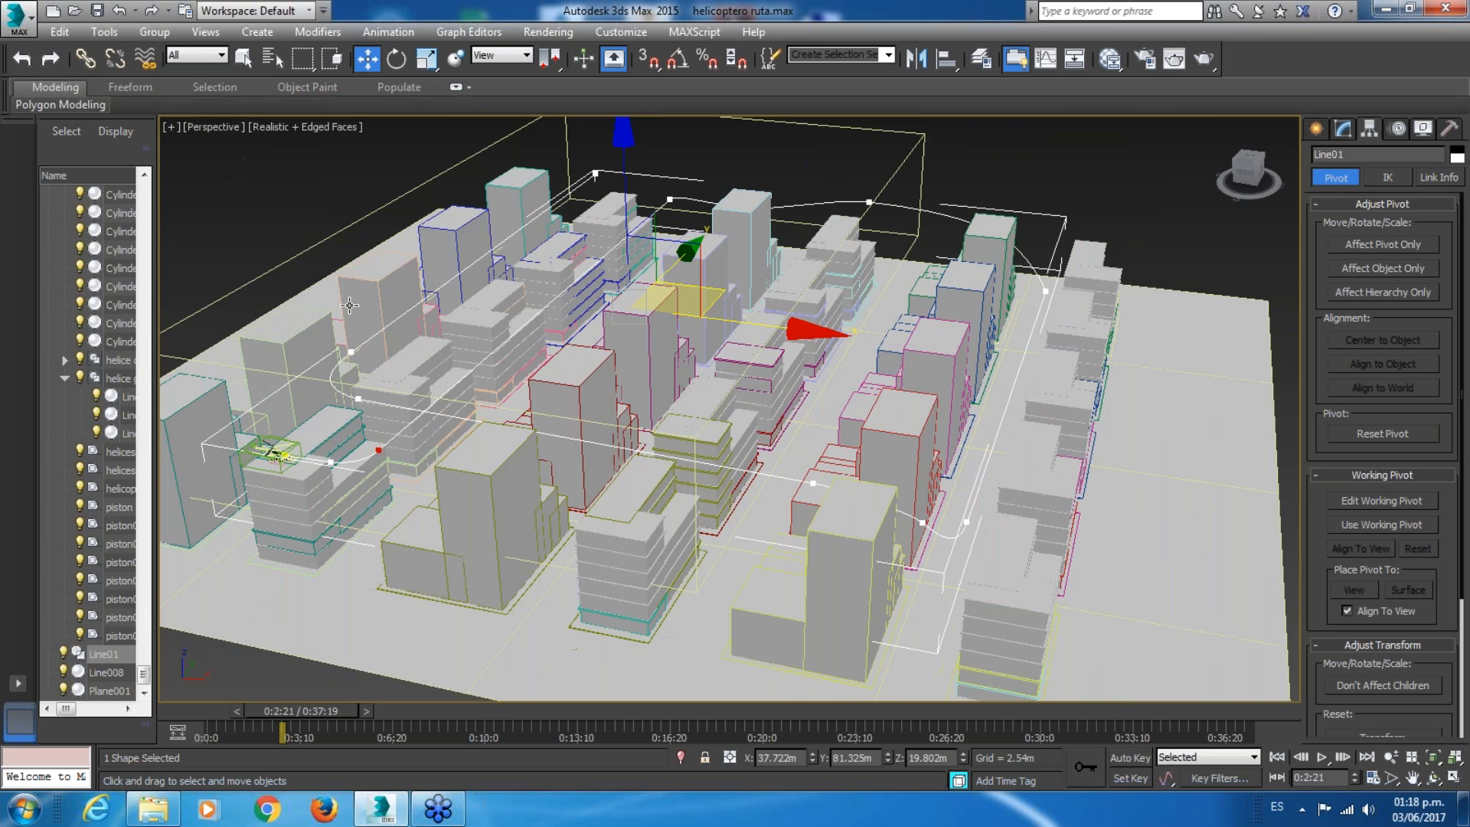